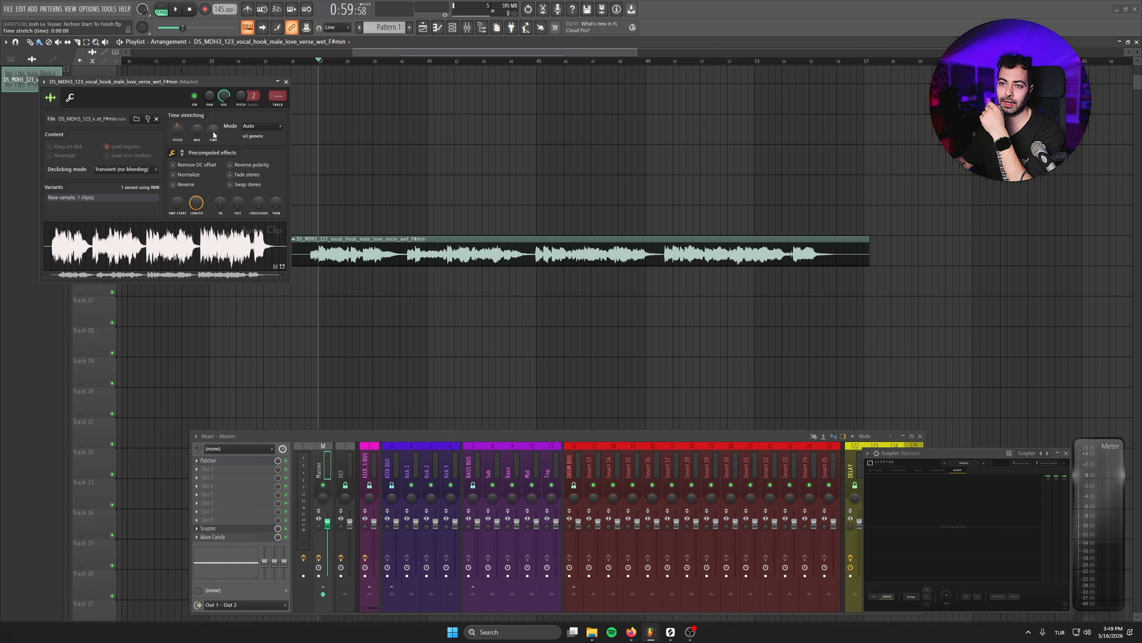
# - Set the vocal clip's time stretching mode to Stretch, close its settings and play the arrangement
pyautogui.rightClick(212, 131)
pyautogui.click(234, 153)
pyautogui.click(567, 350)
pyautogui.click(261, 126)
pyautogui.click(252, 151)
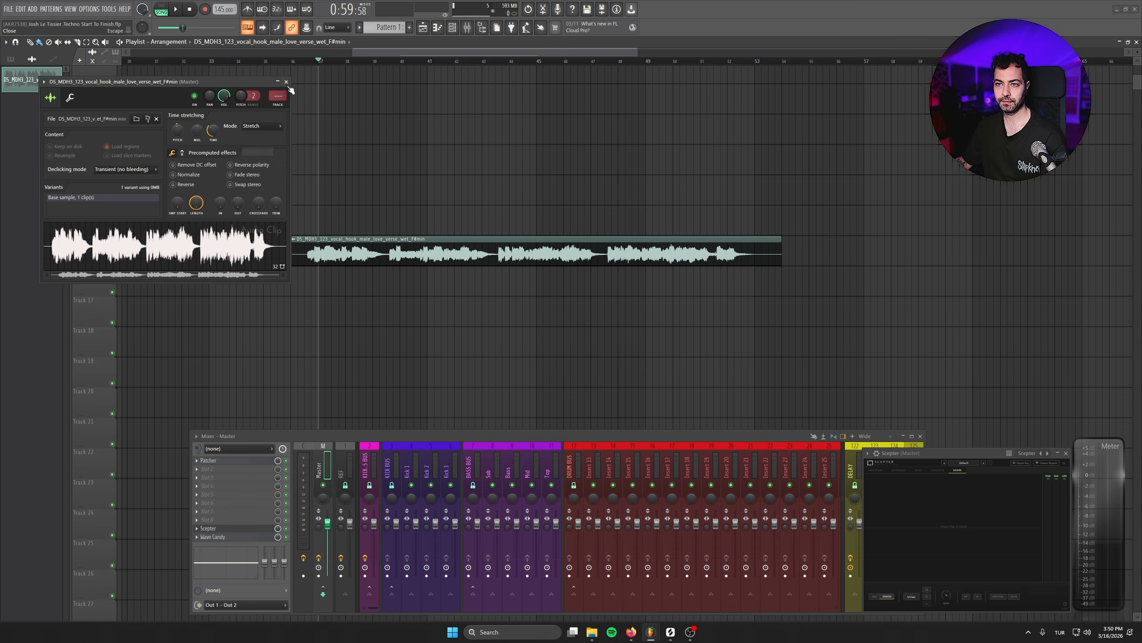
pyautogui.click(286, 81)
pyautogui.press('space')
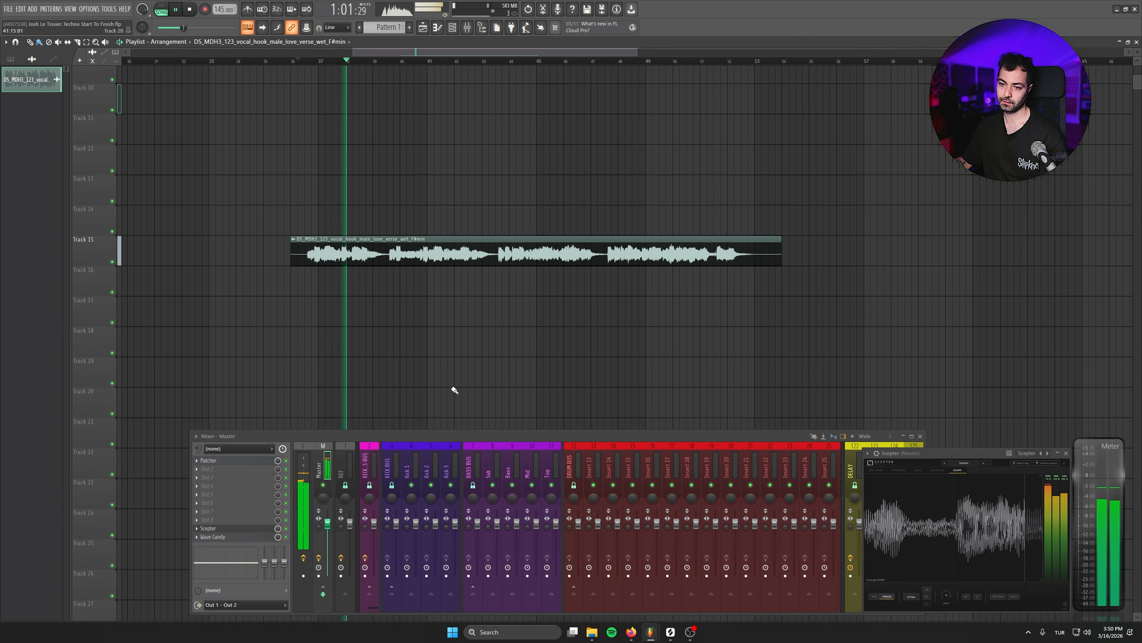
# - Reopen the vocal clip's settings and switch its time stretching mode to Stretch Pro
pyautogui.doubleClick(425, 248)
pyautogui.moveTo(277, 95); pyautogui.dragTo(278, 43)
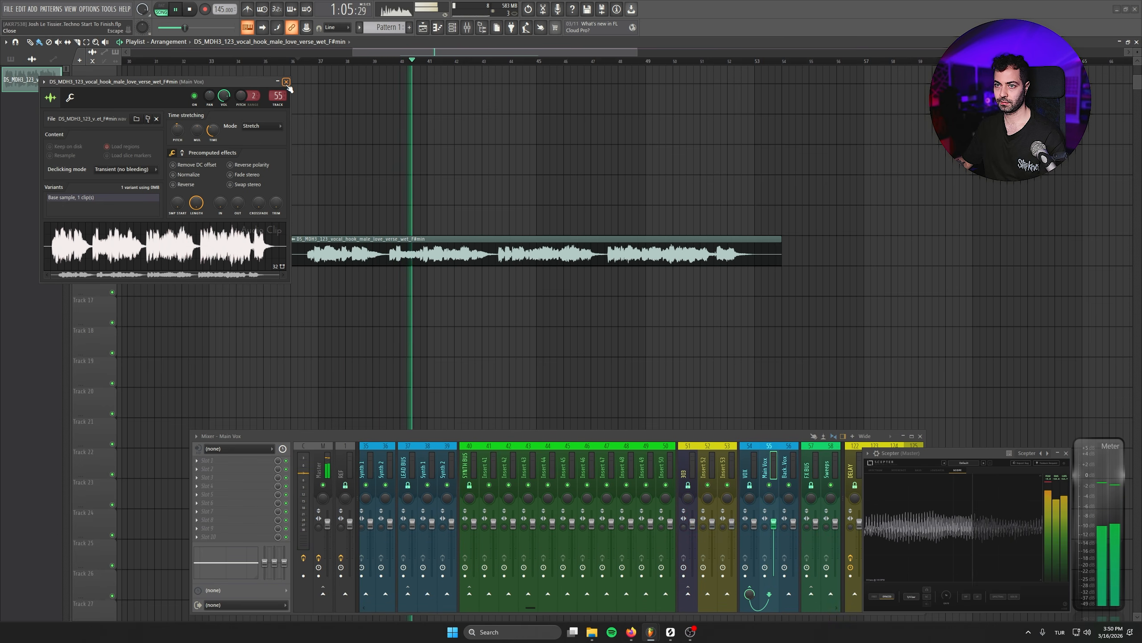
pyautogui.click(263, 126)
pyautogui.click(256, 160)
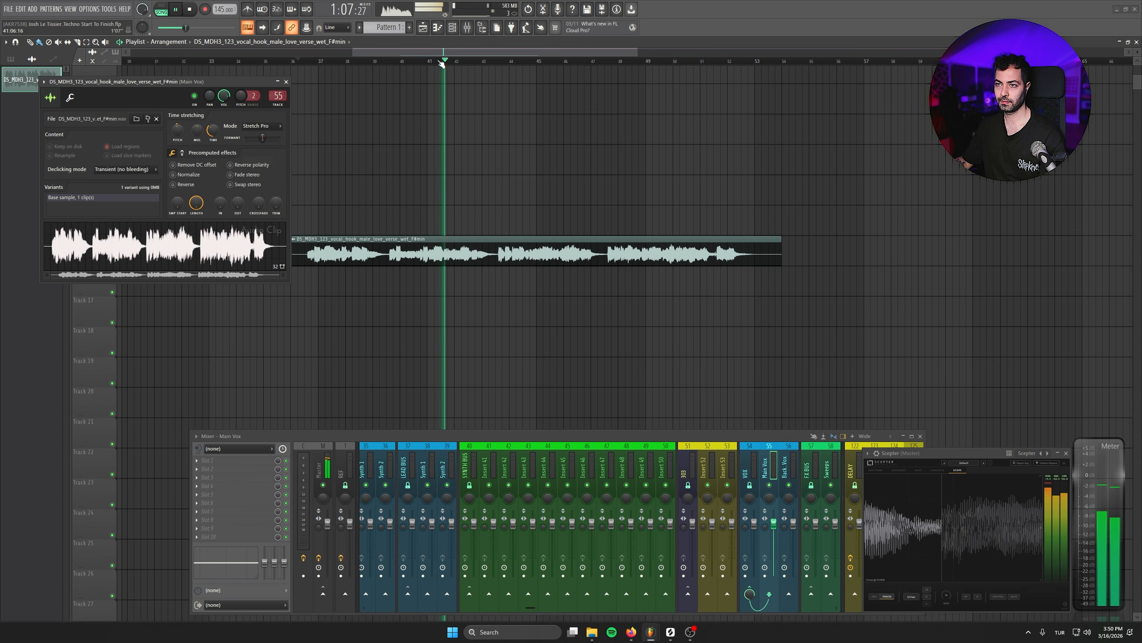
pyautogui.click(286, 82)
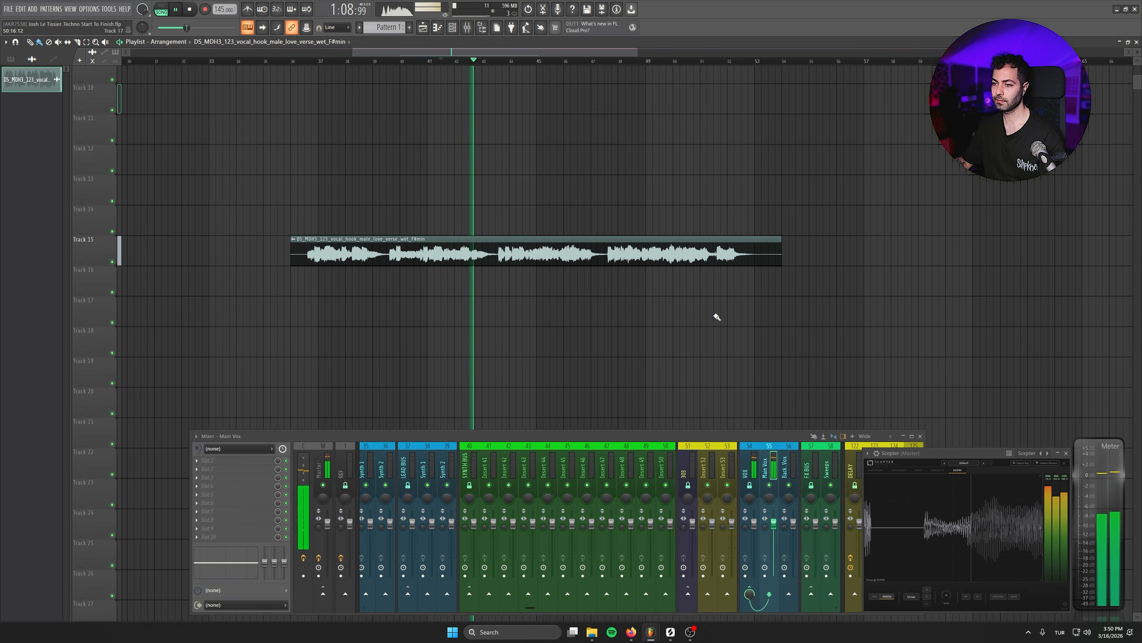
pyautogui.click(798, 333)
pyautogui.rightClick(797, 332)
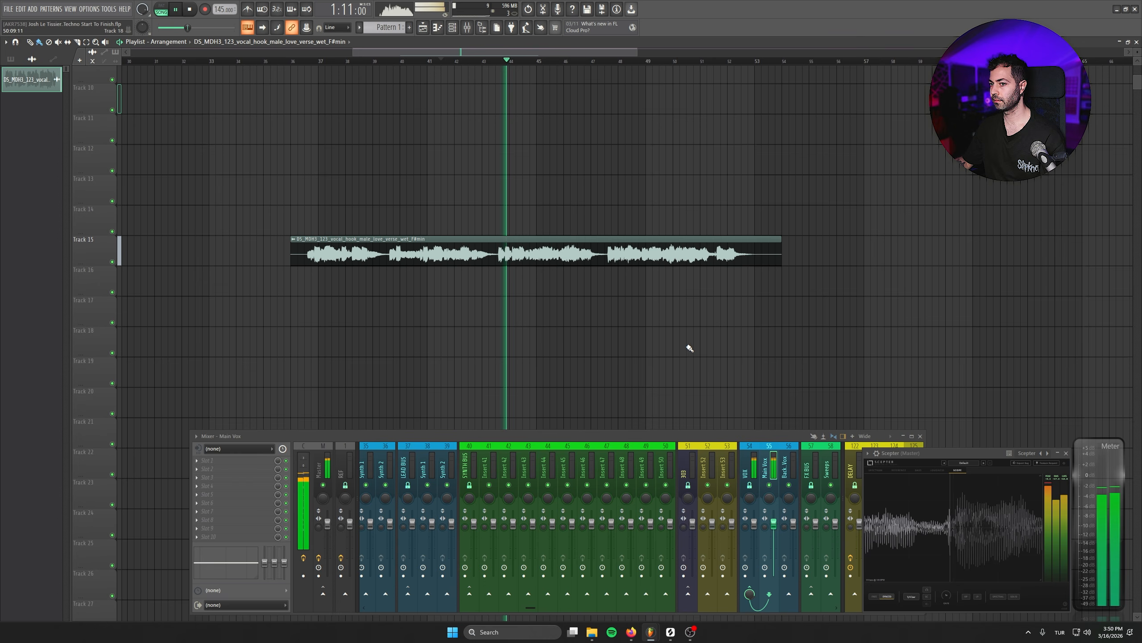
pyautogui.press('space')
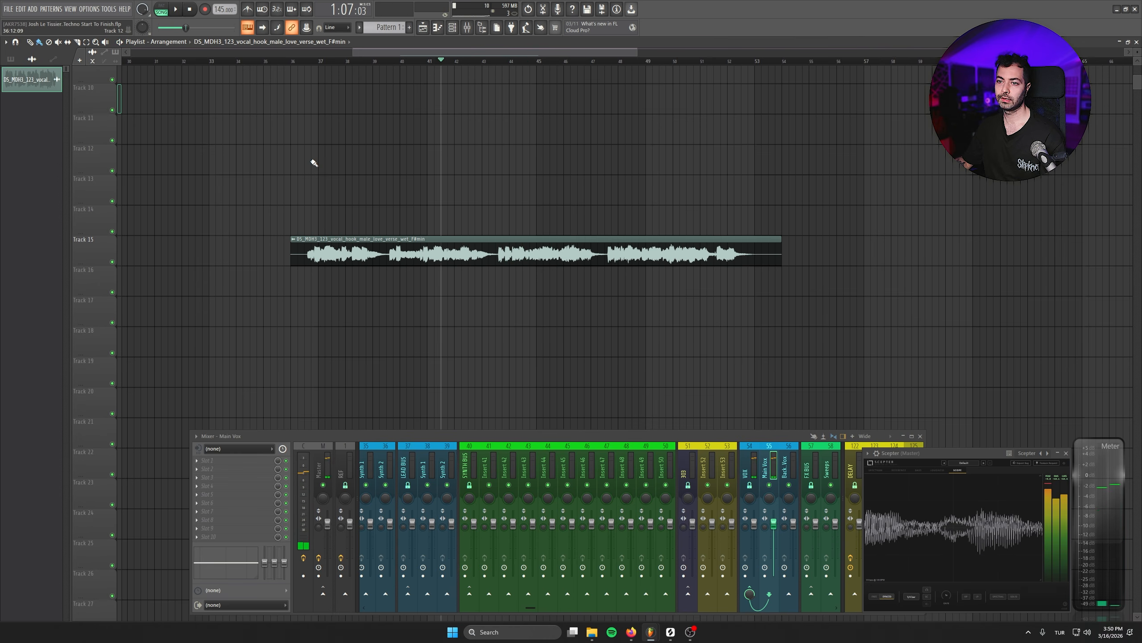
# - Add a Serum 2 instrument to the channel rack with the BASS Reese 1 preset
pyautogui.press('F6')
pyautogui.rightClick(270, 304)
pyautogui.moveTo(310, 388)
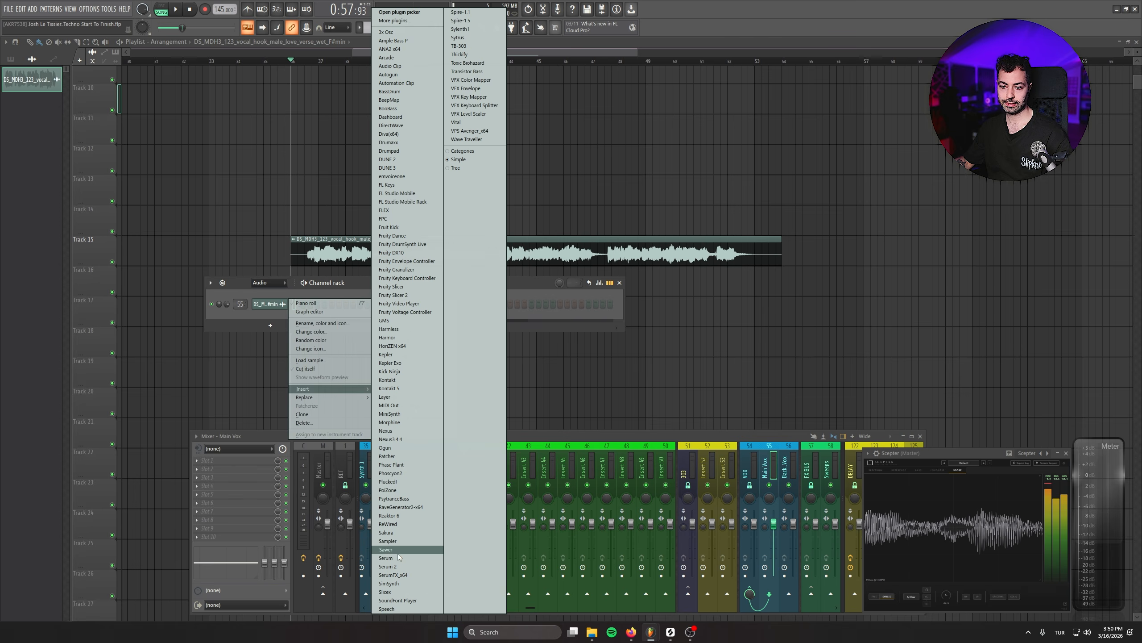
pyautogui.click(437, 567)
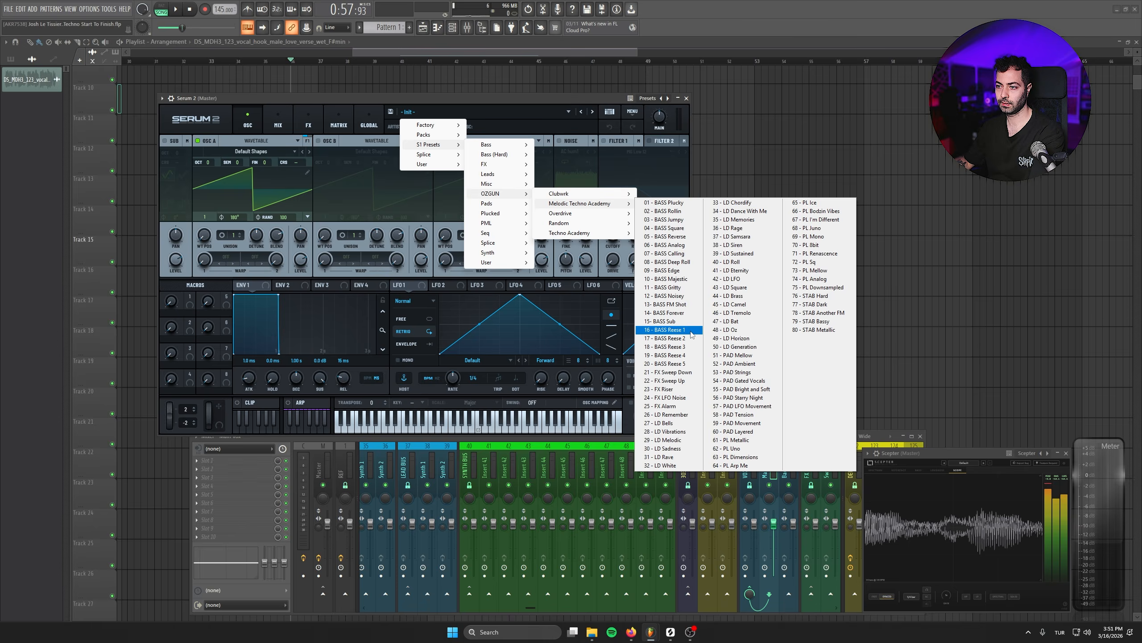
pyautogui.click(685, 329)
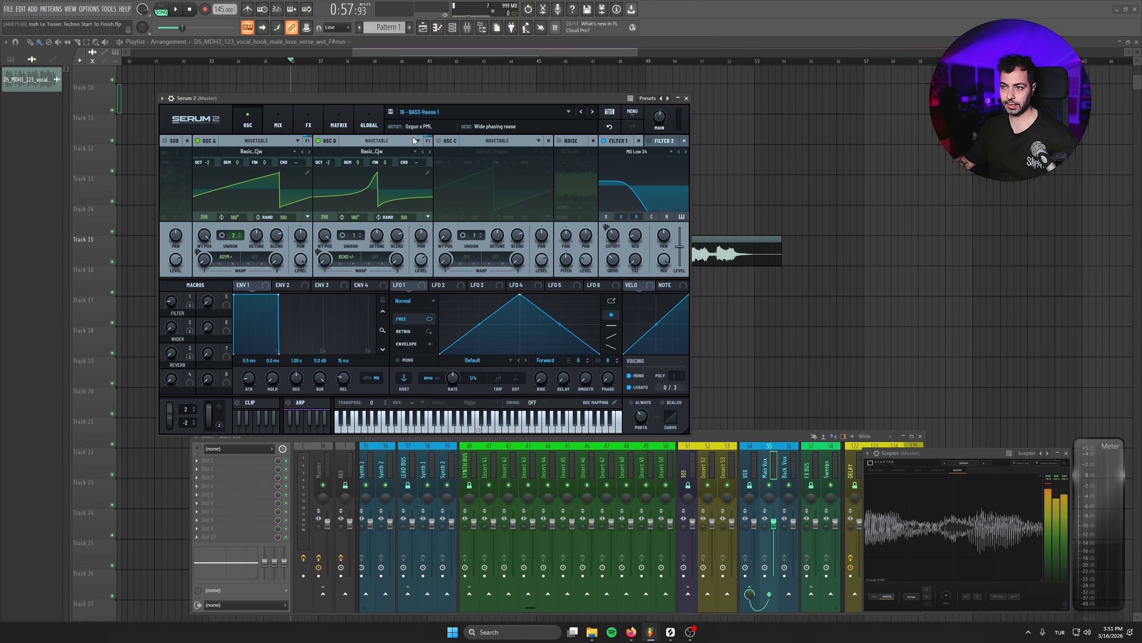
pyautogui.click(686, 98)
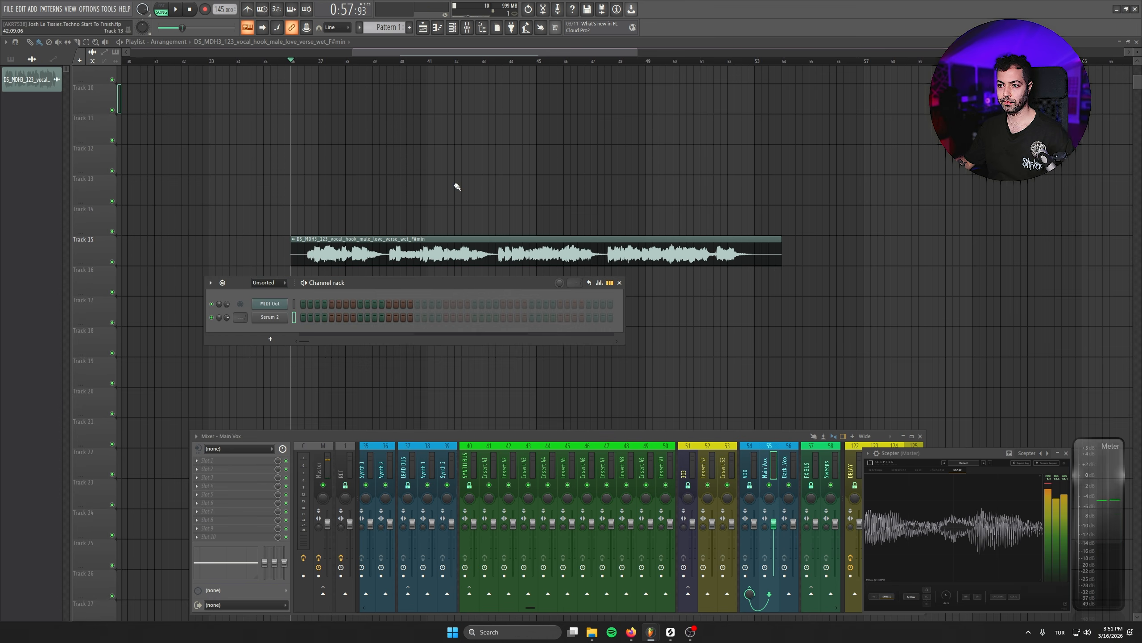
# - Rename the Serum 2 channel to Reese
pyautogui.rightClick(290, 313)
pyautogui.click(325, 333)
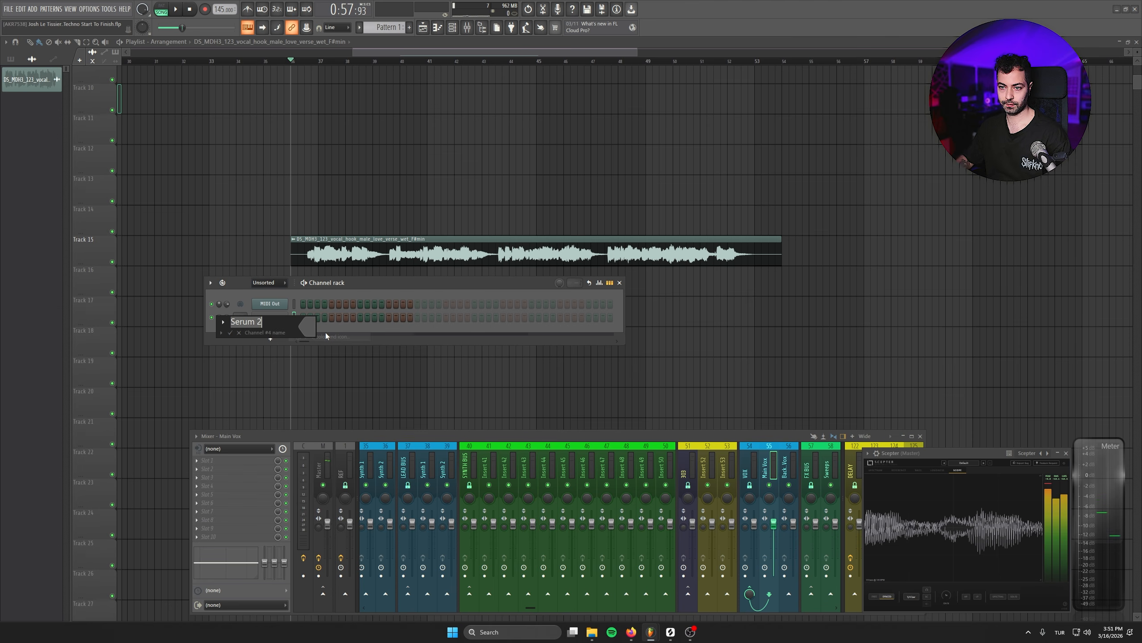
pyautogui.write('Reese')
pyautogui.press('Return')
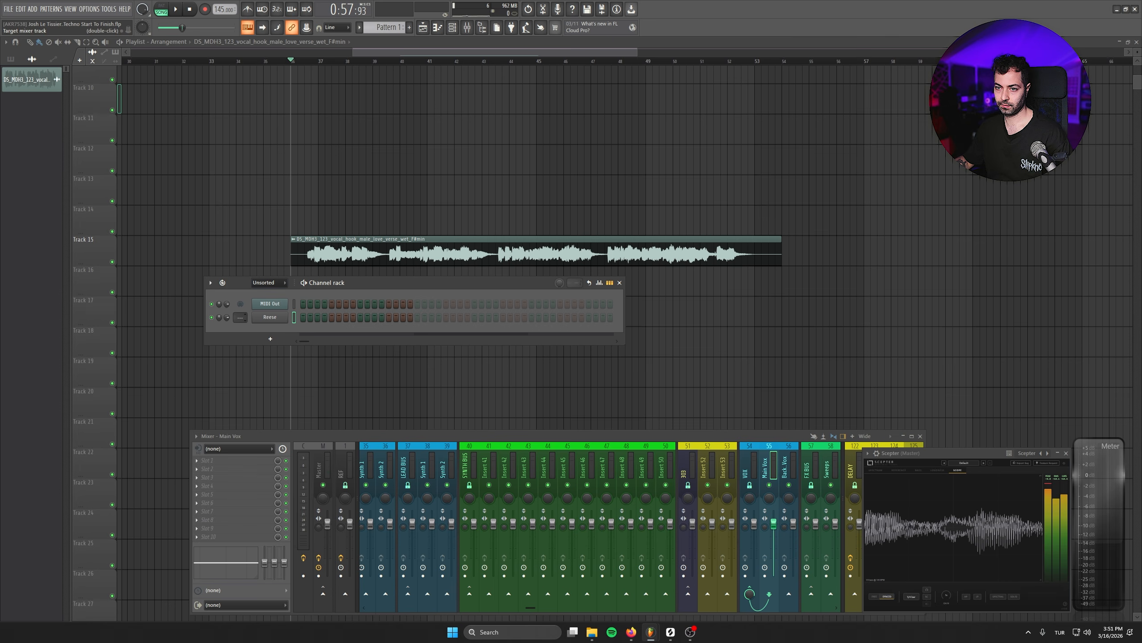
# - Route the Reese channel to mixer insert 41 and name the insert after it
pyautogui.moveTo(240, 318); pyautogui.dragTo(240, 272)
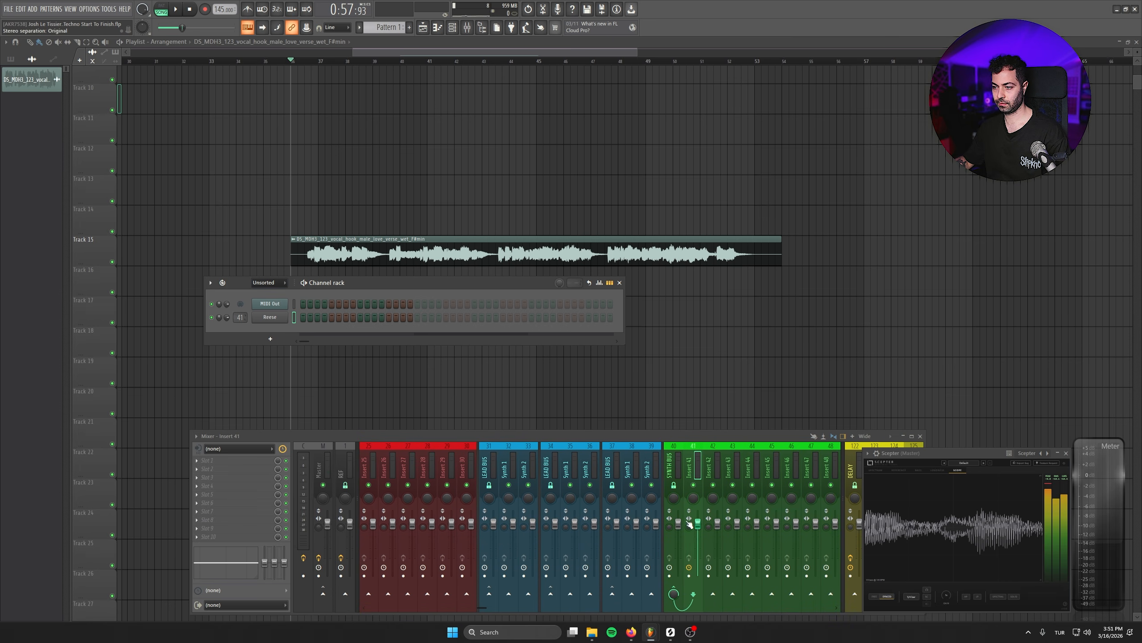
pyautogui.doubleClick(691, 468)
pyautogui.press('Return')
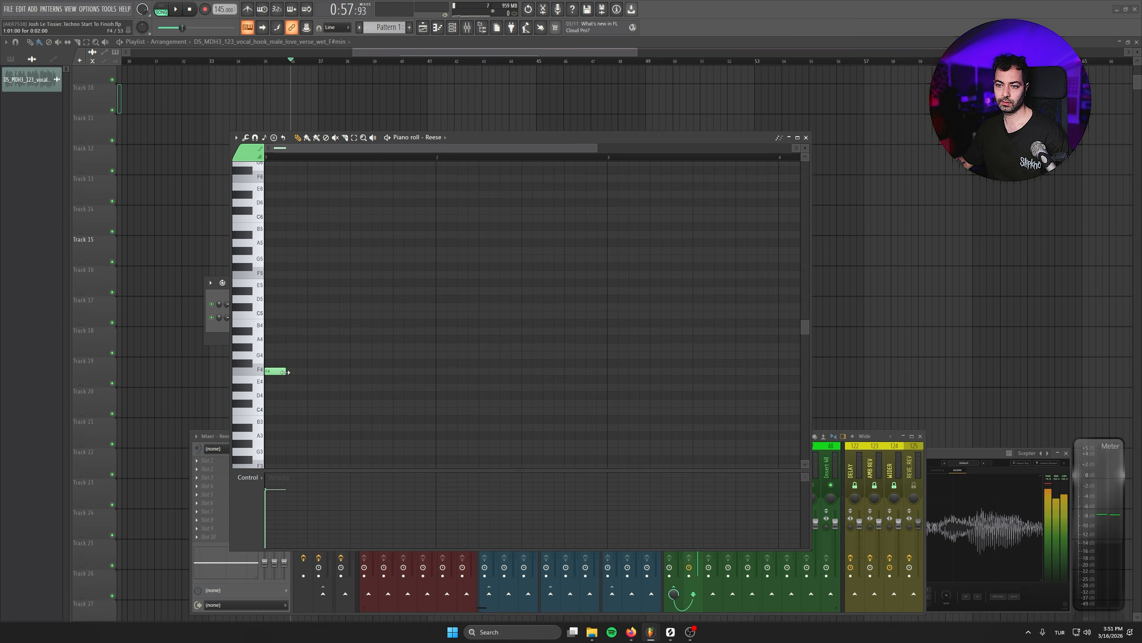
# - Draw a descending bar-long Reese bassline of F4, C#4 and a third note in the piano roll
pyautogui.moveTo(285, 374); pyautogui.dragTo(444, 384)
pyautogui.scroll(-3, 438, 387)
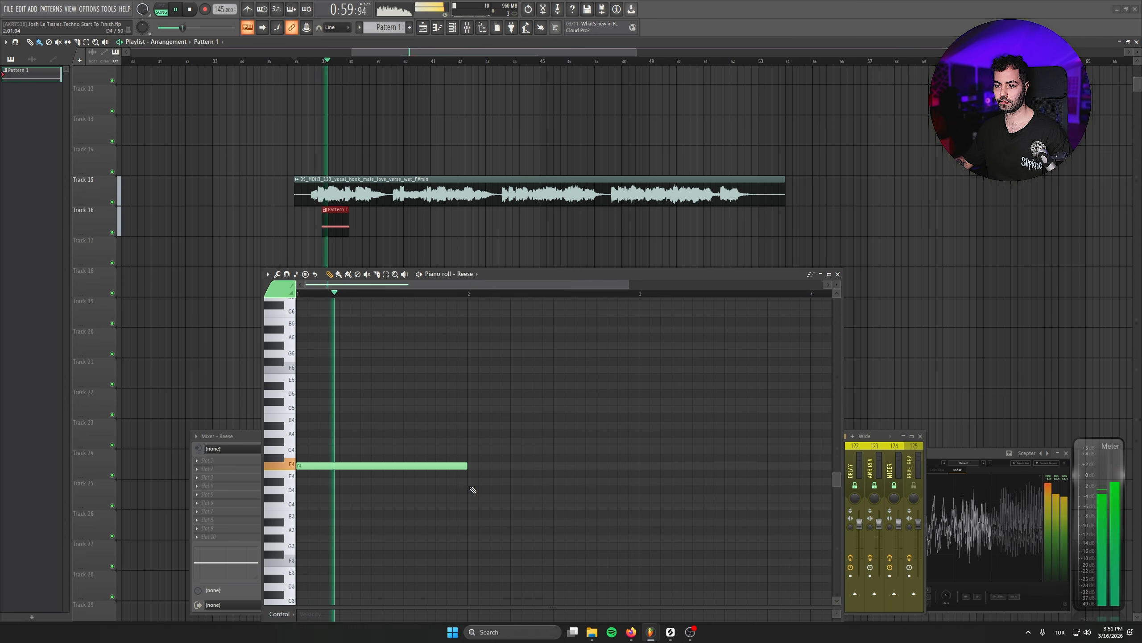
pyautogui.click(471, 496)
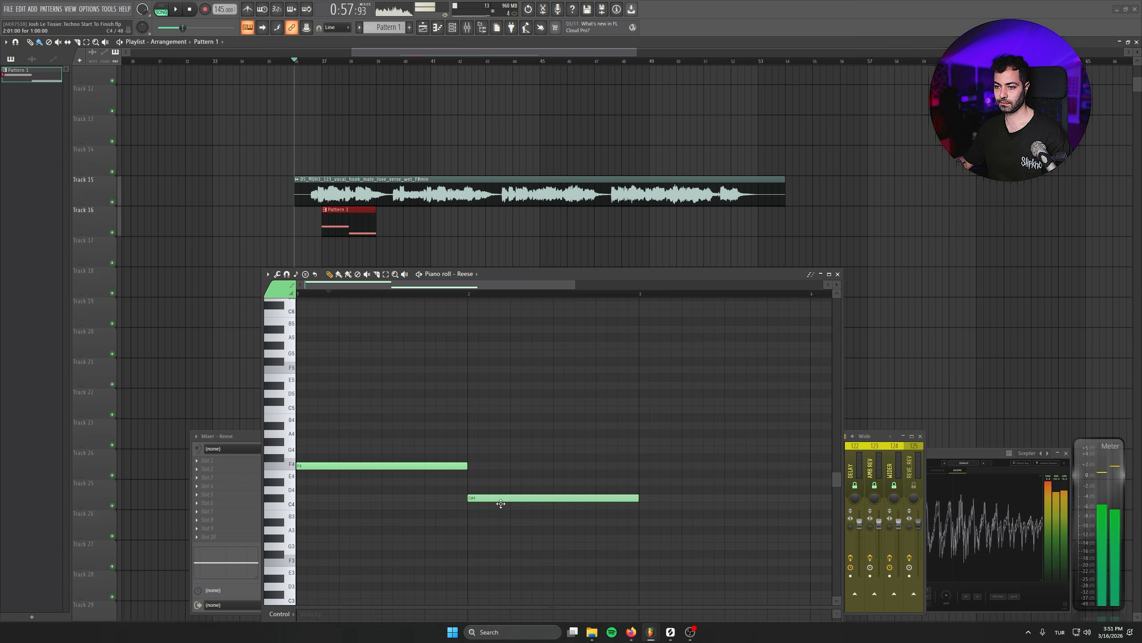
pyautogui.scroll(-1, 558, 486)
pyautogui.moveTo(544, 470); pyautogui.dragTo(526, 522)
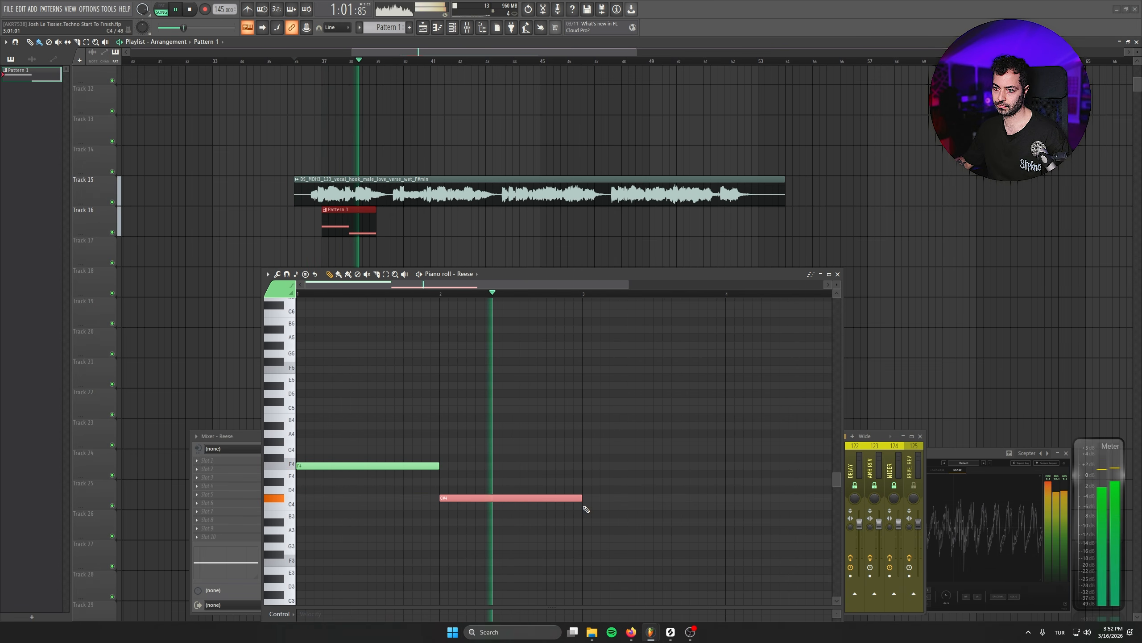
pyautogui.press('space')
pyautogui.click(587, 522)
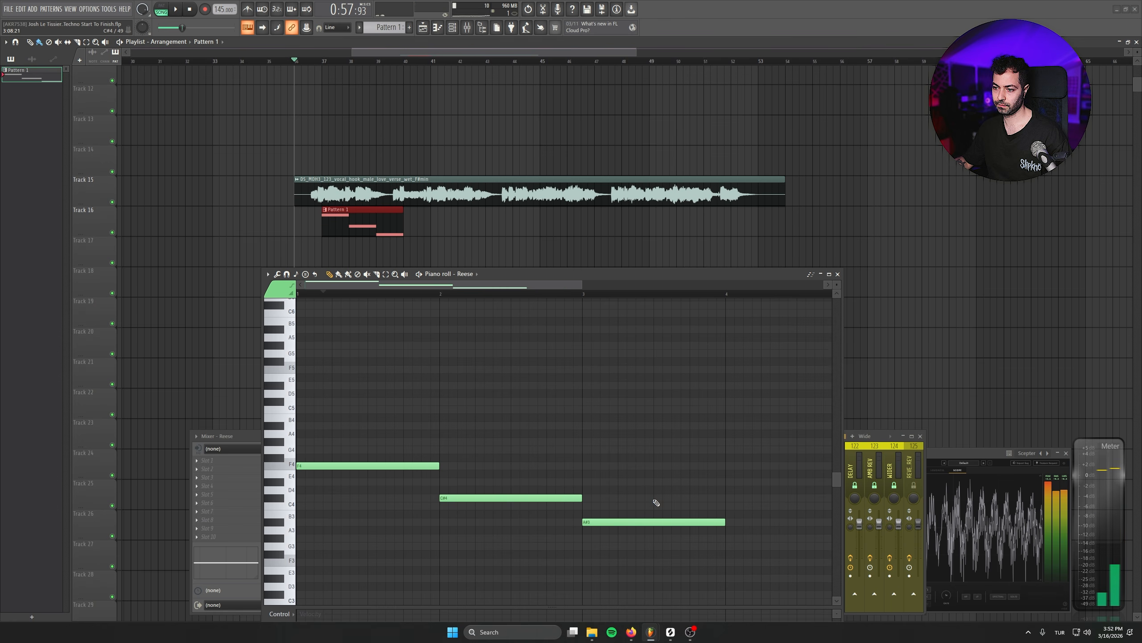
# - Transpose the third note up an octave and add a fourth note after it
pyautogui.hotkey('ctrl', 'Up')
pyautogui.press('space')
pyautogui.scroll(-1, 610, 557)
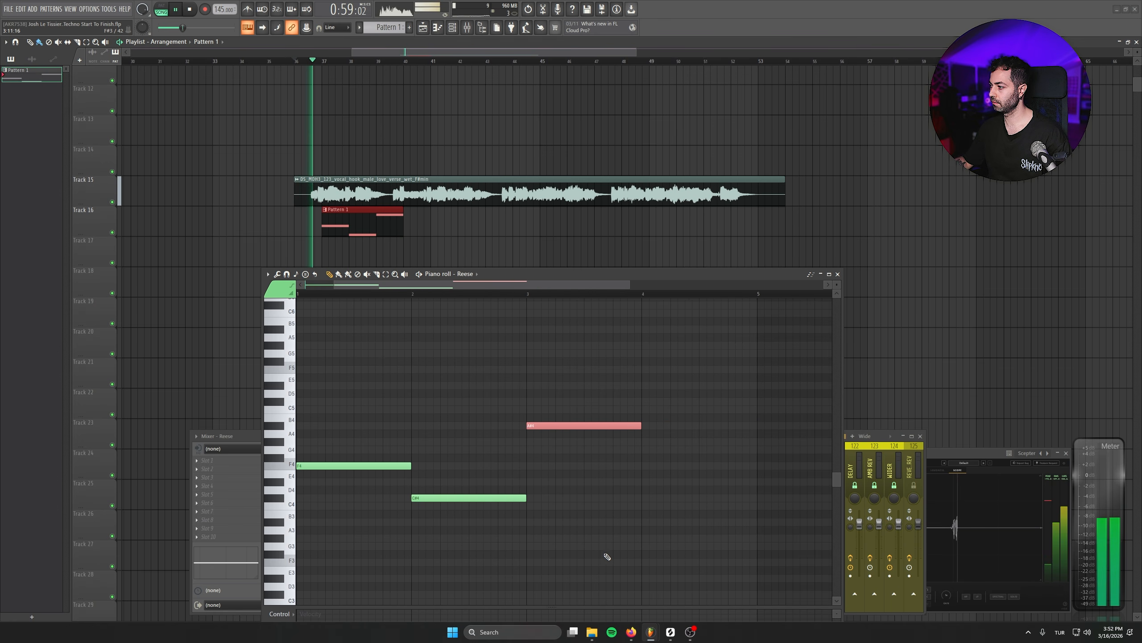
pyautogui.scroll(1, 612, 556)
pyautogui.moveTo(655, 541); pyautogui.dragTo(707, 531)
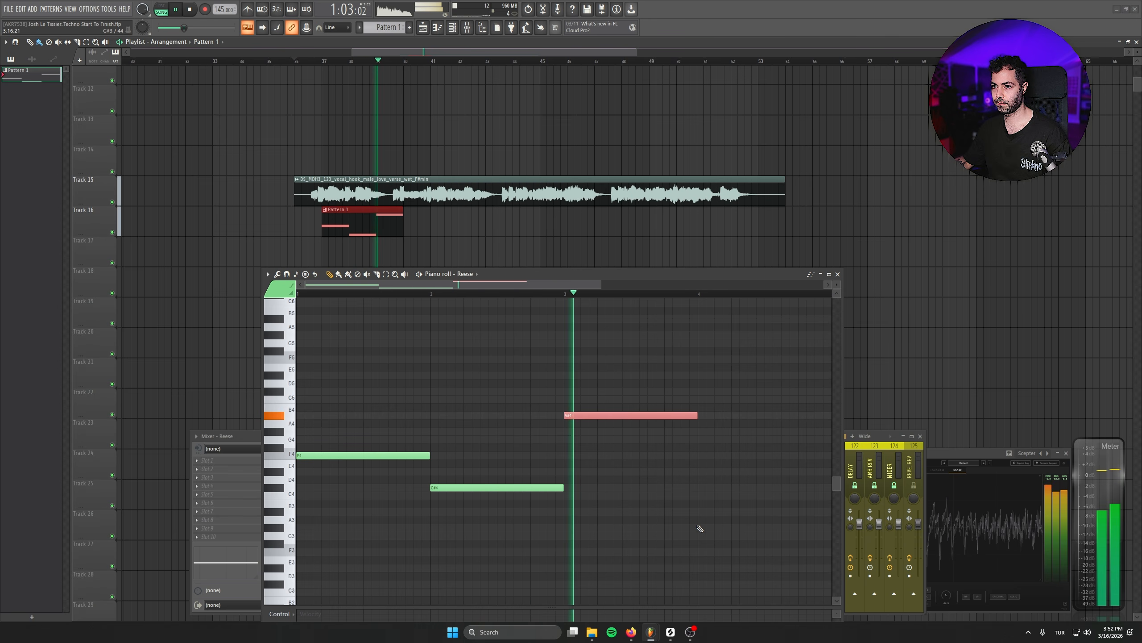
pyautogui.click(699, 433)
pyautogui.press('space')
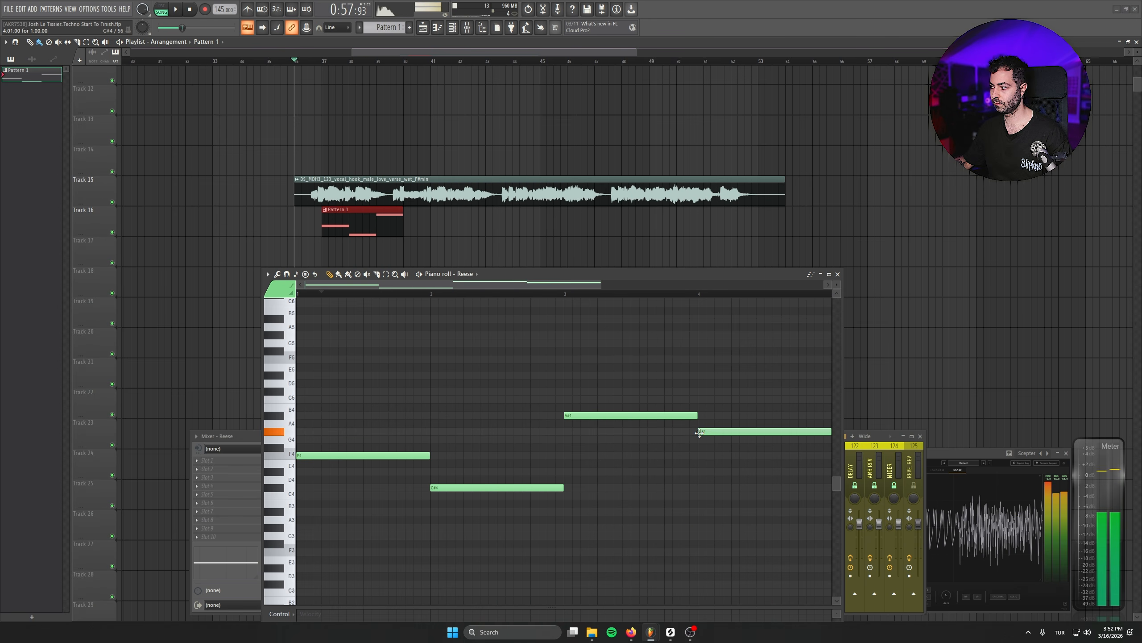
# - Create a second Reese pattern with a varied melody on the playlist and play it back
pyautogui.press('space')
pyautogui.scroll(-3, 592, 513)
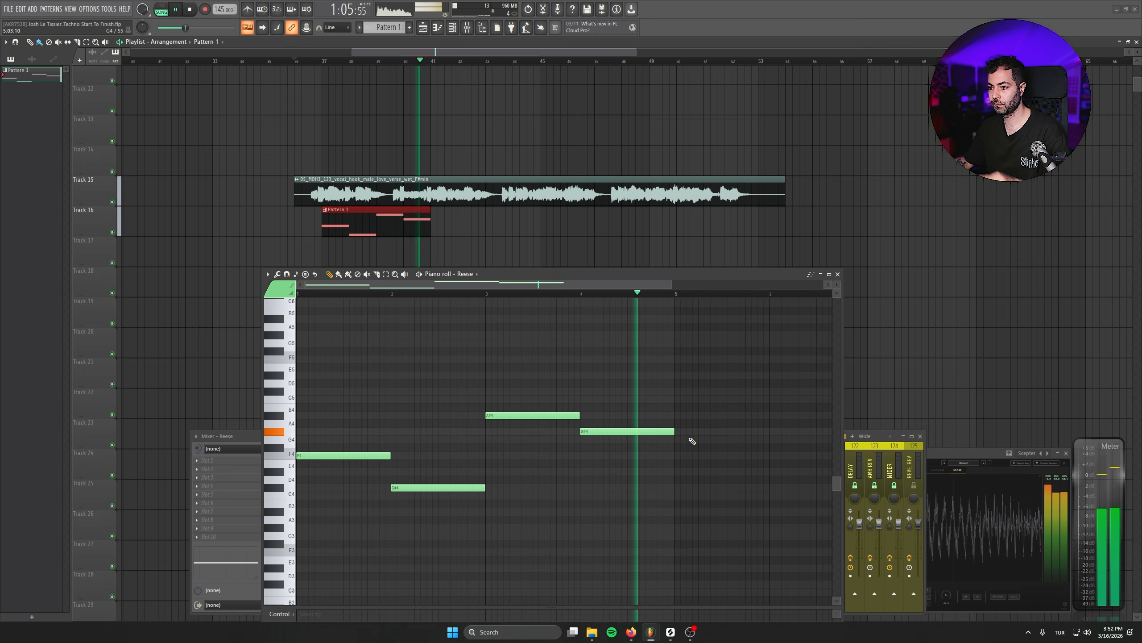
pyautogui.press('space')
pyautogui.click(453, 221)
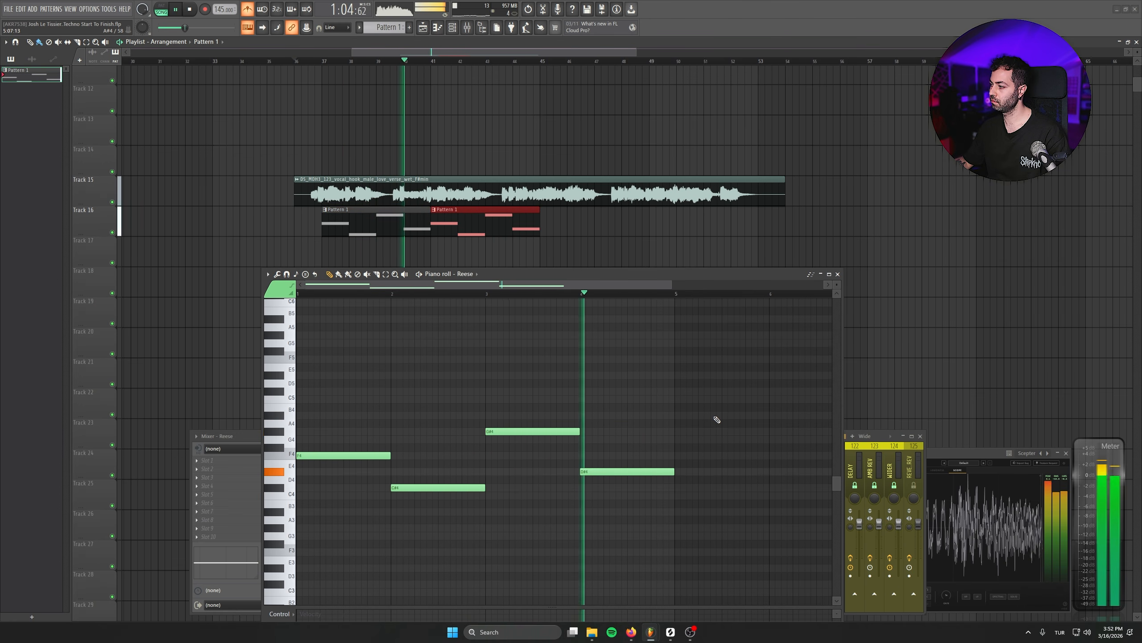
pyautogui.press('space')
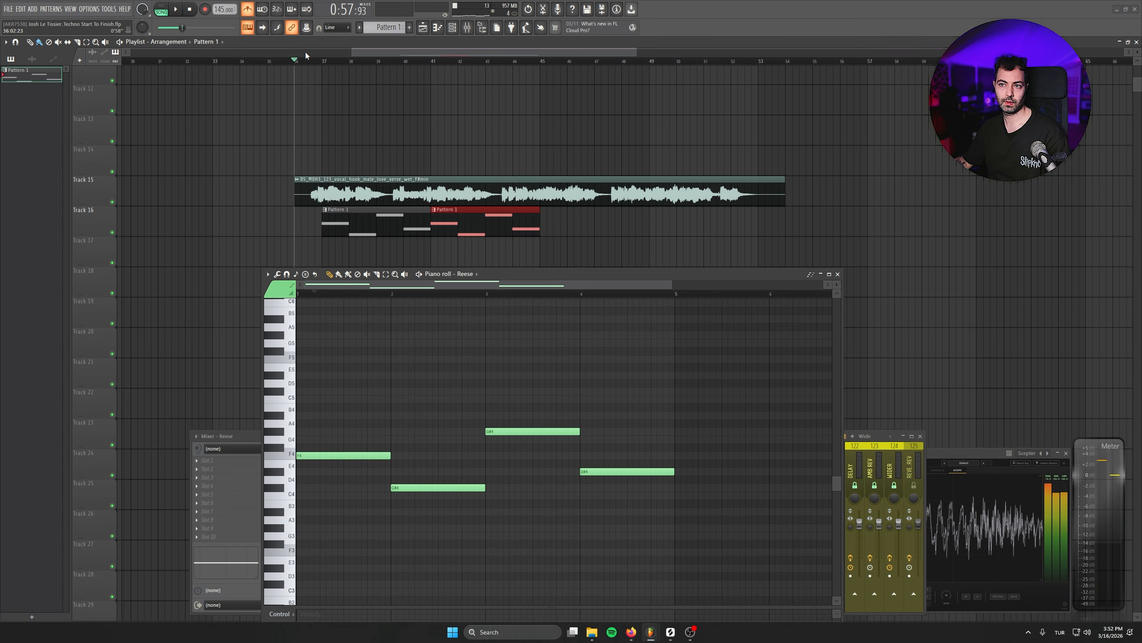
# - Browse the HIFEER Mainstage Love Trance Arps folder and preview several arp samples
pyautogui.click(325, 63)
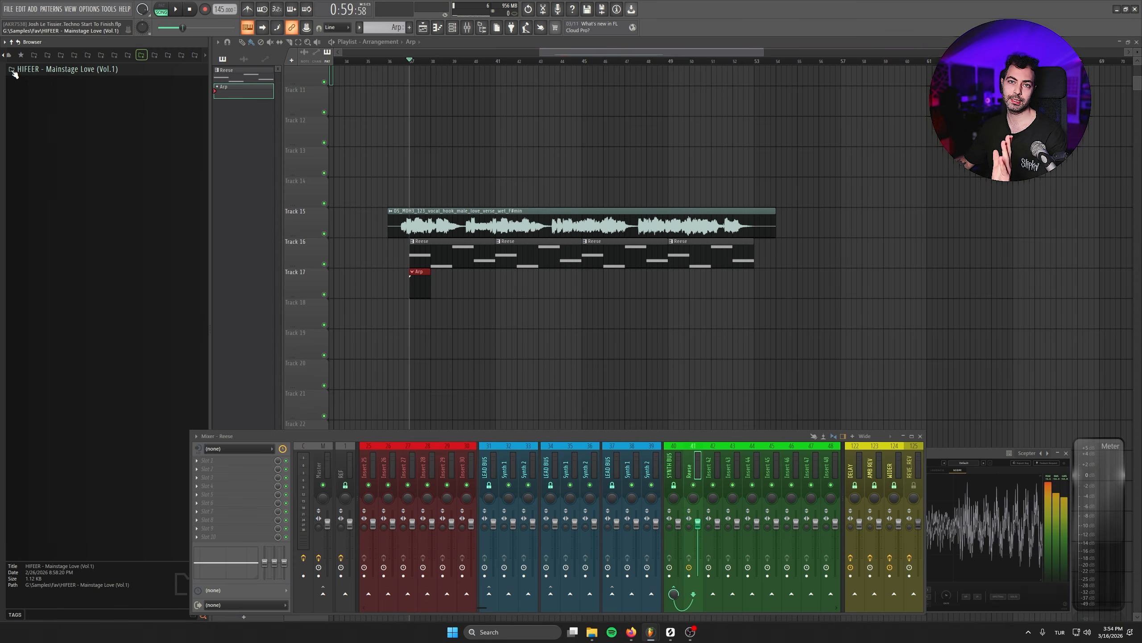
pyautogui.click(41, 68)
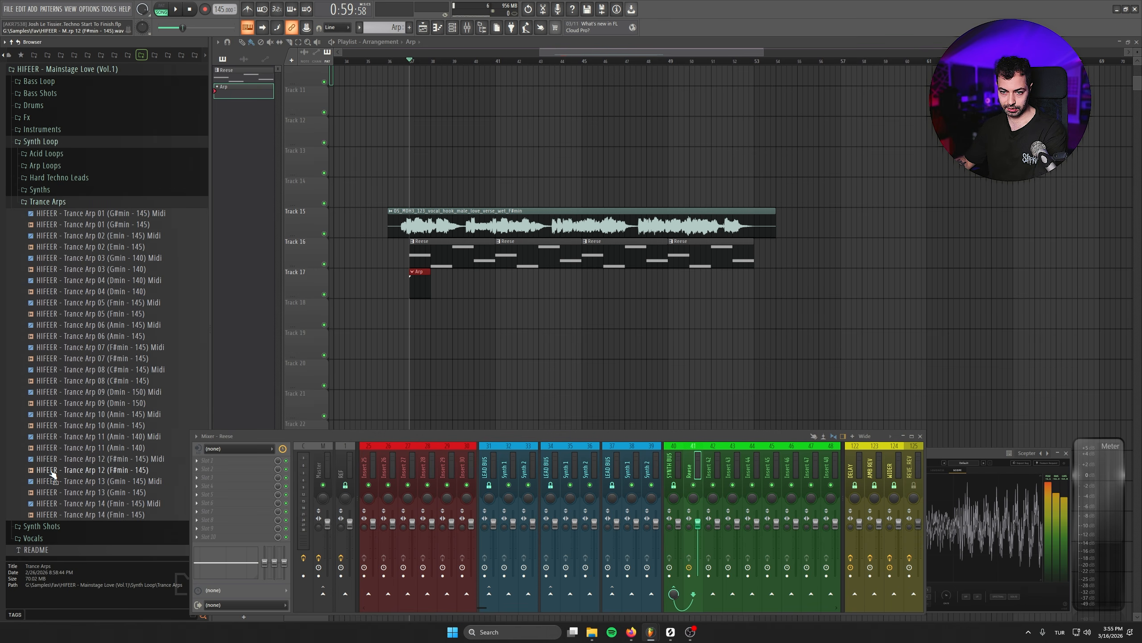
pyautogui.click(53, 474)
pyautogui.click(64, 450)
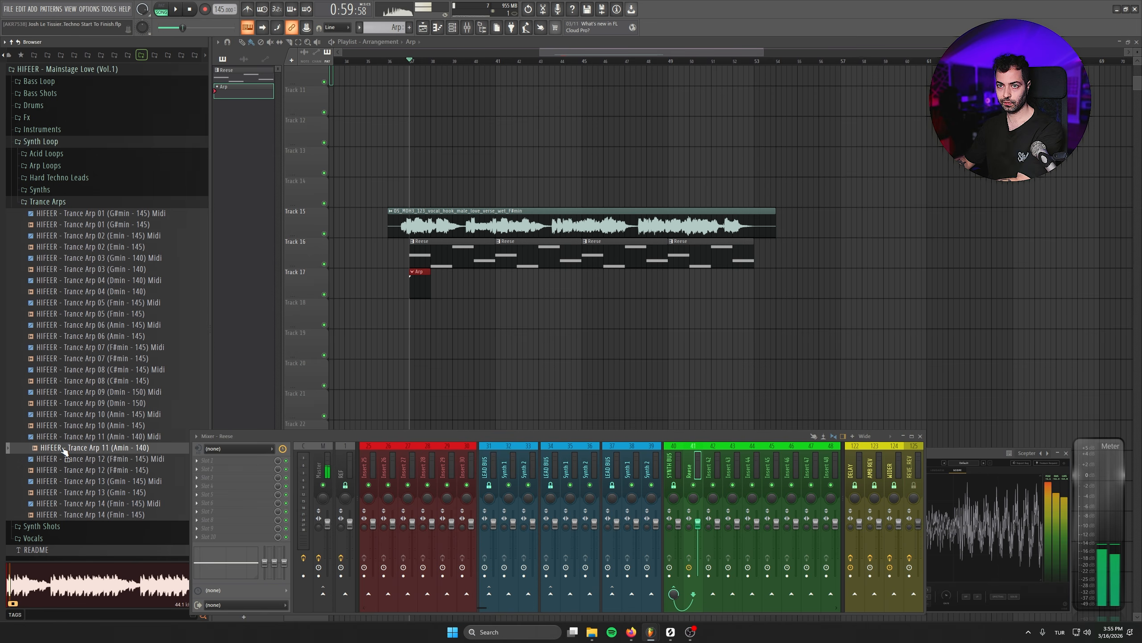
pyautogui.click(71, 427)
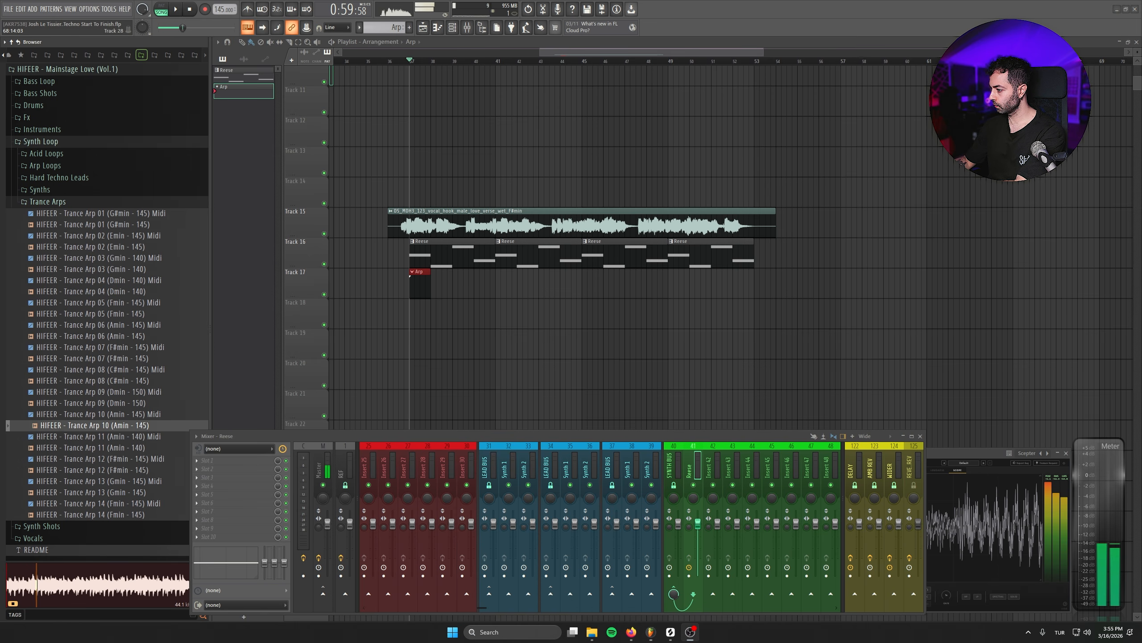
pyautogui.click(127, 494)
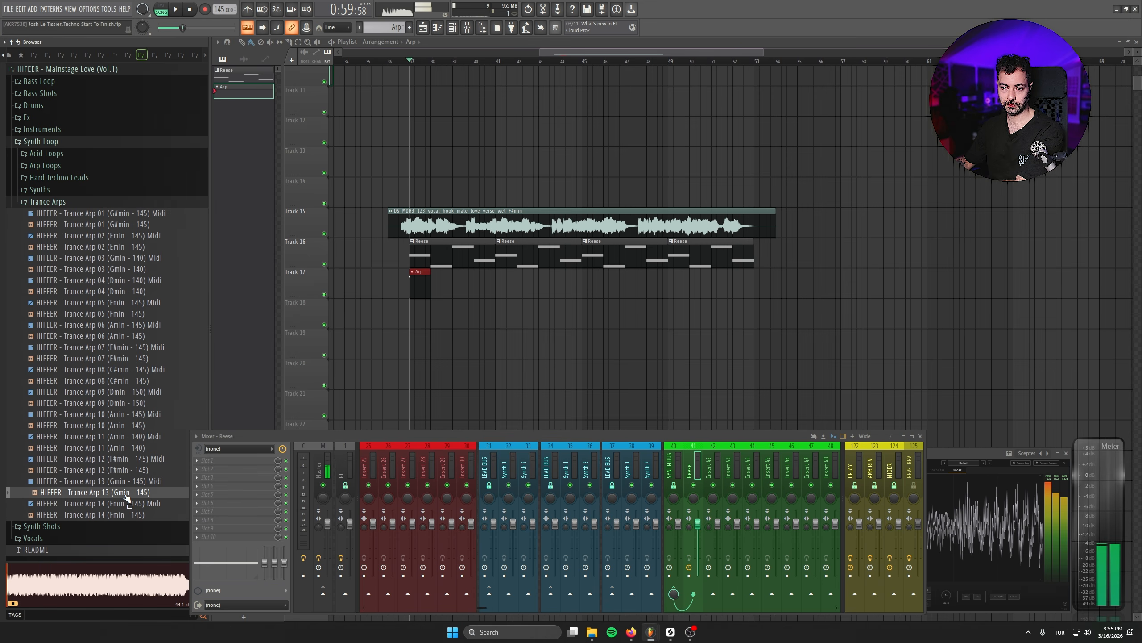
pyautogui.click(115, 515)
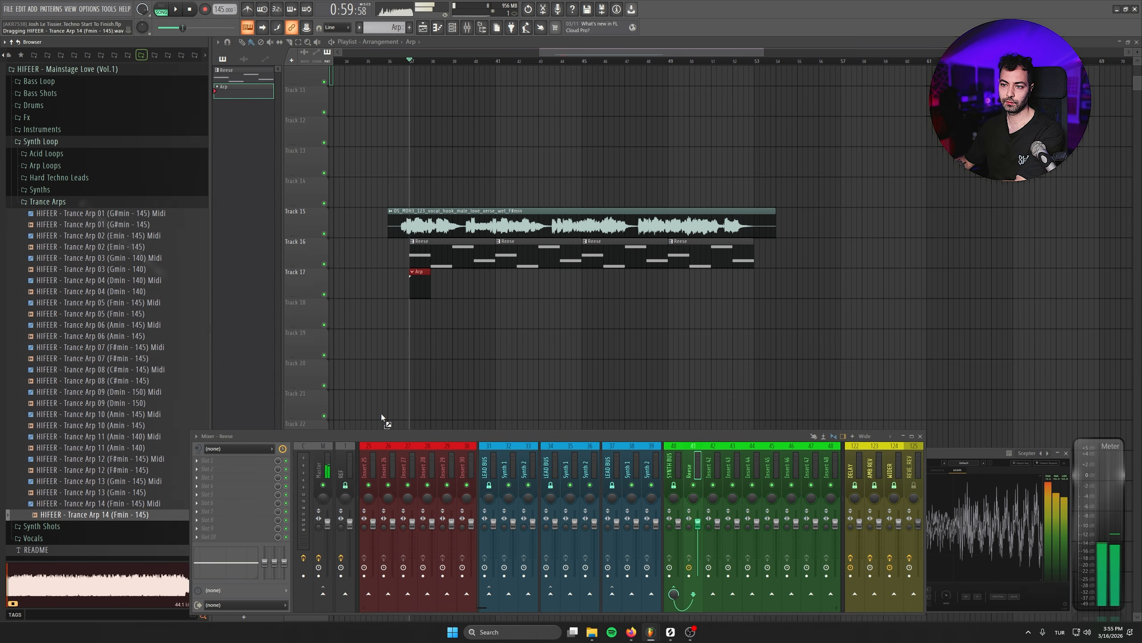
# - Place the Trance Arp 14 (Fmin - 145) sample on Track 18 and play the arrangement
pyautogui.moveTo(381, 413); pyautogui.dragTo(456, 319)
pyautogui.doubleClick(456, 319)
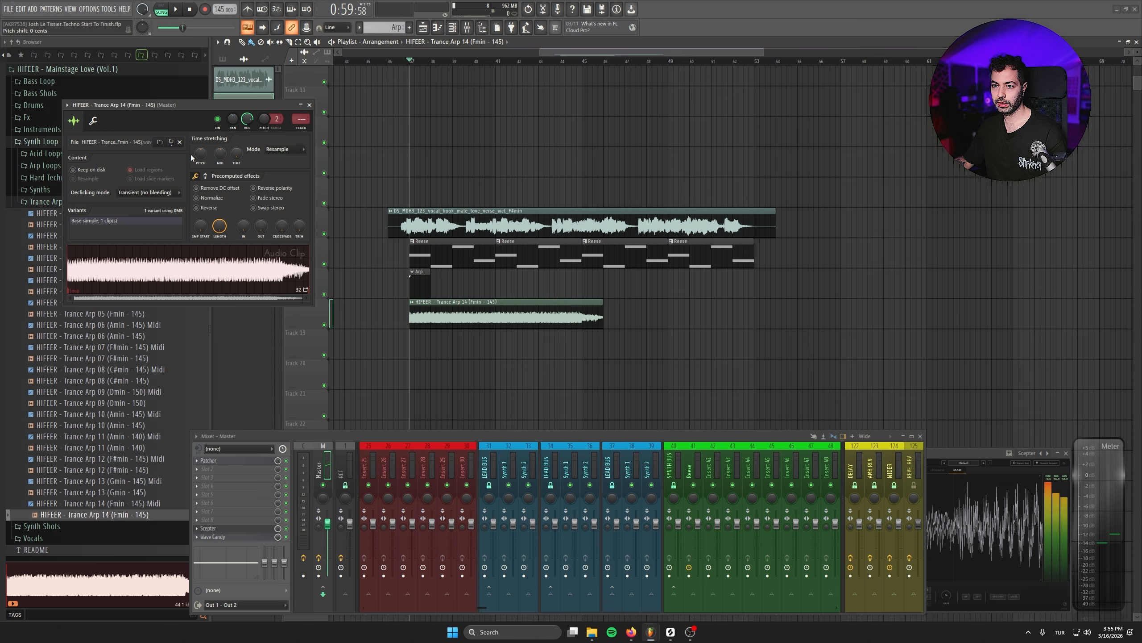
pyautogui.click(309, 105)
pyautogui.keyDown('ctrl'); pyautogui.scroll(3, 472, 353); pyautogui.keyUp('ctrl')
pyautogui.scroll(1, 468, 356)
pyautogui.press('space')
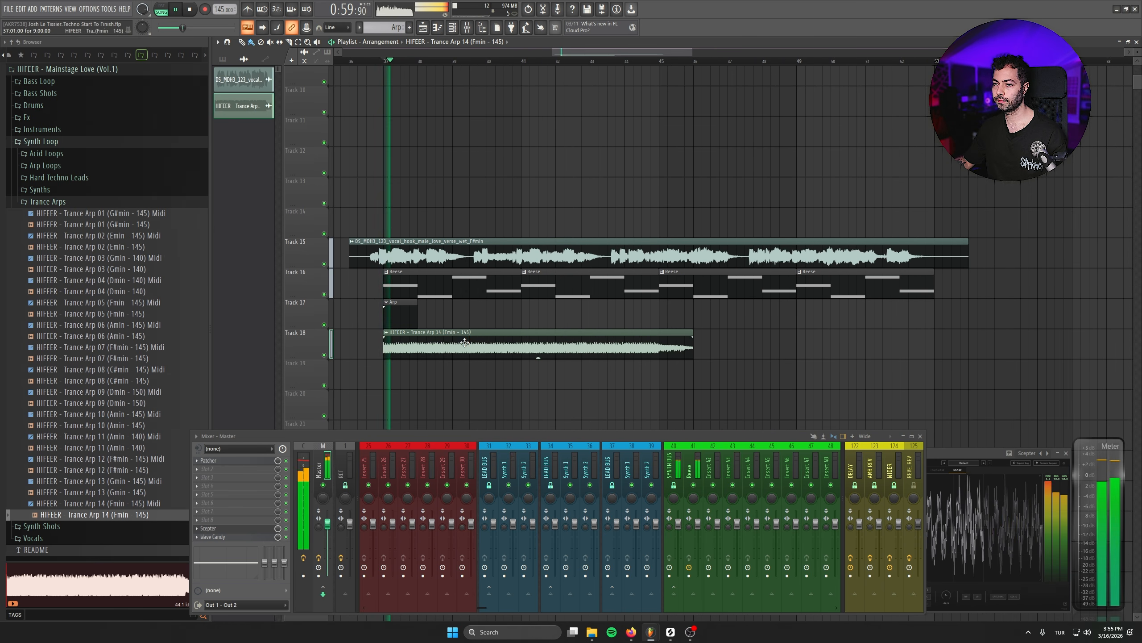
# - Trim the arp clip's end to two bars and duplicate it right after itself
pyautogui.doubleClick(465, 343)
pyautogui.click(311, 106)
pyautogui.moveTo(692, 337); pyautogui.dragTo(665, 332)
pyautogui.hotkey('ctrl', 'b')
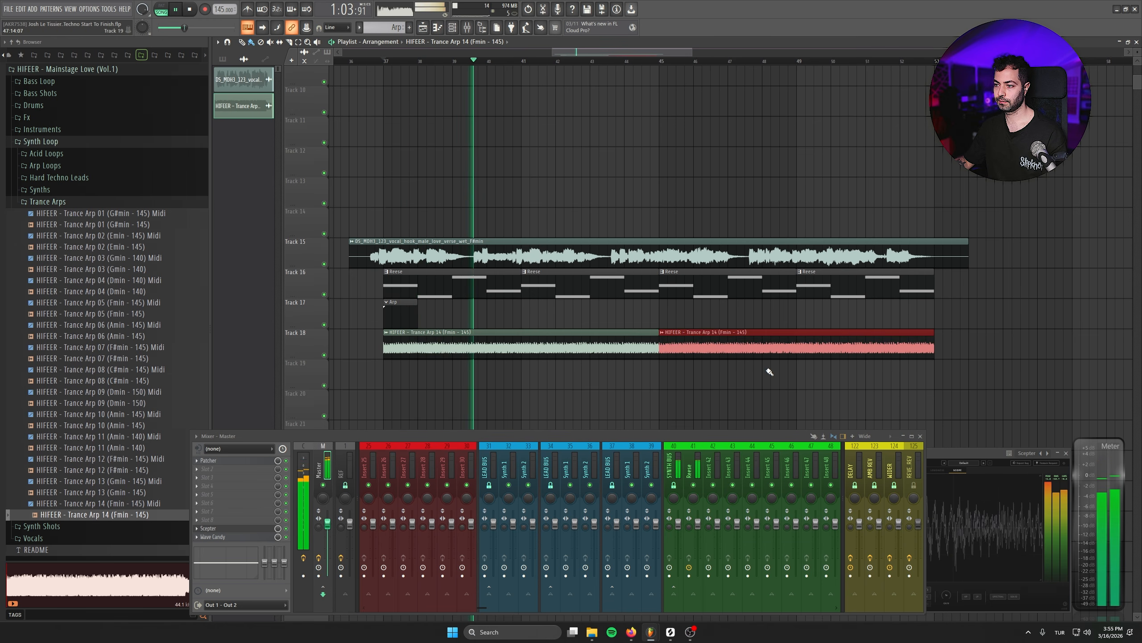
pyautogui.keyDown('ctrl'); pyautogui.moveTo(823, 375); pyautogui.dragTo(1095, 382); pyautogui.keyUp('ctrl')
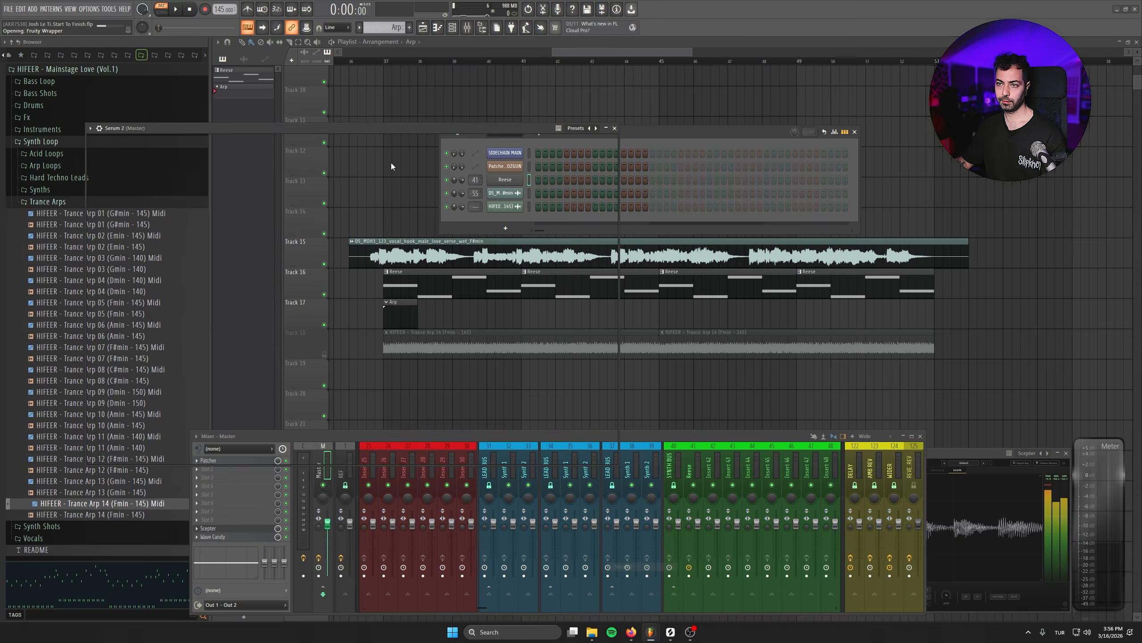
# - Load the Trance Arp 14 (Fmin - 145) MIDI file onto a new Serum 2 channel
pyautogui.moveTo(392, 130); pyautogui.dragTo(622, 170)
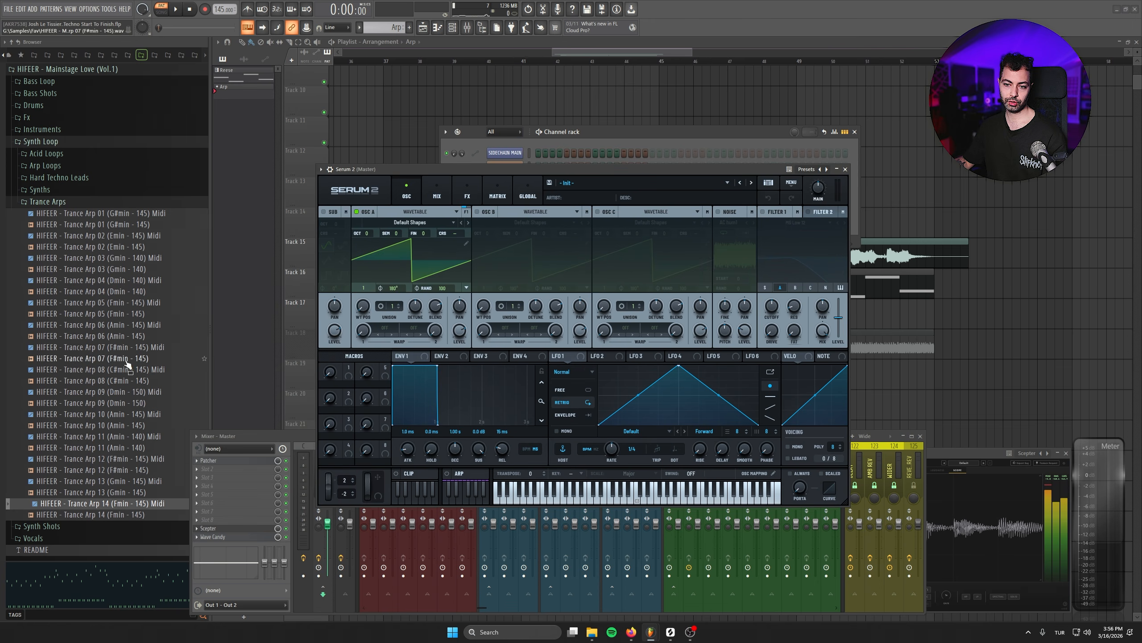
pyautogui.moveTo(500, 171); pyautogui.dragTo(505, 295)
pyautogui.moveTo(118, 502); pyautogui.dragTo(518, 179)
pyautogui.click(639, 368)
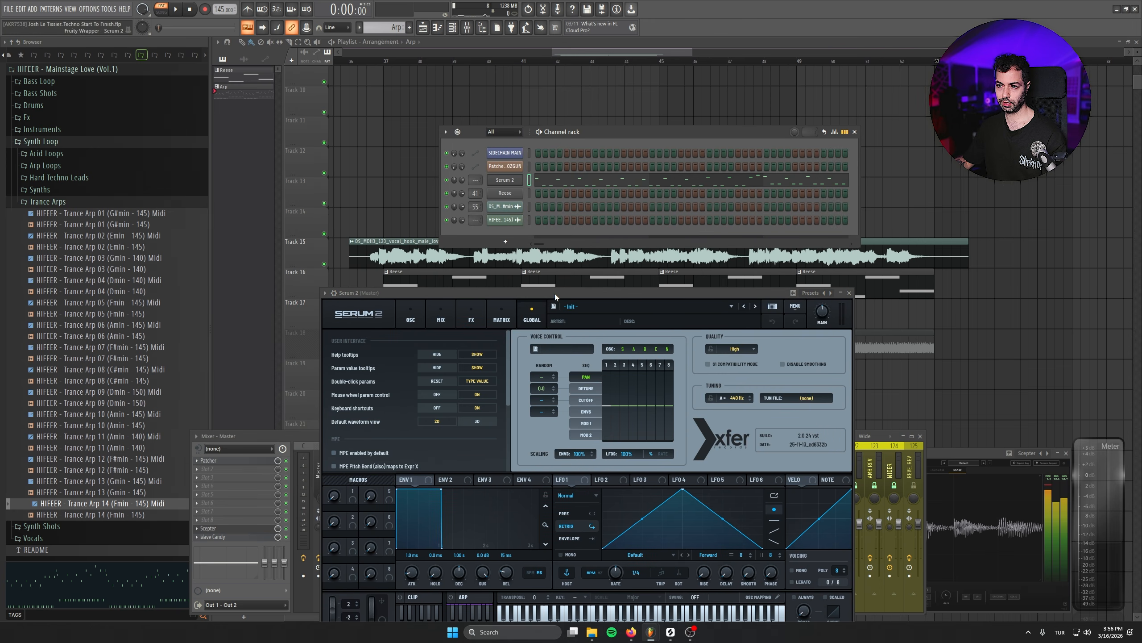
# - Raise Oscillator A's unison to 16 voices in the arp's Serum 2 patch
pyautogui.moveTo(555, 293); pyautogui.dragTo(563, 221)
pyautogui.click(425, 250)
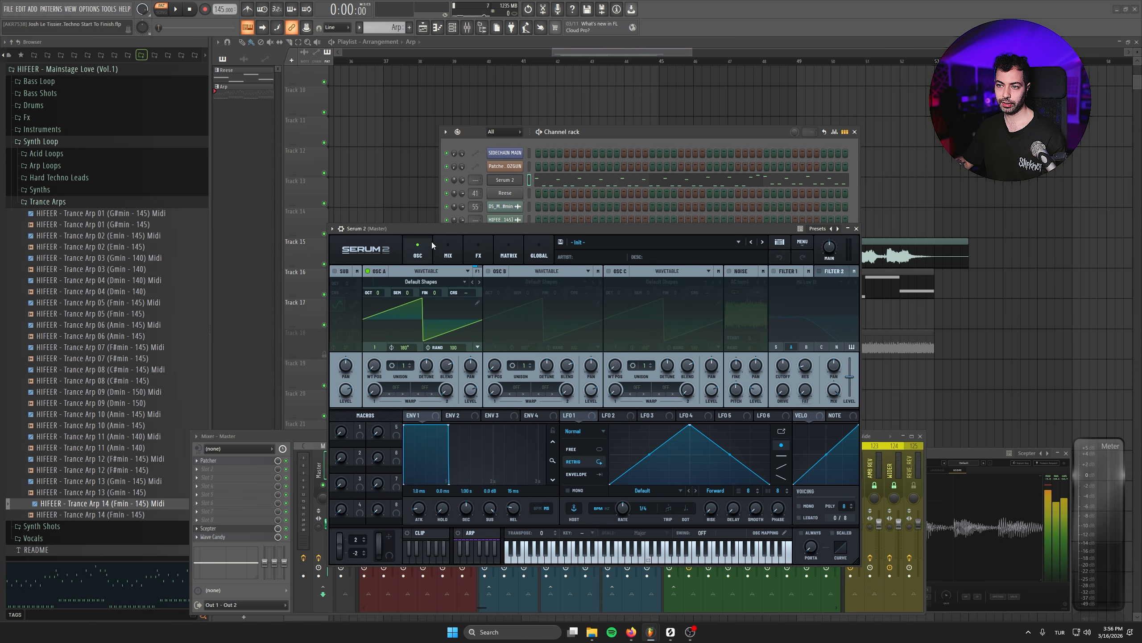
pyautogui.moveTo(432, 228); pyautogui.dragTo(432, 203)
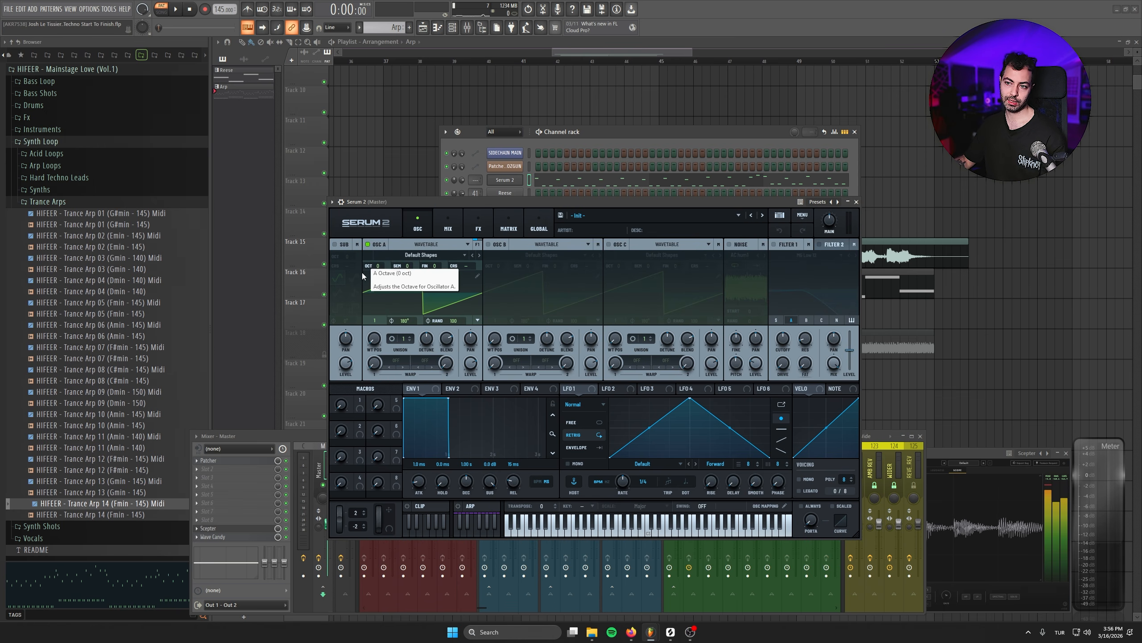
pyautogui.moveTo(402, 338); pyautogui.dragTo(412, 238)
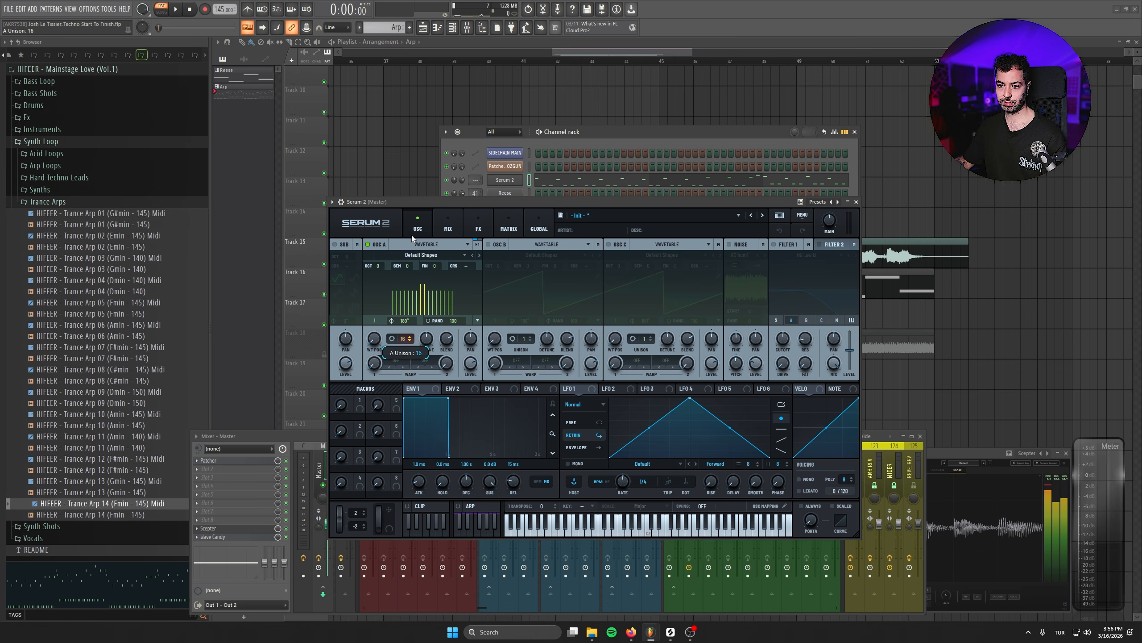
pyautogui.click(410, 341)
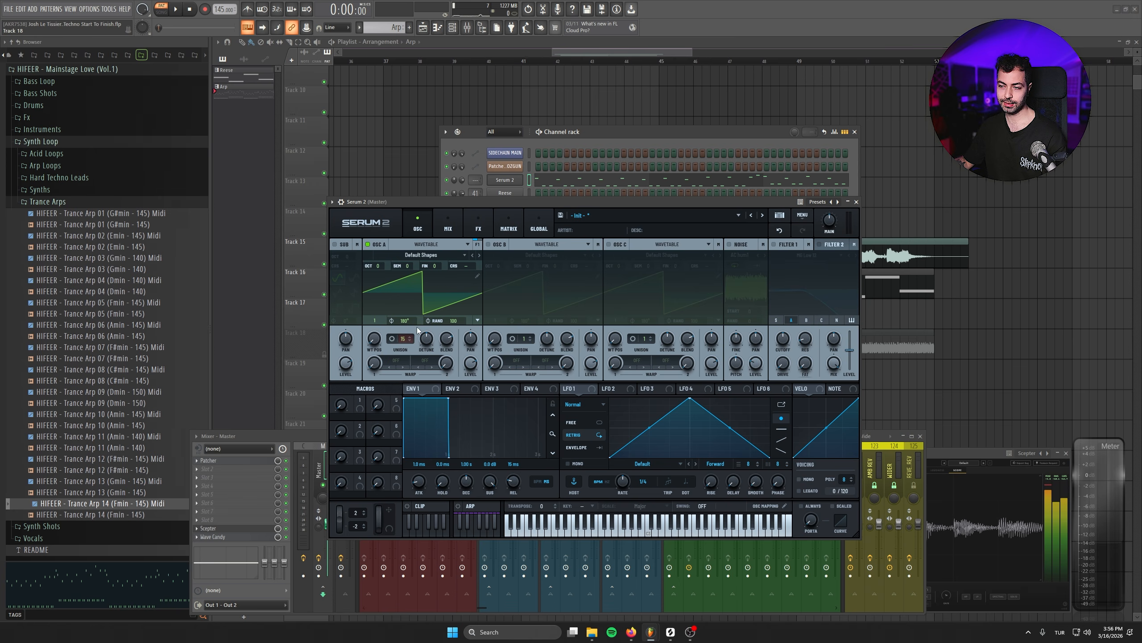
# - Lengthen Envelope 1's release to about 217 ms while previewing the arp
pyautogui.press('space')
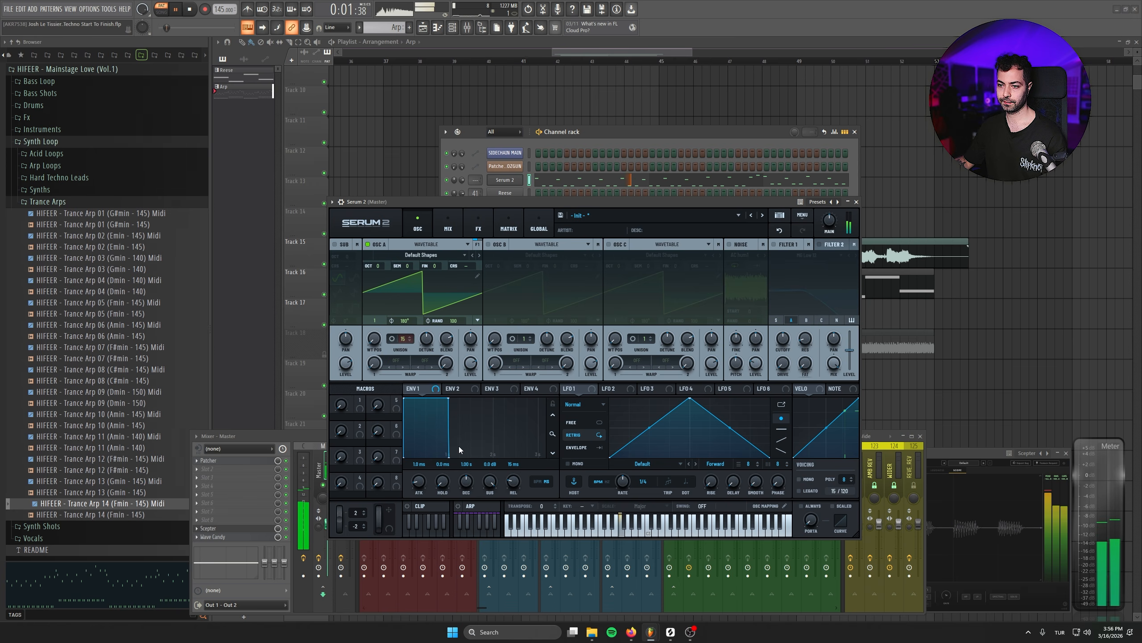
pyautogui.press('space')
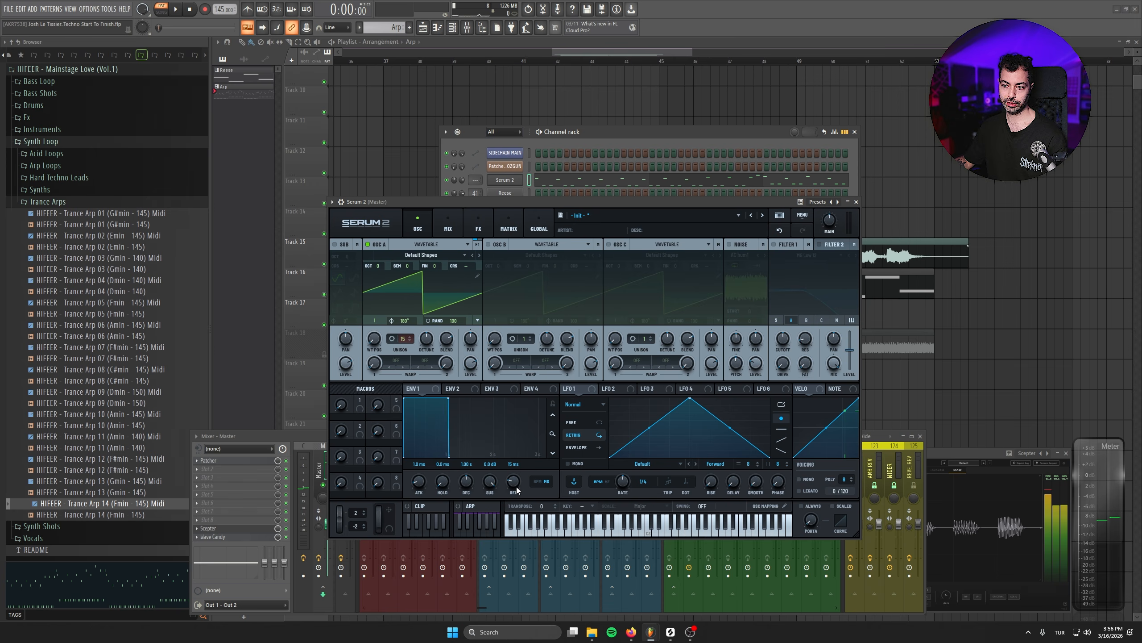
pyautogui.press('space')
pyautogui.moveTo(517, 490); pyautogui.dragTo(516, 468)
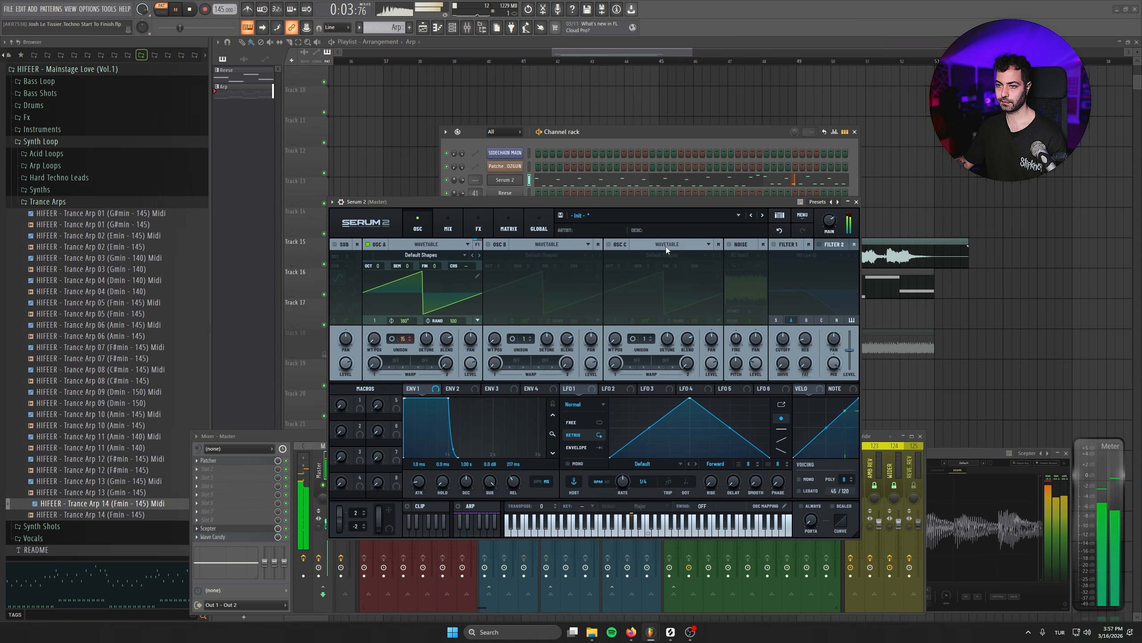
pyautogui.press('space')
# - Enable Oscillator B and give it eight unison voices with added unison detune
pyautogui.click(489, 244)
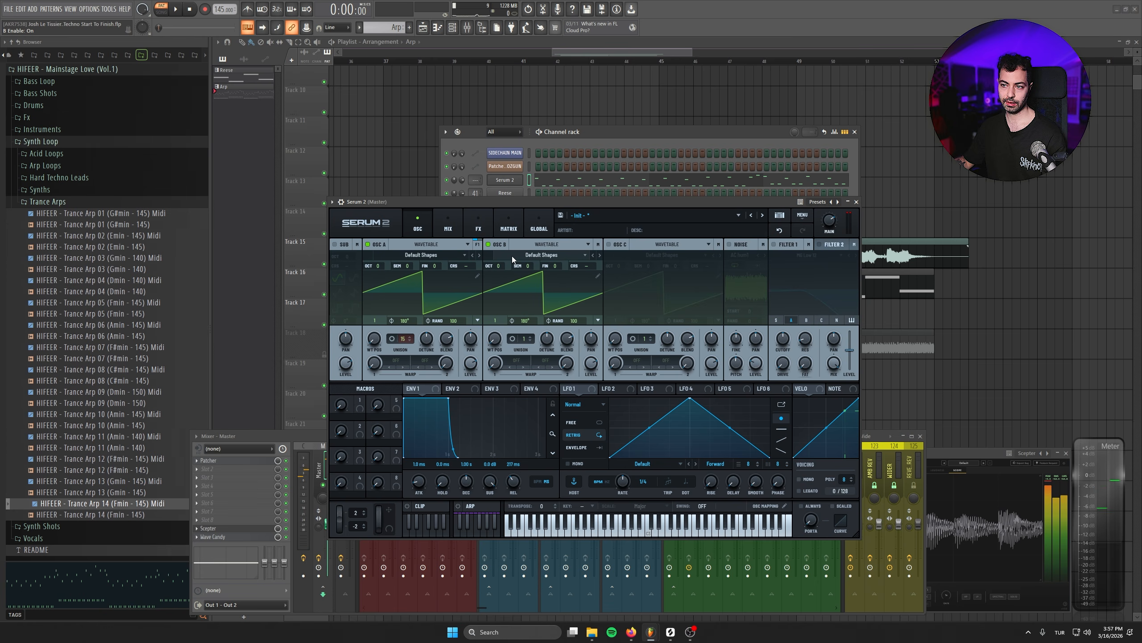
pyautogui.moveTo(524, 340); pyautogui.dragTo(532, 314)
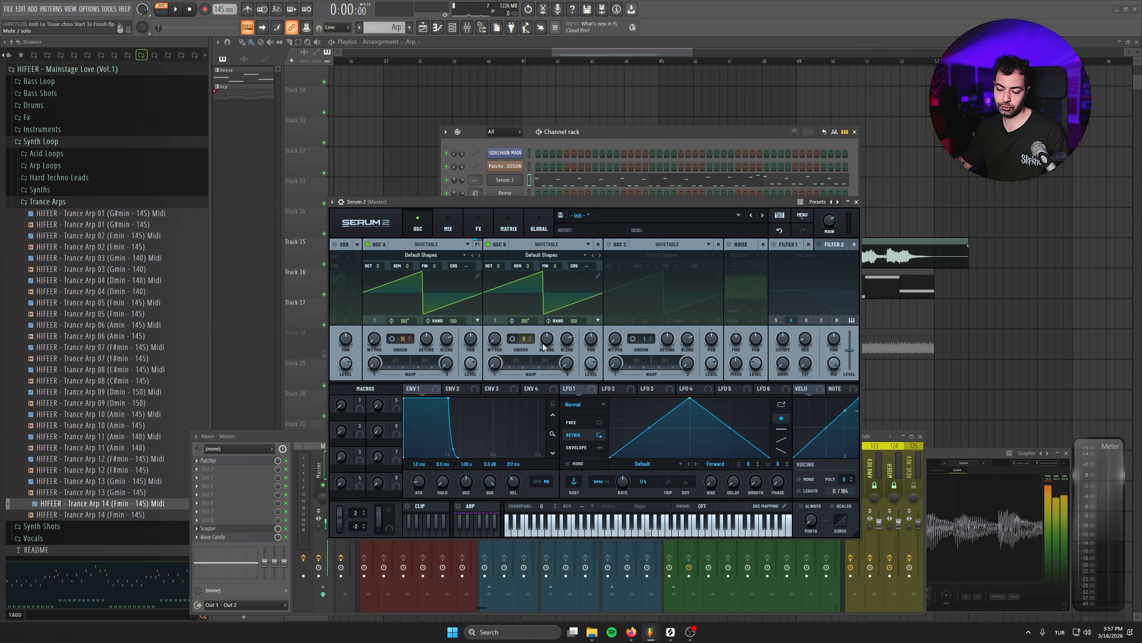
pyautogui.press('space')
pyautogui.moveTo(544, 345)
pyautogui.mouseDown()
pyautogui.moveTo(539, 307)
pyautogui.moveTo(548, 342)
pyautogui.mouseUp()
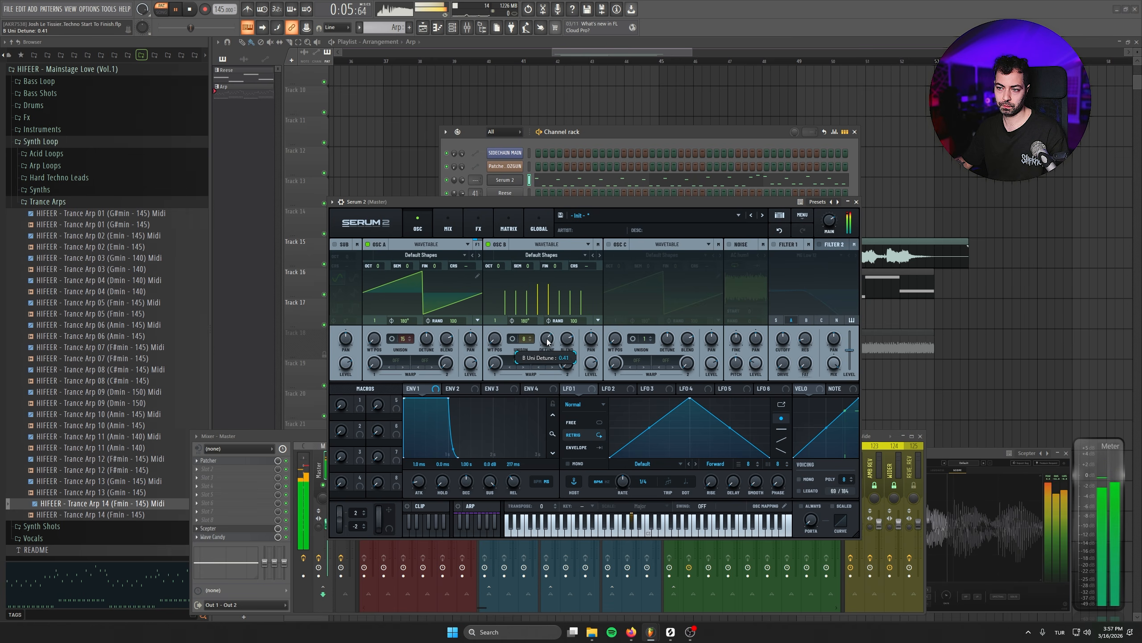
pyautogui.press('space')
# - Modulate Filter 1's cutoff with Envelope 2 at 52% and set Envelope 2's release to 382 ms
pyautogui.click(458, 388)
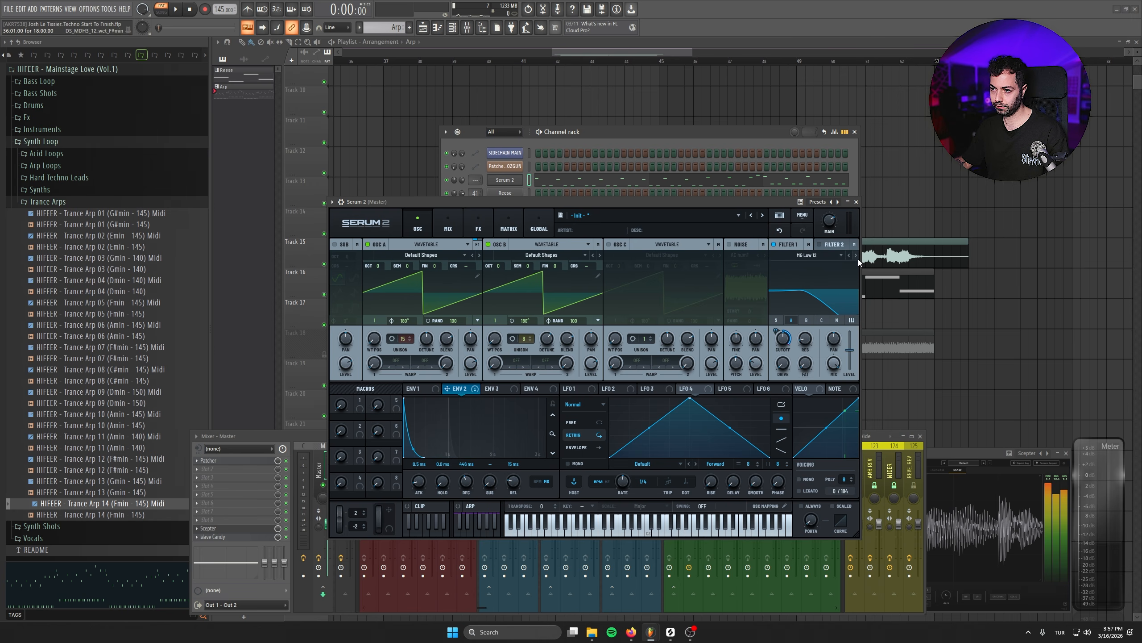
pyautogui.press('space')
pyautogui.moveTo(780, 342); pyautogui.dragTo(805, 378)
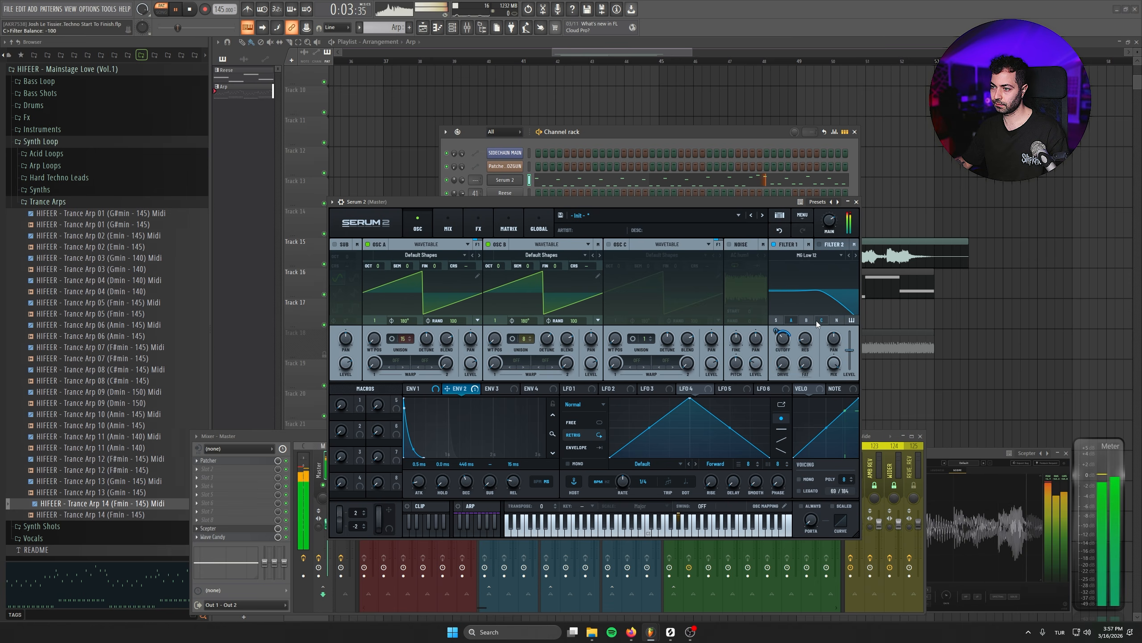
pyautogui.moveTo(776, 331)
pyautogui.mouseDown()
pyautogui.moveTo(783, 345)
pyautogui.moveTo(776, 323)
pyautogui.mouseUp()
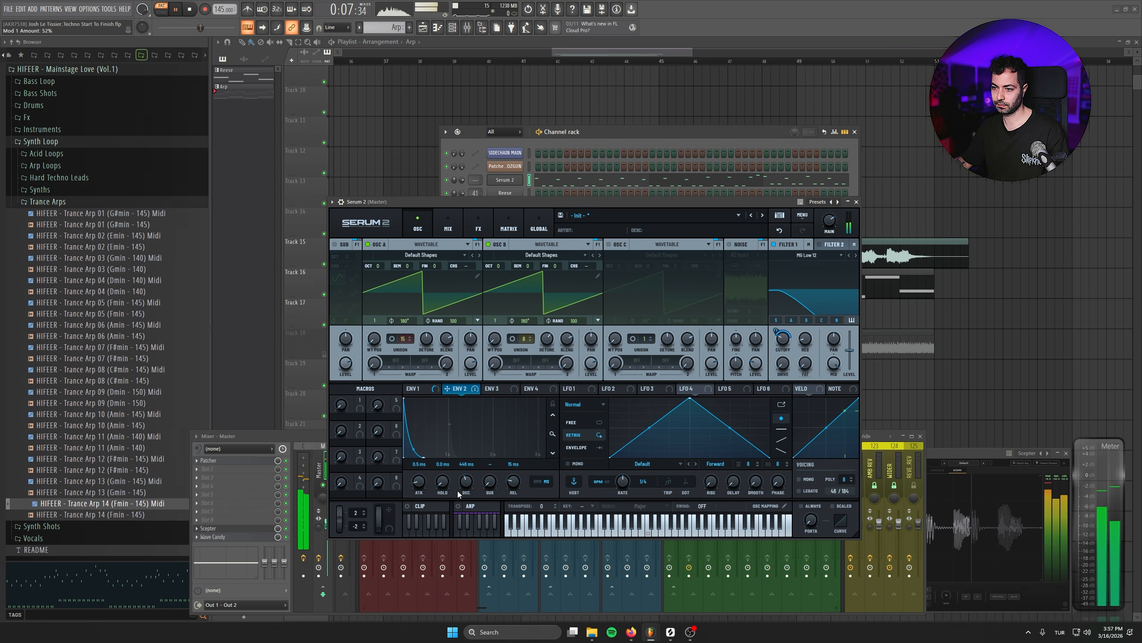
pyautogui.moveTo(518, 462); pyautogui.dragTo(517, 445)
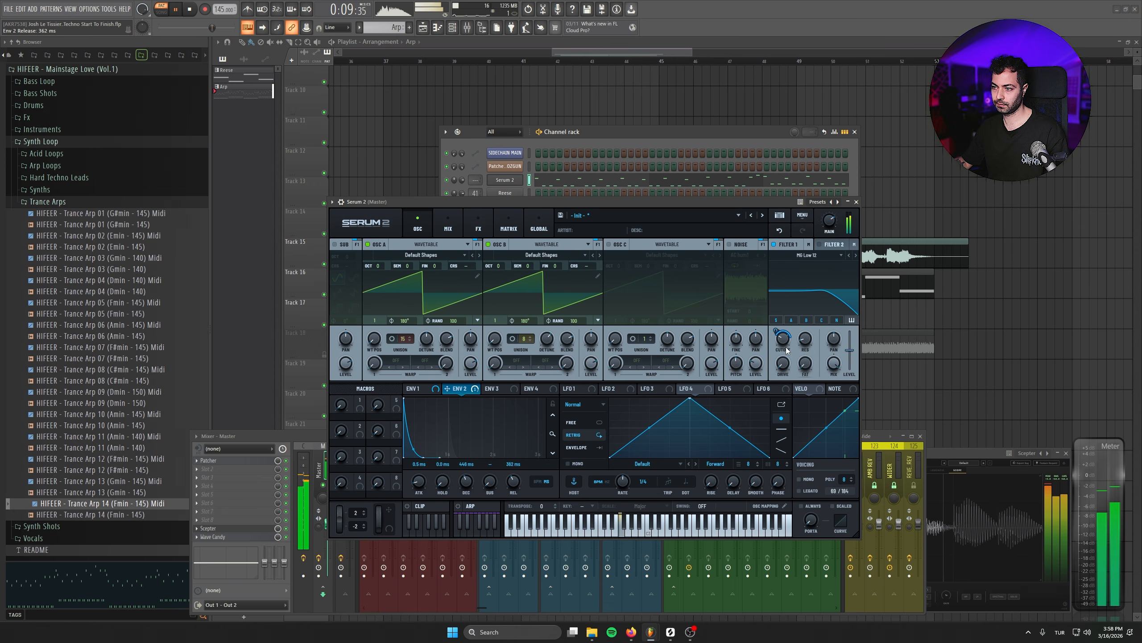
pyautogui.press('space')
# - Assign Macro 1 to the filter cutoff at 72% and raise Macro 1 to 75
pyautogui.moveTo(361, 406); pyautogui.dragTo(775, 332)
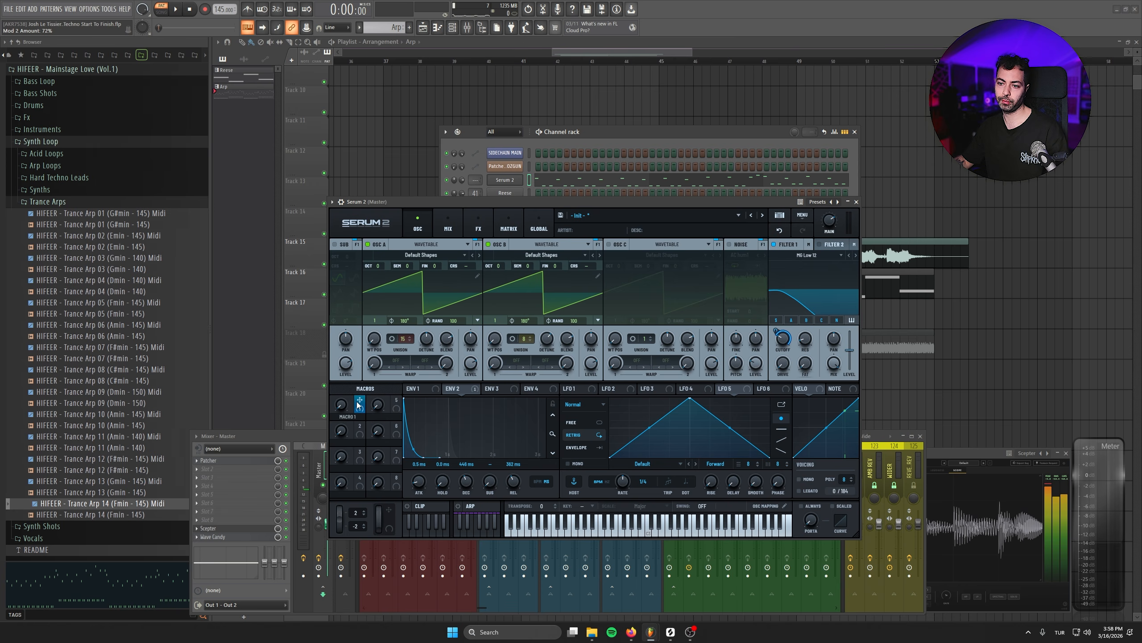
pyautogui.press('space')
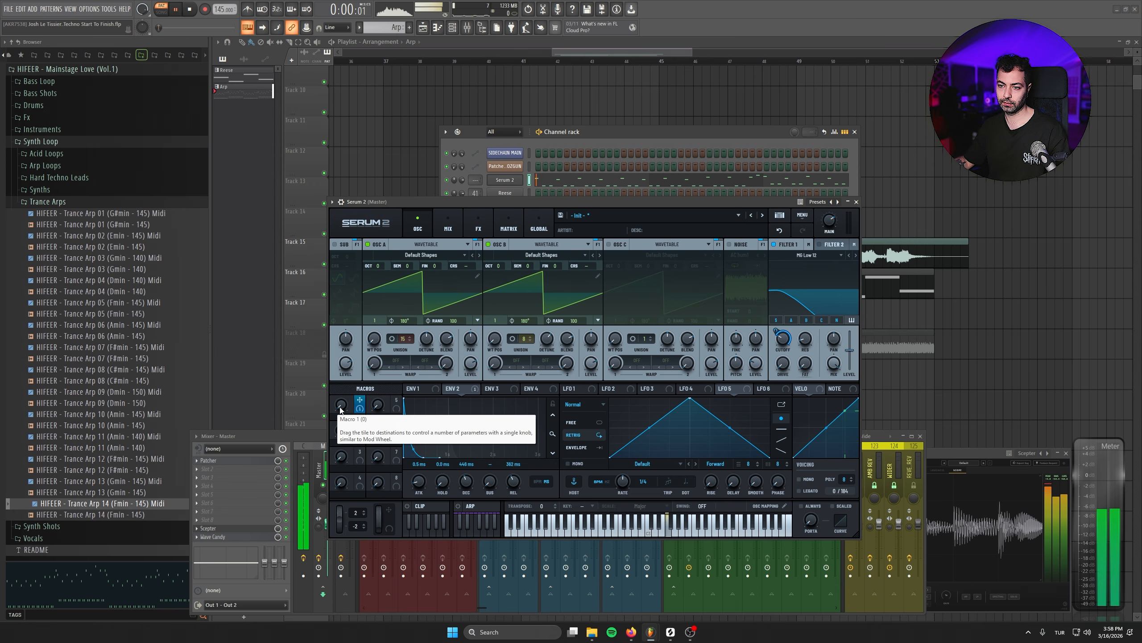
pyautogui.moveTo(340, 409); pyautogui.dragTo(335, 385)
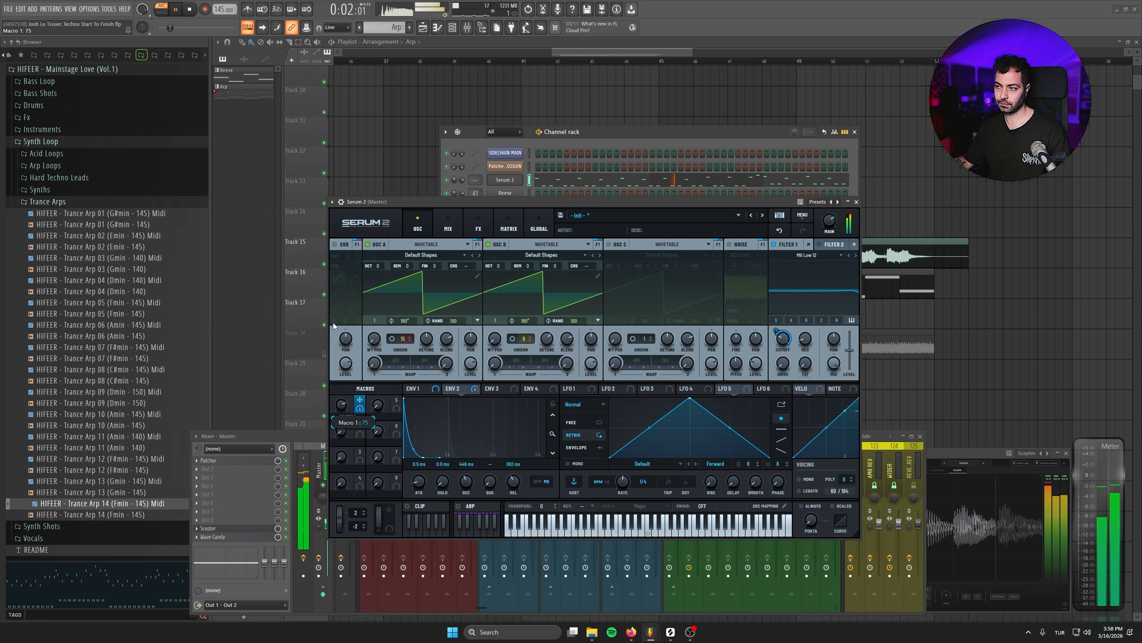
pyautogui.moveTo(333, 322); pyautogui.dragTo(332, 298)
pyautogui.moveTo(350, 356); pyautogui.dragTo(361, 444)
pyautogui.press('space')
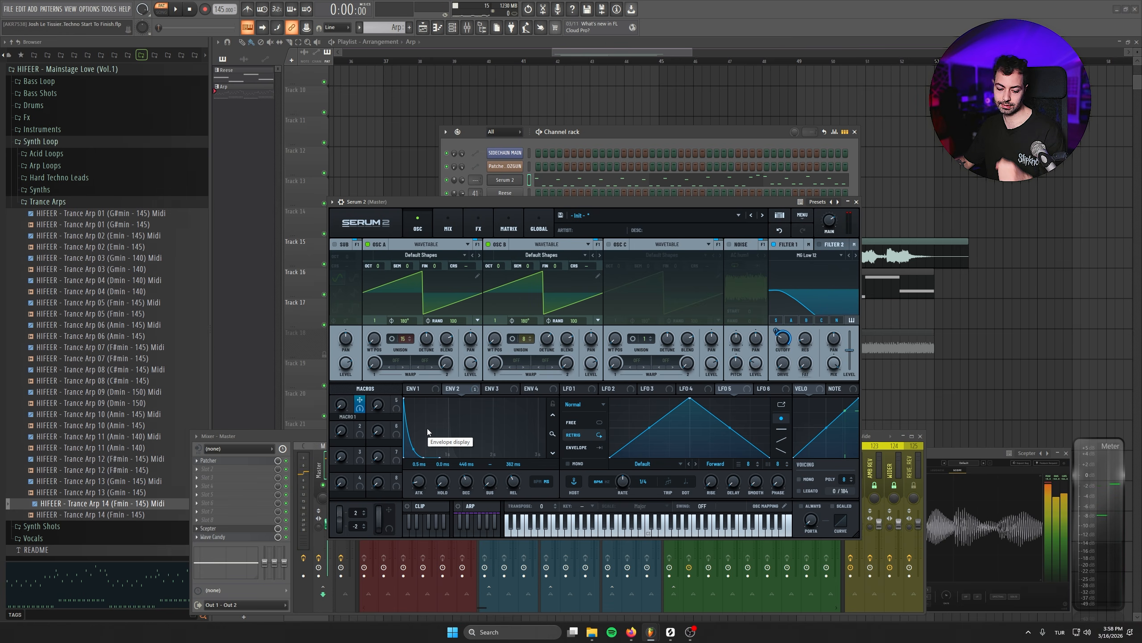
# - Save the project and add an Equalizer effect with its high band boosted 5.2 dB
pyautogui.hotkey('ctrl', 's')
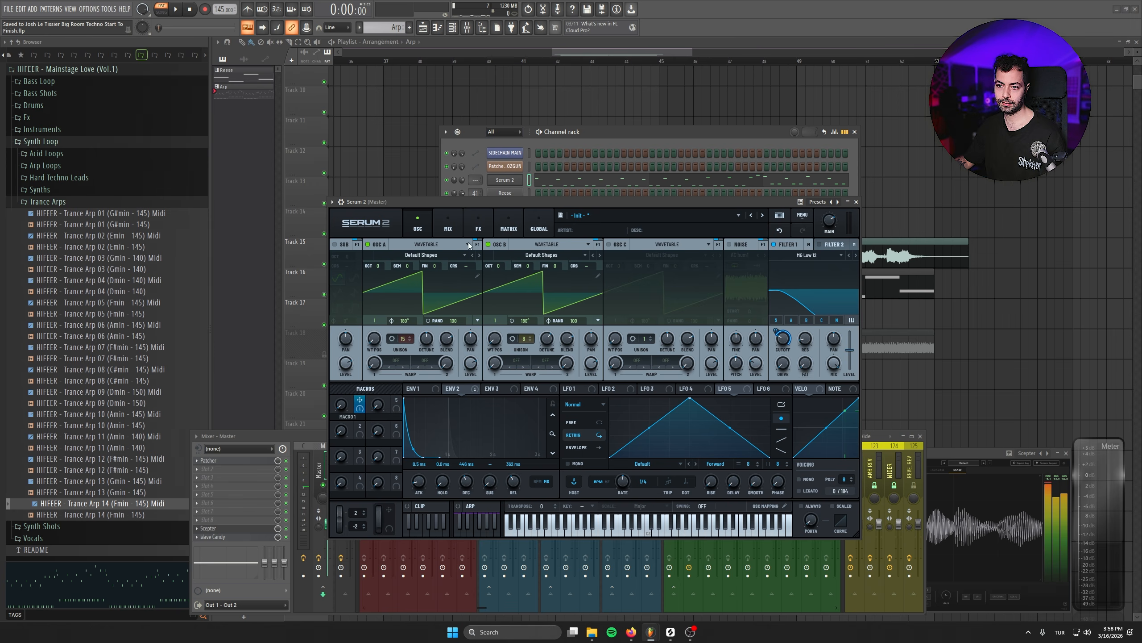
pyautogui.click(448, 225)
pyautogui.click(478, 225)
pyautogui.click(338, 260)
pyautogui.click(359, 333)
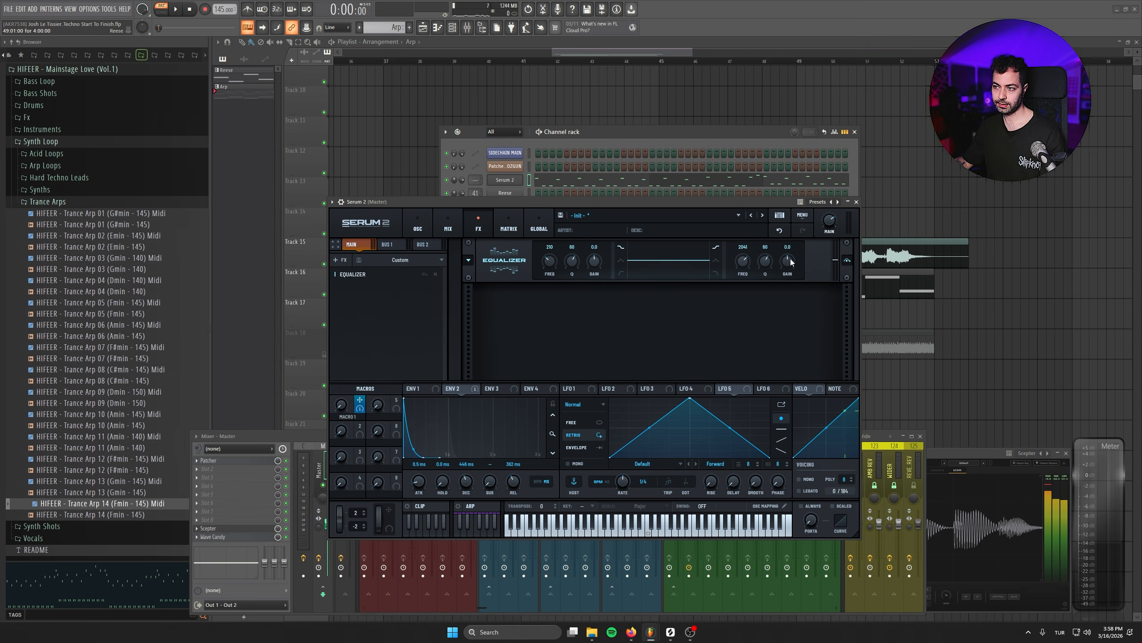
pyautogui.press('space')
pyautogui.moveTo(788, 253); pyautogui.dragTo(788, 248)
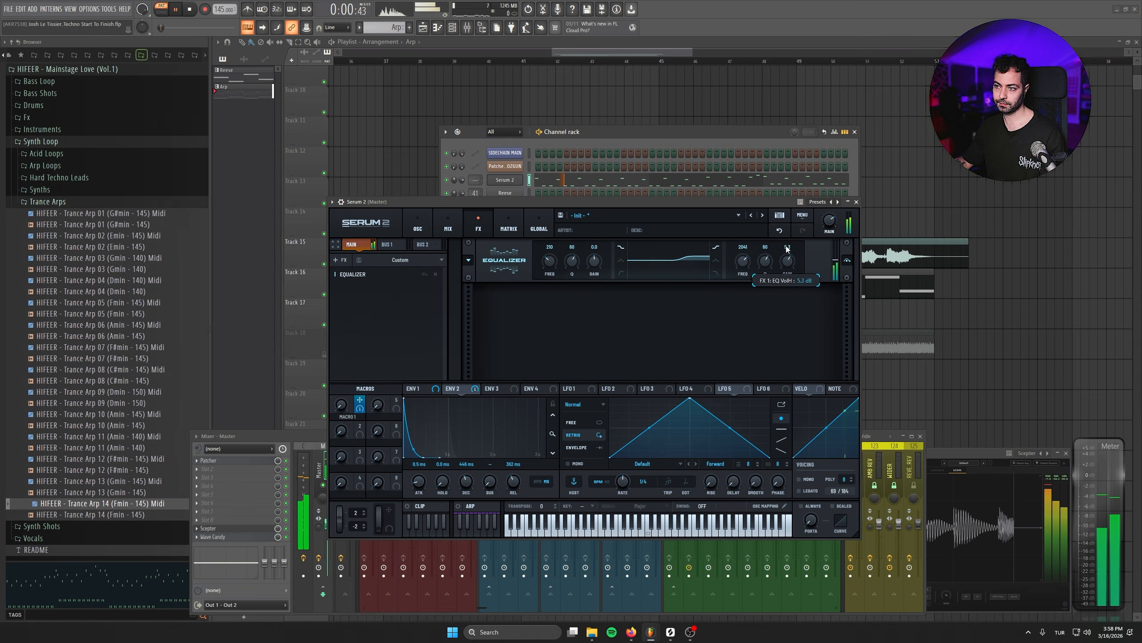
# - Add a Reverb effect to the chain and switch its type to Vintage
pyautogui.moveTo(342, 408); pyautogui.dragTo(340, 342)
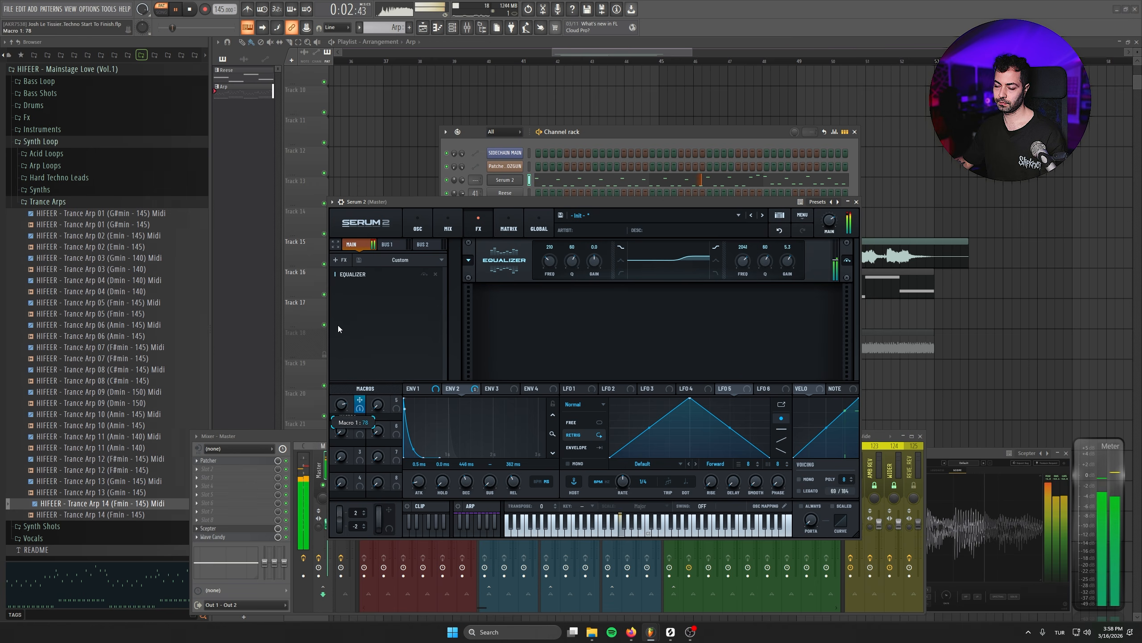
pyautogui.press('space')
pyautogui.click(341, 261)
pyautogui.click(365, 381)
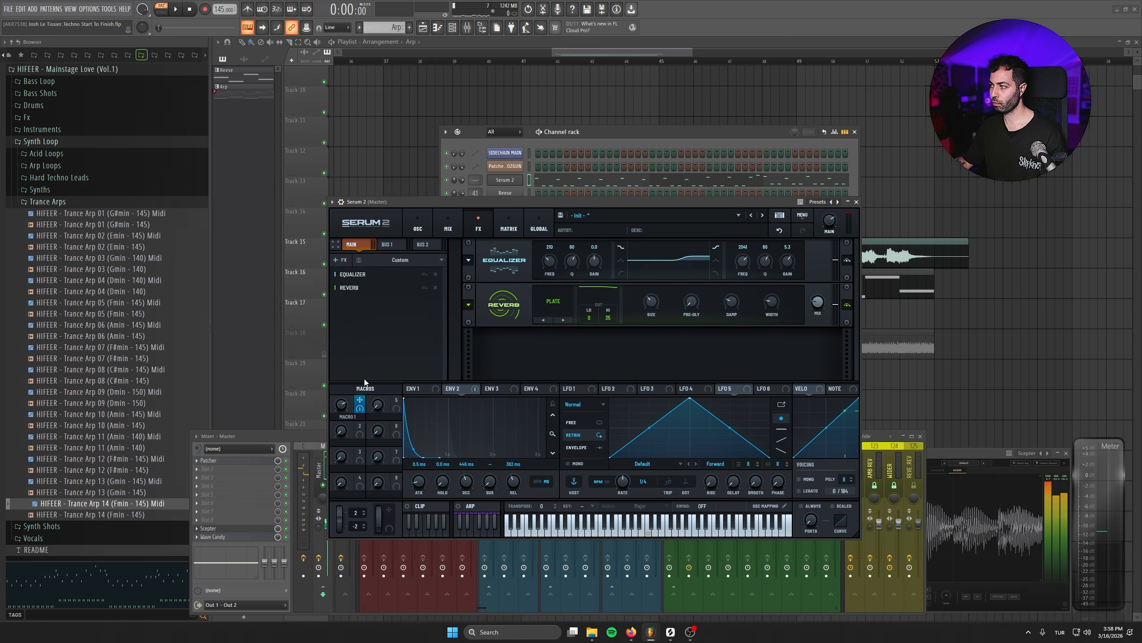
pyautogui.click(552, 301)
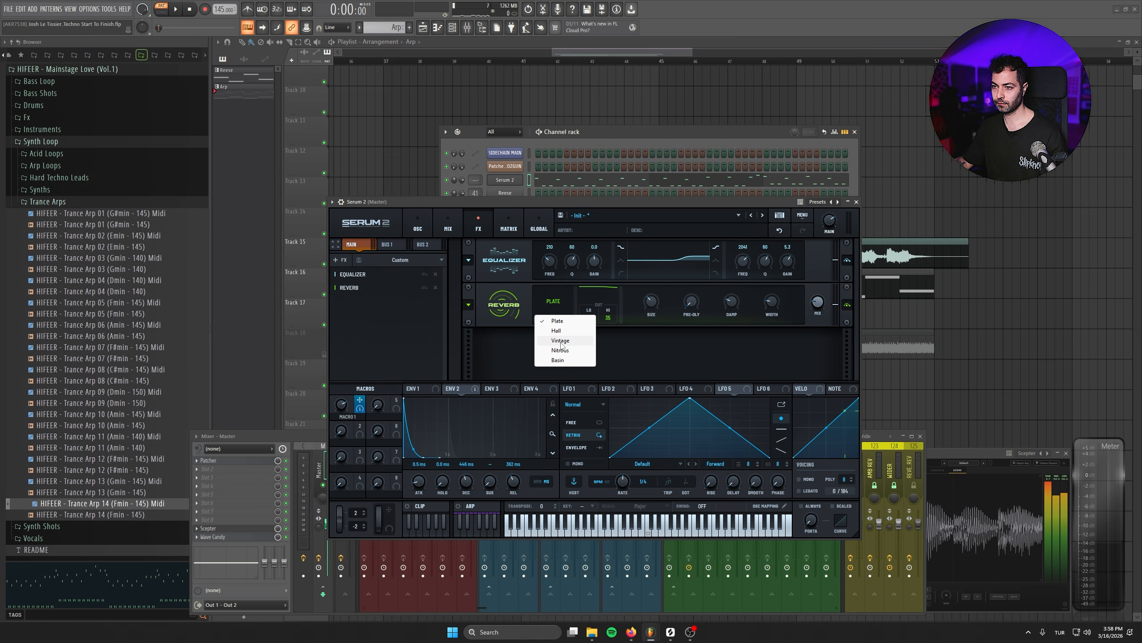
pyautogui.click(560, 341)
pyautogui.press('space')
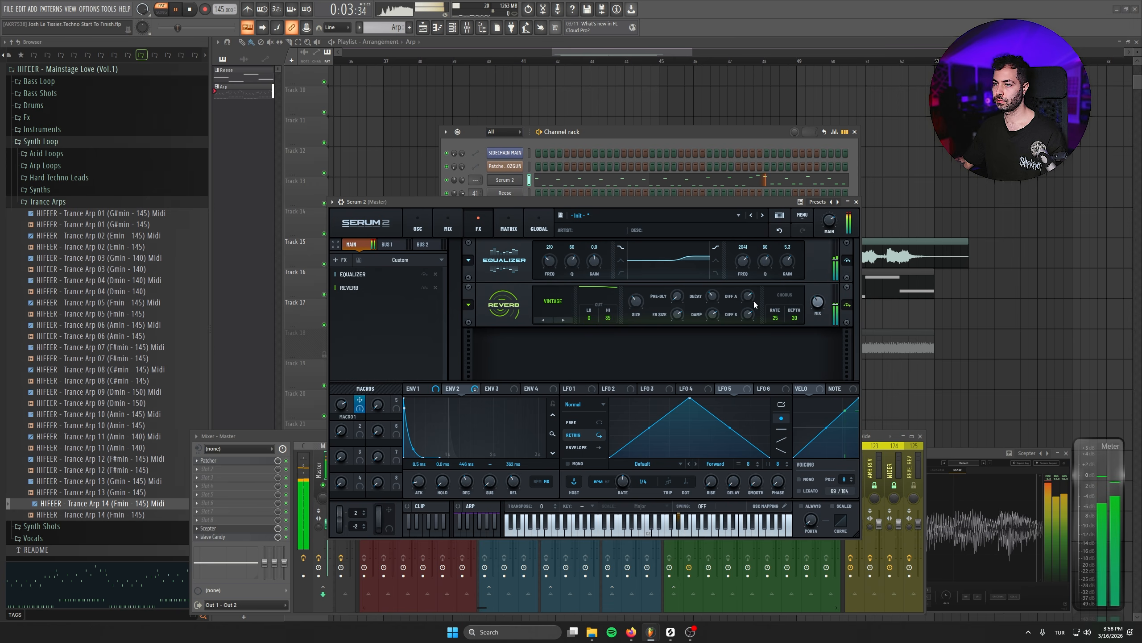
pyautogui.press('space')
# - Load the Vintage Slap reverb preset and adjust the reverb's mix
pyautogui.click(468, 305)
pyautogui.moveTo(509, 304)
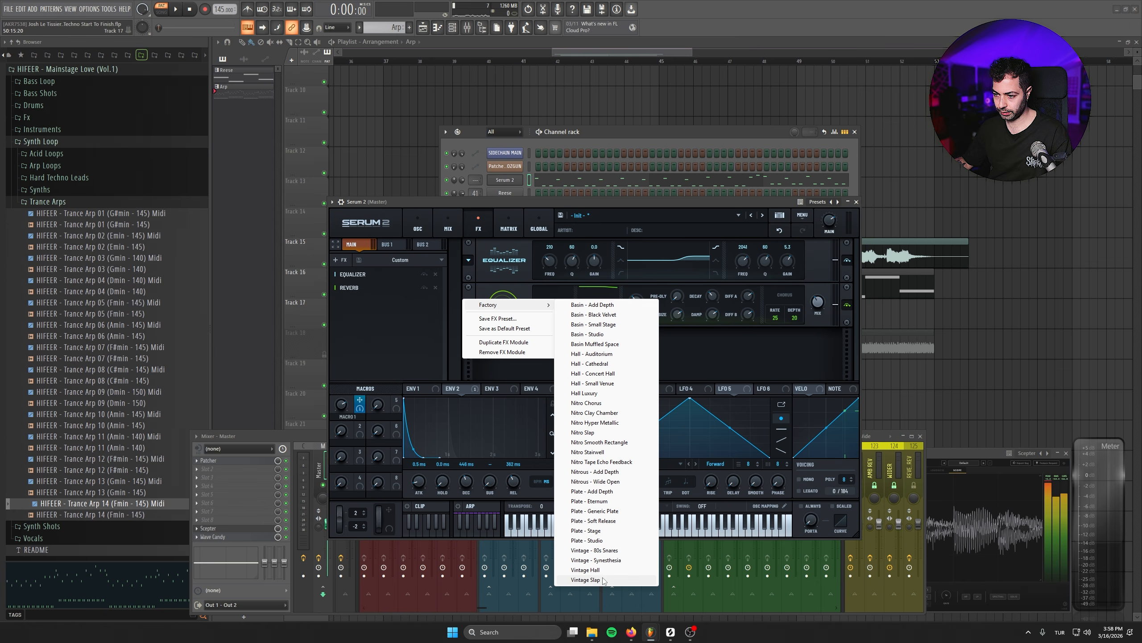
pyautogui.click(603, 580)
pyautogui.press('space')
pyautogui.moveTo(821, 312); pyautogui.dragTo(810, 288)
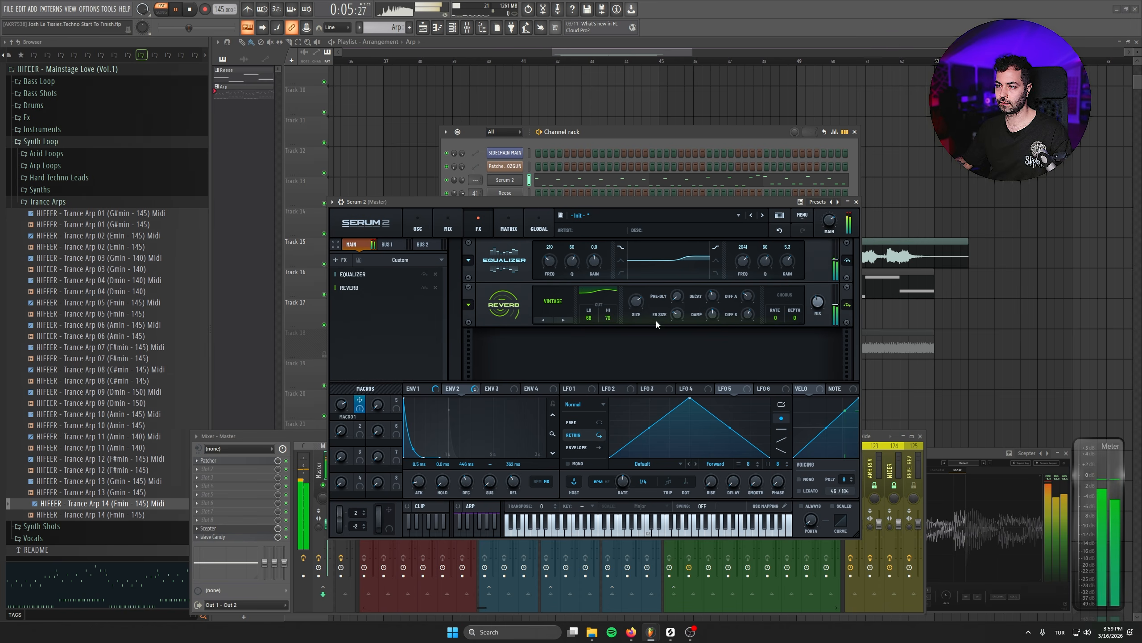
pyautogui.press('space')
# - Add a Delay effect and move it above the Reverb in the chain
pyautogui.click(340, 260)
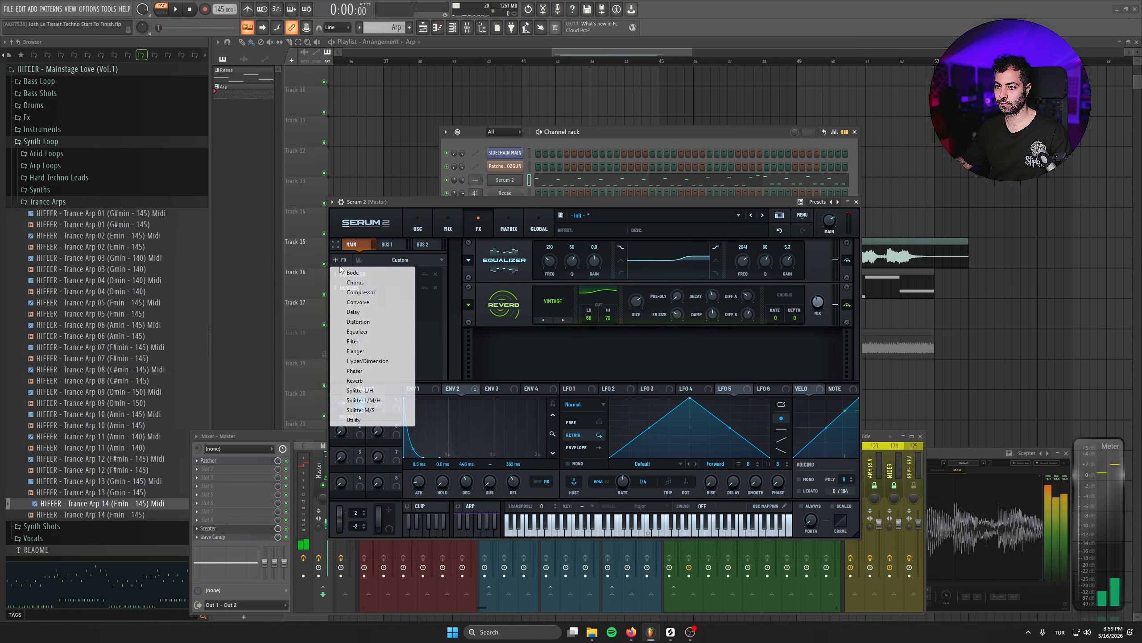
pyautogui.click(367, 313)
pyautogui.moveTo(373, 300); pyautogui.dragTo(422, 291)
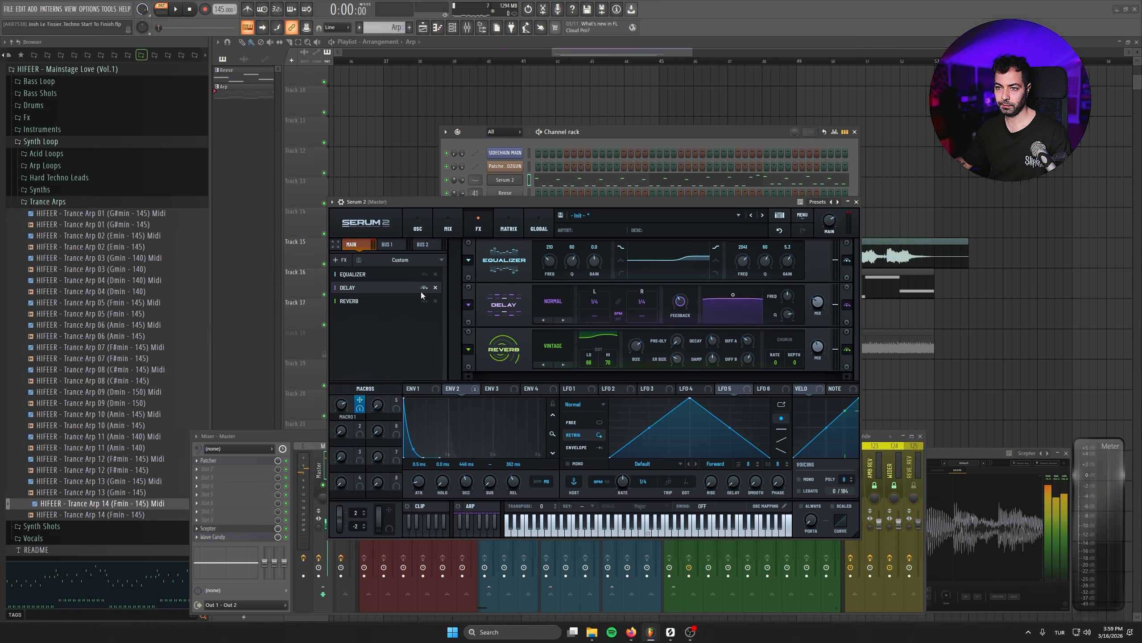
# - Load a ping-pong delay preset and adjust the delay's filter while playing
pyautogui.click(469, 304)
pyautogui.moveTo(535, 305)
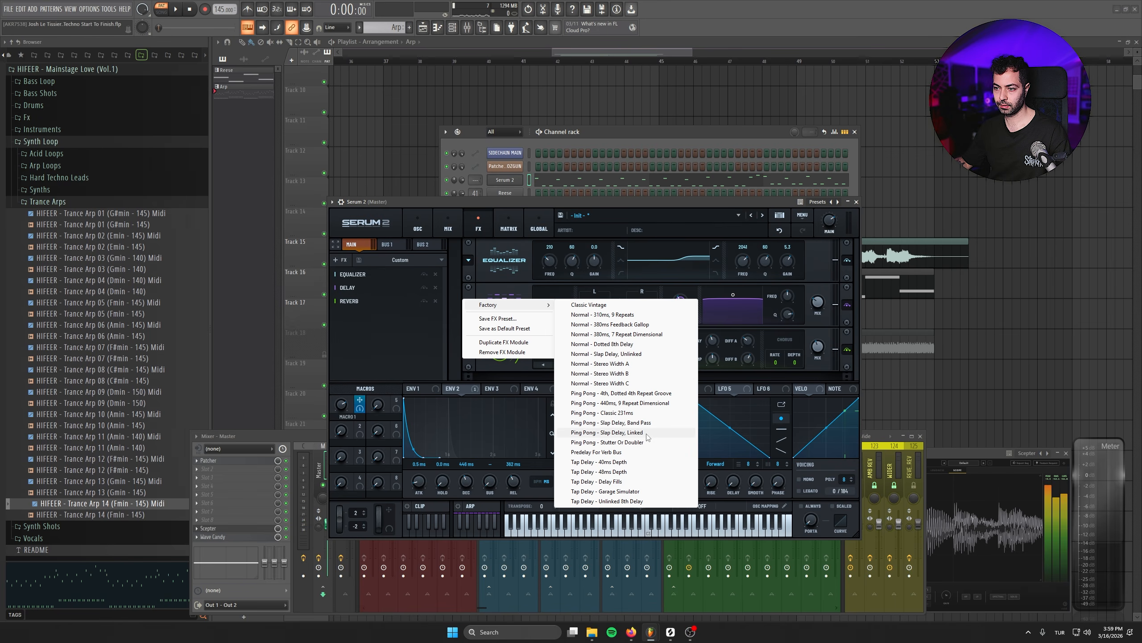
pyautogui.click(422, 340)
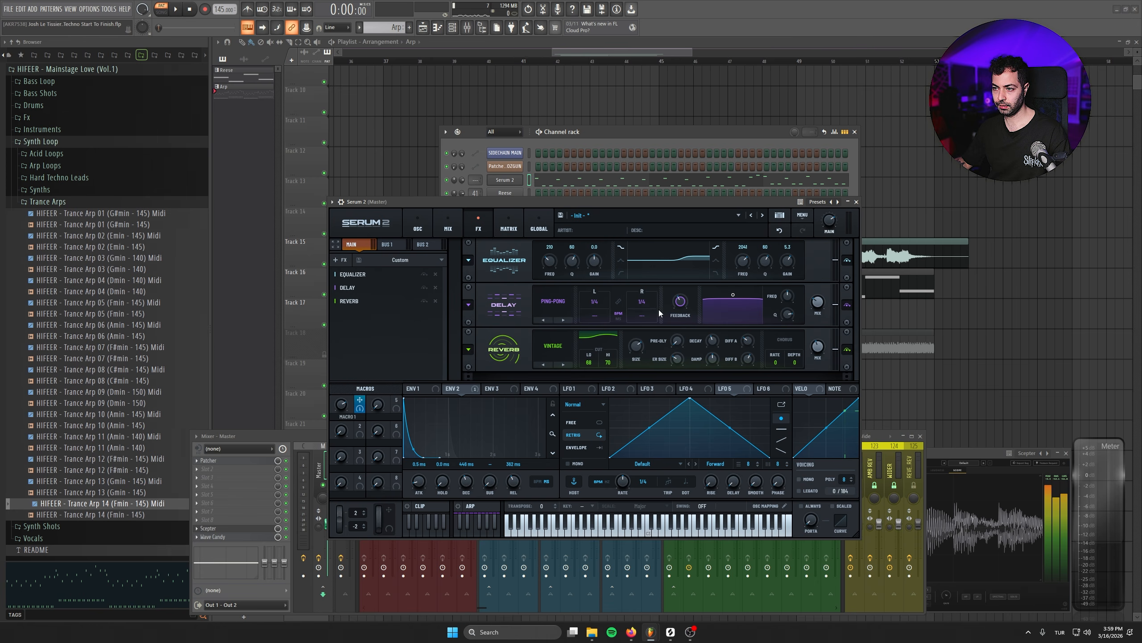
pyautogui.moveTo(739, 320); pyautogui.dragTo(745, 322)
pyautogui.press('space')
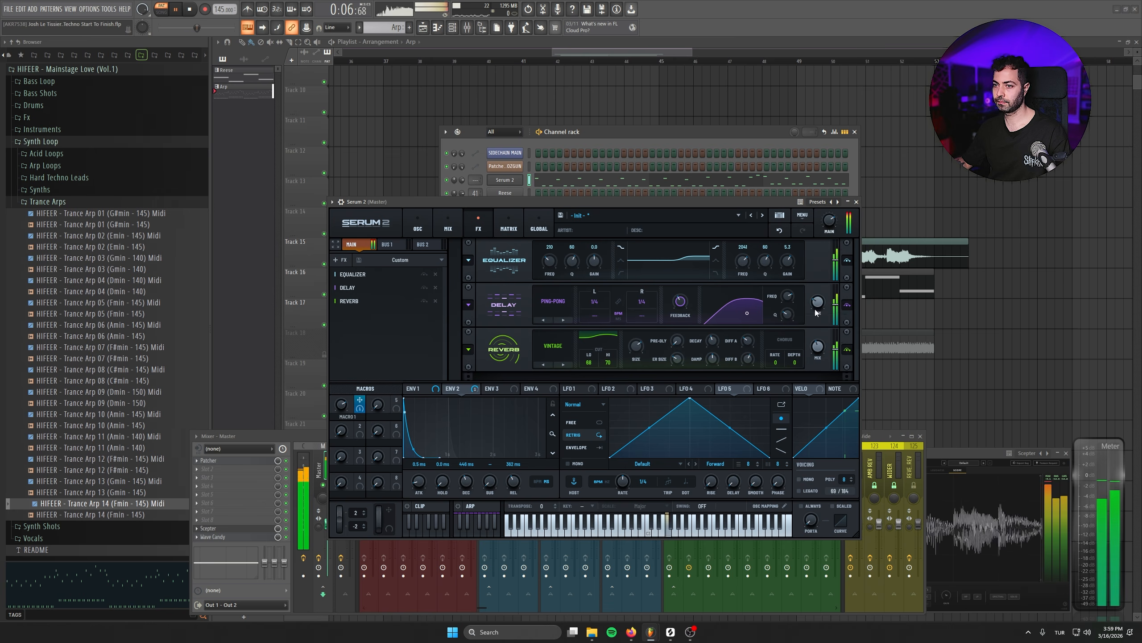
# - Add a multiband Compressor to the chain and set its threshold to -4.7 dB
pyautogui.moveTo(355, 314); pyautogui.dragTo(367, 295)
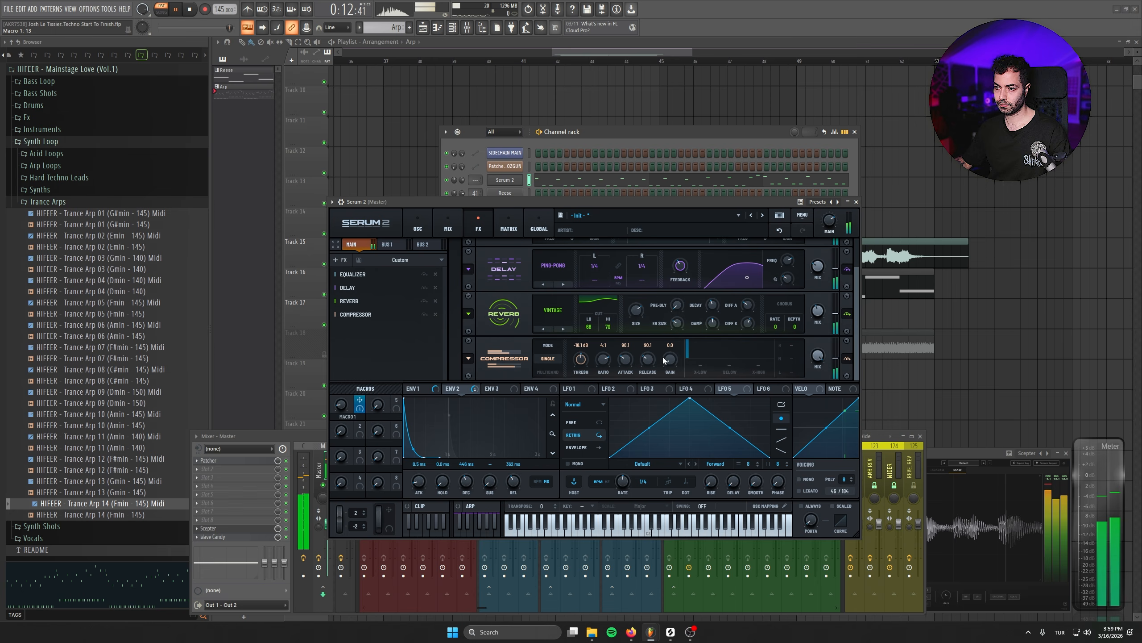
pyautogui.click(535, 371)
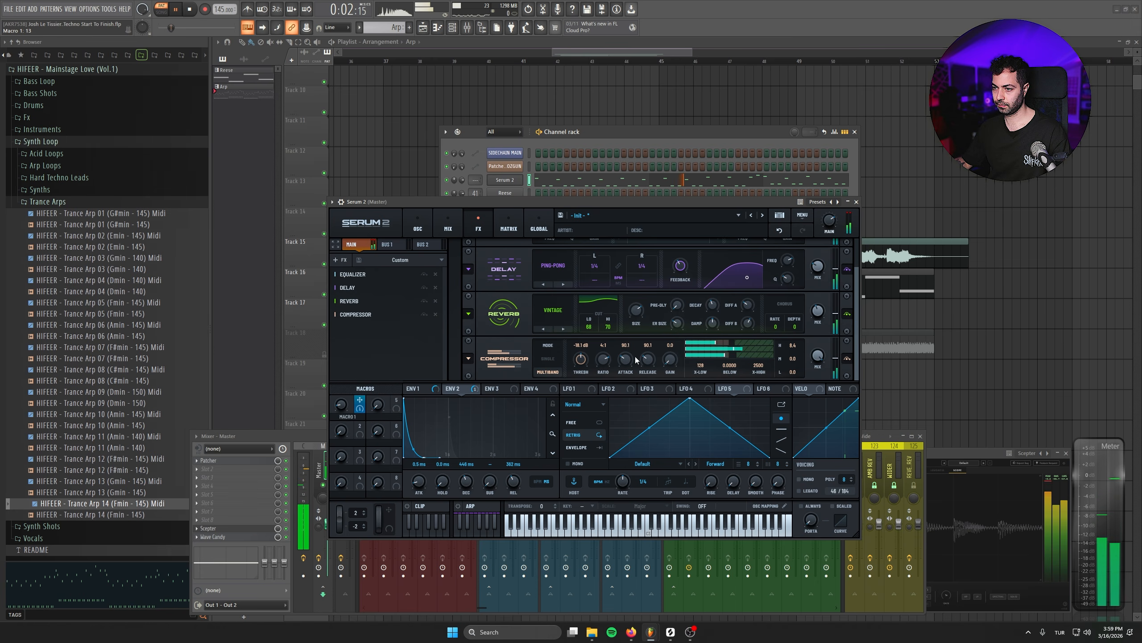
pyautogui.moveTo(580, 360); pyautogui.dragTo(579, 381)
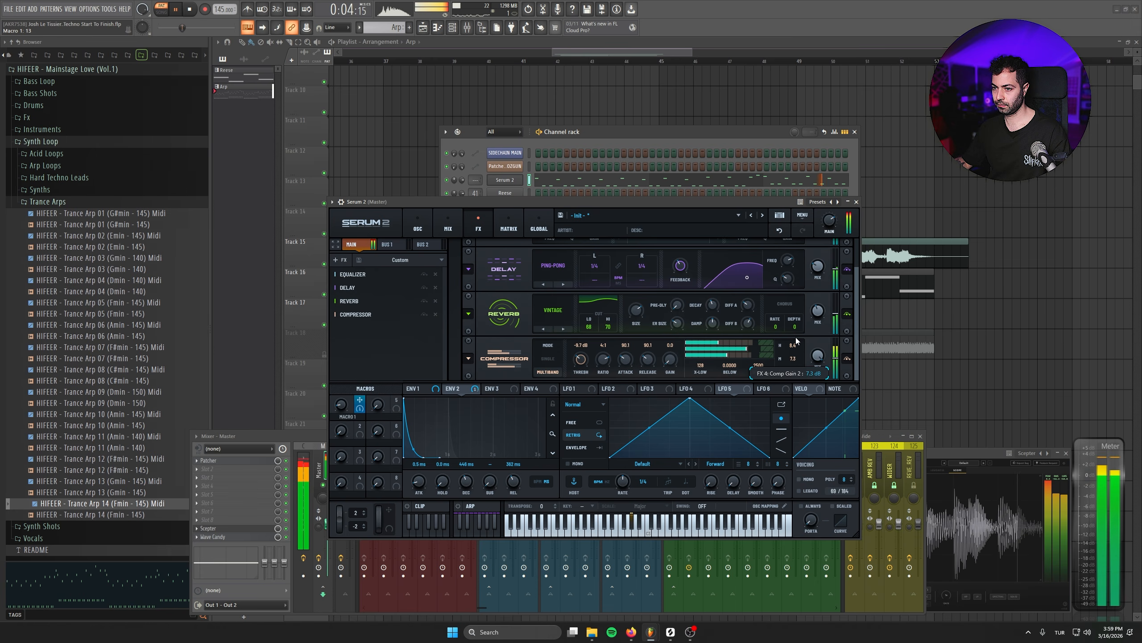
pyautogui.moveTo(342, 404)
pyautogui.mouseDown()
pyautogui.moveTo(340, 326)
pyautogui.moveTo(343, 408)
pyautogui.mouseUp()
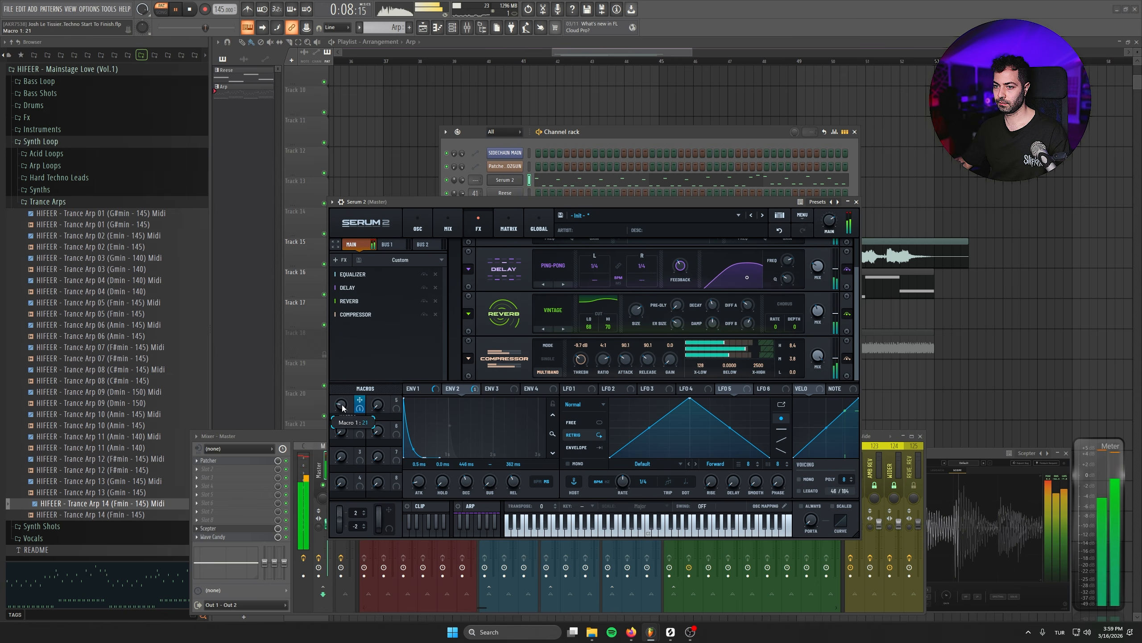
# - Add a Hyper/Dimension effect to the arp's Serum 2 effect chain, preview it, and close the plugin windows
pyautogui.press('space')
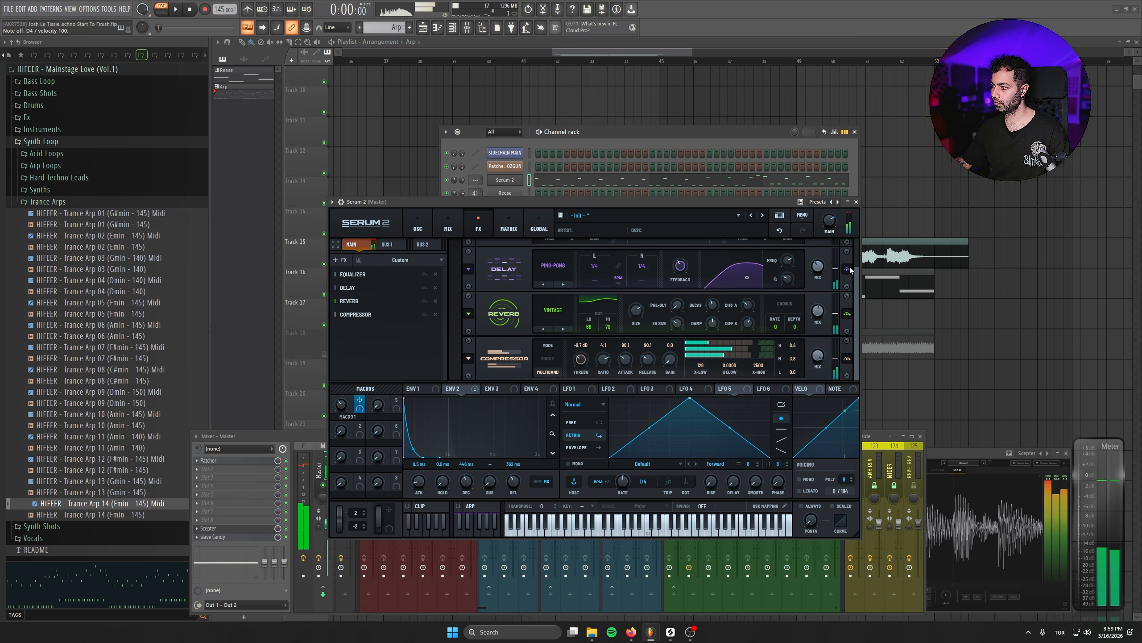
pyautogui.click(368, 259)
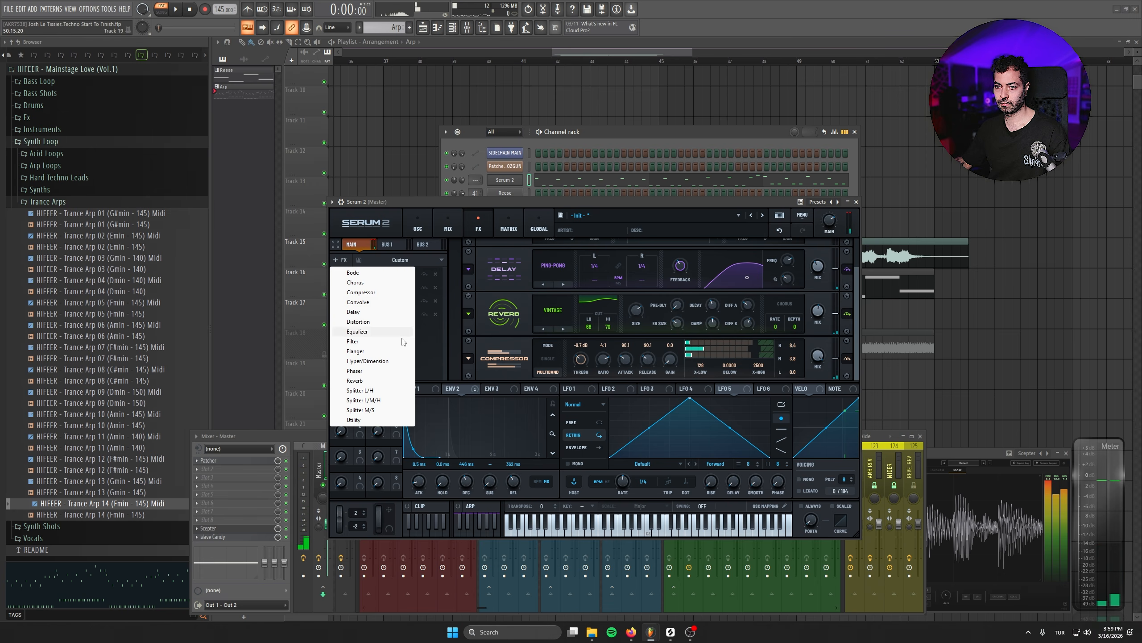
pyautogui.click(391, 363)
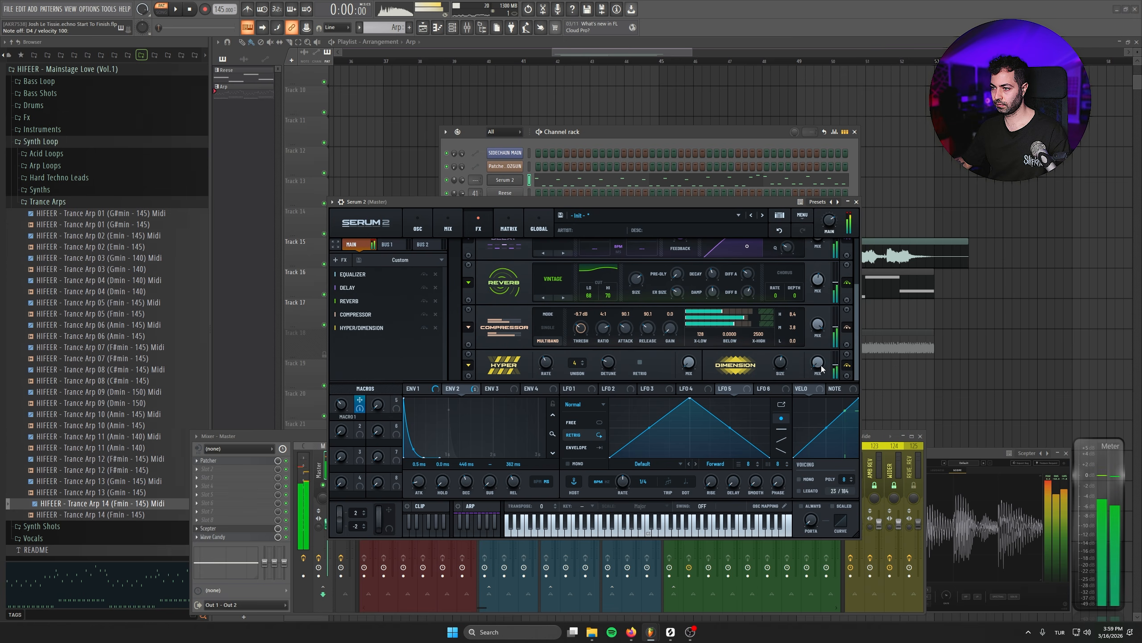
pyautogui.press('space')
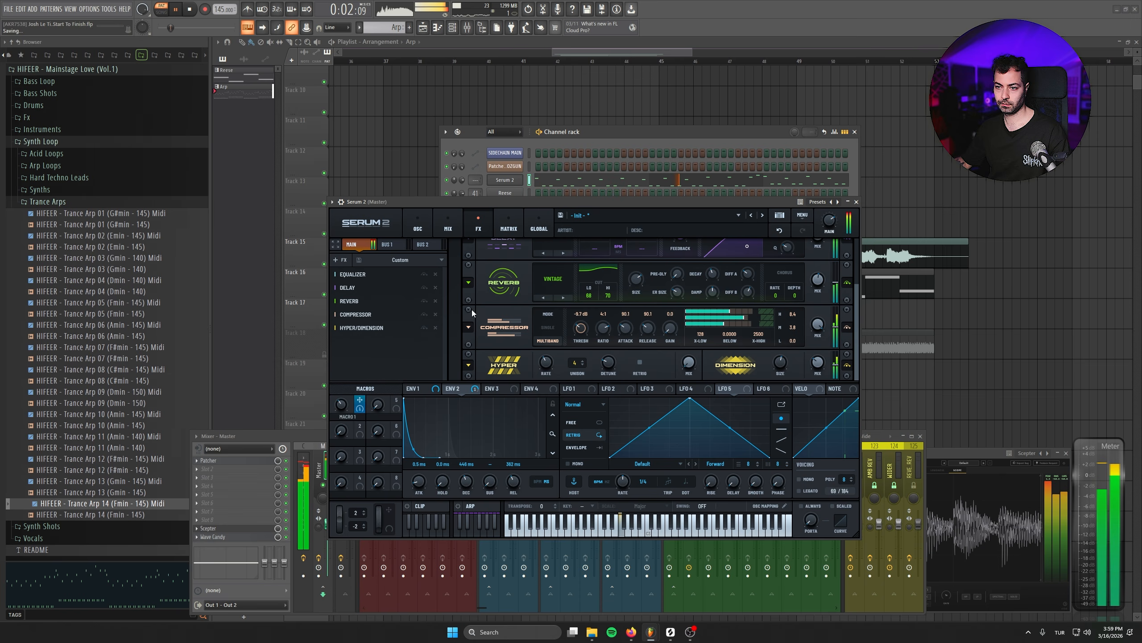
pyautogui.press('space')
pyautogui.moveTo(497, 207); pyautogui.dragTo(499, 212)
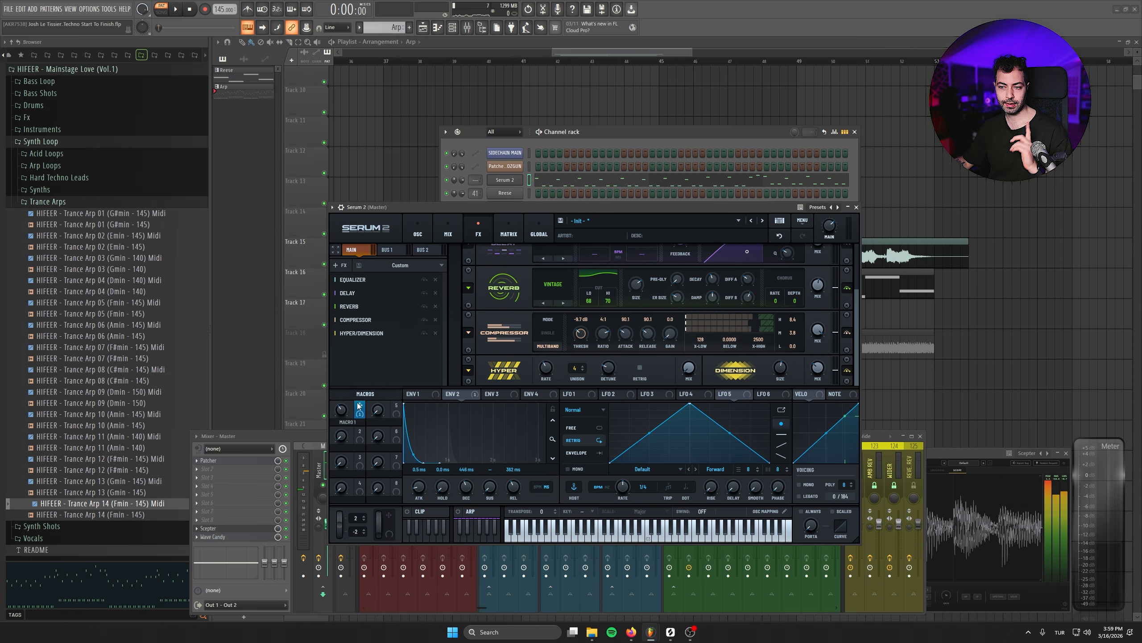
pyautogui.click(848, 208)
pyautogui.click(855, 131)
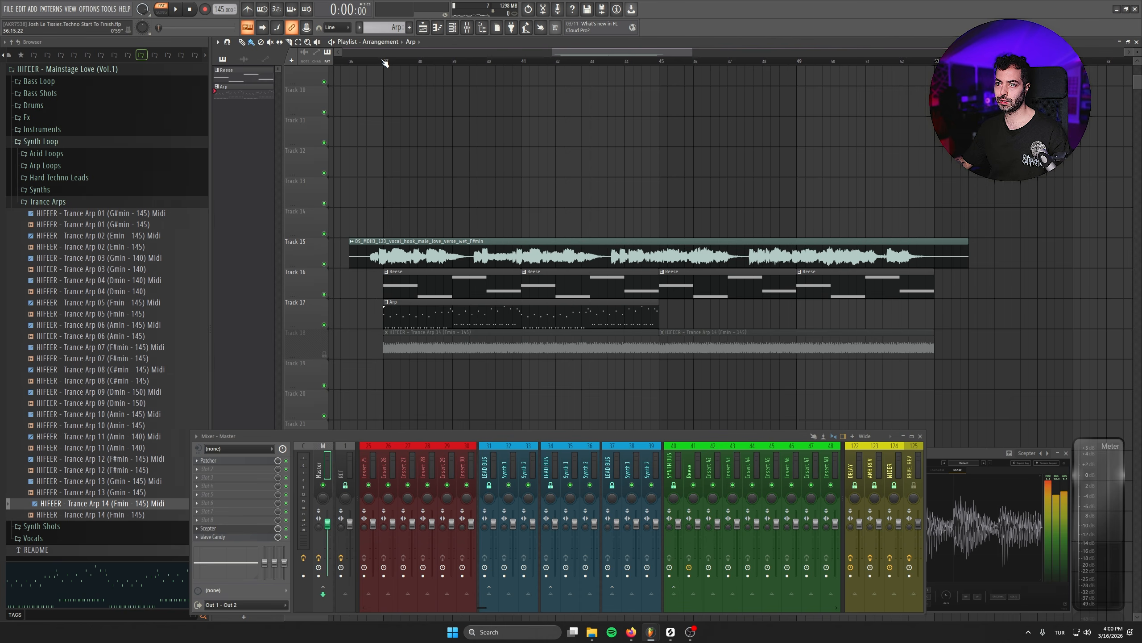
# - Create an automation clip for Serum 2 Macro 1 over the selected section, place it on Track 18 and raise its midpoint
pyautogui.moveTo(385, 61); pyautogui.dragTo(940, 57)
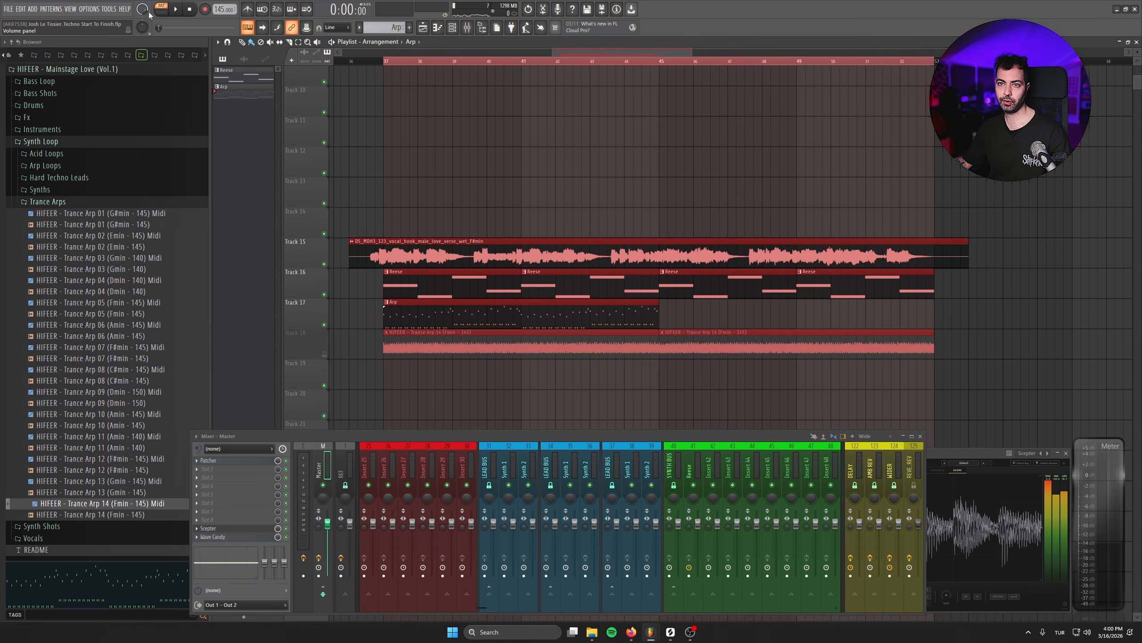
pyautogui.click(302, 29)
pyautogui.click(337, 88)
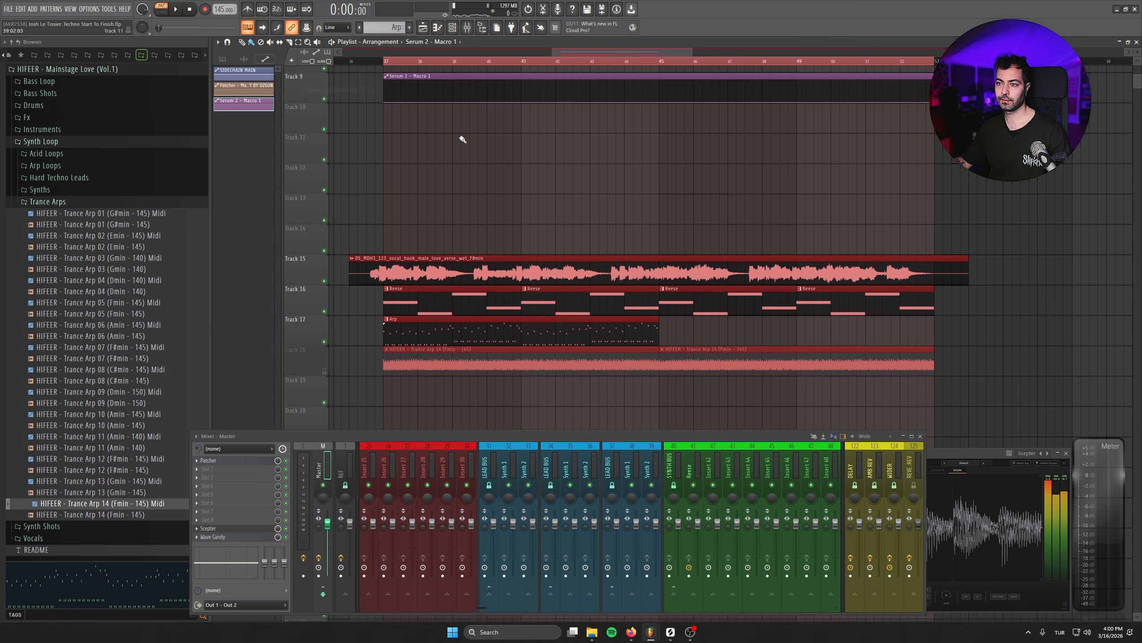
pyautogui.moveTo(509, 76); pyautogui.dragTo(501, 378)
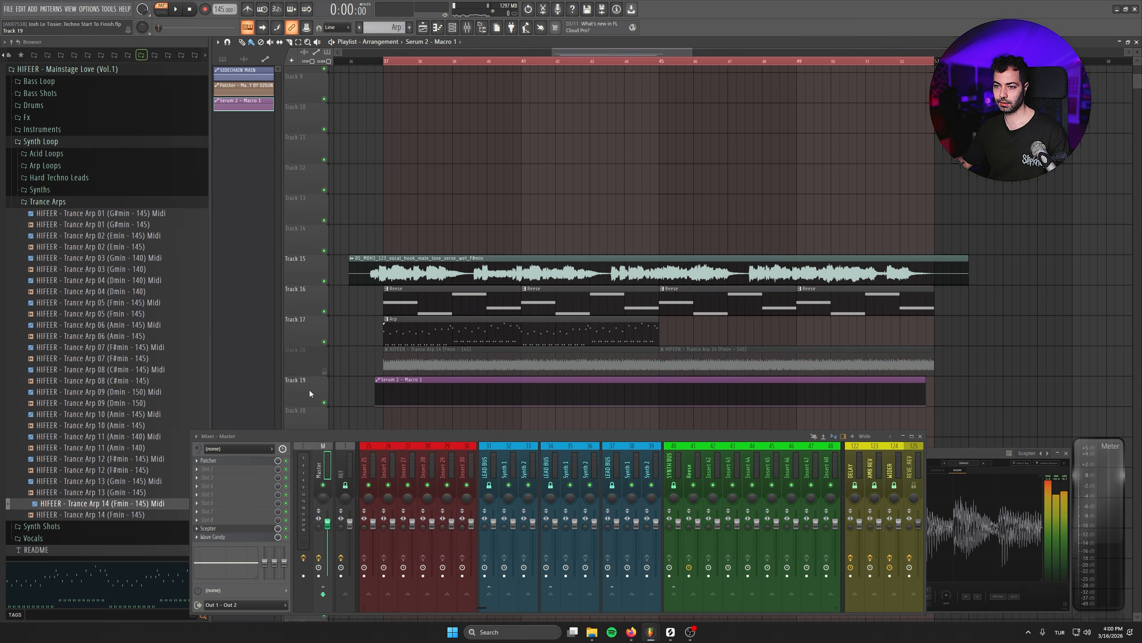
pyautogui.moveTo(389, 379); pyautogui.dragTo(360, 351)
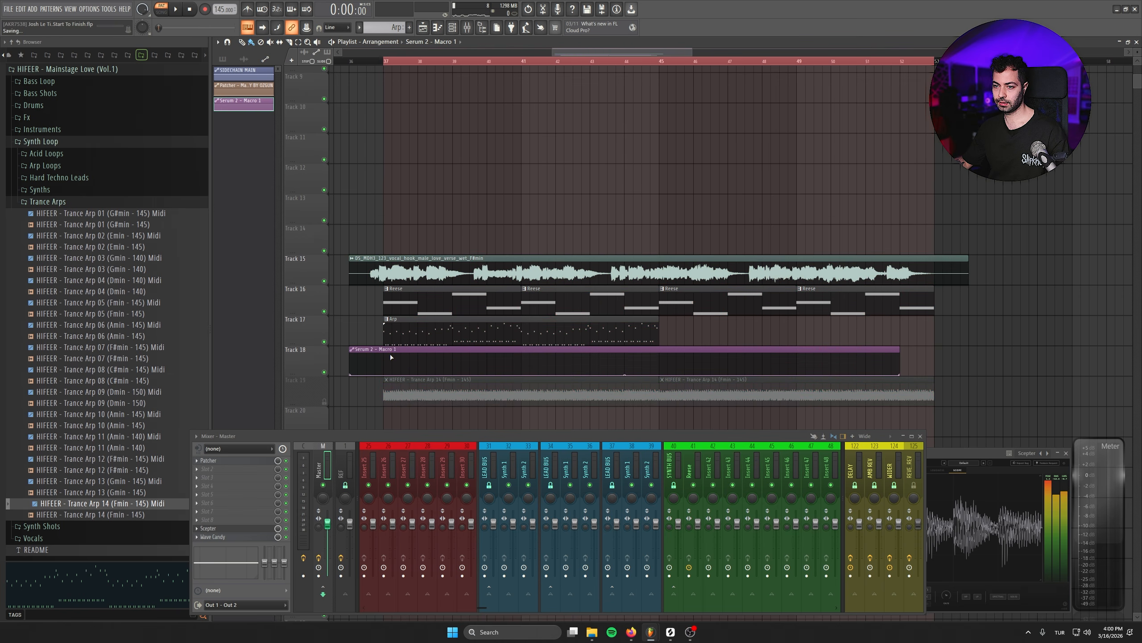
pyautogui.moveTo(642, 375); pyautogui.dragTo(661, 362)
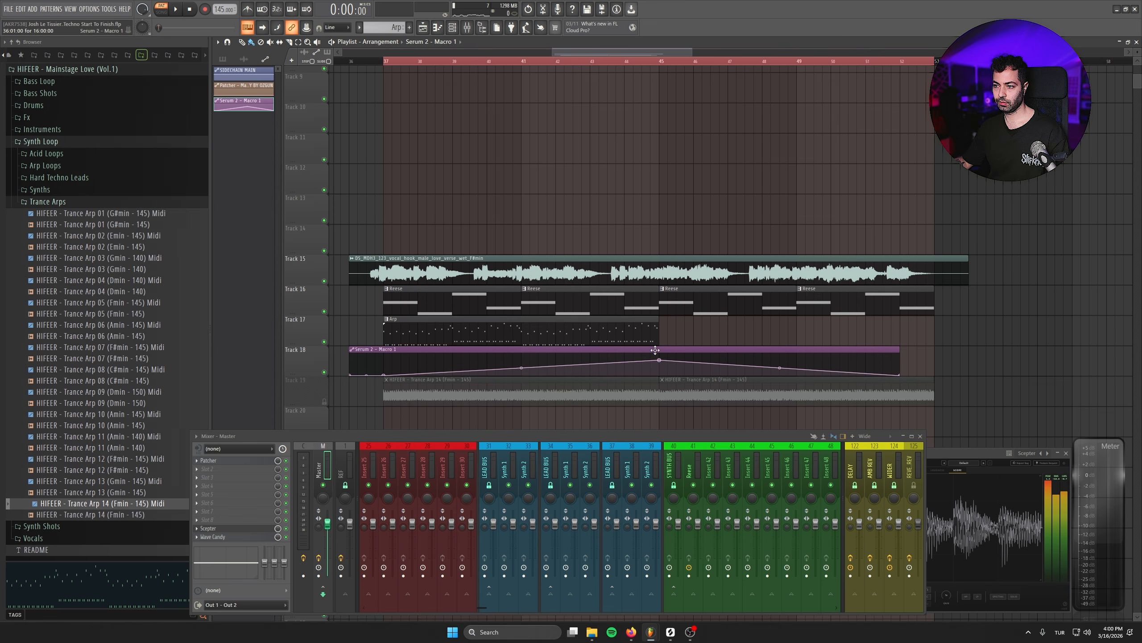
# - Extend the Arp pattern on Track 17 to fill the rest of the section
pyautogui.moveTo(583, 329); pyautogui.dragTo(813, 327)
pyautogui.hotkey('ctrl', 'z')
pyautogui.moveTo(522, 333)
pyautogui.mouseDown()
pyautogui.moveTo(844, 332)
pyautogui.moveTo(798, 330)
pyautogui.mouseUp()
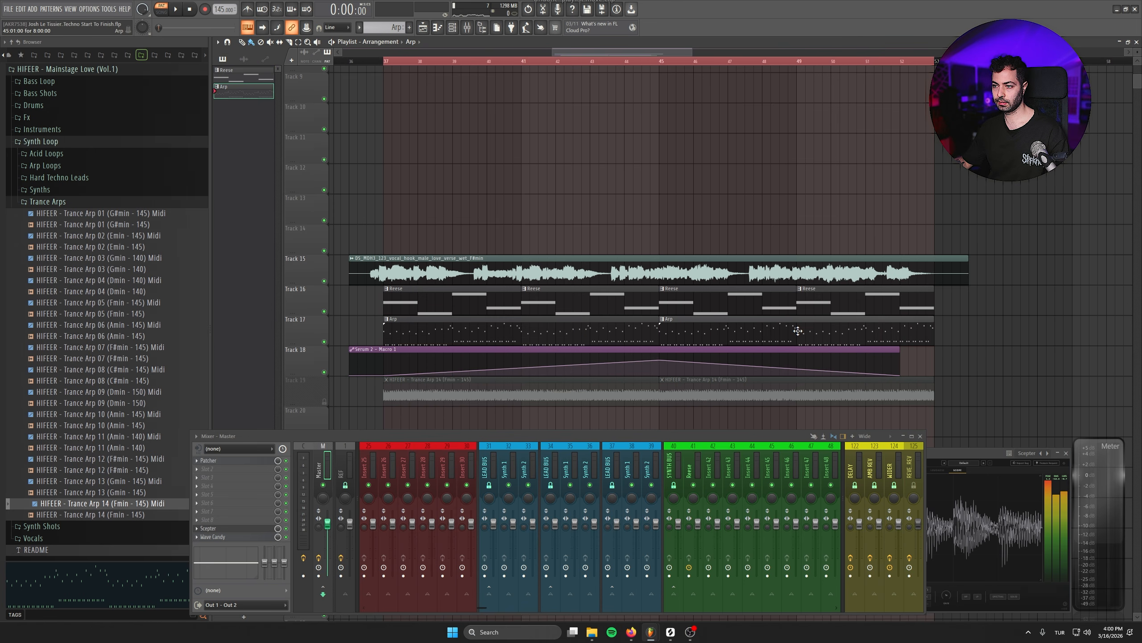
# - Play back the arrangement from the start of the section
pyautogui.press('space')
pyautogui.press('space')
pyautogui.press('l')
pyautogui.click(349, 61)
pyautogui.hscroll(-1, 372, 67)
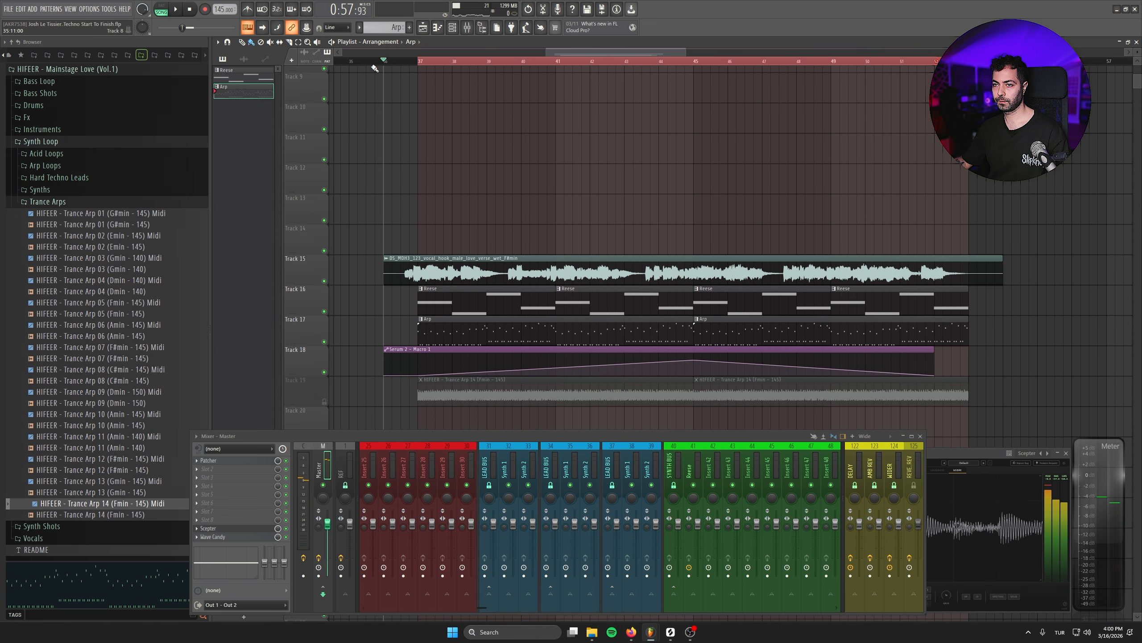
pyautogui.press('space')
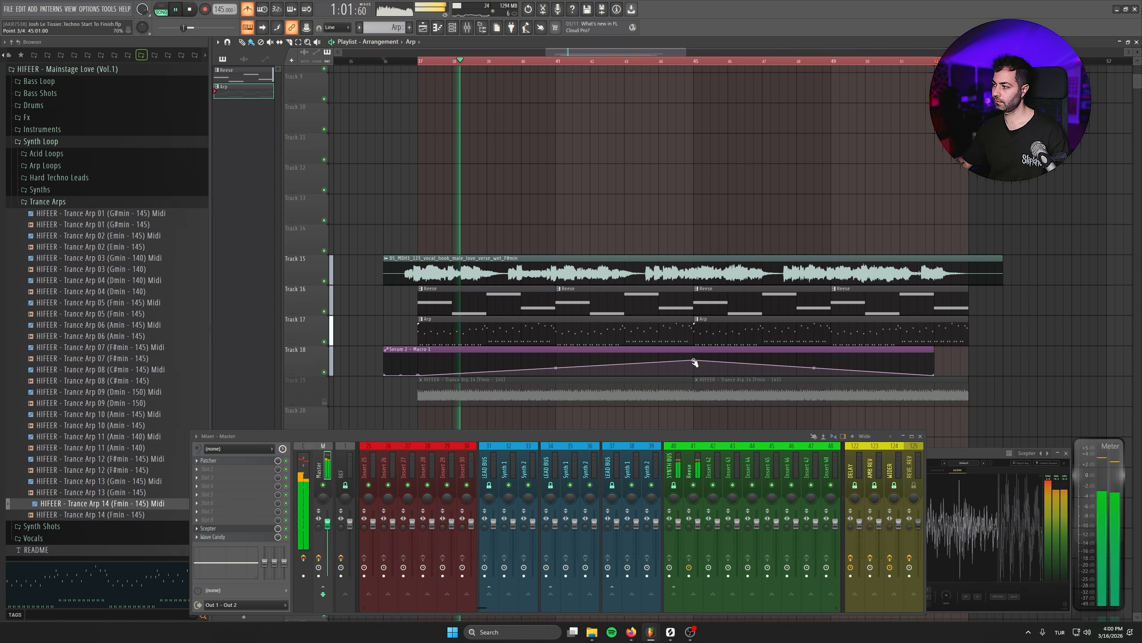
# - Reshape the Macro 1 automation into a ramp rising toward the end of the clip
pyautogui.moveTo(694, 362); pyautogui.dragTo(696, 378)
pyautogui.moveTo(933, 359); pyautogui.dragTo(819, 322)
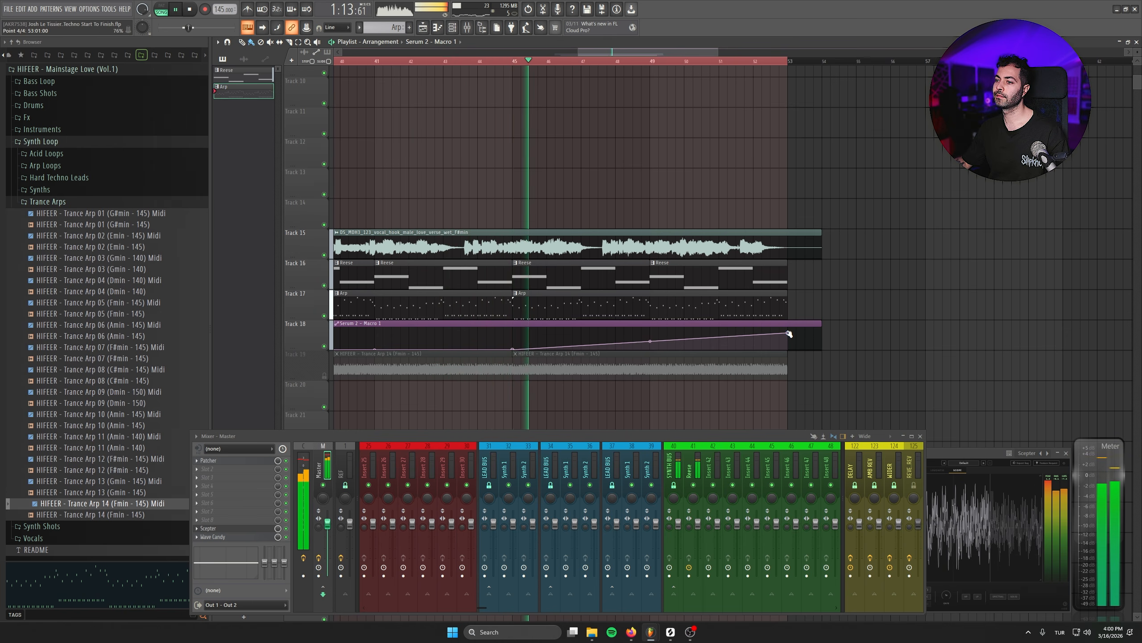
pyautogui.scroll(-3, 641, 351)
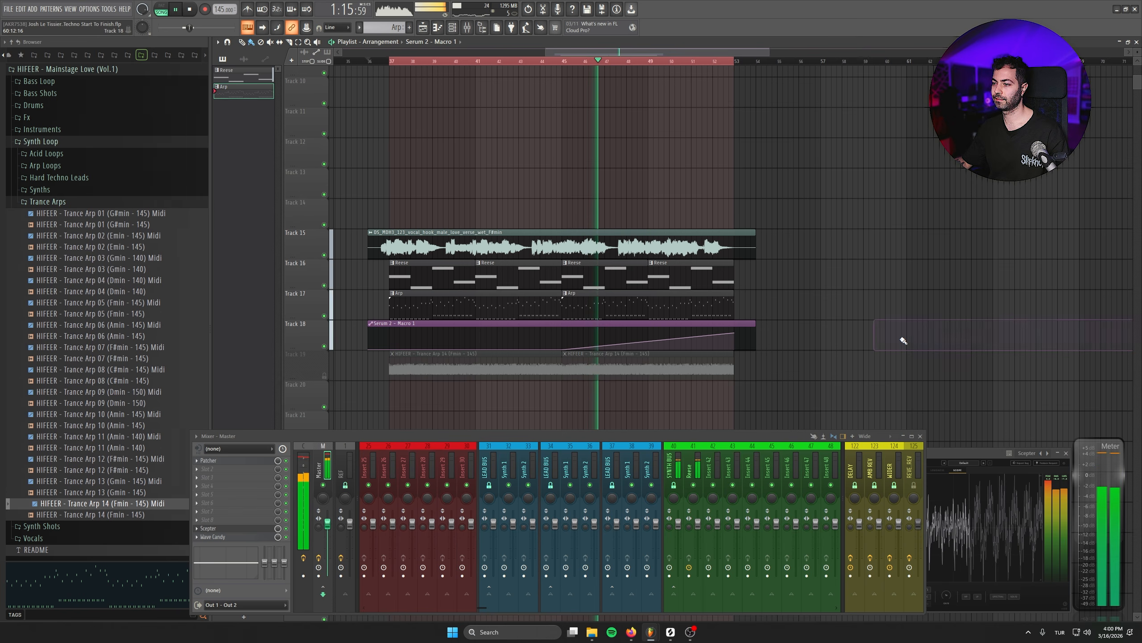
pyautogui.scroll(-1, 707, 340)
pyautogui.moveTo(735, 335); pyautogui.dragTo(735, 337)
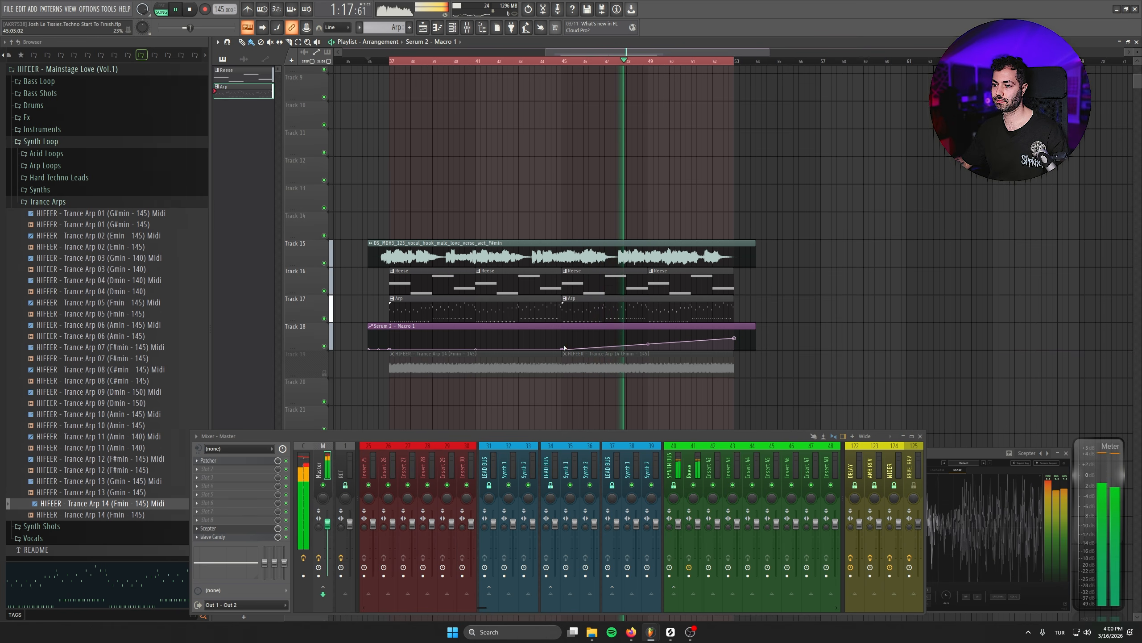
pyautogui.click(564, 349)
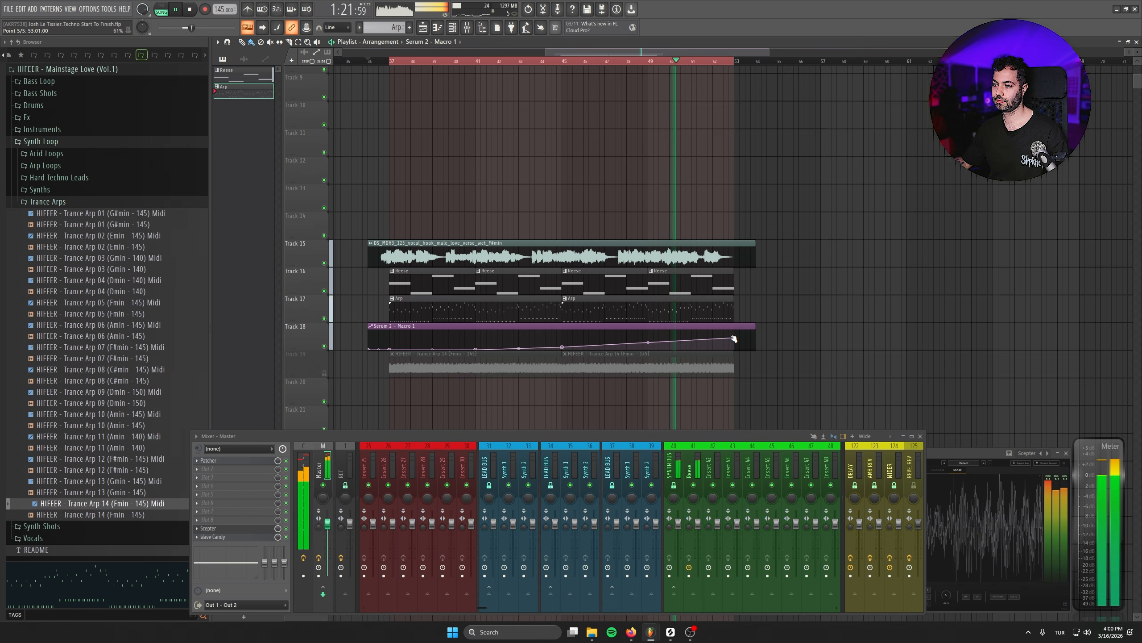
# - Open the arp's Serum 2 and set Filter 1 Drive to 12% while playing
pyautogui.click(452, 28)
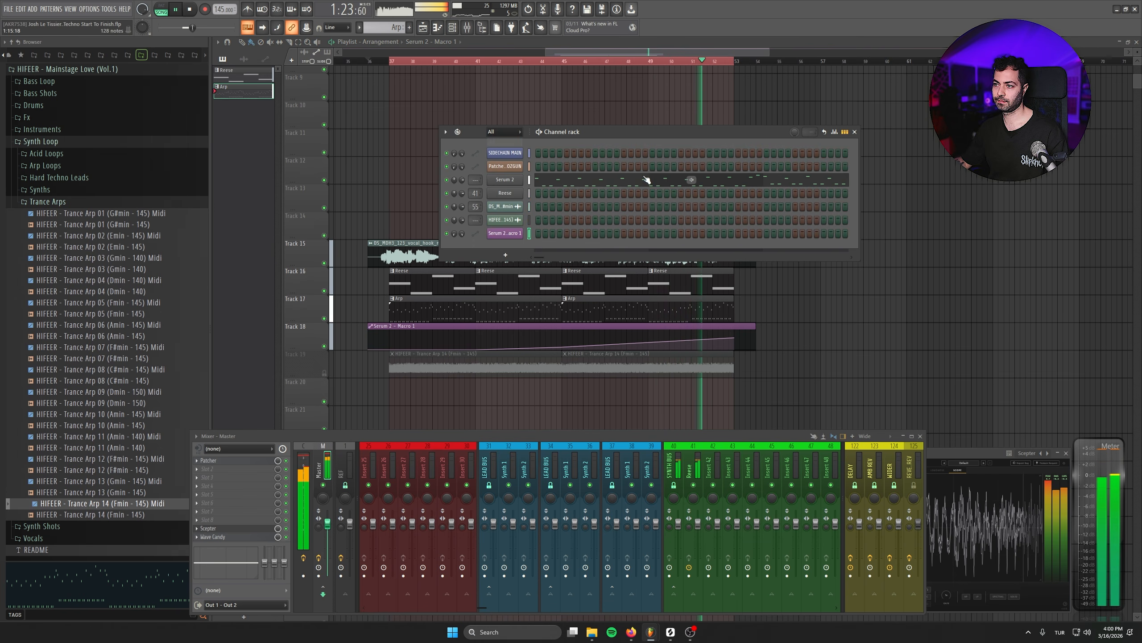
pyautogui.click(514, 181)
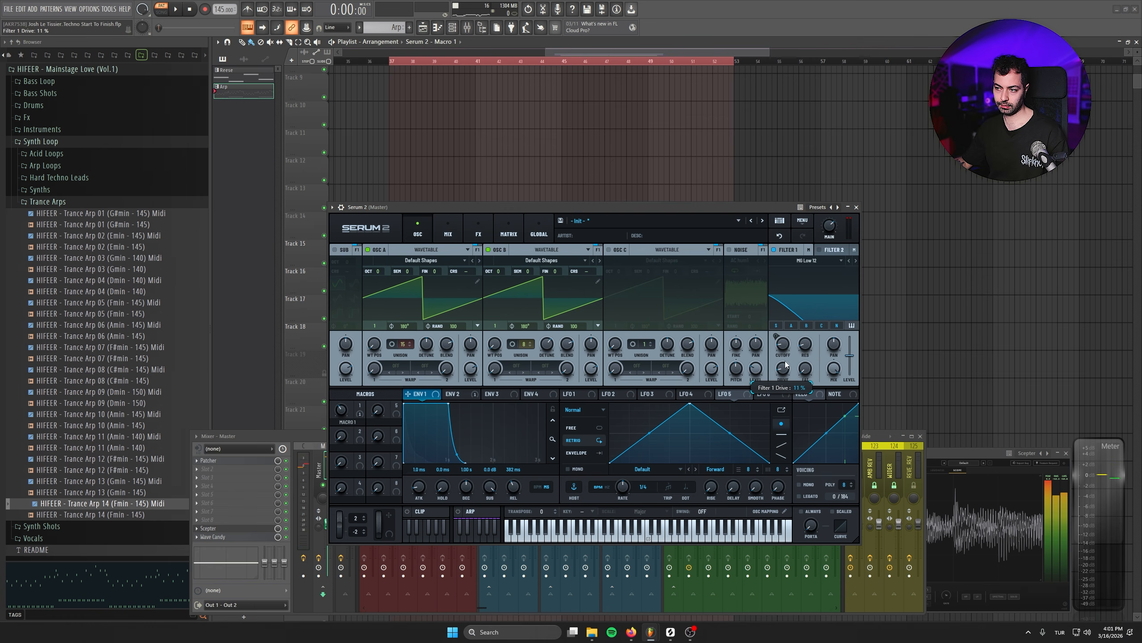
pyautogui.press('space')
pyautogui.scroll(3, 786, 363)
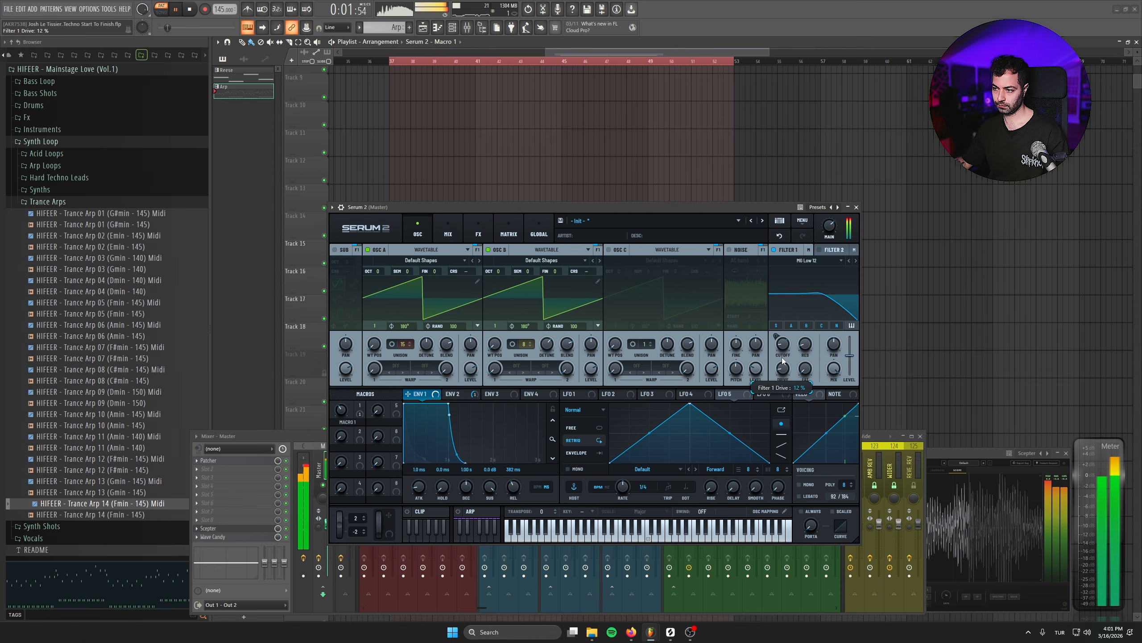
pyautogui.click(856, 260)
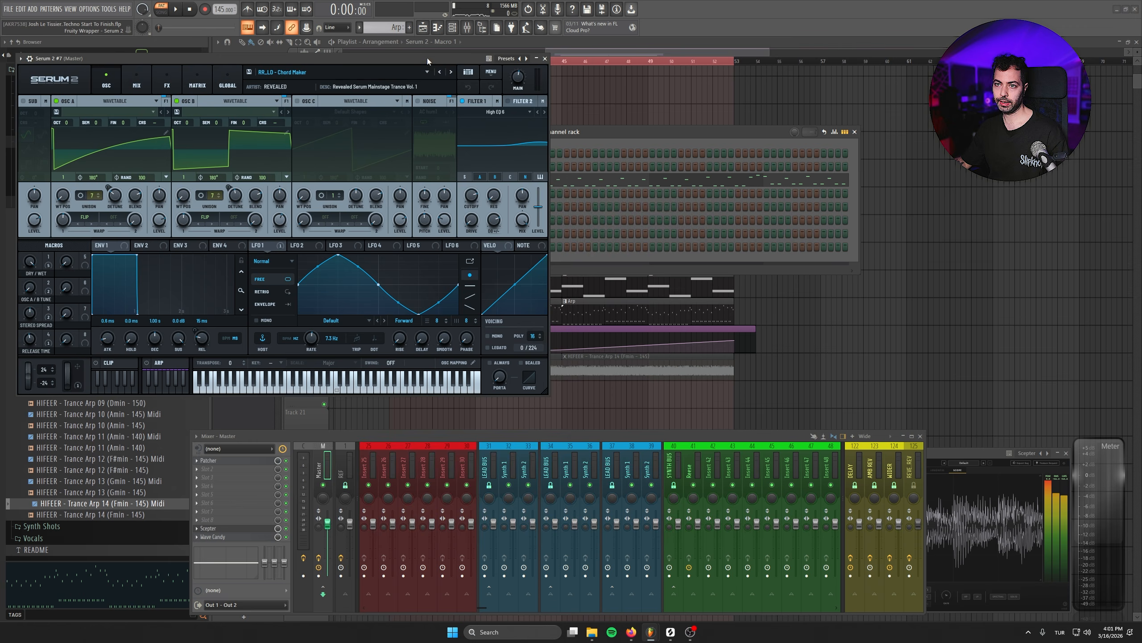
# - Add a Serum 2 #7 channel with the RR_LD - Chord Maker preset and close its window
pyautogui.moveTo(427, 59); pyautogui.dragTo(579, 211)
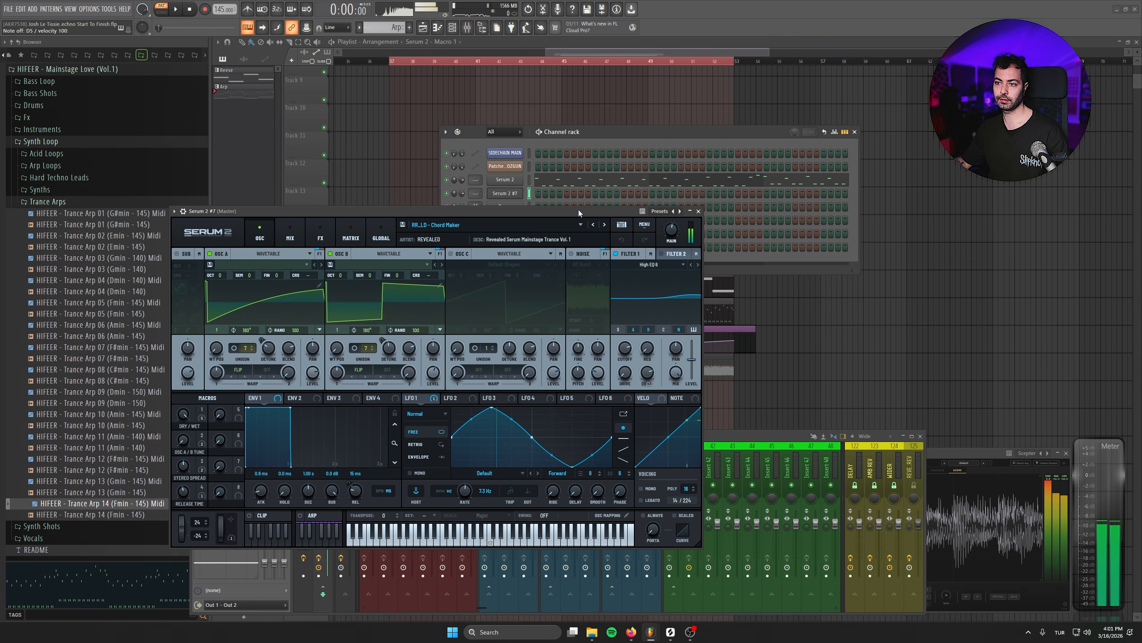
pyautogui.click(698, 211)
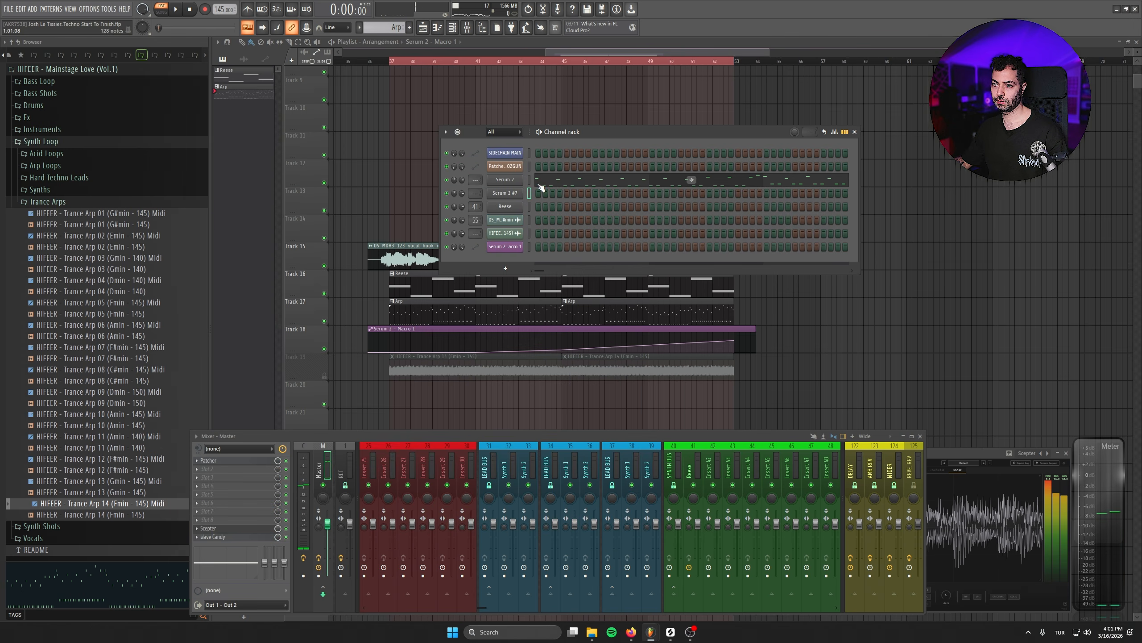
# - Move the arp's upper melody notes into the Serum 2 #7 channel's piano roll and close it
pyautogui.doubleClick(429, 316)
pyautogui.moveTo(723, 461); pyautogui.dragTo(905, 460)
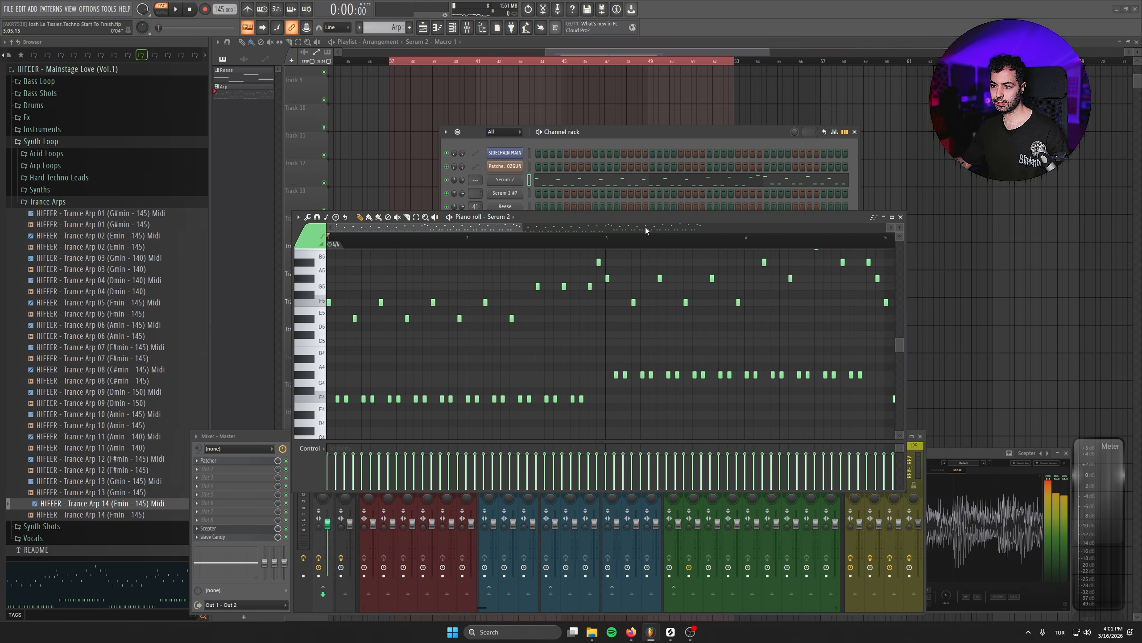
pyautogui.moveTo(263, 272); pyautogui.dragTo(689, 375)
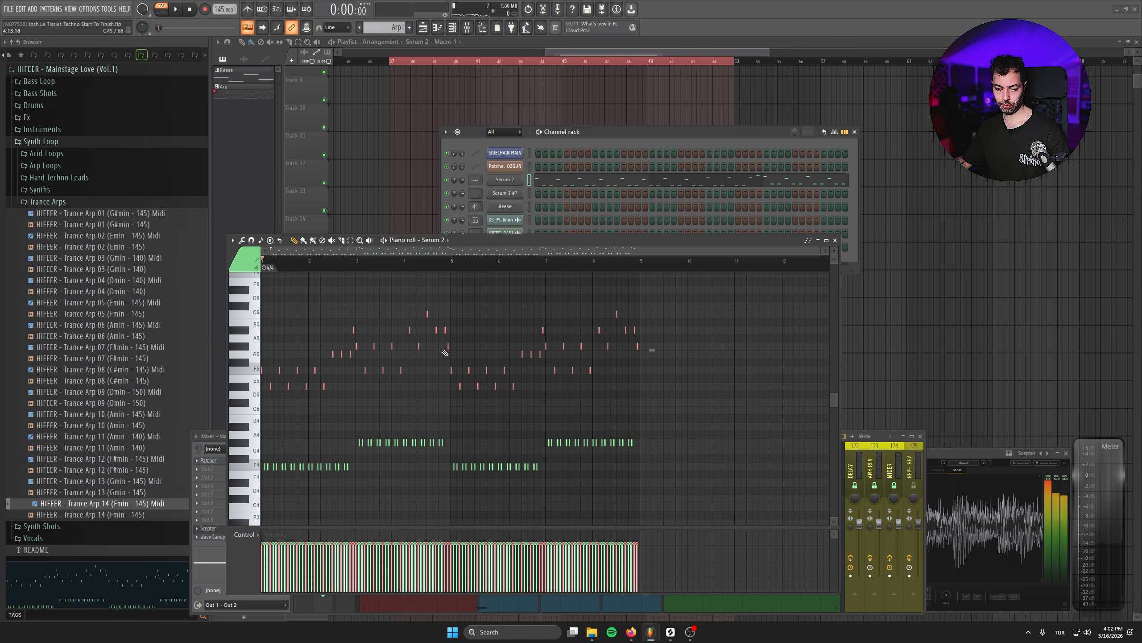
pyautogui.press('Escape')
pyautogui.rightClick(514, 195)
pyautogui.click(546, 196)
pyautogui.hotkey('ctrl', 'v')
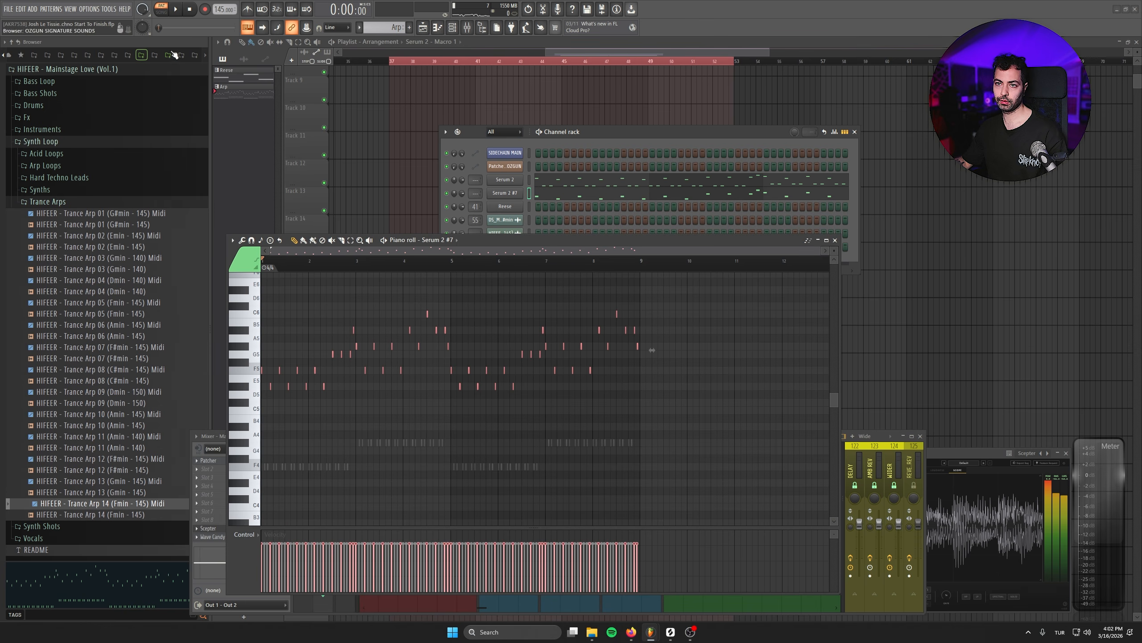
pyautogui.click(836, 241)
# - Play the arrangement to hear the split arp parts
pyautogui.press('space')
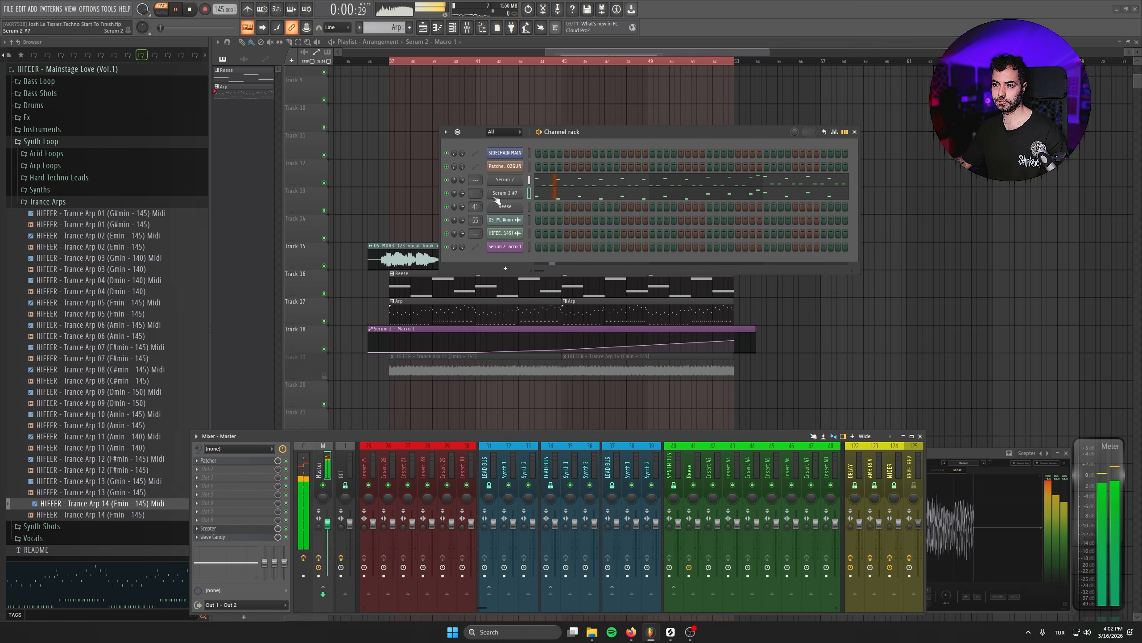
pyautogui.click(447, 179)
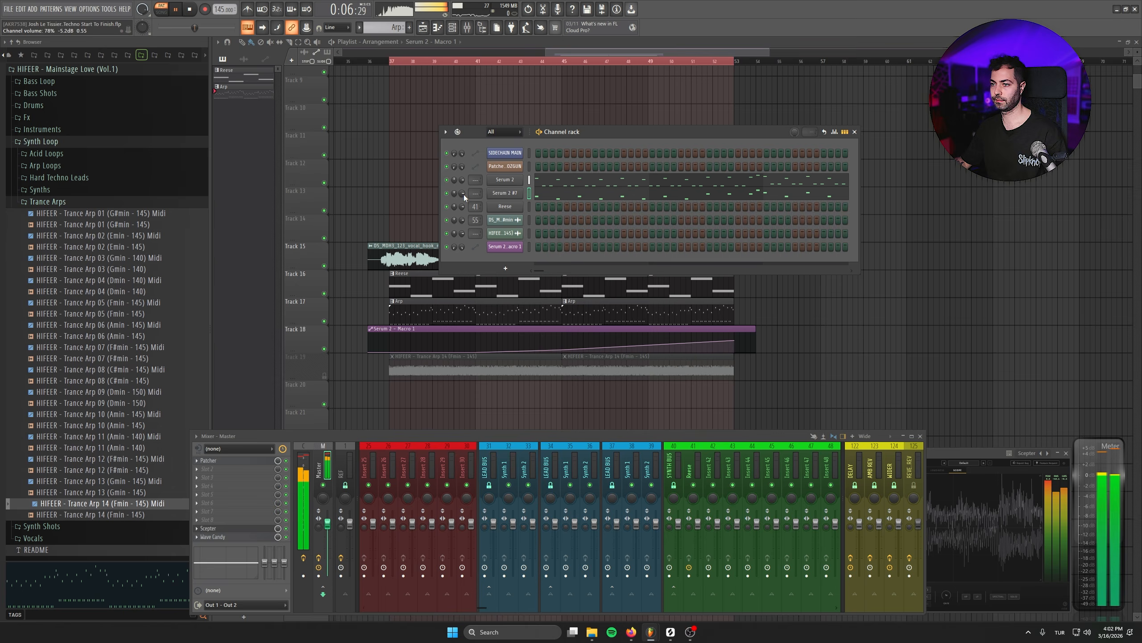
pyautogui.press('F6')
pyautogui.press('space')
# - Make the arp clip unique as Arp #2 and place it further along Track 17
pyautogui.rightClick(390, 306)
pyautogui.click(424, 386)
pyautogui.moveTo(490, 309); pyautogui.dragTo(1034, 311)
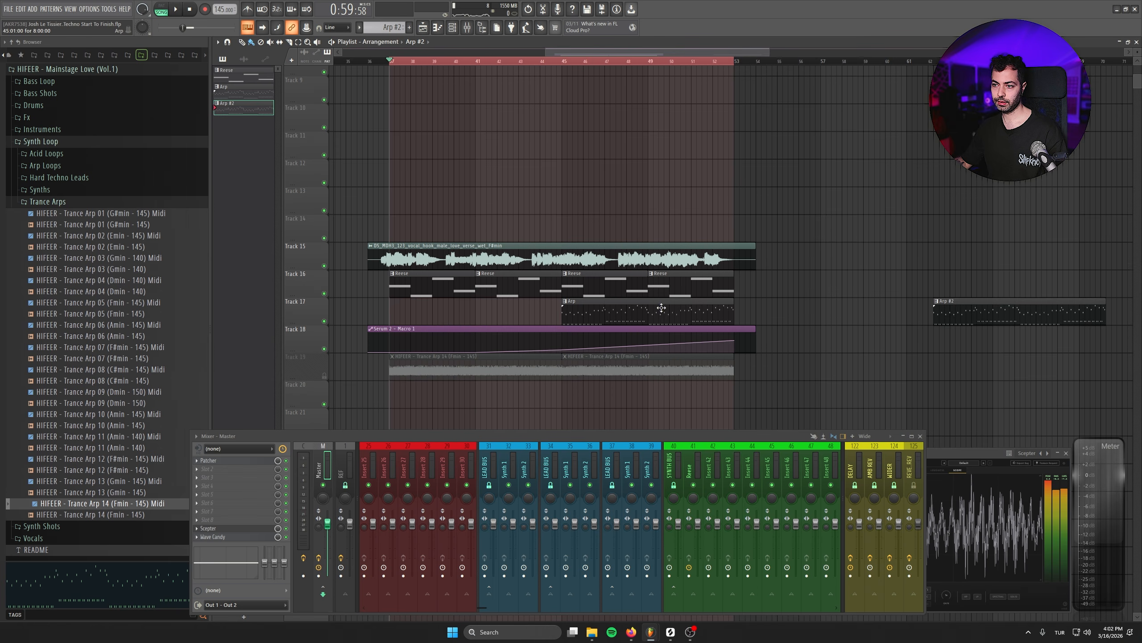
pyautogui.keyDown('shift'); pyautogui.moveTo(632, 309); pyautogui.dragTo(452, 313); pyautogui.keyUp('shift')
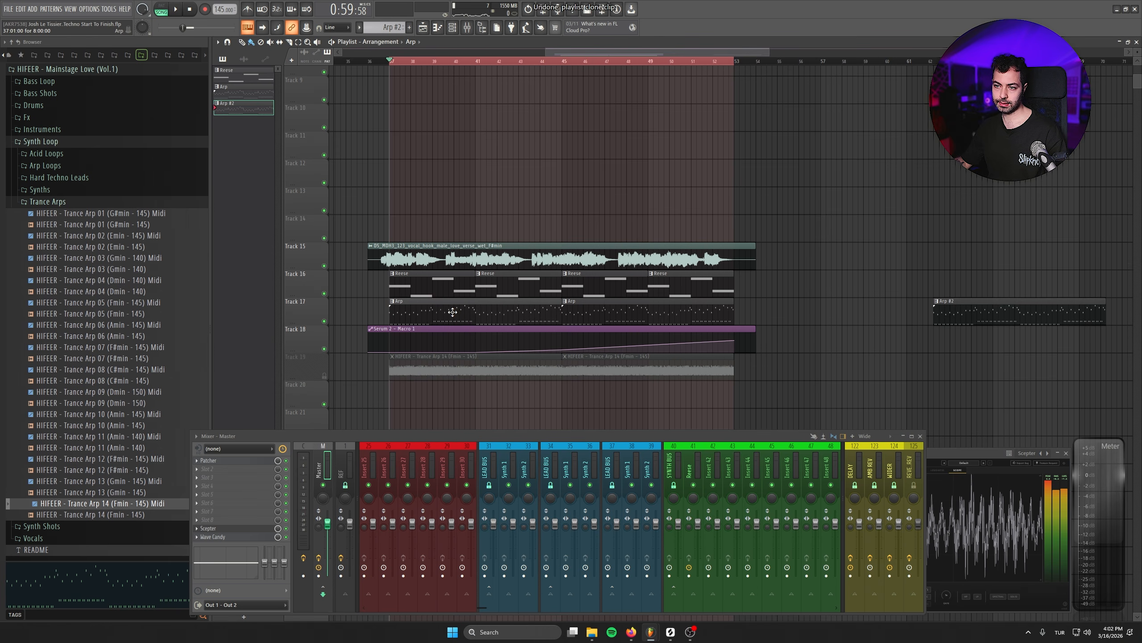
# - Open the Arp clip's piano roll to inspect its notes, then close the windows
pyautogui.doubleClick(452, 312)
pyautogui.click(453, 27)
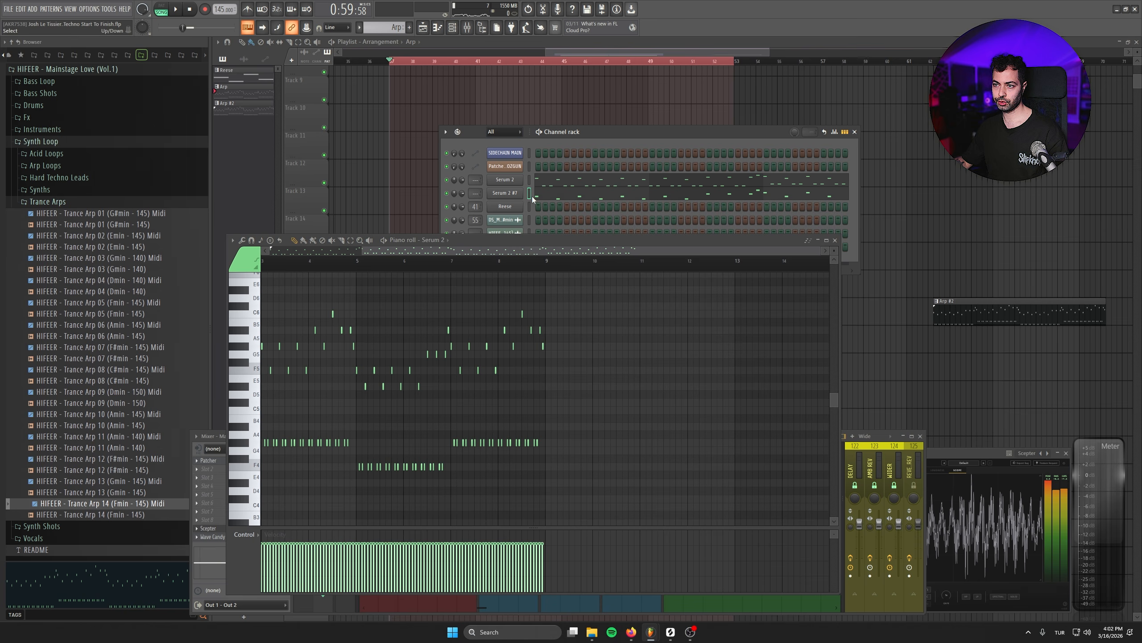
pyautogui.click(835, 240)
pyautogui.click(854, 131)
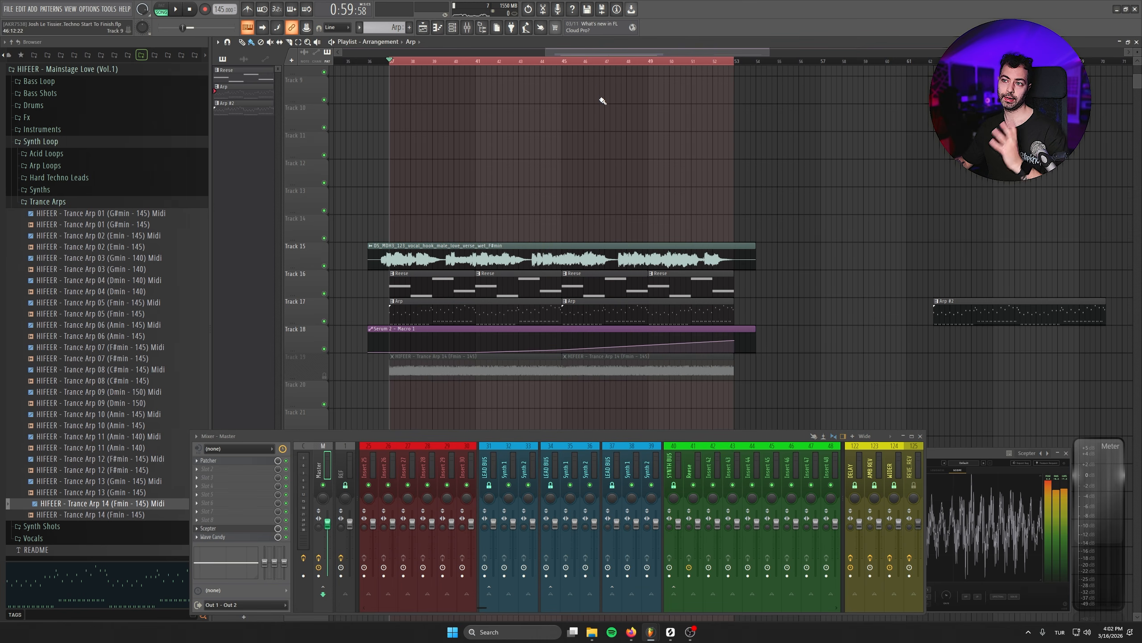
# - Enlarge Track 18 holding the Macro 1 automation
pyautogui.doubleClick(396, 62)
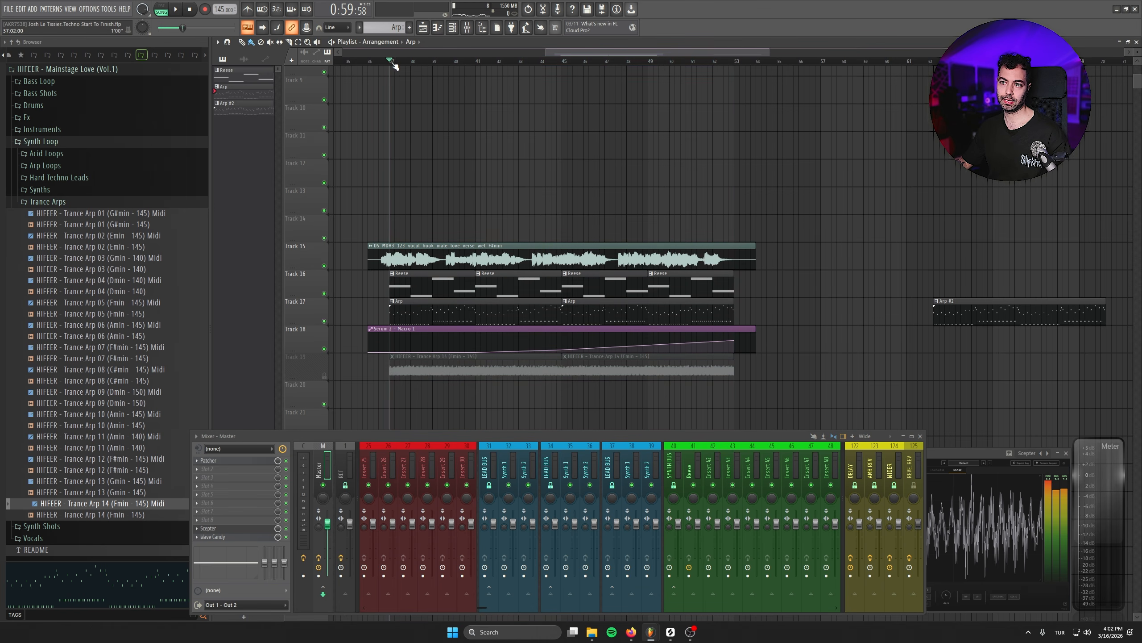
pyautogui.scroll(-1, 882, 281)
pyautogui.rightClick(307, 336)
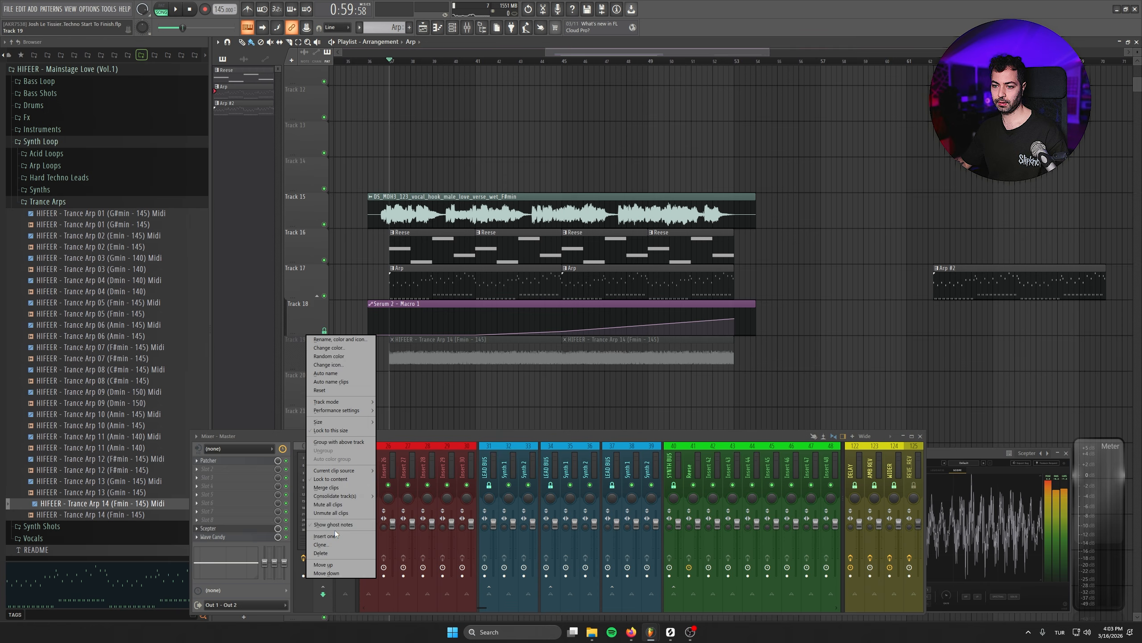
pyautogui.click(335, 534)
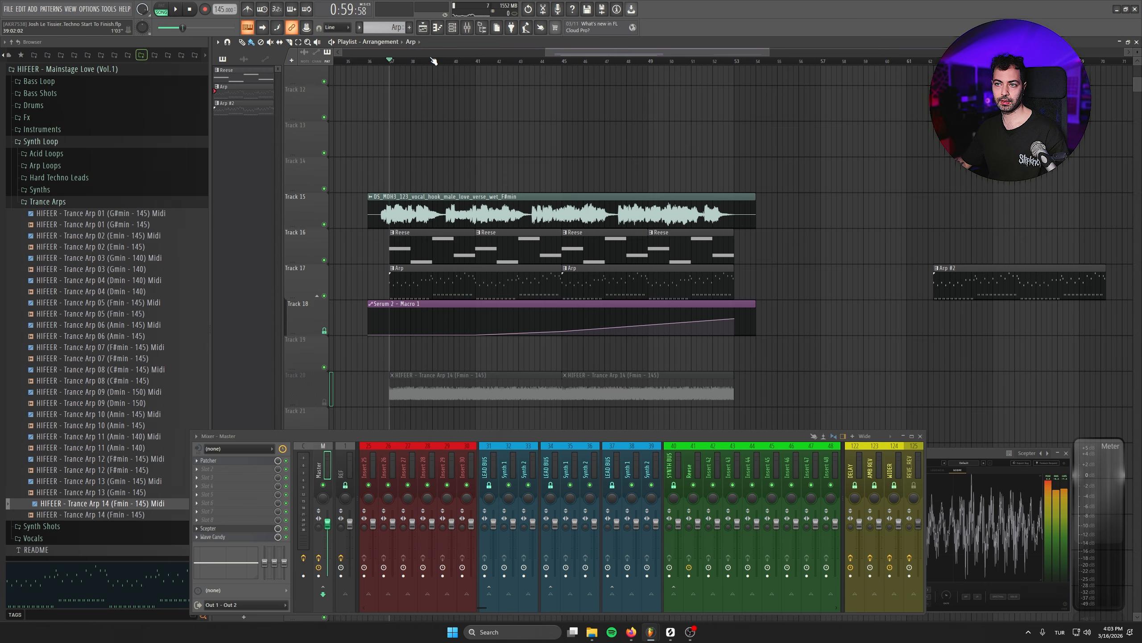
# - Open the Reese pattern's piano roll and copy all of its bass notes
pyautogui.click(410, 30)
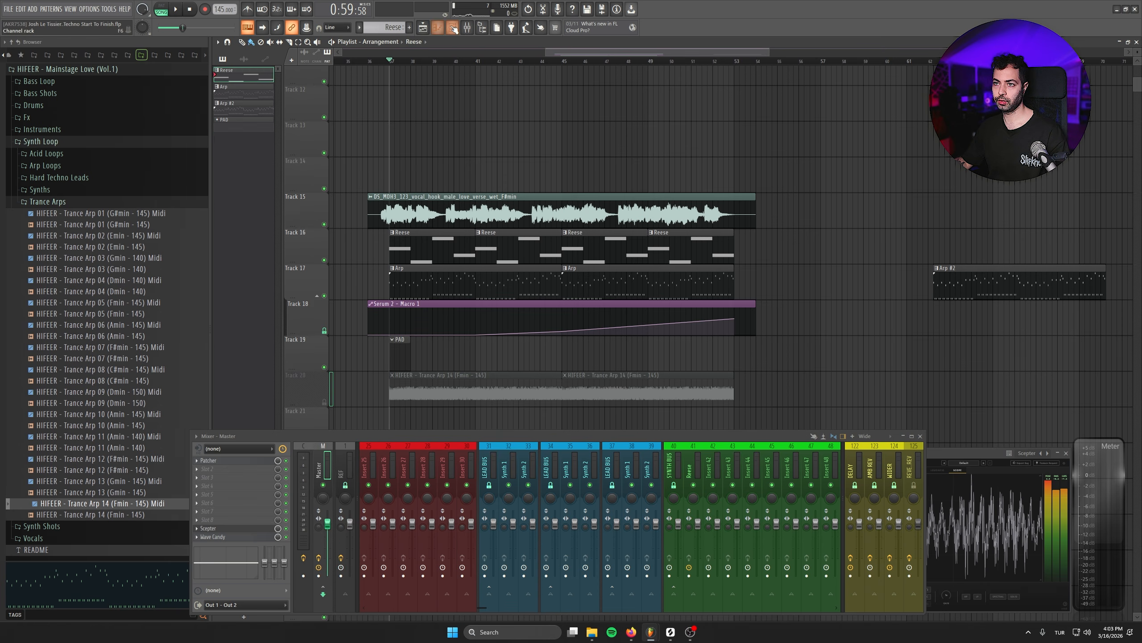
pyautogui.click(453, 27)
pyautogui.click(548, 212)
pyautogui.hotkey('ctrl', 'a')
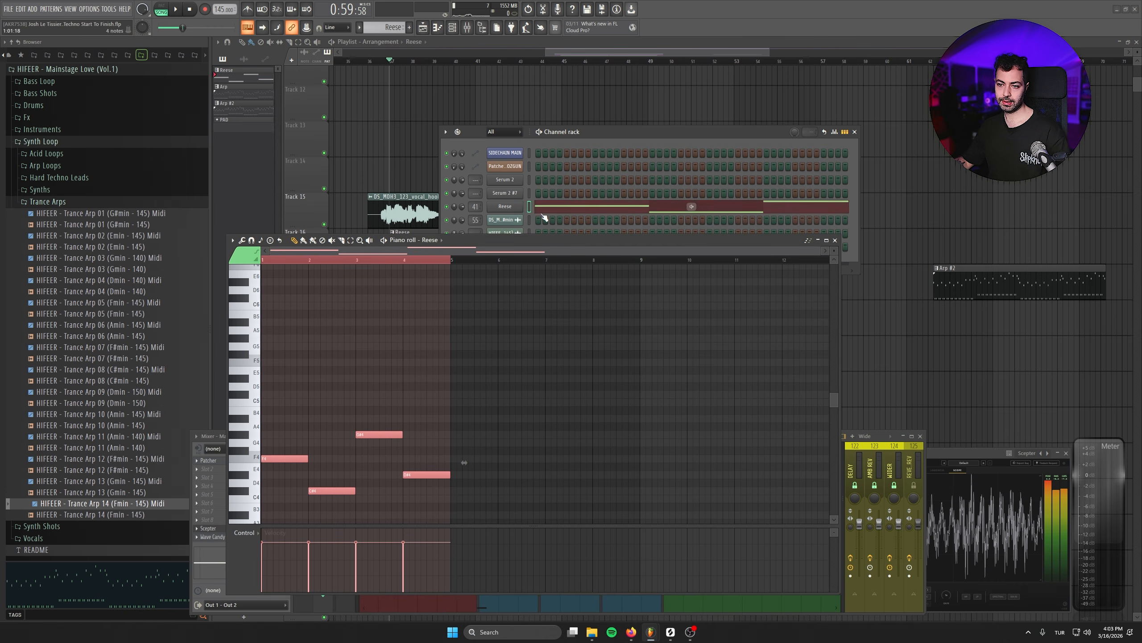
pyautogui.click(542, 213)
pyautogui.click(399, 353)
# - Switch to the PAD pattern and open its Serum 2 channel with the Basic Trance Pad preset
pyautogui.click(452, 27)
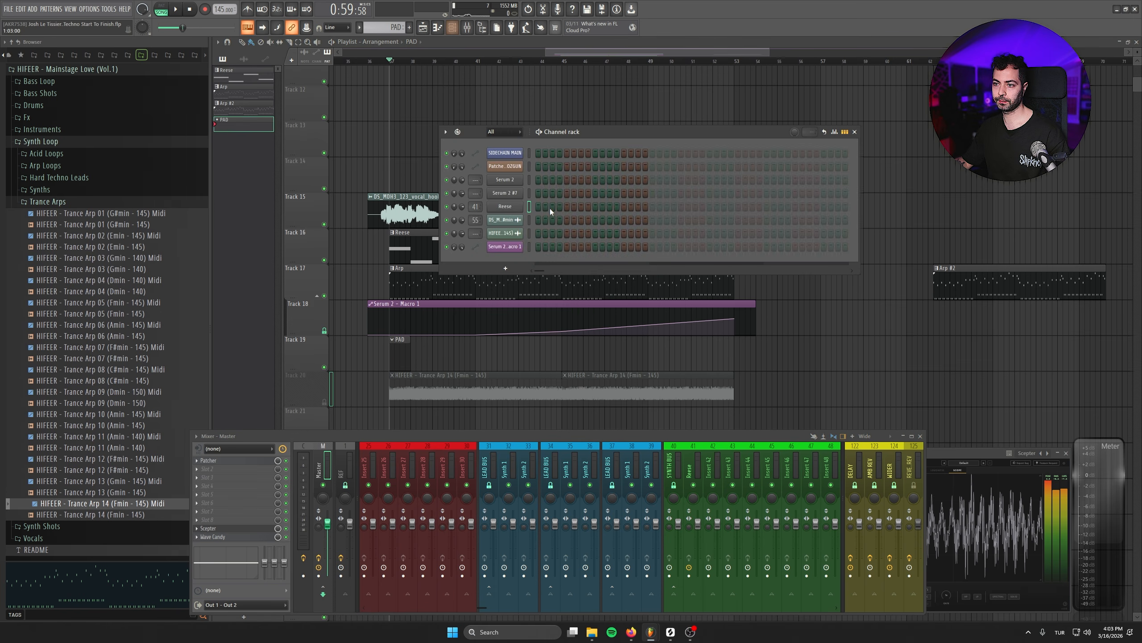
pyautogui.click(505, 180)
pyautogui.moveTo(434, 86); pyautogui.dragTo(530, 233)
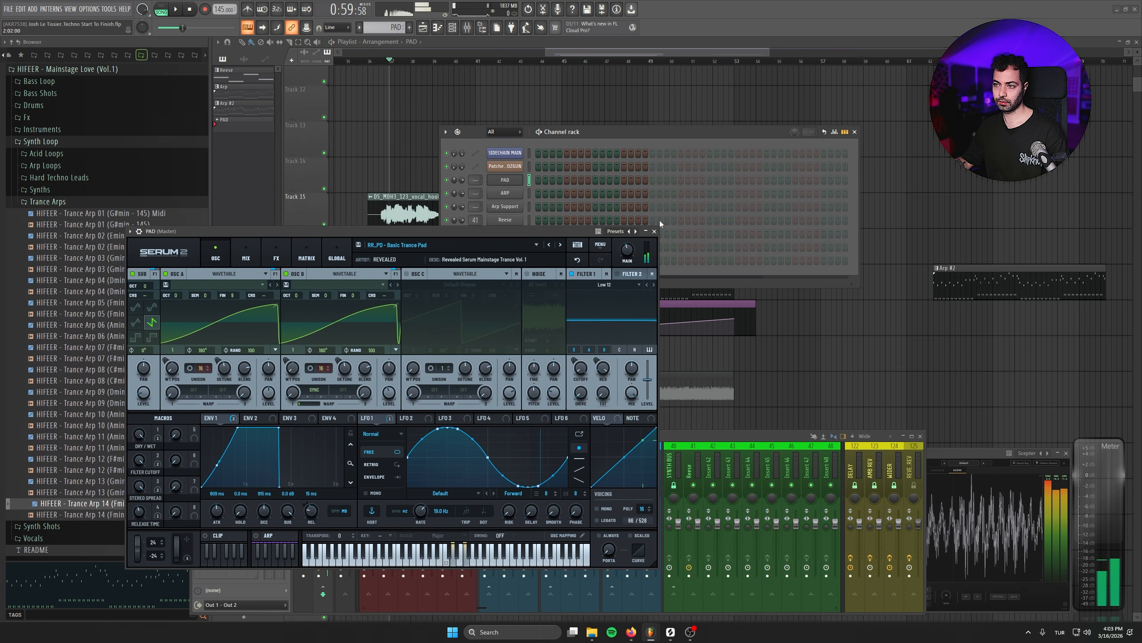
pyautogui.click(655, 231)
# - Open the PAD channel's piano roll and paste the copied Reese notes into it
pyautogui.rightClick(514, 180)
pyautogui.click(543, 179)
pyautogui.hotkey('ctrl', 'v')
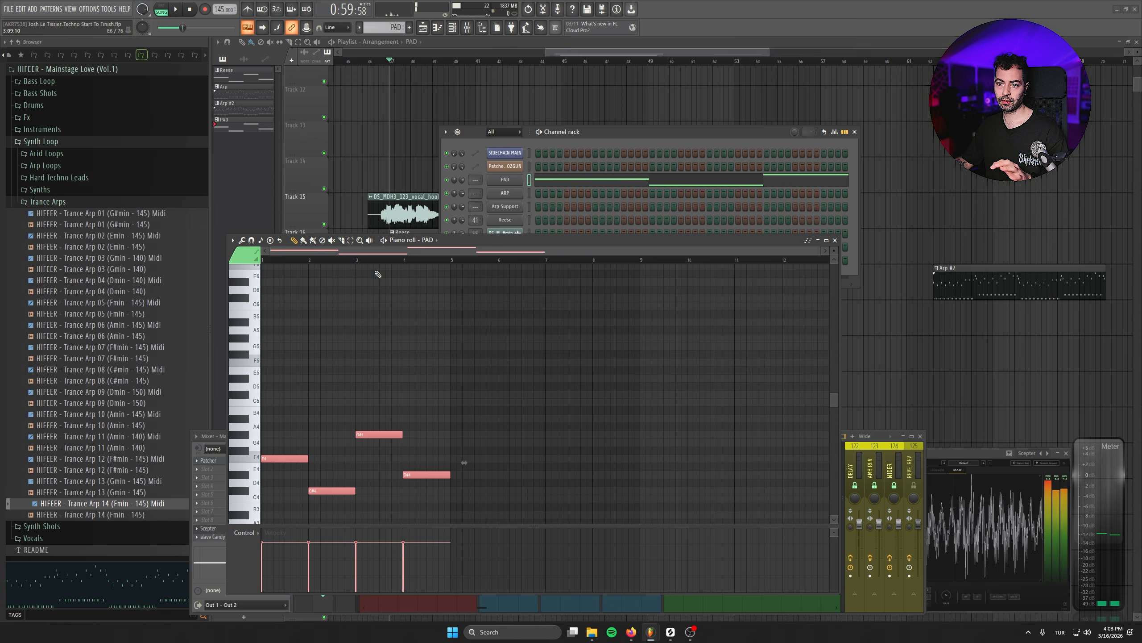
# - Voice the pasted pad notes as chords in a higher register and shift one note of the second chord by an octave
pyautogui.scroll(-2, 463, 356)
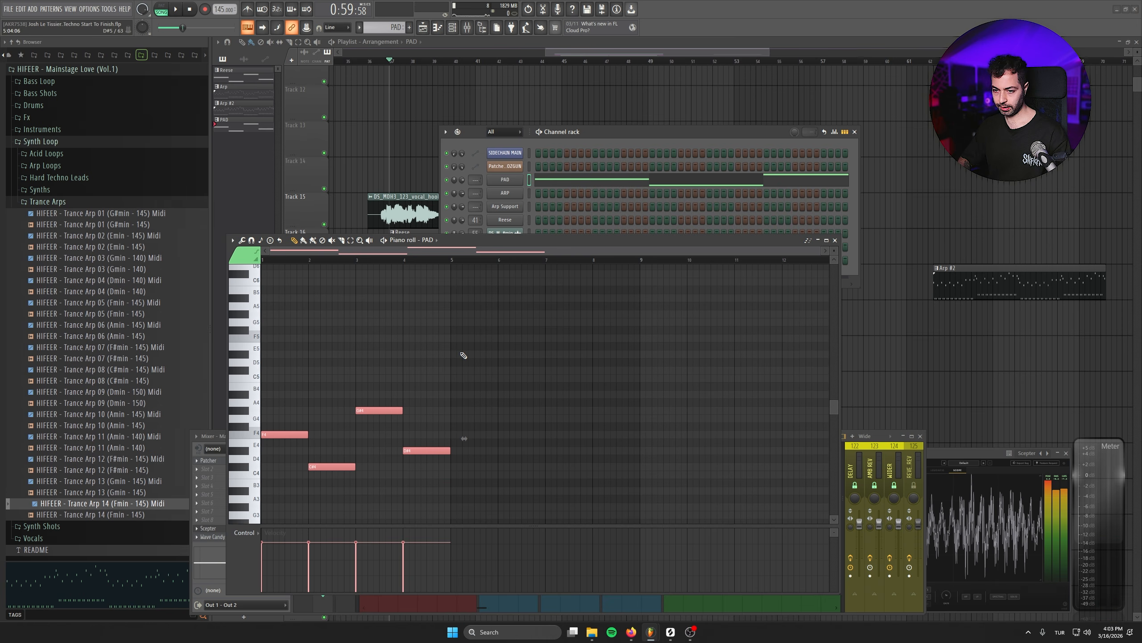
pyautogui.moveTo(288, 435)
pyautogui.mouseDown()
pyautogui.moveTo(354, 420)
pyautogui.moveTo(258, 338)
pyautogui.moveTo(279, 284)
pyautogui.moveTo(284, 376)
pyautogui.moveTo(276, 291)
pyautogui.mouseUp()
pyautogui.scroll(2, 293, 389)
pyautogui.scroll(1, 295, 389)
pyautogui.scroll(2, 292, 284)
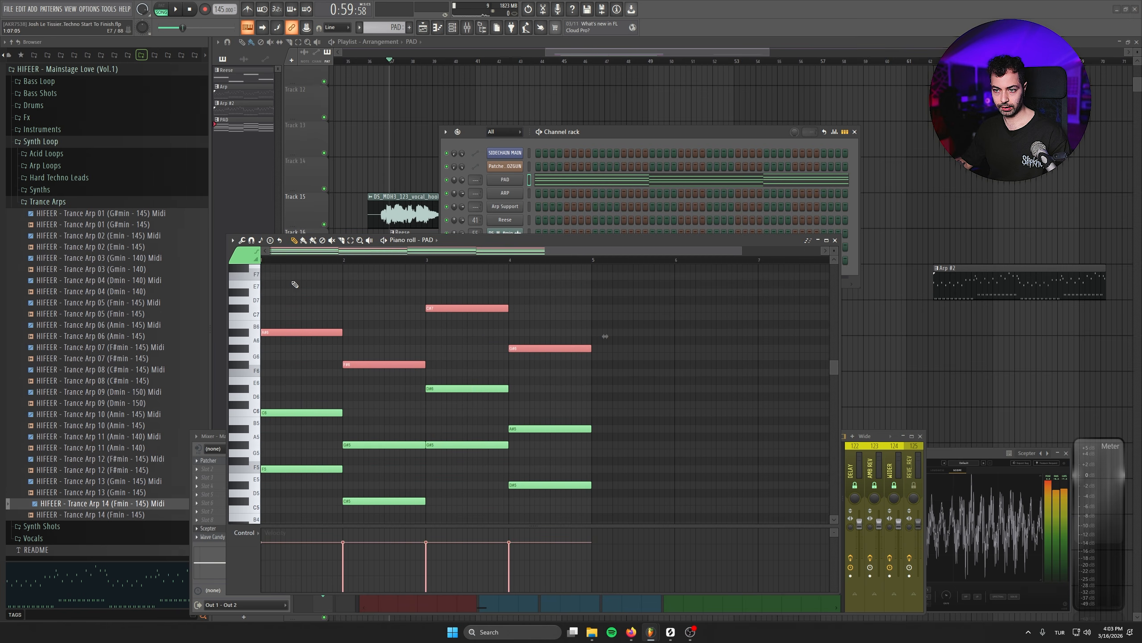
pyautogui.keyDown('ctrl'); pyautogui.click(400, 367); pyautogui.keyUp('ctrl')
pyautogui.hotkey('shift', 'Up')
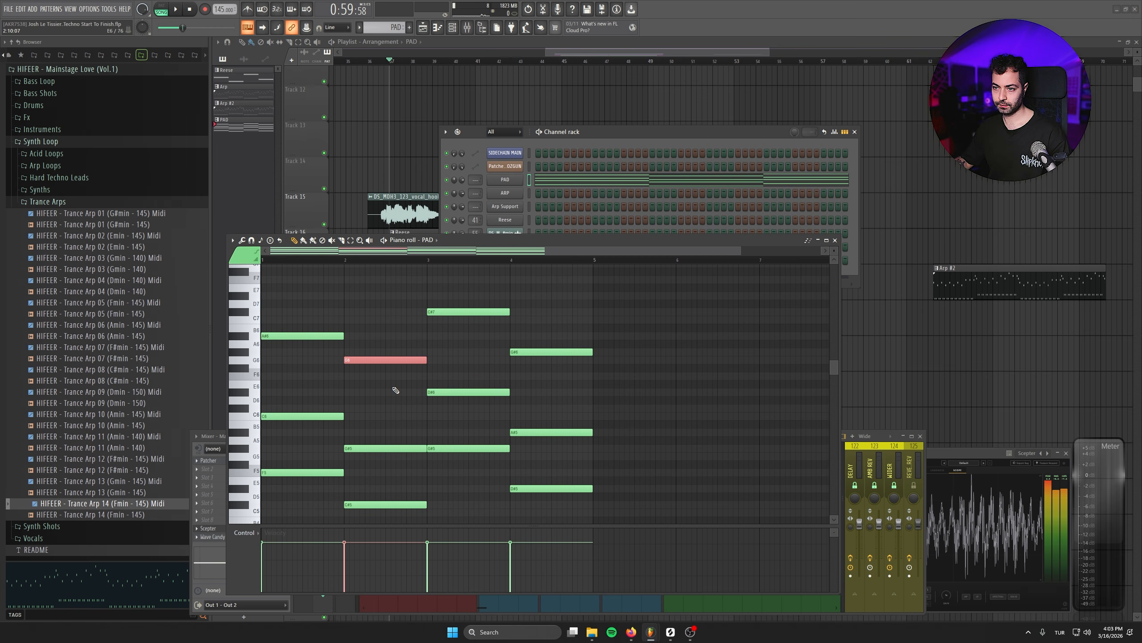
# - Play the pad pattern to hear the chord progression
pyautogui.press('space')
pyautogui.click(166, 8)
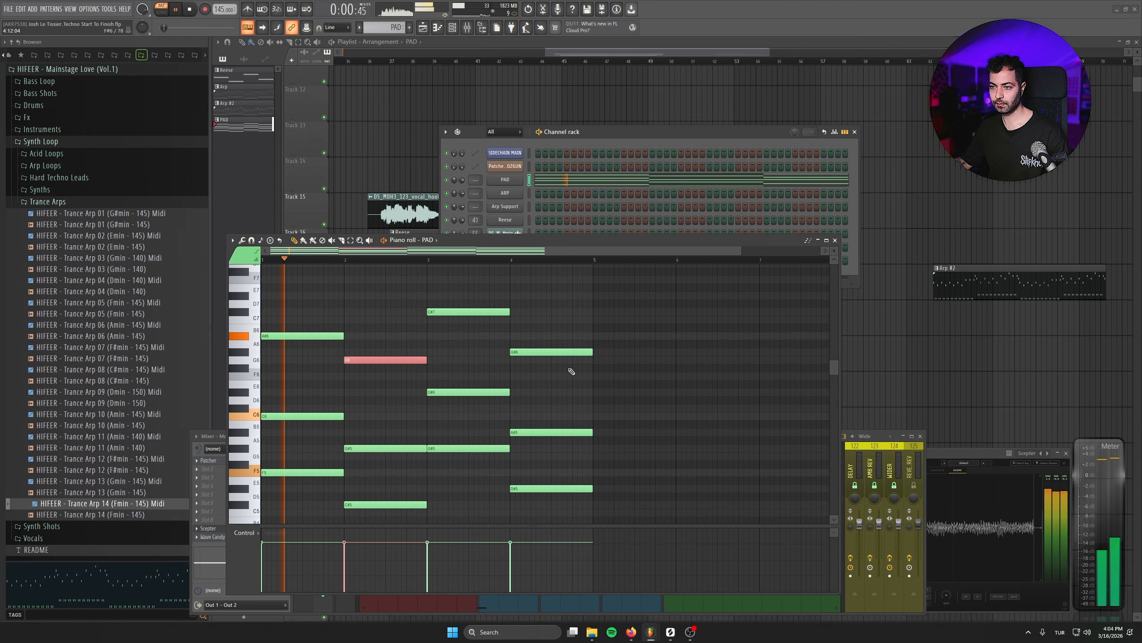
pyautogui.scroll(-1, 683, 380)
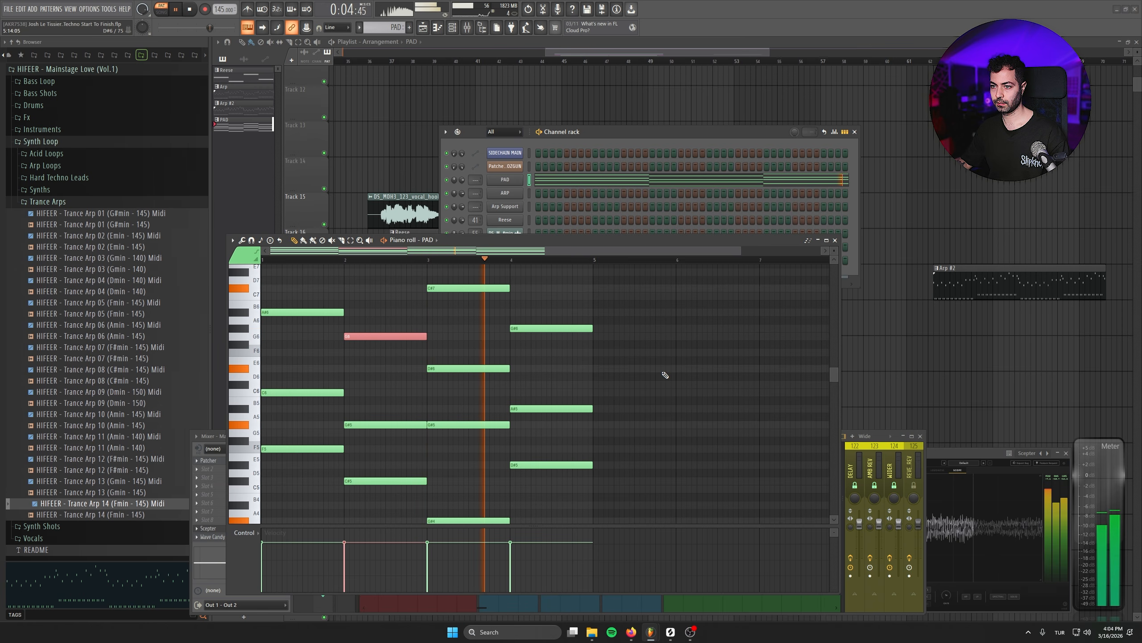
pyautogui.press('space')
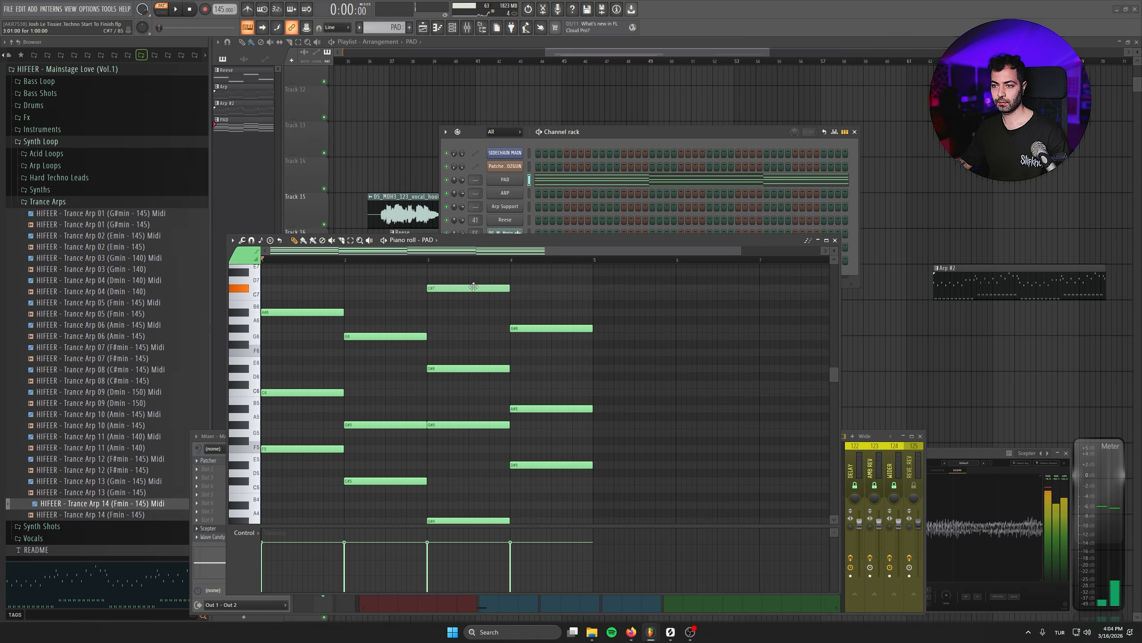
# - Lower the top note of the third chord by a semitone and play it back
pyautogui.moveTo(471, 289); pyautogui.dragTo(476, 297)
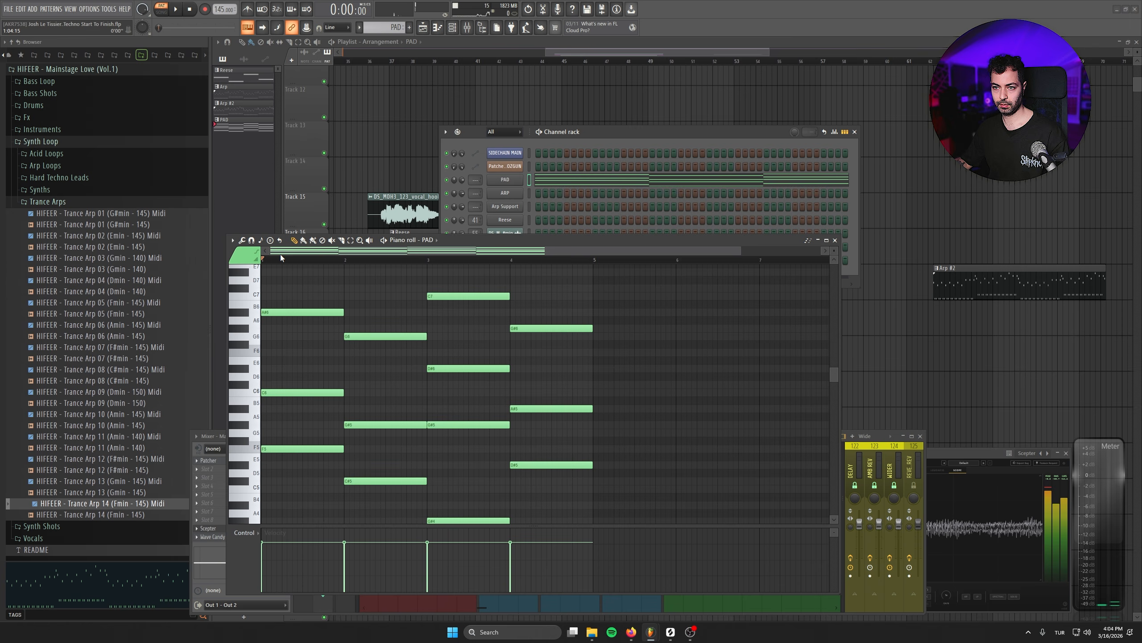
pyautogui.press('space')
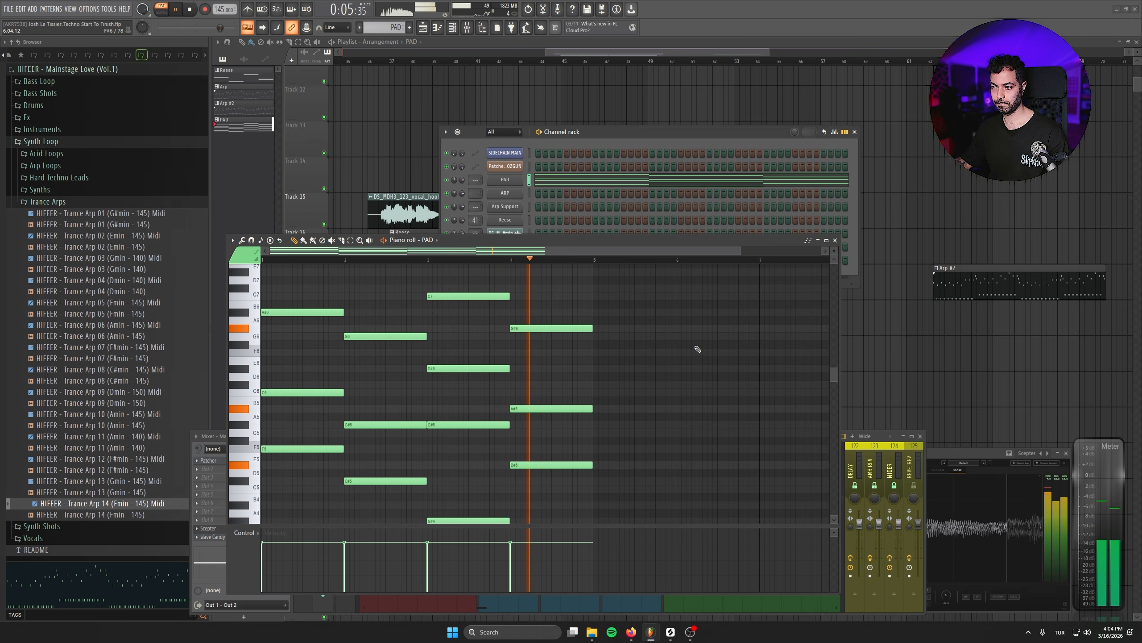
pyautogui.press('space')
# - Lower the top note of the fourth chord by a semitone, play from the third chord and close the piano roll
pyautogui.moveTo(565, 329); pyautogui.dragTo(565, 338)
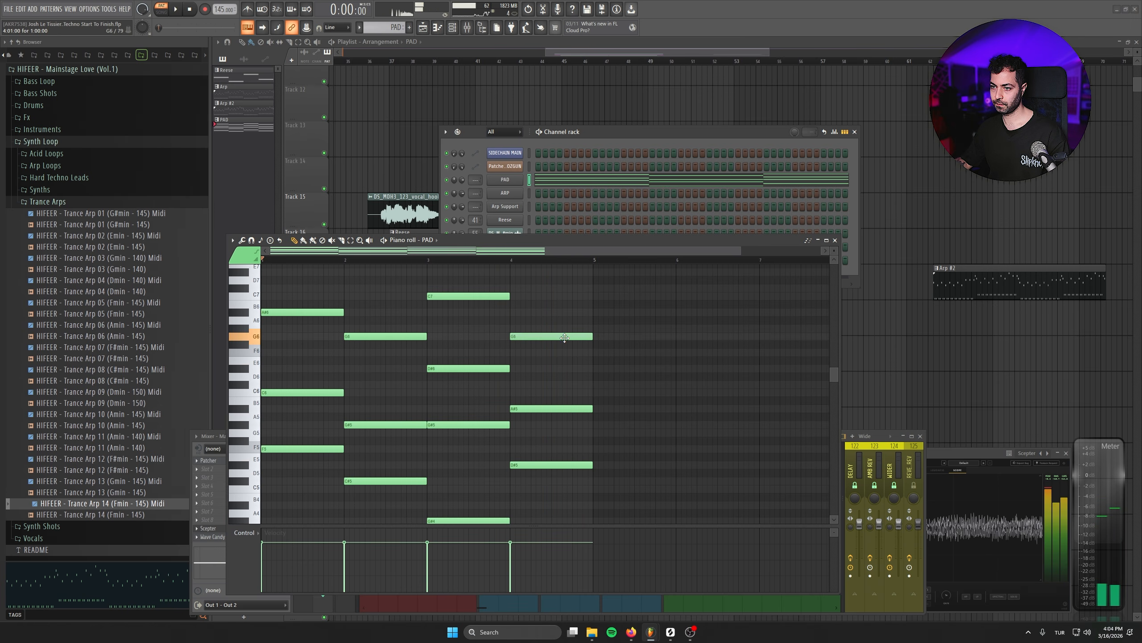
pyautogui.click(483, 259)
pyautogui.press('space')
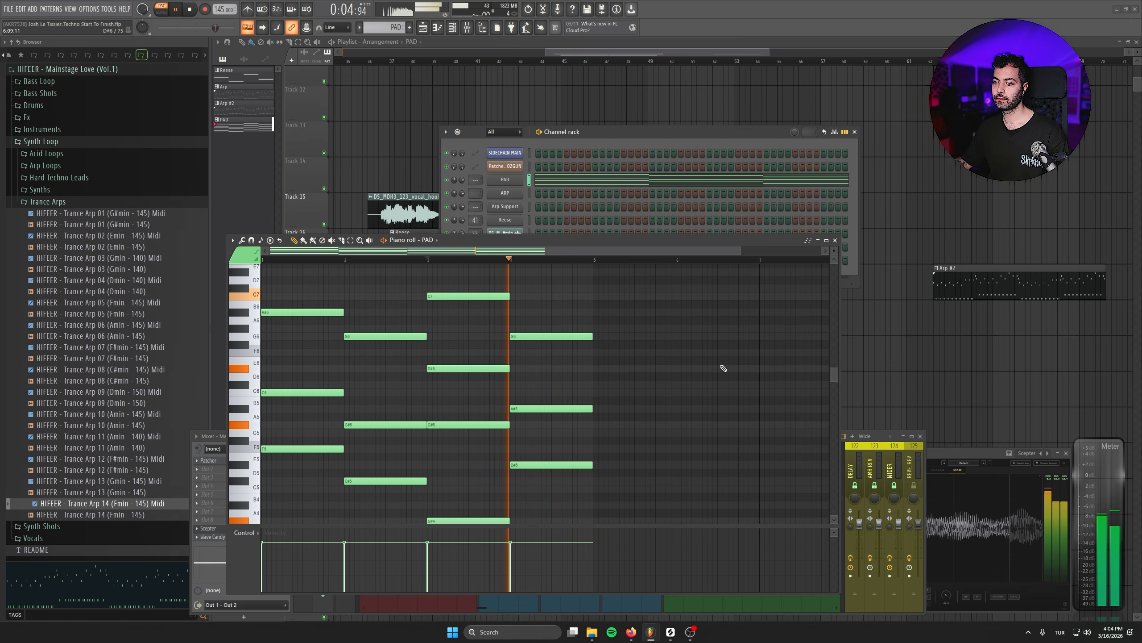
pyautogui.press('space')
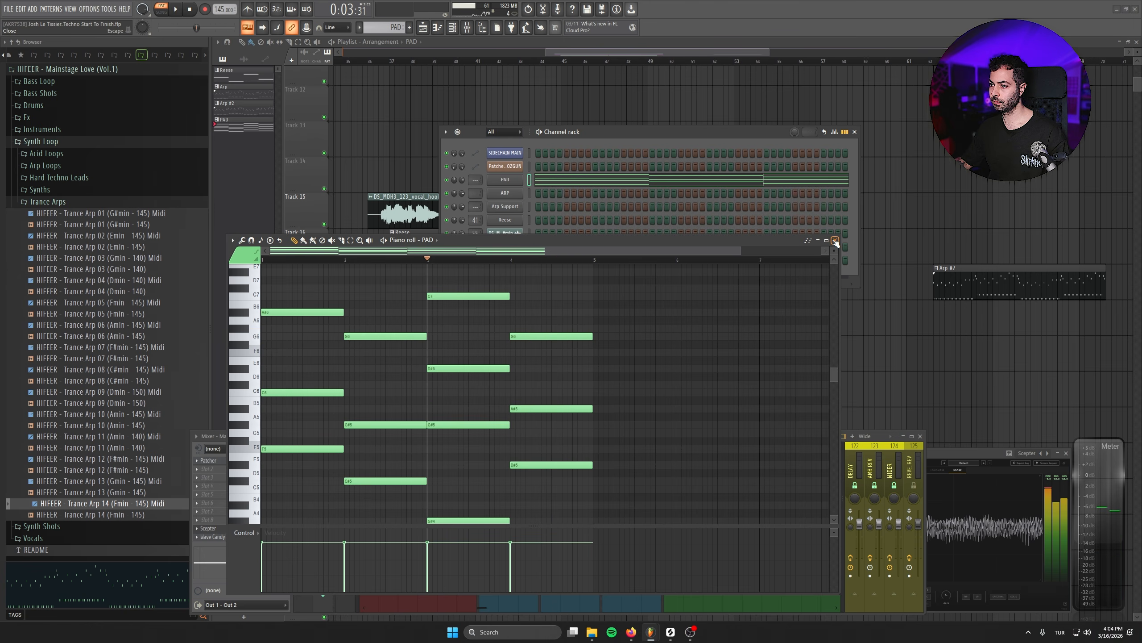
pyautogui.click(835, 240)
# - Repeat the PAD clip four times along Track 19 and delete the reference arp audio track below it
pyautogui.moveTo(445, 360); pyautogui.dragTo(684, 347)
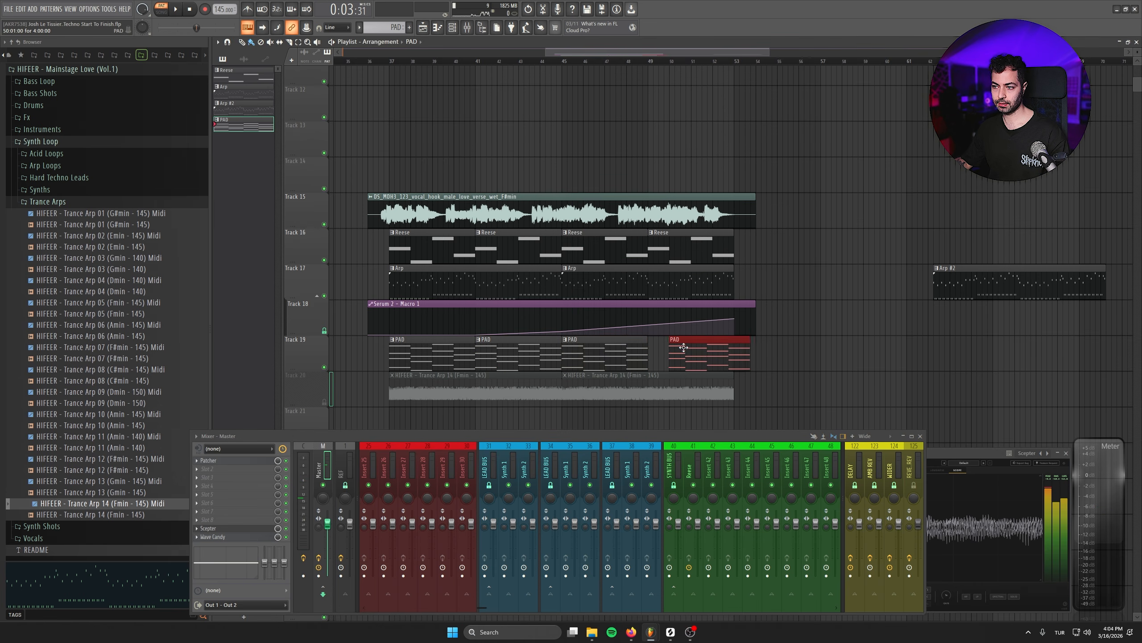
pyautogui.rightClick(321, 393)
pyautogui.click(347, 589)
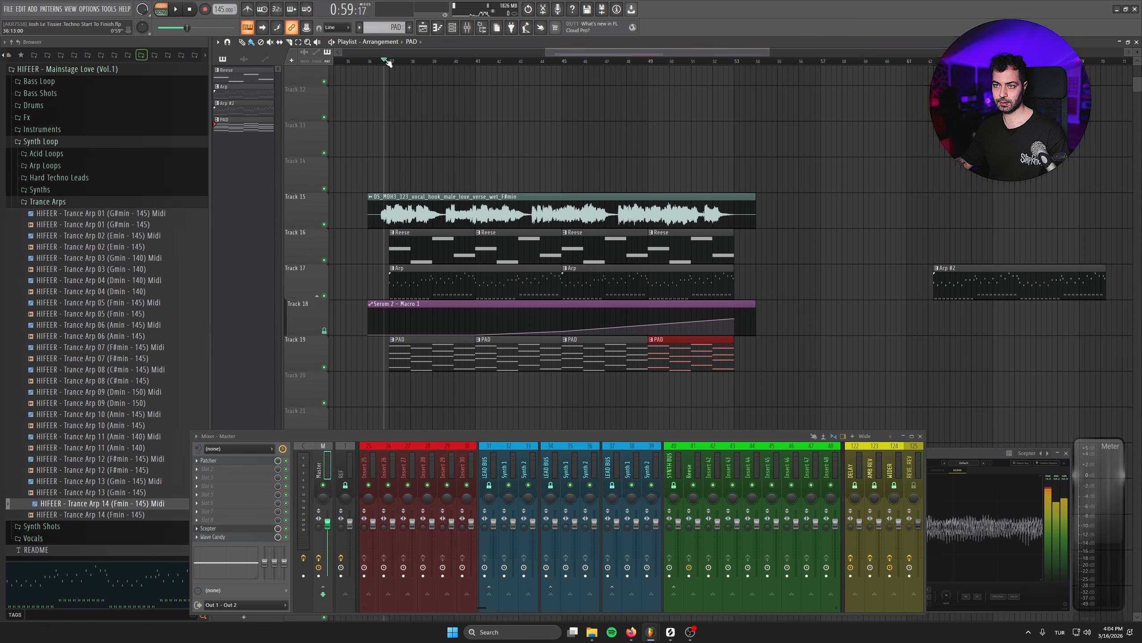
# - Move the Arp #2 clip so it follows directly after the Arp clips on Track 17
pyautogui.hscroll(2, 994, 280)
pyautogui.moveTo(914, 275); pyautogui.dragTo(755, 262)
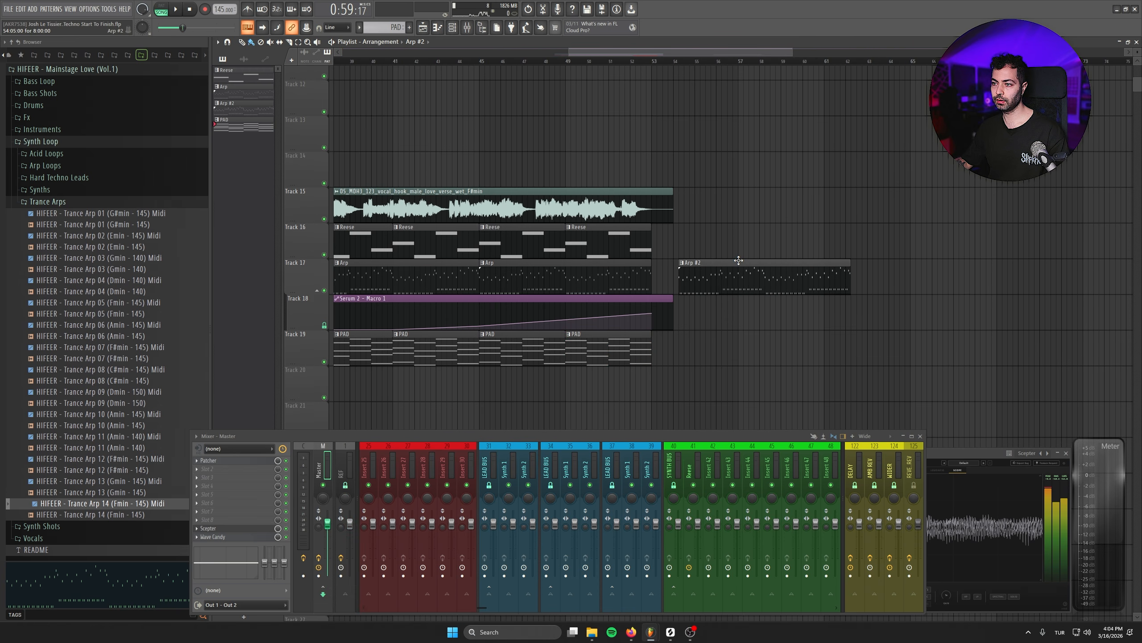
pyautogui.scroll(4, 573, 299)
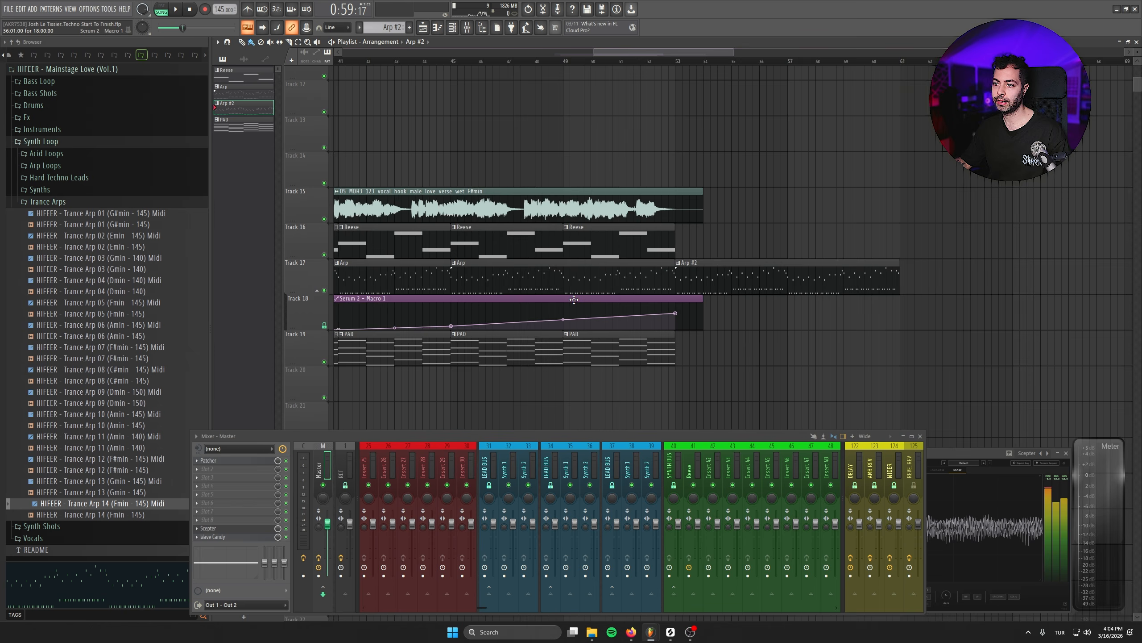
pyautogui.moveTo(739, 240); pyautogui.dragTo(721, 242)
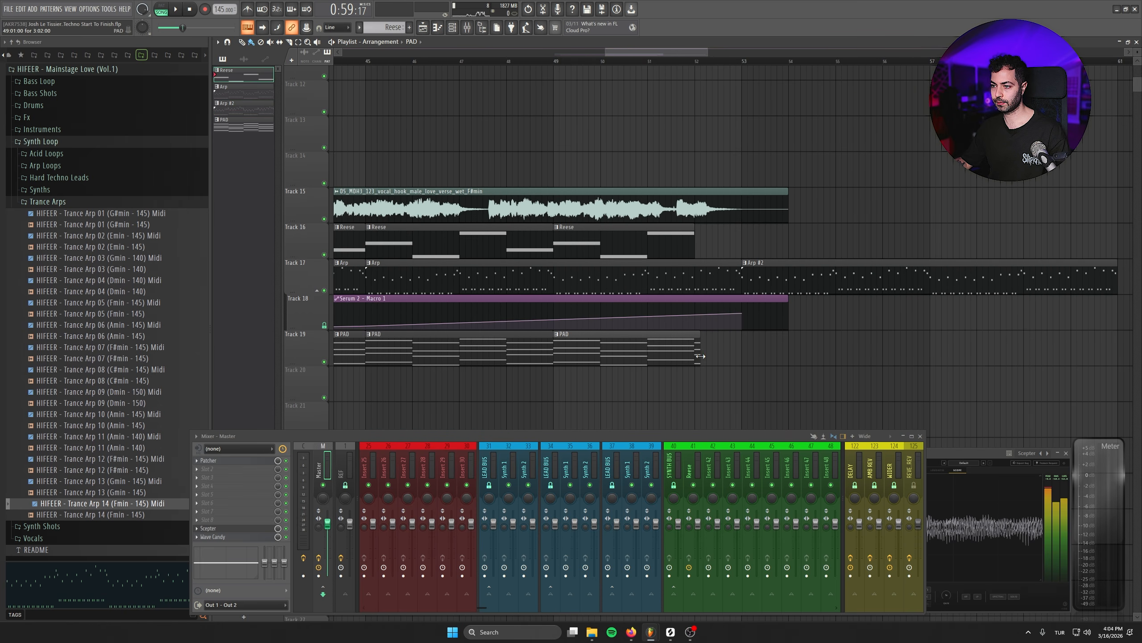
# - Extend the Macro 1 automation clip to the end of Arp #2 and make it hold at maximum after the ramp
pyautogui.scroll(-3, 689, 327)
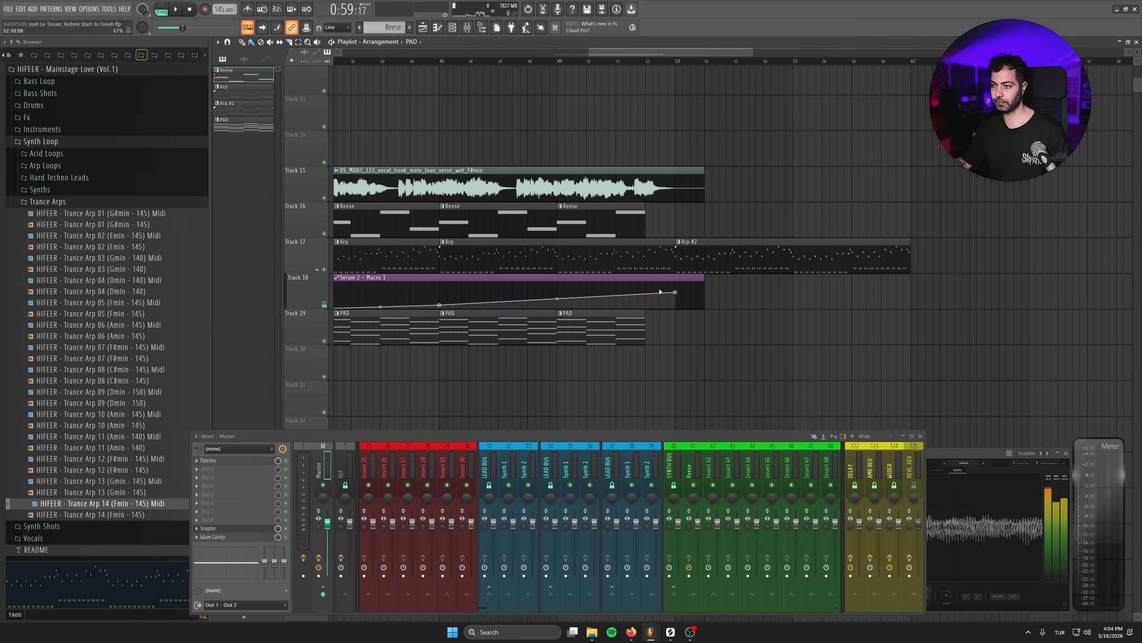
pyautogui.moveTo(695, 276); pyautogui.dragTo(976, 276)
pyautogui.rightClick(669, 283)
pyautogui.rightClick(824, 295)
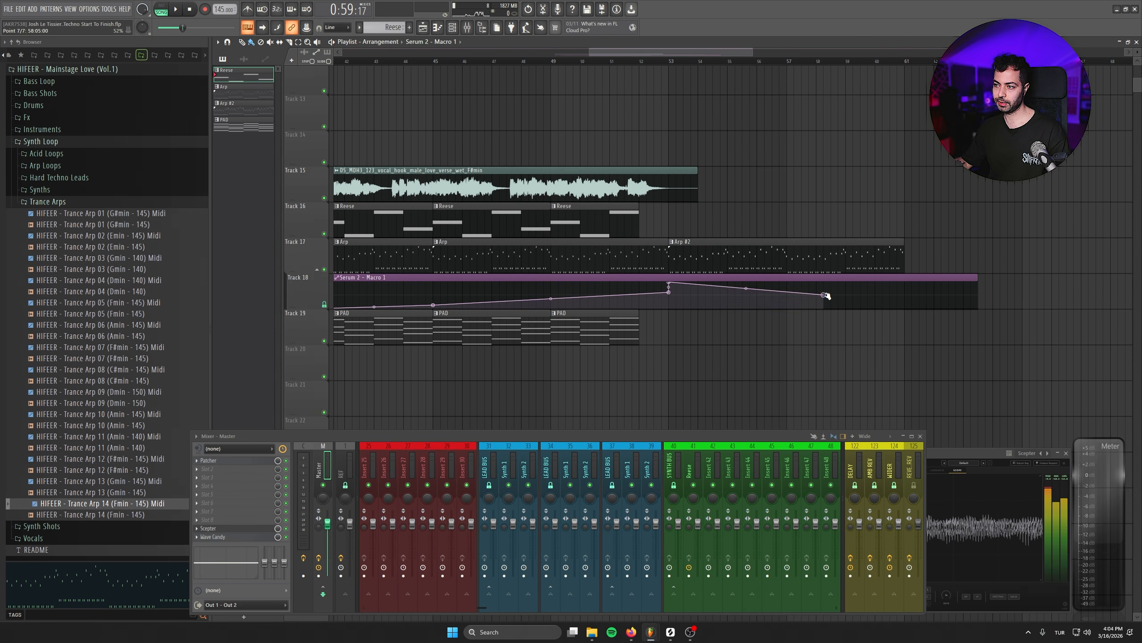
pyautogui.moveTo(825, 295); pyautogui.dragTo(910, 267)
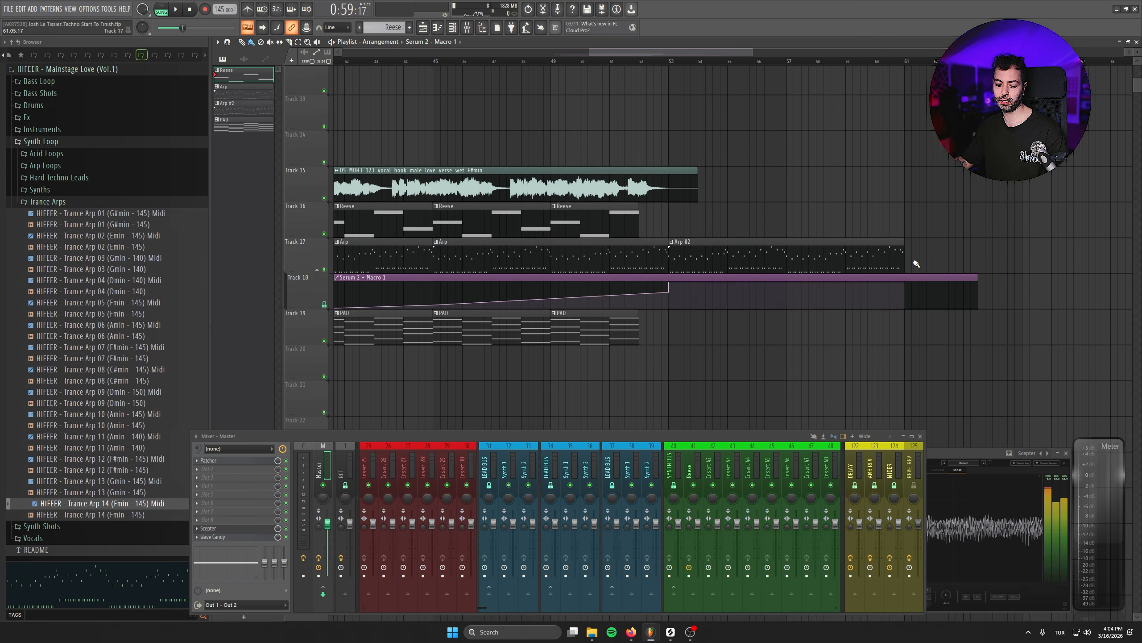
# - Open the Fruity Parametric EQ 2 on the PAD mixer insert and play the track to check the filtered pad
pyautogui.hscroll(-5, 916, 263)
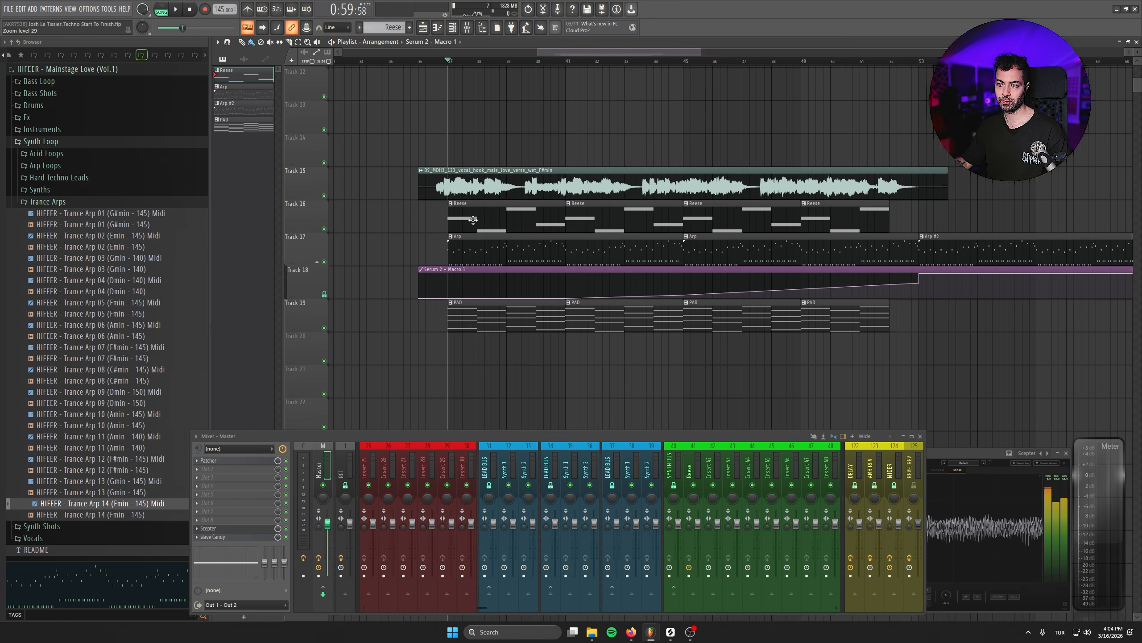
pyautogui.moveTo(89, 199); pyautogui.dragTo(169, 191)
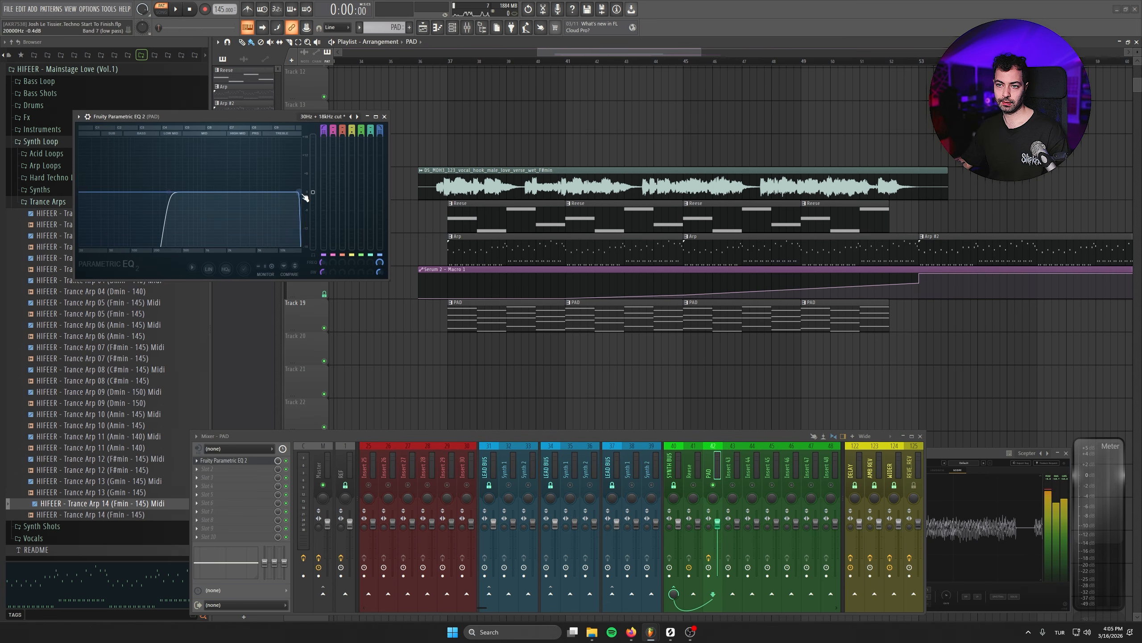
pyautogui.moveTo(258, 116); pyautogui.dragTo(449, 214)
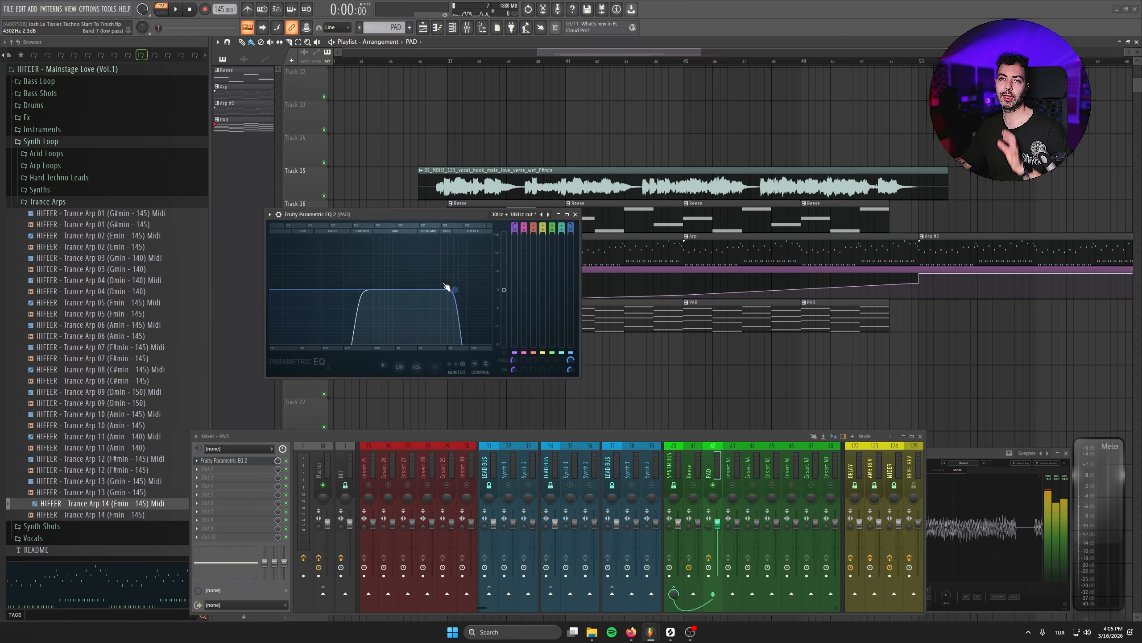
pyautogui.press('space')
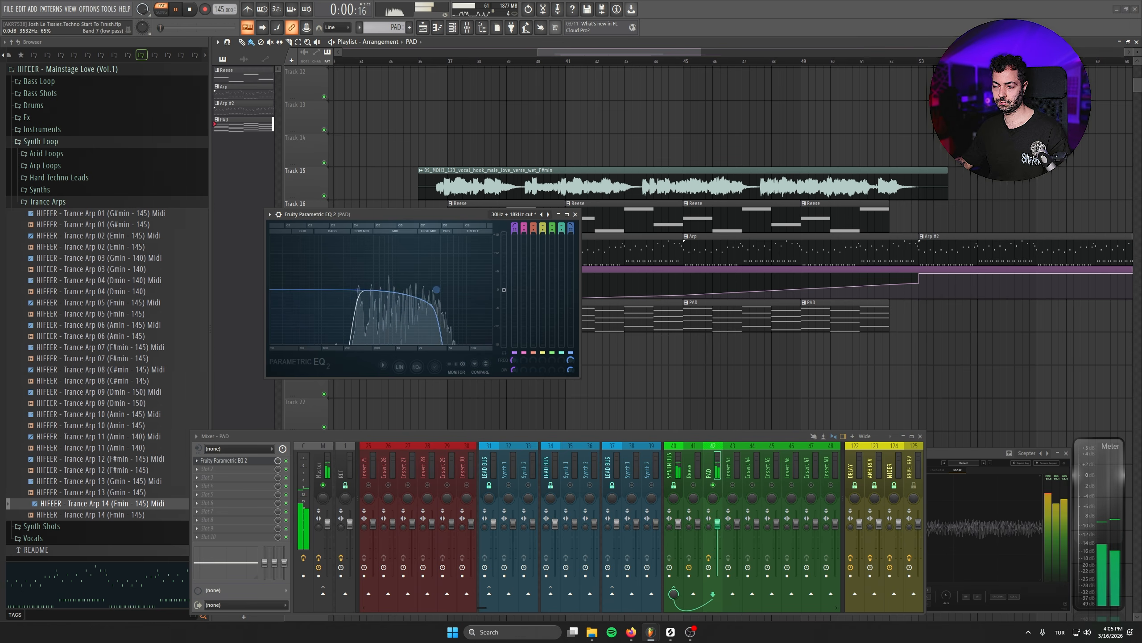
pyautogui.press('space')
pyautogui.press('Escape')
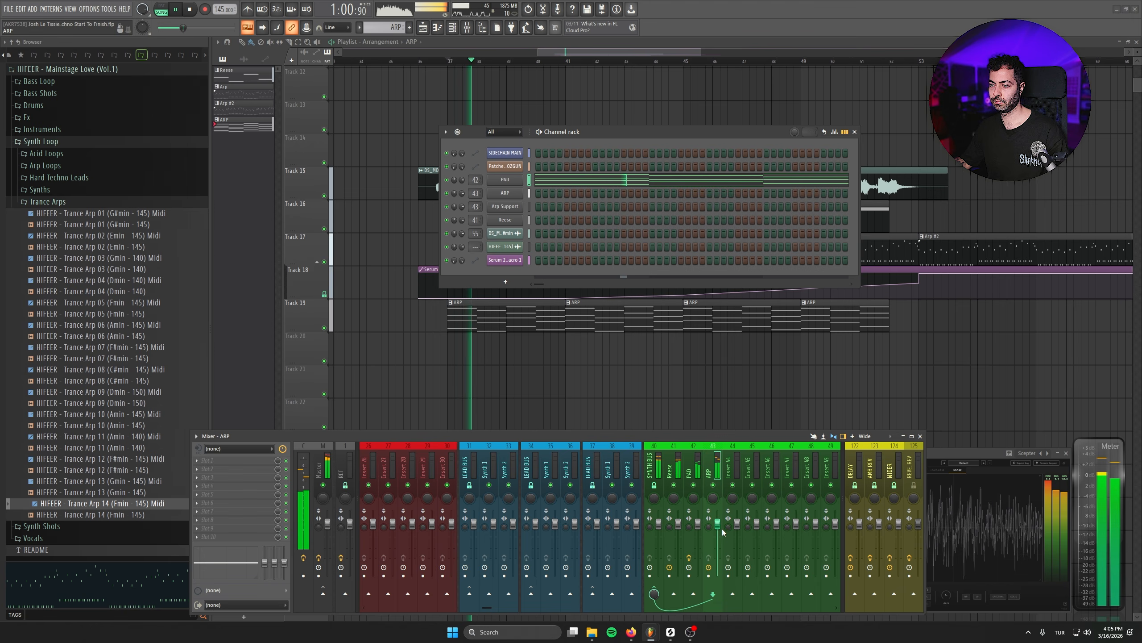
# - Lower the pad and arp mixer insert faders slightly and close the mixer
pyautogui.moveTo(698, 523); pyautogui.dragTo(697, 531)
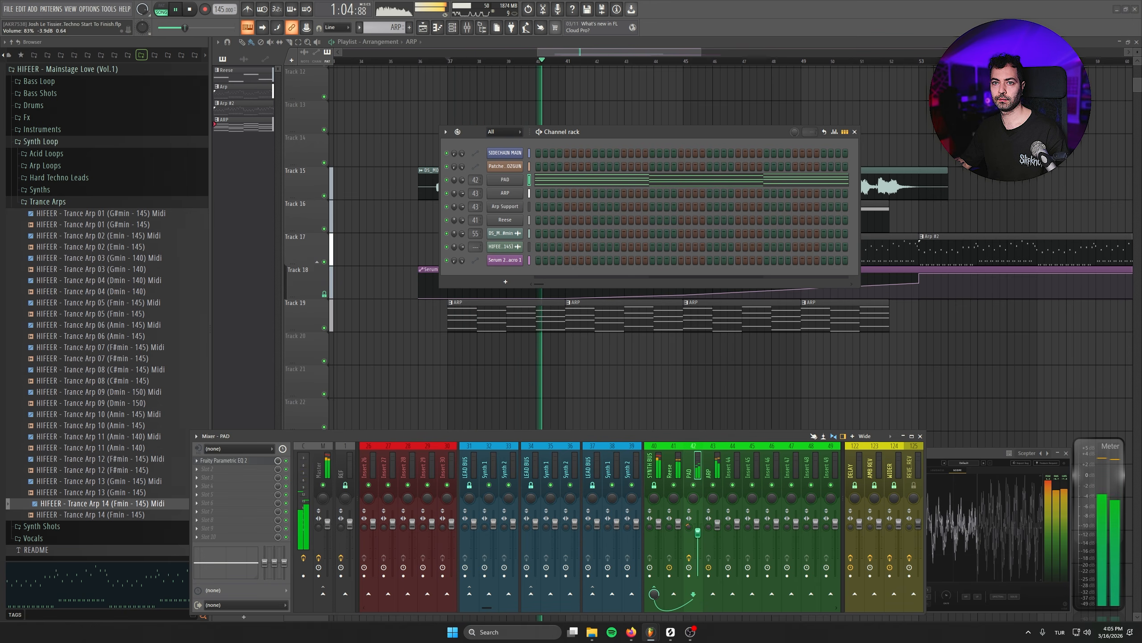
pyautogui.moveTo(678, 523); pyautogui.dragTo(678, 528)
pyautogui.click(920, 435)
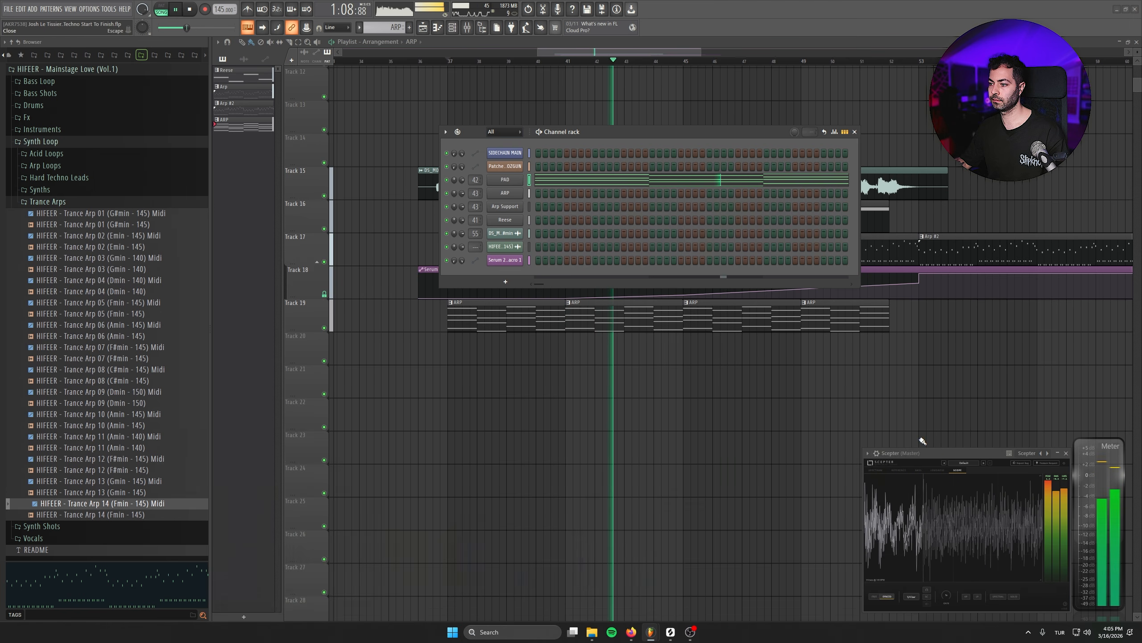
# - Close the channel rack and save the project
pyautogui.click(875, 470)
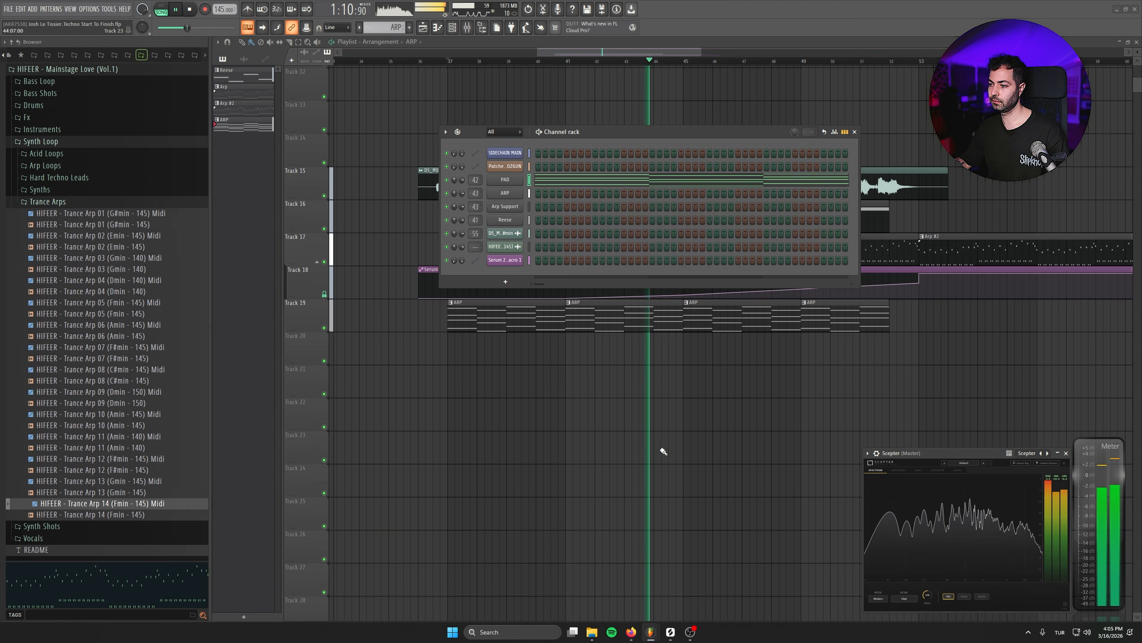
pyautogui.click(855, 132)
pyautogui.scroll(-1, 650, 404)
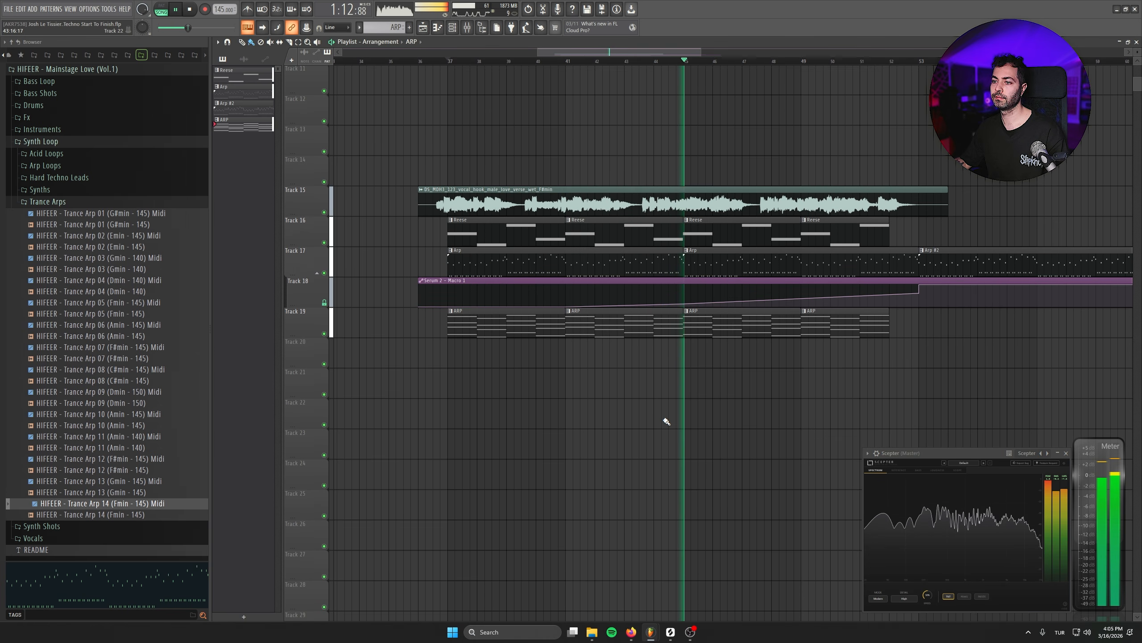
pyautogui.hotkey('ctrl', 's')
pyautogui.press('space')
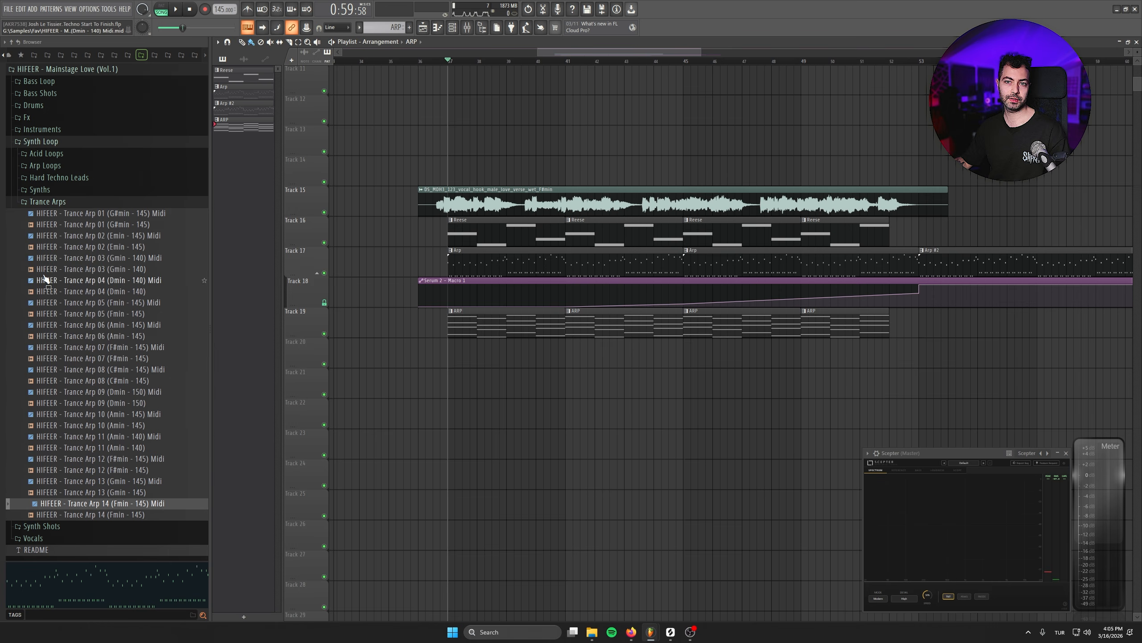
# - Open the Fx folder of the HIFEER - Mainstage Love sample pack in the browser
pyautogui.click(47, 142)
pyautogui.click(27, 117)
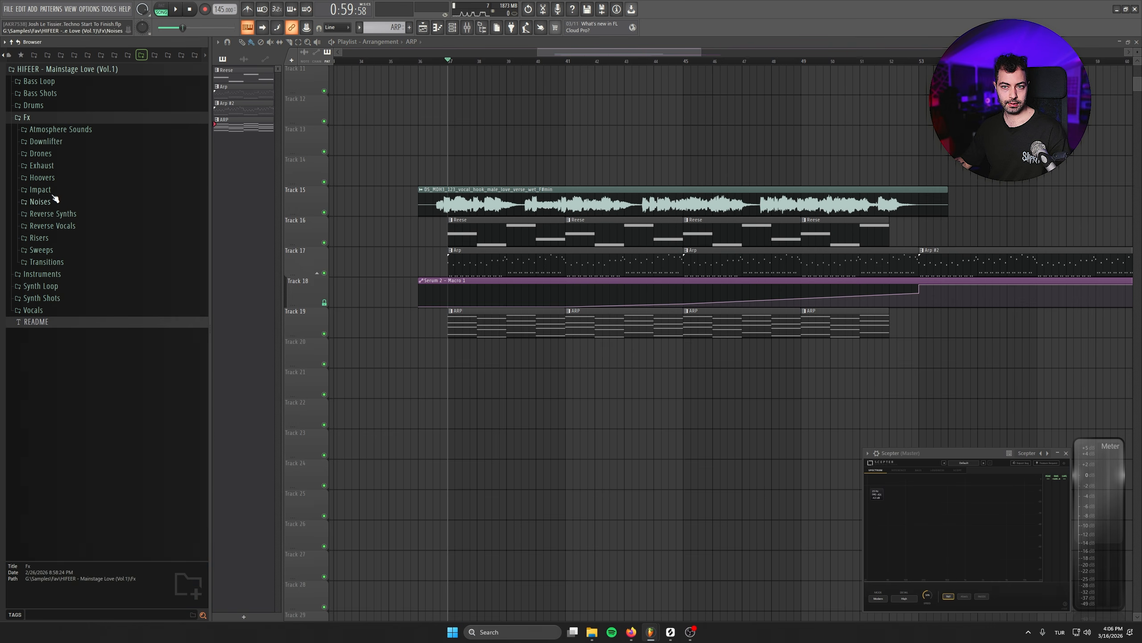
# - Preview atmosphere samples and place HIFEER - Atmosphere 41 (F) 140 on Track 20 at the arp's start
pyautogui.click(58, 129)
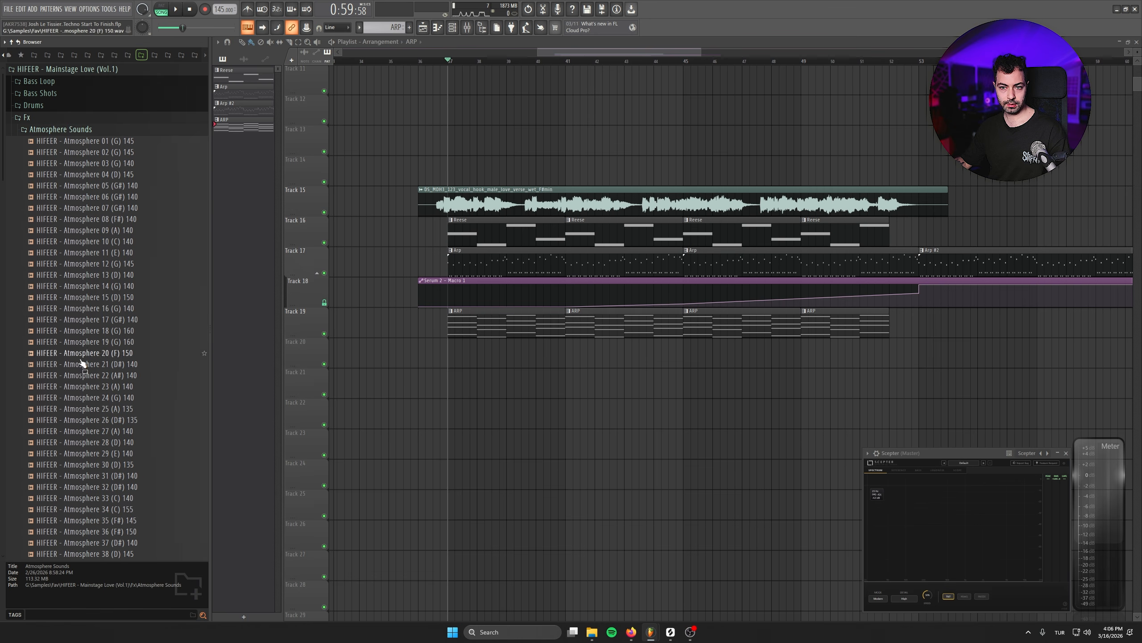
pyautogui.scroll(-7, 90, 362)
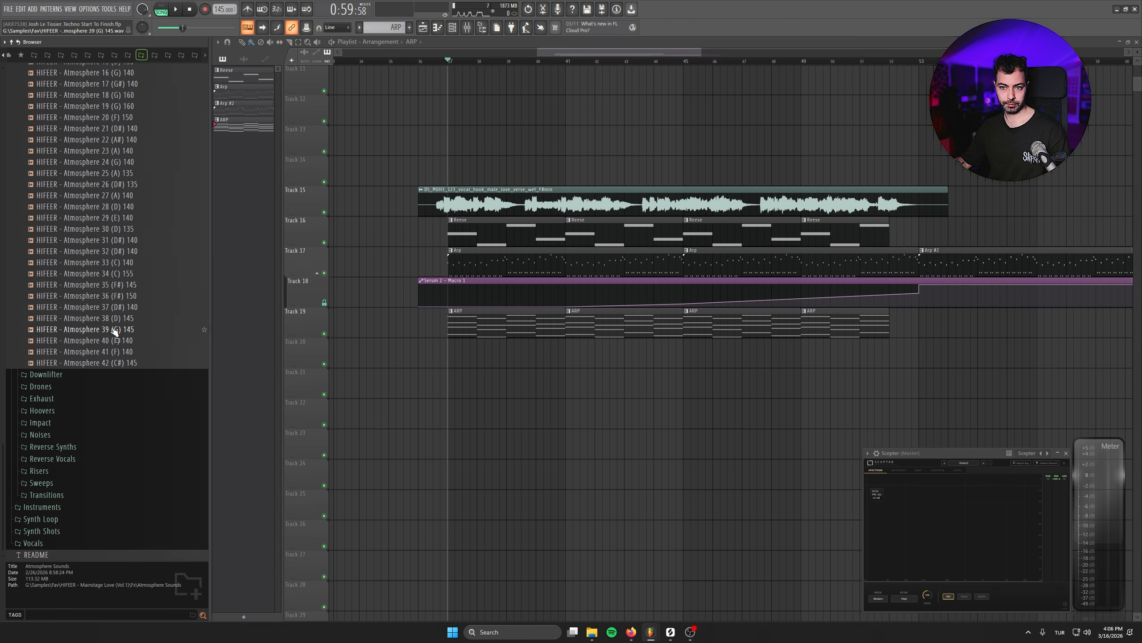
pyautogui.click(114, 341)
pyautogui.click(115, 353)
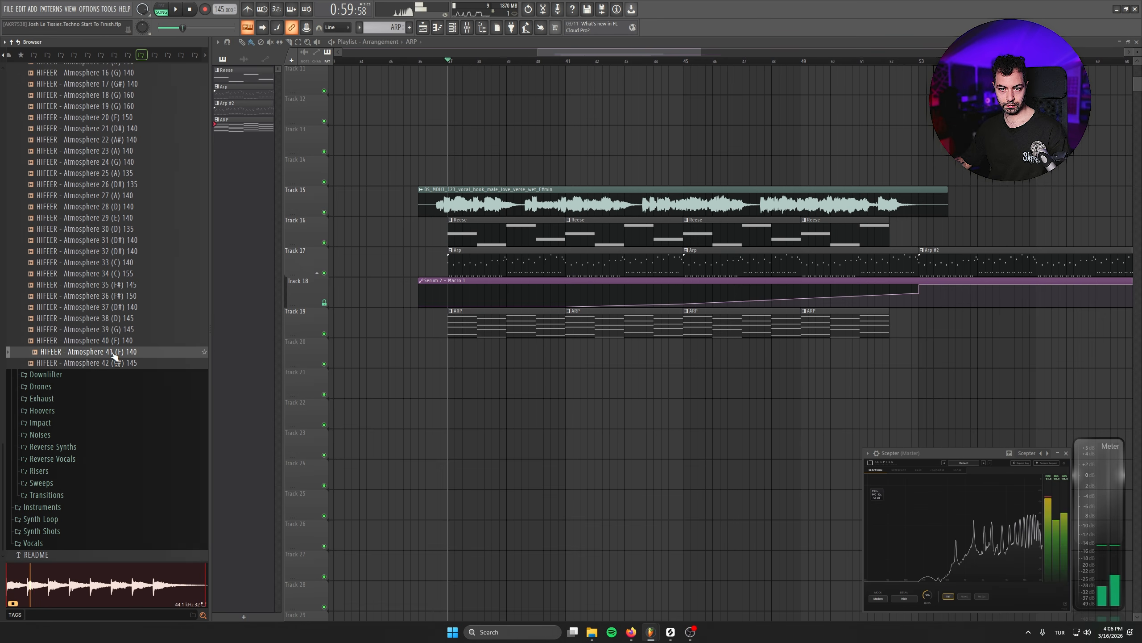
pyautogui.moveTo(115, 357); pyautogui.dragTo(455, 338)
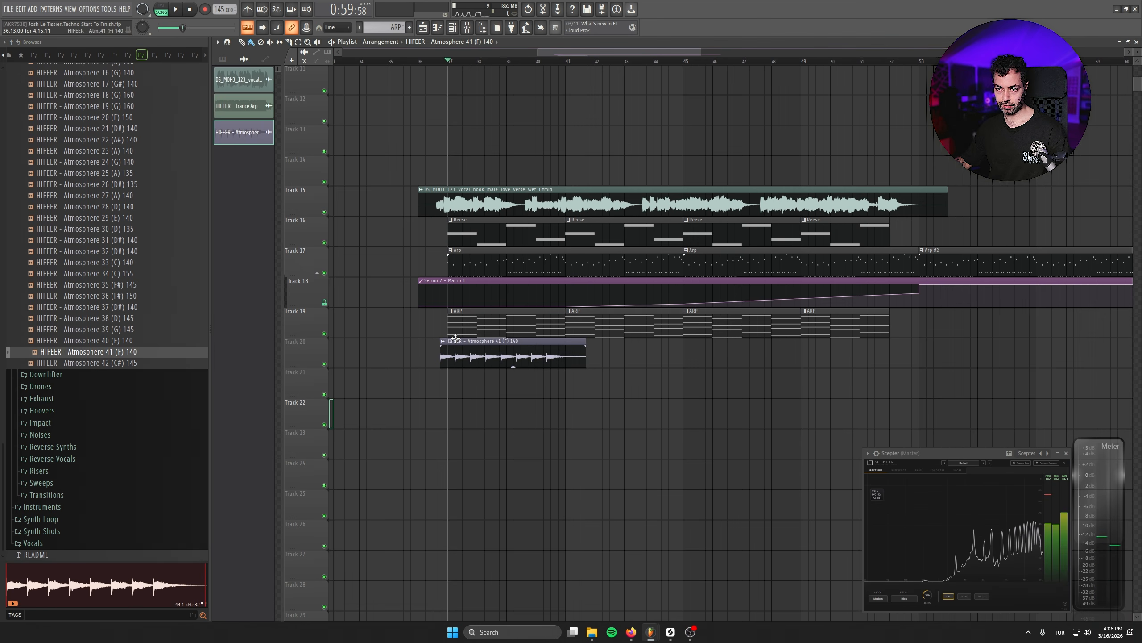
# - Open the Atmosphere 41 clip's sample settings, sync its tempo and set time stretching to Stretch, then play it
pyautogui.doubleClick(515, 351)
pyautogui.rightClick(214, 129)
pyautogui.click(233, 144)
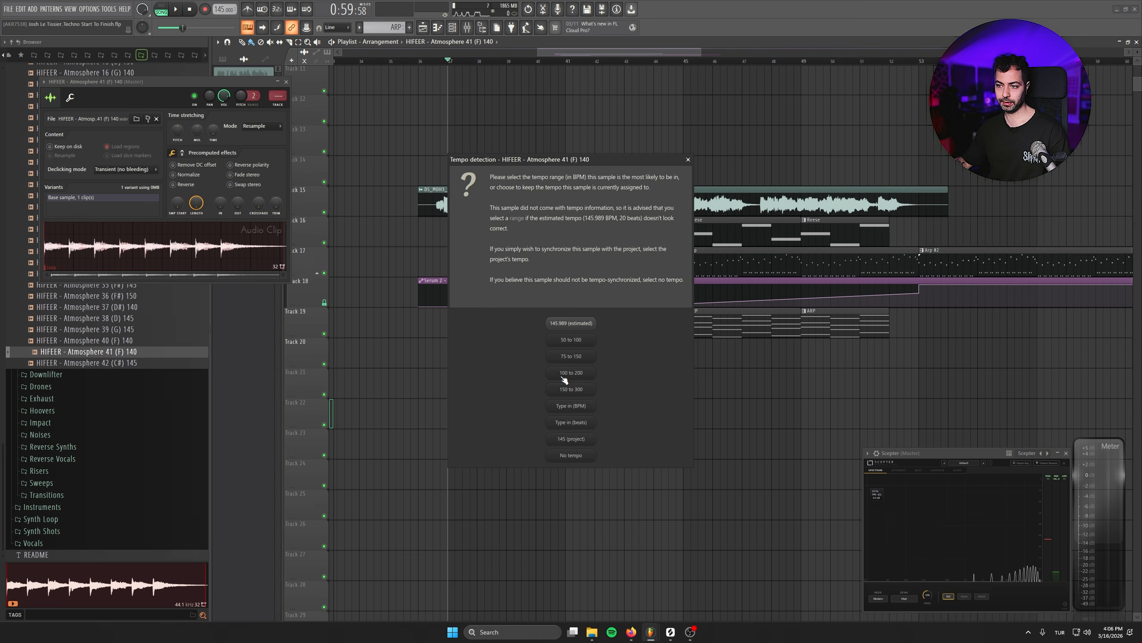
pyautogui.click(576, 405)
pyautogui.press('Return')
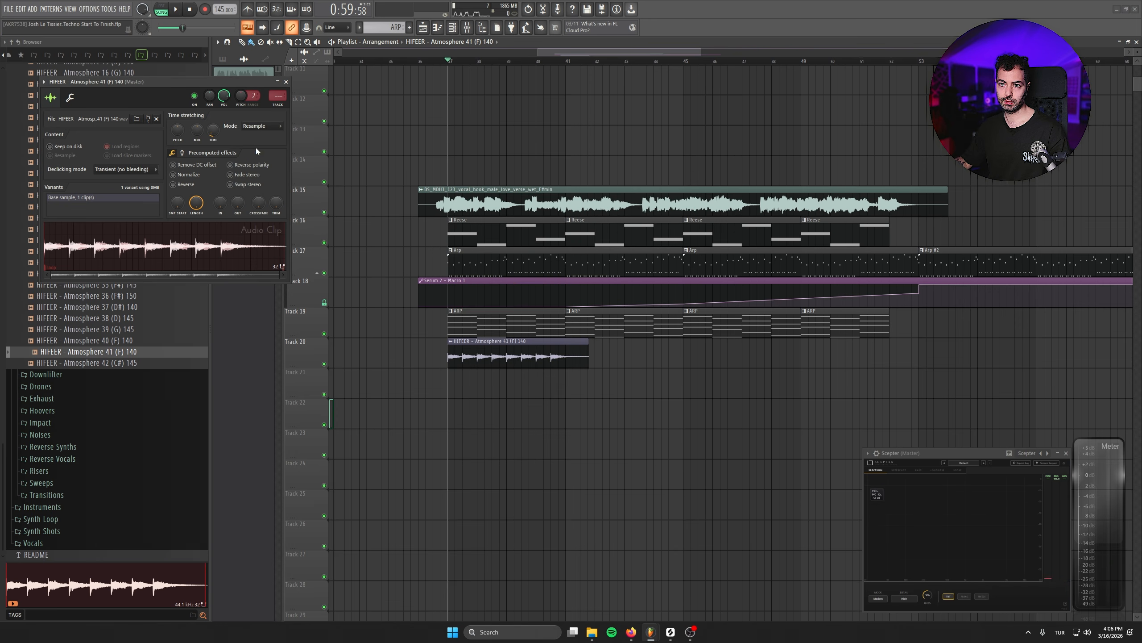
pyautogui.click(264, 153)
pyautogui.press('space')
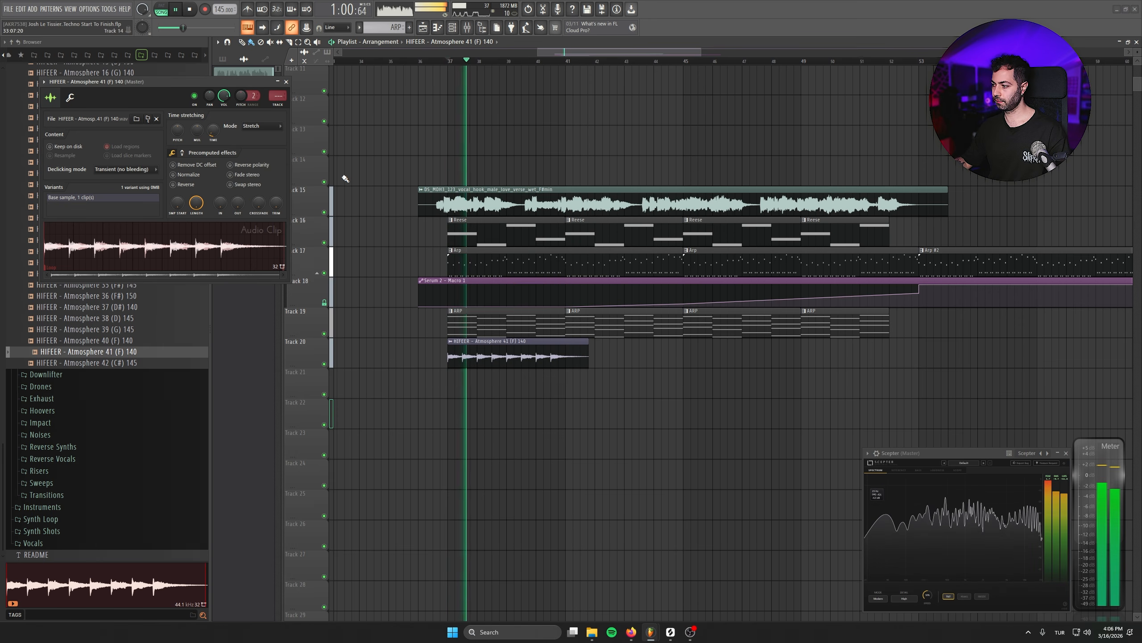
# - Lower the Atmosphere 41 clip's channel volume to about 31% and close its sample settings
pyautogui.moveTo(224, 96); pyautogui.dragTo(223, 130)
pyautogui.press('space')
pyautogui.press('space')
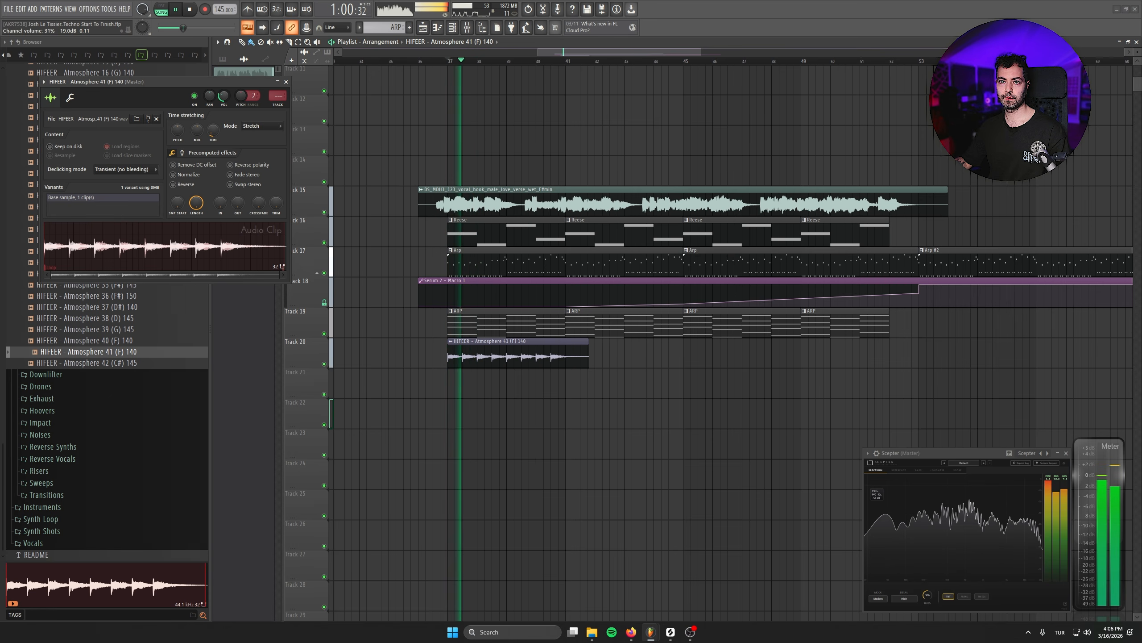
pyautogui.click(287, 82)
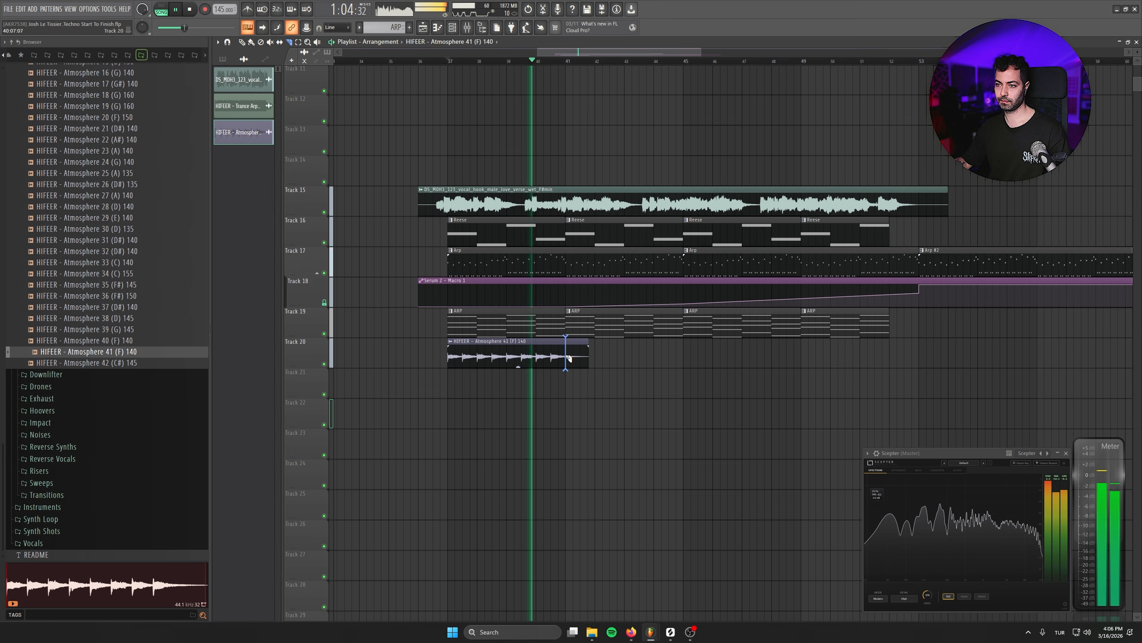
# - Trim the Atmosphere 41 clip and repeat it four times along Track 20, fading in the first copy
pyautogui.click(243, 43)
pyautogui.click(569, 341)
pyautogui.click(643, 353)
pyautogui.press('space')
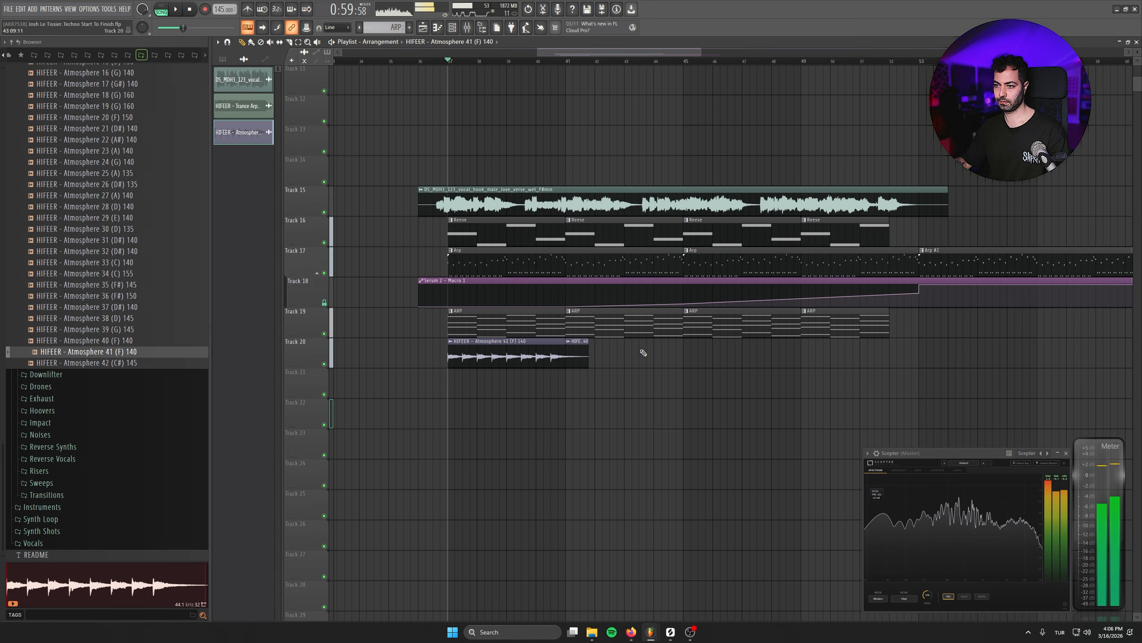
pyautogui.click(569, 356)
pyautogui.moveTo(740, 356); pyautogui.dragTo(726, 357)
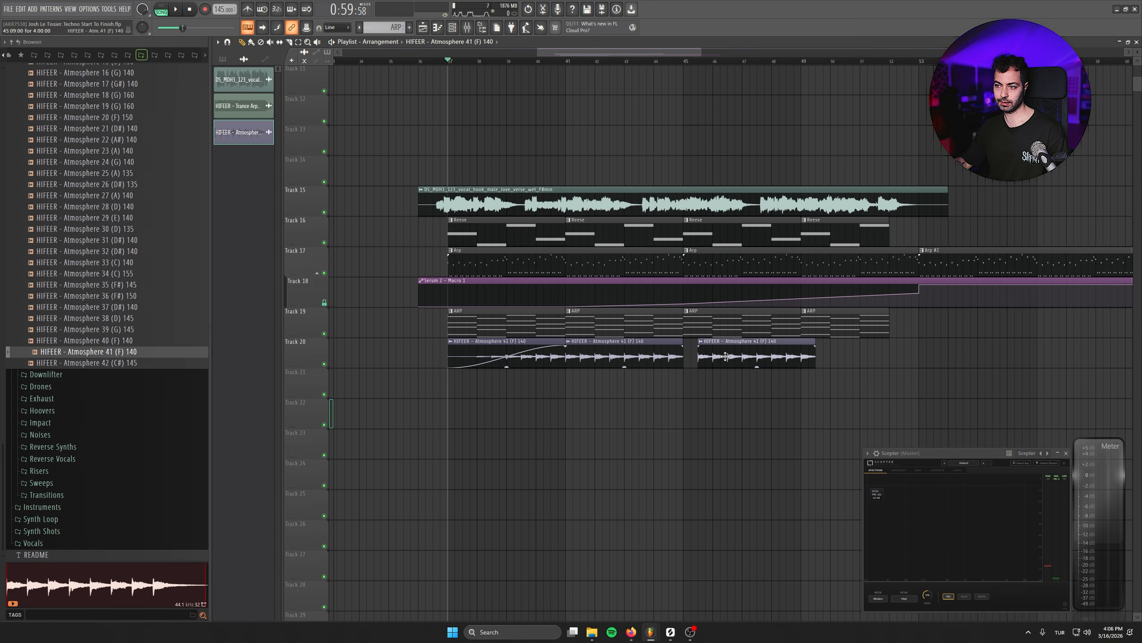
pyautogui.moveTo(864, 358); pyautogui.dragTo(828, 358)
pyautogui.press('space')
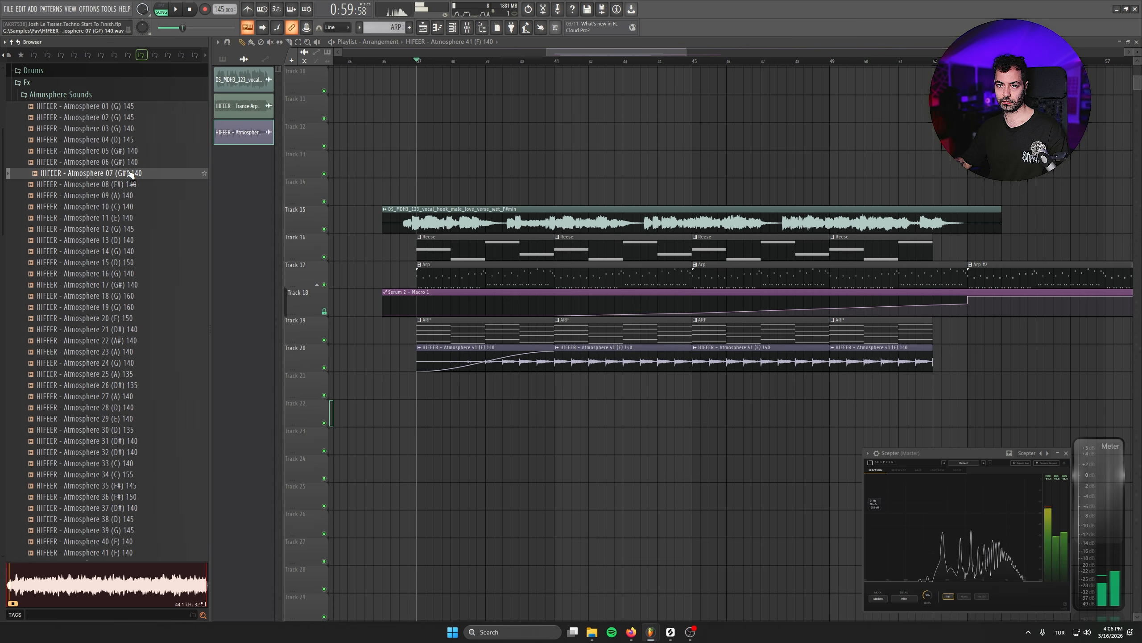
# - Add HIFEER - Atmosphere 07 (G#) 140 to Track 21 and open its sample settings
pyautogui.moveTo(85, 173); pyautogui.dragTo(481, 383)
pyautogui.doubleClick(469, 386)
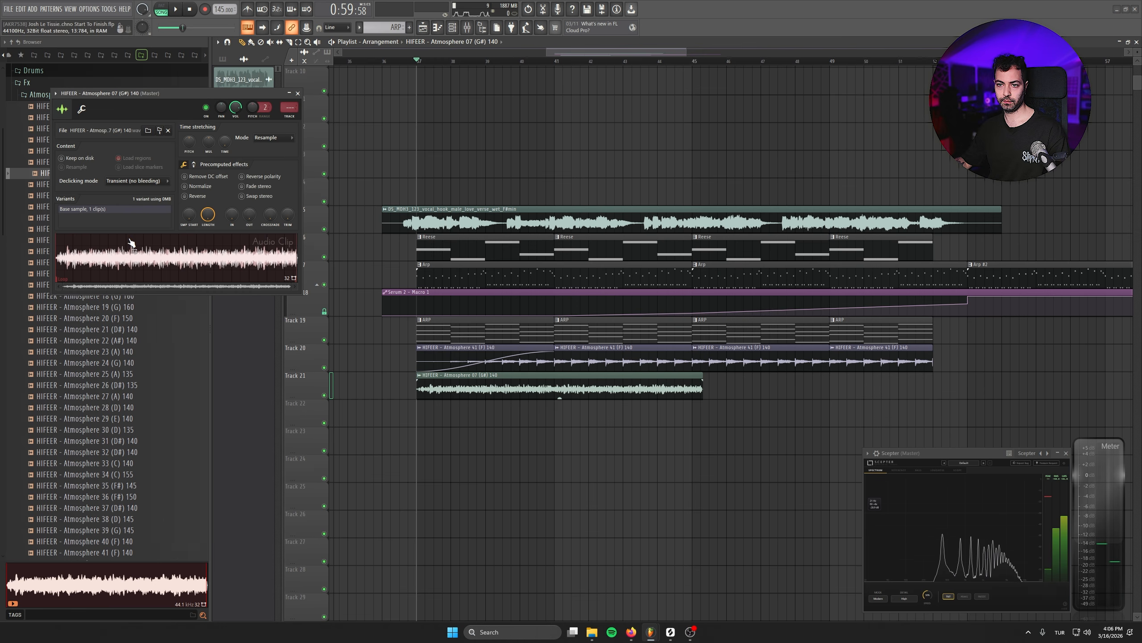
pyautogui.moveTo(147, 110); pyautogui.dragTo(323, 302)
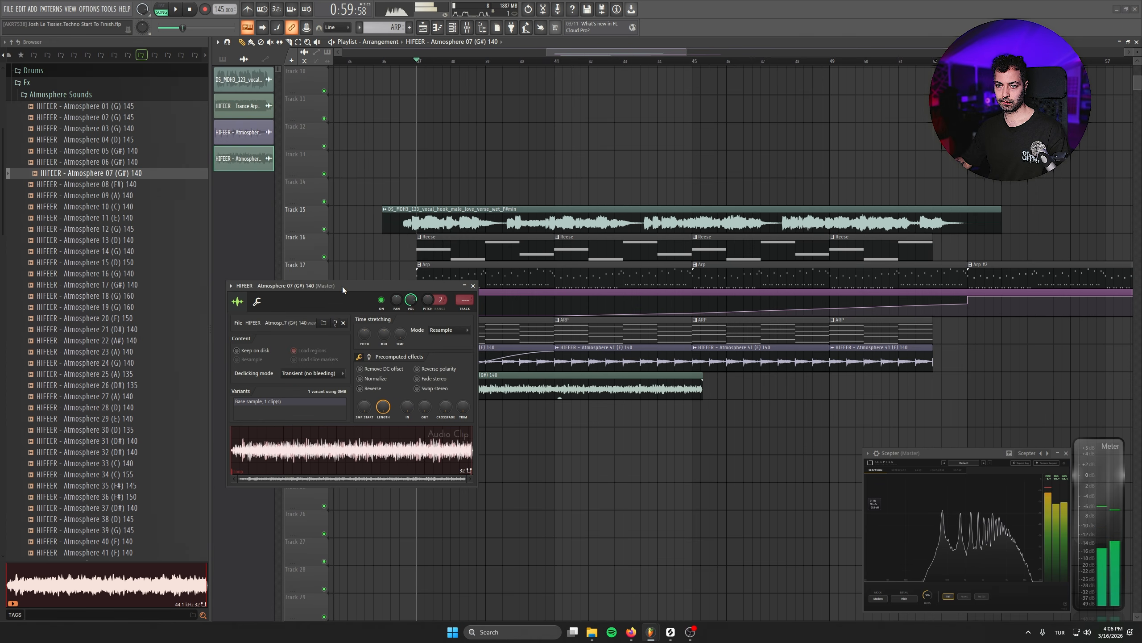
# - Set the Atmosphere 07 clip's tempo to 140 BPM and its stretching mode to Stretch, then play it back
pyautogui.rightClick(397, 331)
pyautogui.click(450, 358)
pyautogui.click(597, 409)
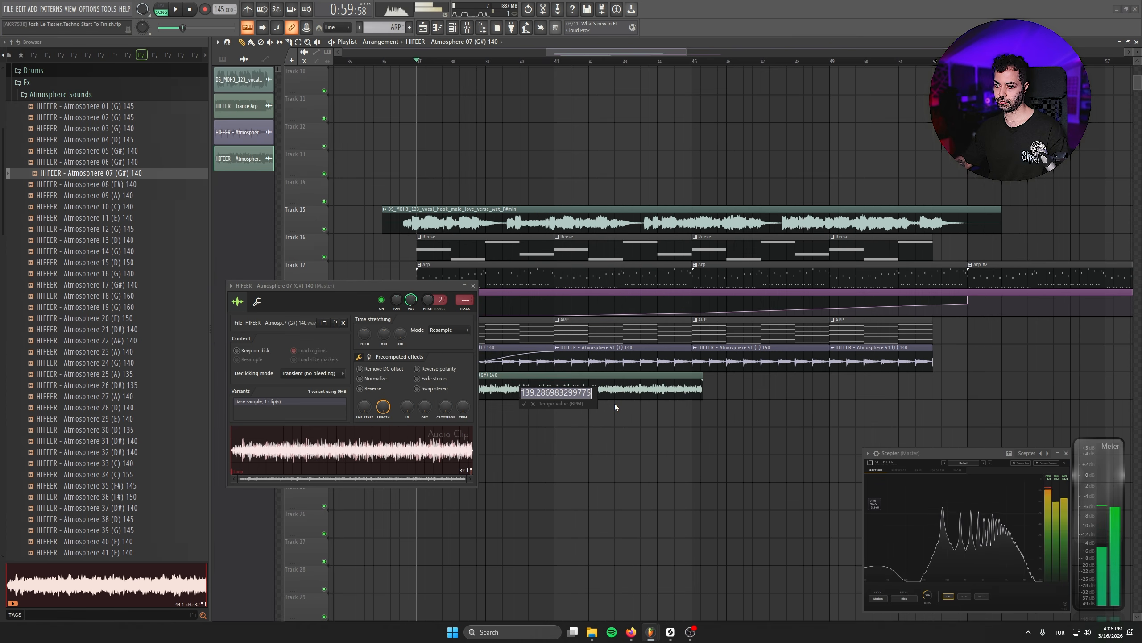
pyautogui.write('140')
pyautogui.press('Return')
pyautogui.click(438, 330)
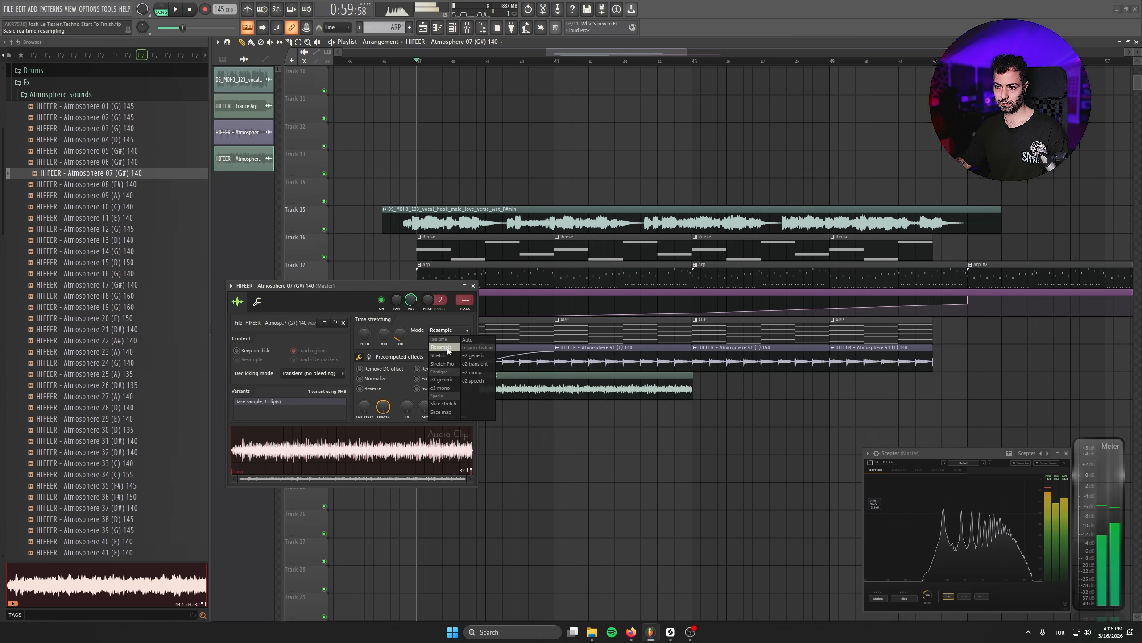
pyautogui.click(444, 353)
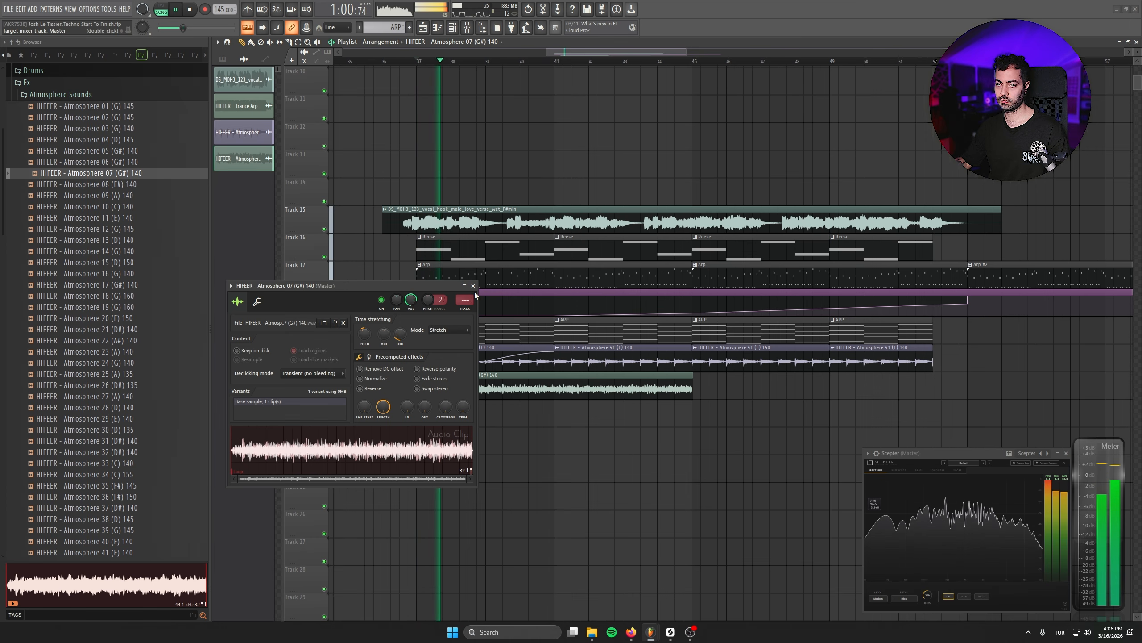
pyautogui.press('space')
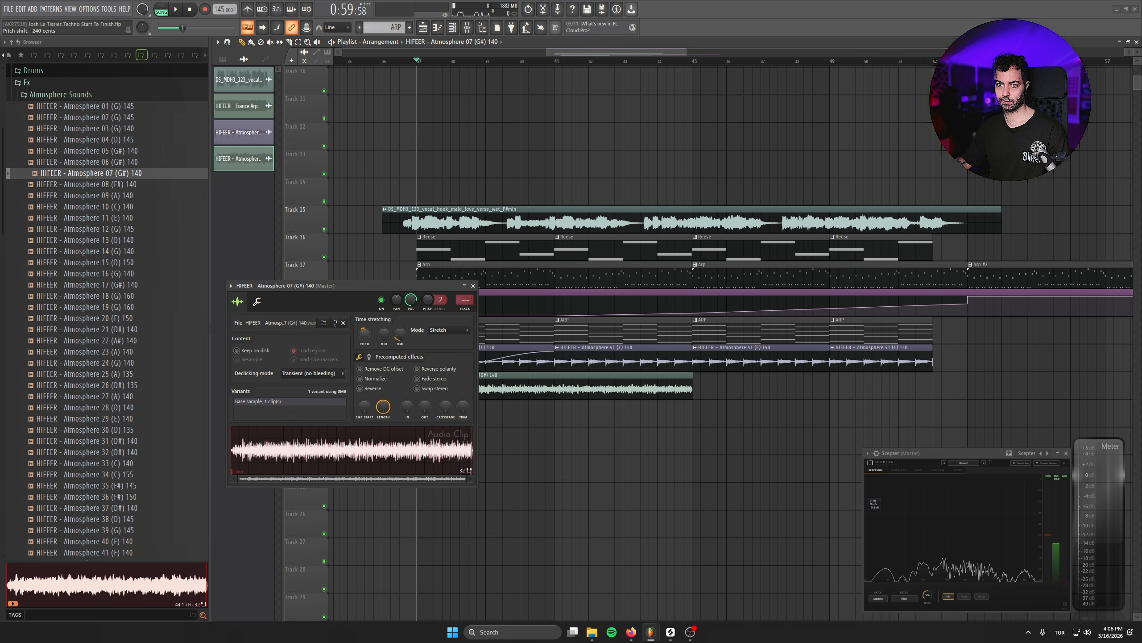
pyautogui.press('space')
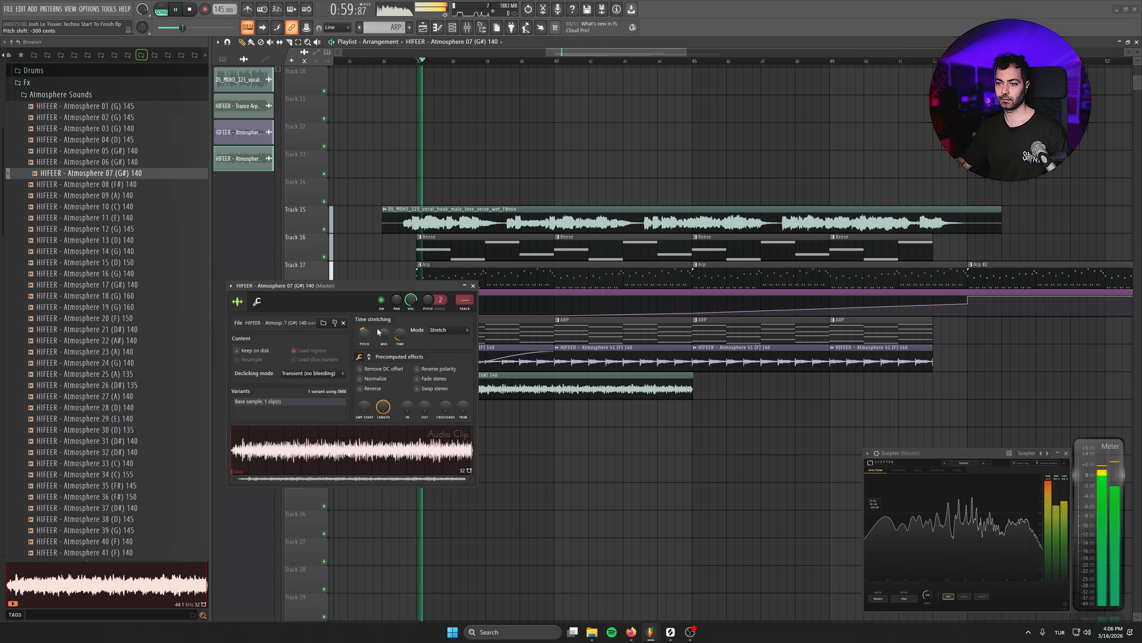
# - Close the sample settings and extend Track 21 with a second Atmosphere 07 clip
pyautogui.click(473, 286)
pyautogui.click(704, 382)
pyautogui.moveTo(746, 383); pyautogui.dragTo(737, 383)
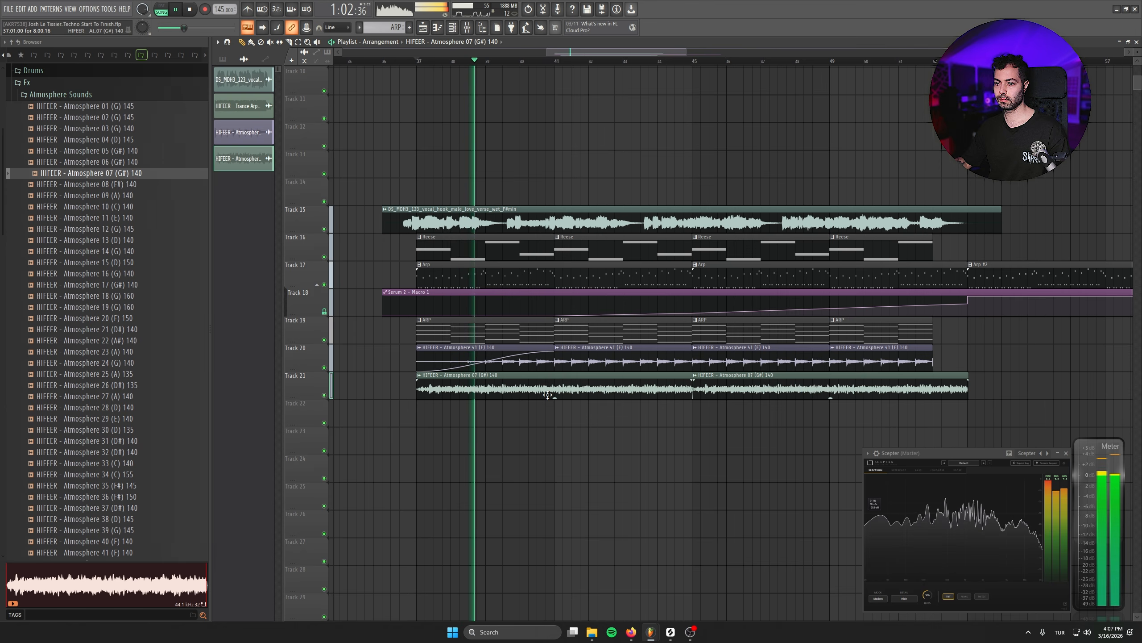
pyautogui.doubleClick(674, 384)
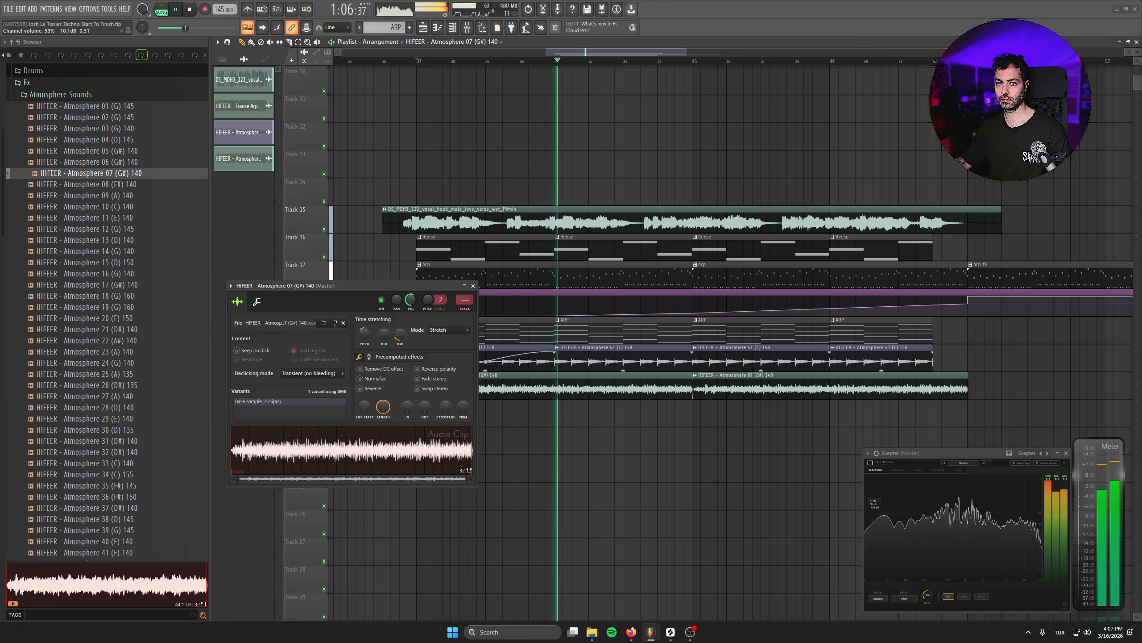
pyautogui.click(473, 286)
# - Review the Atmosphere 41 clip's sample settings during playback, then close them
pyautogui.doubleClick(587, 360)
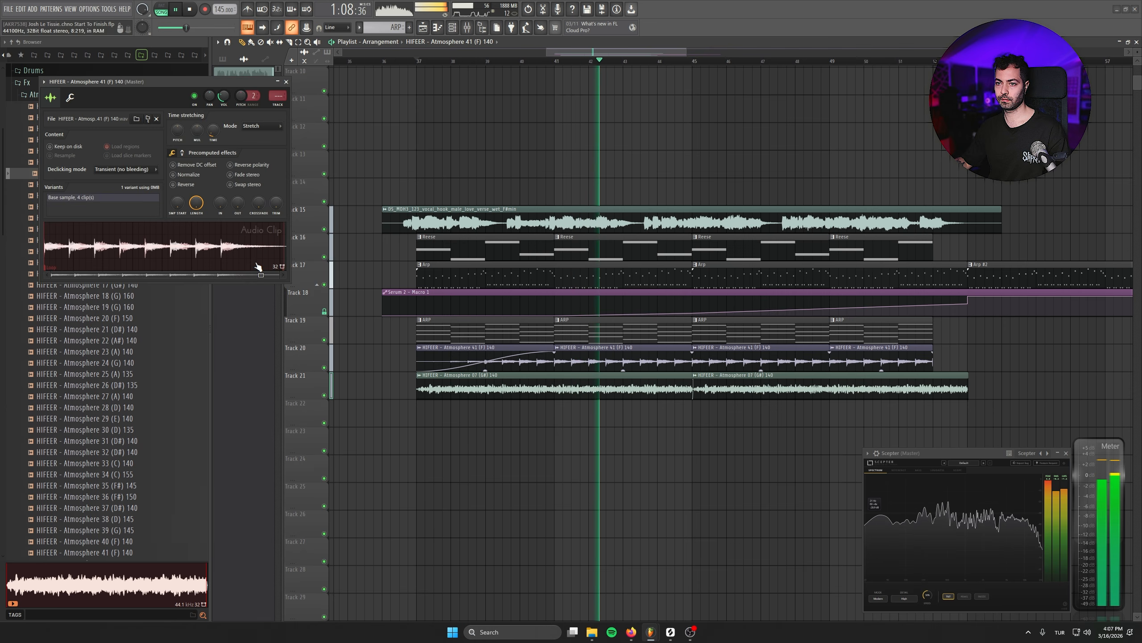
pyautogui.press('space')
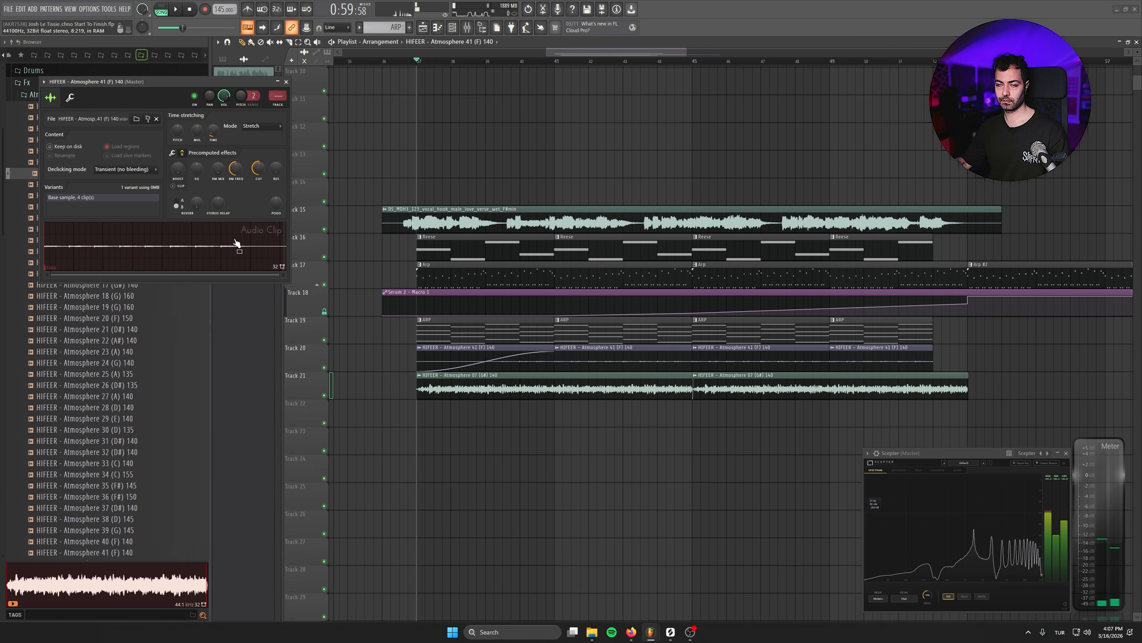
pyautogui.click(286, 82)
pyautogui.press('space')
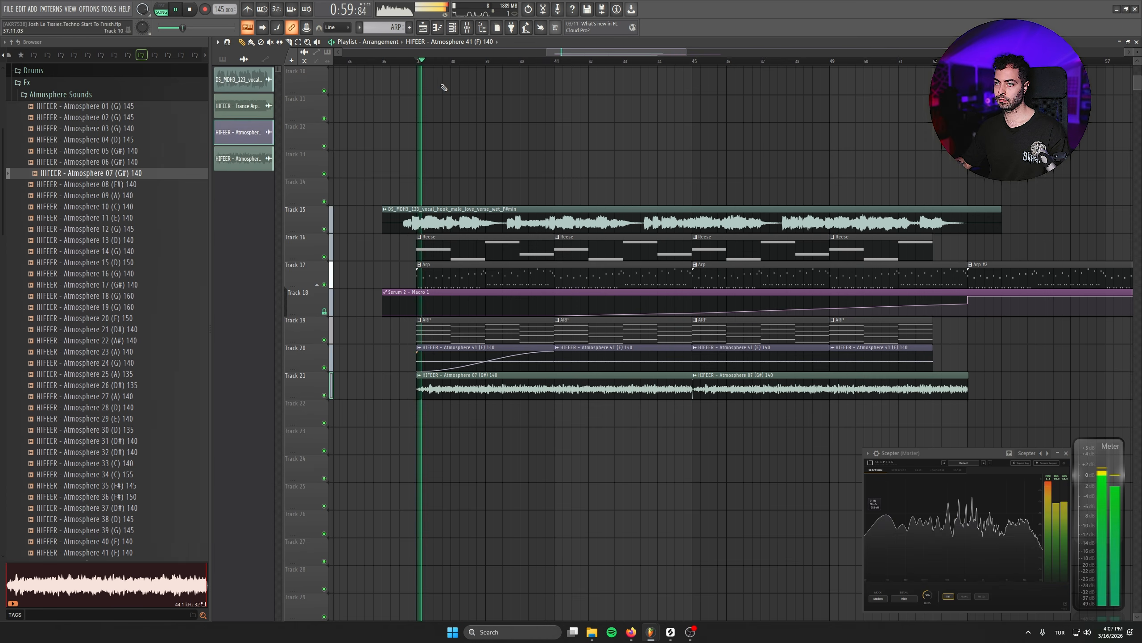
# - Mute the vocal track (Track 15), briefly opening and closing the mixer
pyautogui.click(324, 229)
pyautogui.press('F9')
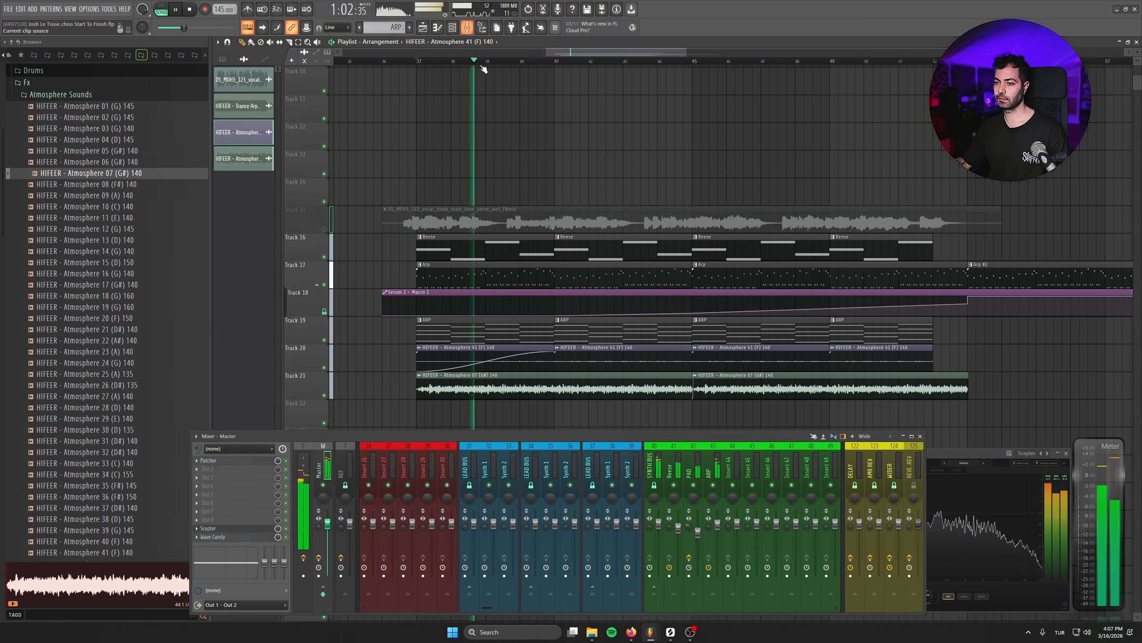
pyautogui.click(920, 436)
pyautogui.scroll(-1, 710, 439)
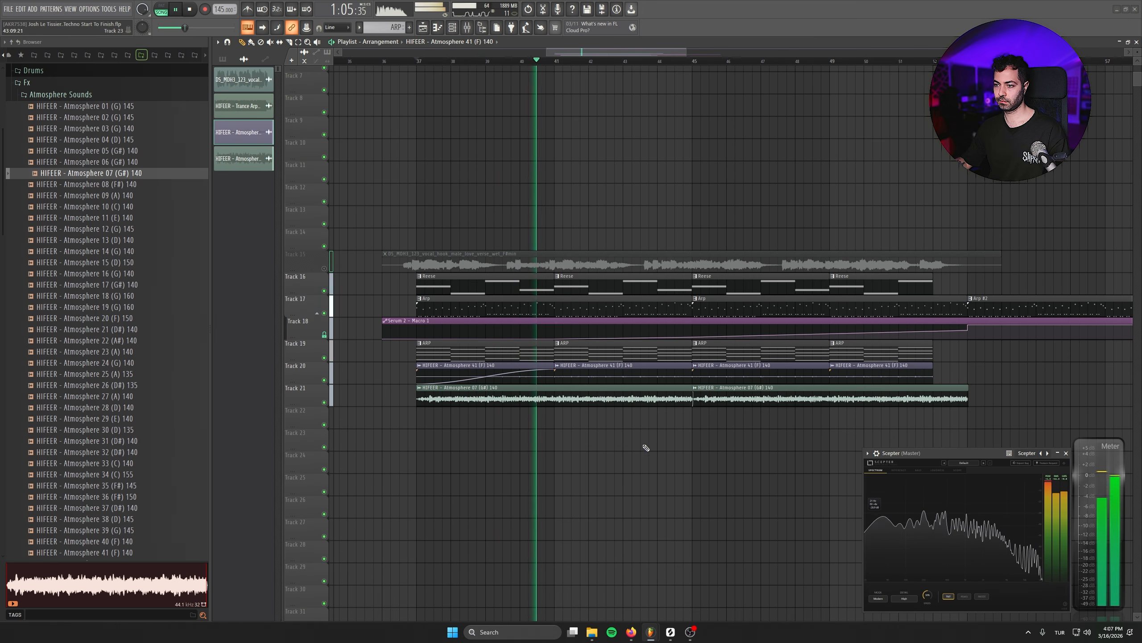
pyautogui.scroll(1, 645, 453)
# - Open the Drones folder and place HIFEER Drone - 03 (140-FMin) on Track 22
pyautogui.click(65, 156)
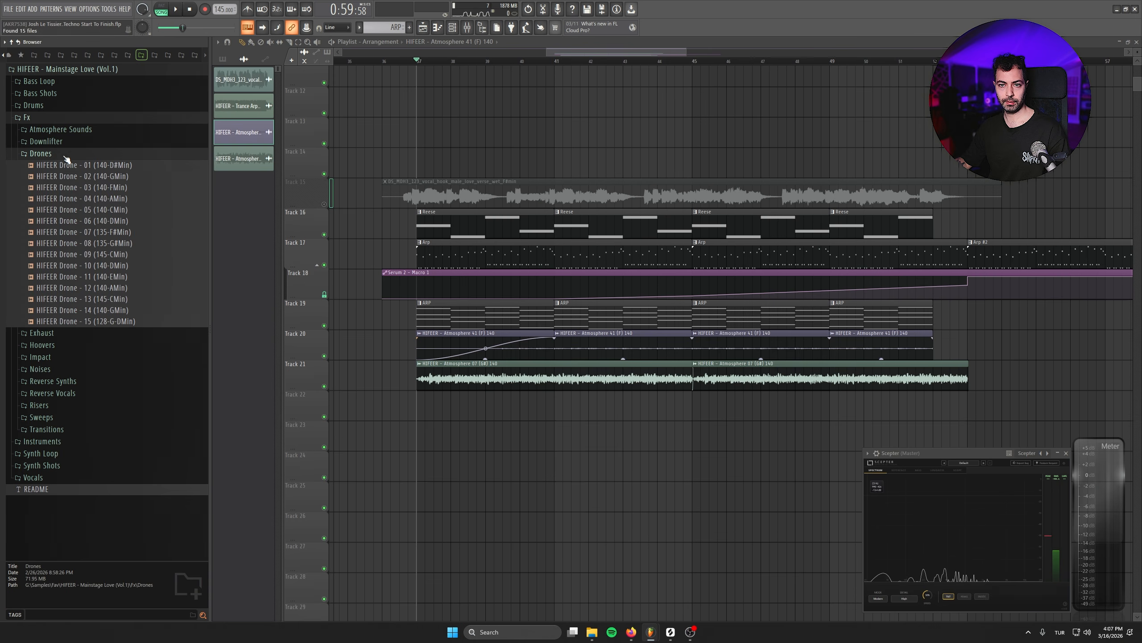
pyautogui.click(76, 187)
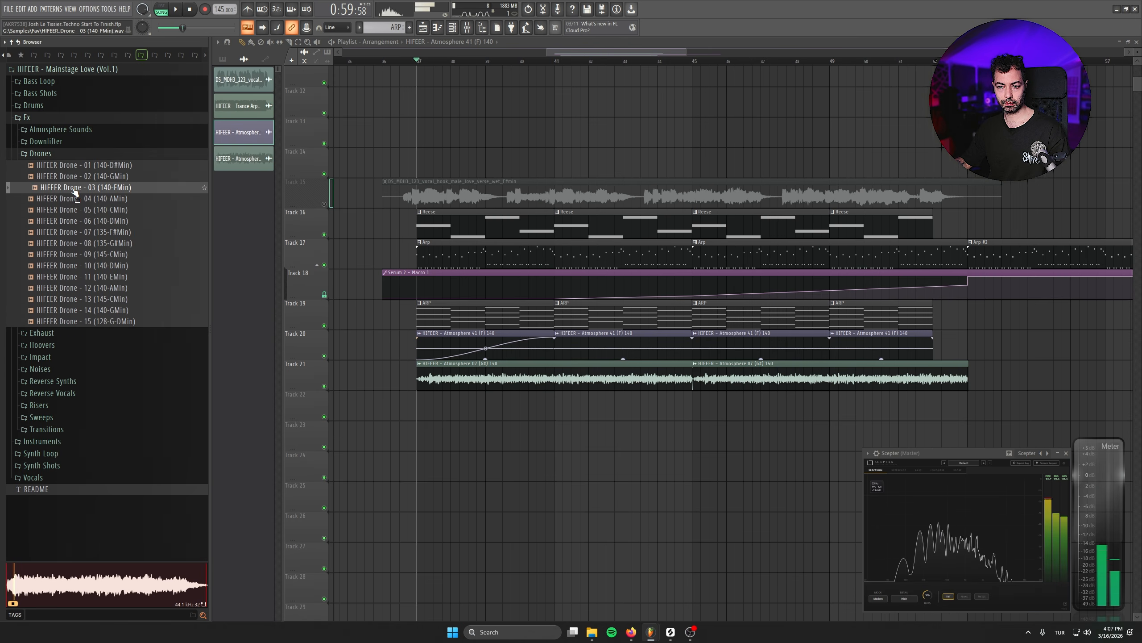
pyautogui.moveTo(73, 191); pyautogui.dragTo(446, 406)
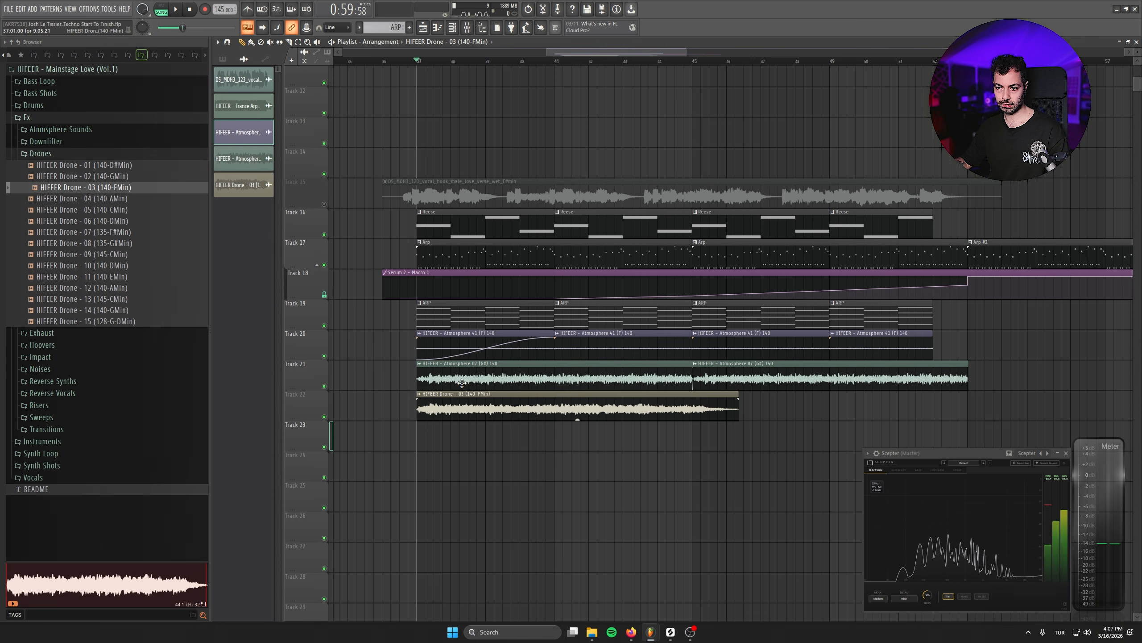
# - Auto-detect the drone clip's tempo in its sample settings and close them
pyautogui.click(243, 184)
pyautogui.rightClick(236, 155)
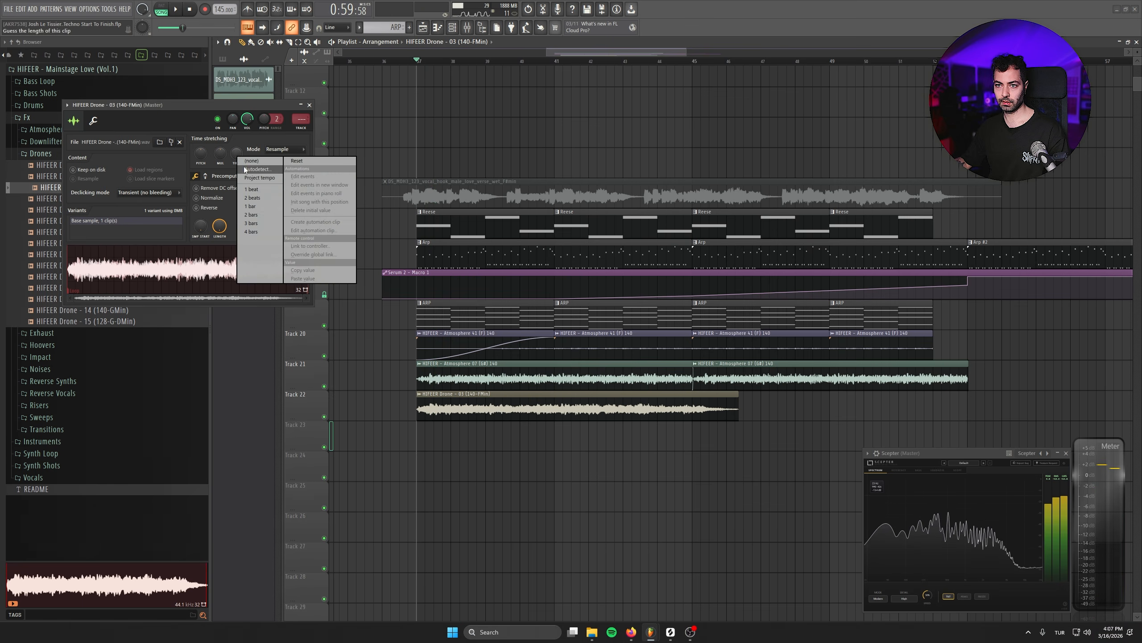
pyautogui.click(255, 169)
pyautogui.click(575, 411)
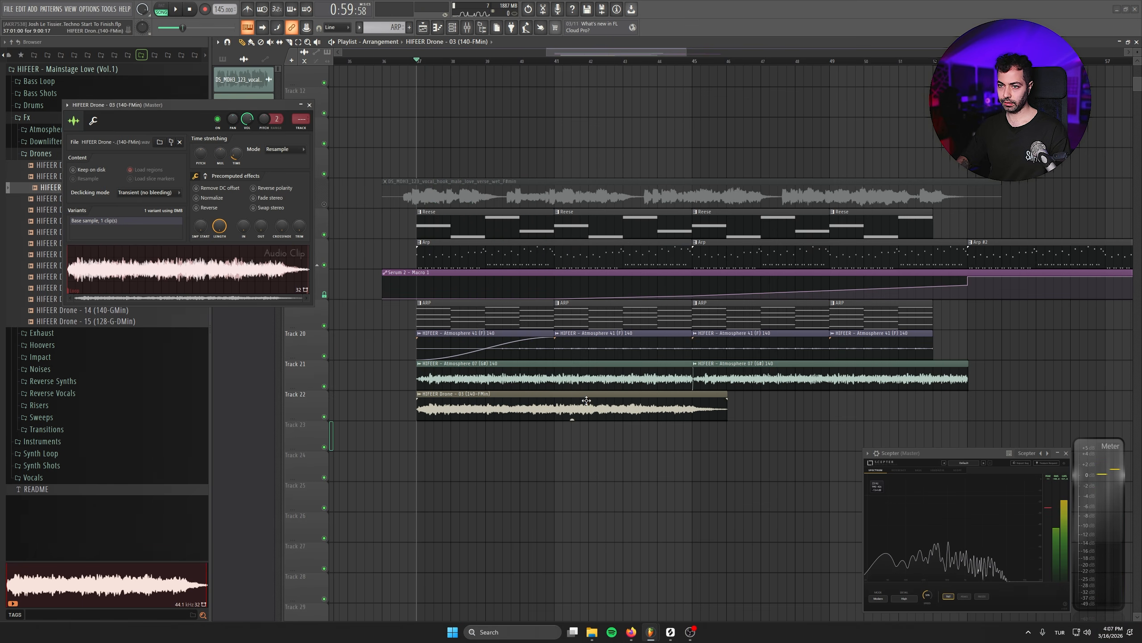
pyautogui.click(310, 106)
# - Trim the drone clip to the bar line and duplicate it so Track 22 matches the atmosphere length
pyautogui.press('space')
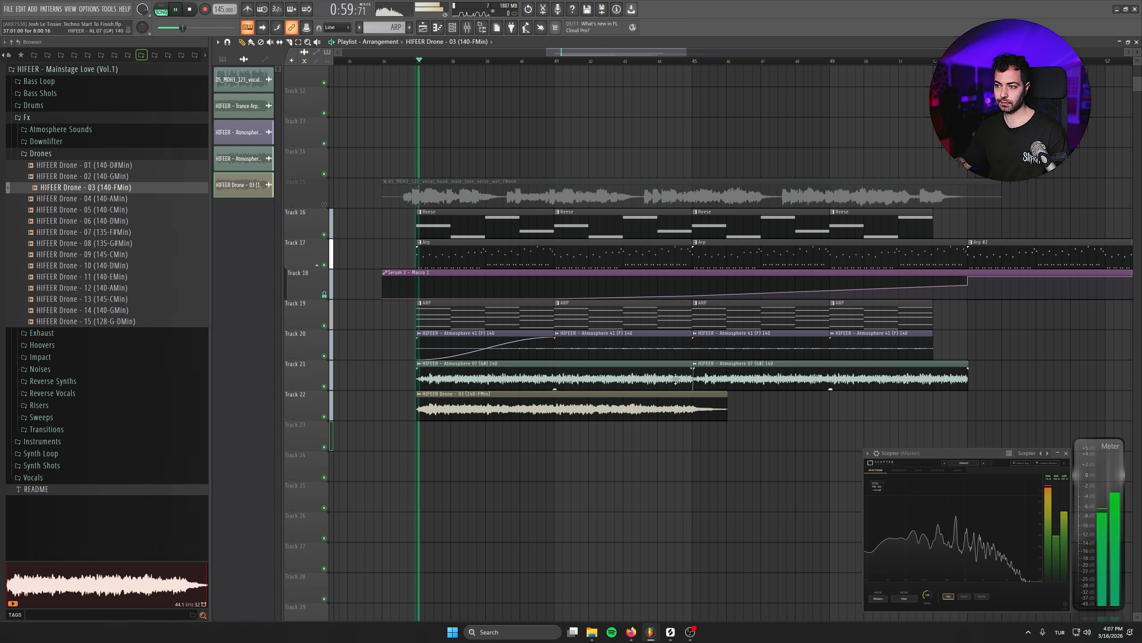
pyautogui.moveTo(703, 413); pyautogui.dragTo(693, 412)
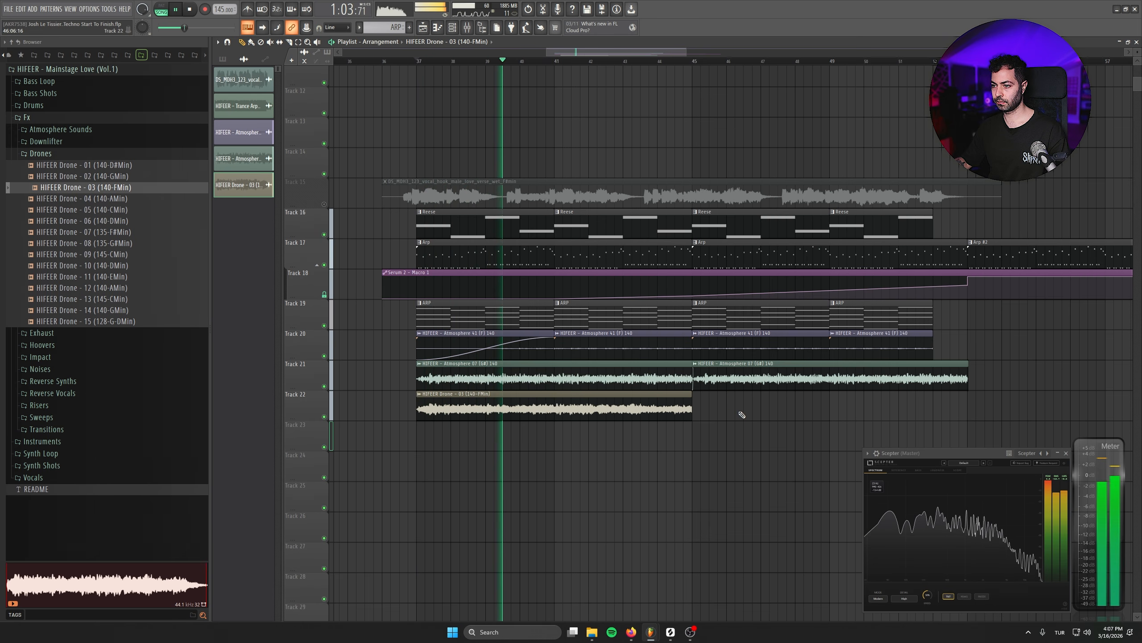
pyautogui.click(702, 411)
pyautogui.moveTo(729, 432); pyautogui.dragTo(554, 424)
pyautogui.click(1035, 378)
pyautogui.rightClick(1034, 378)
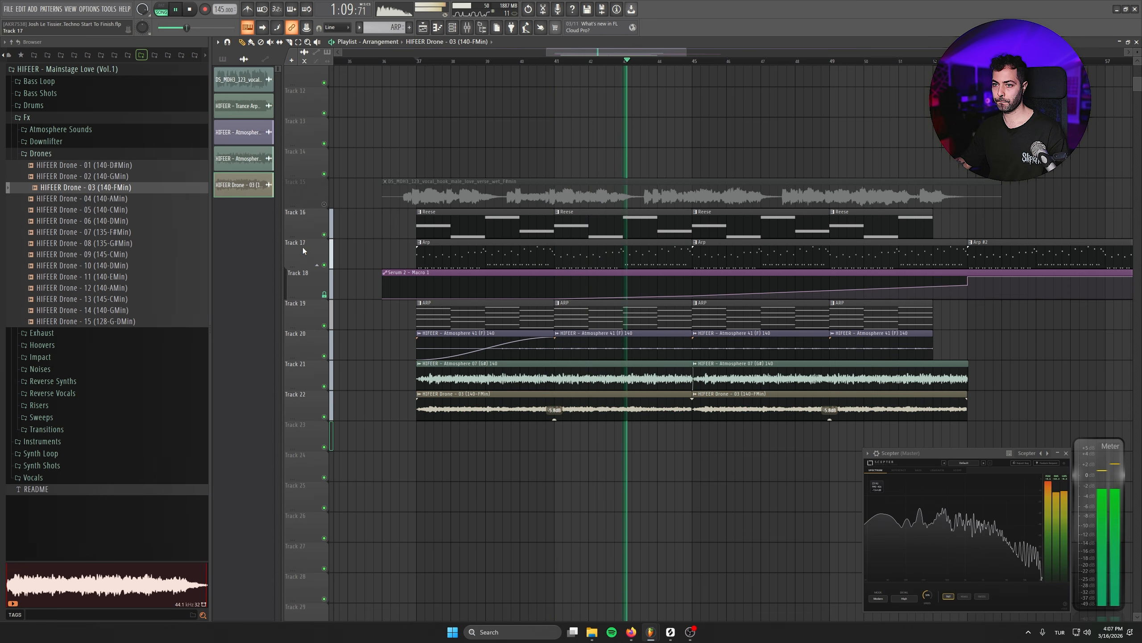
pyautogui.press('space')
# - Open the Drums Claps folder and preview HIFEER - Clap - 01
pyautogui.click(33, 105)
pyautogui.click(64, 142)
pyautogui.click(68, 153)
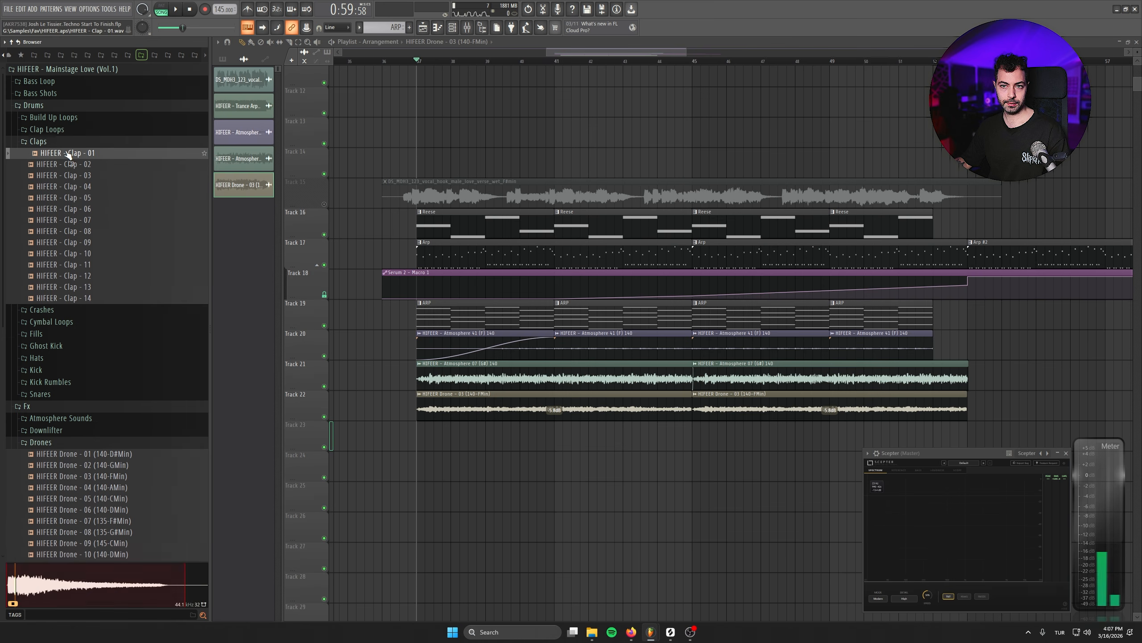
# - Place HIFEER - Clap - 02 on Track 23 and add three more clap clips one beat group apart, auditioning them
pyautogui.click(71, 164)
pyautogui.moveTo(73, 170); pyautogui.dragTo(634, 439)
pyautogui.scroll(5, 715, 439)
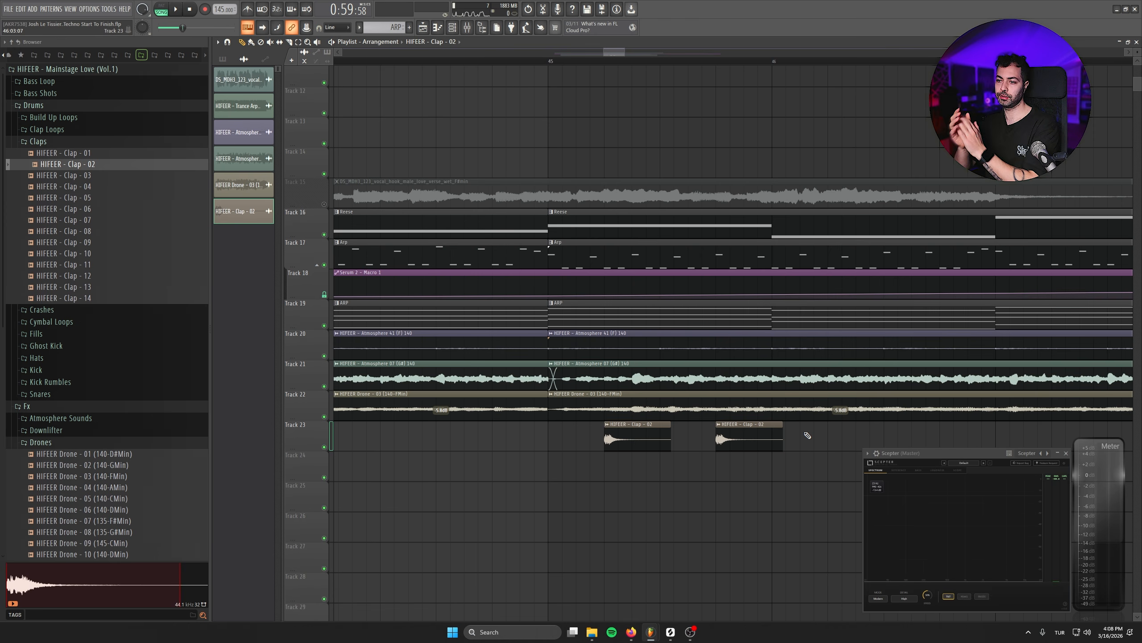
pyautogui.moveTo(553, 62); pyautogui.dragTo(593, 65)
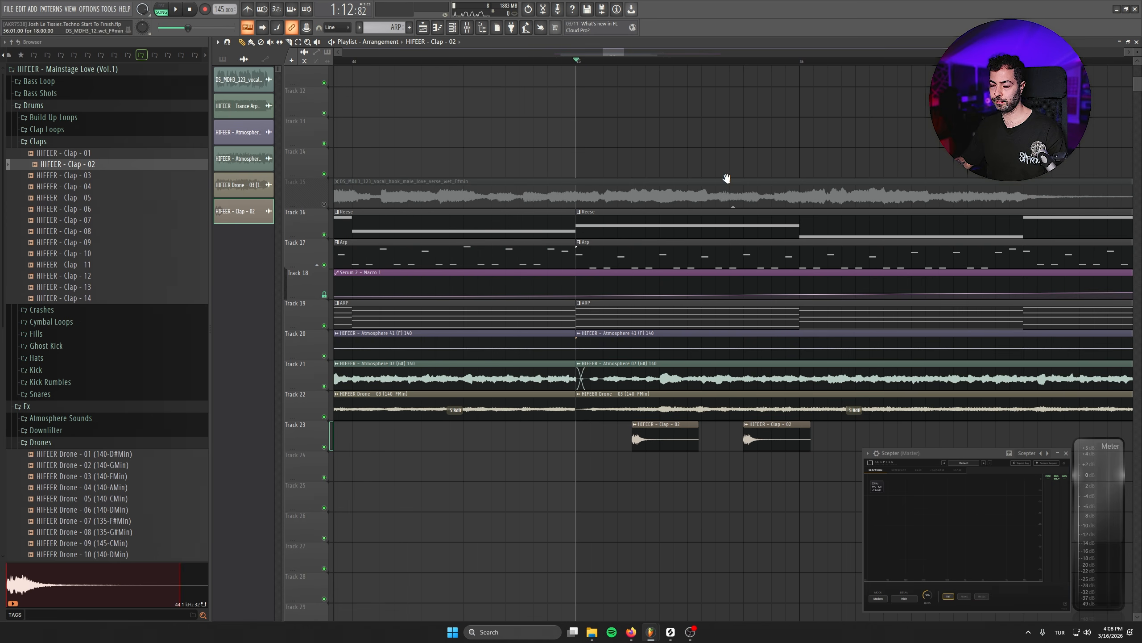
pyautogui.press('space')
pyautogui.scroll(-2, 727, 178)
pyautogui.click(709, 378)
pyautogui.click(803, 378)
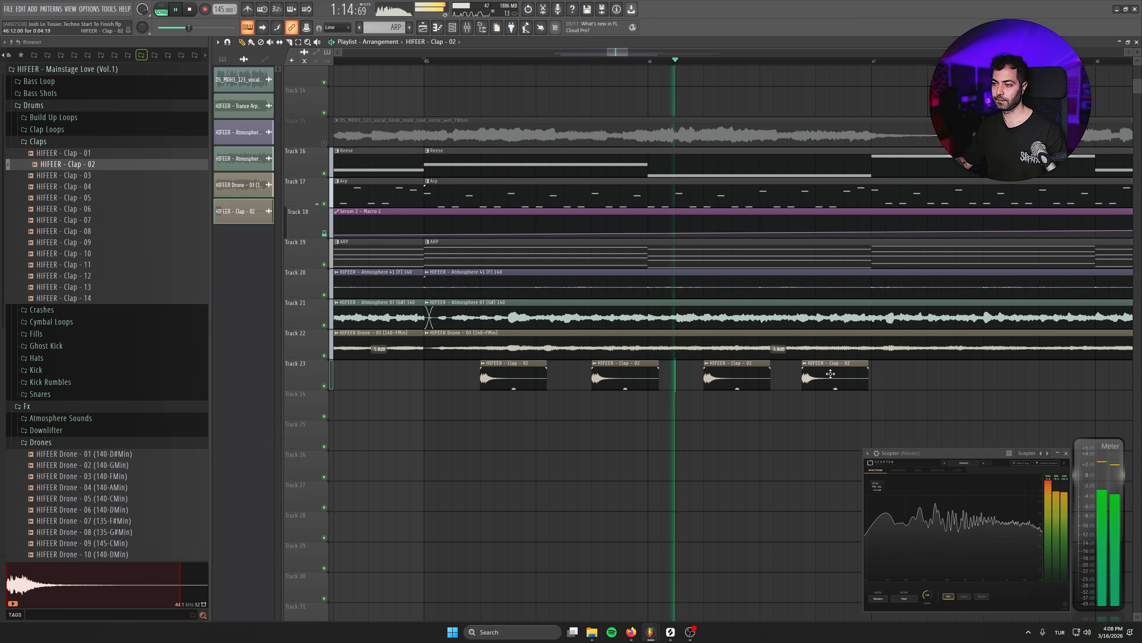
pyautogui.moveTo(830, 374); pyautogui.dragTo(840, 375)
pyautogui.press('space')
# - Open the clap clip's settings and route its channel to the Claps mixer insert, auditioning with Fruity Delay 3
pyautogui.doubleClick(840, 375)
pyautogui.doubleClick(312, 131)
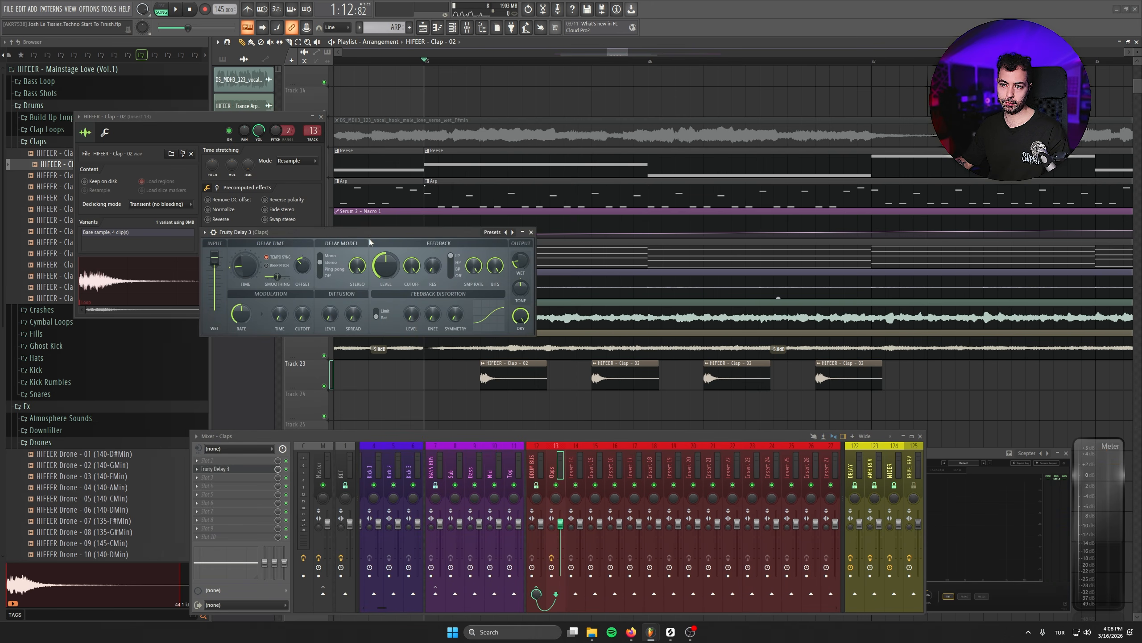
pyautogui.moveTo(369, 242); pyautogui.dragTo(427, 265)
pyautogui.press('space')
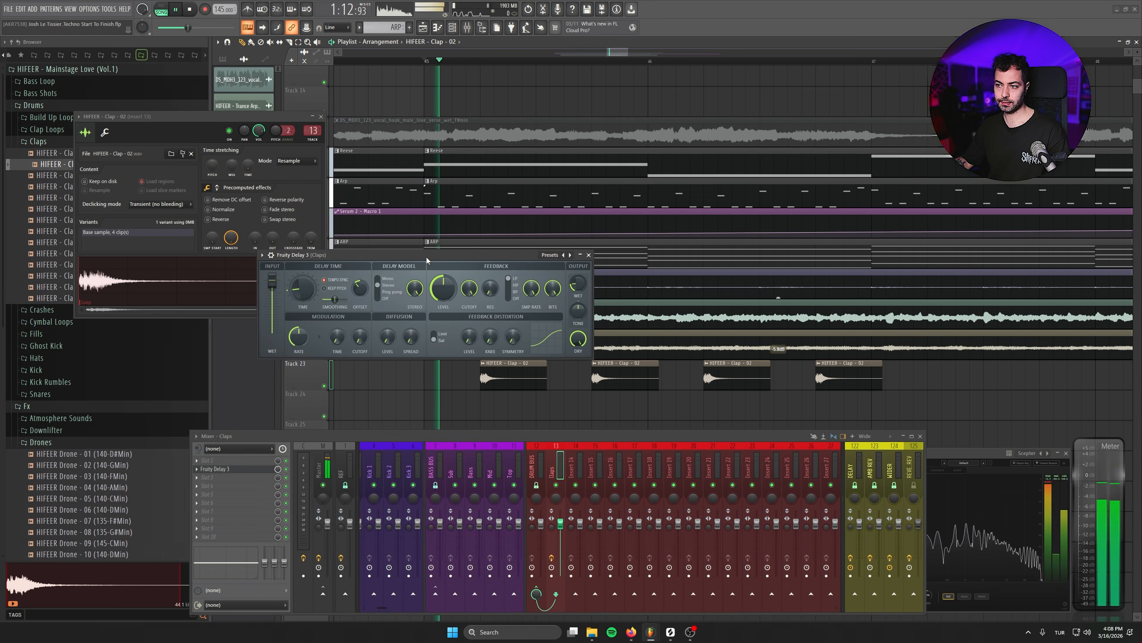
pyautogui.click(589, 255)
# - Duplicate the clap clips along Track 23 to fill the rest of the section
pyautogui.scroll(-2, 571, 390)
pyautogui.moveTo(449, 375); pyautogui.dragTo(790, 384)
pyautogui.moveTo(523, 383); pyautogui.dragTo(851, 383)
pyautogui.moveTo(908, 423); pyautogui.dragTo(504, 388)
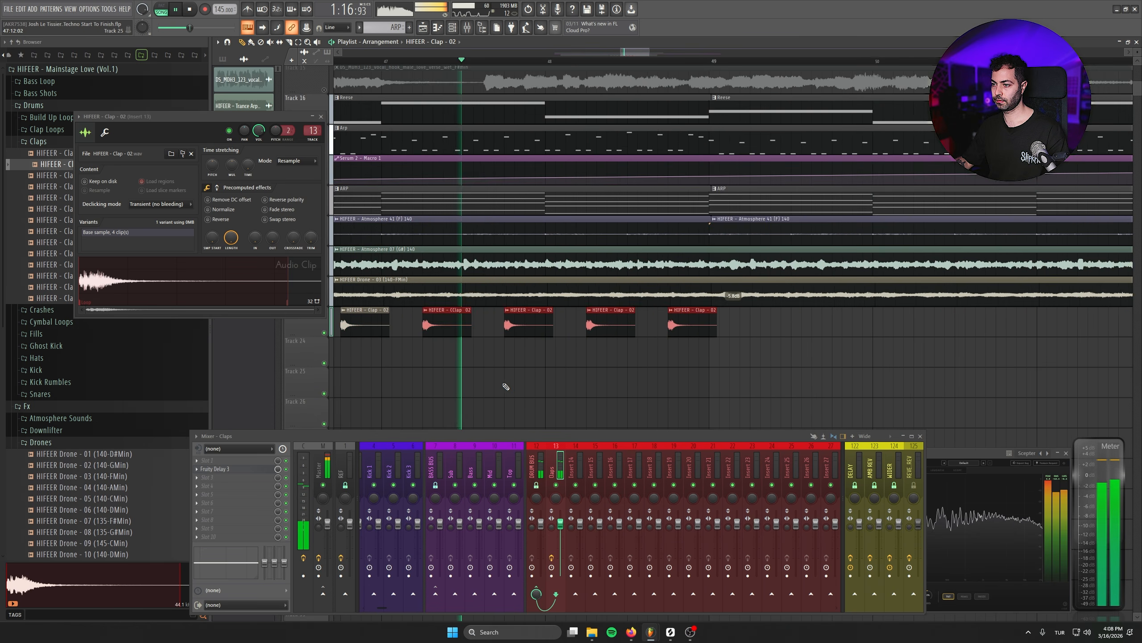
pyautogui.scroll(-2, 505, 380)
pyautogui.scroll(1, 506, 370)
pyautogui.moveTo(708, 322); pyautogui.dragTo(344, 343)
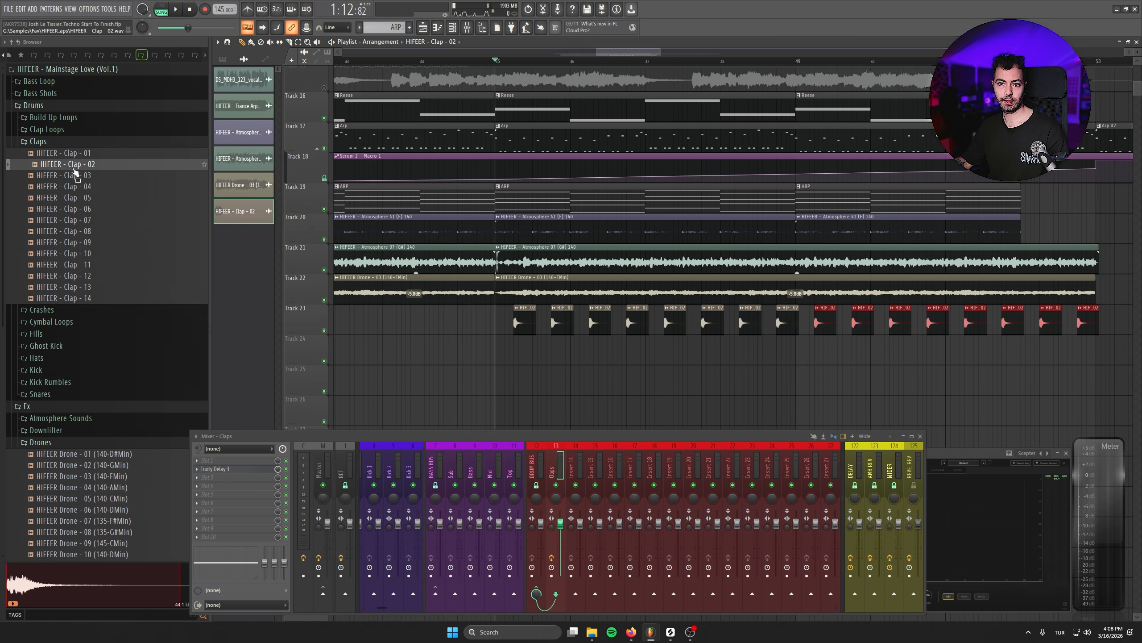
# - Open the Fx Reverse Synths folder and preview HIFEER - Reverse Synth 03 (G)
pyautogui.click(36, 105)
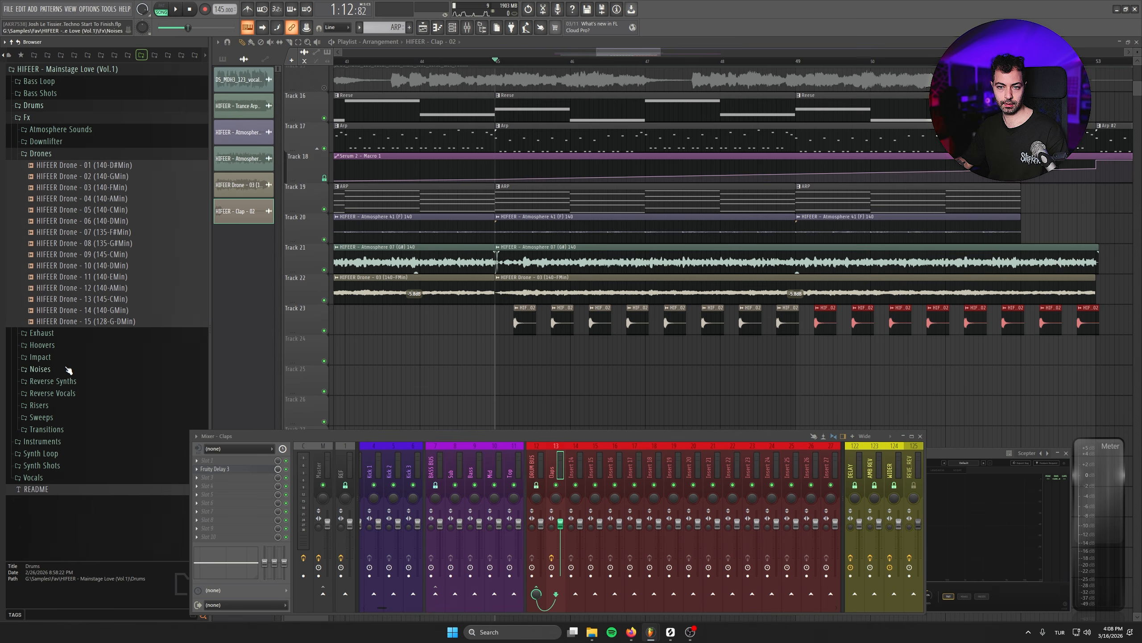
pyautogui.click(73, 384)
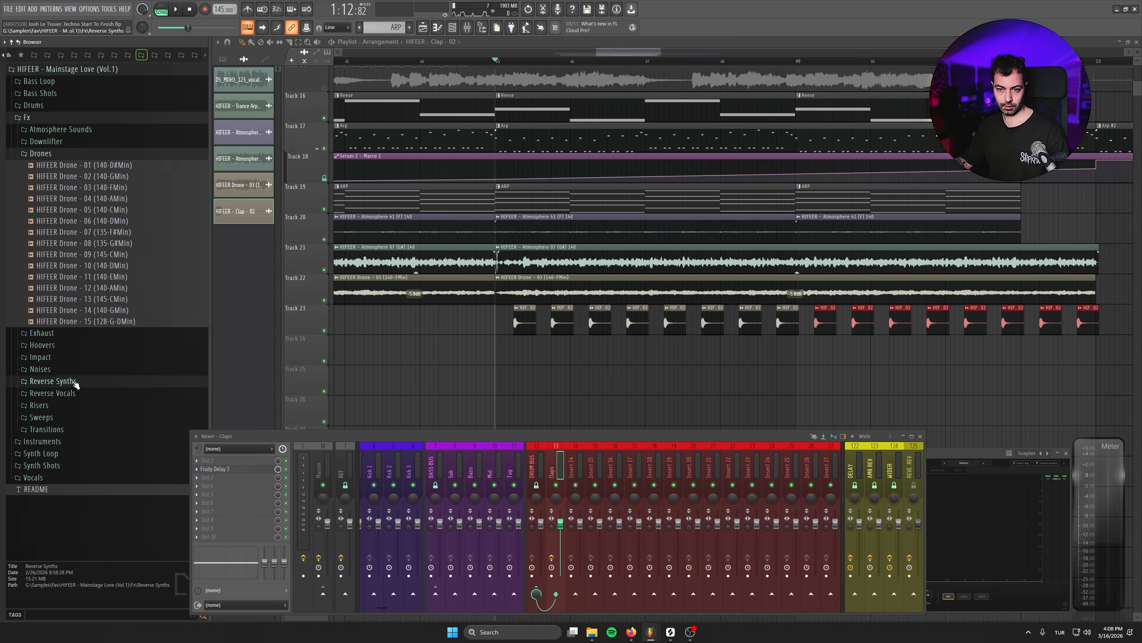
pyautogui.click(125, 425)
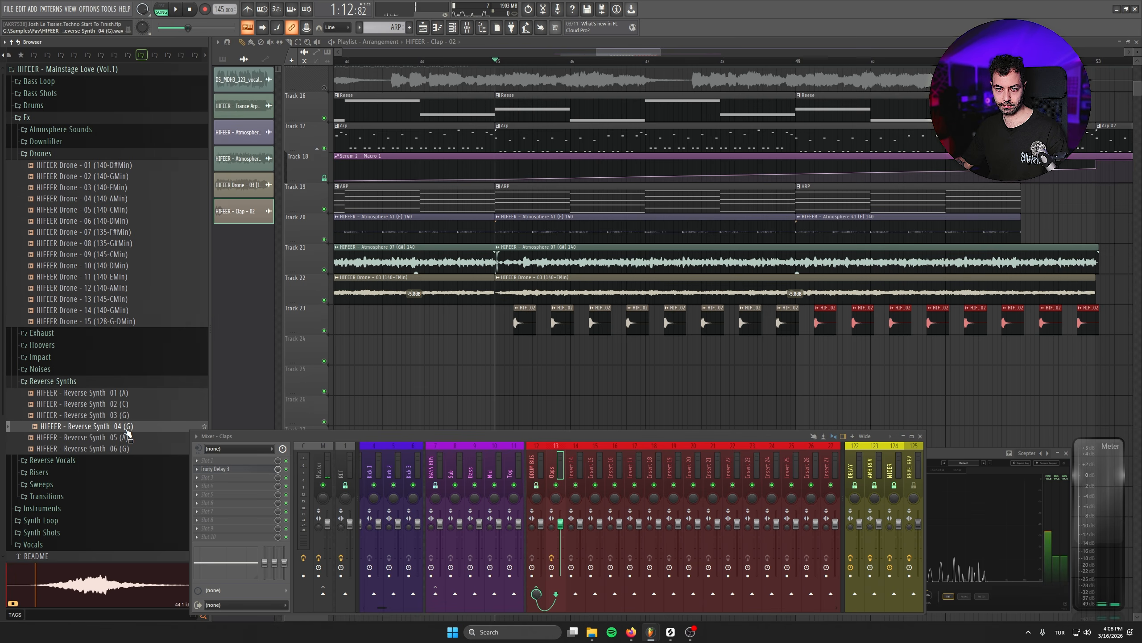
pyautogui.click(85, 415)
pyautogui.click(923, 437)
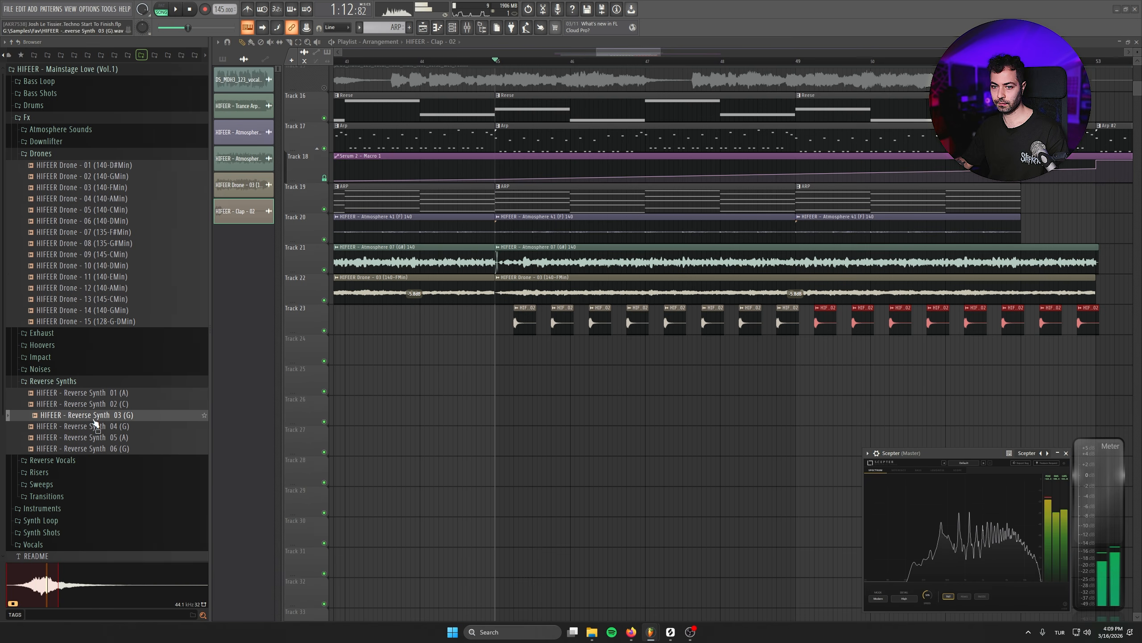
# - Place HIFEER - Reverse Synth 03 (G) on Track 25 and position it before the section start
pyautogui.moveTo(93, 416); pyautogui.dragTo(468, 387)
pyautogui.moveTo(557, 383); pyautogui.dragTo(459, 381)
pyautogui.moveTo(459, 380); pyautogui.dragTo(544, 382)
pyautogui.moveTo(545, 381); pyautogui.dragTo(903, 383)
pyautogui.moveTo(903, 383); pyautogui.dragTo(753, 384)
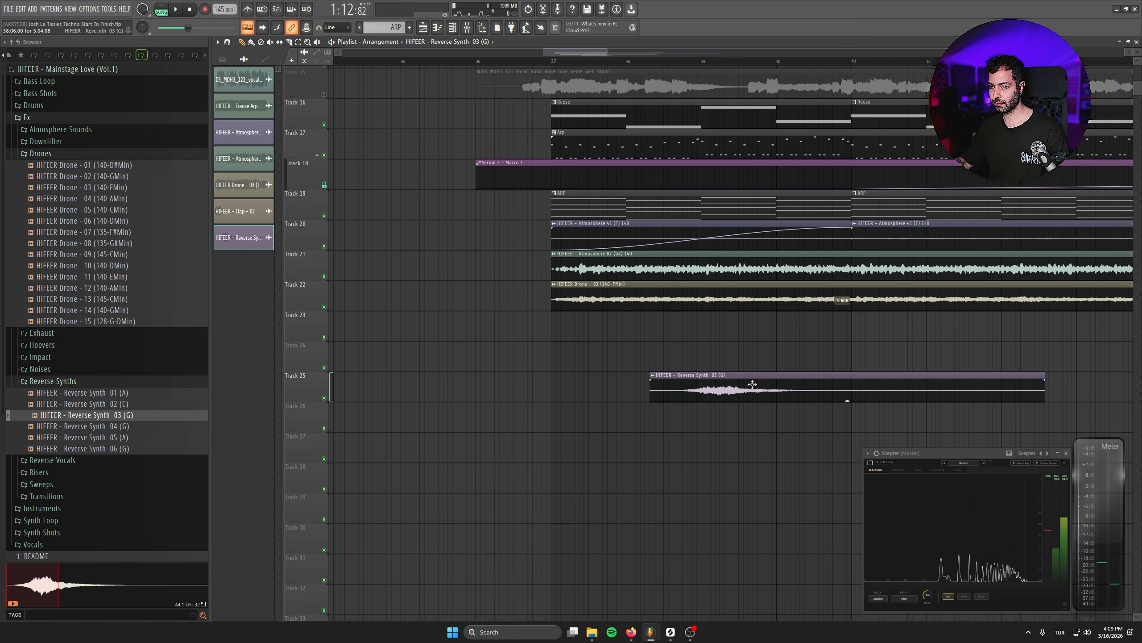
# - Set the reverse synth clip's time-stretching mode to Auto and audition it
pyautogui.doubleClick(731, 385)
pyautogui.rightClick(262, 174)
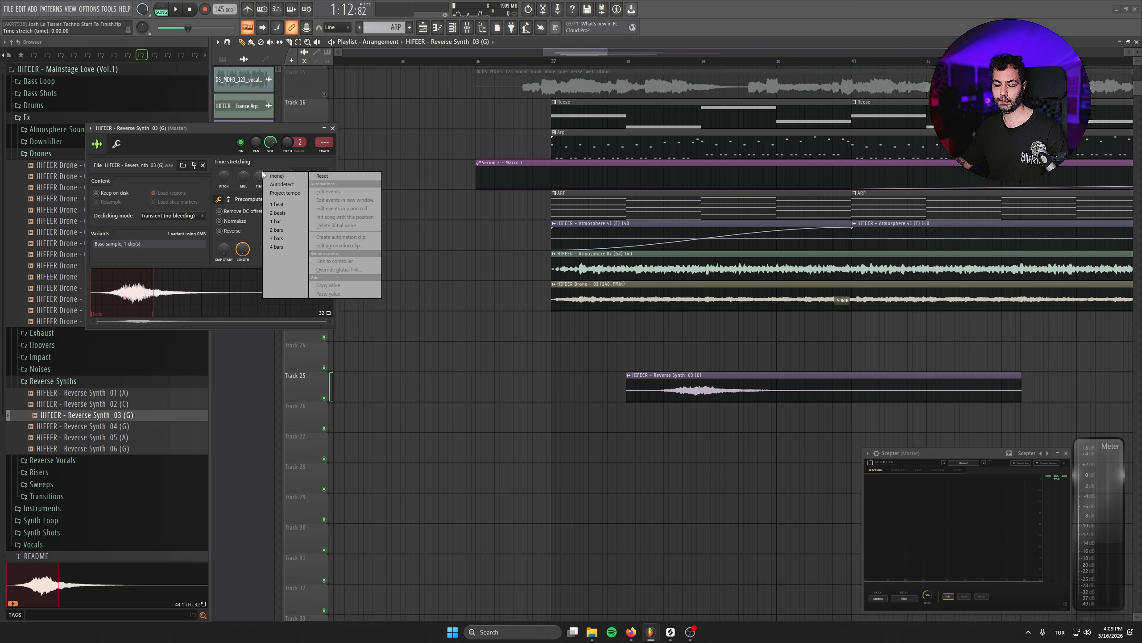
pyautogui.click(216, 163)
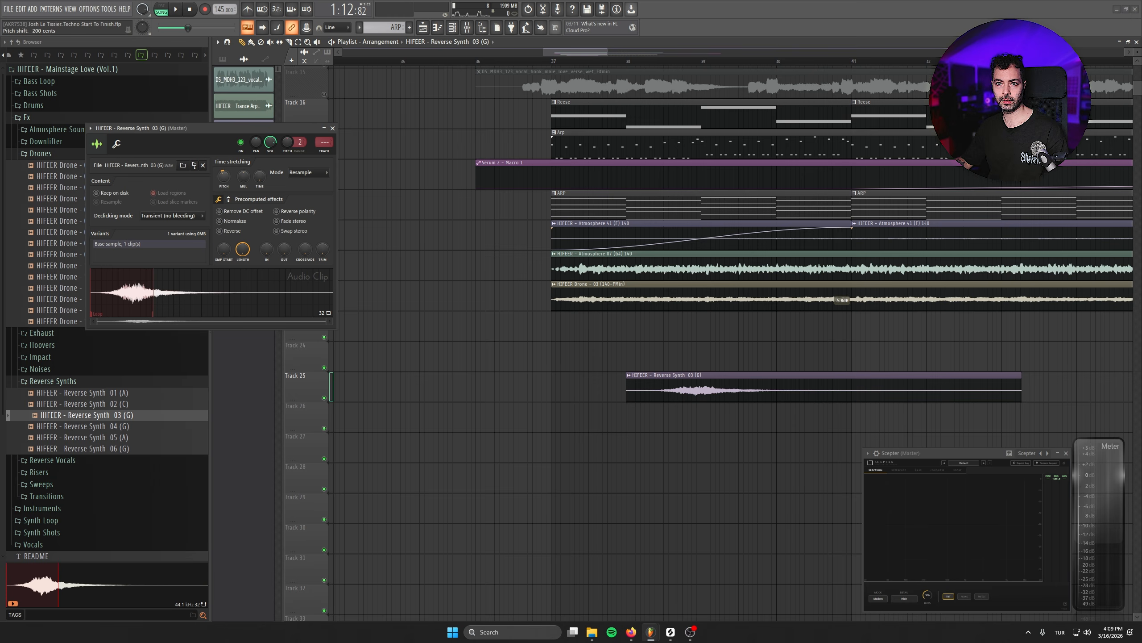
pyautogui.click(615, 61)
pyautogui.press('space')
pyautogui.moveTo(658, 229); pyautogui.dragTo(468, 203)
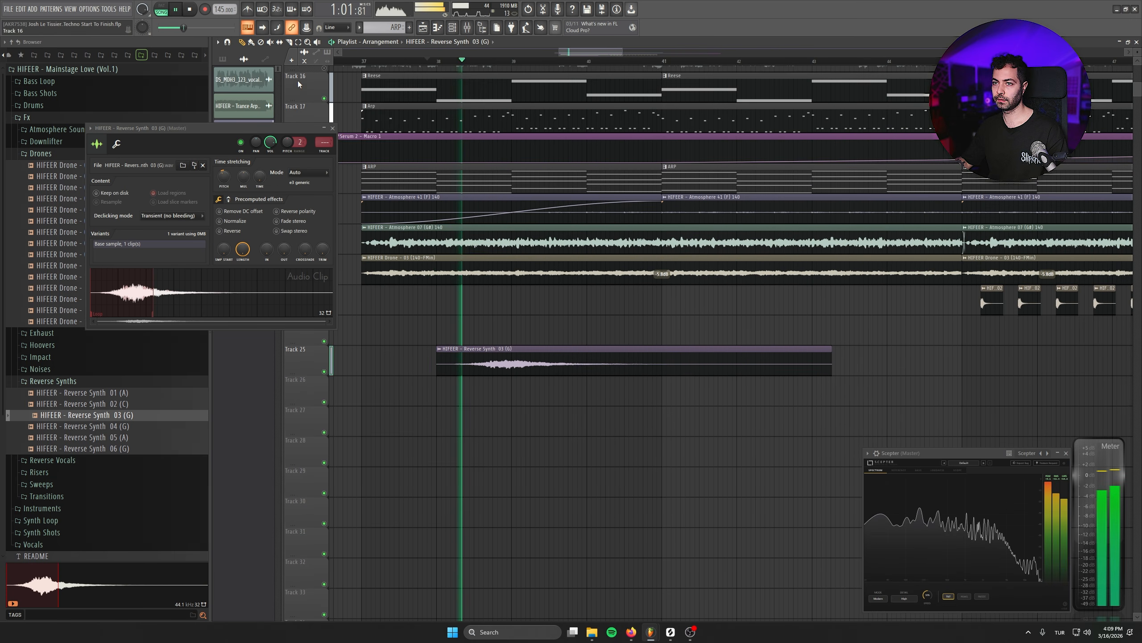
pyautogui.click(289, 43)
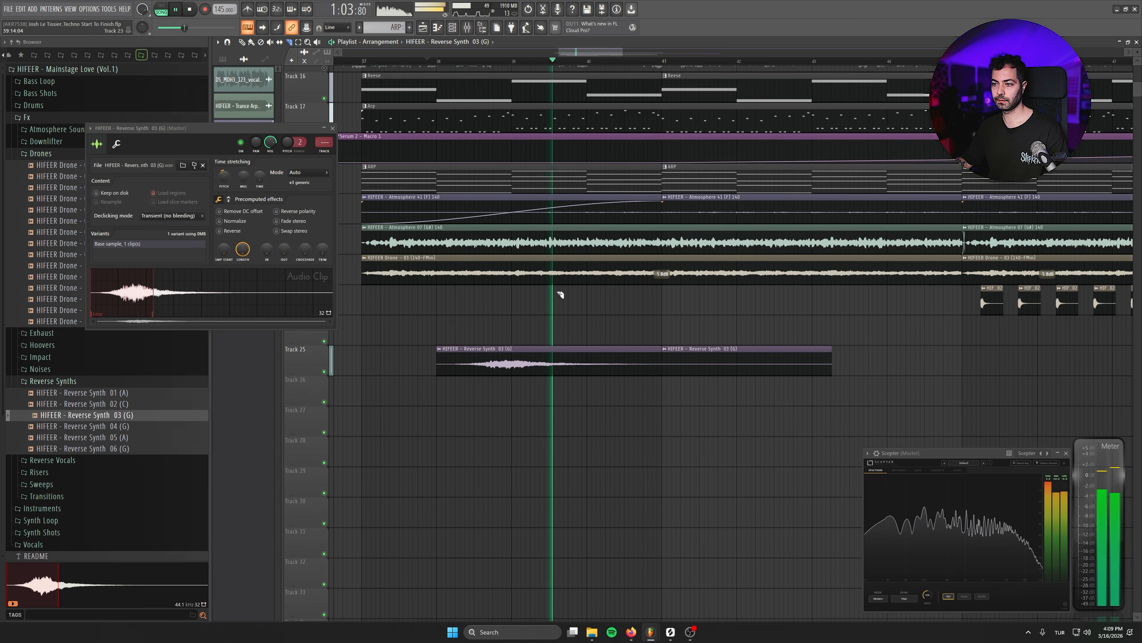
pyautogui.press('space')
# - Repeat the reverse synth clip along Track 25 so four copies lead into each phrase
pyautogui.click(659, 359)
pyautogui.keyDown('shift'); pyautogui.moveTo(521, 359); pyautogui.dragTo(840, 353); pyautogui.keyUp('shift')
pyautogui.keyDown('ctrl'); pyautogui.scroll(-2, 586, 365); pyautogui.keyUp('ctrl')
pyautogui.hotkey('shift', 'c')
pyautogui.keyDown('shift'); pyautogui.moveTo(529, 366); pyautogui.dragTo(903, 365); pyautogui.keyUp('shift')
pyautogui.keyDown('ctrl'); pyautogui.scroll(-3, 637, 373); pyautogui.keyUp('ctrl')
pyautogui.moveTo(637, 373); pyautogui.dragTo(526, 418)
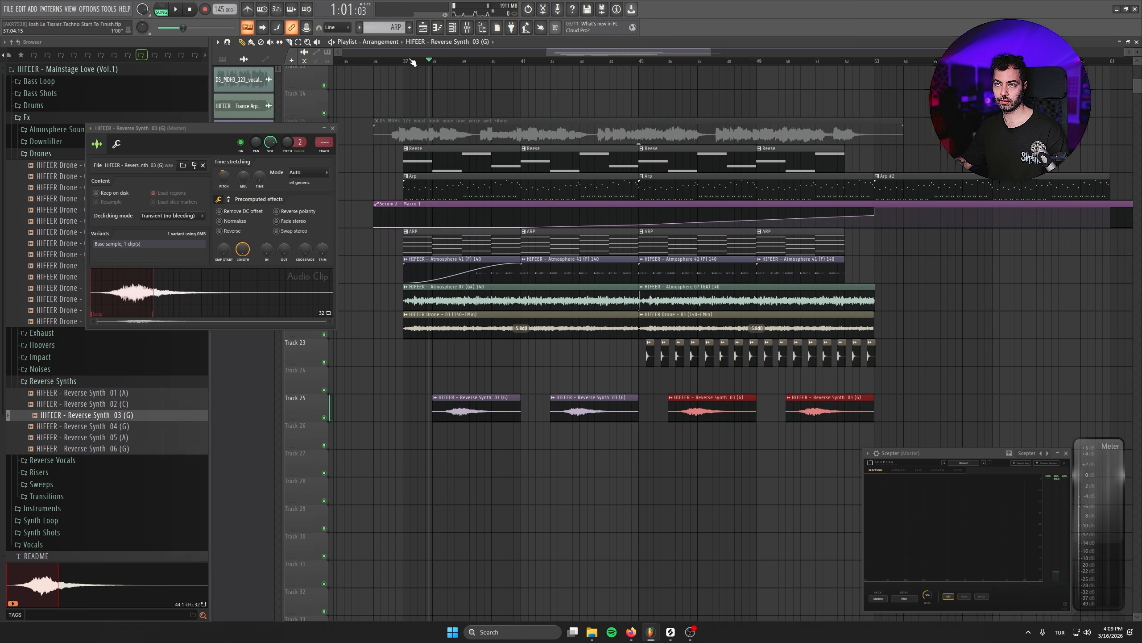
# - Open the Transitions folder and preview several transition samples
pyautogui.click(332, 128)
pyautogui.press('F9')
pyautogui.click(67, 496)
pyautogui.scroll(-3, 110, 459)
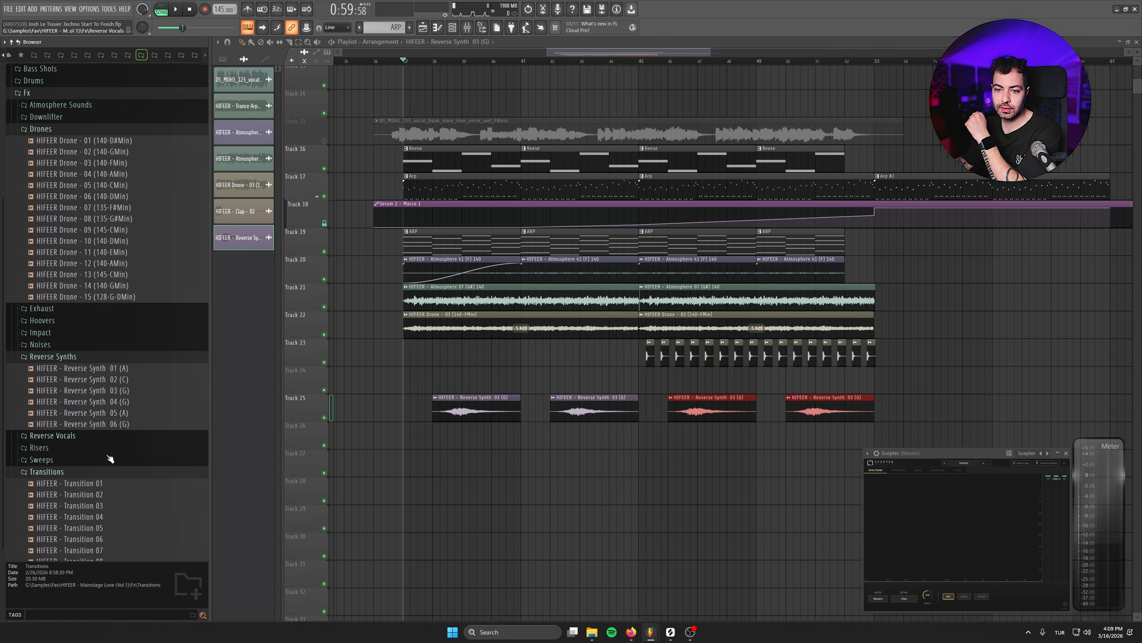
pyautogui.click(91, 385)
pyautogui.click(91, 396)
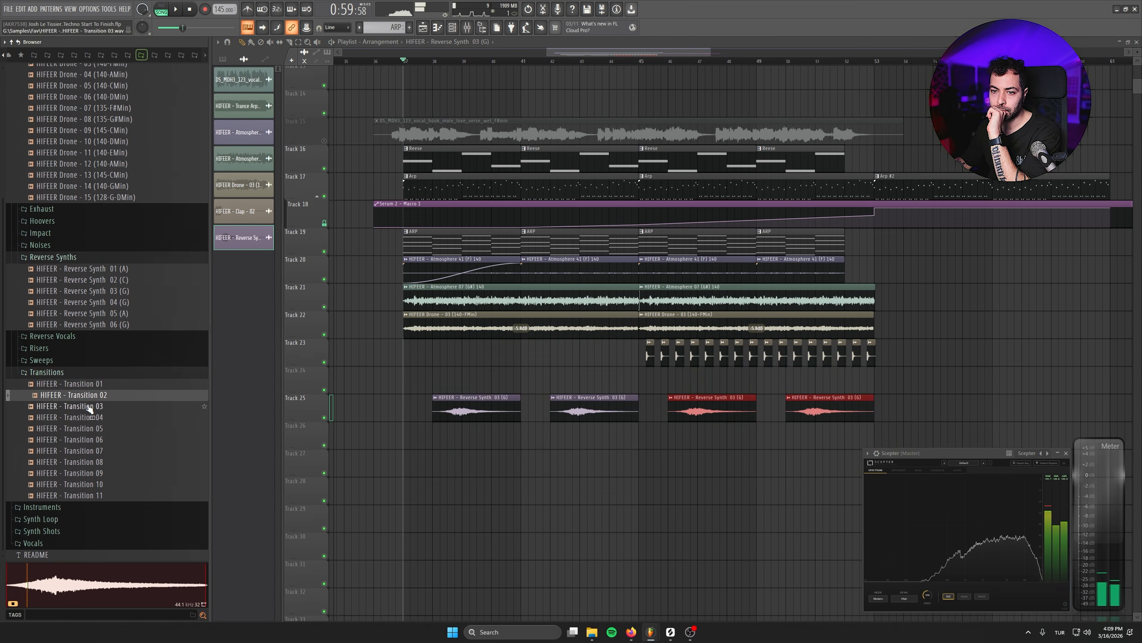
pyautogui.click(89, 407)
pyautogui.click(88, 418)
pyautogui.click(87, 408)
pyautogui.click(87, 398)
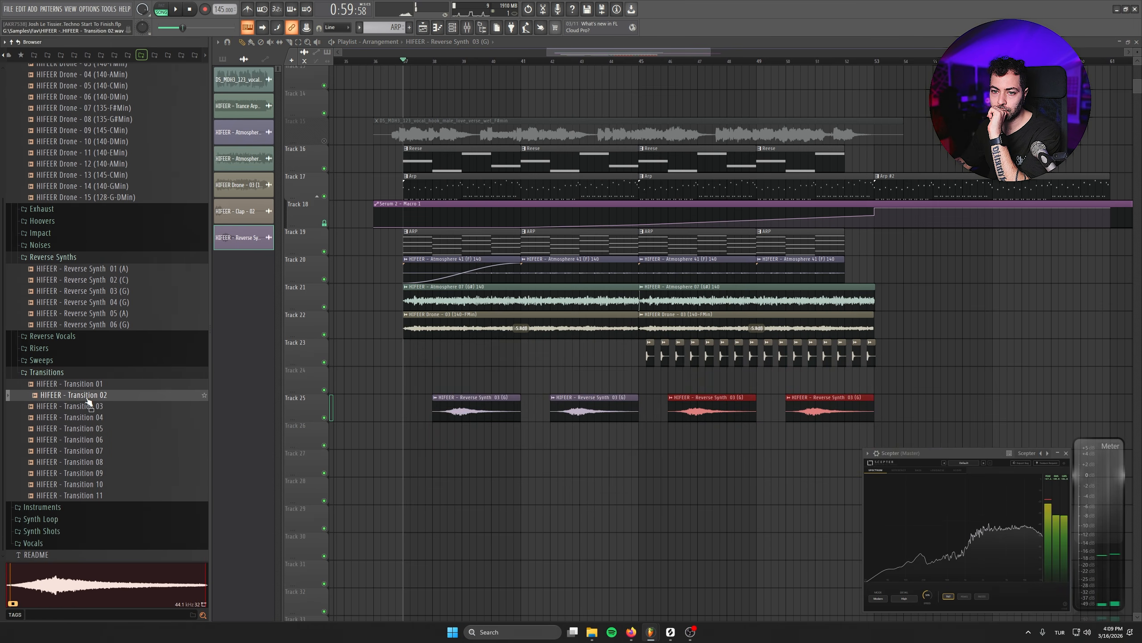
# - Place HIFEER - Transition 02 on Track 26 and audition it
pyautogui.moveTo(425, 445); pyautogui.dragTo(665, 436)
pyautogui.press('space')
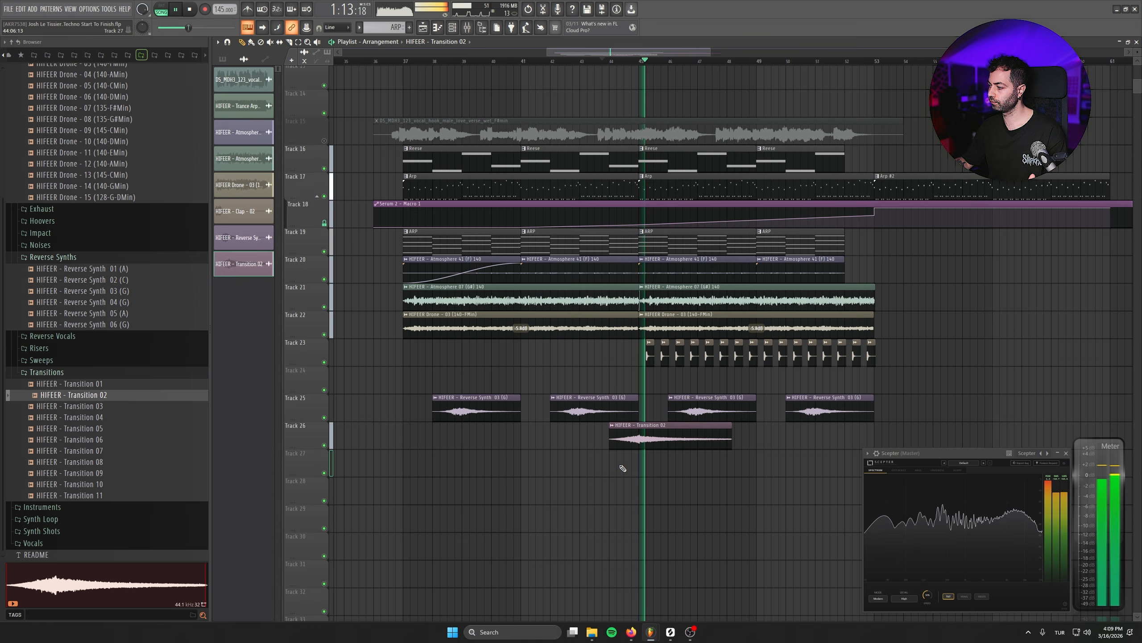
pyautogui.press('space')
# - Lower the transition clip's channel volume to about 50%
pyautogui.doubleClick(612, 444)
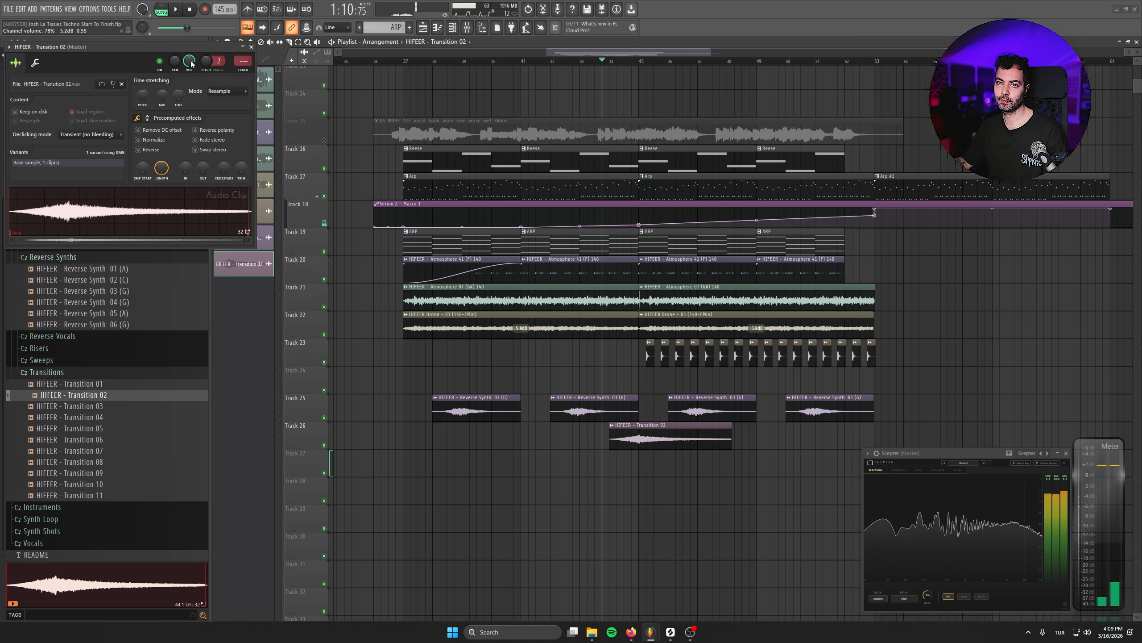
pyautogui.moveTo(189, 61); pyautogui.dragTo(189, 63)
pyautogui.press('space')
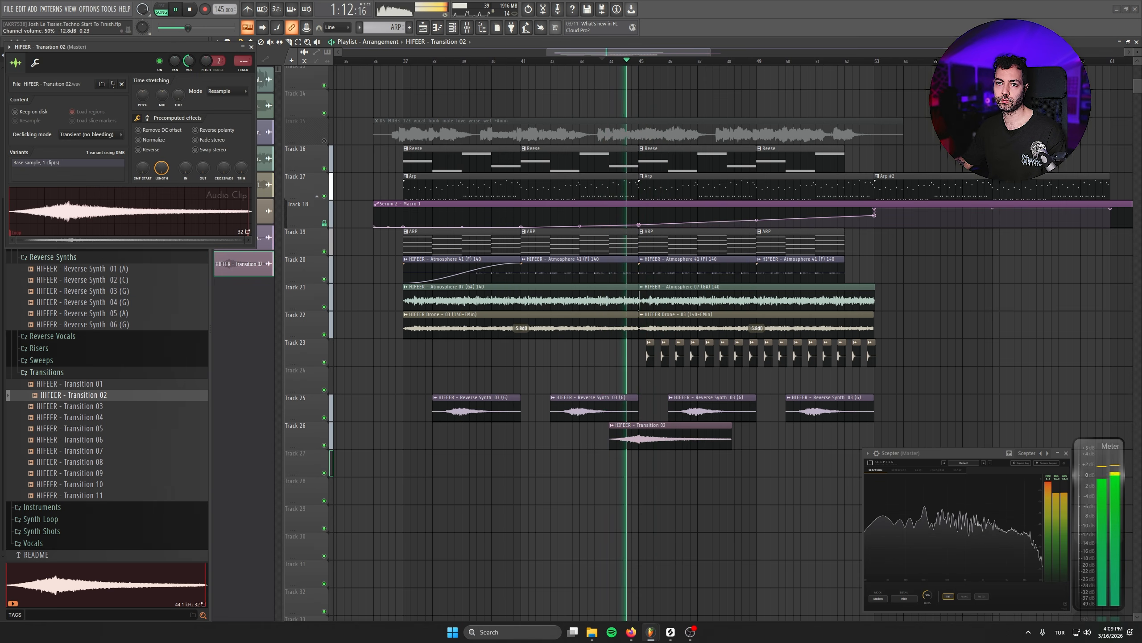
pyautogui.click(251, 47)
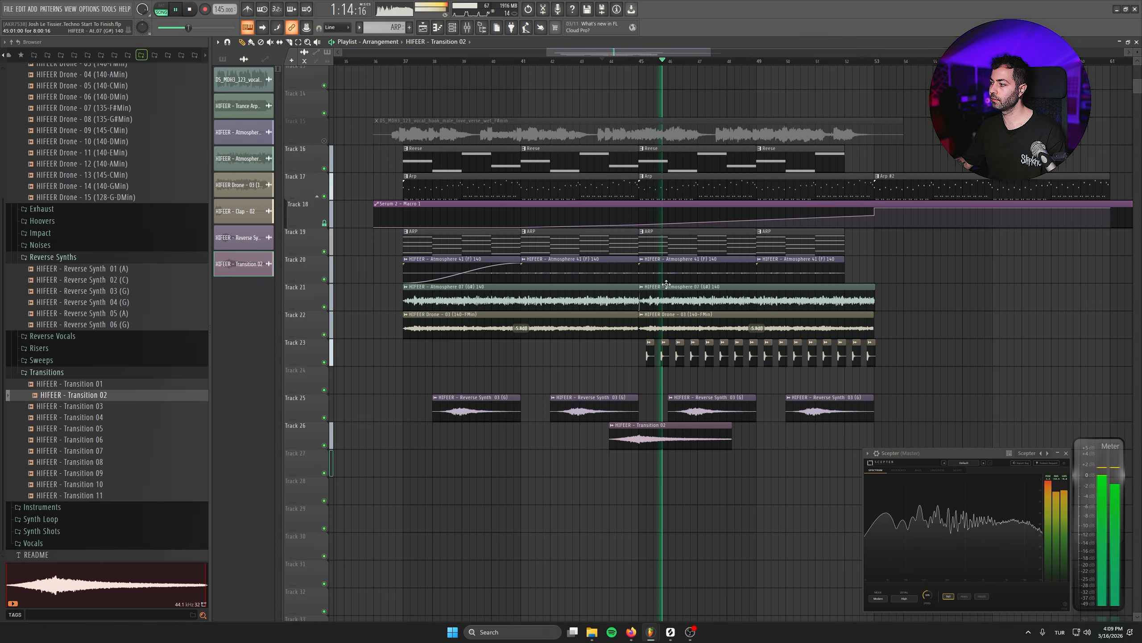
pyautogui.press('F9')
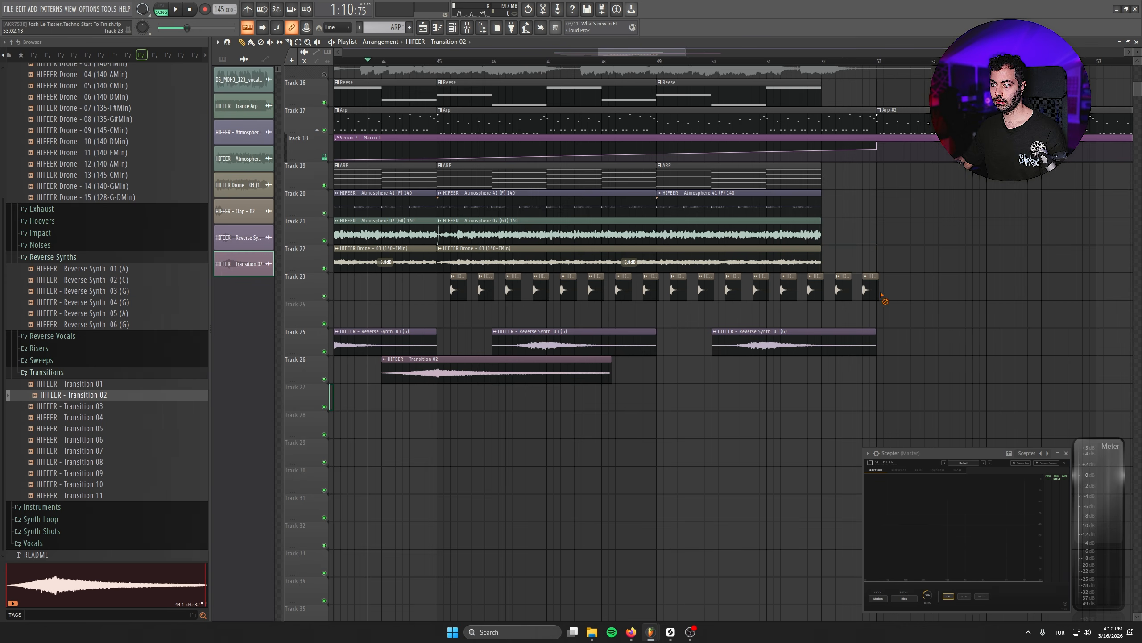
# - Add a second Transition 02 clip on Track 26 before the next section
pyautogui.scroll(3, 863, 261)
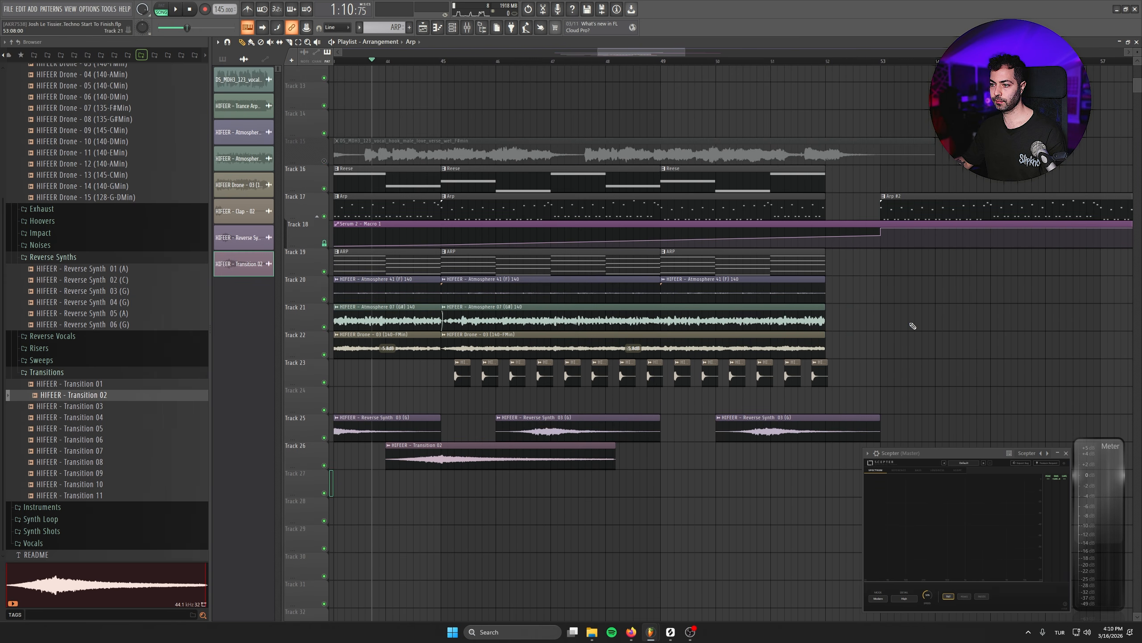
pyautogui.scroll(-6, 913, 325)
pyautogui.click(923, 285)
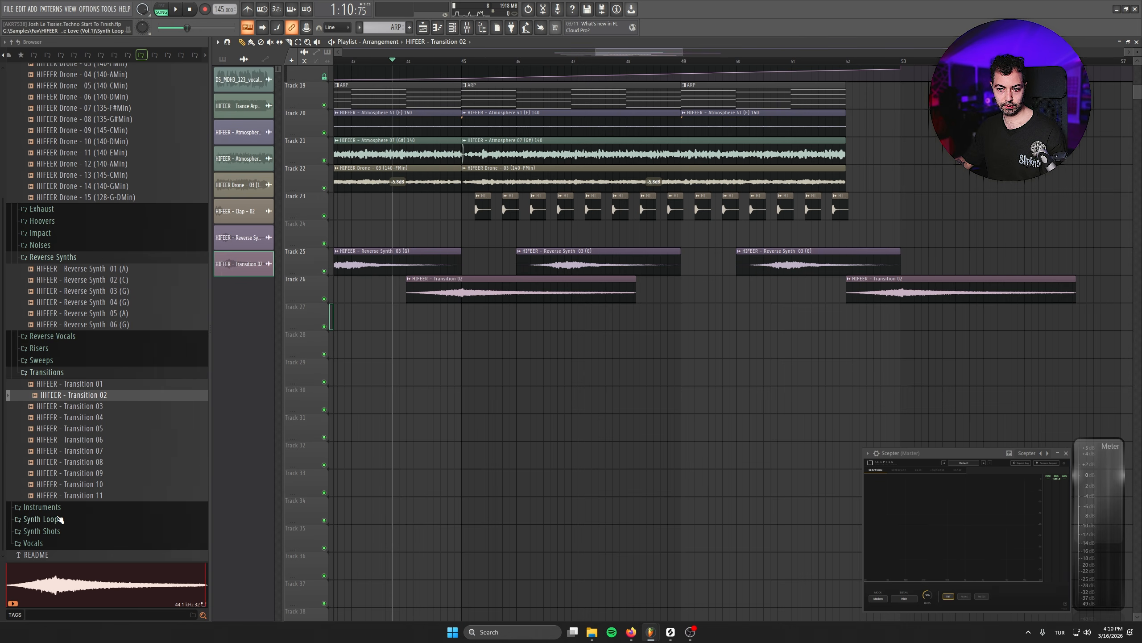
# - Open the Impact folder and place HIFEER - Impact 01 on Track 27 at the section change
pyautogui.scroll(4, 59, 450)
pyautogui.click(40, 357)
pyautogui.moveTo(67, 368); pyautogui.dragTo(836, 317)
pyautogui.scroll(1, 929, 360)
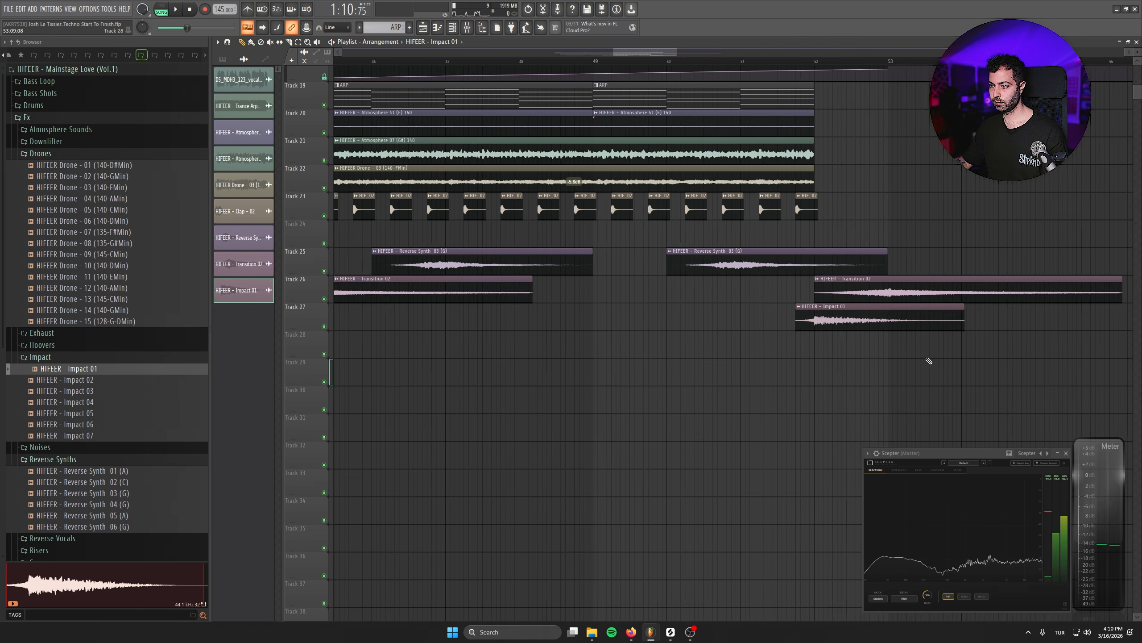
pyautogui.scroll(2, 929, 360)
pyautogui.click(708, 66)
pyautogui.press('space')
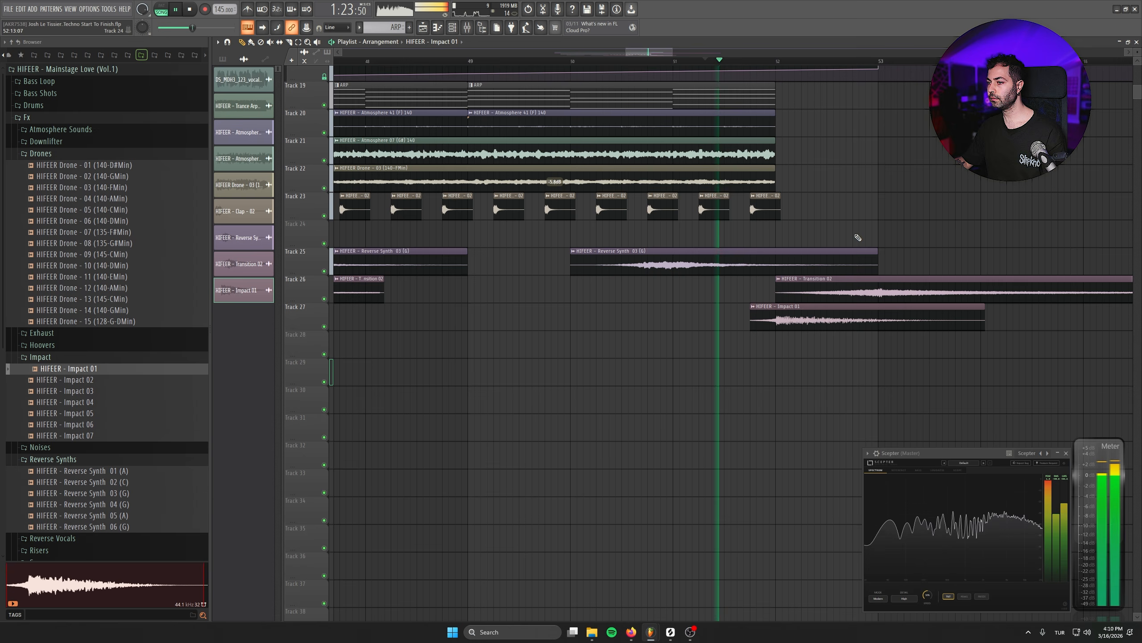
pyautogui.scroll(2, 668, 411)
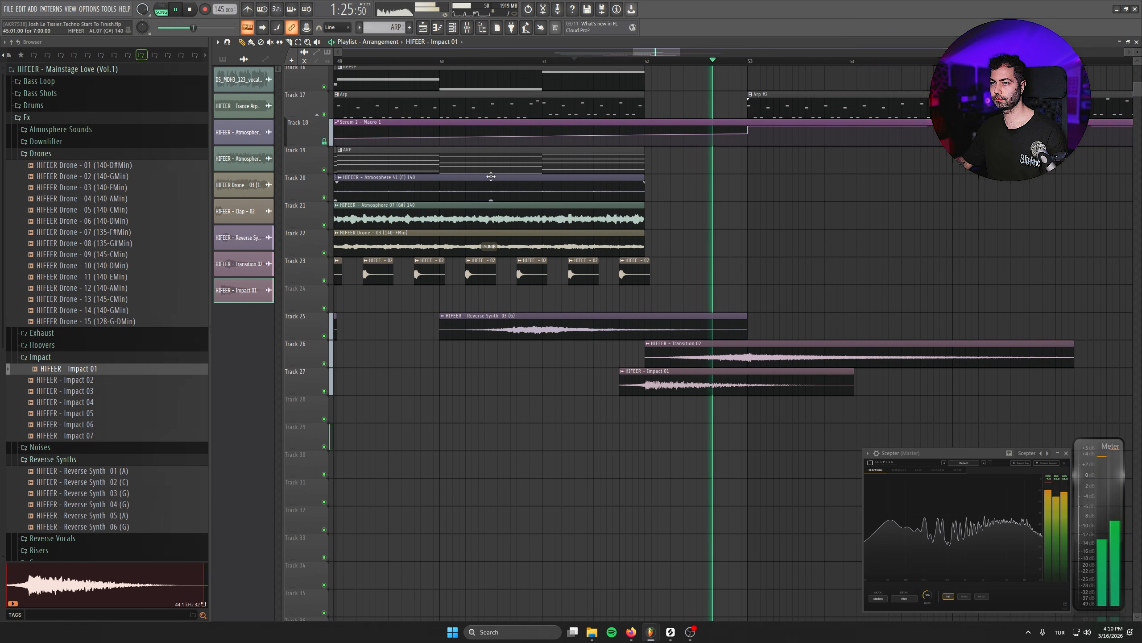
pyautogui.press('space')
pyautogui.moveTo(755, 409); pyautogui.dragTo(726, 364)
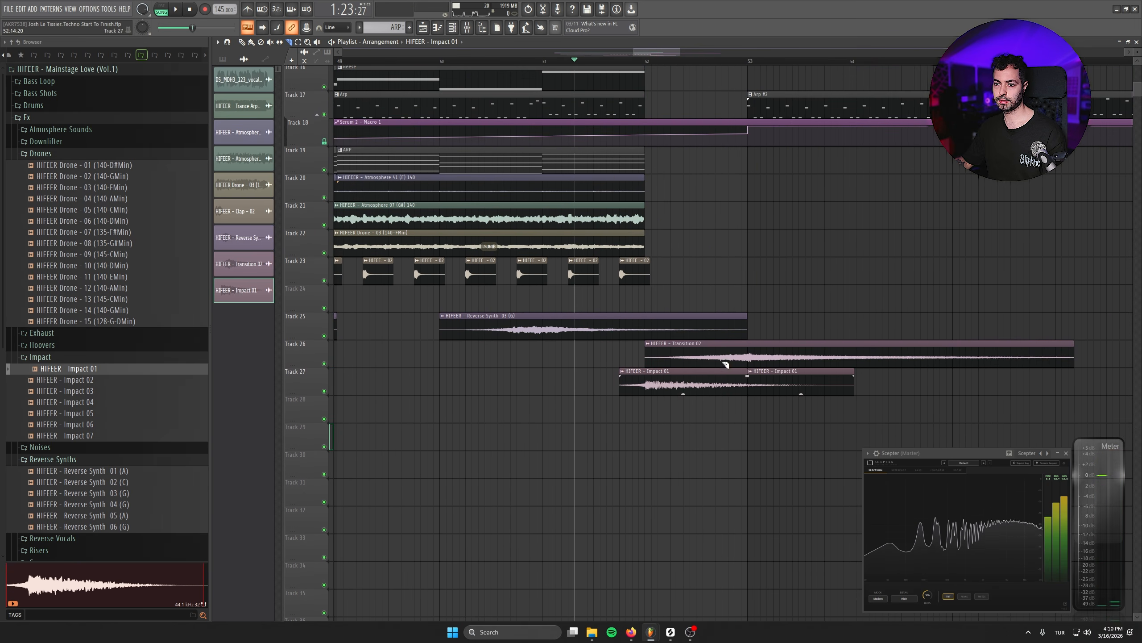
pyautogui.hotkey('ctrl', 'z')
pyautogui.scroll(-3, 752, 204)
pyautogui.scroll(4, 706, 250)
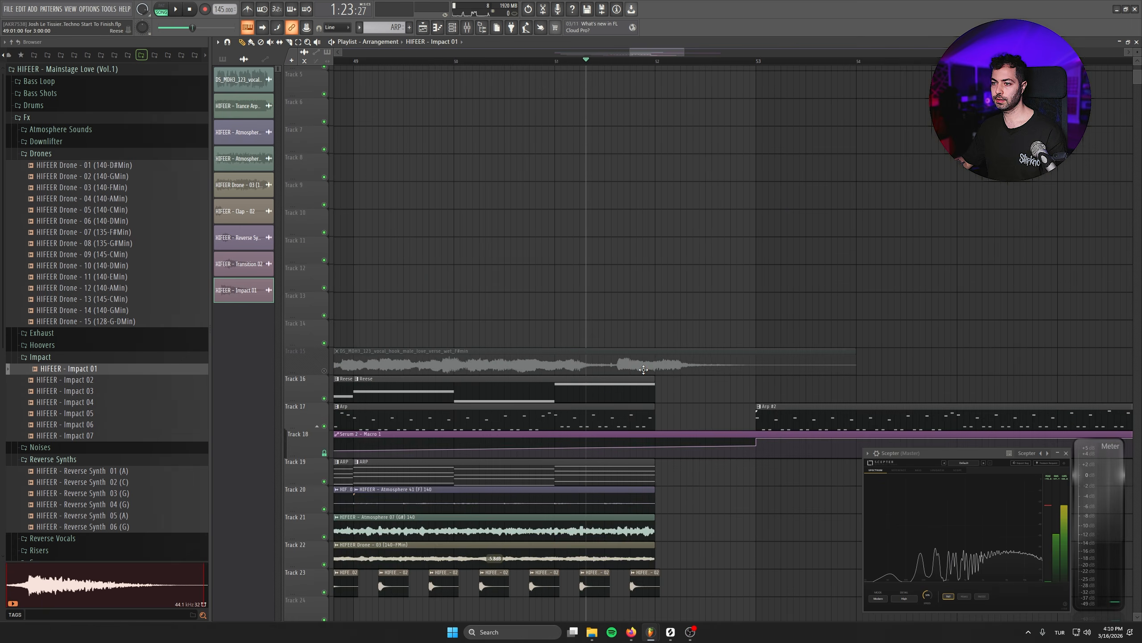
# - Place HIFEER - Clap Loop 11 (140) on Track 24 at the start of the next section
pyautogui.moveTo(413, 253); pyautogui.dragTo(815, 251)
pyautogui.click(842, 259)
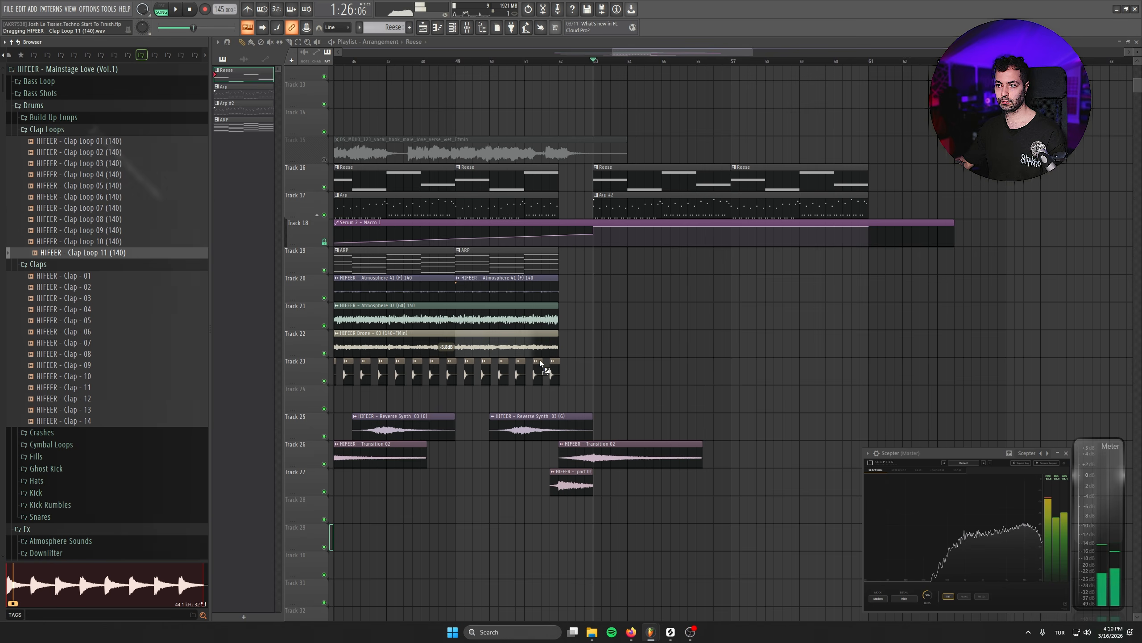
pyautogui.moveTo(81, 253); pyautogui.dragTo(631, 394)
pyautogui.scroll(2, 632, 394)
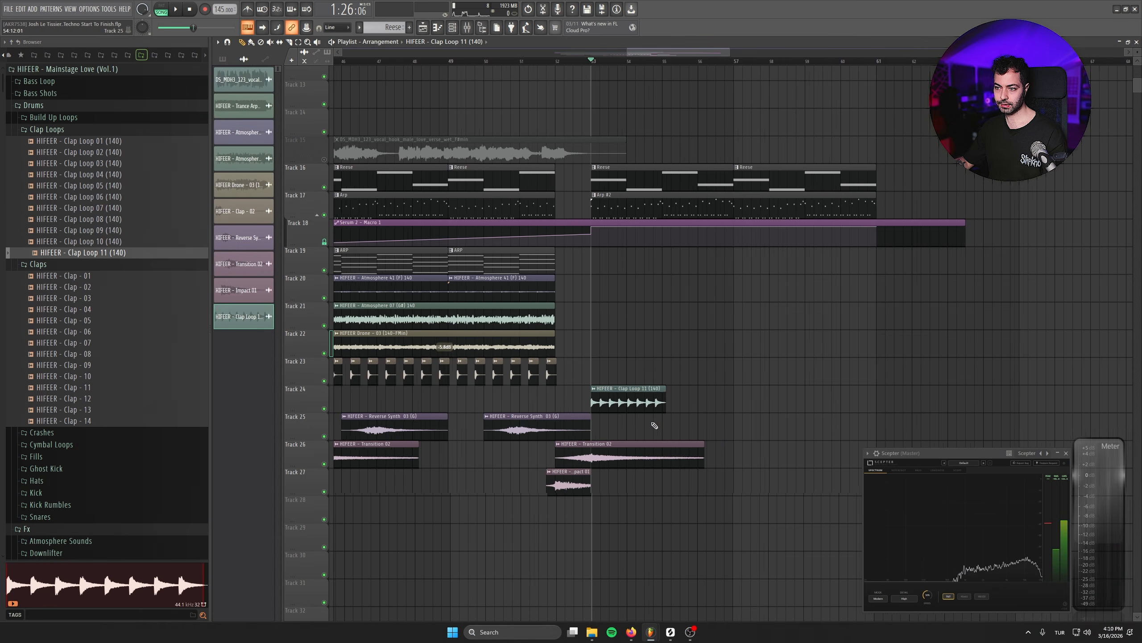
# - Auto-detect the clap loop clip's tempo in its sample settings
pyautogui.doubleClick(632, 393)
pyautogui.rightClick(204, 115)
pyautogui.click(221, 128)
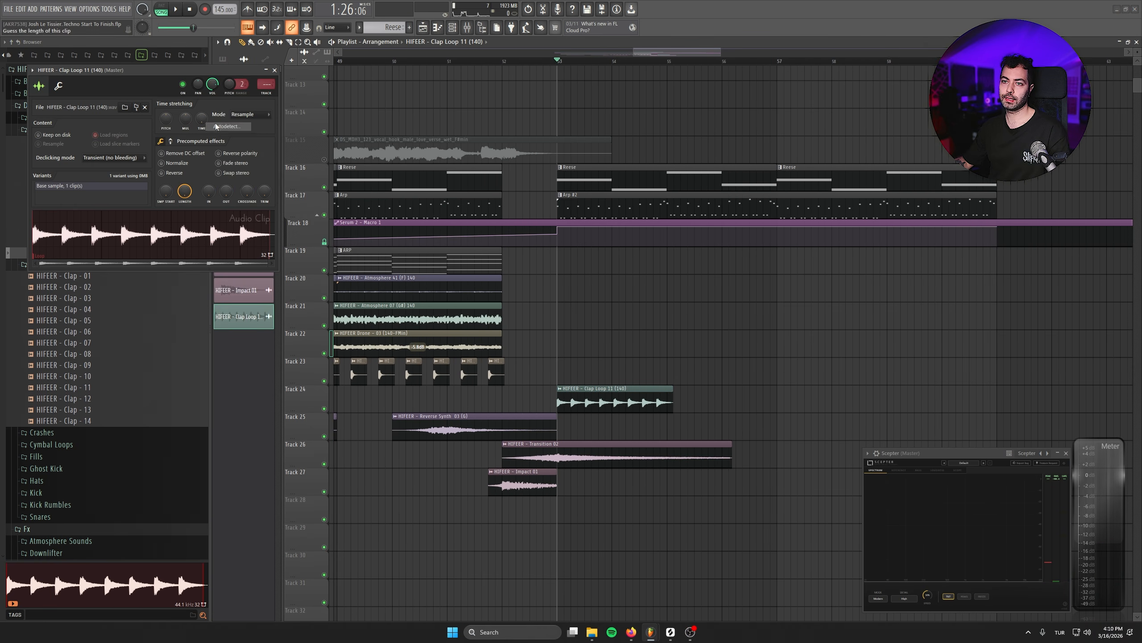
# - Set the clap loop's time-stretch mode to Slice stretch
pyautogui.click(585, 406)
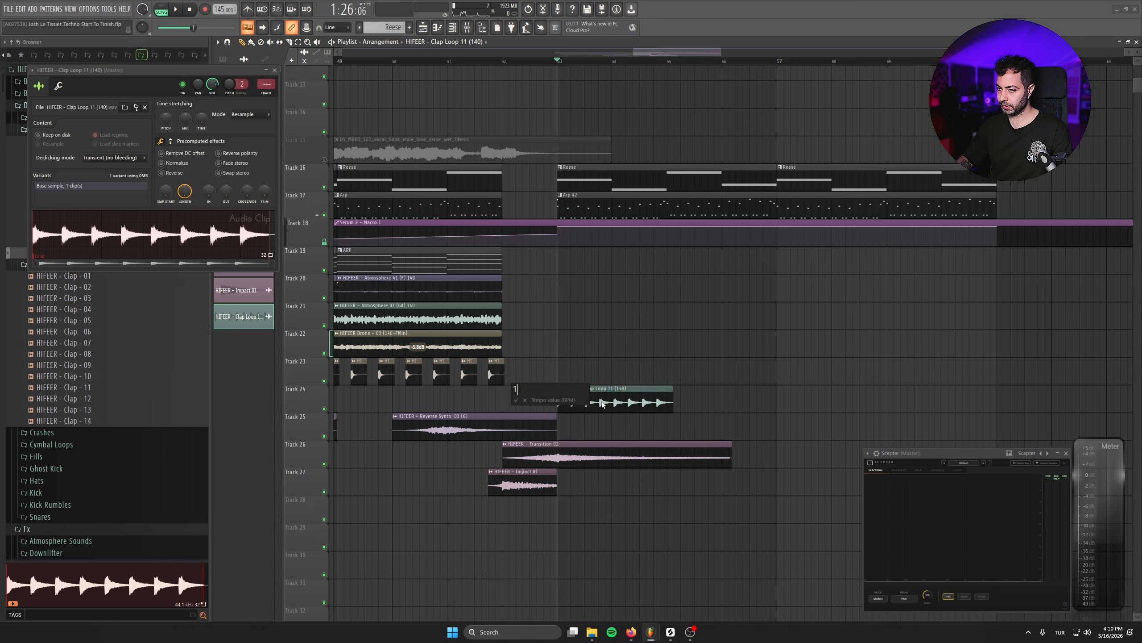
pyautogui.click(246, 118)
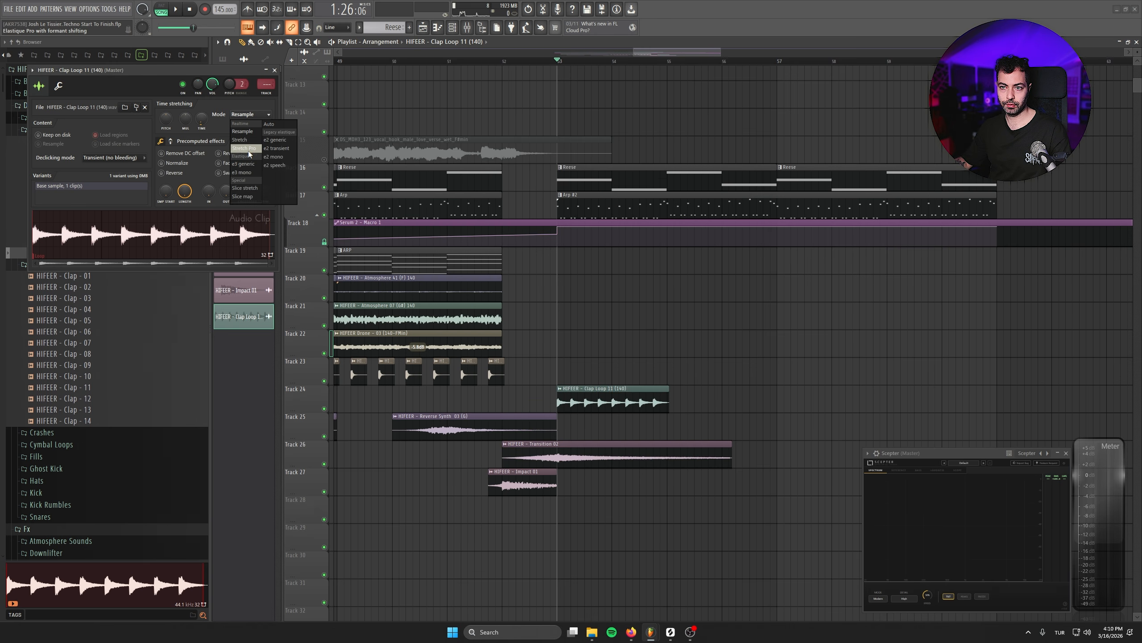
pyautogui.click(255, 189)
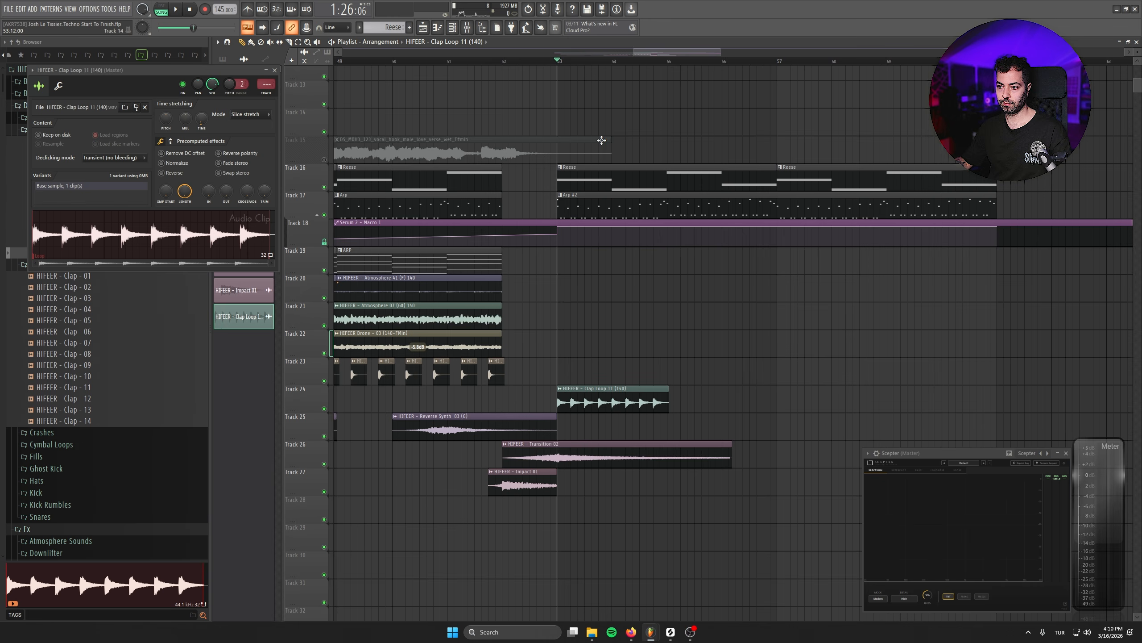
# - Extend the clap loop clip on Track 24 to repeat four times across the next section
pyautogui.scroll(1, 670, 234)
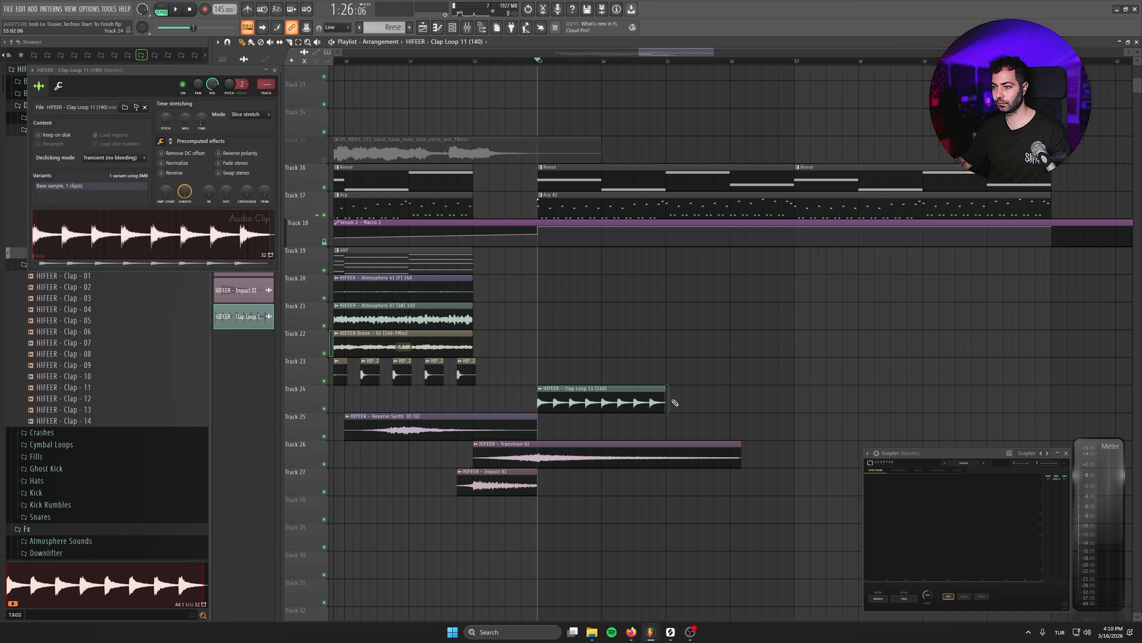
pyautogui.moveTo(675, 402); pyautogui.dragTo(923, 402)
pyautogui.press('space')
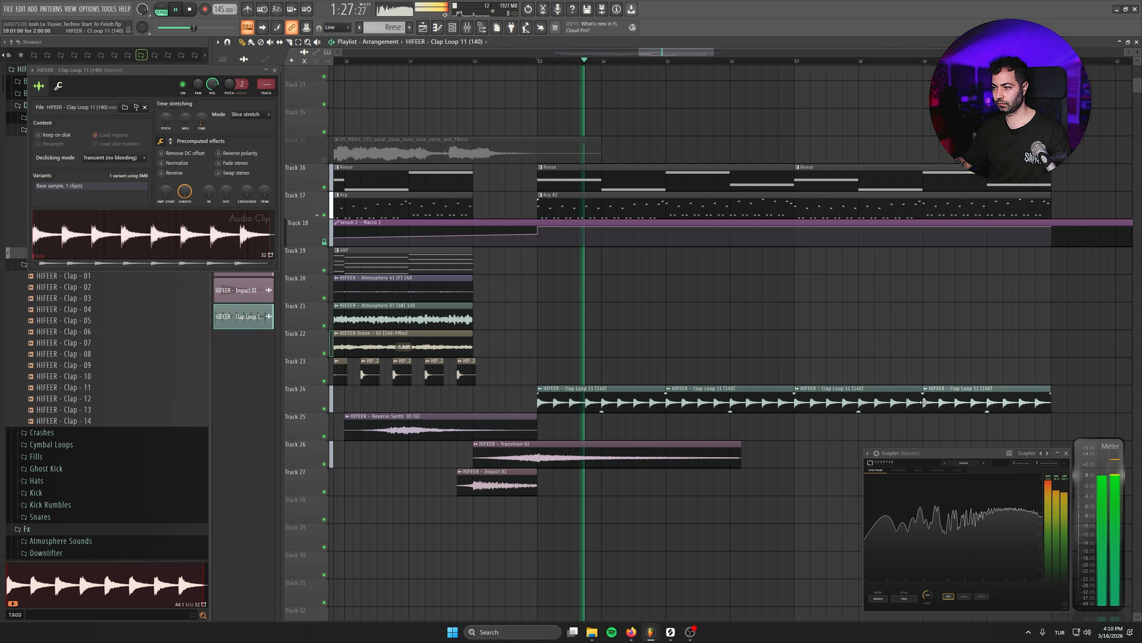
# - Open the mixer and raise the low-cut band in the ARP track's Fruity Parametric EQ 2
pyautogui.scroll(-2, 703, 341)
pyautogui.scroll(-1, 676, 332)
pyautogui.click(467, 28)
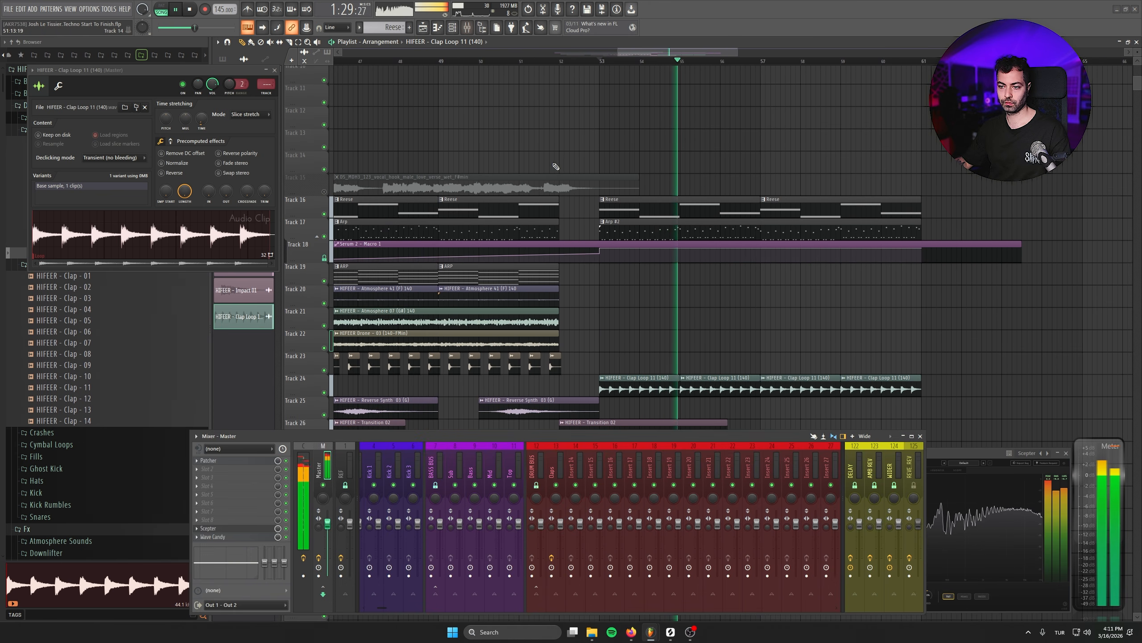
pyautogui.scroll(-6, 625, 464)
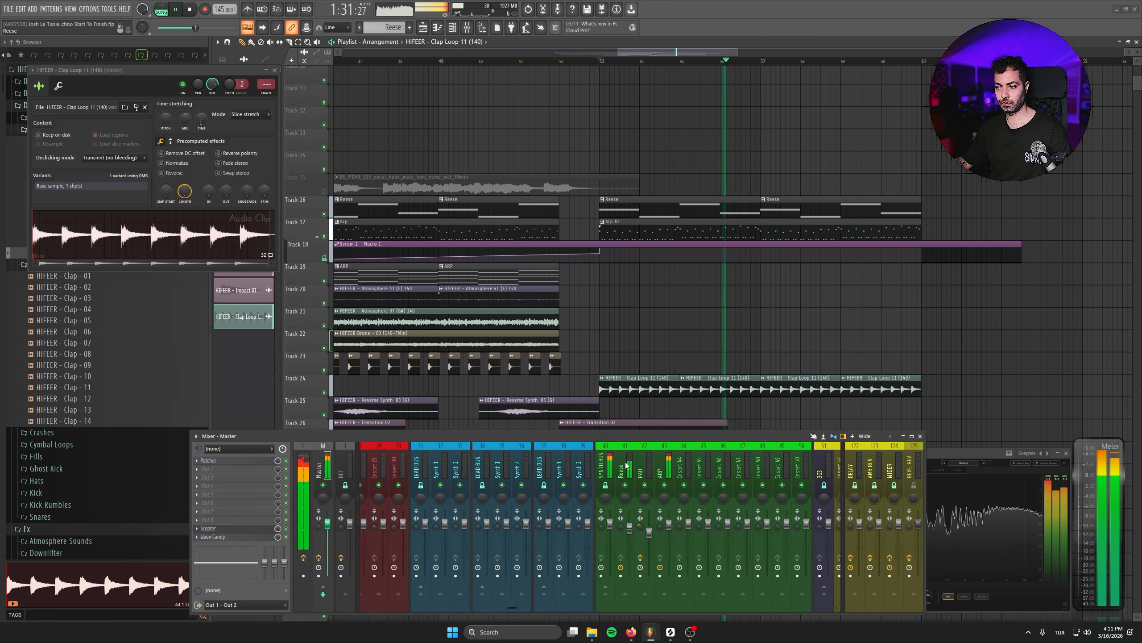
pyautogui.scroll(-2, 626, 465)
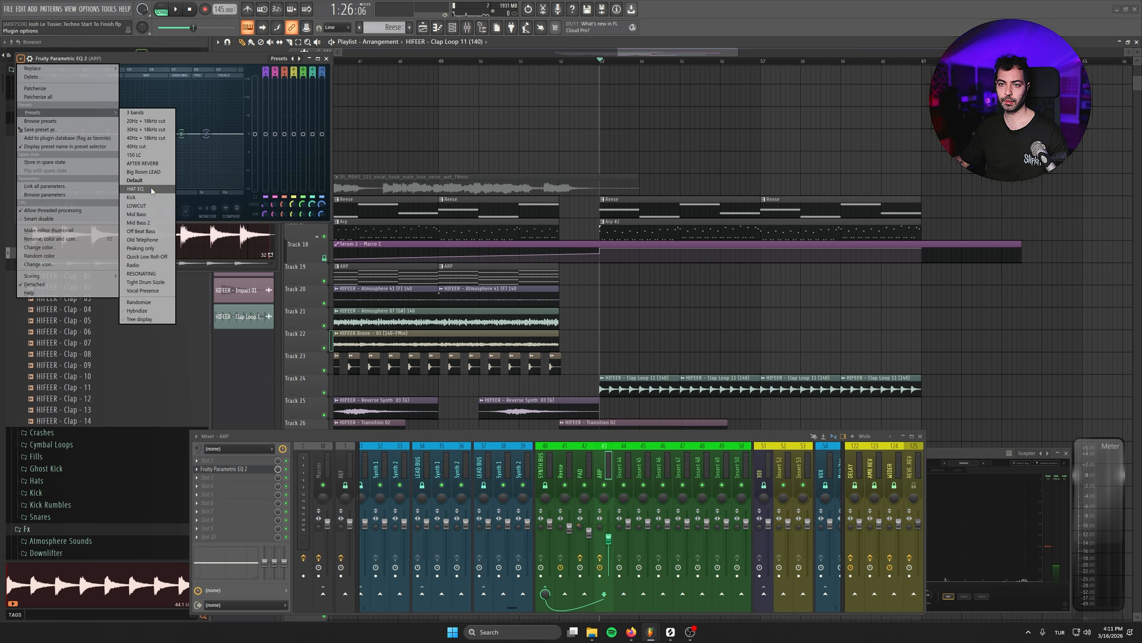
pyautogui.click(151, 203)
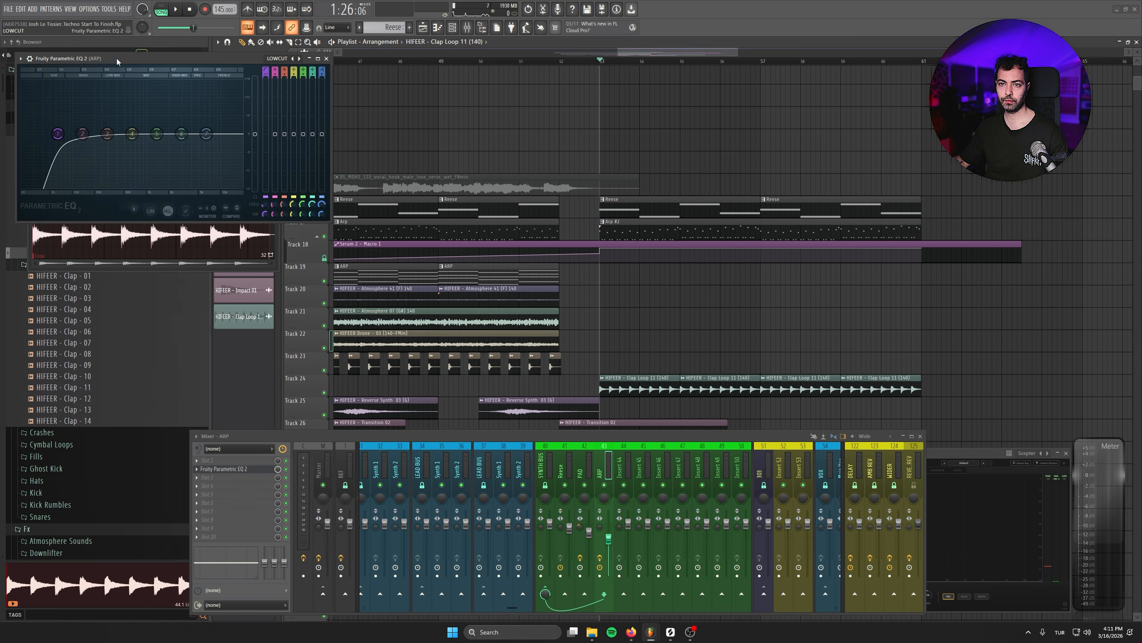
pyautogui.moveTo(116, 58); pyautogui.dragTo(417, 172)
pyautogui.click(713, 231)
pyautogui.press('space')
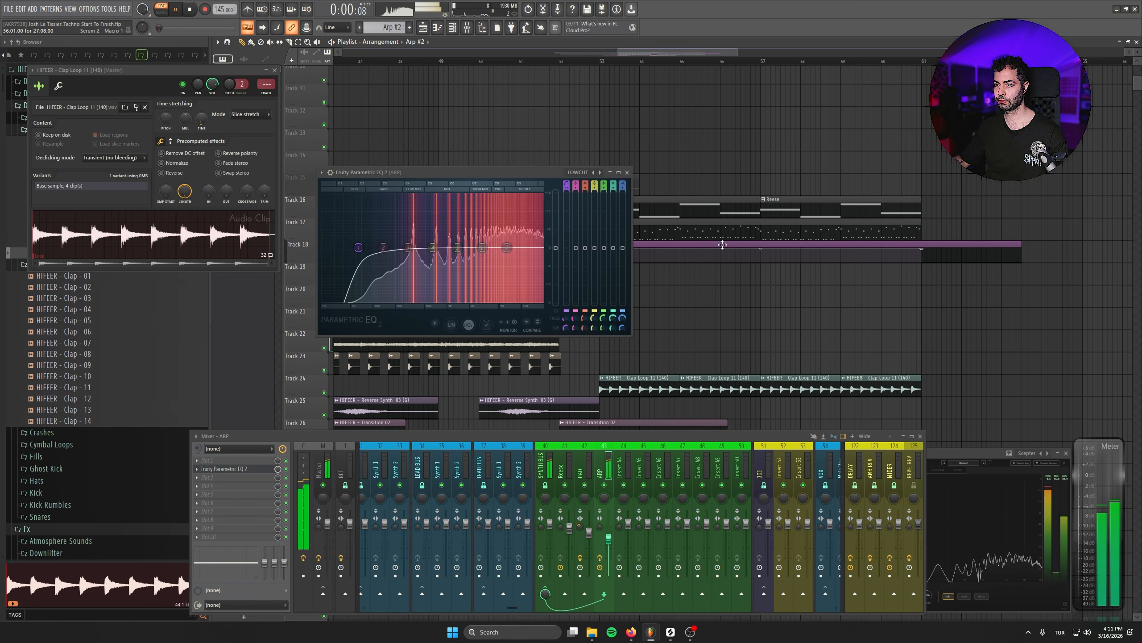
pyautogui.press('space')
pyautogui.moveTo(358, 247); pyautogui.dragTo(393, 247)
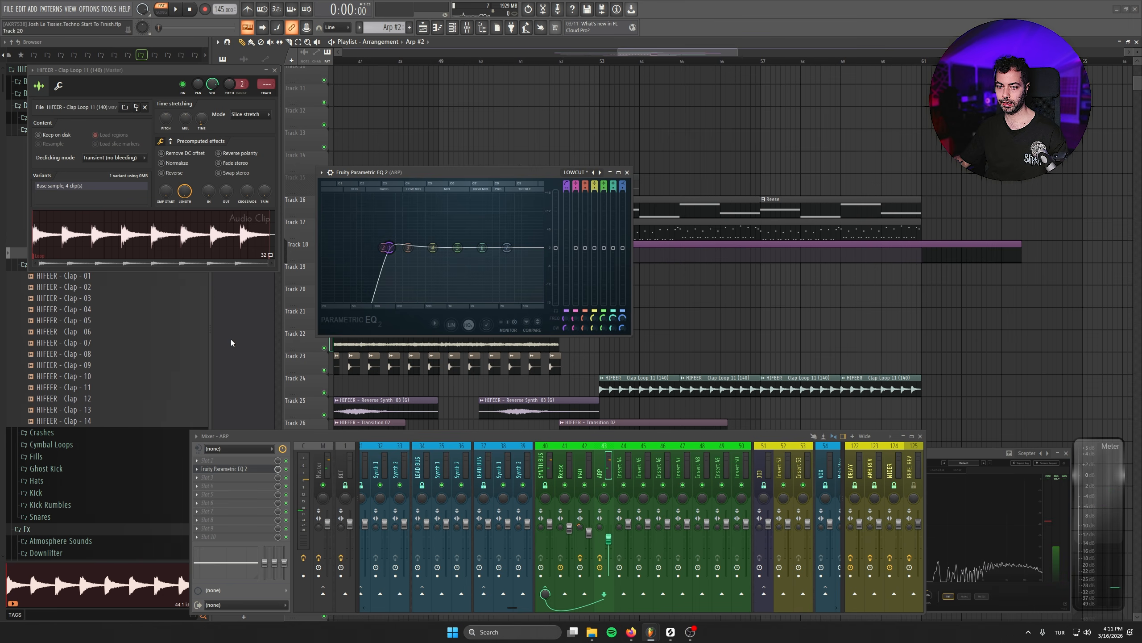
# - Add OTT to the ARP mixer track and load its Big Synths preset
pyautogui.click(251, 461)
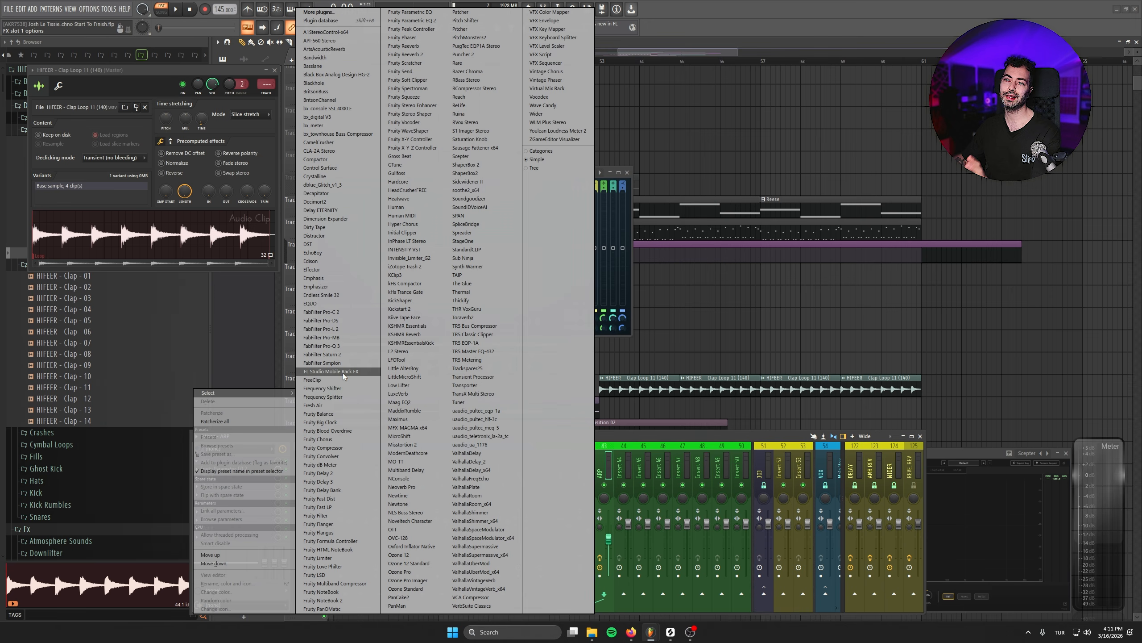
pyautogui.click(414, 503)
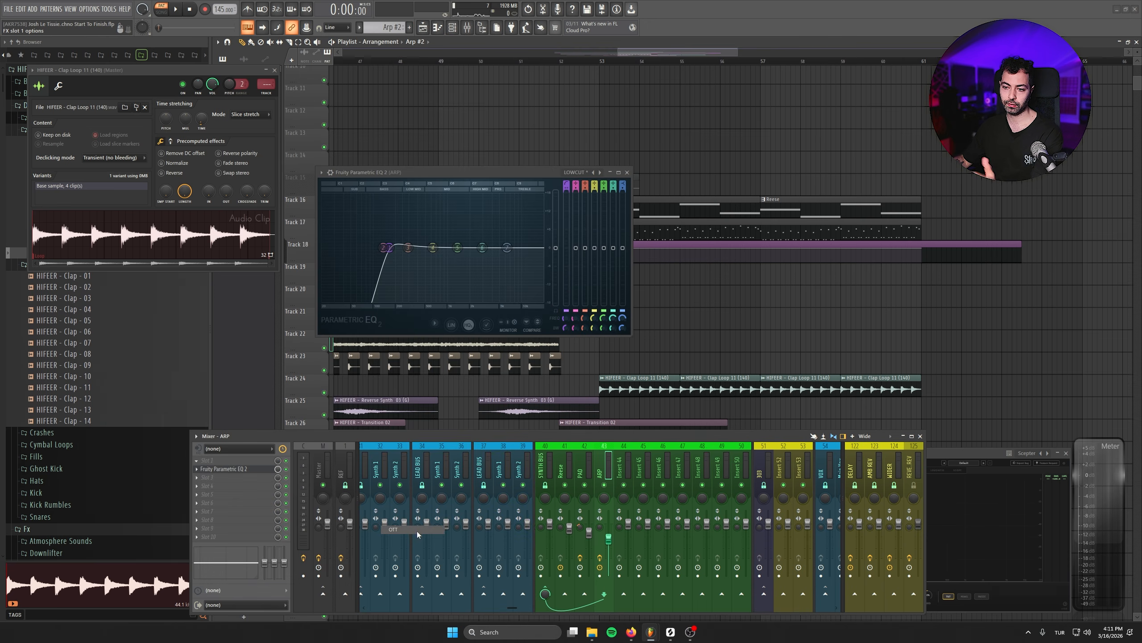
pyautogui.moveTo(67, 46); pyautogui.dragTo(290, 176)
pyautogui.click(224, 176)
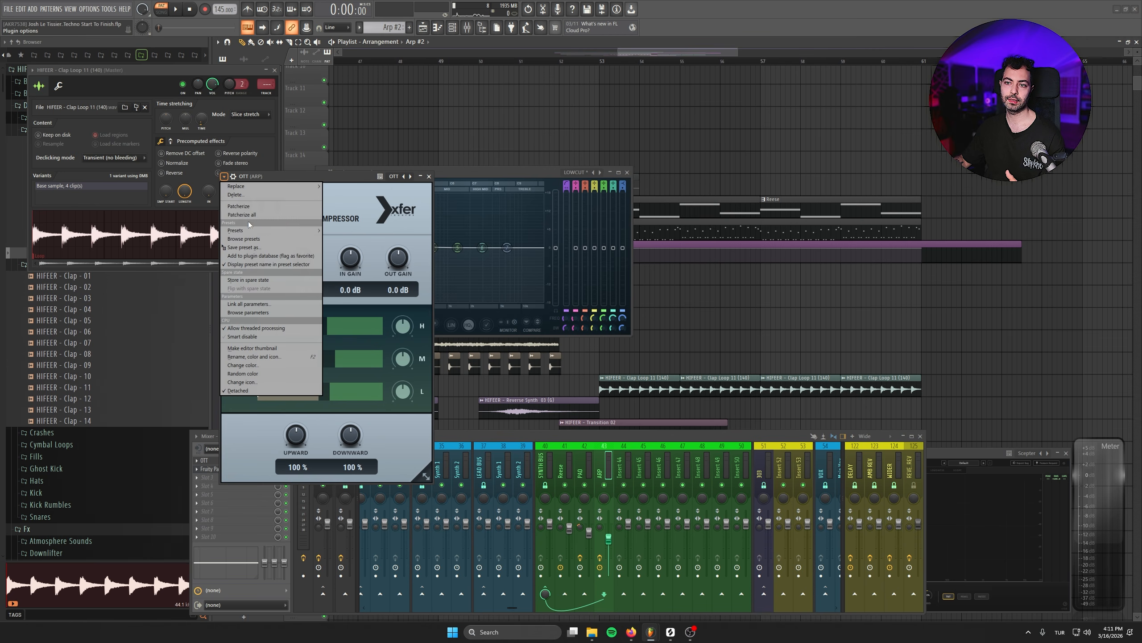
pyautogui.moveTo(326, 237)
pyautogui.click(352, 253)
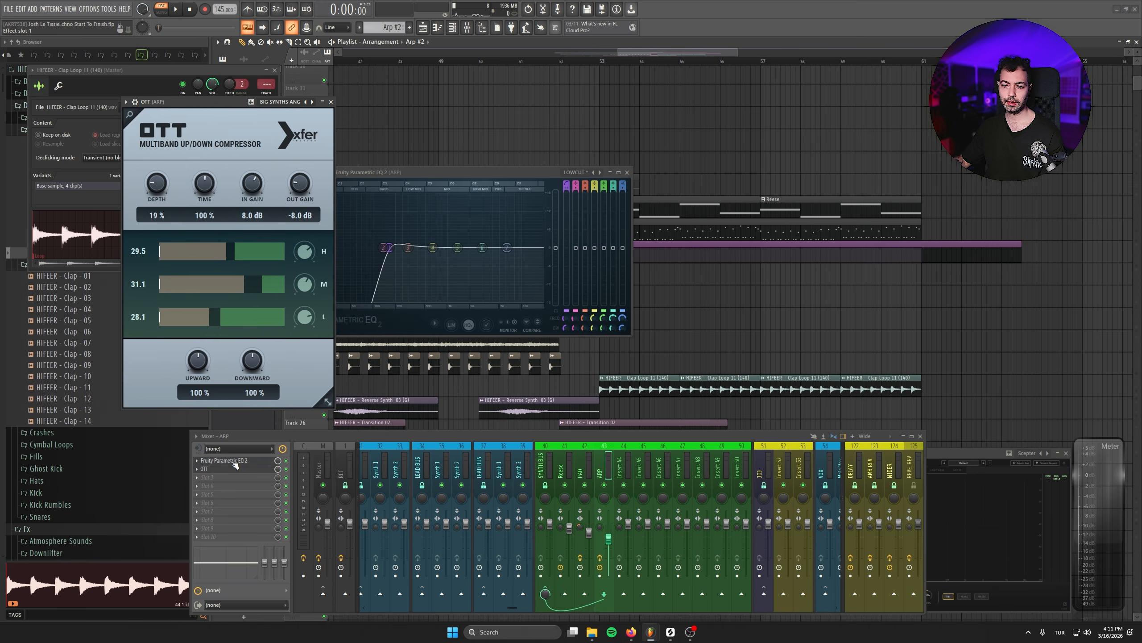
# - Cut two upper-mid bands on the ARP's Parametric EQ 2 while listening, then close the plugin windows
pyautogui.scroll(2, 237, 482)
pyautogui.press('space')
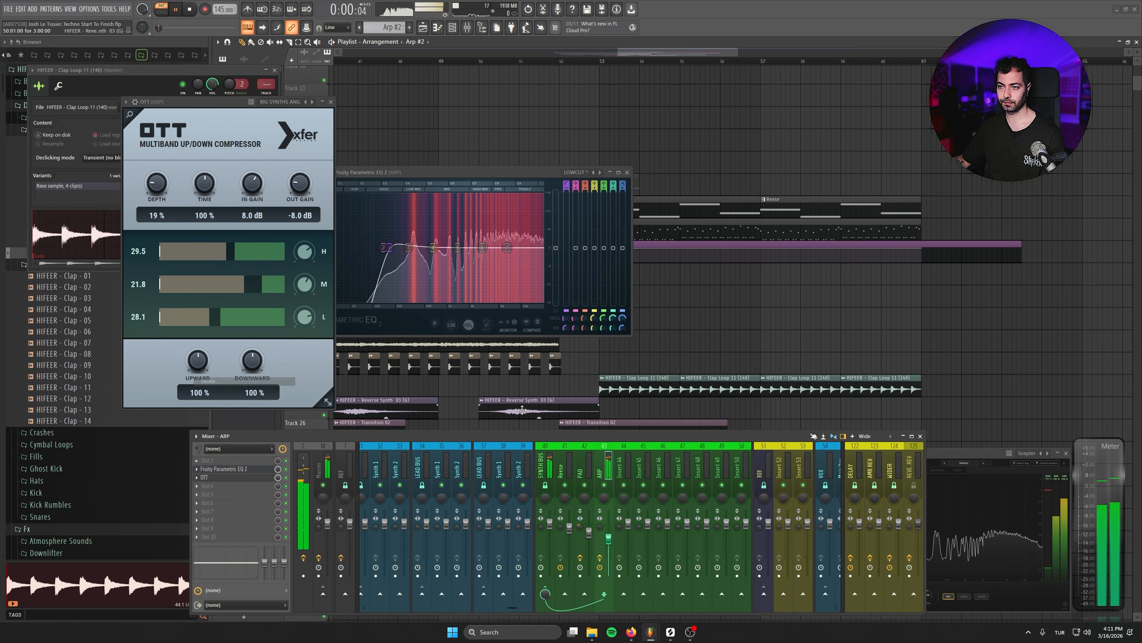
pyautogui.moveTo(478, 173); pyautogui.dragTo(554, 170)
pyautogui.moveTo(557, 244); pyautogui.dragTo(559, 253)
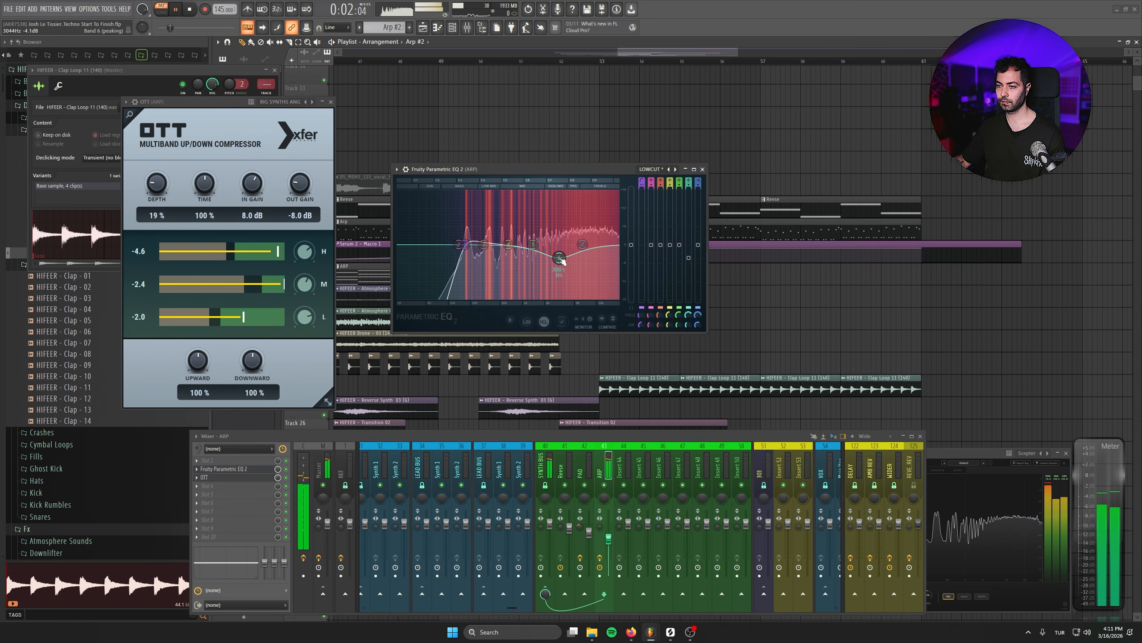
pyautogui.scroll(-5, 556, 228)
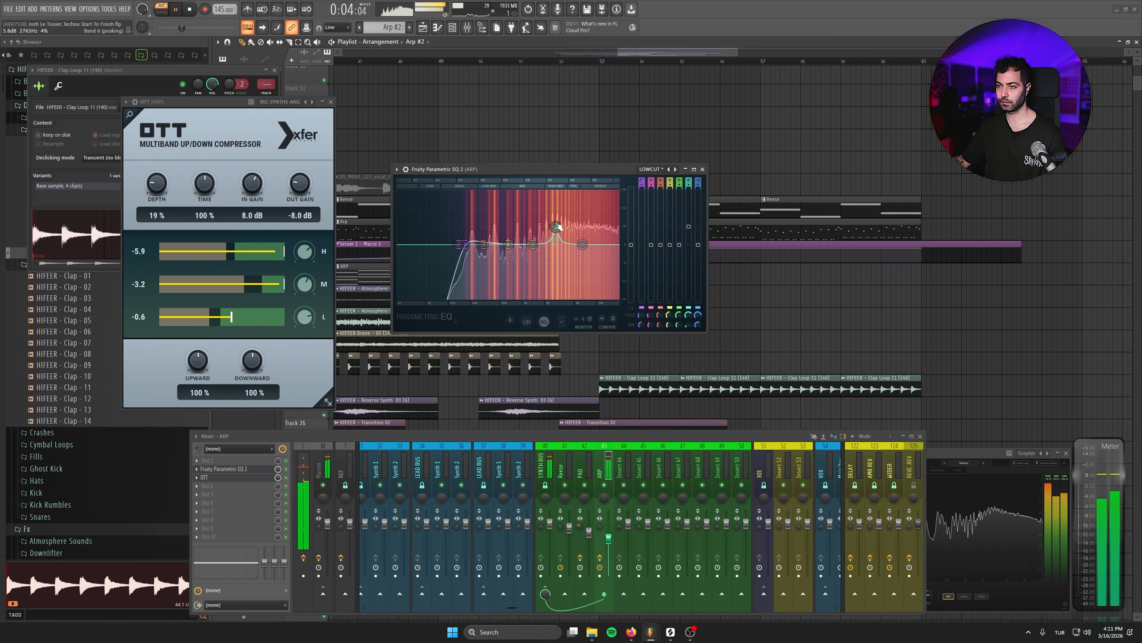
pyautogui.moveTo(564, 208); pyautogui.dragTo(566, 244)
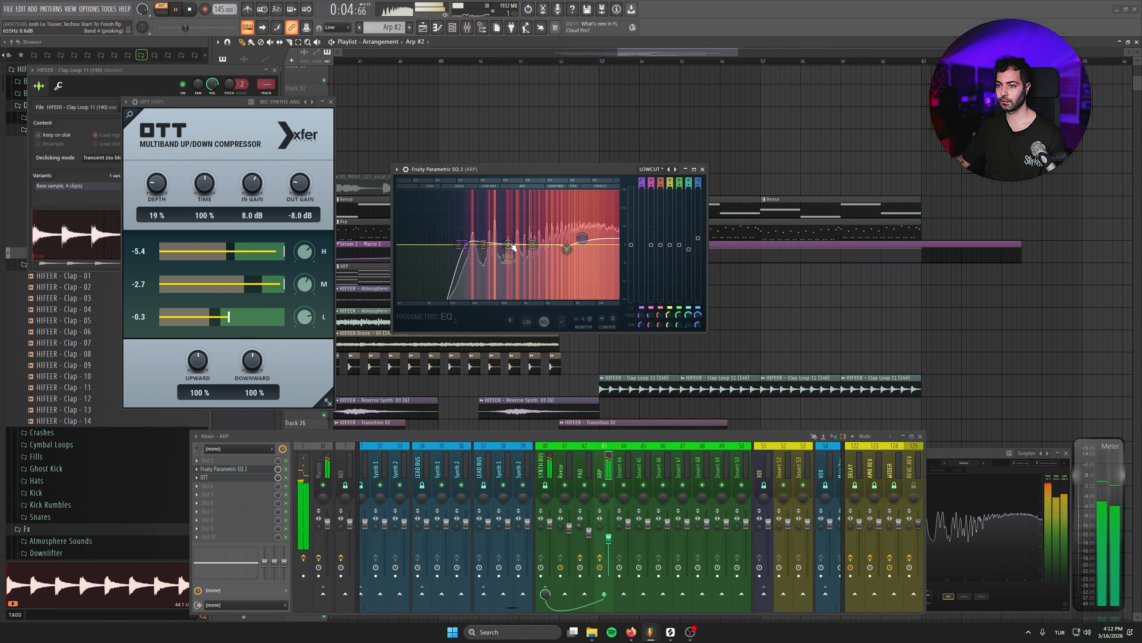
pyautogui.click(702, 169)
pyautogui.press('l')
pyautogui.click(331, 103)
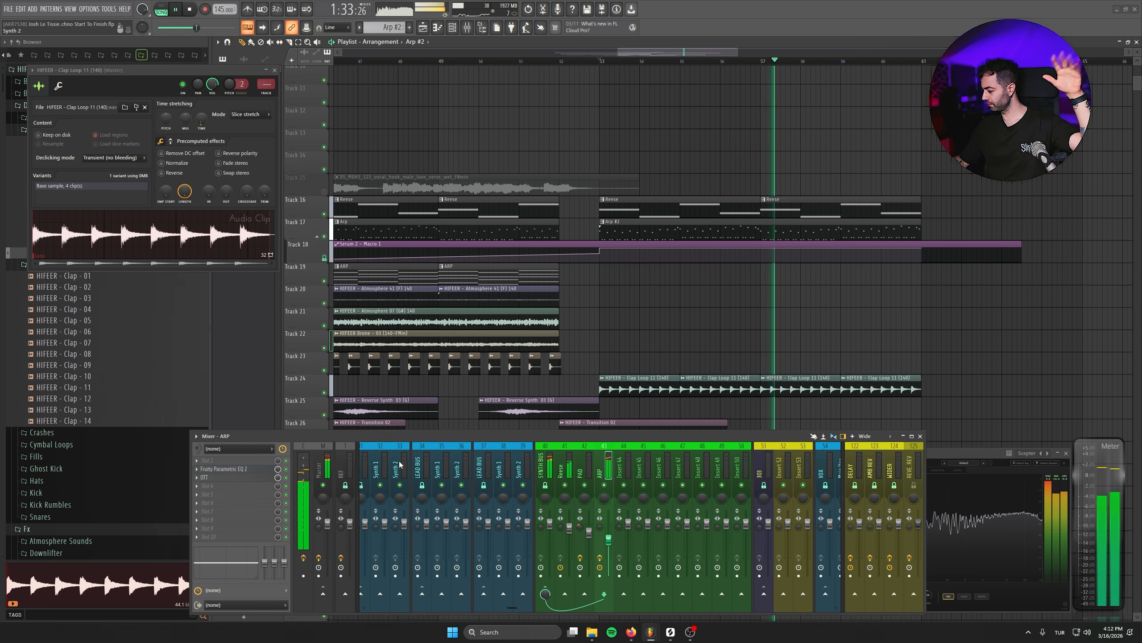
# - Save the project and copy the PAD clips on Track 19 into the next section
pyautogui.hotkey('ctrl', 's')
pyautogui.scroll(-1, 612, 370)
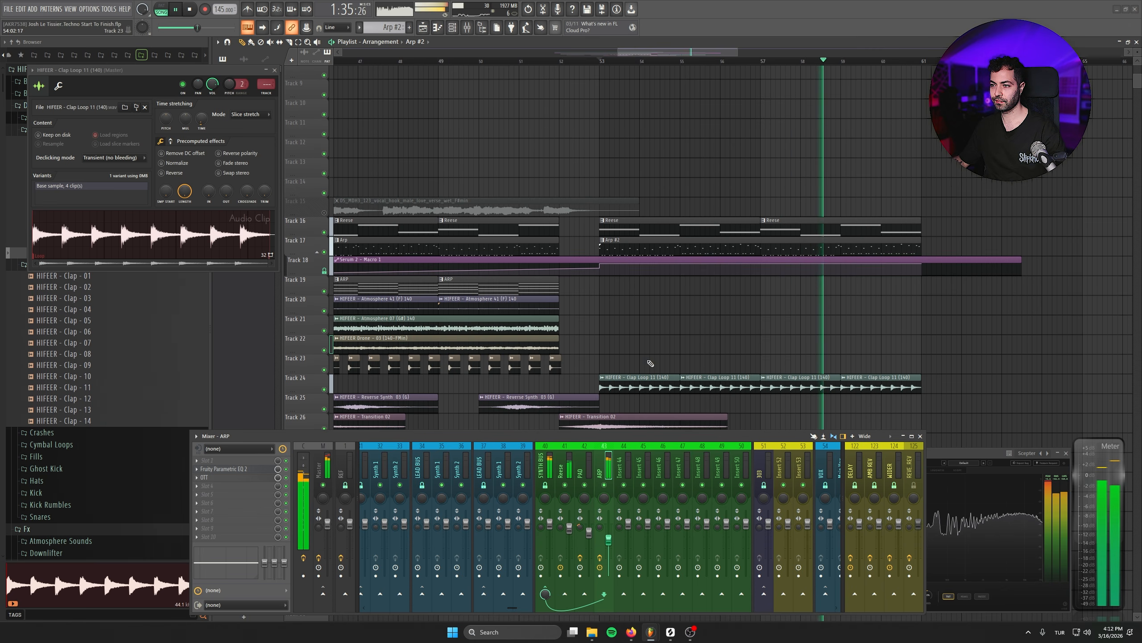
pyautogui.click(1046, 332)
pyautogui.rightClick(1046, 332)
pyautogui.press('space')
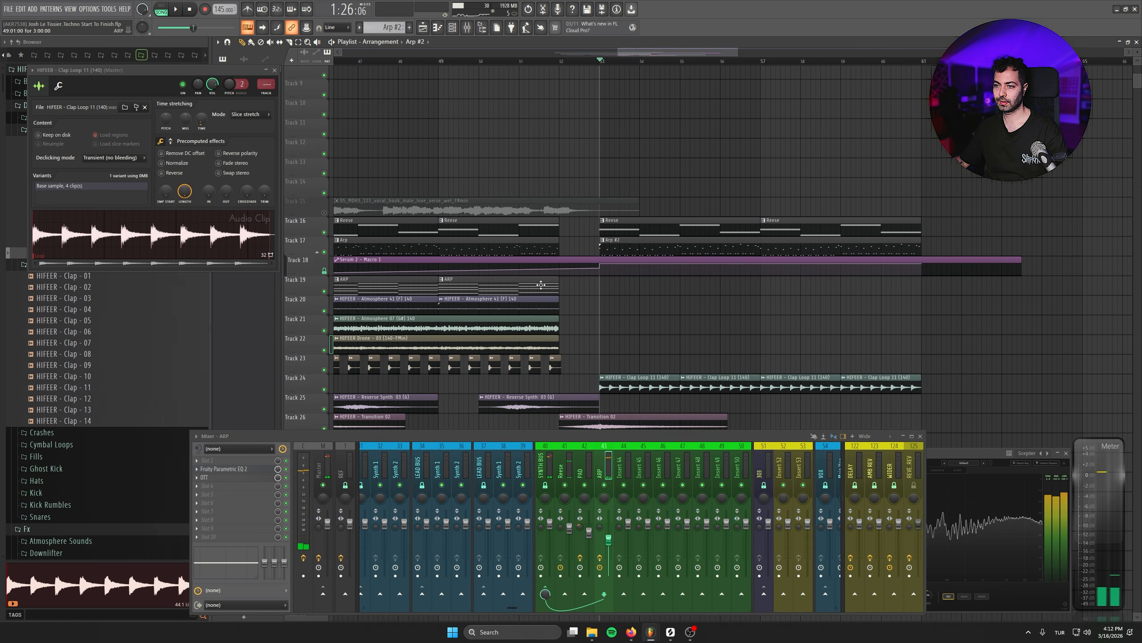
pyautogui.moveTo(405, 248); pyautogui.dragTo(599, 205)
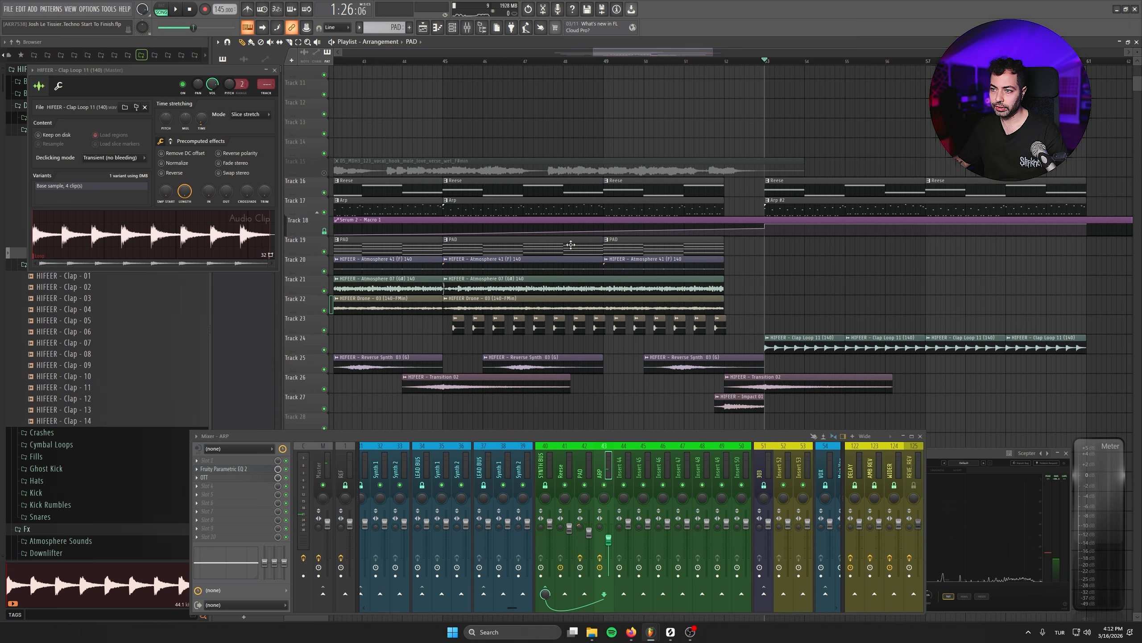
pyautogui.moveTo(571, 245); pyautogui.dragTo(1028, 234)
pyautogui.press('space')
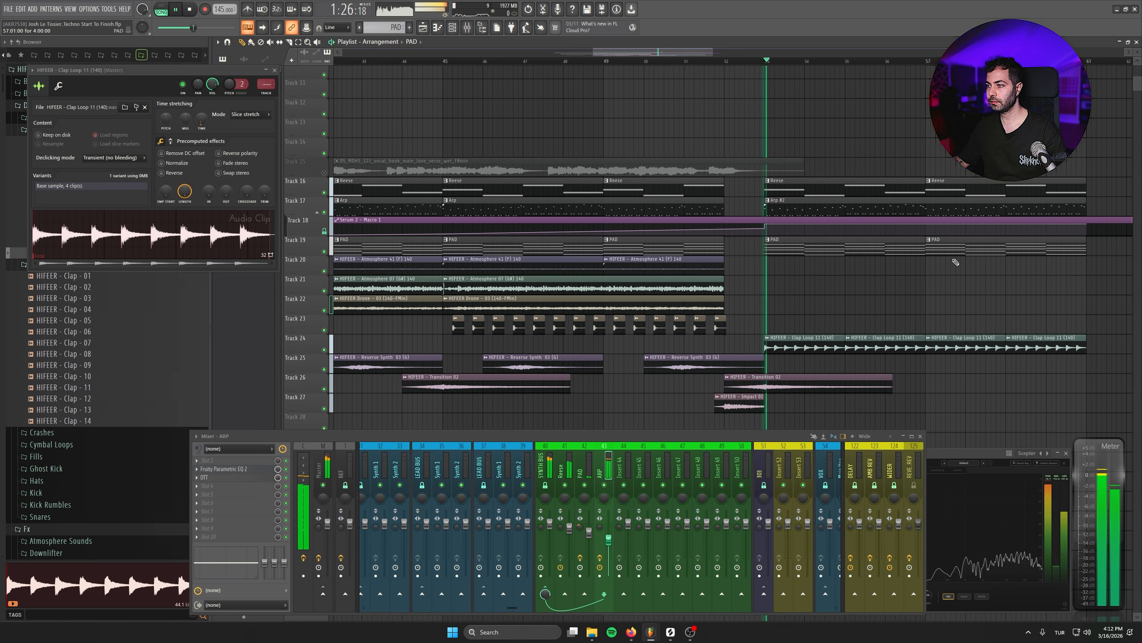
# - Duplicate the Reverse Synth clips on Track 25 into the next section and delete the extra clips
pyautogui.press('F9')
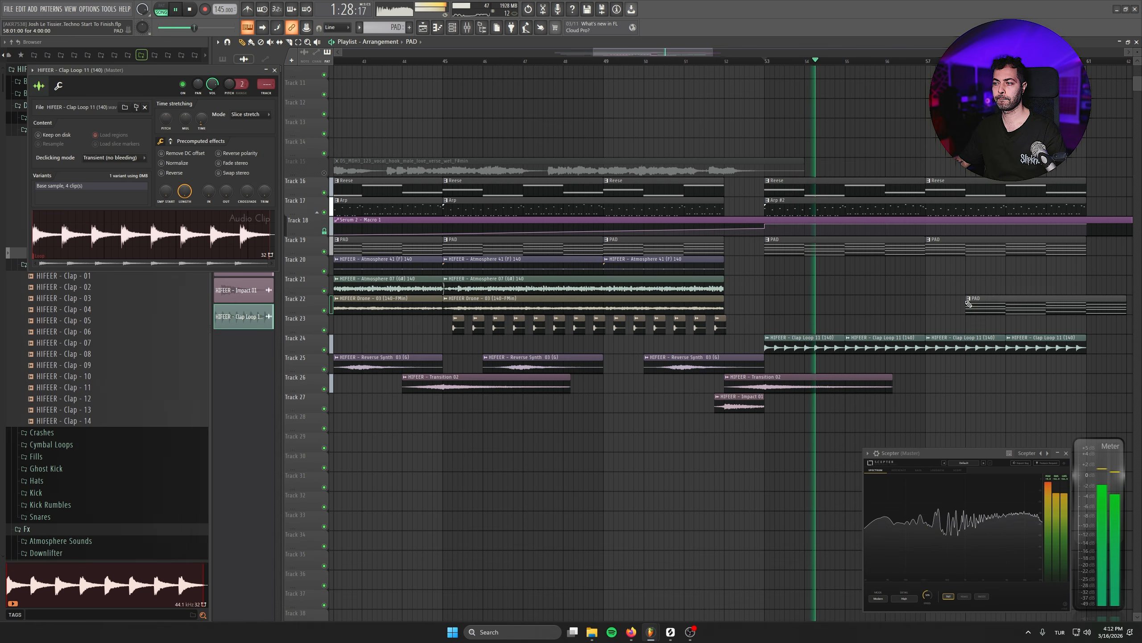
pyautogui.scroll(-2, 753, 323)
pyautogui.scroll(-1, 630, 279)
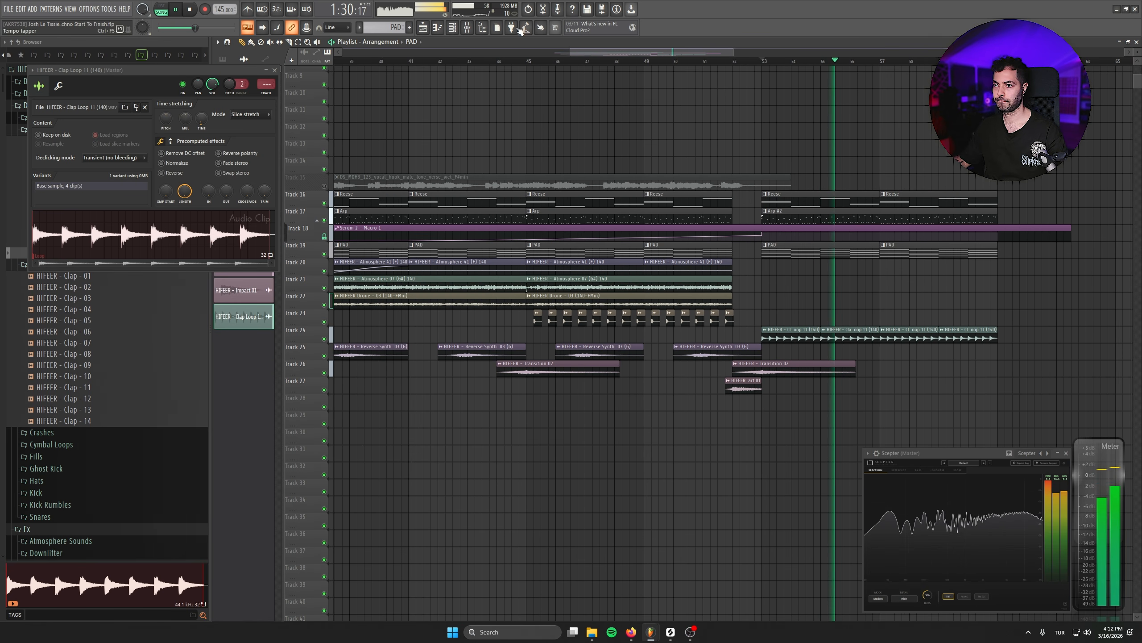
pyautogui.press('F9')
pyautogui.hscroll(-3, 461, 217)
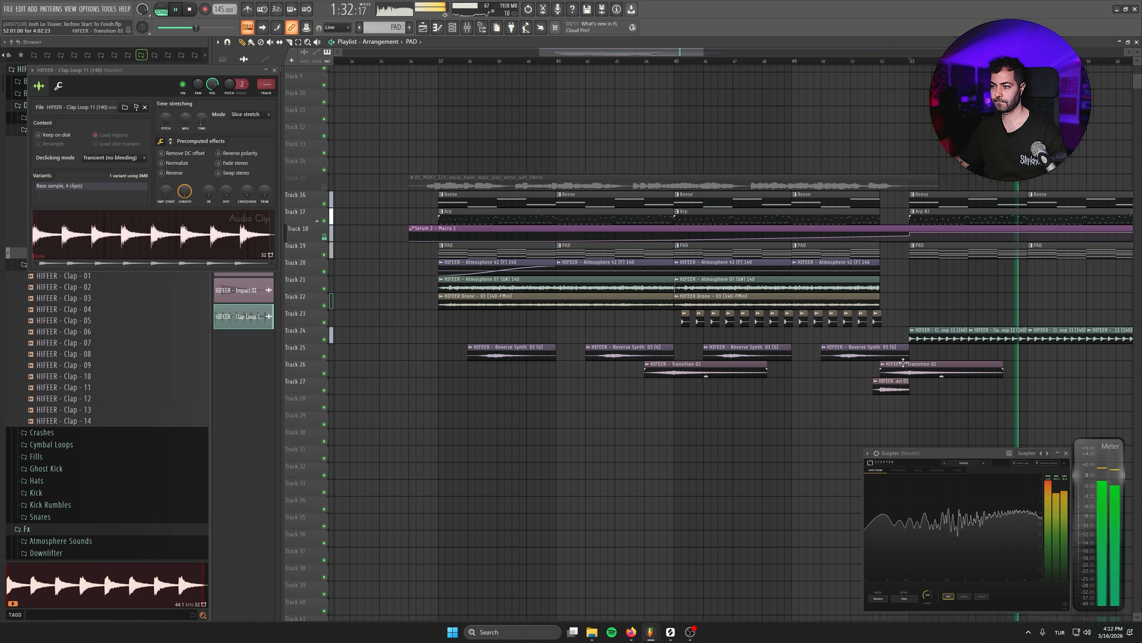
pyautogui.moveTo(931, 348); pyautogui.dragTo(972, 355)
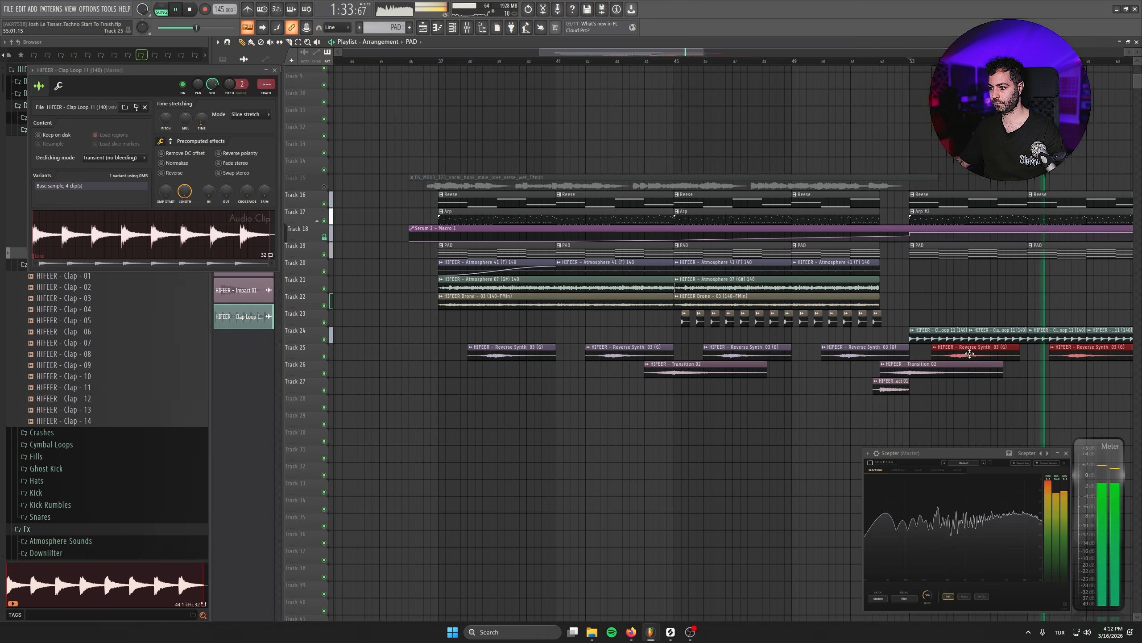
pyautogui.keyDown('ctrl'); pyautogui.click(925, 345); pyautogui.keyUp('ctrl')
pyautogui.hscroll(8, 926, 346)
pyautogui.rightClick(814, 327)
pyautogui.rightClick(845, 352)
pyautogui.rightClick(906, 324)
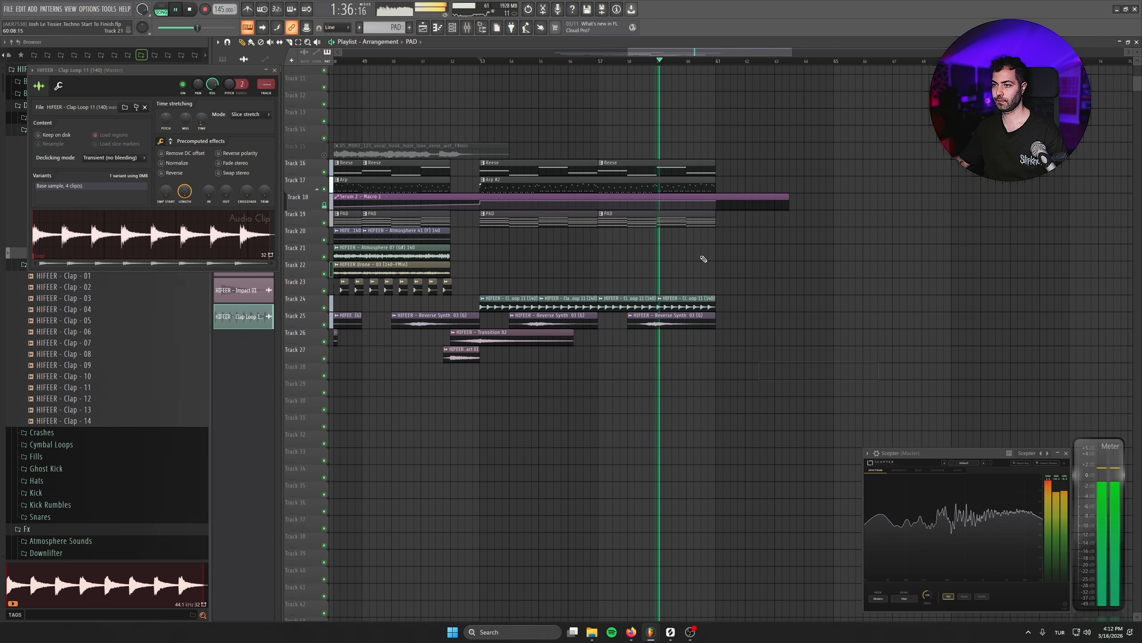
pyautogui.press('space')
# - Reshape the end of the Serum 2 Macro 1 automation on Track 18 into a downward ramp
pyautogui.scroll(3, 677, 250)
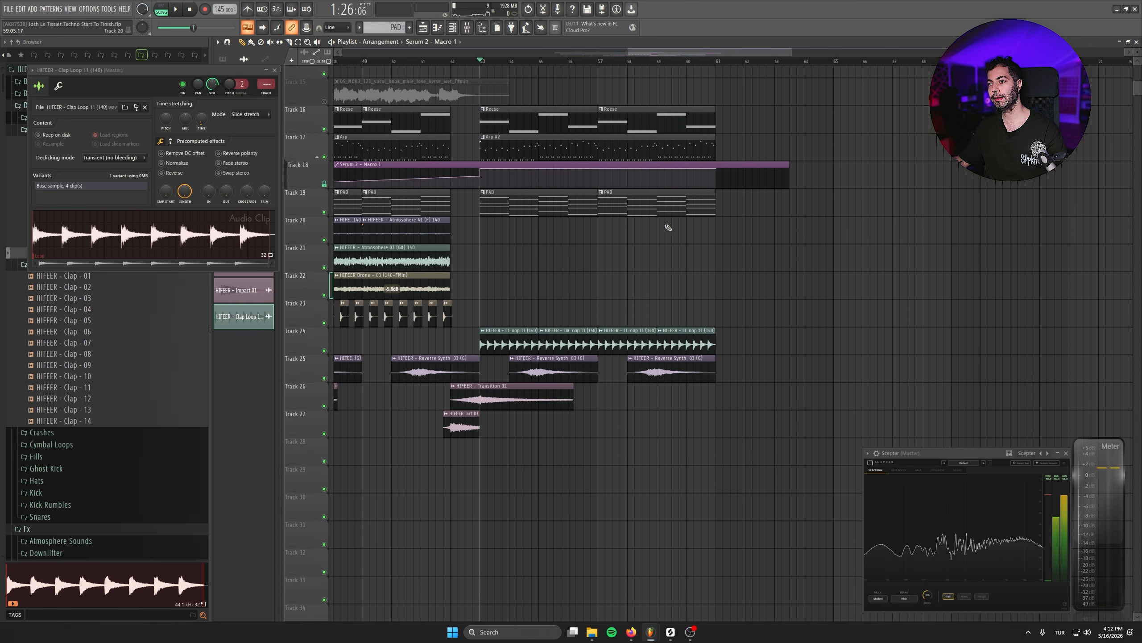
pyautogui.scroll(3, 669, 229)
pyautogui.moveTo(724, 251); pyautogui.dragTo(727, 256)
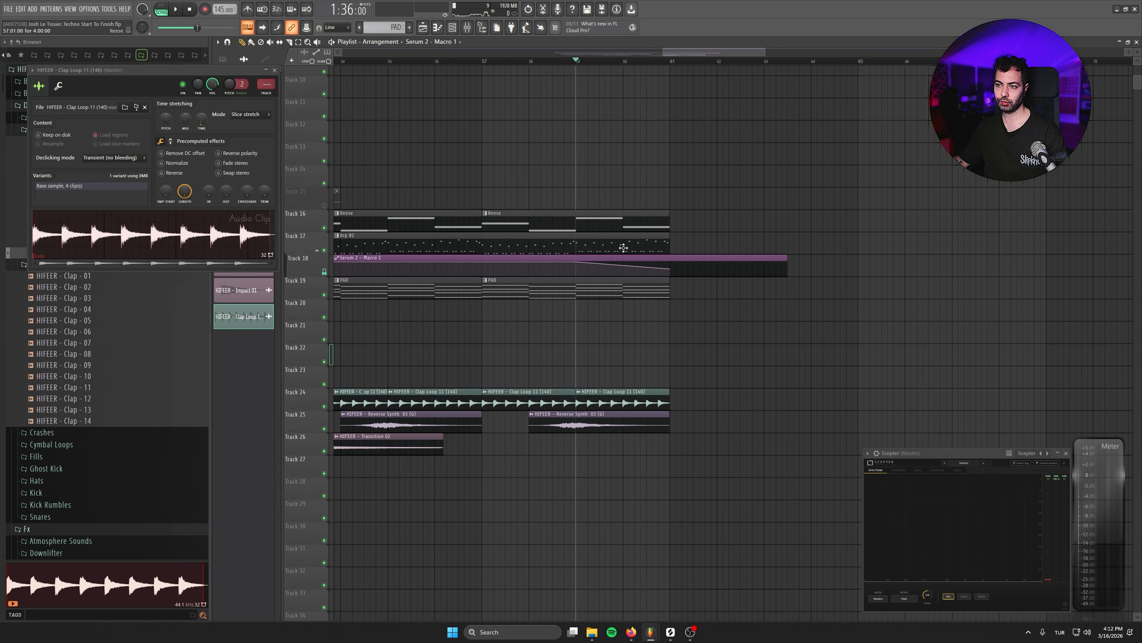
pyautogui.press('space')
pyautogui.scroll(2, 667, 250)
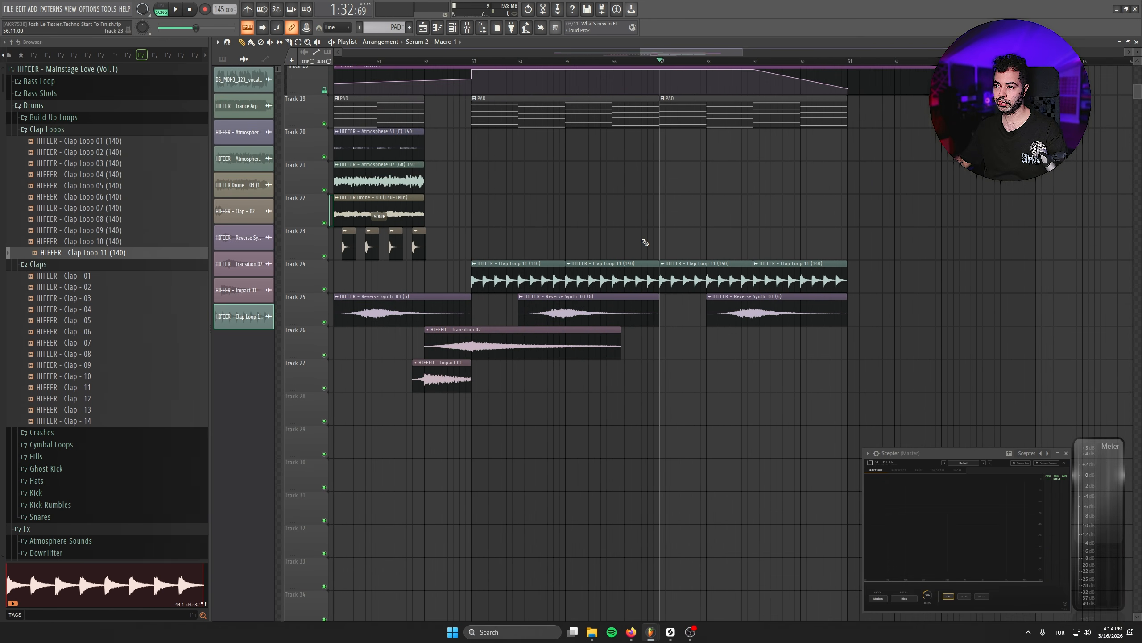
pyautogui.moveTo(644, 242); pyautogui.dragTo(629, 231)
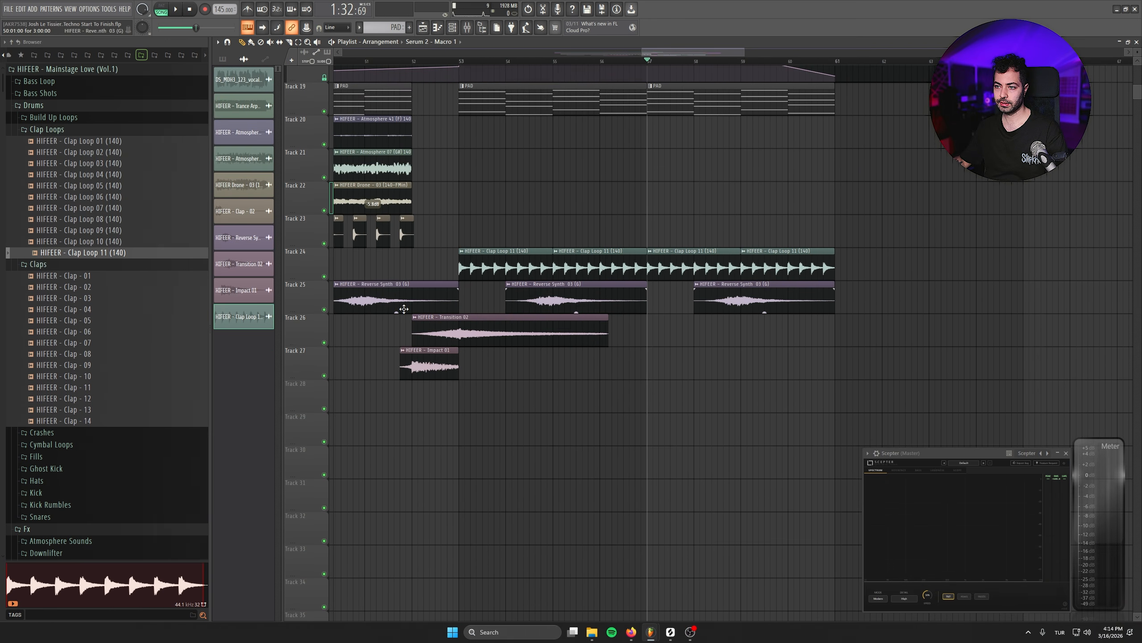
# - Insert an empty track above the Reverse Synth track and audition hat loops in the Cymbal Loops > Hat Loops folder
pyautogui.moveTo(305, 386); pyautogui.dragTo(305, 299)
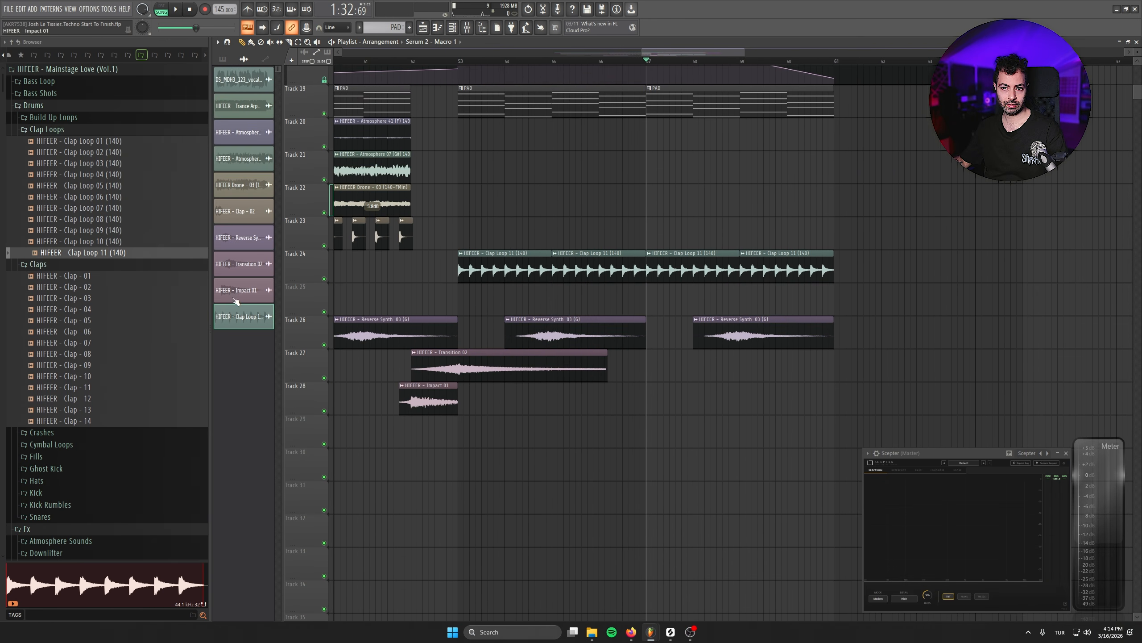
pyautogui.click(65, 444)
pyautogui.click(108, 268)
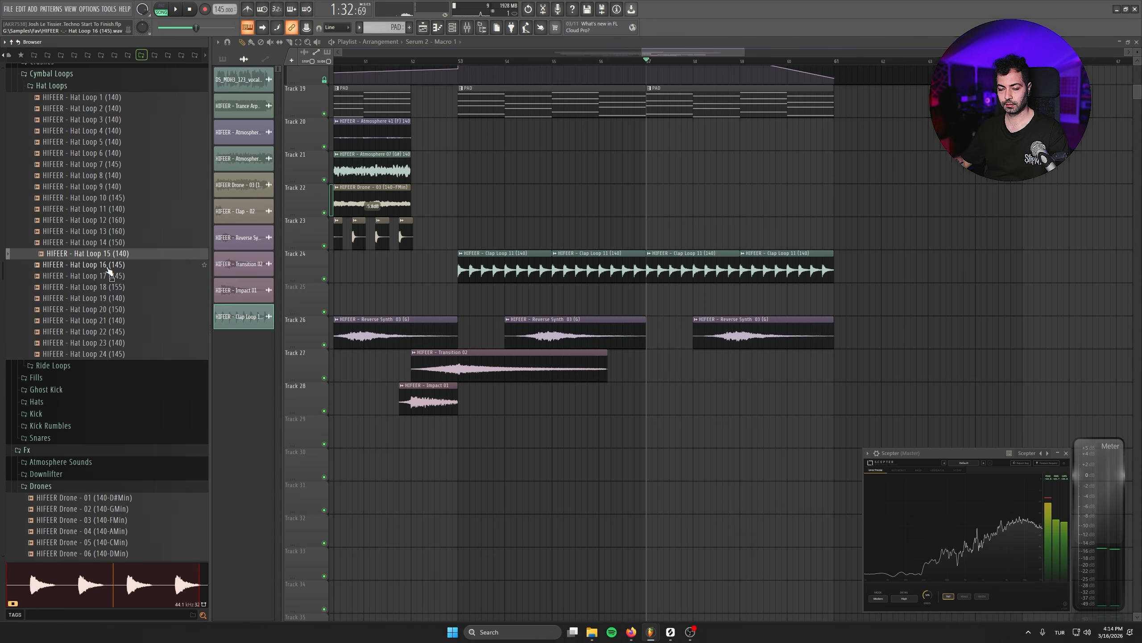
pyautogui.click(109, 266)
pyautogui.click(109, 276)
pyautogui.click(110, 288)
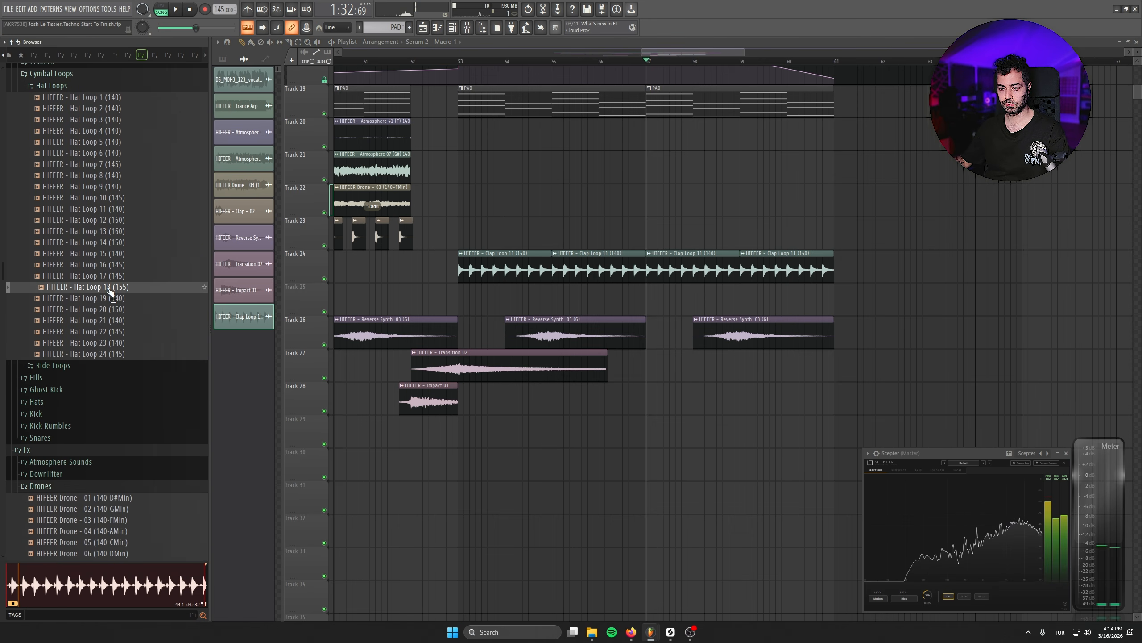
pyautogui.click(114, 299)
pyautogui.click(119, 312)
pyautogui.click(119, 322)
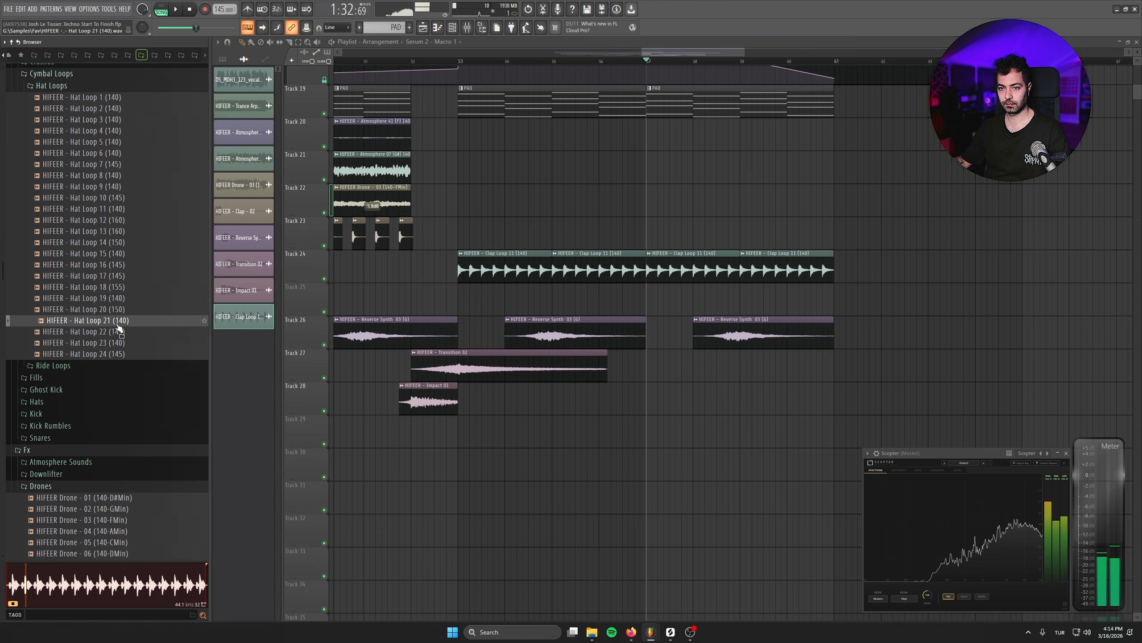
pyautogui.click(110, 232)
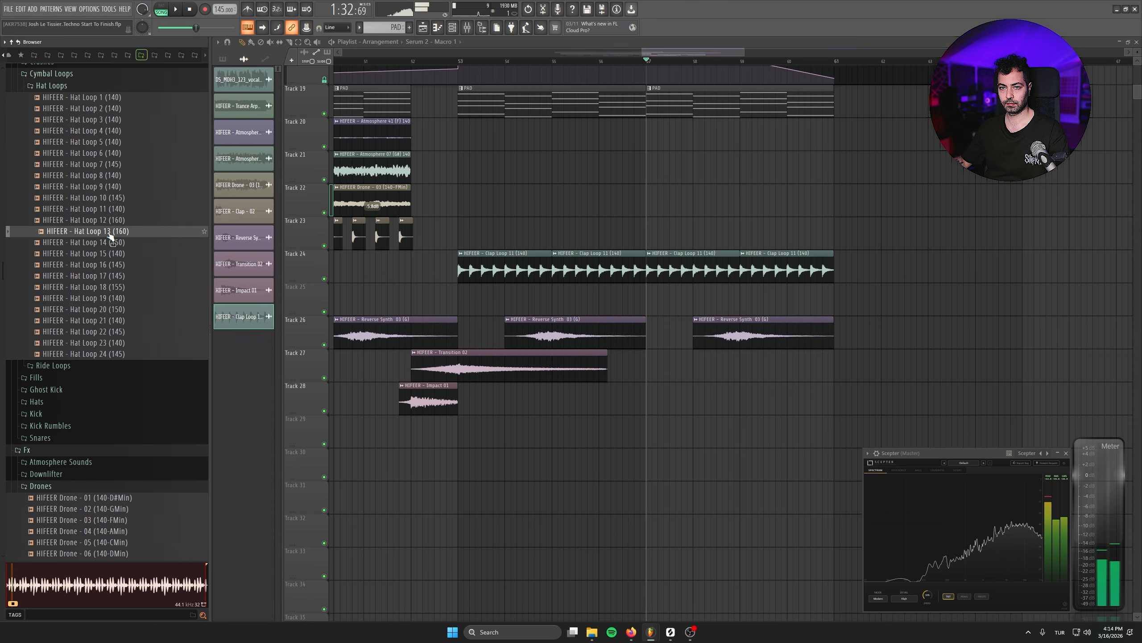
pyautogui.click(112, 177)
# - Place Hat Loop 8 (140) on the empty Track 25 at the next section, set its stretch mode to Slice stretch and adjust its gain
pyautogui.moveTo(113, 176); pyautogui.dragTo(648, 299)
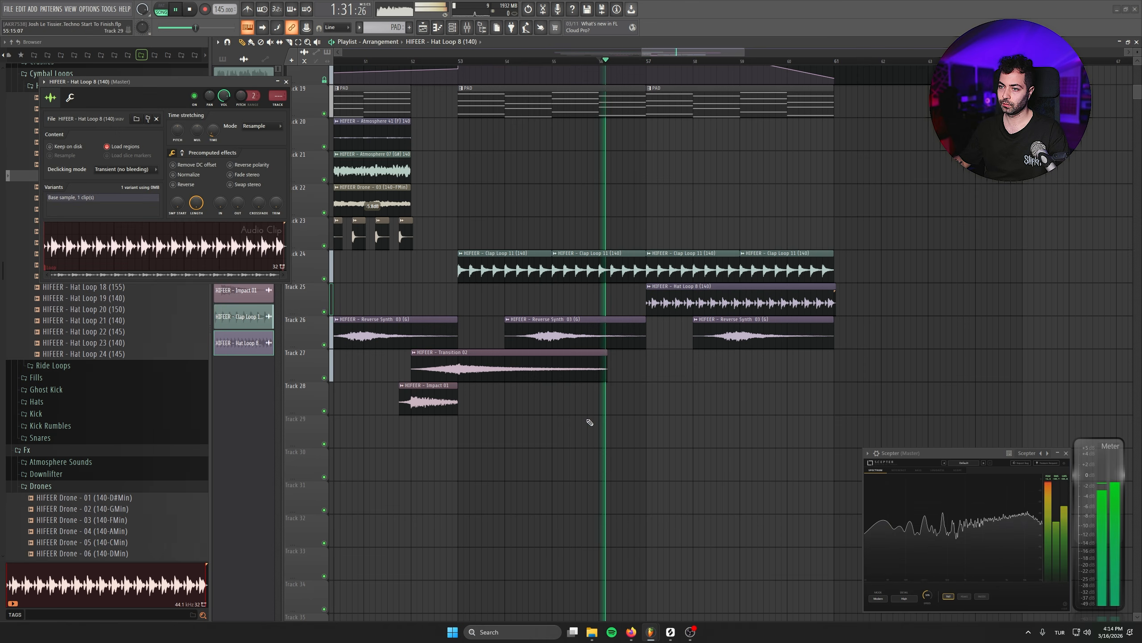
pyautogui.press('space')
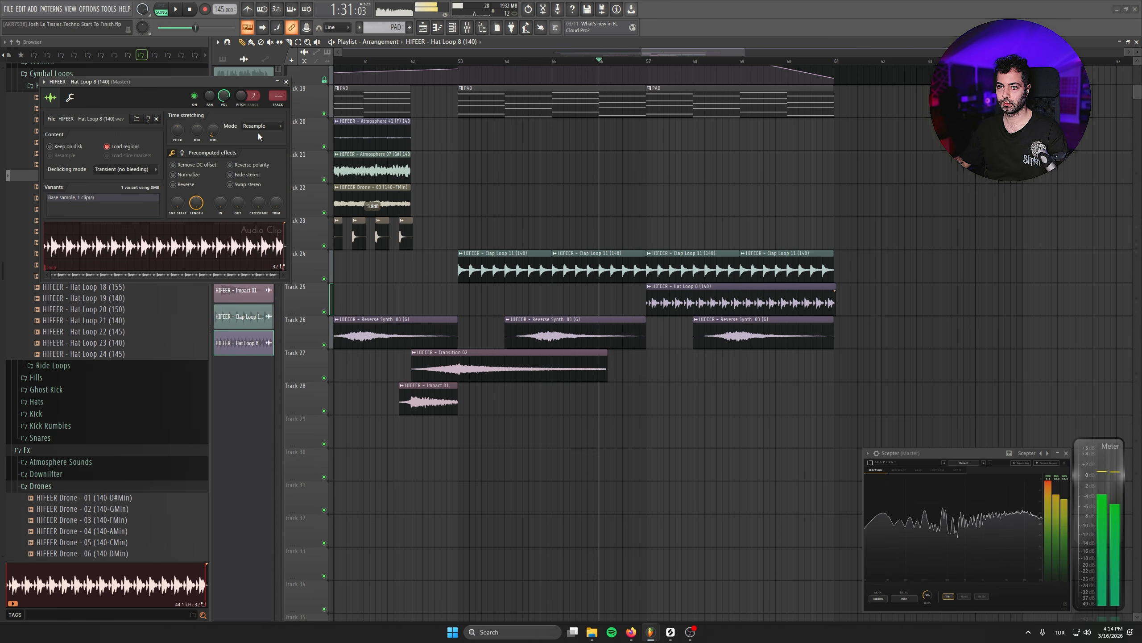
pyautogui.click(259, 127)
pyautogui.click(266, 199)
pyautogui.press('space')
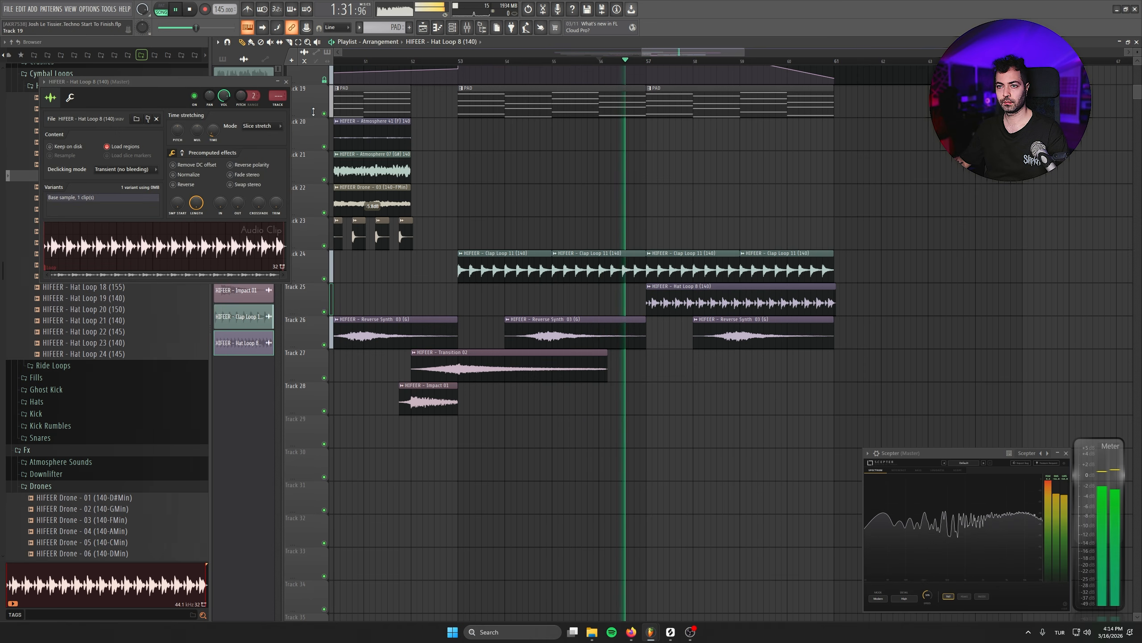
pyautogui.click(286, 82)
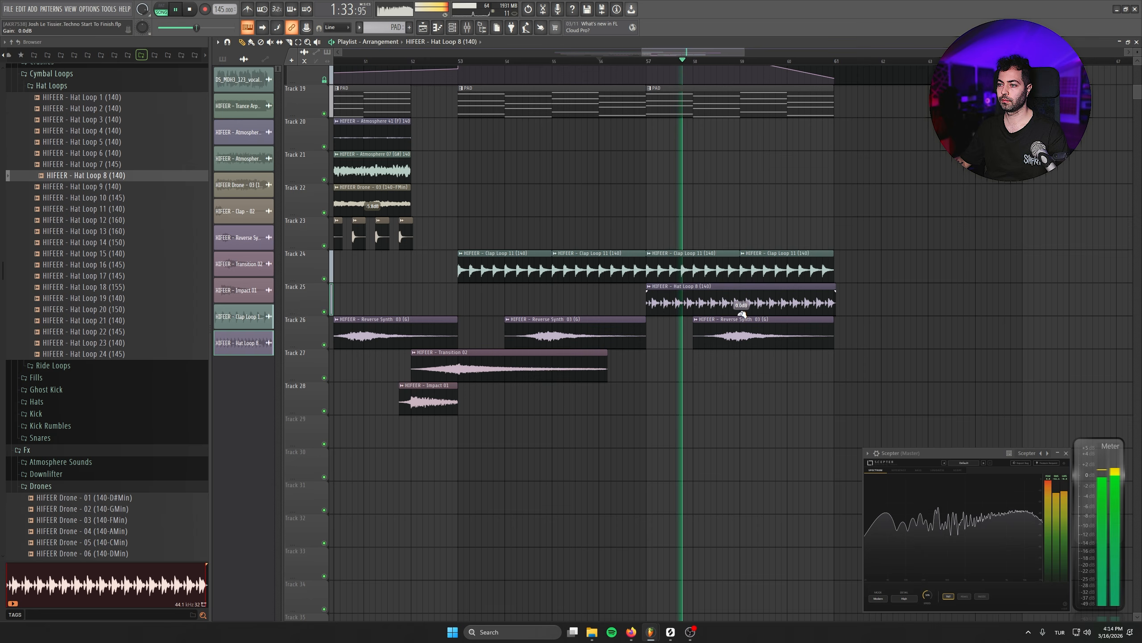
pyautogui.moveTo(741, 314)
pyautogui.mouseDown()
pyautogui.moveTo(741, 302)
pyautogui.moveTo(741, 312)
pyautogui.mouseUp()
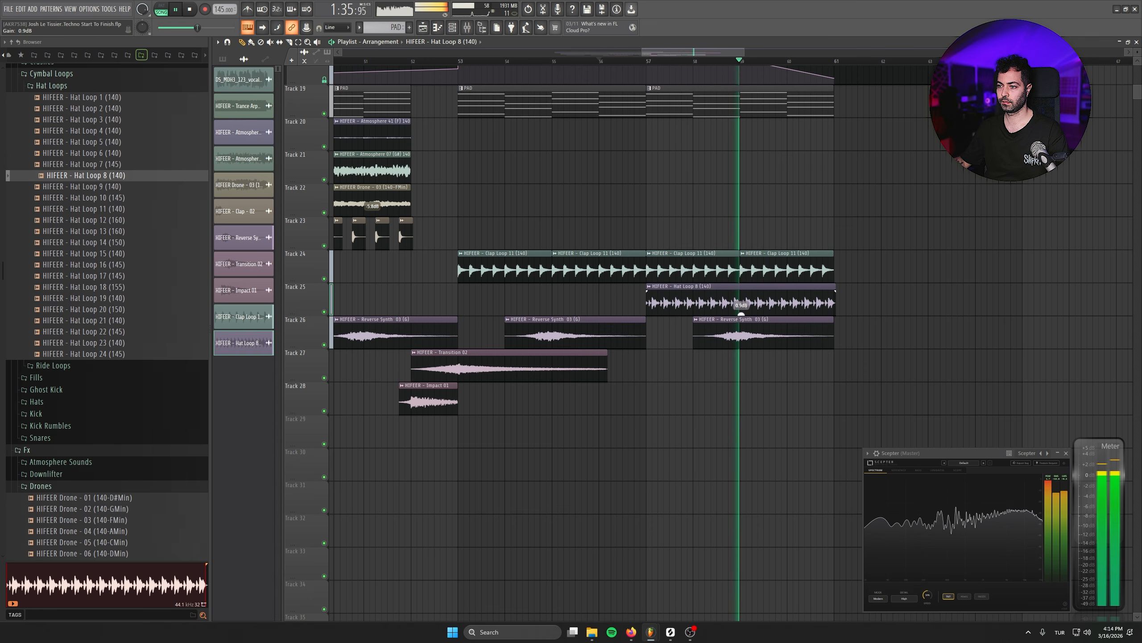
pyautogui.press('space')
# - Replace the hat clip on Track 25 with Hat Loop 17 (145) and adjust its time-stretch setting while playing
pyautogui.click(116, 277)
pyautogui.moveTo(116, 278); pyautogui.dragTo(679, 305)
pyautogui.rightClick(668, 309)
pyautogui.doubleClick(686, 303)
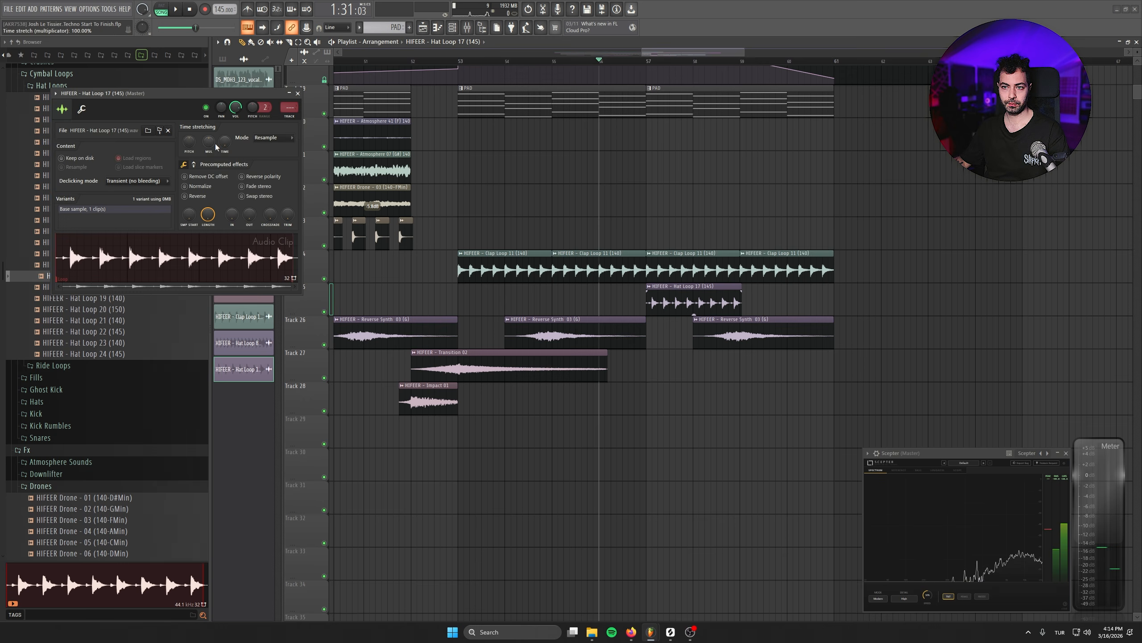
pyautogui.rightClick(217, 142)
pyautogui.press('space')
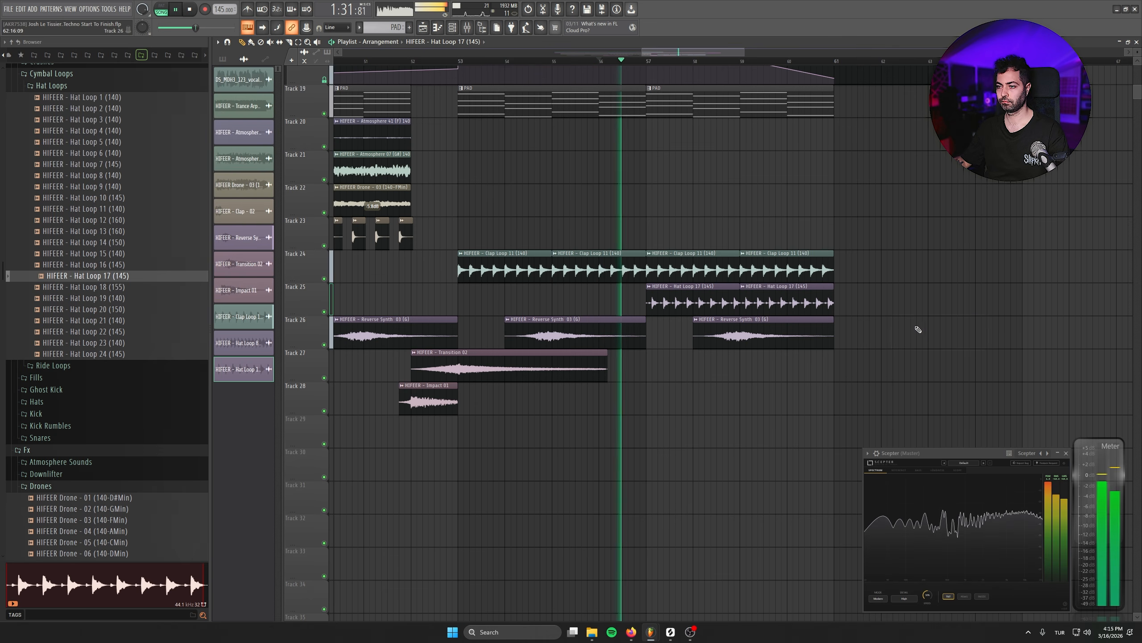
pyautogui.scroll(5, 630, 369)
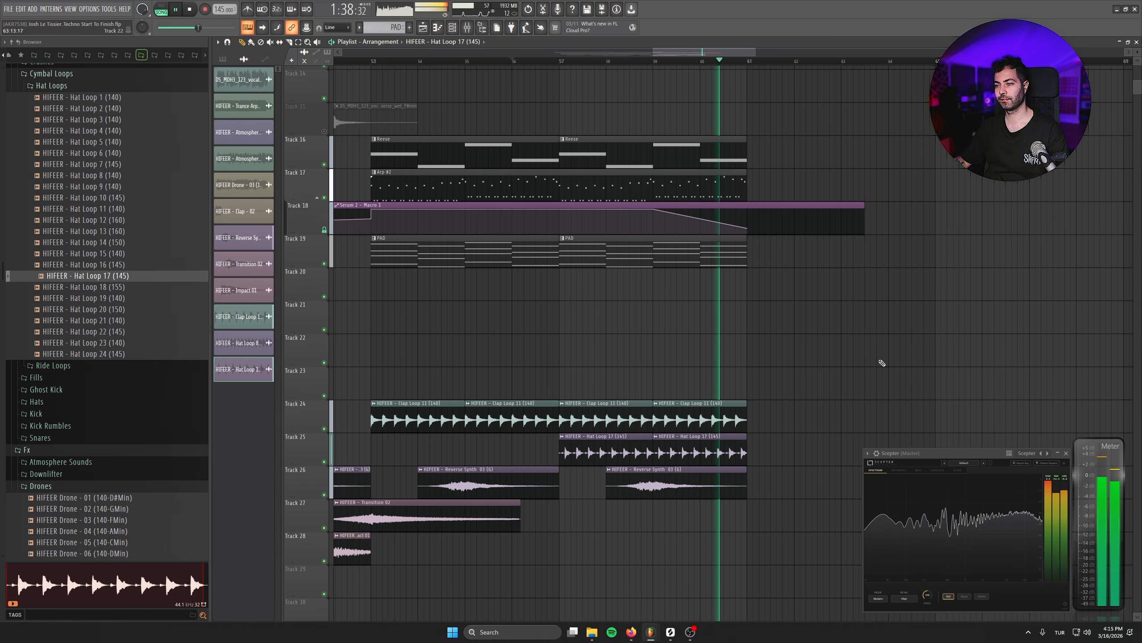
# - Copy the Transition 02 clip on Track 27 into the next section
pyautogui.moveTo(532, 454); pyautogui.dragTo(640, 365)
pyautogui.moveTo(545, 407); pyautogui.dragTo(932, 407)
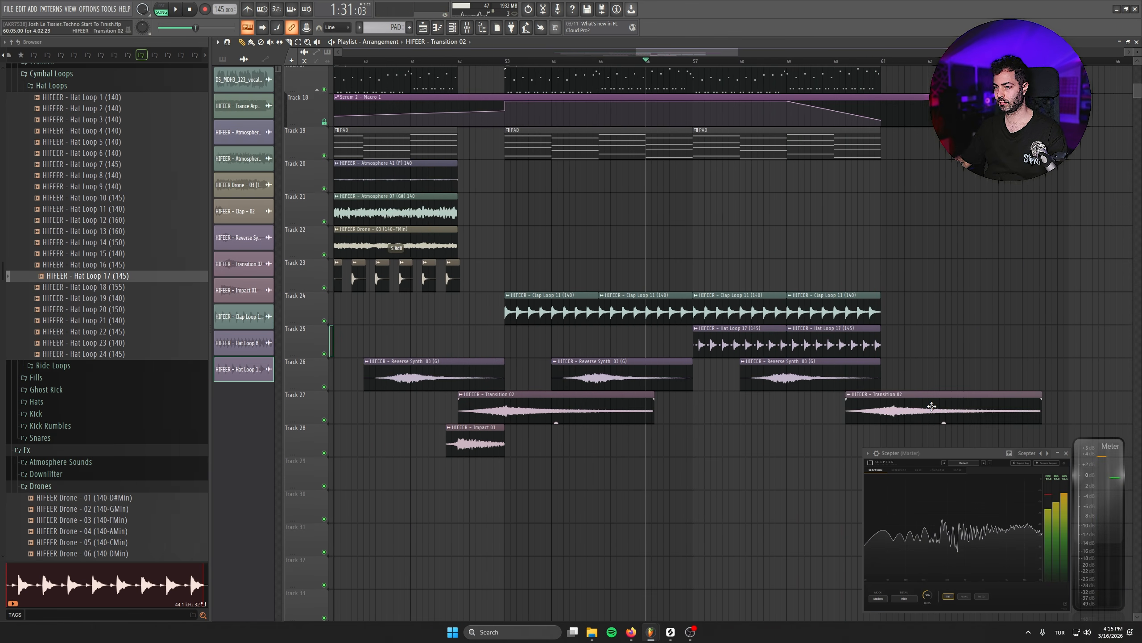
pyautogui.moveTo(883, 493); pyautogui.dragTo(607, 421)
pyautogui.moveTo(554, 176); pyautogui.dragTo(670, 248)
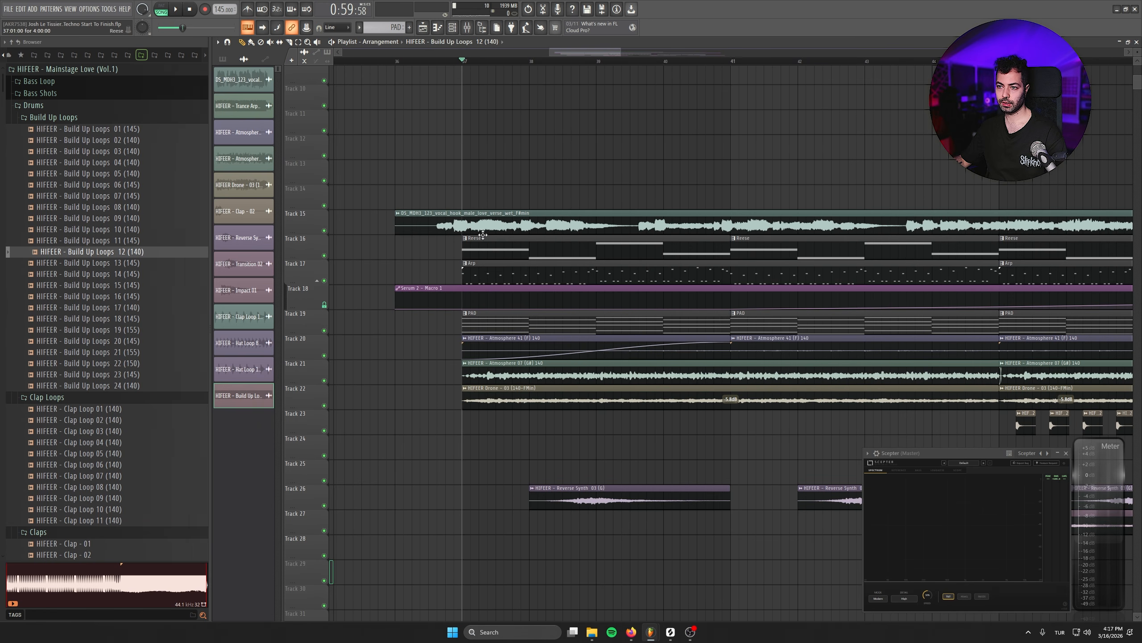
# - Move the second Reese note one bar later in the Reese pattern and close the piano roll
pyautogui.doubleClick(497, 246)
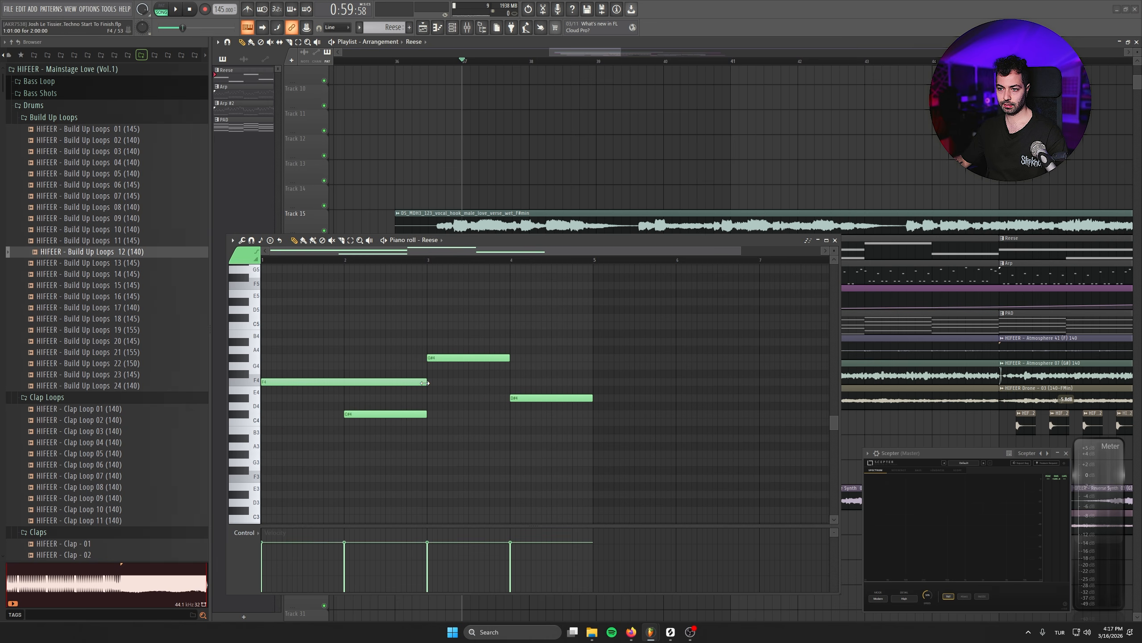
pyautogui.moveTo(377, 414); pyautogui.dragTo(464, 413)
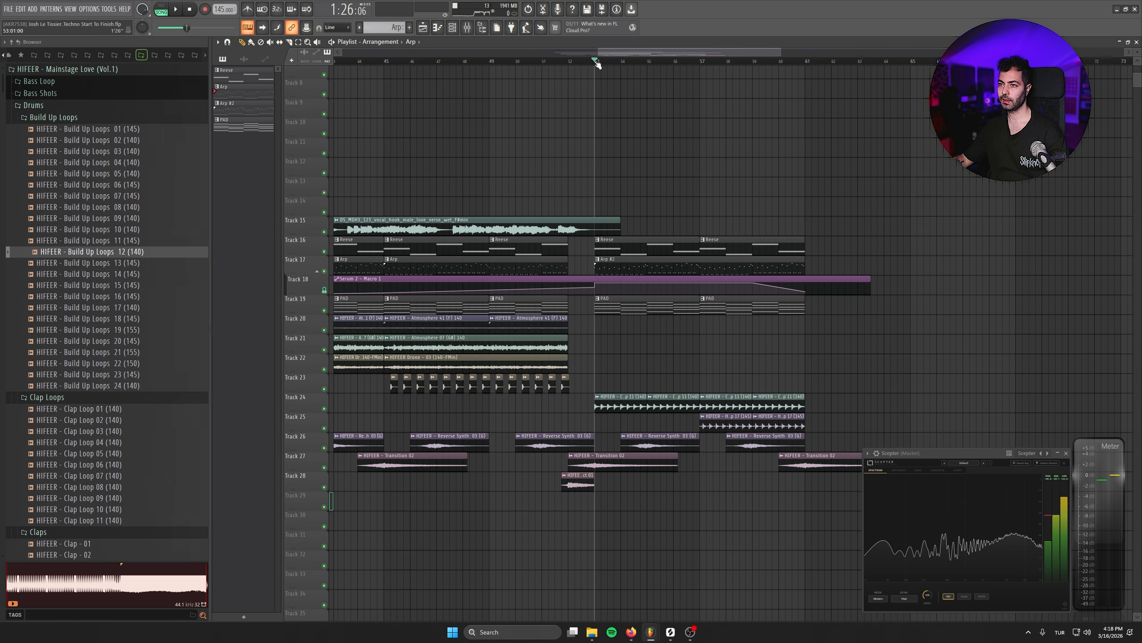
pyautogui.moveTo(868, 276); pyautogui.dragTo(834, 251)
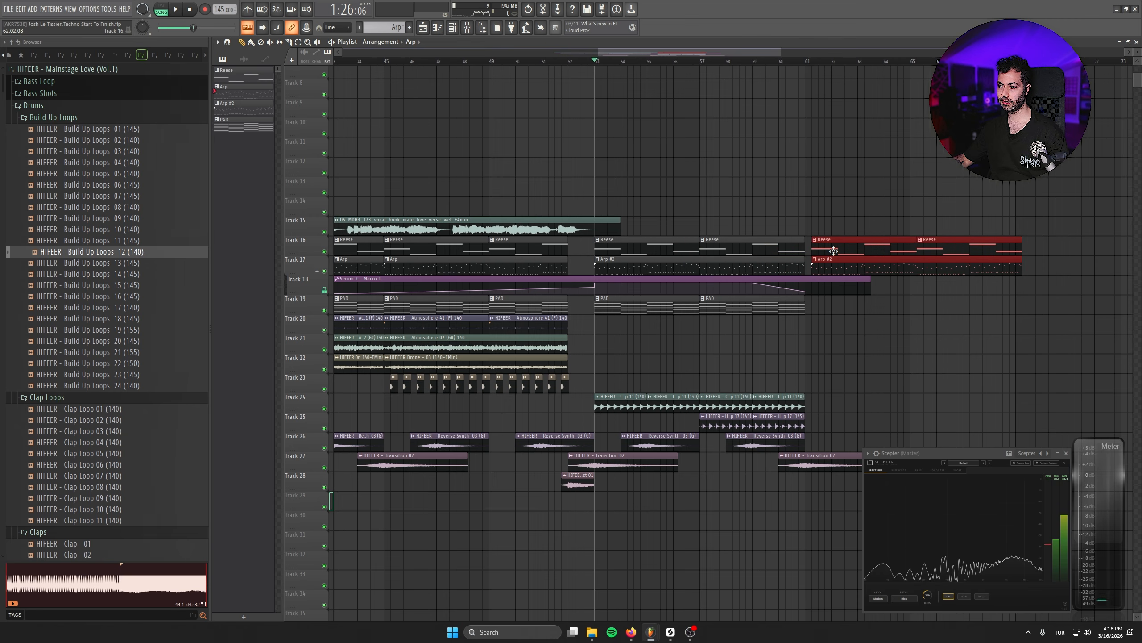
# - Rearrange the Reese and Arp clips on Tracks 16 and 17 across the sections
pyautogui.moveTo(849, 325); pyautogui.dragTo(706, 327)
pyautogui.moveTo(827, 308); pyautogui.dragTo(630, 305)
pyautogui.moveTo(631, 304)
pyautogui.mouseDown()
pyautogui.moveTo(905, 304)
pyautogui.moveTo(840, 303)
pyautogui.mouseUp()
pyautogui.moveTo(904, 390); pyautogui.dragTo(895, 332)
pyautogui.moveTo(698, 309); pyautogui.dragTo(1067, 346)
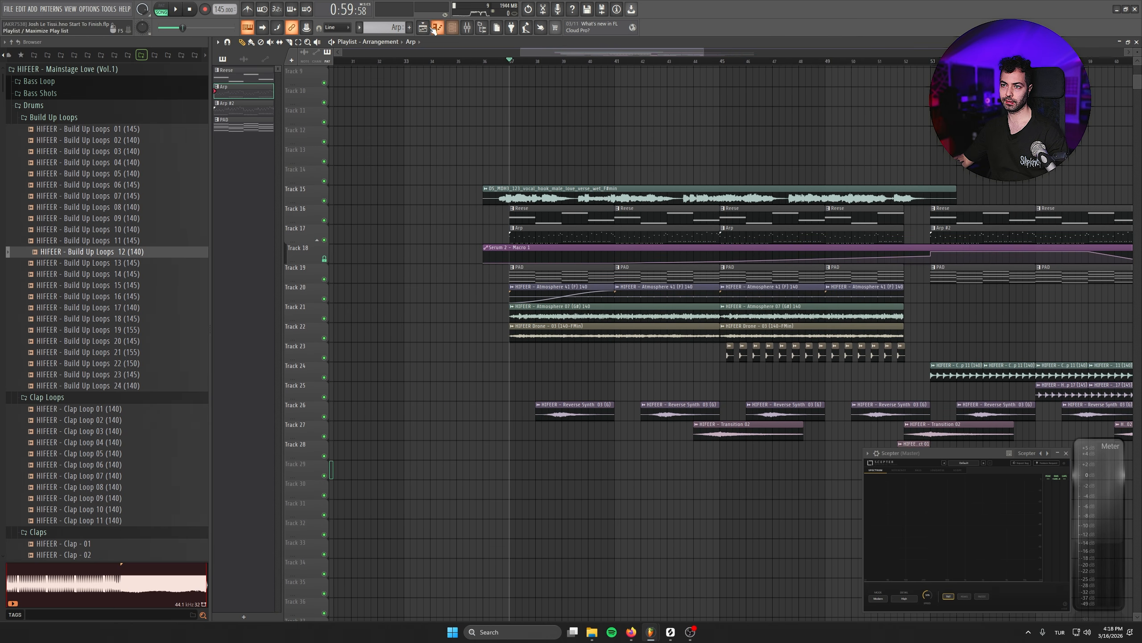
# - Select the repeated middle note run in the ARP pattern, shift it, and close the piano roll
pyautogui.moveTo(441, 452); pyautogui.dragTo(262, 400)
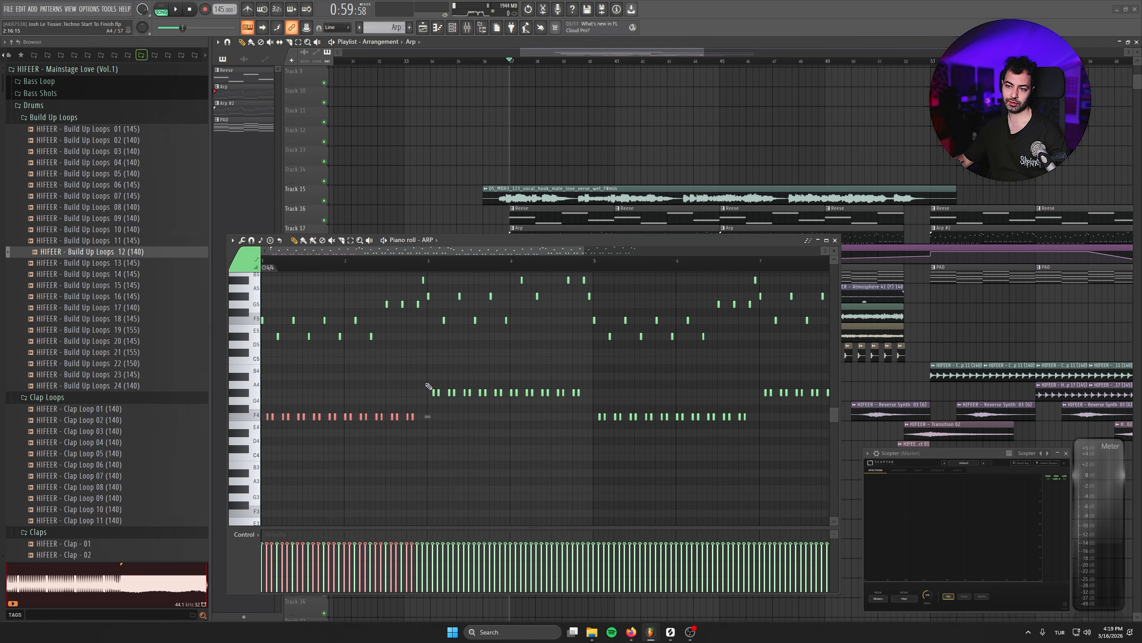
pyautogui.moveTo(425, 381); pyautogui.dragTo(758, 434)
pyautogui.moveTo(723, 373); pyautogui.dragTo(833, 396)
pyautogui.moveTo(573, 420); pyautogui.dragTo(729, 439)
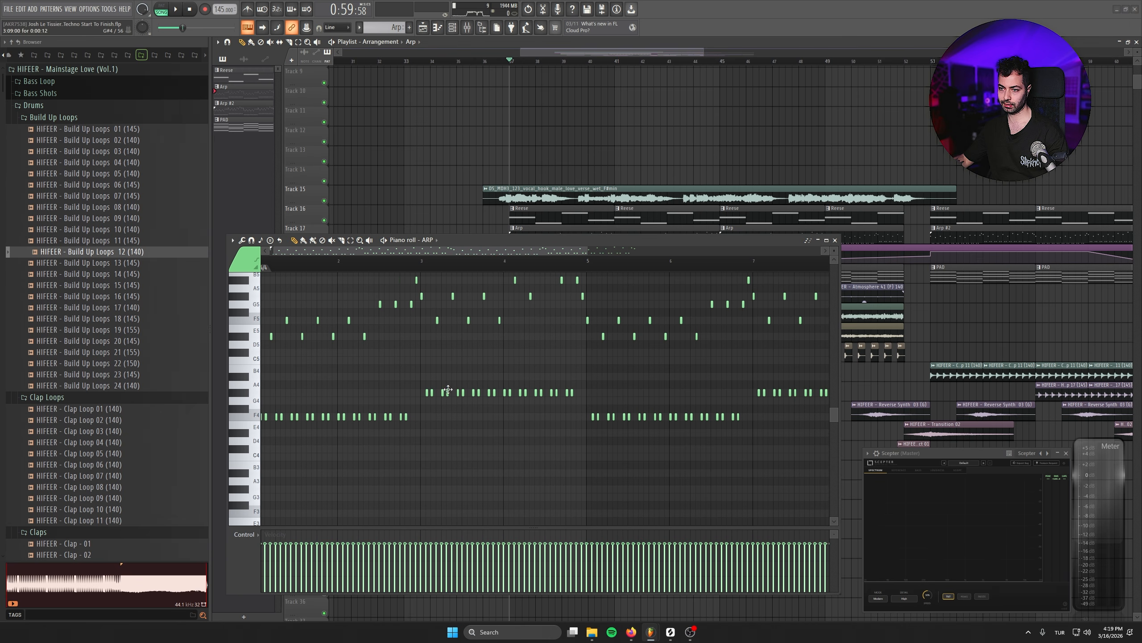
pyautogui.moveTo(410, 380); pyautogui.dragTo(806, 442)
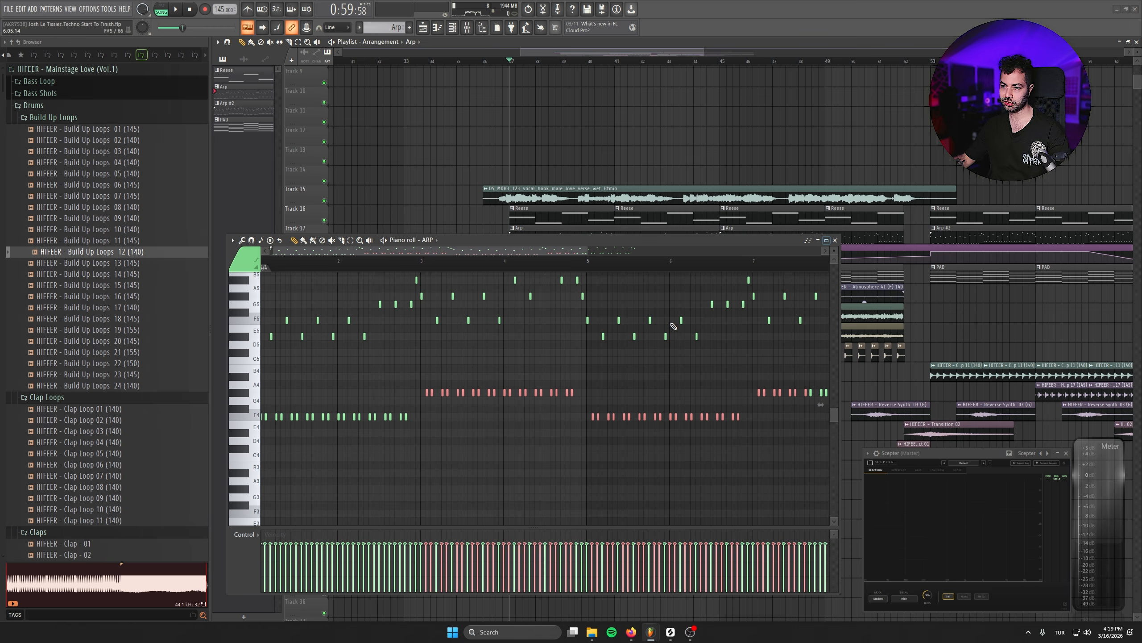
pyautogui.moveTo(448, 398); pyautogui.dragTo(254, 439)
pyautogui.click(836, 240)
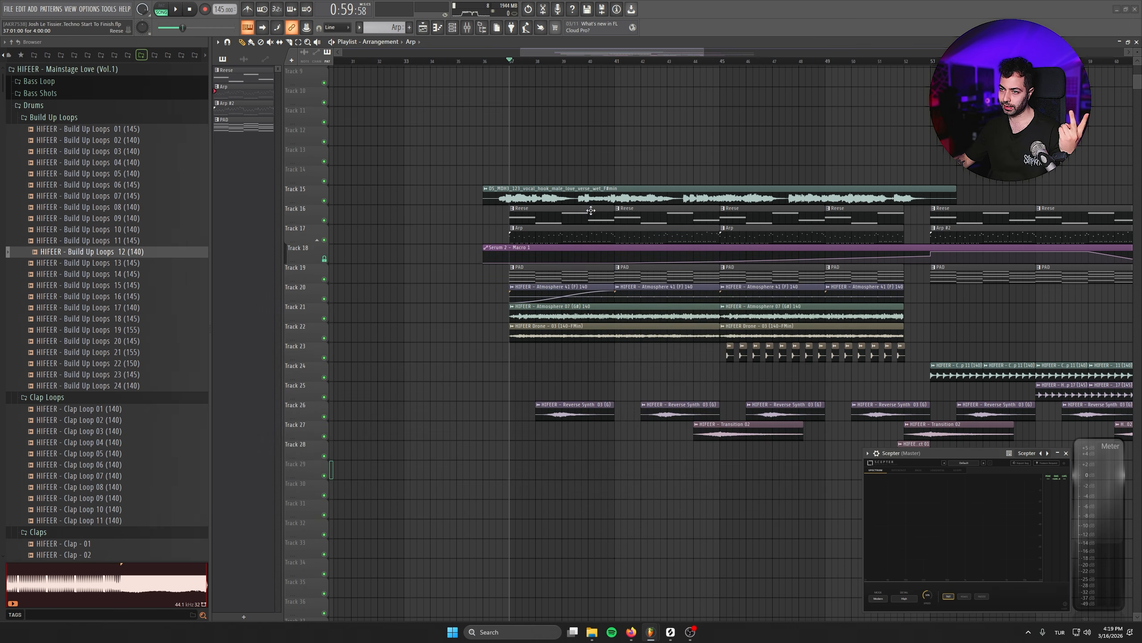
# - Open the Reese pattern and shift its last three notes one bar later
pyautogui.click(452, 29)
pyautogui.click(585, 194)
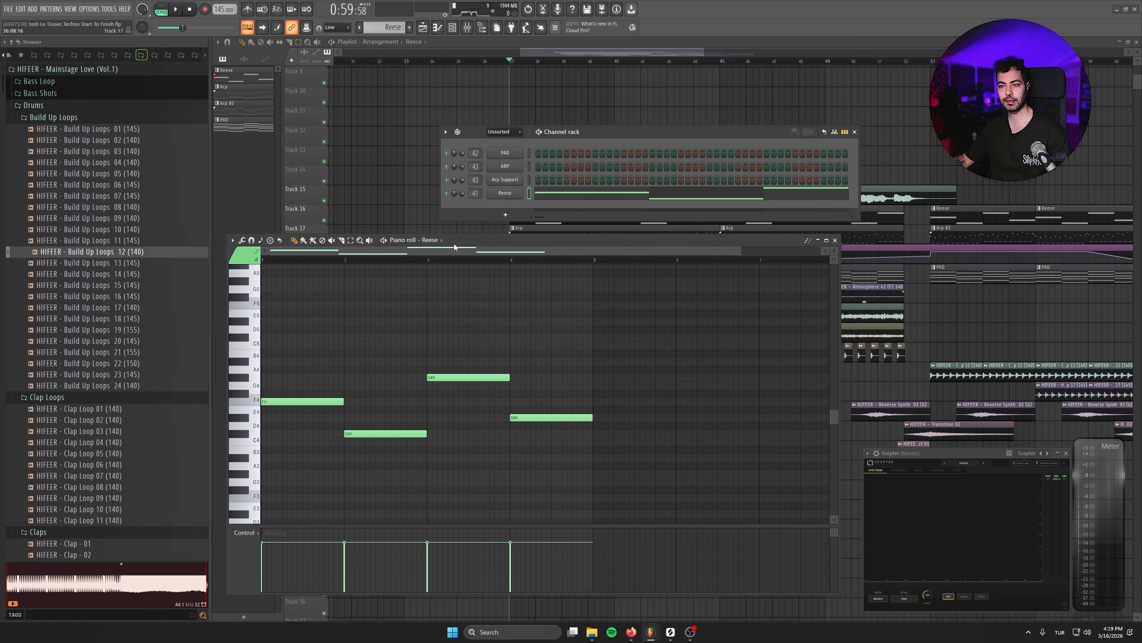
pyautogui.moveTo(655, 341); pyautogui.dragTo(339, 486)
pyautogui.moveTo(584, 350); pyautogui.dragTo(398, 463)
pyautogui.moveTo(382, 434); pyautogui.dragTo(452, 429)
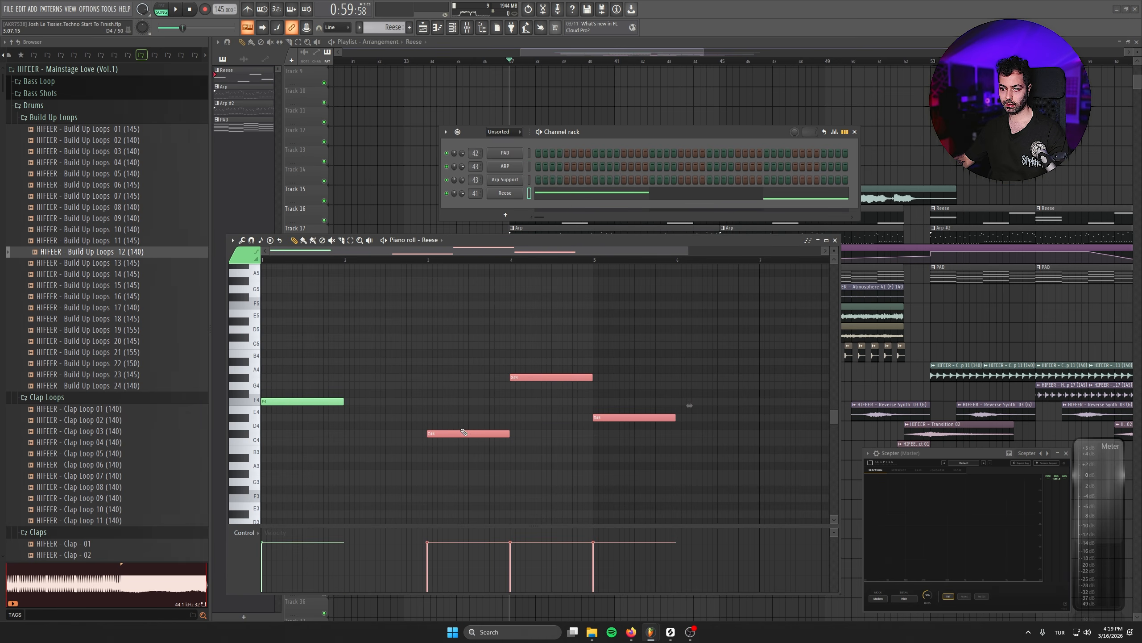
# - Lengthen the Reese notes to two bars each with the later notes following, then close the piano roll and channel rack
pyautogui.keyDown('ctrl'); pyautogui.click(339, 402); pyautogui.keyUp('ctrl')
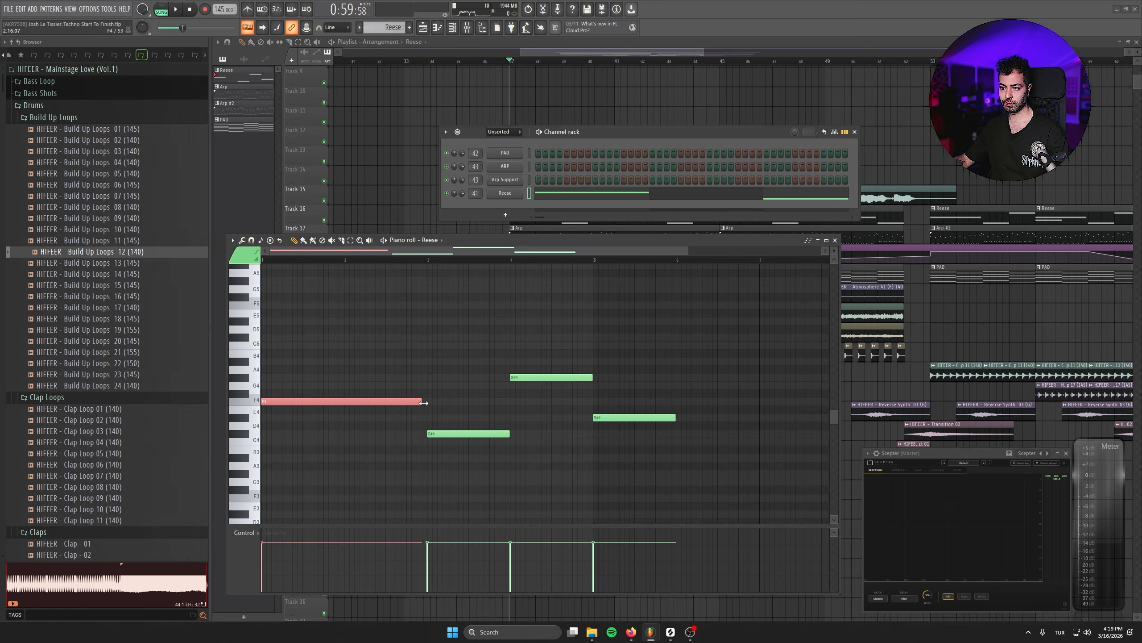
pyautogui.moveTo(675, 357); pyautogui.dragTo(473, 434)
pyautogui.moveTo(613, 349); pyautogui.dragTo(646, 371)
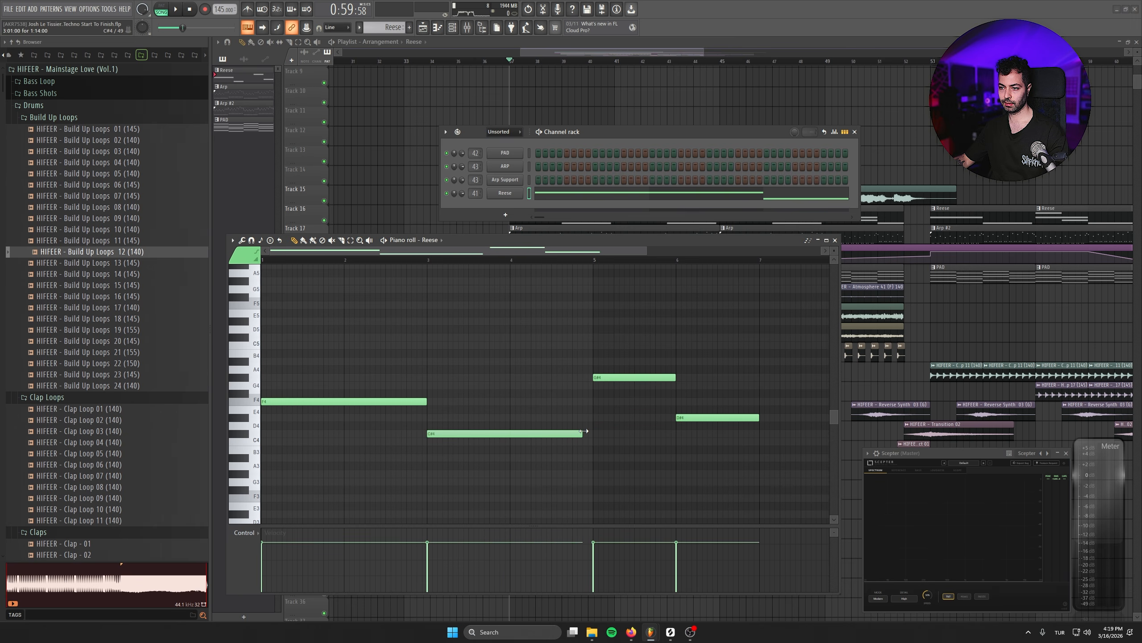
pyautogui.moveTo(796, 356); pyautogui.dragTo(560, 363)
pyautogui.moveTo(542, 441); pyautogui.dragTo(421, 380)
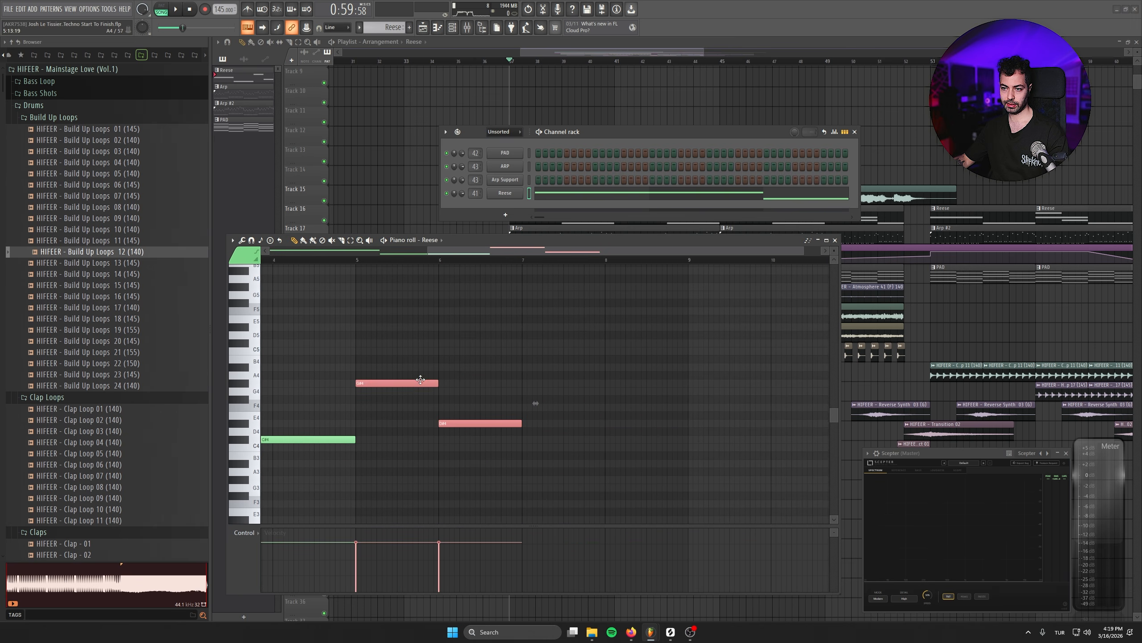
pyautogui.moveTo(632, 493); pyautogui.dragTo(523, 383)
pyautogui.click(835, 240)
pyautogui.click(855, 132)
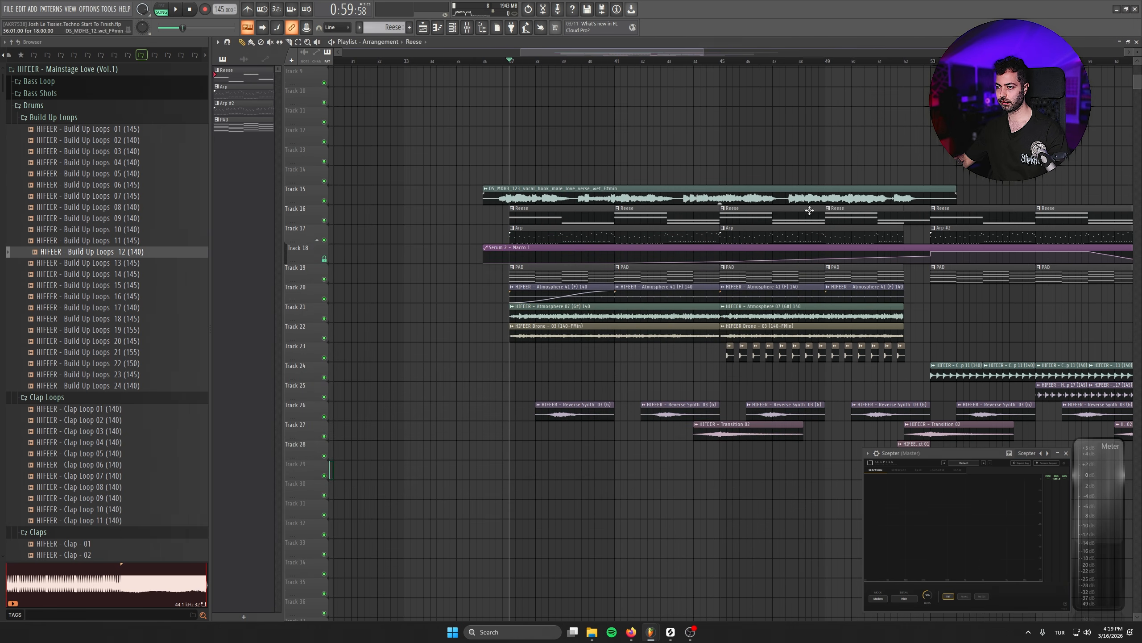
# - Remove the extra Reese clips on Track 16 and reposition the rest, then check the Reese pattern
pyautogui.moveTo(625, 233); pyautogui.dragTo(566, 273)
pyautogui.rightClick(575, 258)
pyautogui.moveTo(869, 256); pyautogui.dragTo(634, 240)
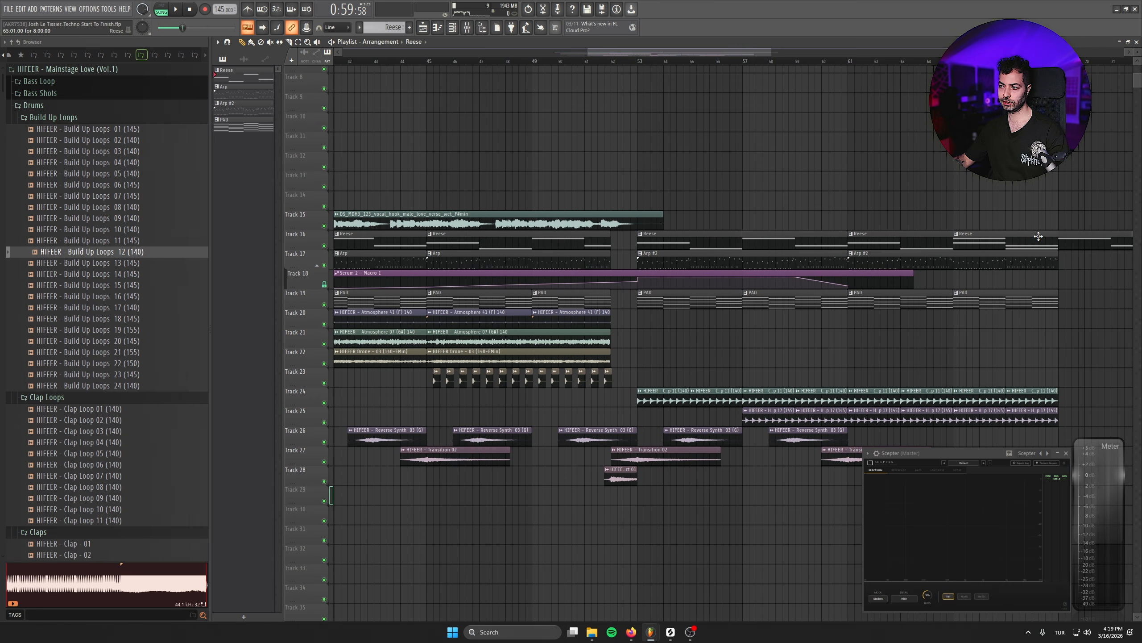
pyautogui.moveTo(335, 287); pyautogui.dragTo(519, 263)
pyautogui.doubleClick(460, 223)
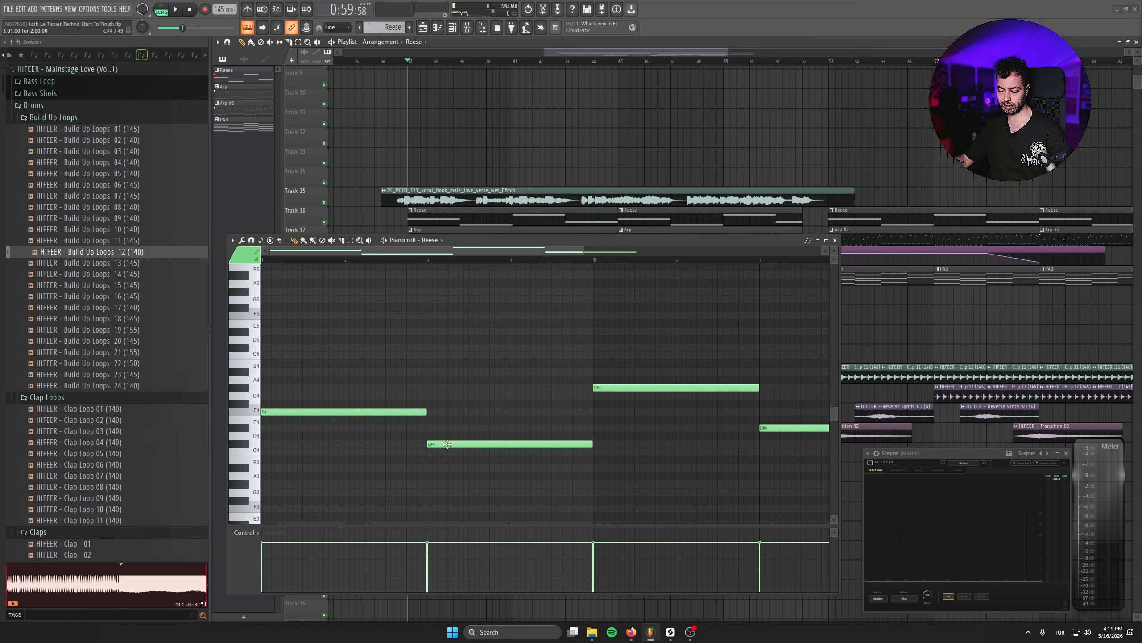
pyautogui.click(835, 240)
# - Select the repeated note run in the ARP pattern and move it to a new pitch
pyautogui.doubleClick(544, 244)
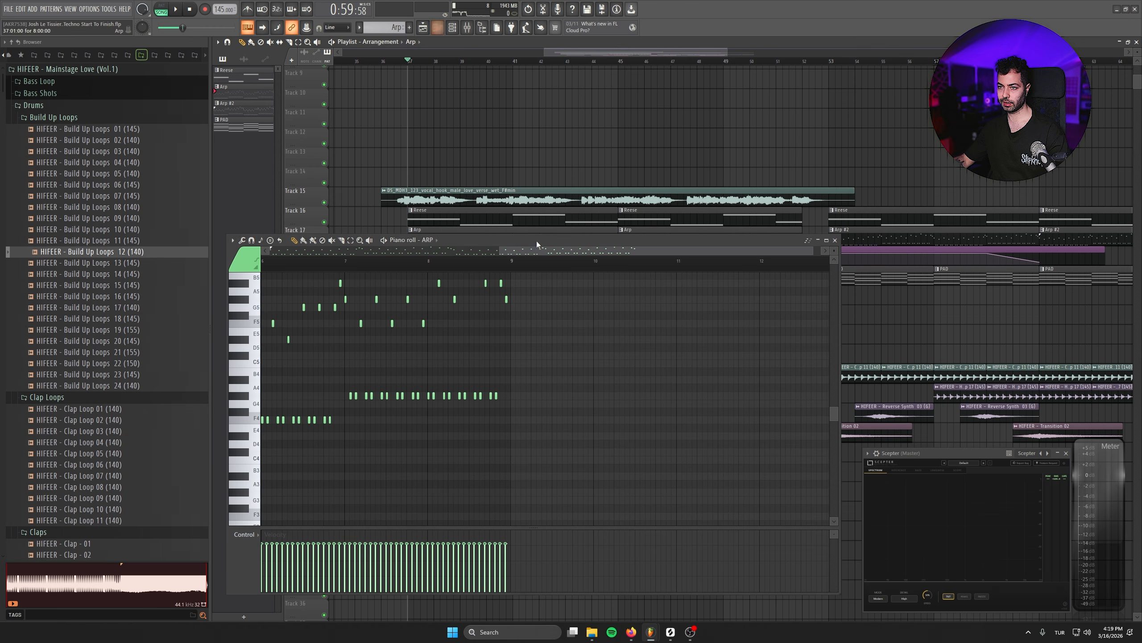
pyautogui.moveTo(617, 379); pyautogui.dragTo(1037, 374)
pyautogui.moveTo(421, 382); pyautogui.dragTo(621, 394)
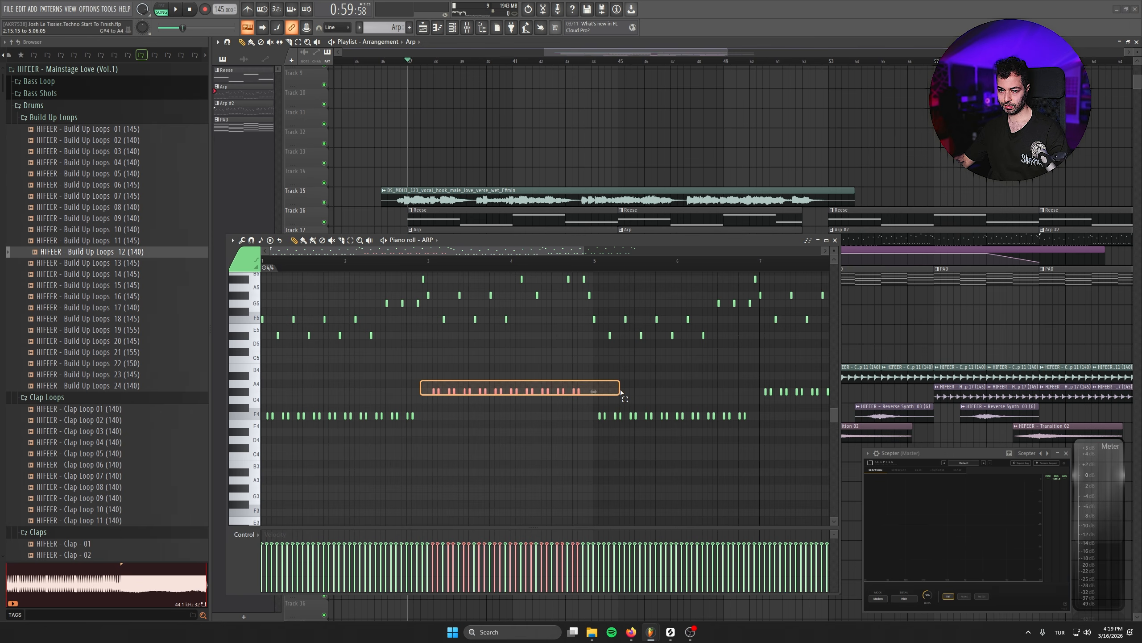
pyautogui.scroll(5, 620, 495)
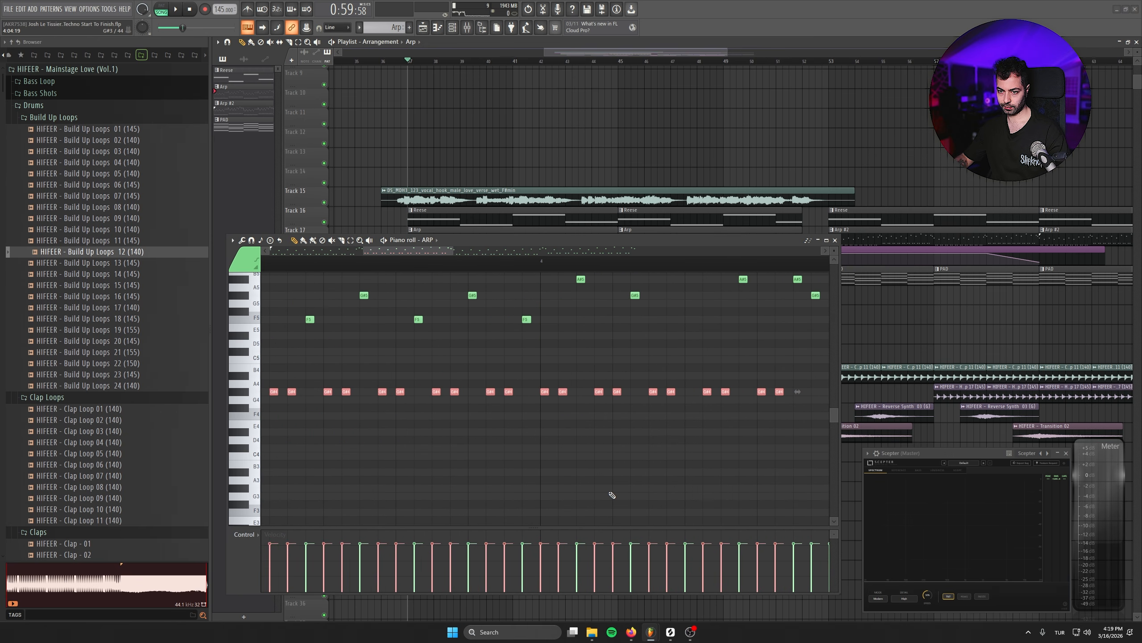
pyautogui.scroll(-4, 567, 493)
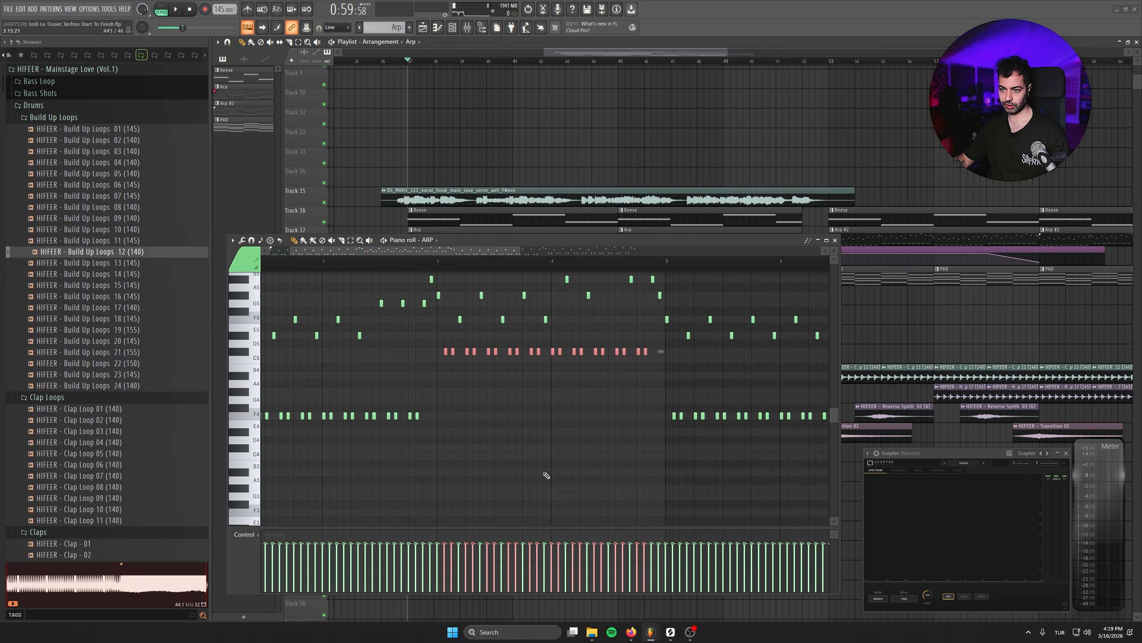
pyautogui.scroll(2, 418, 409)
pyautogui.moveTo(665, 405); pyautogui.dragTo(769, 450)
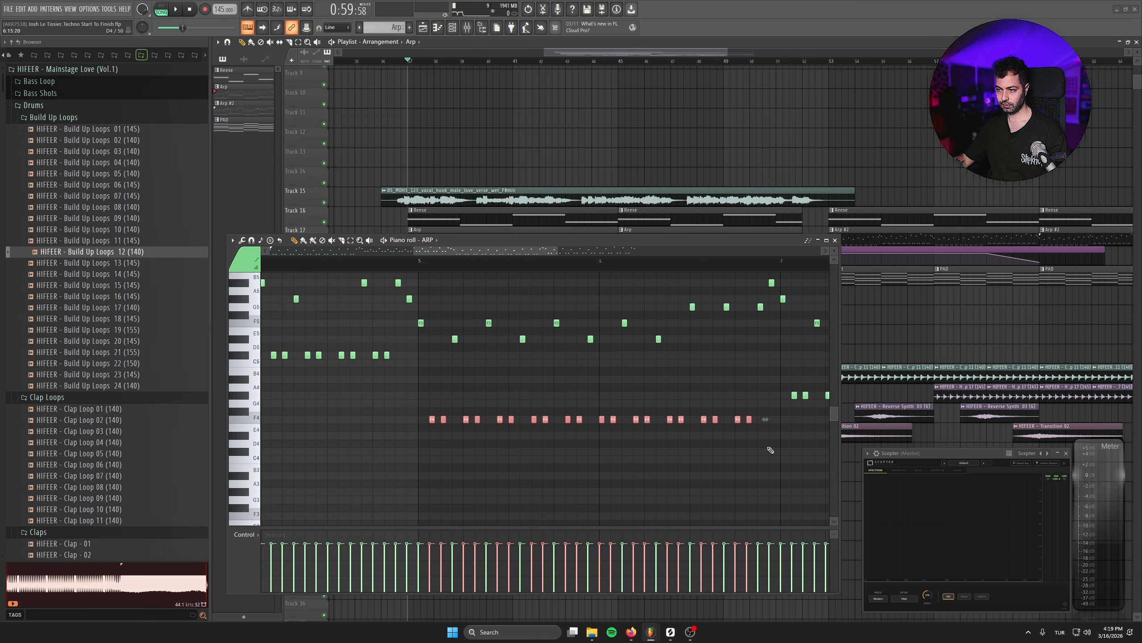
pyautogui.scroll(3, 652, 423)
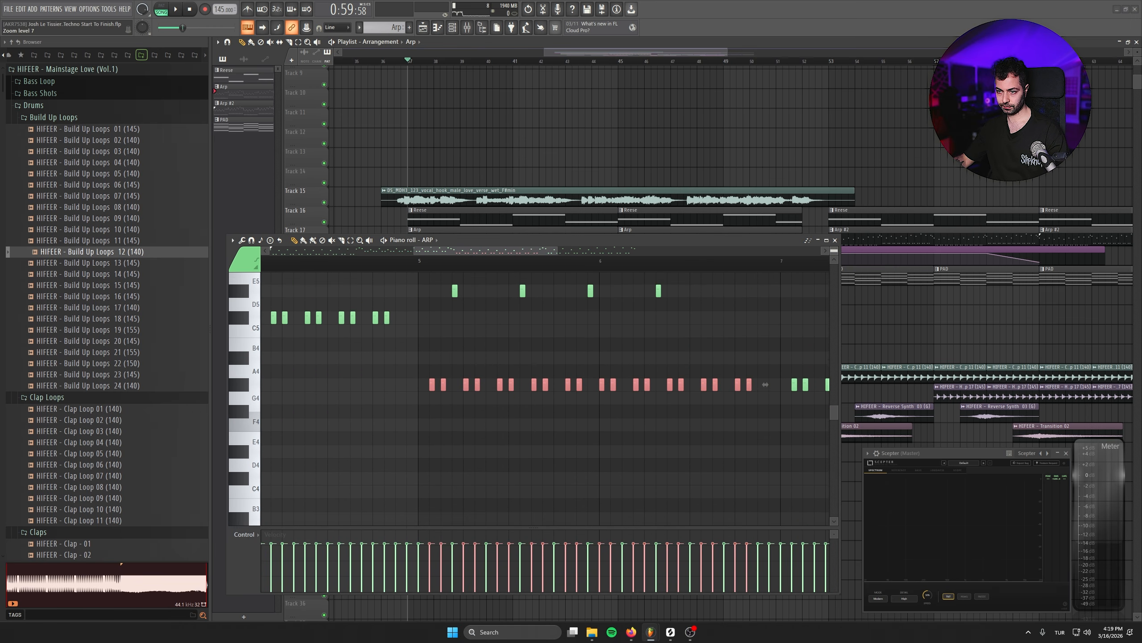
pyautogui.scroll(2, 630, 449)
pyautogui.moveTo(701, 383); pyautogui.dragTo(343, 377)
pyautogui.scroll(-4, 394, 392)
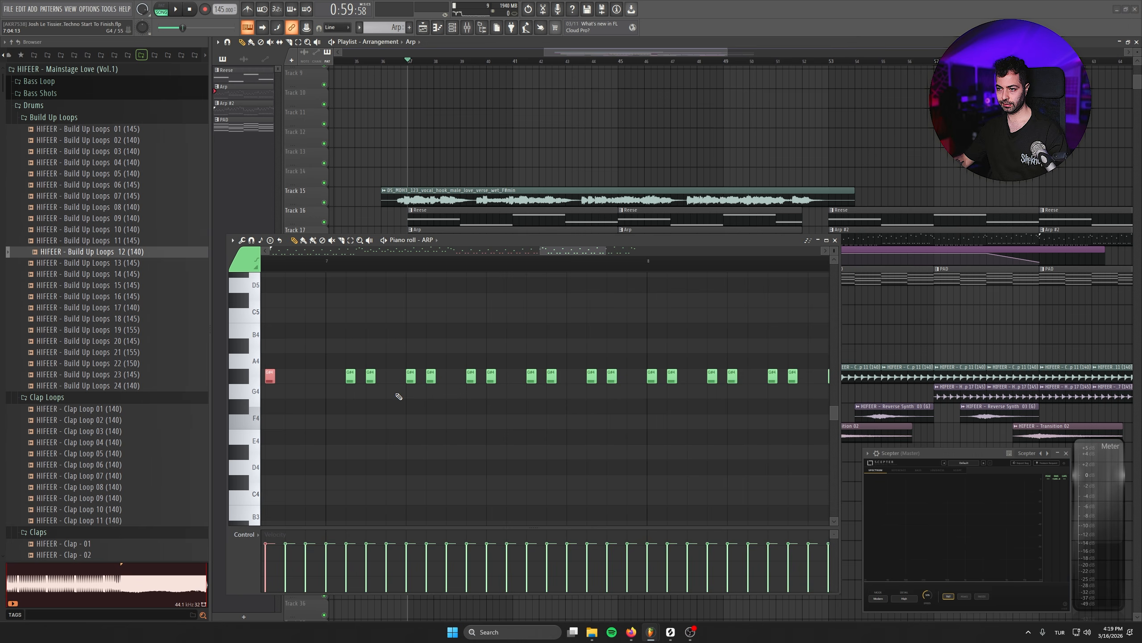
# - Move the selected ARP note run down to D4 and close the piano roll
pyautogui.moveTo(627, 324); pyautogui.dragTo(382, 415)
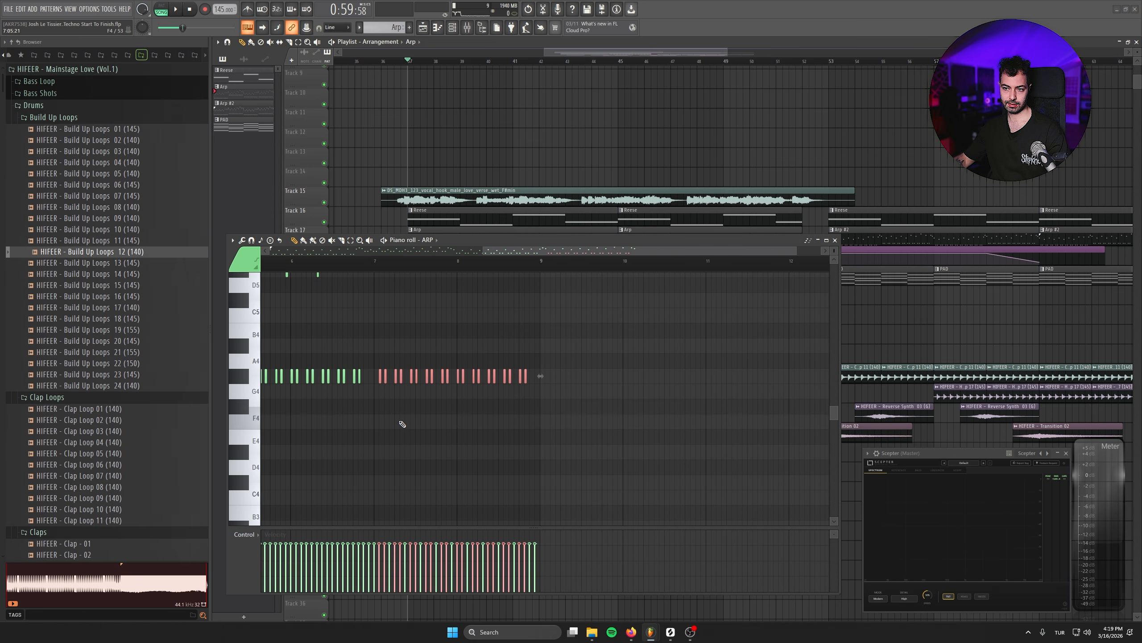
pyautogui.click(834, 240)
# - Open the PAD pattern, shift its later chords one bar later each, then close the piano roll
pyautogui.doubleClick(466, 281)
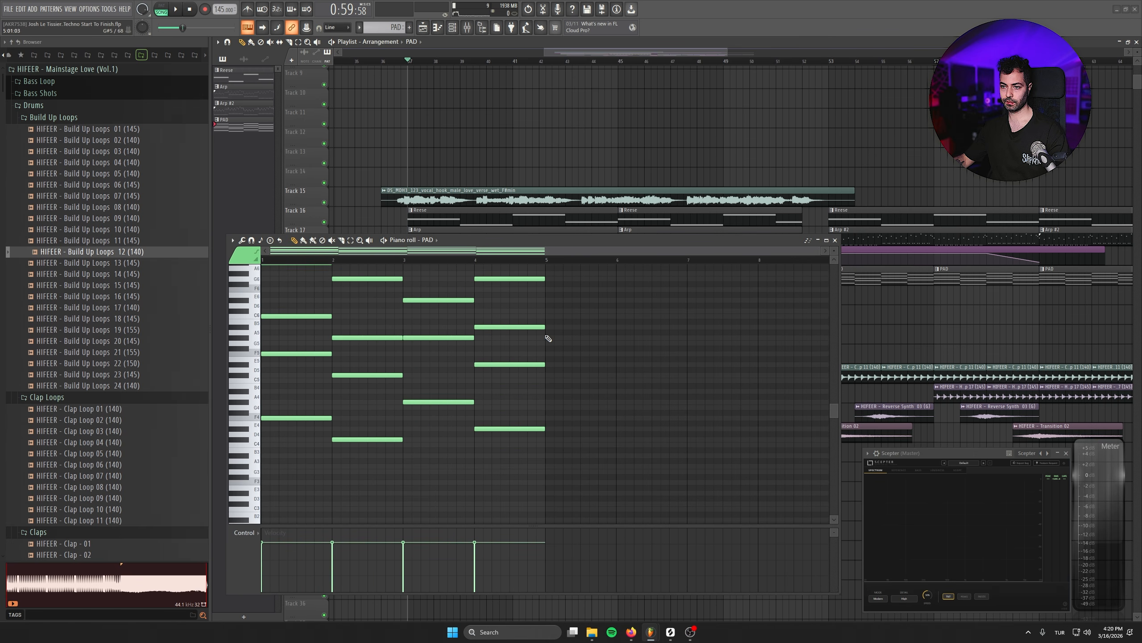
pyautogui.moveTo(554, 317); pyautogui.dragTo(333, 518)
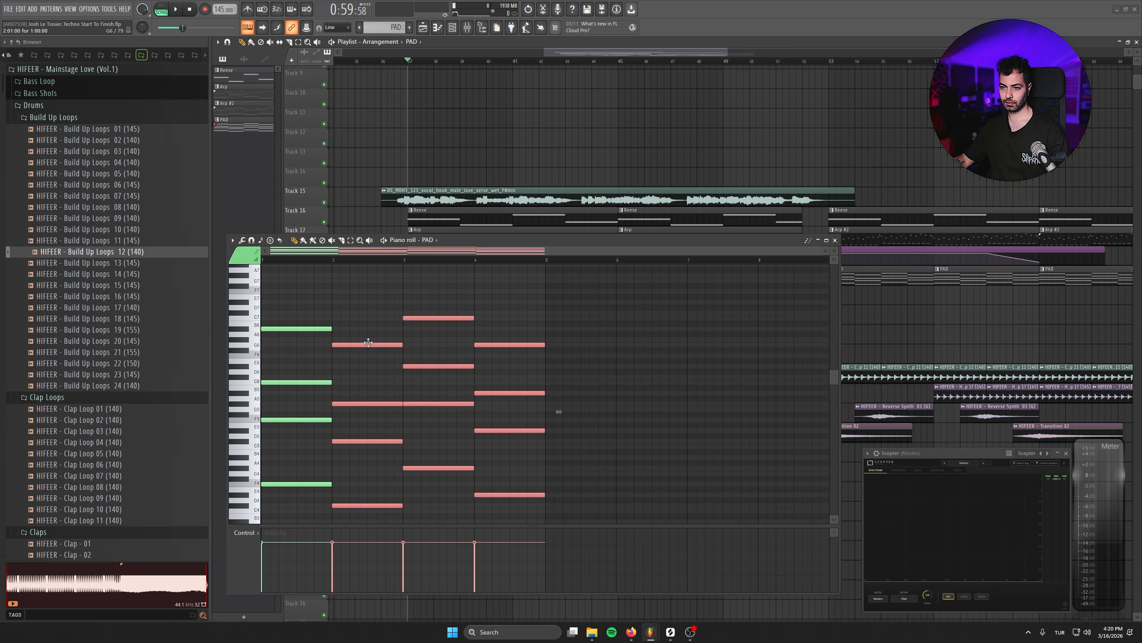
pyautogui.moveTo(368, 343); pyautogui.dragTo(441, 341)
pyautogui.moveTo(648, 289); pyautogui.dragTo(507, 527)
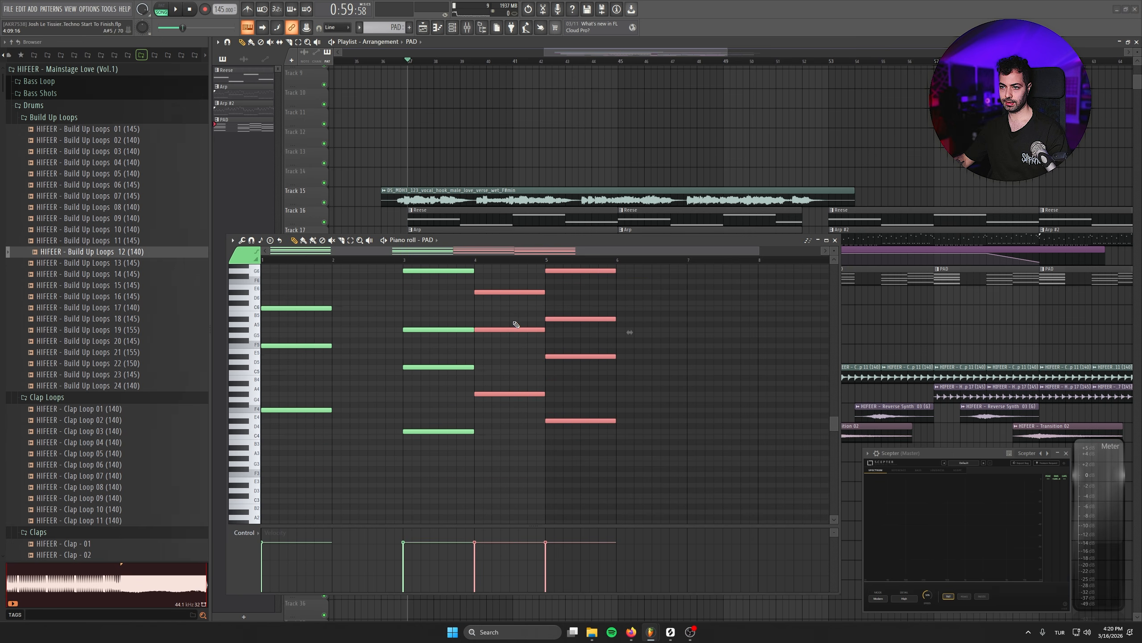
pyautogui.scroll(3, 516, 323)
pyautogui.moveTo(515, 311); pyautogui.dragTo(582, 311)
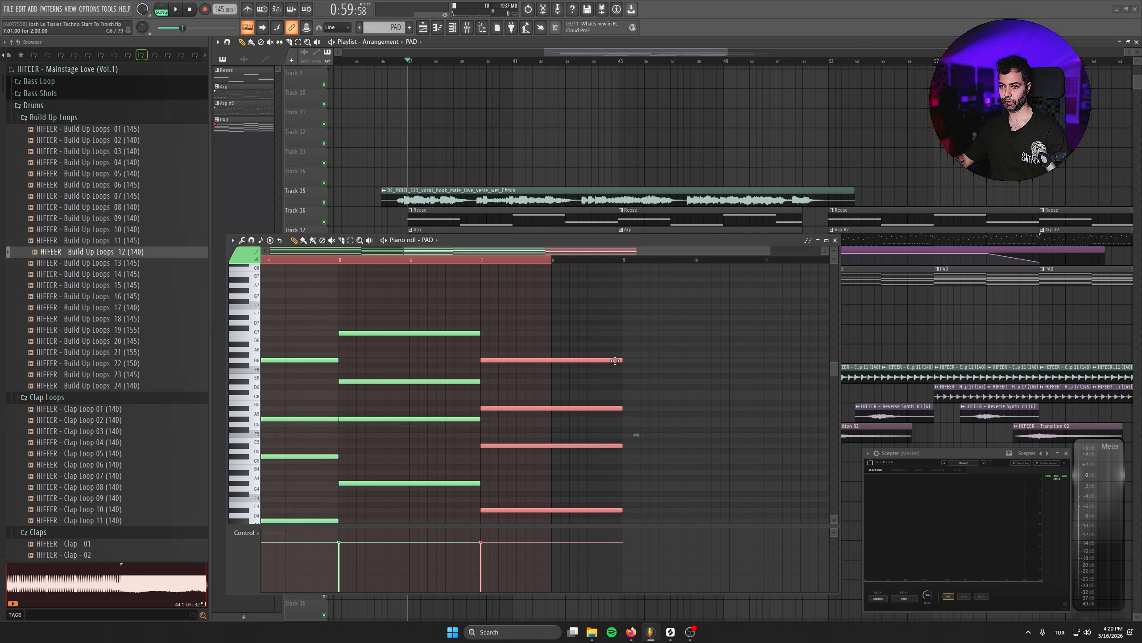
pyautogui.click(835, 240)
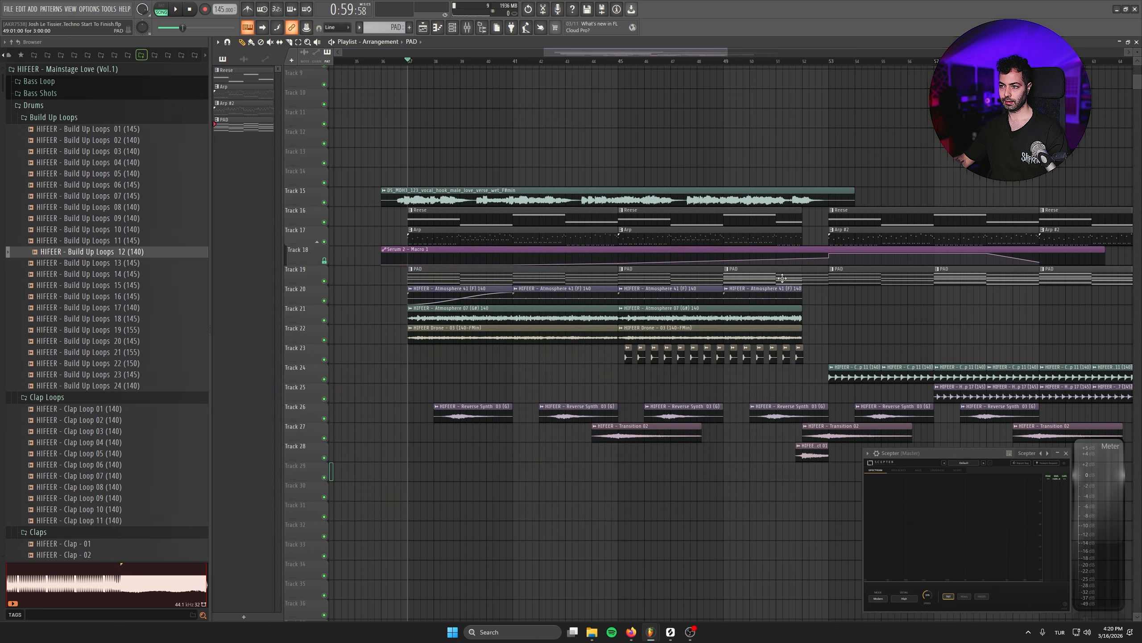
# - Play the arrangement from around bar 37 to hear the updated section
pyautogui.scroll(-6, 993, 275)
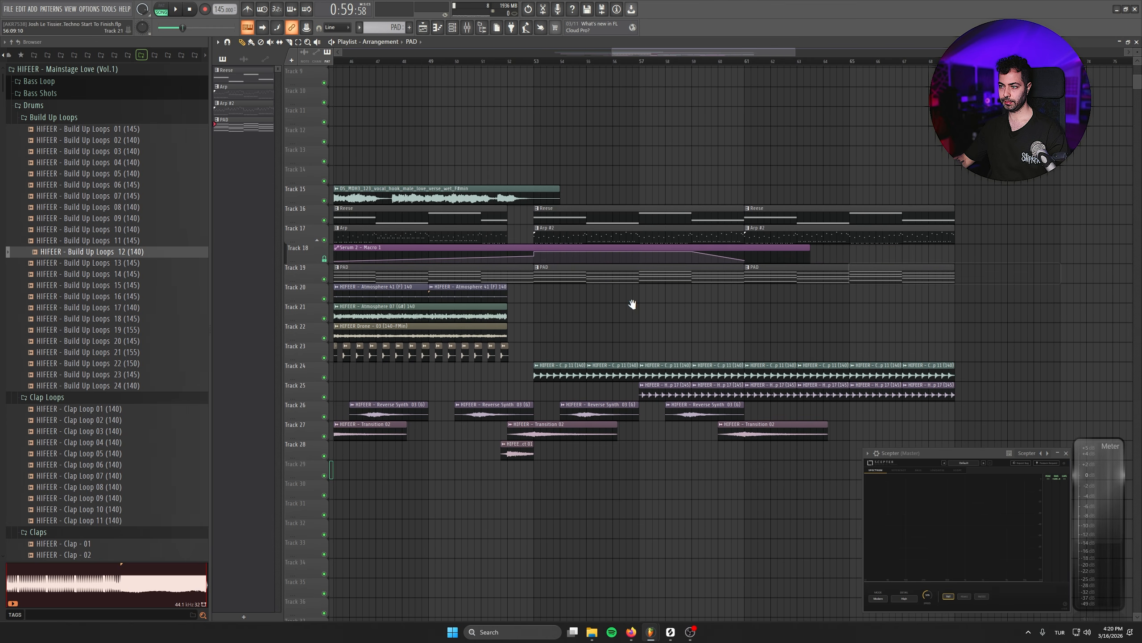
pyautogui.scroll(3, 505, 295)
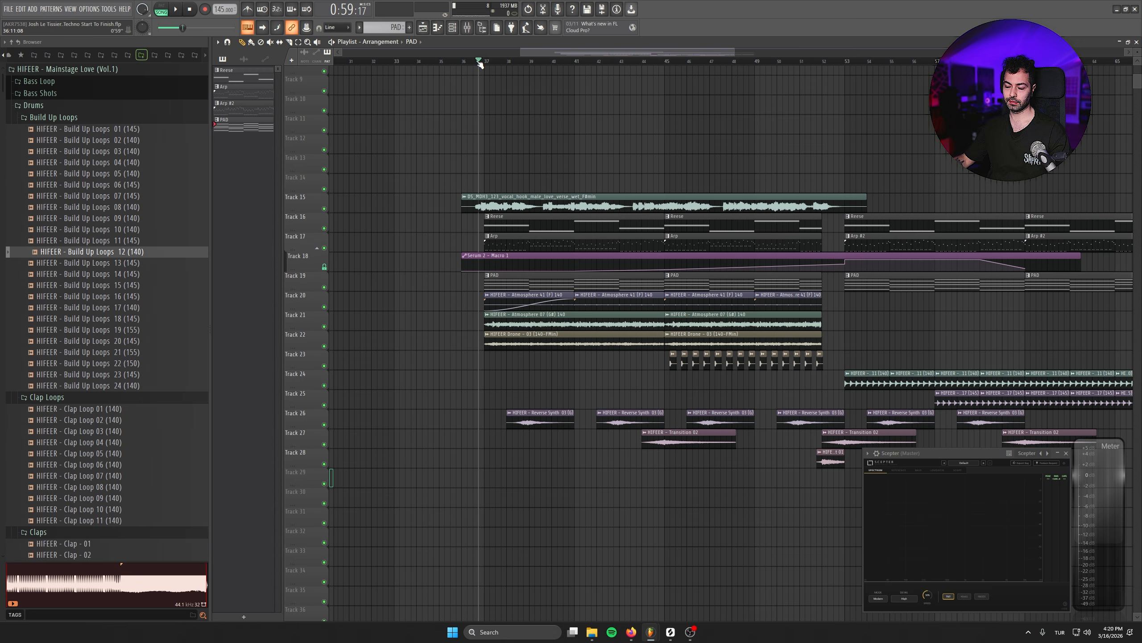
pyautogui.press('space')
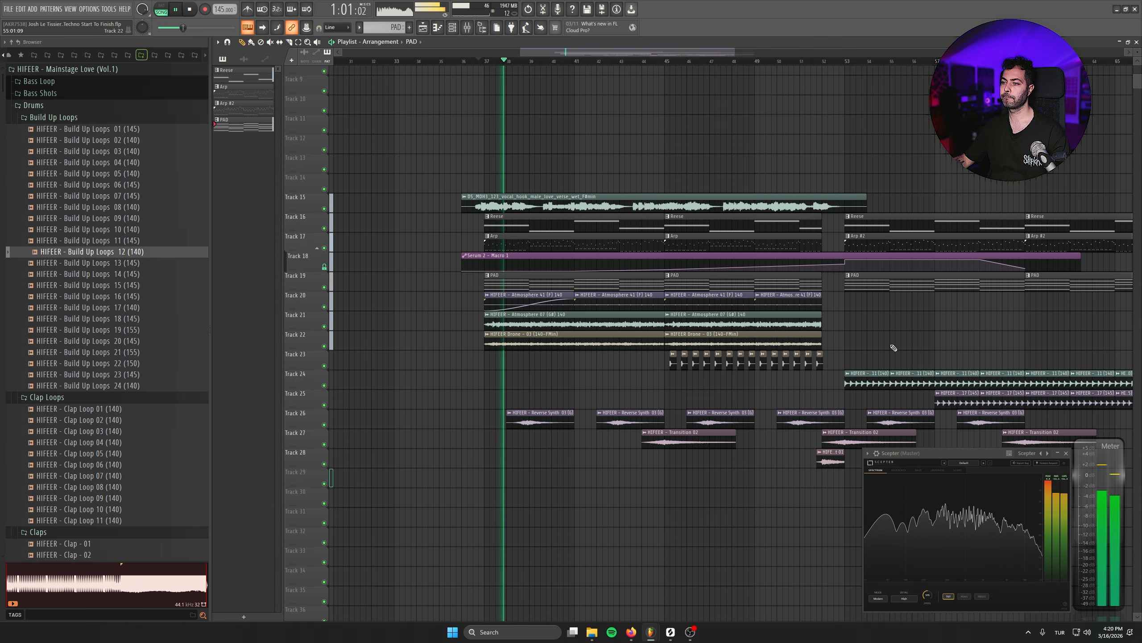
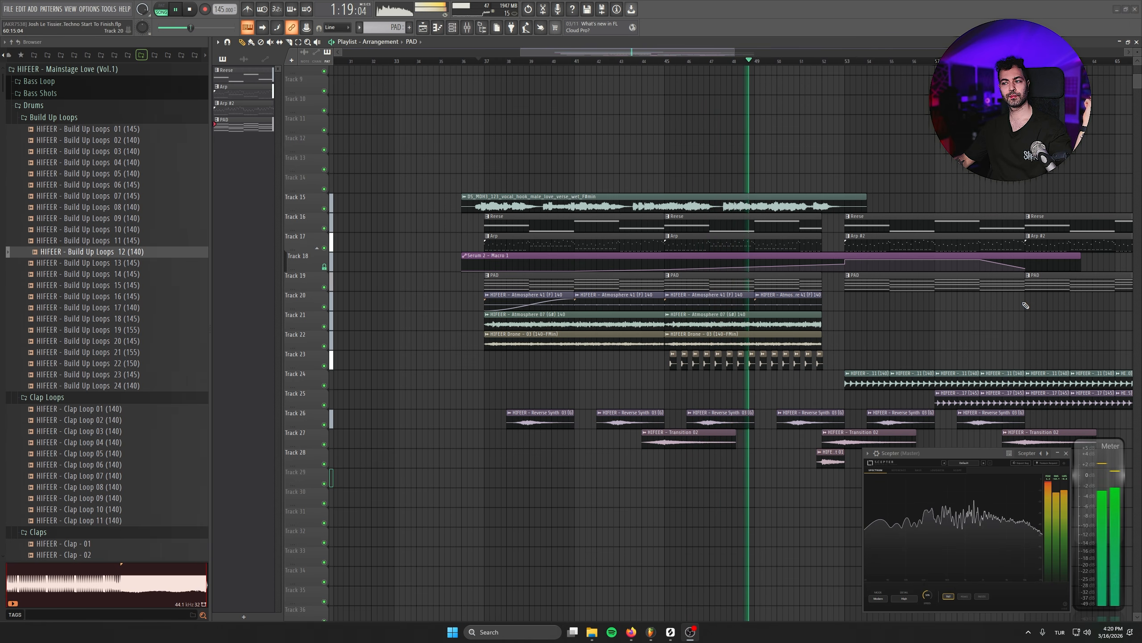
# - Extend the Serum 2 Macro 1 automation clip to bar 69 and shape its curve to rise until just before the end
pyautogui.moveTo(1009, 334); pyautogui.dragTo(746, 303)
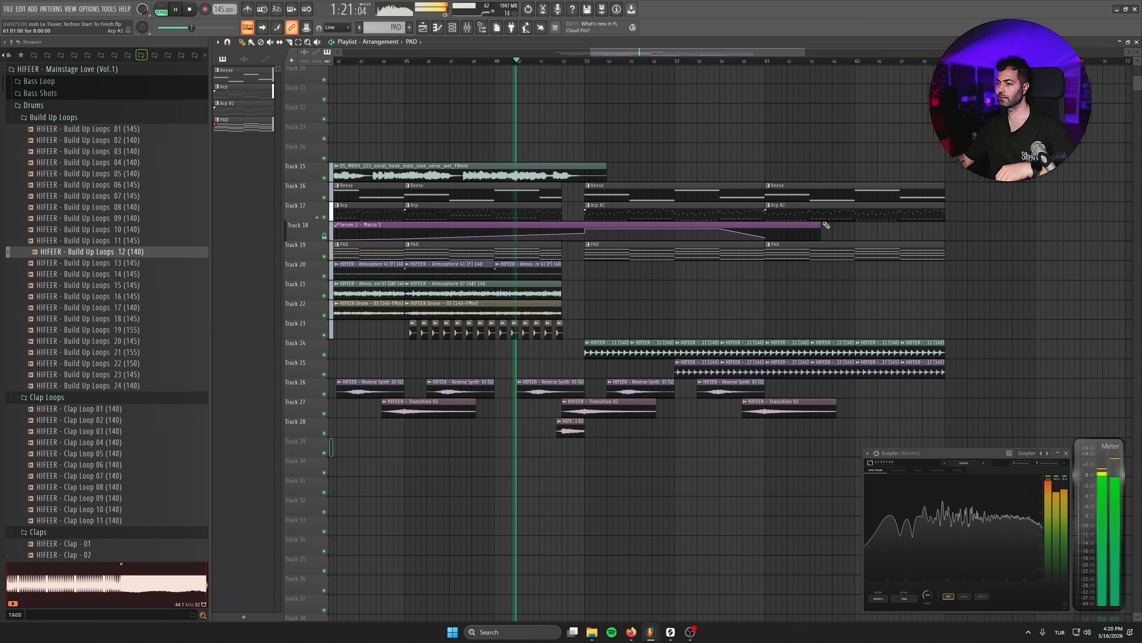
pyautogui.moveTo(826, 225); pyautogui.dragTo(944, 226)
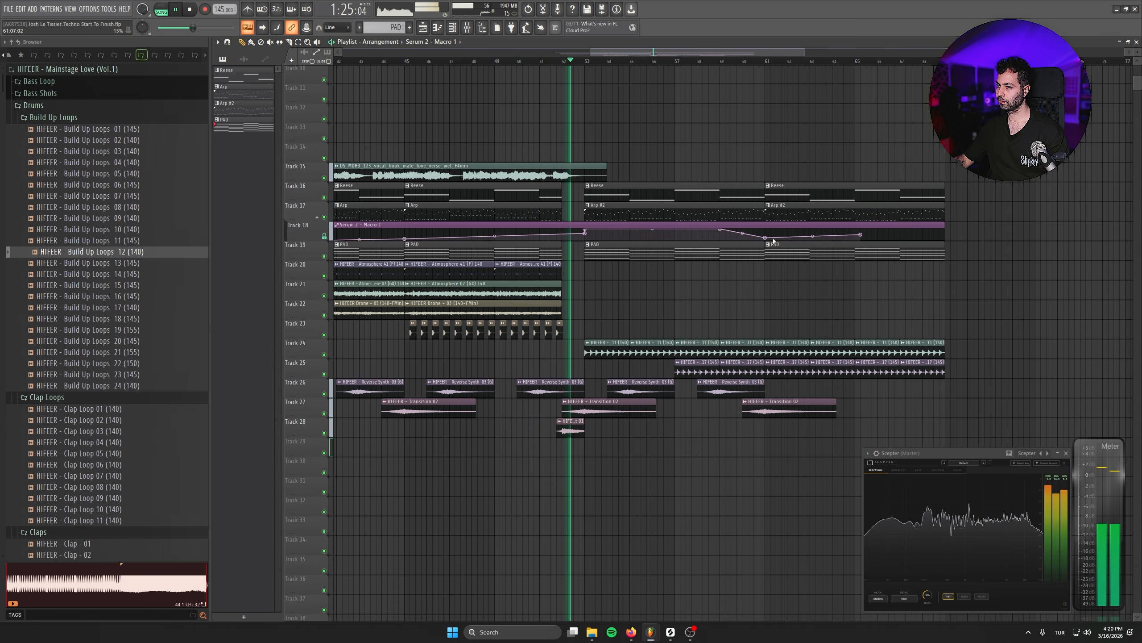
pyautogui.moveTo(860, 234); pyautogui.dragTo(923, 234)
pyautogui.rightClick(935, 237)
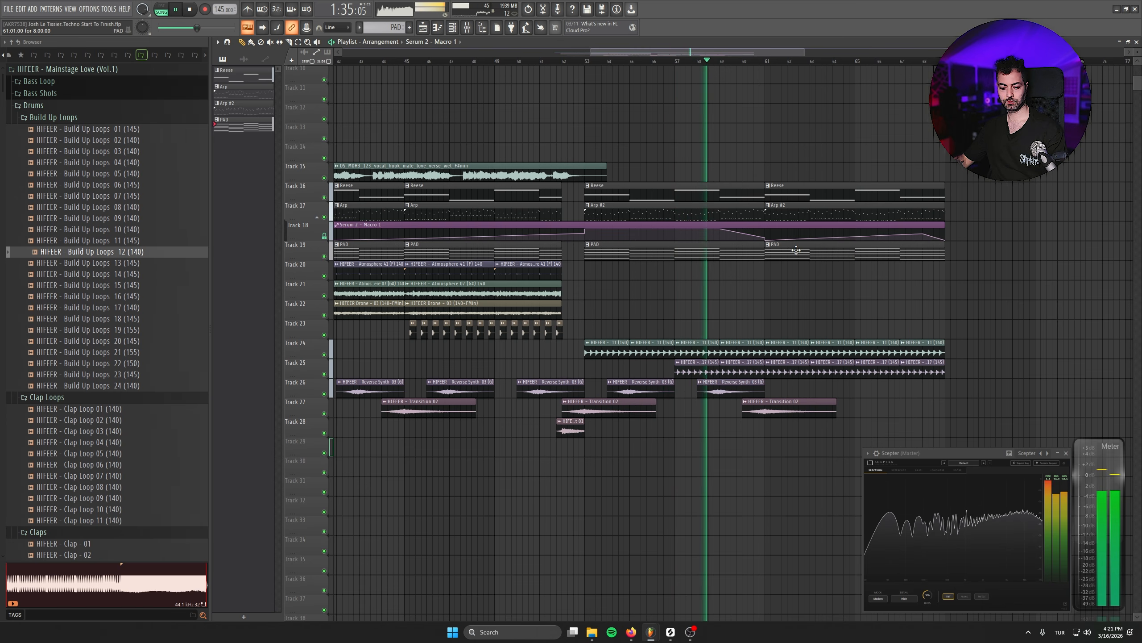
# - Duplicate the Atmosphere 41, Atmosphere 07 and Drone 03 clips from bar 37 to bar 53, filling the gap at the start of Track 20
pyautogui.moveTo(643, 278); pyautogui.dragTo(827, 283)
pyautogui.moveTo(793, 265); pyautogui.dragTo(441, 321)
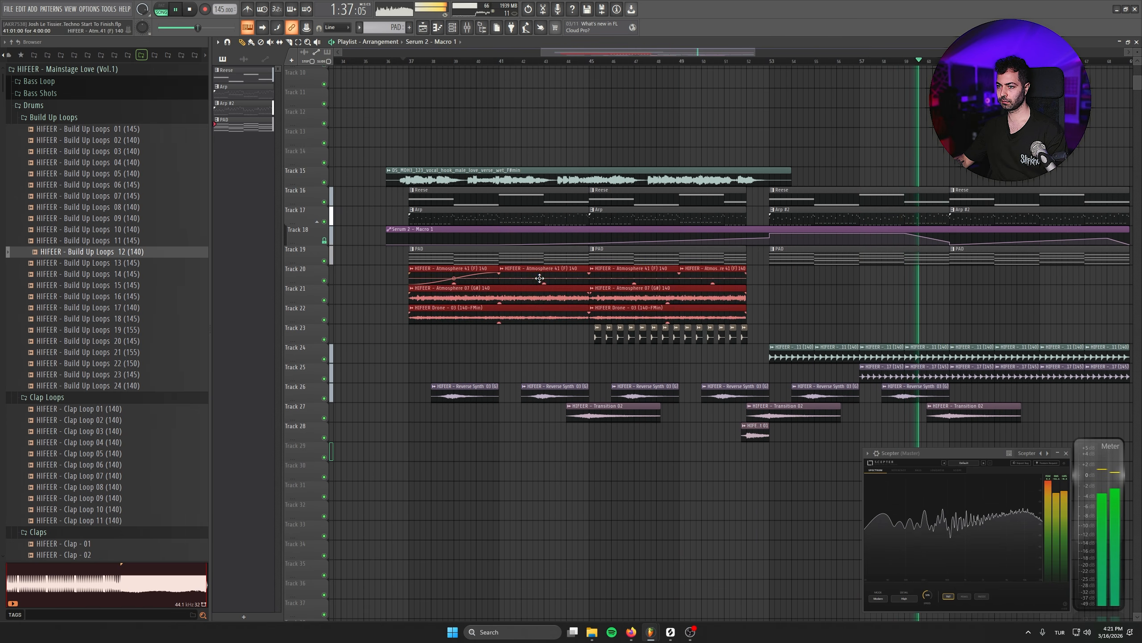
pyautogui.moveTo(539, 278); pyautogui.dragTo(902, 280)
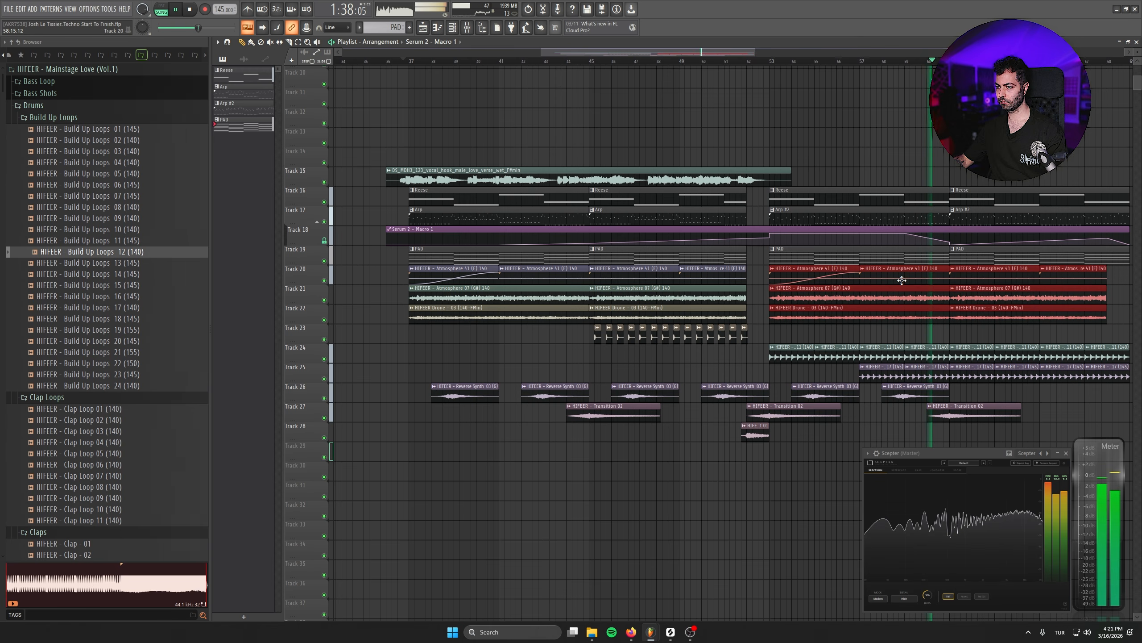
pyautogui.click(862, 273)
pyautogui.press('space')
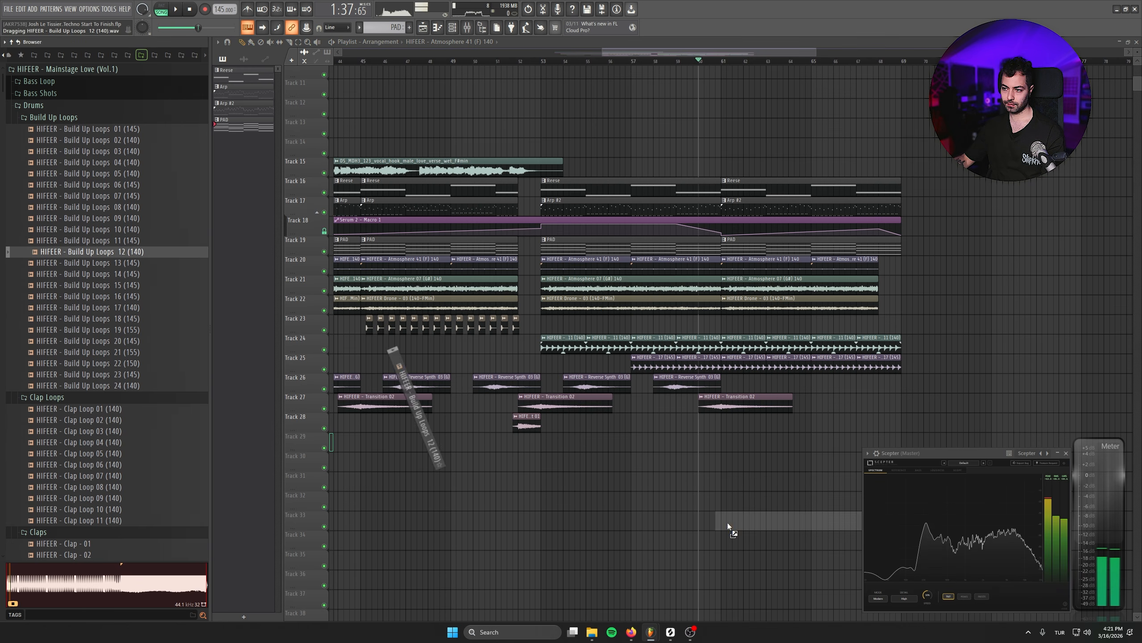
# - Place Build Up Loops 12 (140) on Track 29 at bar 61, fit it to the project tempo and use Slice stretch mode
pyautogui.moveTo(727, 522); pyautogui.dragTo(811, 441)
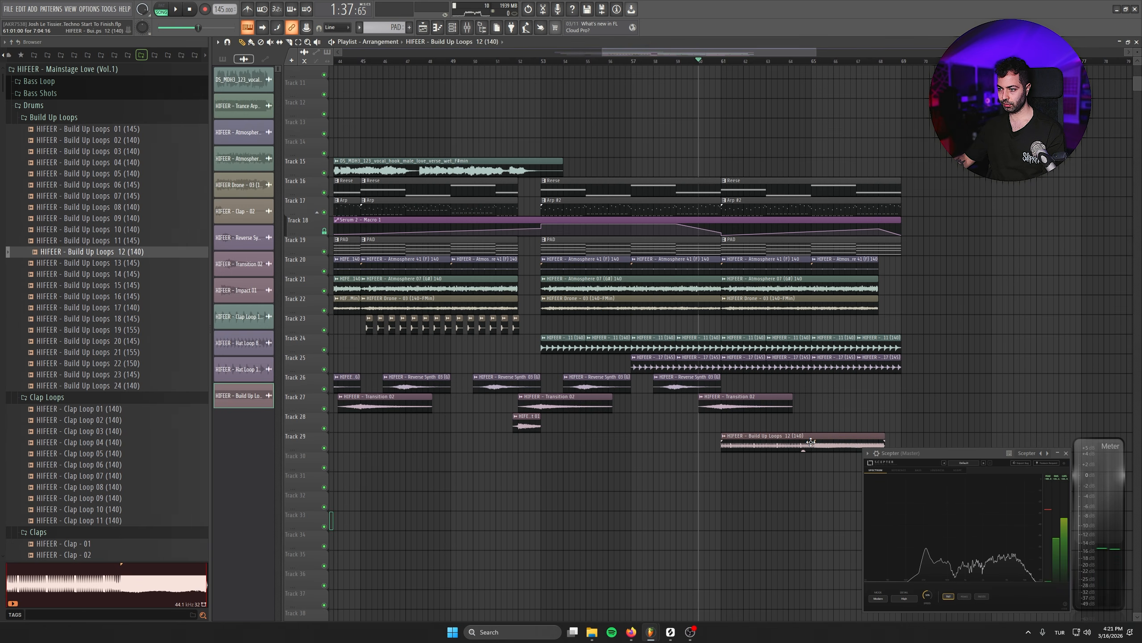
pyautogui.doubleClick(795, 443)
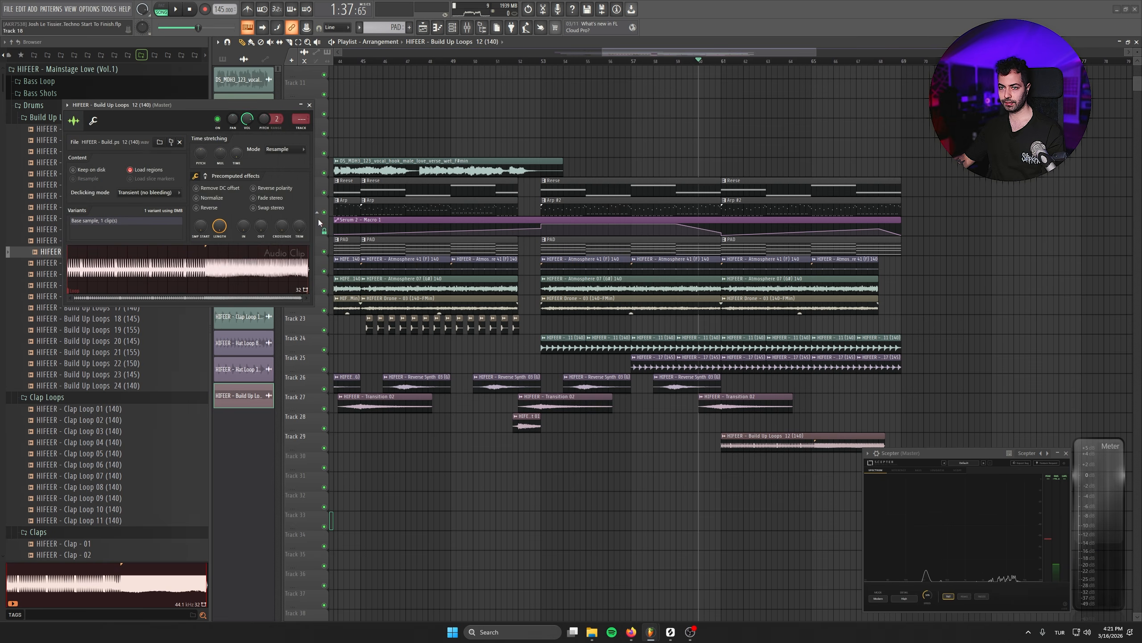
pyautogui.rightClick(240, 153)
pyautogui.click(248, 171)
pyautogui.click(585, 403)
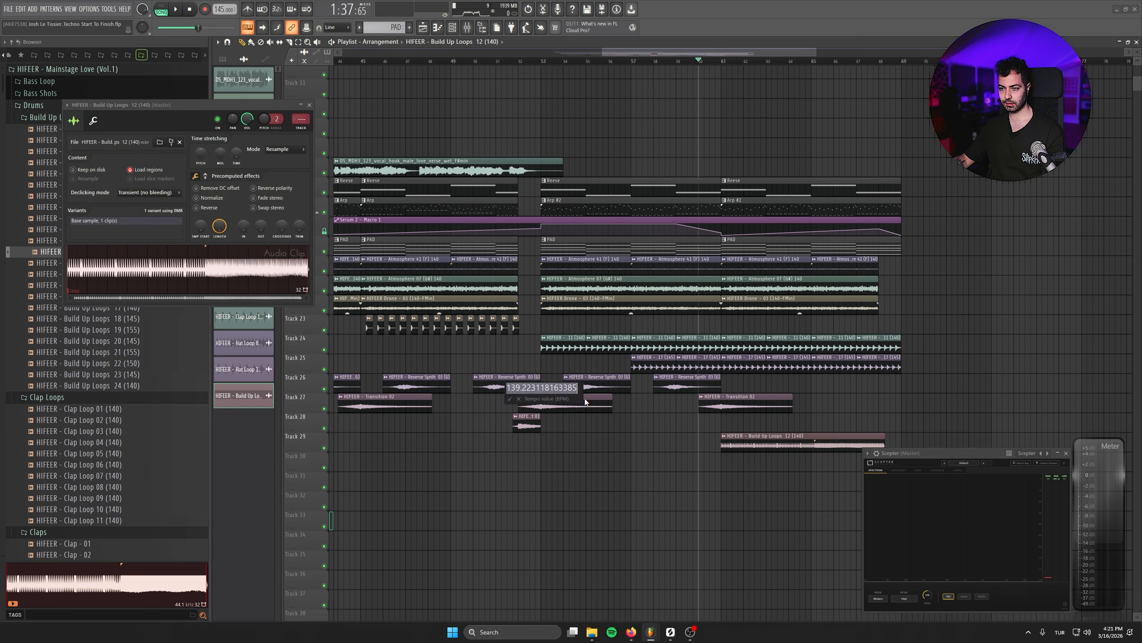
pyautogui.click(288, 153)
pyautogui.click(291, 214)
pyautogui.scroll(3, 891, 342)
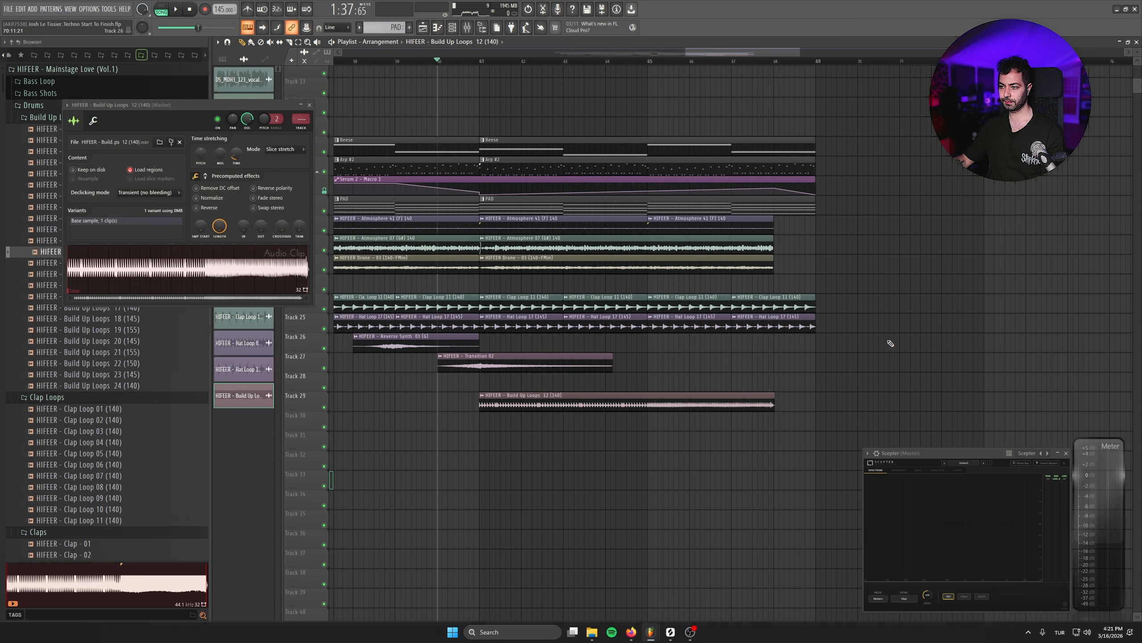
# - Play the arrangement from bar 60 to hear the build-up loop in context
pyautogui.press('space')
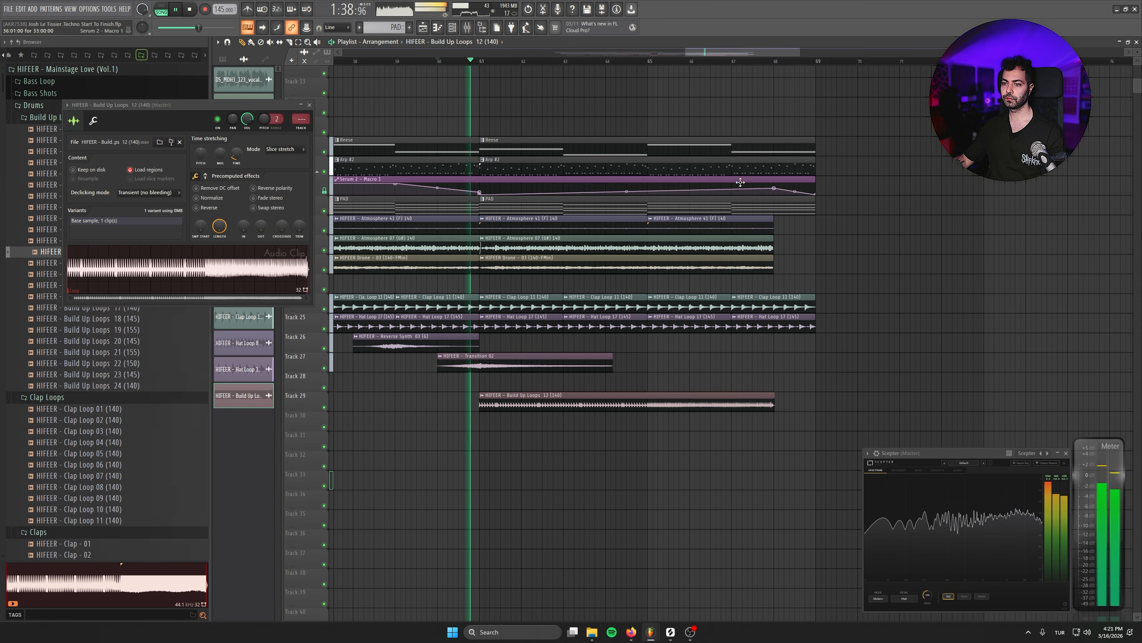
pyautogui.click(895, 289)
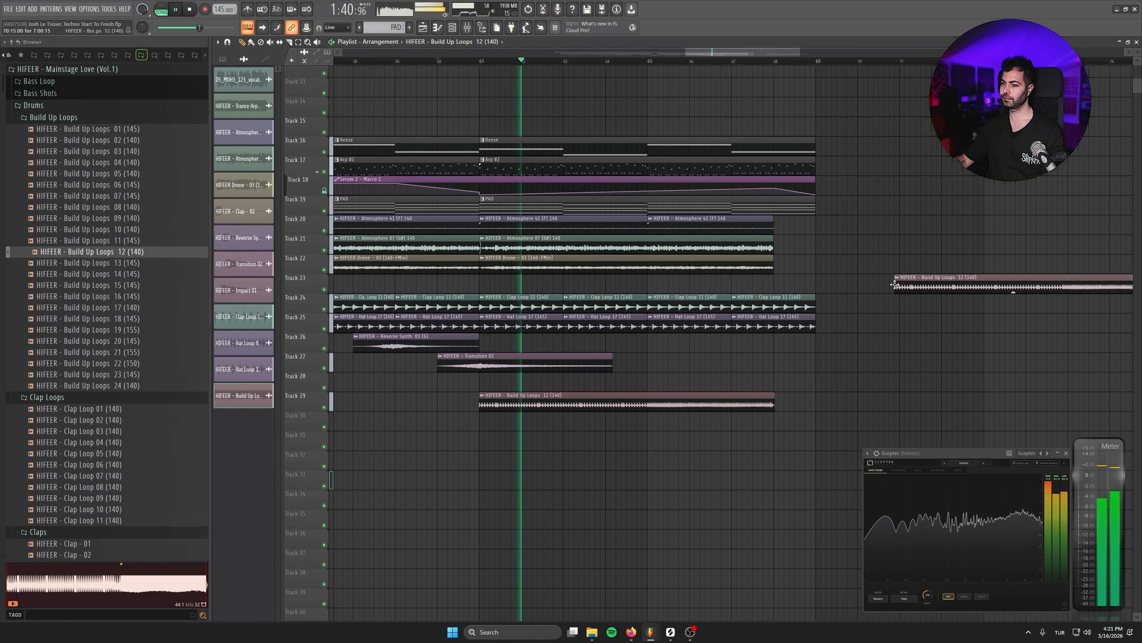
pyautogui.rightClick(931, 290)
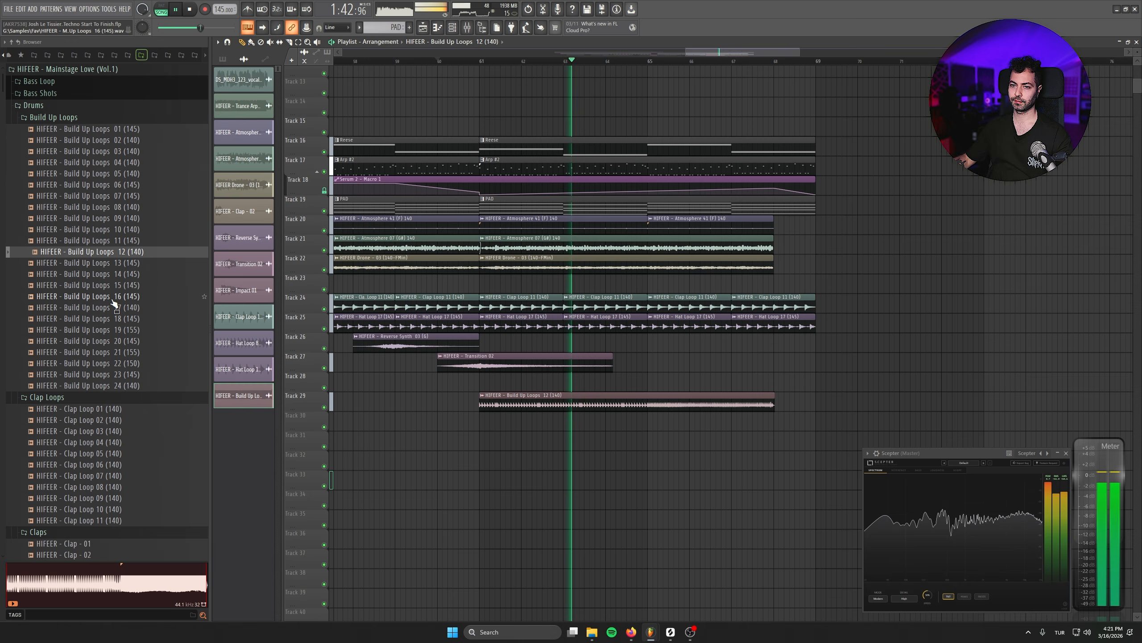
pyautogui.press('space')
# - Add Build Up Loops 13 (145) on Track 30 at bar 61, slice it at bar 68 and delete the remainder
pyautogui.click(144, 264)
pyautogui.moveTo(377, 402); pyautogui.dragTo(520, 426)
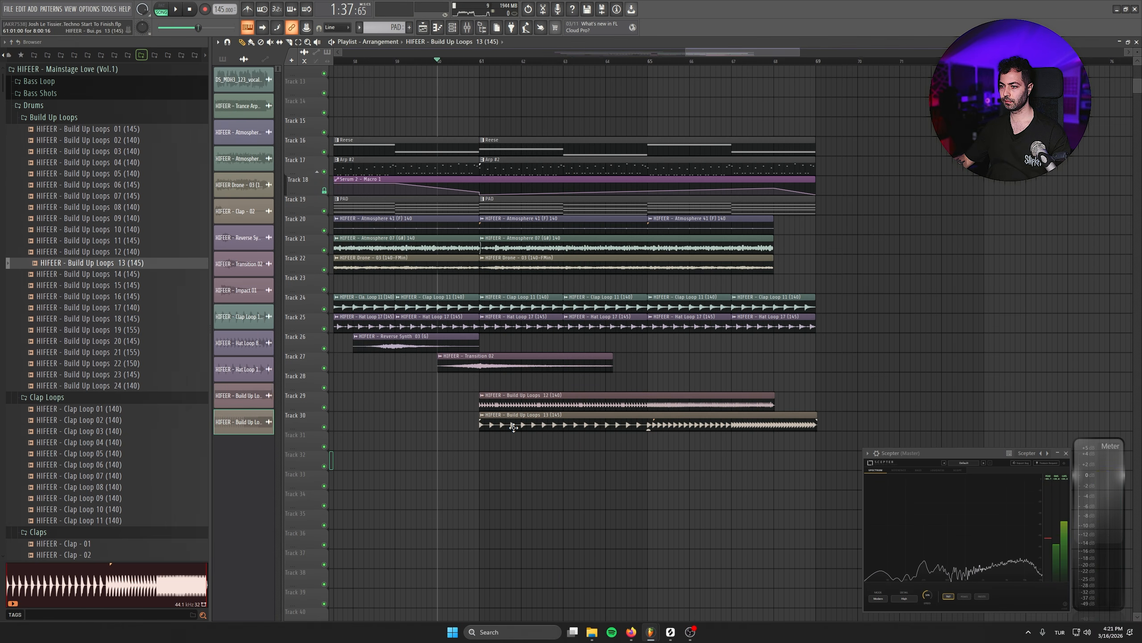
pyautogui.press('space')
pyautogui.click(290, 42)
pyautogui.moveTo(774, 409); pyautogui.dragTo(776, 434)
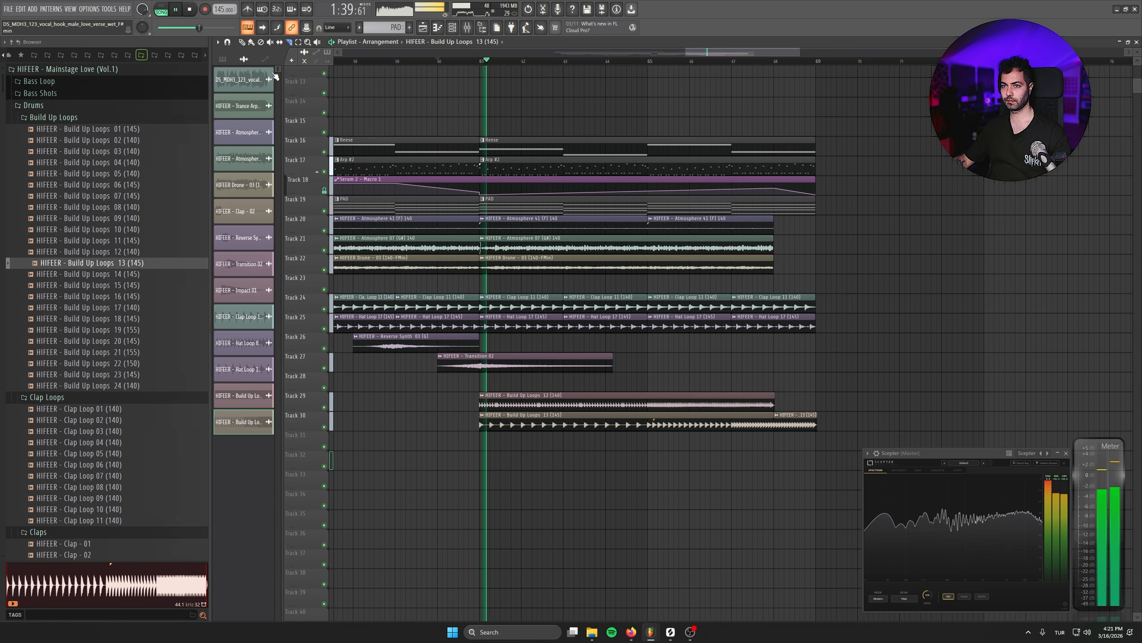
pyautogui.rightClick(805, 421)
# - Shorten the Reese, Arp #2, PAD, clap loop and hat loop clips so they all end at bar 68
pyautogui.scroll(-3, 865, 370)
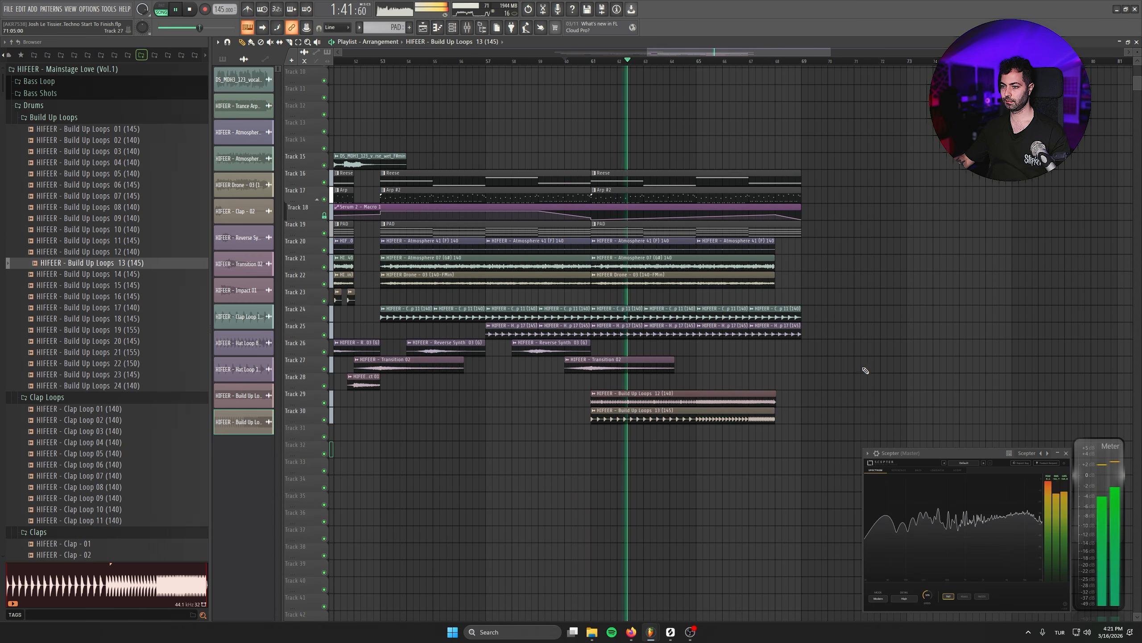
pyautogui.scroll(3, 865, 371)
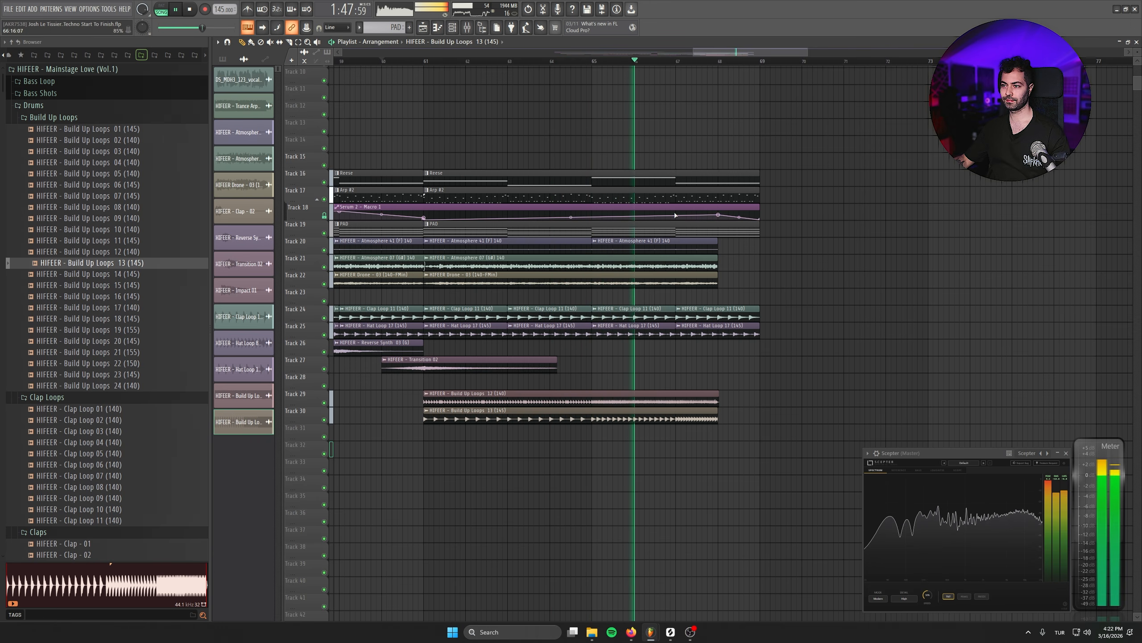
pyautogui.scroll(3, 729, 216)
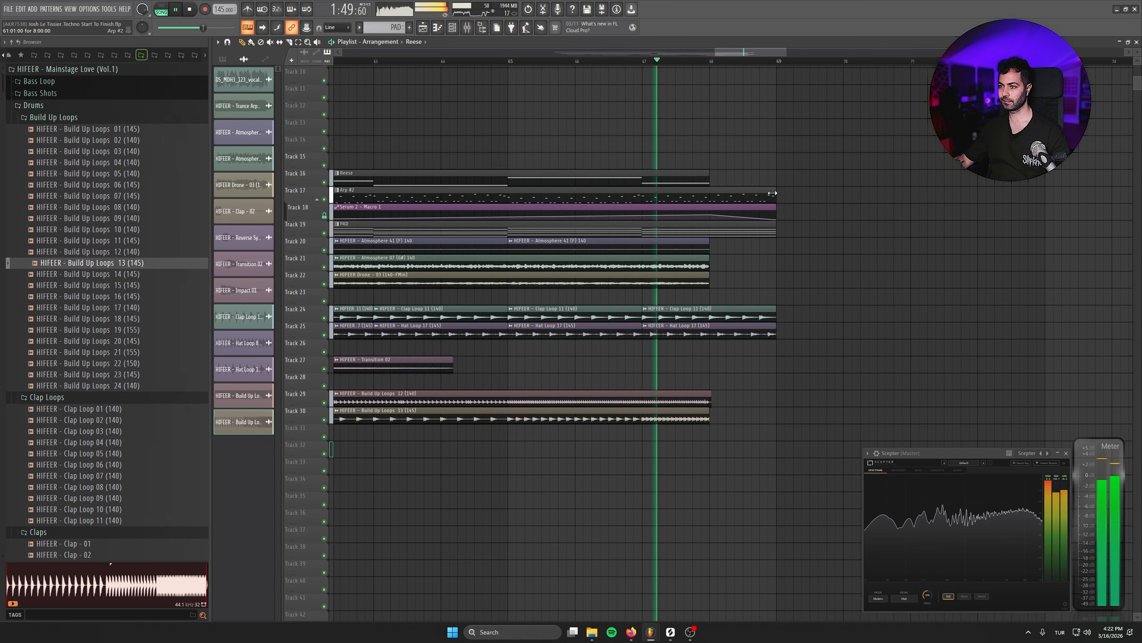
pyautogui.moveTo(772, 193); pyautogui.dragTo(709, 196)
pyautogui.moveTo(781, 303); pyautogui.dragTo(760, 332)
pyautogui.press('space')
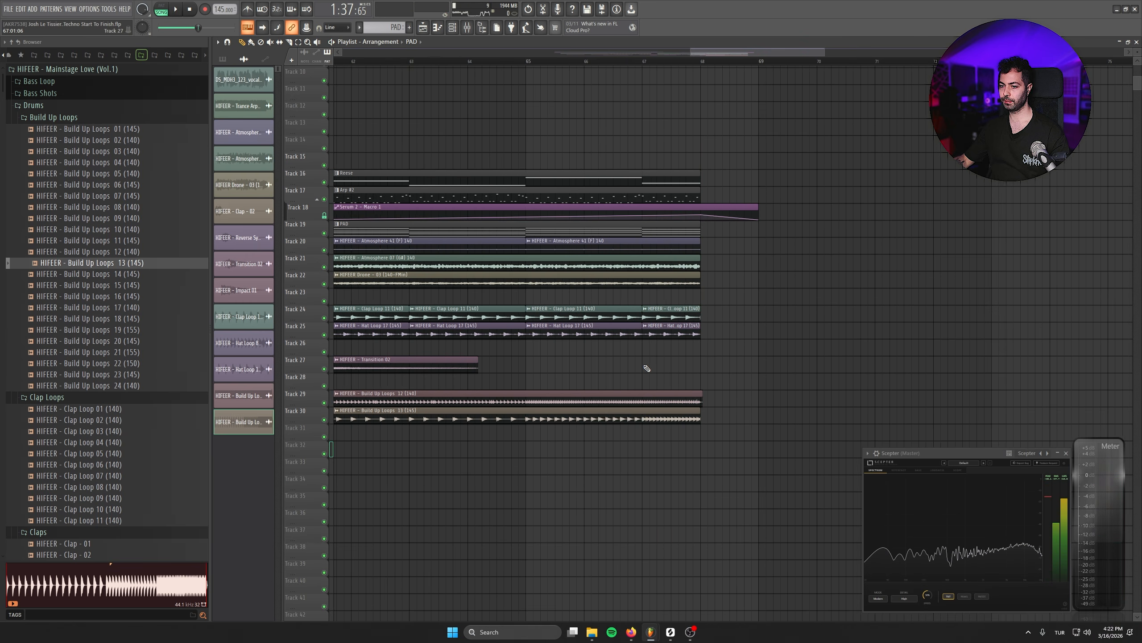
# - Search the sample pack for "impact" and preview HIFEER - Impact 05
pyautogui.scroll(-5, 642, 364)
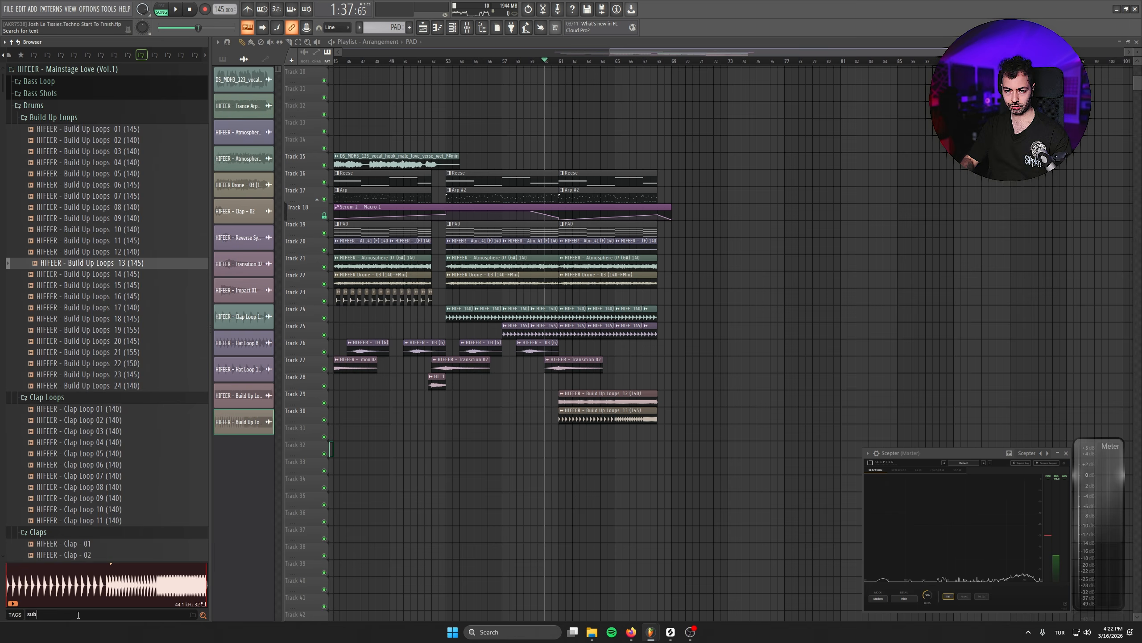
pyautogui.press('Return')
pyautogui.write('im')
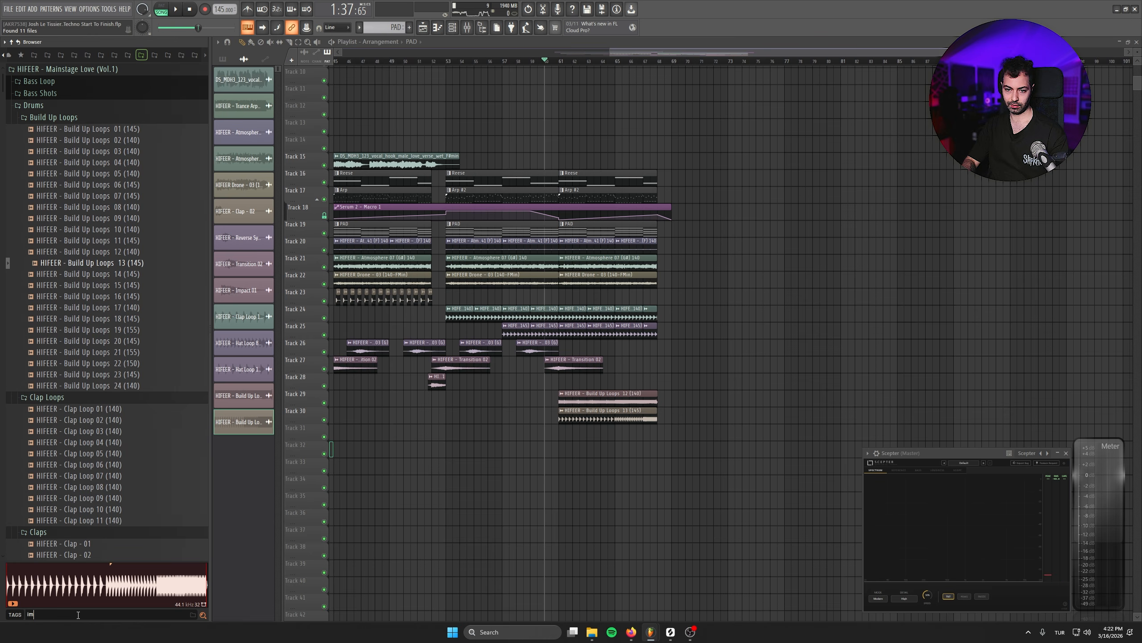
pyautogui.write('pact')
pyautogui.press('Return')
pyautogui.click(66, 126)
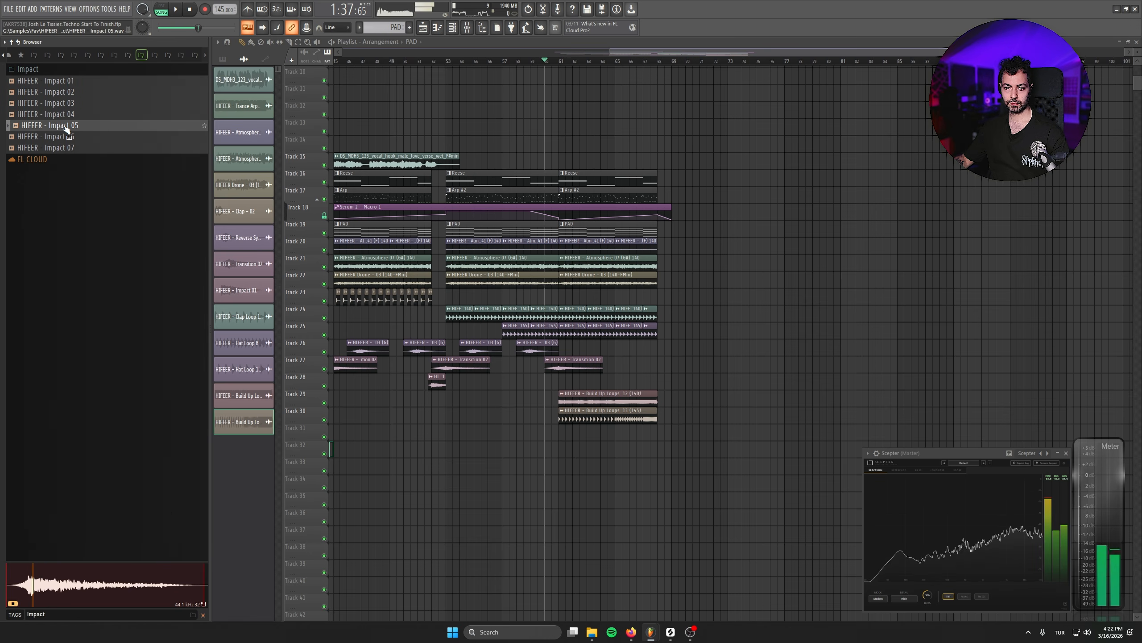
# - Place Impact 05 on Track 31 and shift it so its hit lands at bar 68
pyautogui.scroll(-3, 299, 280)
pyautogui.moveTo(58, 126); pyautogui.dragTo(825, 351)
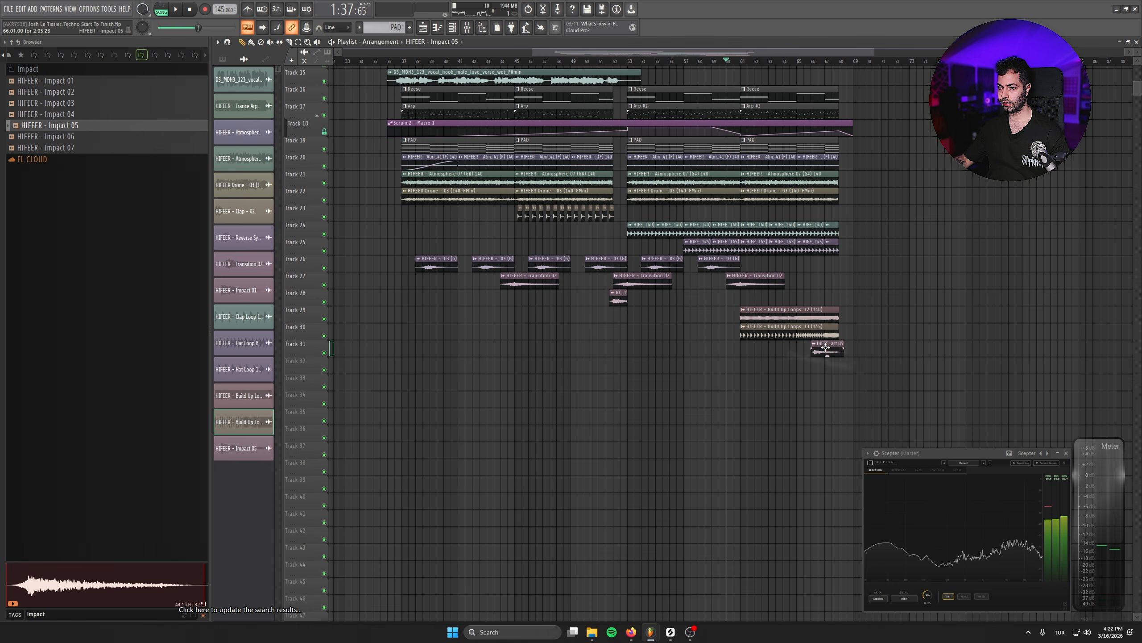
pyautogui.scroll(6, 891, 363)
pyautogui.scroll(-1, 720, 354)
pyautogui.moveTo(723, 351); pyautogui.dragTo(770, 352)
pyautogui.scroll(4, 770, 359)
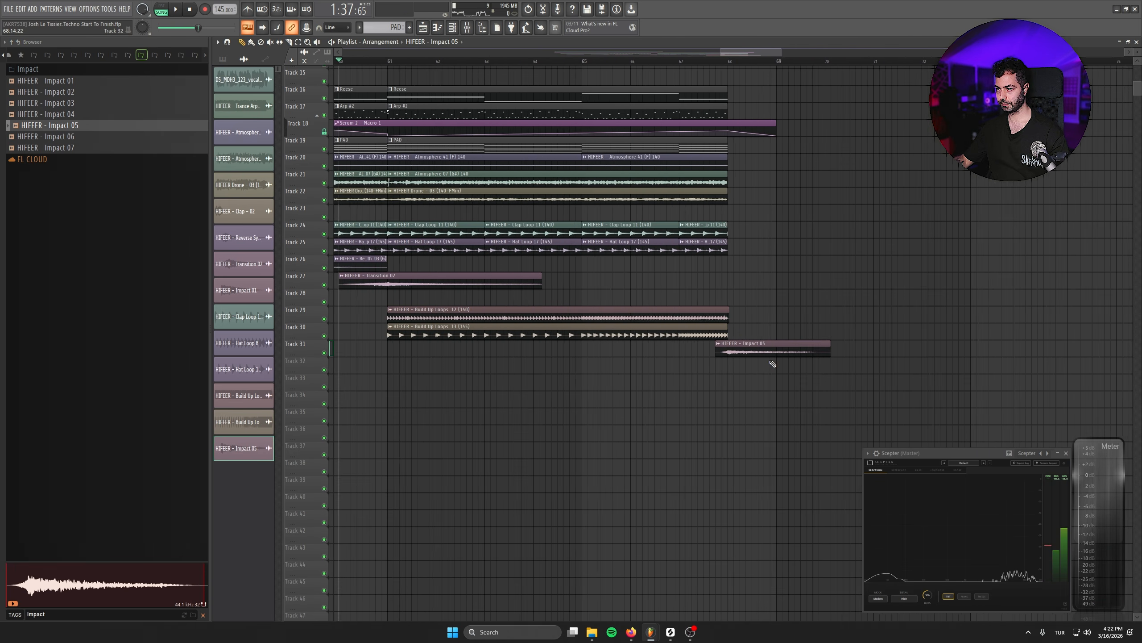
# - Play the end of the build-up to hear how the impact lands
pyautogui.scroll(-2, 768, 353)
pyautogui.press('space')
pyautogui.scroll(4, 778, 388)
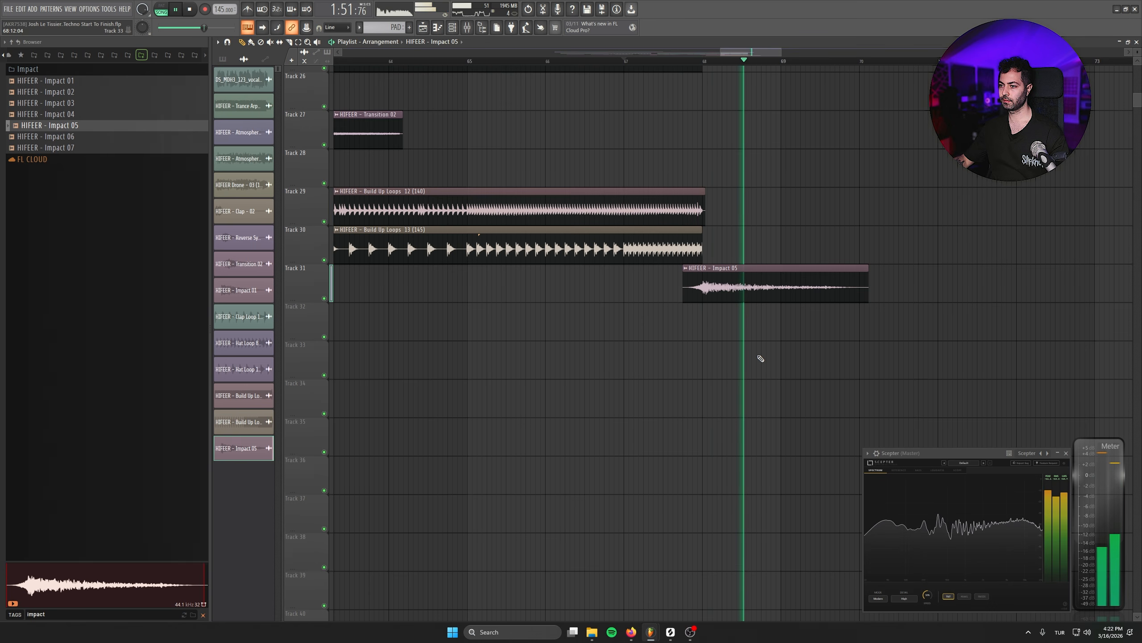
pyautogui.press('space')
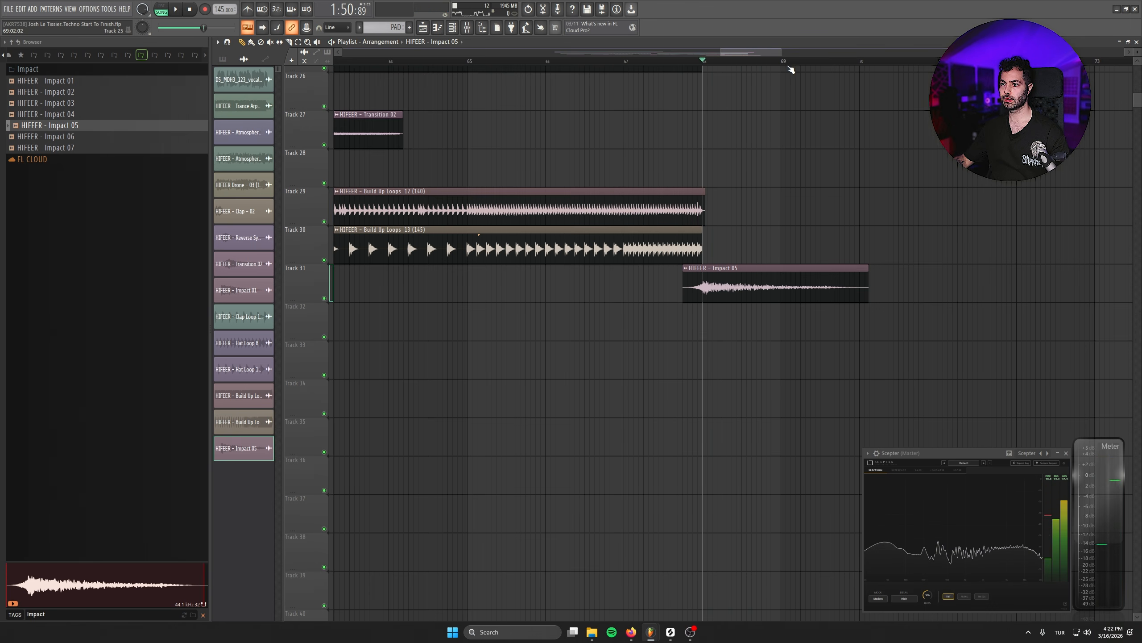
# - Search the samples for "riser" and place Riser 24 (F - 140) on Track 32 at bar 61
pyautogui.scroll(-3, 791, 69)
pyautogui.click(85, 612)
pyautogui.write('riser')
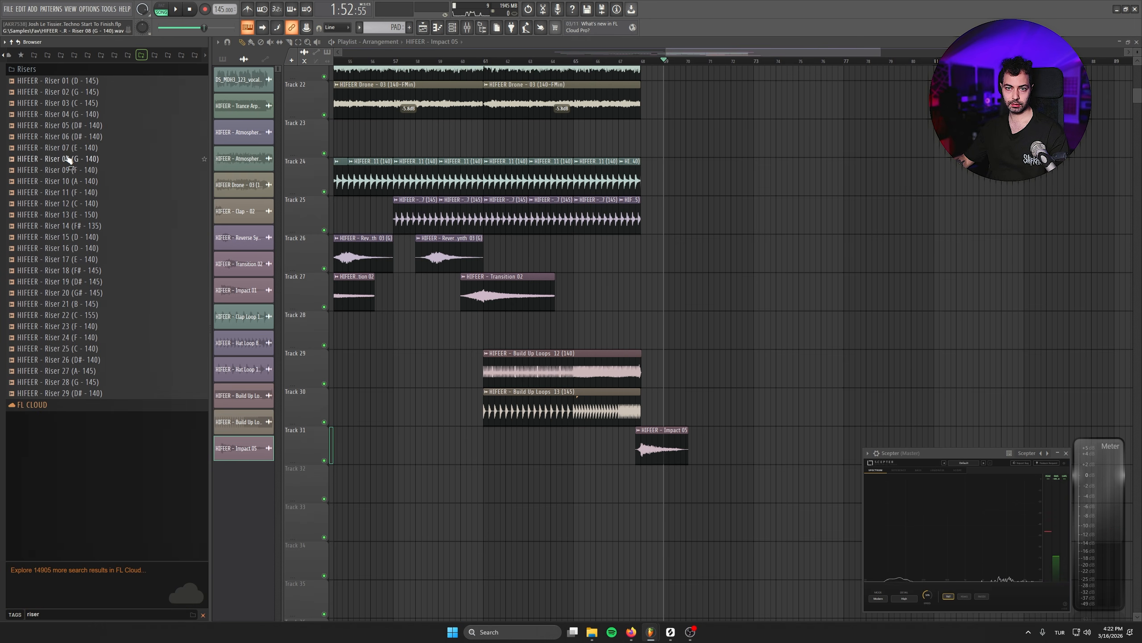
pyautogui.moveTo(84, 337); pyautogui.dragTo(517, 487)
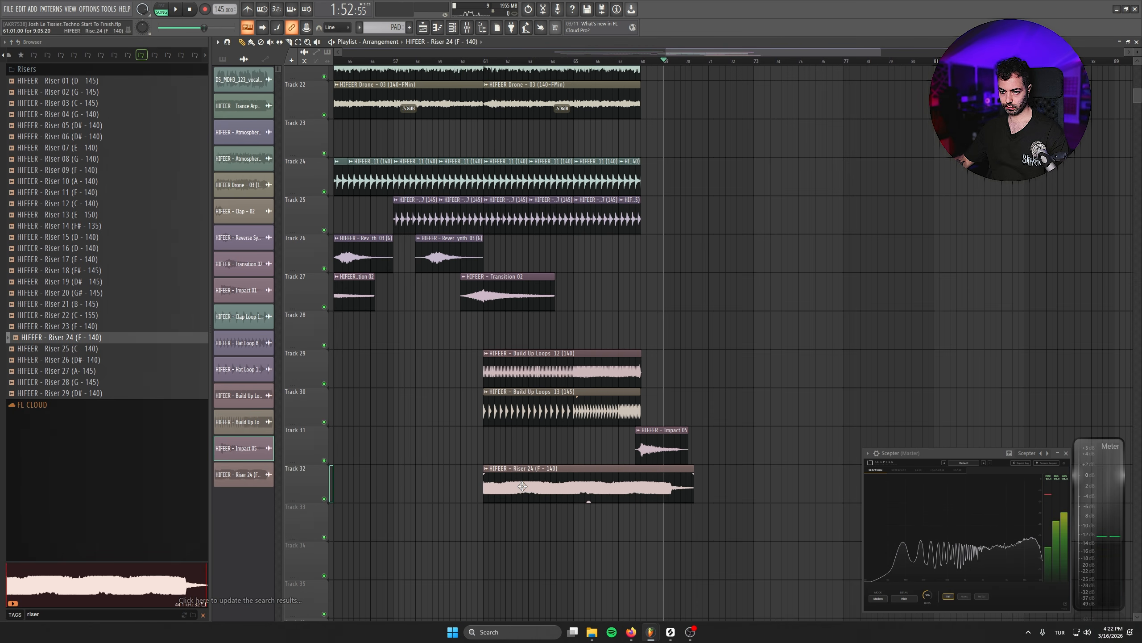
# - Fit the Riser 24 clip to the project tempo by specifying its BPM and set its time stretching mode to Stretch
pyautogui.doubleClick(523, 486)
pyautogui.rightClick(179, 93)
pyautogui.click(196, 107)
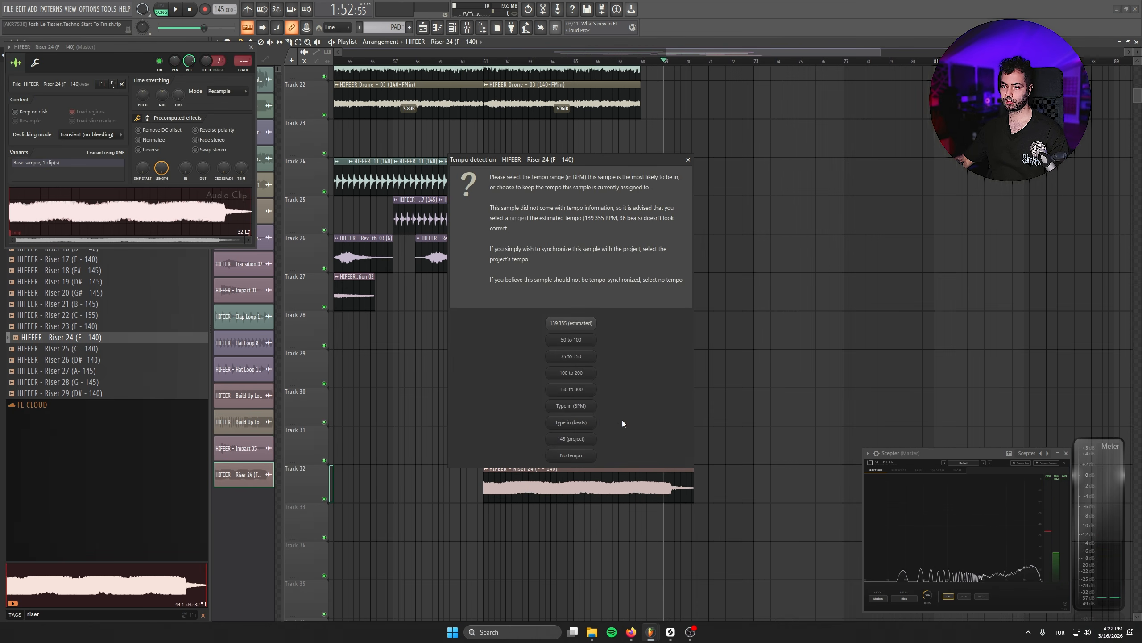
pyautogui.click(575, 406)
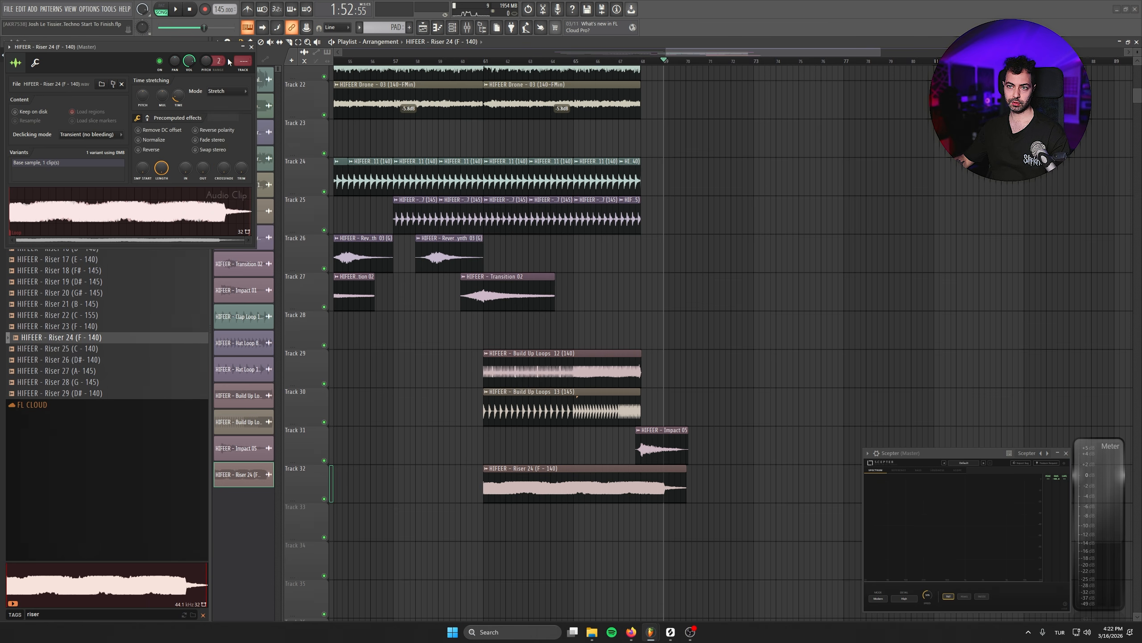
# - Route the riser to mixer track 59 (Risers) and insert Fruity Parametric EQ 2 in its first effect slot
pyautogui.moveTo(242, 61); pyautogui.dragTo(243, 34)
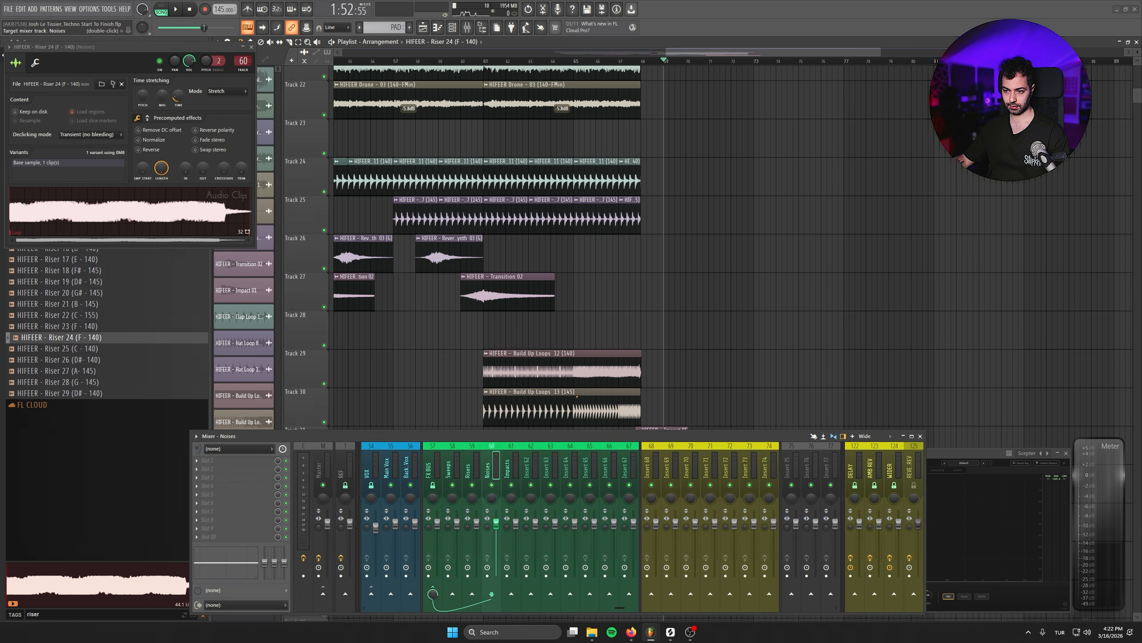
pyautogui.click(231, 461)
pyautogui.click(338, 344)
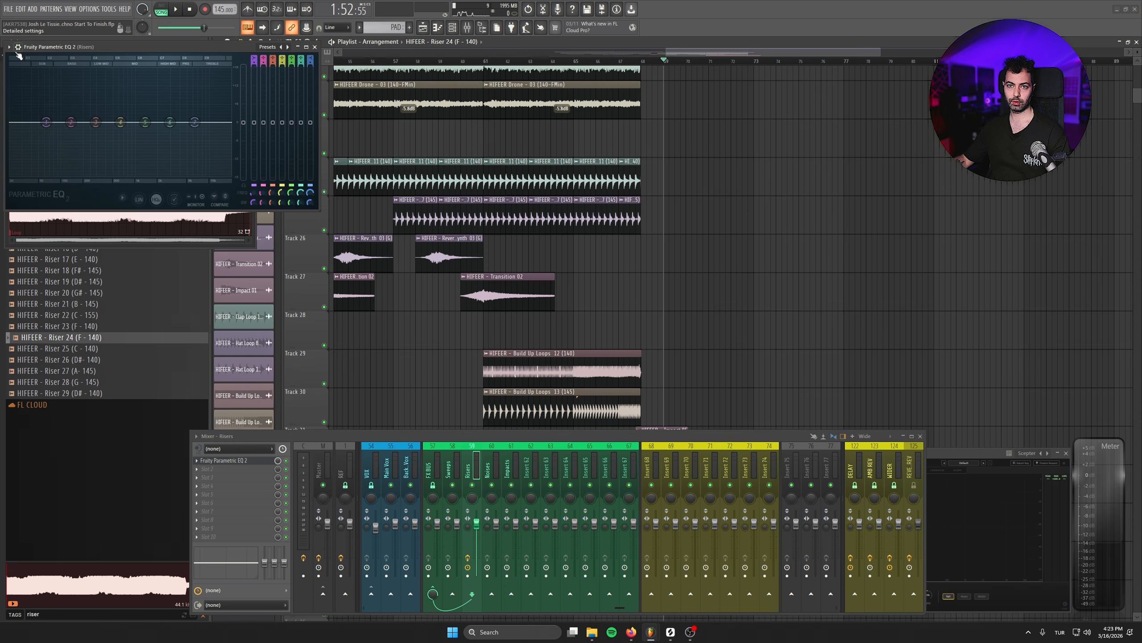
# - Load the LOWCUT preset in the riser's EQ, then enlarge and reposition the EQ window
pyautogui.click(9, 47)
pyautogui.moveTo(49, 101)
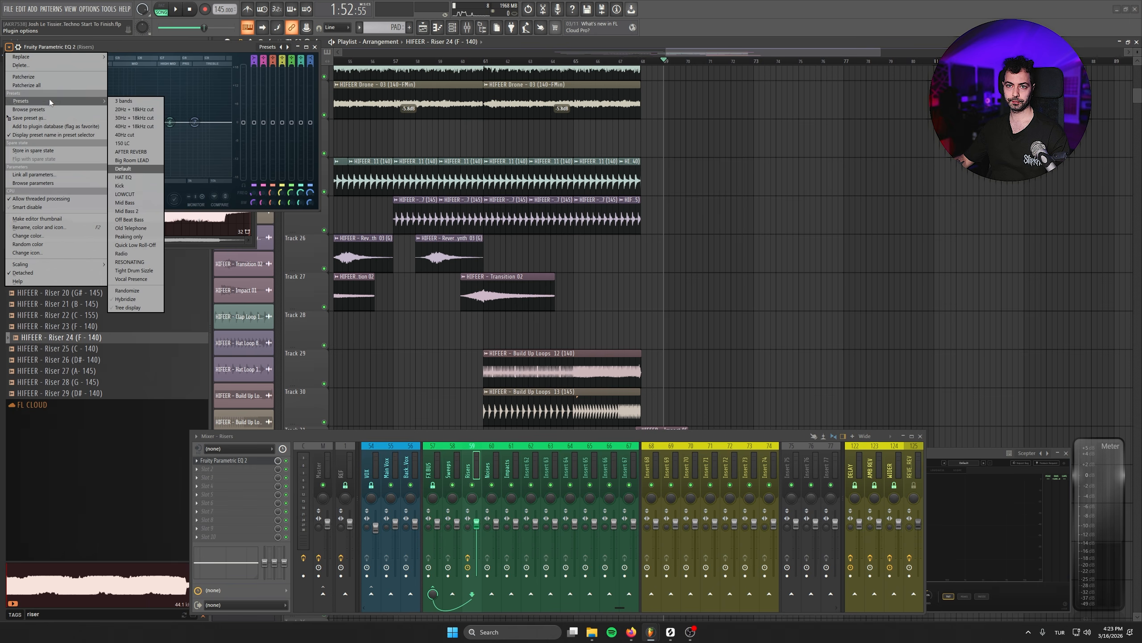
pyautogui.click(152, 193)
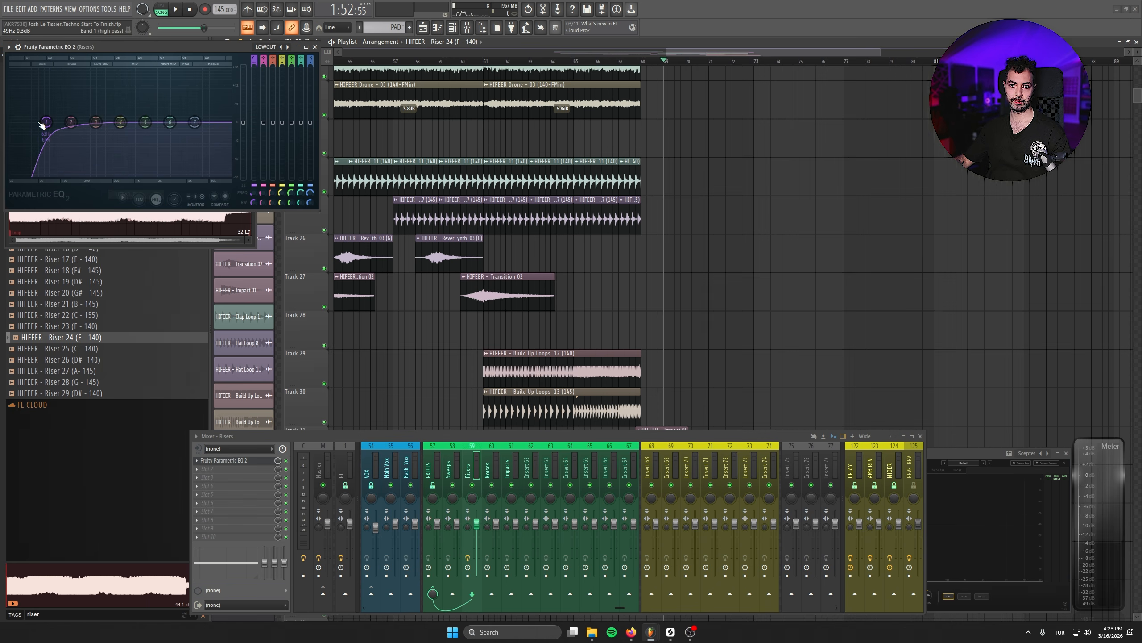
pyautogui.moveTo(320, 210); pyautogui.dragTo(403, 281)
pyautogui.moveTo(197, 45); pyautogui.dragTo(332, 188)
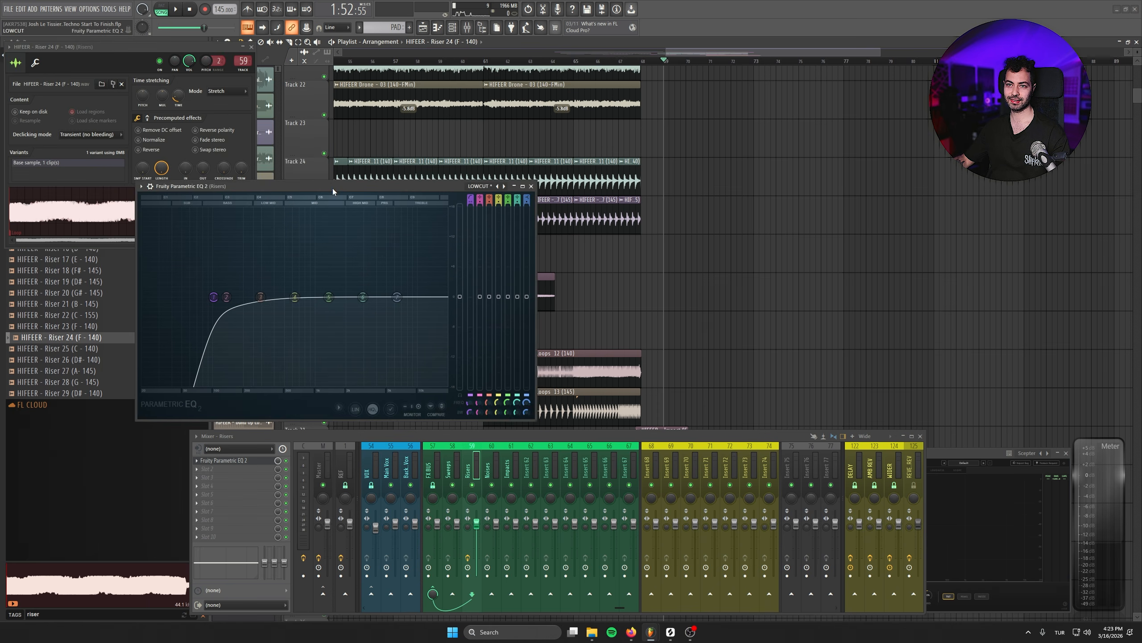
# - Raise the low-cut band's frequency in the riser's EQ during playback and close the EQ and mixer
pyautogui.press('space')
pyautogui.click(457, 68)
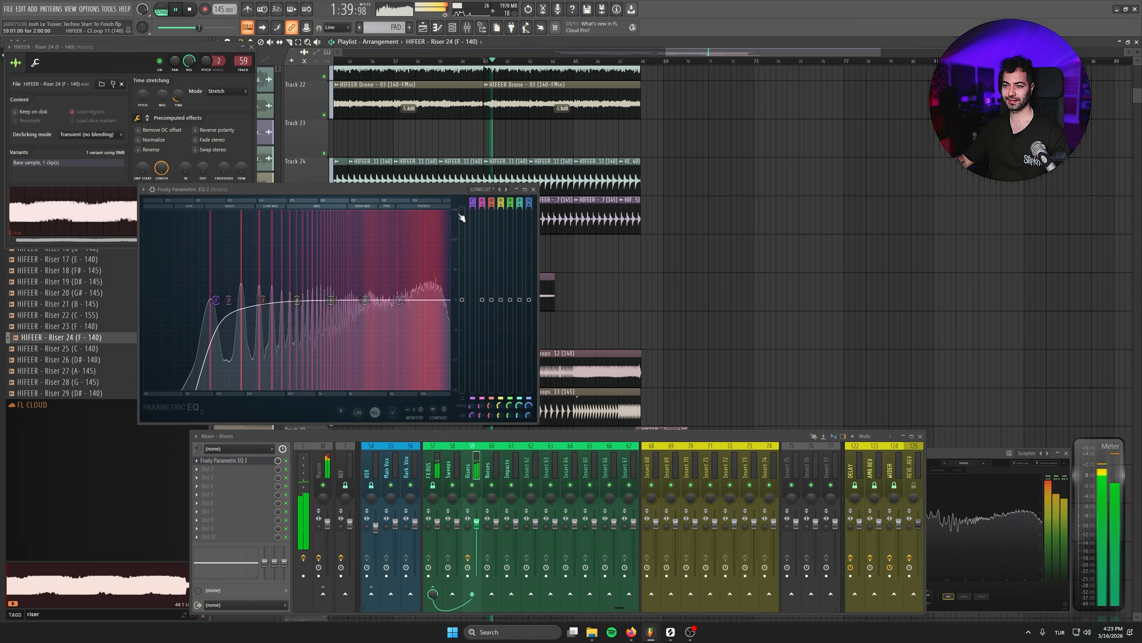
pyautogui.moveTo(215, 300); pyautogui.dragTo(239, 299)
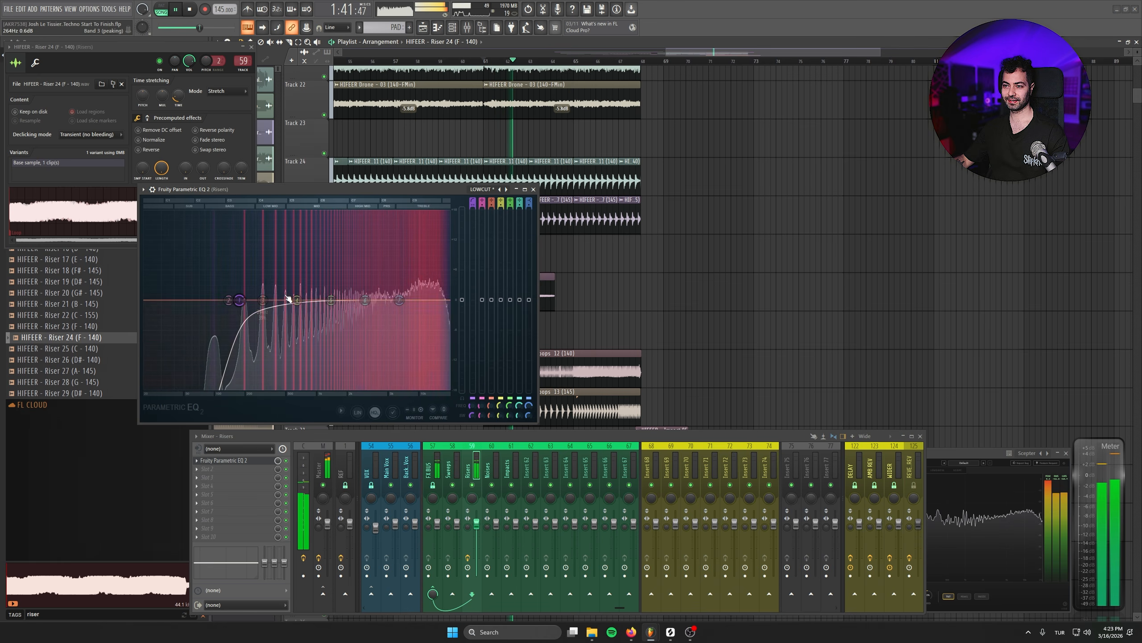
pyautogui.click(534, 189)
pyautogui.click(920, 436)
# - Slice the Riser 24 clip on Track 32 at bar 68, where the build-up loops end, and delete its tail
pyautogui.moveTo(585, 493); pyautogui.dragTo(584, 498)
pyautogui.scroll(2, 694, 510)
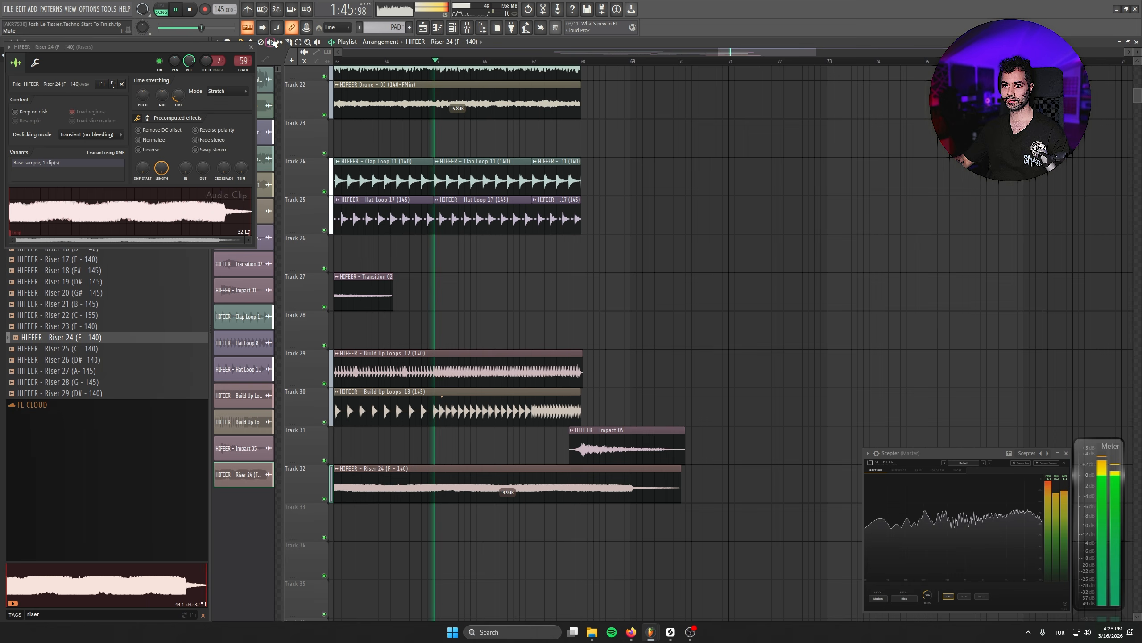
pyautogui.click(588, 494)
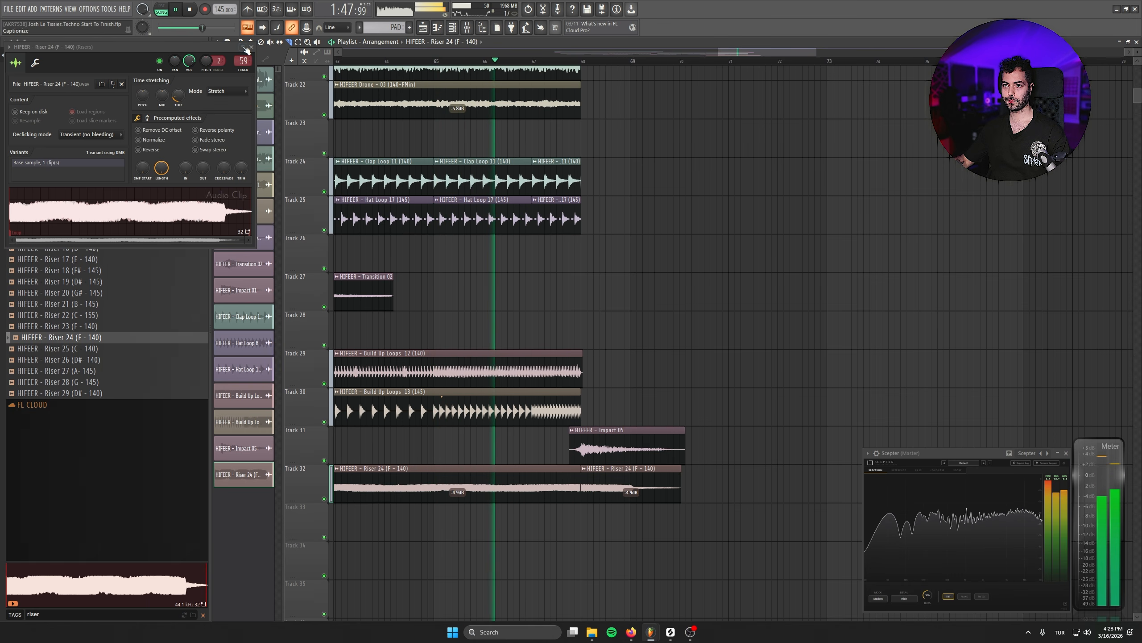
pyautogui.moveTo(614, 468); pyautogui.dragTo(835, 360)
pyautogui.rightClick(835, 360)
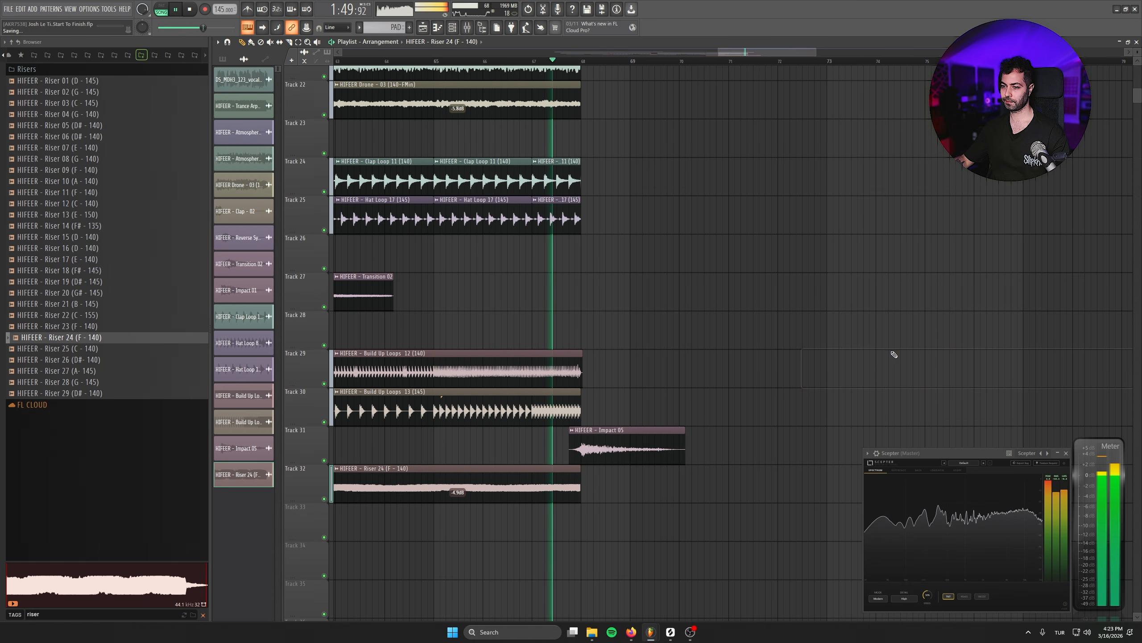
# - Copy the Transition 02 clip along Track 27 so it spans the end of the build-up, starting just before bar 67
pyautogui.moveTo(355, 338); pyautogui.dragTo(615, 309)
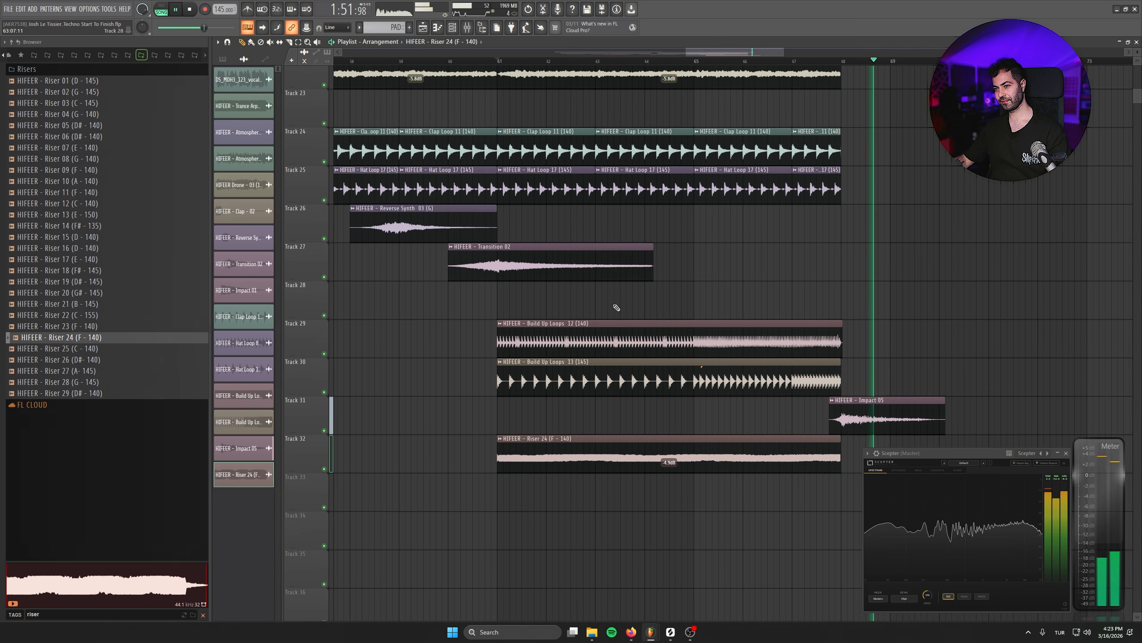
pyautogui.press('space')
pyautogui.keyDown('shift'); pyautogui.moveTo(529, 265); pyautogui.dragTo(874, 263); pyautogui.keyUp('shift')
pyautogui.click(792, 62)
pyautogui.press('space')
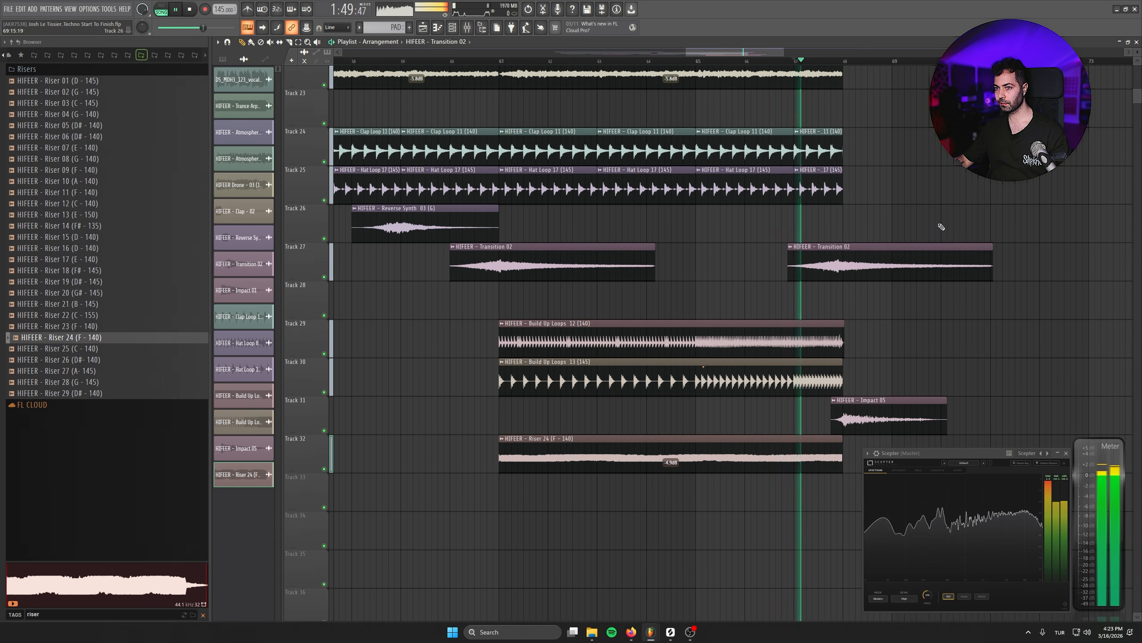
# - Copy the Reverse Synth 03 clip along Track 26 and align the copy to start at bar 66, keeping its three-bar length
pyautogui.click(995, 185)
pyautogui.rightClick(995, 186)
pyautogui.keyDown('shift'); pyautogui.moveTo(434, 236); pyautogui.dragTo(754, 239); pyautogui.keyUp('shift')
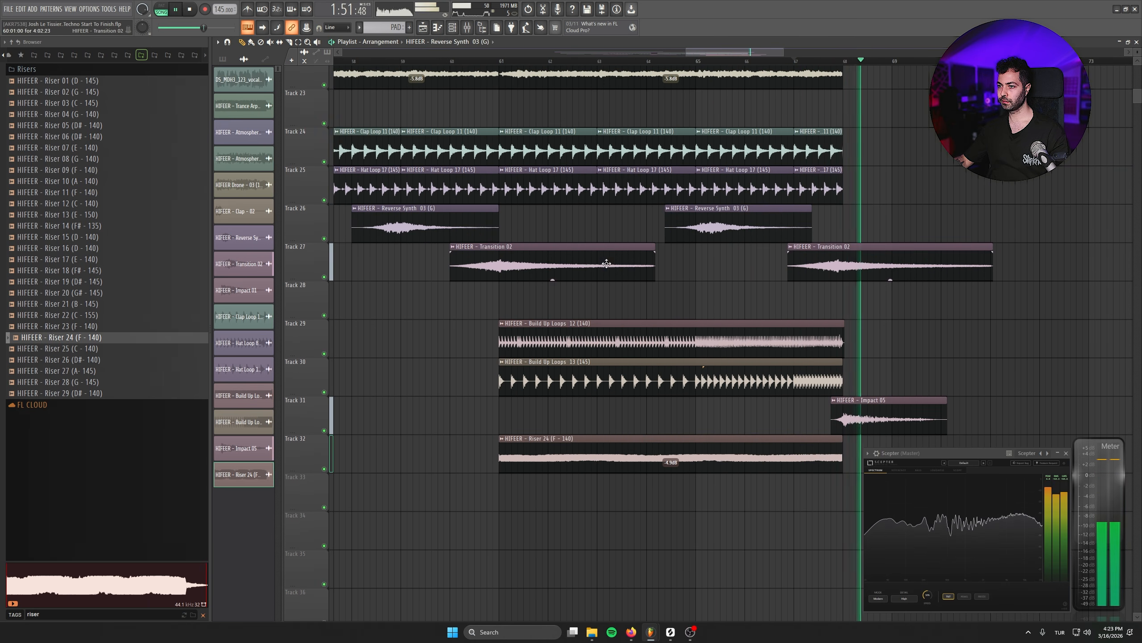
pyautogui.moveTo(404, 279); pyautogui.dragTo(698, 326)
pyautogui.scroll(-3, 698, 327)
pyautogui.press('space')
pyautogui.moveTo(902, 270); pyautogui.dragTo(1029, 275)
pyautogui.scroll(2, 826, 270)
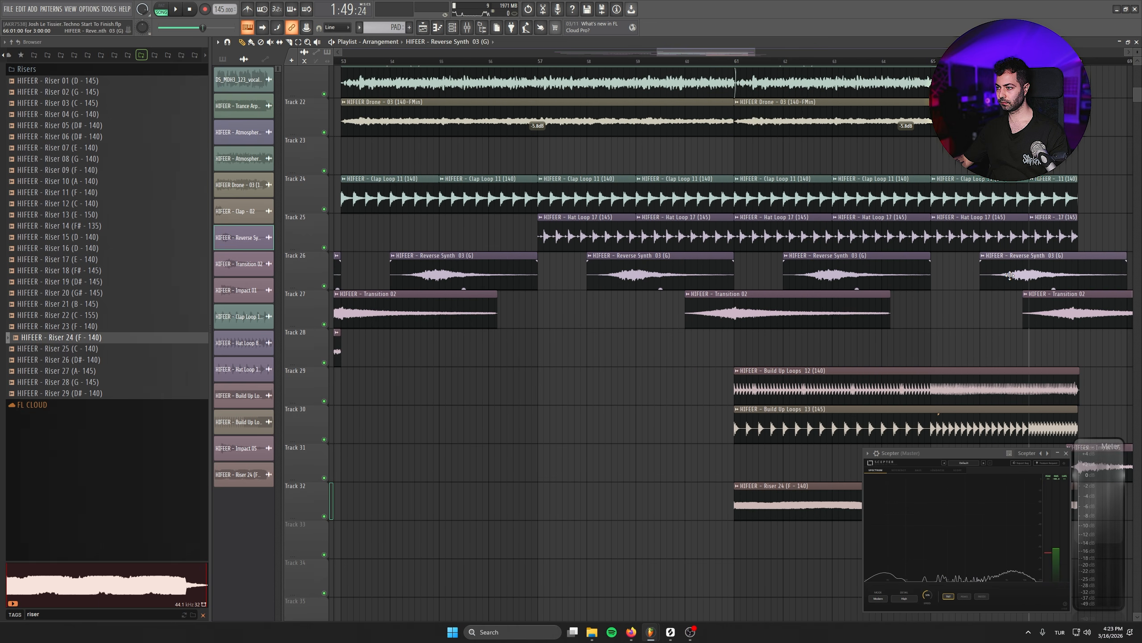
# - Play back the end of the build-up and review the arrangement around bar 68
pyautogui.press('space')
pyautogui.scroll(-2, 683, 188)
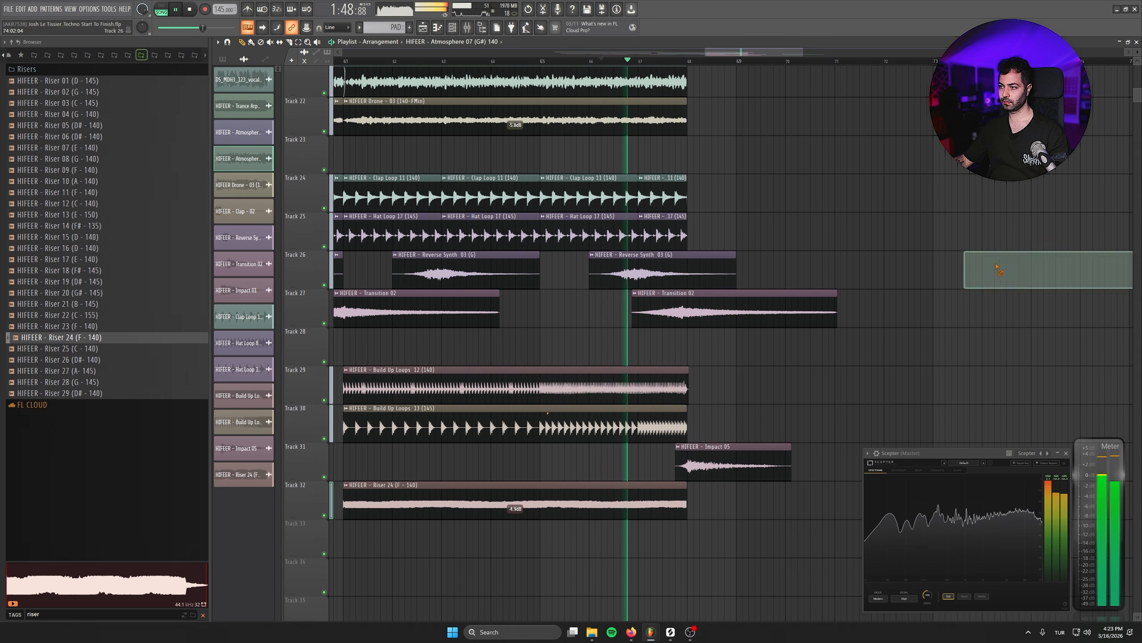
pyautogui.scroll(1, 918, 380)
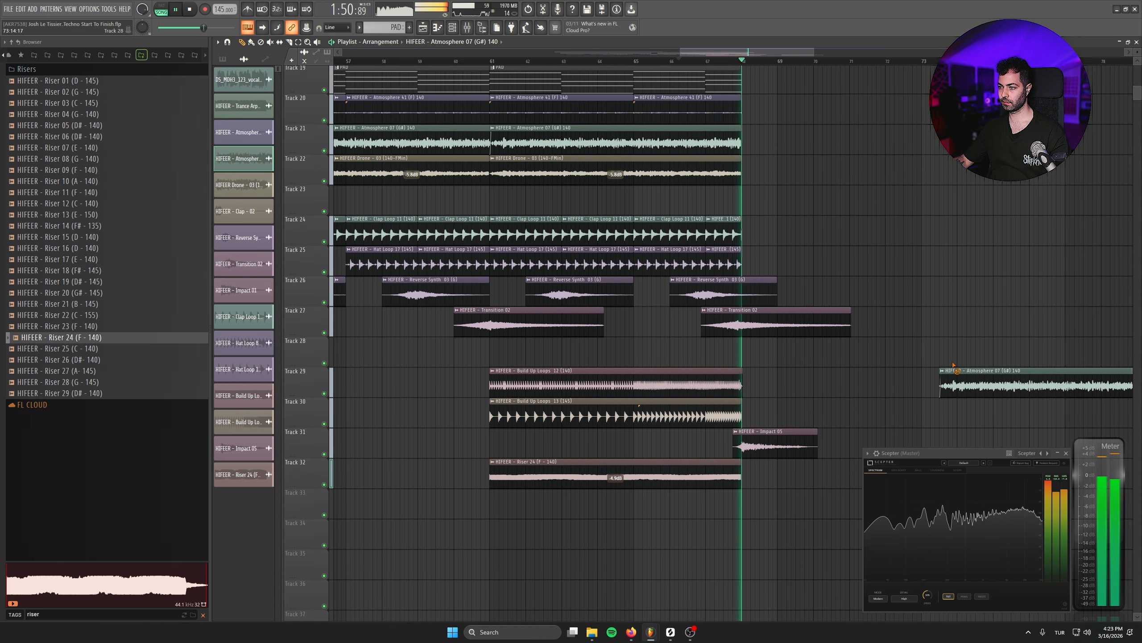
pyautogui.scroll(3, 760, 408)
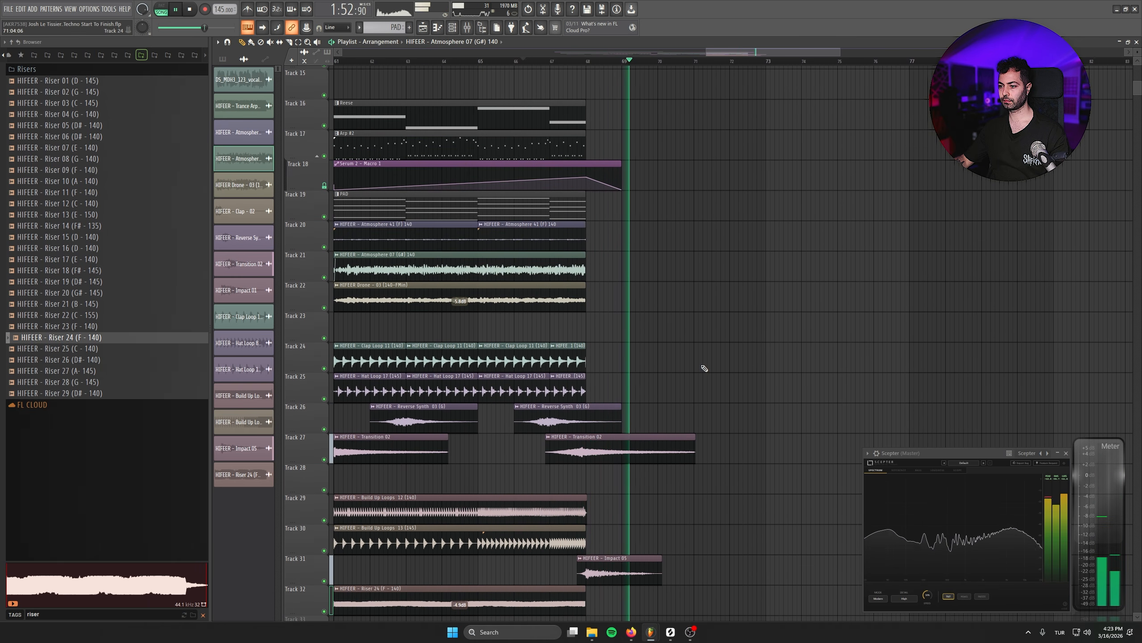
pyautogui.press('space')
pyautogui.scroll(4, 727, 326)
pyautogui.scroll(-2, 720, 323)
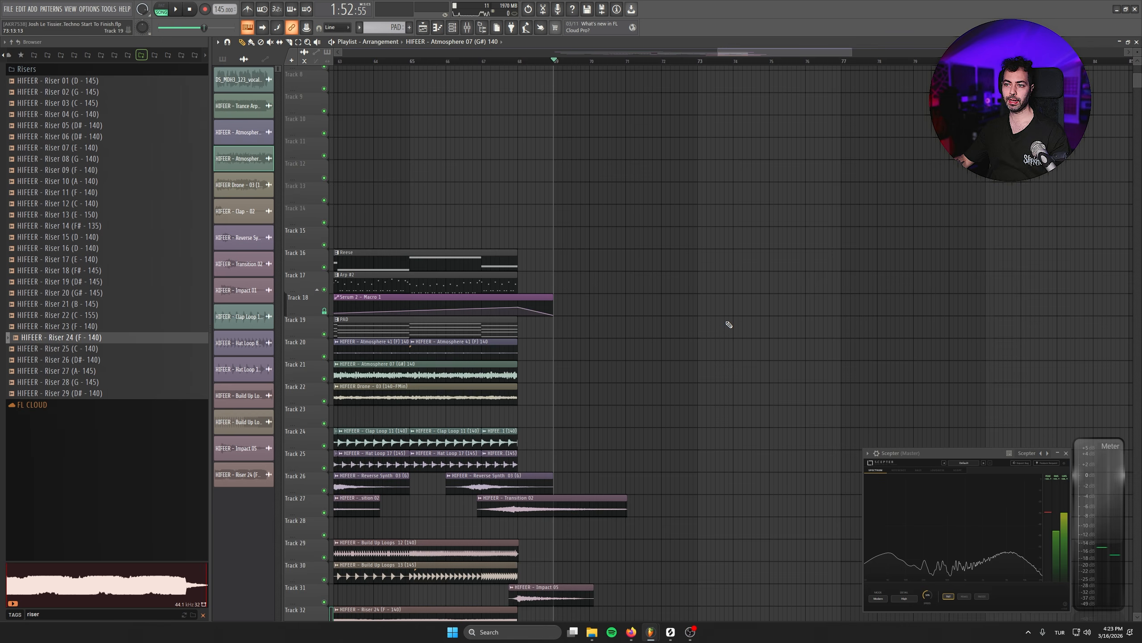
pyautogui.scroll(-2, 710, 314)
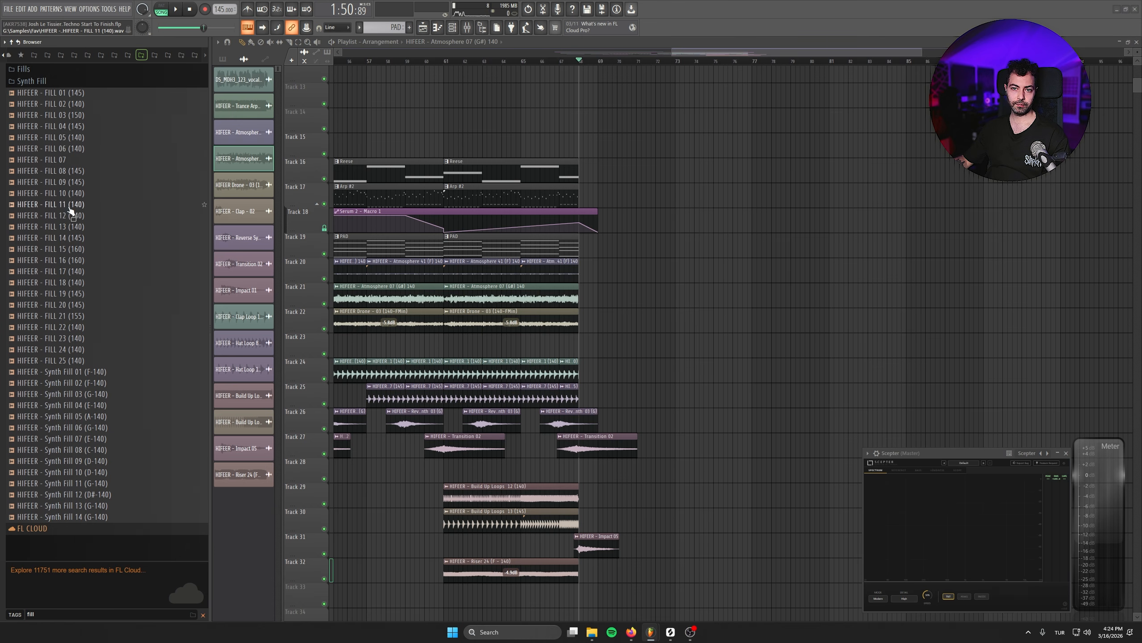
# - Search the samples for "fill", audition several fills and place FILL 22 (140) on Track 33 at bar 68
pyautogui.click(71, 249)
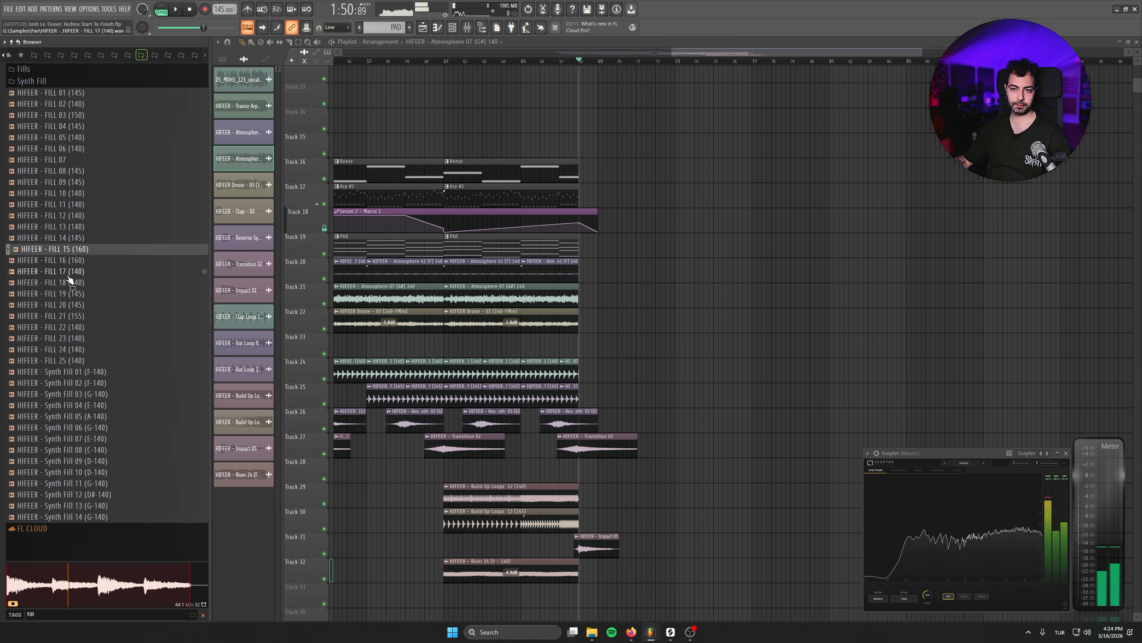
pyautogui.click(71, 282)
pyautogui.click(71, 305)
pyautogui.click(74, 327)
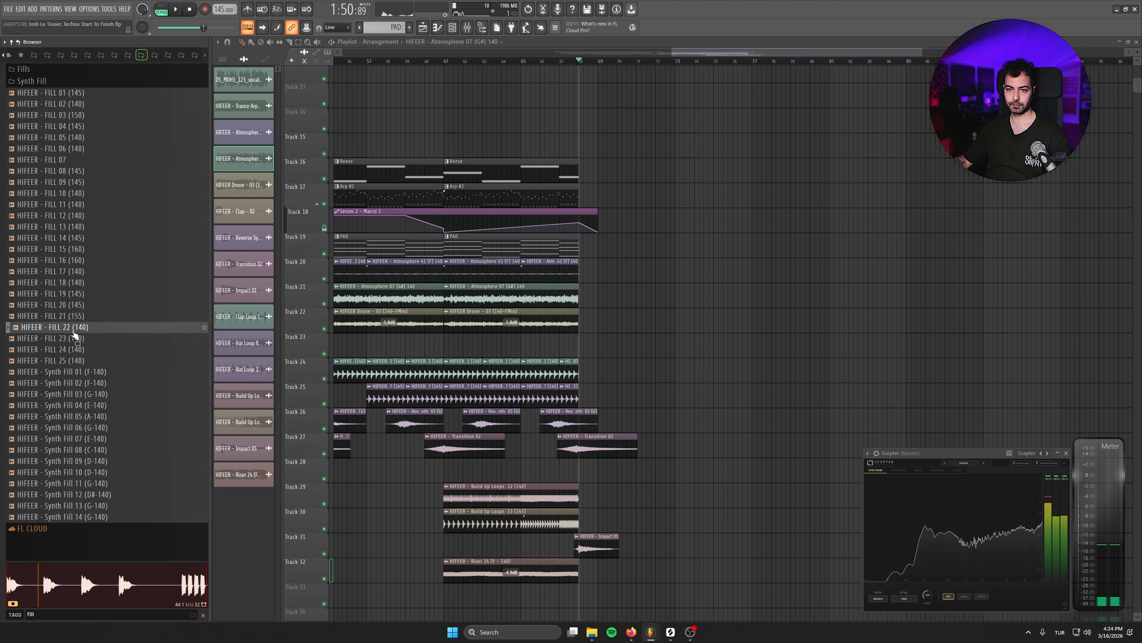
pyautogui.moveTo(228, 423); pyautogui.dragTo(457, 407)
# - Fit the FILL 22 clip to the project tempo by specifying its BPM and set its time stretching mode to Slice map
pyautogui.doubleClick(455, 398)
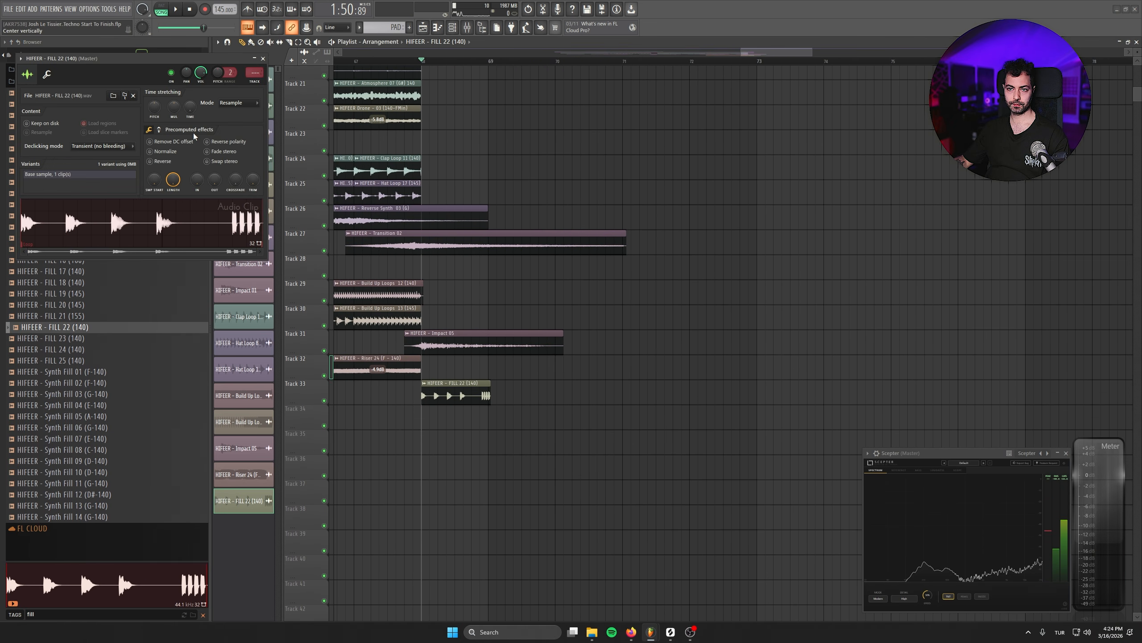
pyautogui.rightClick(192, 106)
pyautogui.click(214, 121)
pyautogui.click(579, 407)
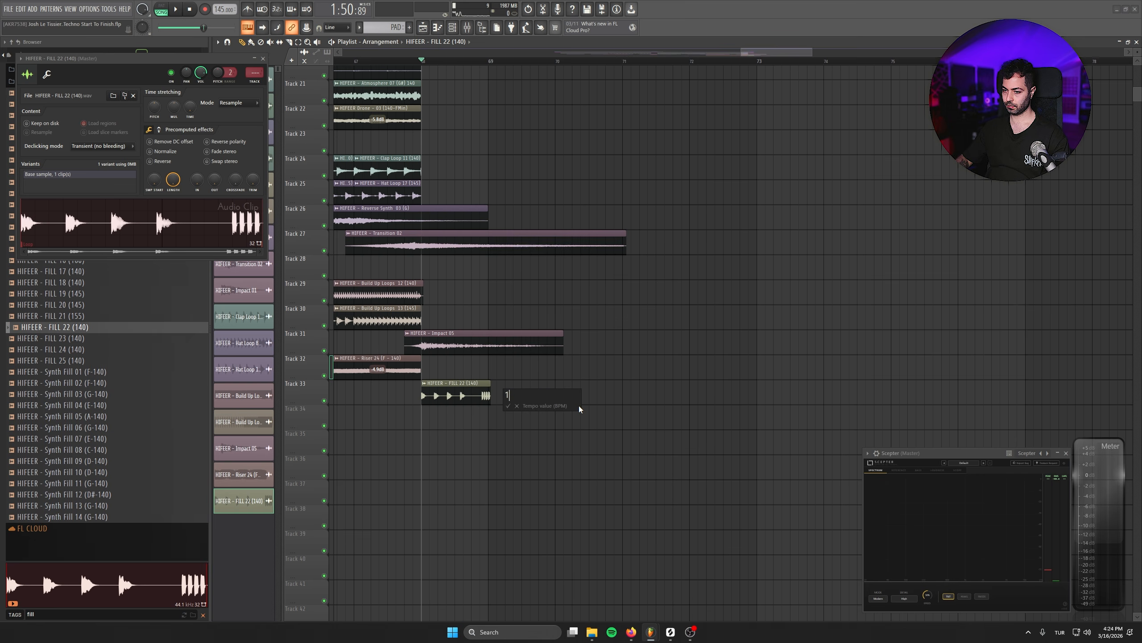
pyautogui.click(239, 103)
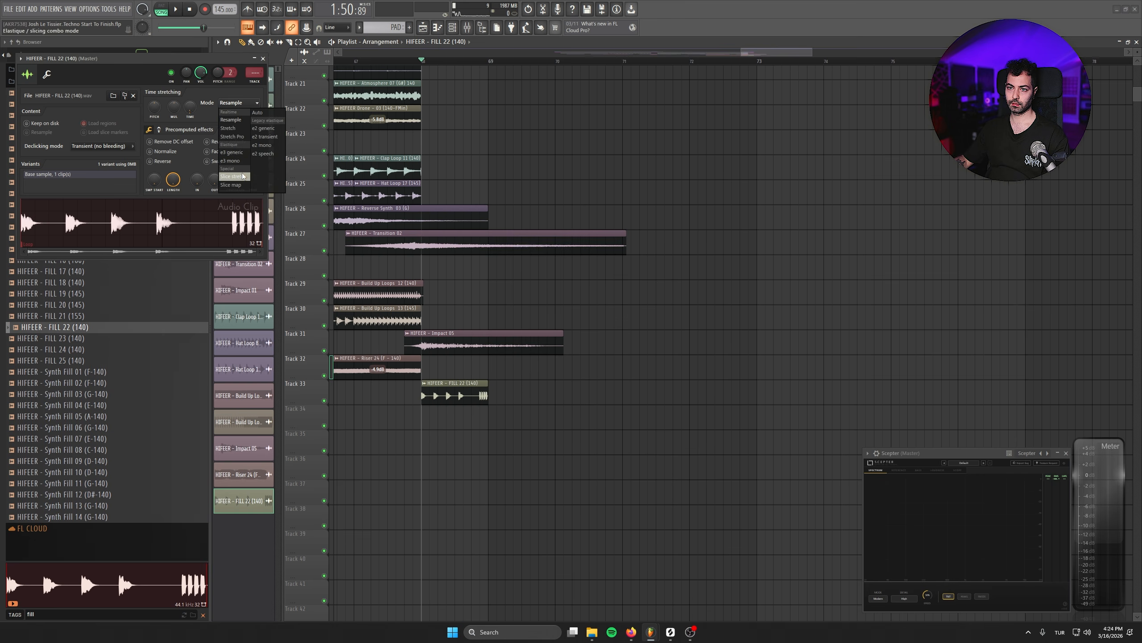
pyautogui.click(234, 176)
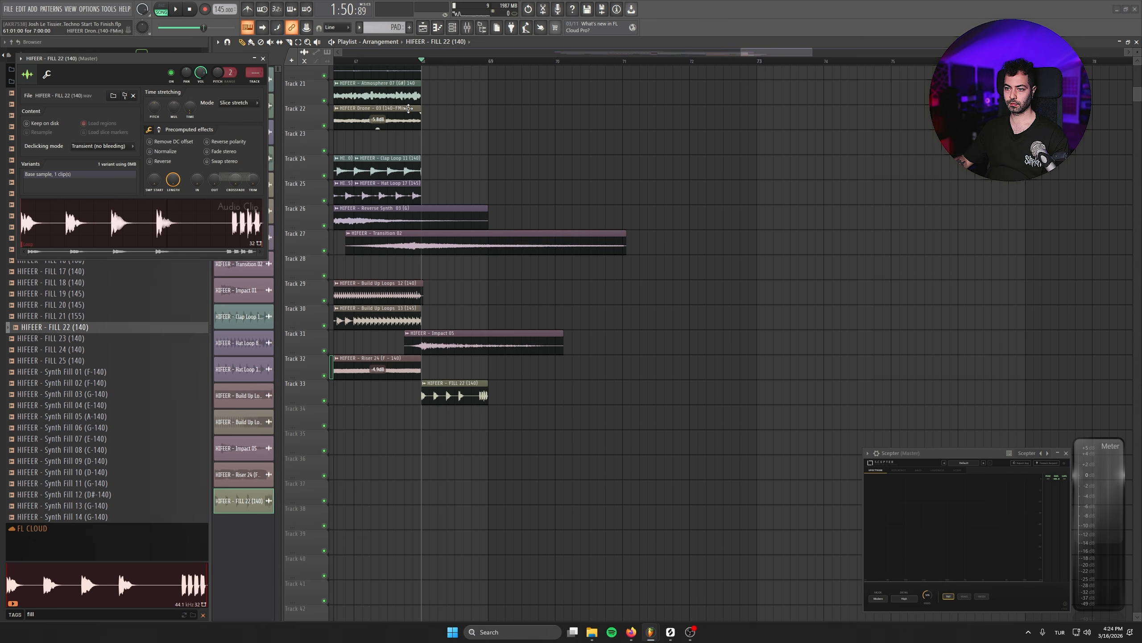
pyautogui.click(241, 105)
pyautogui.click(243, 186)
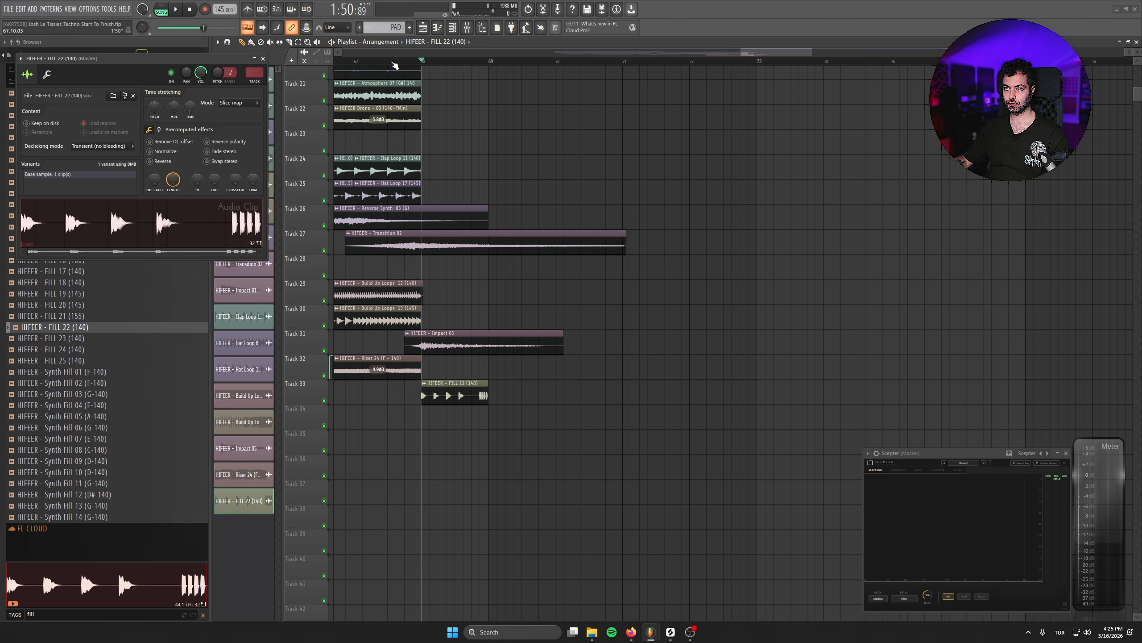
pyautogui.moveTo(483, 200); pyautogui.dragTo(593, 215)
pyautogui.press('space')
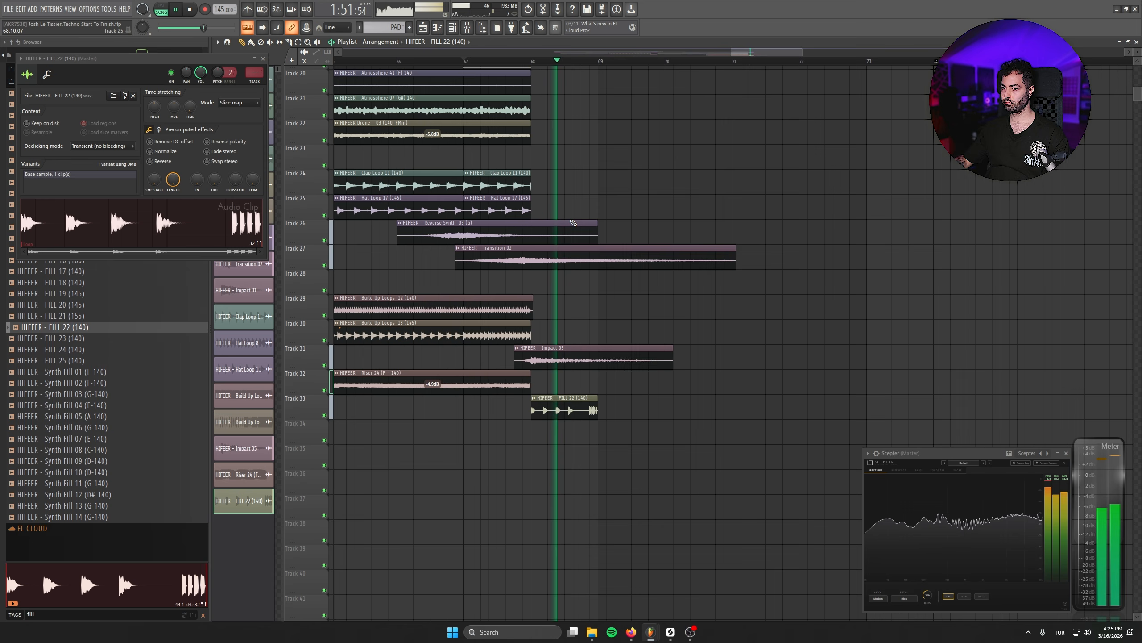
pyautogui.press('space')
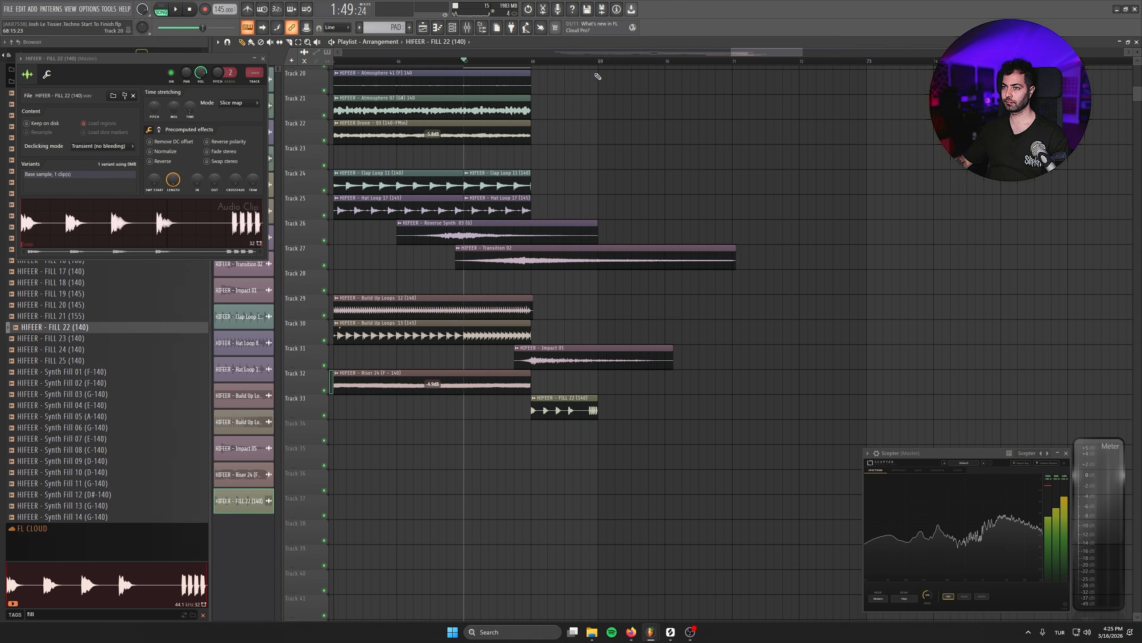
# - Move the playback position to bar 69 and place a copy of the vocal hook on Track 15 from bar 68
pyautogui.click(598, 60)
pyautogui.moveTo(623, 221); pyautogui.dragTo(596, 318)
pyautogui.scroll(-3, 563, 407)
pyautogui.moveTo(612, 174)
pyautogui.mouseDown()
pyautogui.moveTo(563, 407)
pyautogui.moveTo(851, 311)
pyautogui.mouseUp()
pyautogui.scroll(-4, 564, 407)
pyautogui.moveTo(410, 300)
pyautogui.mouseDown()
pyautogui.moveTo(946, 301)
pyautogui.moveTo(694, 260)
pyautogui.mouseUp()
# - Place a copy of Riser 24 on Track 32 at bar 69 and extend it to the sample's full length
pyautogui.press('space')
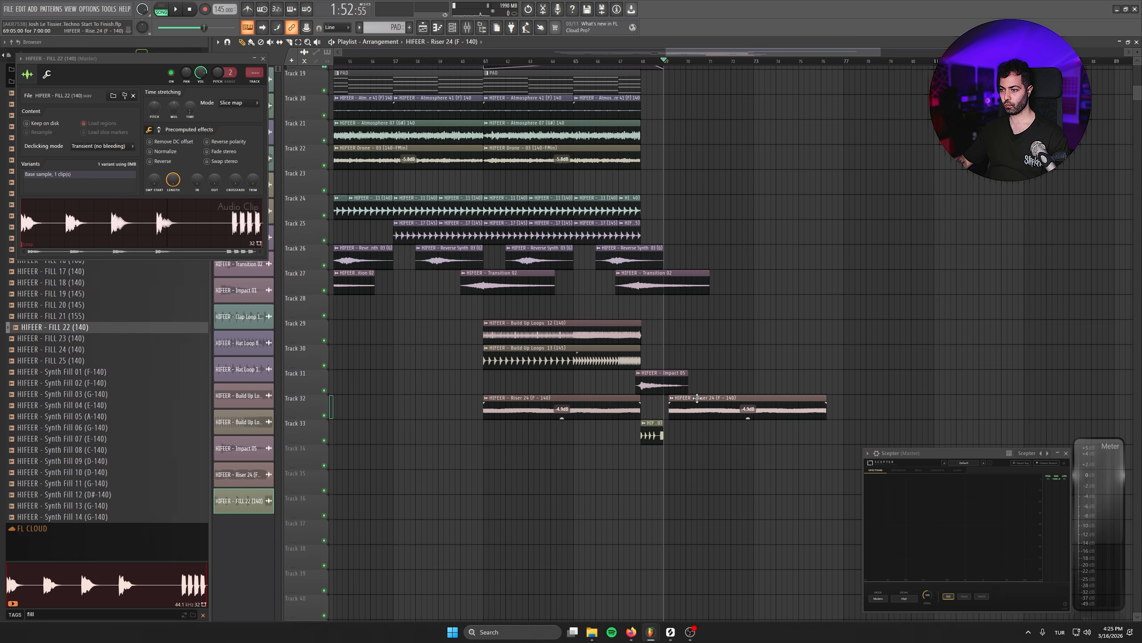
pyautogui.scroll(3, 700, 401)
pyautogui.moveTo(863, 403); pyautogui.dragTo(1030, 384)
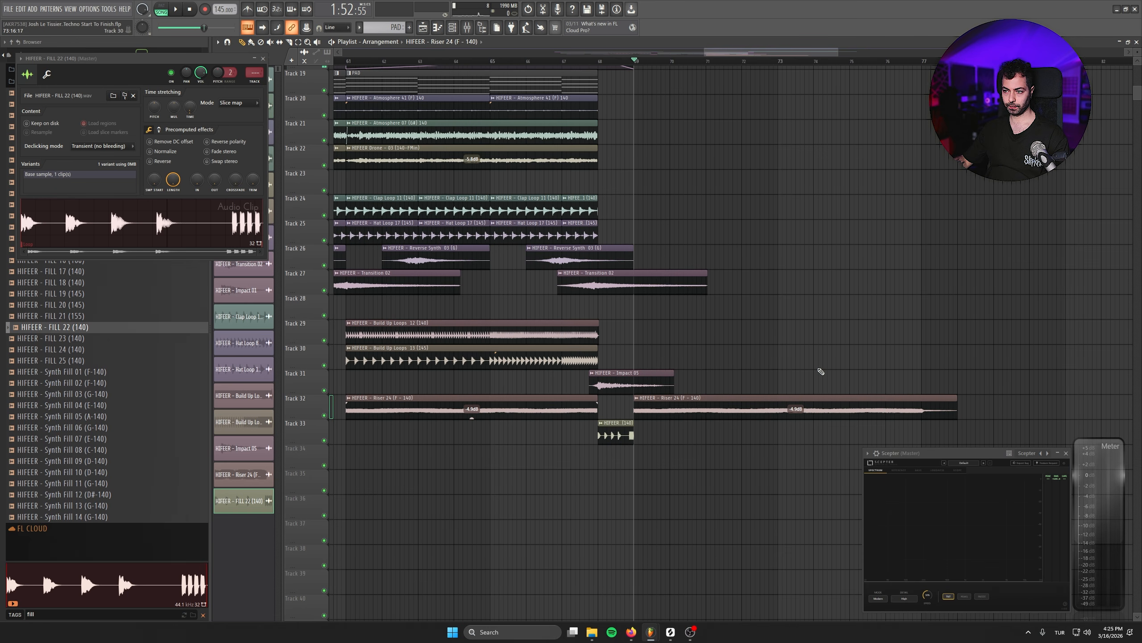
# - Select Build Up Loops 12 and 13 and copy them along Tracks 29 and 30 to start at bar 69
pyautogui.keyDown('ctrl'); pyautogui.moveTo(489, 332); pyautogui.dragTo(407, 352); pyautogui.keyUp('ctrl')
pyautogui.keyDown('shift'); pyautogui.moveTo(404, 345); pyautogui.dragTo(759, 345); pyautogui.keyUp('shift')
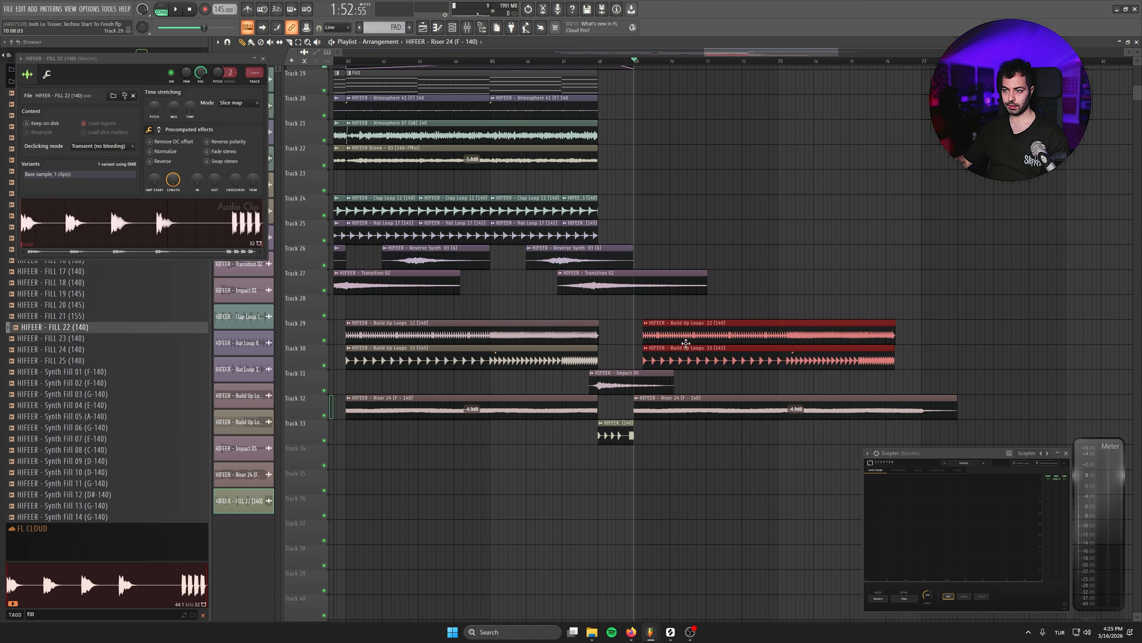
pyautogui.moveTo(680, 344); pyautogui.dragTo(676, 344)
pyautogui.click(838, 264)
pyautogui.rightClick(838, 265)
# - Add a fade-in of about four bars to the copied Build Up Loops 12 and 13 clips and audition the section
pyautogui.scroll(3, 696, 330)
pyautogui.moveTo(581, 328); pyautogui.dragTo(844, 318)
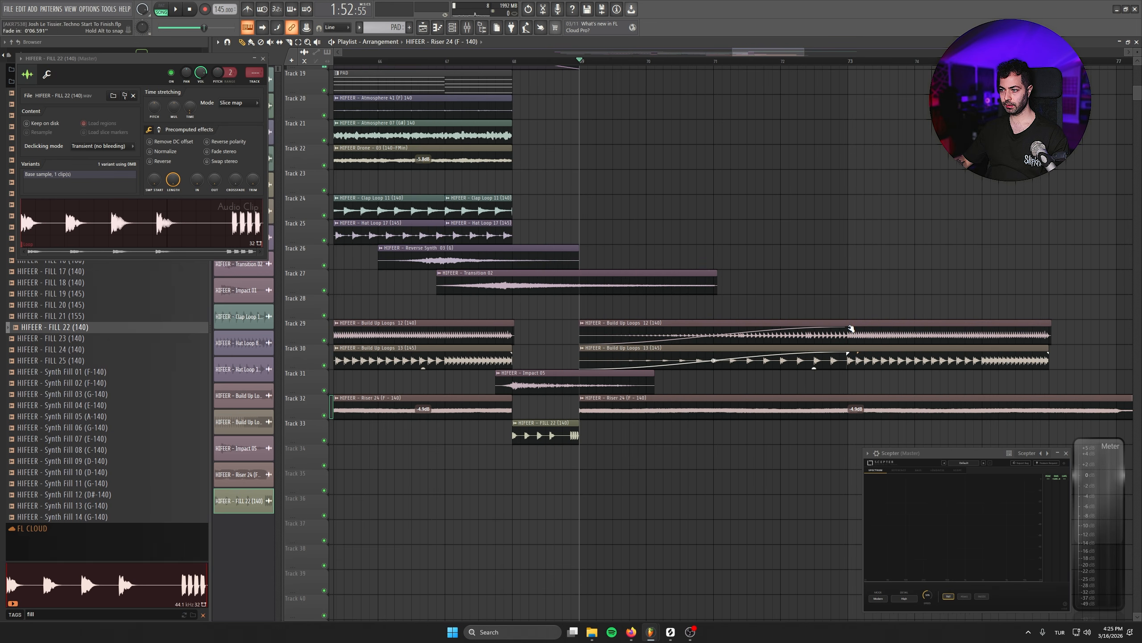
pyautogui.press('space')
pyautogui.moveTo(747, 377); pyautogui.dragTo(809, 610)
pyautogui.scroll(-2, 648, 387)
pyautogui.press('space')
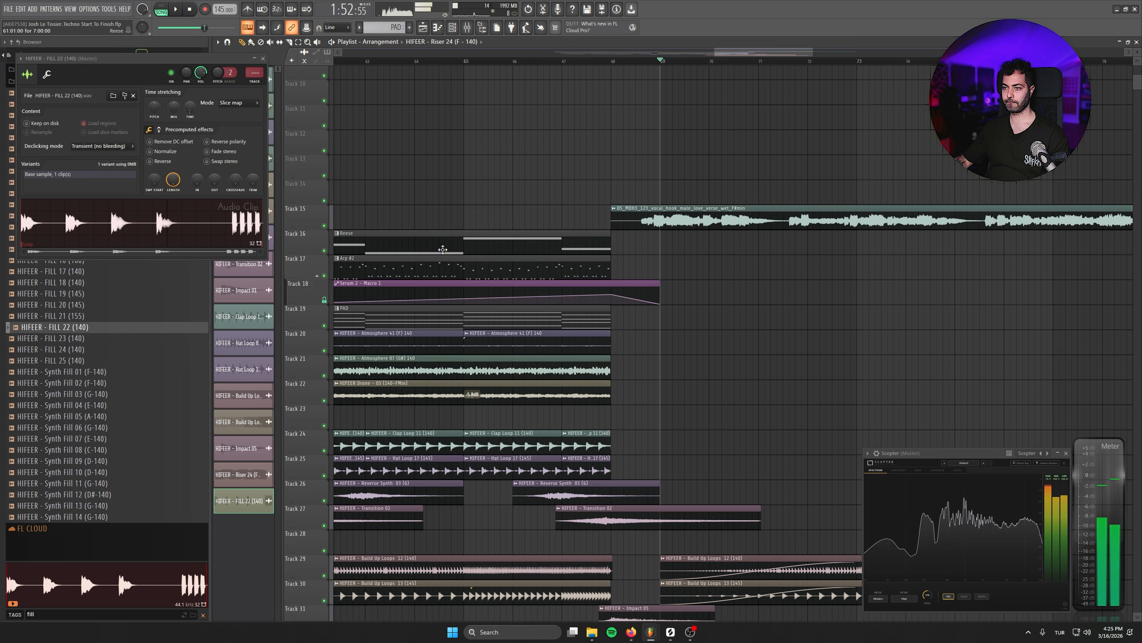
# - Copy the Reese pattern to bar 69 on Track 16, trim the copy to two bars and make it a unique pattern
pyautogui.keyDown('shift'); pyautogui.moveTo(443, 249); pyautogui.dragTo(814, 259); pyautogui.keyUp('shift')
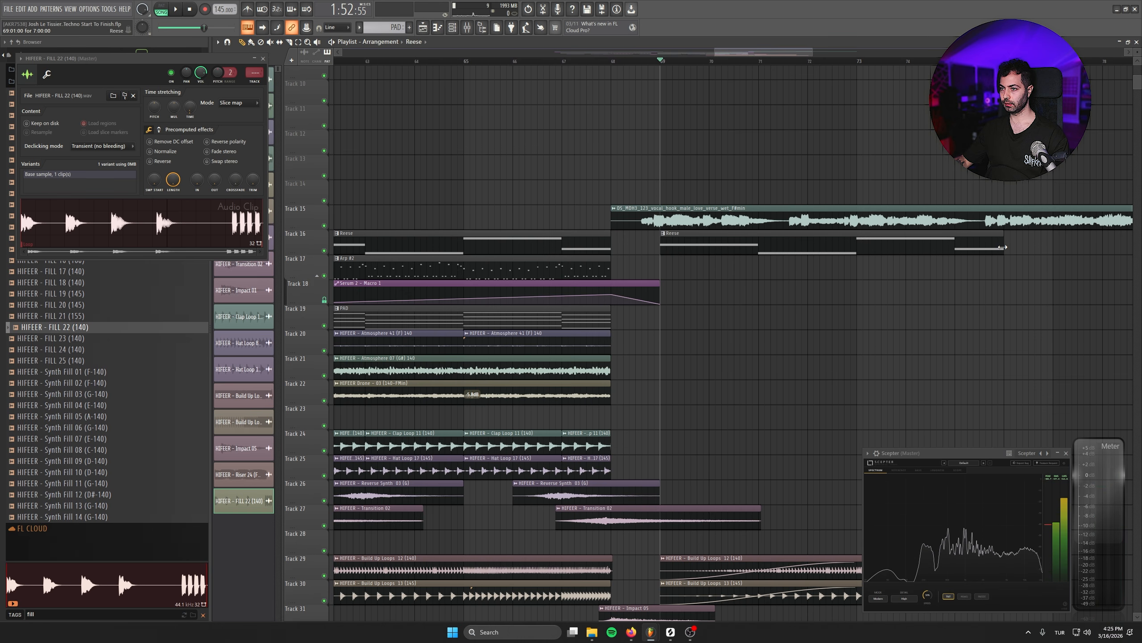
pyautogui.moveTo(1002, 247); pyautogui.dragTo(757, 258)
pyautogui.click(701, 246)
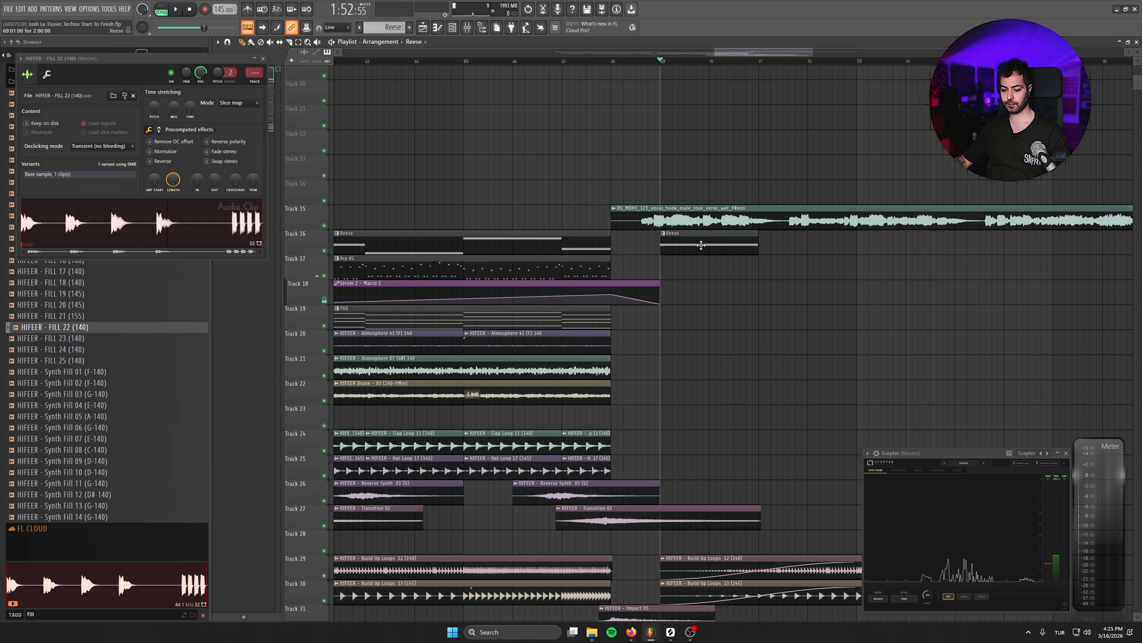
pyautogui.click(664, 241)
pyautogui.click(688, 318)
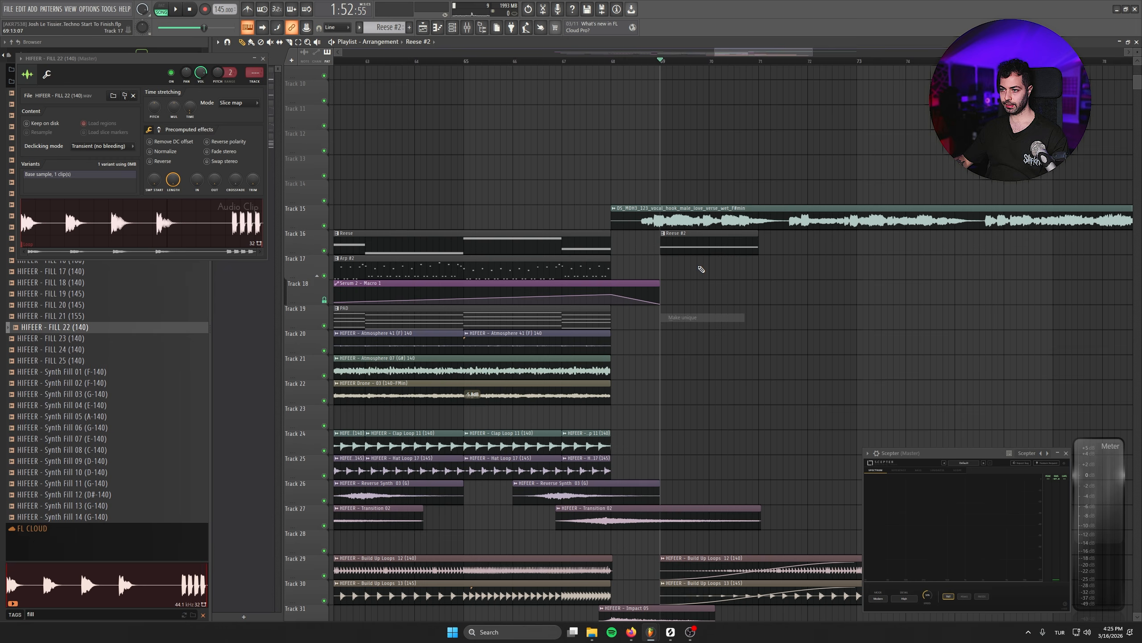
# - Lengthen the note in the Reese #2 pattern to eight bars and close the piano roll
pyautogui.doubleClick(693, 246)
pyautogui.moveTo(496, 500); pyautogui.dragTo(766, 494)
pyautogui.moveTo(654, 468); pyautogui.dragTo(350, 447)
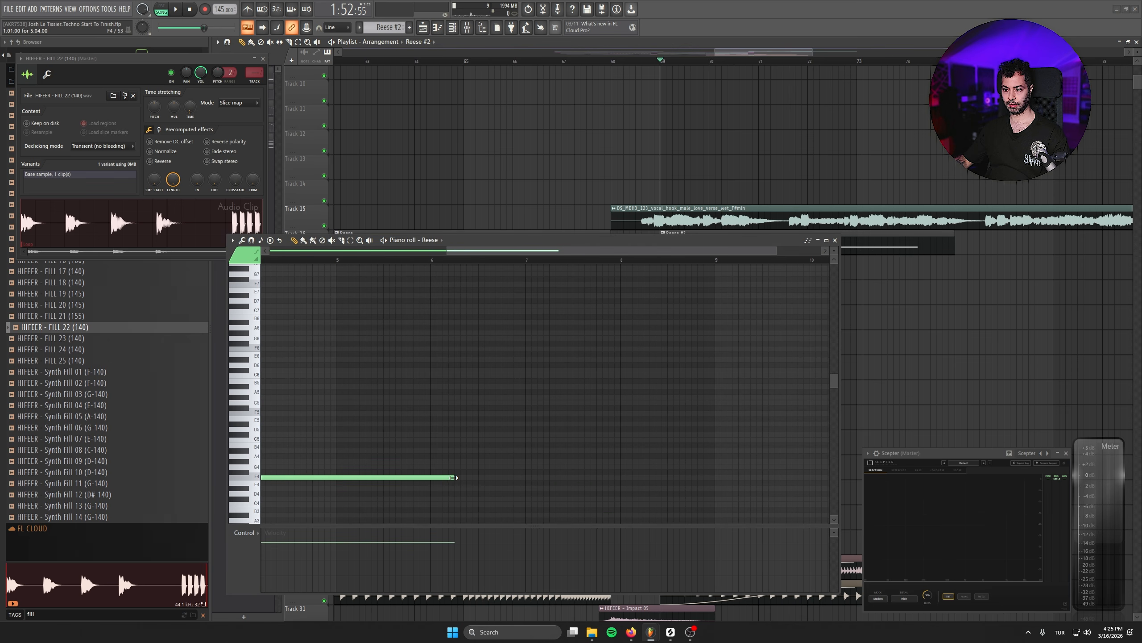
pyautogui.click(835, 240)
# - Insert an empty playlist track at Track 17, directly below the Reese track
pyautogui.moveTo(816, 309); pyautogui.dragTo(626, 329)
pyautogui.rightClick(317, 278)
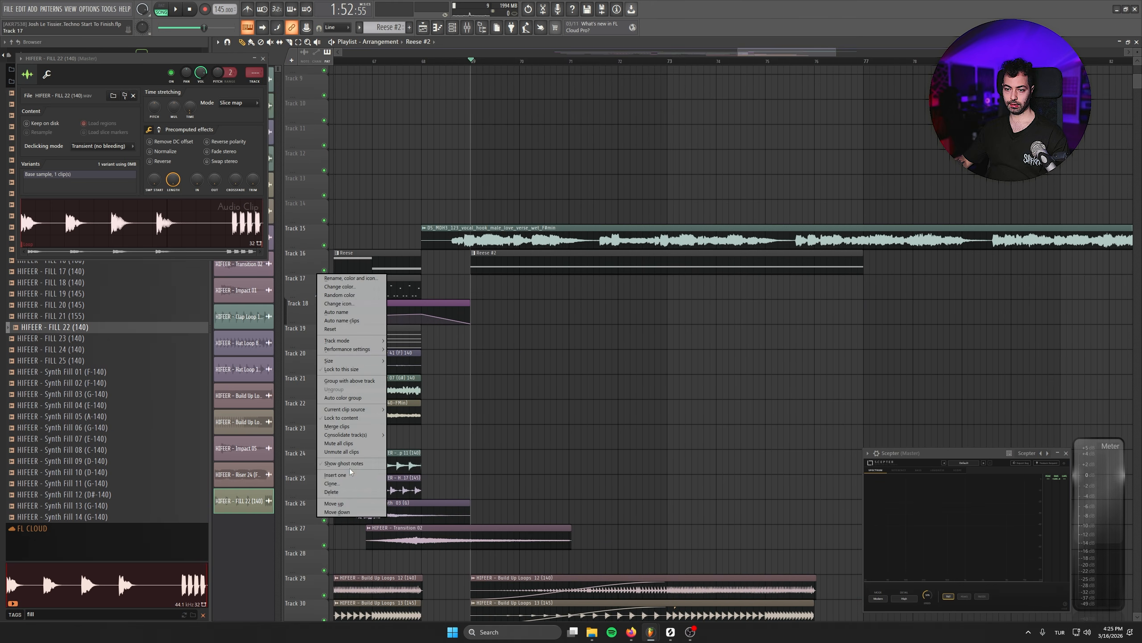
pyautogui.click(335, 475)
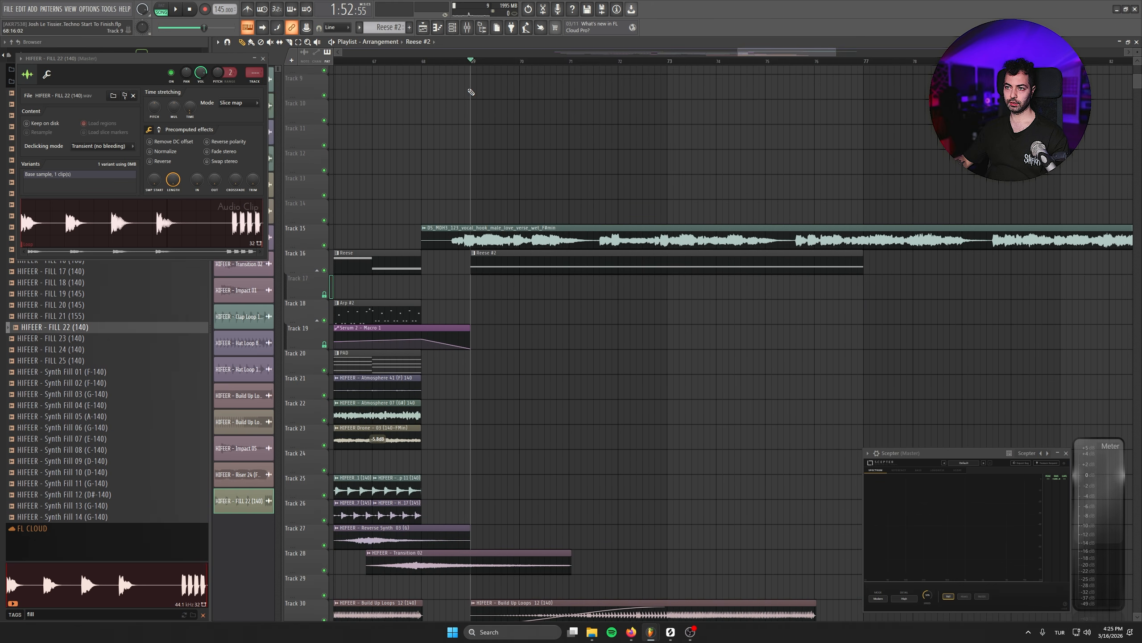
# - Open the Reese channel's Serum 2 instrument and create an automation clip for its pitch bend on Track 17
pyautogui.click(455, 28)
pyautogui.click(505, 192)
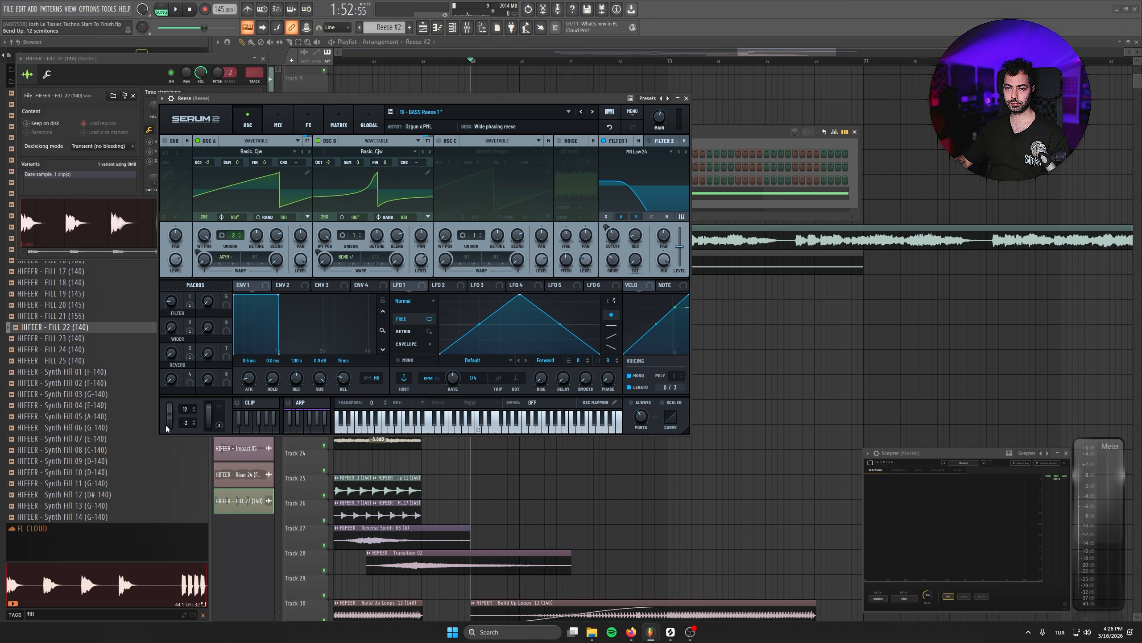
pyautogui.rightClick(318, 30)
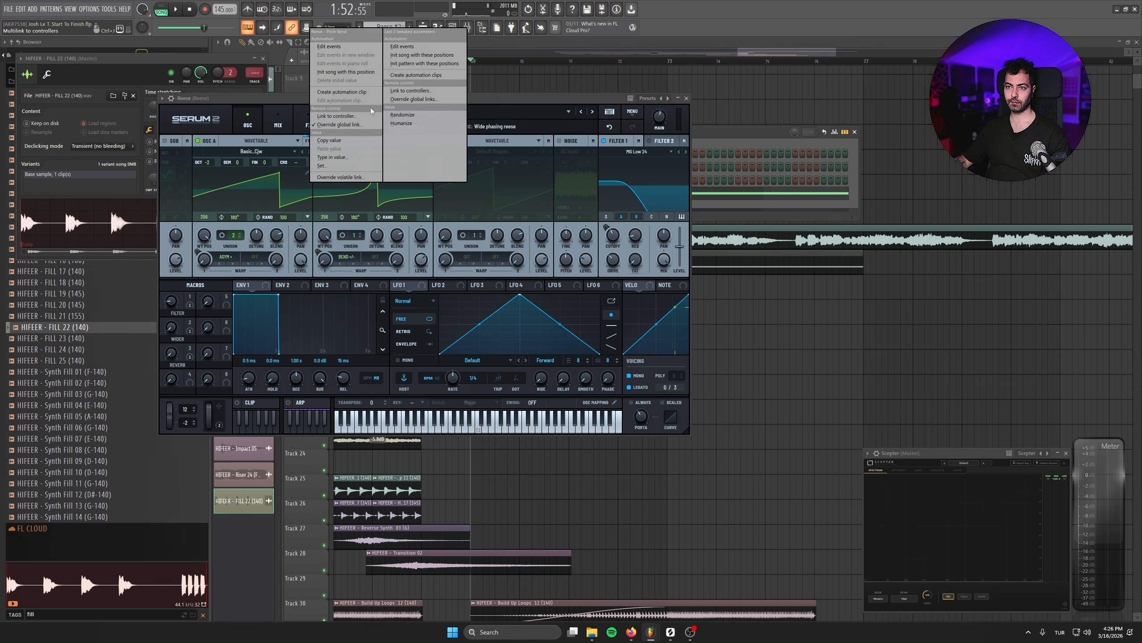
pyautogui.click(344, 92)
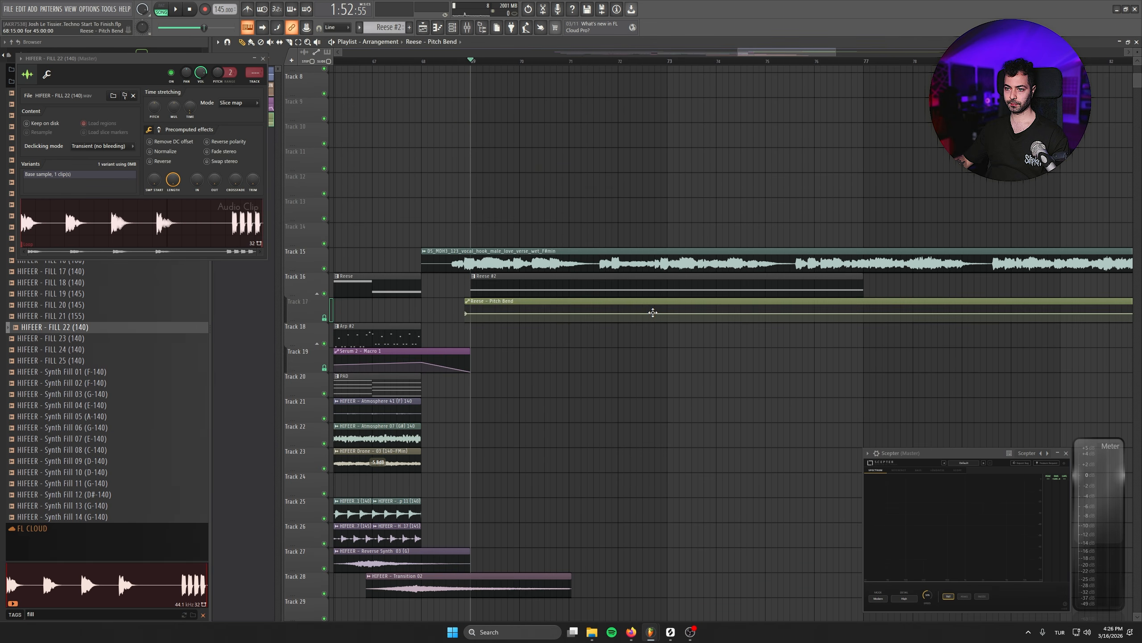
# - Move the Reese pitch bend automation clip to the very start of the playlist on Track 17
pyautogui.scroll(-7, 523, 367)
pyautogui.moveTo(623, 310); pyautogui.dragTo(255, 311)
pyautogui.scroll(-1, 439, 346)
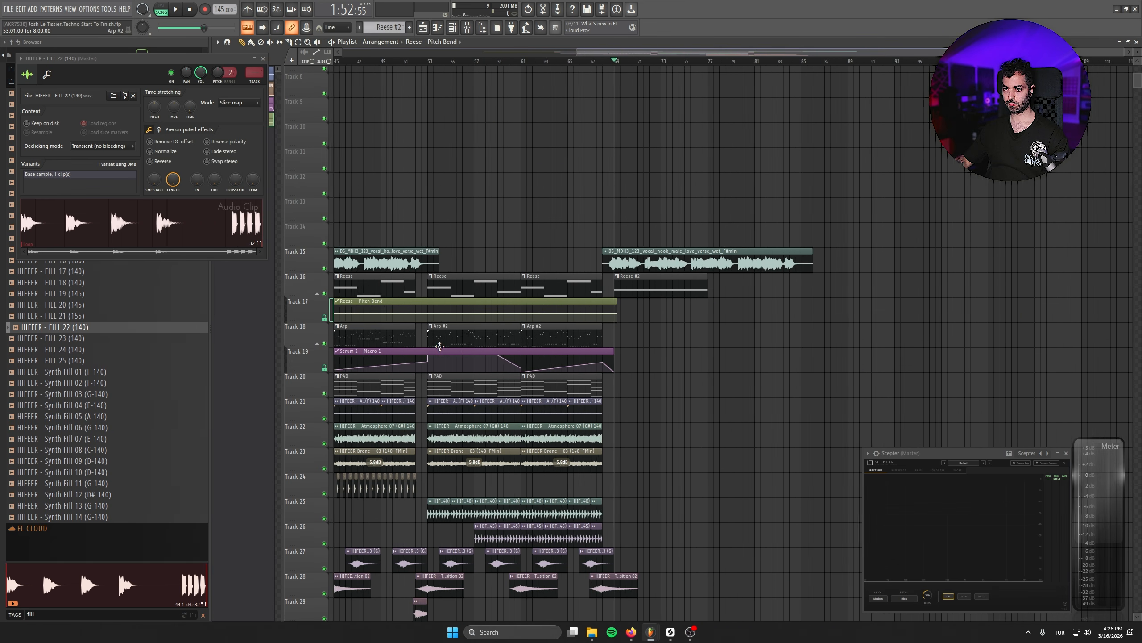
pyautogui.scroll(-2, 439, 347)
pyautogui.moveTo(507, 303); pyautogui.dragTo(583, 304)
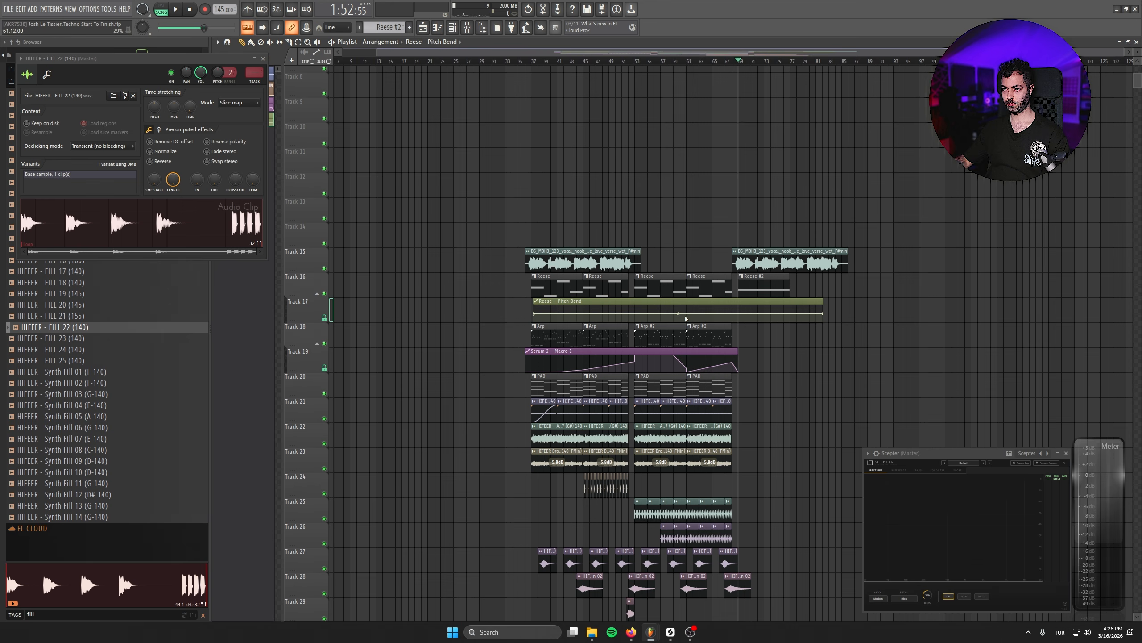
pyautogui.scroll(2, 587, 315)
pyautogui.scroll(-2, 440, 359)
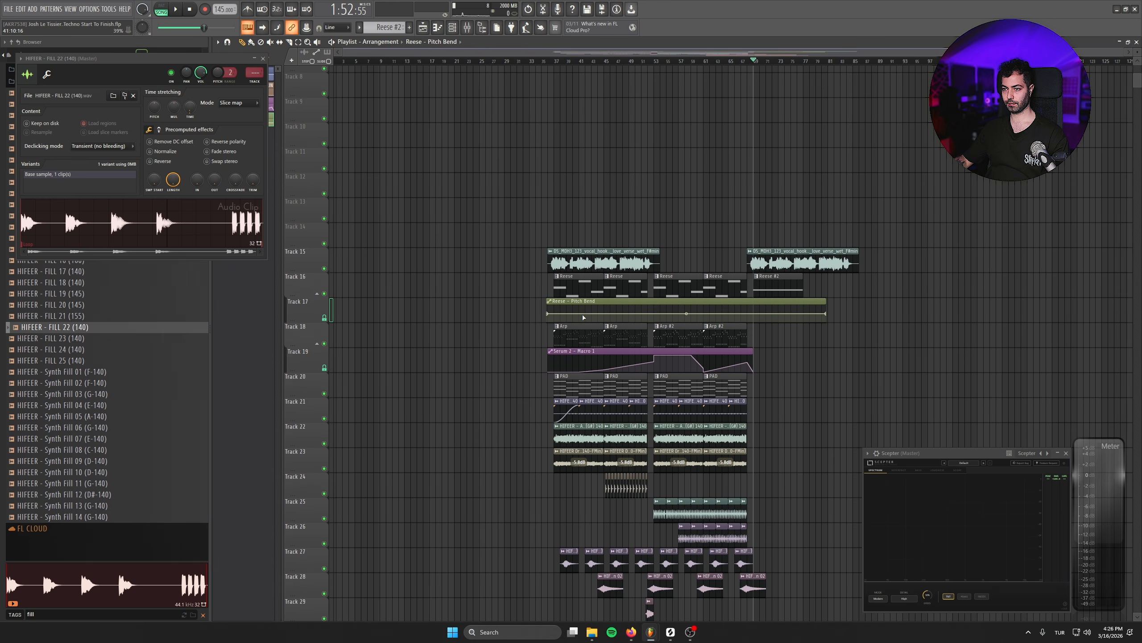
pyautogui.moveTo(580, 303); pyautogui.dragTo(215, 311)
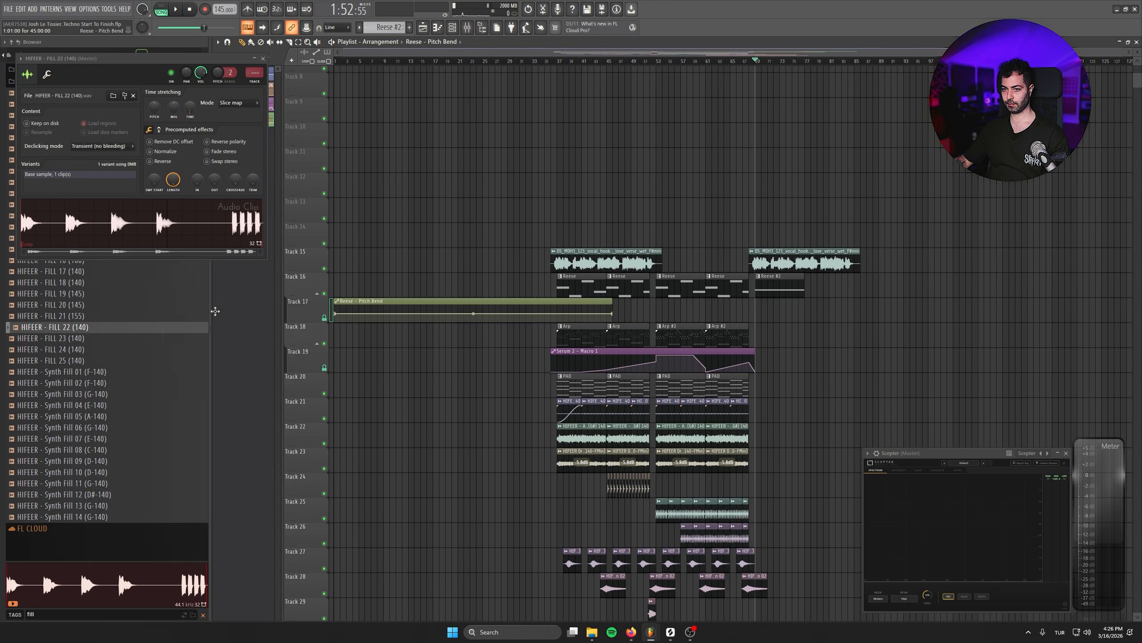
# - Delete the last point of the pitch bend automation and extend the clip to the end of the second vocal clip
pyautogui.rightClick(613, 313)
pyautogui.click(630, 456)
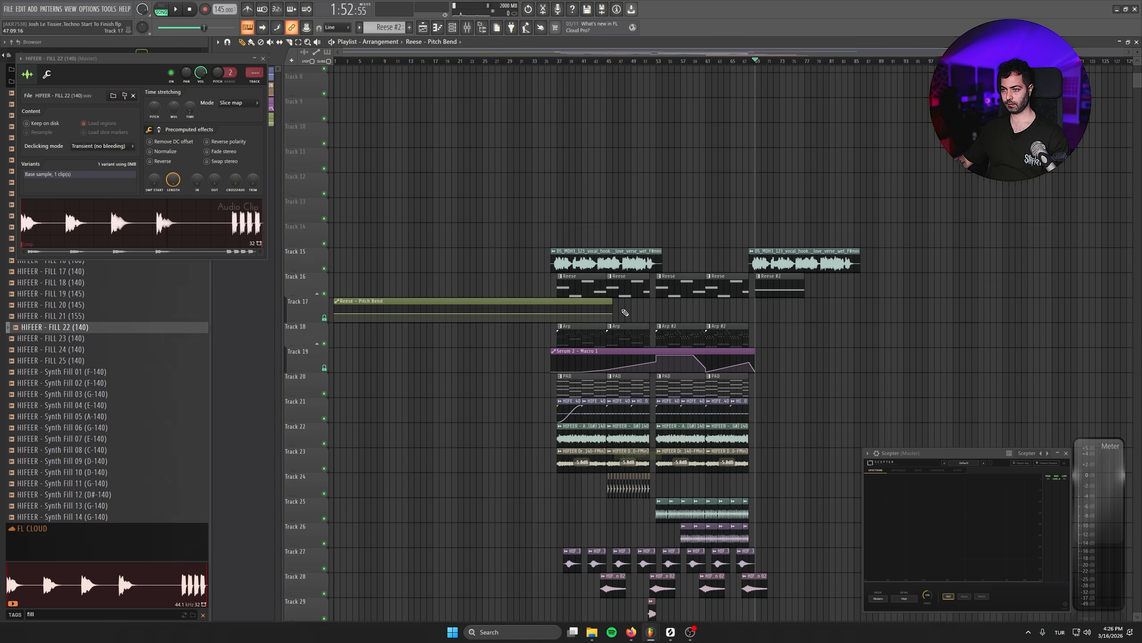
pyautogui.moveTo(612, 303); pyautogui.dragTo(787, 305)
pyautogui.moveTo(866, 308); pyautogui.dragTo(860, 311)
pyautogui.scroll(4, 867, 349)
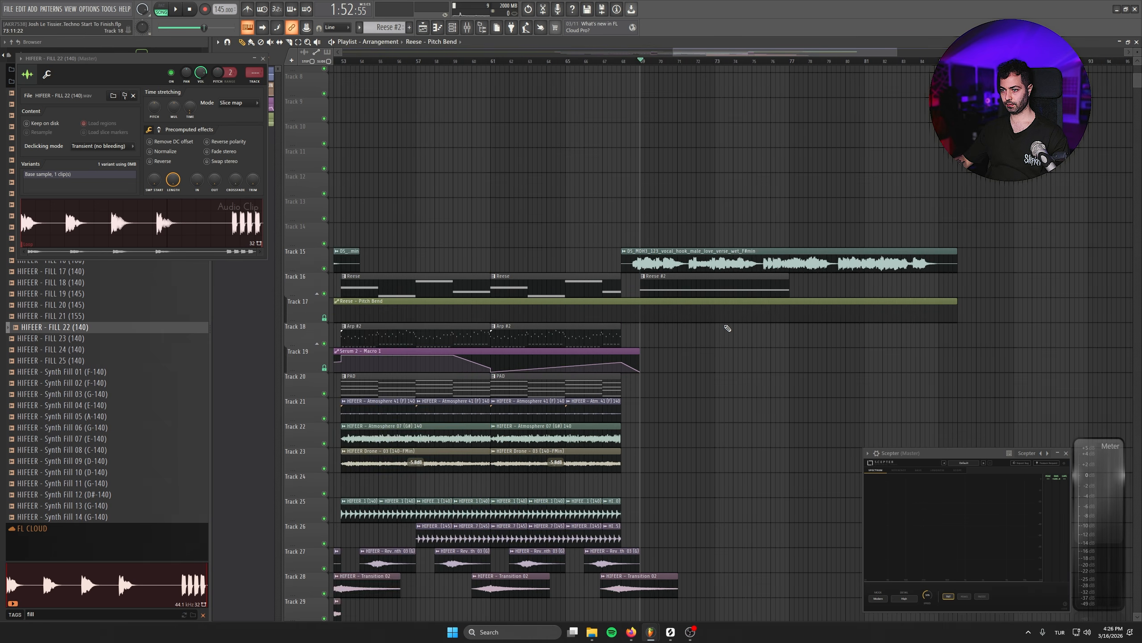
# - Add a pitch bend automation point at bar 69, level with the line, where the Reese #2 clip starts
pyautogui.rightClick(625, 315)
pyautogui.rightClick(626, 315)
pyautogui.click(665, 466)
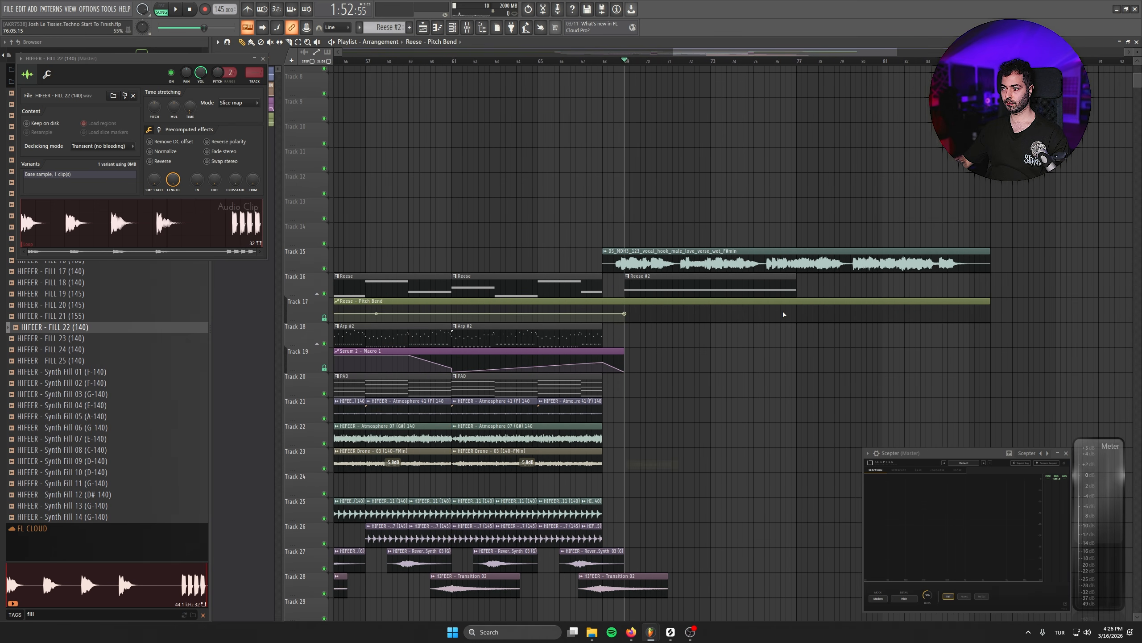
pyautogui.moveTo(787, 302); pyautogui.dragTo(718, 320)
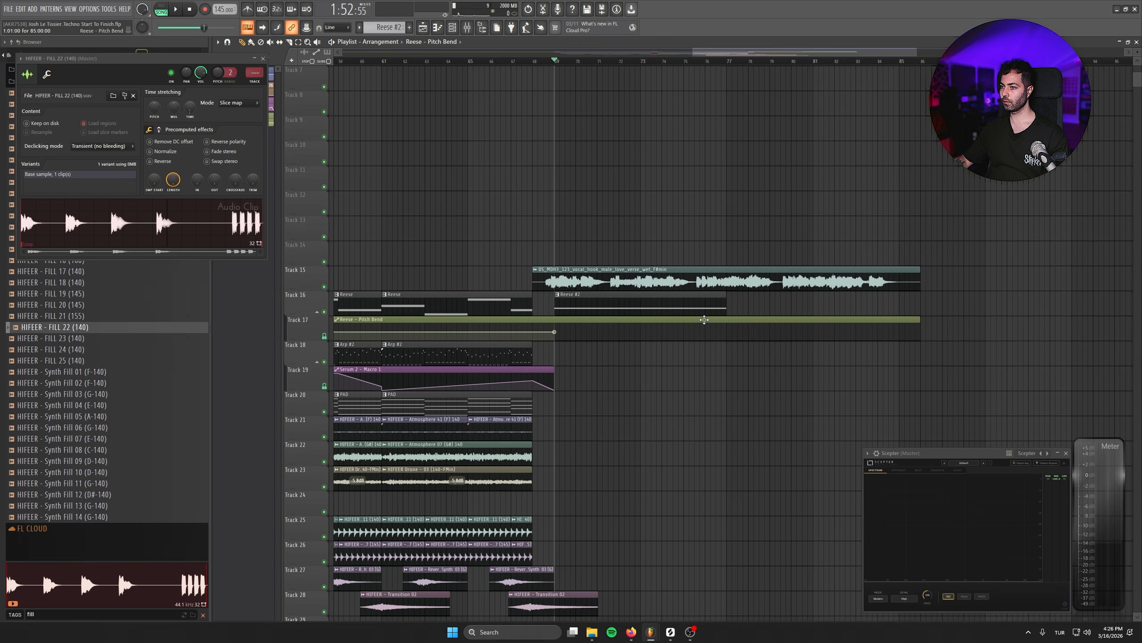
# - Ramp the Reese pitch bend upward from bar 69 to a raised point at bar 77 and trim the automation clip there
pyautogui.press('space')
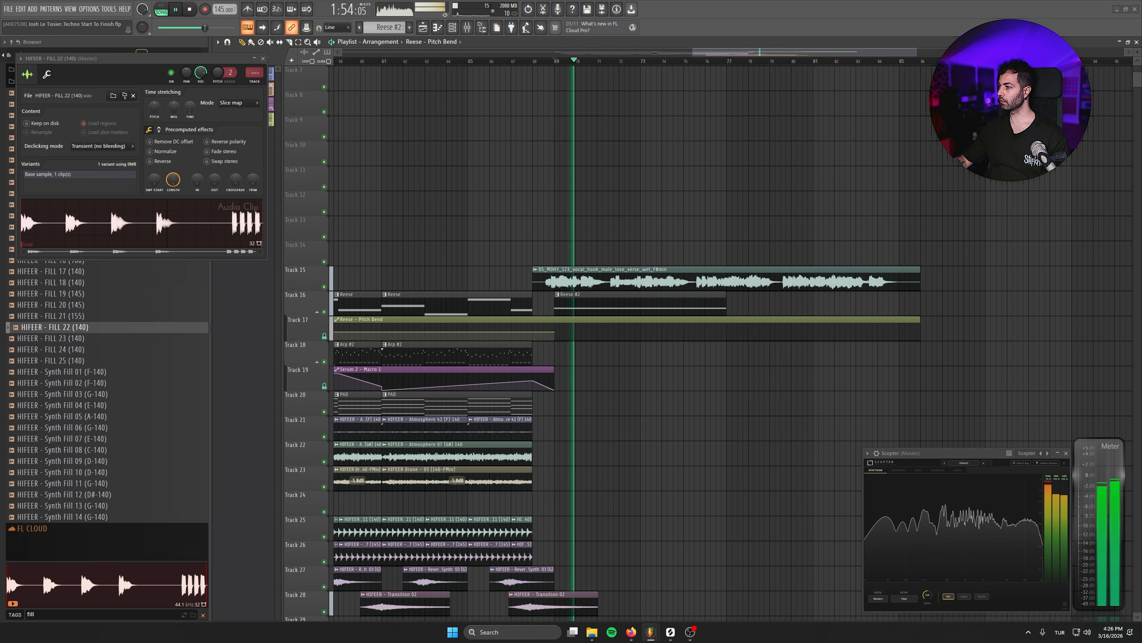
pyautogui.scroll(3, 734, 301)
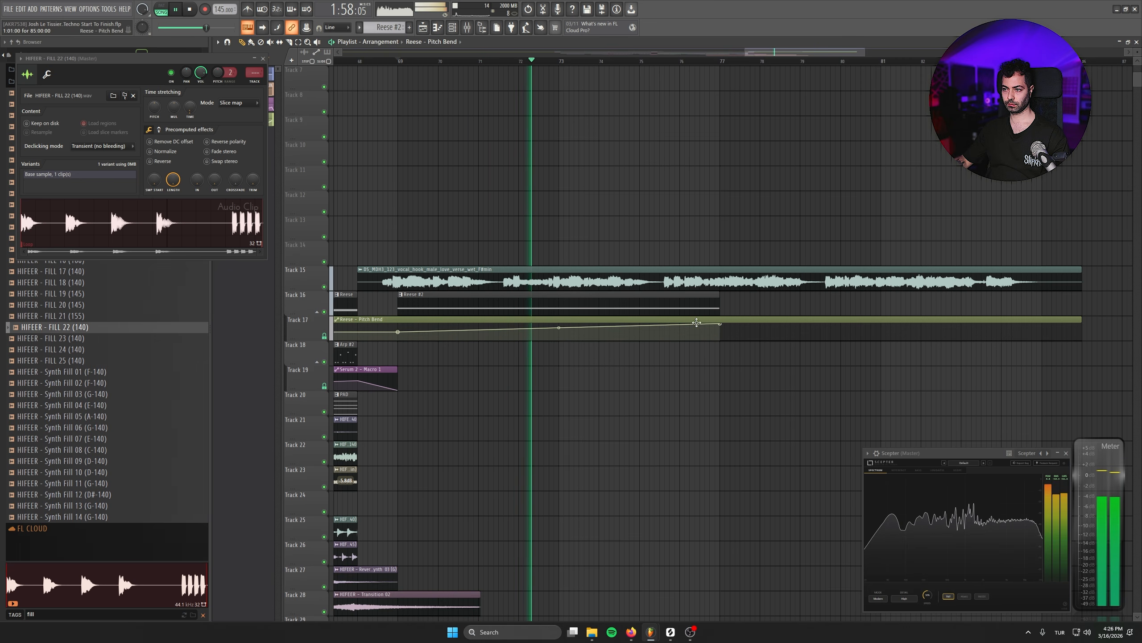
pyautogui.press('space')
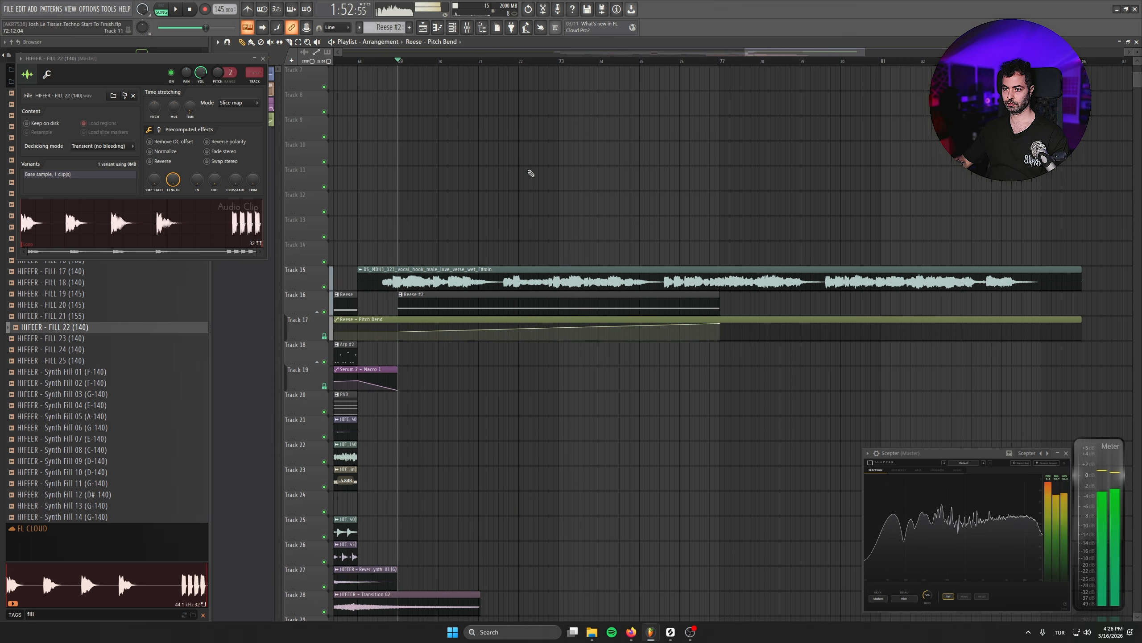
pyautogui.rightClick(721, 323)
pyautogui.click(734, 336)
pyautogui.press('space')
pyautogui.rightClick(707, 324)
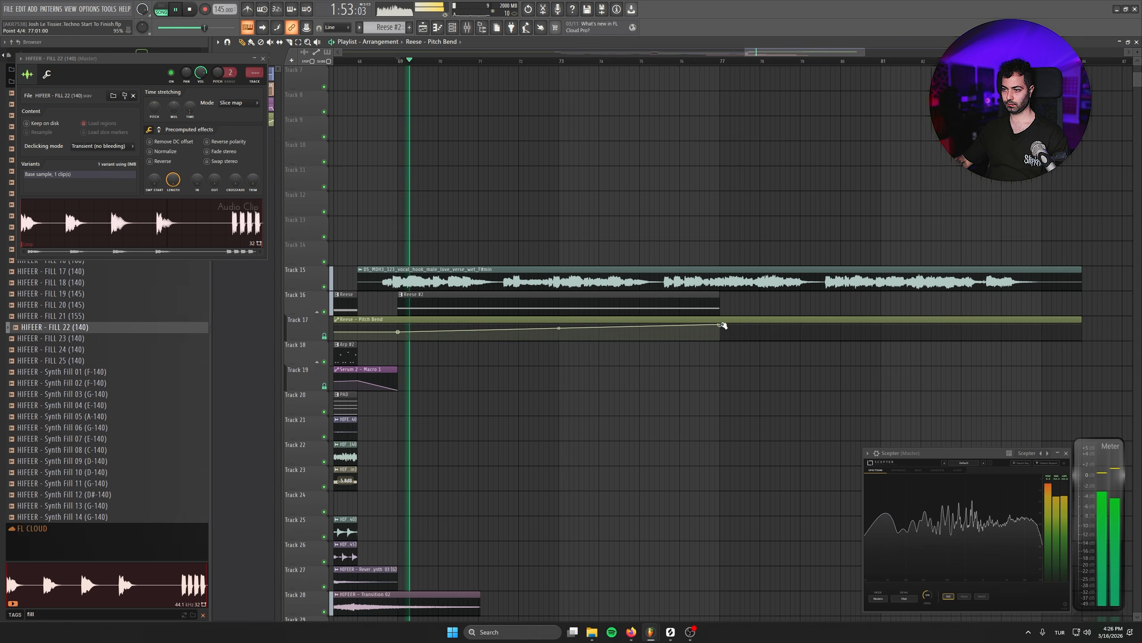
pyautogui.moveTo(725, 326); pyautogui.dragTo(721, 325)
pyautogui.moveTo(1081, 319); pyautogui.dragTo(722, 318)
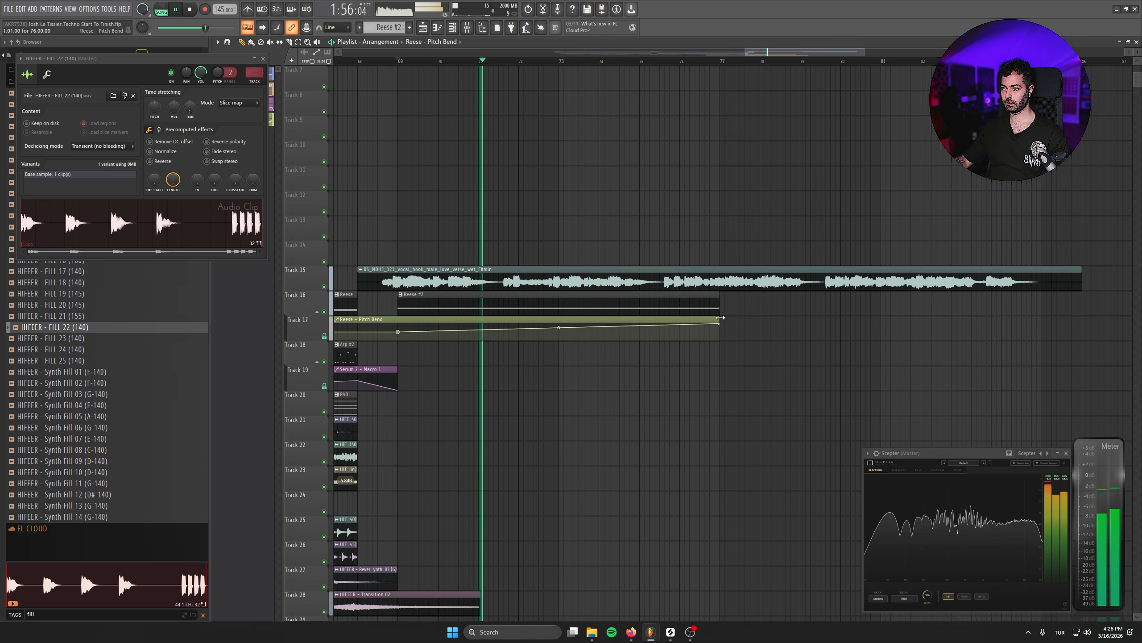
# - Slice the second vocal clip before its third phrase, delete the remainder and add a short fade-out at the cut
pyautogui.click(289, 42)
pyautogui.moveTo(709, 204); pyautogui.dragTo(666, 287)
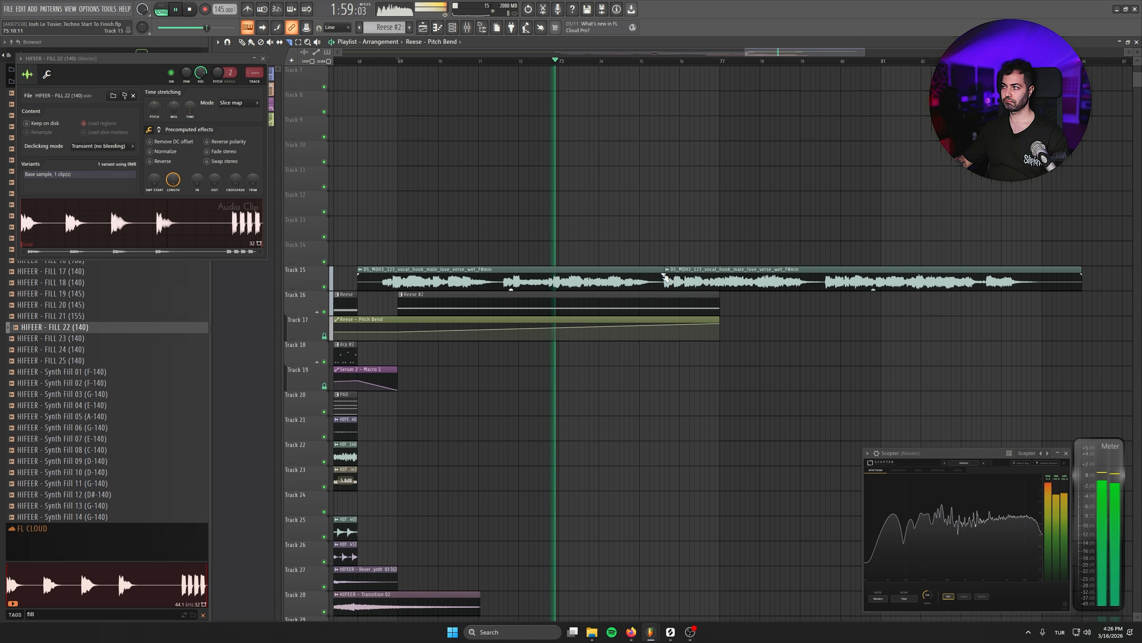
pyautogui.click(243, 43)
pyautogui.rightClick(814, 285)
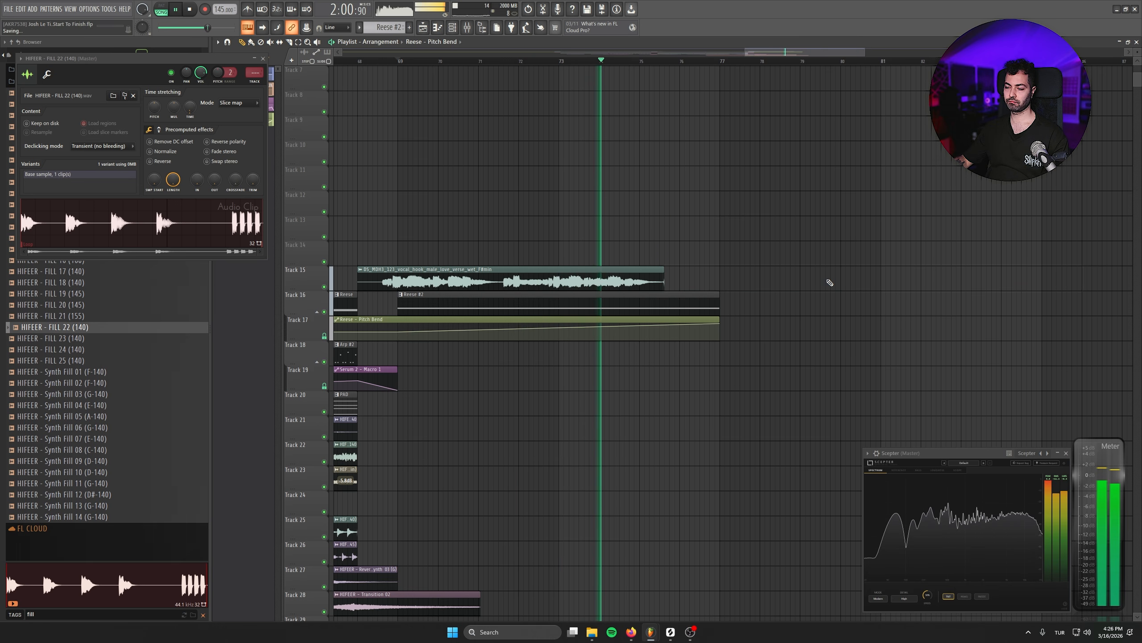
pyautogui.click(827, 301)
pyautogui.rightClick(940, 311)
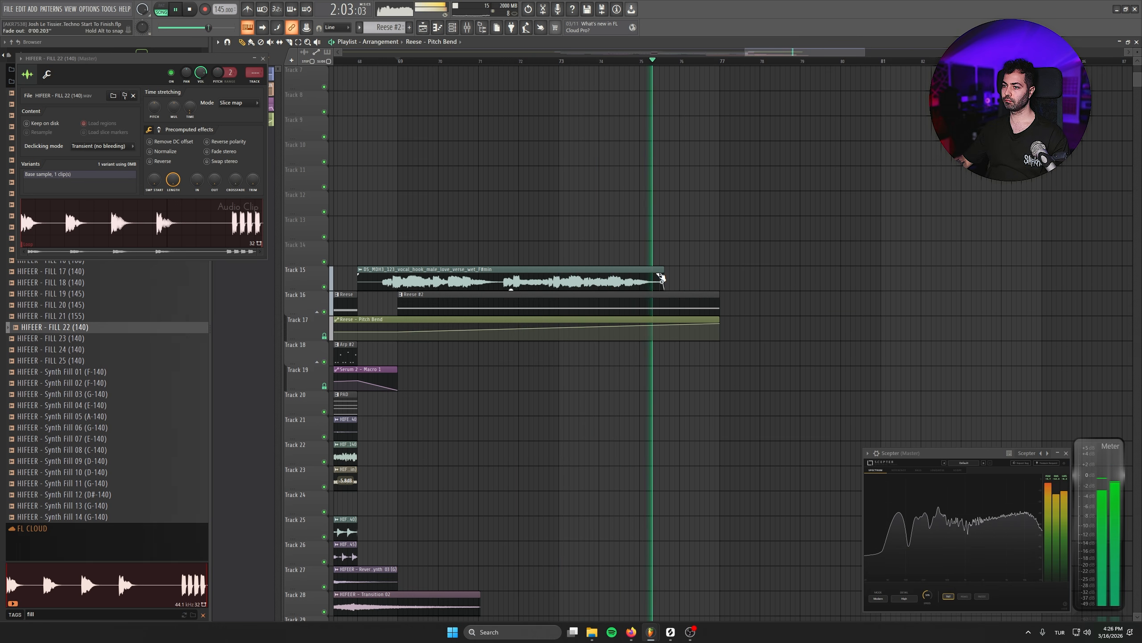
pyautogui.press('space')
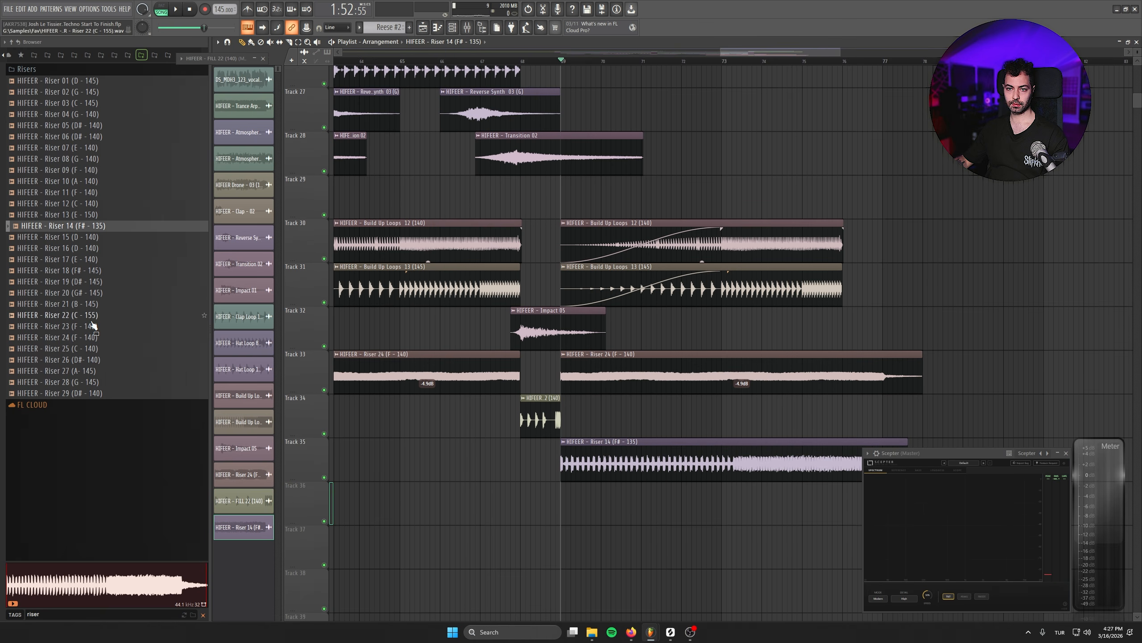
# - Place Riser 14 (F# - 135) on Track 35 and Riser 23 (F - 140) on Track 36, both starting at bar 69
pyautogui.moveTo(93, 324); pyautogui.dragTo(622, 507)
pyautogui.moveTo(684, 451); pyautogui.dragTo(588, 350)
# - Set the sample tempo of Riser 14 on Track 35 to 135 BPM and its time-stretching mode to Stretch
pyautogui.doubleClick(588, 350)
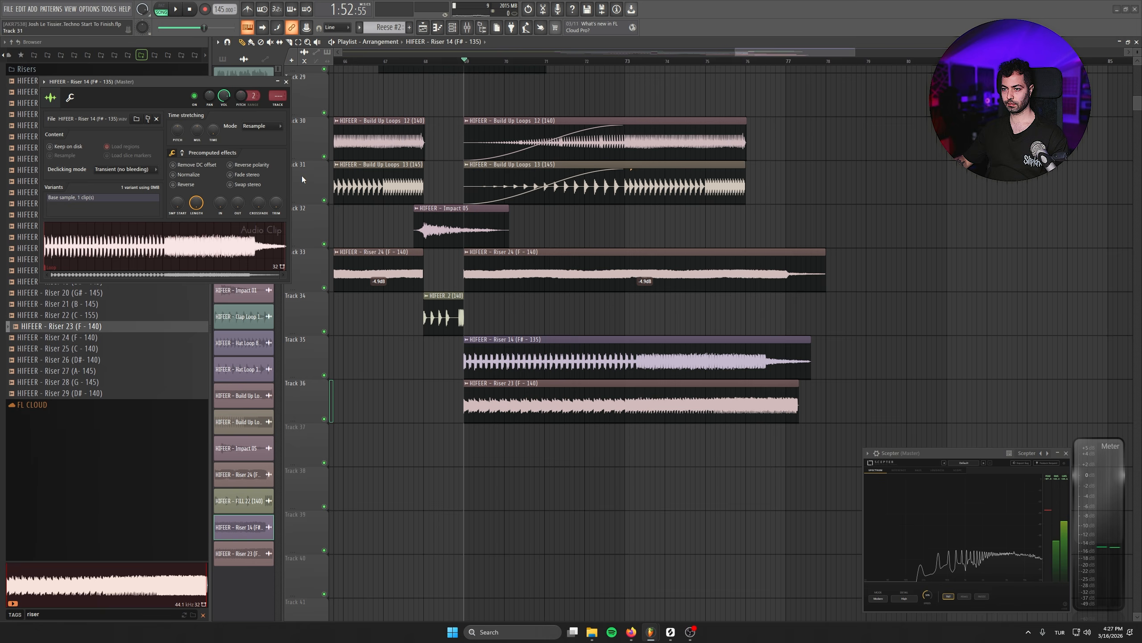
pyautogui.rightClick(213, 127)
pyautogui.click(225, 142)
pyautogui.click(568, 404)
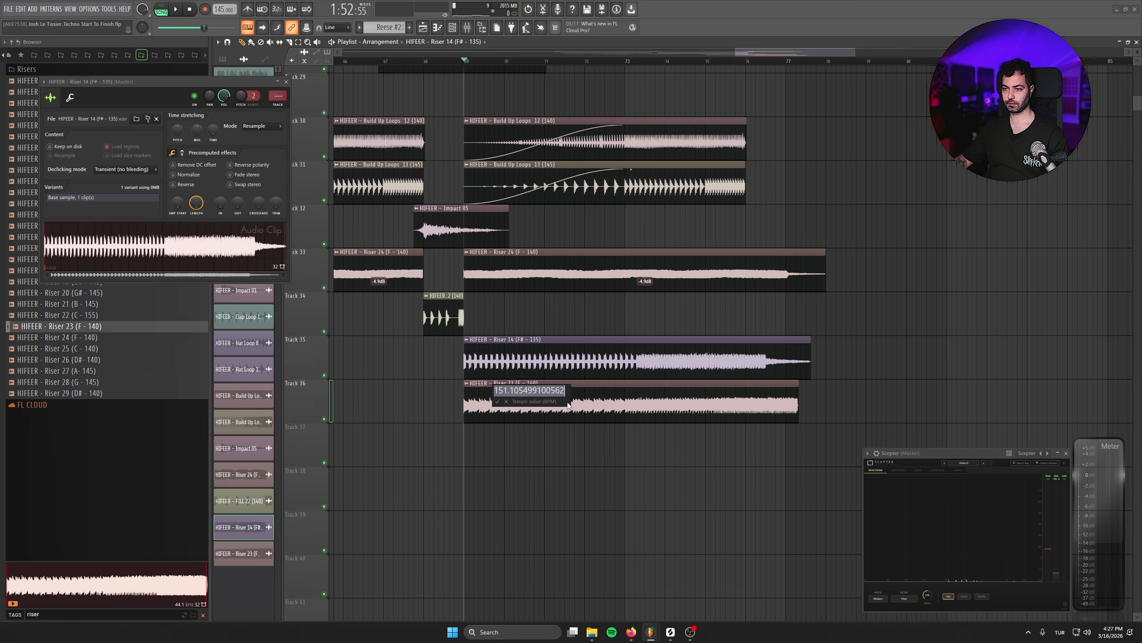
pyautogui.press('Return')
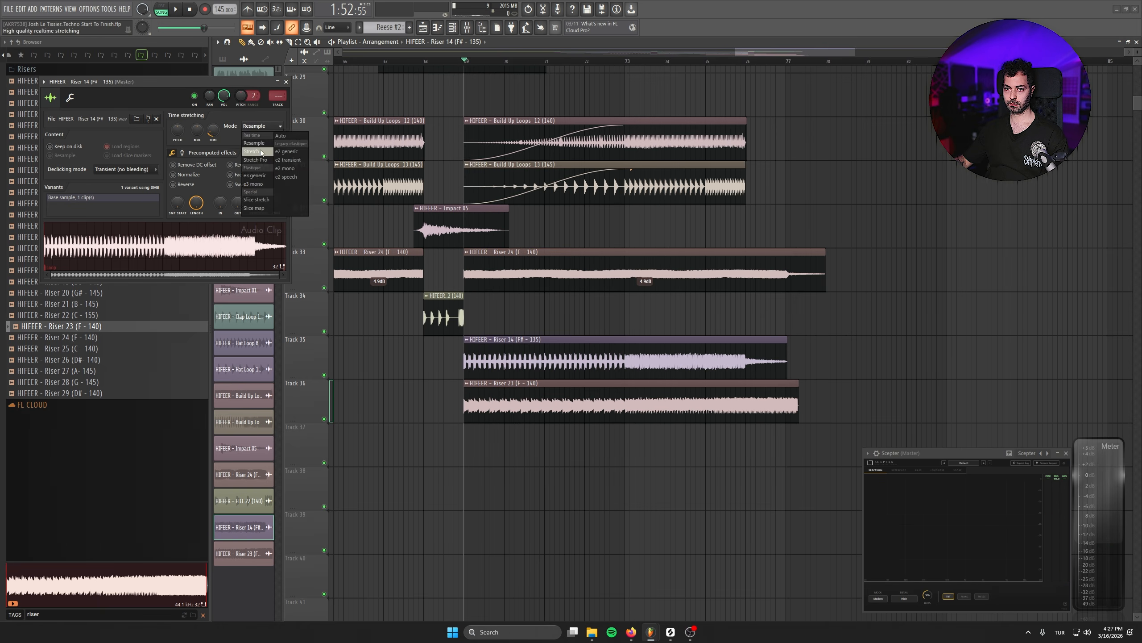
# - Set the sample tempo of Riser 23 on Track 36 to 140 BPM and its time-stretching mode to Stretch
pyautogui.doubleClick(630, 403)
pyautogui.rightClick(224, 143)
pyautogui.click(270, 187)
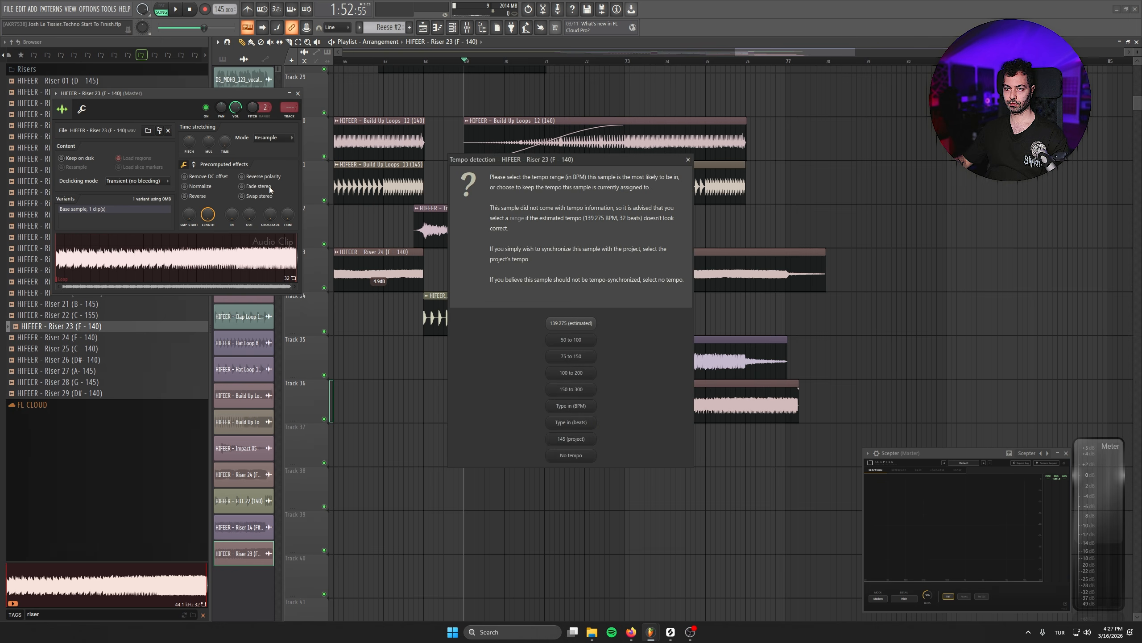
pyautogui.click(566, 406)
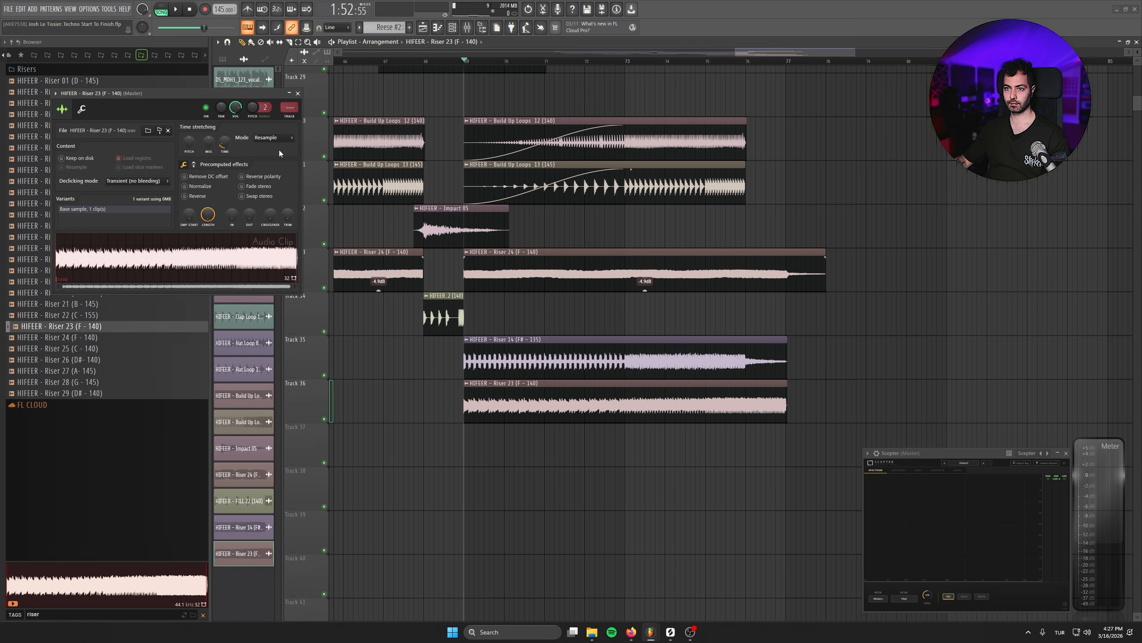
pyautogui.click(264, 163)
# - Lower the gain of the Riser 14 and Riser 23 clips to about -10 dB during playback and close the sample settings
pyautogui.press('space')
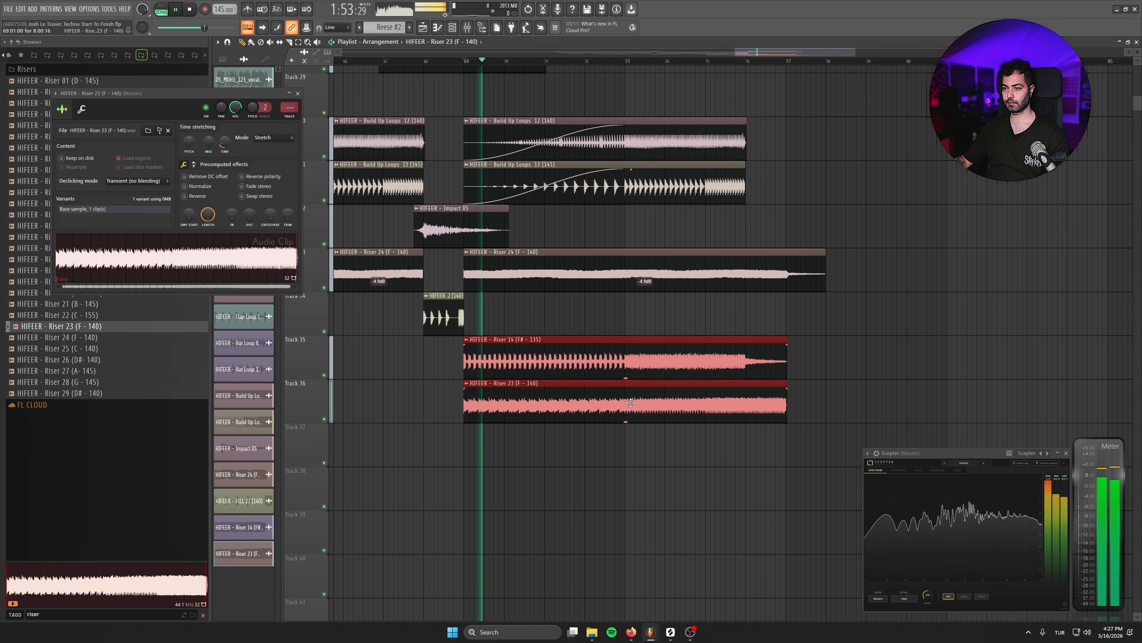
pyautogui.moveTo(626, 367); pyautogui.dragTo(626, 420)
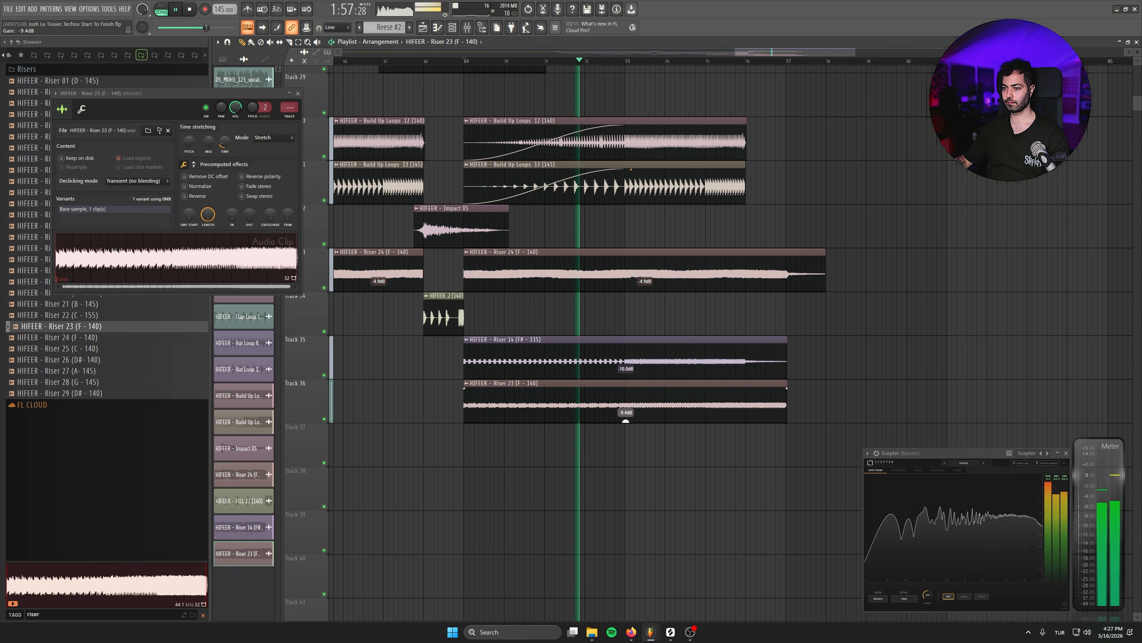
pyautogui.click(298, 94)
# - Cut the riser clips on Tracks 33, 35 and 36, the Reese #2 clip and its pitch bend ramp at bar 76
pyautogui.scroll(2, 876, 234)
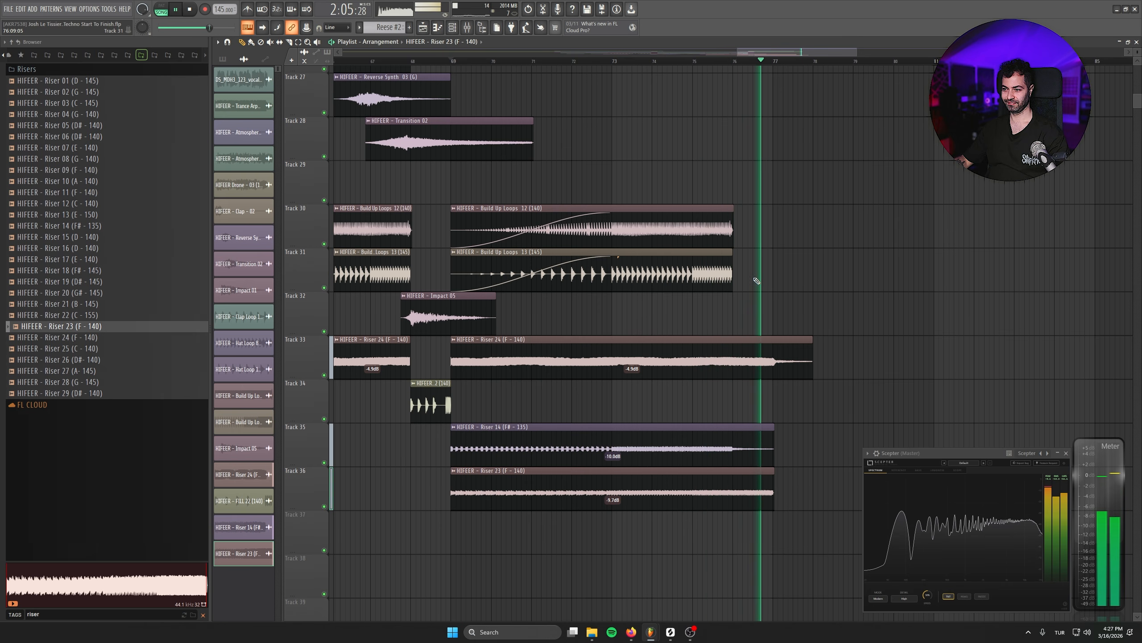
pyautogui.moveTo(752, 315); pyautogui.dragTo(756, 515)
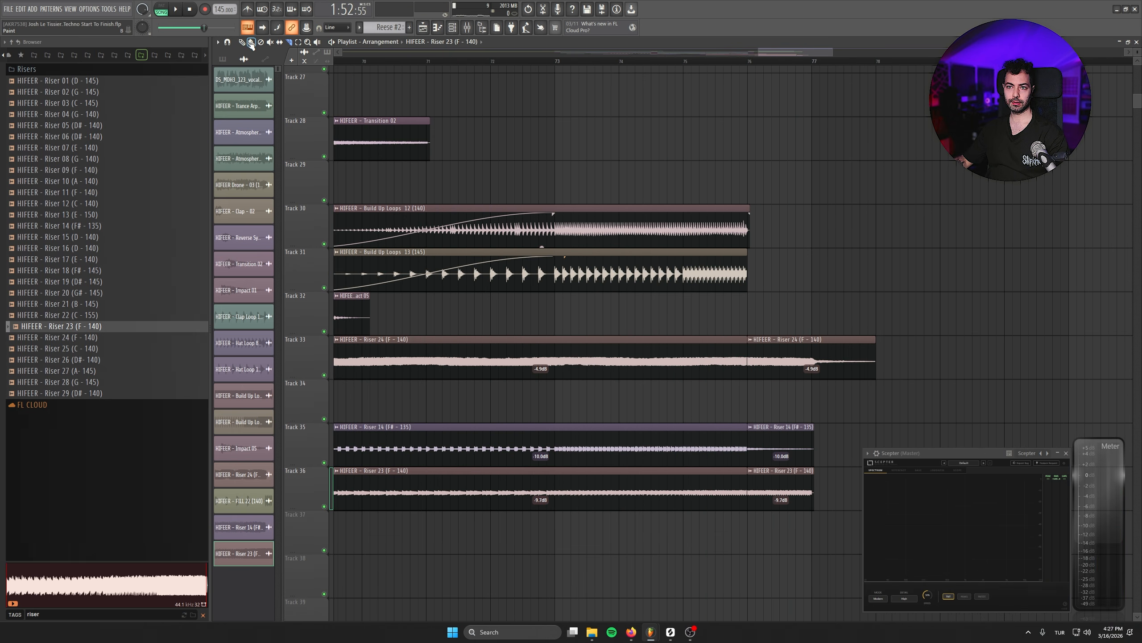
pyautogui.scroll(10, 837, 237)
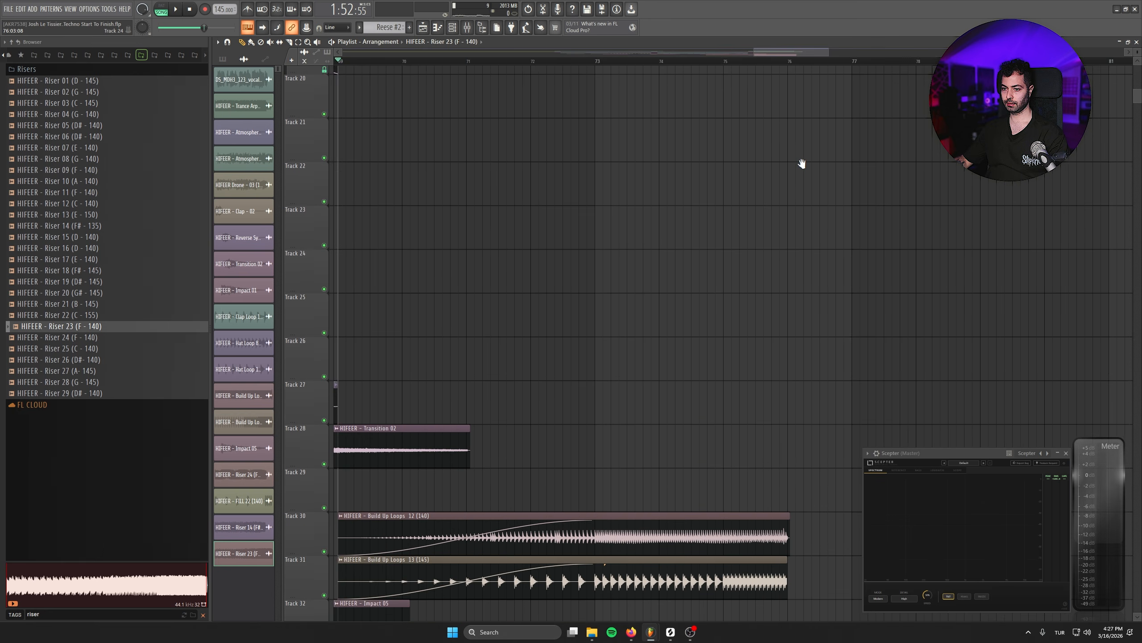
pyautogui.scroll(5, 831, 245)
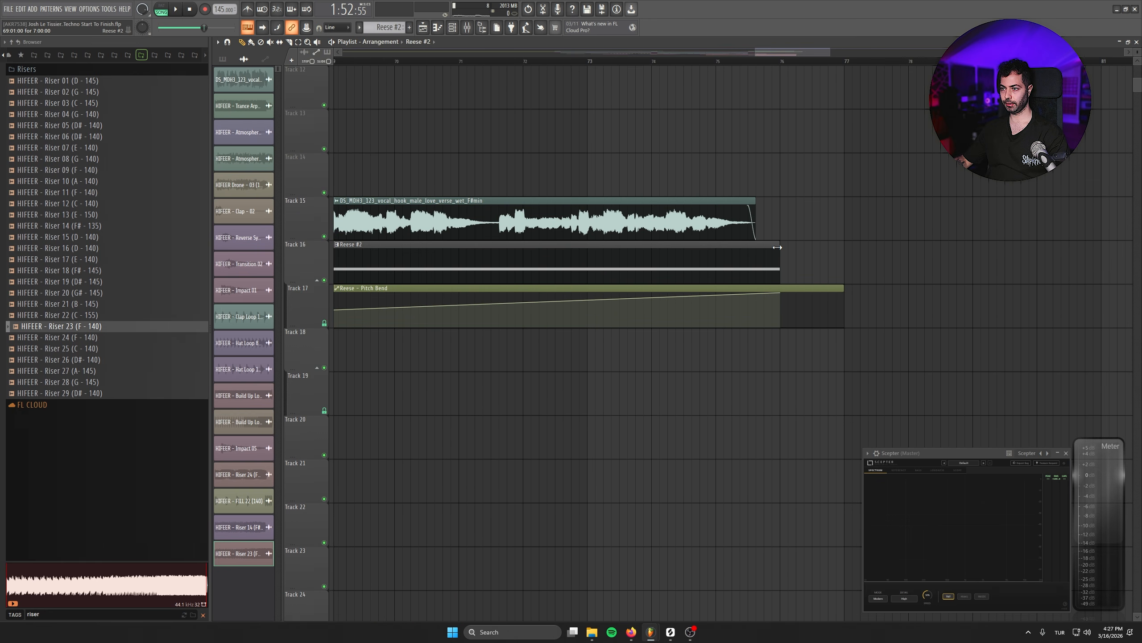
# - Examine the arrangement around bar 77 and the build-up before it across all playlist tracks
pyautogui.click(716, 60)
pyautogui.scroll(-3, 720, 94)
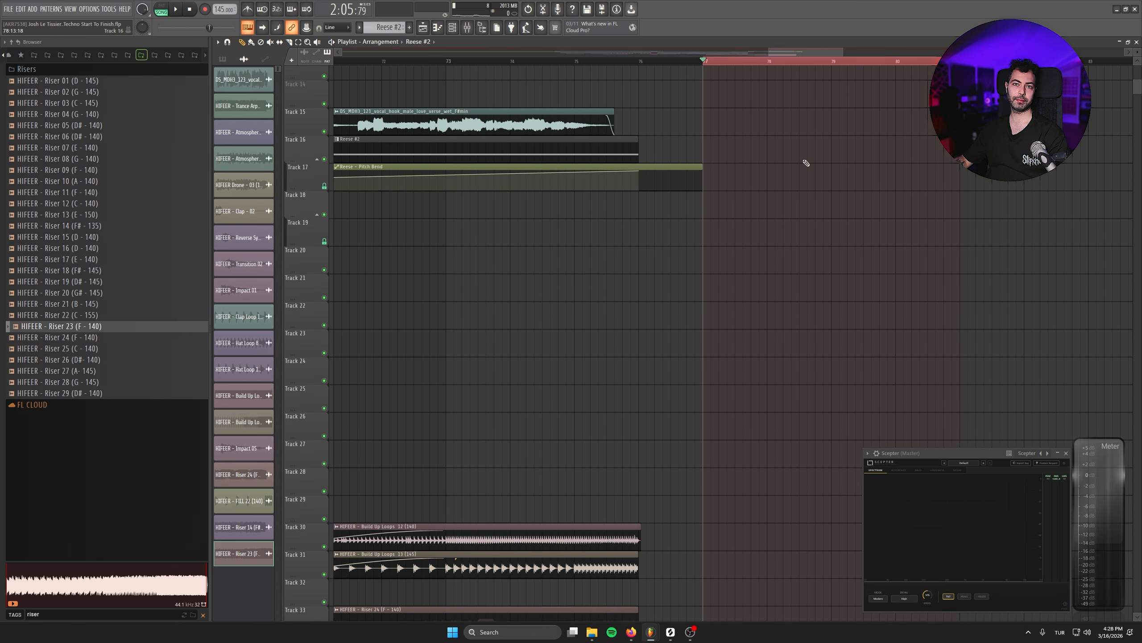
pyautogui.scroll(2, 797, 321)
pyautogui.scroll(-3, 787, 321)
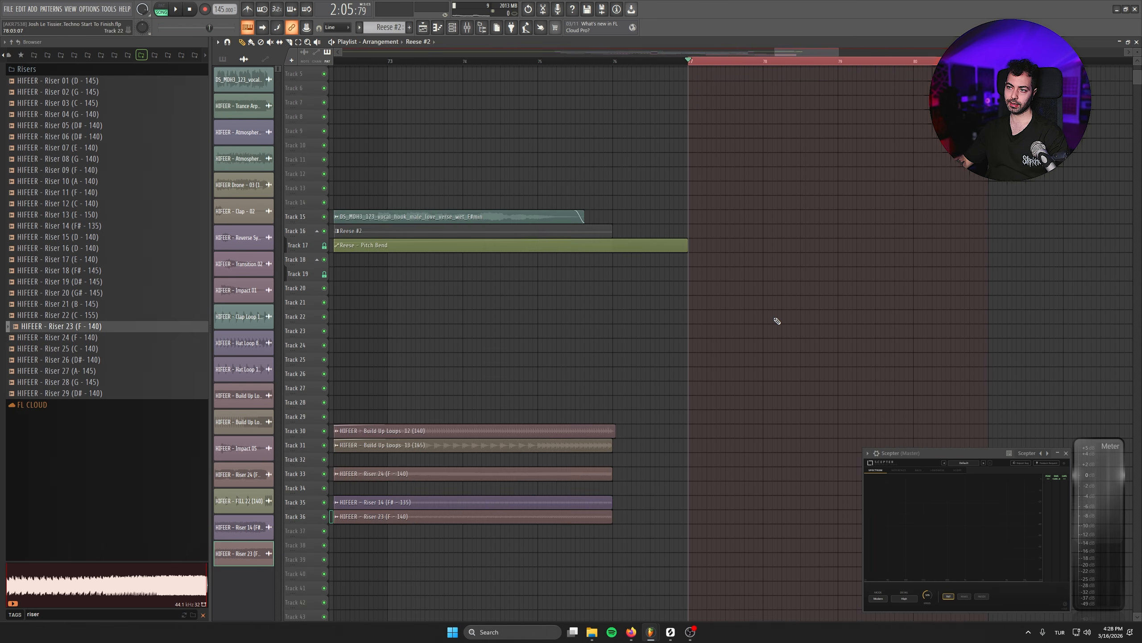
pyautogui.scroll(-2, 736, 338)
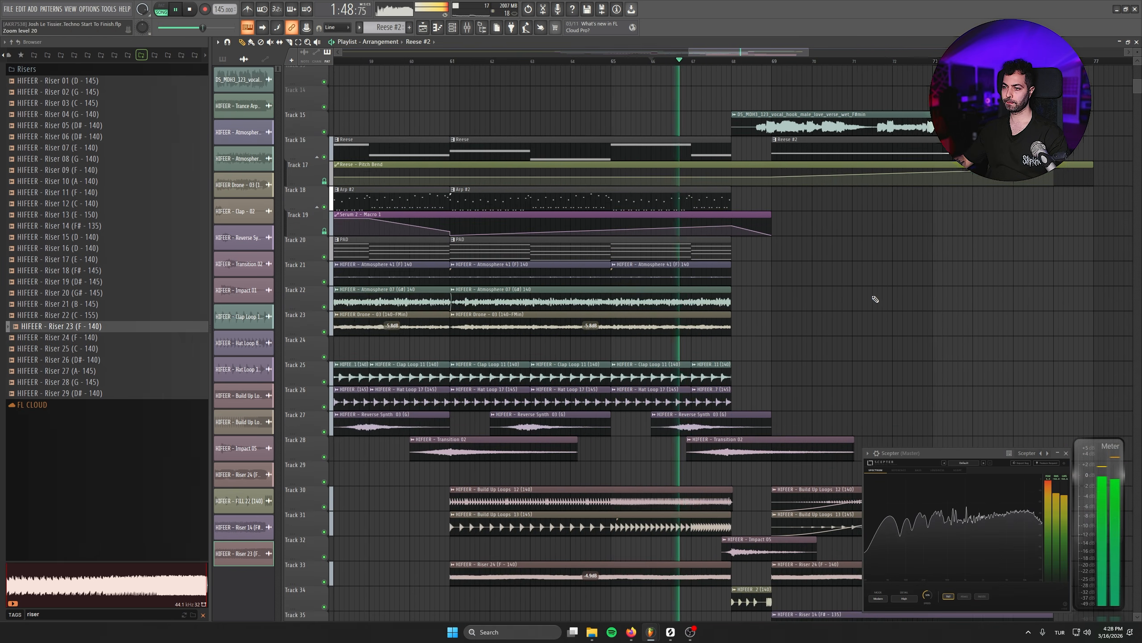
pyautogui.moveTo(933, 328); pyautogui.dragTo(787, 289)
pyautogui.scroll(-5, 872, 272)
pyautogui.scroll(-4, 876, 273)
pyautogui.scroll(2, 877, 275)
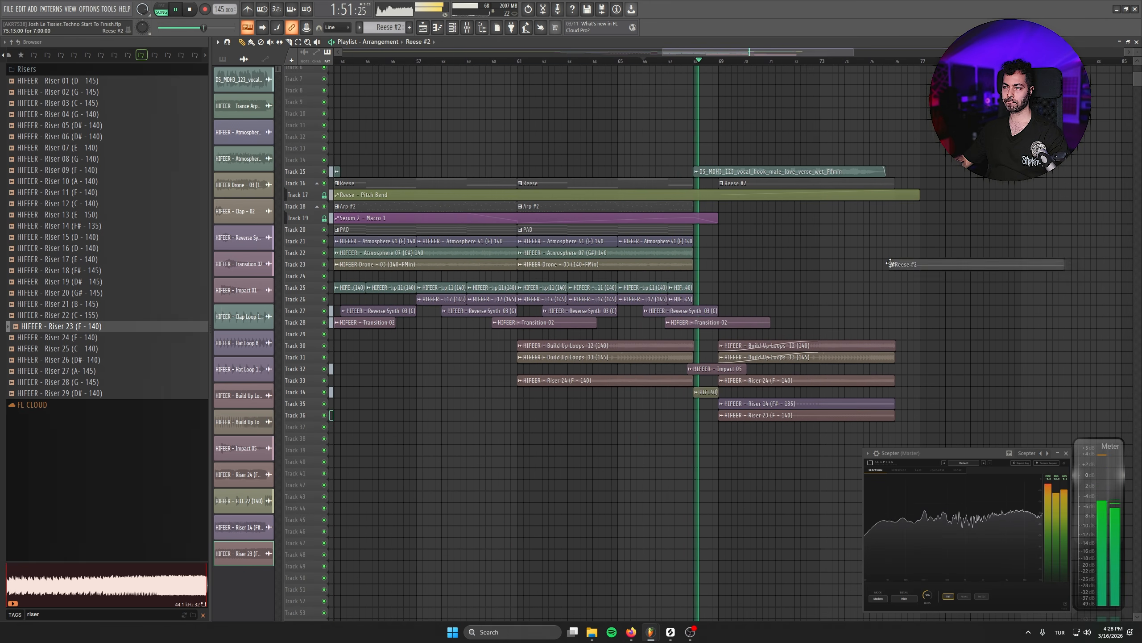
# - Check the Fill 22 clip's sample settings and review the final build-up to its end during playback
pyautogui.click(706, 393)
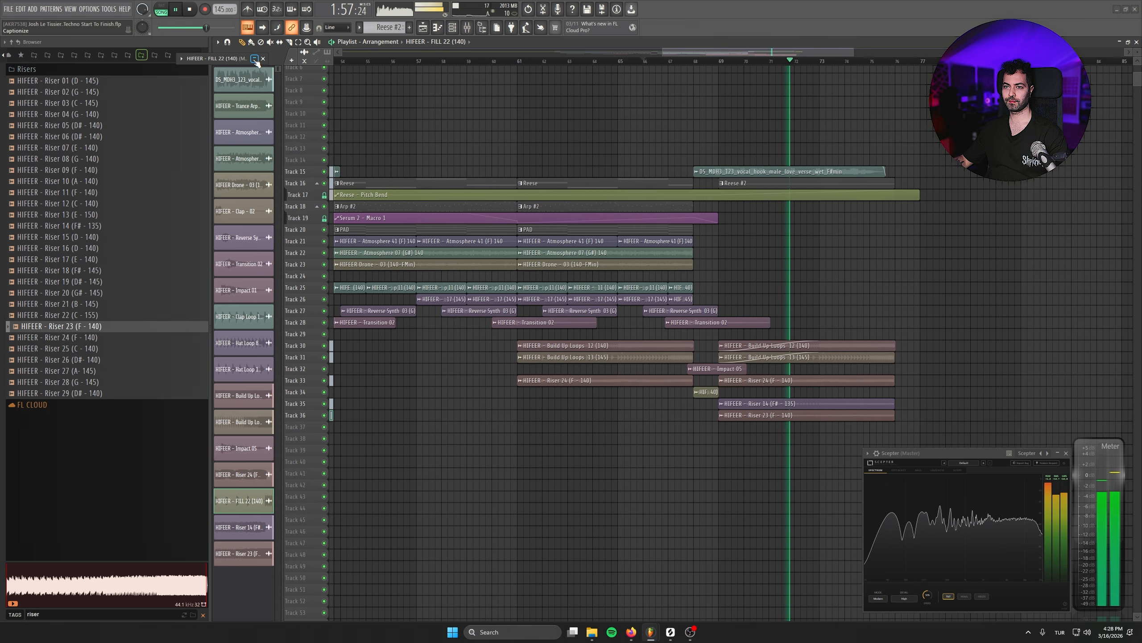
pyautogui.click(254, 60)
pyautogui.click(264, 59)
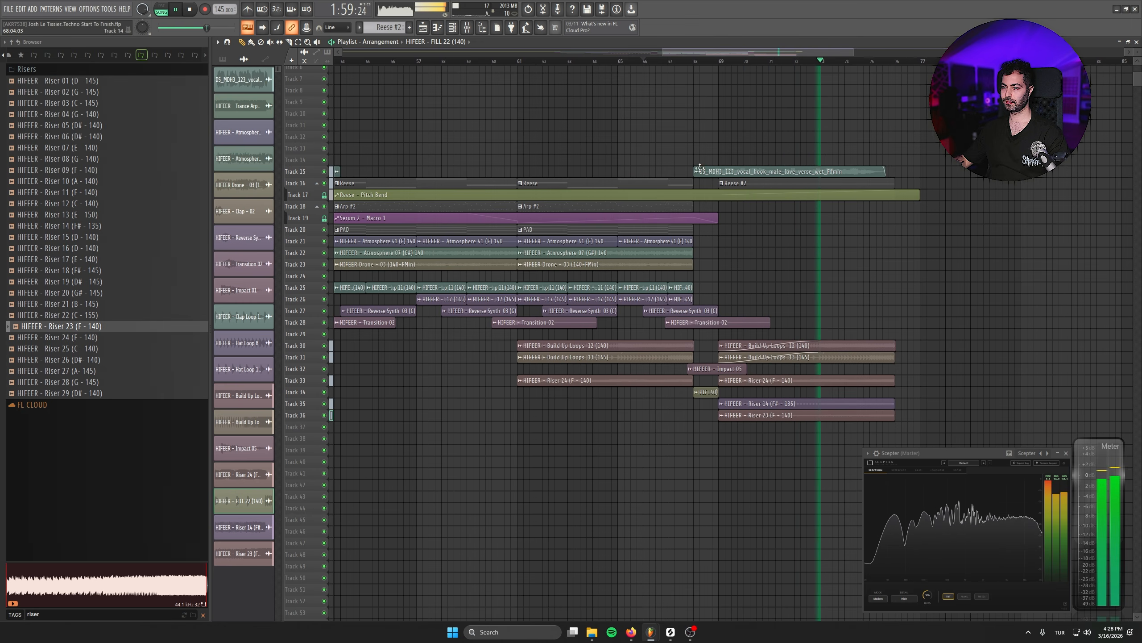
pyautogui.scroll(1, 964, 309)
pyautogui.scroll(2, 964, 309)
pyautogui.moveTo(964, 309); pyautogui.dragTo(744, 235)
pyautogui.click(854, 253)
pyautogui.rightClick(853, 253)
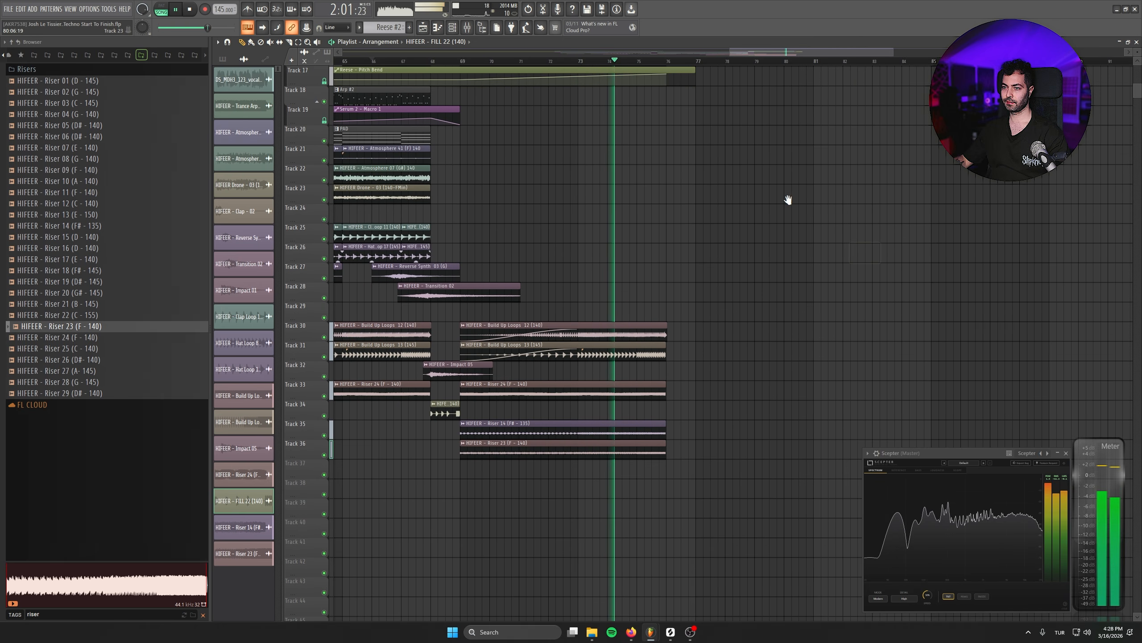
pyautogui.moveTo(788, 199); pyautogui.dragTo(763, 288)
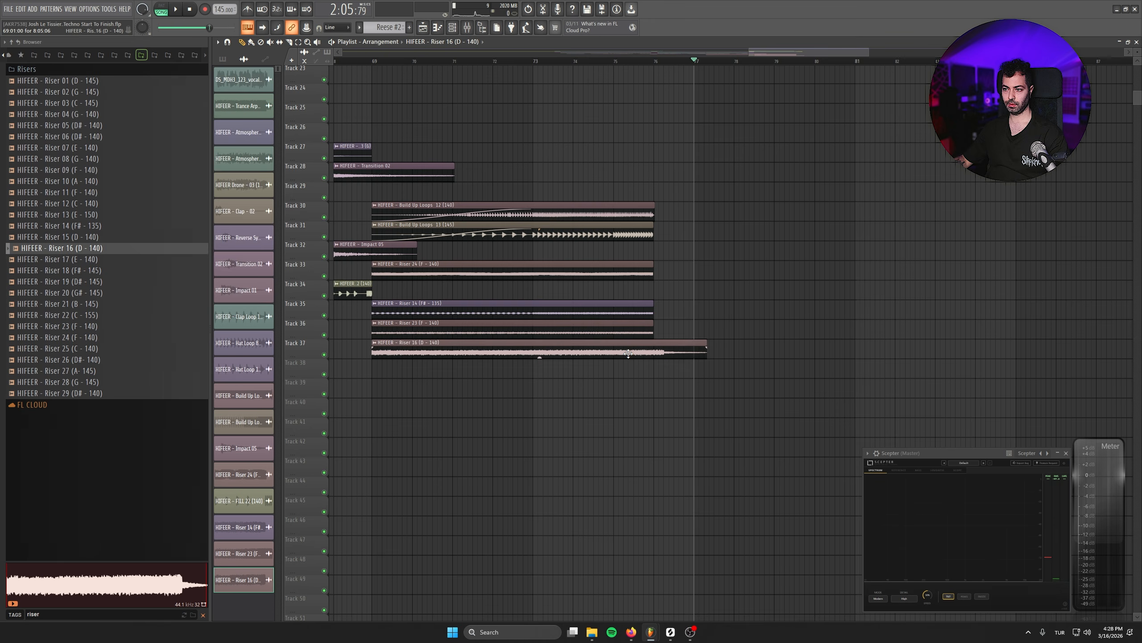
# - Set the sample tempo of Riser 16 on Track 37 to 140 BPM and its time-stretching mode to Stretch
pyautogui.click(243, 580)
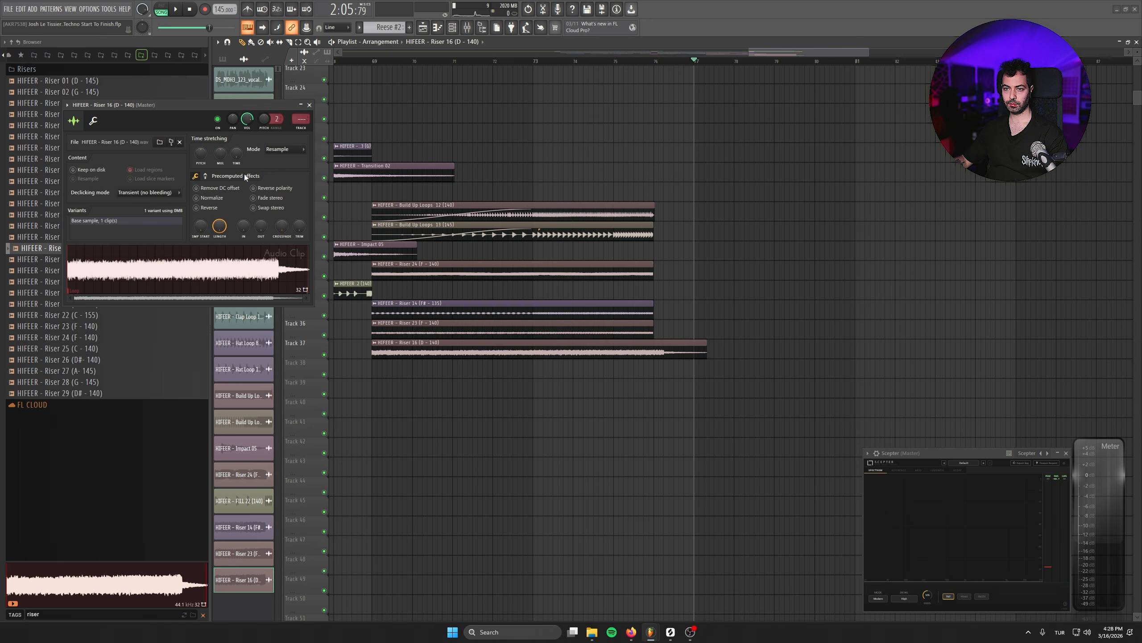
pyautogui.rightClick(232, 157)
pyautogui.click(250, 170)
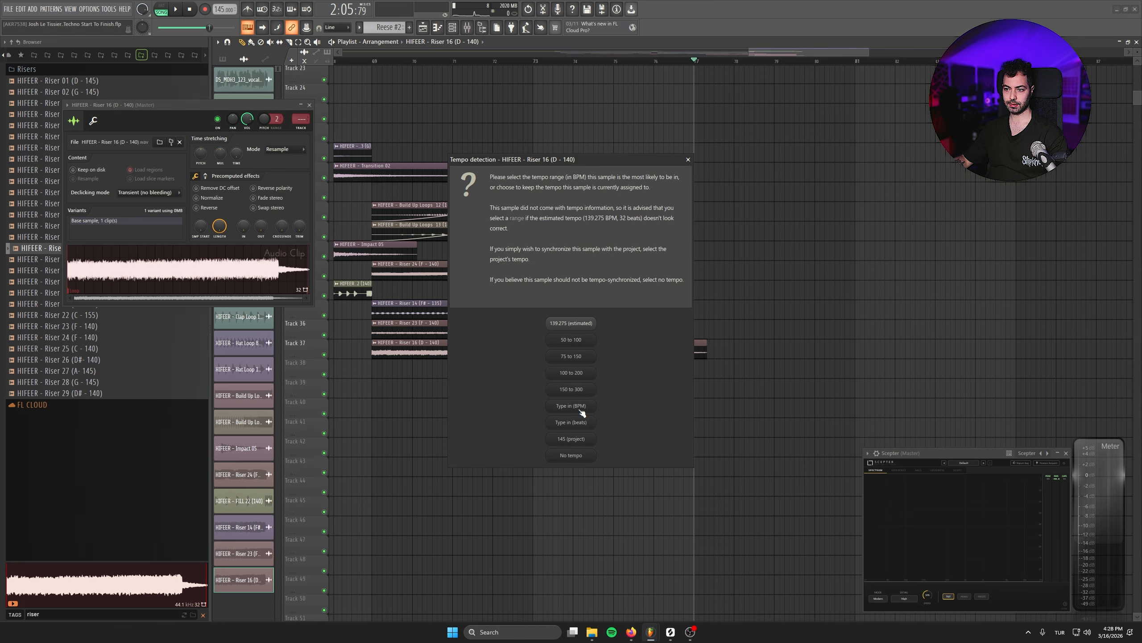
pyautogui.click(580, 403)
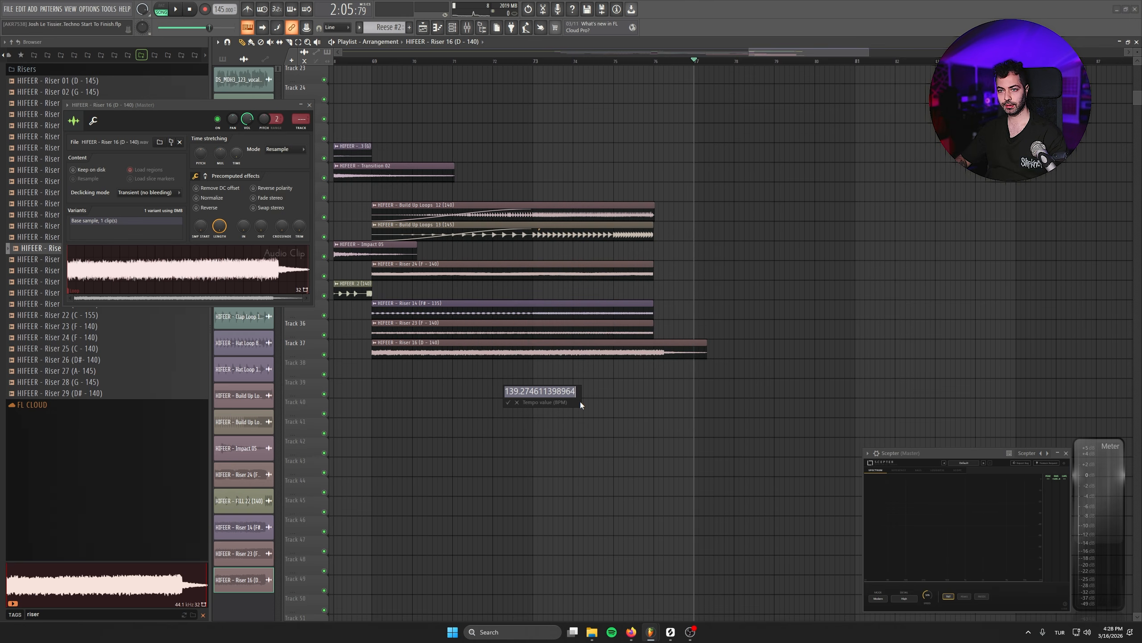
pyautogui.write('140')
pyautogui.press('Return')
pyautogui.click(285, 148)
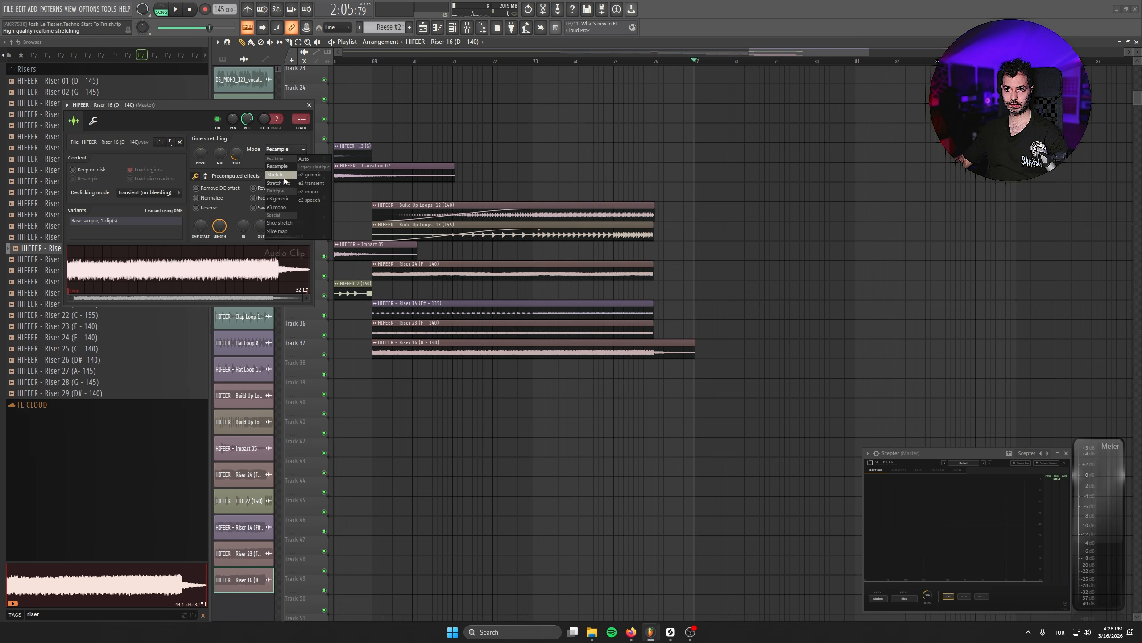
pyautogui.click(281, 175)
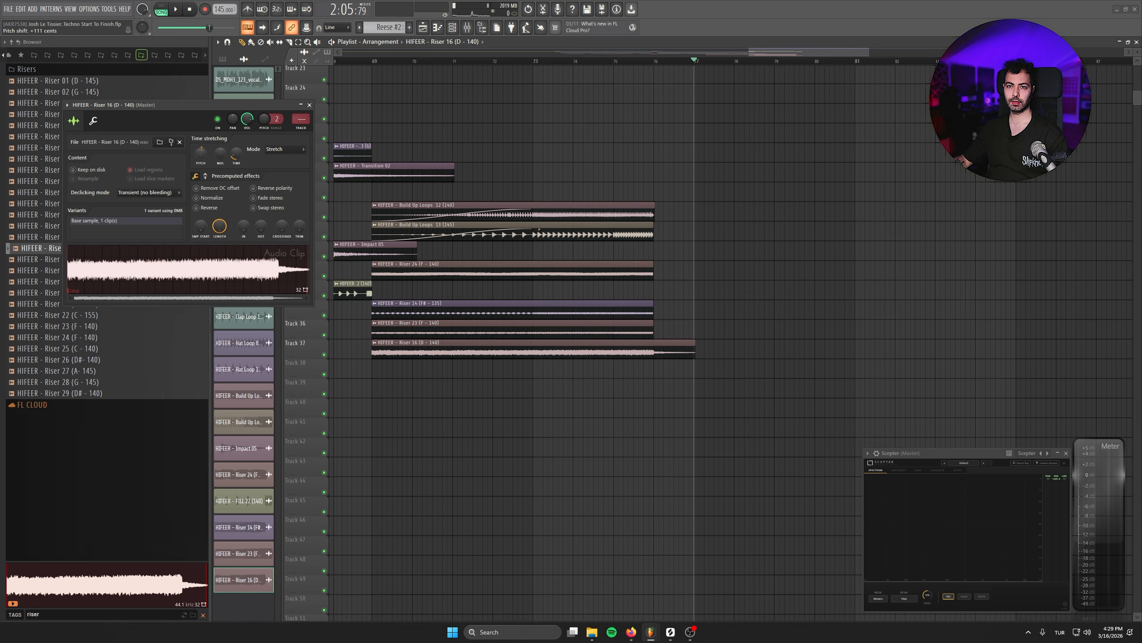
pyautogui.click(309, 105)
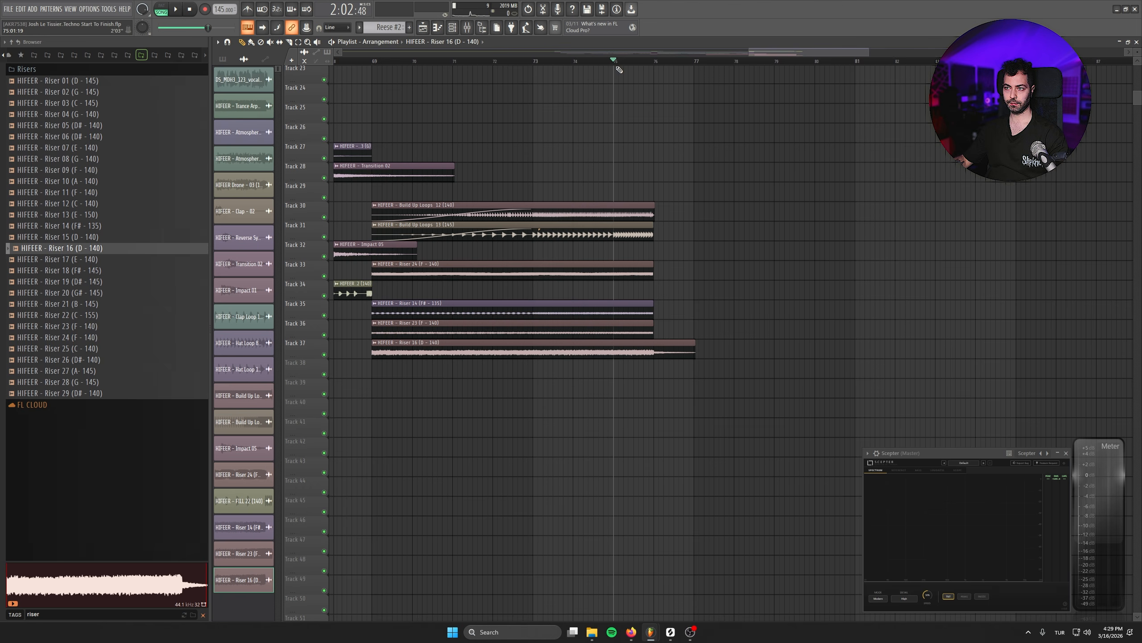
# - Play the end of the build-up with Riser 16 and place the playhead at bar 81
pyautogui.press('space')
pyautogui.scroll(3, 562, 383)
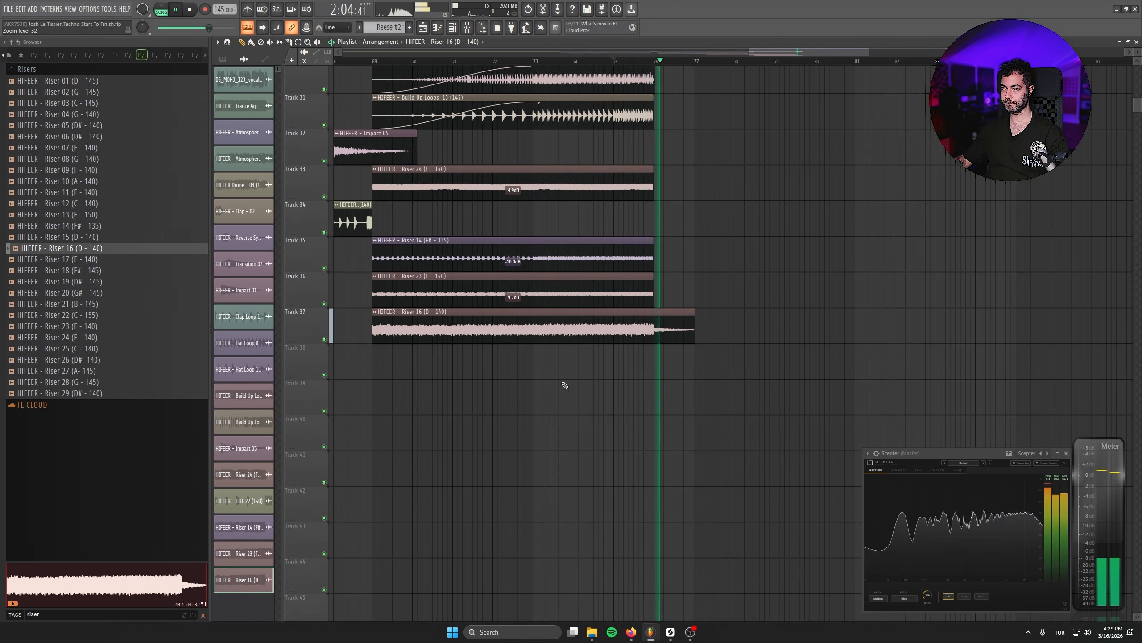
pyautogui.scroll(-1, 572, 387)
pyautogui.scroll(2, 636, 392)
pyautogui.press('space')
pyautogui.moveTo(701, 334); pyautogui.dragTo(635, 476)
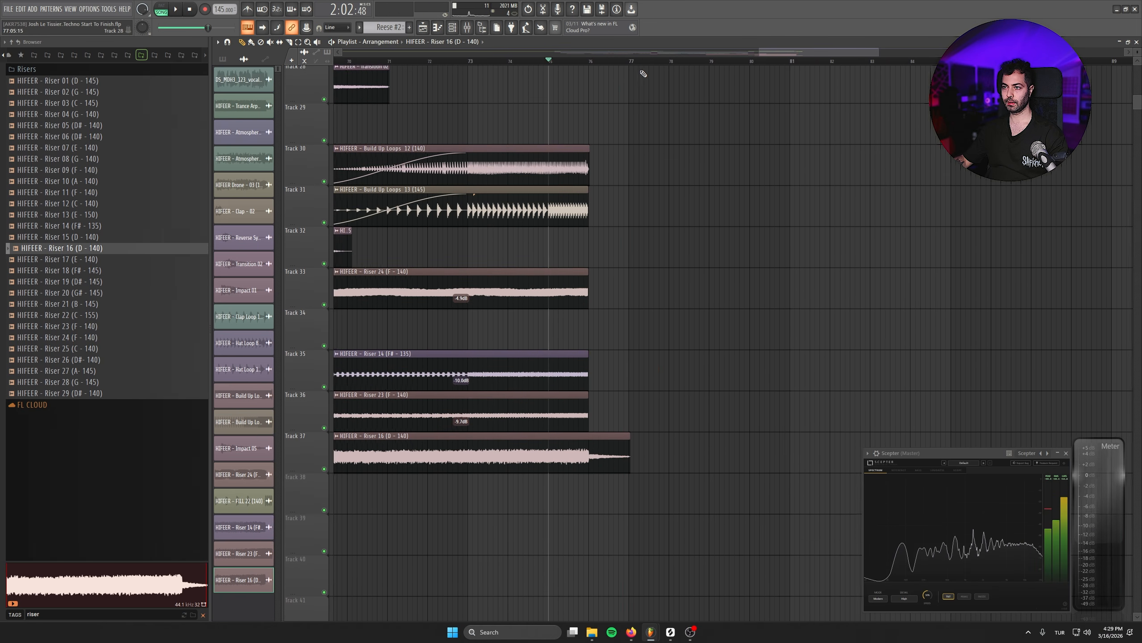
pyautogui.click(639, 61)
pyautogui.moveTo(700, 282); pyautogui.dragTo(626, 518)
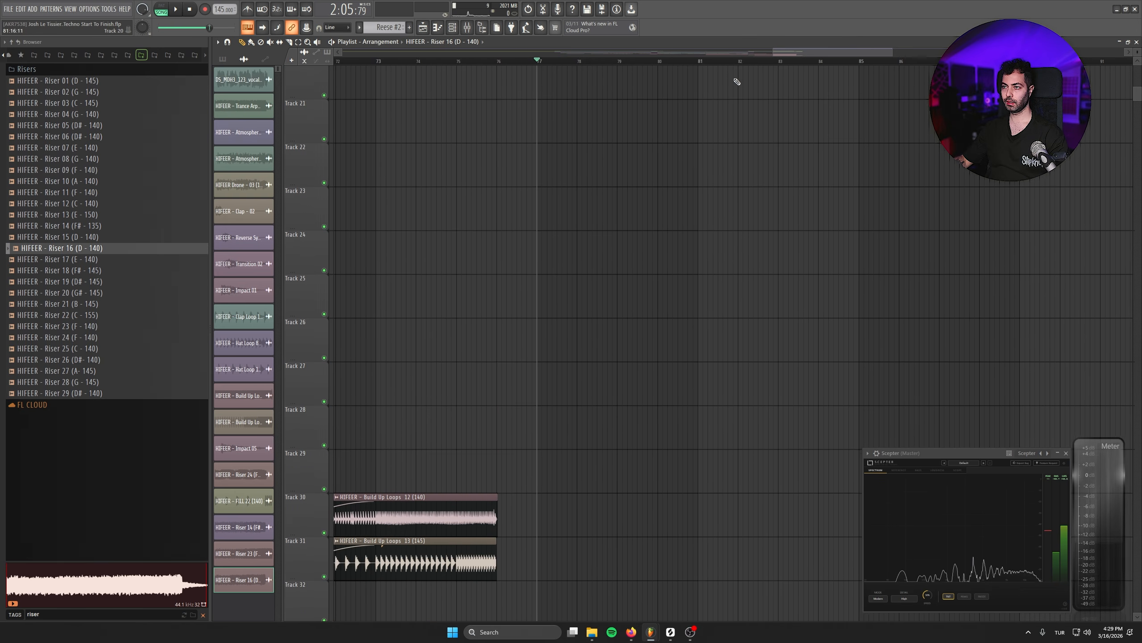
pyautogui.click(706, 61)
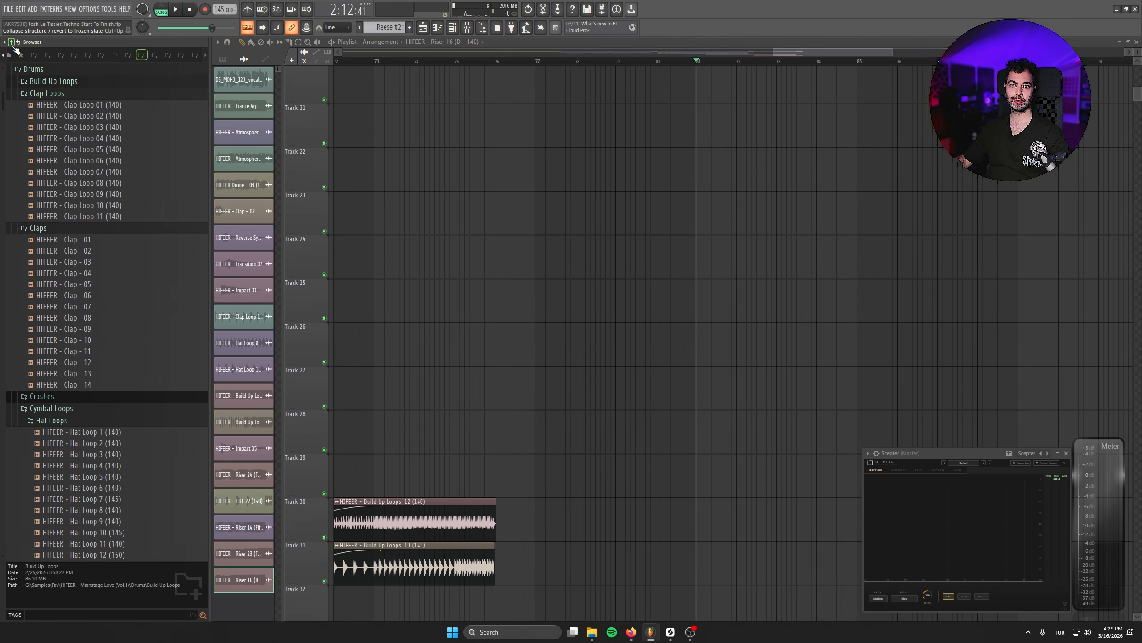
# - Audition the kick samples from Kick 12 to Kick 20 in the HIFEER - Mainstage Love (Vol.1) Kick folder
pyautogui.click(12, 43)
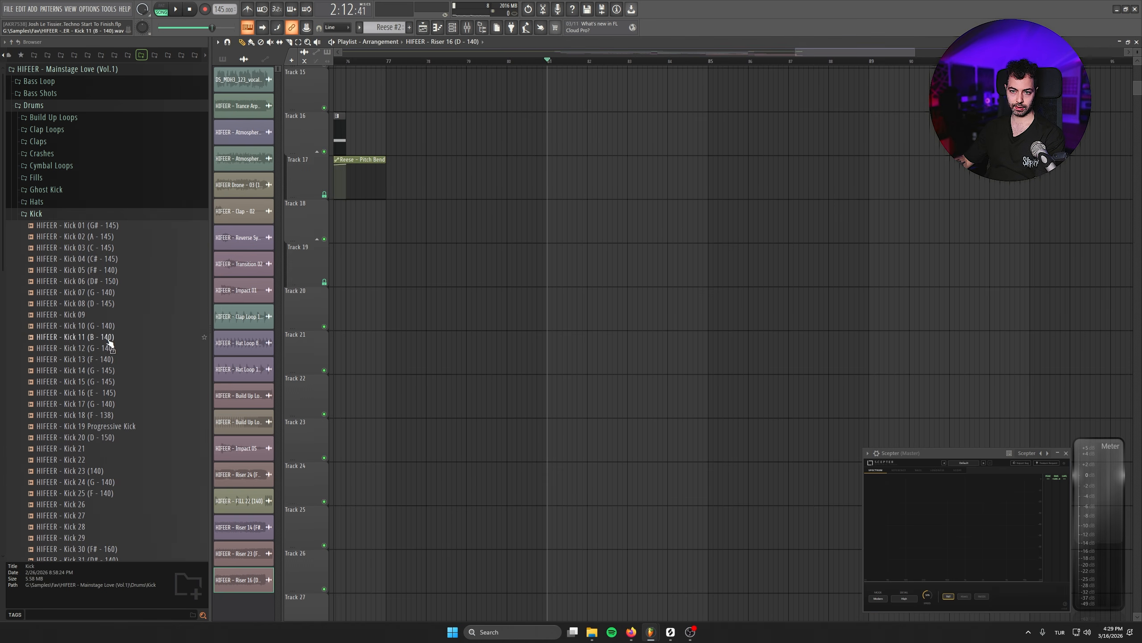
pyautogui.click(109, 347)
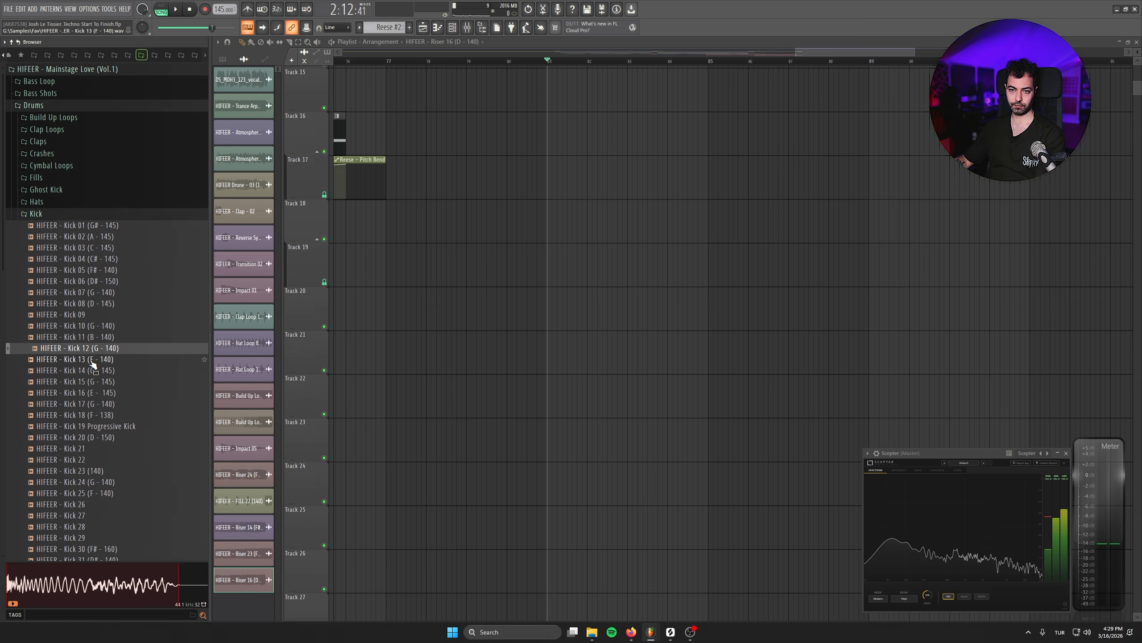
pyautogui.click(112, 381)
pyautogui.click(112, 392)
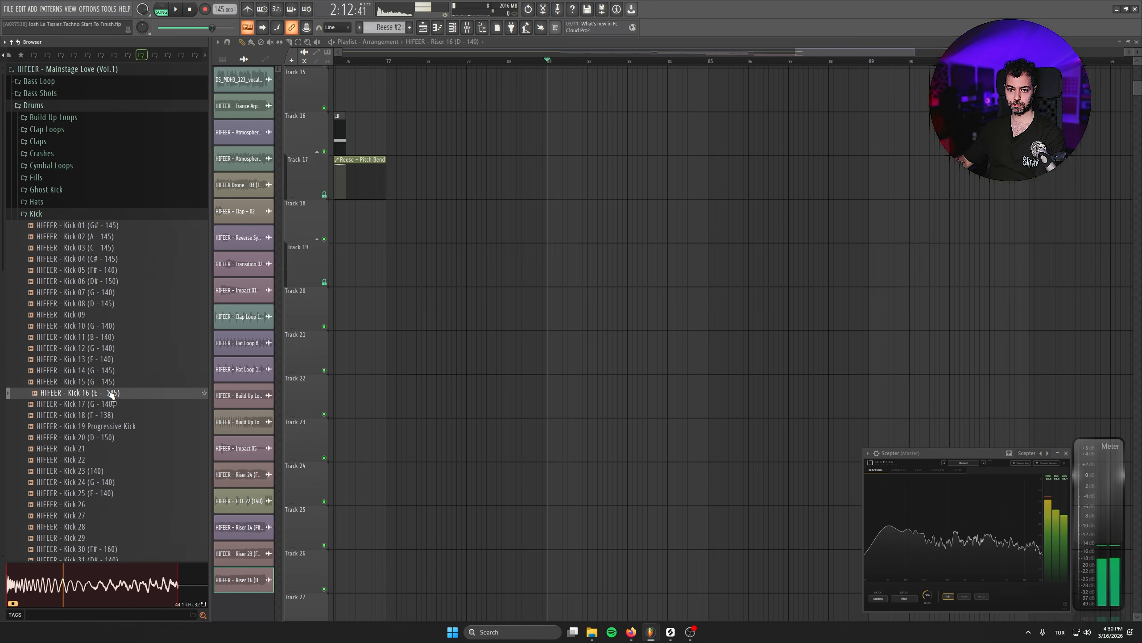
pyautogui.click(109, 404)
pyautogui.click(104, 360)
pyautogui.click(106, 415)
pyautogui.click(107, 436)
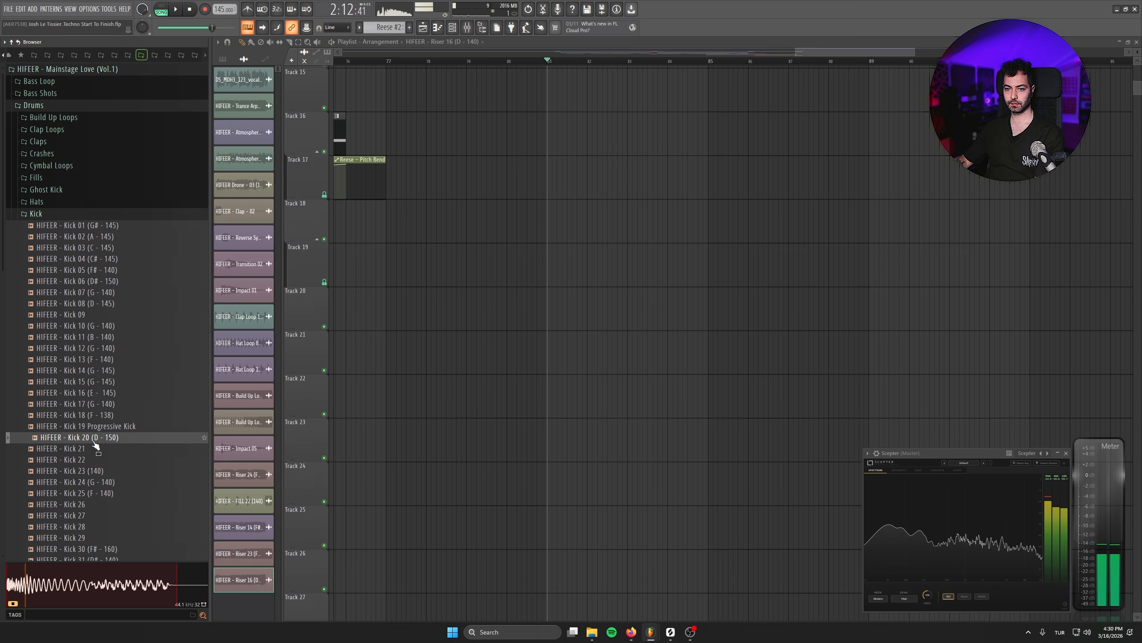
pyautogui.click(106, 404)
pyautogui.click(106, 414)
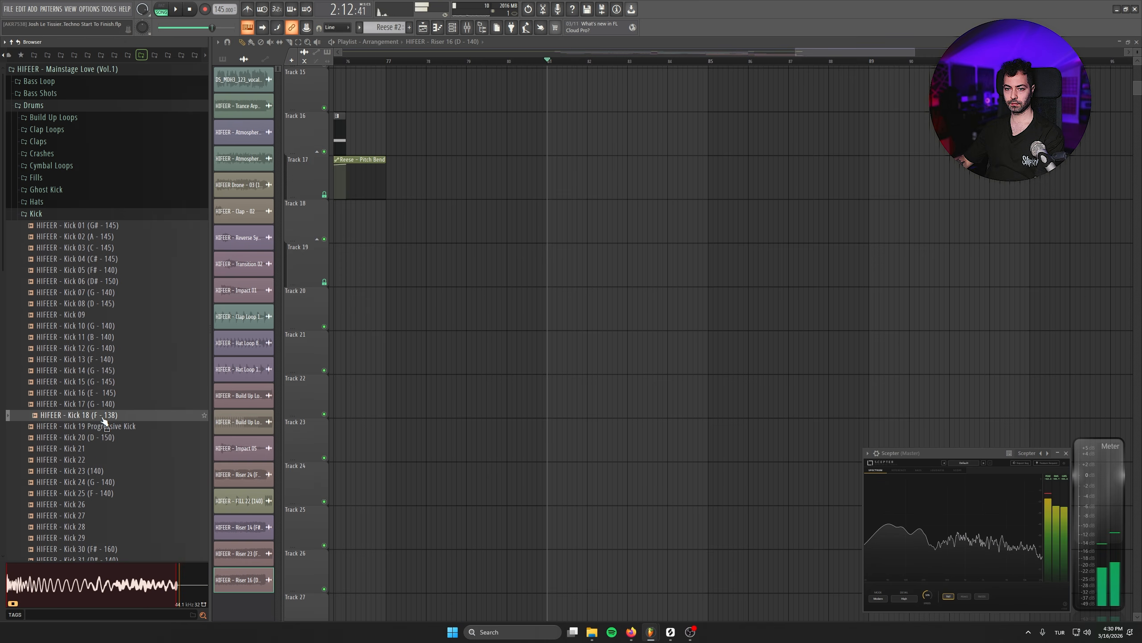
# - Place Kick 18 on Track 13 at bar 81 and compare it with Kick 25 and Kick 24
pyautogui.moveTo(593, 170); pyautogui.dragTo(598, 178)
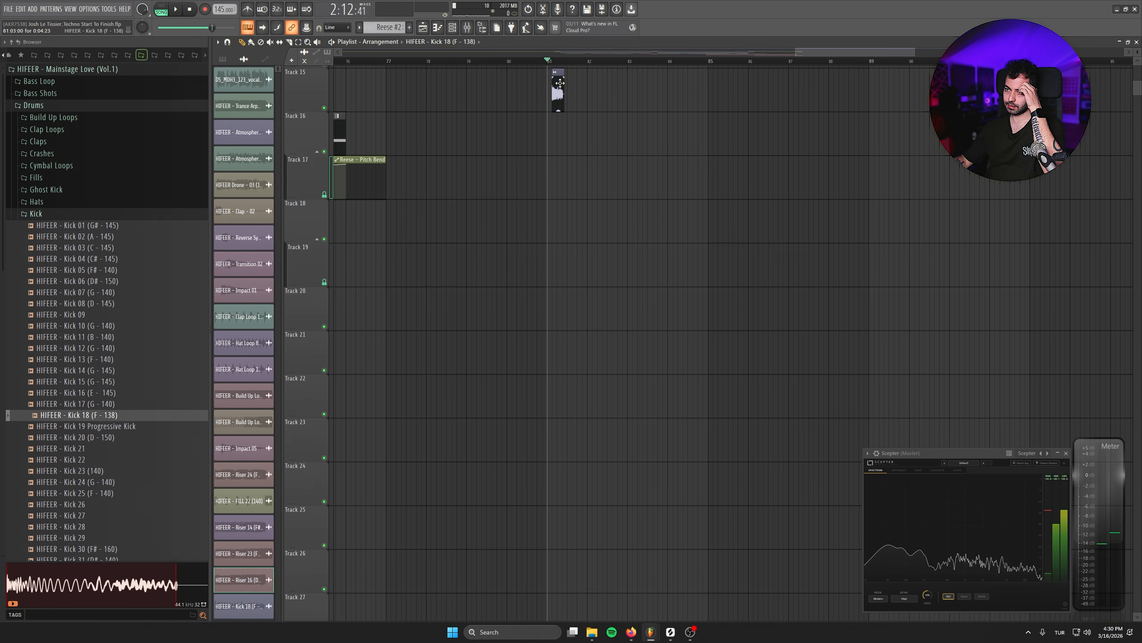
pyautogui.moveTo(560, 83); pyautogui.dragTo(558, 68)
pyautogui.click(107, 492)
pyautogui.scroll(5, 612, 401)
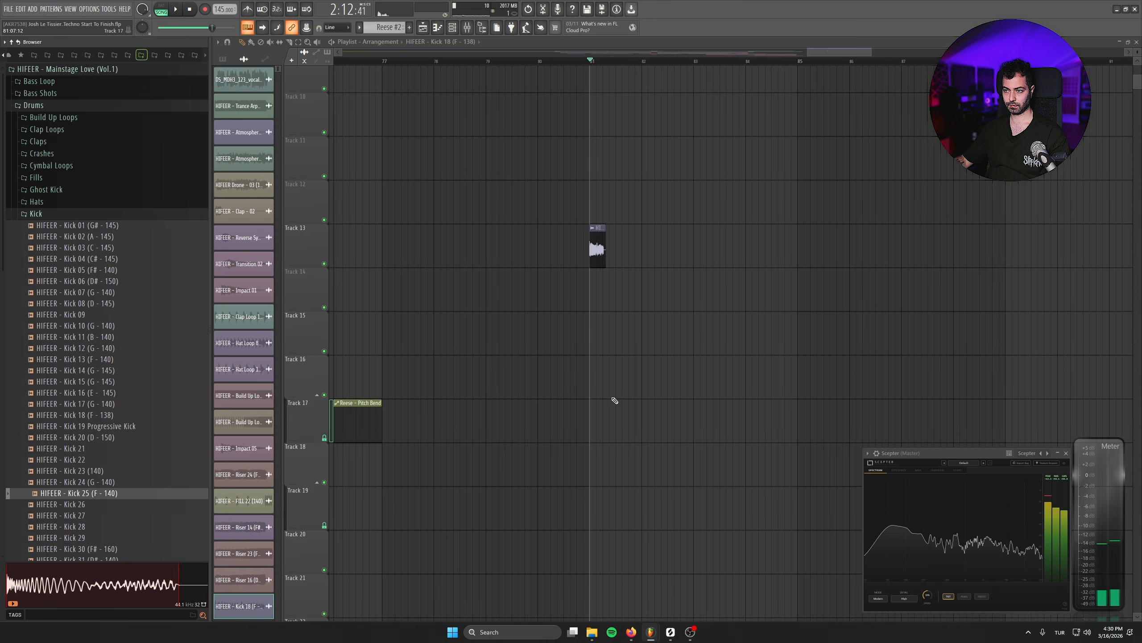
pyautogui.click(74, 485)
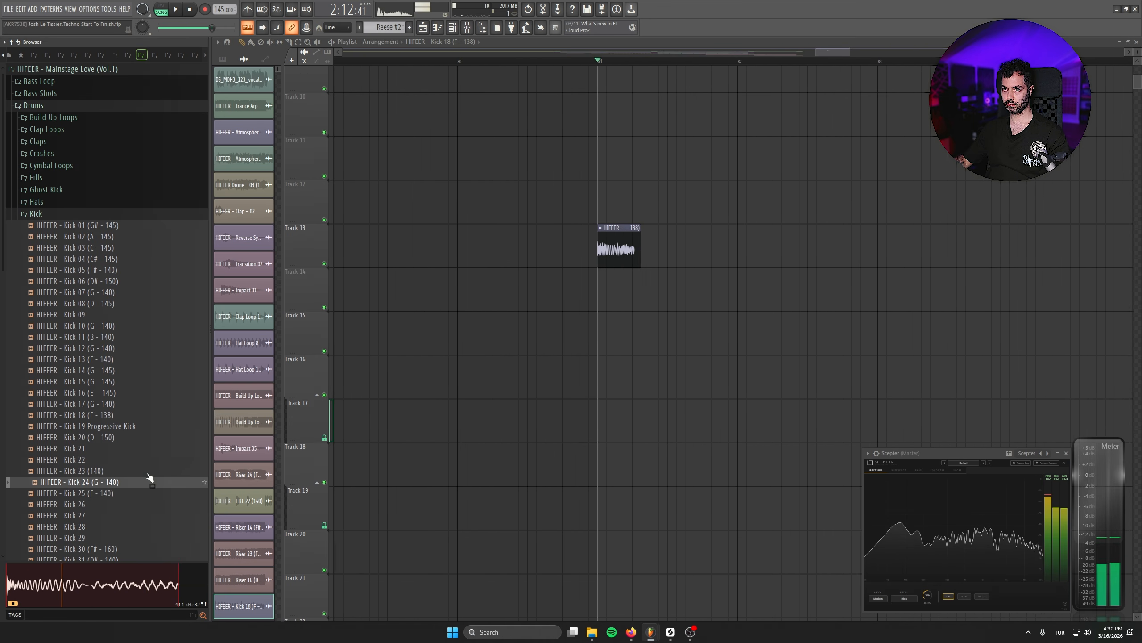
# - Trim the Kick 18 clip to half a beat with a fade-out at its end and normalize its sample
pyautogui.scroll(4, 727, 383)
pyautogui.moveTo(715, 233); pyautogui.dragTo(662, 232)
pyautogui.scroll(4, 649, 256)
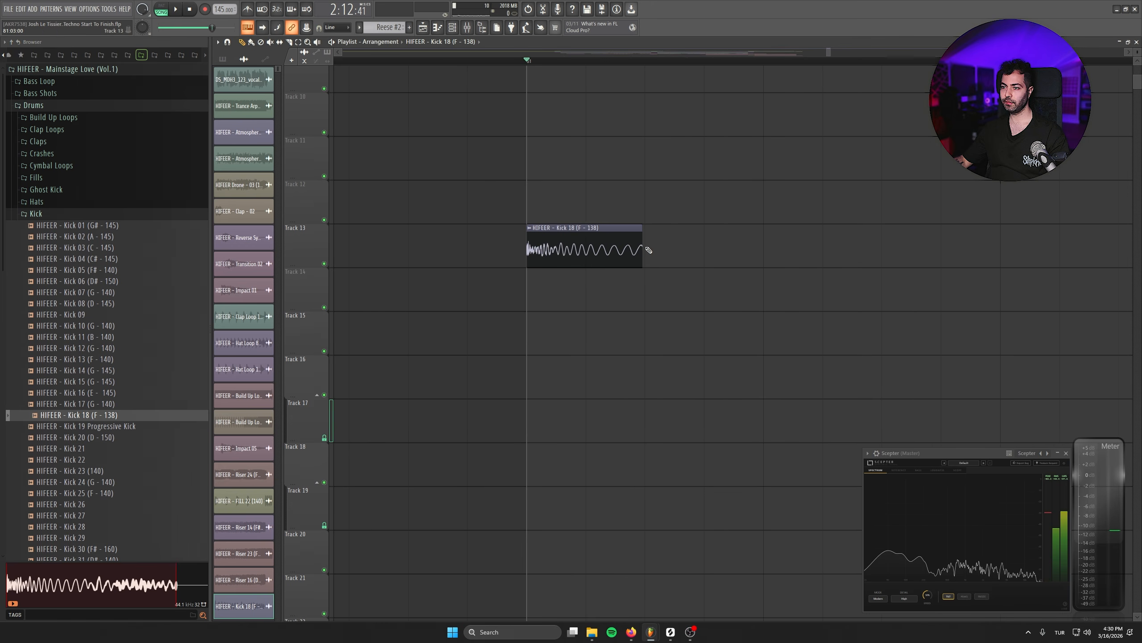
pyautogui.moveTo(656, 232); pyautogui.dragTo(643, 232)
pyautogui.click(224, 212)
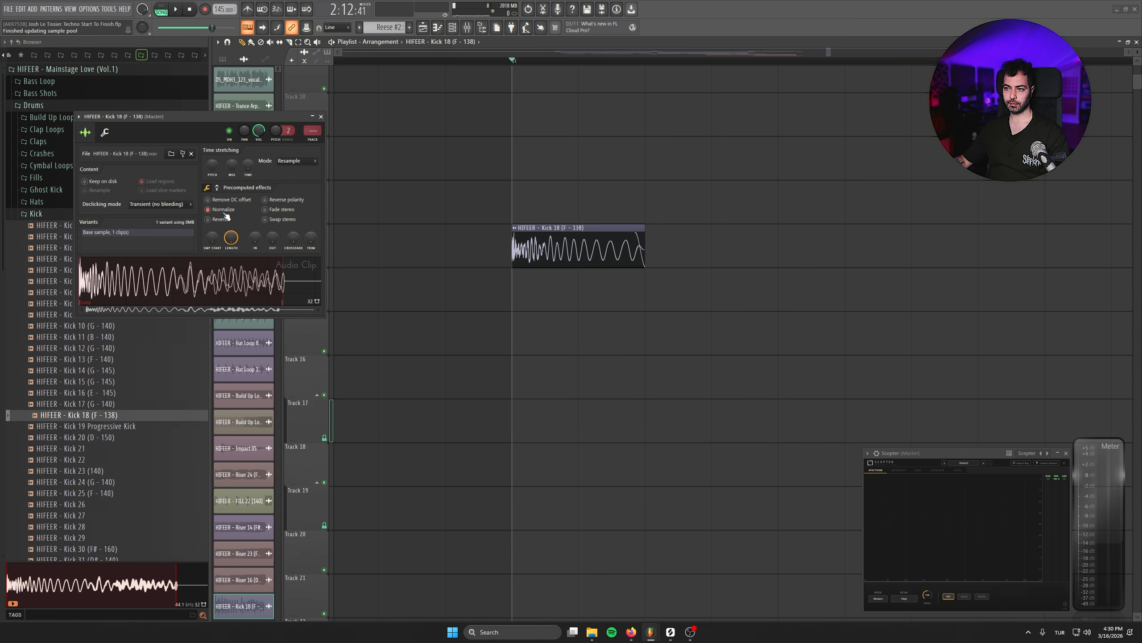
pyautogui.click(321, 117)
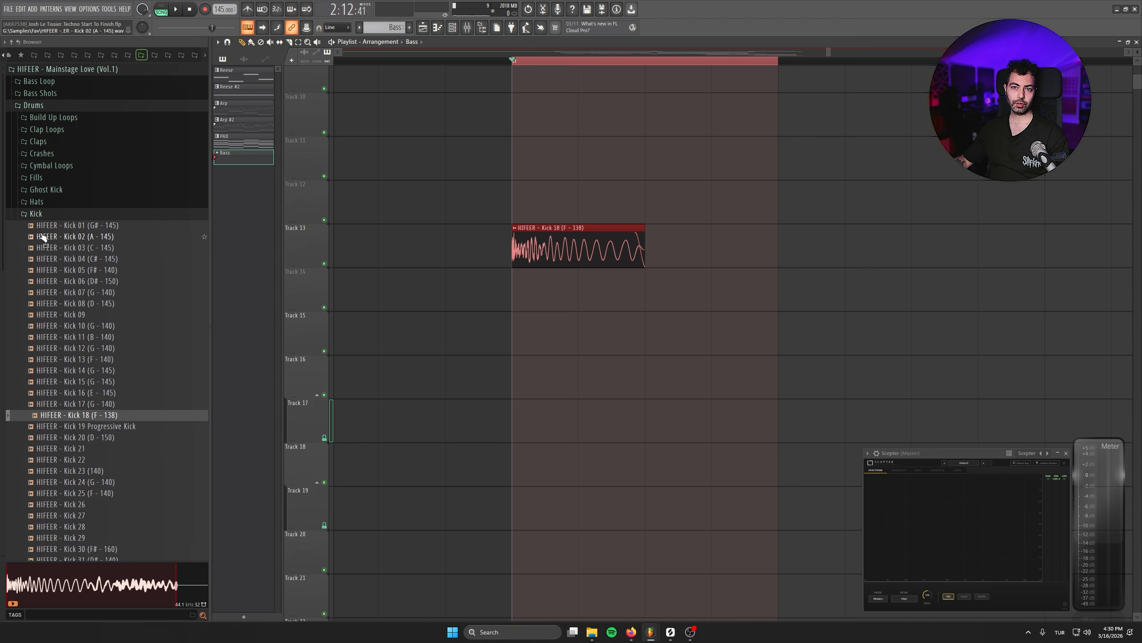
# - Open the Bass Shots and Bass Loop folders and audition several bass loops
pyautogui.click(39, 93)
pyautogui.click(40, 81)
pyautogui.click(61, 94)
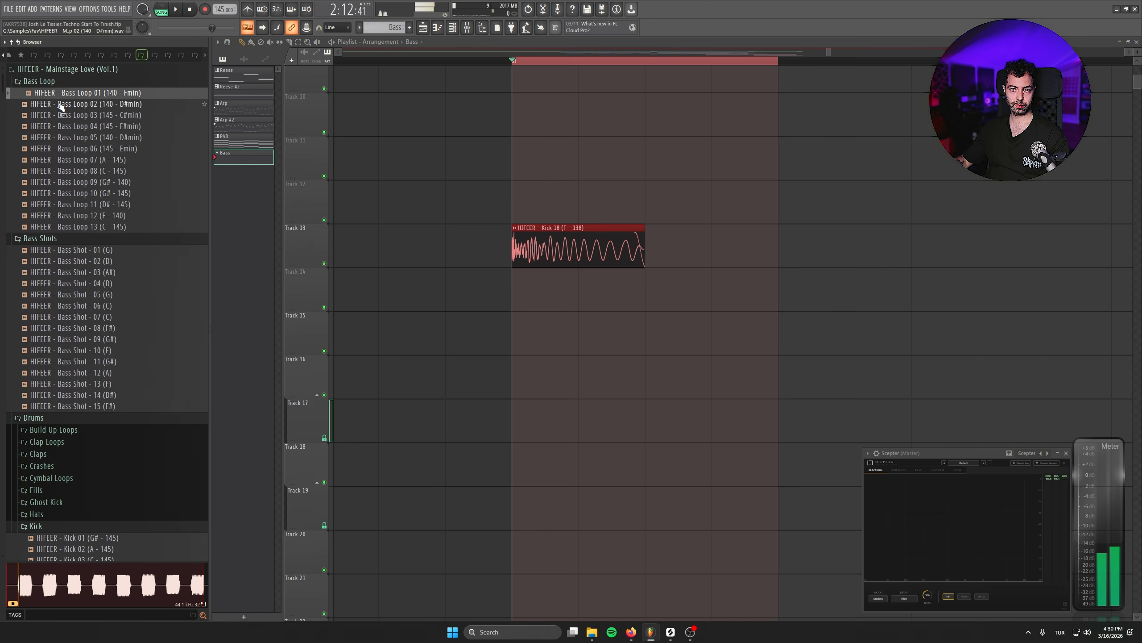
pyautogui.click(59, 108)
pyautogui.click(60, 118)
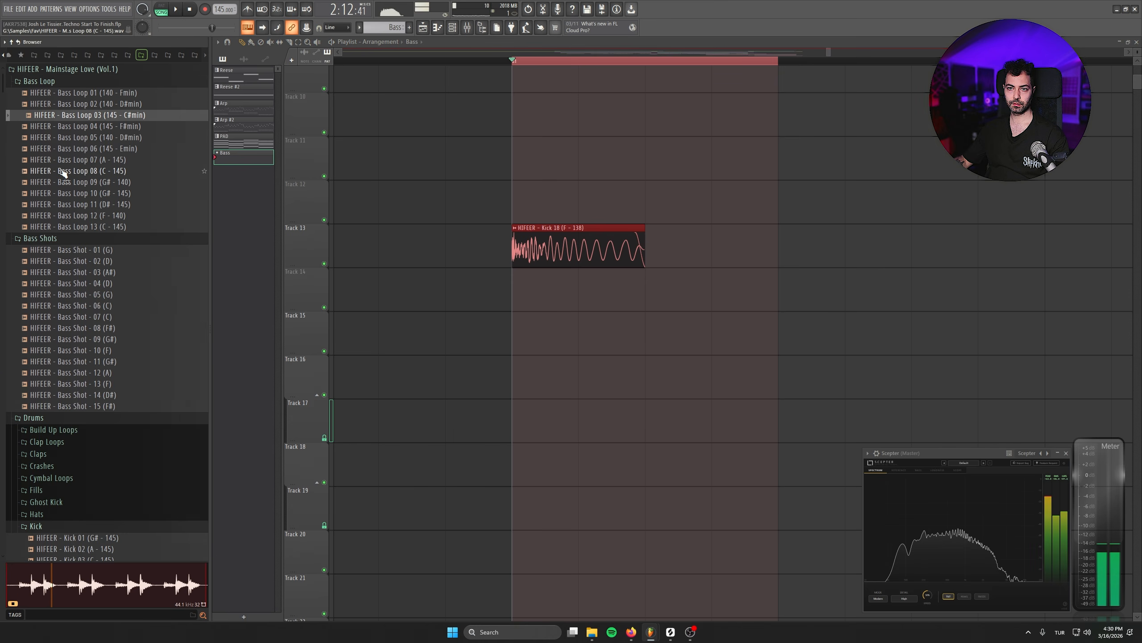
pyautogui.click(64, 171)
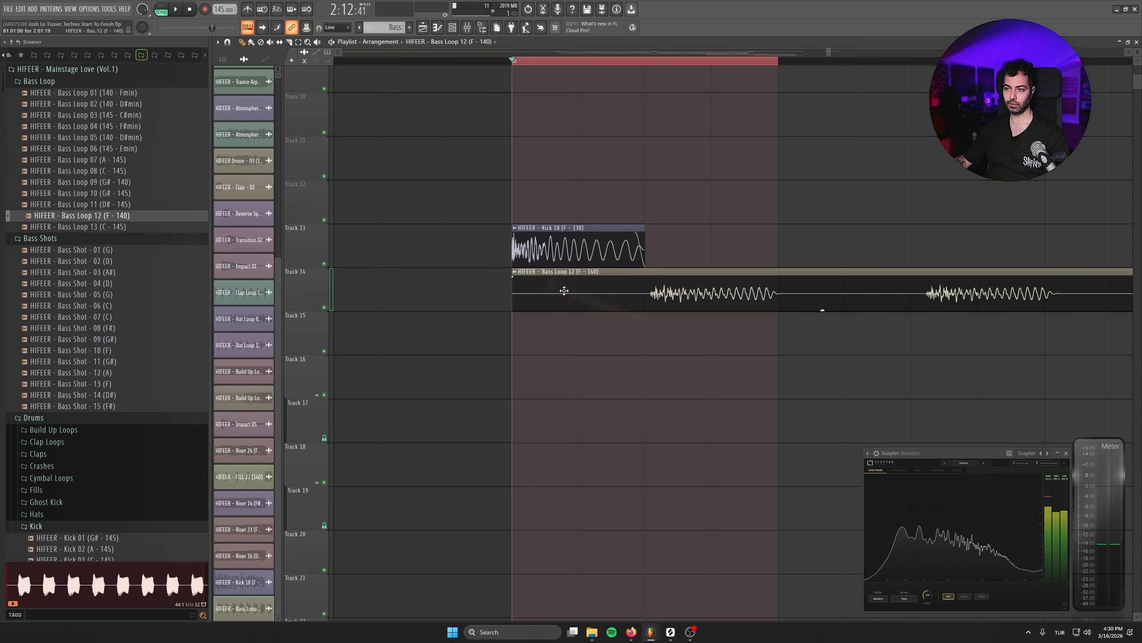
# - Try Bass Loop 12 on Track 14 under the kick during playback and replace it with Bass Loop 01
pyautogui.press('space')
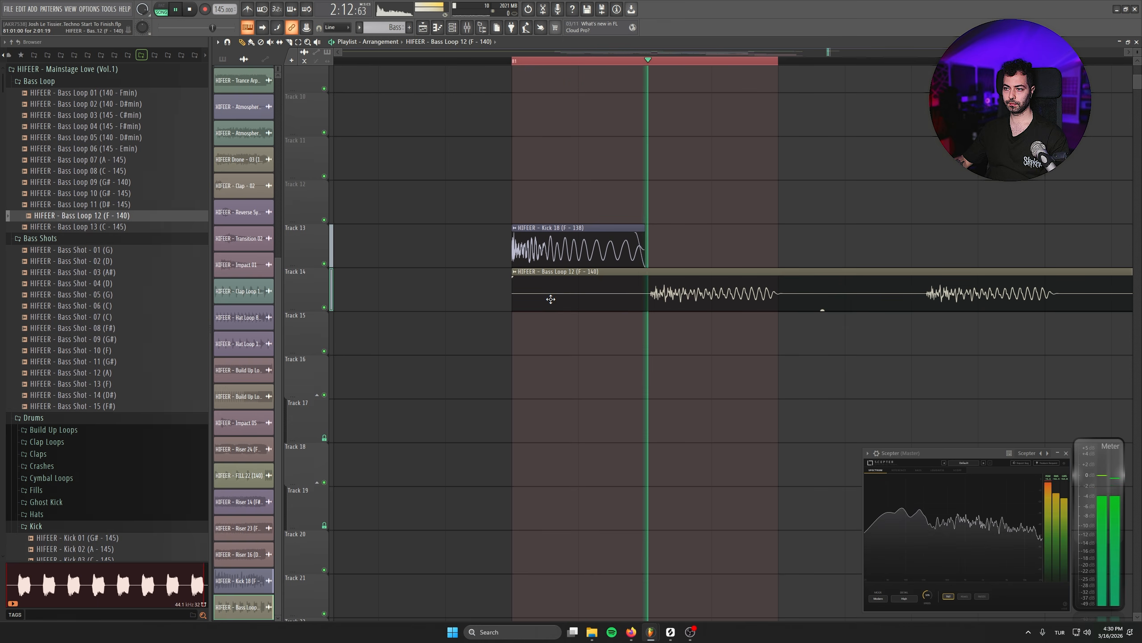
pyautogui.middleClick(133, 97)
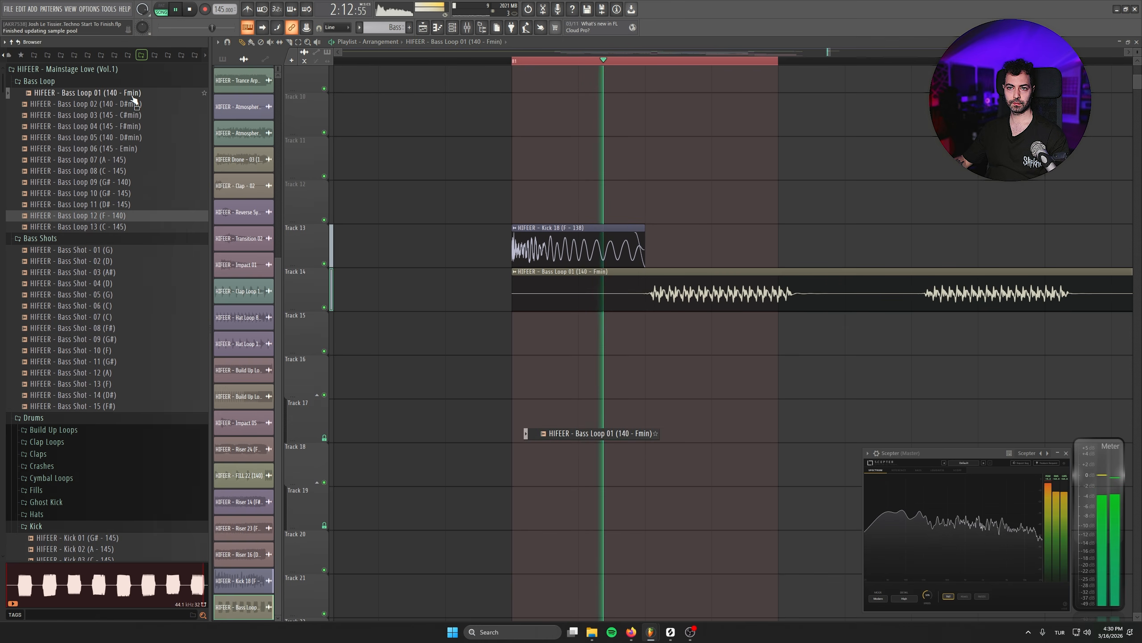
pyautogui.press('space')
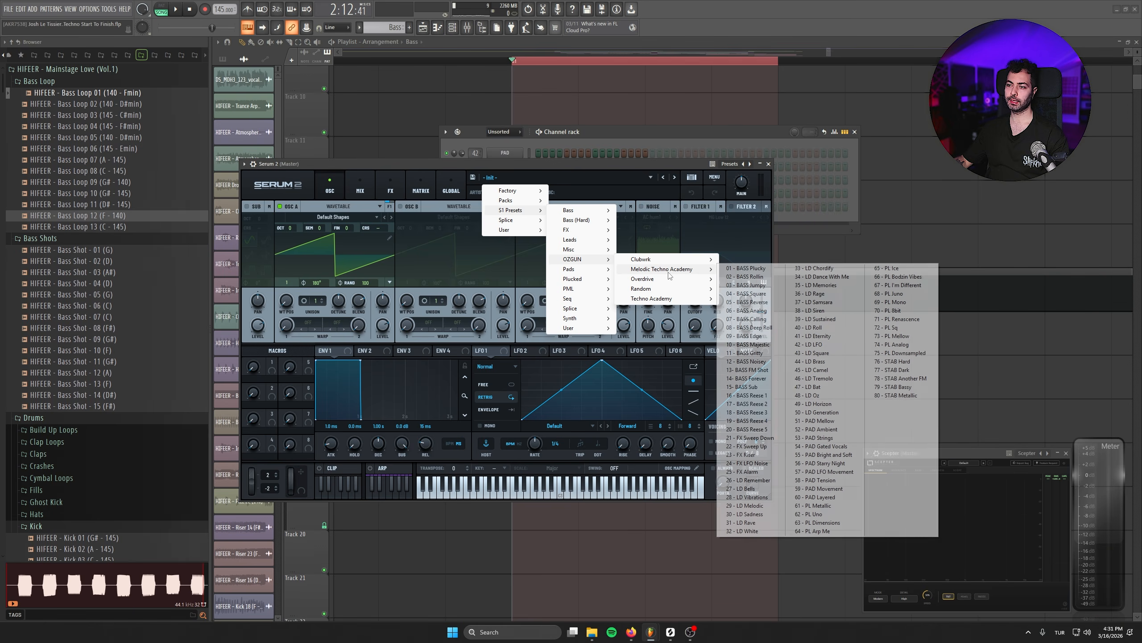
# - Load the 03 - BASS Jumpy preset in the new Serum 2 channel and rename the channel Bass
pyautogui.click(767, 303)
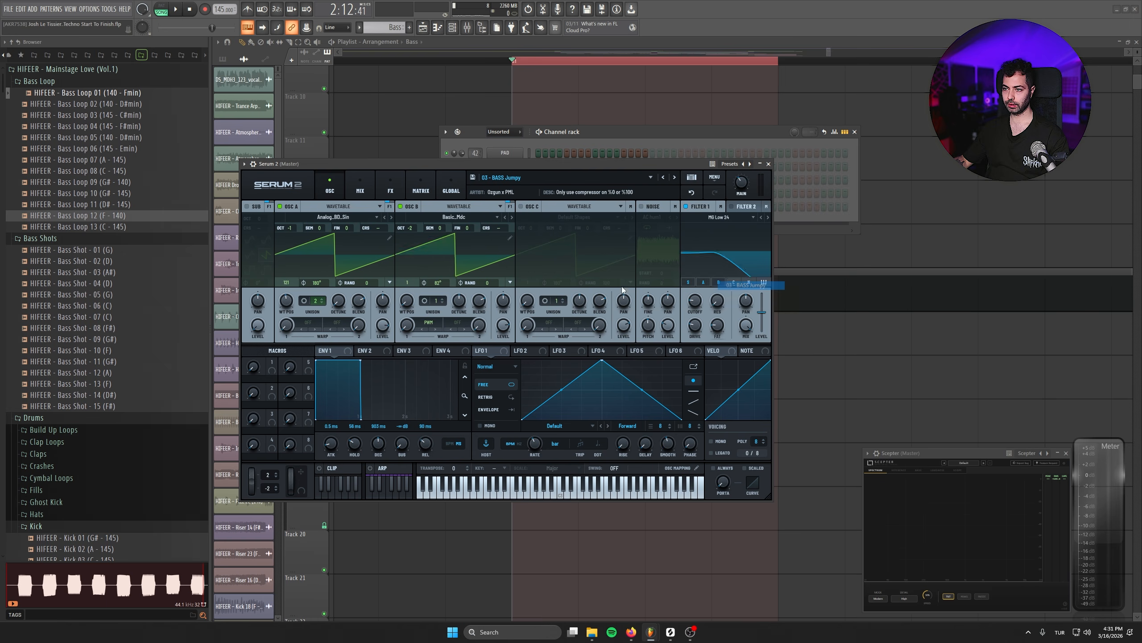
pyautogui.click(769, 163)
pyautogui.rightClick(518, 208)
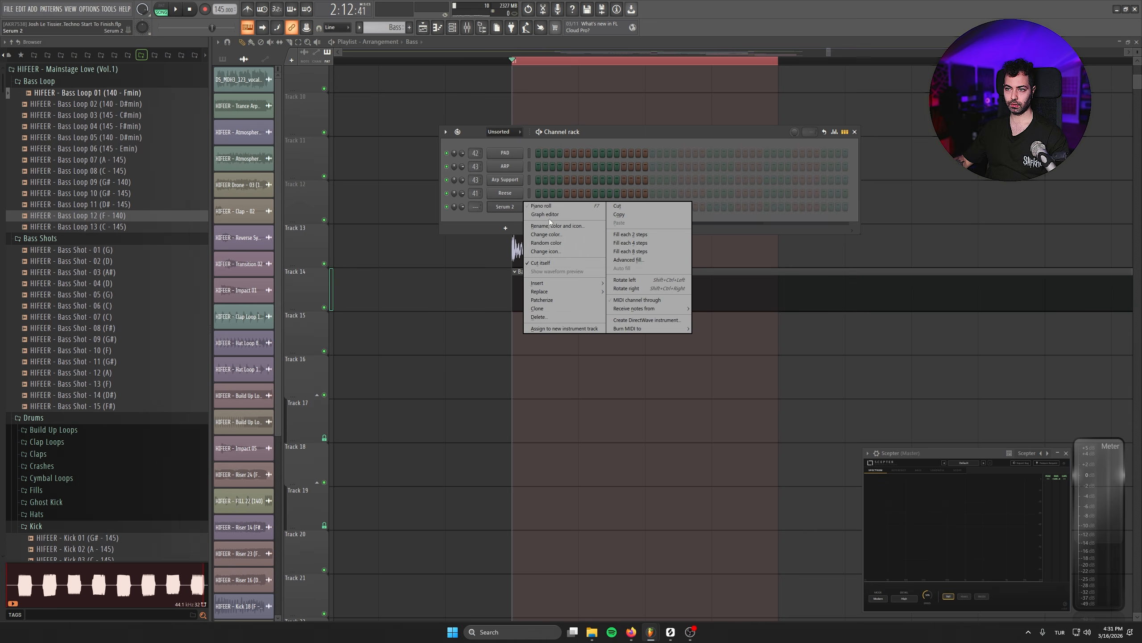
pyautogui.click(549, 218)
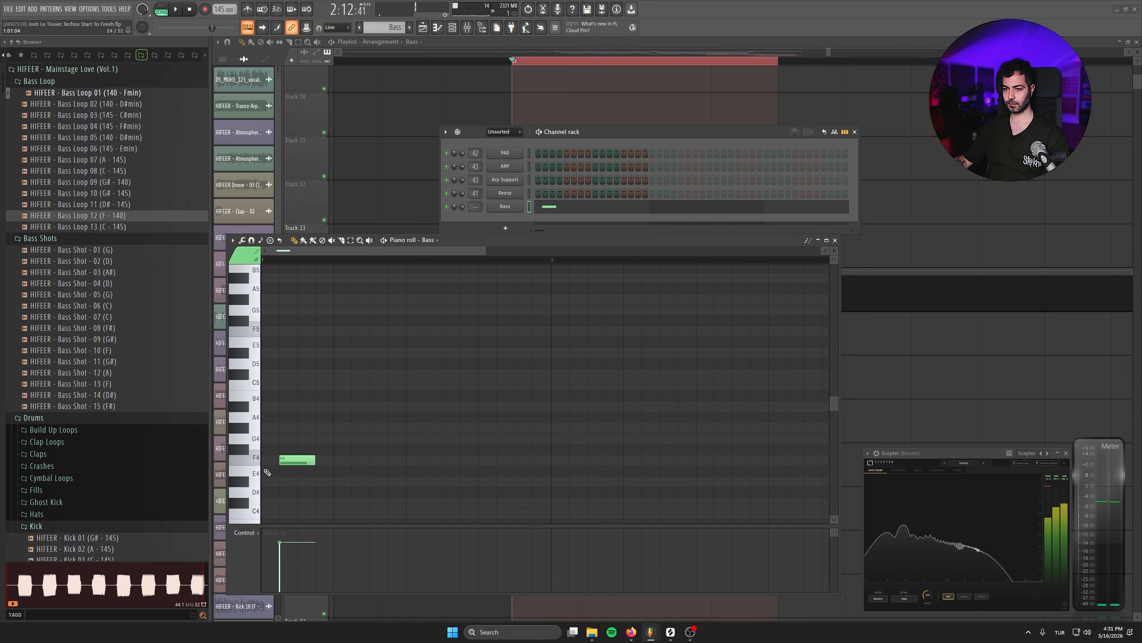
# - Enter a short F4 note in the Bass piano roll and enlarge the Scepter spectrum analyzer beside it
pyautogui.click(264, 460)
pyautogui.rightClick(270, 464)
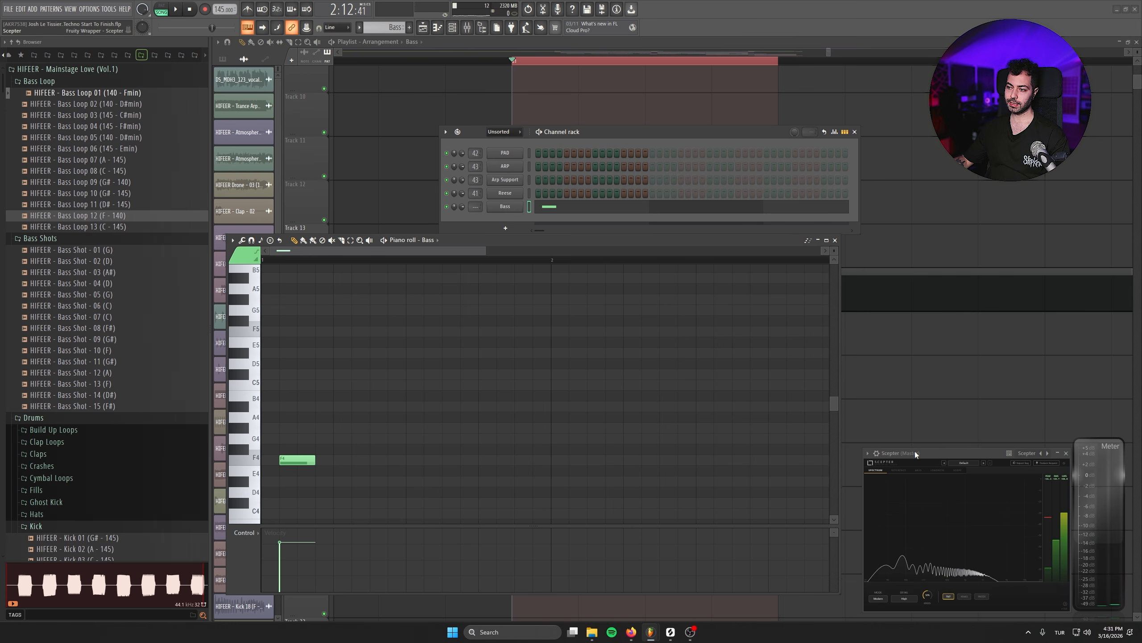
pyautogui.moveTo(916, 453); pyautogui.dragTo(685, 350)
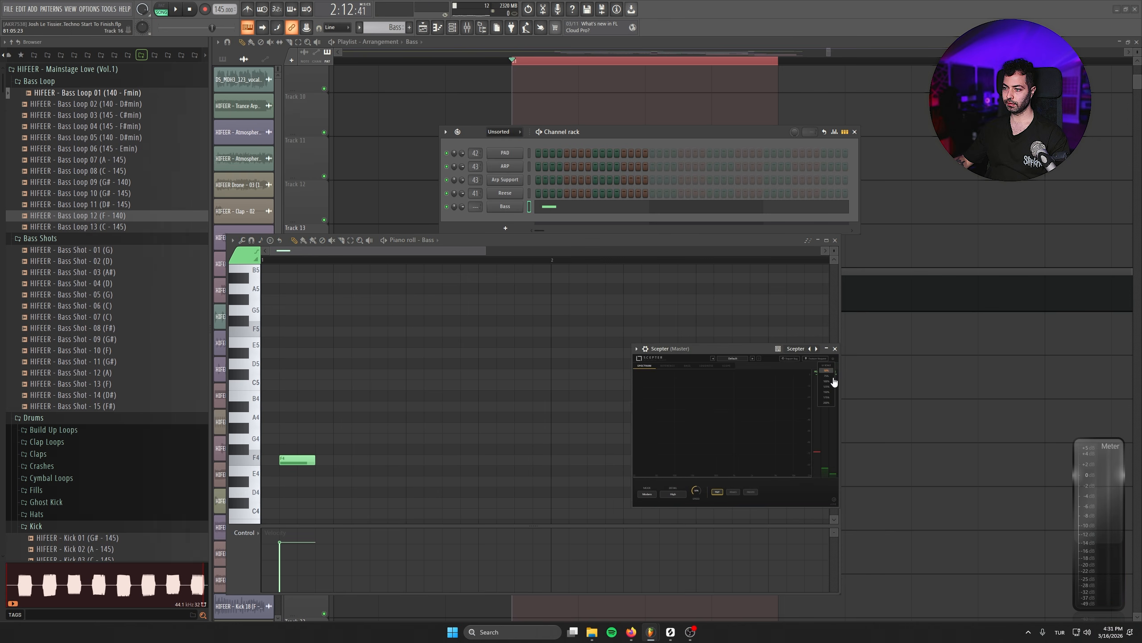
pyautogui.click(834, 381)
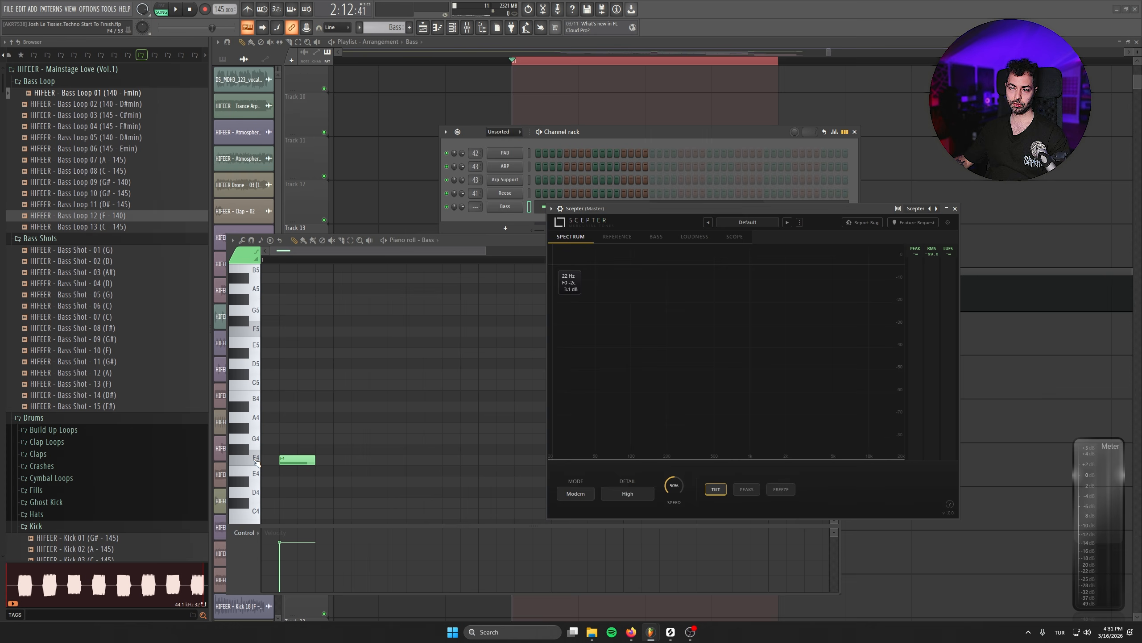
# - Shorten the F4 bass note after previewing the F4 and F5 pitches, and add a second short F4 note behind it
pyautogui.click(257, 463)
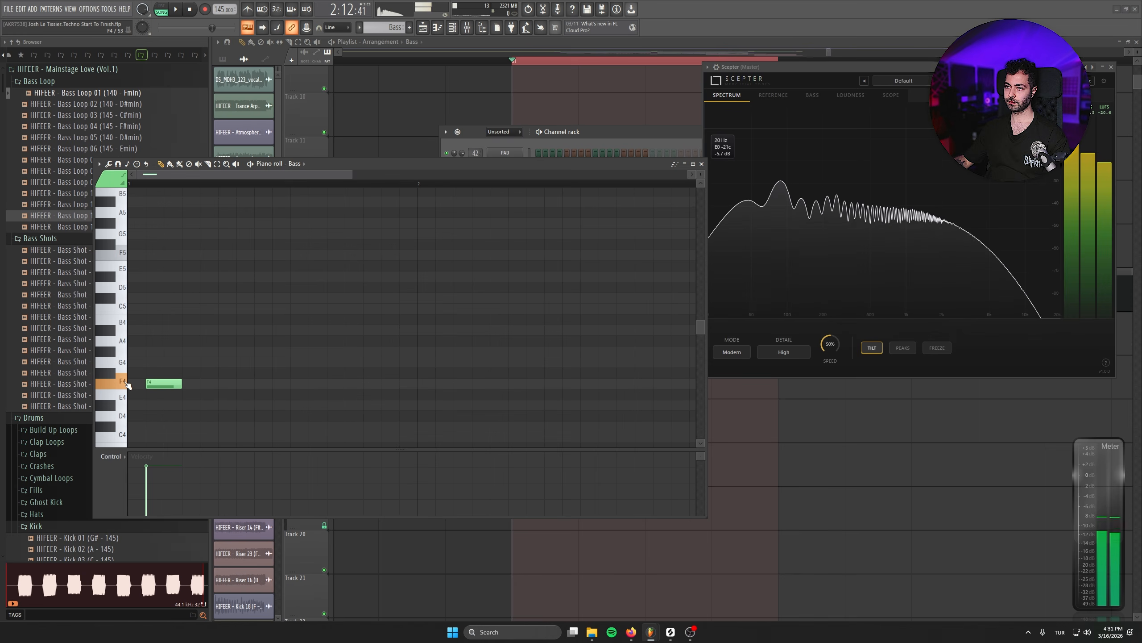
pyautogui.click(120, 256)
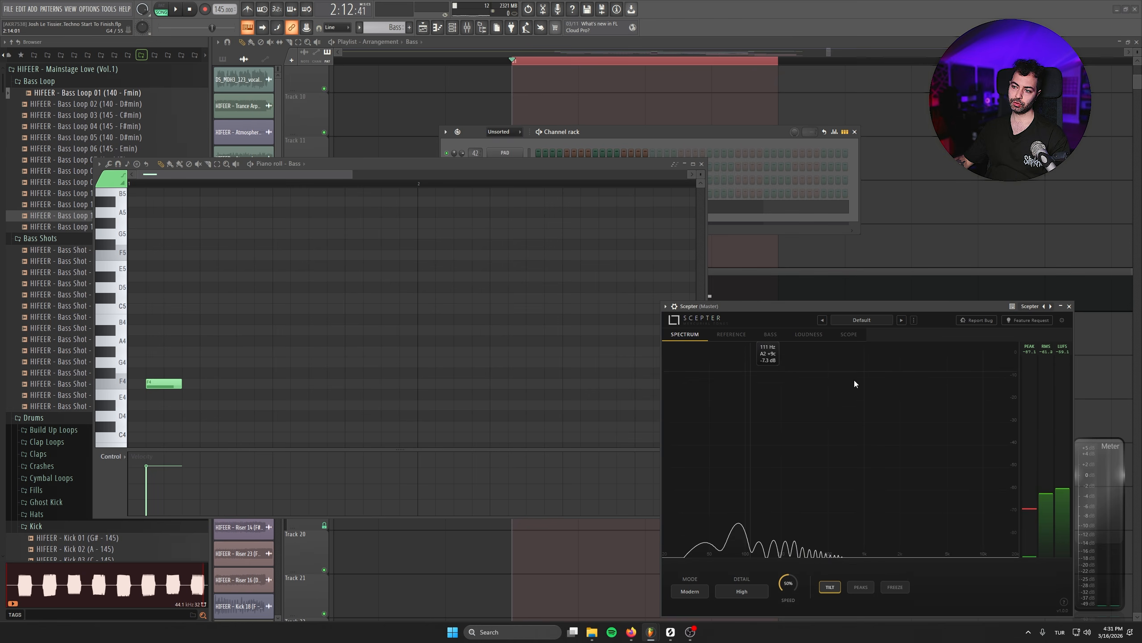
pyautogui.moveTo(179, 383); pyautogui.dragTo(163, 384)
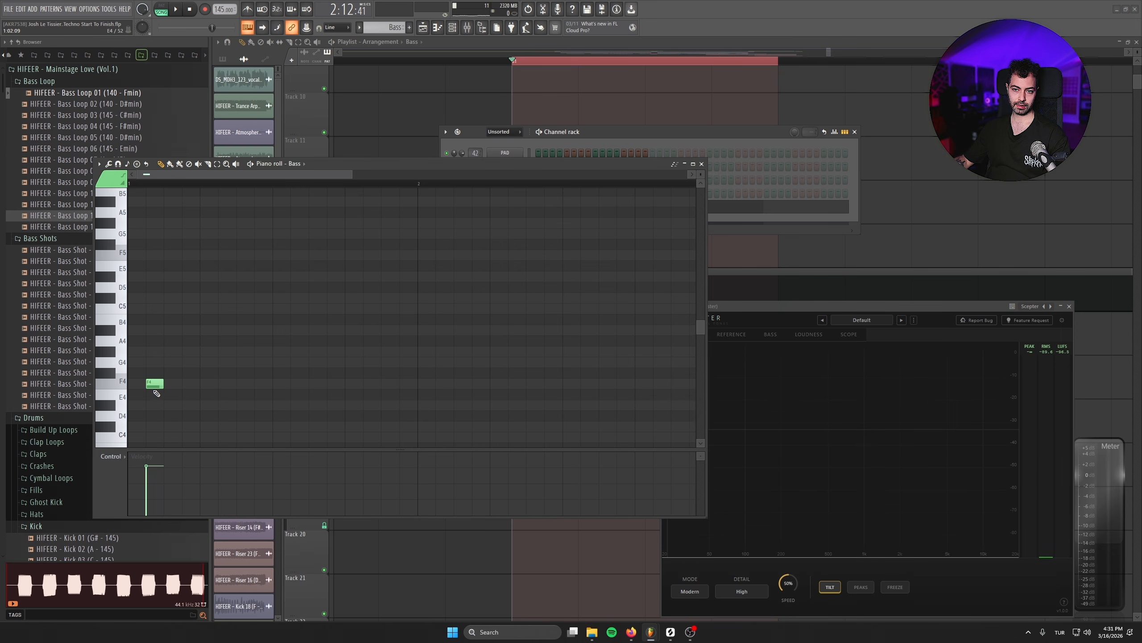
pyautogui.click(168, 384)
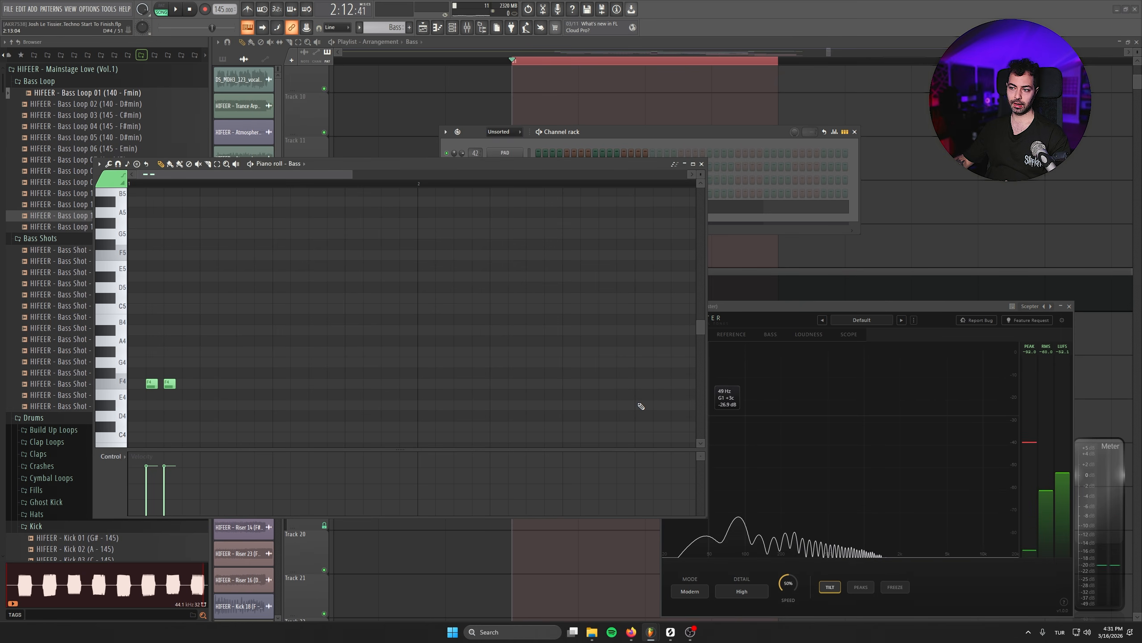
# - Inspect the bass waveform in Scepter's Scope view and return to the Spectrum view
pyautogui.click(810, 311)
pyautogui.click(849, 334)
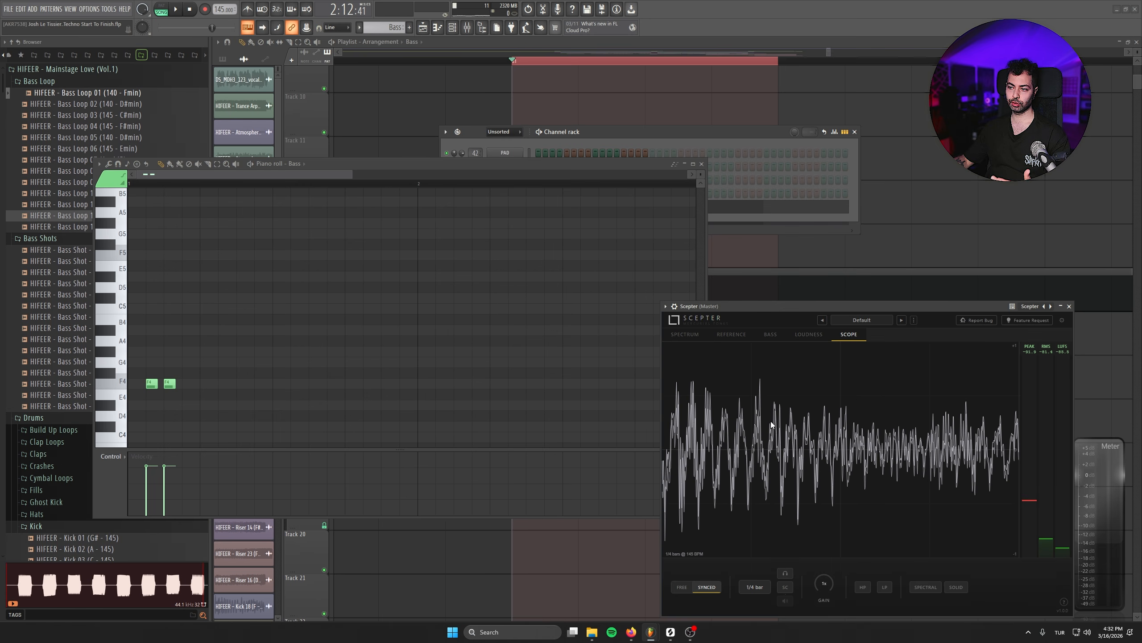
pyautogui.click(685, 335)
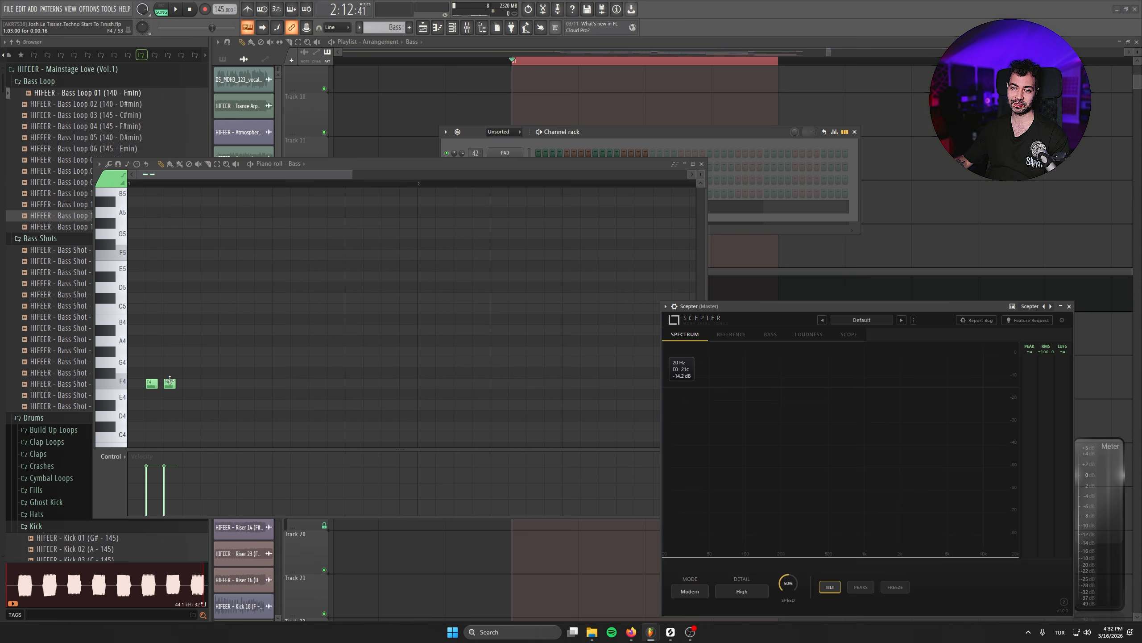
# - Lengthen the F4 notes slightly, add a third, and repeat the three-note group on each beat to fill one bar
pyautogui.hotkey('ctrl', 'a')
pyautogui.click(879, 309)
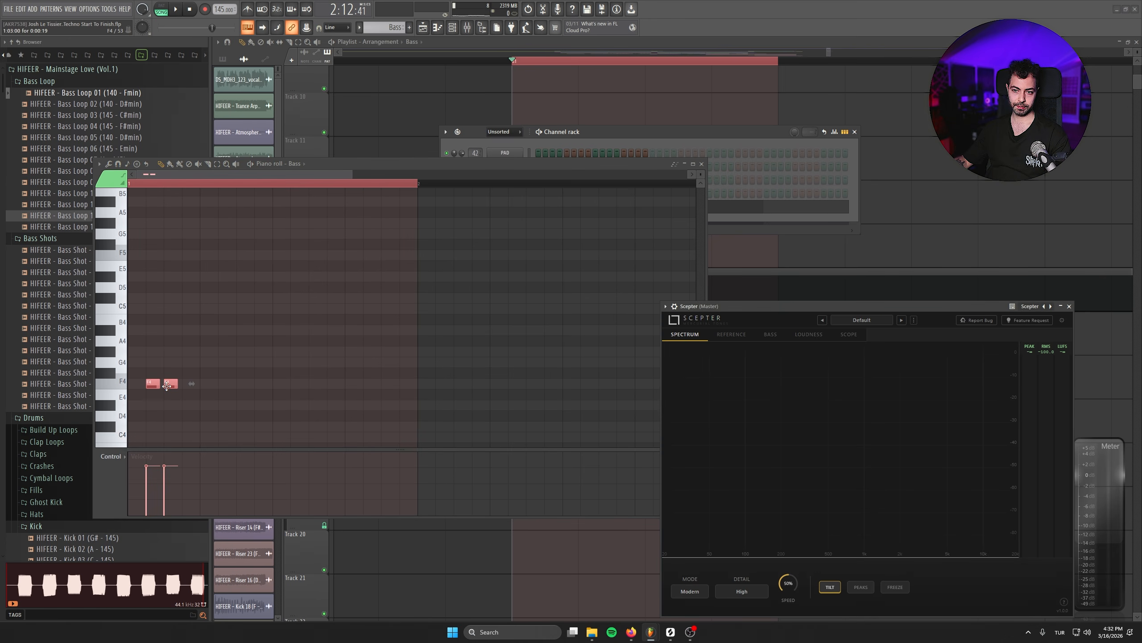
pyautogui.moveTo(222, 374); pyautogui.dragTo(185, 388)
pyautogui.hotkey('ctrl', 'a')
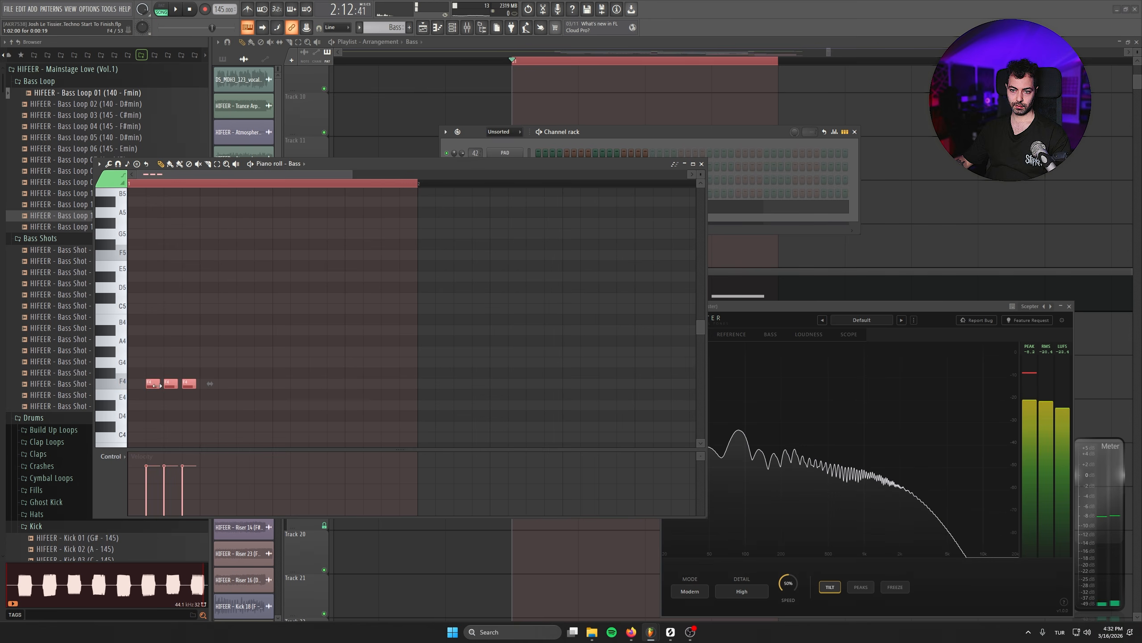
pyautogui.hotkey('ctrl', 'b')
pyautogui.hotkey('ctrl', 'a')
pyautogui.hotkey('ctrl', 'b')
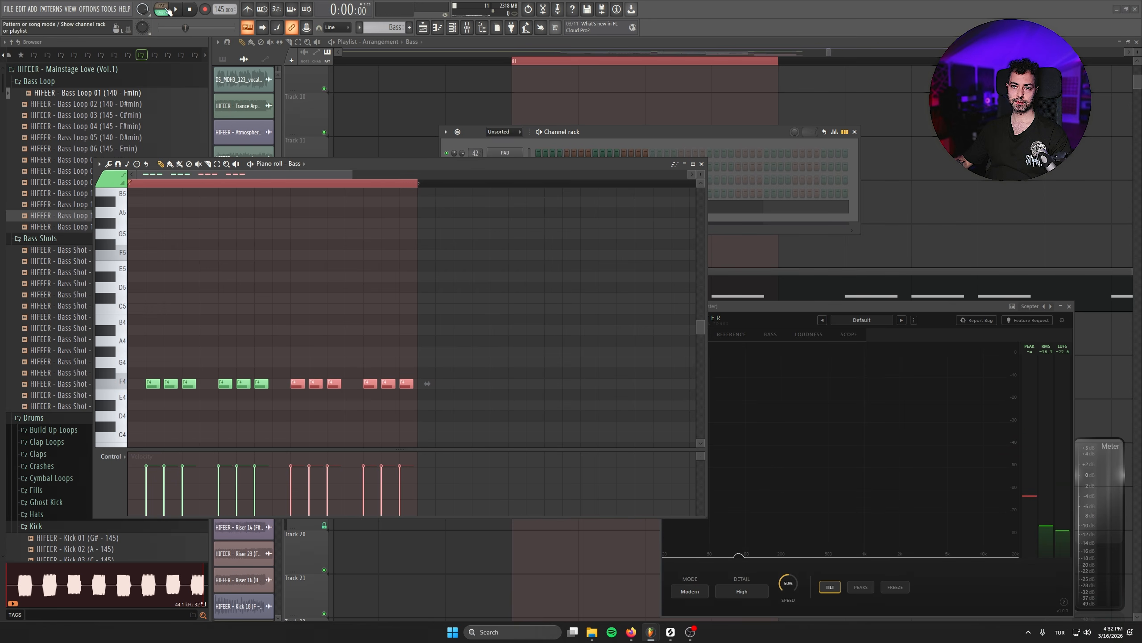
# - Lower and raise the velocity of all bass notes together while playing the pattern to compare its effect on the tone
pyautogui.press('space')
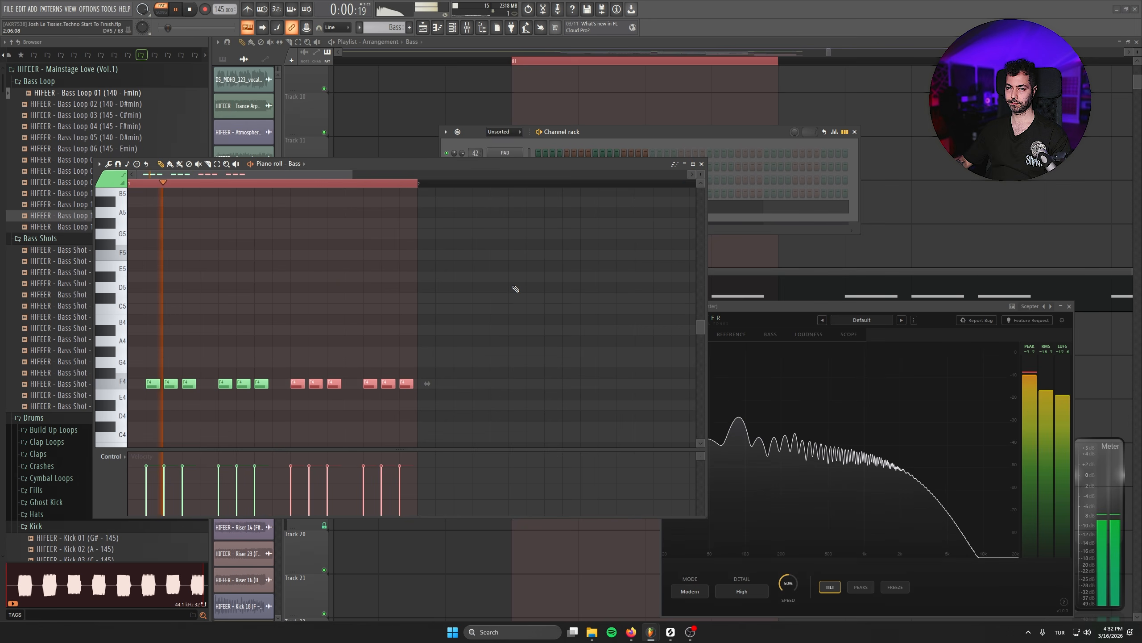
pyautogui.hotkey('ctrl', 'a')
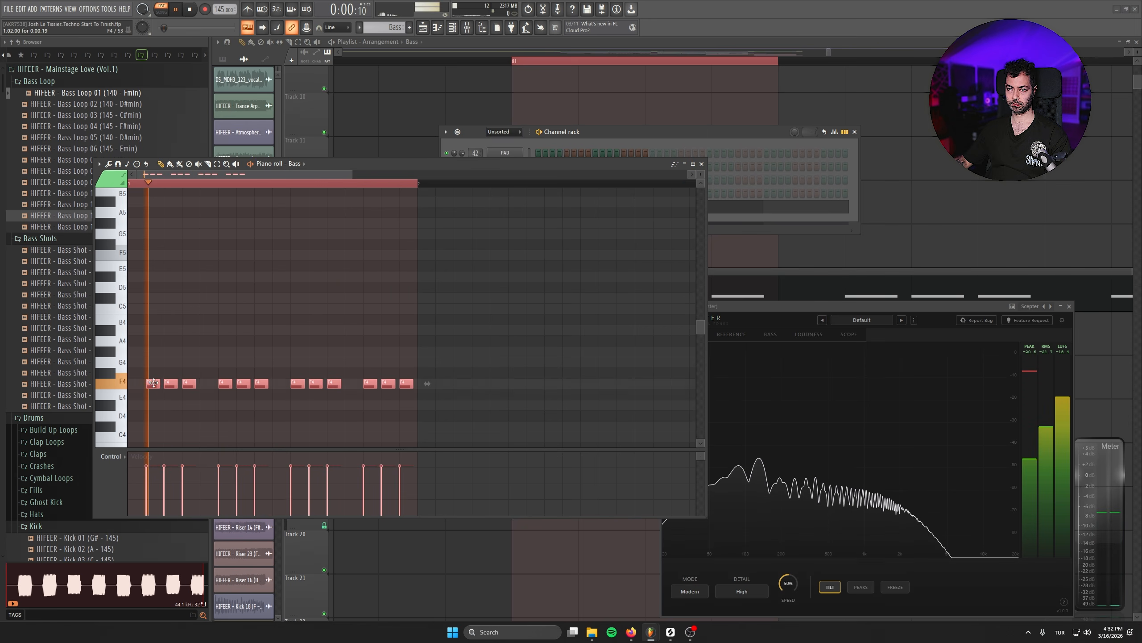
pyautogui.press('space')
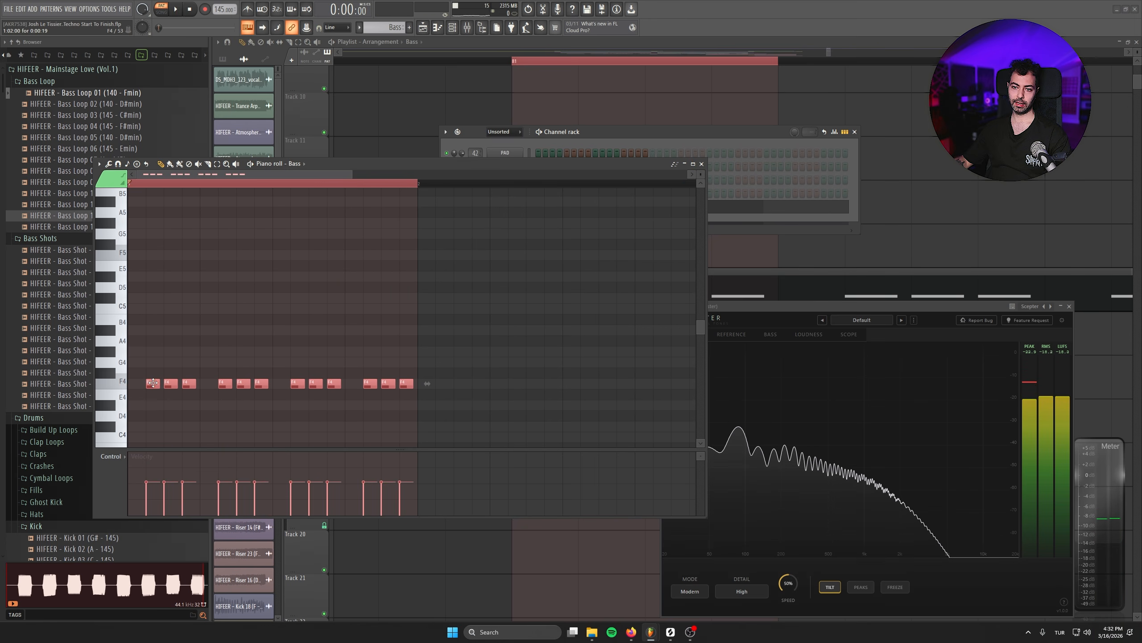
pyautogui.scroll(-5, 154, 384)
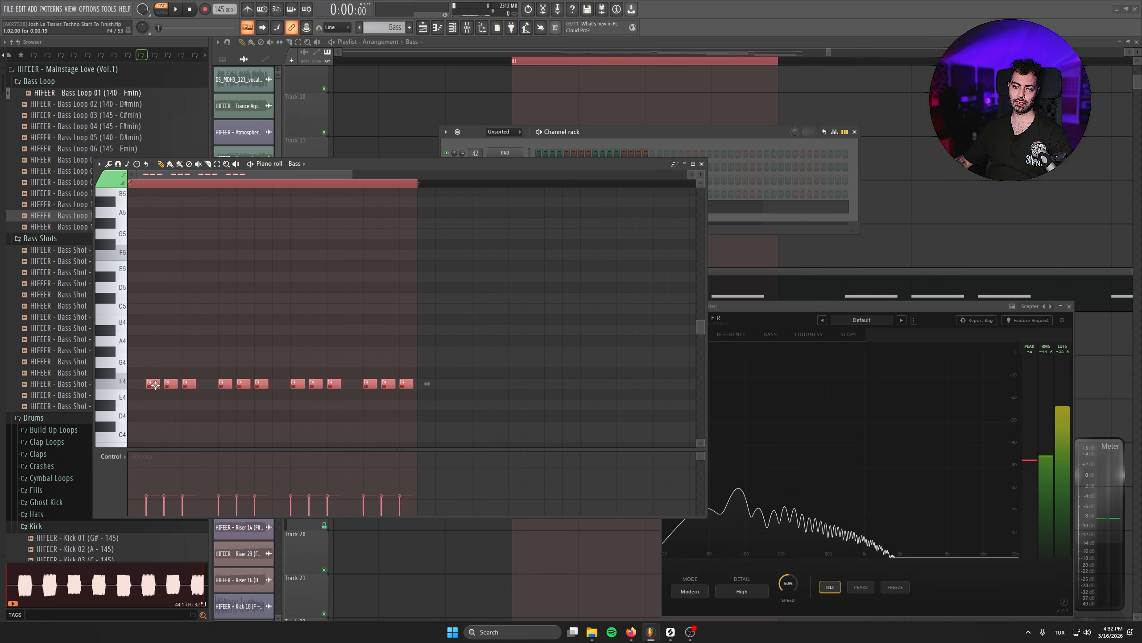
pyautogui.scroll(3, 155, 385)
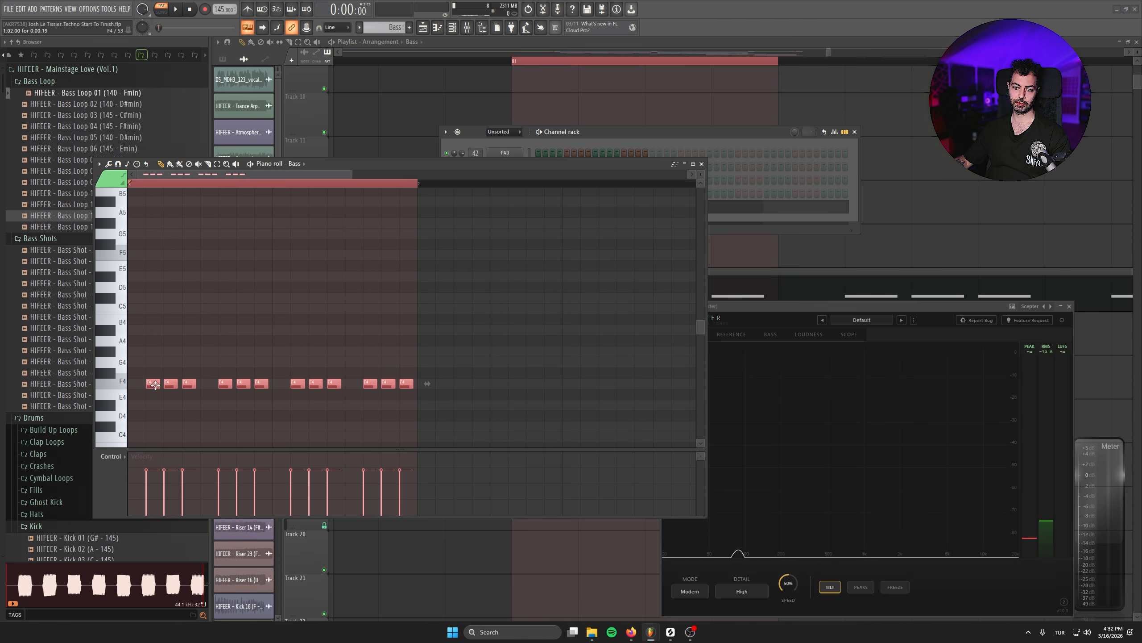
pyautogui.press('space')
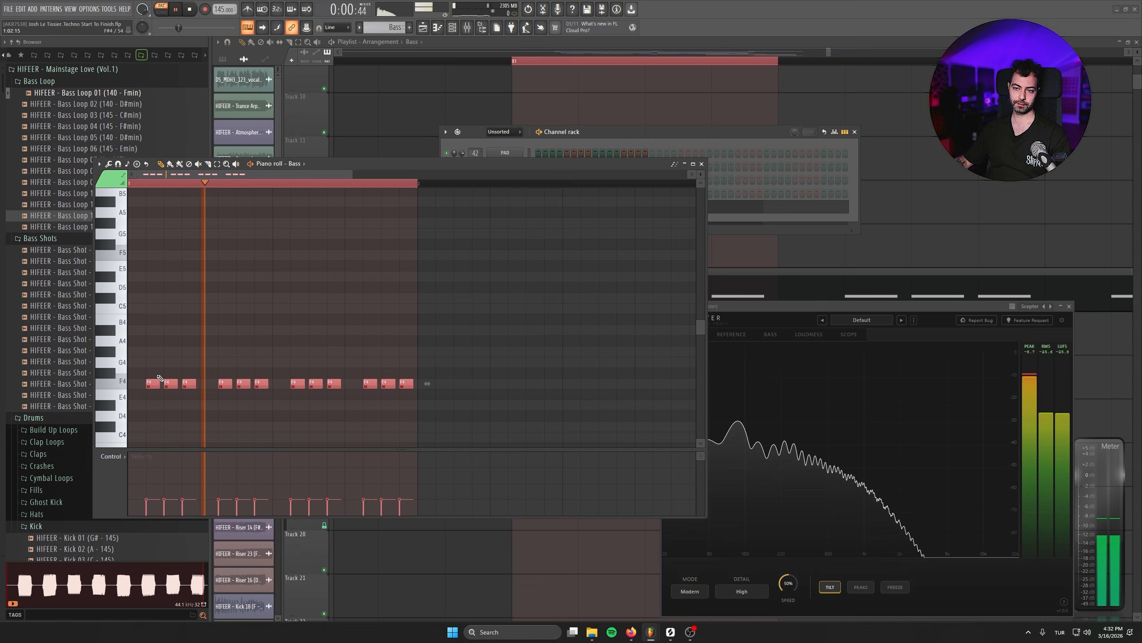
pyautogui.scroll(1, 158, 389)
pyautogui.scroll(3, 157, 385)
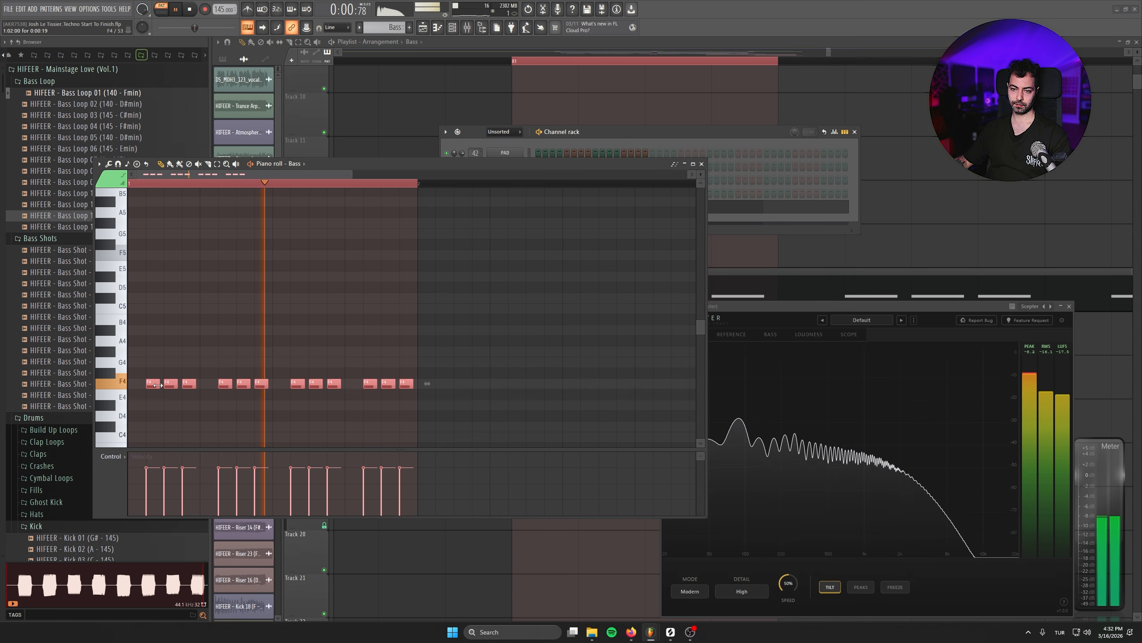
# - Lower the velocity of the first note in each three-note bass group and check the pattern in playback
pyautogui.keyDown('ctrl'); pyautogui.click(153, 383); pyautogui.keyUp('ctrl')
pyautogui.keyDown('ctrl'); pyautogui.keyDown('shift'); pyautogui.click(225, 383); pyautogui.keyUp('shift'); pyautogui.keyUp('ctrl')
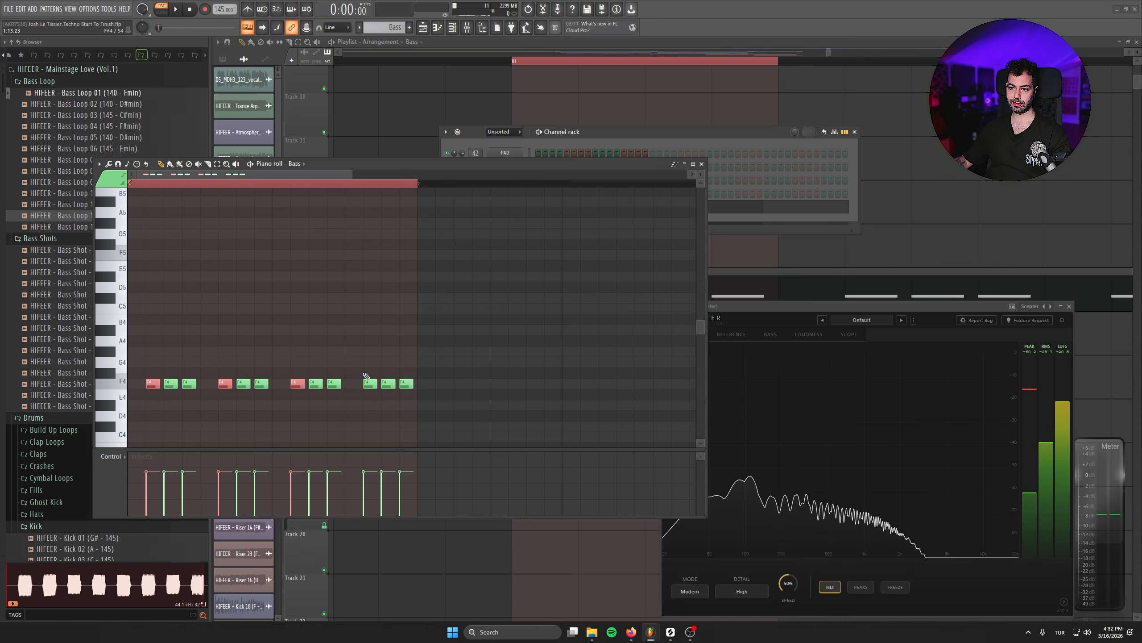
pyautogui.scroll(-2, 367, 384)
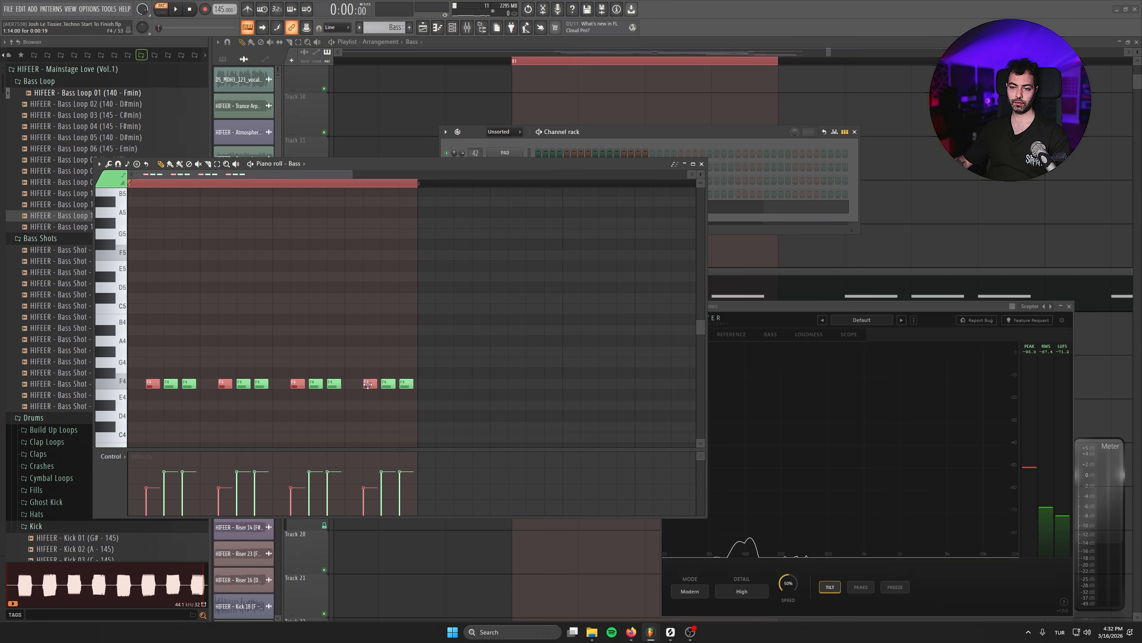
pyautogui.press('space')
pyautogui.scroll(-2, 367, 383)
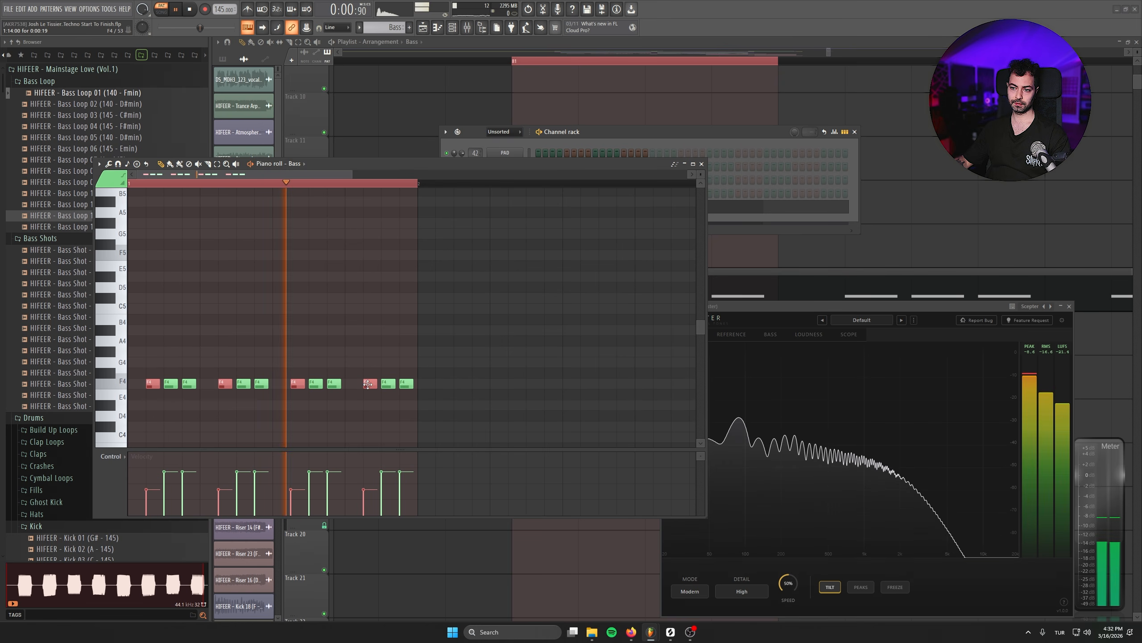
pyautogui.scroll(2, 366, 385)
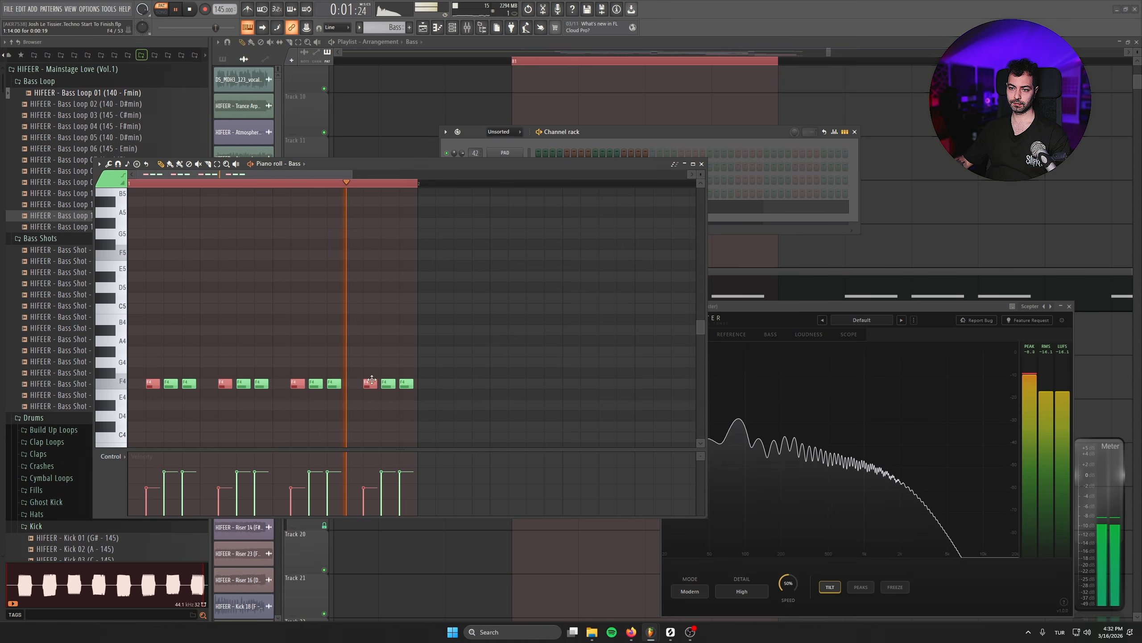
pyautogui.press('space')
pyautogui.keyDown('ctrl'); pyautogui.click(260, 346); pyautogui.keyUp('ctrl')
pyautogui.keyDown('ctrl'); pyautogui.click(171, 383); pyautogui.keyUp('ctrl')
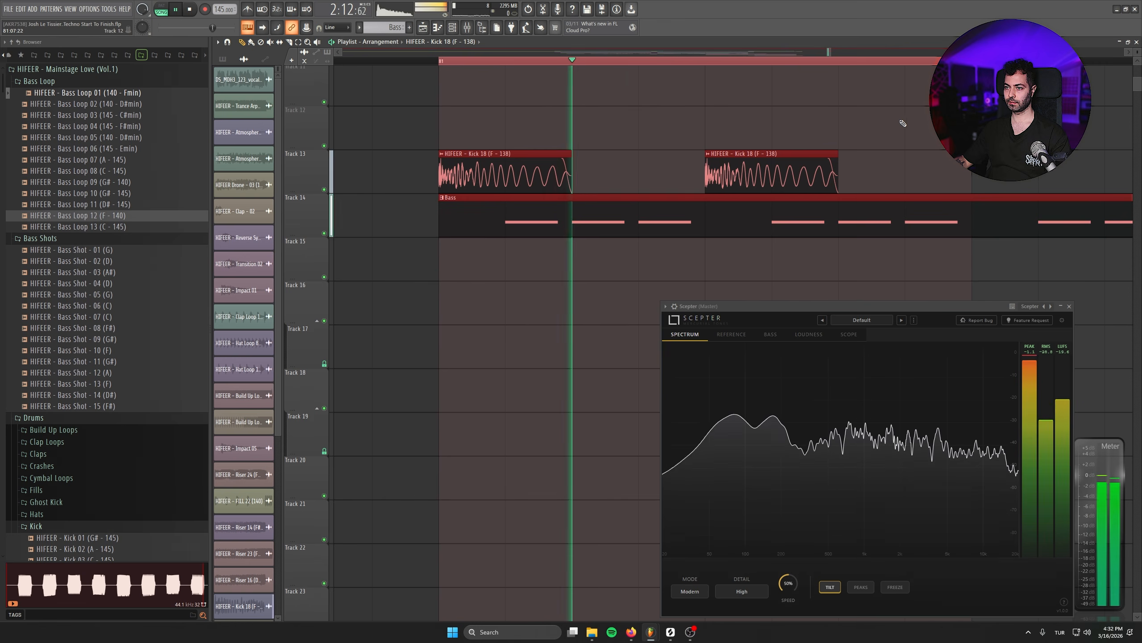
# - Route the Bass channel to the Sub mixer track, number 8
pyautogui.press('F6')
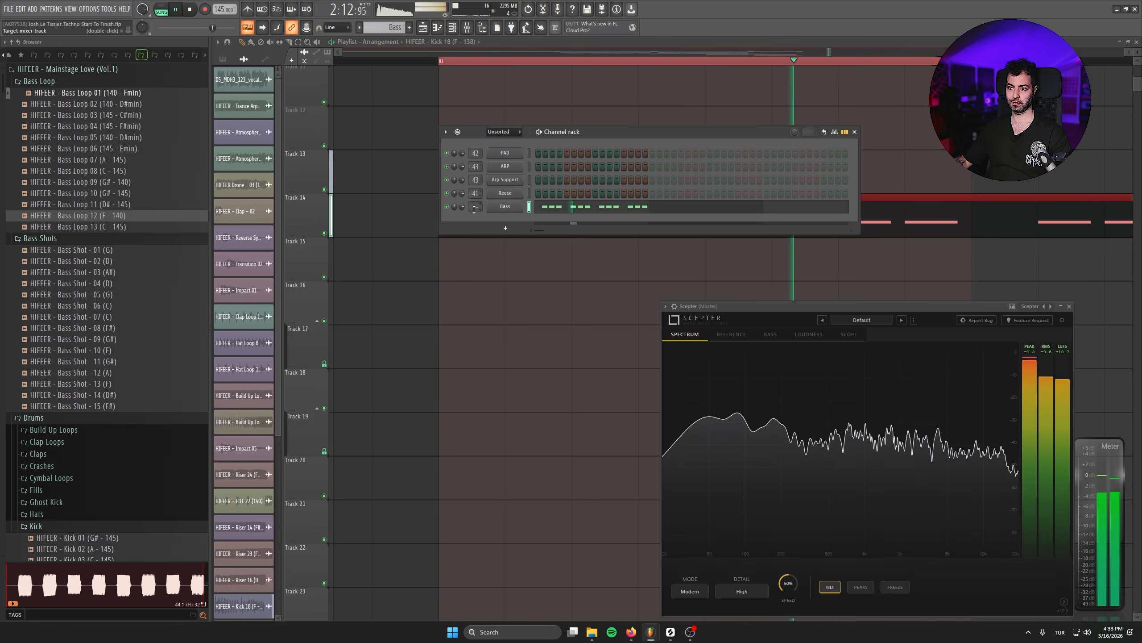
pyautogui.press('F9')
pyautogui.press('space')
pyautogui.moveTo(476, 207); pyautogui.dragTo(475, 193)
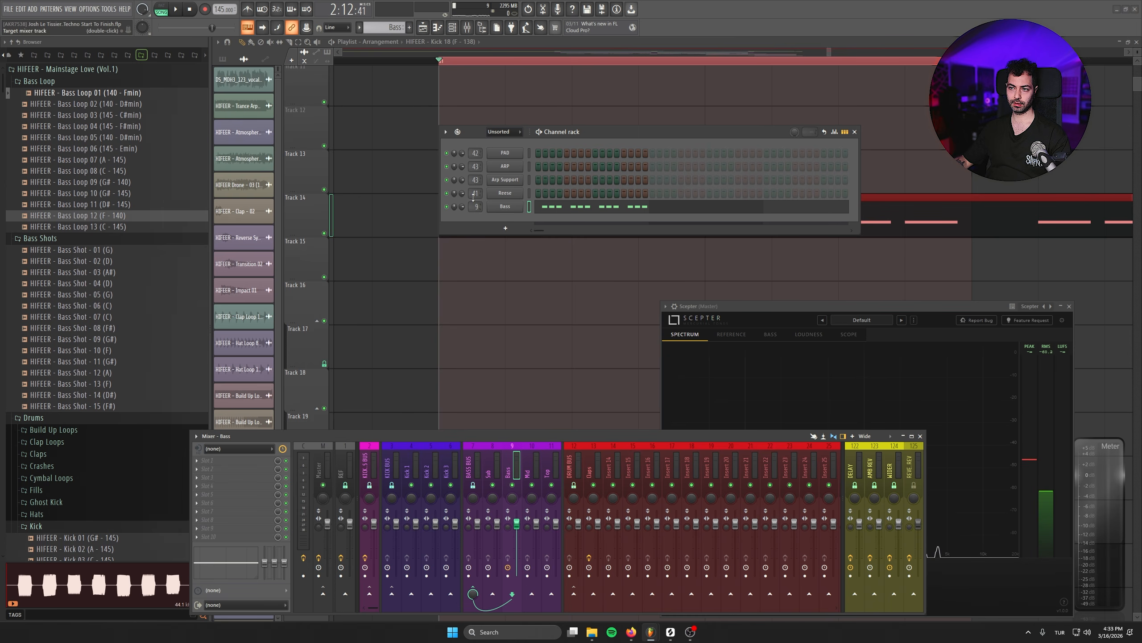
# - Use the late-opening ducking curve in the Sub track's Kickstart 2 and audition the bass against the kick
pyautogui.click(535, 377)
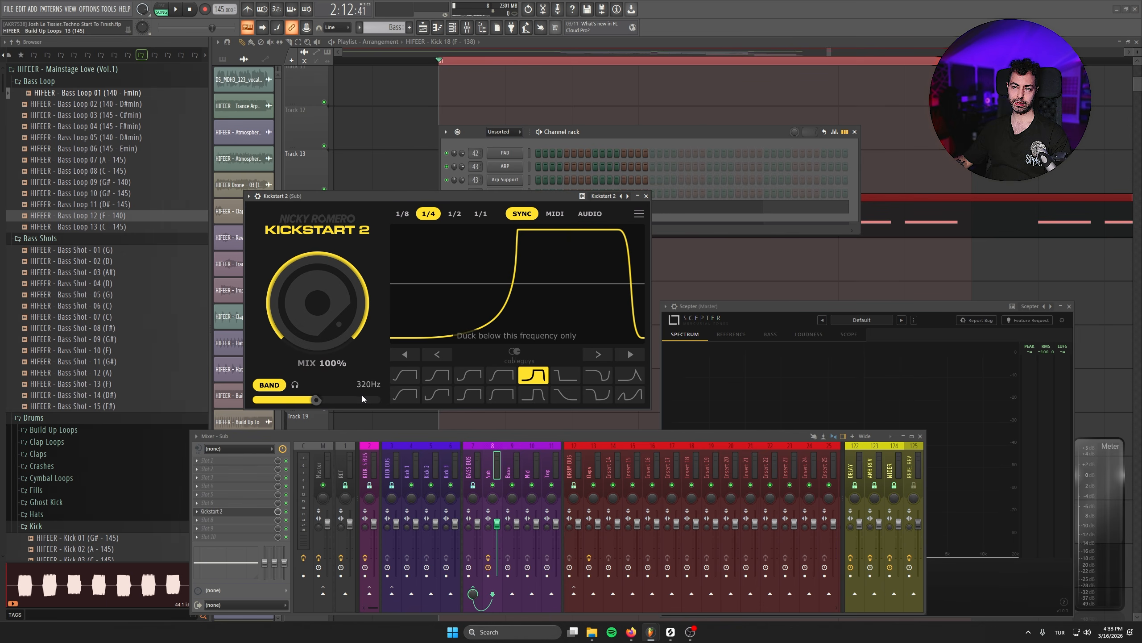
pyautogui.press('space')
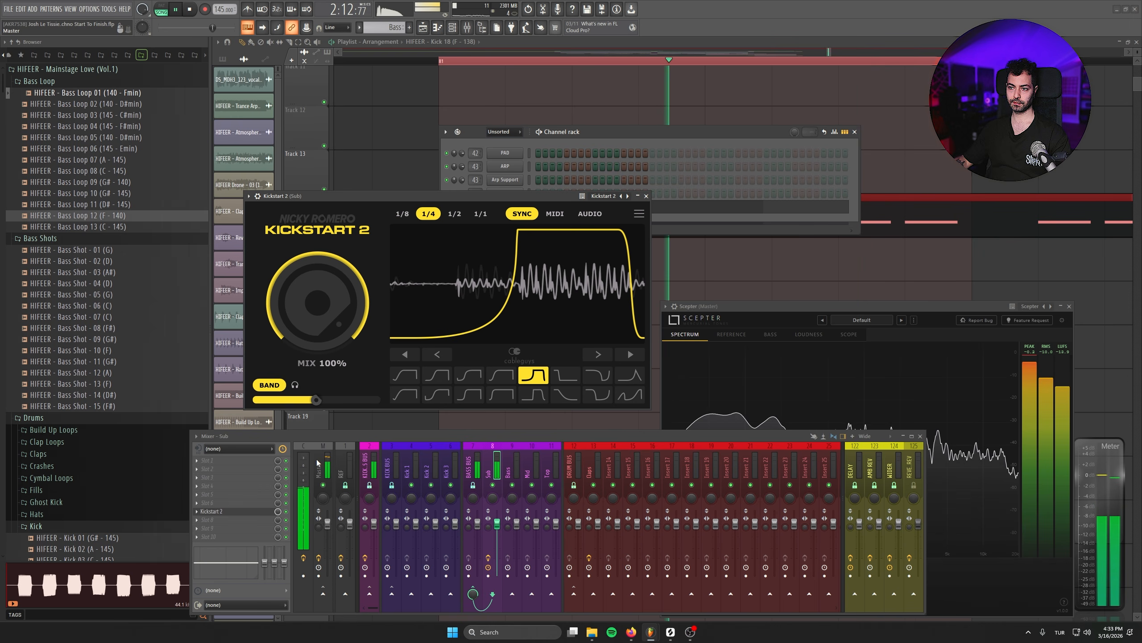
pyautogui.press('space')
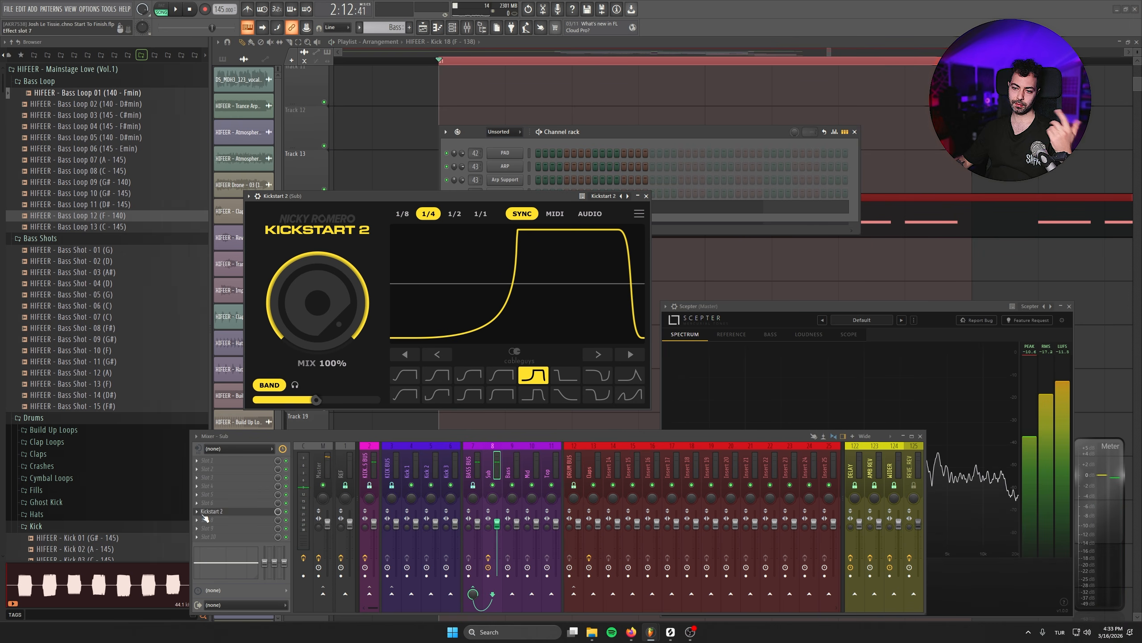
# - Add a second Kickstart 2 directly below the first on the Sub track and choose the second preset curve
pyautogui.click(198, 524)
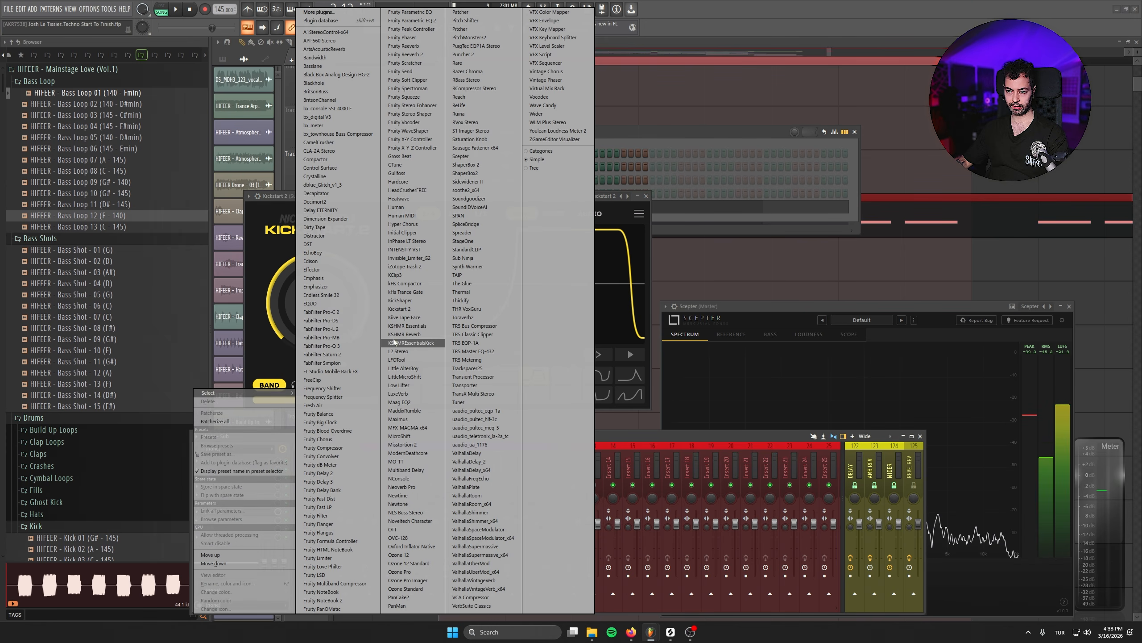
pyautogui.click(412, 310)
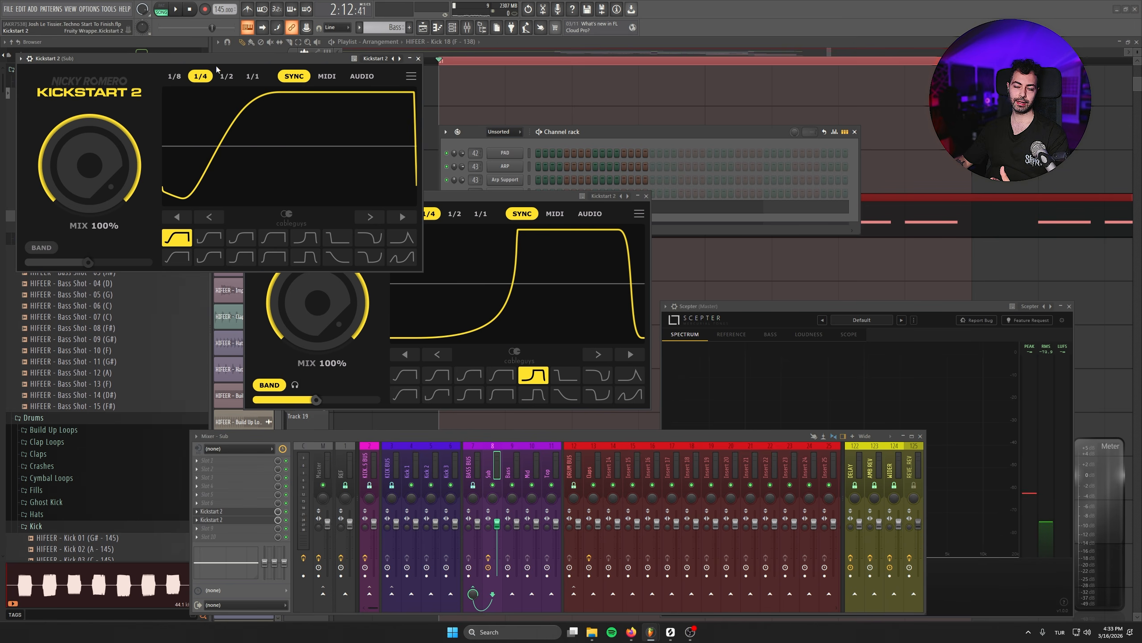
pyautogui.moveTo(215, 59); pyautogui.dragTo(325, 181)
pyautogui.click(327, 341)
pyautogui.click(327, 341)
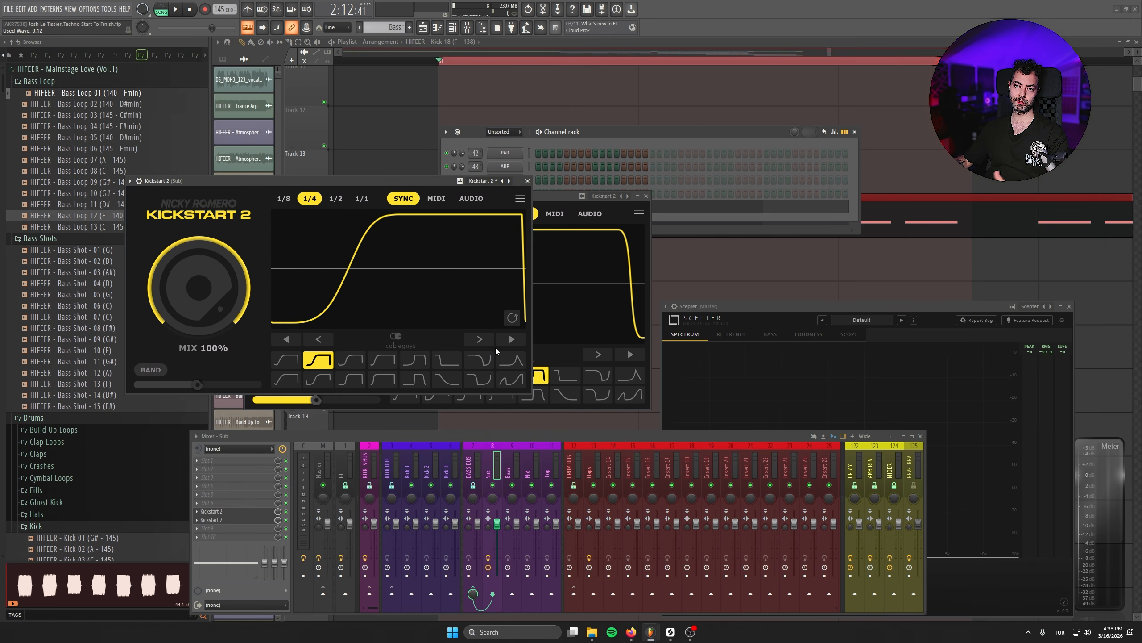
# - Set the second Kickstart 2's mix to 42% and adjust its curve timing slightly during playback
pyautogui.press('space')
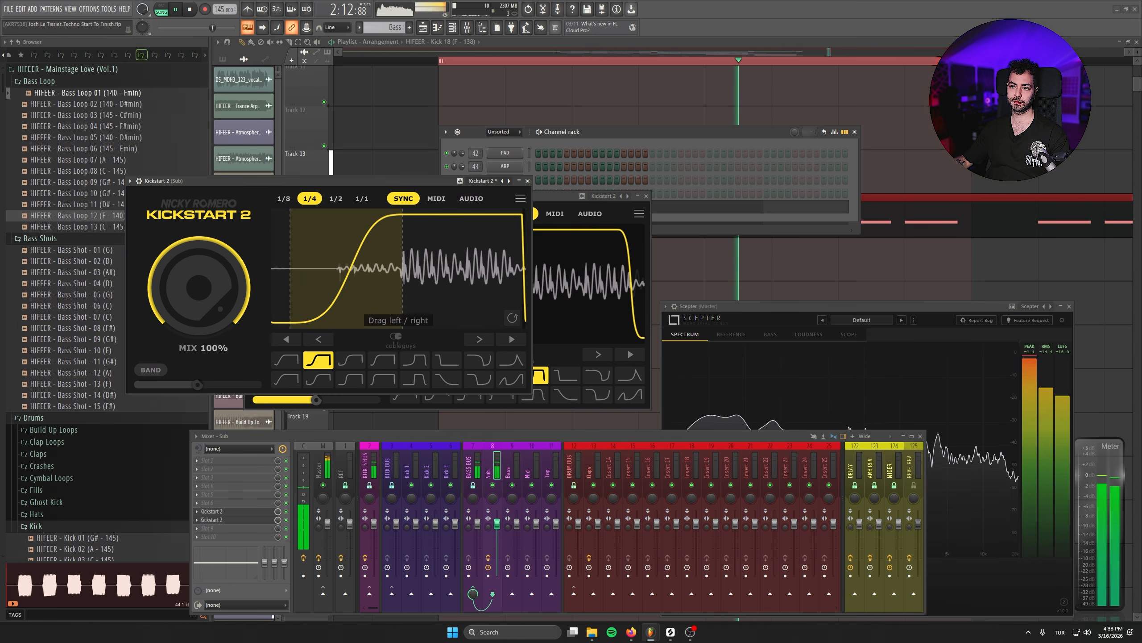
pyautogui.moveTo(199, 288); pyautogui.dragTo(199, 339)
pyautogui.moveTo(337, 293); pyautogui.dragTo(315, 293)
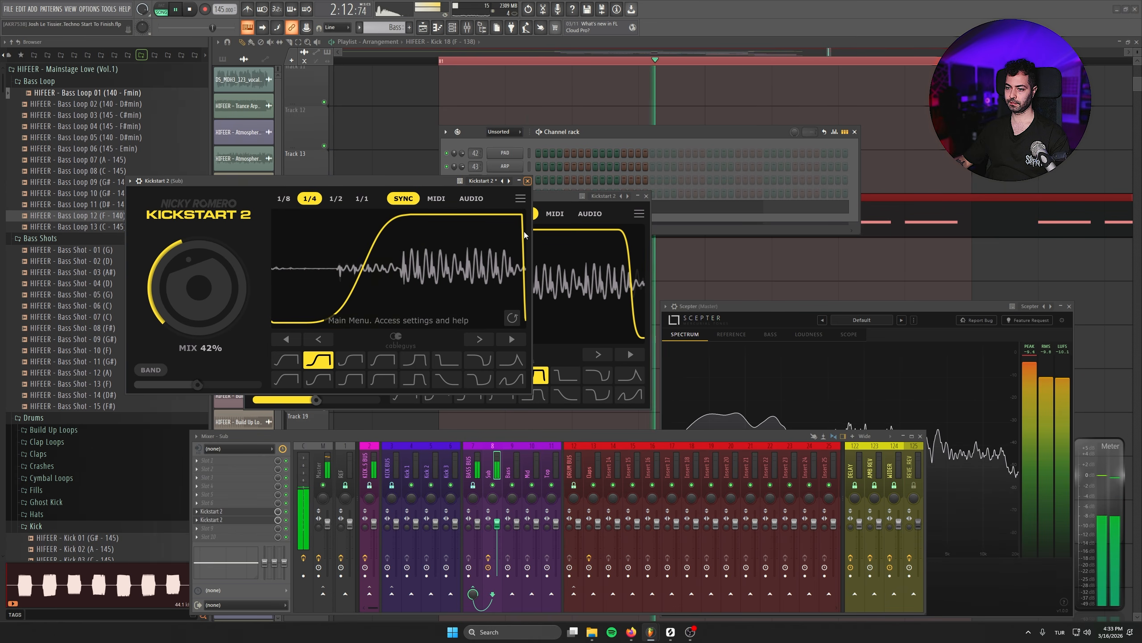
# - Audition the ducked bass with the kick and close both Kickstart 2 windows
pyautogui.press('space')
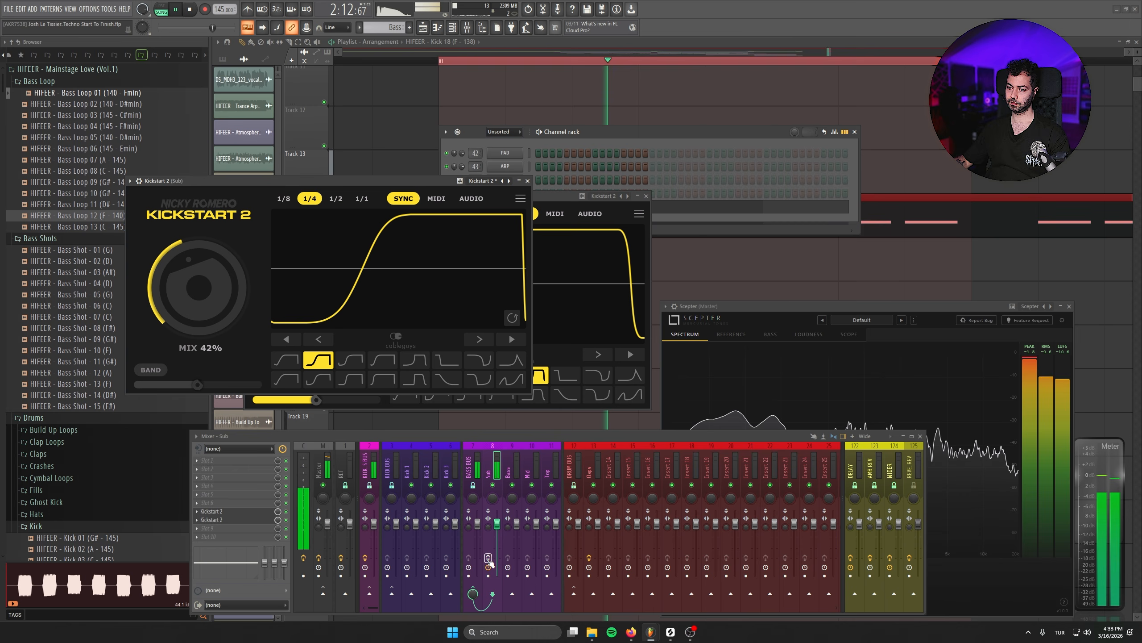
pyautogui.press('space')
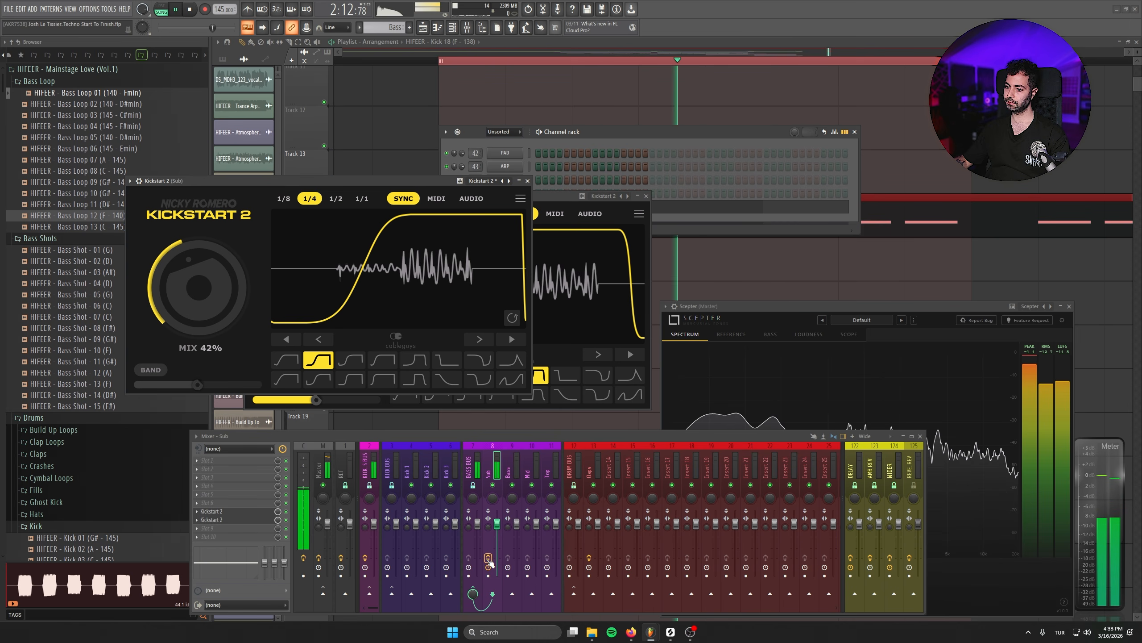
pyautogui.click(528, 180)
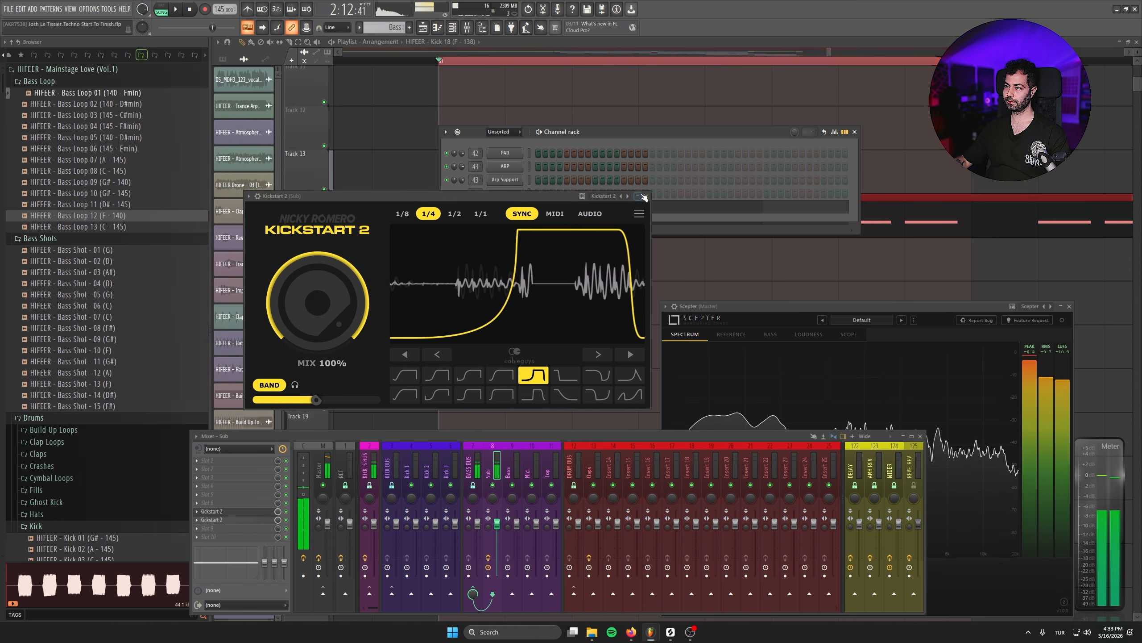
pyautogui.click(646, 196)
pyautogui.press('space')
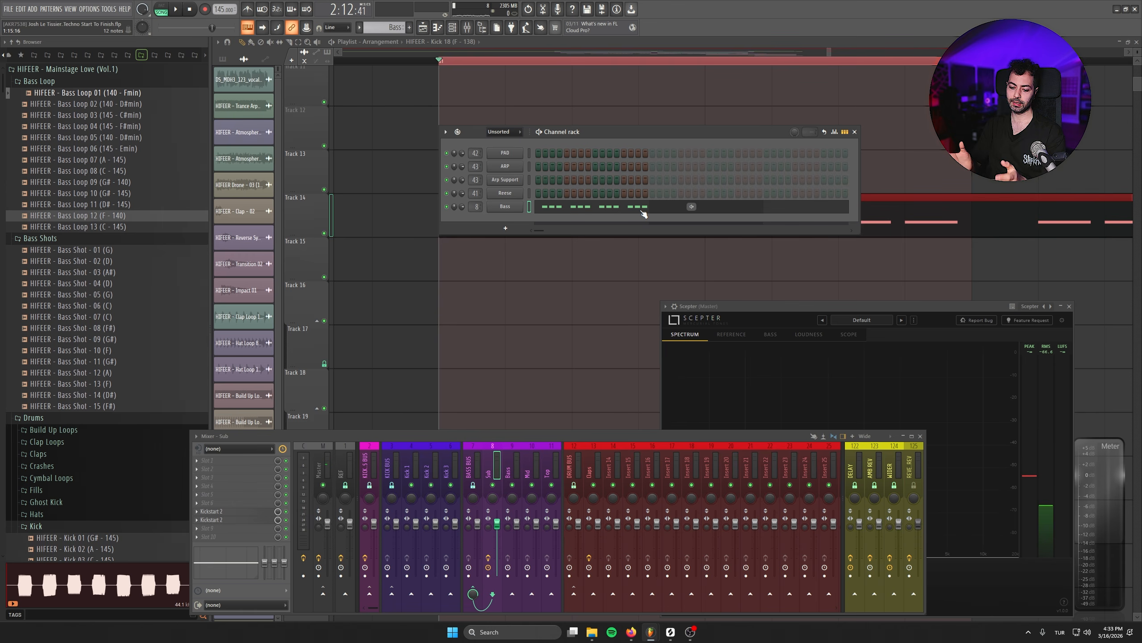
# - Close the Channel rack and the Scepter analyzer and audition the kick and bass loop
pyautogui.click(854, 132)
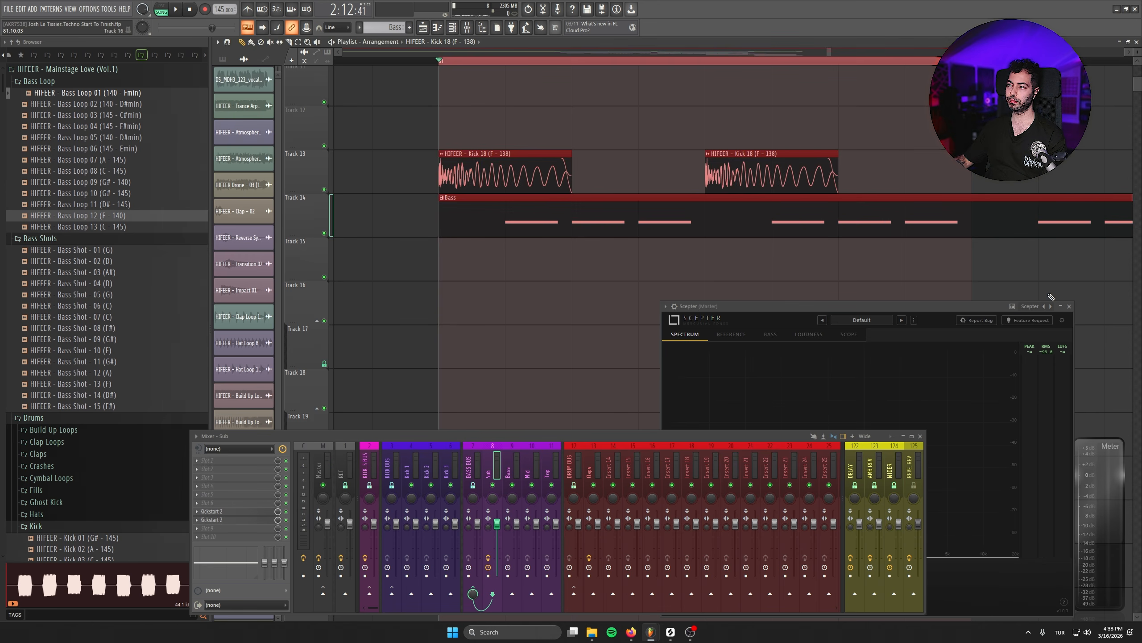
pyautogui.click(1070, 307)
pyautogui.press('space')
pyautogui.doubleClick(493, 179)
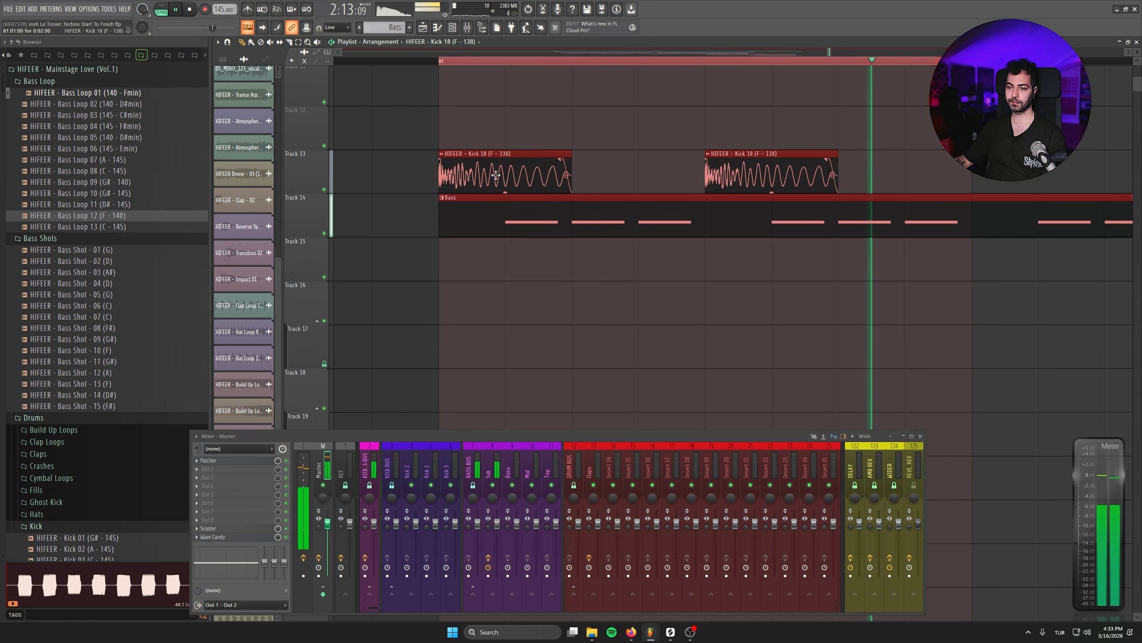
pyautogui.press('space')
pyautogui.press('Escape')
pyautogui.keyDown('ctrl'); pyautogui.click(728, 328); pyautogui.keyUp('ctrl')
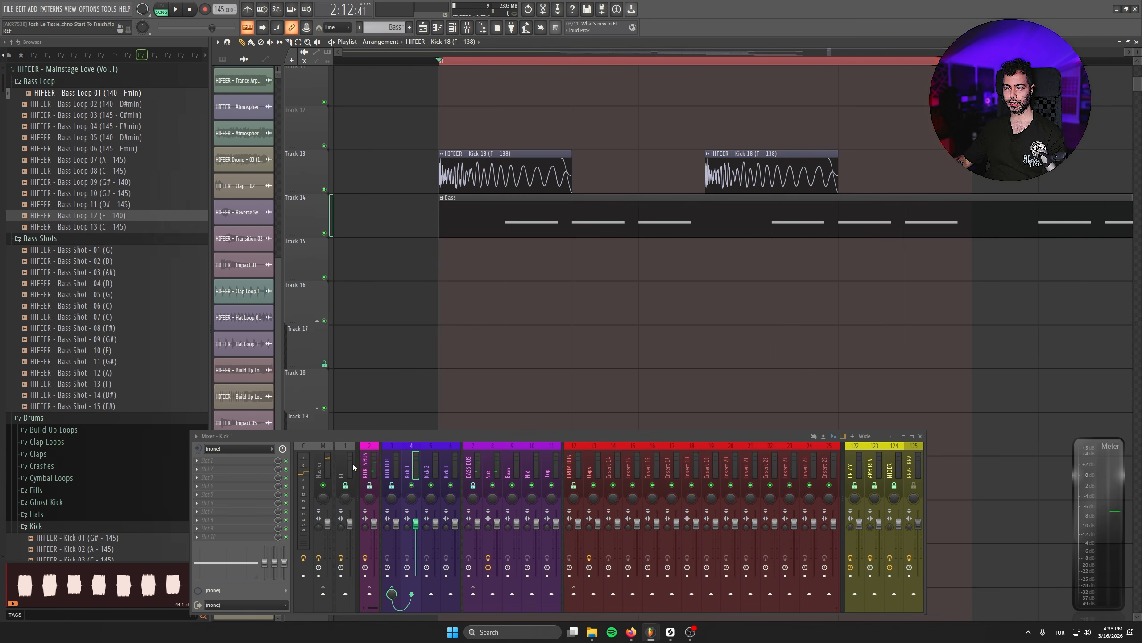
pyautogui.press('space')
# - Open Scepter on the Master track, place it above the mixer and set its spectrum detail to Ultra
pyautogui.click(209, 528)
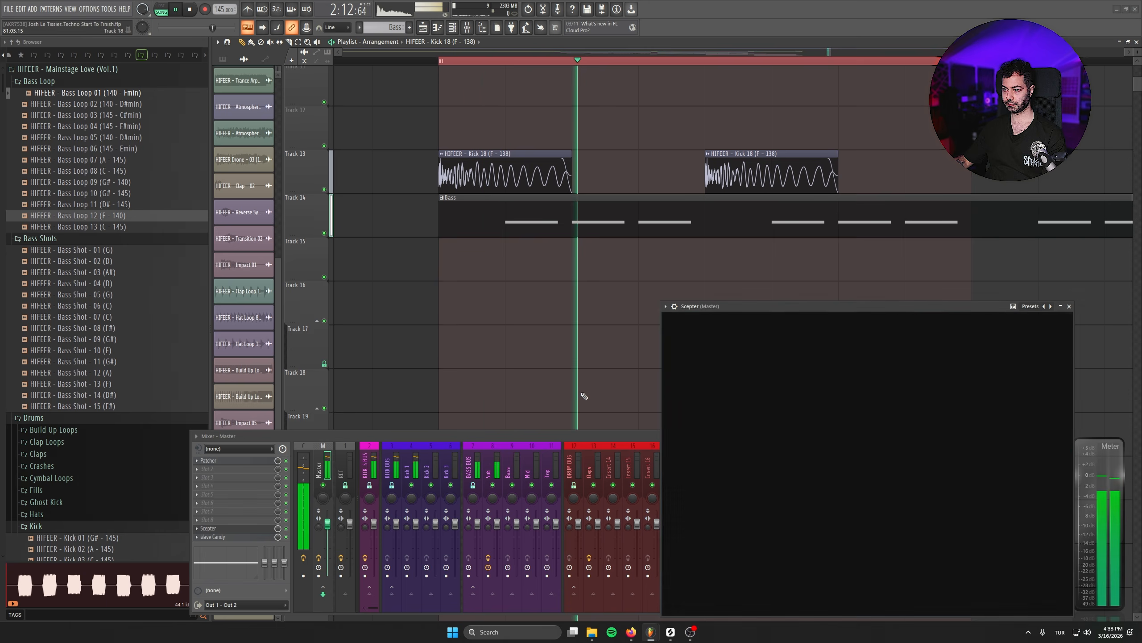
pyautogui.click(555, 434)
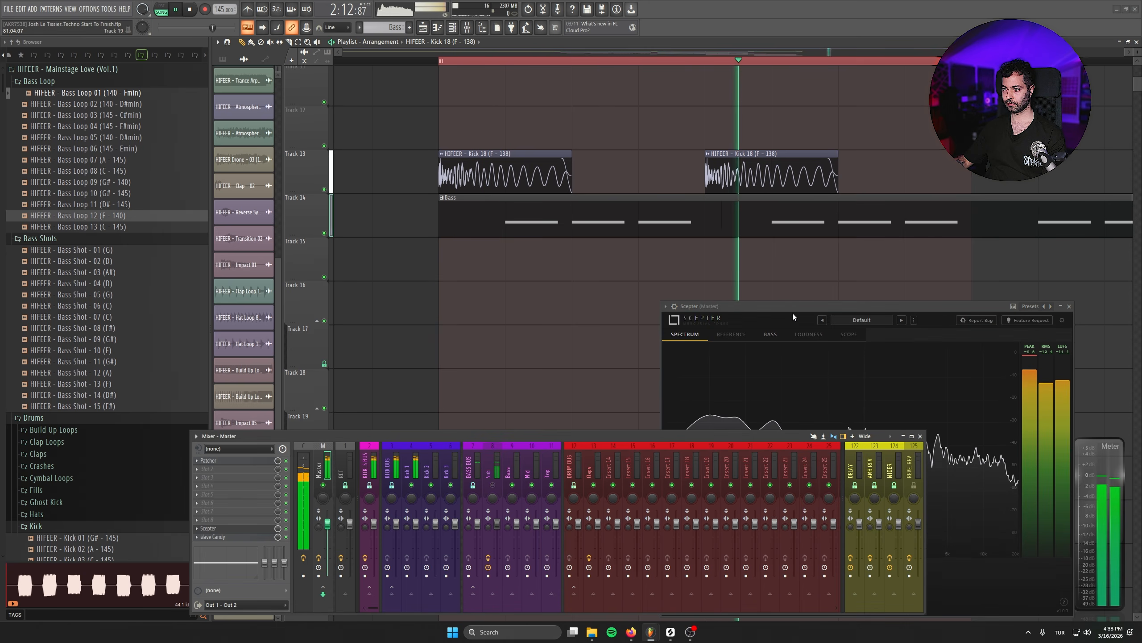
pyautogui.moveTo(792, 308); pyautogui.dragTo(792, 128)
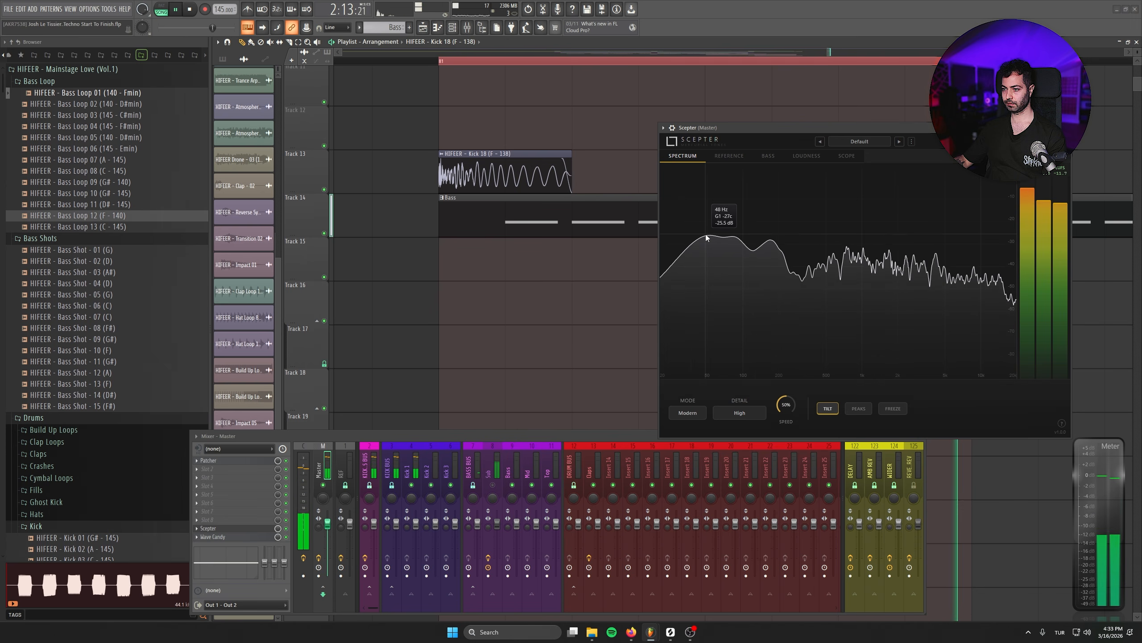
pyautogui.click(740, 413)
pyautogui.click(740, 463)
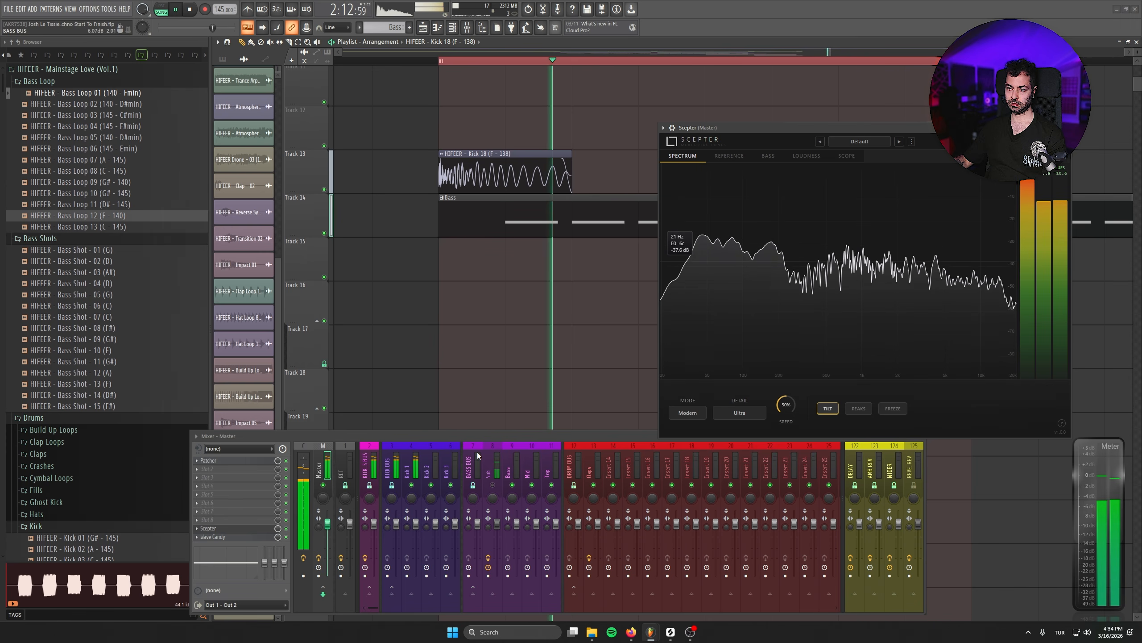
# - Compare the bass alone with the kick on the spectrum and lower the Kick 1 mixer track to 85% (-3.4 dB)
pyautogui.press('space')
pyautogui.press('space')
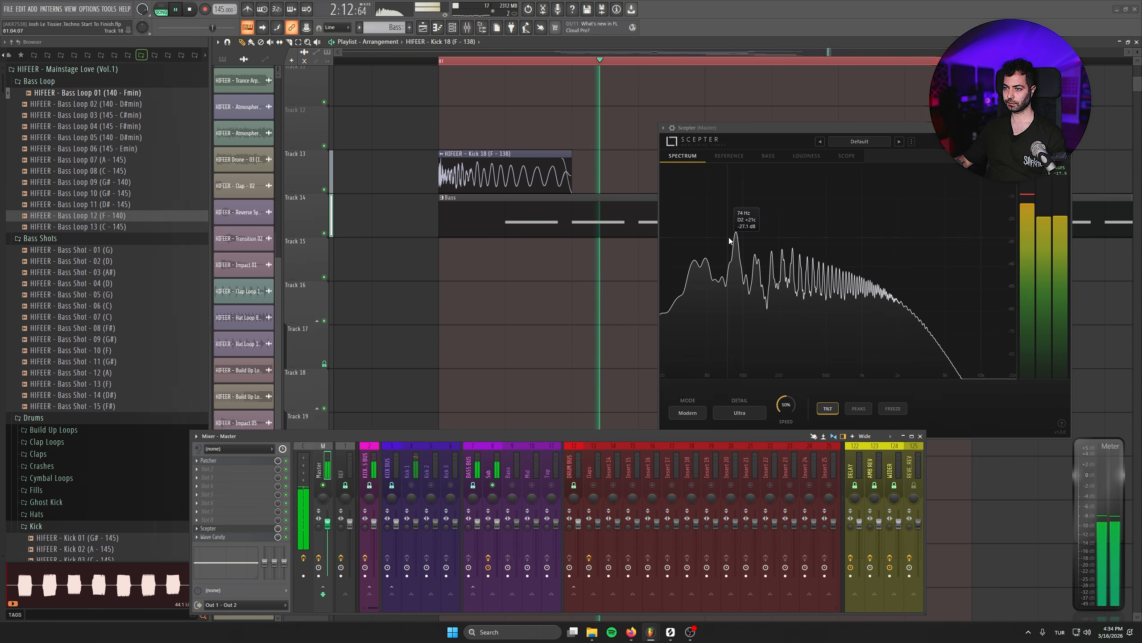
pyautogui.press('space')
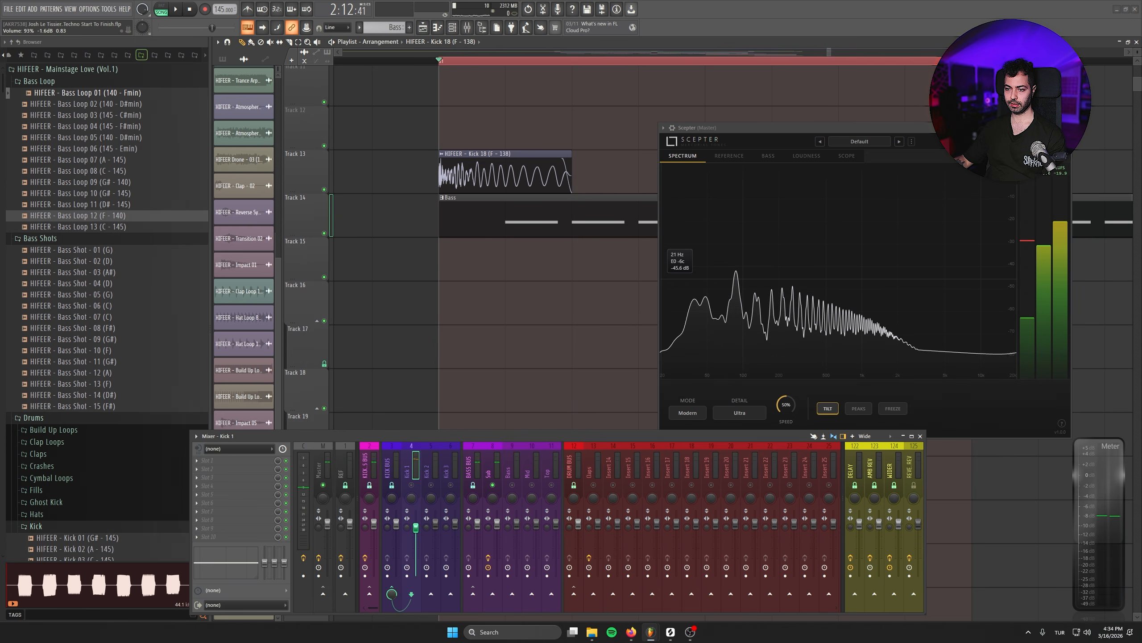
pyautogui.click(419, 480)
pyautogui.press('space')
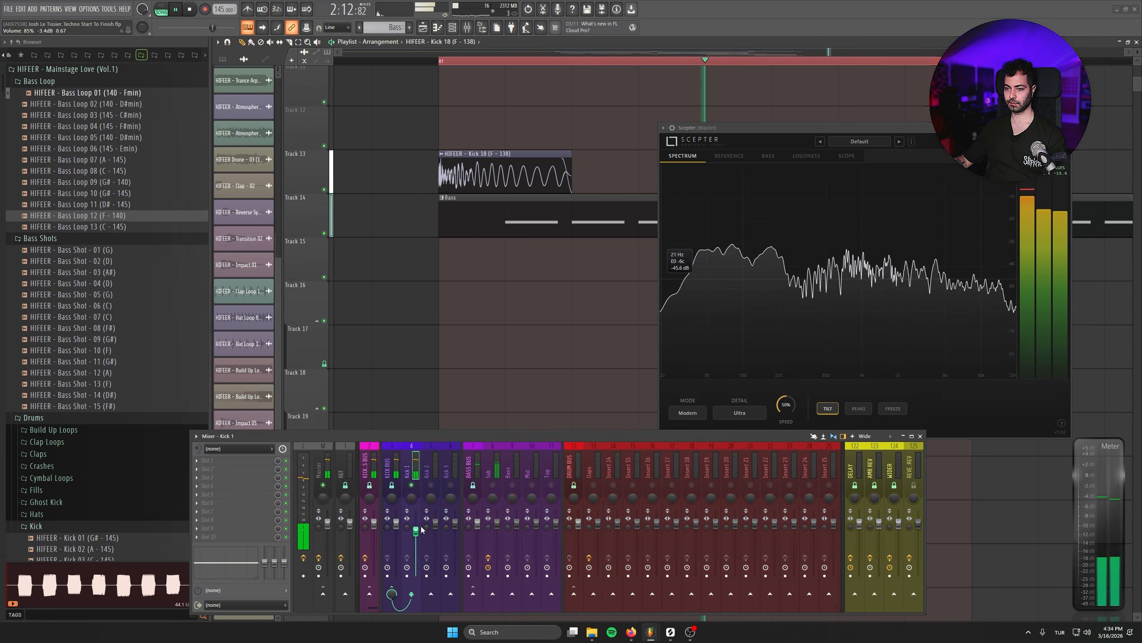
pyautogui.press('space')
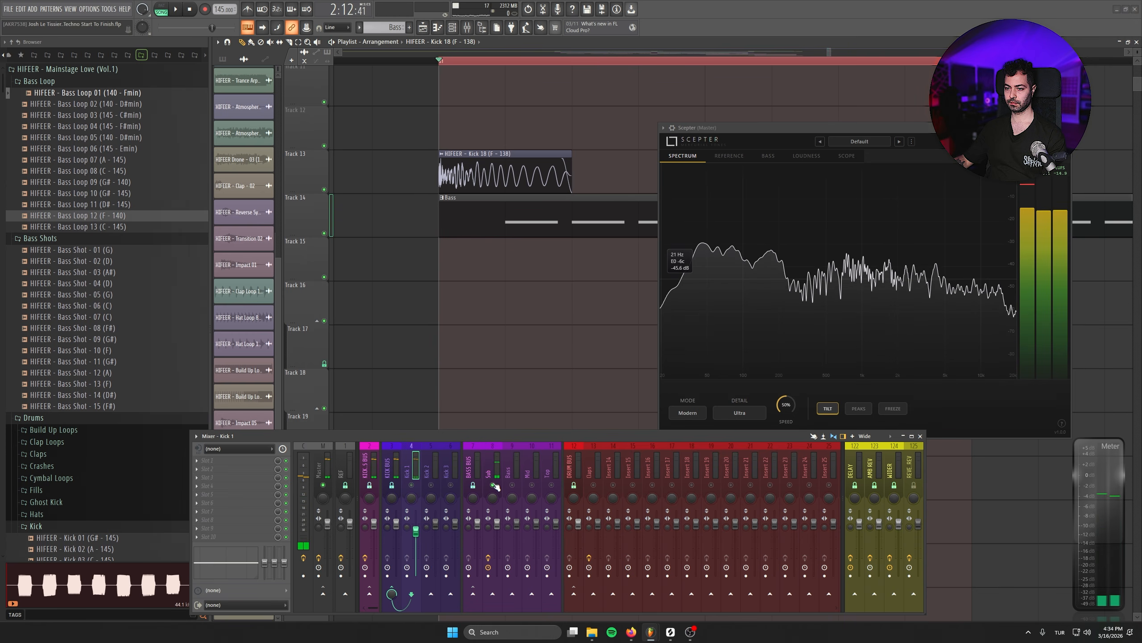
# - Set the Compressor macro of the Bass channel's Serum 2 to 61, audition the result and close the synth
pyautogui.click(453, 28)
pyautogui.click(525, 223)
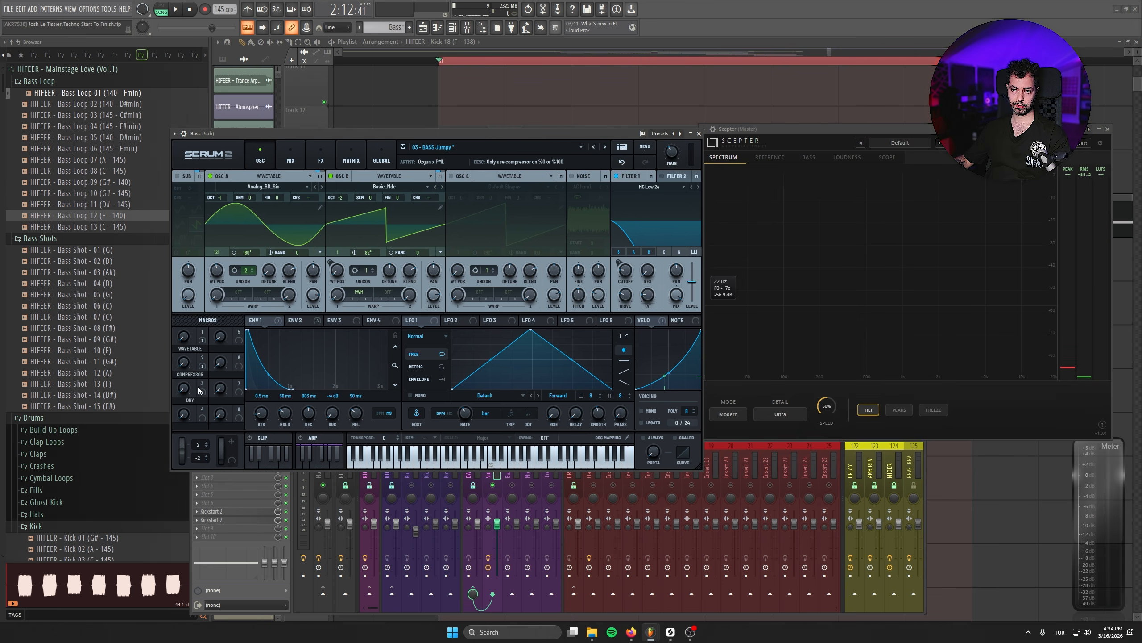
pyautogui.press('space')
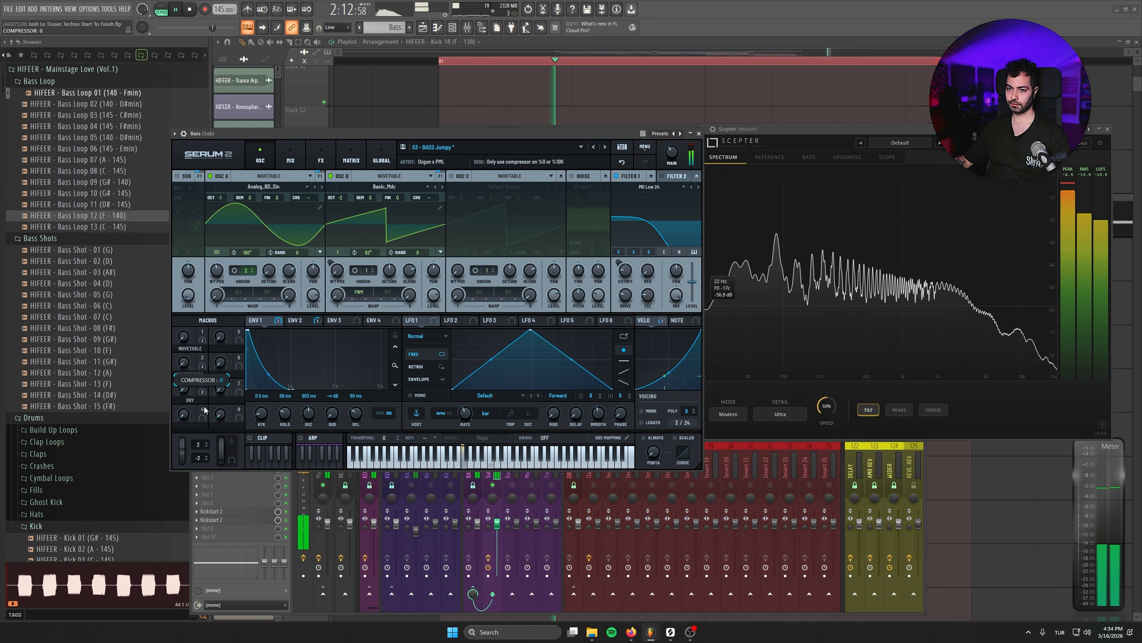
pyautogui.press('space')
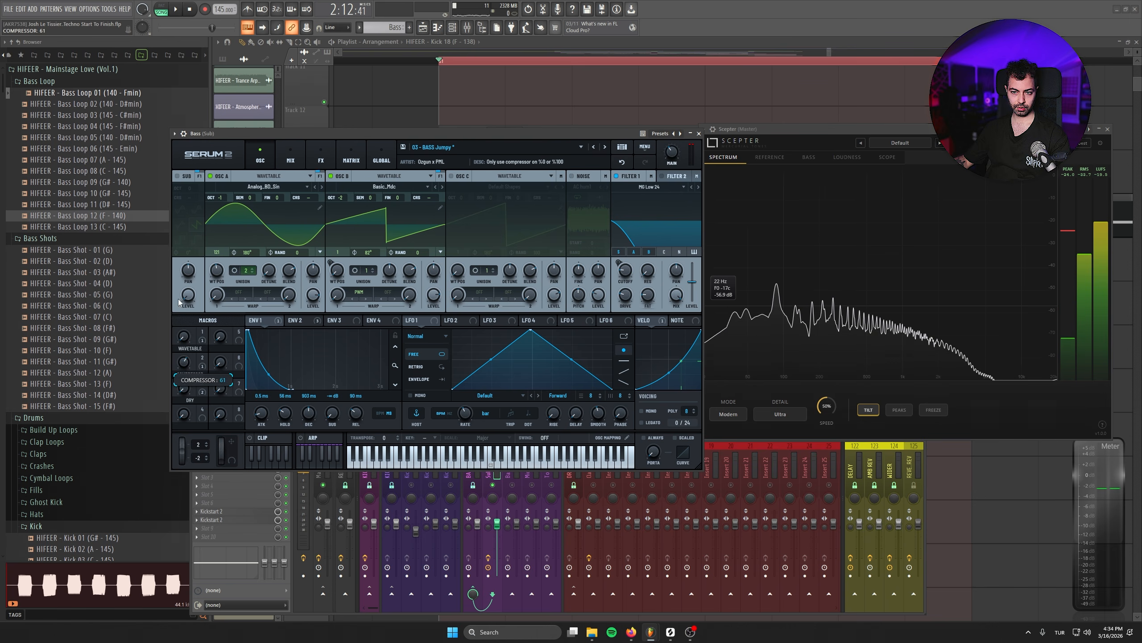
pyautogui.press('space')
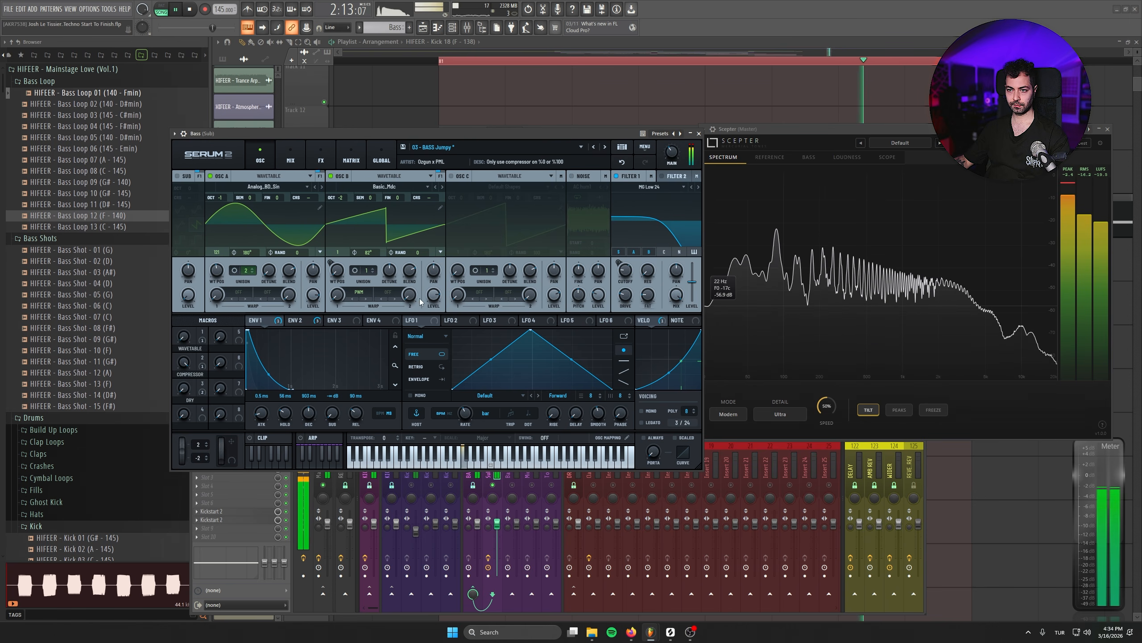
pyautogui.press('space')
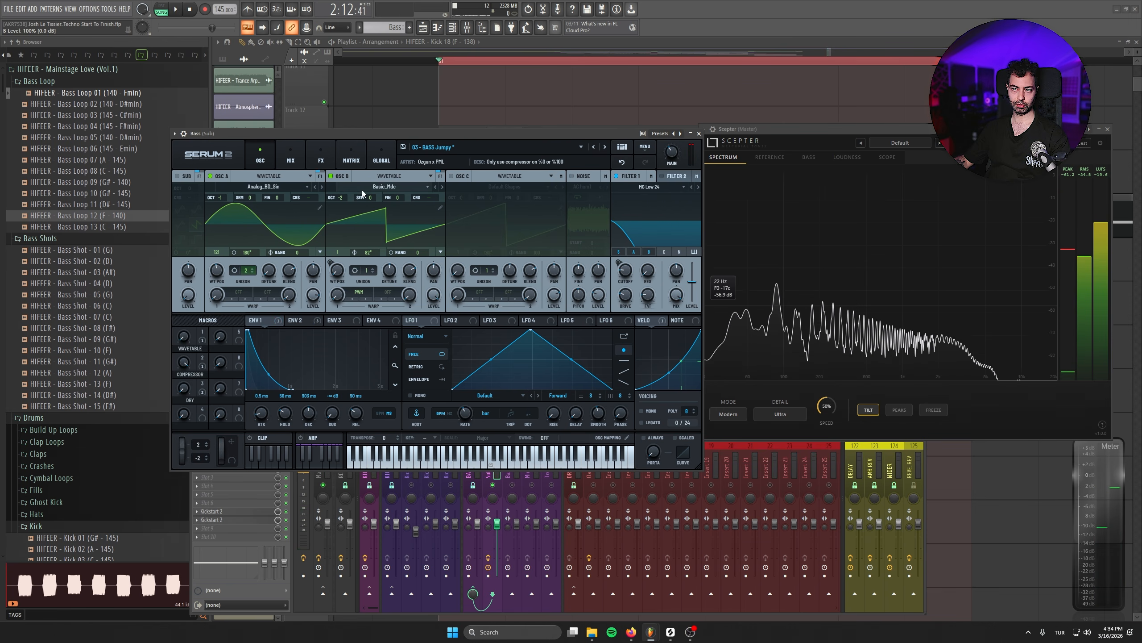
pyautogui.press('space')
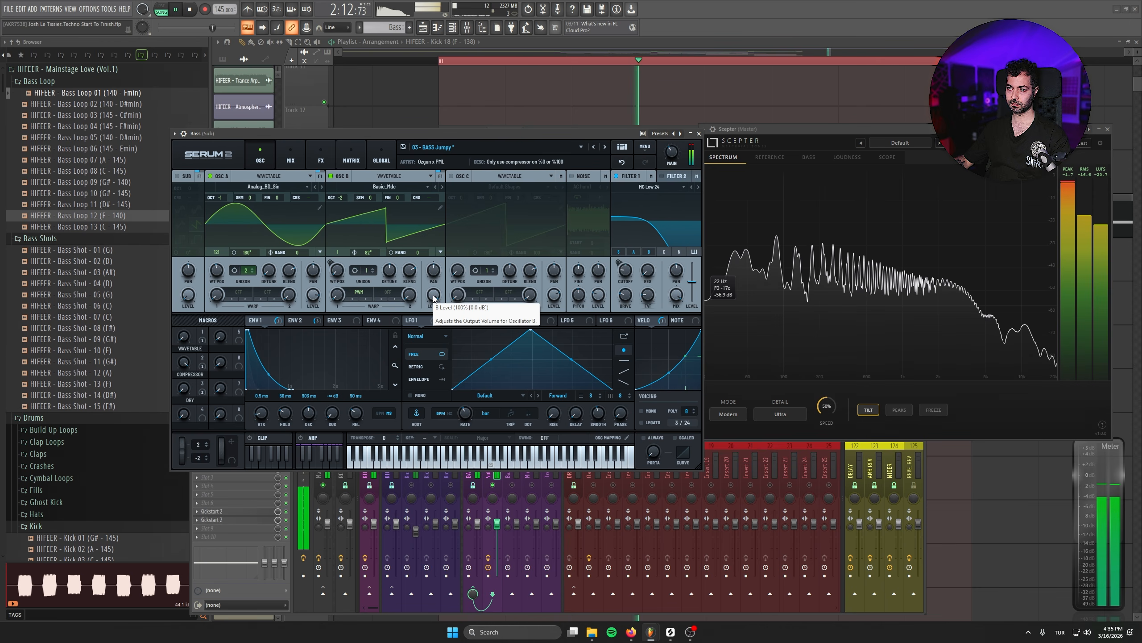
pyautogui.press('space')
pyautogui.click(699, 133)
# - Add Fruity Parametric EQ 2 to the Sub track's first effect slot and boost band 1 at about 63 Hz during playback
pyautogui.click(248, 461)
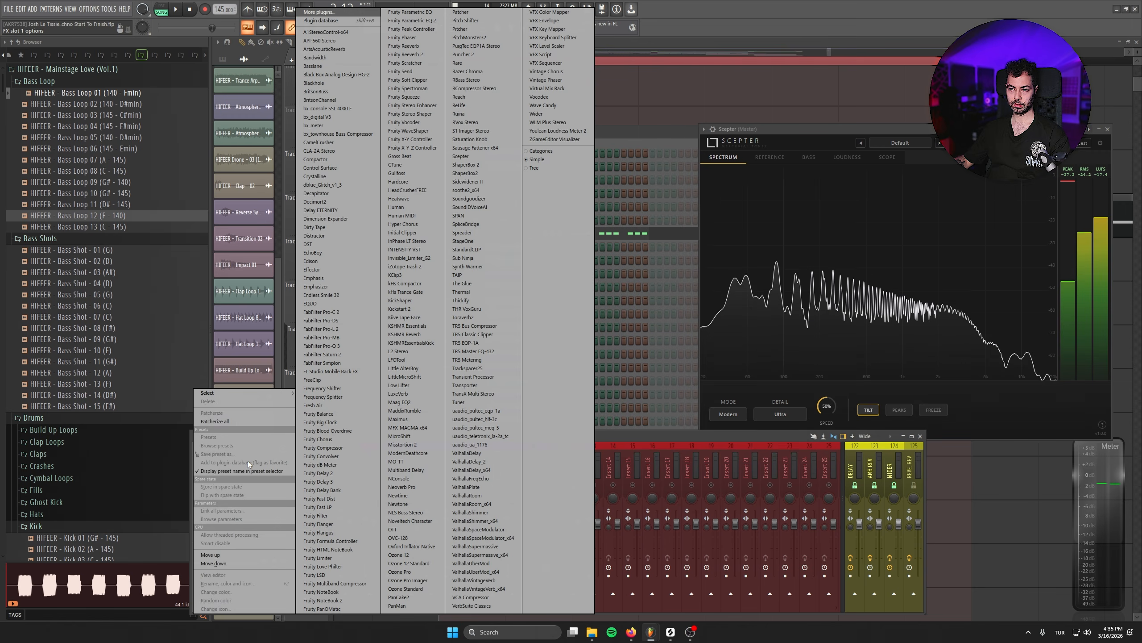
pyautogui.click(412, 20)
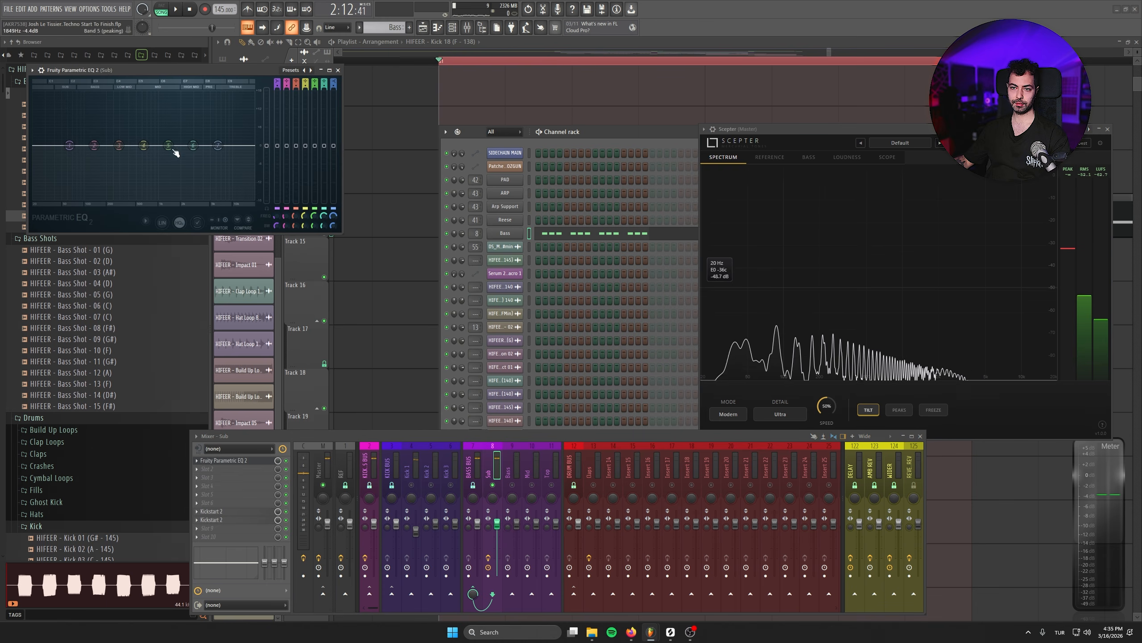
pyautogui.moveTo(182, 71); pyautogui.dragTo(322, 192)
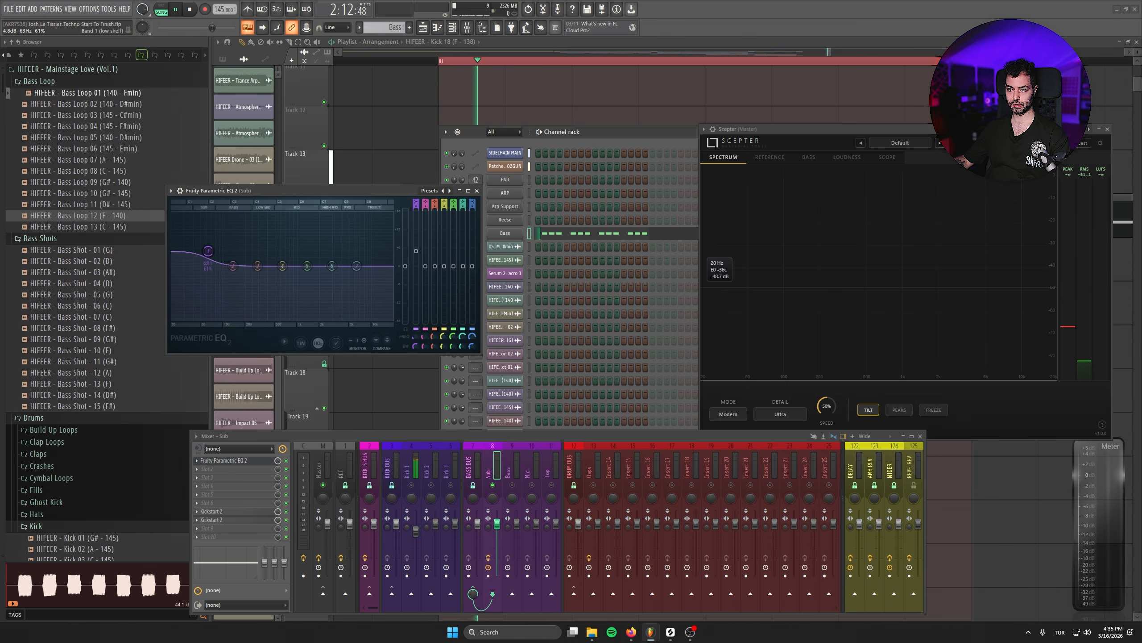
pyautogui.moveTo(209, 251); pyautogui.dragTo(208, 244)
pyautogui.press('space')
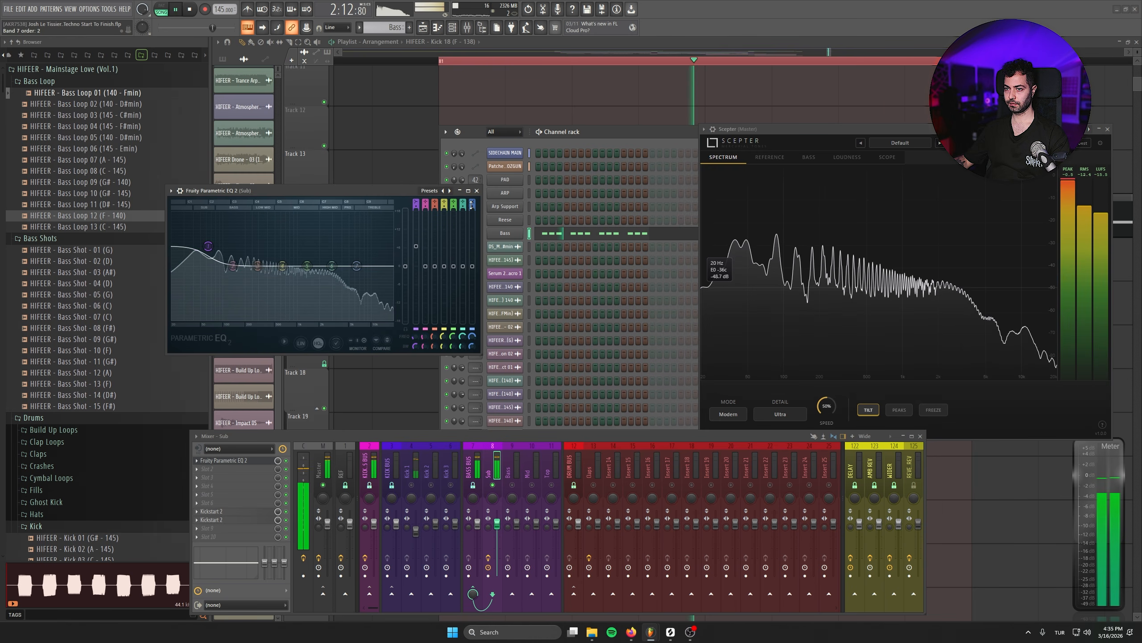
pyautogui.press('Escape')
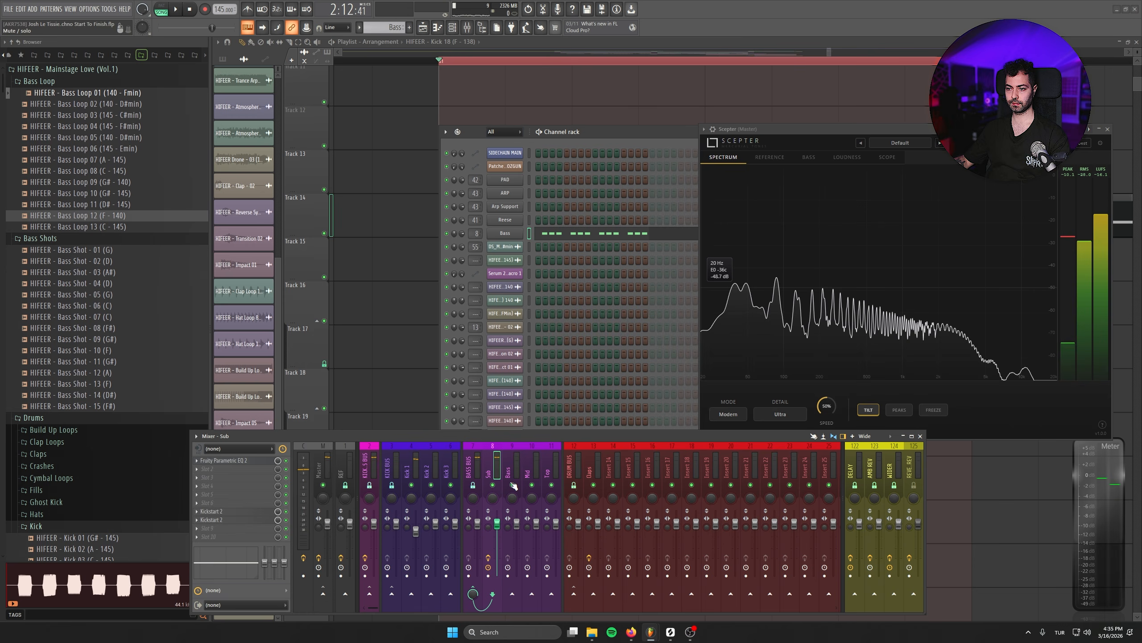
# - Raise the high shelf of the Kick 1 track's built-in EQ to about 6.2 dB and audition it with the bass
pyautogui.press('space')
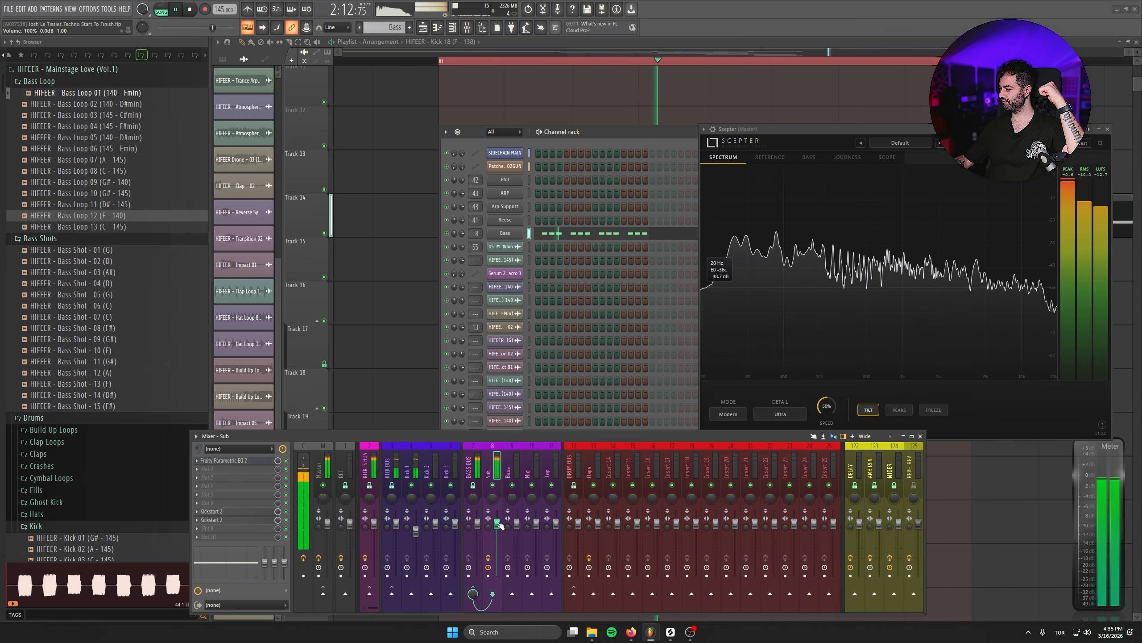
pyautogui.moveTo(623, 131); pyautogui.dragTo(637, 249)
pyautogui.press('space')
pyautogui.press('F6')
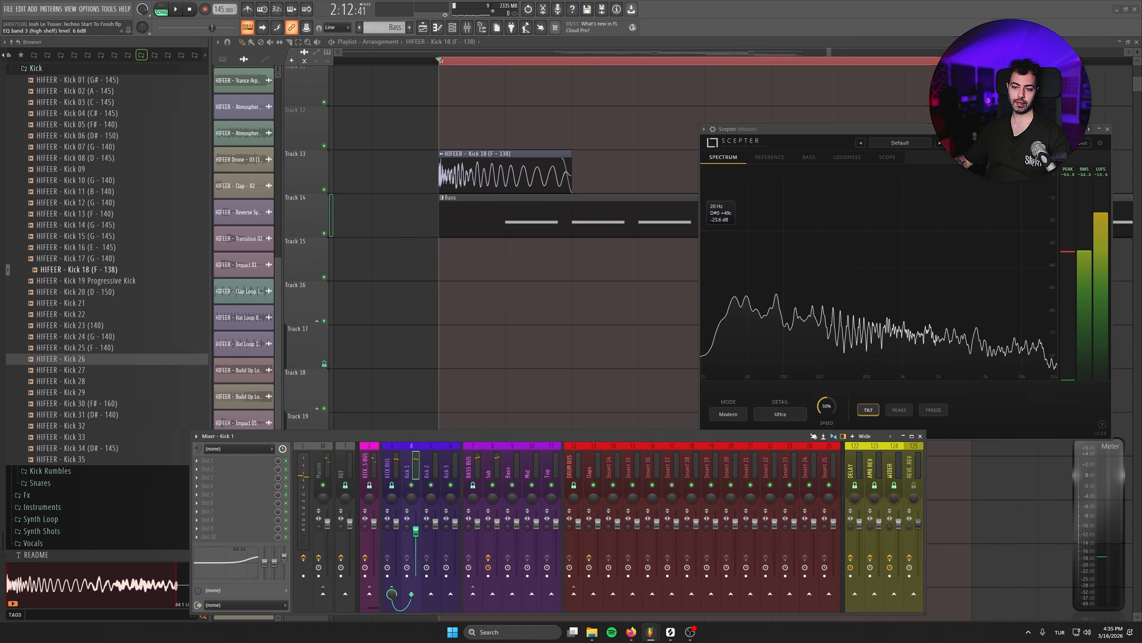
pyautogui.press('space')
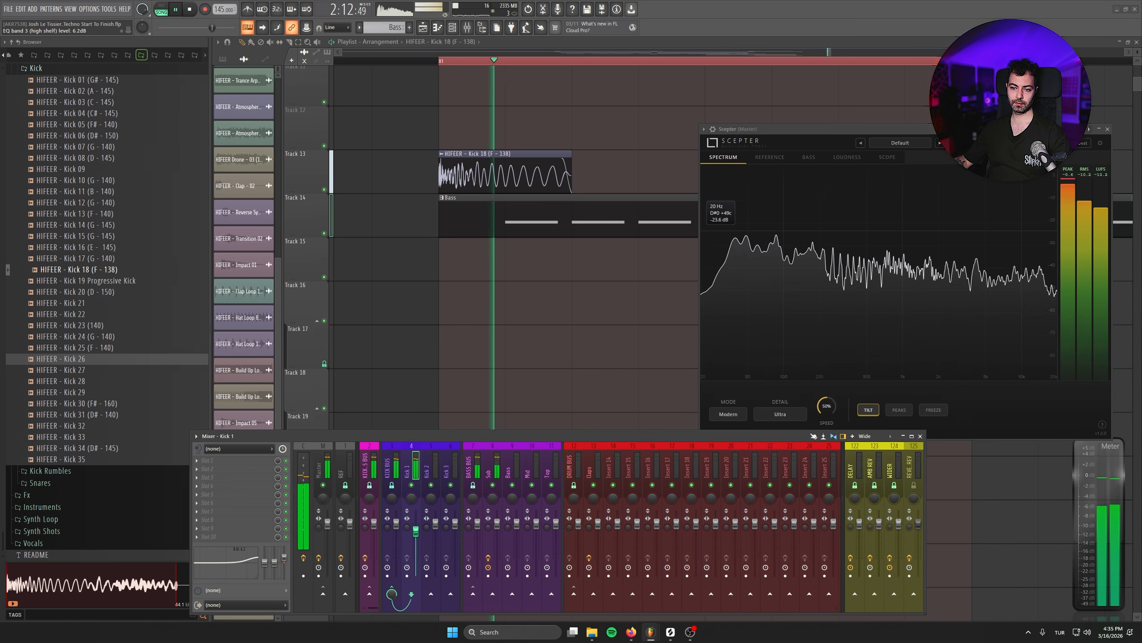
pyautogui.press('space')
# - Lower the band 7 high shelf in the Sub track's Fruity Parametric EQ 2 during playback and close the equalizer
pyautogui.click(452, 28)
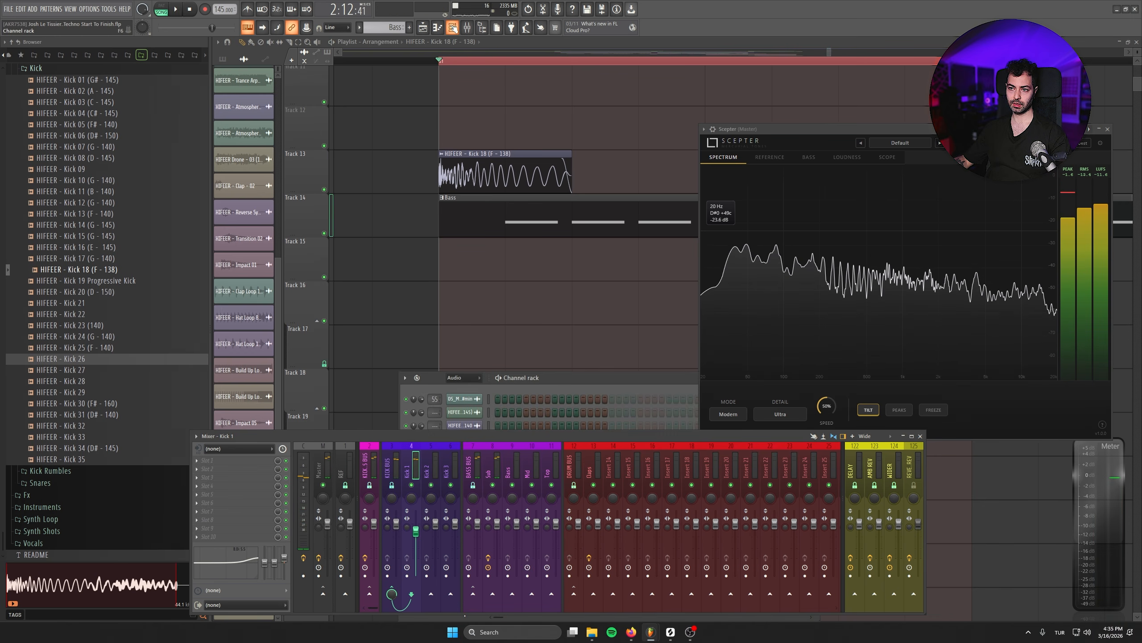
pyautogui.click(490, 470)
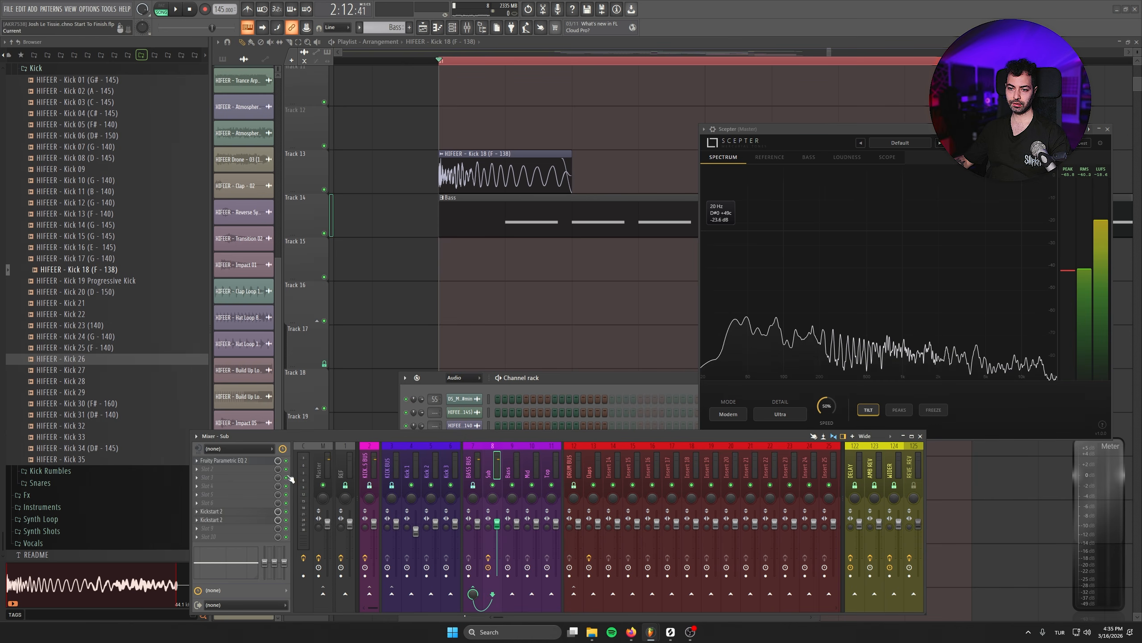
pyautogui.click(259, 461)
pyautogui.press('space')
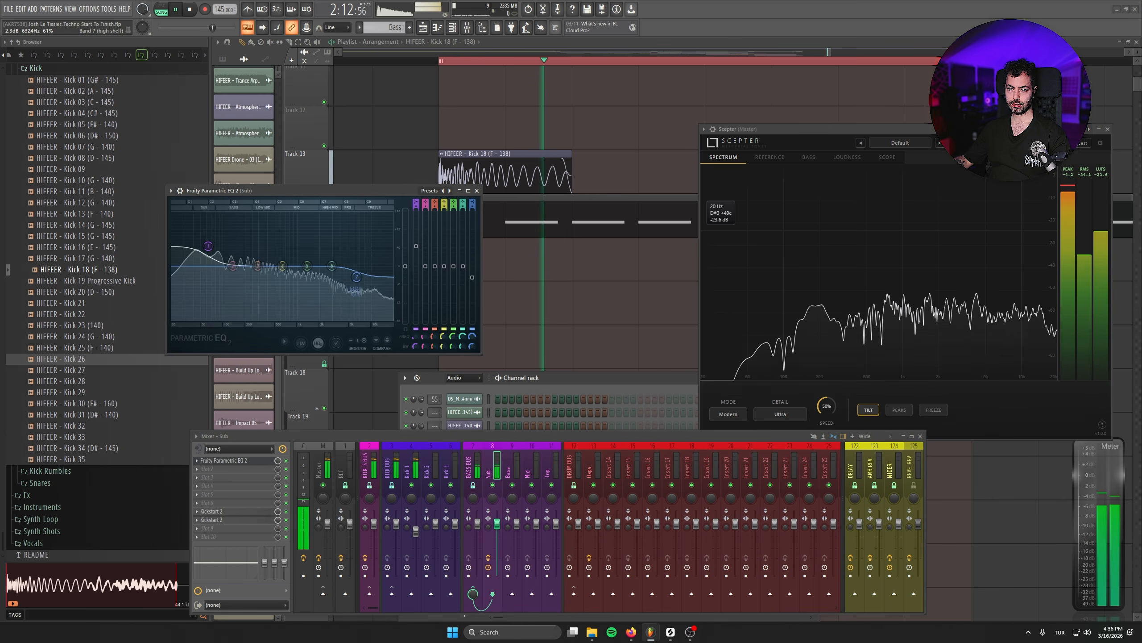
pyautogui.moveTo(472, 266); pyautogui.dragTo(478, 325)
pyautogui.moveTo(356, 319); pyautogui.dragTo(328, 310)
pyautogui.click(477, 191)
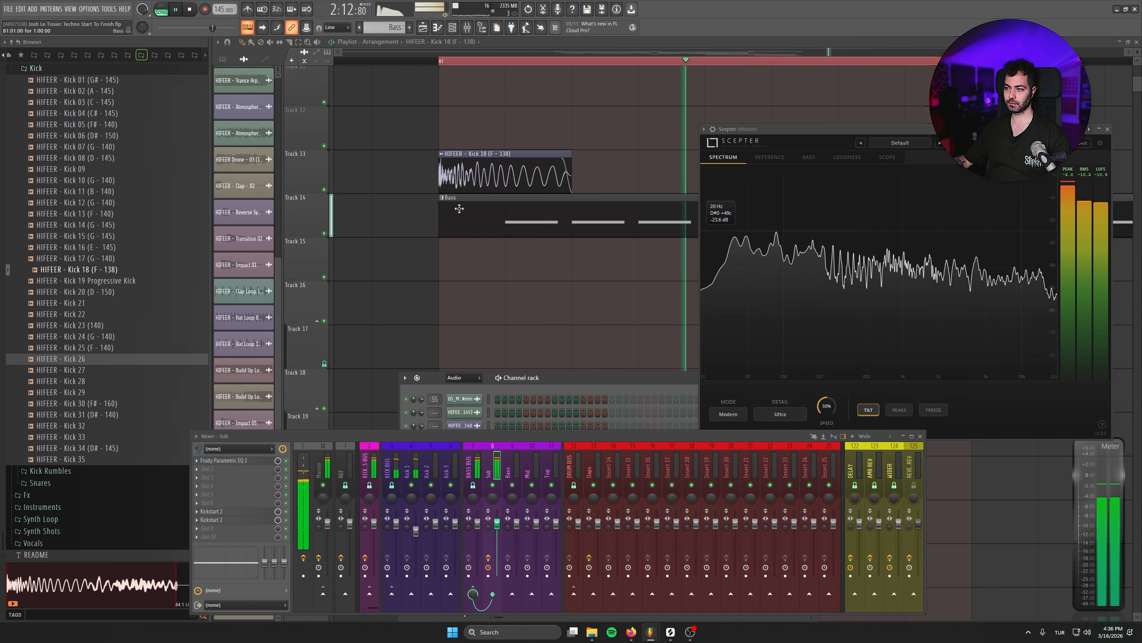
pyautogui.press('space')
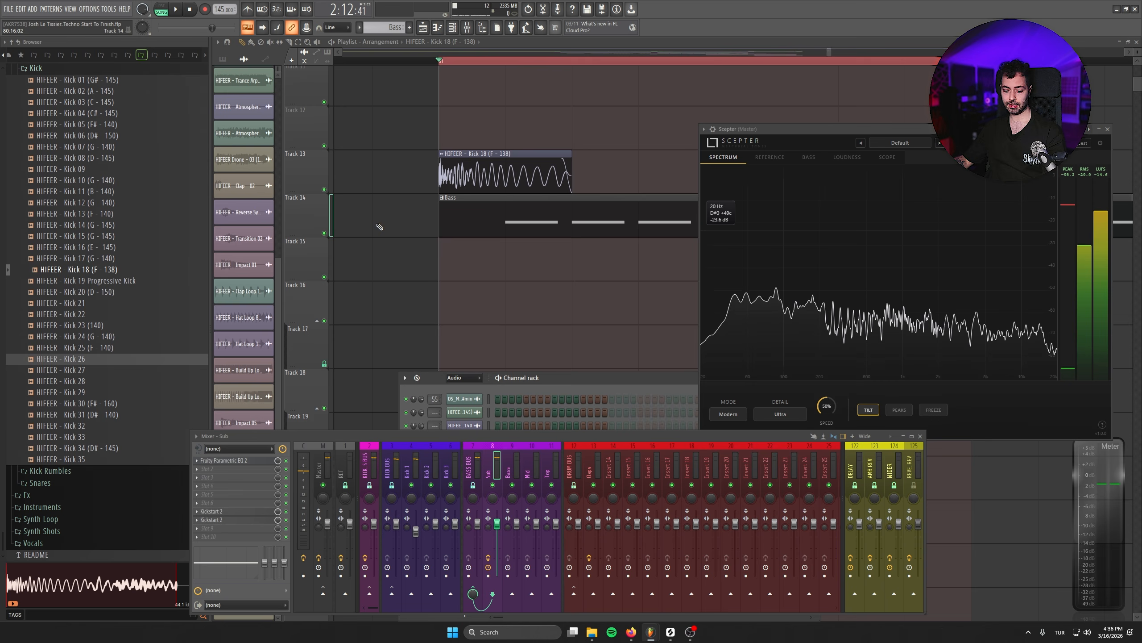
# - Shrink the Scepter interface and clear the Channel rack and mixer away to show more of the playlist
pyautogui.scroll(-4, 449, 286)
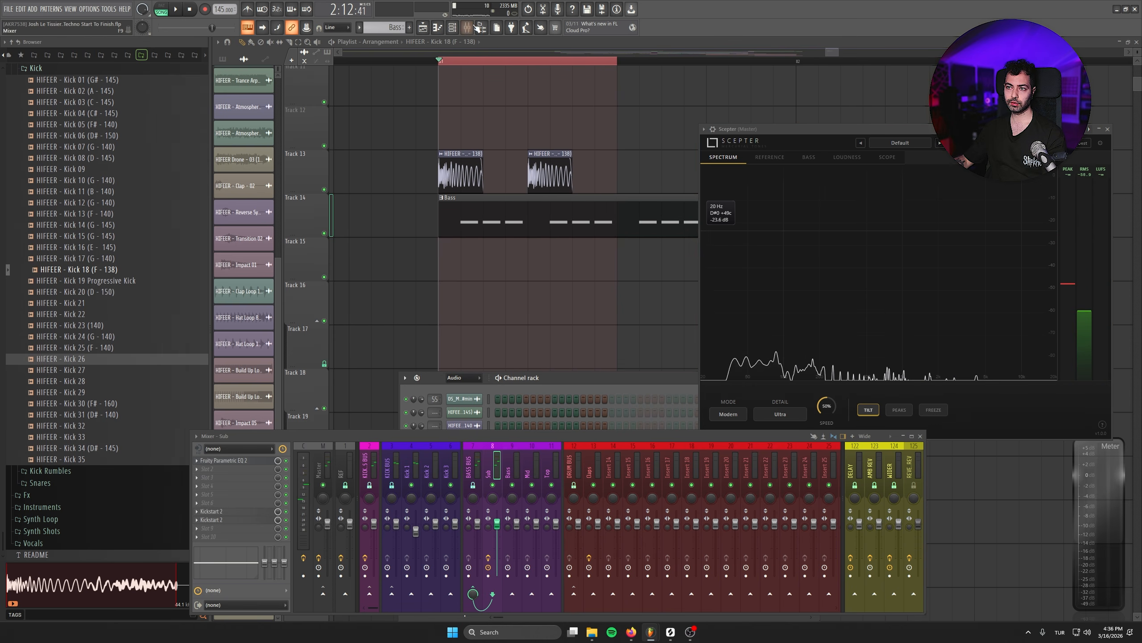
pyautogui.hotkey('alt', 'F8')
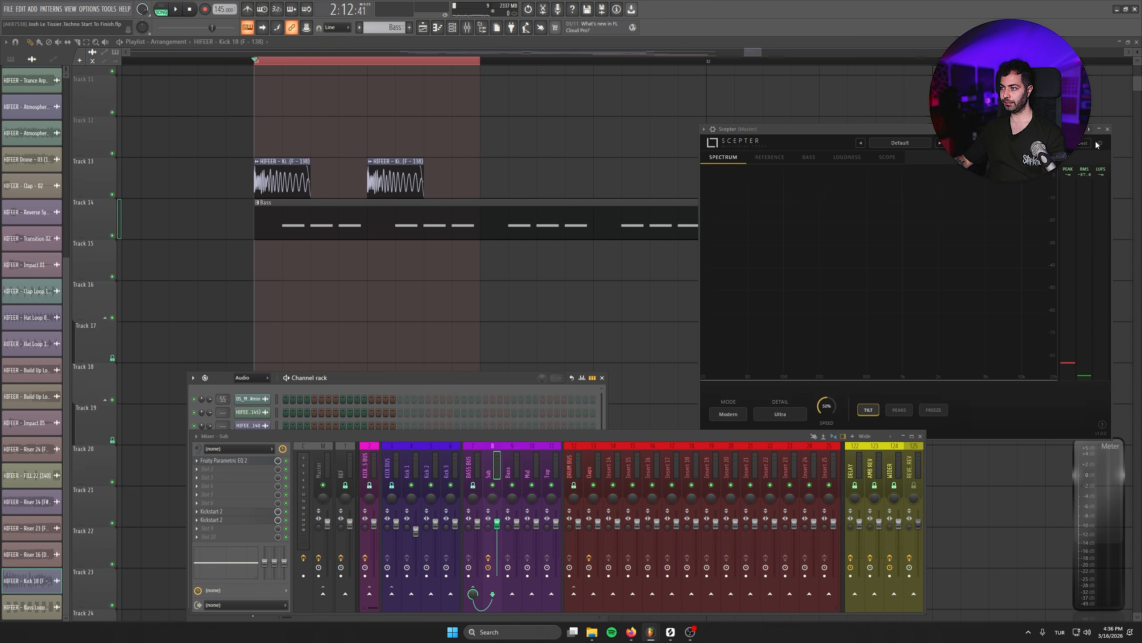
pyautogui.click(1098, 143)
pyautogui.click(1096, 180)
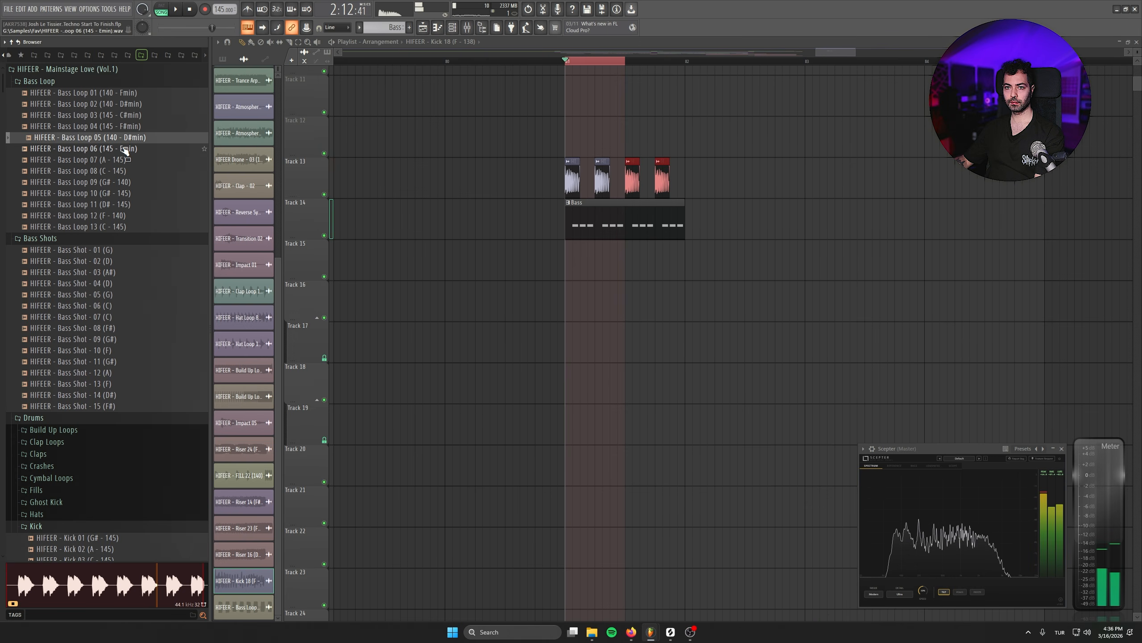
# - Preview the bass loops and place HIFEER - Bass Loop 05 (140 - D#min) on Track 15 at the drop's start
pyautogui.click(123, 194)
pyautogui.click(122, 139)
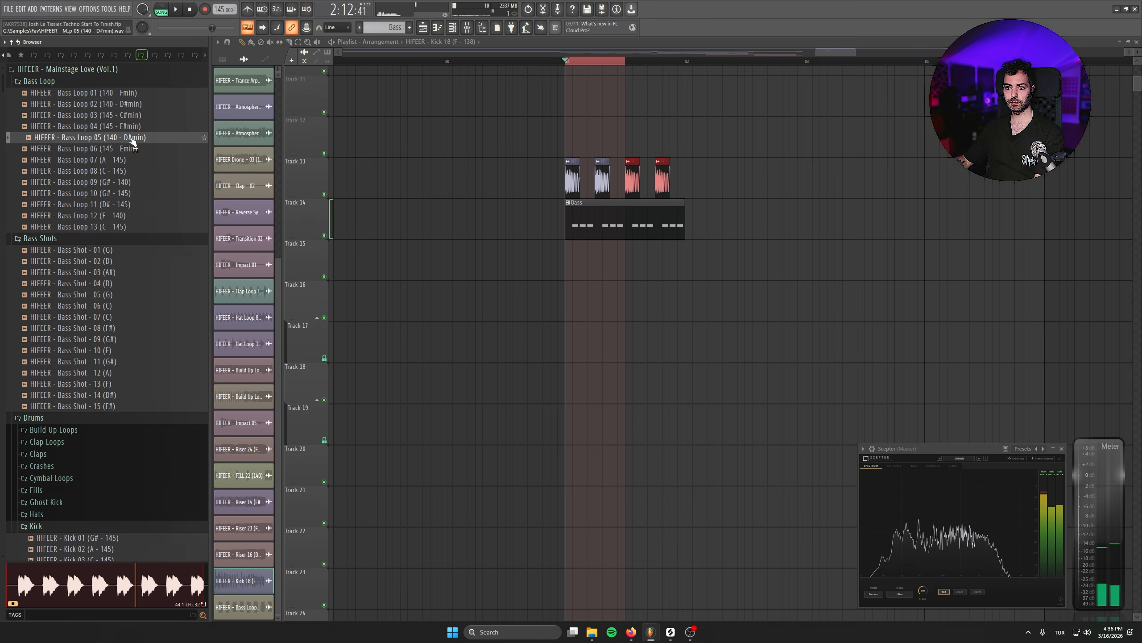
pyautogui.moveTo(127, 139); pyautogui.dragTo(580, 261)
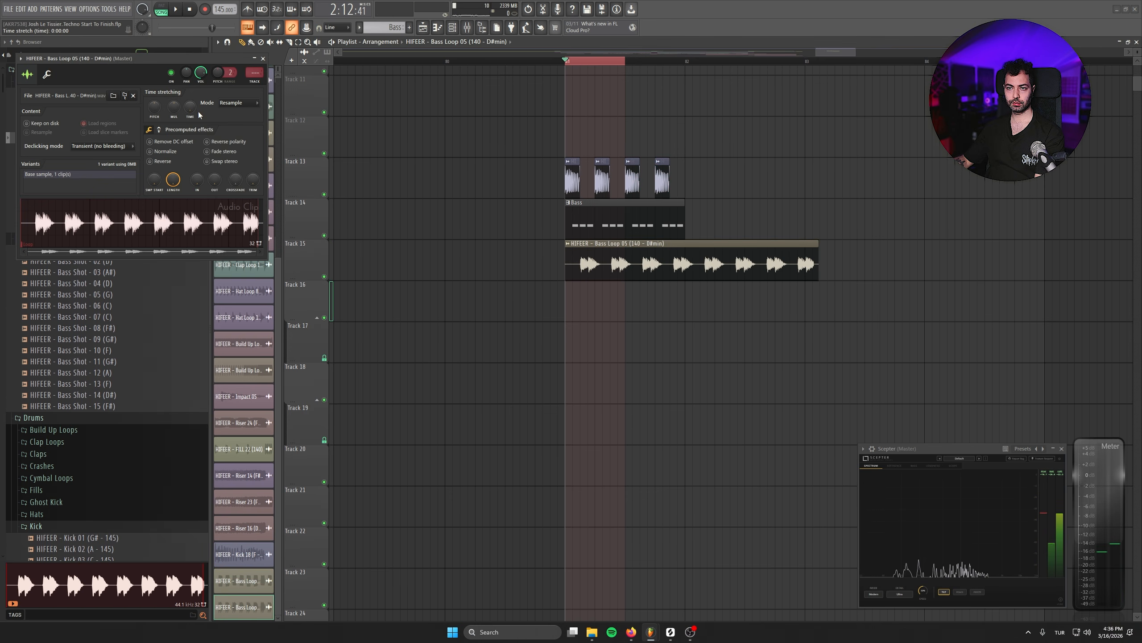
# - Set the tempo of the HIFEER - Bass Loop 05 clip to 140 BPM and its time-stretching mode to Stretch
pyautogui.rightClick(193, 108)
pyautogui.click(206, 120)
pyautogui.click(597, 401)
pyautogui.write('1')
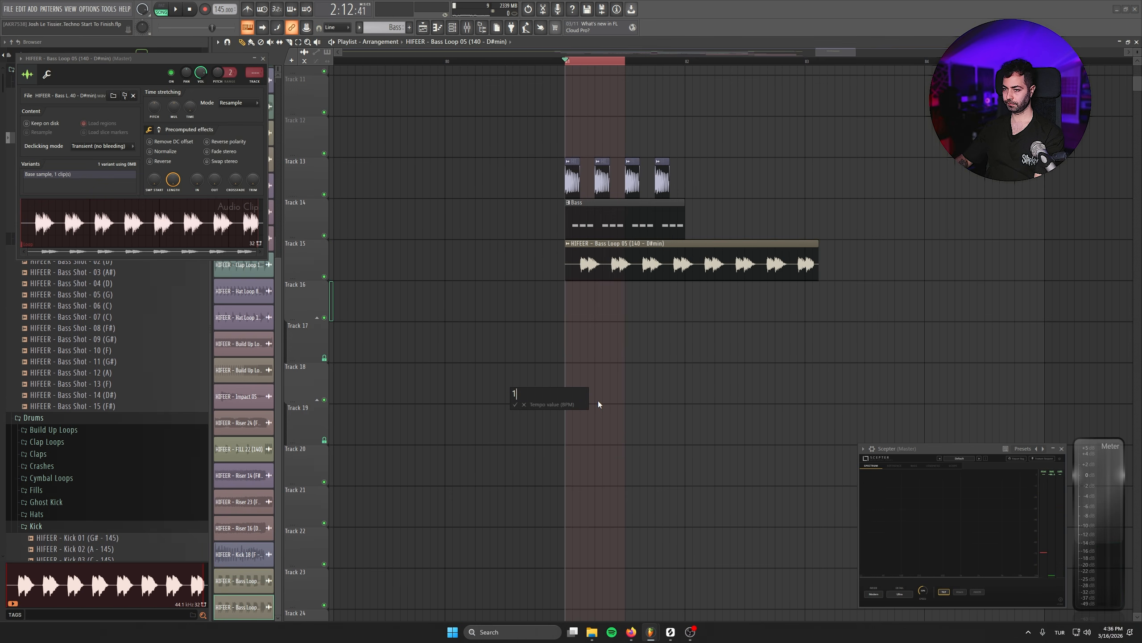
pyautogui.write('40')
pyautogui.press('Return')
pyautogui.click(242, 102)
pyautogui.click(234, 113)
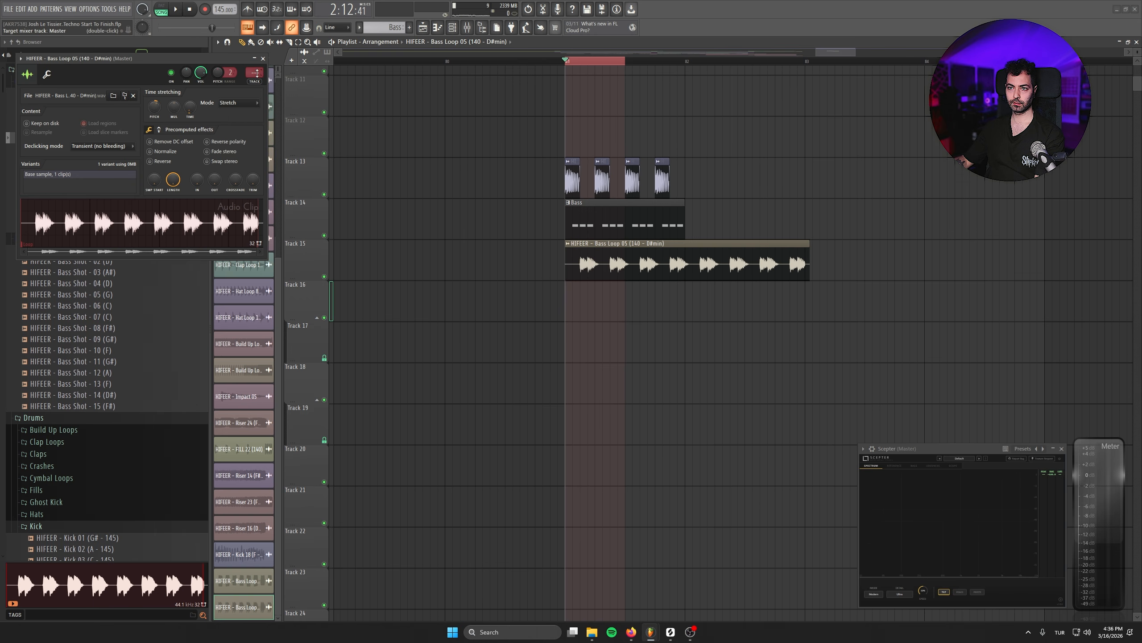
# - Route the bass loop to the Bass mixer track 9 and add Fruity Parametric EQ 2 with the LOWCUT preset
pyautogui.moveTo(257, 73); pyautogui.dragTo(256, 62)
pyautogui.click(211, 460)
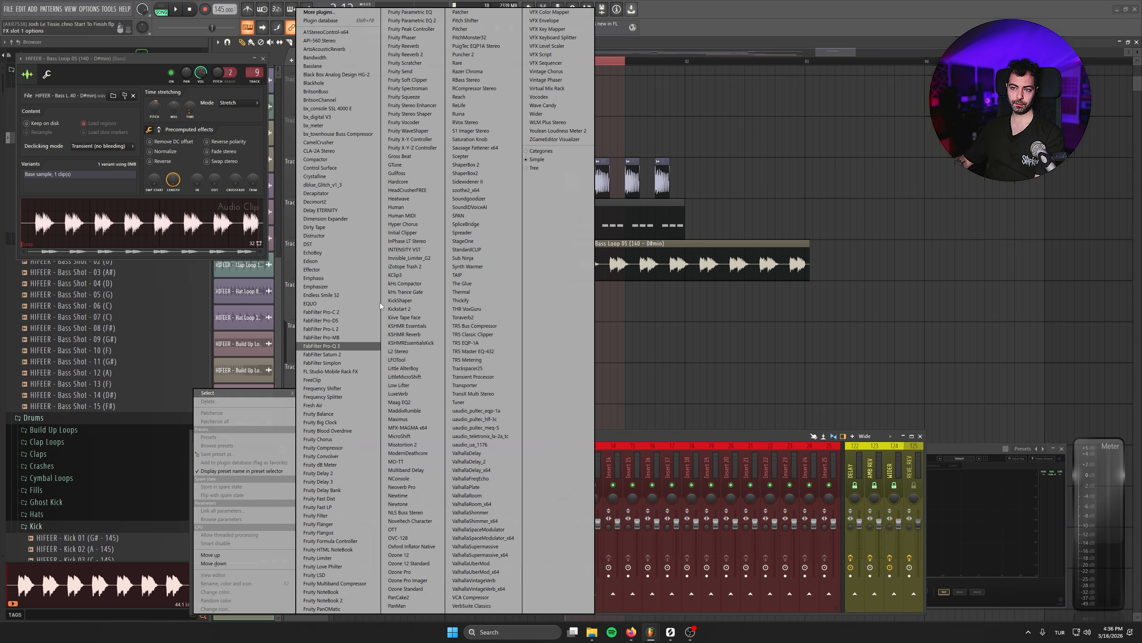
pyautogui.click(409, 20)
pyautogui.click(61, 95)
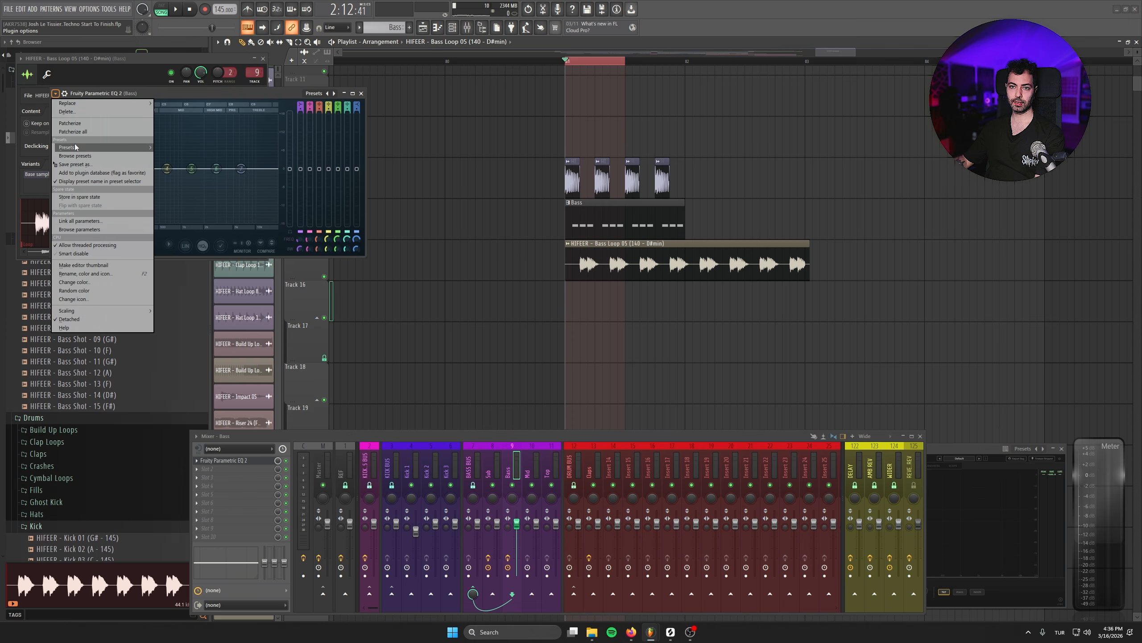
pyautogui.moveTo(75, 147)
pyautogui.click(190, 240)
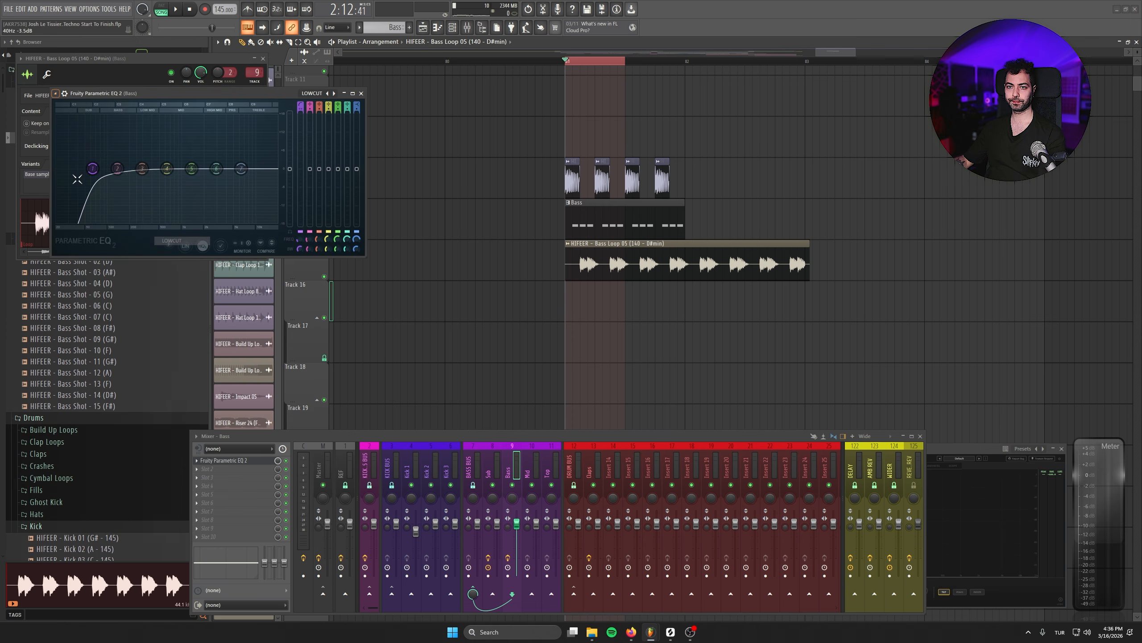
# - Raise the Bass track EQ's band 1 high-pass to about 439 Hz during playback, and close the equalizer and channel windows
pyautogui.press('space')
pyautogui.moveTo(134, 168); pyautogui.dragTo(155, 168)
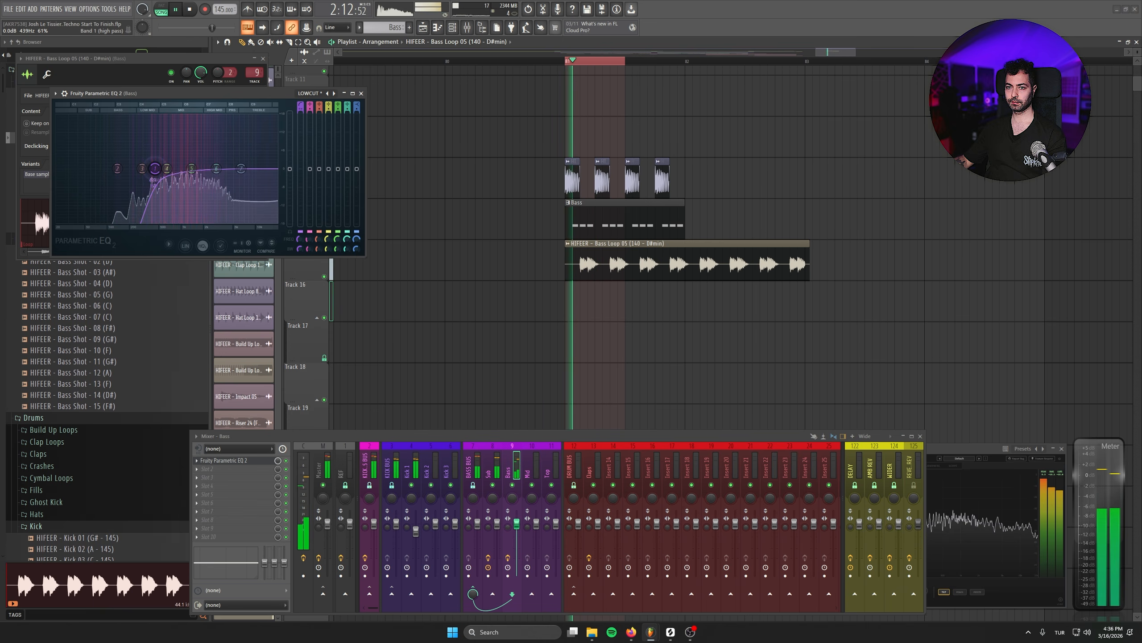
pyautogui.click(225, 77)
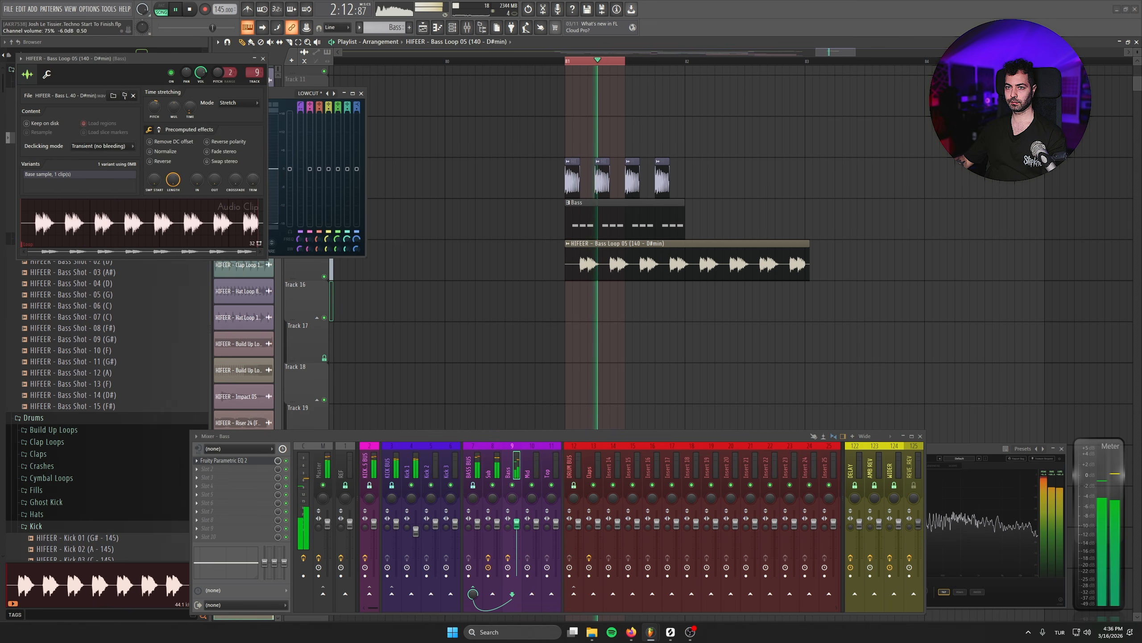
pyautogui.click(263, 58)
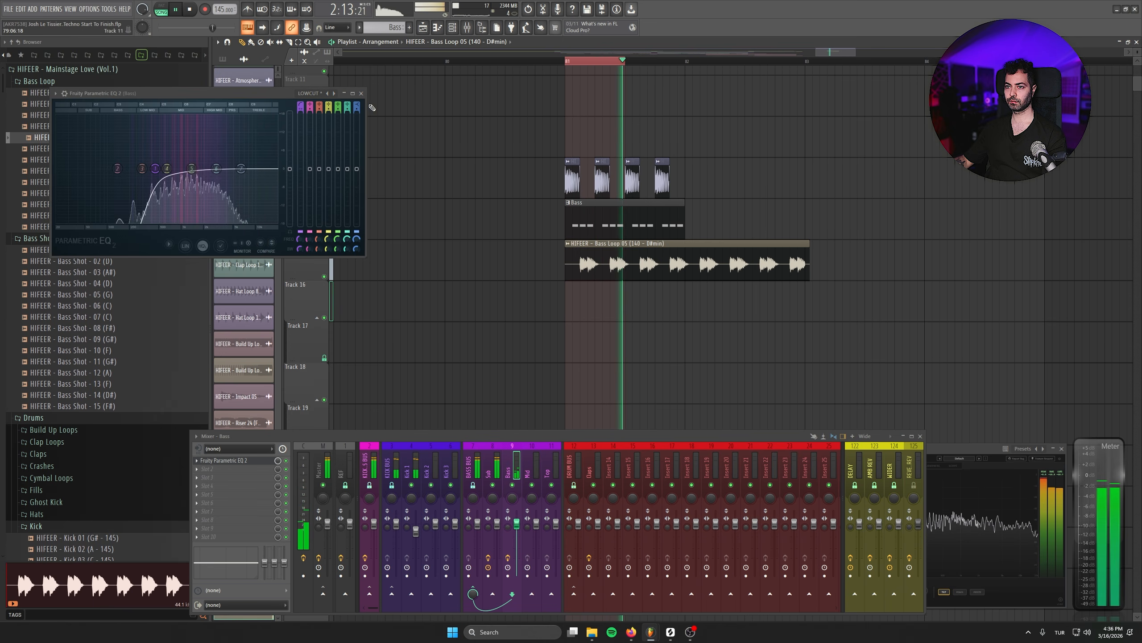
pyautogui.click(361, 94)
# - Compare the drop with and without the bass loop by muting and unmuting Track 15 during playback
pyautogui.click(324, 276)
pyautogui.click(324, 277)
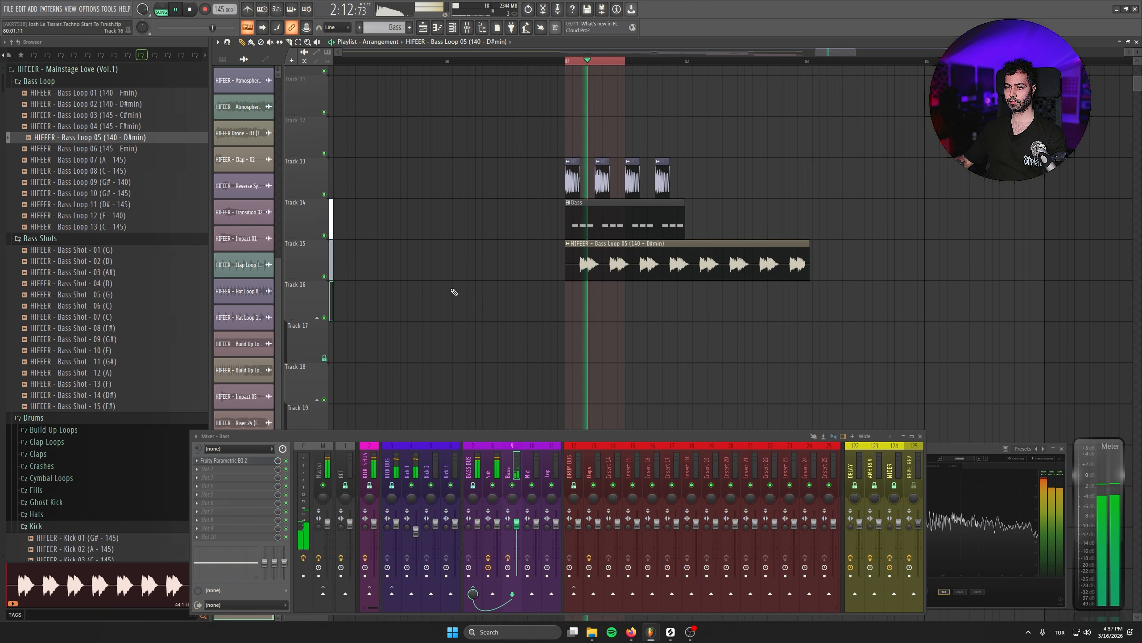
pyautogui.press('space')
# - Duplicate the kick clips and Bass pattern directly after themselves to span the bass loop, and play the drop
pyautogui.moveTo(760, 117); pyautogui.dragTo(530, 238)
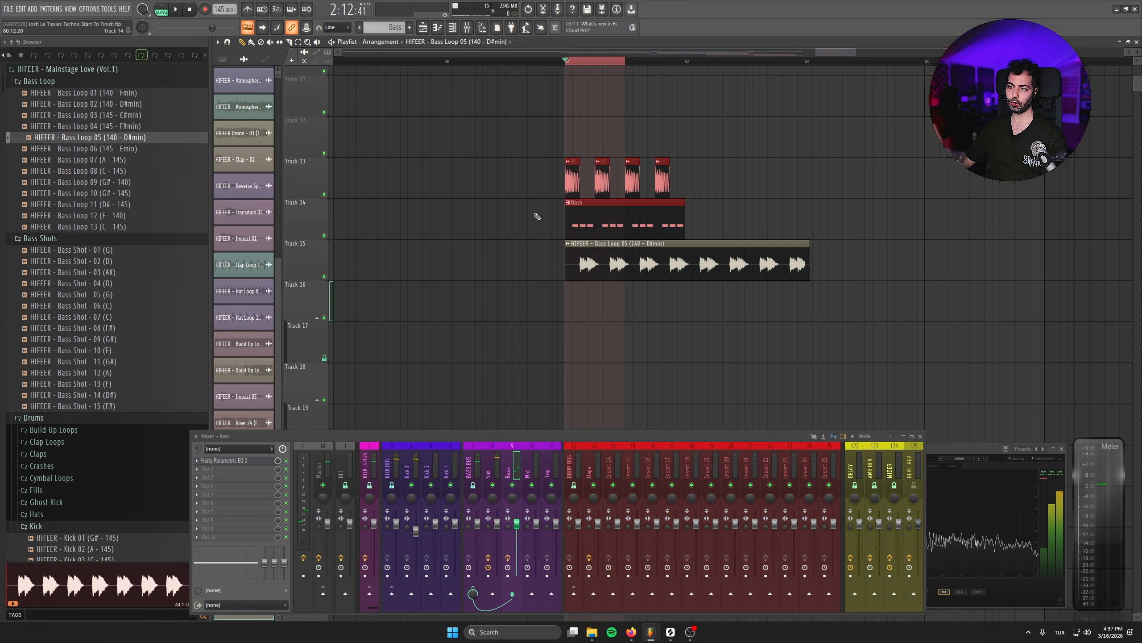
pyautogui.hotkey('ctrl', 'b')
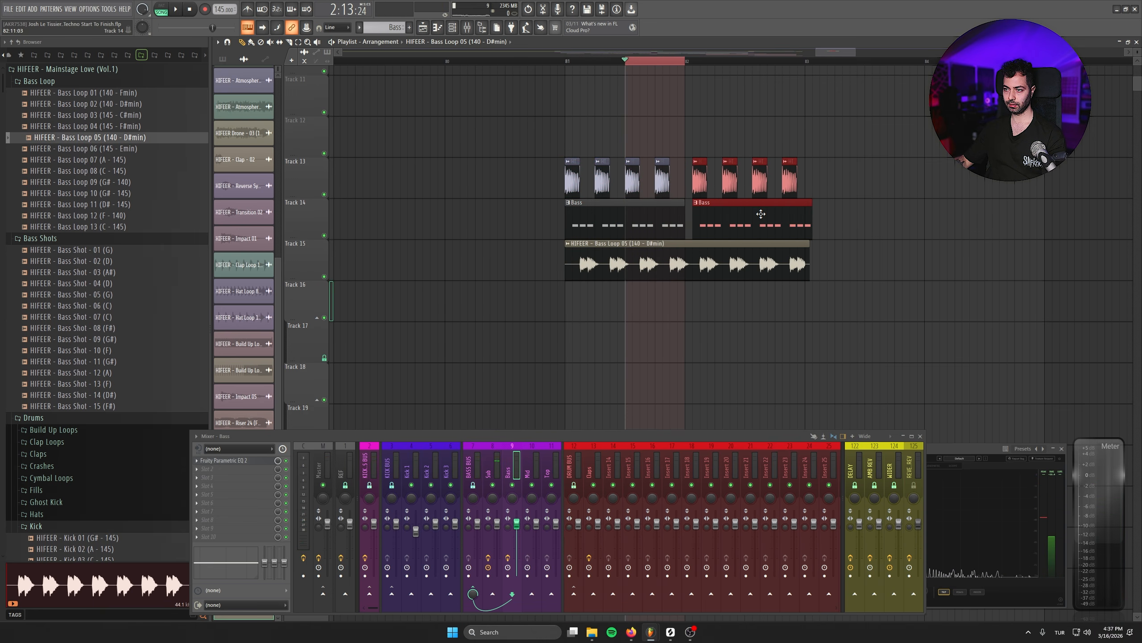
pyautogui.hotkey('ctrl', 'd')
pyautogui.press('space')
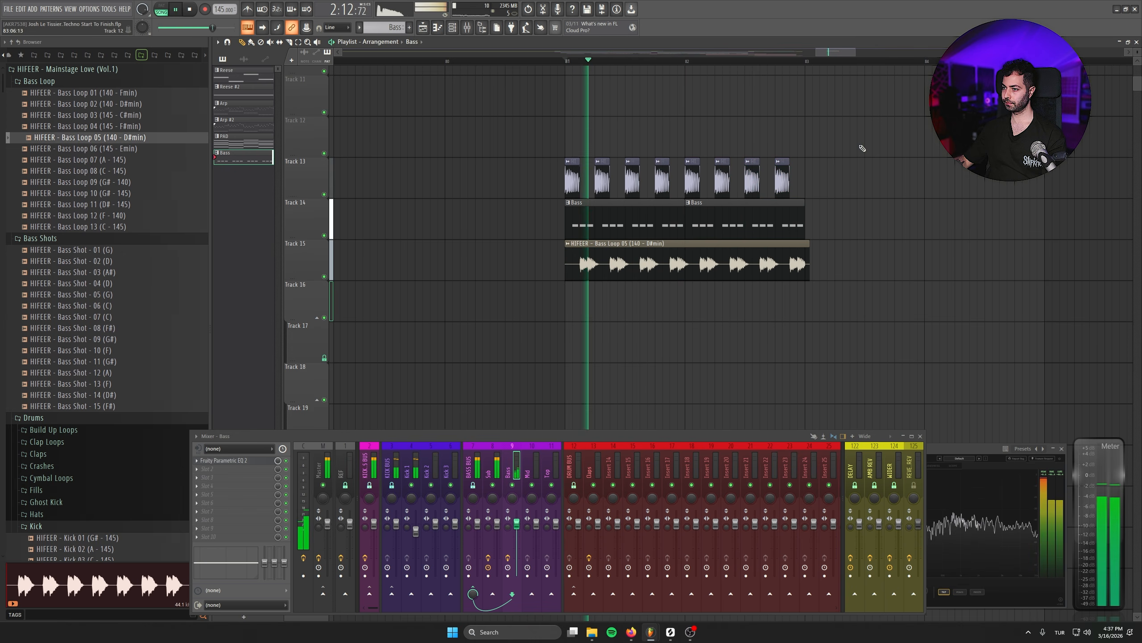
# - Select the kick, Bass pattern and bass loop clips on Tracks 13 to 15 and duplicate the block directly after itself
pyautogui.keyDown('ctrl'); pyautogui.moveTo(861, 148); pyautogui.dragTo(549, 261); pyautogui.keyUp('ctrl')
pyautogui.keyDown('shift'); pyautogui.moveTo(634, 253); pyautogui.dragTo(675, 268); pyautogui.keyUp('shift')
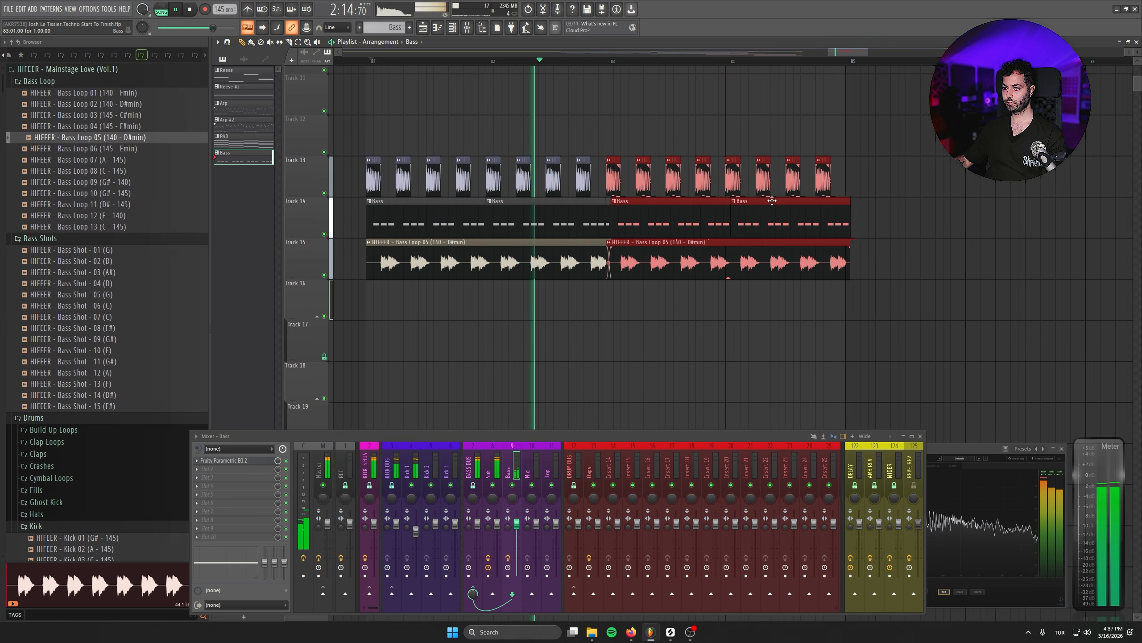
pyautogui.keyDown('ctrl'); pyautogui.moveTo(852, 140); pyautogui.dragTo(346, 263); pyautogui.keyUp('ctrl')
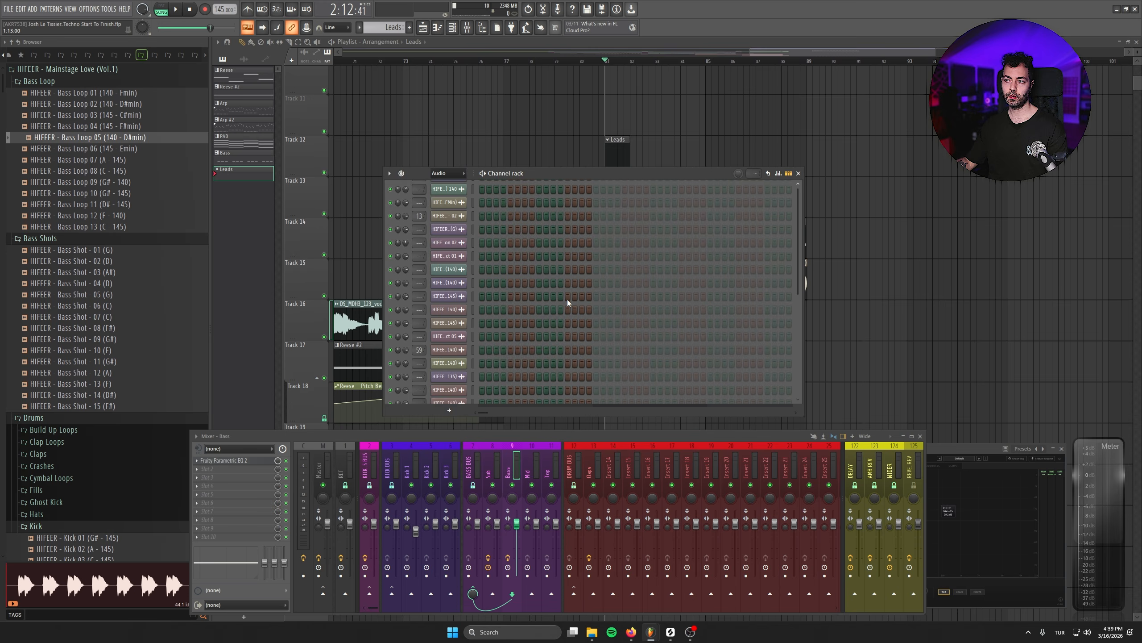
# - Add a Serum 2 channel for the leads with the RR_LD - Perception Blender preset and reposition its window
pyautogui.rightClick(465, 192)
pyautogui.moveTo(503, 279)
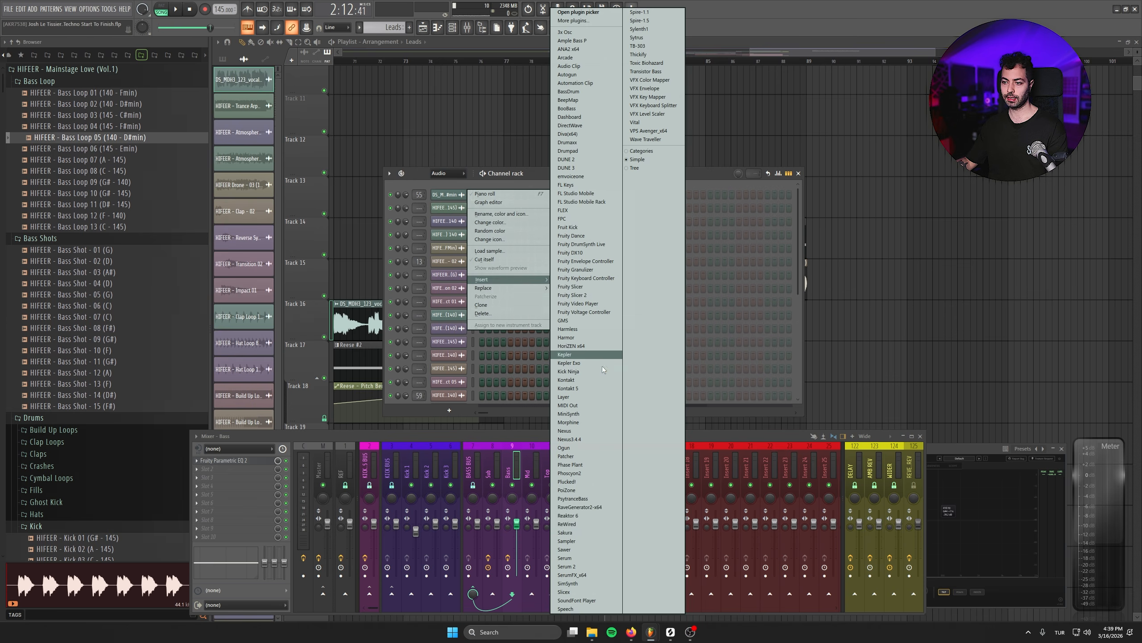
pyautogui.click(591, 566)
pyautogui.moveTo(273, 71); pyautogui.dragTo(476, 166)
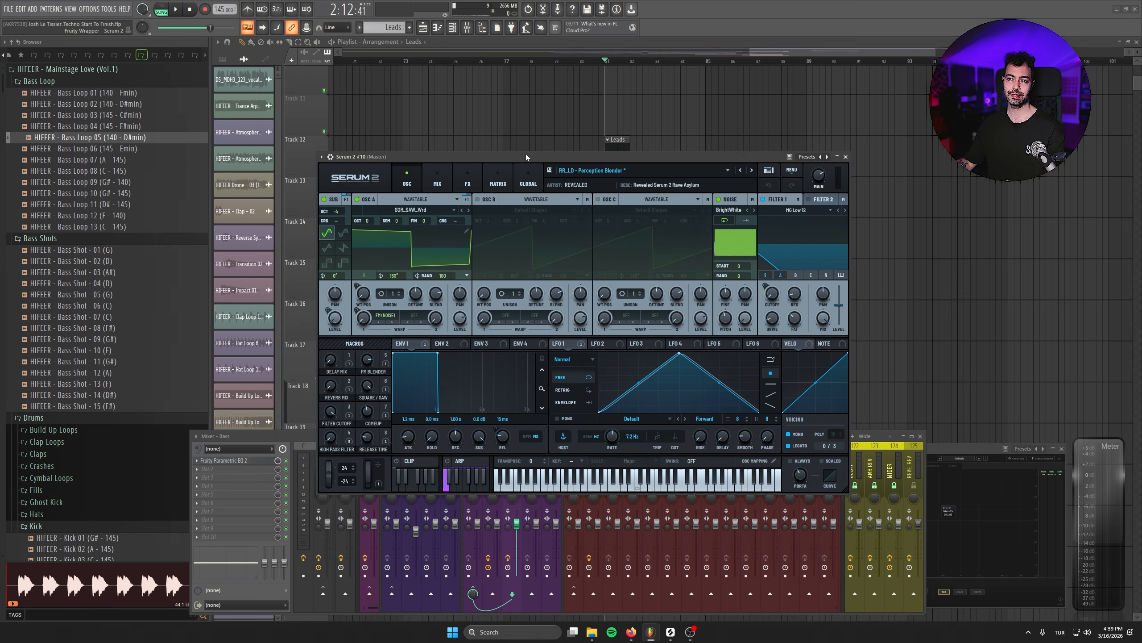
pyautogui.moveTo(526, 154); pyautogui.dragTo(505, 176)
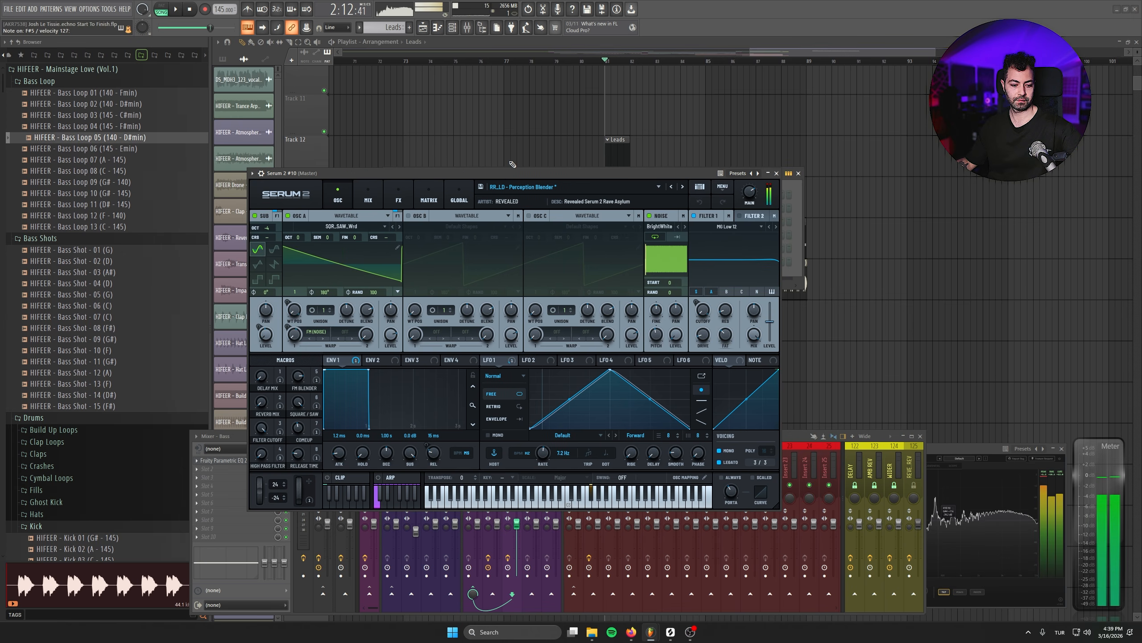
# - Route the new Serum 2 lead channel to mixer track 44
pyautogui.click(262, 174)
pyautogui.click(261, 173)
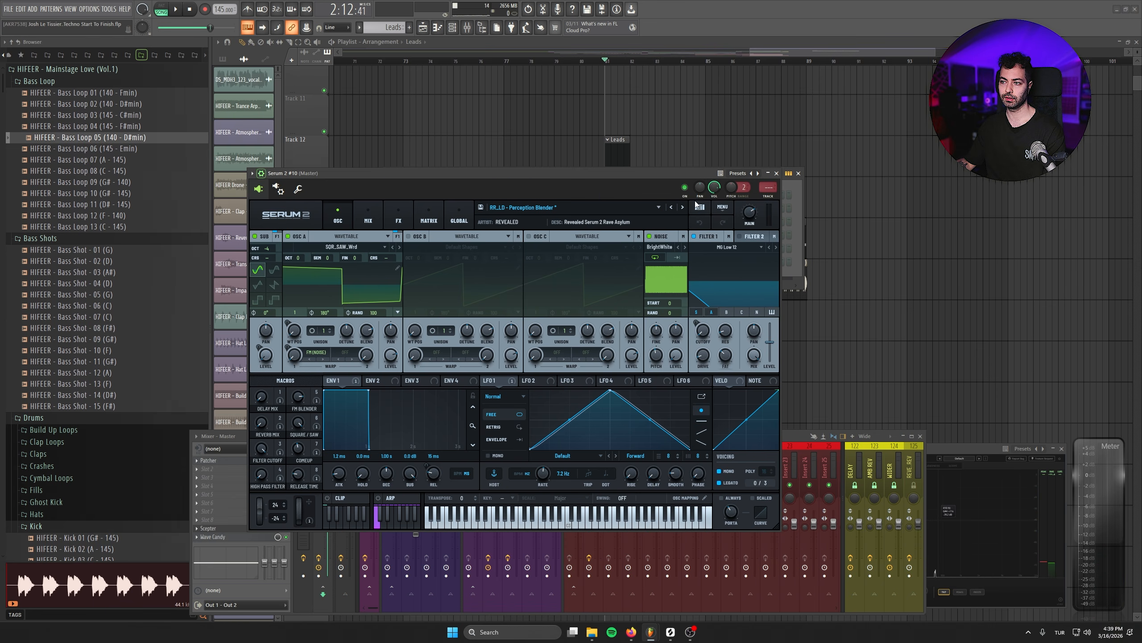
pyautogui.moveTo(760, 188); pyautogui.dragTo(760, 164)
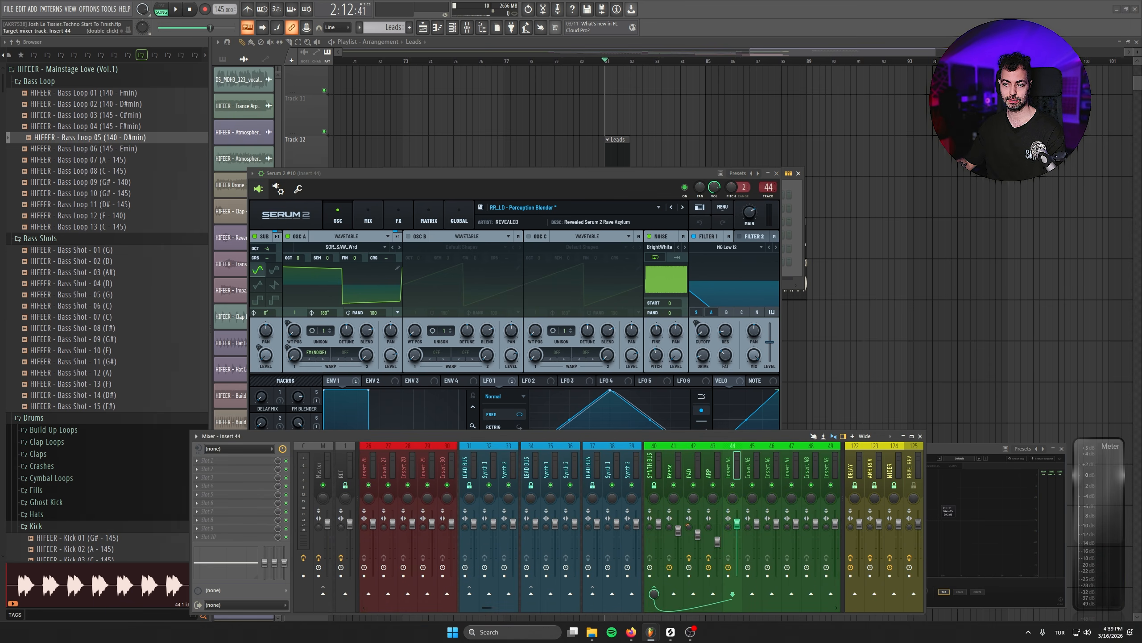
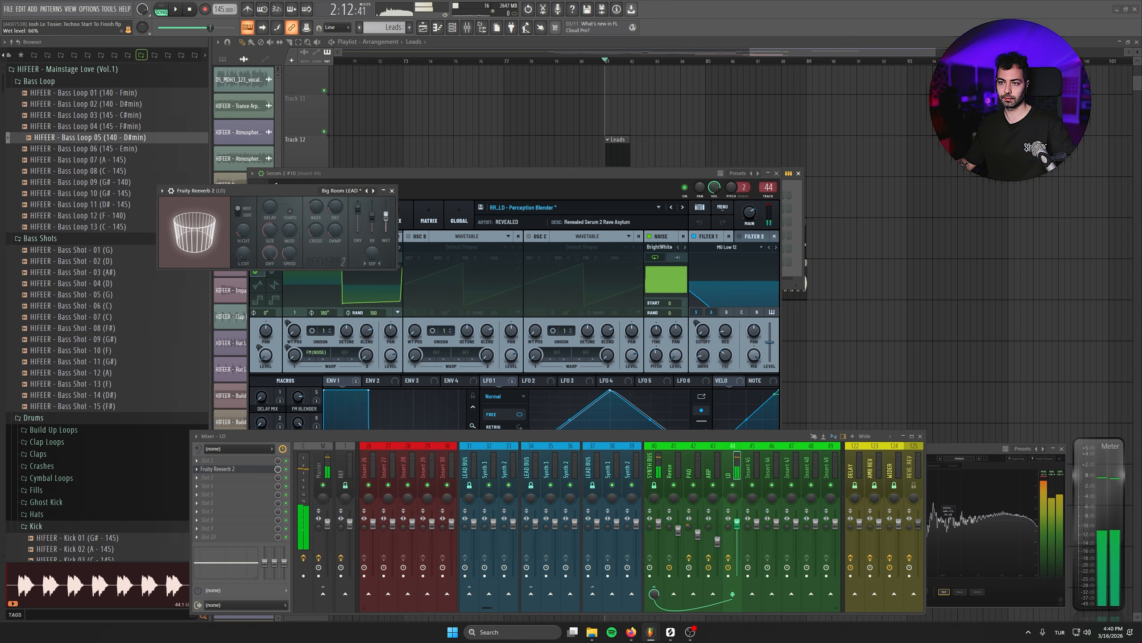
# - Stop playback and load Fruity Peak Controller in the first effect slot of the LD mixer track
pyautogui.click(199, 10)
pyautogui.click(208, 460)
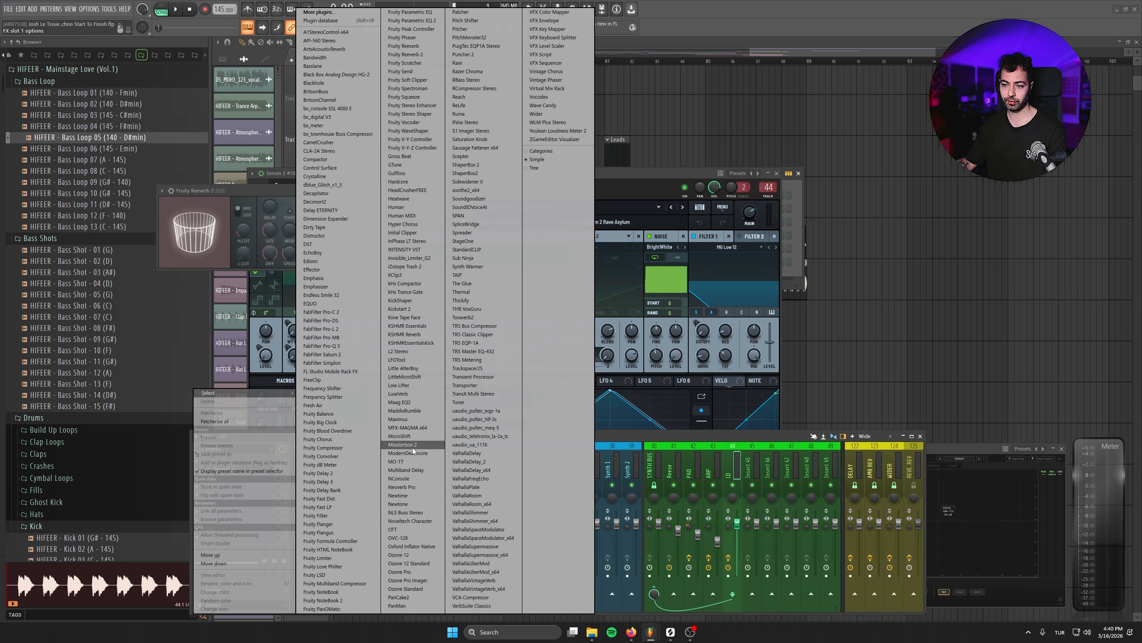
pyautogui.click(414, 29)
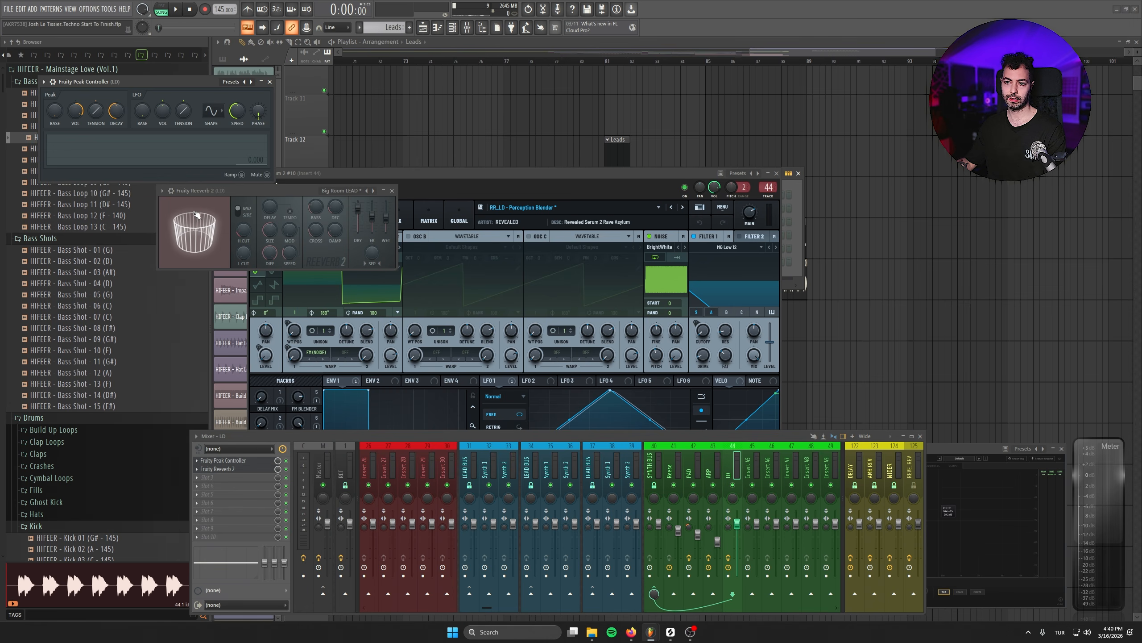
# - Link Fruity Reverb 2's mix level to Fruity Peak Controller - Peak with the mapping formula 1-Input, and close both plugin windows
pyautogui.rightClick(279, 470)
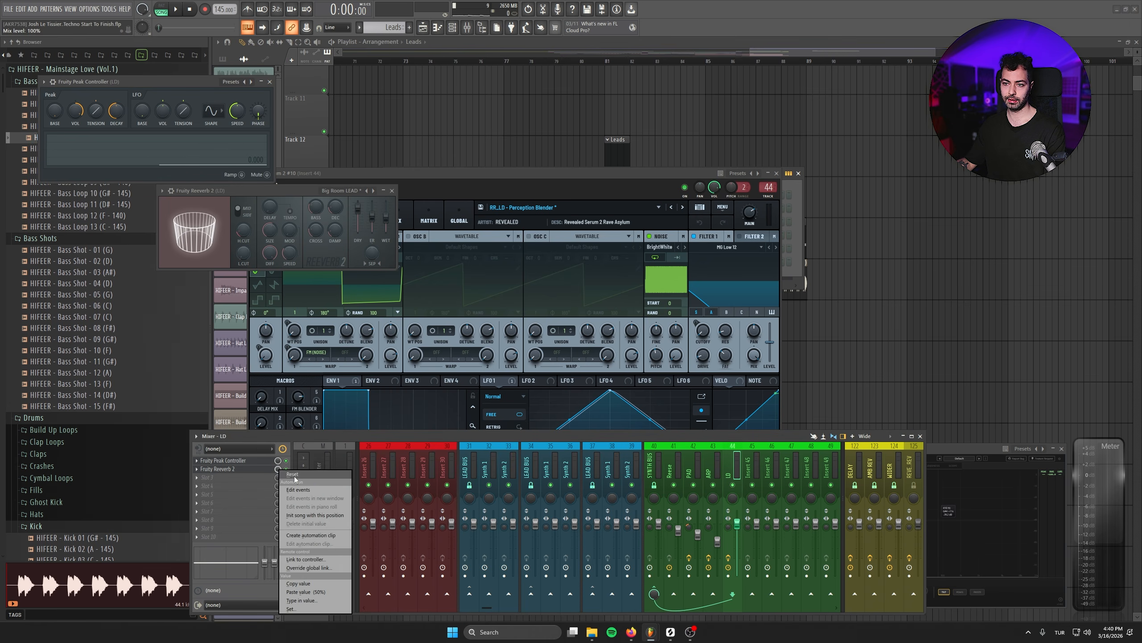
pyautogui.click(332, 560)
pyautogui.click(562, 302)
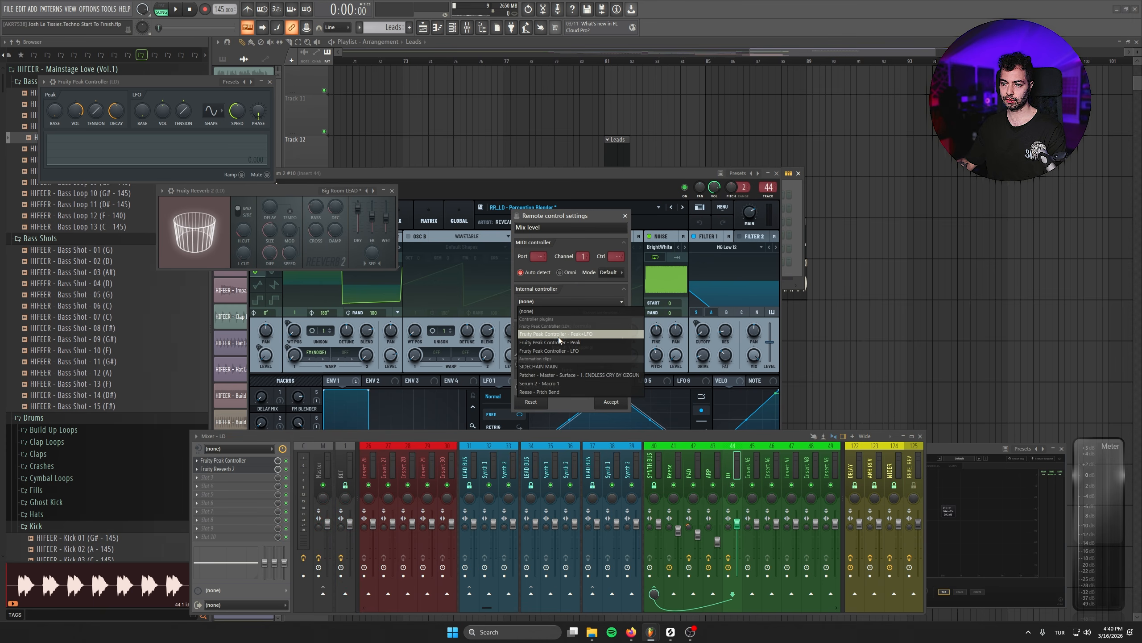
pyautogui.click(570, 342)
pyautogui.click(624, 338)
pyautogui.click(635, 365)
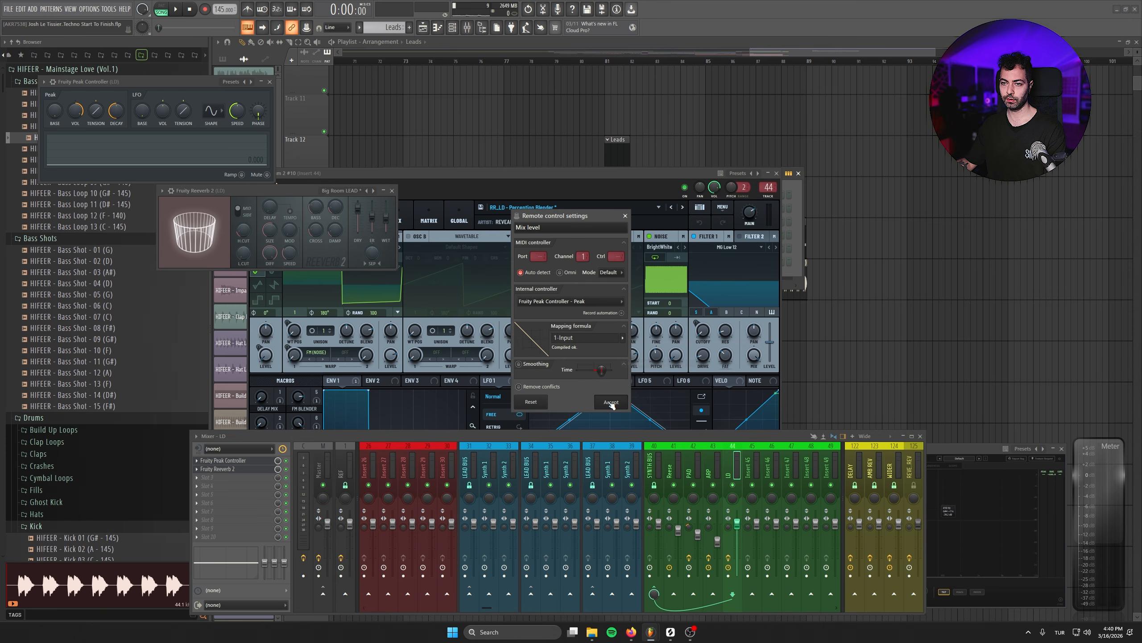
pyautogui.click(612, 402)
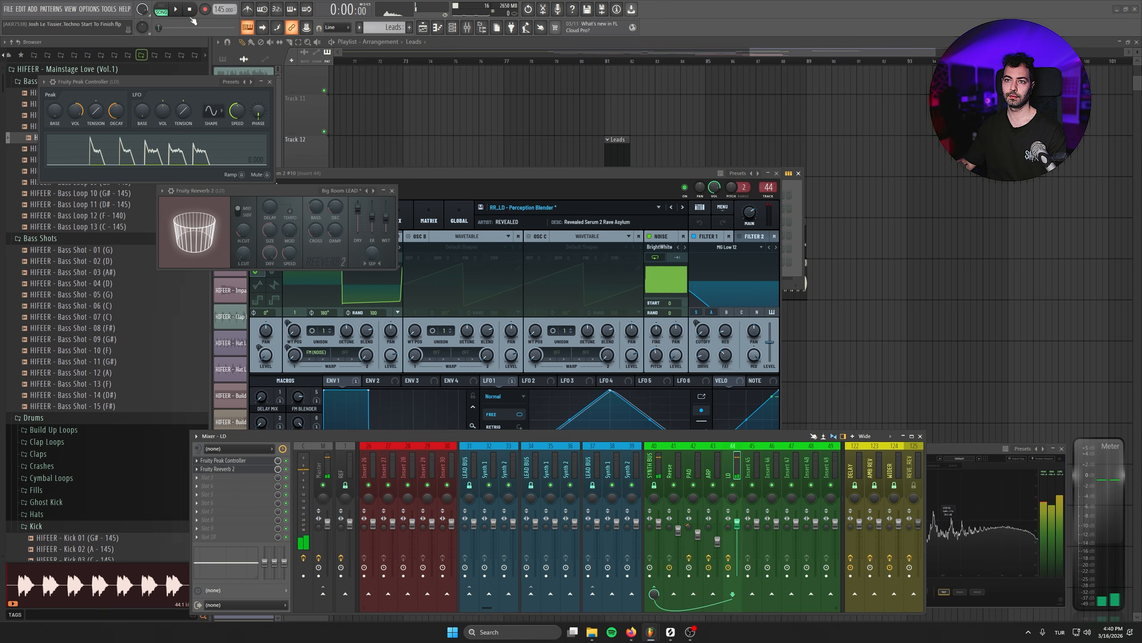
pyautogui.click(270, 83)
pyautogui.click(392, 190)
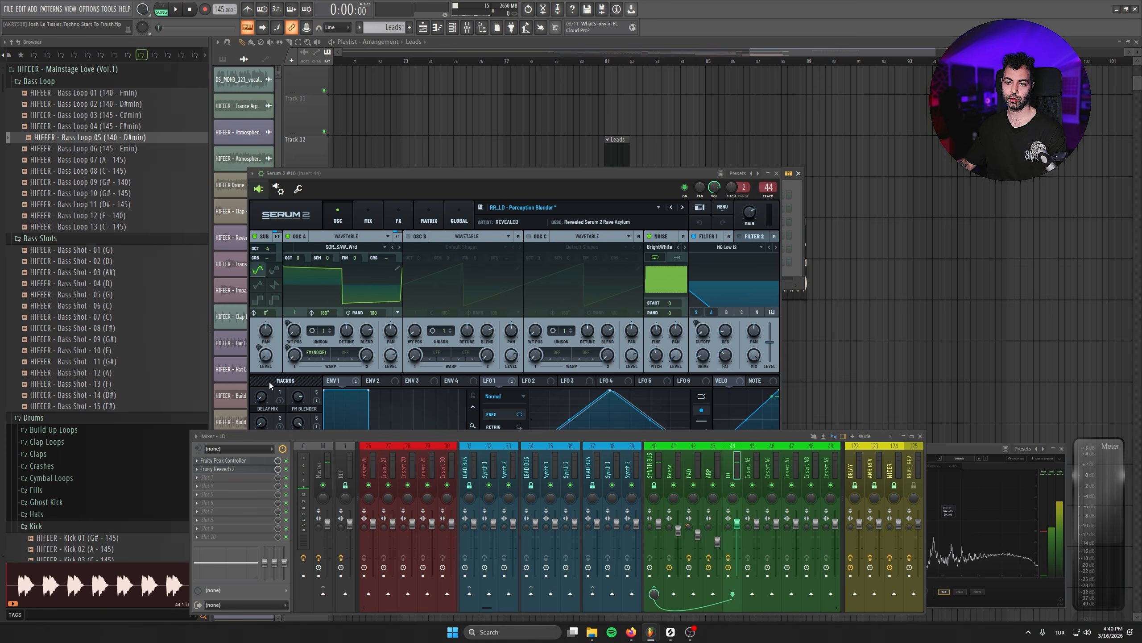
# - Add Fruity Delay 3 in ping pong mode and Fruity Parametric EQ 2 with the LOWCUT preset before the lead's reverb
pyautogui.rightClick(238, 476)
pyautogui.moveTo(208, 392)
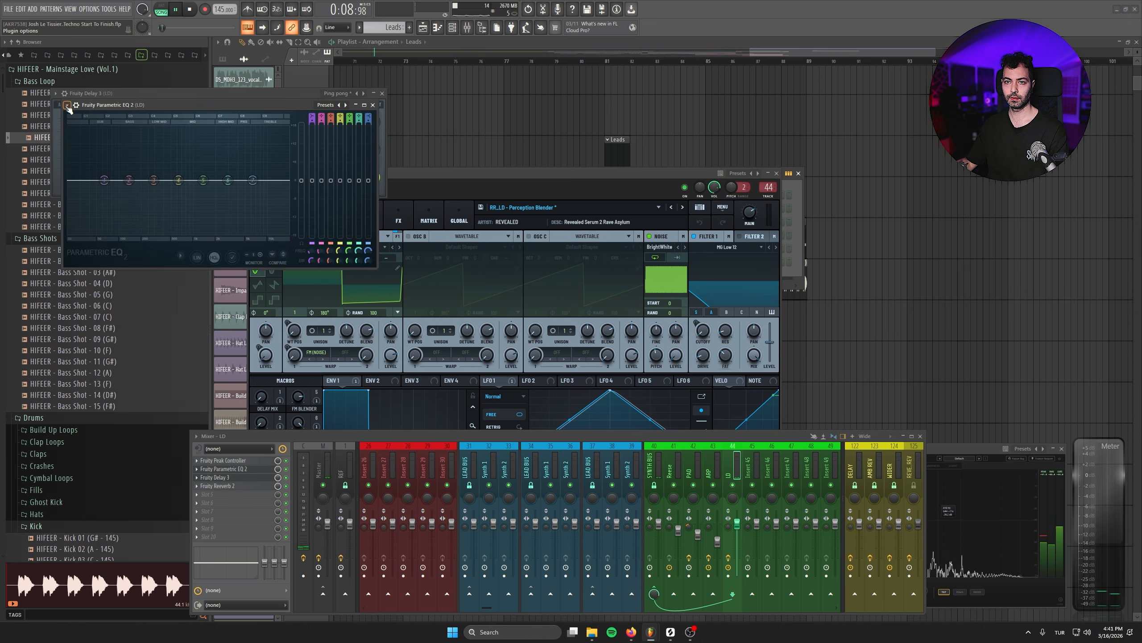
pyautogui.click(67, 105)
pyautogui.moveTo(78, 159)
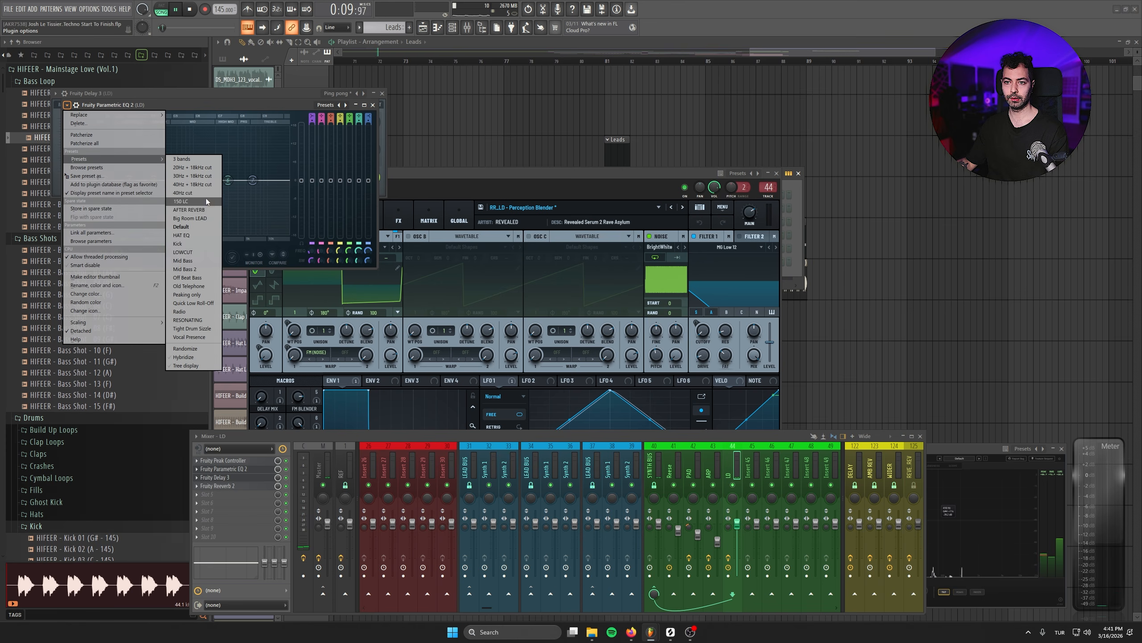
pyautogui.click(206, 253)
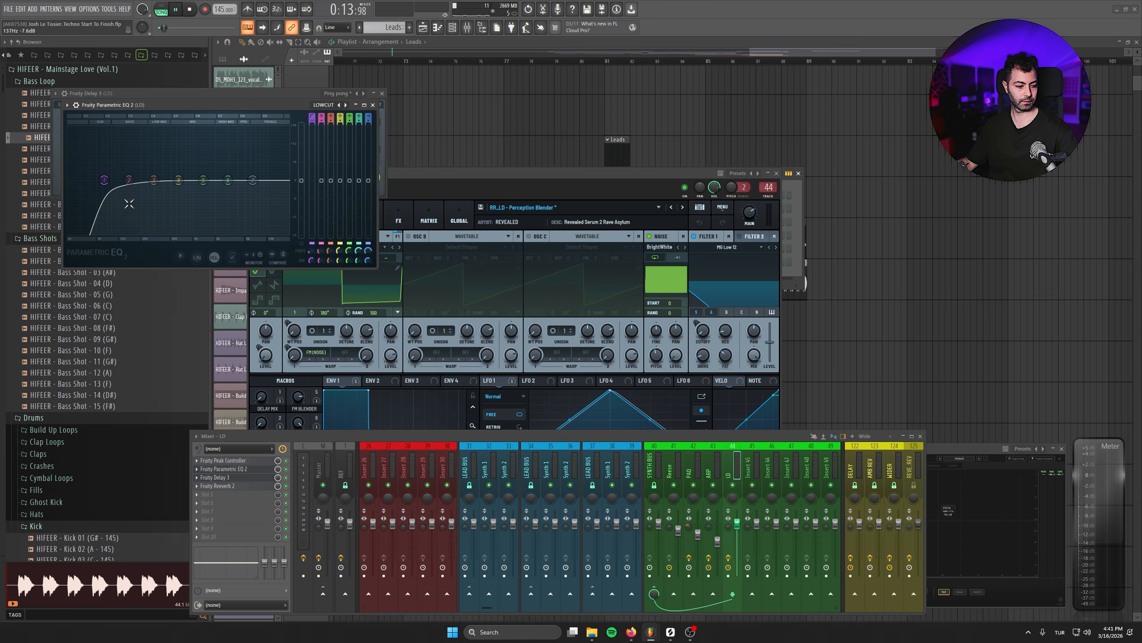
# - Shift the lead EQ's low cut higher, slightly boost a low band and a high band, and close the EQ and delay windows
pyautogui.moveTo(104, 180); pyautogui.dragTo(137, 182)
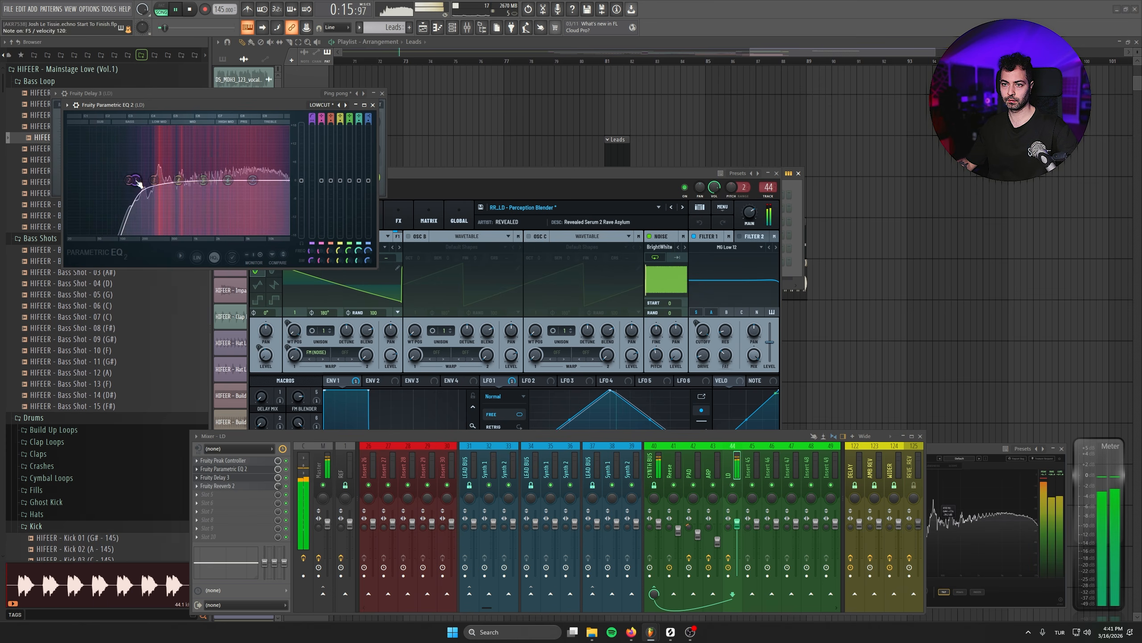
pyautogui.moveTo(228, 181); pyautogui.dragTo(234, 173)
pyautogui.moveTo(136, 180); pyautogui.dragTo(144, 166)
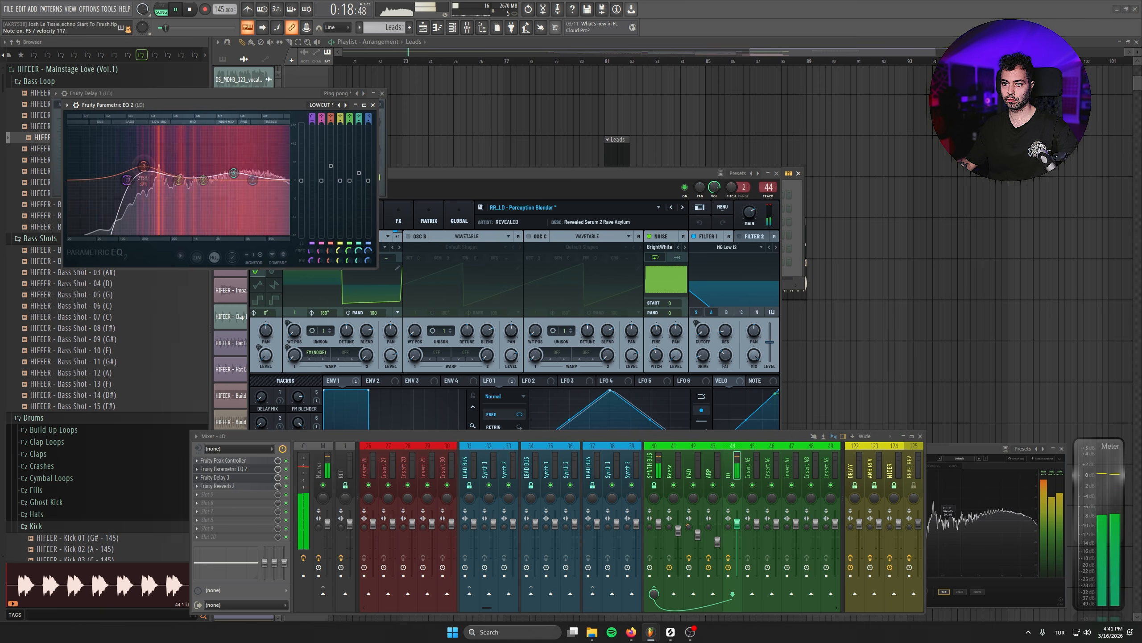
pyautogui.click(373, 105)
pyautogui.click(382, 93)
# - Add Kickstart 2 near the end of the LD effect chain and reduce its mix to about 89%
pyautogui.click(209, 514)
pyautogui.click(383, 387)
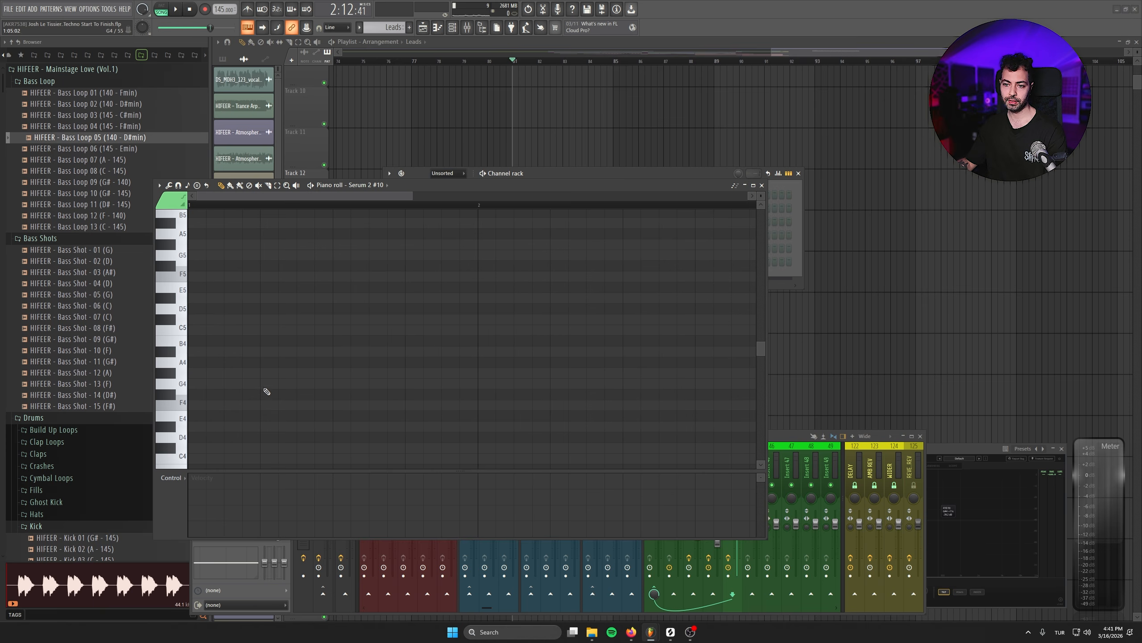
pyautogui.scroll(-1, 403, 373)
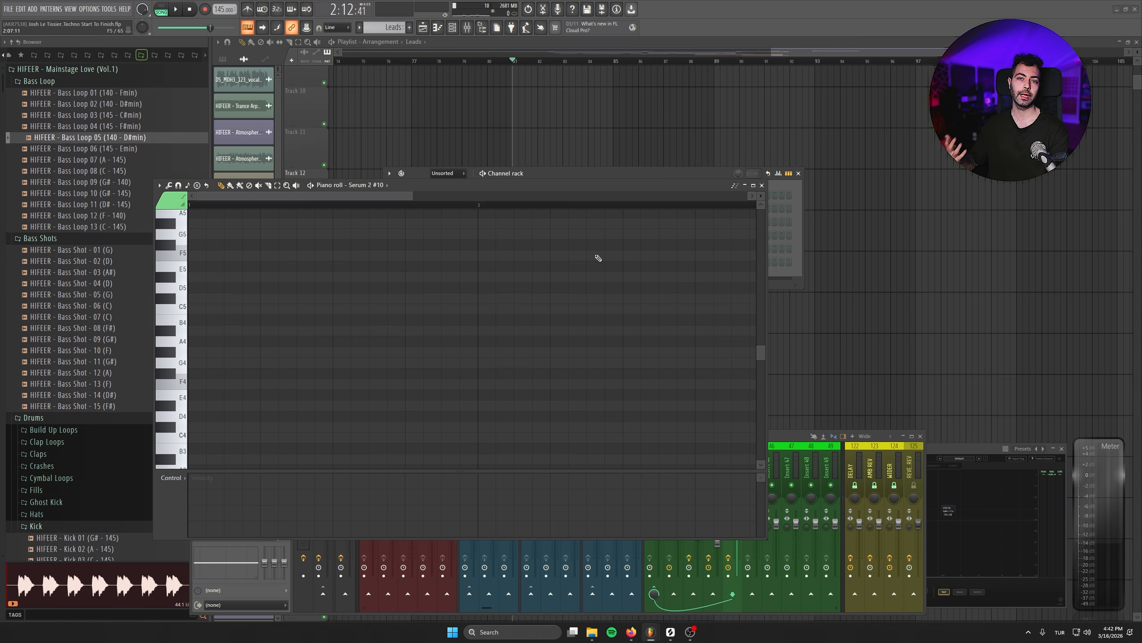
# - Draw two equal F5 off-beat notes in bar 1 of the Serum 2 lead's piano roll and play them with the drop
pyautogui.click(247, 384)
pyautogui.hotkey('ctrl', 'Up')
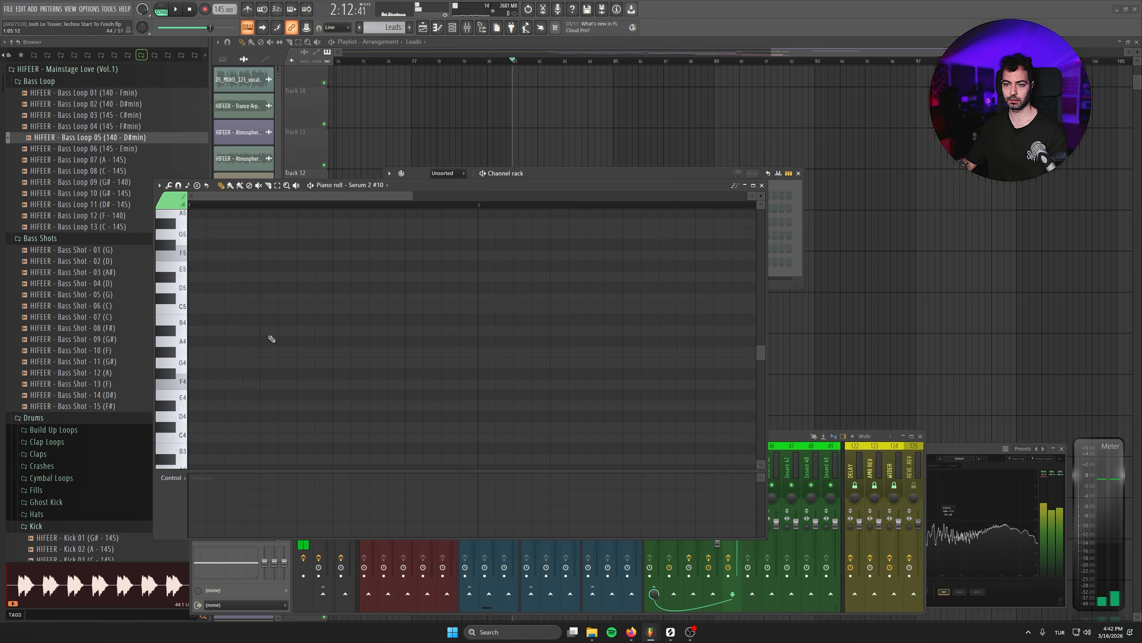
pyautogui.press('space')
pyautogui.scroll(3, 310, 351)
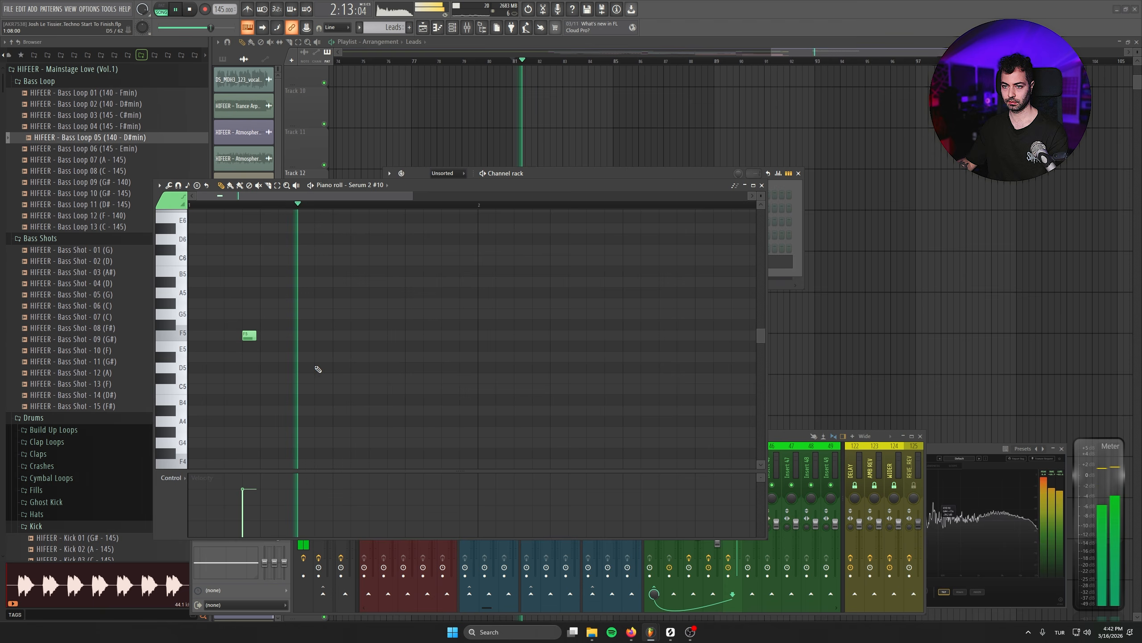
pyautogui.press('space')
pyautogui.moveTo(255, 338); pyautogui.dragTo(275, 338)
pyautogui.press('space')
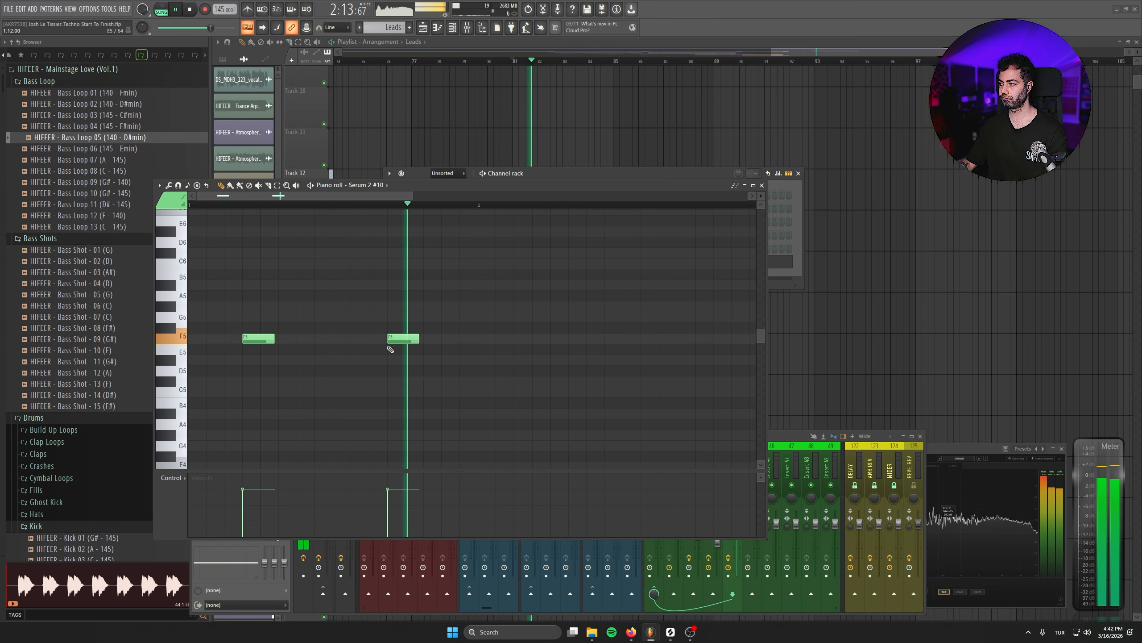
pyautogui.press('space')
pyautogui.press('space')
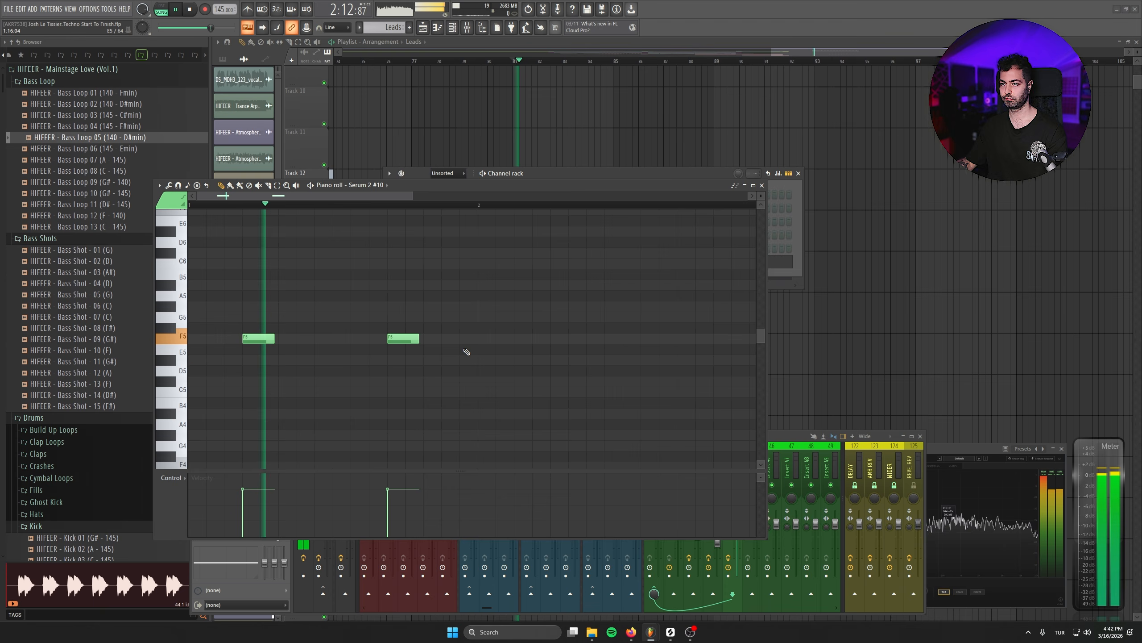
# - Add two more F5 notes in bar 2, shift the second one slightly earlier, and audition the rhythm
pyautogui.click(536, 338)
pyautogui.moveTo(619, 384); pyautogui.dragTo(450, 390)
pyautogui.click(512, 345)
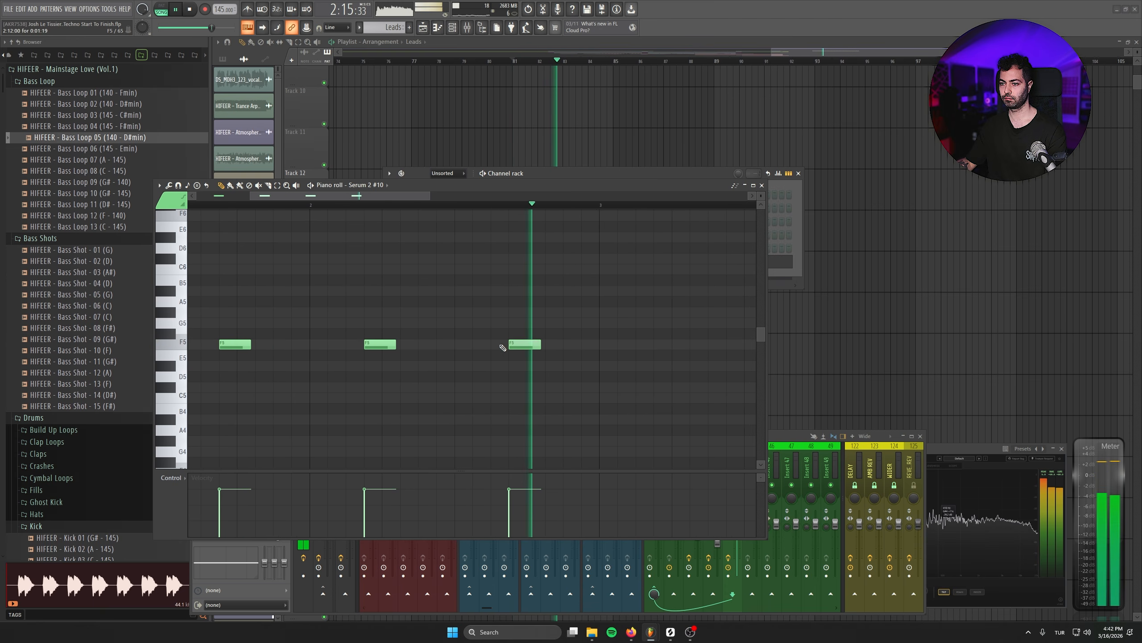
pyautogui.press('space')
pyautogui.moveTo(529, 346); pyautogui.dragTo(510, 351)
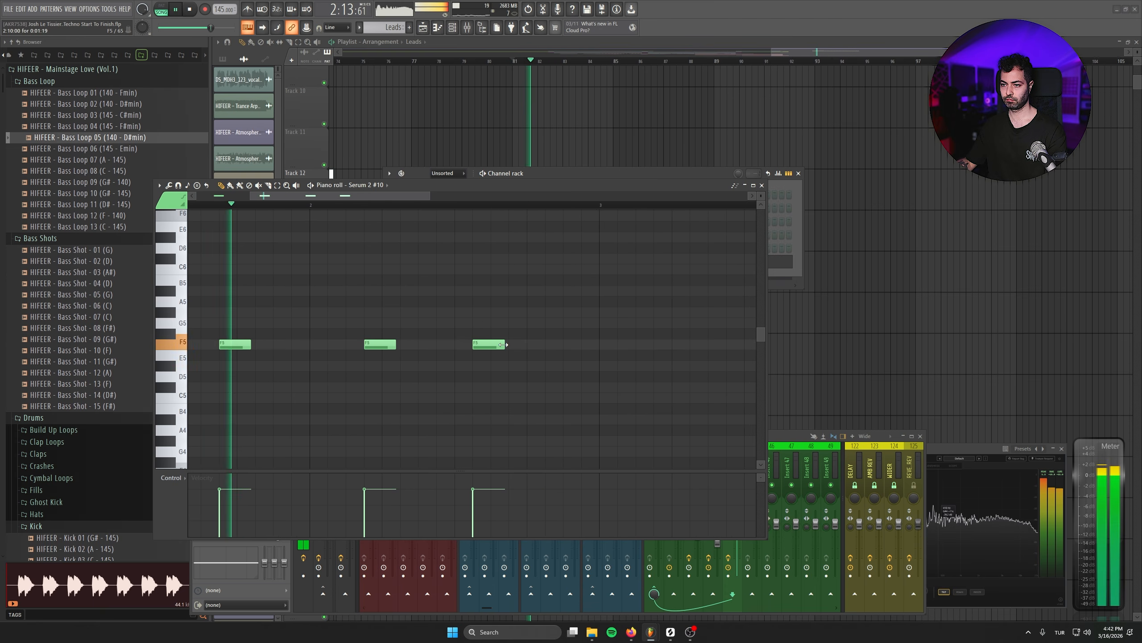
pyautogui.press('space')
# - Turn the last F5 note of bar 2 into three short, evenly spaced F5 notes and audition them
pyautogui.moveTo(503, 344); pyautogui.dragTo(495, 346)
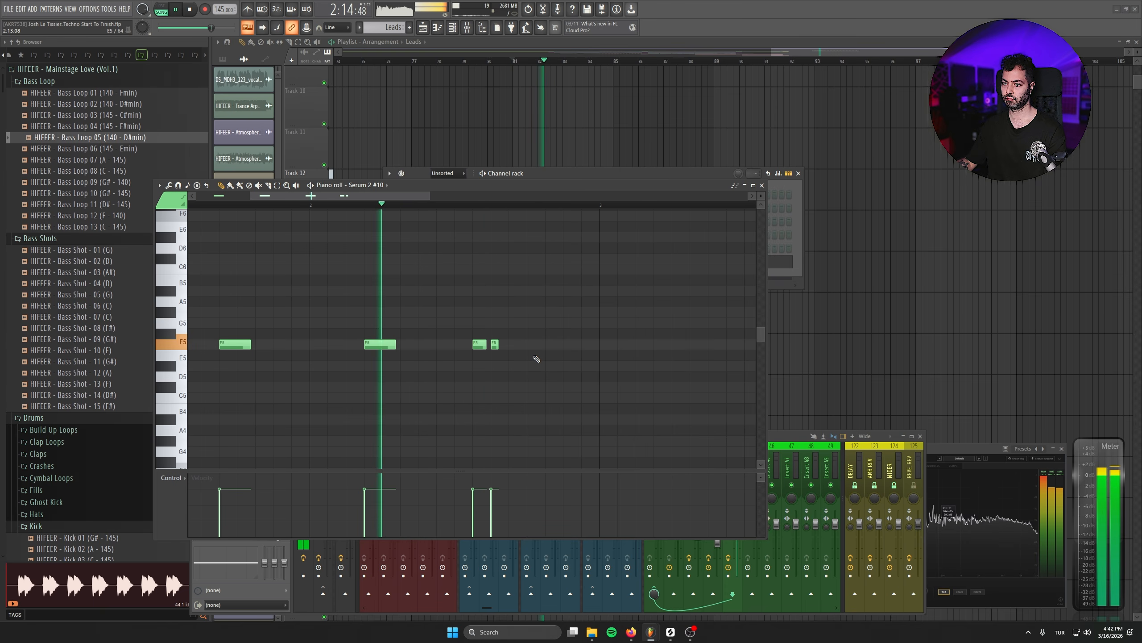
pyautogui.press('space')
pyautogui.press('space')
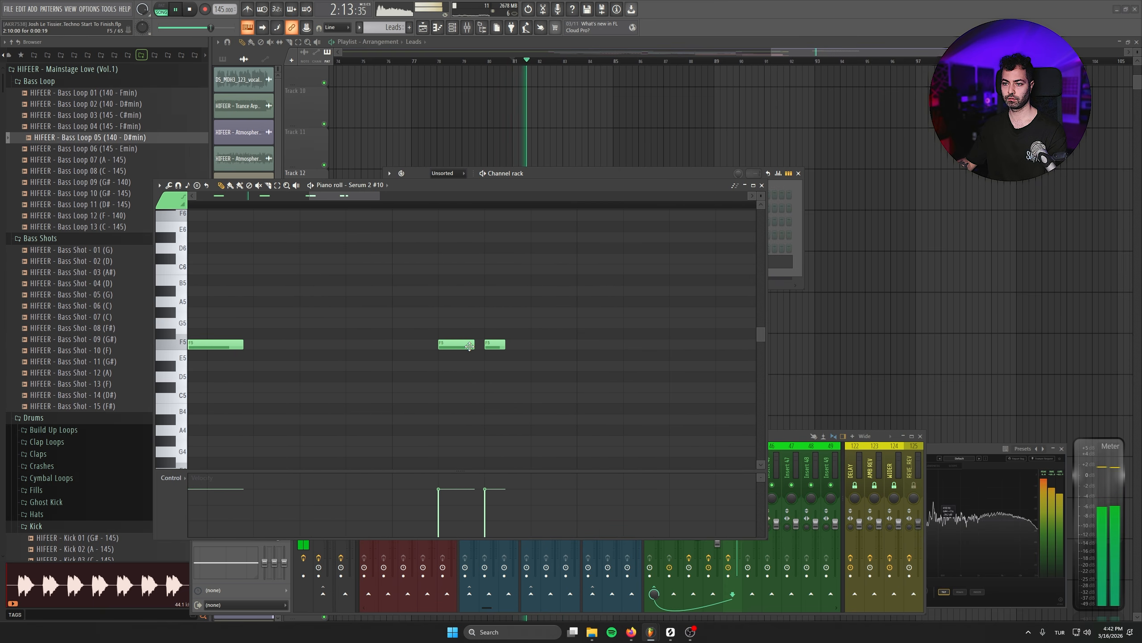
pyautogui.press('space')
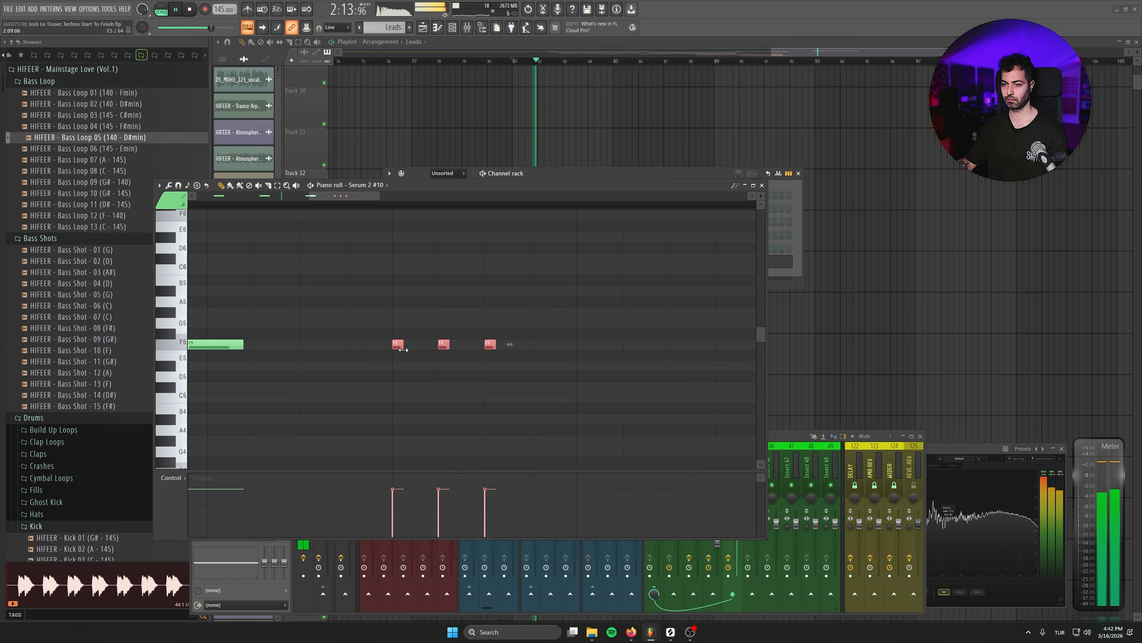
pyautogui.press('space')
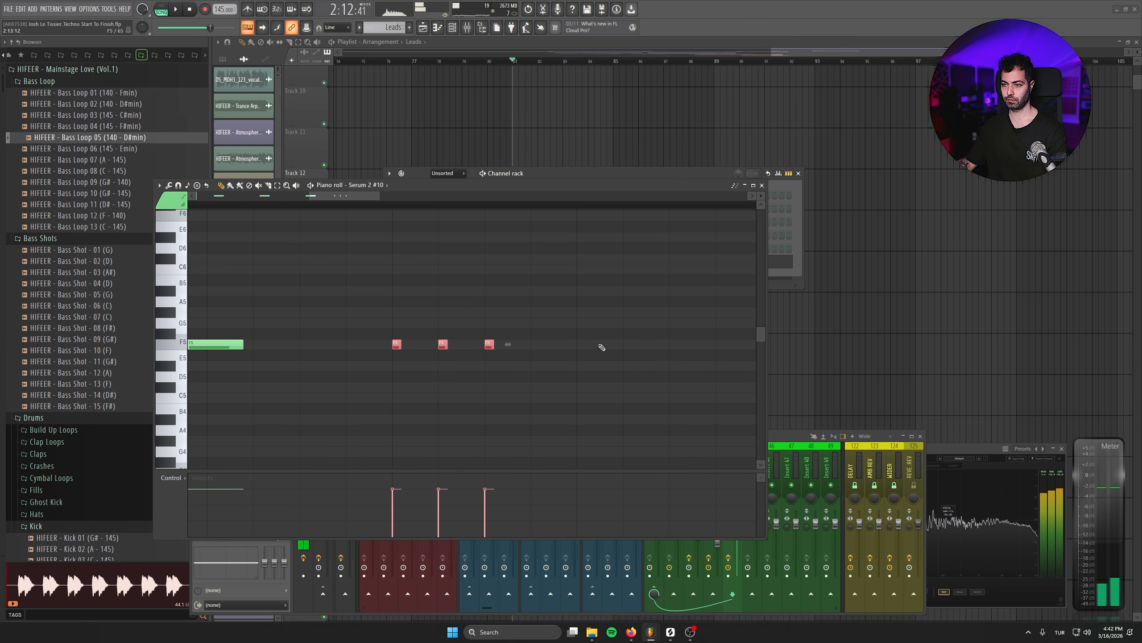
# - Add an F#5 and an F5 note at the end of bar 2, and transpose the whole phrase up an octave
pyautogui.moveTo(606, 334); pyautogui.dragTo(632, 335)
pyautogui.press('space')
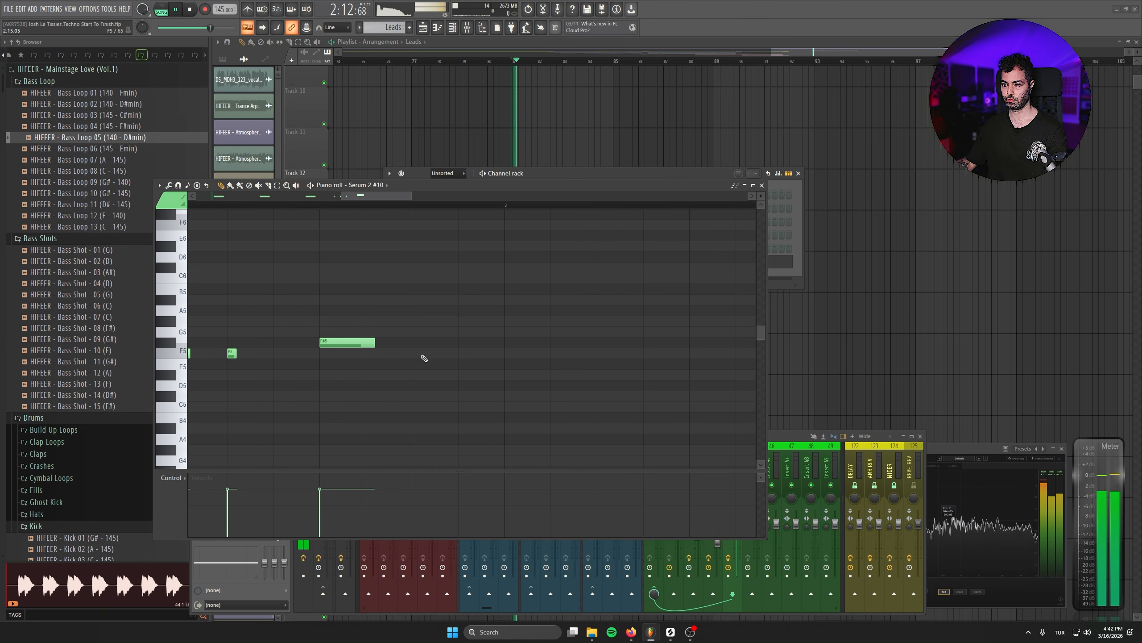
pyautogui.scroll(-4, 449, 356)
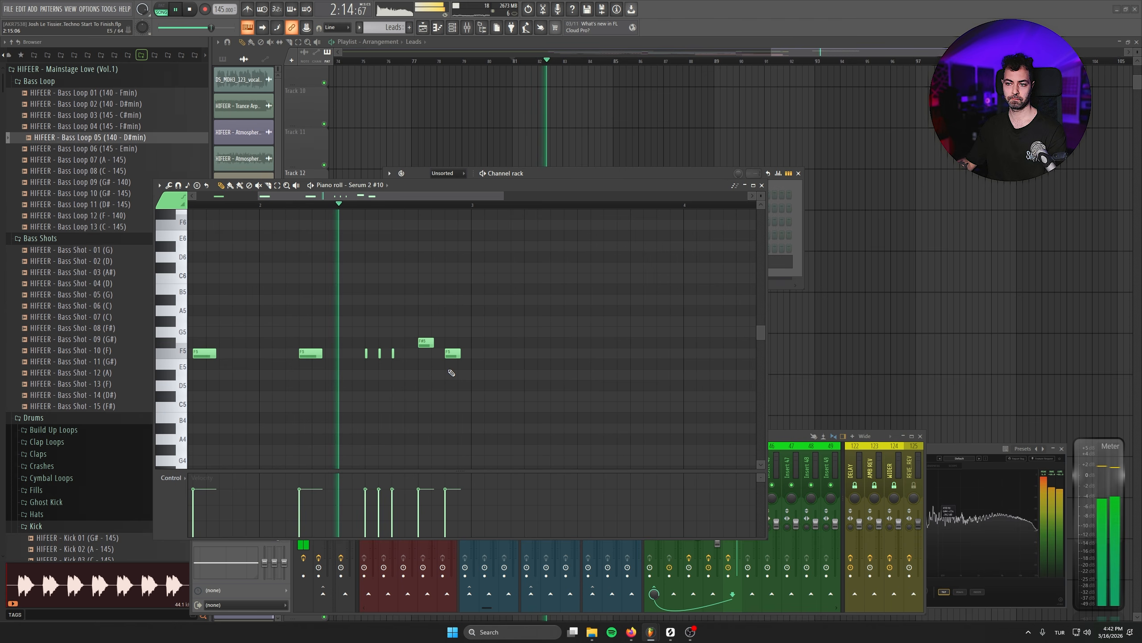
pyautogui.hotkey('ctrl', 'a')
pyautogui.hotkey('ctrl', 'Up')
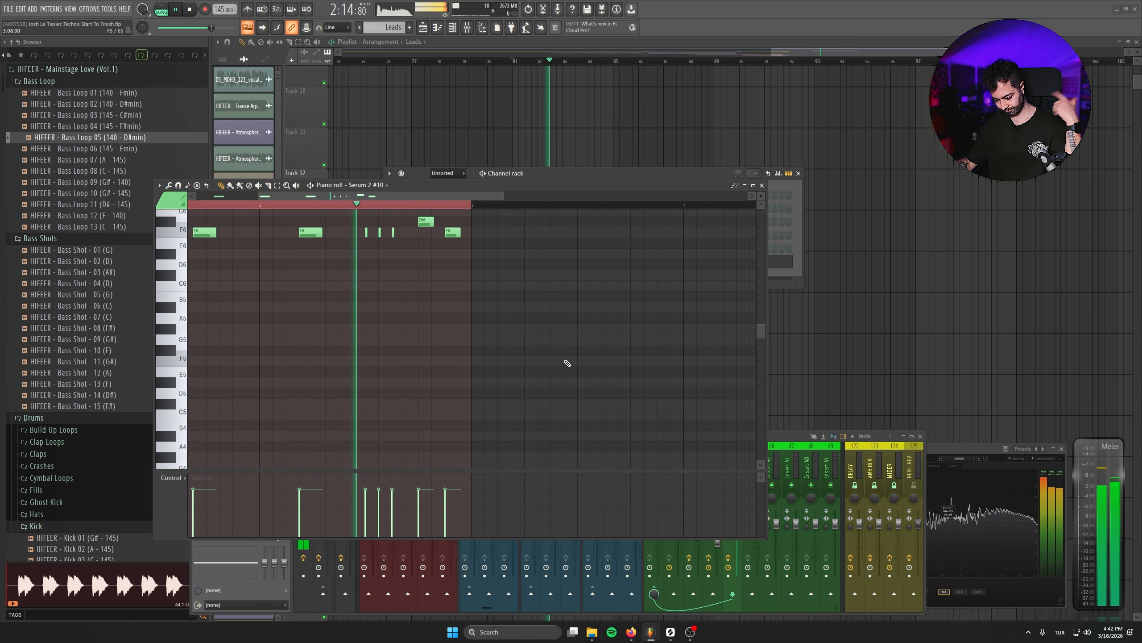
# - Duplicate the two-bar lead phrase into bars 3 and 4
pyautogui.scroll(-2, 614, 375)
pyautogui.hotkey('ctrl', 'a')
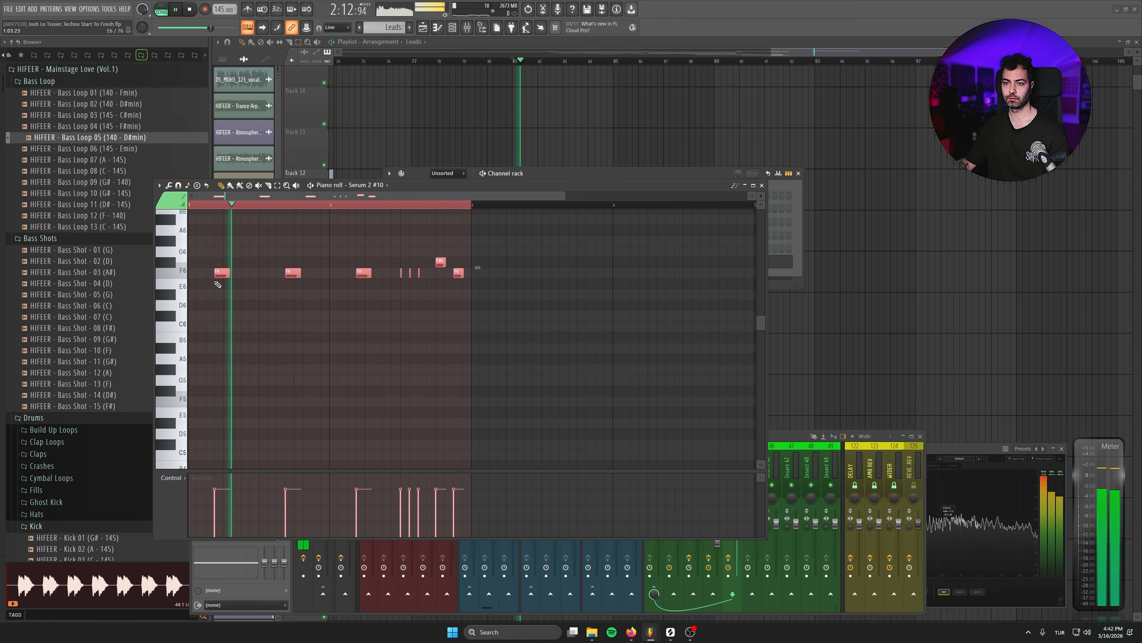
pyautogui.hotkey('ctrl', 'b')
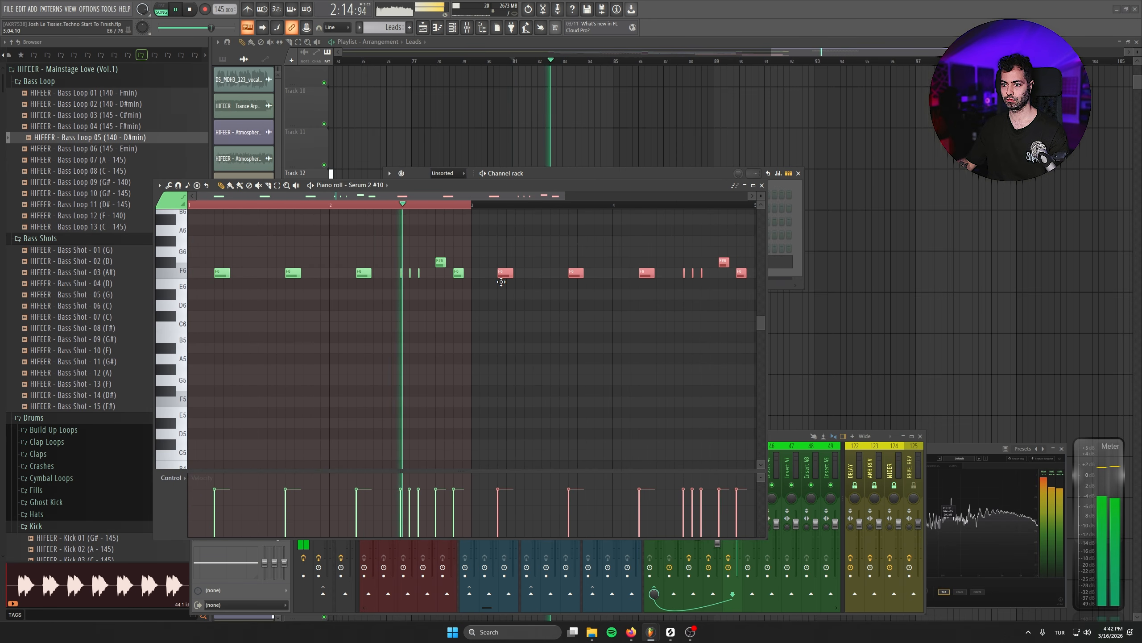
pyautogui.hotkey('ctrl', 'd')
pyautogui.hscroll(2, 641, 351)
pyautogui.hotkey('ctrl', 'a')
pyautogui.hotkey('ctrl', 'd')
# - Add a D#6 note before the three short notes in bar 4 and audition the variation
pyautogui.scroll(2, 540, 374)
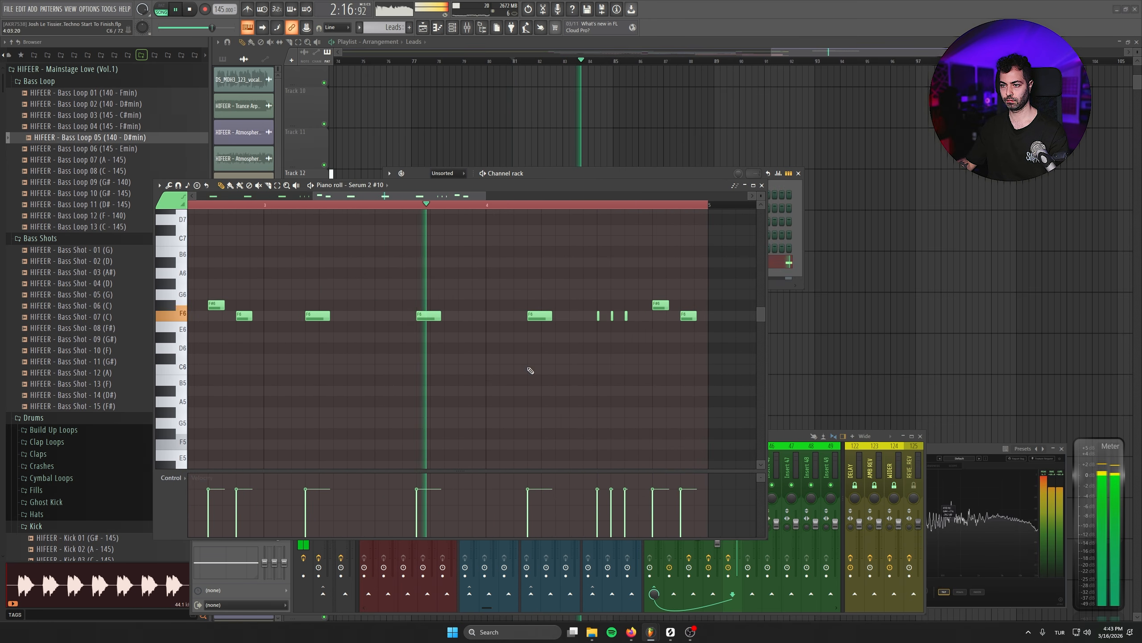
pyautogui.click(576, 337)
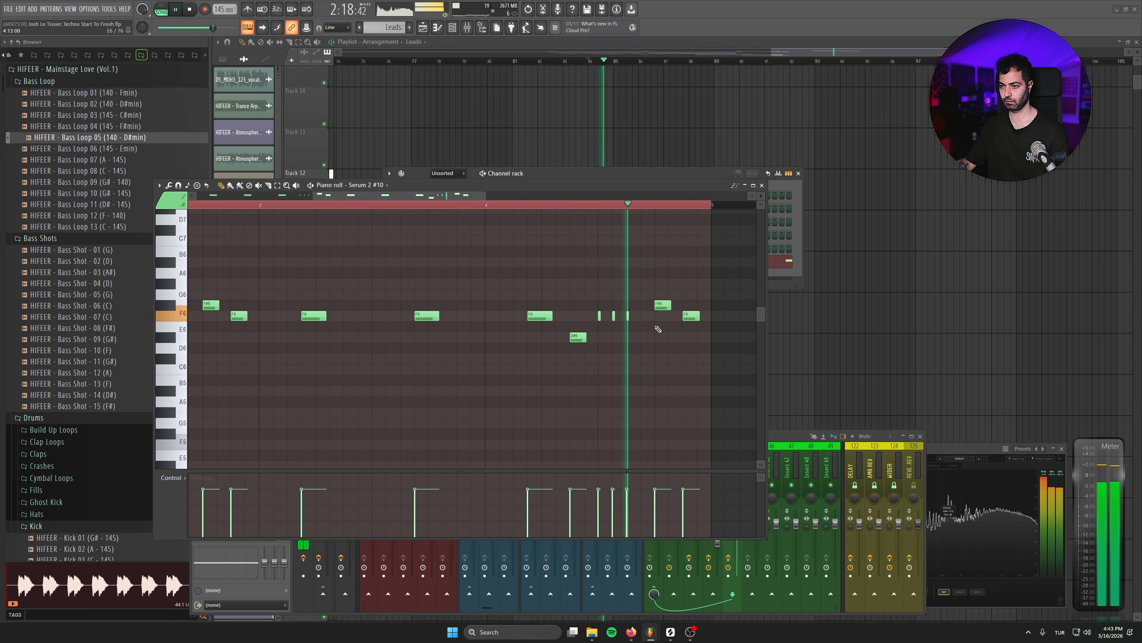
pyautogui.press('space')
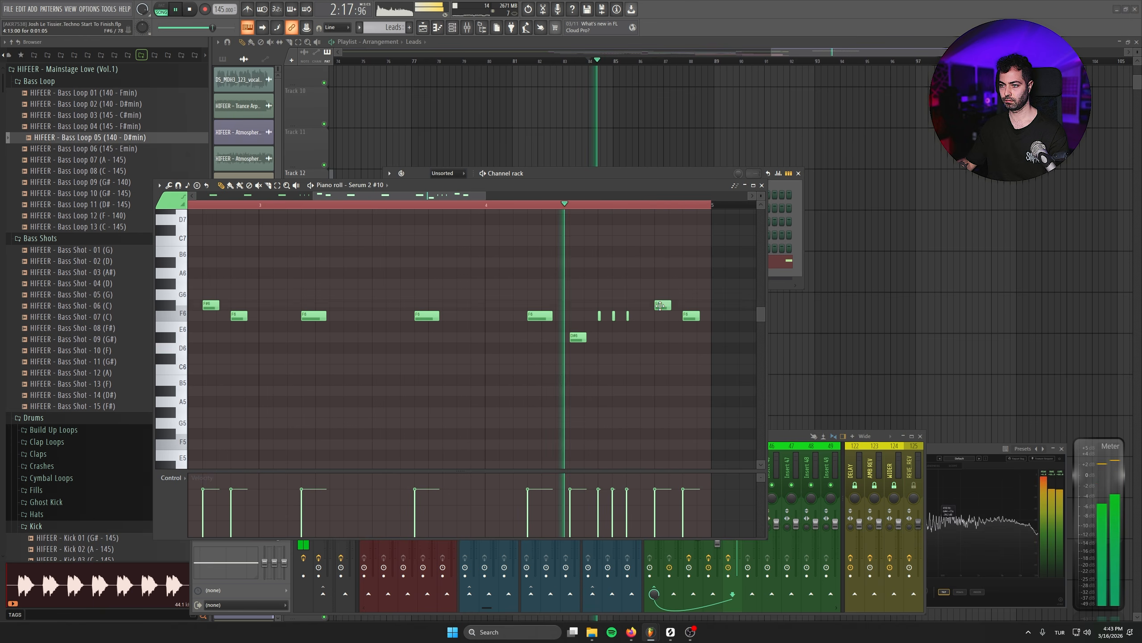
pyautogui.moveTo(662, 306); pyautogui.dragTo(660, 338)
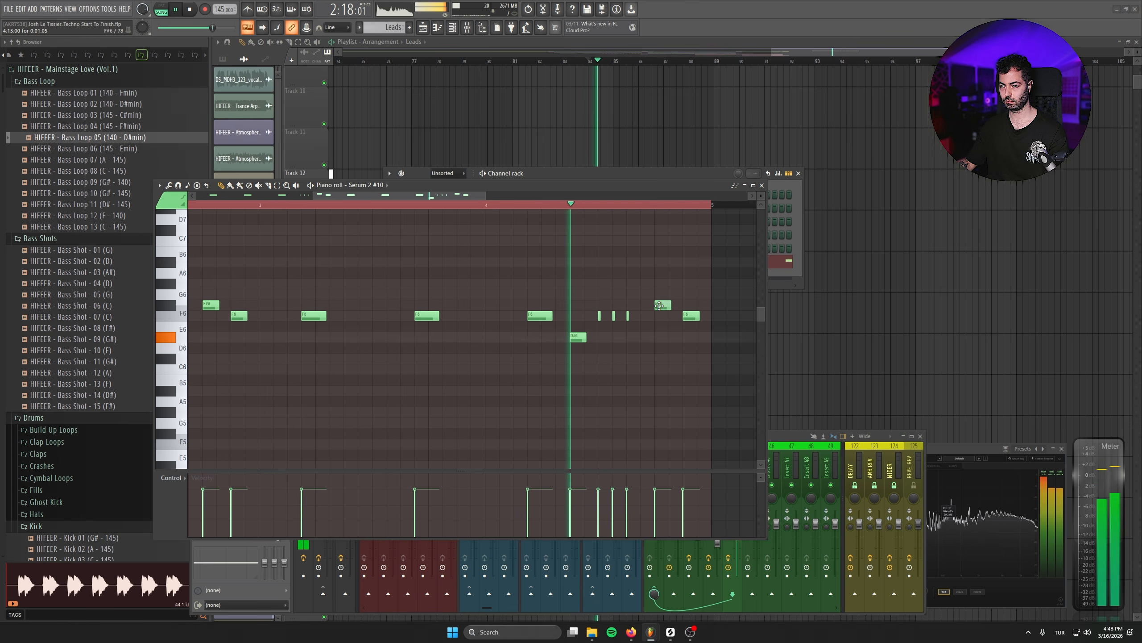
pyautogui.press('space')
# - Select all notes of the four-bar lead melody and copy them into bars 5 to 8
pyautogui.scroll(-3, 495, 383)
pyautogui.scroll(-2, 495, 383)
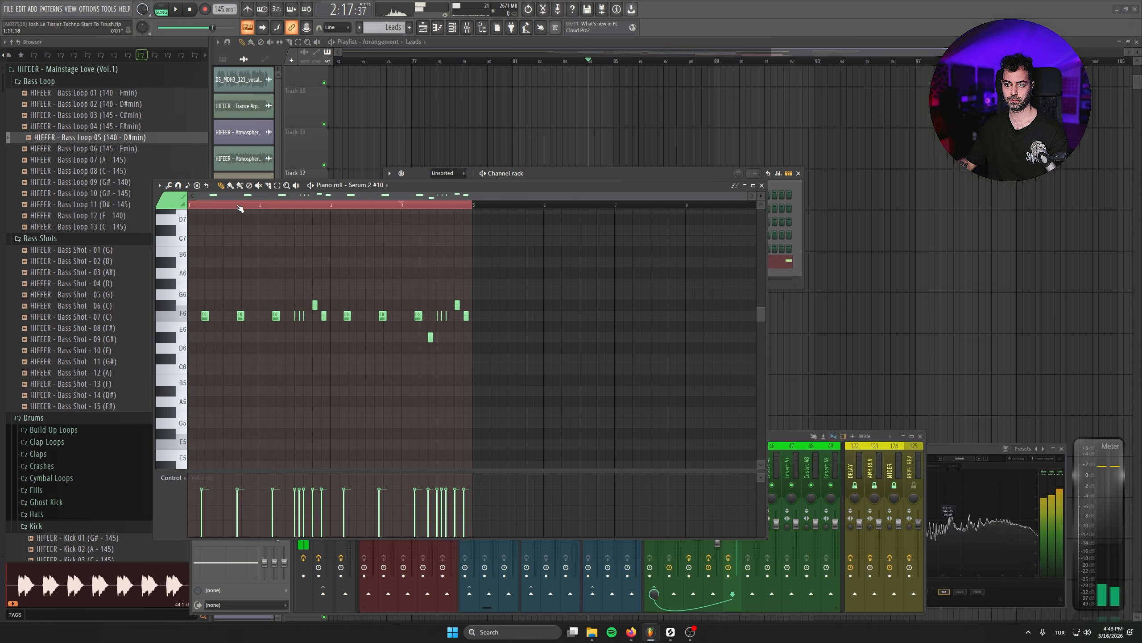
pyautogui.hotkey('ctrl', 'a')
pyautogui.moveTo(205, 315); pyautogui.dragTo(491, 316)
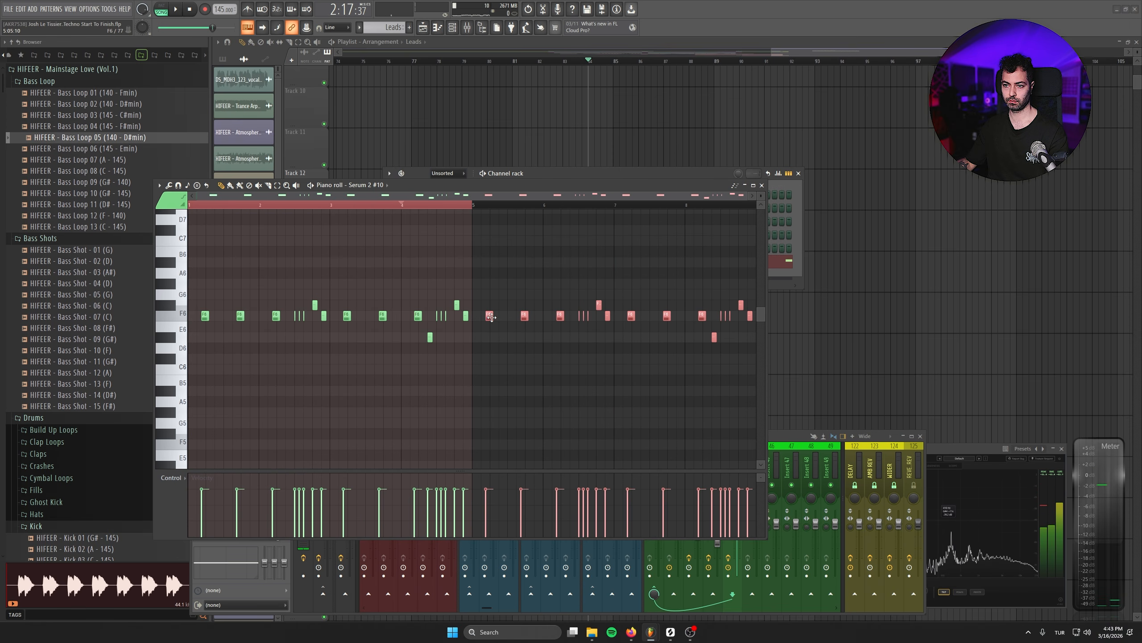
# - Play back the eight-bar lead melody and lower the last F#6 note of bar 8 to D#6
pyautogui.hotkey('ctrl', 'd')
pyautogui.scroll(-2, 537, 351)
pyautogui.press('space')
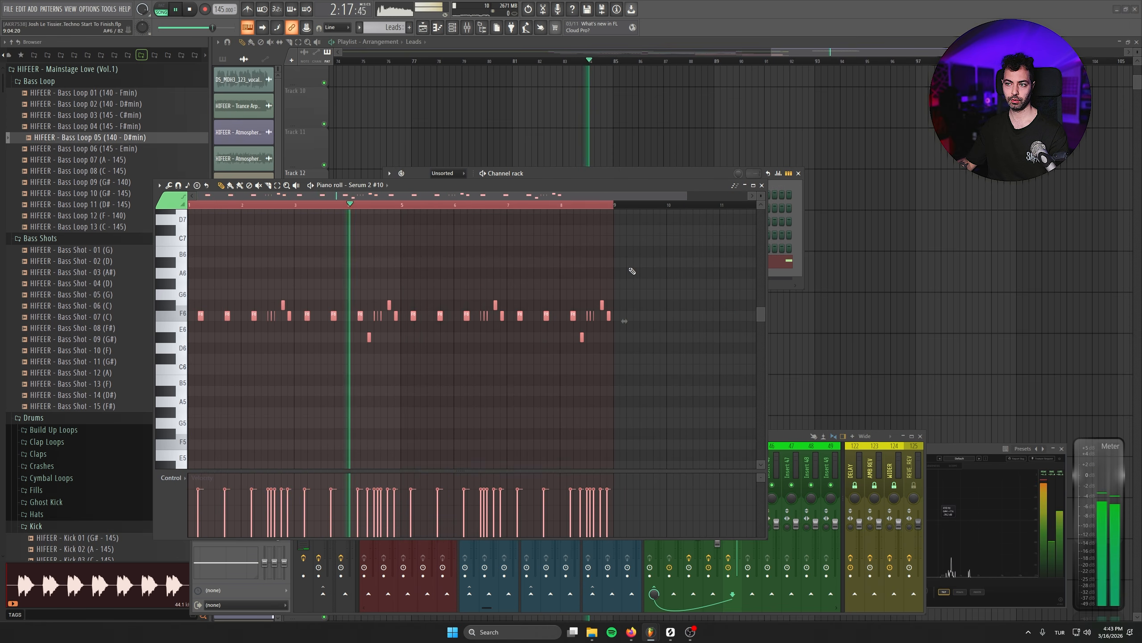
pyautogui.scroll(2, 530, 390)
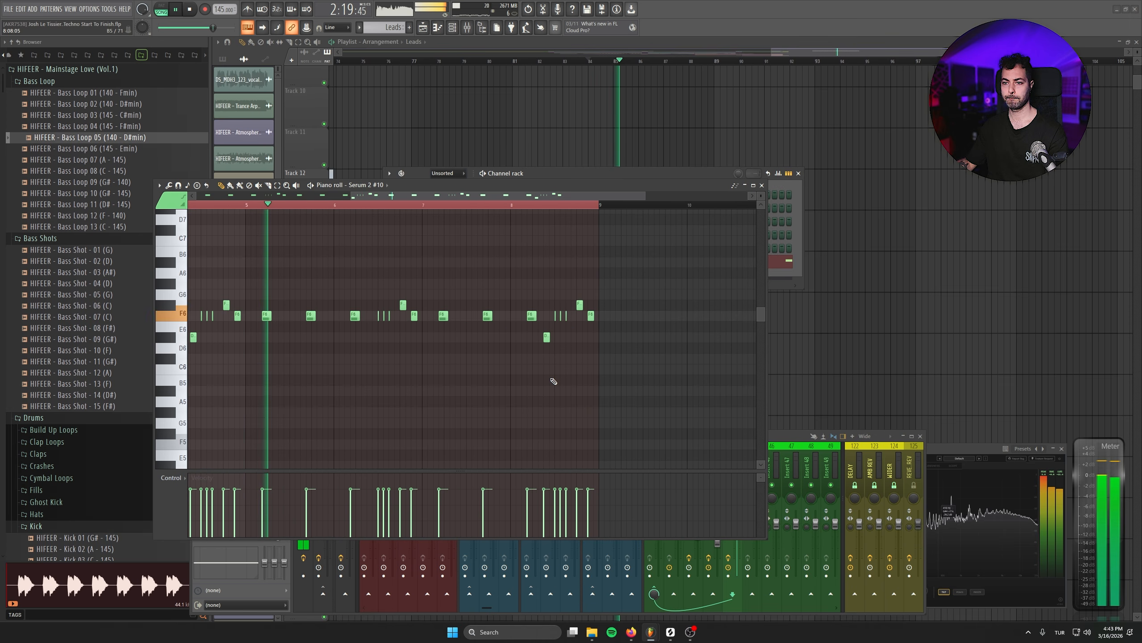
pyautogui.scroll(1, 539, 353)
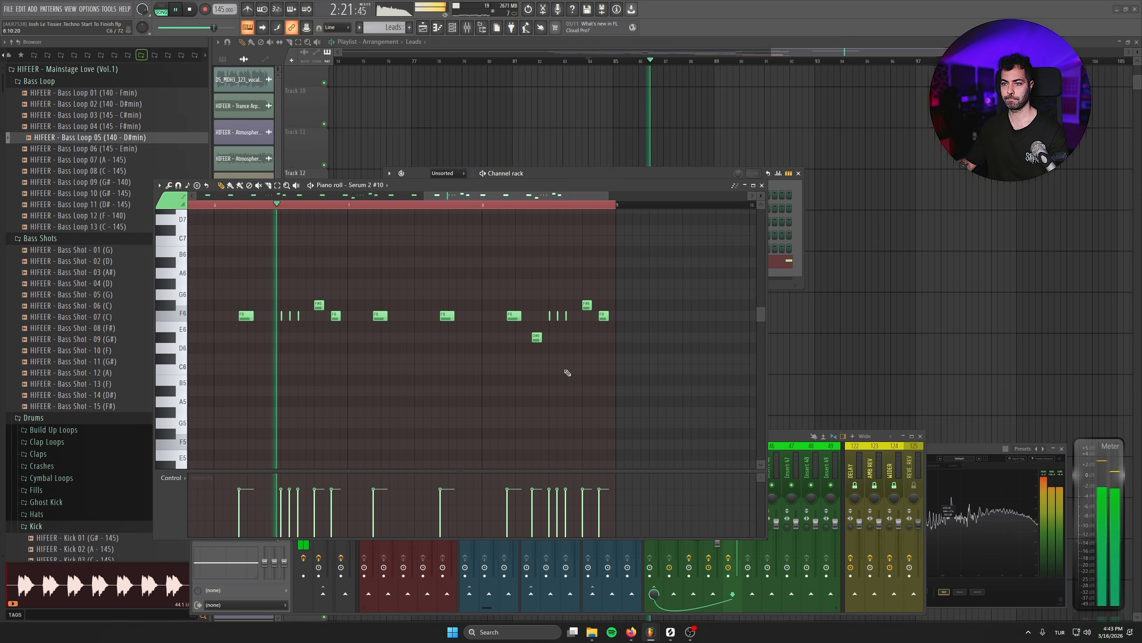
pyautogui.moveTo(585, 308); pyautogui.dragTo(584, 340)
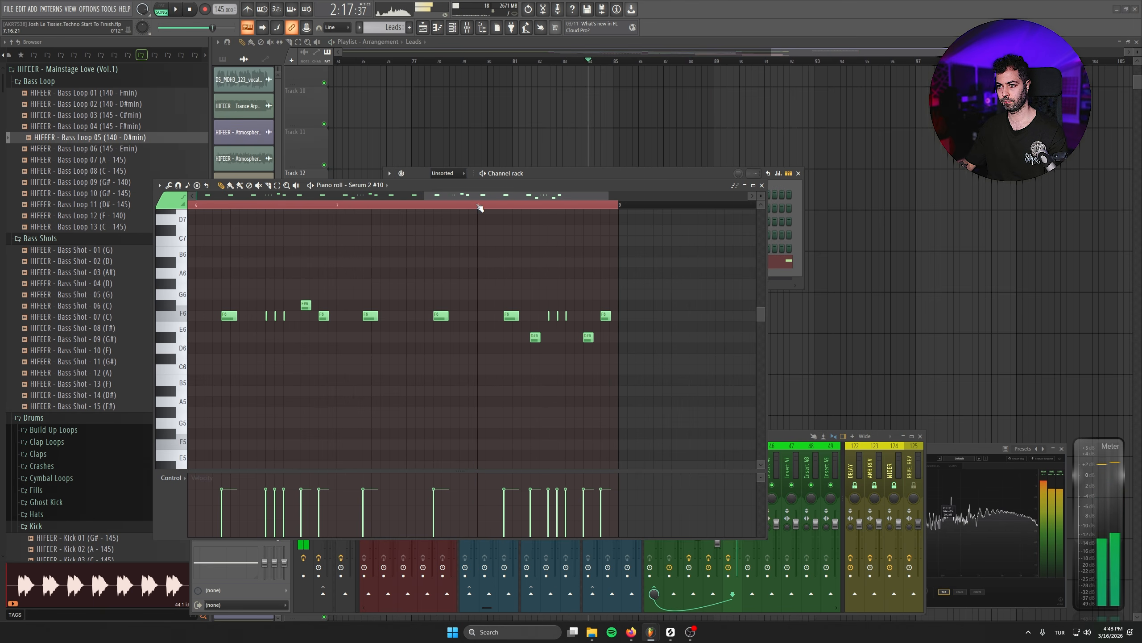
# - Delete the second D#6 note near the end of bar 8, and close the piano roll and channel rack
pyautogui.scroll(2, 594, 374)
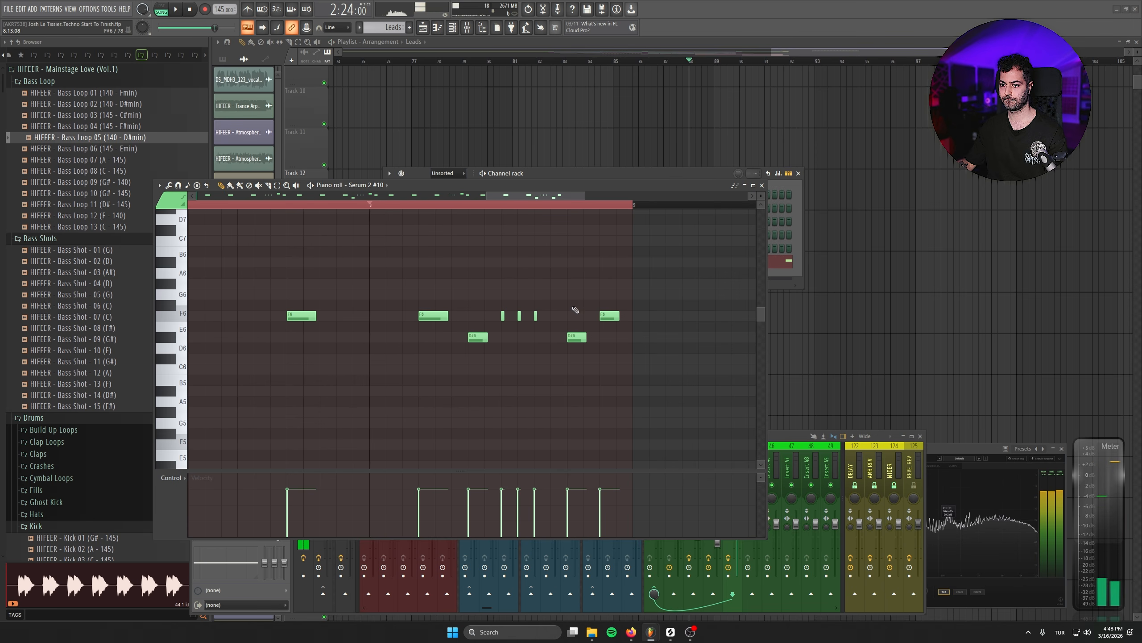
pyautogui.rightClick(575, 334)
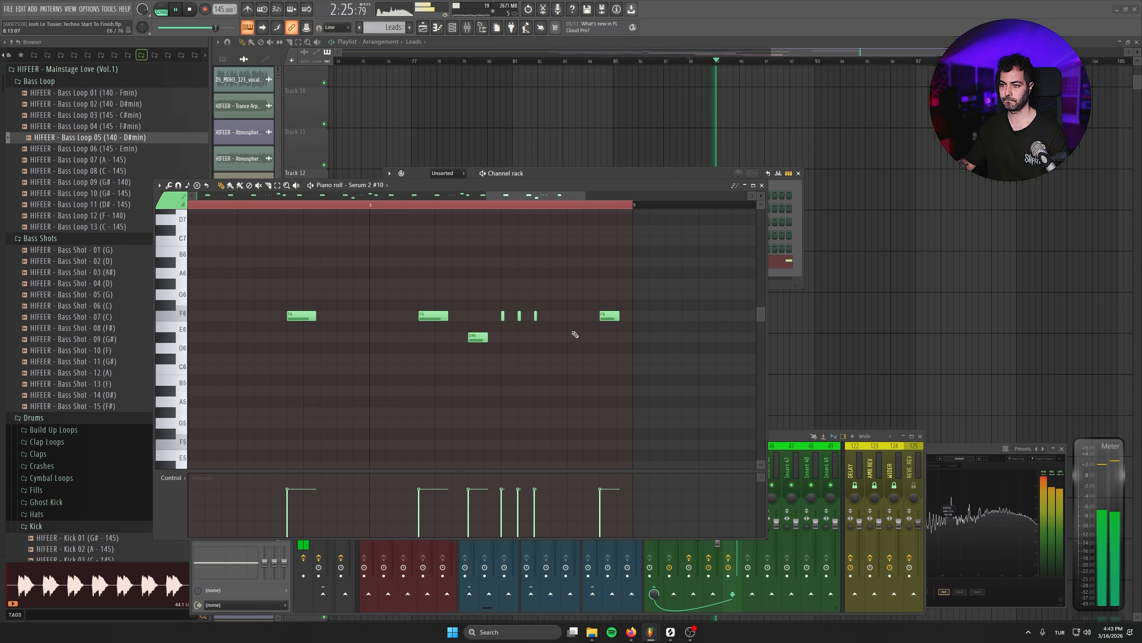
pyautogui.scroll(-1, 576, 334)
pyautogui.press('space')
pyautogui.click(762, 185)
pyautogui.click(799, 173)
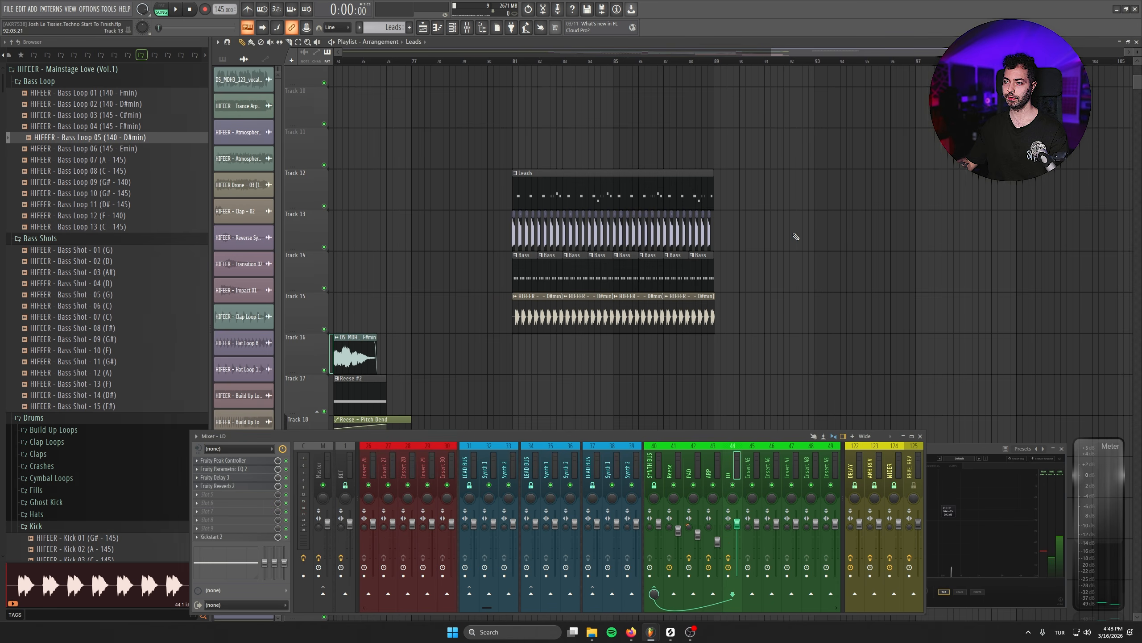
# - Select the drop's lead, kick, bass and bass loop clips and duplicate them directly after the original block
pyautogui.click(785, 266)
pyautogui.rightClick(927, 282)
pyautogui.moveTo(818, 147); pyautogui.dragTo(506, 332)
pyautogui.hotkey('ctrl', 'b')
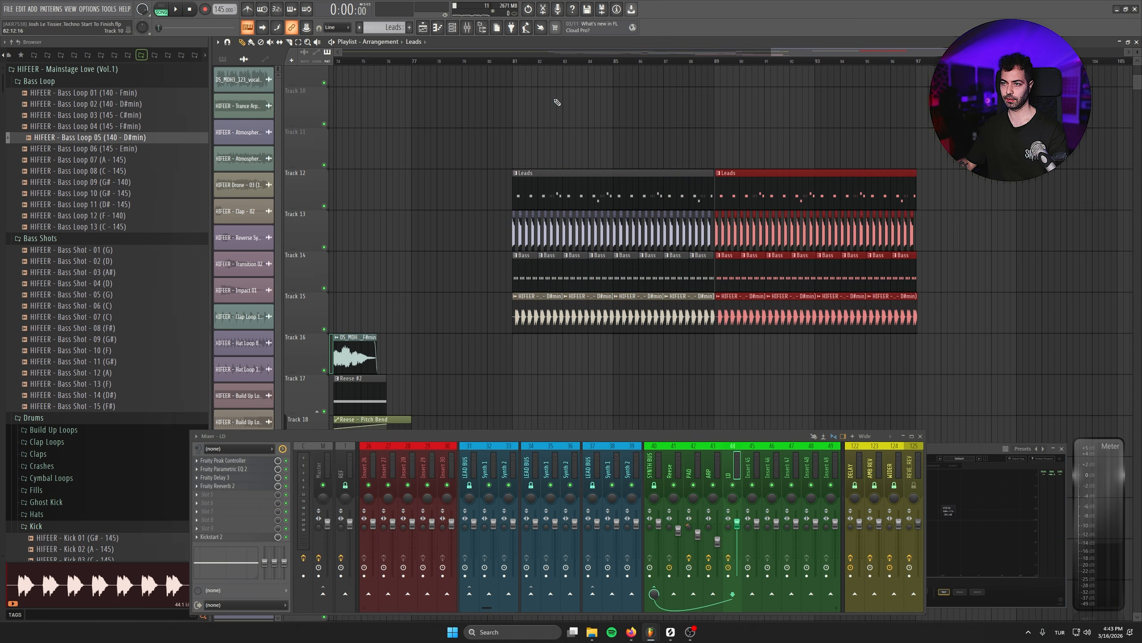
# - Search the samples for "exh", audition the Exhaust sounds and place HIFEER - Exhaust - 03 on Track 16 at the drop's start
pyautogui.click(111, 609)
pyautogui.write('exh')
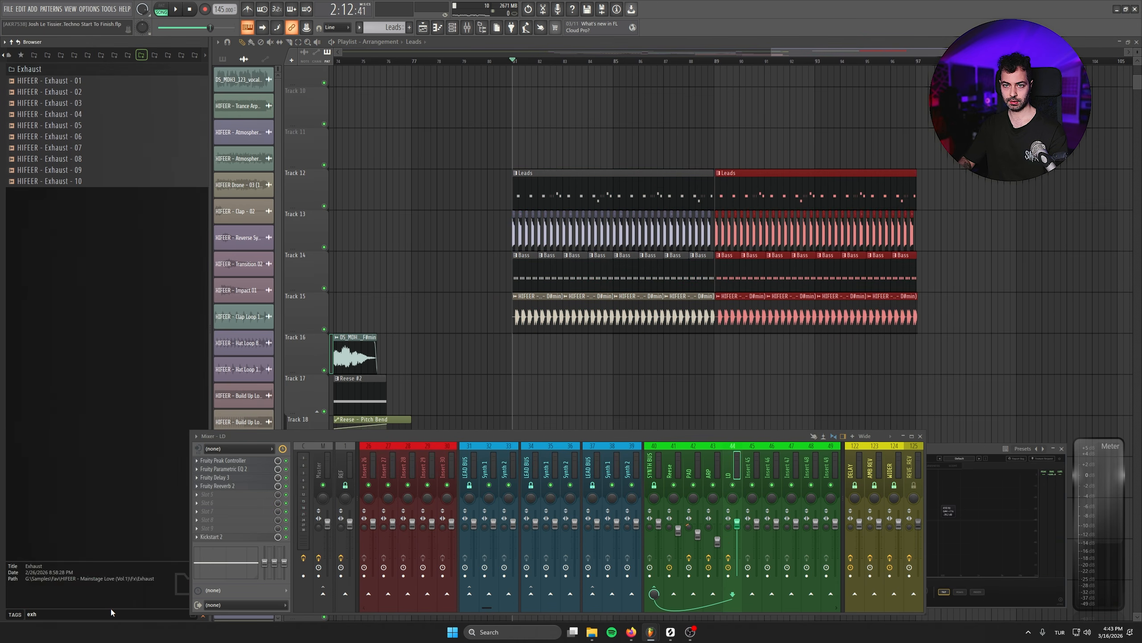
pyautogui.click(81, 104)
pyautogui.click(82, 116)
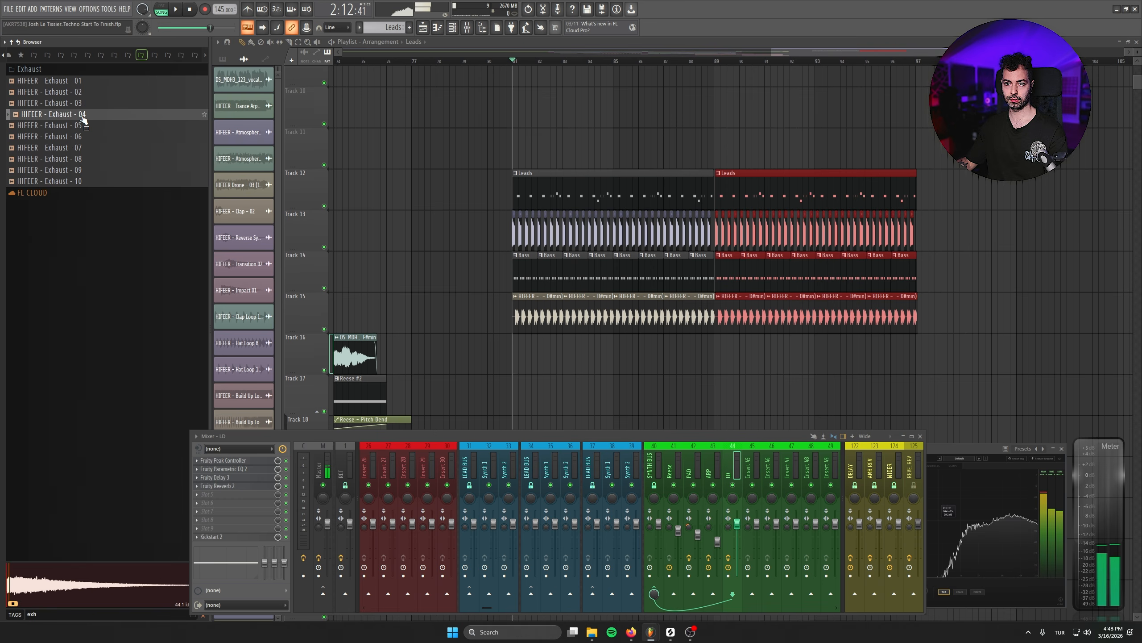
pyautogui.click(79, 83)
pyautogui.click(79, 105)
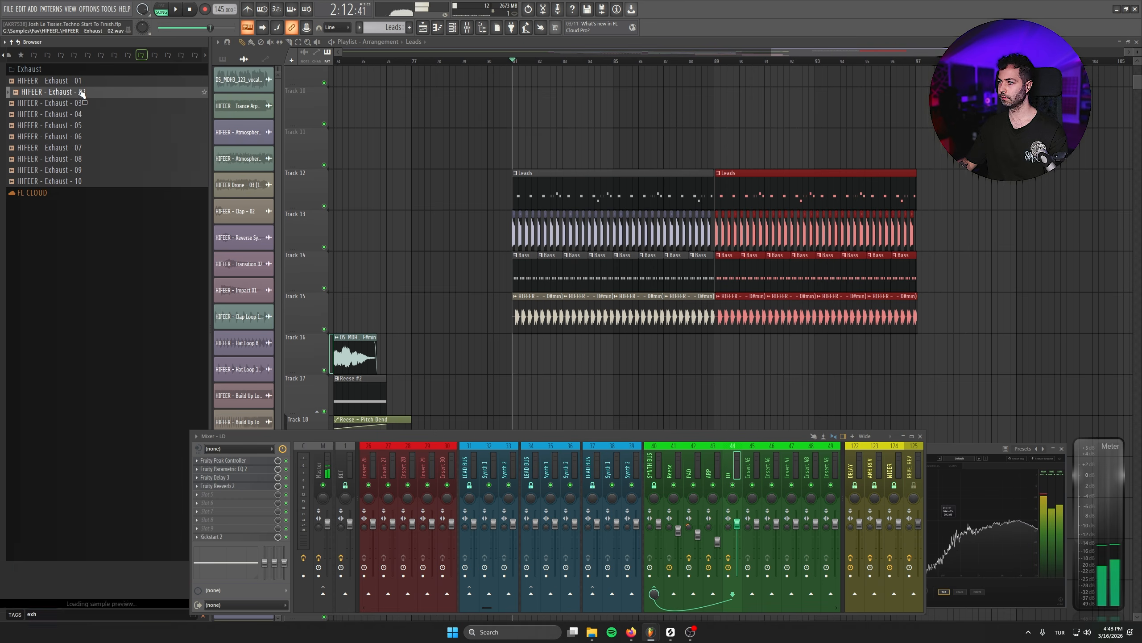
pyautogui.moveTo(545, 365); pyautogui.dragTo(546, 365)
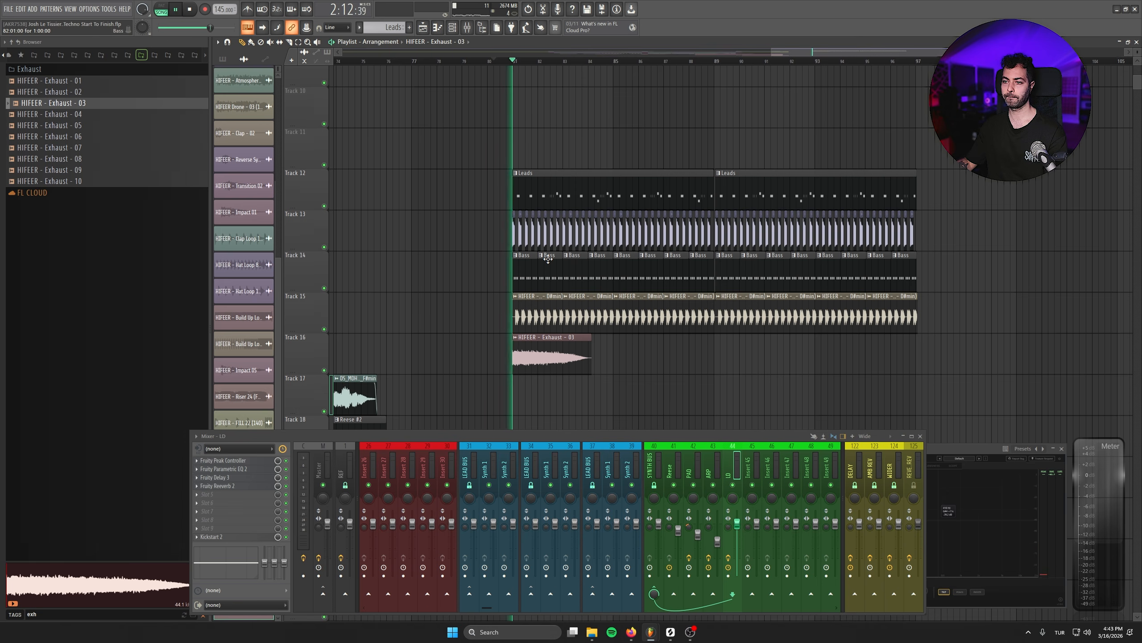
# - Lower the Exhaust - 03 clip's gain to -4.6 dB and audition it with the drop
pyautogui.moveTo(552, 373); pyautogui.dragTo(552, 387)
pyautogui.click(685, 392)
pyautogui.rightClick(743, 391)
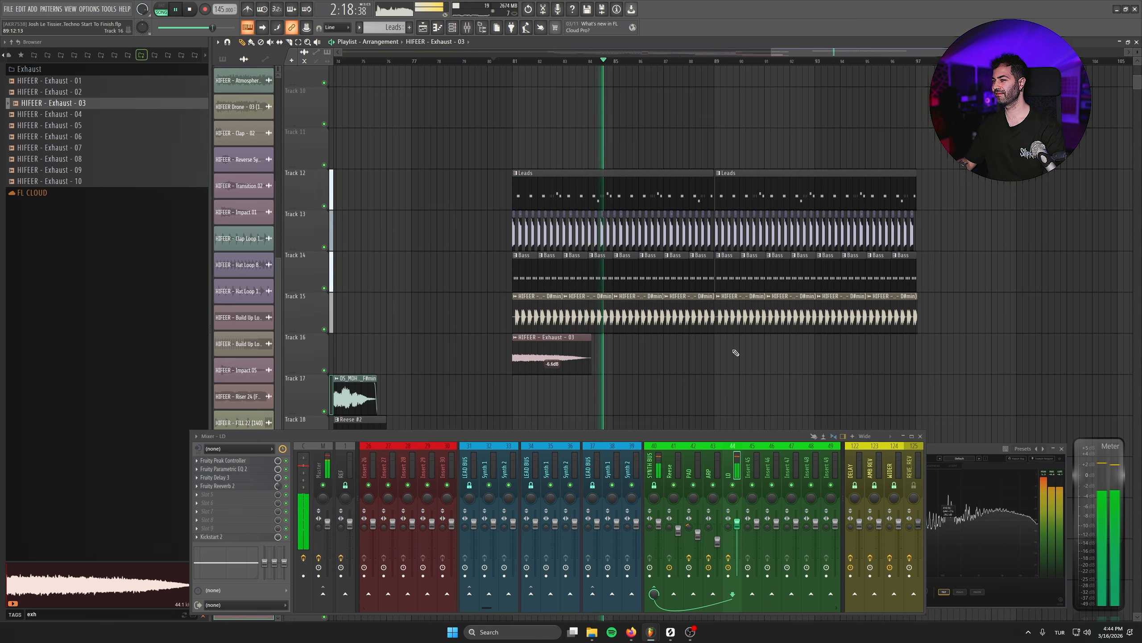
# - Select the duplicated block of drop clips and shift it slightly earlier to close the gap after the first block
pyautogui.scroll(5, 735, 353)
pyautogui.moveTo(989, 141); pyautogui.dragTo(628, 427)
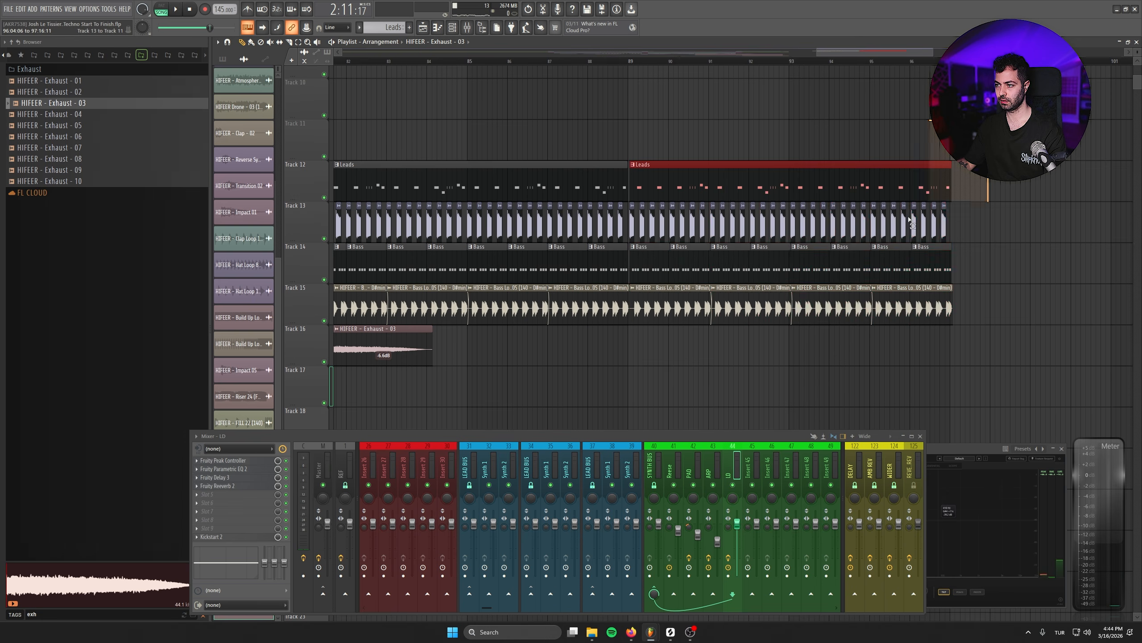
pyautogui.scroll(5, 643, 212)
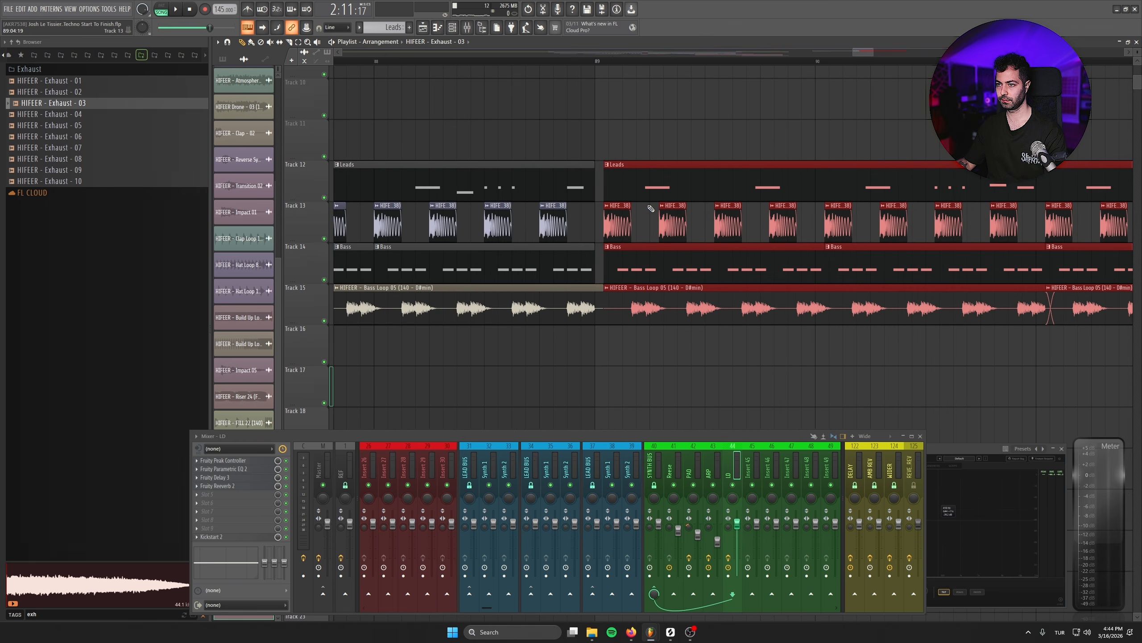
pyautogui.moveTo(647, 189); pyautogui.dragTo(639, 190)
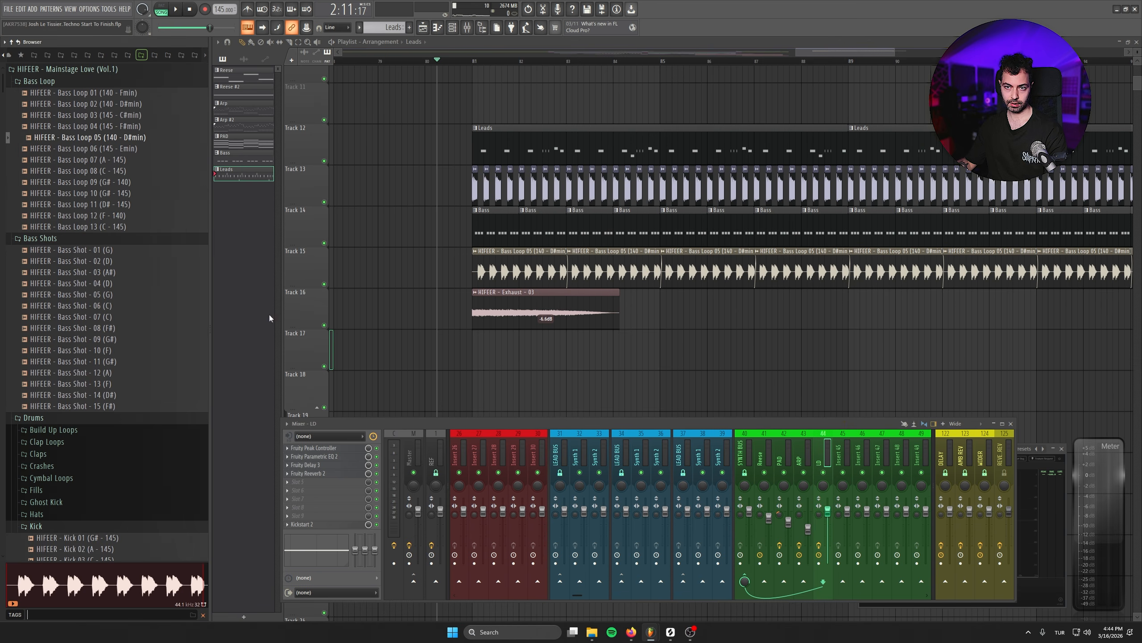
# - Collapse the Drums sample folder and open the One Shots folder inside Synth Shots
pyautogui.scroll(-6, 30, 299)
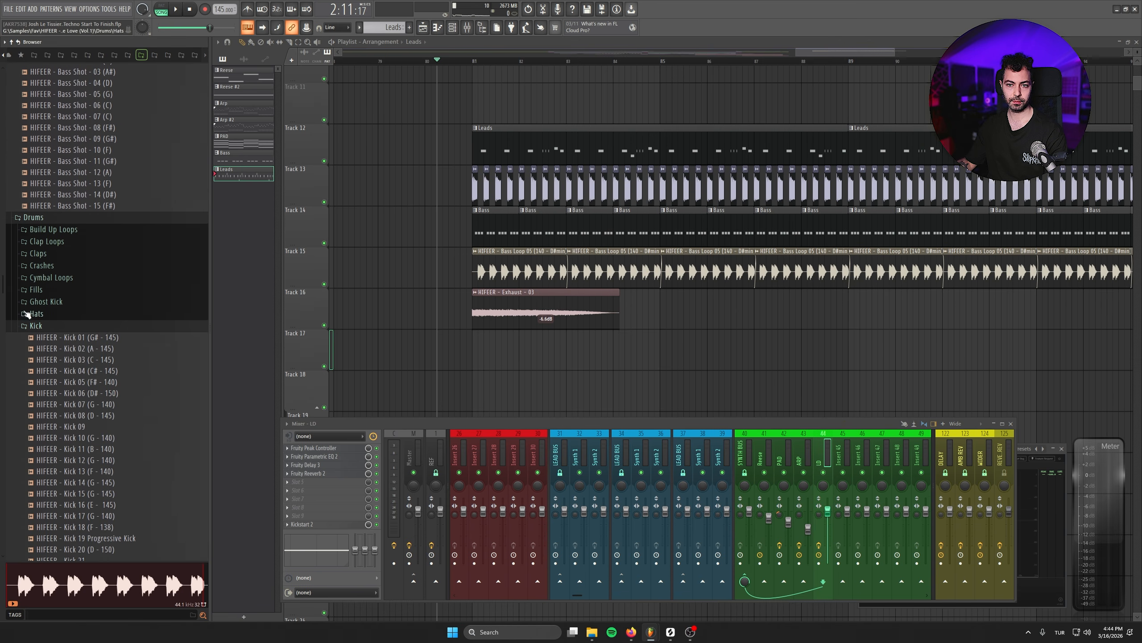
pyautogui.click(44, 218)
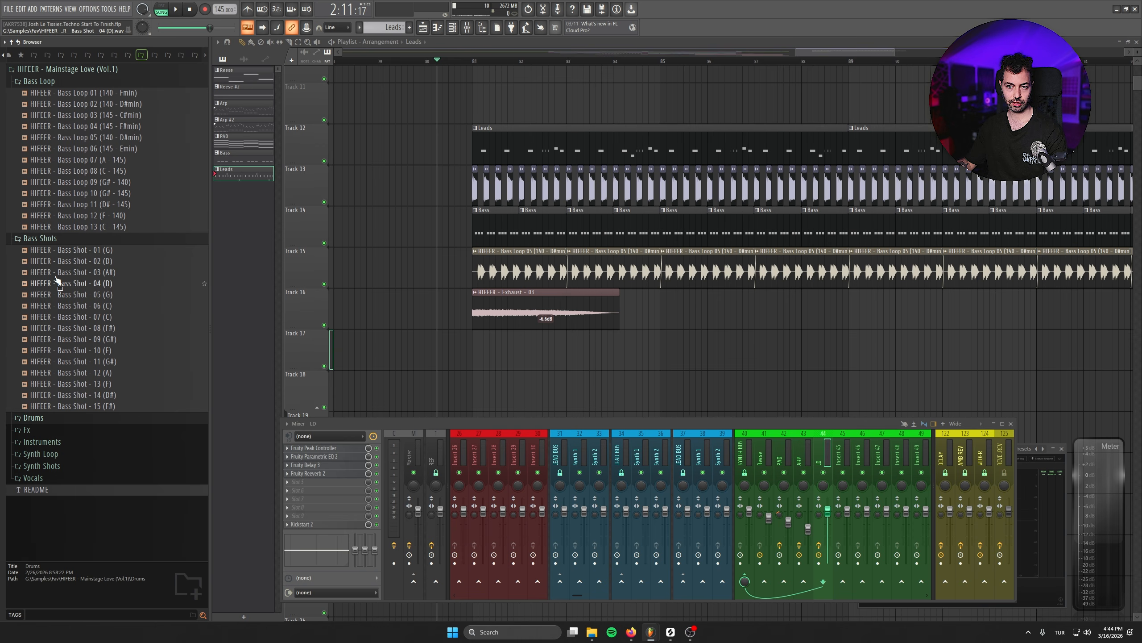
pyautogui.click(68, 468)
pyautogui.click(74, 489)
pyautogui.scroll(-6, 78, 450)
pyautogui.click(101, 314)
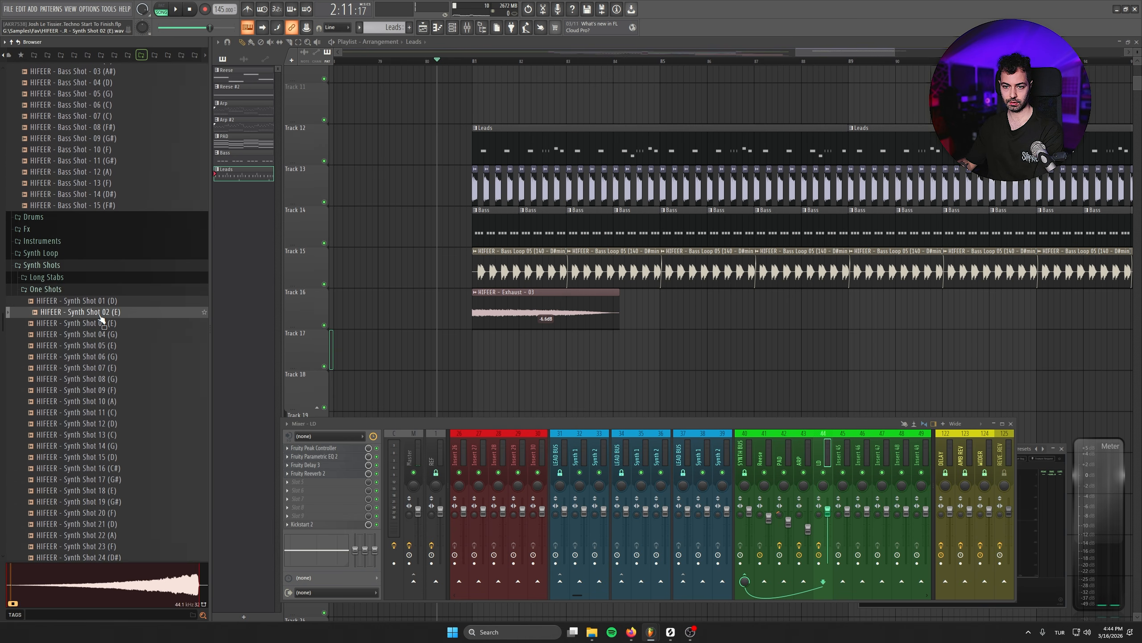
# - Audition the synth one-shots and place HIFEER - Synth Shot 20 (F) on Track 17 in bar 81
pyautogui.press('Down')
pyautogui.press('Down')
pyautogui.press('Down')
pyautogui.press('Down')
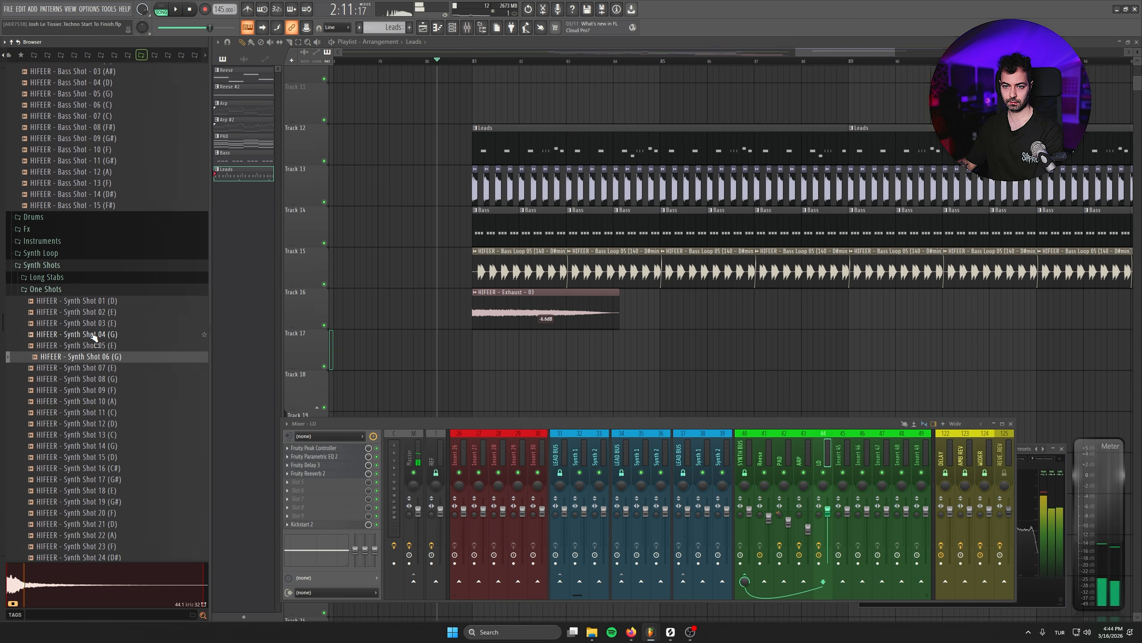
pyautogui.press('Down')
pyautogui.press('Down')
pyautogui.press('Down')
pyautogui.press('Down')
pyautogui.press('Down')
pyautogui.press('Down')
pyautogui.press('Down')
pyautogui.press('Down')
pyautogui.press('Down')
pyautogui.press('Down')
pyautogui.press('Down')
pyautogui.press('Down')
pyautogui.press('Down')
pyautogui.press('Down')
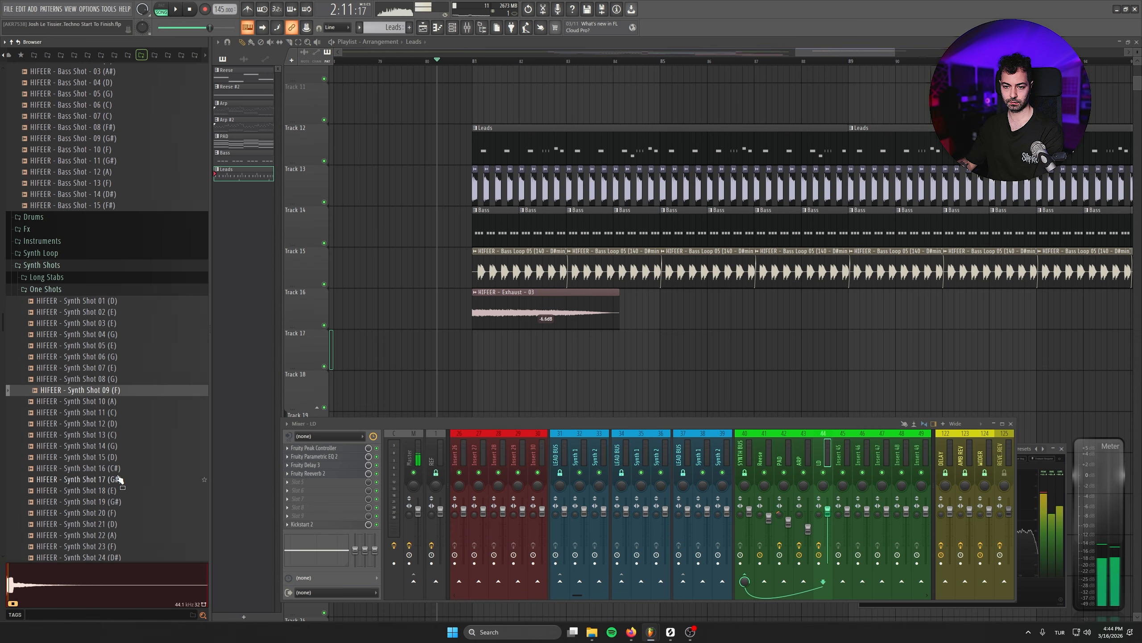
pyautogui.scroll(-5, 135, 360)
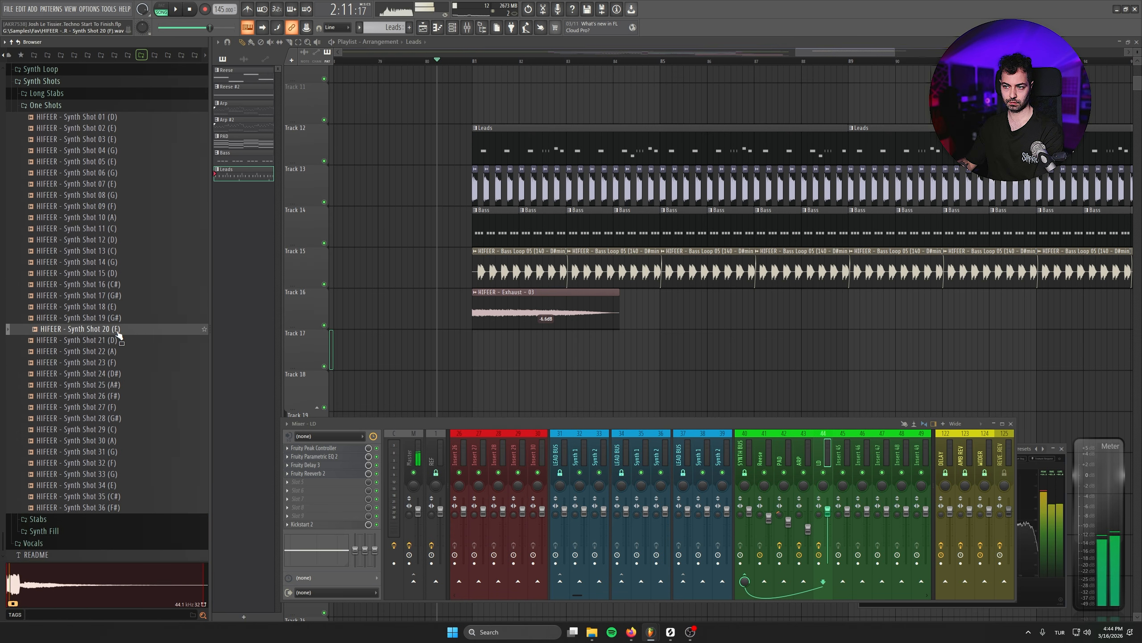
pyautogui.moveTo(118, 335); pyautogui.dragTo(518, 356)
# - Move the Synth Shot 20 (F) clip to step 7 of bar 81 and trim its end to about bar 82
pyautogui.scroll(4, 629, 334)
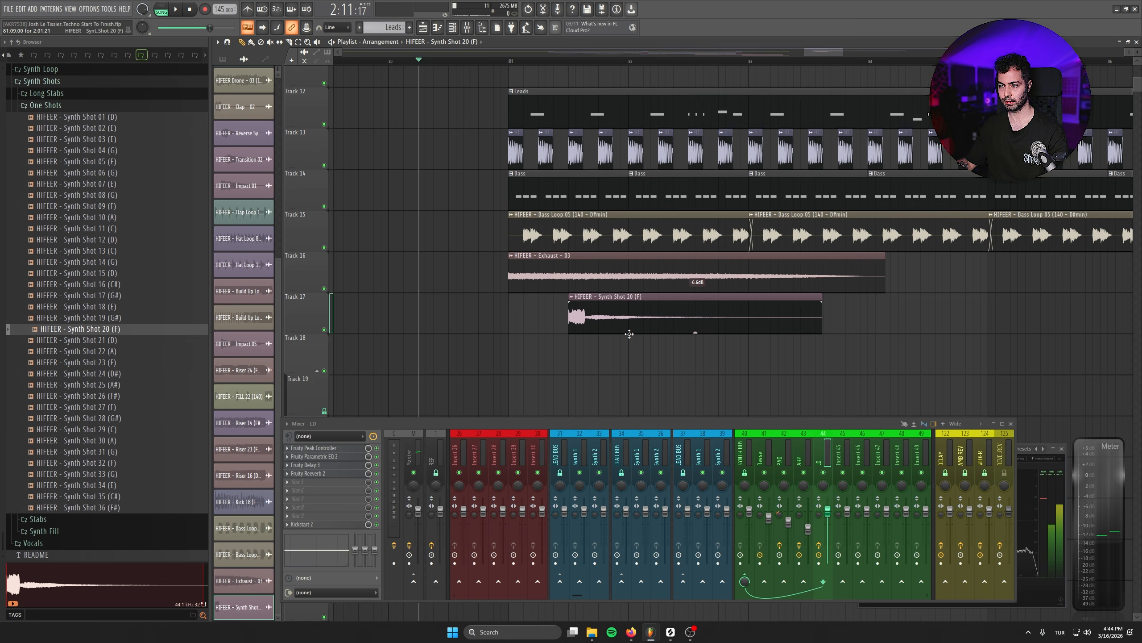
pyautogui.scroll(4, 629, 333)
pyautogui.moveTo(635, 311); pyautogui.dragTo(605, 305)
pyautogui.click(462, 62)
pyautogui.press('space')
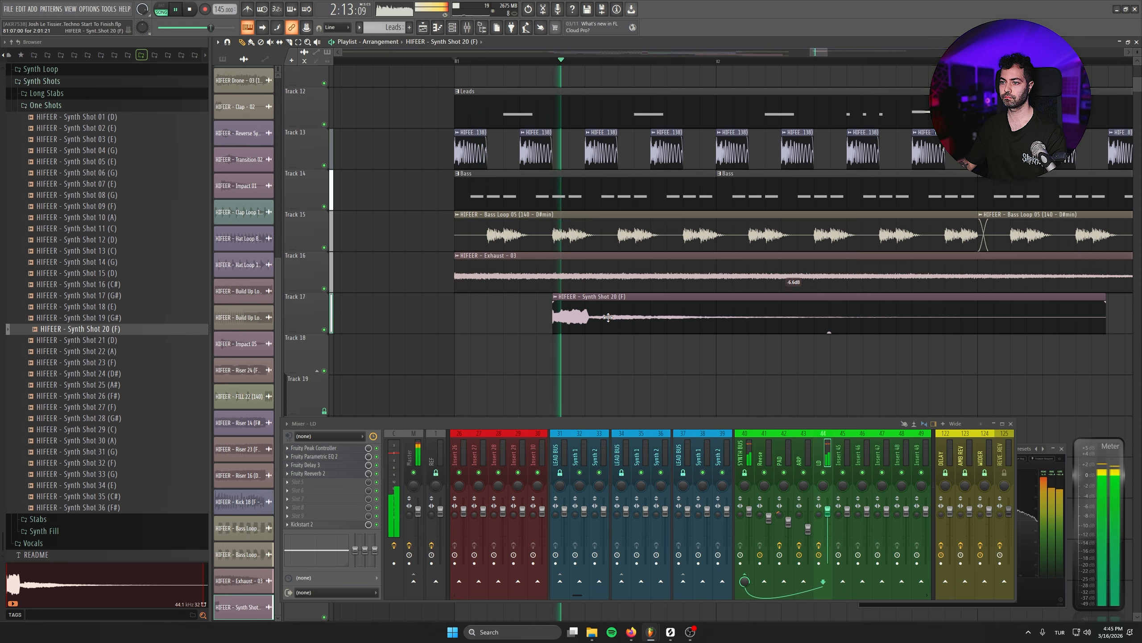
pyautogui.press('space')
pyautogui.moveTo(1105, 315); pyautogui.dragTo(804, 315)
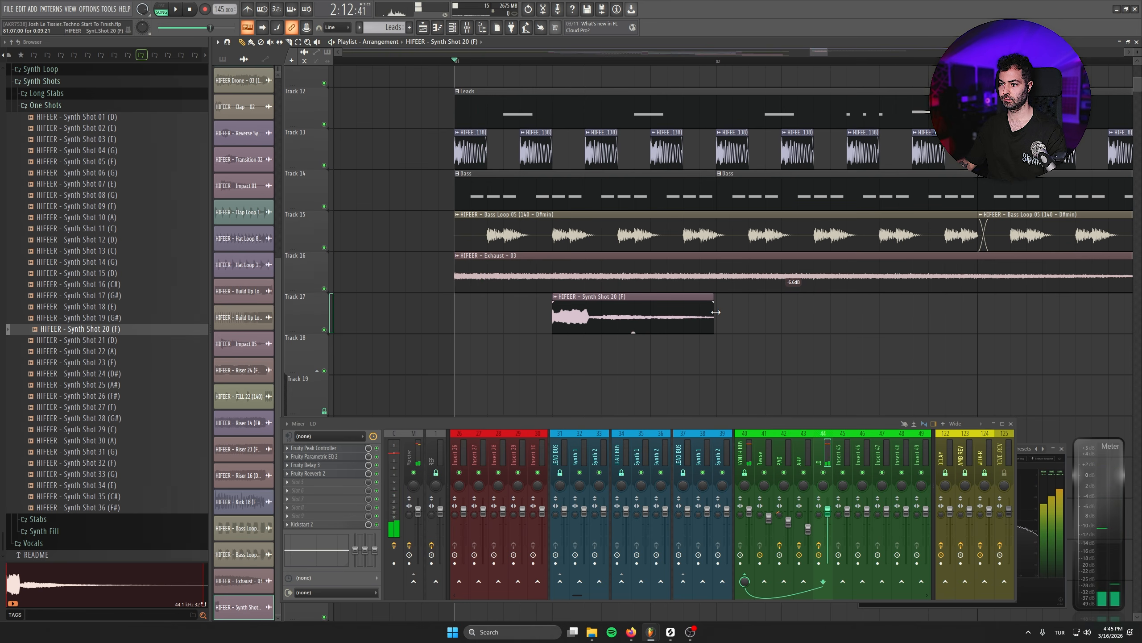
# - Time-stretch the Synth Shot 20 (F) clip with a 140 BPM tempo in Stretch mode, and give it a long fade-out
pyautogui.scroll(2, 646, 316)
pyautogui.doubleClick(646, 315)
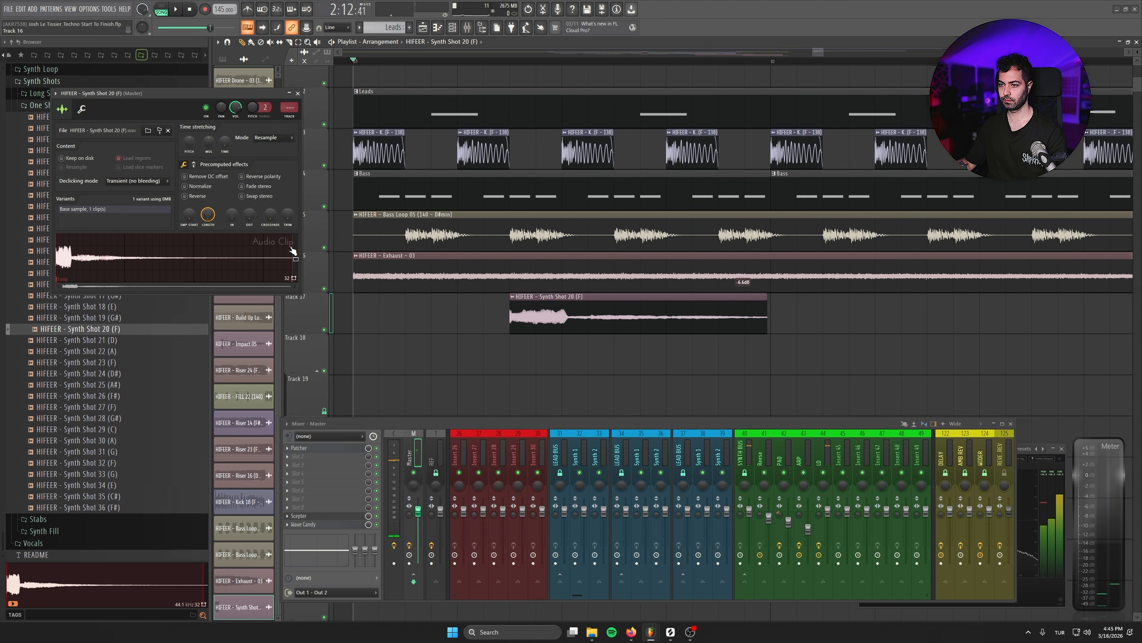
pyautogui.rightClick(225, 141)
pyautogui.click(239, 152)
pyautogui.click(575, 407)
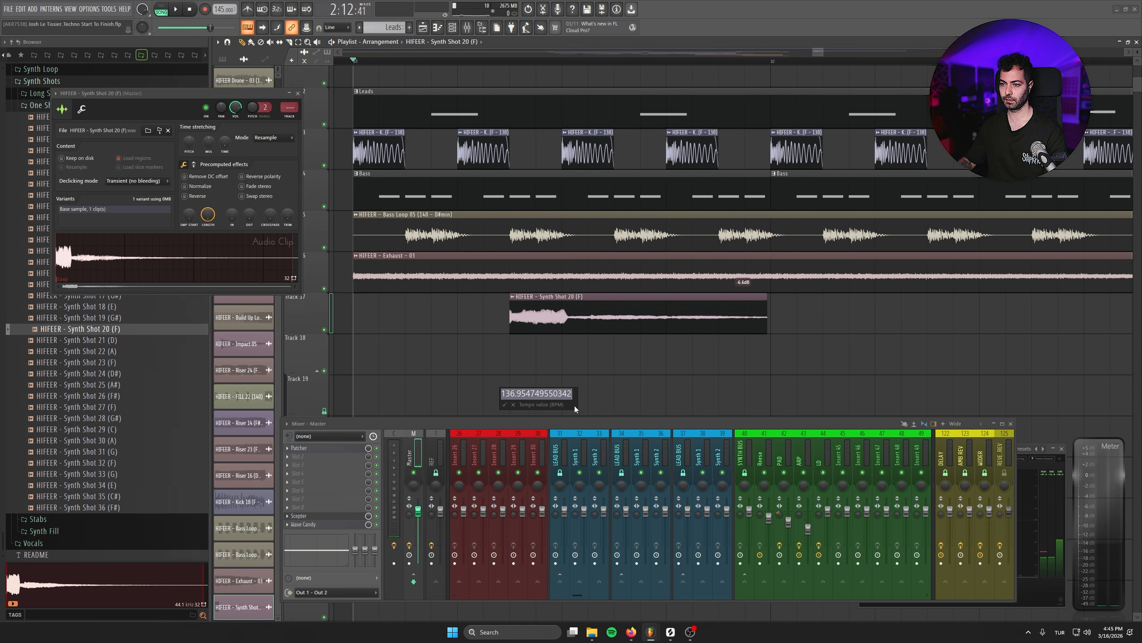
pyautogui.write('140')
pyautogui.press('Return')
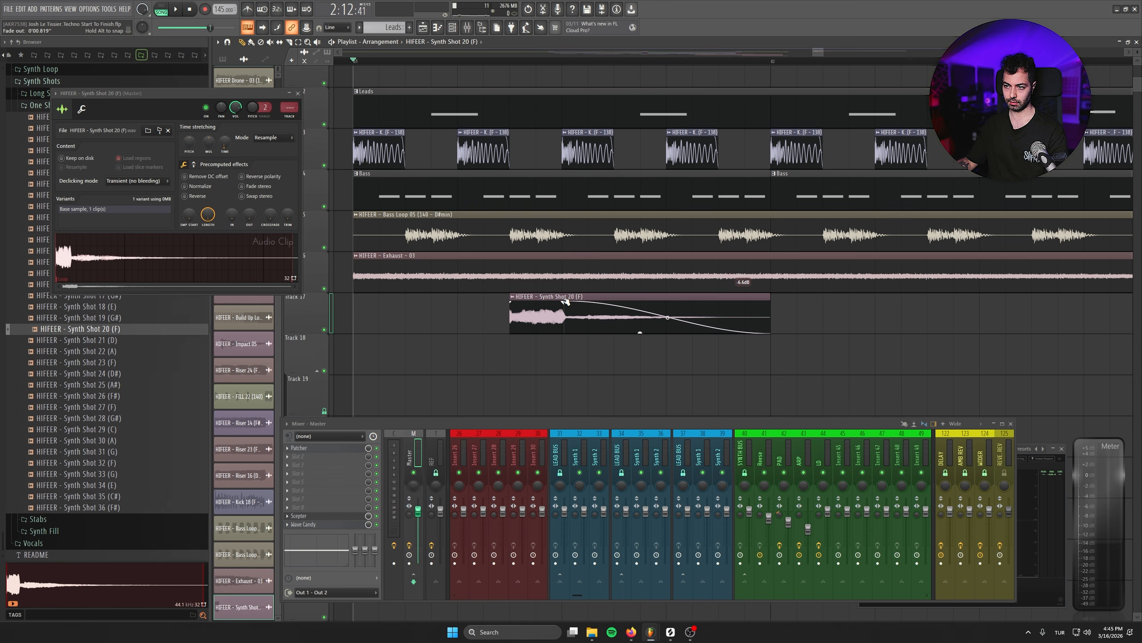
pyautogui.click(267, 139)
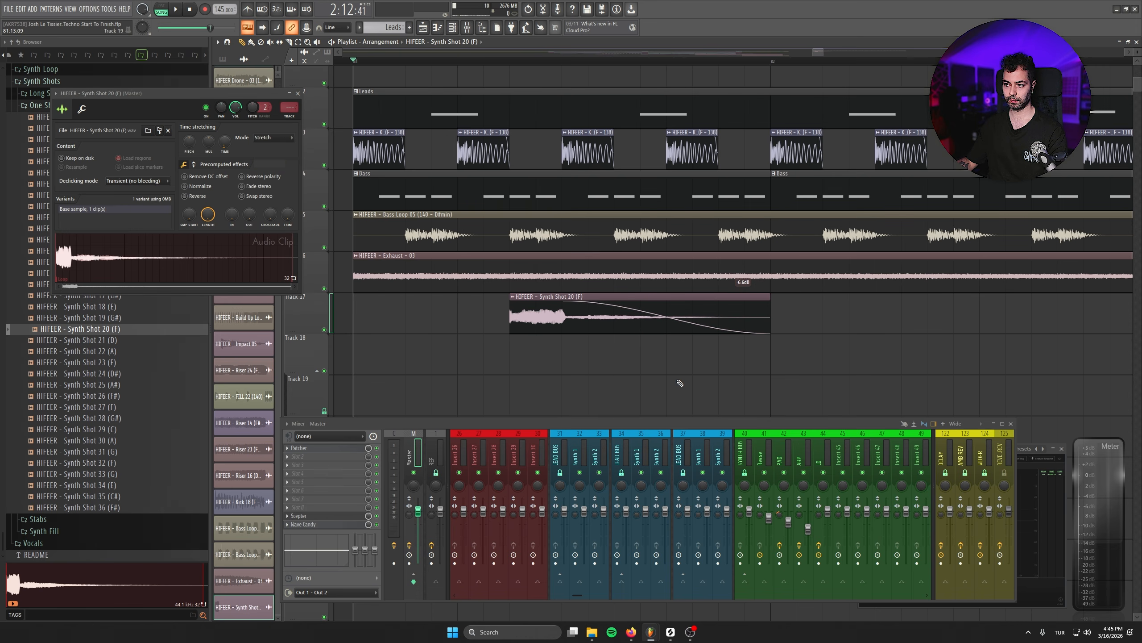
# - Copy the Synth Shot 20 (F) clip to Track 18 at step 15 of bar 81 and audition the pair
pyautogui.moveTo(720, 358)
pyautogui.mouseDown()
pyautogui.moveTo(747, 358)
pyautogui.moveTo(732, 361)
pyautogui.mouseUp()
pyautogui.moveTo(676, 352); pyautogui.dragTo(549, 335)
pyautogui.press('space')
pyautogui.scroll(-3, 544, 385)
# - Copy the pair of synth shot clips at one-bar intervals until four pairs fill Tracks 17 and 18
pyautogui.moveTo(695, 308); pyautogui.dragTo(438, 366)
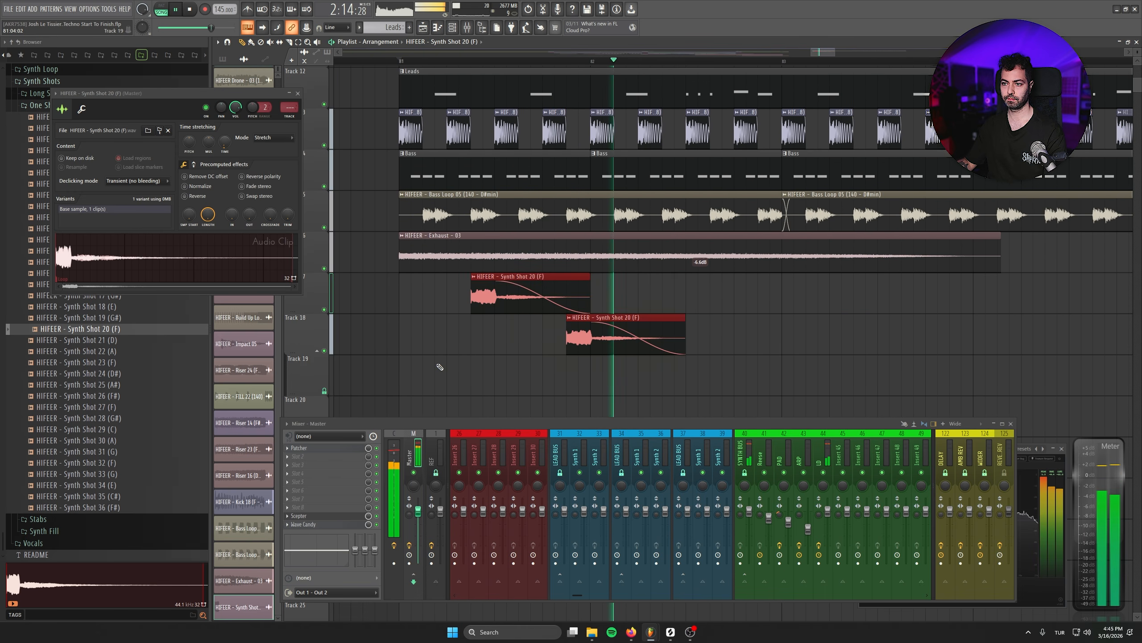
pyautogui.press('space')
pyautogui.moveTo(512, 301)
pyautogui.mouseDown()
pyautogui.moveTo(810, 301)
pyautogui.moveTo(703, 301)
pyautogui.mouseUp()
pyautogui.press('space')
pyautogui.moveTo(909, 297)
pyautogui.mouseDown()
pyautogui.moveTo(651, 350)
pyautogui.moveTo(530, 346)
pyautogui.mouseUp()
pyautogui.moveTo(577, 302)
pyautogui.mouseDown()
pyautogui.moveTo(971, 301)
pyautogui.moveTo(960, 302)
pyautogui.mouseUp()
pyautogui.scroll(-3, 661, 313)
pyautogui.moveTo(516, 288); pyautogui.dragTo(1032, 361)
pyautogui.hotkey('ctrl', 'z')
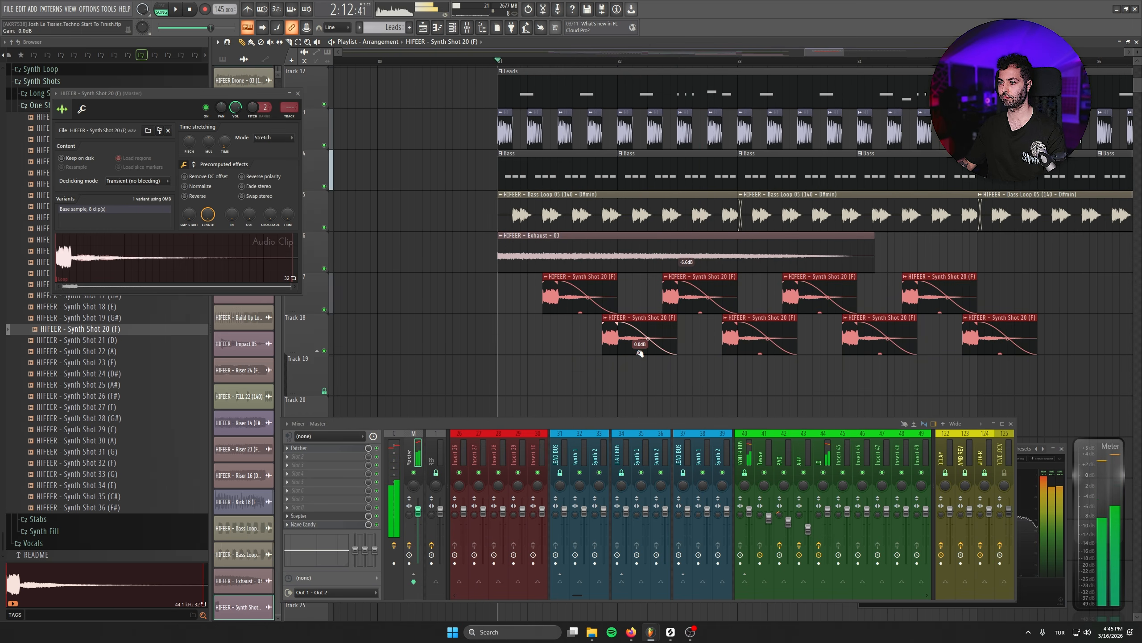
# - Delete the second and fourth synth shot clips on Track 18
pyautogui.click(716, 380)
pyautogui.rightClick(726, 376)
pyautogui.rightClick(746, 351)
pyautogui.rightClick(991, 349)
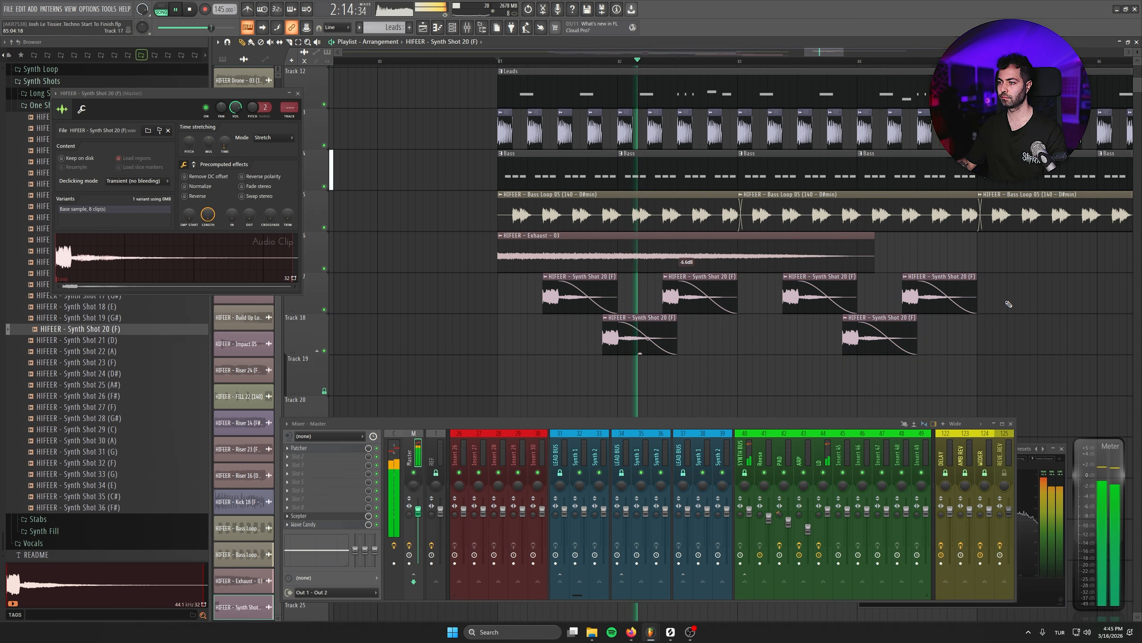
# - Select the six remaining synth shot clips, set their gain to -1.9 dB during playback, and deselect them
pyautogui.moveTo(1009, 270); pyautogui.dragTo(554, 370)
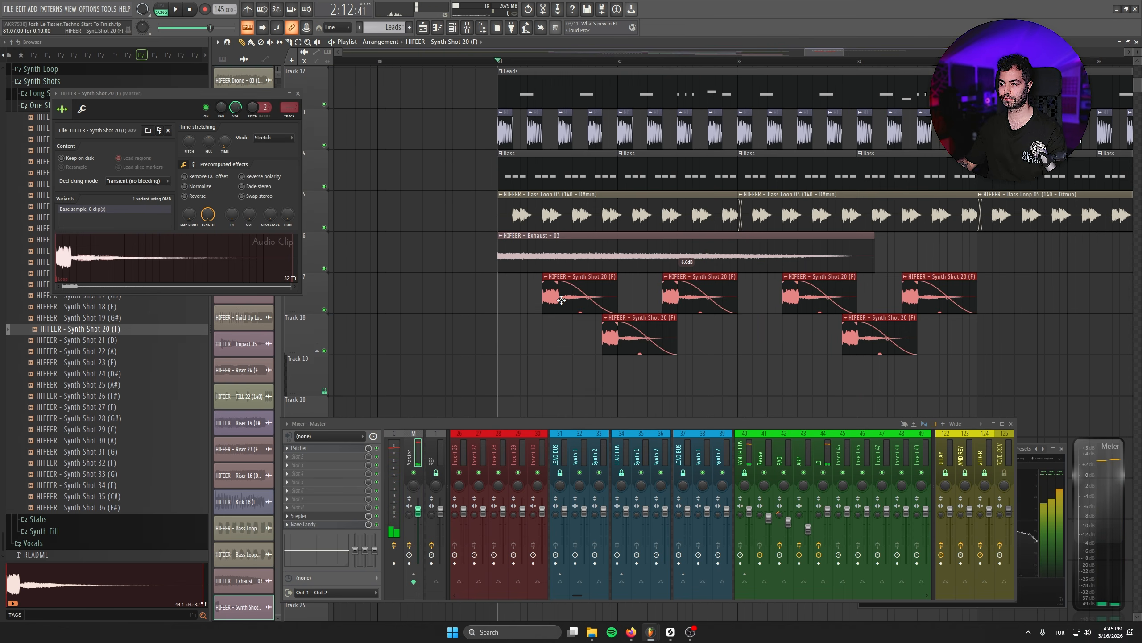
pyautogui.press('space')
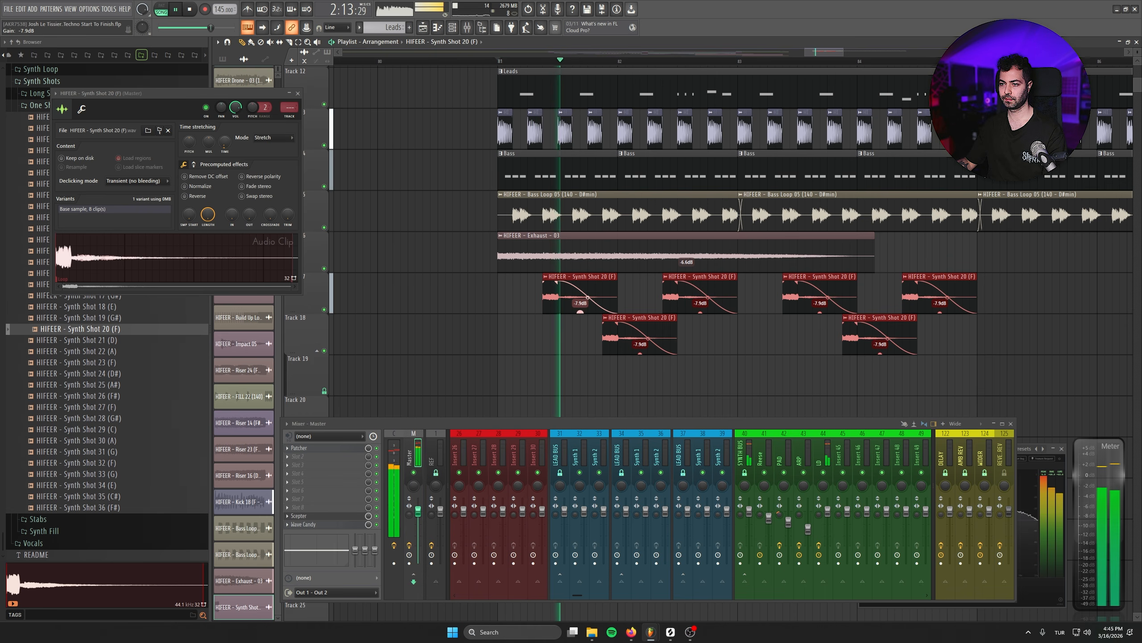
pyautogui.moveTo(580, 311); pyautogui.dragTo(580, 298)
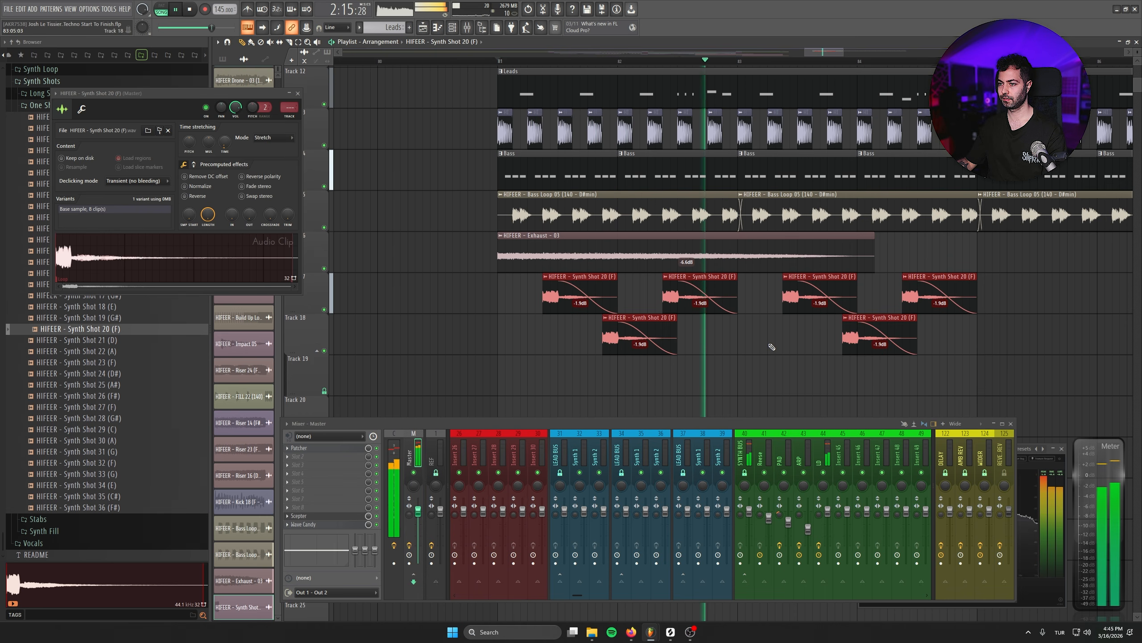
pyautogui.click(975, 373)
pyautogui.rightClick(1013, 370)
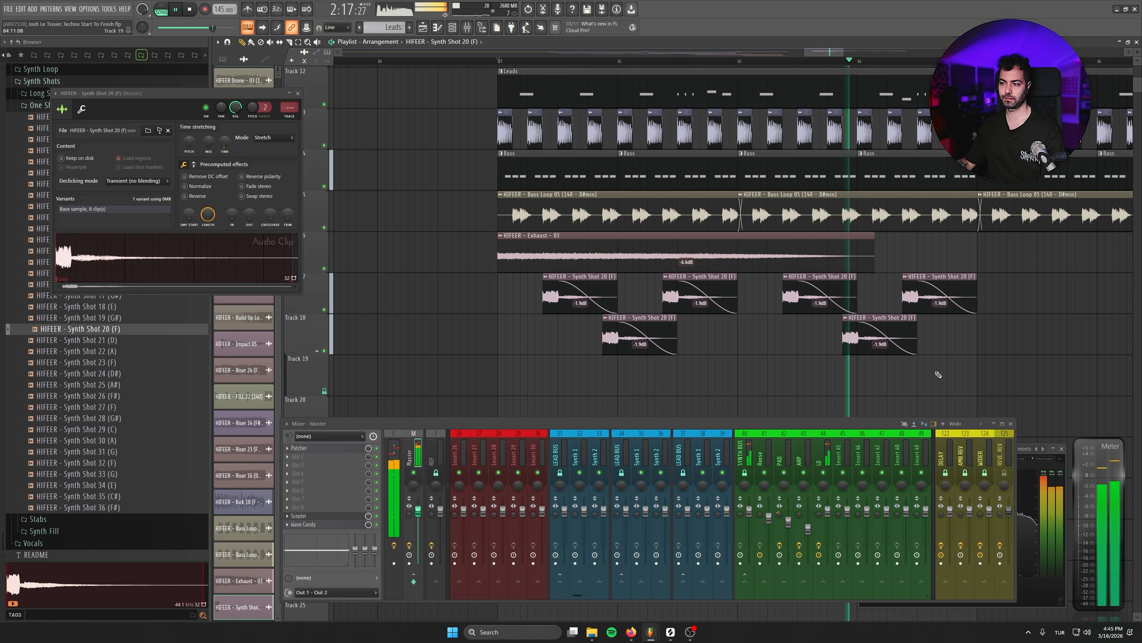
# - Lower the pitch of the last synth shot clip on Track 17, in bar 84, to -2 semitones and audition it
pyautogui.scroll(5, 1003, 350)
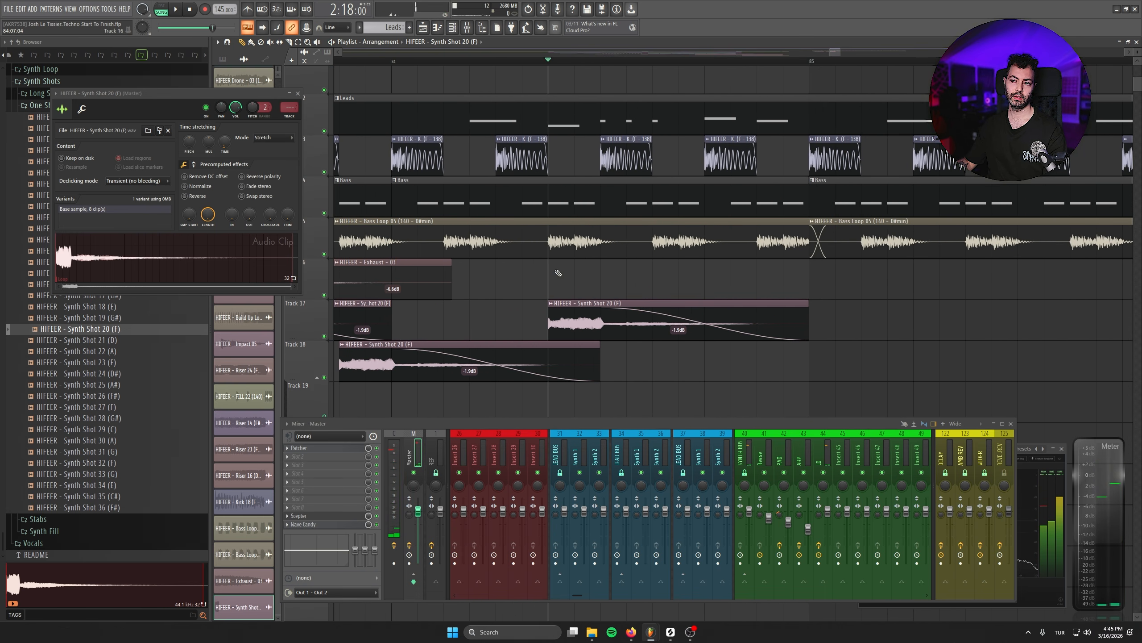
pyautogui.rightClick(557, 304)
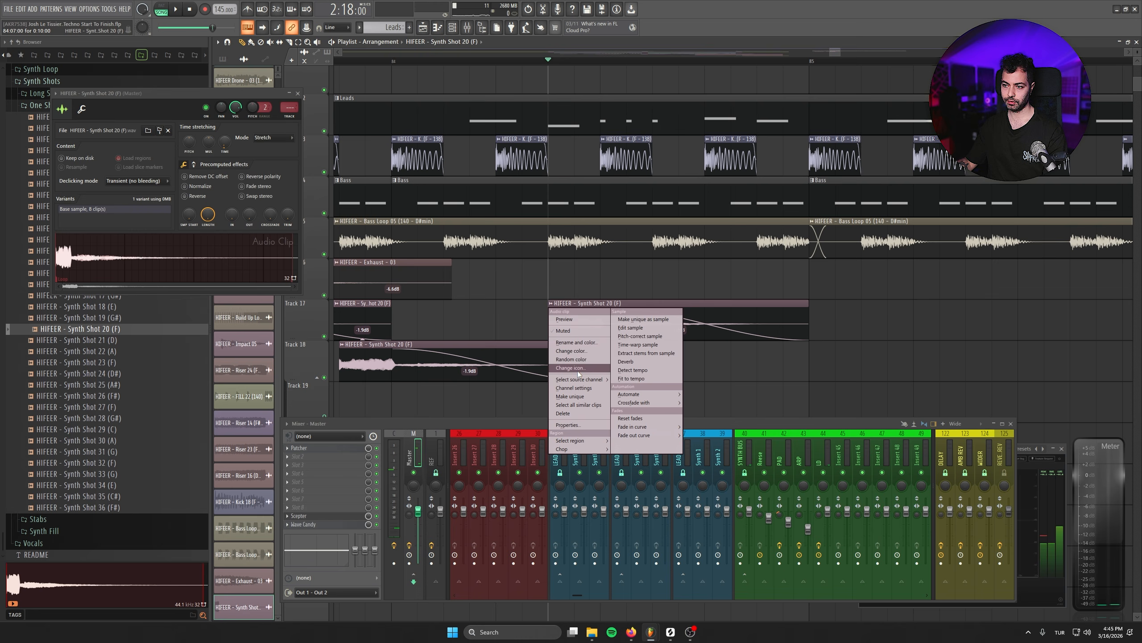
pyautogui.click(693, 303)
pyautogui.doubleClick(707, 302)
pyautogui.moveTo(558, 232); pyautogui.dragTo(381, 254)
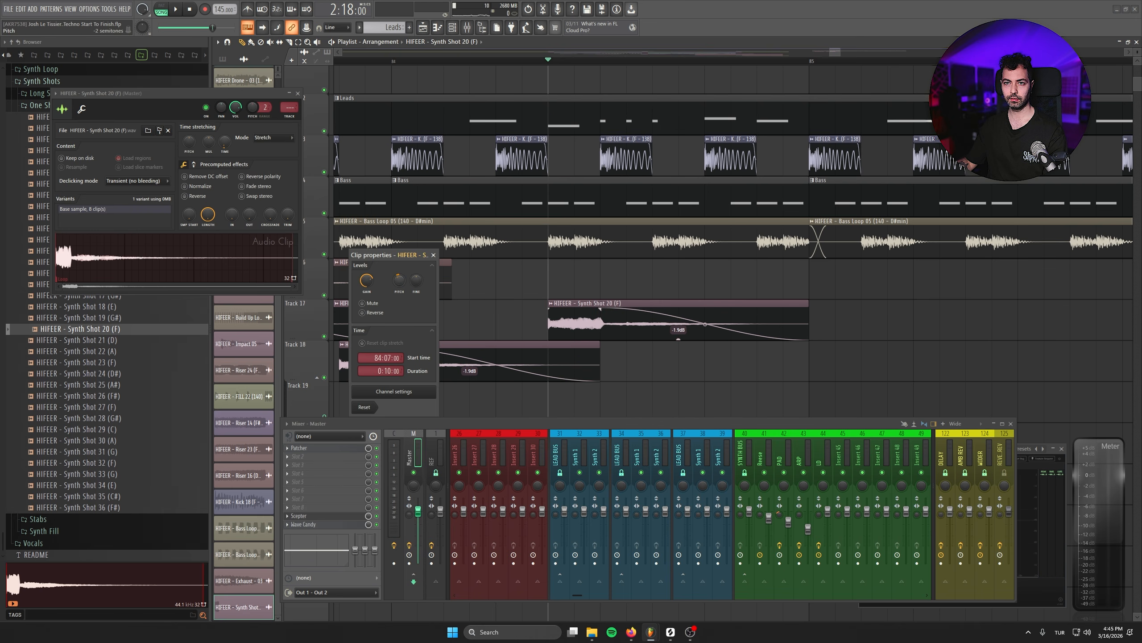
pyautogui.moveTo(559, 108); pyautogui.dragTo(579, 116)
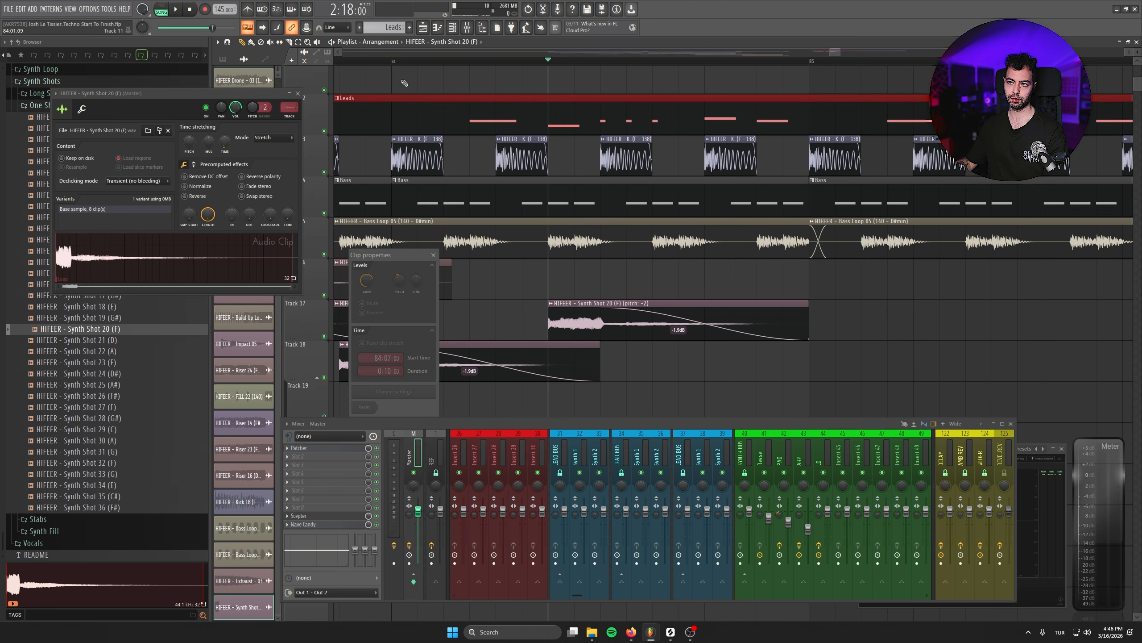
pyautogui.press('space')
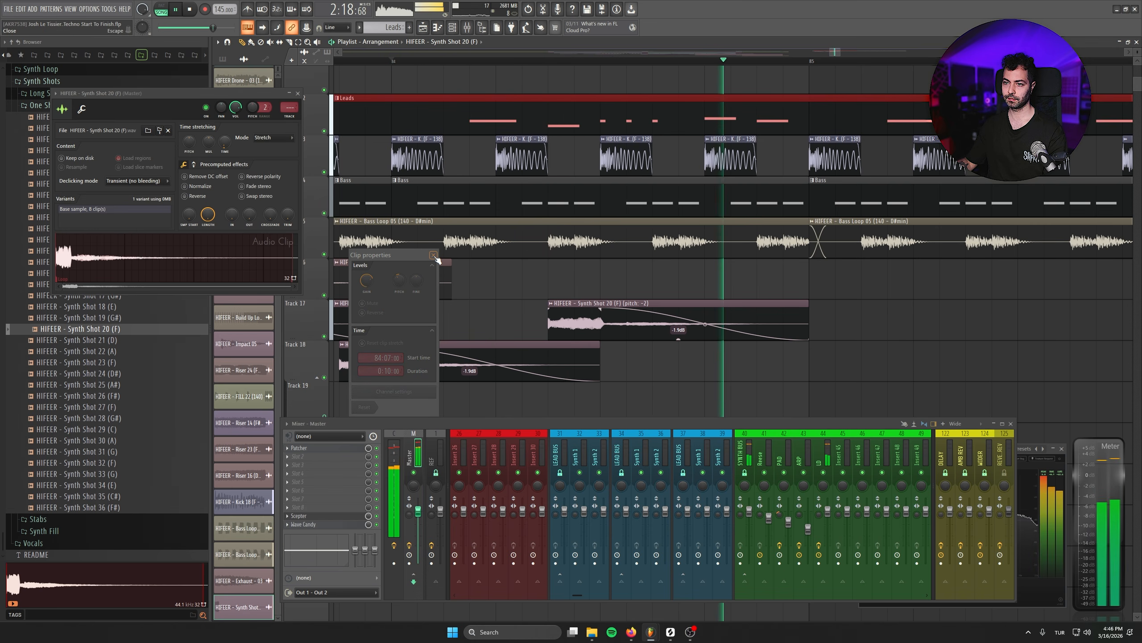
pyautogui.click(434, 255)
pyautogui.press('space')
# - Select the six synth shot clips on Tracks 17 and 18, shorten them to about one beat, and play them back
pyautogui.scroll(-6, 549, 326)
pyautogui.moveTo(639, 332); pyautogui.dragTo(826, 303)
pyautogui.moveTo(848, 382); pyautogui.dragTo(473, 310)
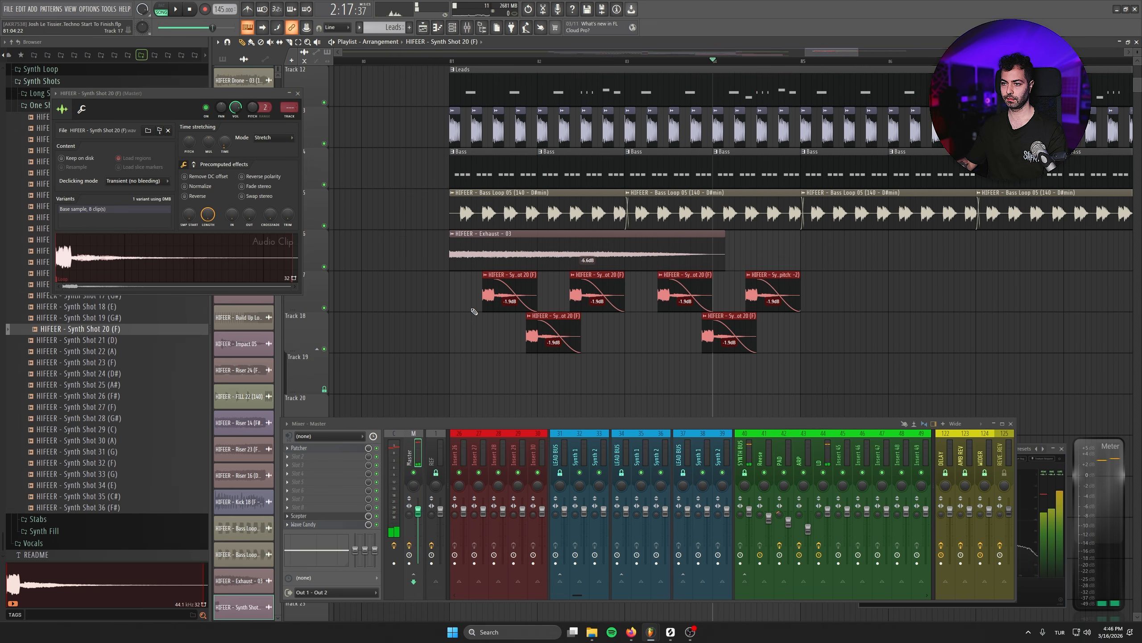
pyautogui.scroll(3, 515, 332)
pyautogui.moveTo(564, 277); pyautogui.dragTo(506, 275)
pyautogui.press('space')
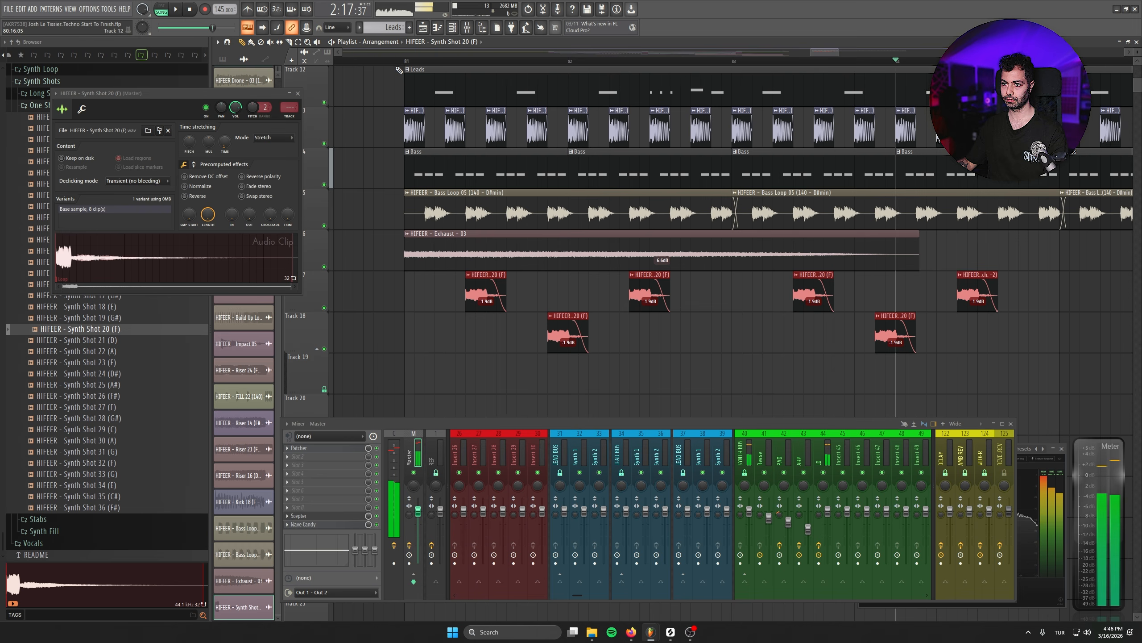
# - Audition from bar 81, reselect the six synth shot clips, and tighten them to about three steps with a steeper fade-out
pyautogui.click(398, 70)
pyautogui.click(783, 347)
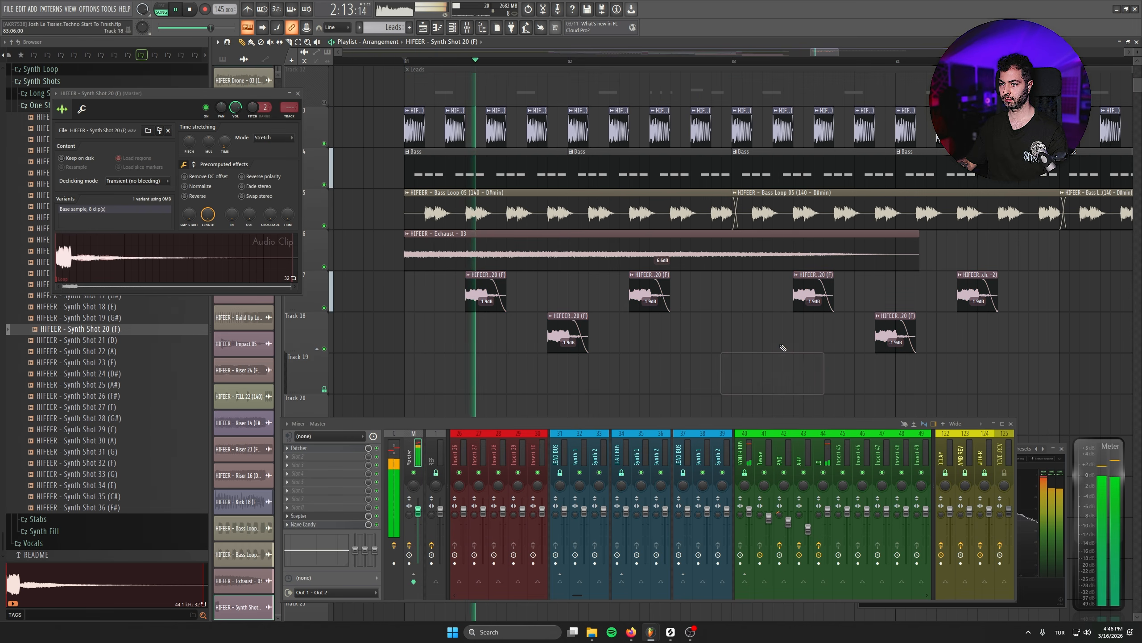
pyautogui.moveTo(415, 265); pyautogui.dragTo(609, 358)
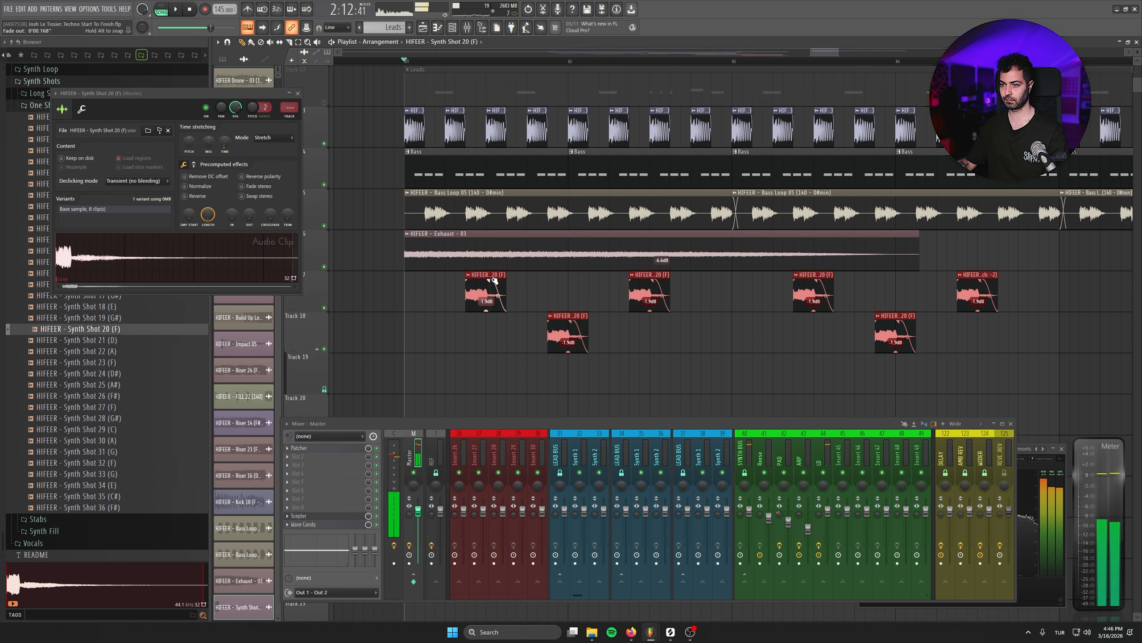
pyautogui.press('space')
pyautogui.moveTo(493, 279)
pyautogui.mouseDown()
pyautogui.moveTo(474, 281)
pyautogui.moveTo(493, 276)
pyautogui.mouseUp()
pyautogui.press('space')
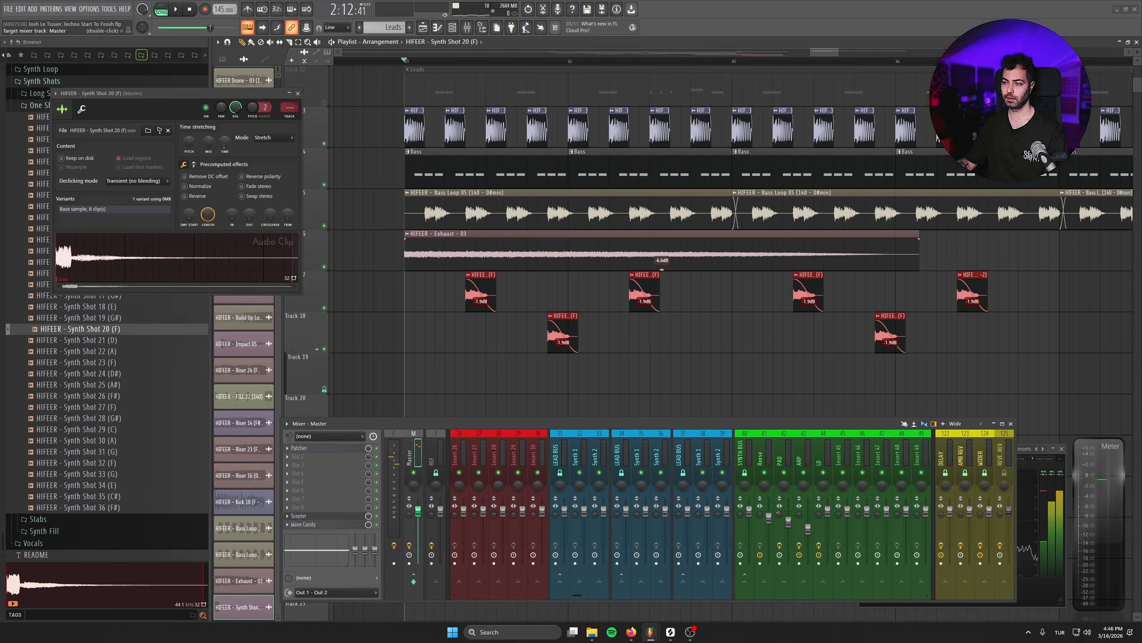
# - Route the Synth Shot 20 (F) sample to mixer insert 45 and make that insert a copy of the LD track named Ear Candy
pyautogui.moveTo(290, 108); pyautogui.dragTo(289, 67)
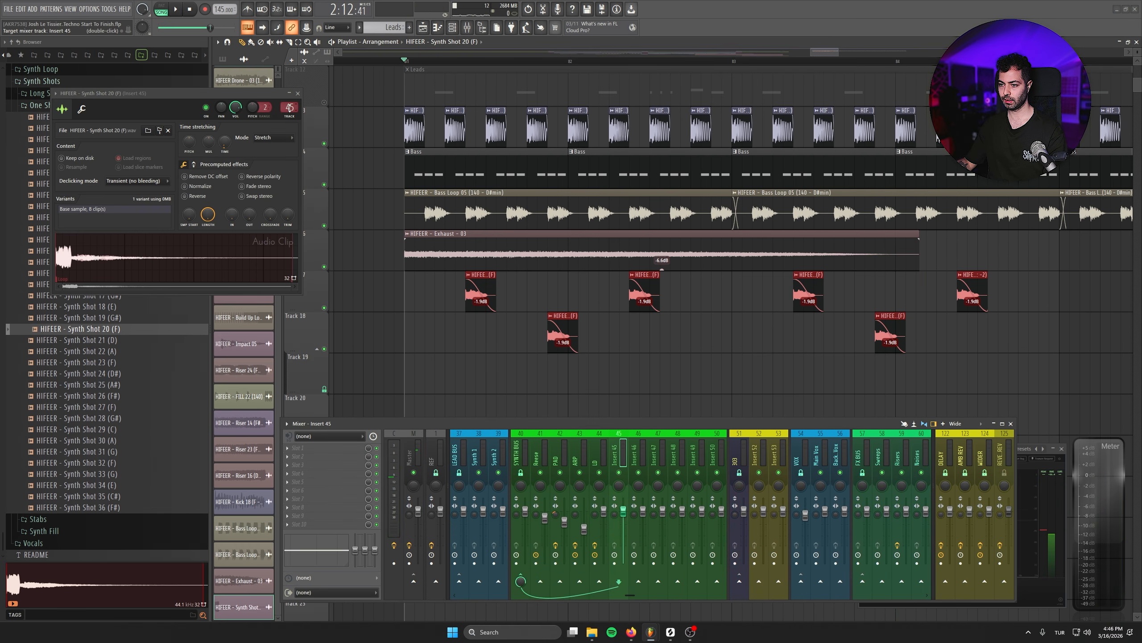
pyautogui.rightClick(600, 443)
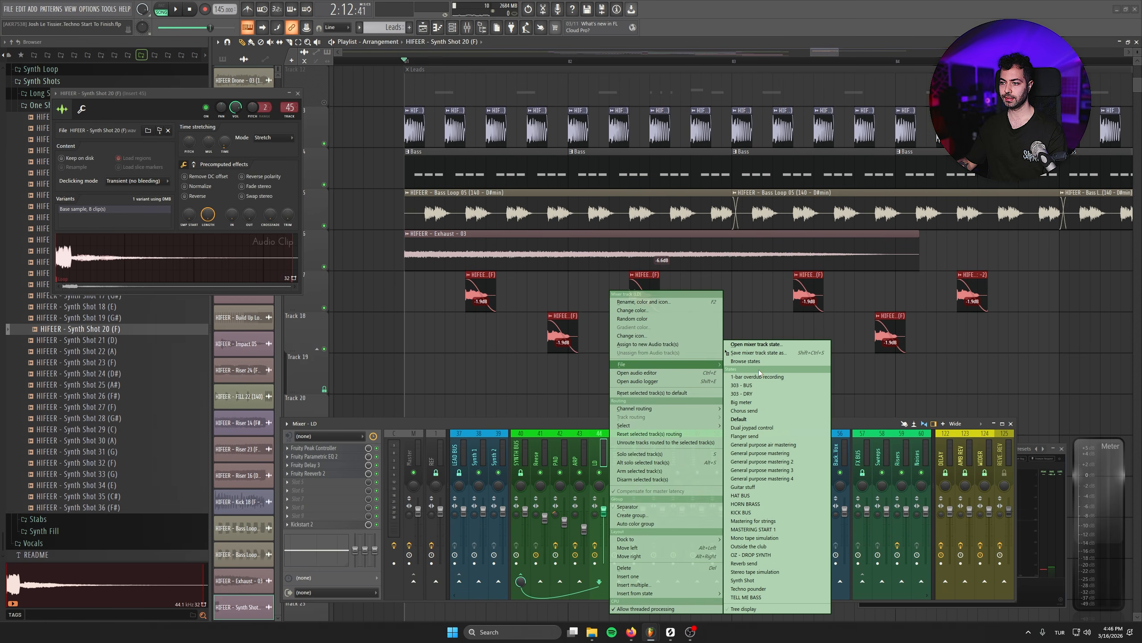
pyautogui.moveTo(634, 362); pyautogui.dragTo(622, 451)
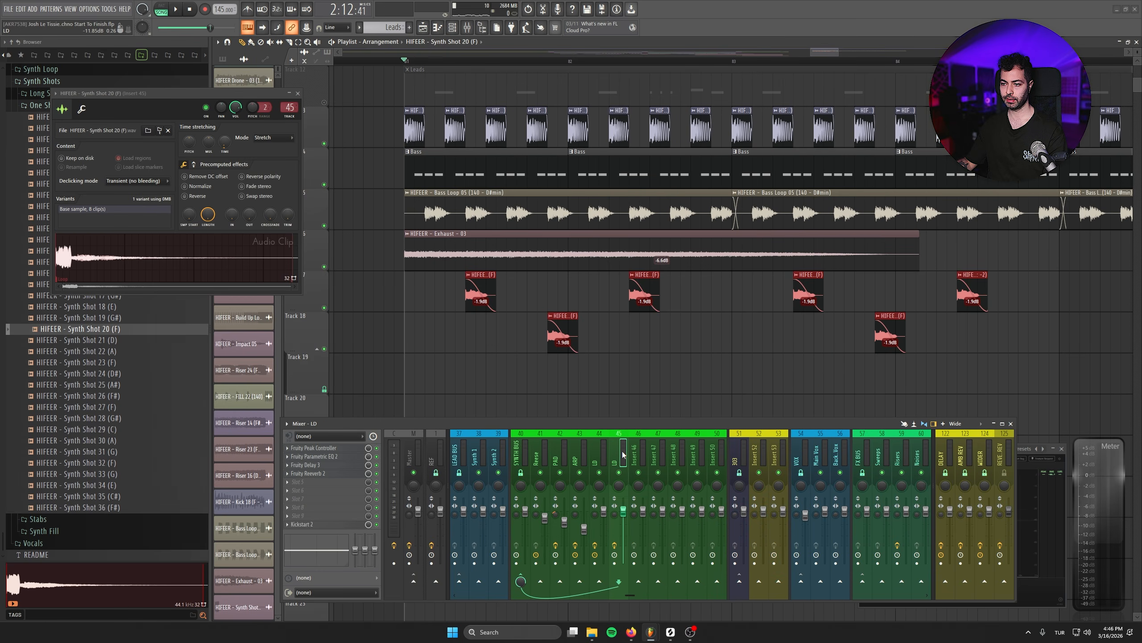
pyautogui.press('F2')
pyautogui.write('Ear Candy')
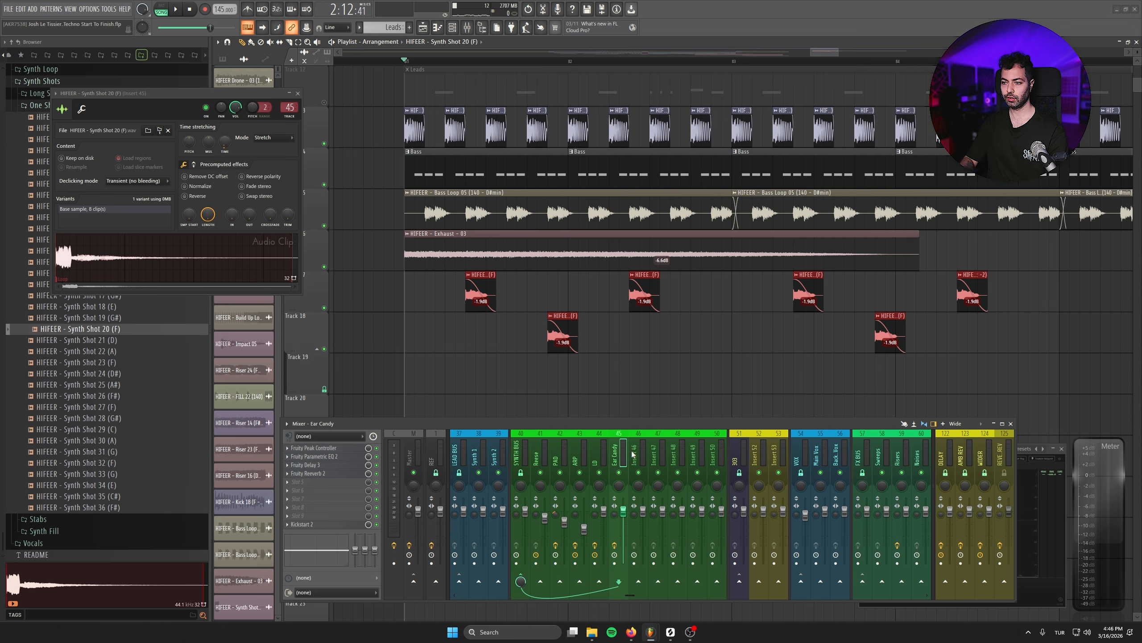
# - Delete Fruity Peak Controller from the Ear Candy mixer track and audition the synth shots through the remaining effects
pyautogui.rightClick(301, 450)
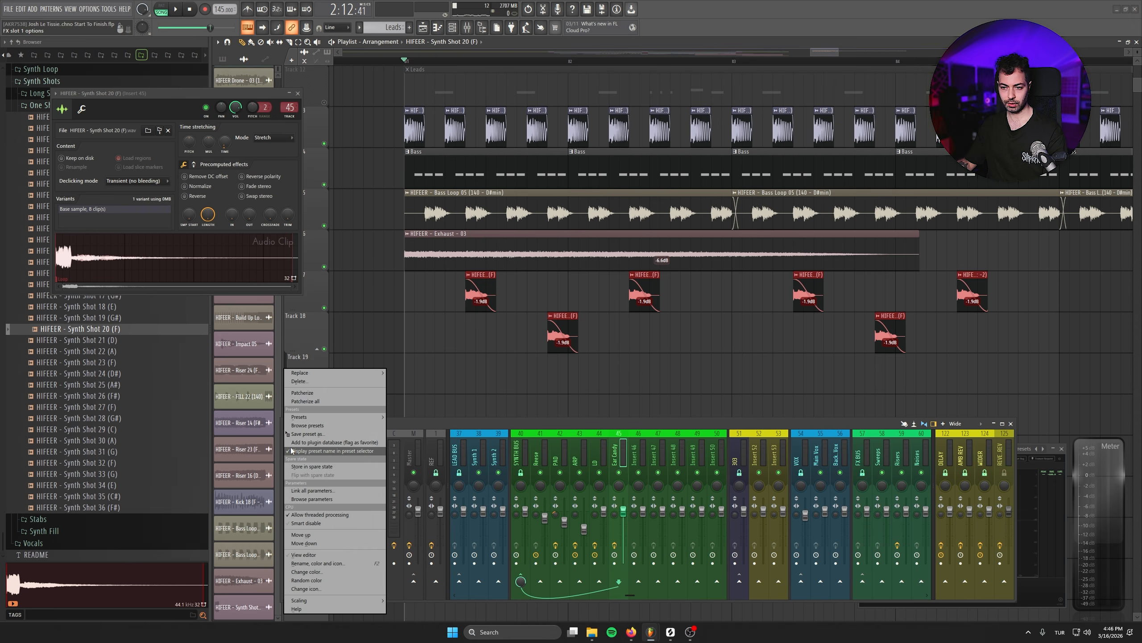
pyautogui.click(305, 382)
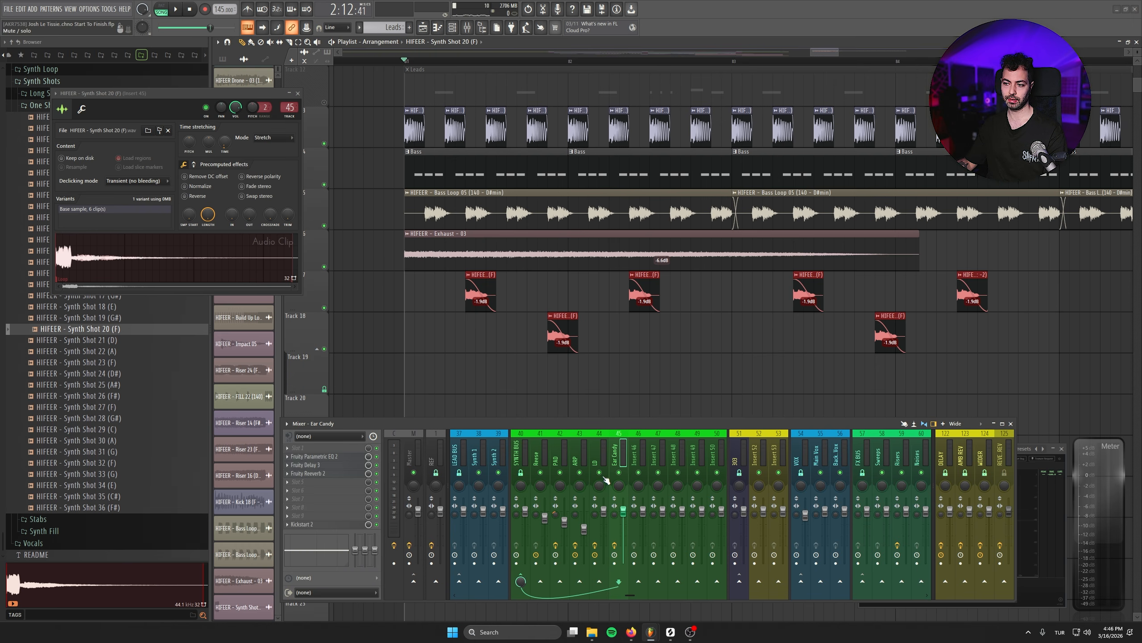
pyautogui.rightClick(620, 473)
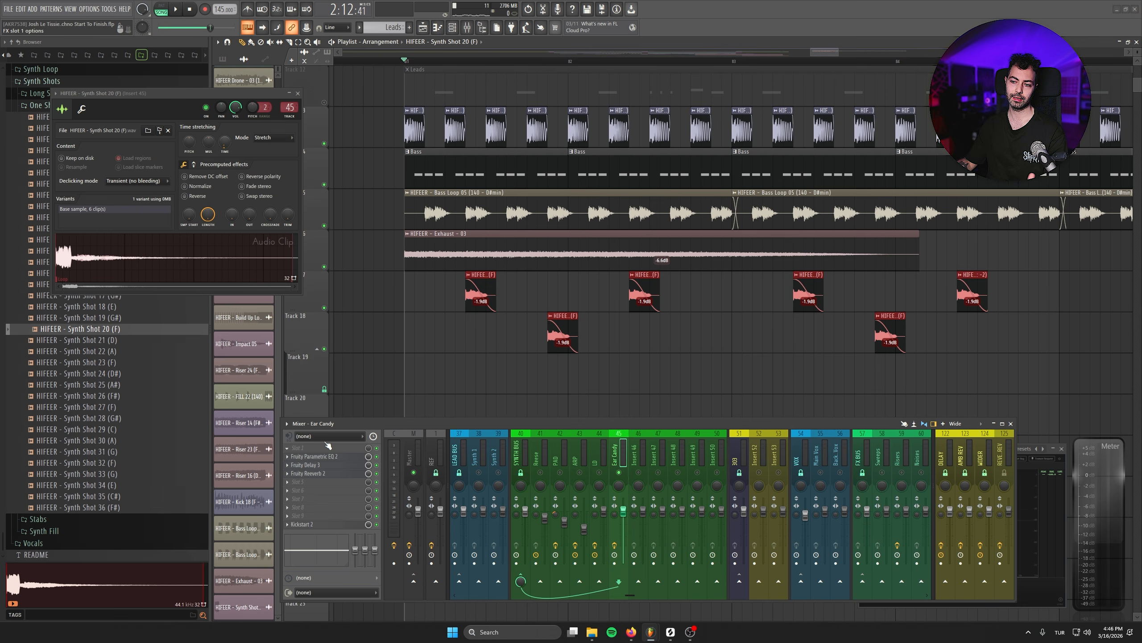
pyautogui.press('space')
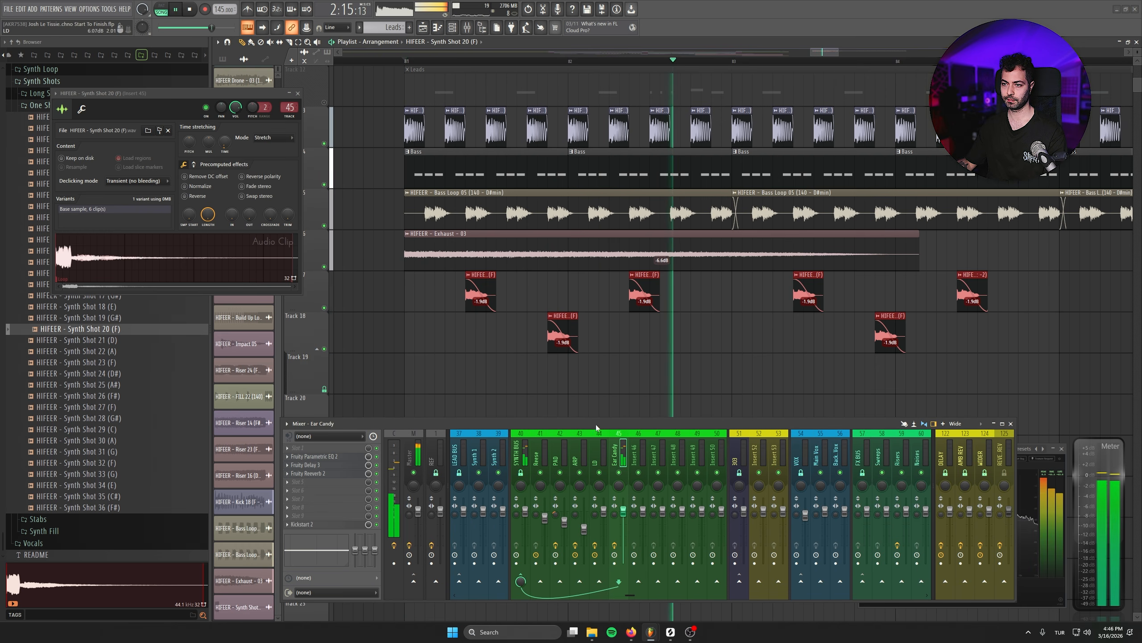
pyautogui.keyDown('ctrl'); pyautogui.scroll(-3, 463, 343); pyautogui.keyUp('ctrl')
pyautogui.press('space')
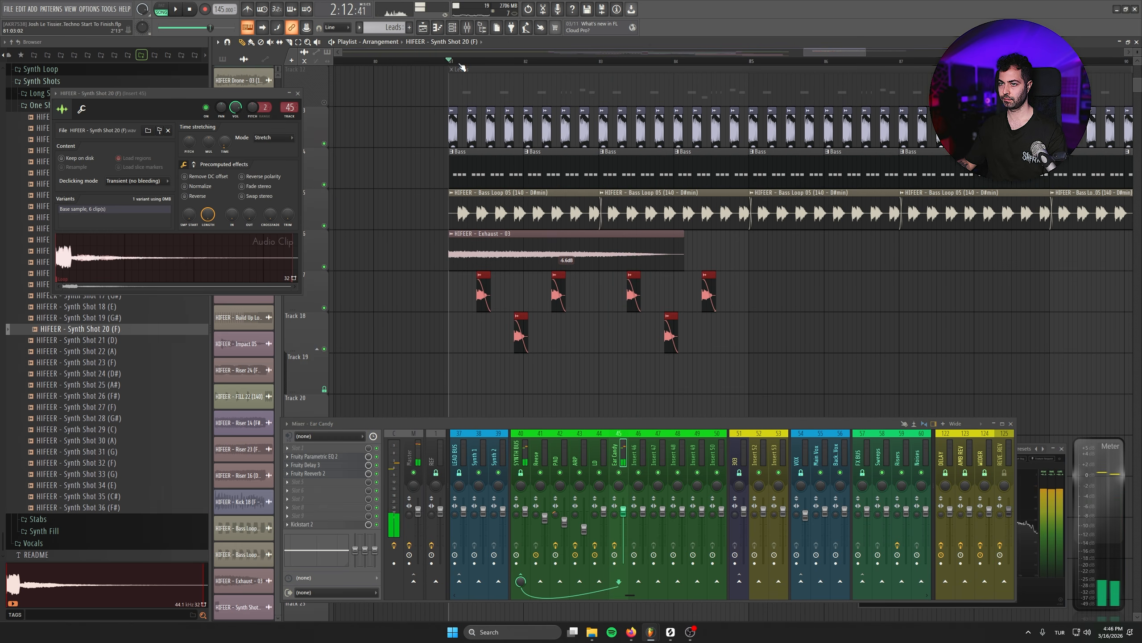
# - Select the four-bar synth shot pattern from bar 81 and duplicate it three times to fill the whole drop
pyautogui.moveTo(785, 272); pyautogui.dragTo(414, 385)
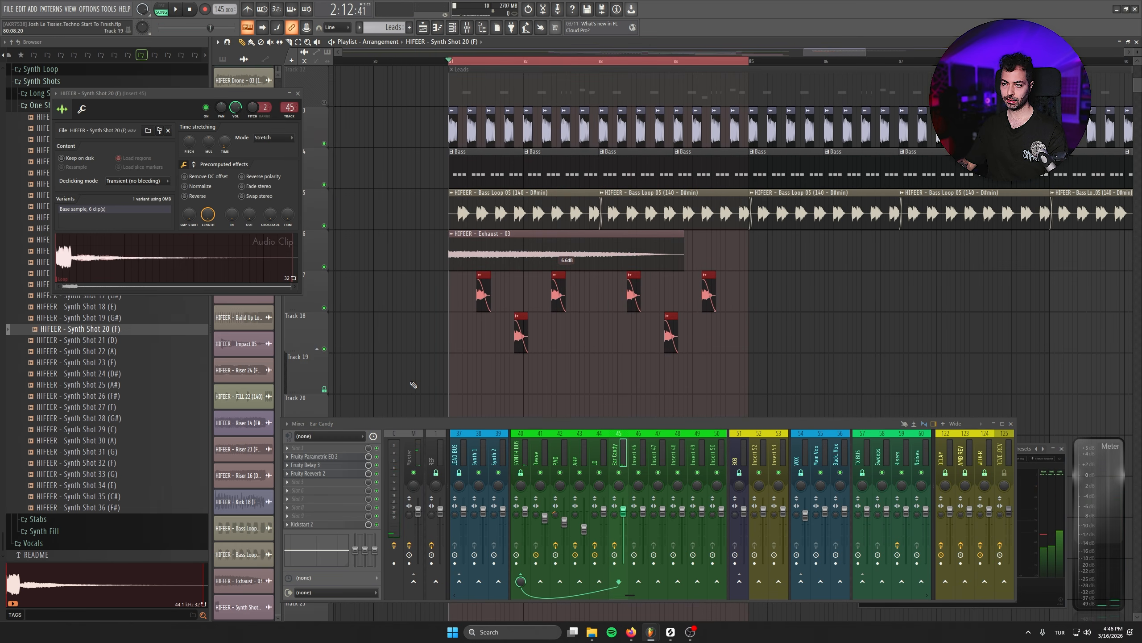
pyautogui.hotkey('ctrl', 'b')
pyautogui.hotkey('ctrl', 'b')
pyautogui.hotkey('ctrl', 'b')
pyautogui.keyDown('ctrl'); pyautogui.scroll(-4, 504, 367); pyautogui.keyUp('ctrl')
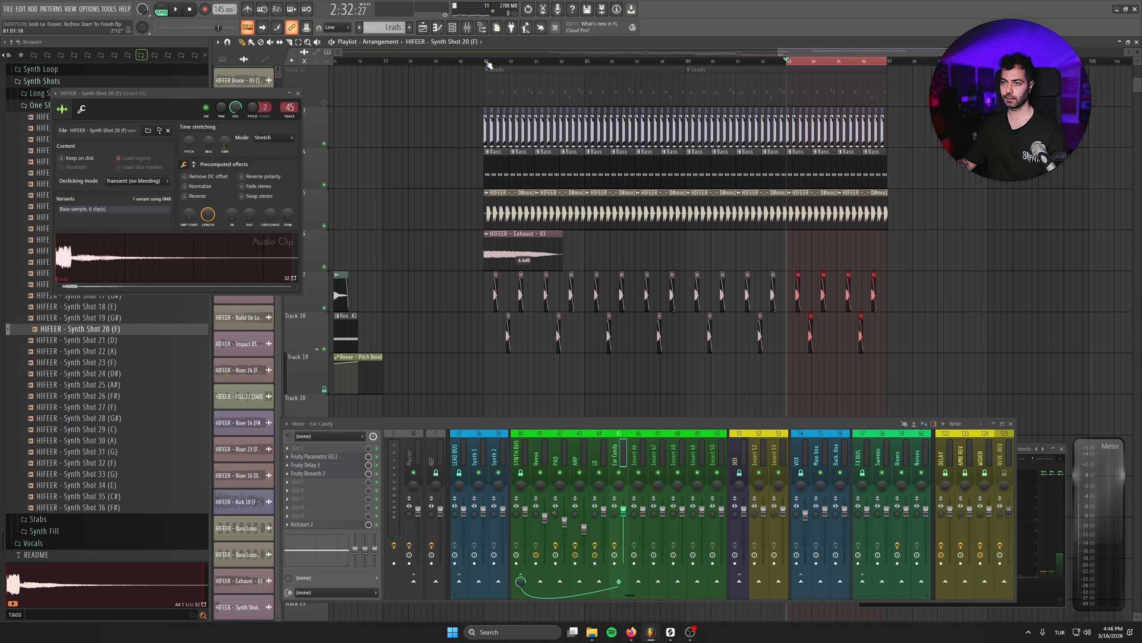
# - Insert a new playlist track at Track 17, gather all synth shot clips onto it, and save the project
pyautogui.rightClick(313, 272)
pyautogui.click(345, 469)
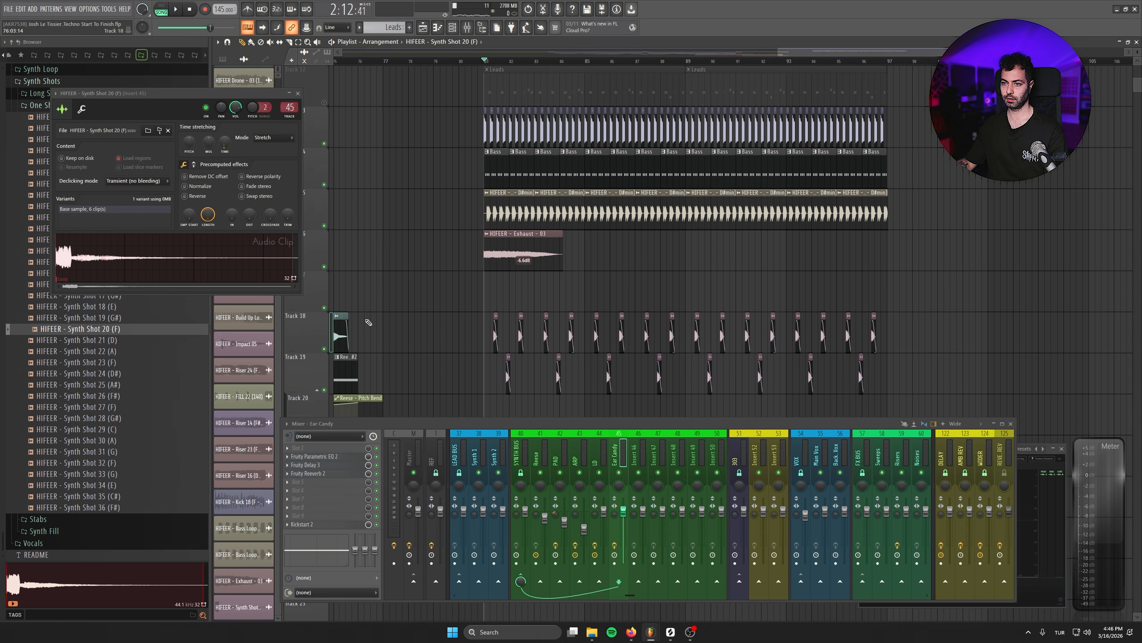
pyautogui.scroll(-1, 425, 356)
pyautogui.moveTo(444, 364); pyautogui.dragTo(1010, 369)
pyautogui.moveTo(989, 281); pyautogui.dragTo(484, 310)
pyautogui.hotkey('shift', 'Up')
pyautogui.hotkey('ctrl', 's')
# - Insert an empty playlist track at Track 18 below the synth shots and close the sample's channel settings
pyautogui.rightClick(313, 311)
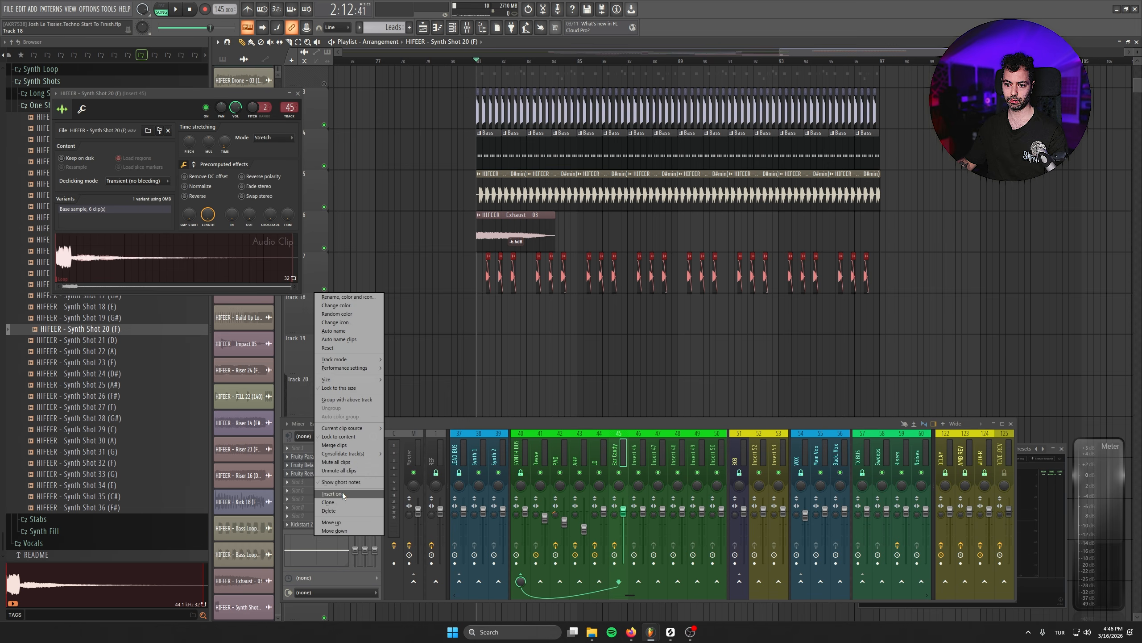
pyautogui.click(343, 492)
pyautogui.click(297, 93)
# - Search the sample browser for "stab", place HIFEER - Stab 12 (F#) on Track 18 at bar 81, and play it
pyautogui.scroll(-1, 536, 232)
pyautogui.click(90, 271)
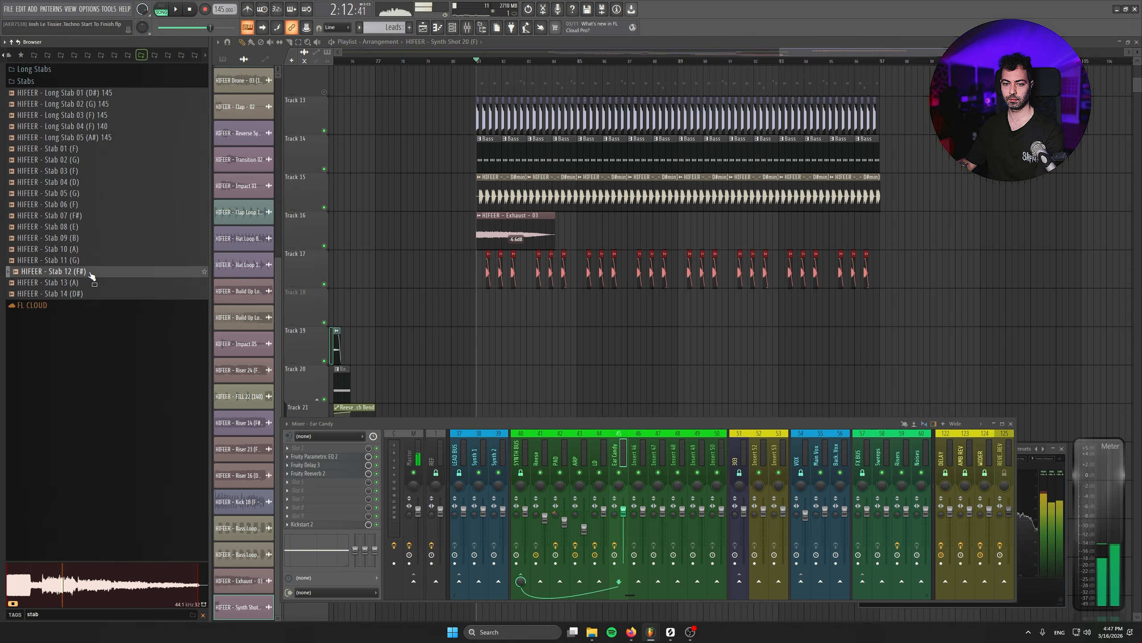
pyautogui.moveTo(403, 296); pyautogui.dragTo(478, 303)
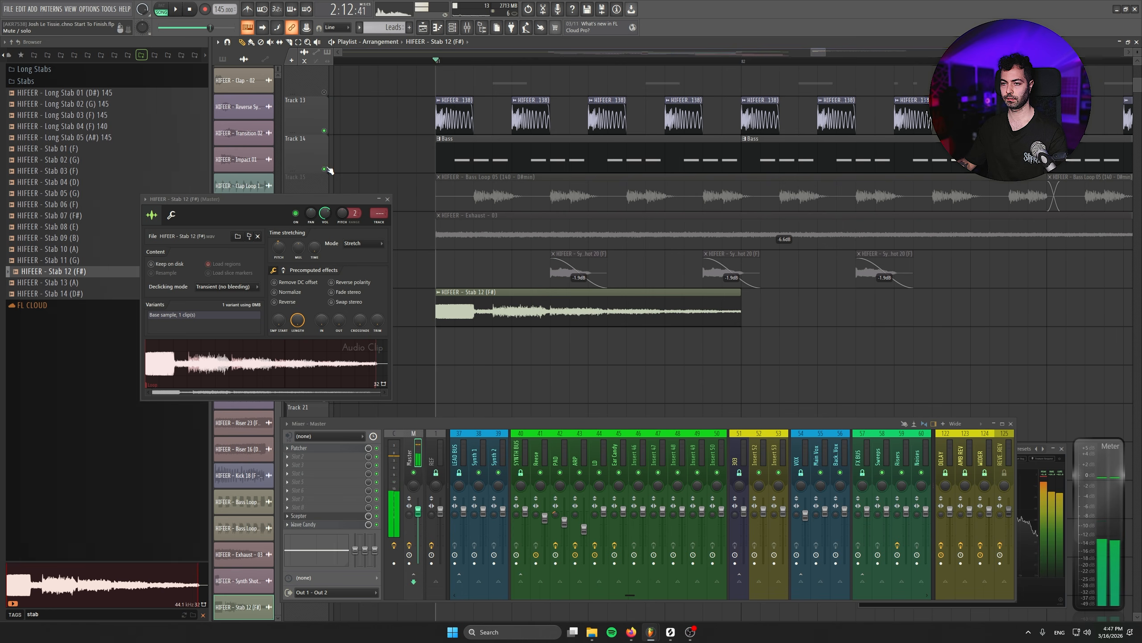
pyautogui.press('space')
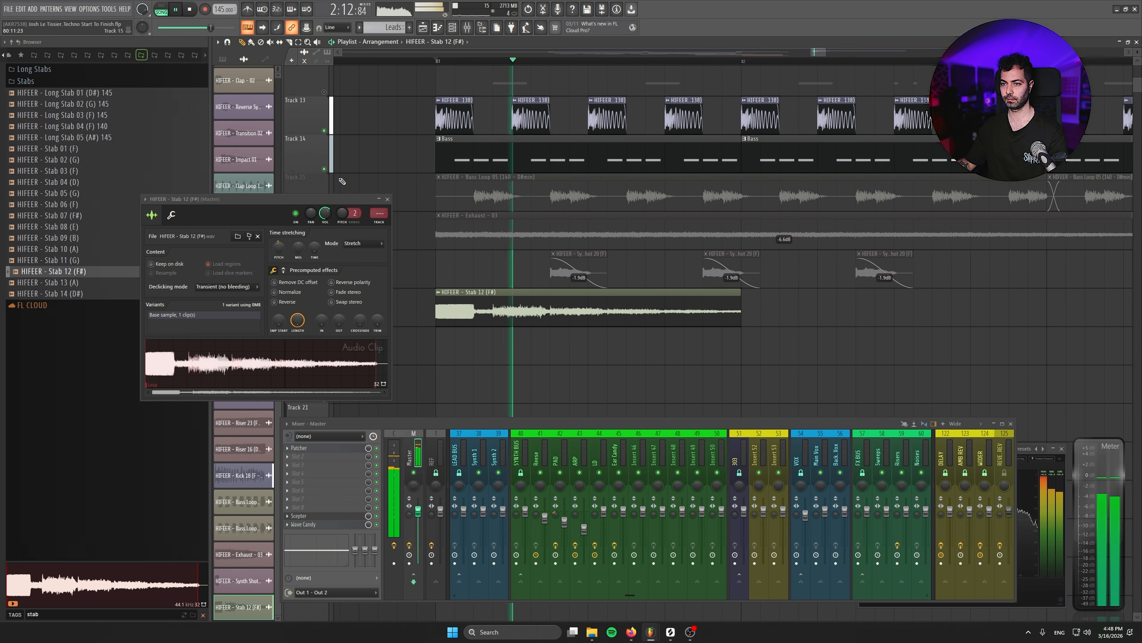
# - Place copies of the Stab 12 (F#) clip every two bars on Track 18 until eight clips span the drop
pyautogui.scroll(-2, 610, 360)
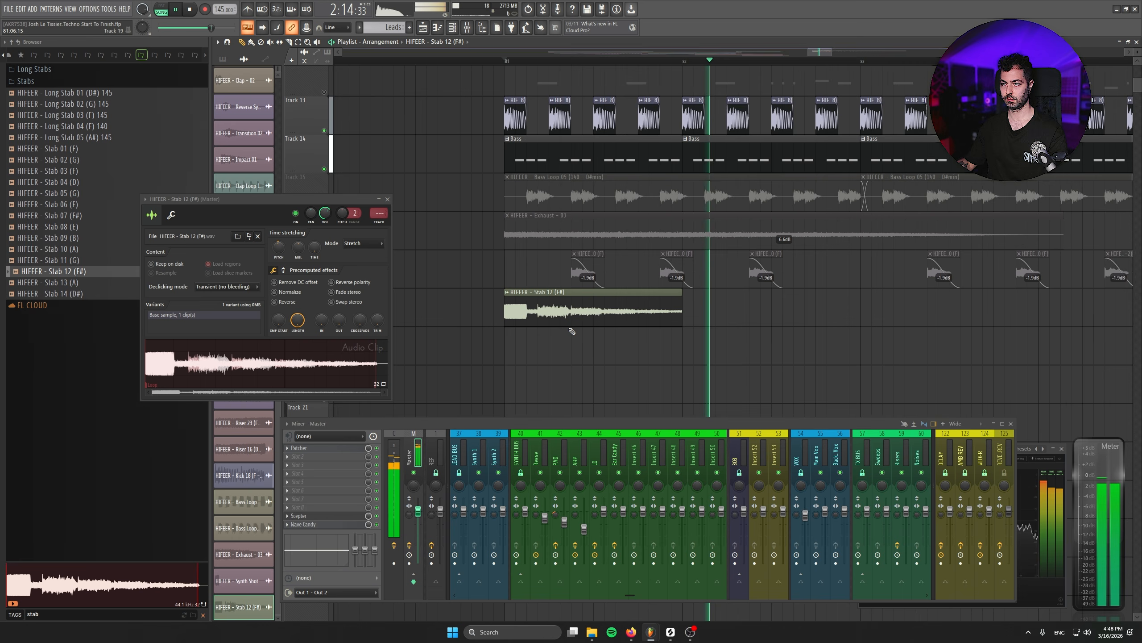
pyautogui.click(905, 317)
pyautogui.scroll(-2, 662, 343)
pyautogui.scroll(-3, 663, 343)
pyautogui.click(836, 310)
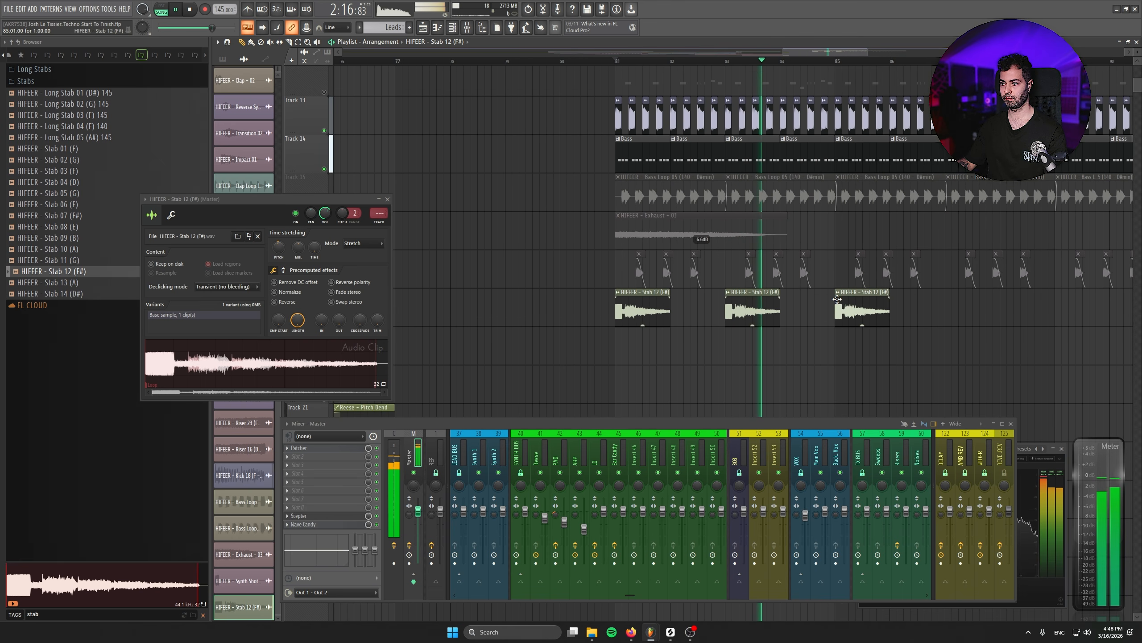
pyautogui.click(947, 311)
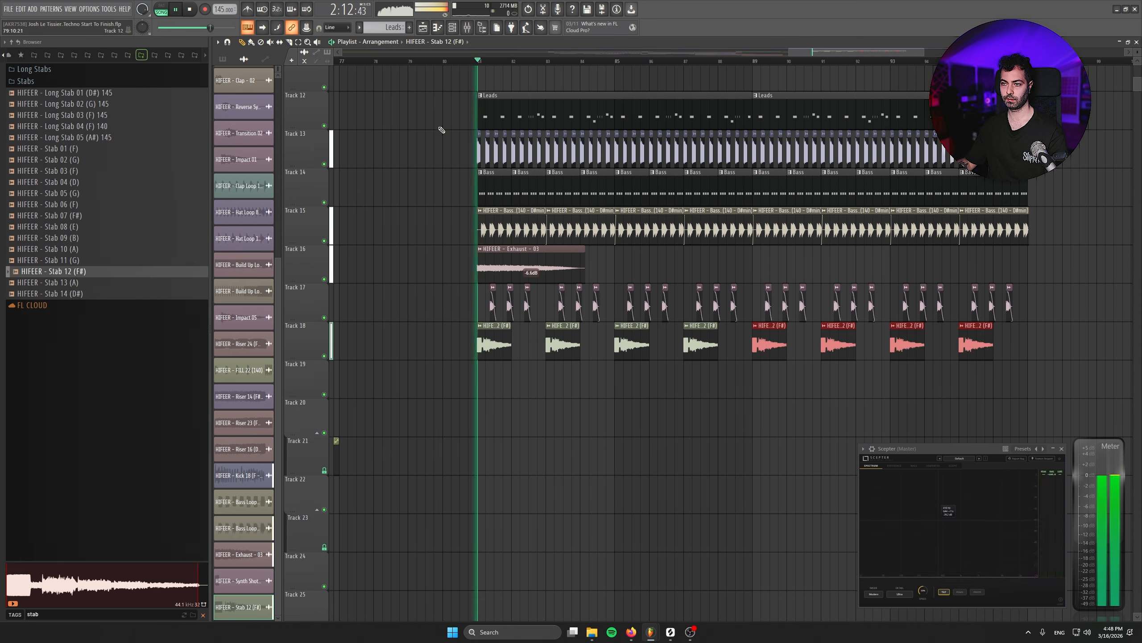
pyautogui.click(701, 413)
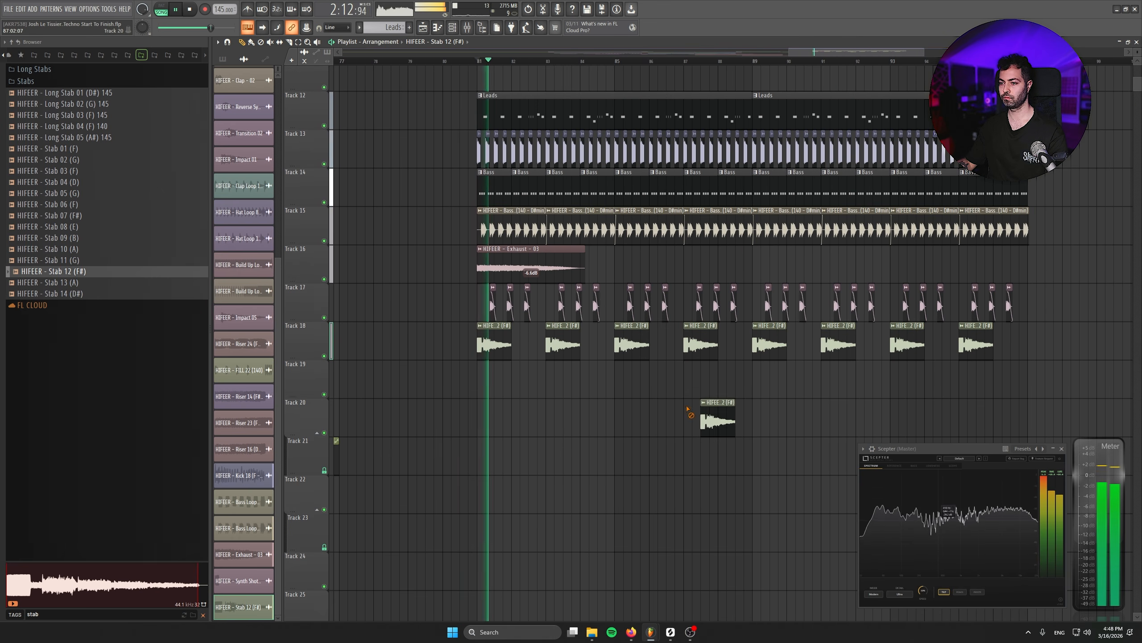
# - Route the Stab 12 (F#) sample to mixer track 45, Ear Candy, and start playback of the drop
pyautogui.doubleClick(484, 339)
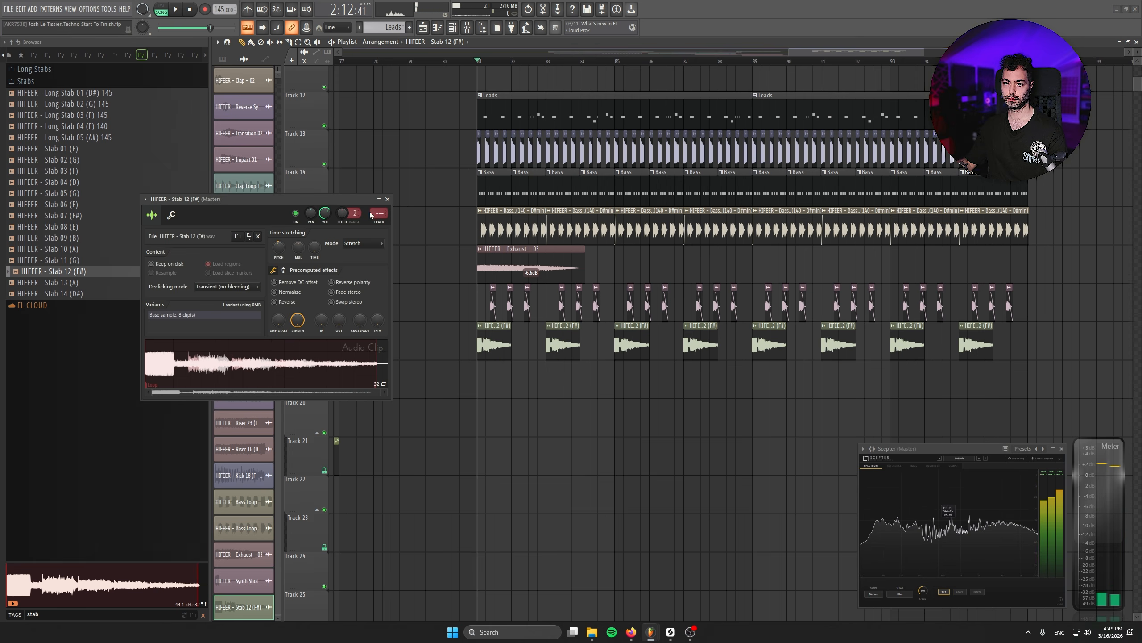
pyautogui.moveTo(379, 213); pyautogui.dragTo(378, 158)
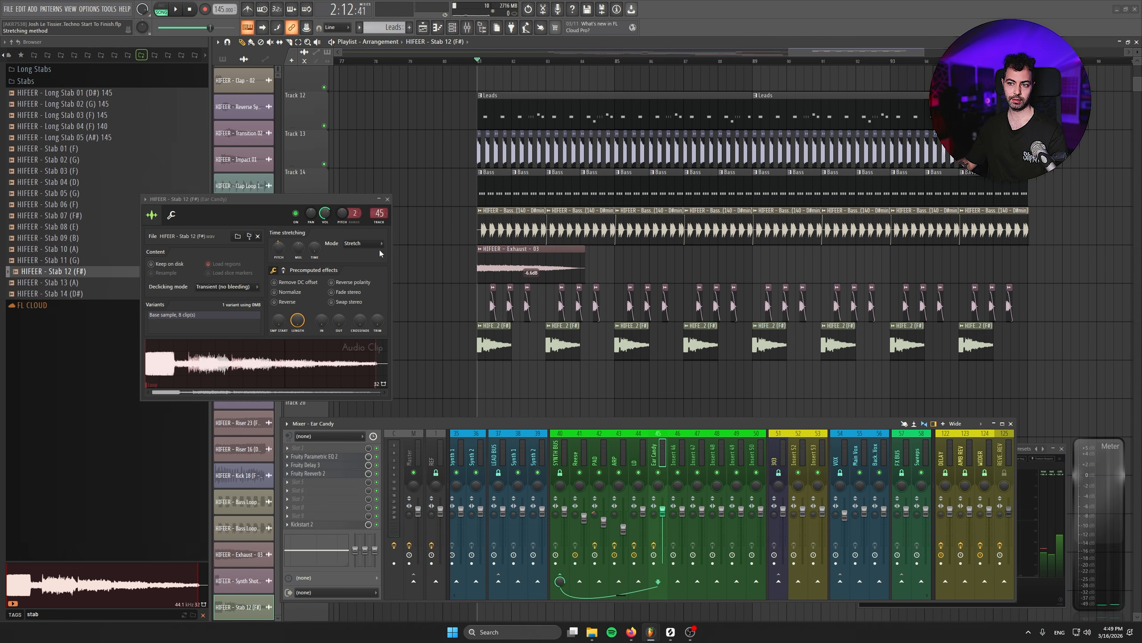
pyautogui.press('space')
pyautogui.click(388, 199)
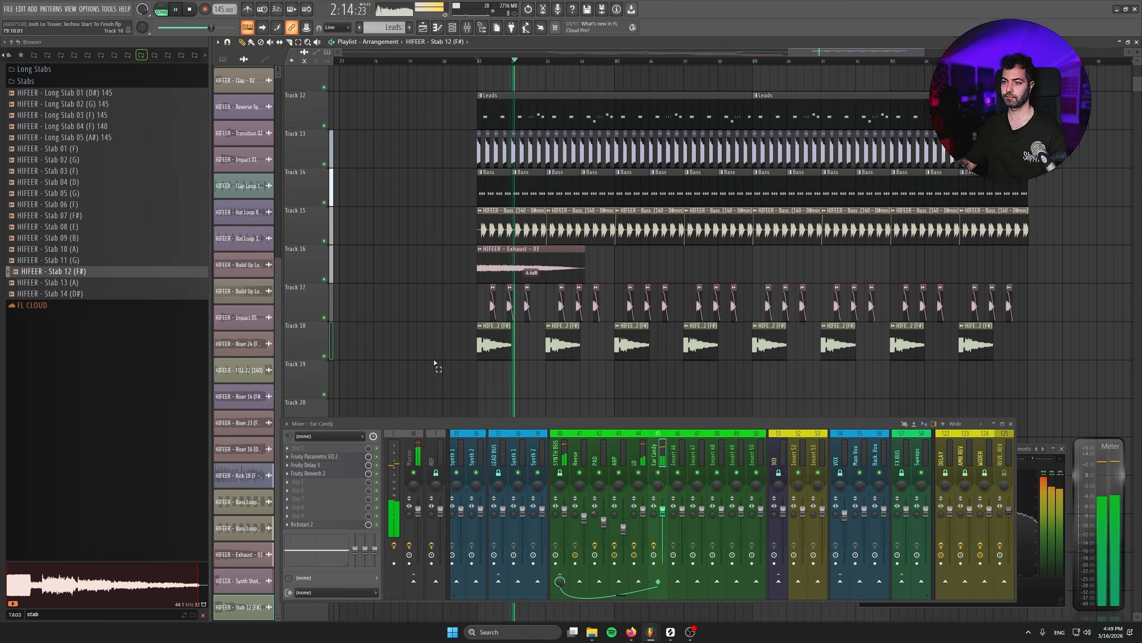
# - Select the stab clips on Track 18, shorten them to about three steps with a fade-out, and audition the track soloed
pyautogui.scroll(-3, 479, 388)
pyautogui.scroll(-4, 852, 383)
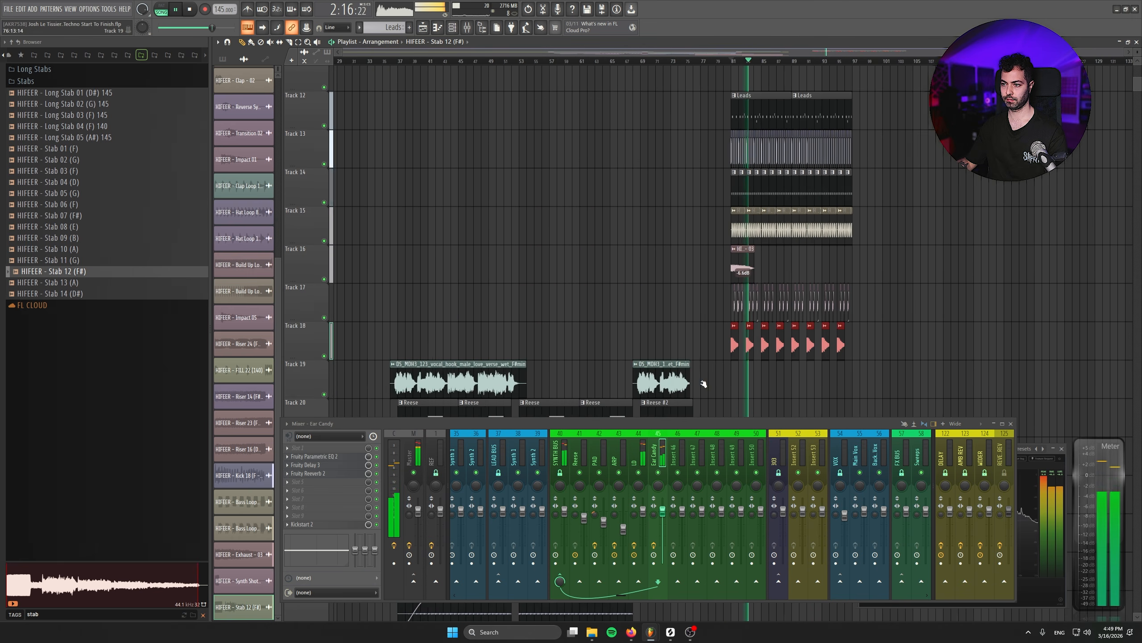
pyautogui.press('space')
pyautogui.scroll(8, 851, 383)
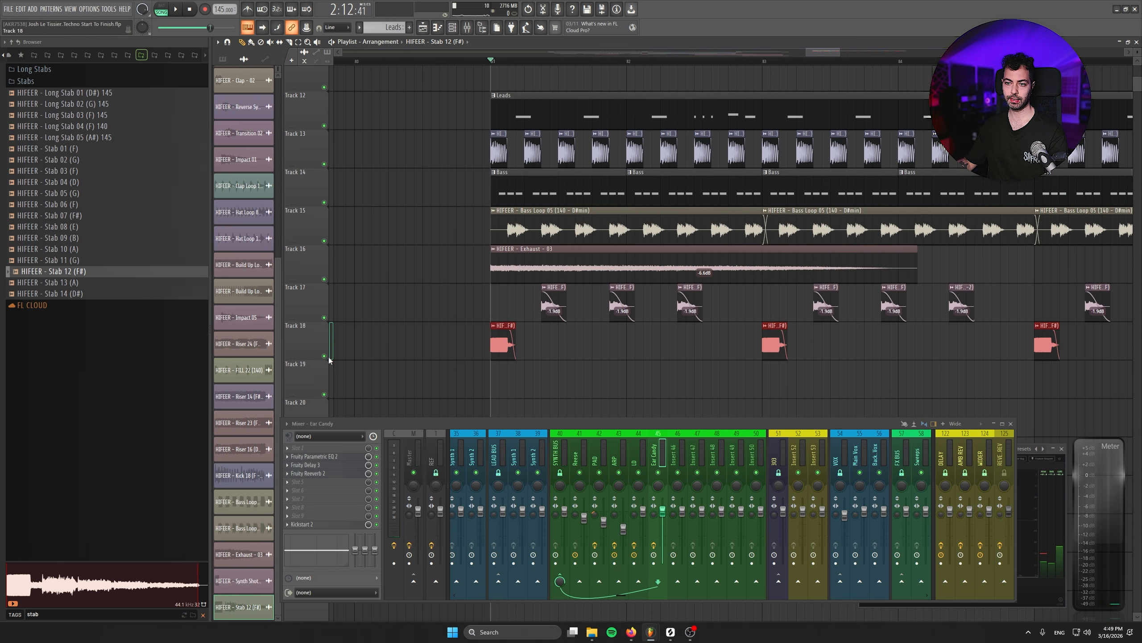
pyautogui.rightClick(324, 356)
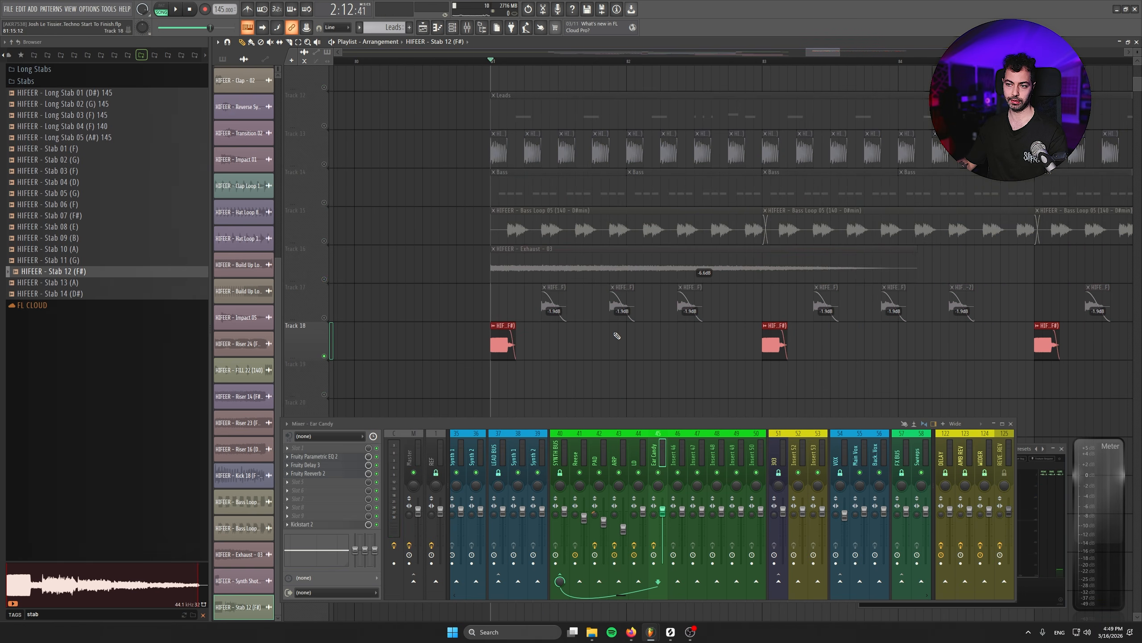
pyautogui.press('space')
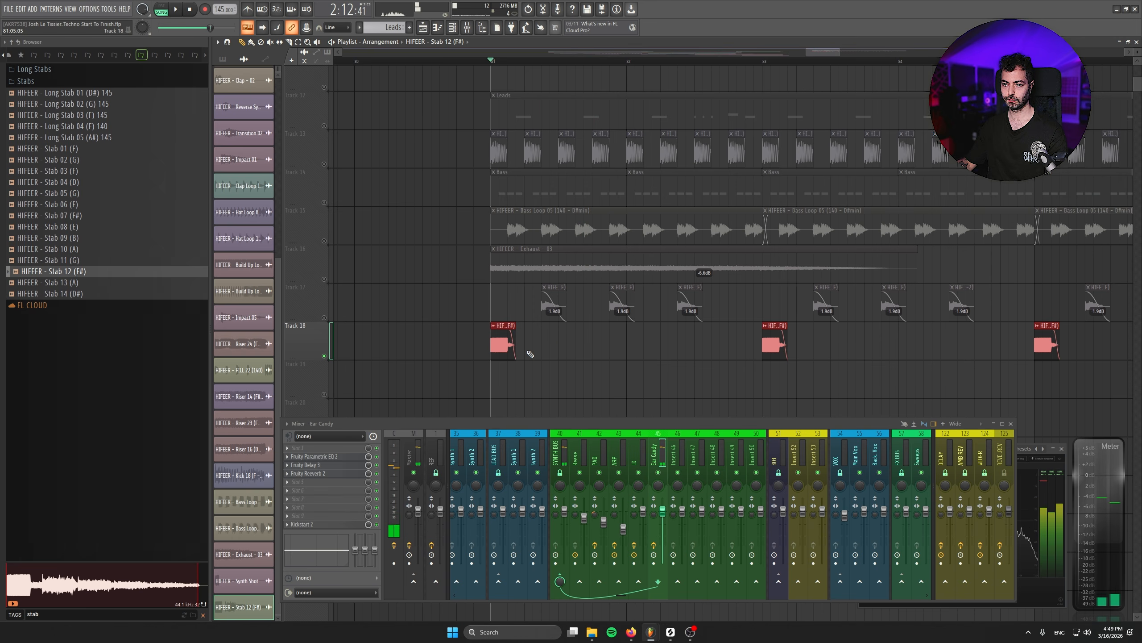
# - Turn off the solo on Track 18, check the Stab 12 (F#) sample's pitch settings, and listen to the drop
pyautogui.scroll(3, 500, 377)
pyautogui.rightClick(324, 357)
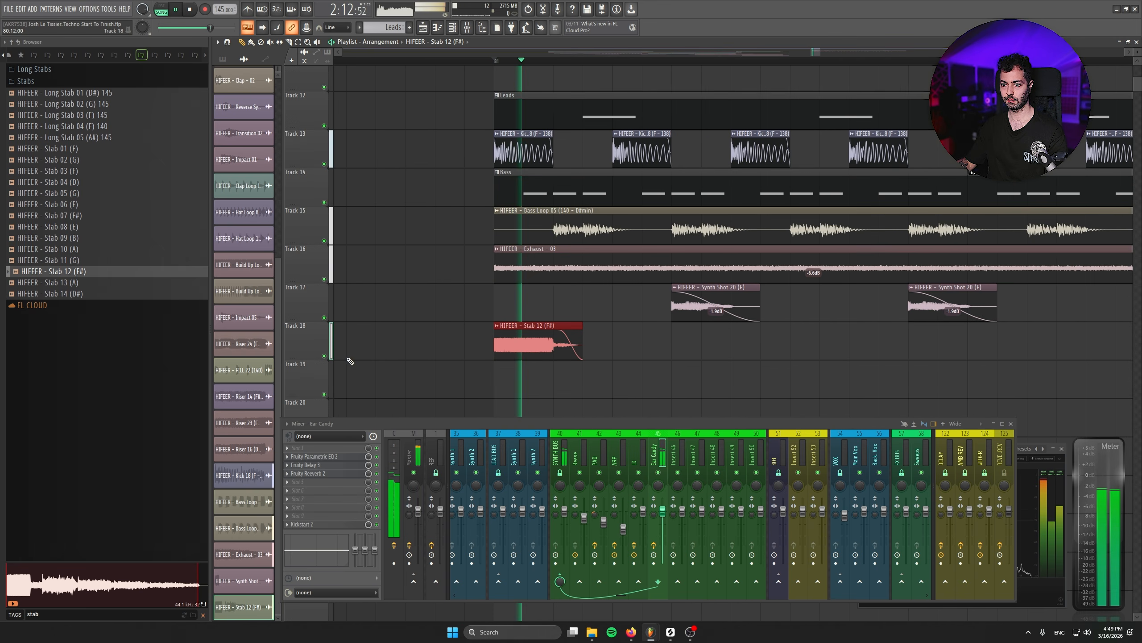
pyautogui.doubleClick(543, 353)
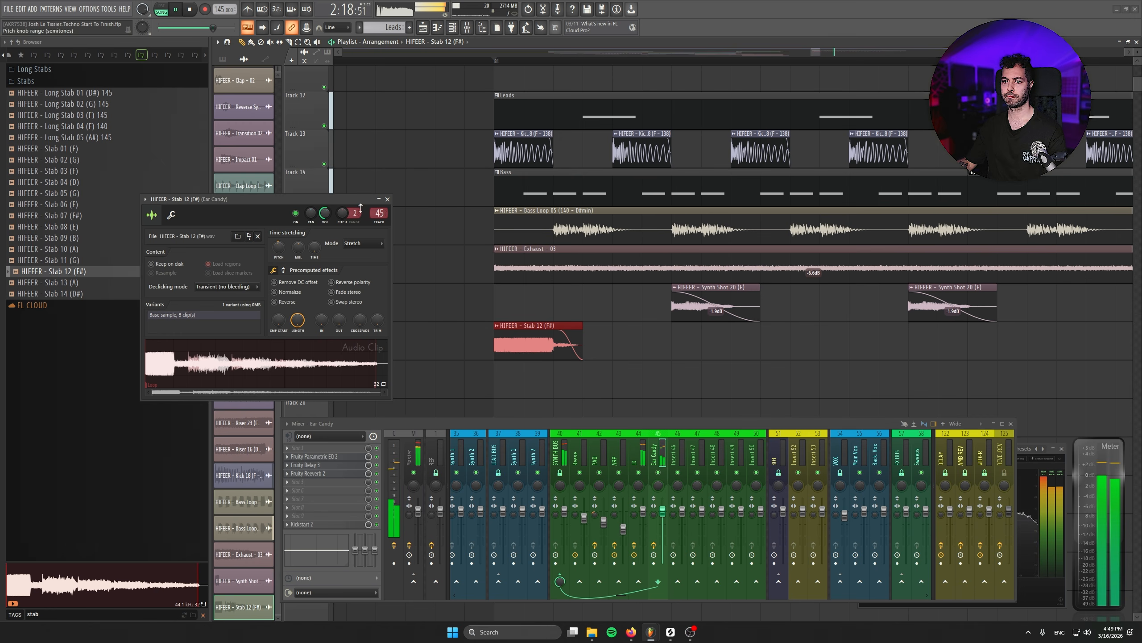
pyautogui.click(388, 198)
pyautogui.scroll(-4, 522, 331)
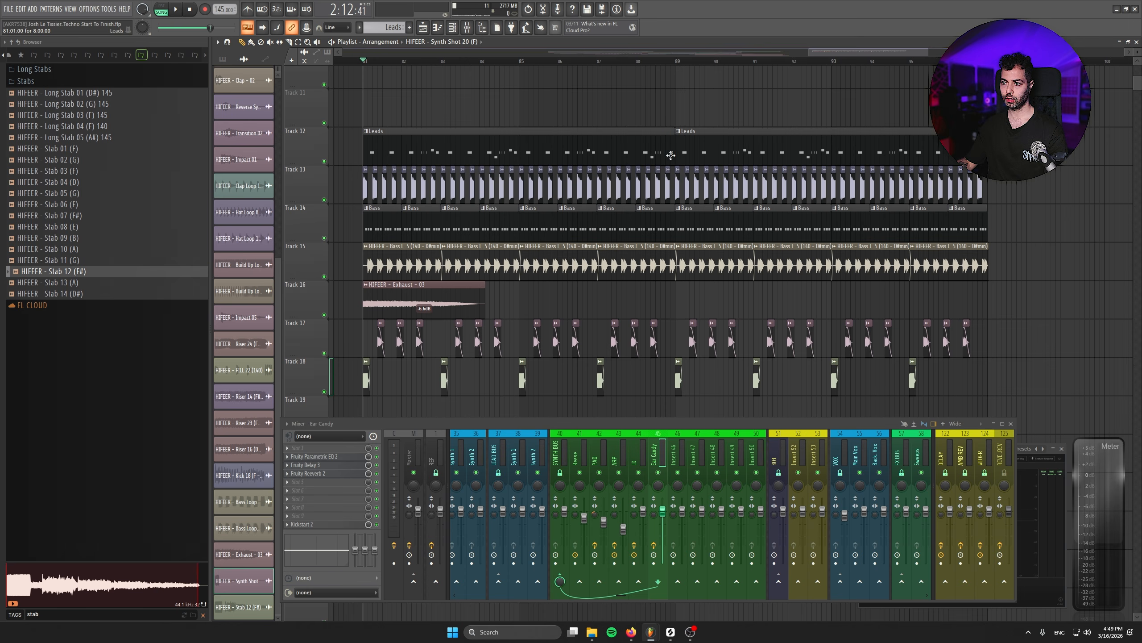
pyautogui.scroll(5, 670, 155)
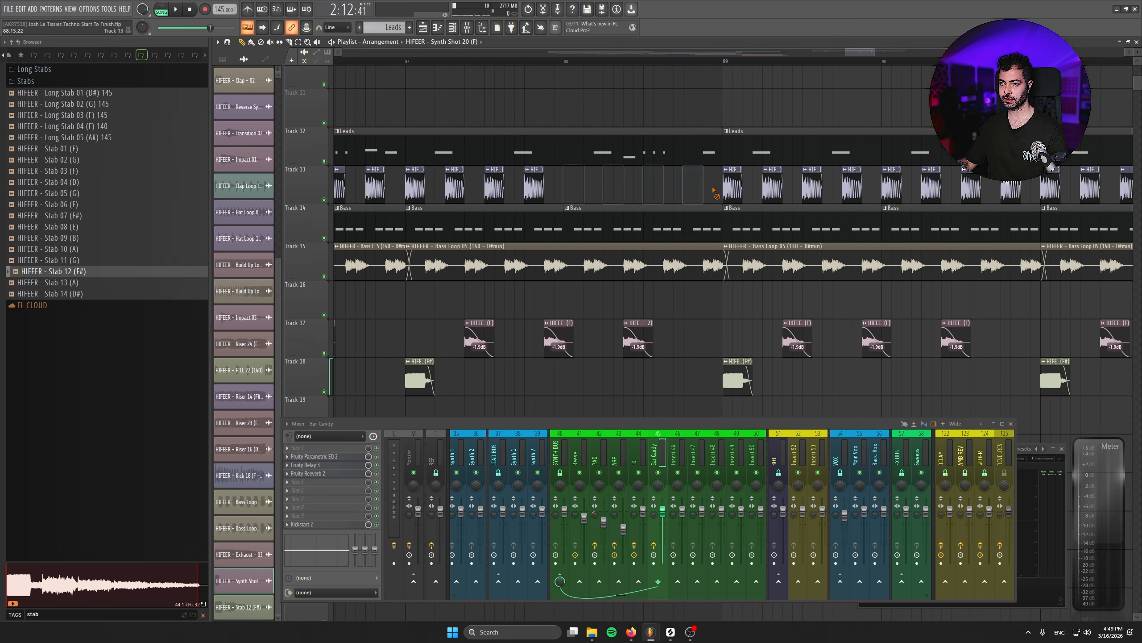
# - Clear bar 88 of the kicks, Bass pattern and Bass Loop 05 on Tracks 13 to 15, and play the break
pyautogui.rightClick(719, 216)
pyautogui.moveTo(722, 245); pyautogui.dragTo(566, 247)
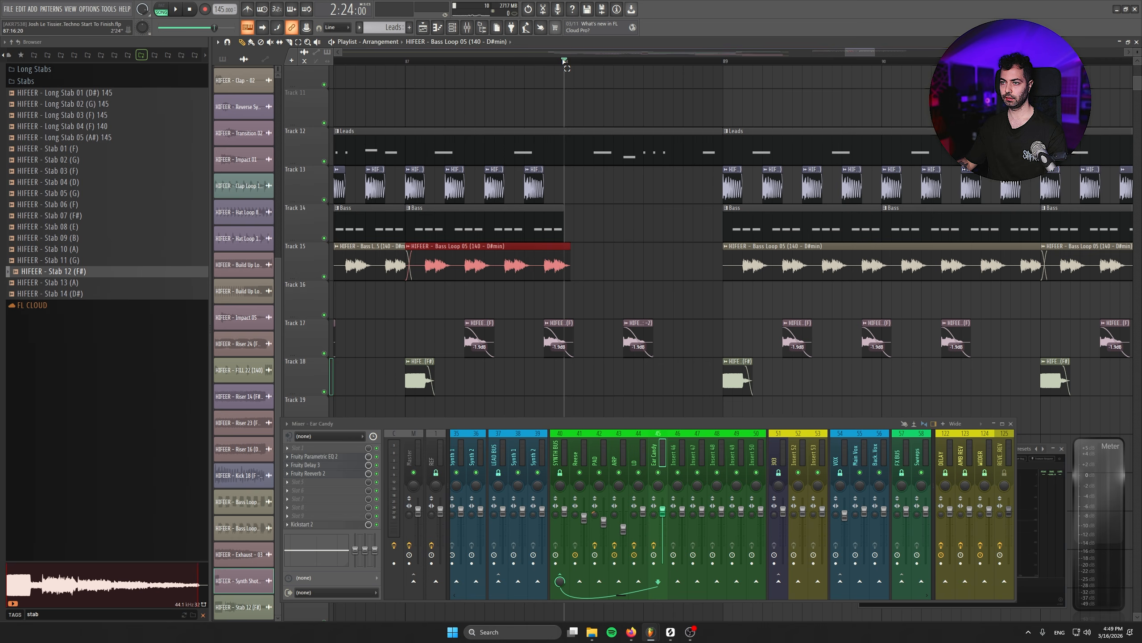
pyautogui.press('space')
pyautogui.scroll(-3, 609, 281)
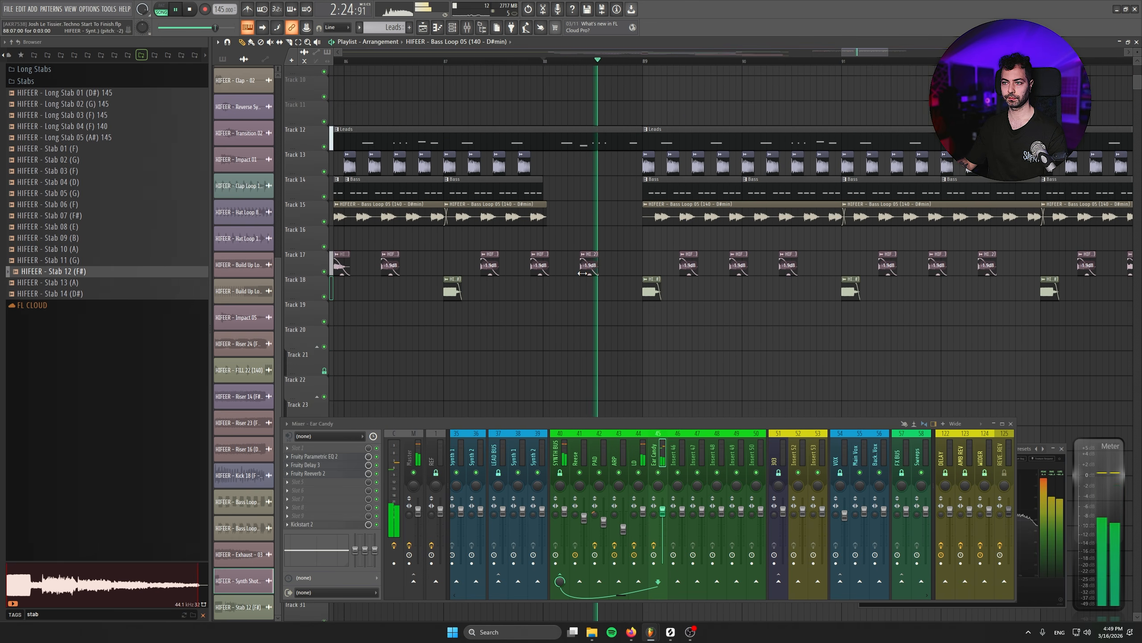
# - Remove the Synth Shot 20 clip inside the bar 88 break on Track 17 and stop playback
pyautogui.click(729, 338)
pyautogui.rightClick(729, 338)
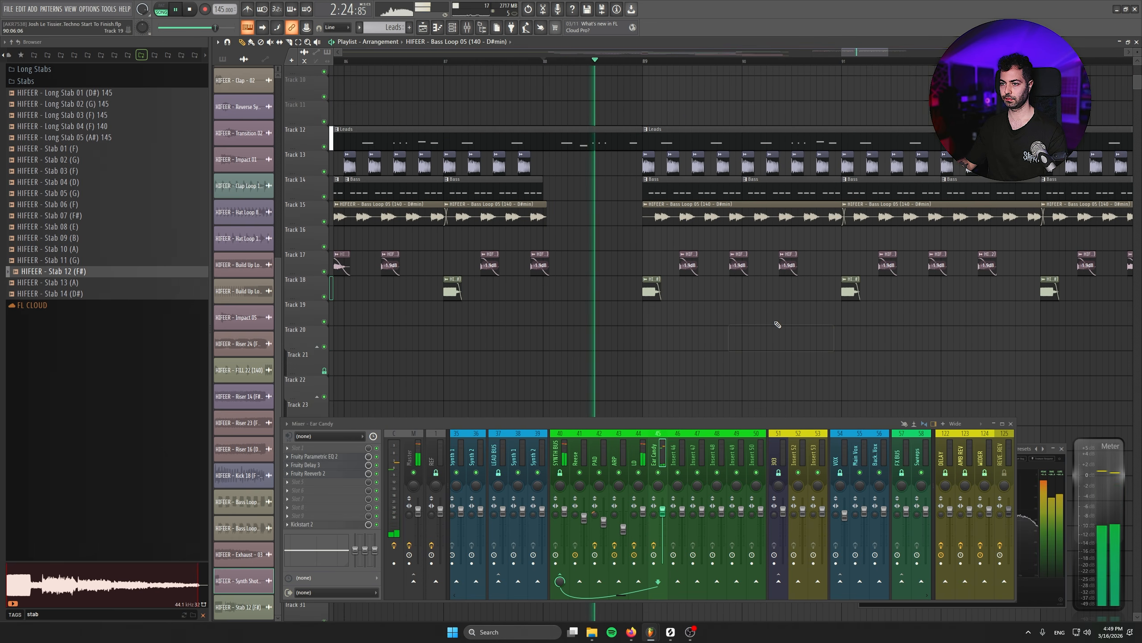
pyautogui.press('space')
pyautogui.scroll(-3, 649, 277)
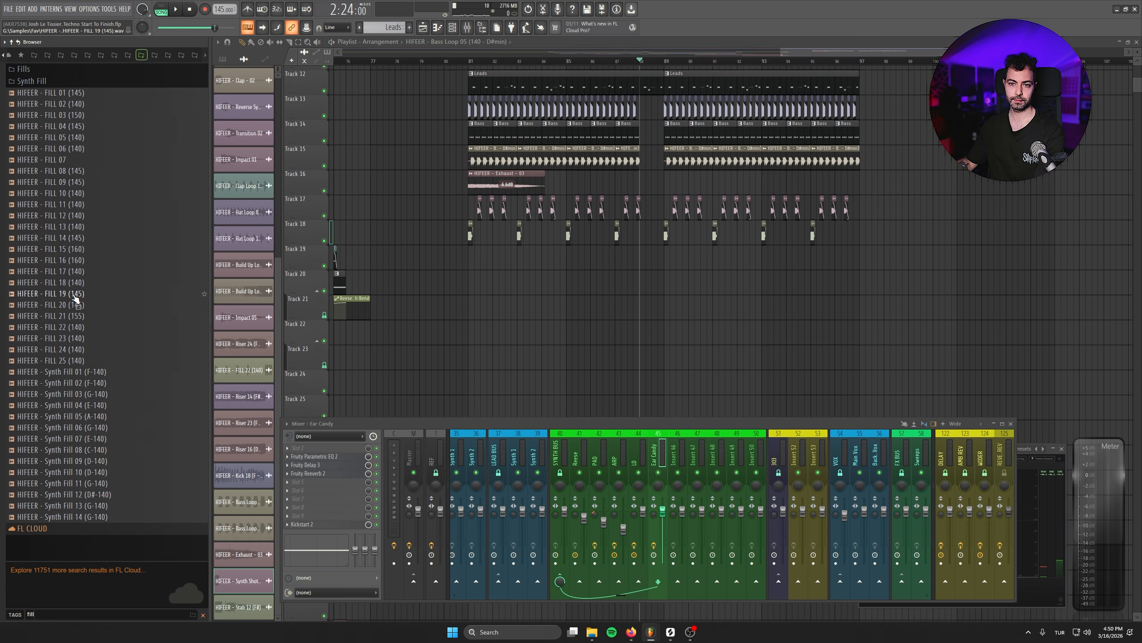
# - Search the sample browser for "fill" and audition several fills, including FILL 11 (140) and FILL 25 (140)
pyautogui.click(91, 194)
pyautogui.click(94, 205)
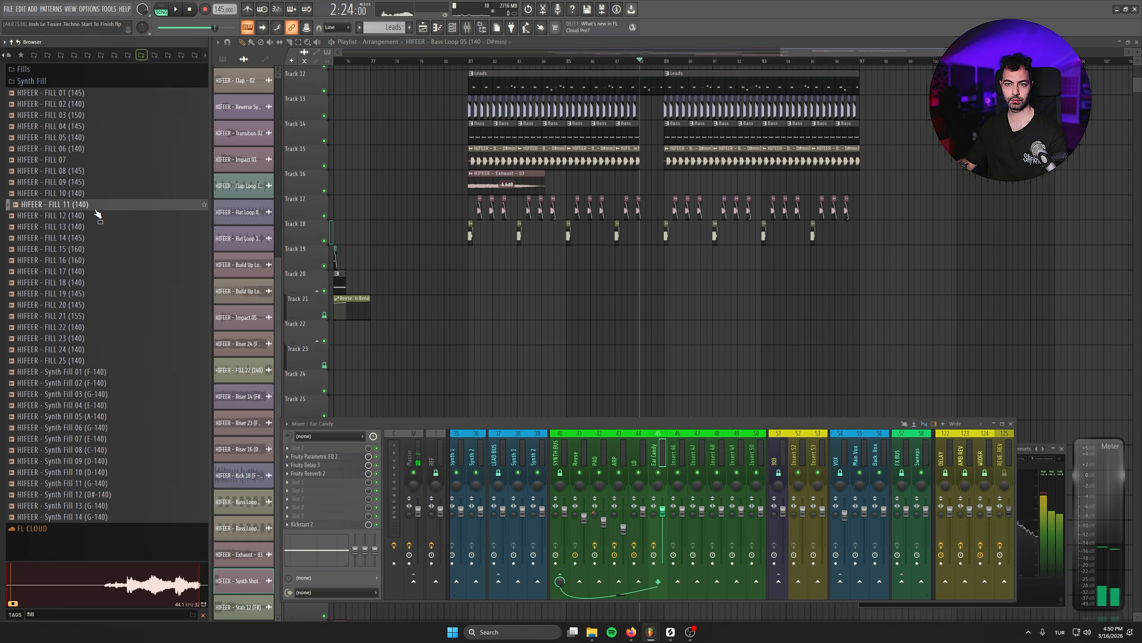
pyautogui.click(84, 271)
pyautogui.click(81, 317)
pyautogui.click(81, 351)
pyautogui.click(83, 362)
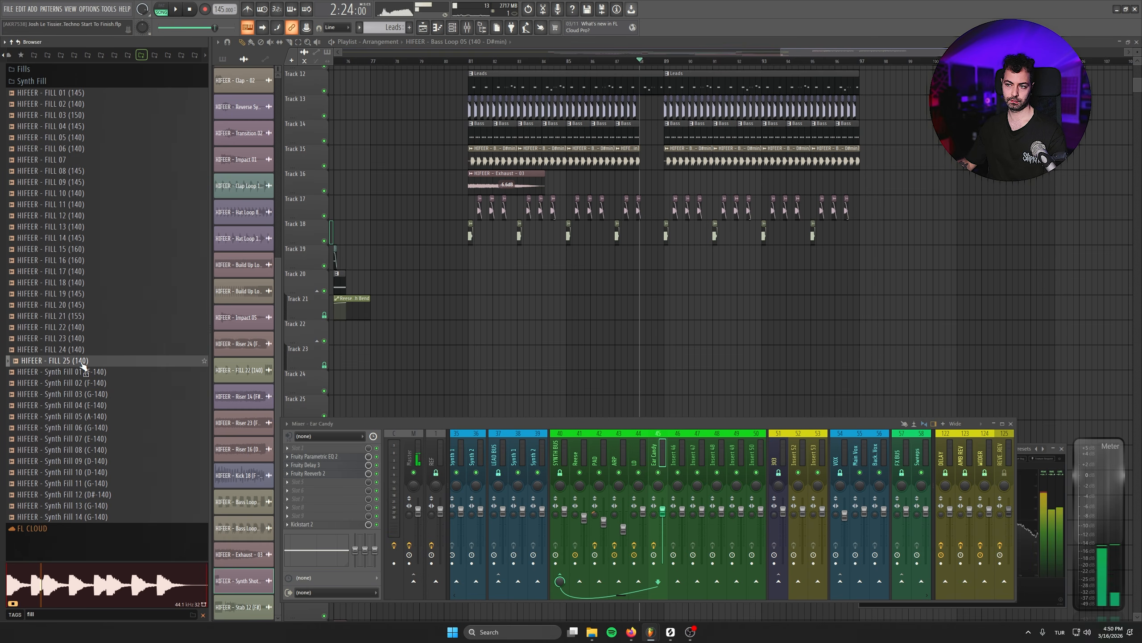
# - Add HIFEER - FILL 25 (140) to the playlist, insert a new Track 19, and position the clip there at bar 88
pyautogui.moveTo(83, 365); pyautogui.dragTo(635, 308)
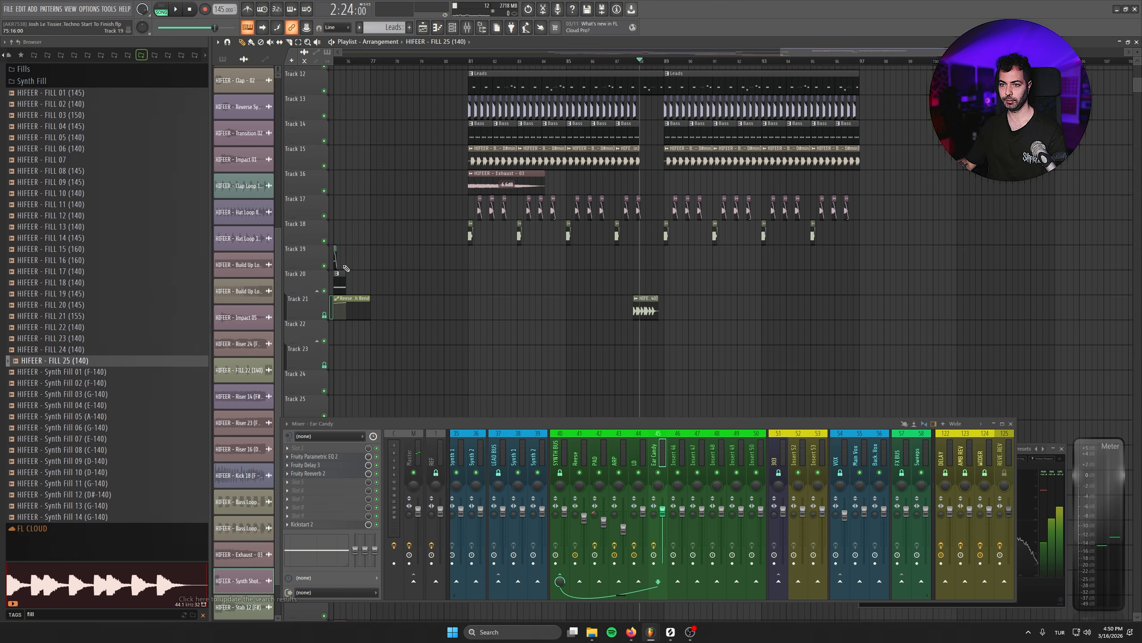
pyautogui.rightClick(300, 249)
pyautogui.click(320, 445)
pyautogui.moveTo(648, 332); pyautogui.dragTo(650, 263)
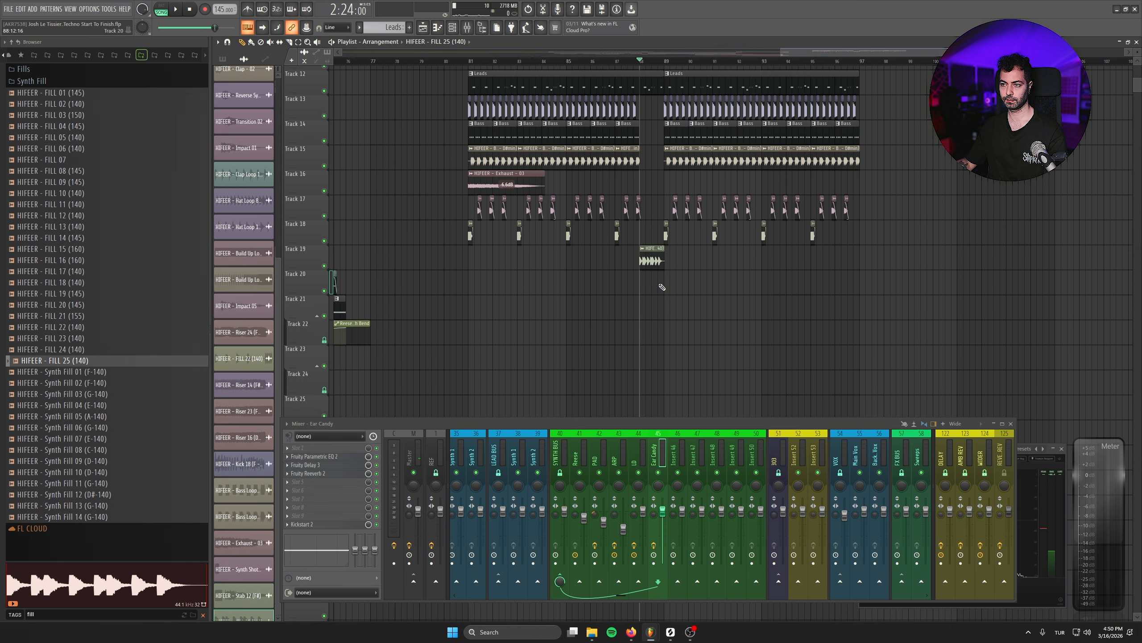
# - Set the FILL 25 (140) sample's tempo to 140 BPM so it fits the project, and close its settings
pyautogui.scroll(5, 659, 282)
pyautogui.doubleClick(589, 268)
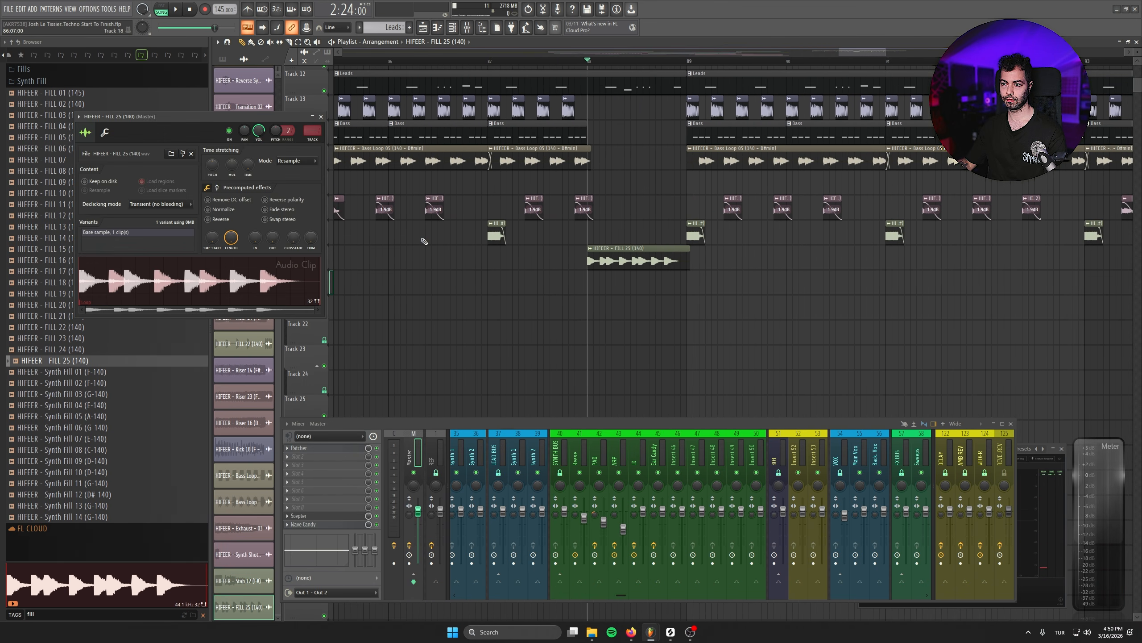
pyautogui.rightClick(253, 170)
pyautogui.click(269, 185)
pyautogui.click(577, 396)
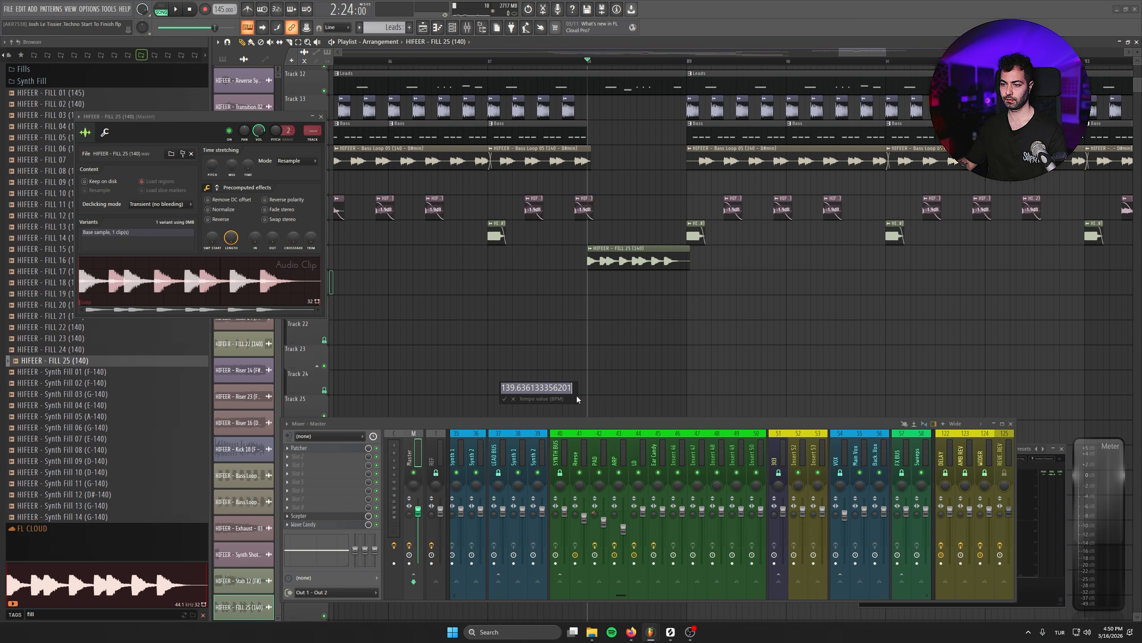
pyautogui.write('140')
pyautogui.press('Return')
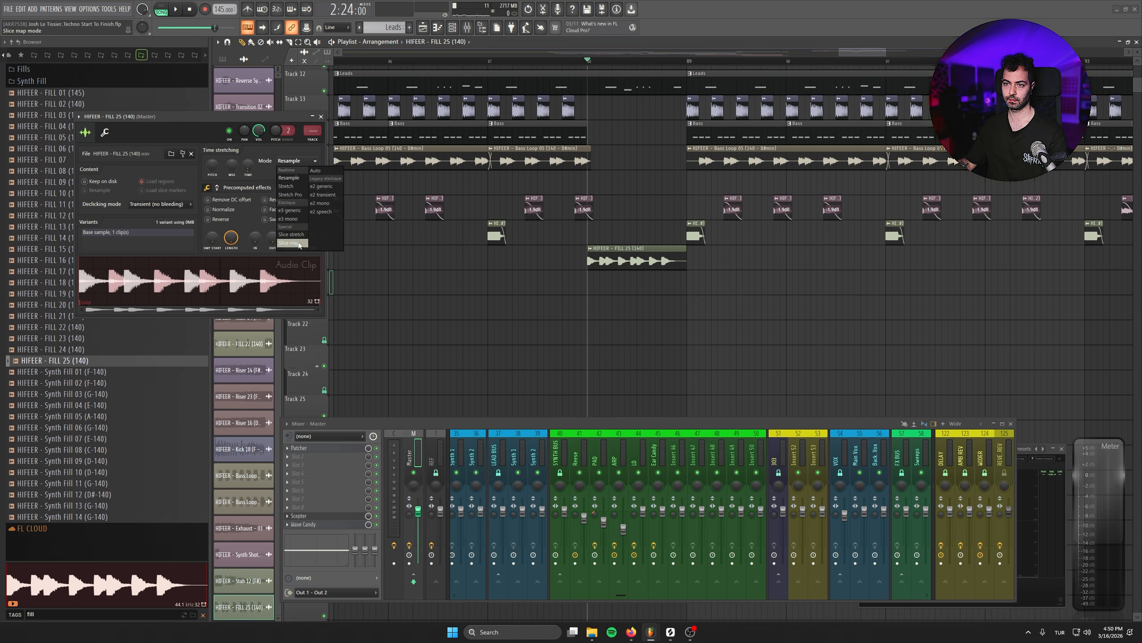
pyautogui.click(322, 117)
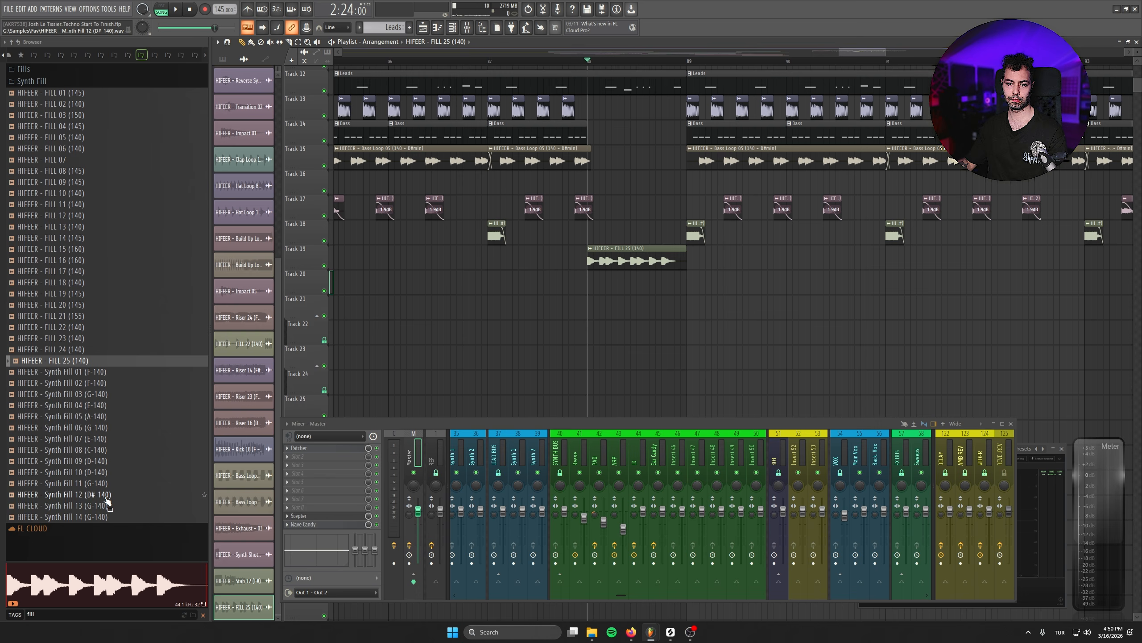
# - Audition the HIFEER Synth Fill samples in the browser, comparing several and returning to Synth Fill 04 (E-140)
pyautogui.click(109, 517)
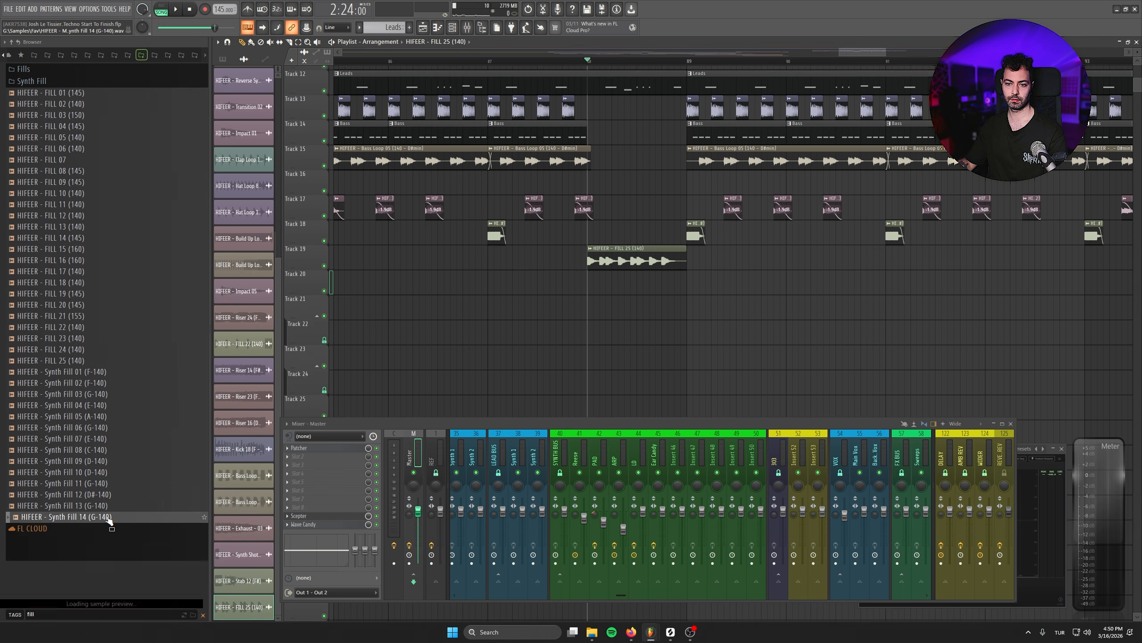
pyautogui.click(99, 396)
pyautogui.click(106, 406)
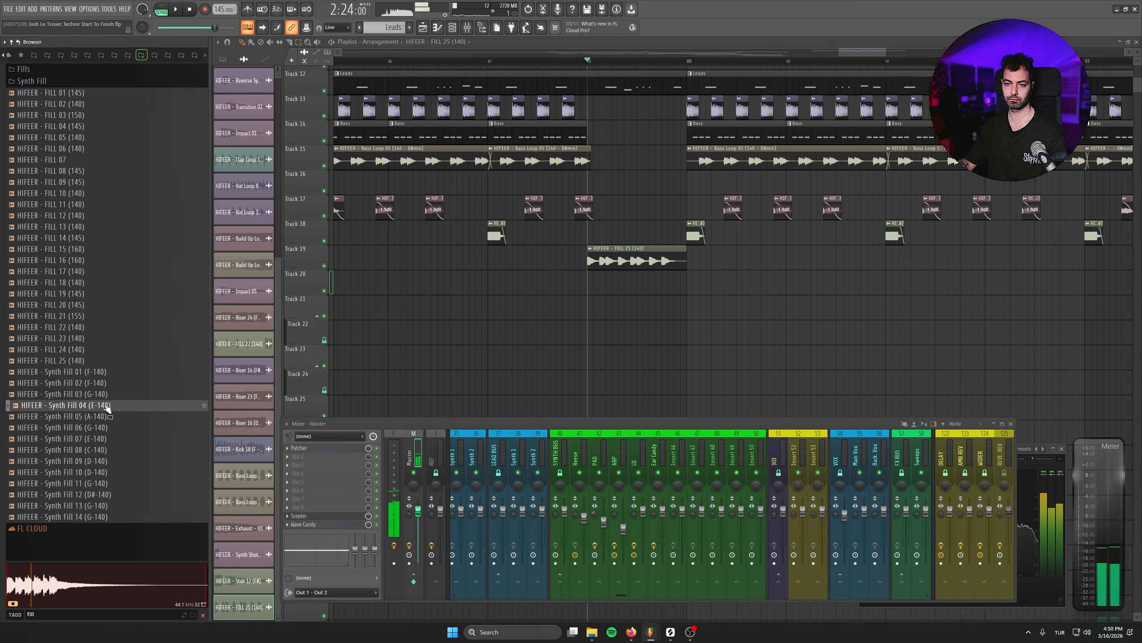
pyautogui.press('Up')
pyautogui.click(101, 417)
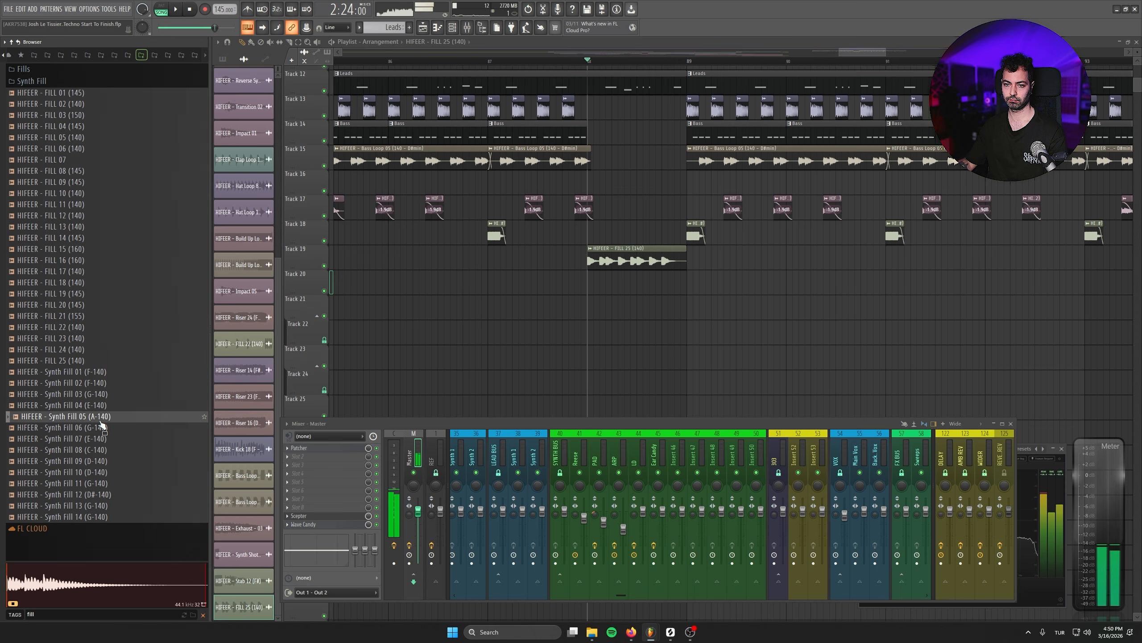
pyautogui.click(101, 432)
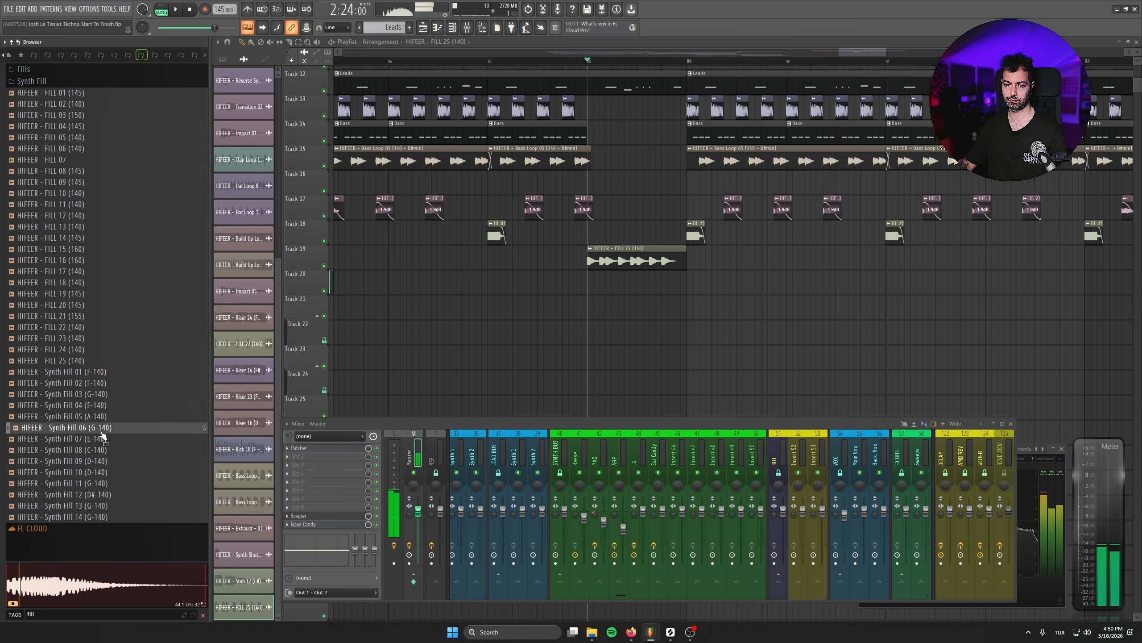
pyautogui.click(103, 442)
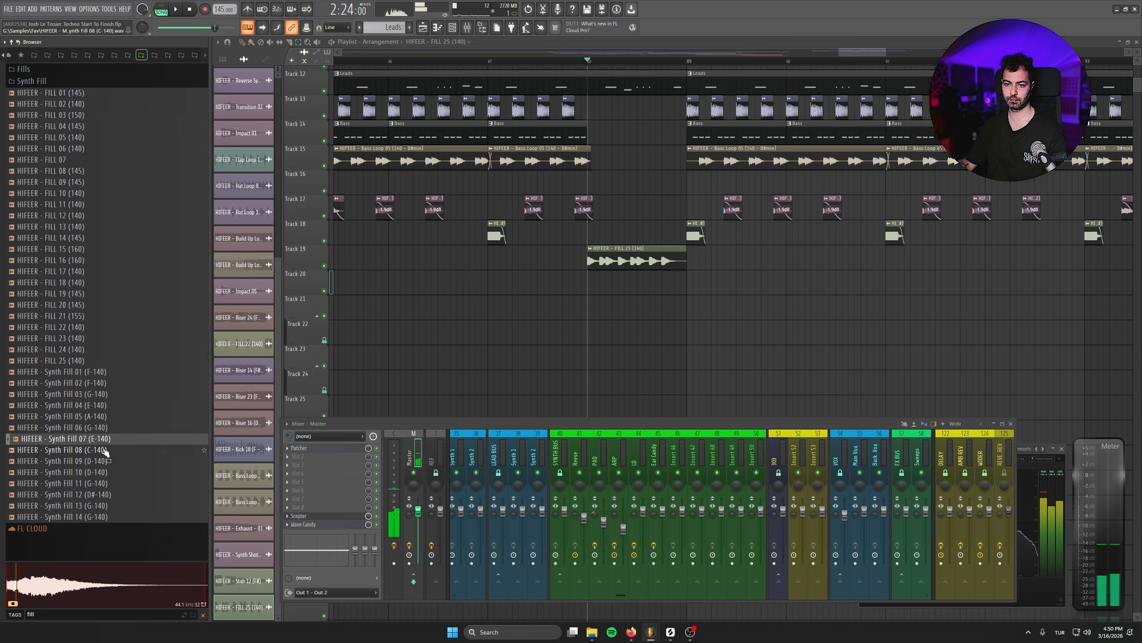
pyautogui.click(108, 450)
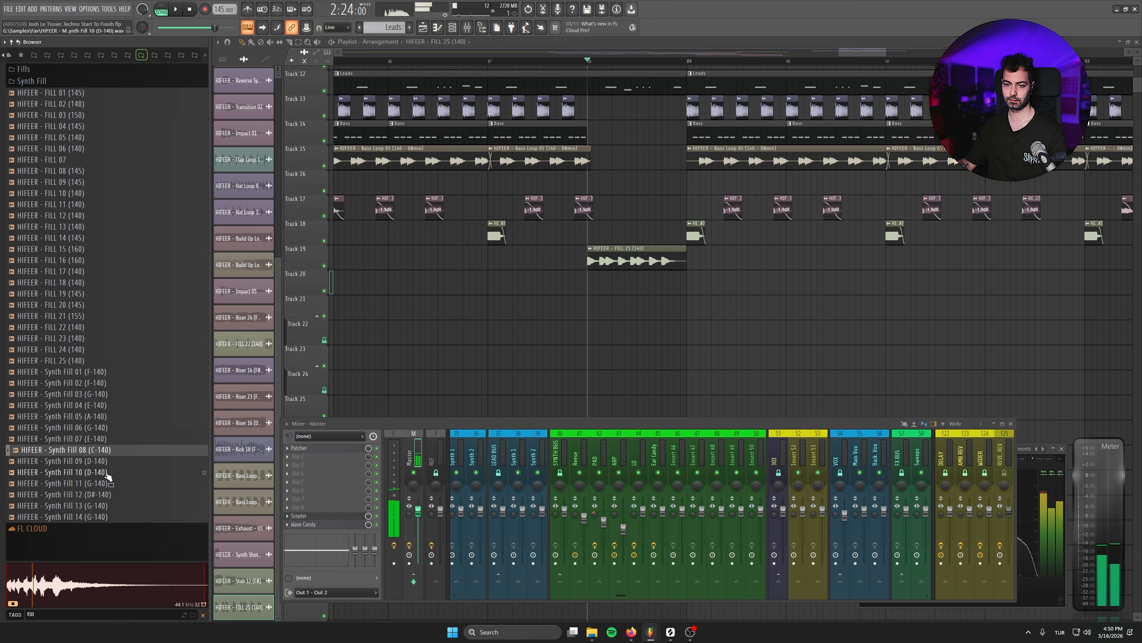
pyautogui.click(108, 472)
pyautogui.click(109, 483)
pyautogui.click(106, 407)
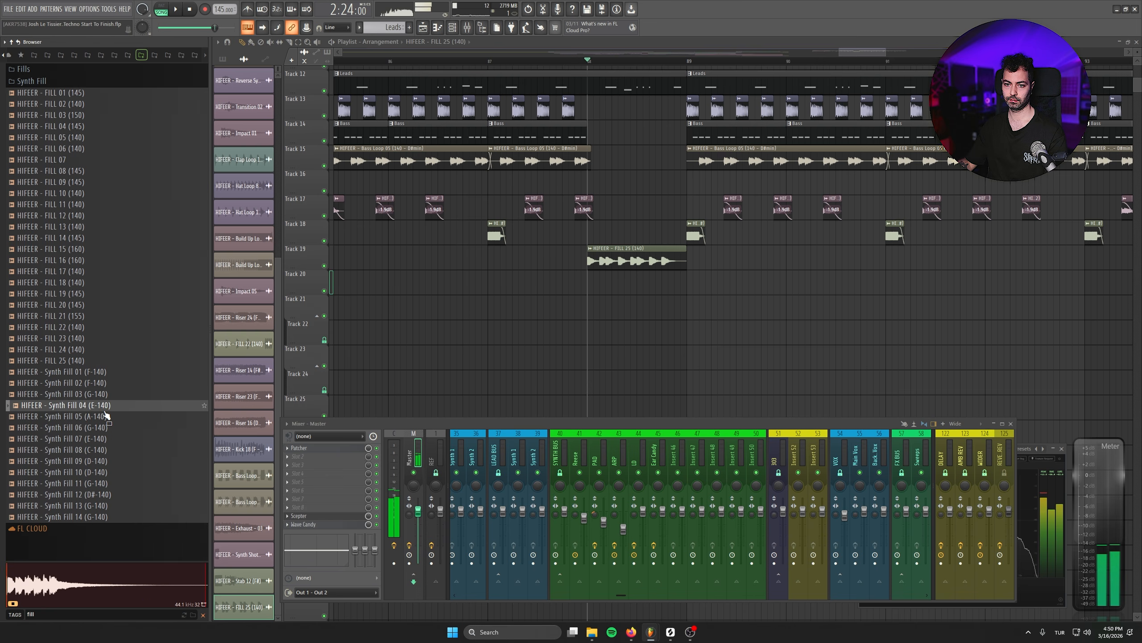
# - Place HIFEER - Synth Fill 04 (E-140) at bar 88 on a newly inserted Track 20 below the drum fill
pyautogui.moveTo(106, 412); pyautogui.dragTo(680, 276)
pyautogui.rightClick(311, 273)
pyautogui.click(335, 461)
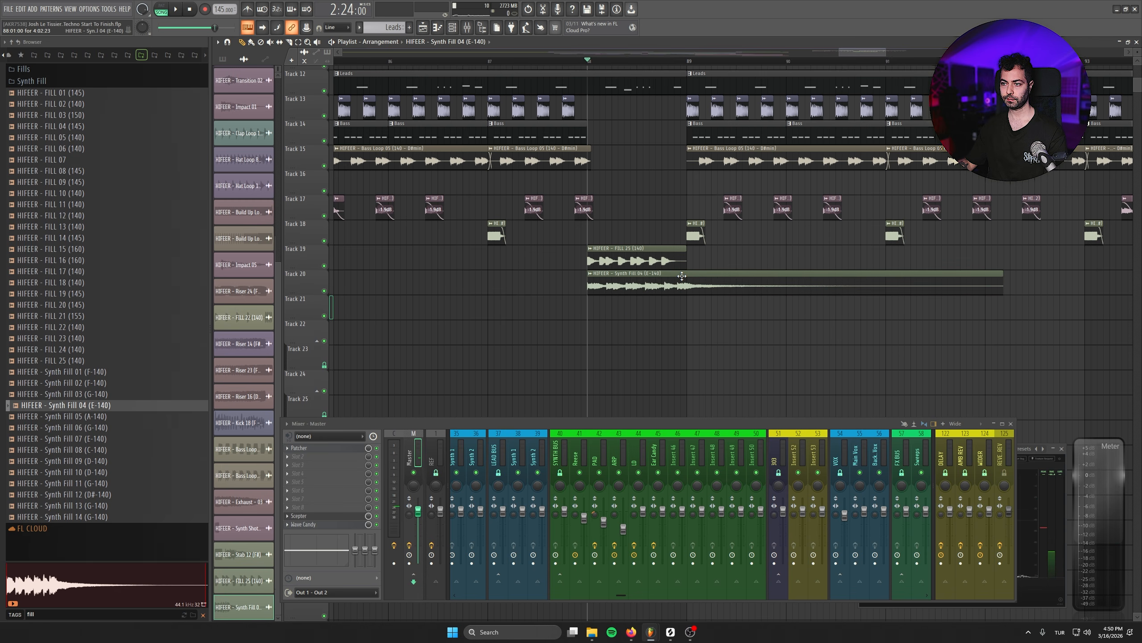
# - Set the Synth Fill 04 sample's tempo to 140 BPM and its time-stretching mode to Stretch, closing its settings
pyautogui.doubleClick(680, 275)
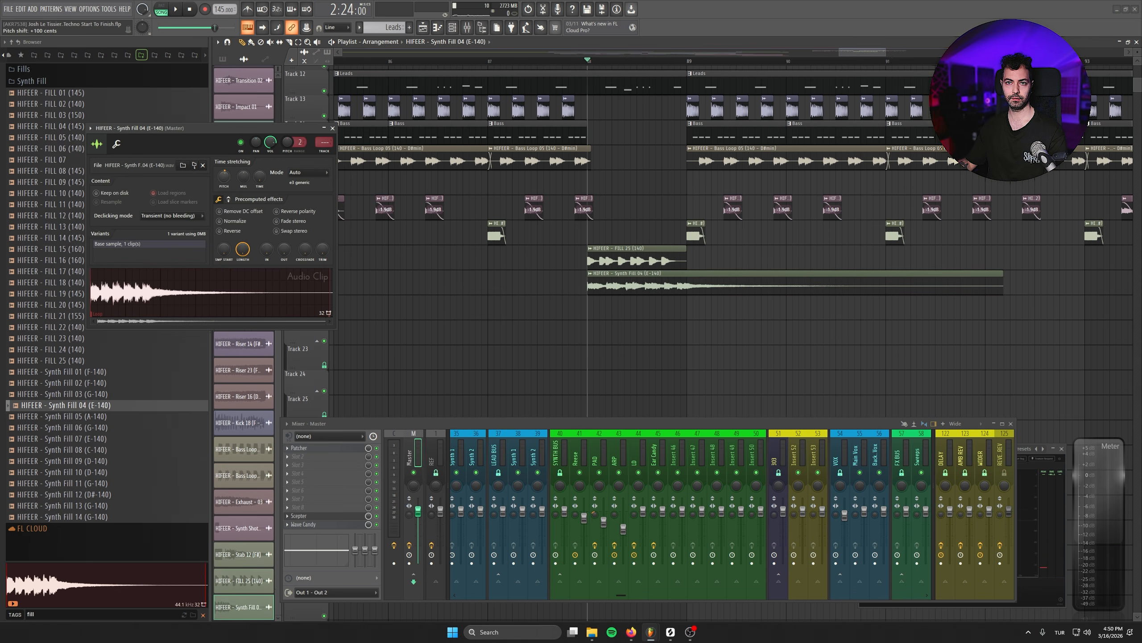
pyautogui.rightClick(260, 177)
pyautogui.click(279, 191)
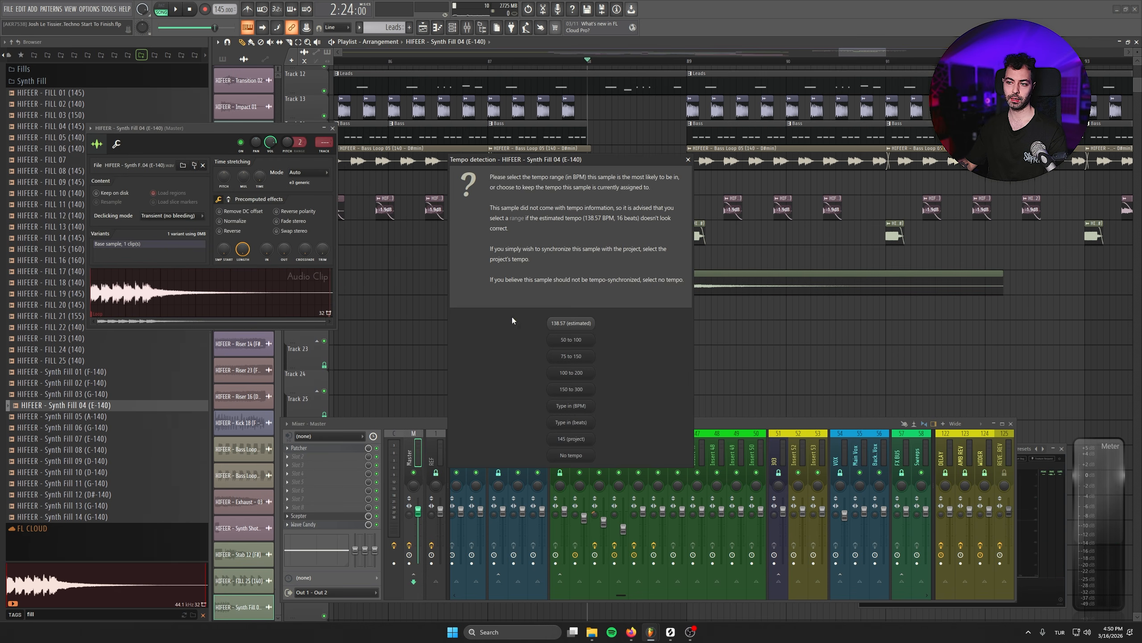
pyautogui.click(587, 408)
pyautogui.press('Return')
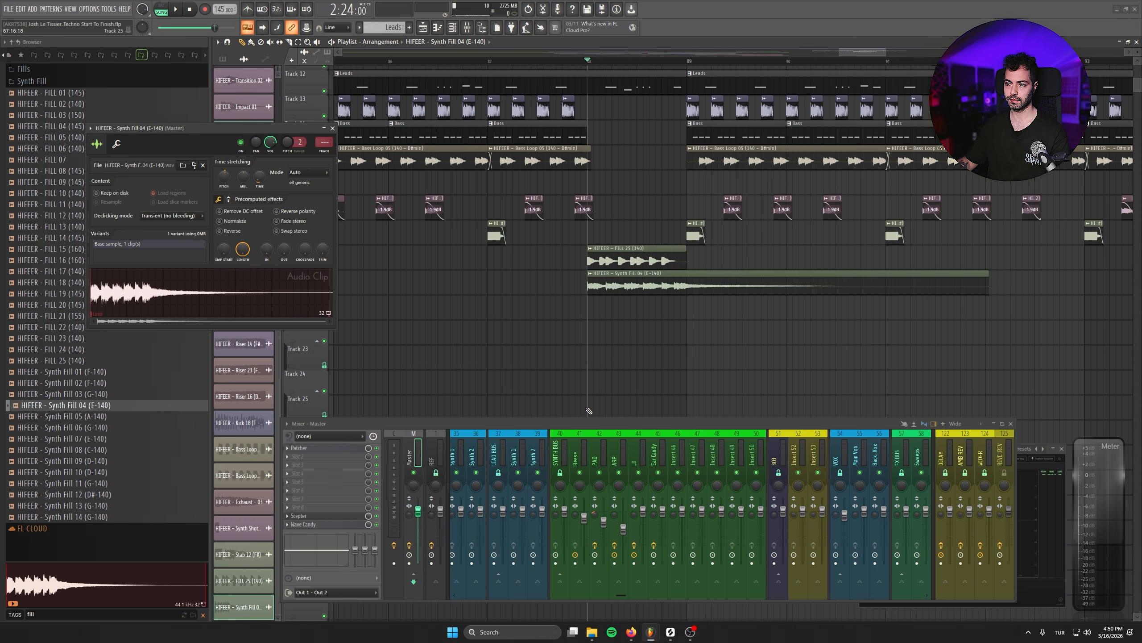
pyautogui.click(306, 173)
pyautogui.click(306, 198)
pyautogui.click(333, 128)
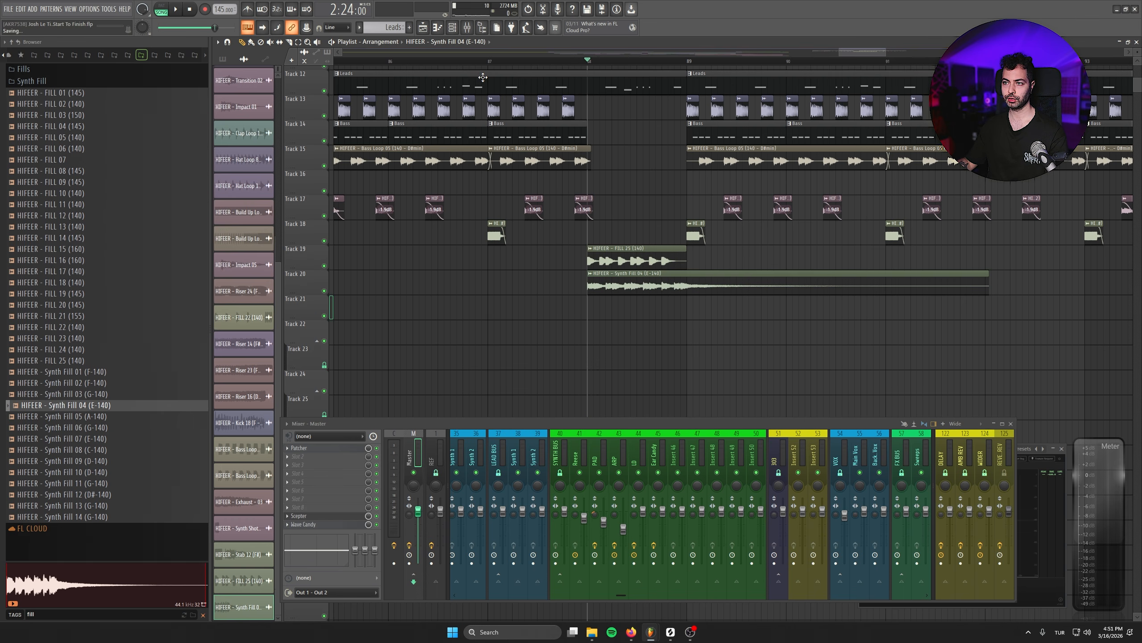
# - Play the drop and copy the FILL 25 and Synth Fill 04 clips to bar 96 on Tracks 19 and 20
pyautogui.press('space')
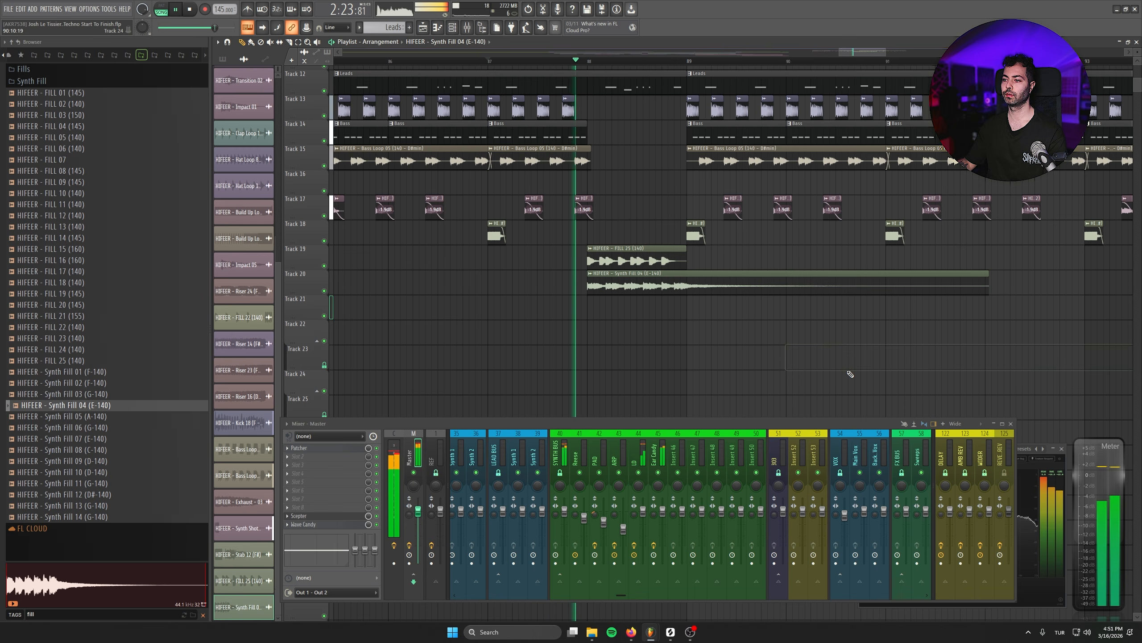
pyautogui.scroll(-6, 821, 363)
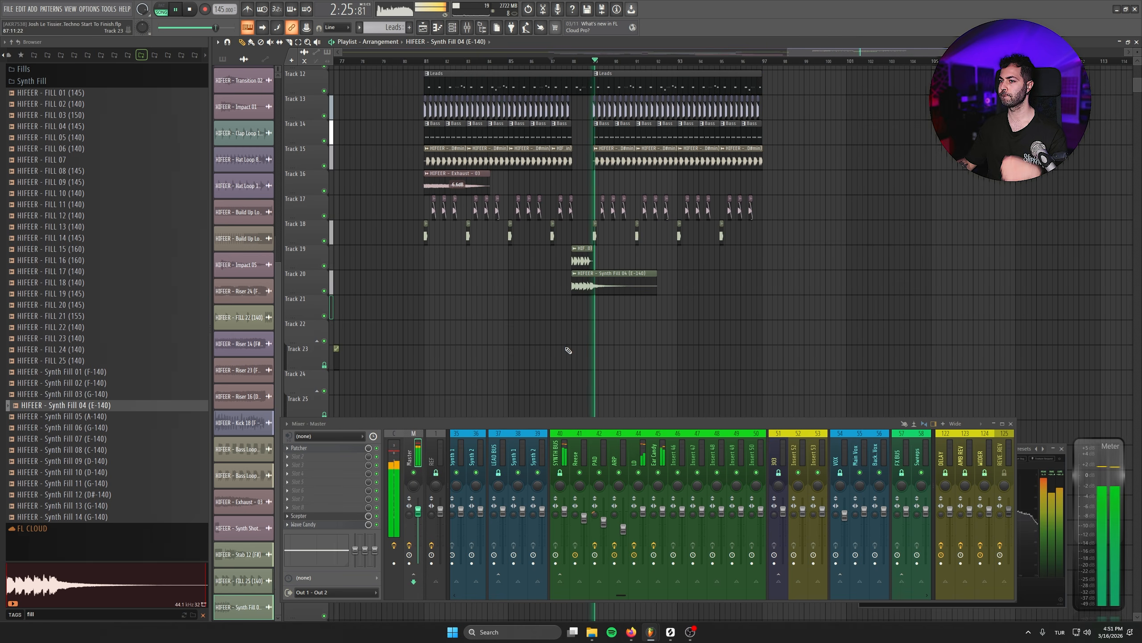
pyautogui.moveTo(544, 259); pyautogui.dragTo(752, 271)
pyautogui.moveTo(854, 328); pyautogui.dragTo(936, 335)
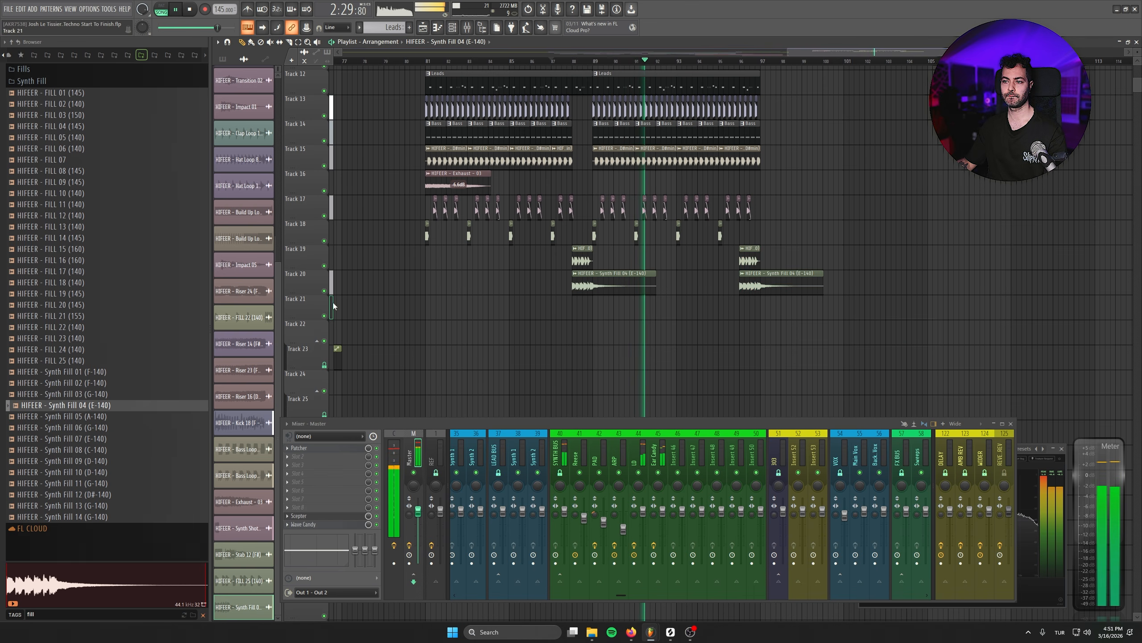
# - Insert several empty playlist tracks starting at Track 21, below the Synth Fill 04 clips
pyautogui.rightClick(309, 299)
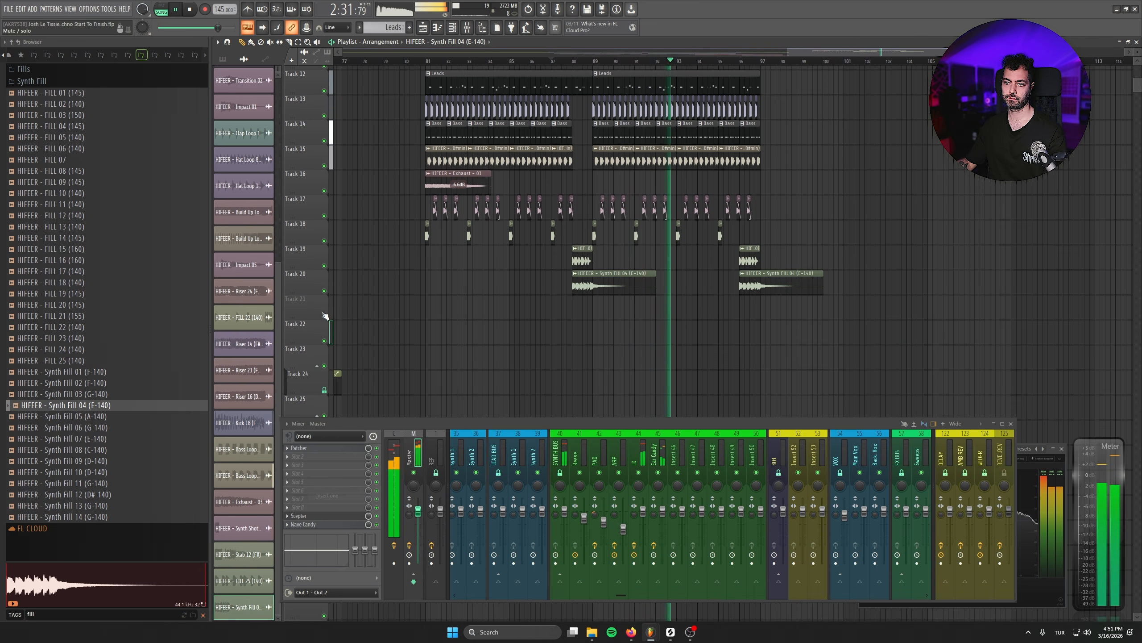
pyautogui.rightClick(309, 298)
pyautogui.click(345, 494)
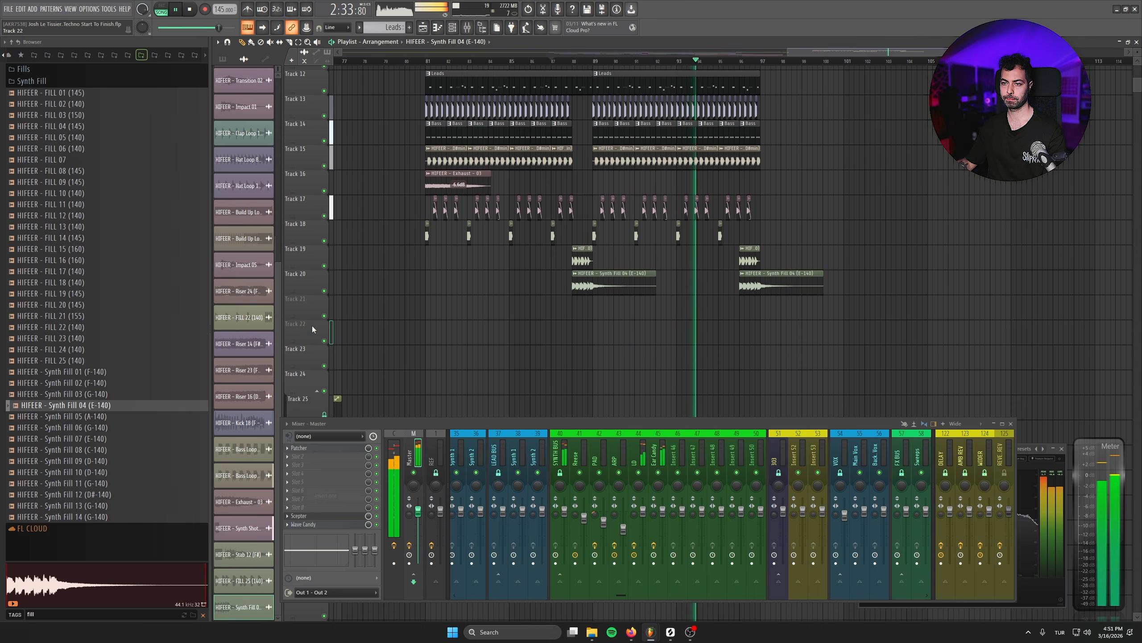
pyautogui.rightClick(313, 311)
pyautogui.click(331, 504)
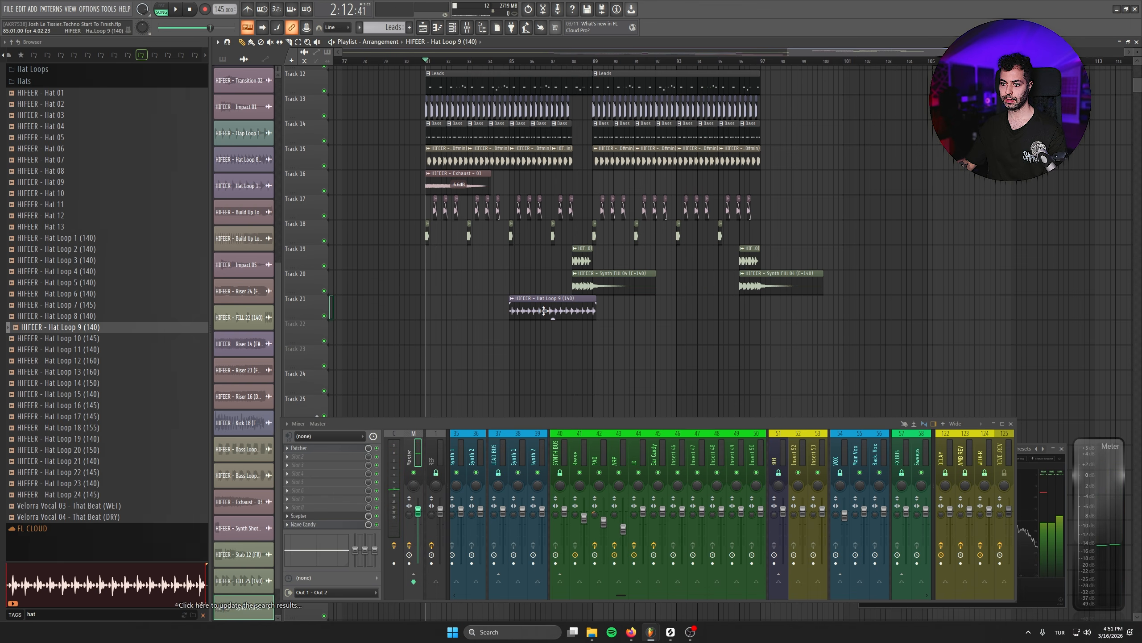
# - Set the Hat Loop 9 sample's tempo to 140 BPM and choose its time-stretching mode, closing its settings
pyautogui.scroll(3, 549, 311)
pyautogui.doubleClick(556, 311)
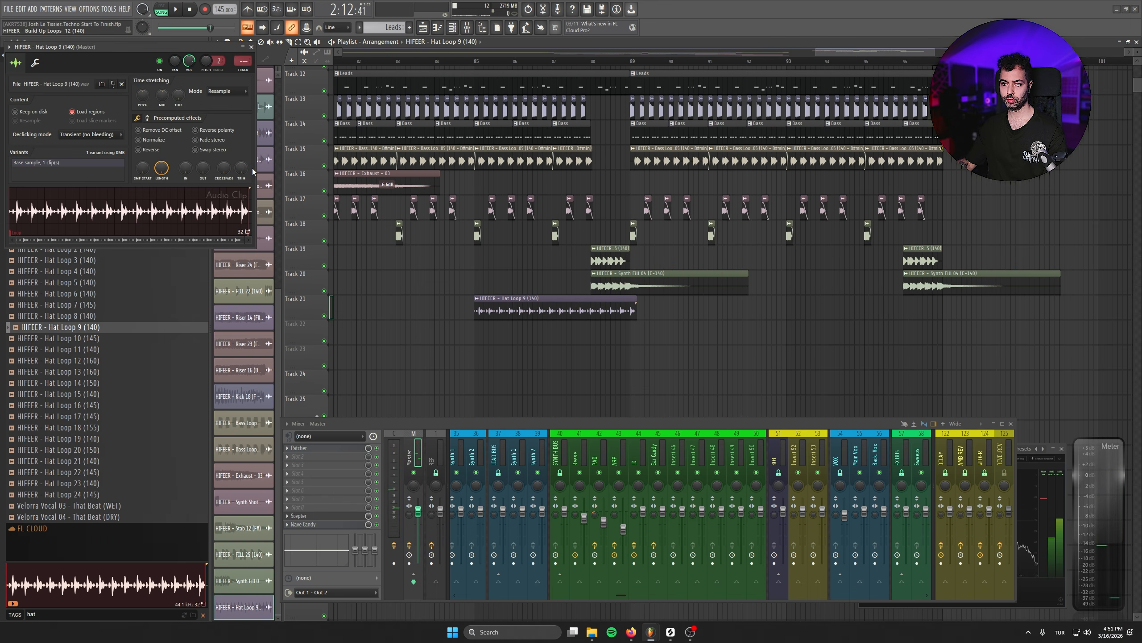
pyautogui.rightClick(180, 99)
pyautogui.click(190, 112)
pyautogui.click(571, 404)
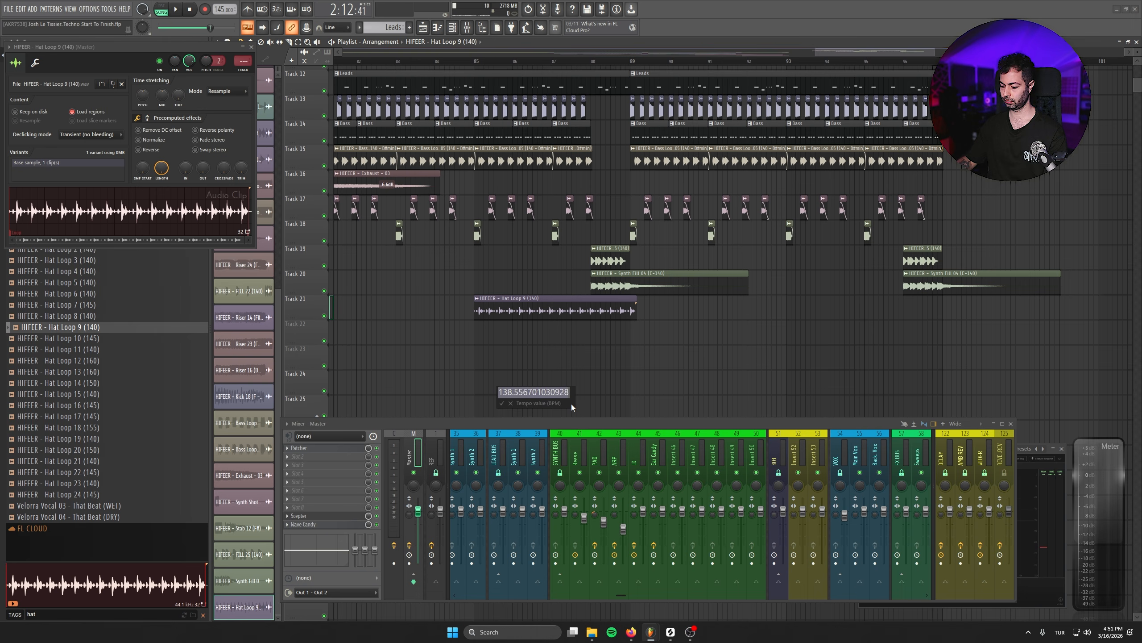
pyautogui.write('140')
pyautogui.press('Return')
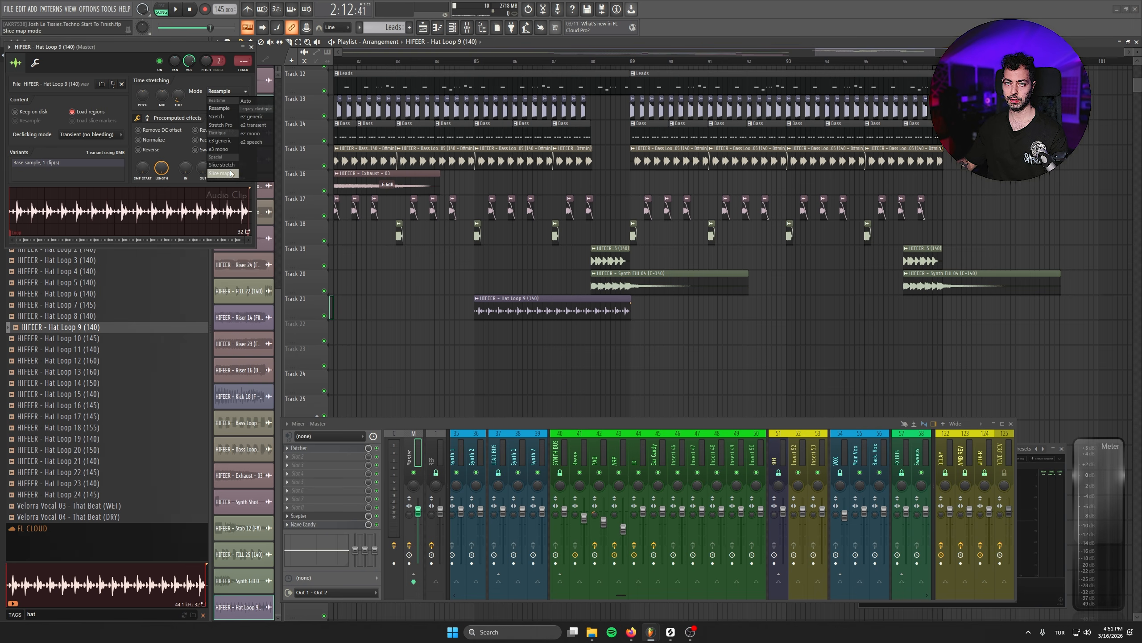
pyautogui.click(251, 46)
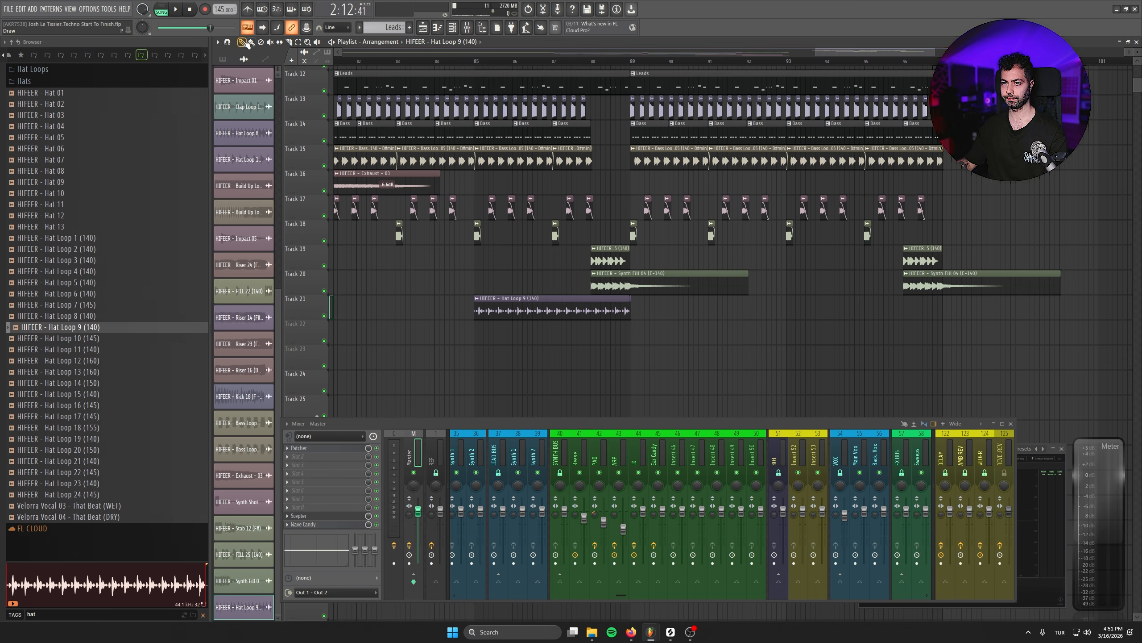
# - Place Hat Loop 9 on Track 21 from bar 85 to bar 88, with further copies at bars 89 and 93
pyautogui.moveTo(529, 309); pyautogui.dragTo(525, 309)
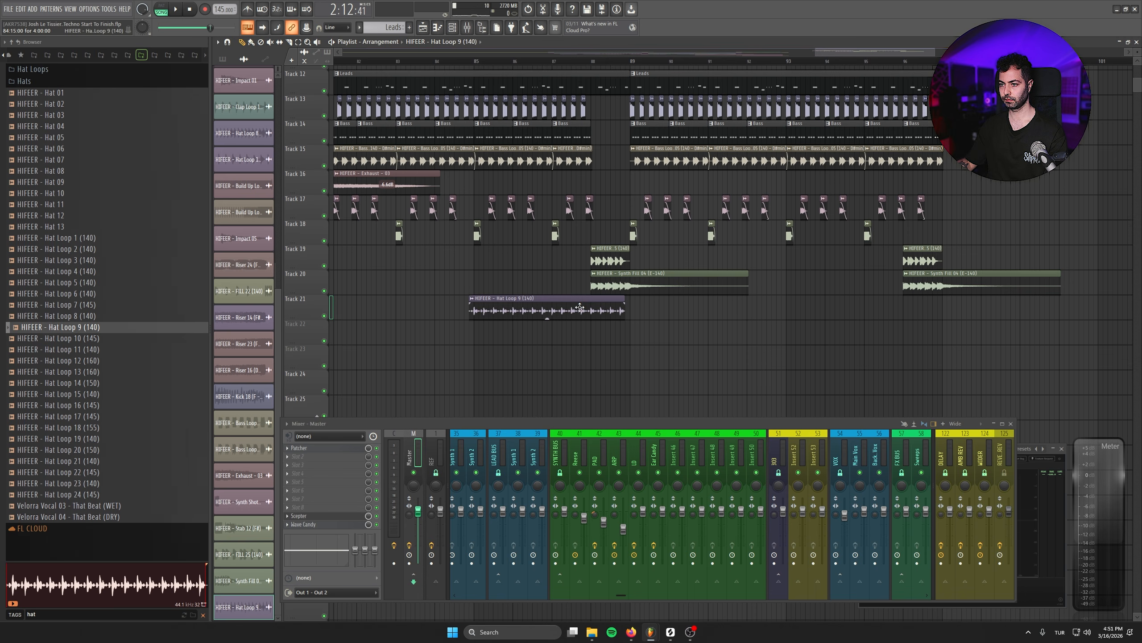
pyautogui.click(647, 307)
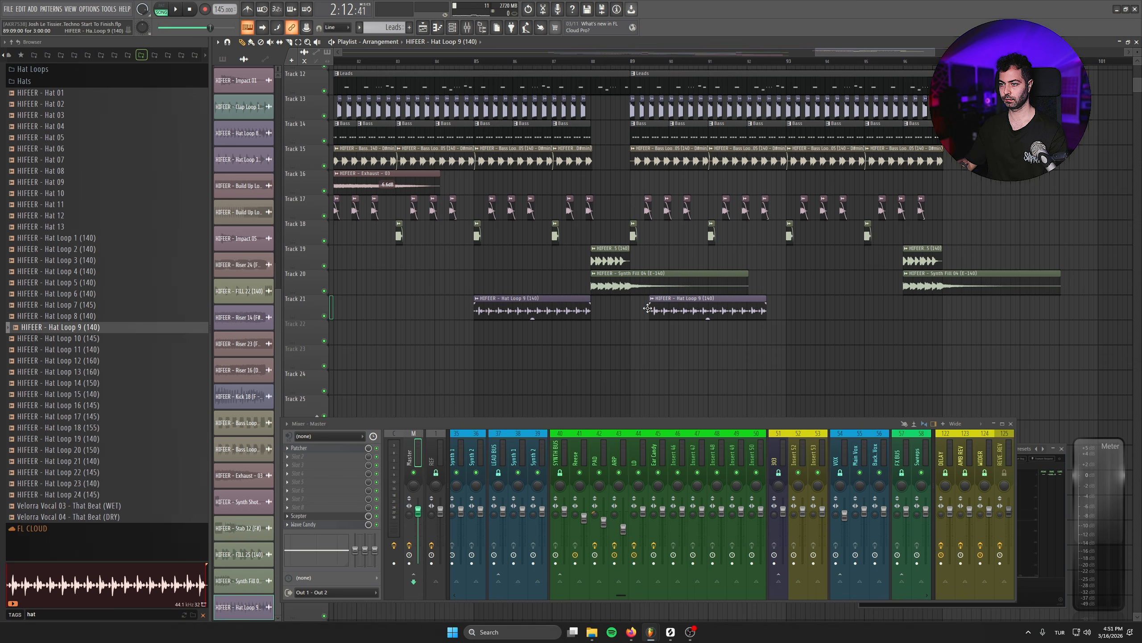
pyautogui.rightClick(771, 304)
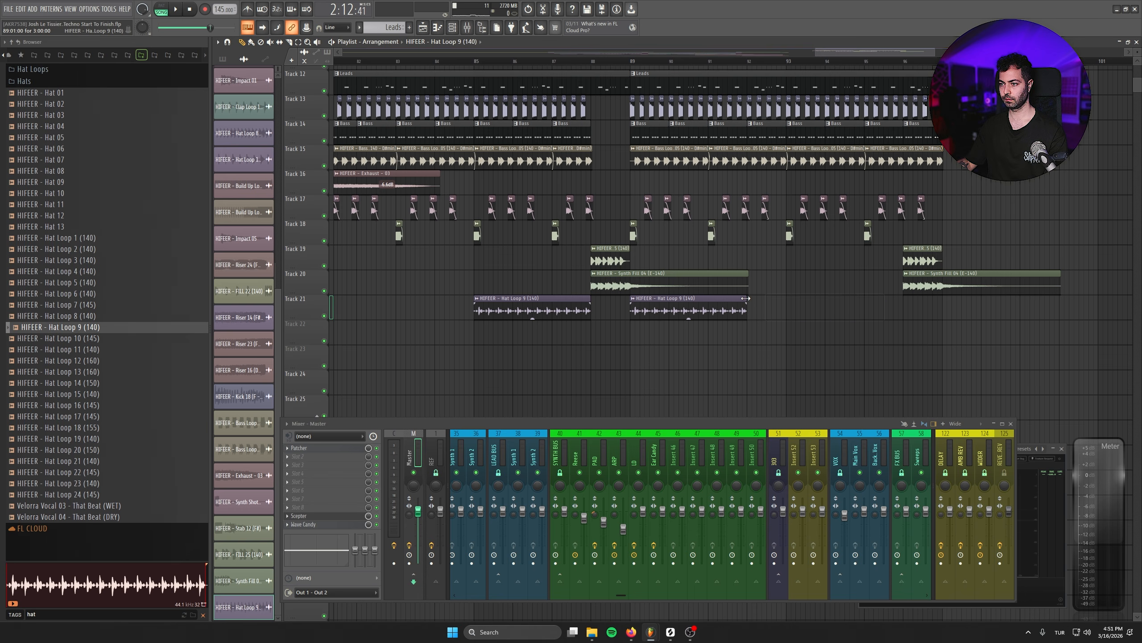
pyautogui.click(786, 305)
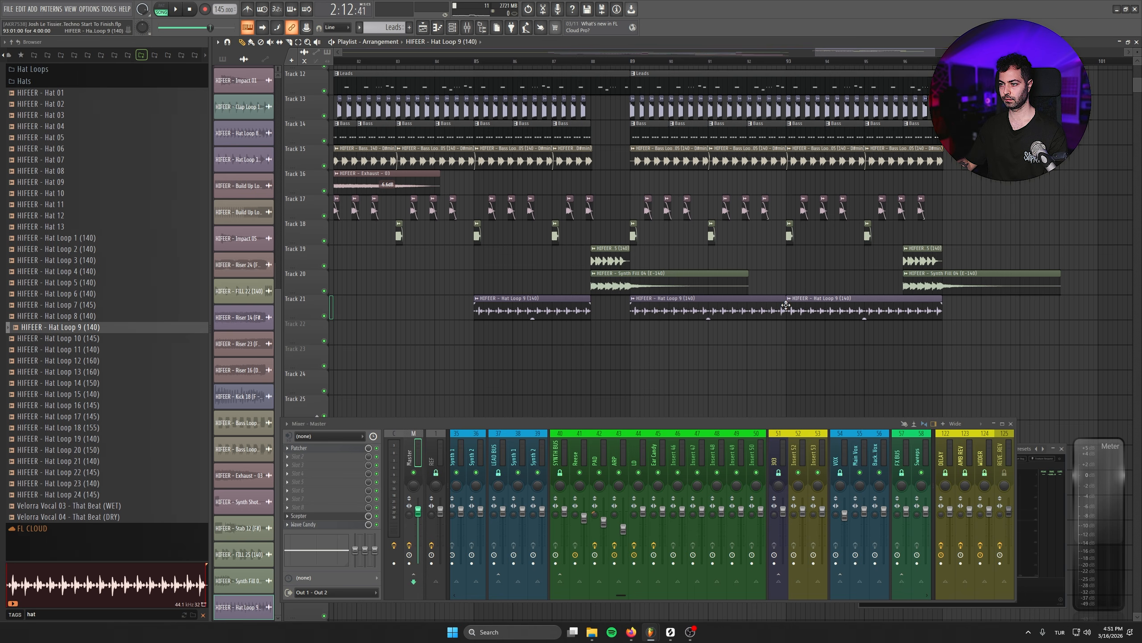
# - Place repeated HIFEER - Hat 12 off-beat hits on Track 22 beneath the hat loops, over bars 85 to 88 and 89 to 97
pyautogui.click(61, 217)
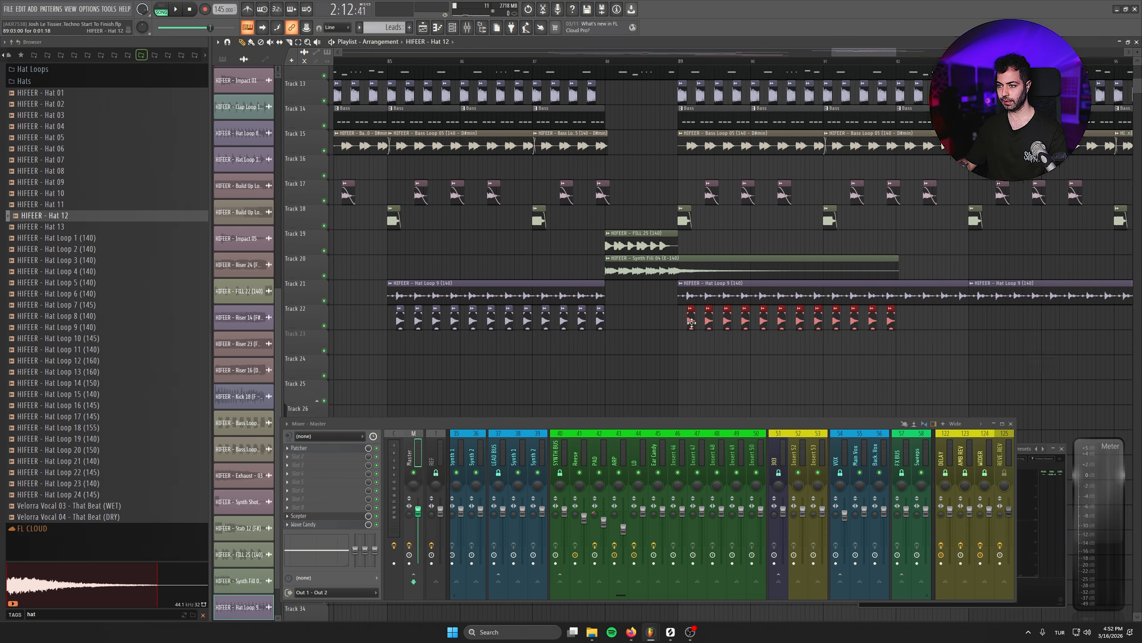
pyautogui.moveTo(690, 322); pyautogui.dragTo(598, 330)
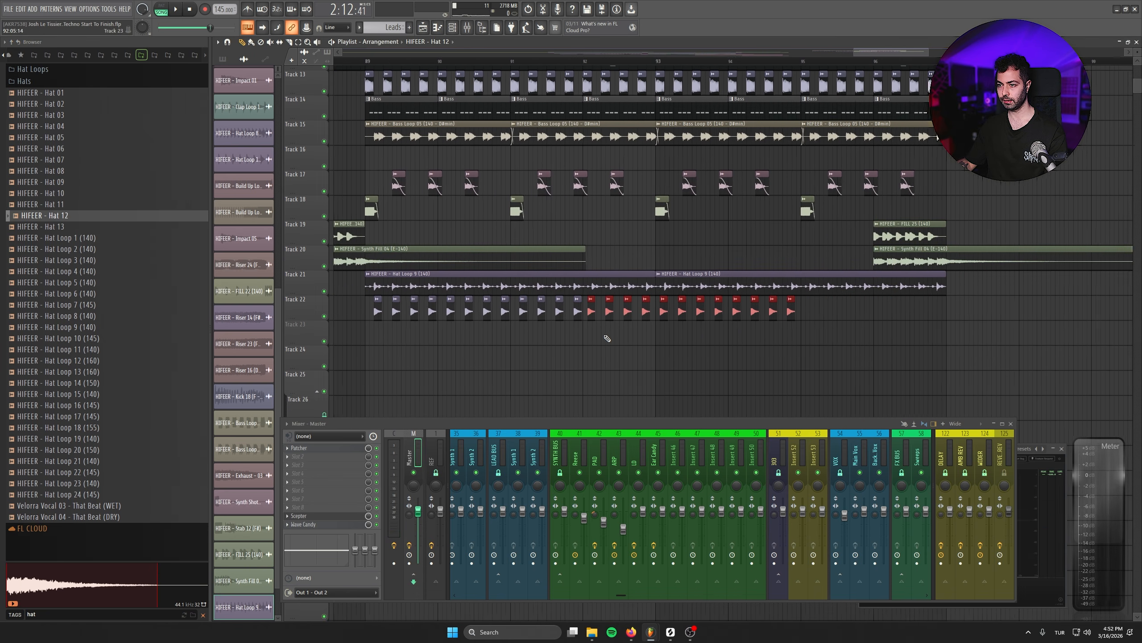
pyautogui.scroll(-2, 614, 336)
pyautogui.scroll(2, 685, 333)
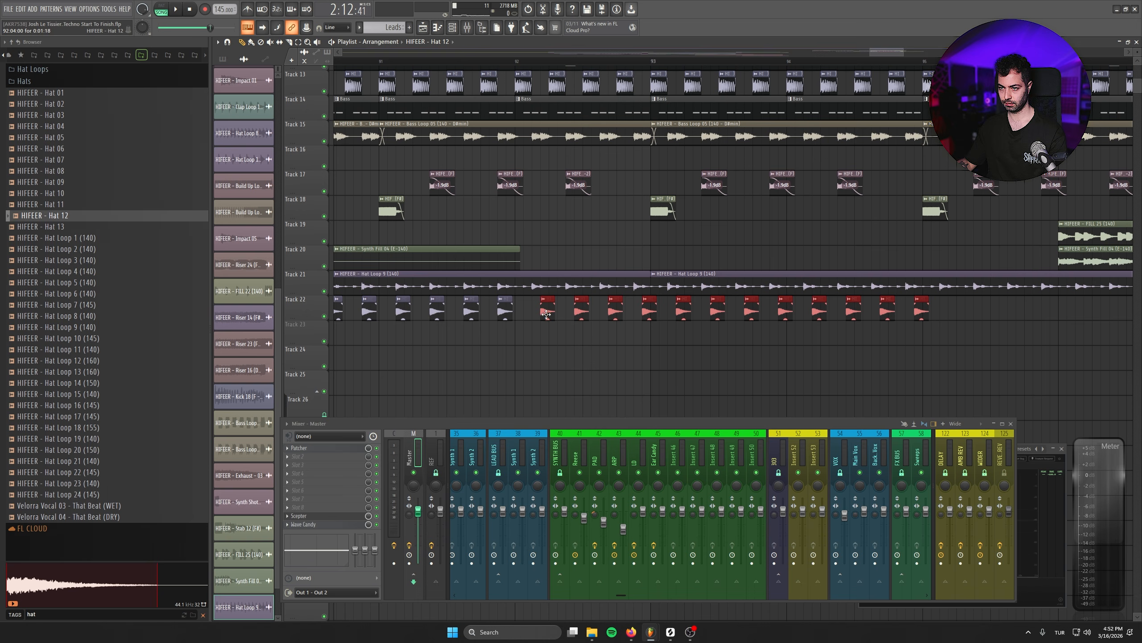
pyautogui.moveTo(545, 317); pyautogui.dragTo(805, 317)
pyautogui.scroll(-4, 688, 326)
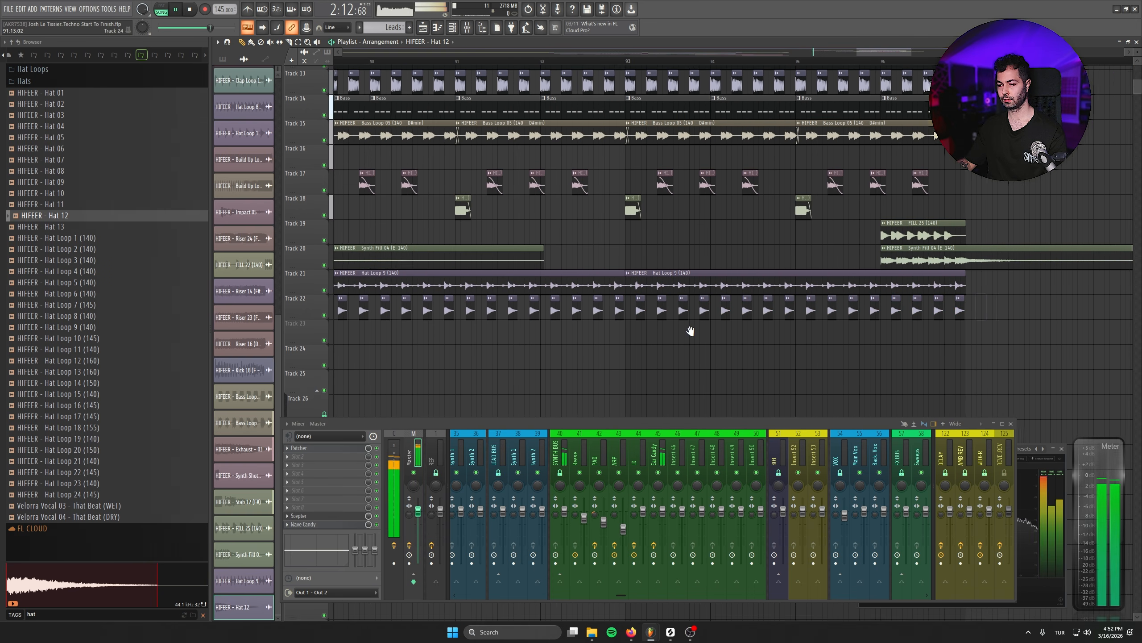
# - Play the drop, search the sample browser for "crash", and toggle Track 22's mute to compare the hats
pyautogui.press('space')
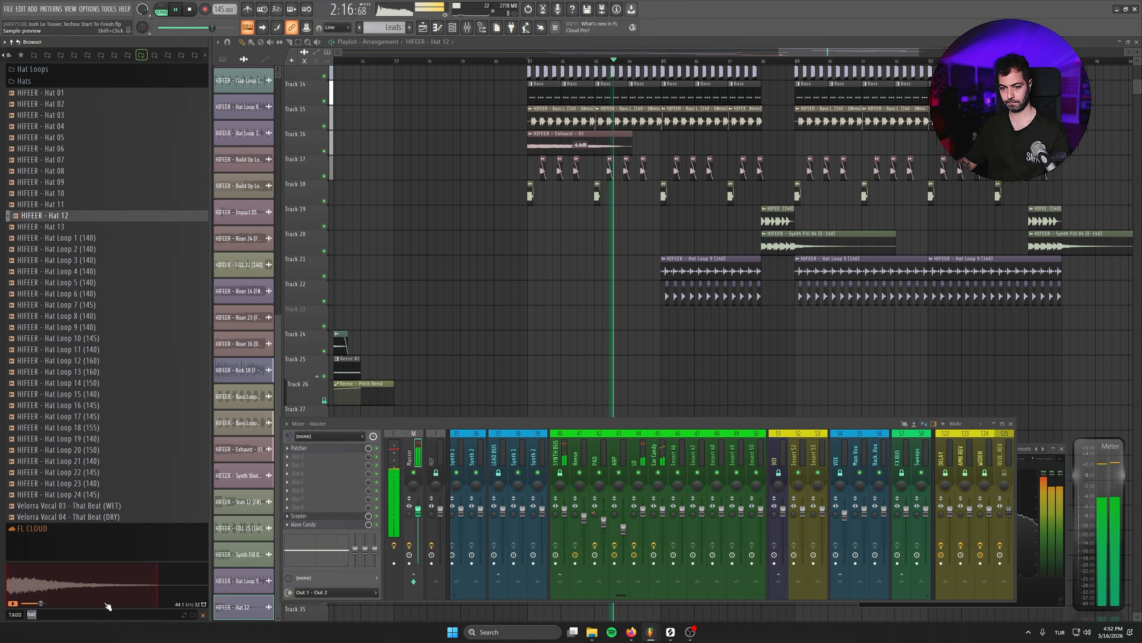
pyautogui.press('BackSpace')
pyautogui.press('BackSpace')
pyautogui.press('BackSpace')
pyautogui.write('crash')
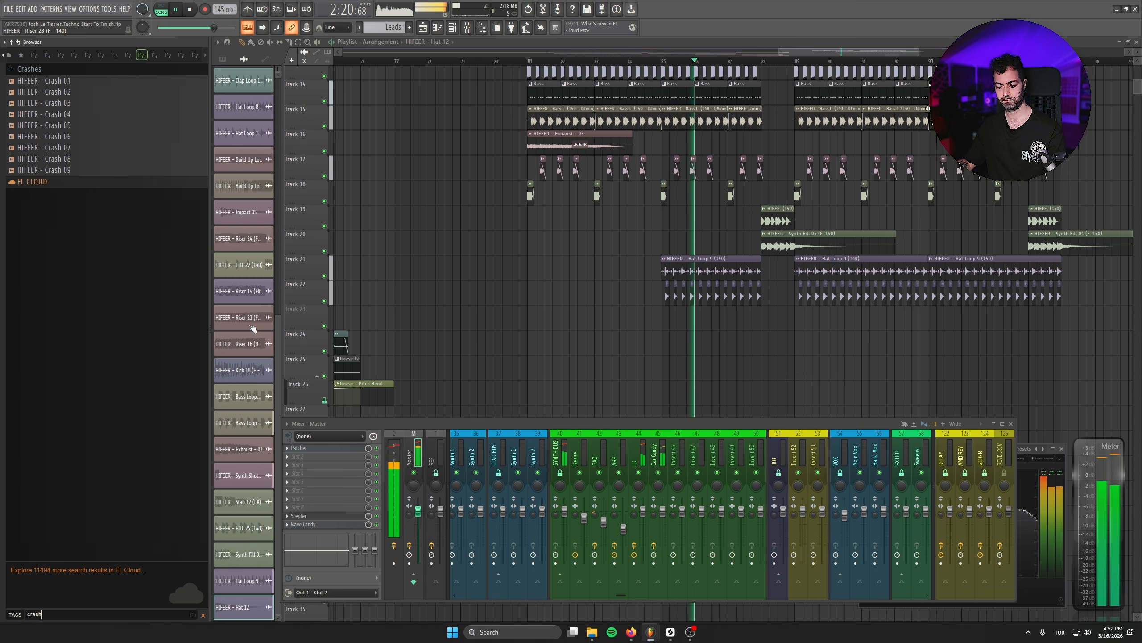
pyautogui.click(324, 301)
pyautogui.click(324, 301)
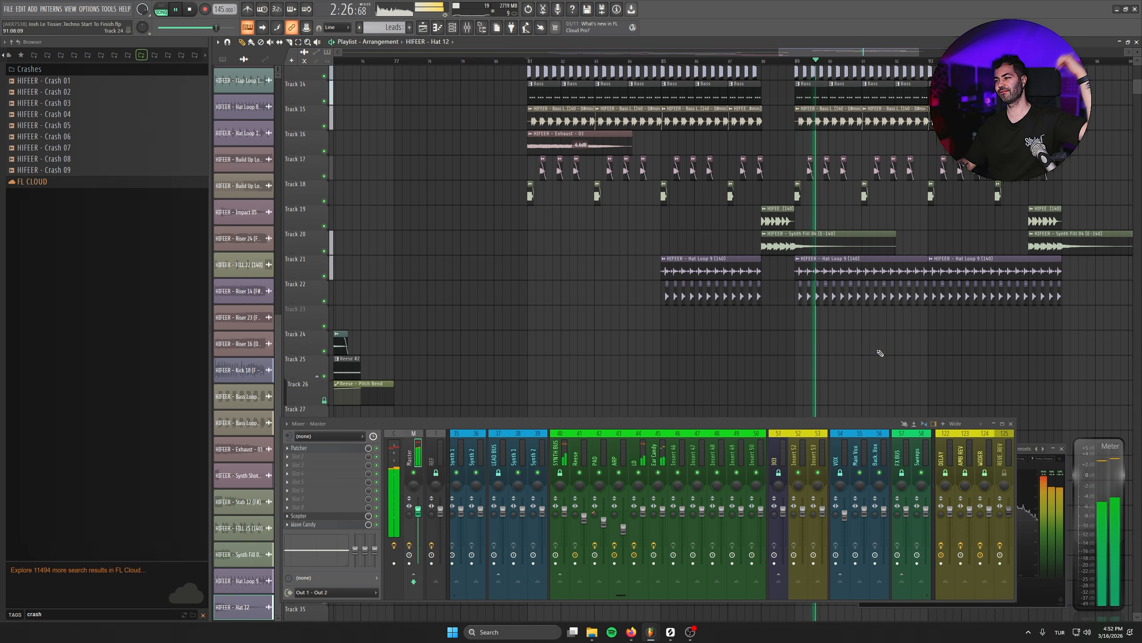
# - Delete the clips at bar 96 on Tracks 14, 15 and 17 to leave a break under the second fill
pyautogui.rightClick(936, 368)
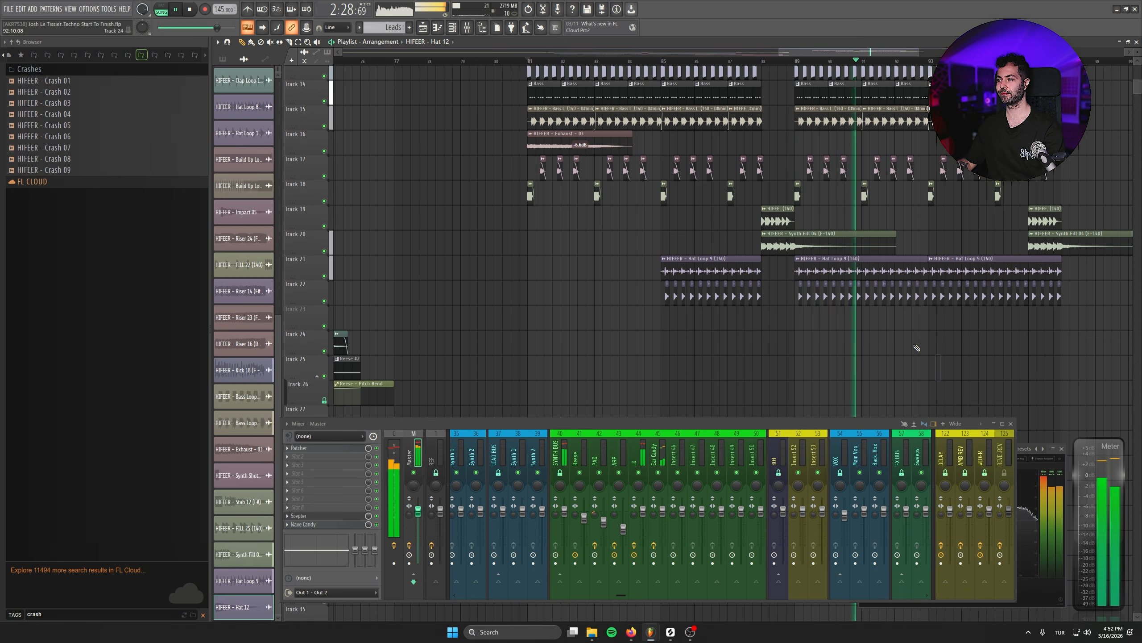
pyautogui.moveTo(918, 347); pyautogui.dragTo(805, 367)
pyautogui.scroll(-1, 805, 367)
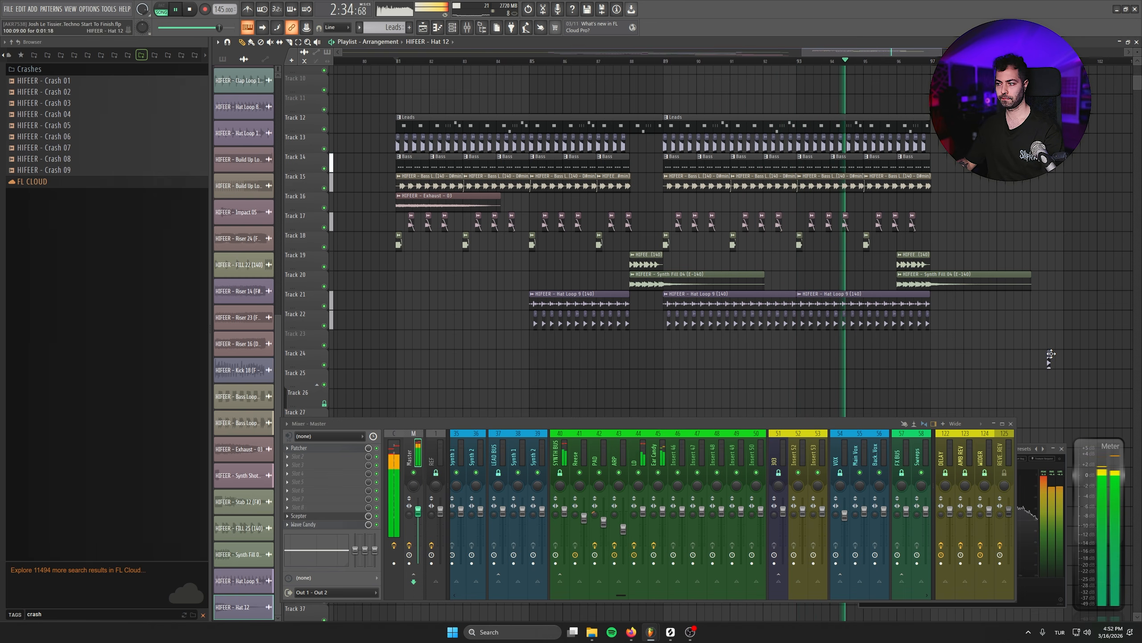
pyautogui.click(1025, 338)
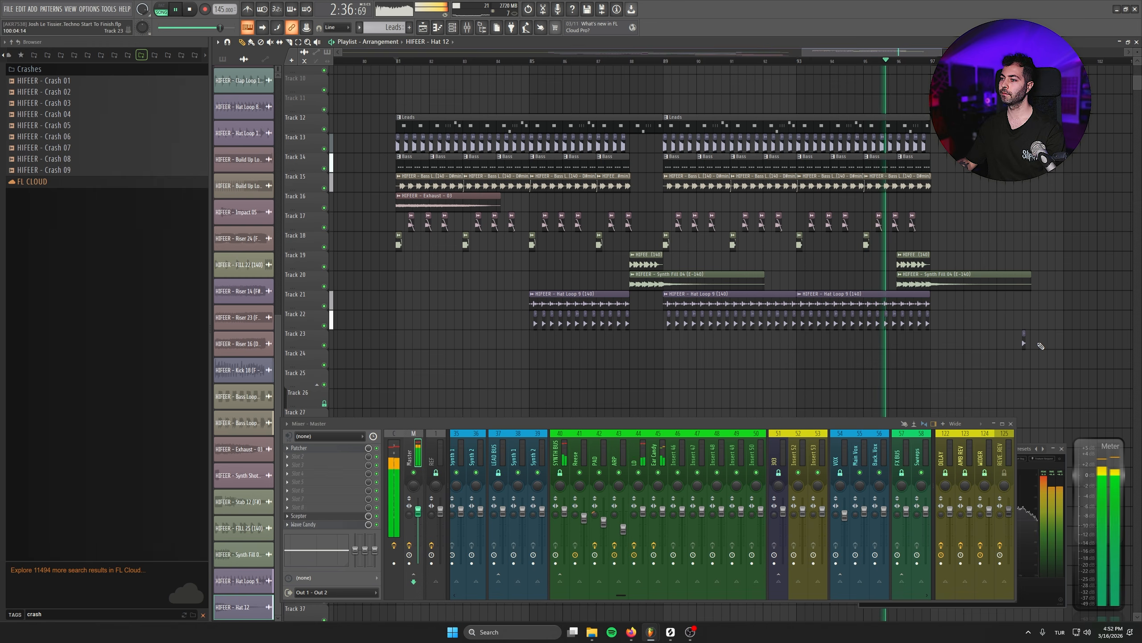
pyautogui.rightClick(1025, 338)
pyautogui.rightClick(925, 162)
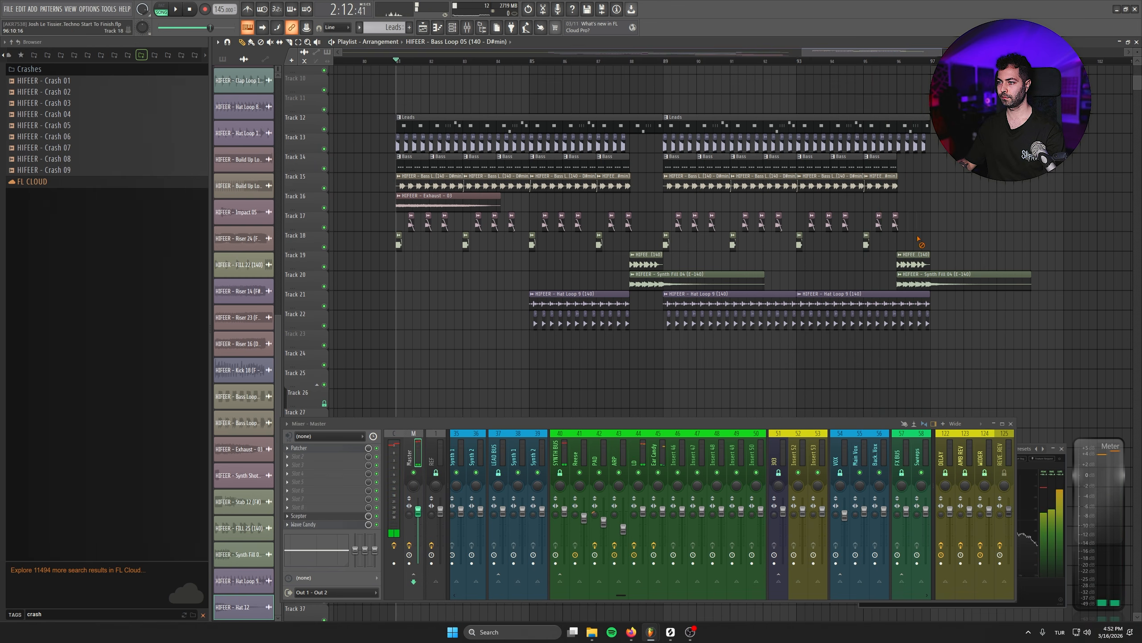
# - Audition the crash samples and place HIFEER - Crash 04 at bar 81 on Track 20
pyautogui.click(84, 102)
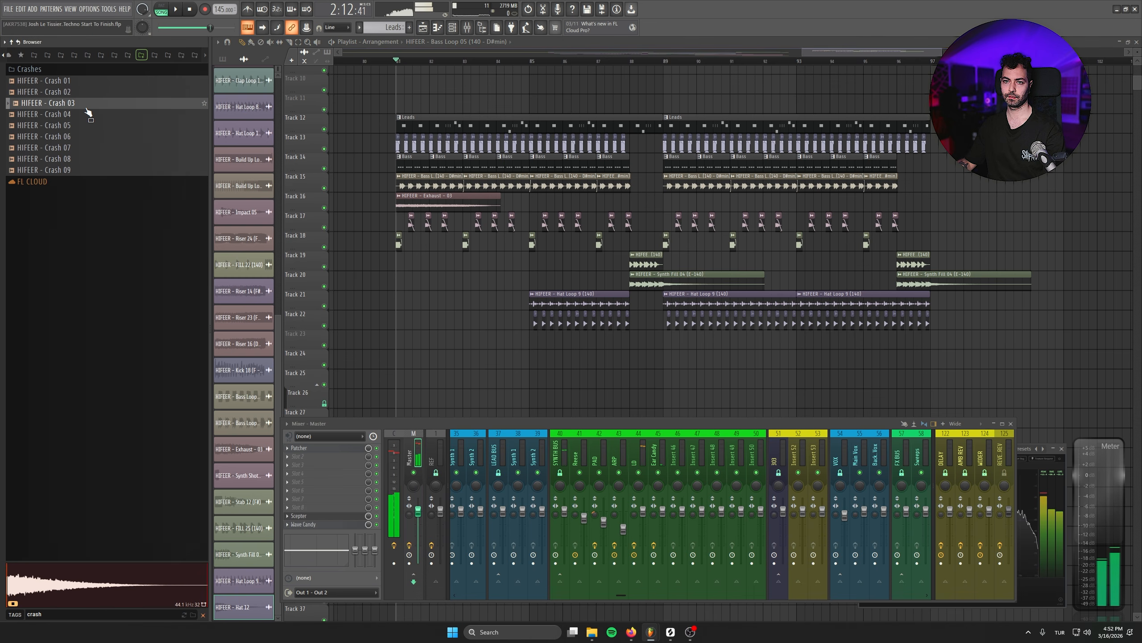
pyautogui.click(84, 91)
pyautogui.click(85, 81)
pyautogui.moveTo(85, 114); pyautogui.dragTo(411, 267)
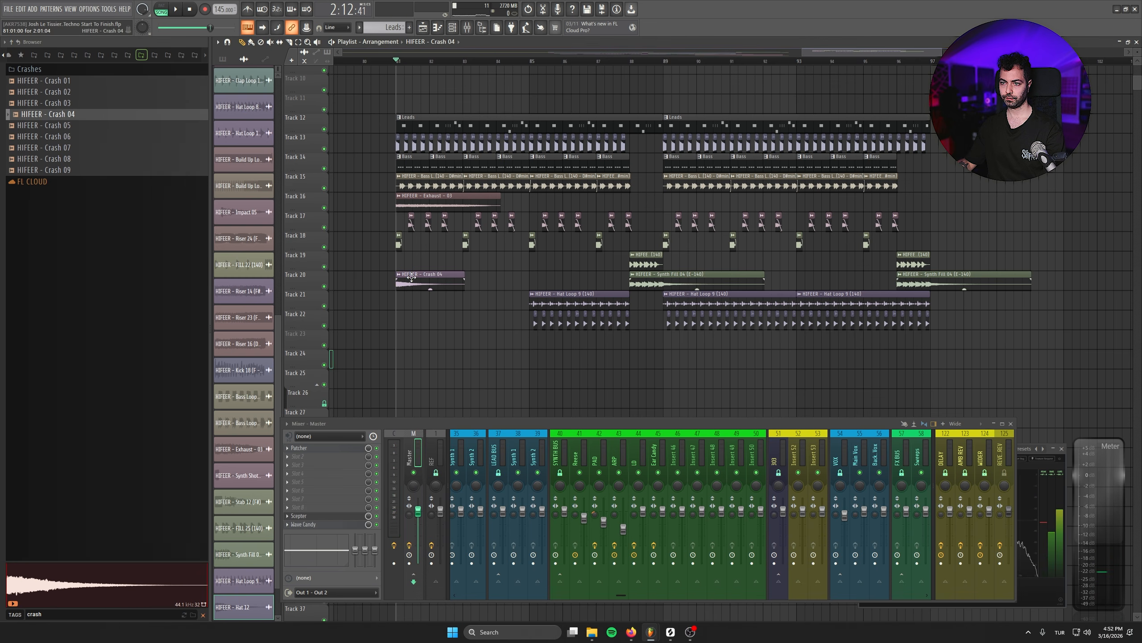
# - Insert a track above the Exhaust clip, move Crash 04 onto it at bar 81, and play the drop
pyautogui.rightClick(313, 195)
pyautogui.click(346, 393)
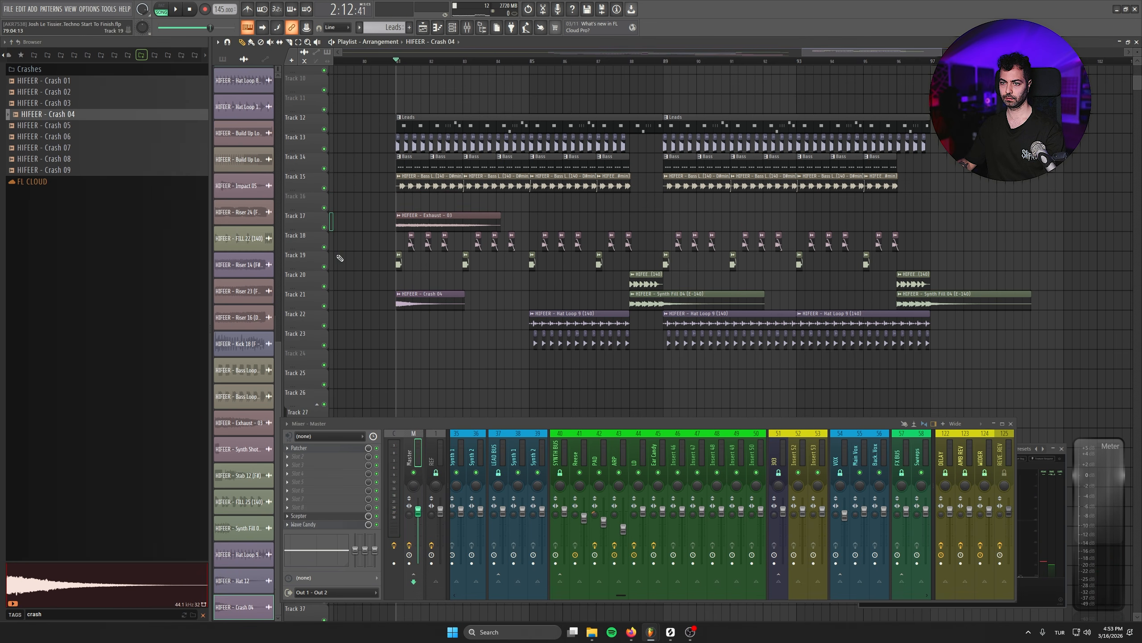
pyautogui.press('space')
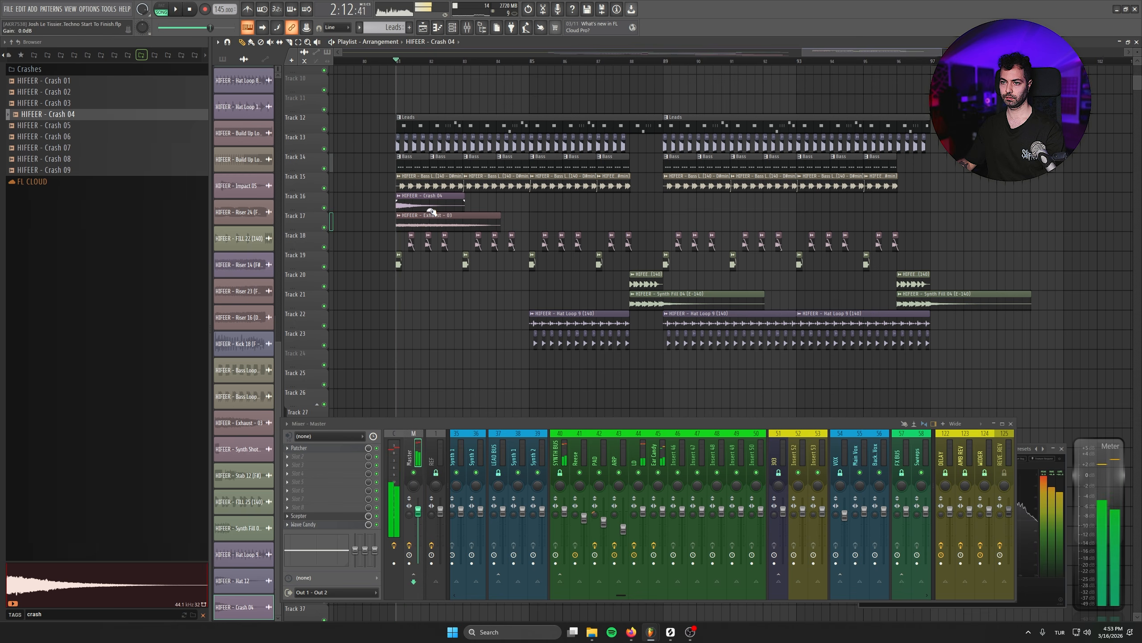
pyautogui.click(624, 224)
pyautogui.rightClick(625, 224)
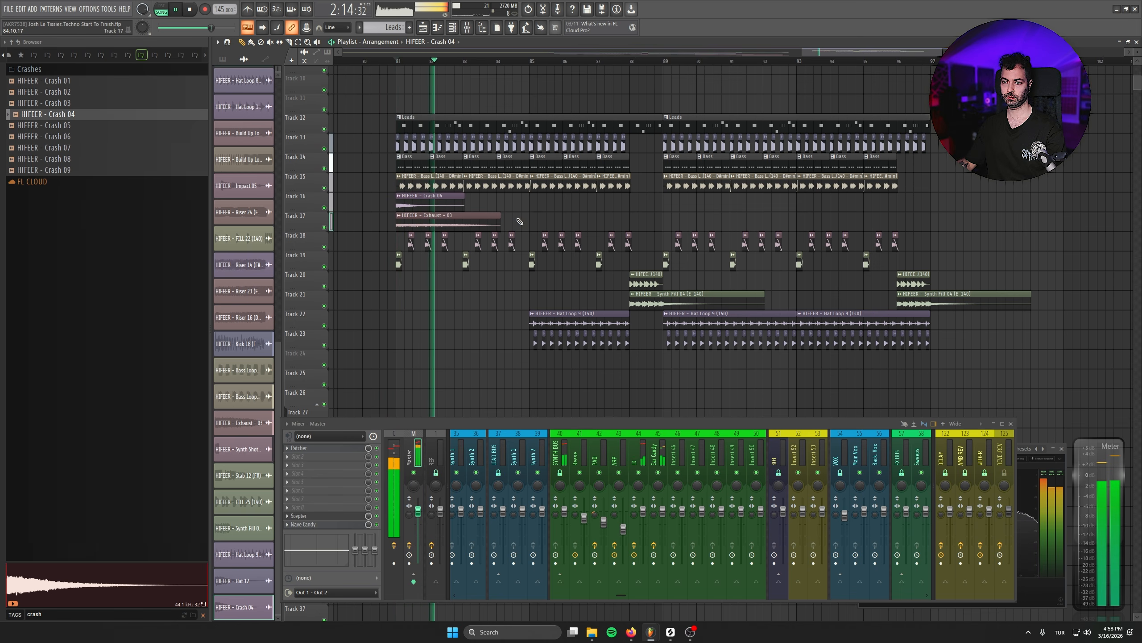
# - Insert another empty track at Track 16, directly above the Crash 04 clip, and stop playback
pyautogui.rightClick(303, 200)
pyautogui.click(337, 393)
pyautogui.press('space')
pyautogui.scroll(-2, 401, 221)
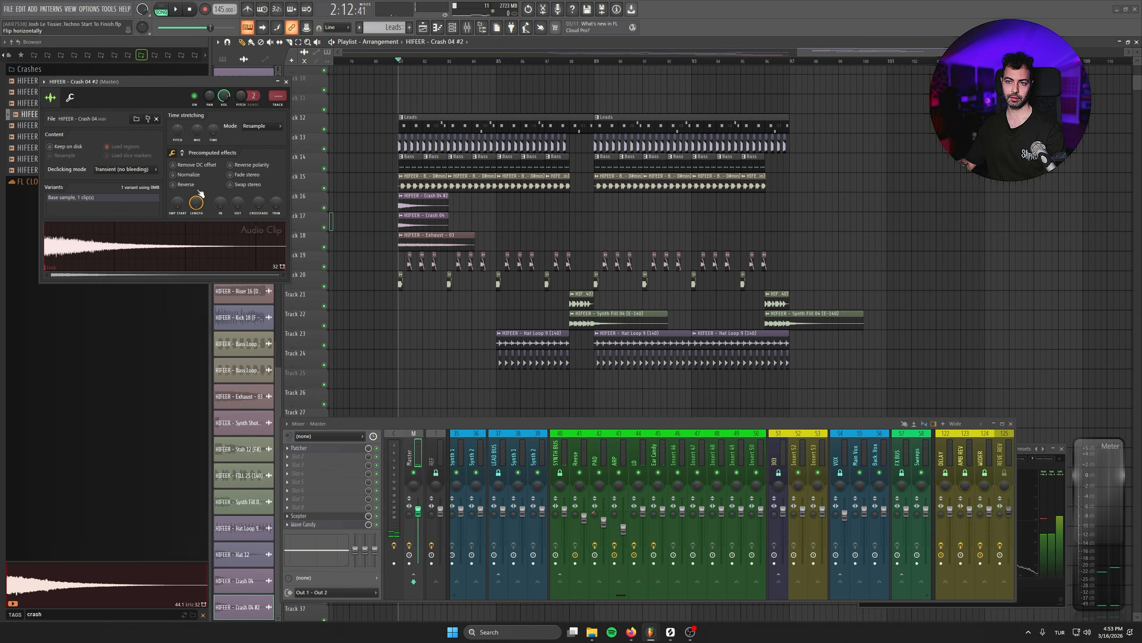
# - Make a separate reversed version of Crash 04 and place it on Track 16 so it ends at bar 89
pyautogui.click(173, 184)
pyautogui.click(286, 82)
pyautogui.moveTo(439, 203); pyautogui.dragTo(482, 203)
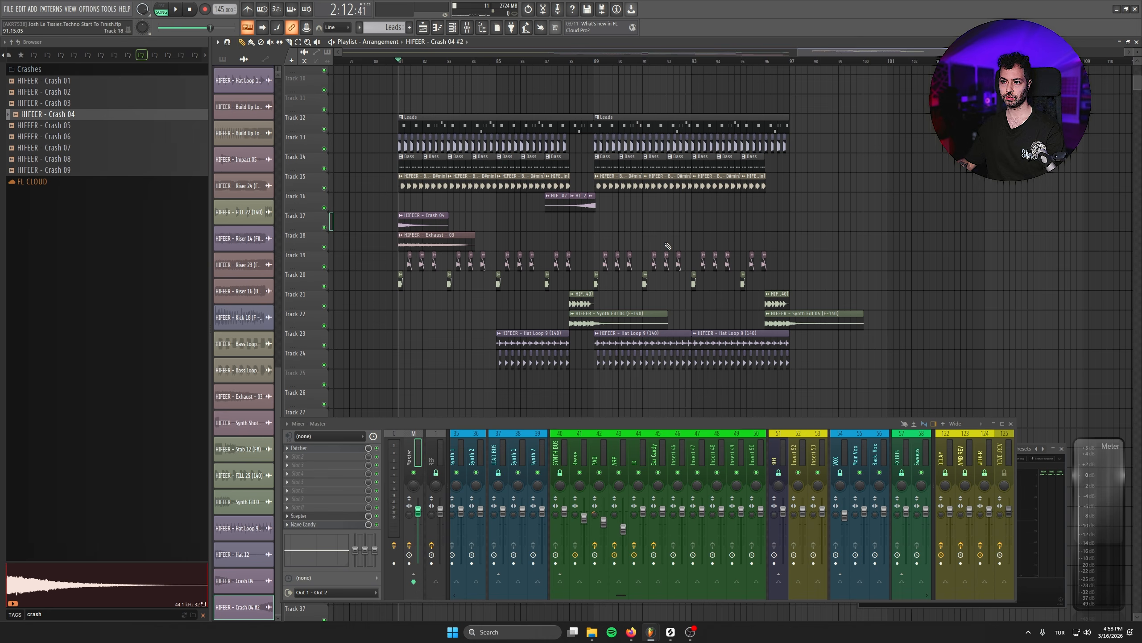
# - Trim the reversed crash on Track 16 to about three quarters of a bar, ending at bar 89
pyautogui.scroll(3, 611, 207)
pyautogui.rightClick(596, 204)
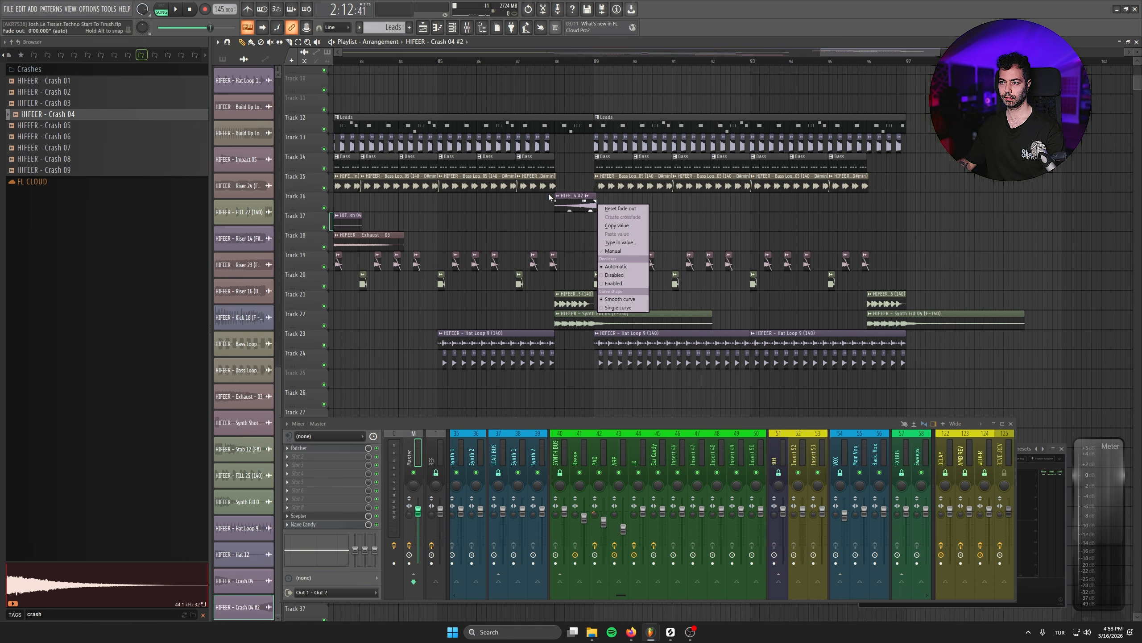
pyautogui.click(518, 224)
pyautogui.moveTo(510, 232); pyautogui.dragTo(635, 241)
pyautogui.rightClick(715, 212)
pyautogui.moveTo(699, 206); pyautogui.dragTo(704, 206)
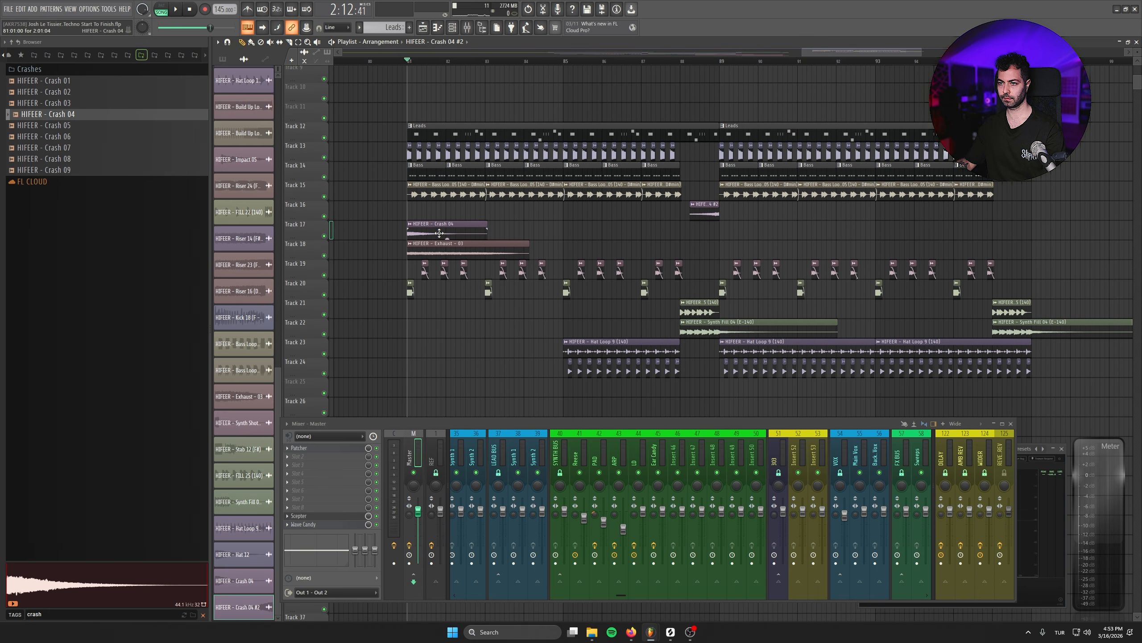
# - Copy Crash 04 to bar 89 on Track 17, then duplicate it with its reversed lead-in around bar 97
pyautogui.click(686, 60)
pyautogui.click(938, 231)
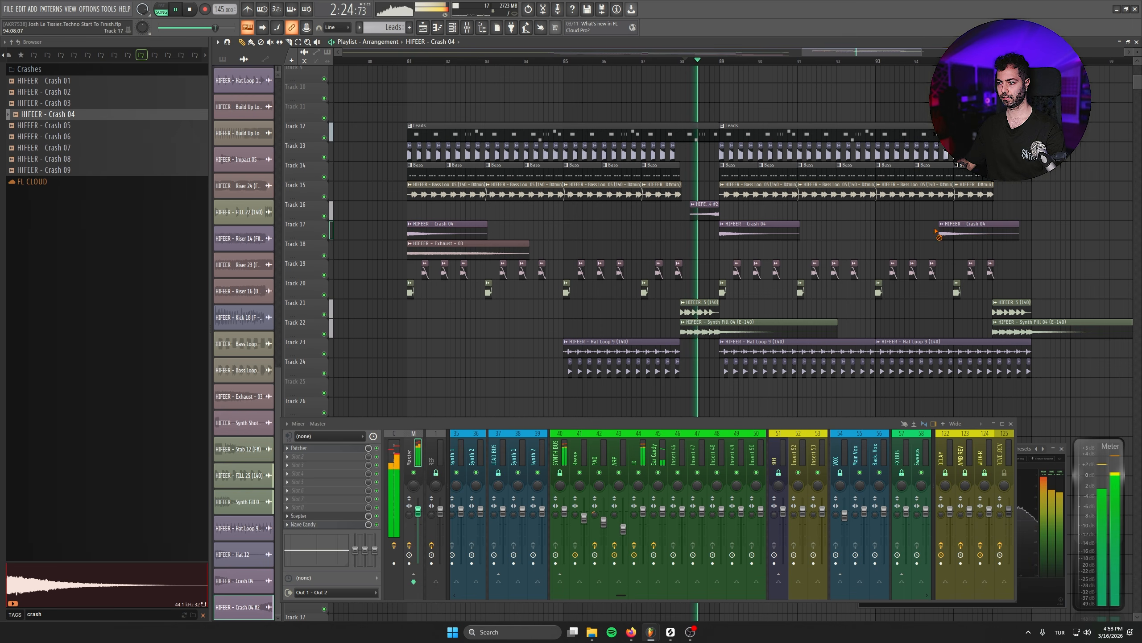
pyautogui.rightClick(938, 230)
pyautogui.scroll(-3, 517, 271)
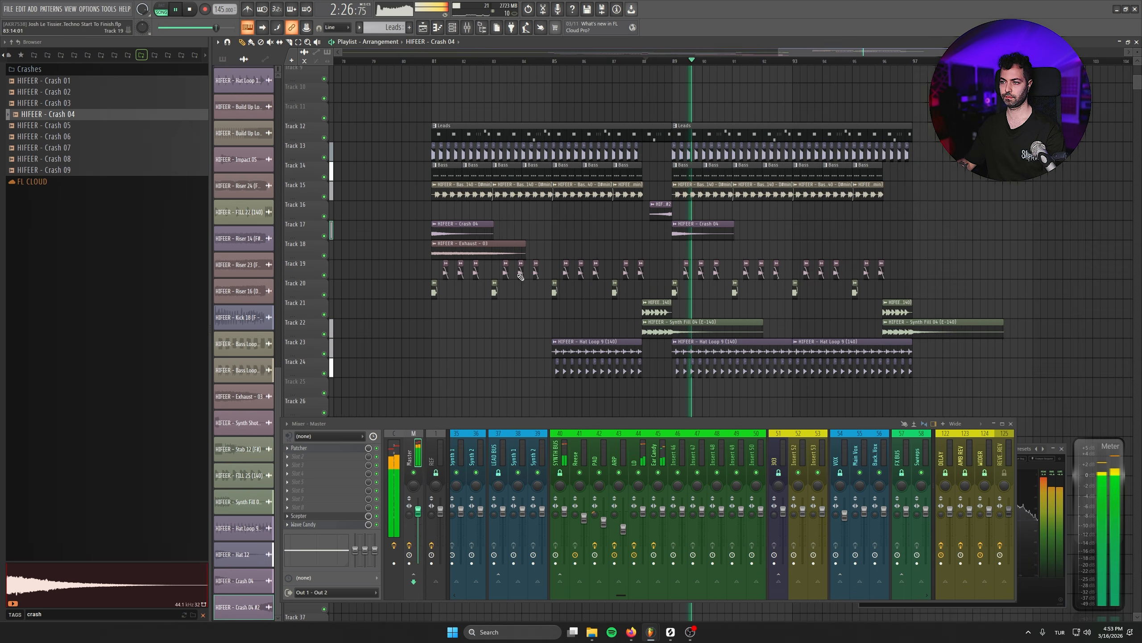
pyautogui.moveTo(596, 205)
pyautogui.mouseDown()
pyautogui.moveTo(689, 221)
pyautogui.moveTo(683, 232)
pyautogui.moveTo(841, 234)
pyautogui.moveTo(816, 233)
pyautogui.mouseUp()
pyautogui.hotkey('ctrl', 'd')
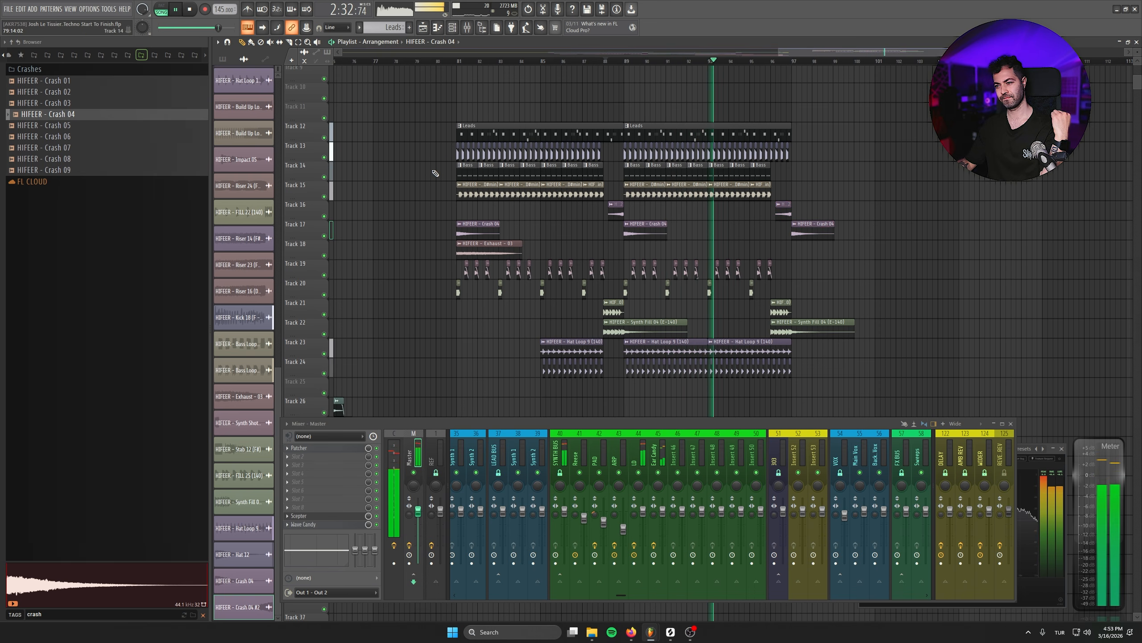
# - Search the sample browser for "white" and audition HIFEER - Panned Whites 01 to 03
pyautogui.keyDown('alt'); pyautogui.scroll(-1, 803, 283); pyautogui.keyUp('alt')
pyautogui.keyDown('ctrl'); pyautogui.scroll(-3, 802, 293); pyautogui.keyUp('ctrl')
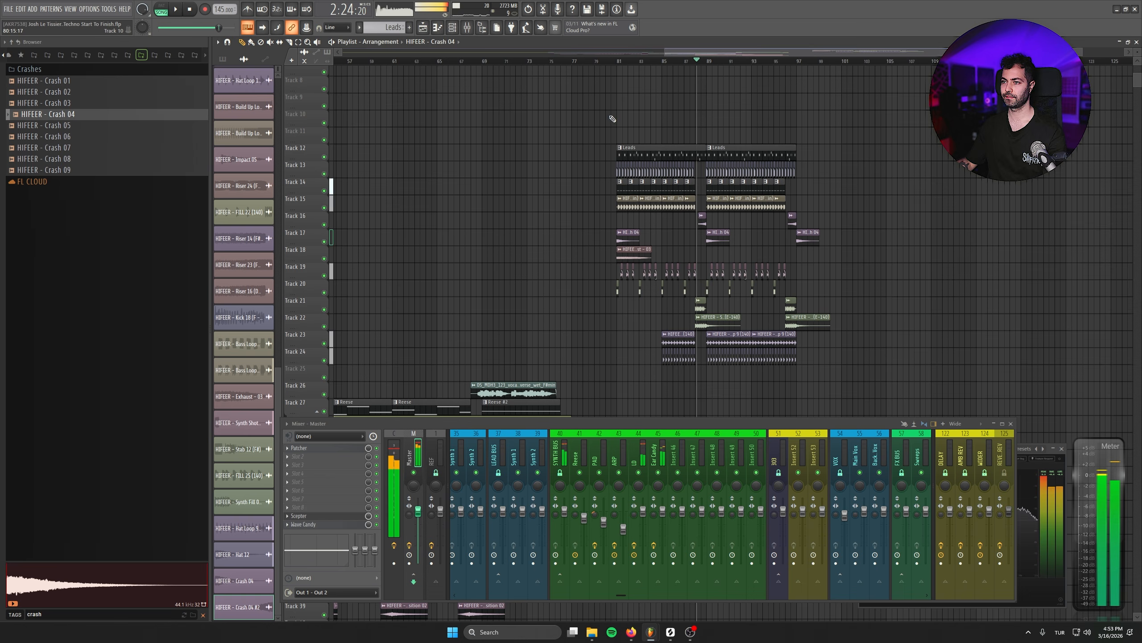
pyautogui.moveTo(47, 614); pyautogui.dragTo(2, 611)
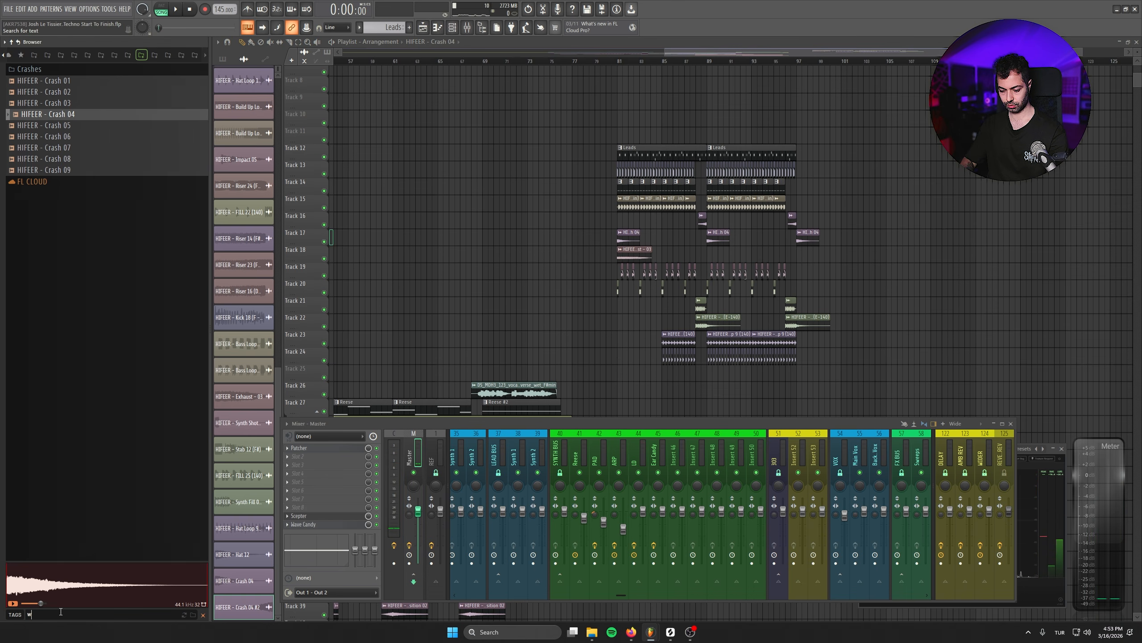
pyautogui.write('white')
pyautogui.click(73, 69)
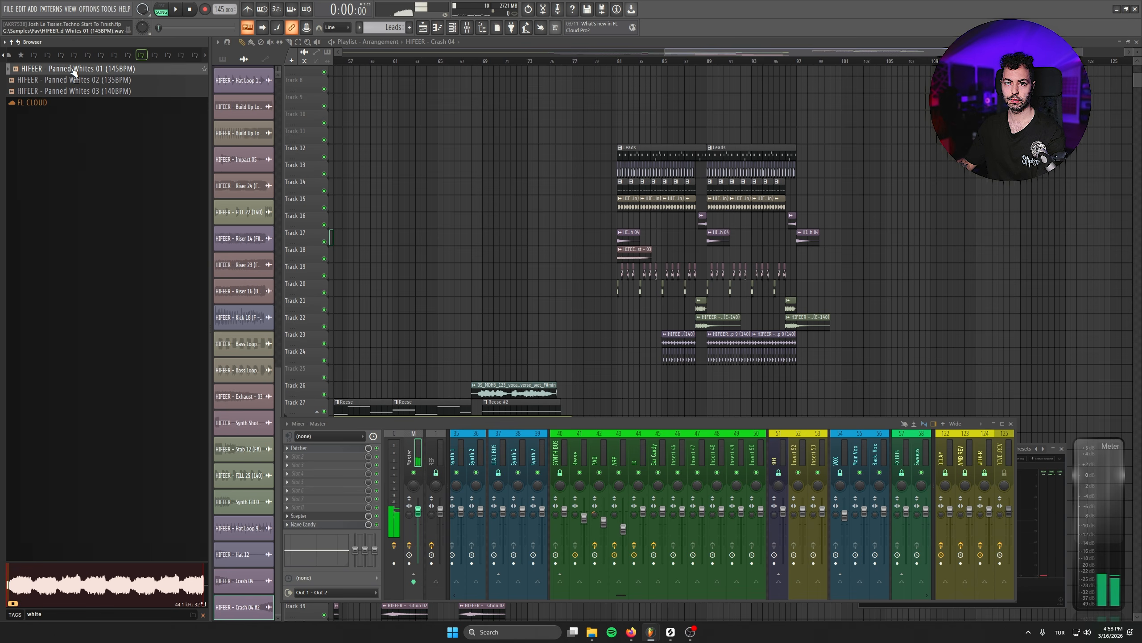
pyautogui.click(85, 85)
pyautogui.click(92, 93)
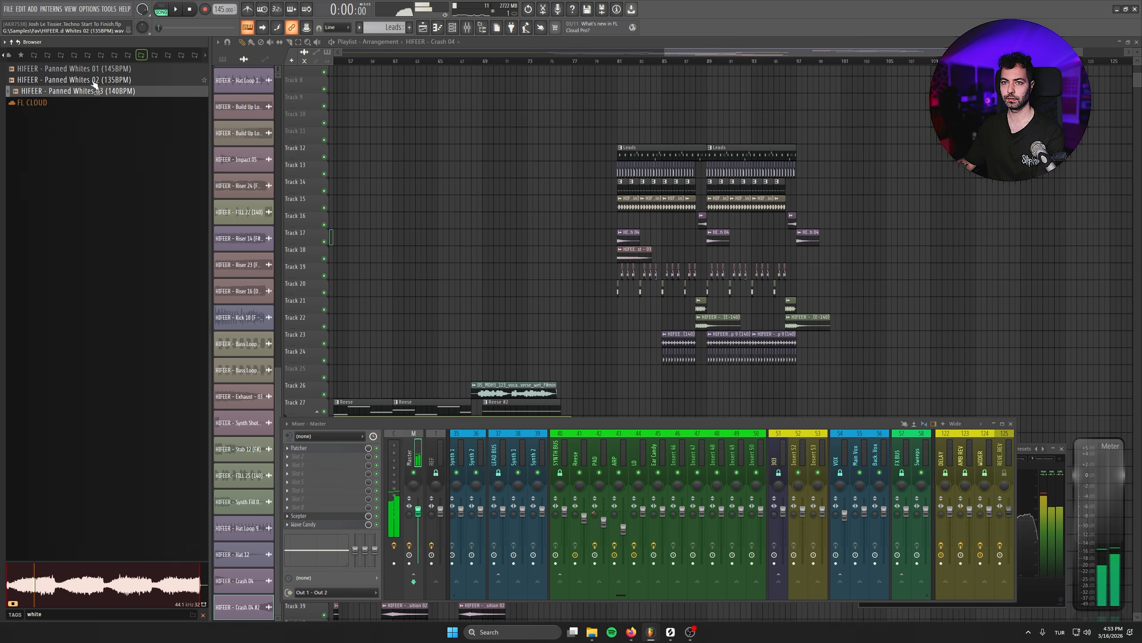
# - Insert a new track at Track 19 and place HIFEER - Panned Whites 03 on it at bar 81
pyautogui.moveTo(510, 341); pyautogui.dragTo(511, 341)
pyautogui.scroll(-2, 571, 313)
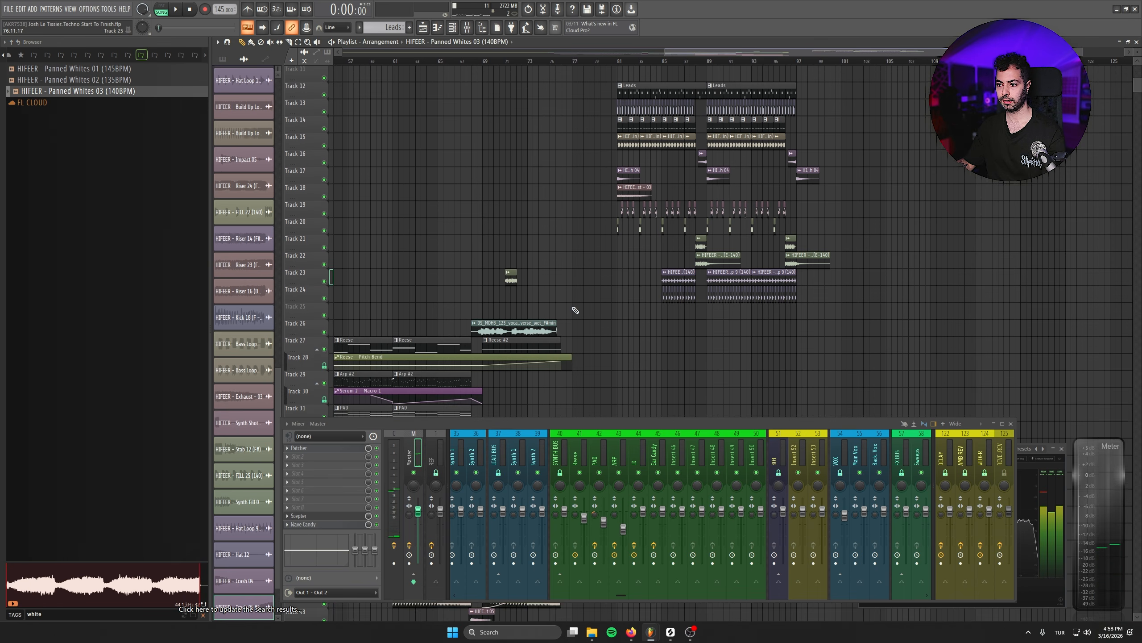
pyautogui.scroll(2, 635, 311)
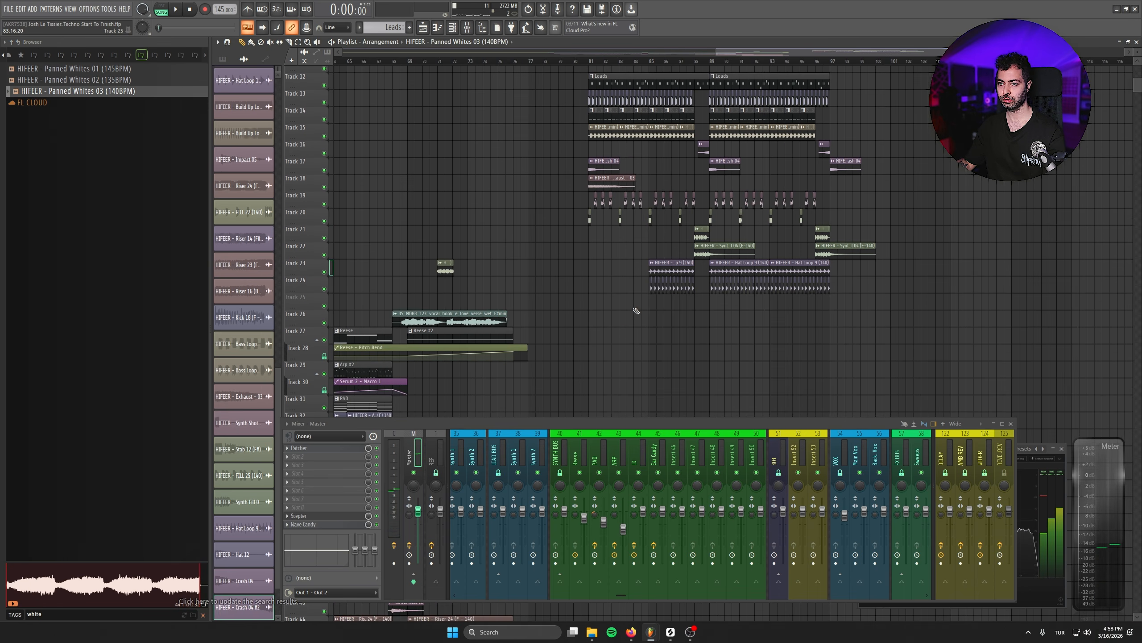
pyautogui.rightClick(313, 202)
pyautogui.click(336, 393)
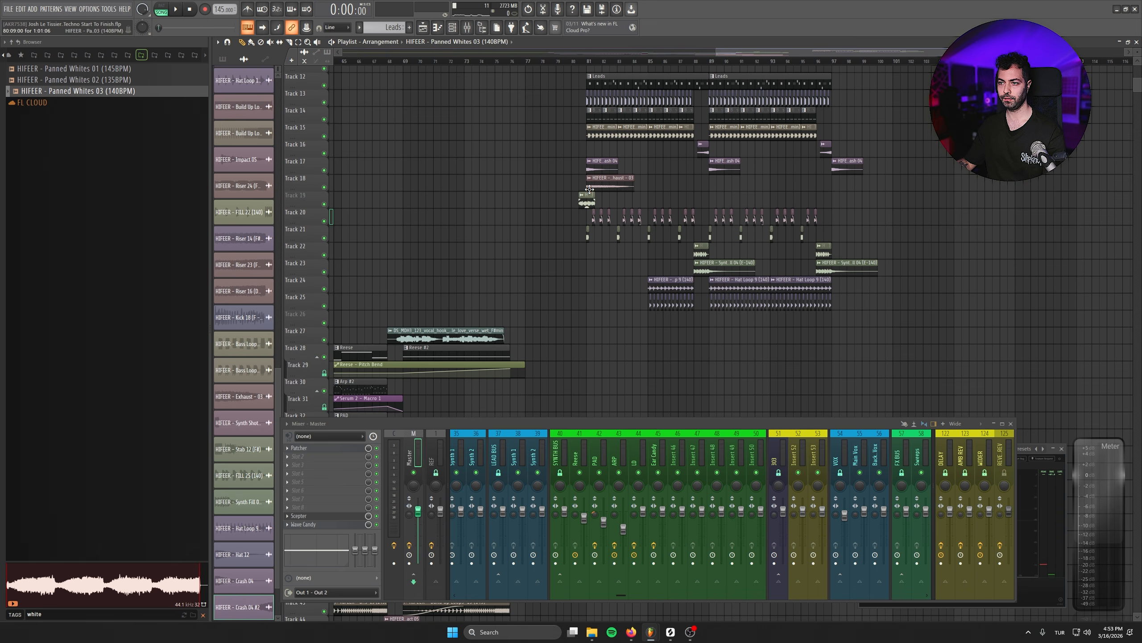
pyautogui.scroll(5, 583, 334)
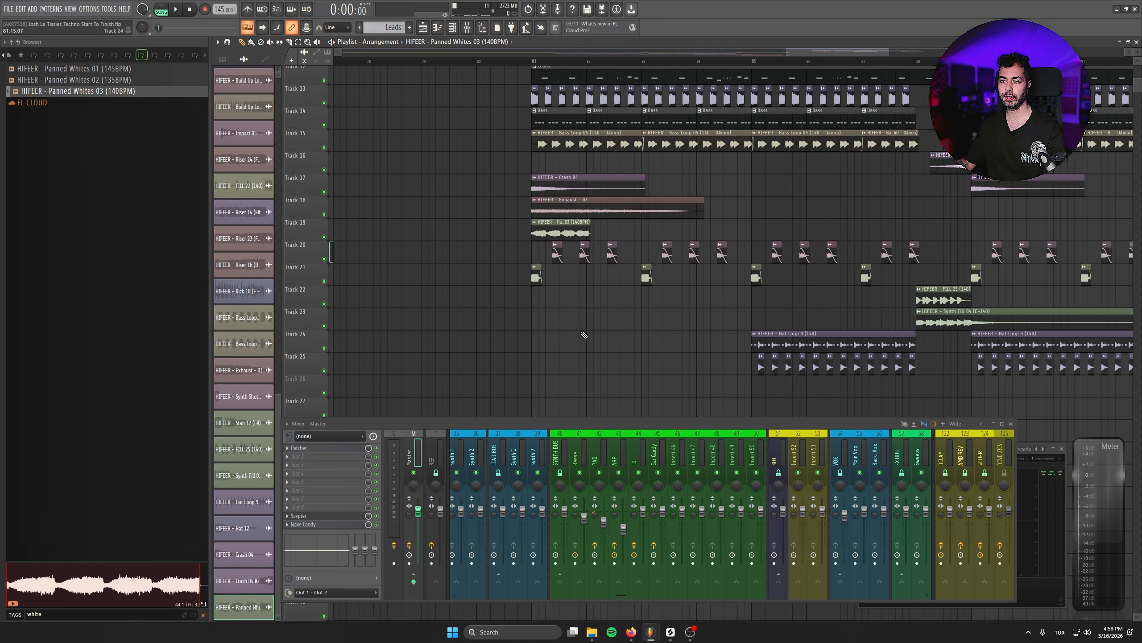
# - Fit the Panned Whites 03 sample to the project tempo from a source tempo of 140 BPM, using Stretch mode
pyautogui.scroll(3, 583, 335)
pyautogui.scroll(2, 578, 327)
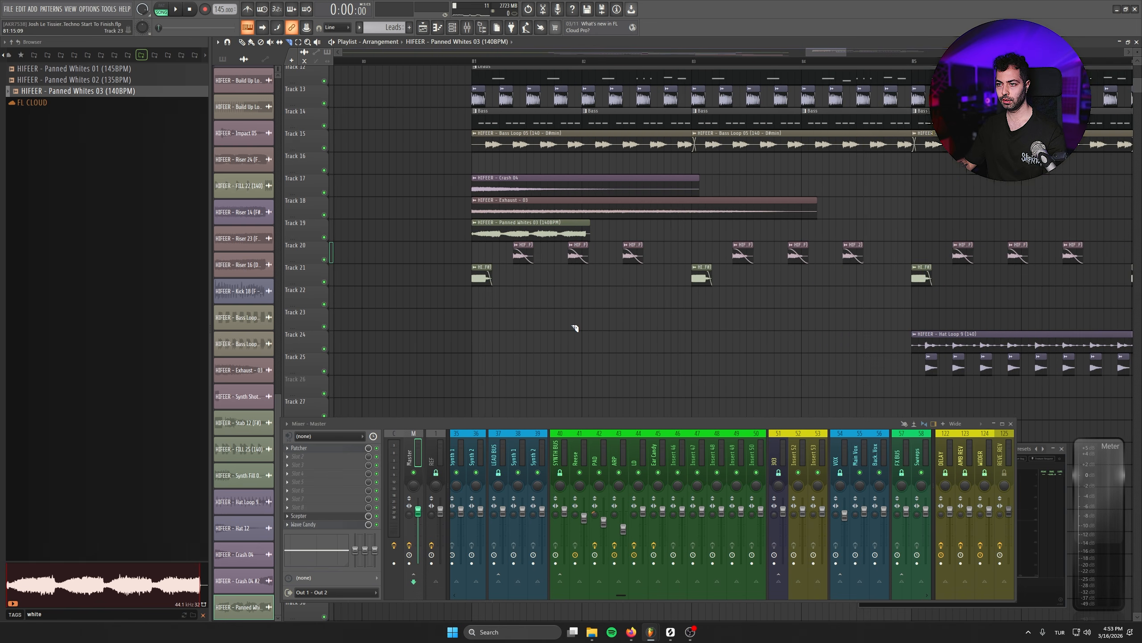
pyautogui.scroll(2, 575, 327)
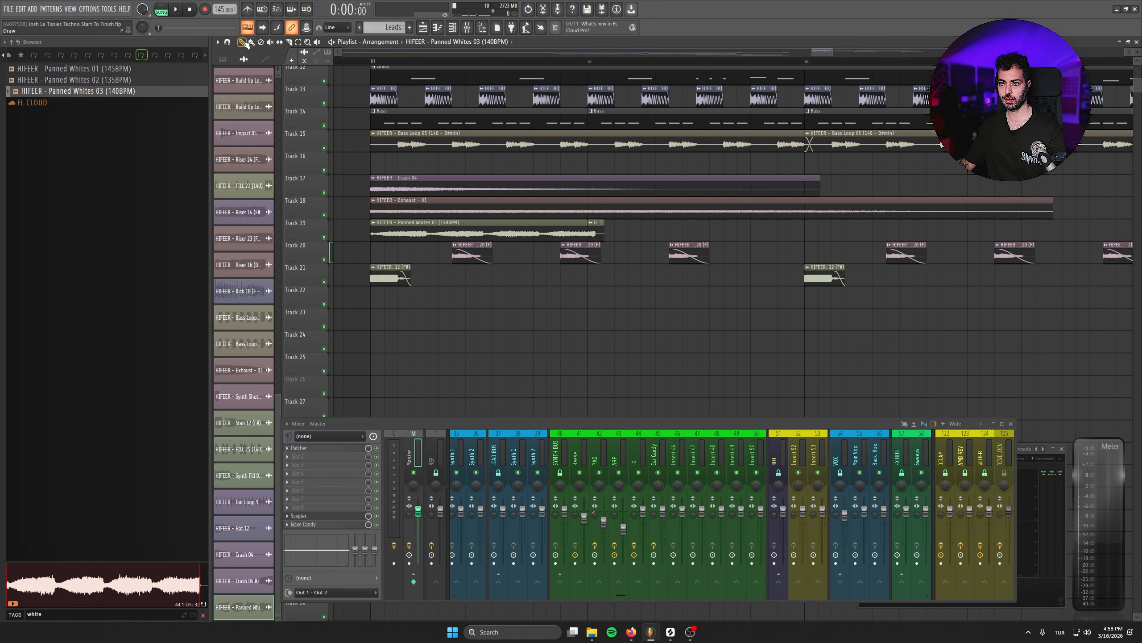
pyautogui.doubleClick(459, 221)
pyautogui.rightClick(227, 140)
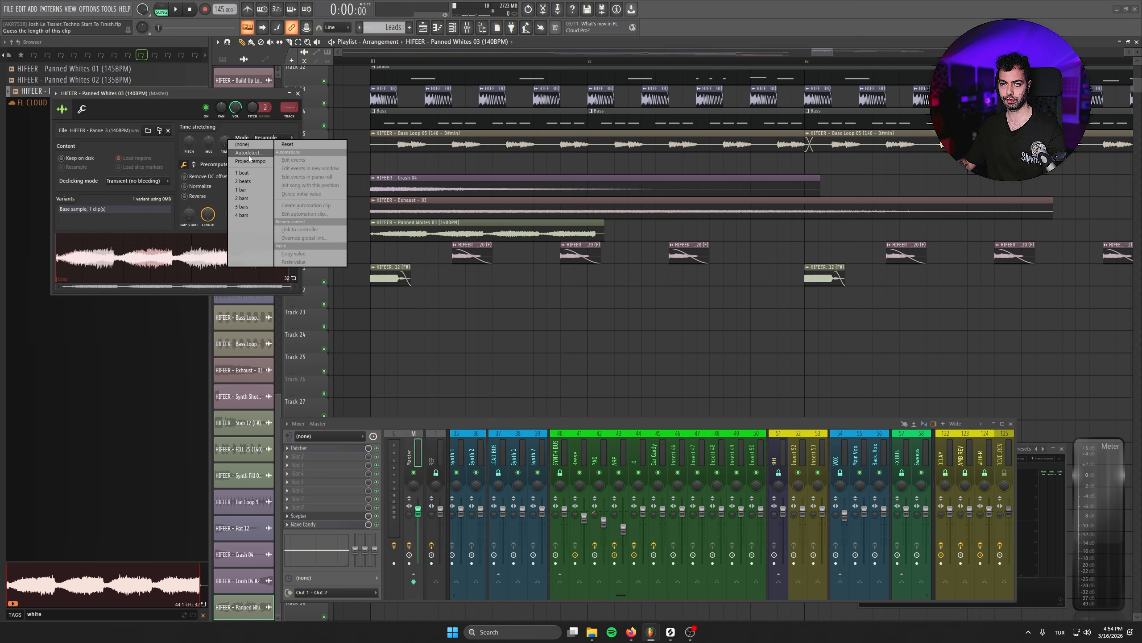
pyautogui.click(247, 154)
pyautogui.click(576, 411)
pyautogui.write('140')
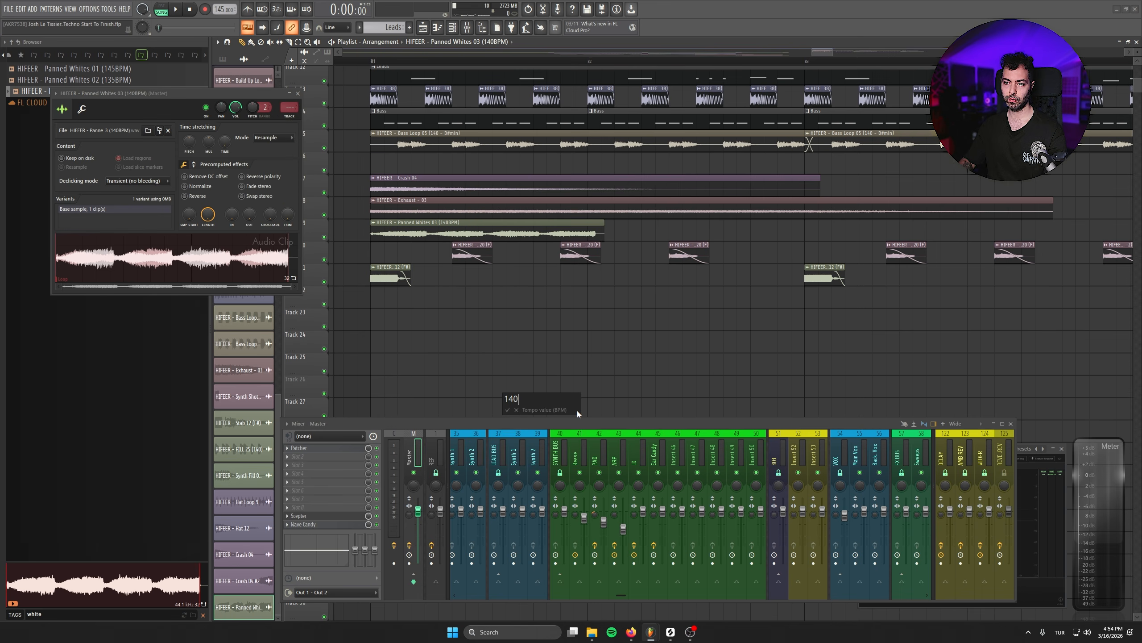
pyautogui.press('Return')
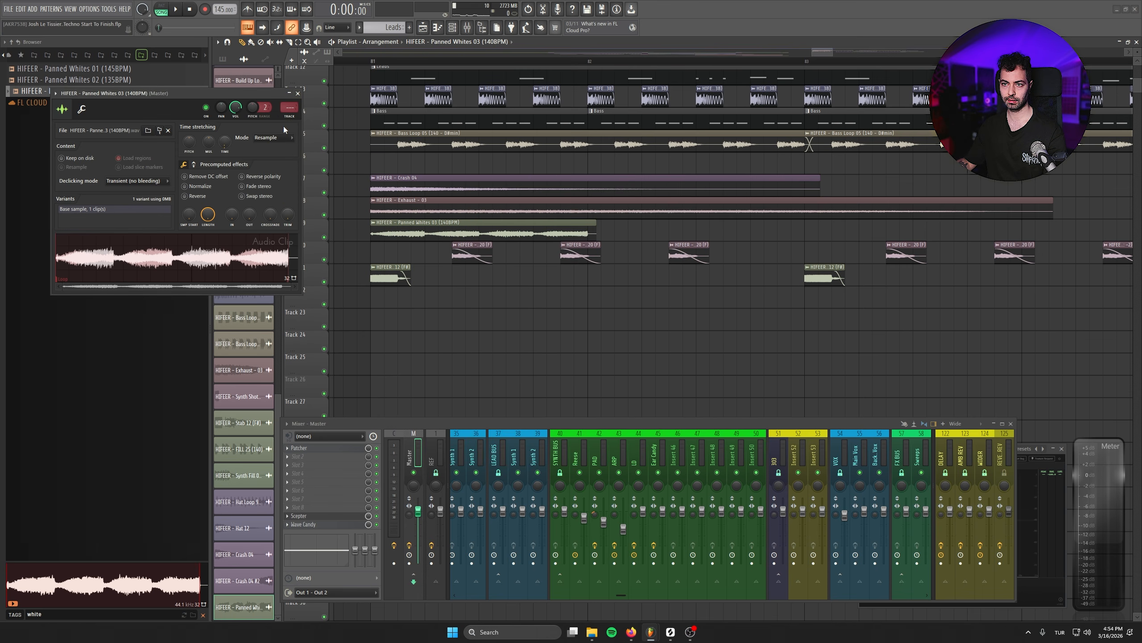
pyautogui.click(299, 94)
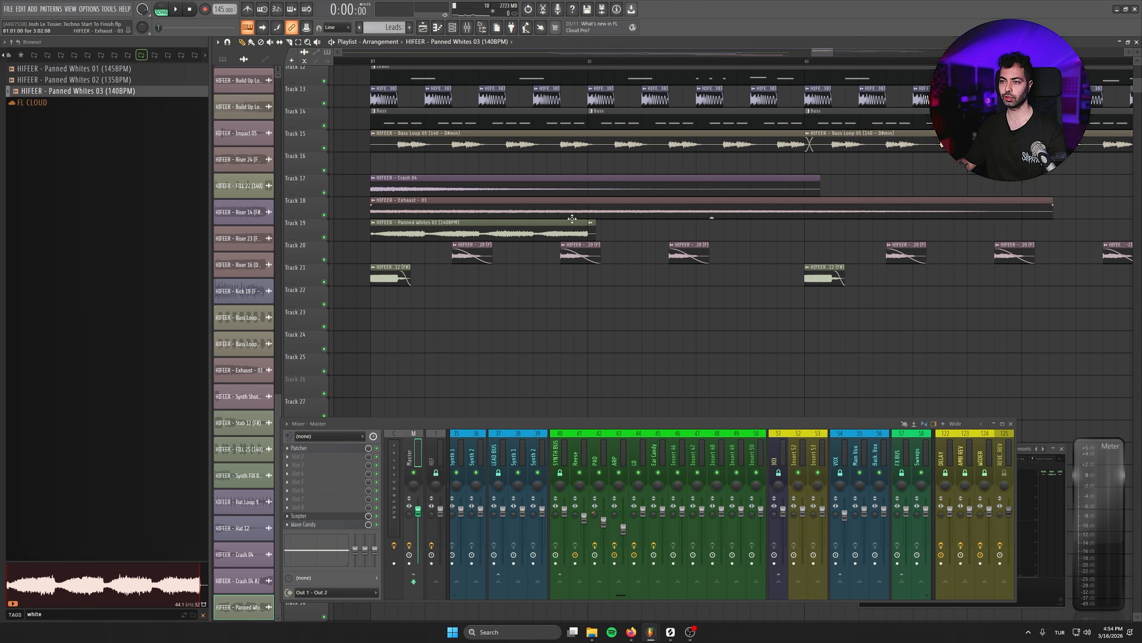
# - Trim Panned Whites 03 to one bar and repeat it along Track 19 up to bar 96, leaving bar 88 empty
pyautogui.moveTo(464, 229); pyautogui.dragTo(680, 234)
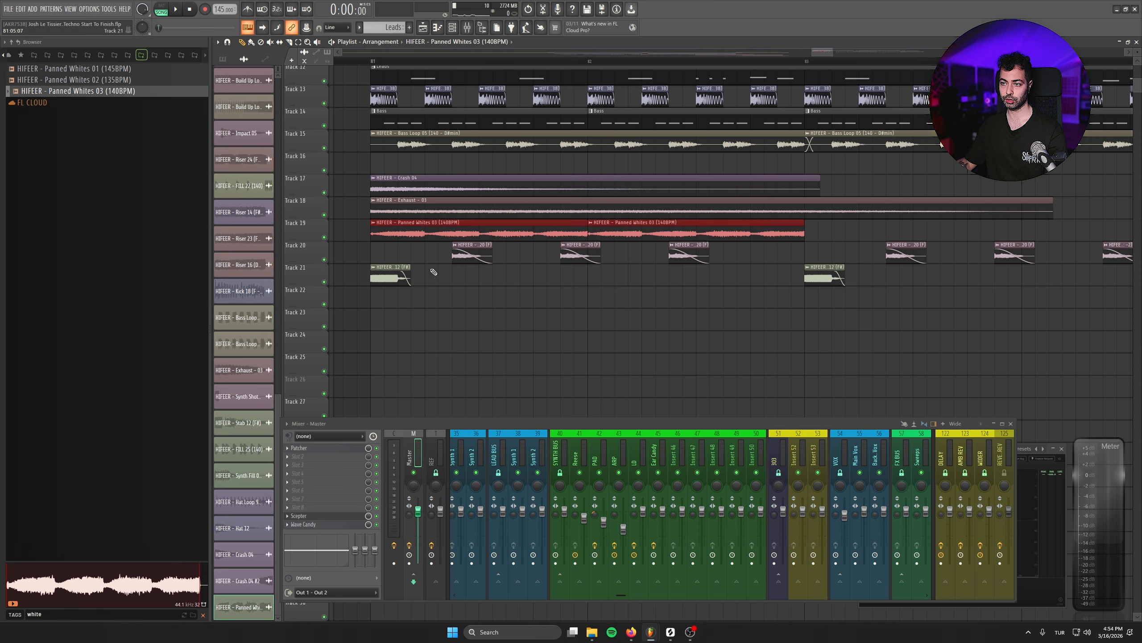
pyautogui.scroll(-6, 598, 306)
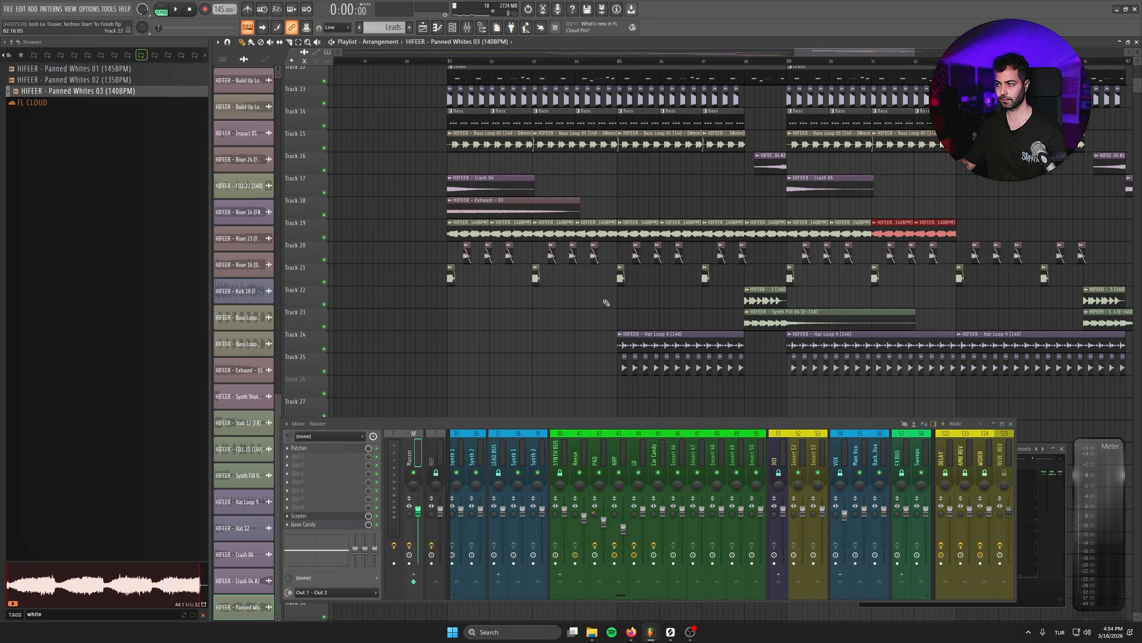
pyautogui.hotkey('ctrl', 'b')
pyautogui.hotkey('ctrl', 'b')
pyautogui.hotkey('ctrl', 'b')
pyautogui.scroll(-1, 1130, 243)
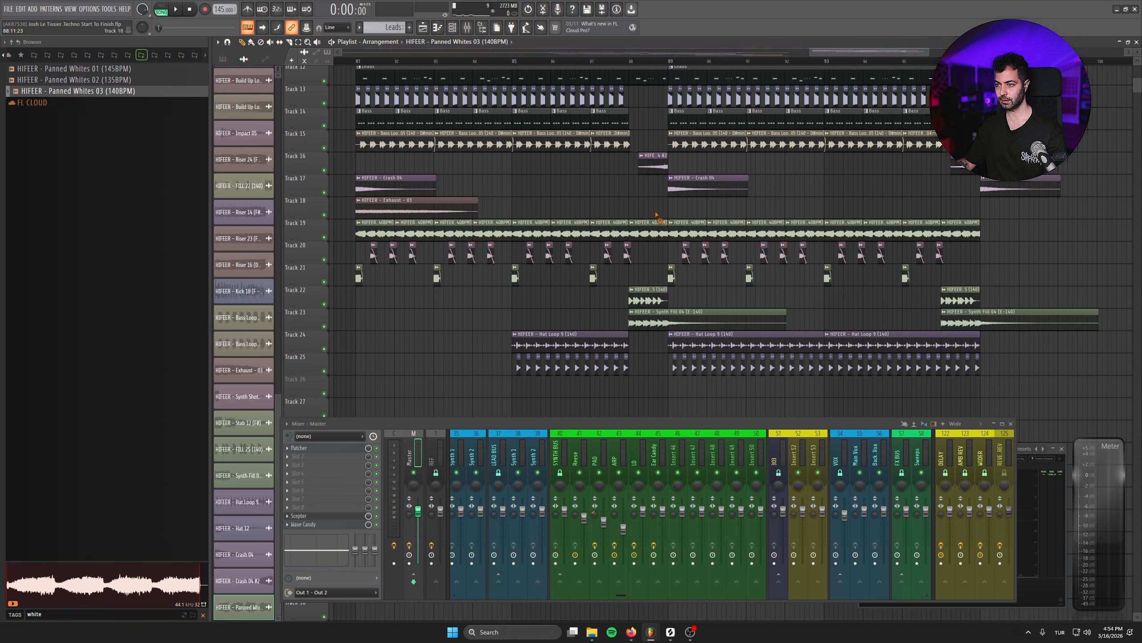
pyautogui.scroll(1, 630, 157)
# - Mute the Leads track, play the drop and lower the Panned Whites 03 channel volume to about 33%
pyautogui.click(326, 92)
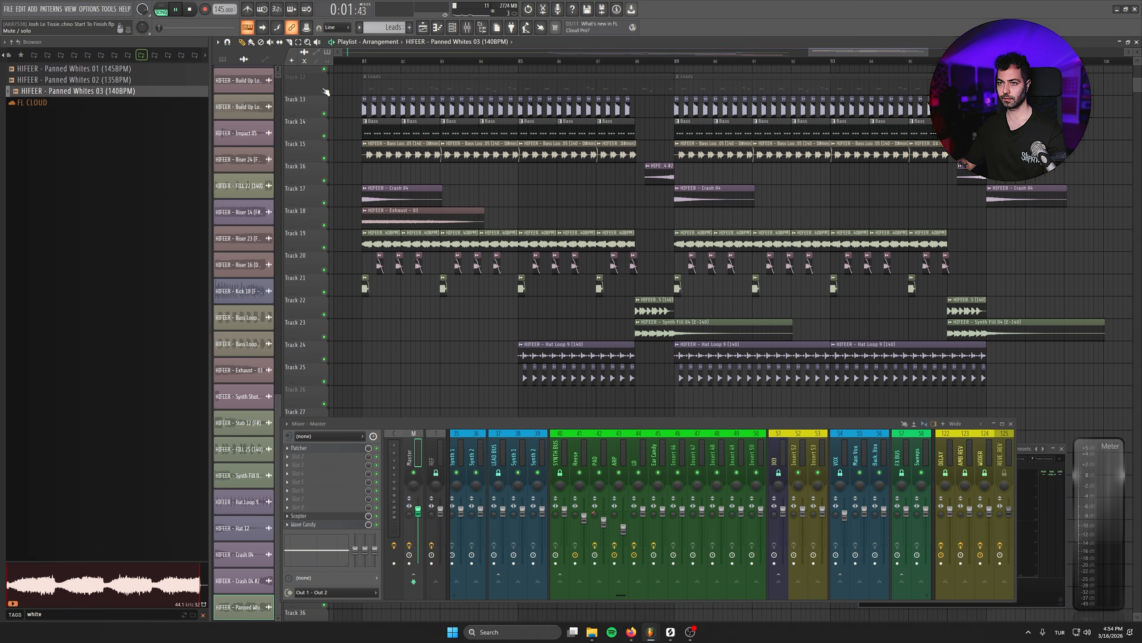
pyautogui.click(242, 607)
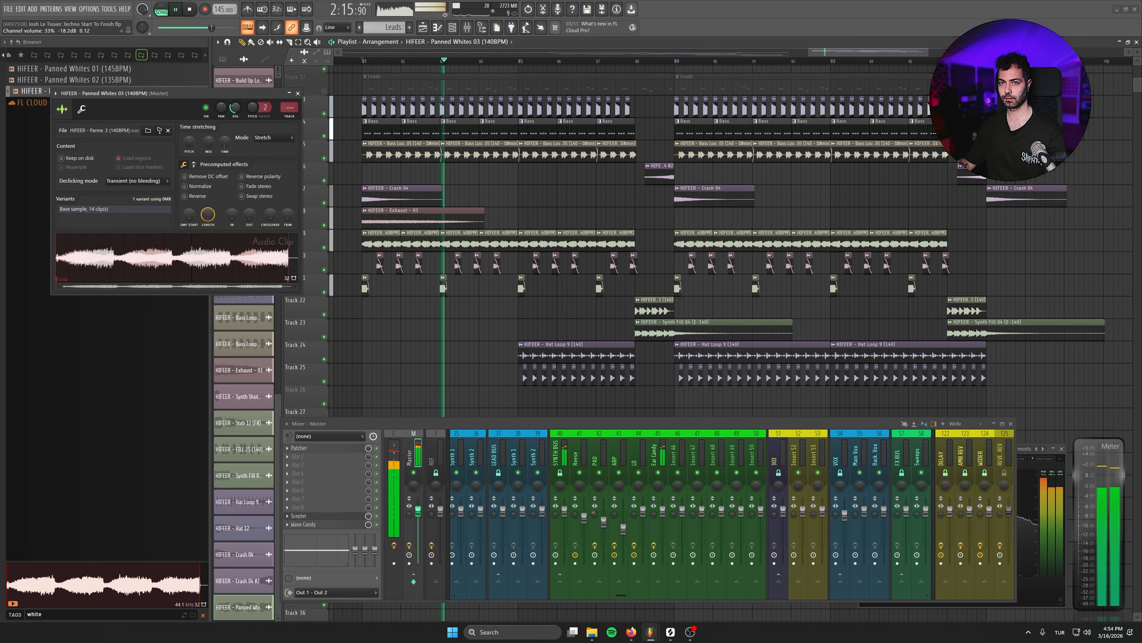
pyautogui.click(298, 94)
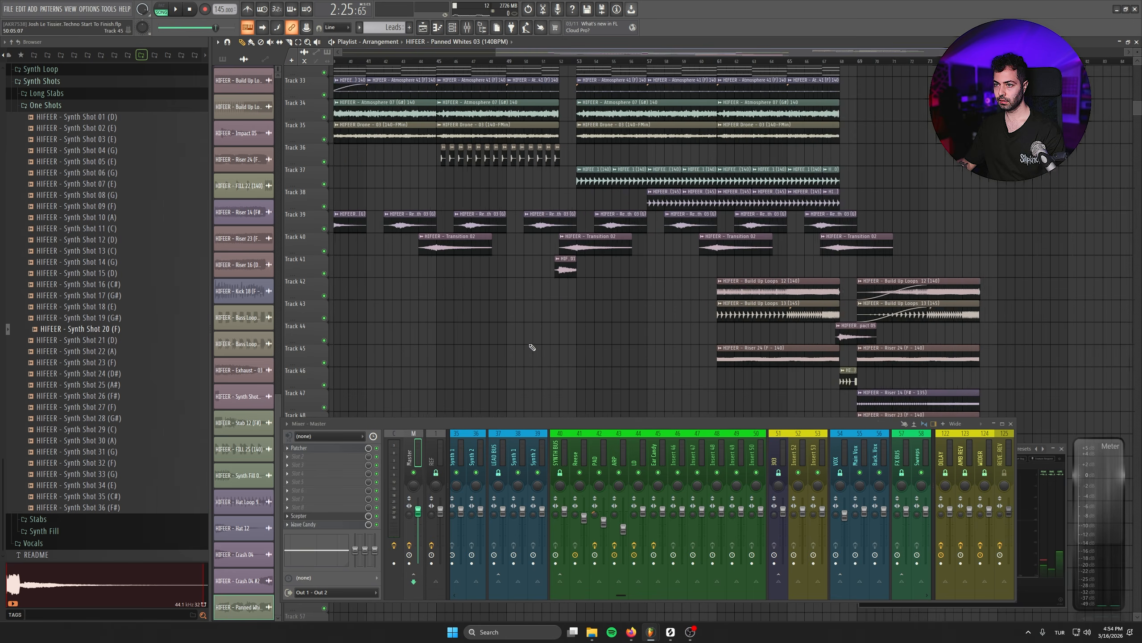
# - Copy the row of Reverse Synth 03 clips on Track 39 into the drop, starting at bar 82
pyautogui.moveTo(431, 218); pyautogui.dragTo(702, 436)
pyautogui.scroll(-2, 885, 245)
pyautogui.scroll(4, 827, 342)
pyautogui.scroll(1, 693, 235)
pyautogui.press('space')
pyautogui.moveTo(701, 131); pyautogui.dragTo(701, 68)
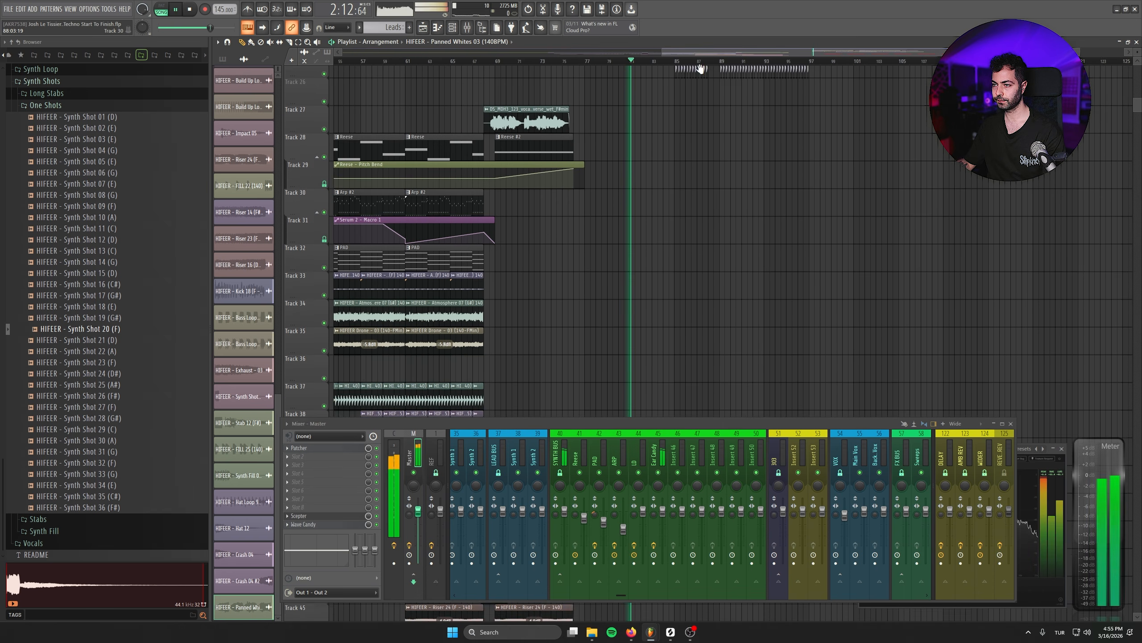
pyautogui.press('space')
pyautogui.moveTo(666, 412); pyautogui.dragTo(597, 312)
pyautogui.scroll(5, 657, 327)
pyautogui.press('space')
pyautogui.scroll(-4, 714, 358)
pyautogui.keyDown('ctrl'); pyautogui.click(798, 375); pyautogui.keyUp('ctrl')
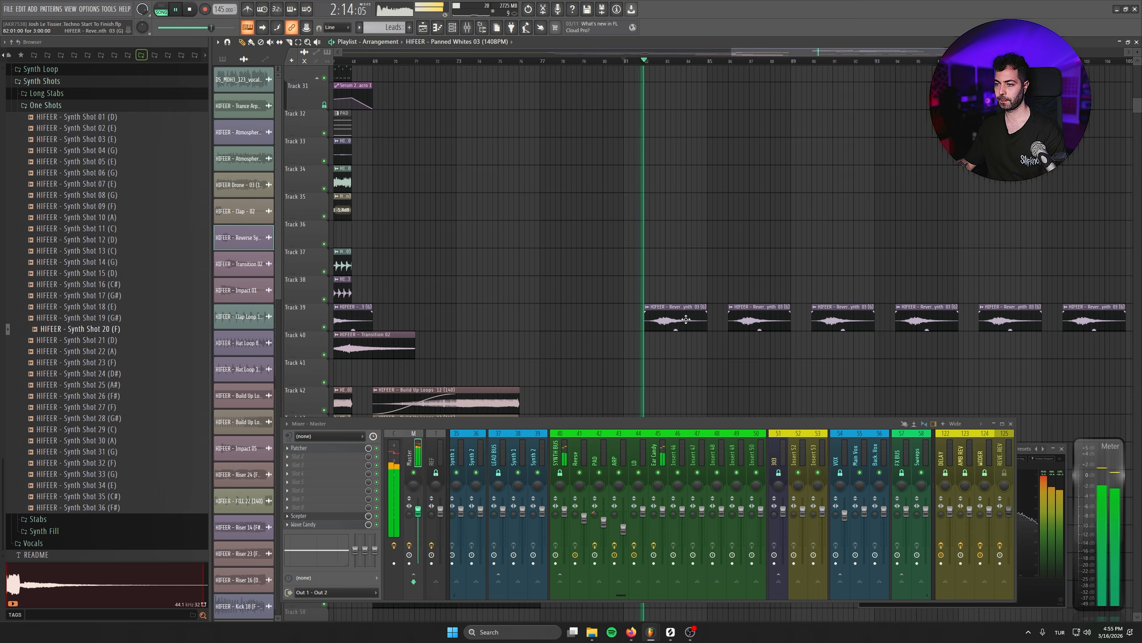
# - Route the Reverse Synth 03 channel to mixer insert 46 and name that insert Reverse
pyautogui.doubleClick(651, 307)
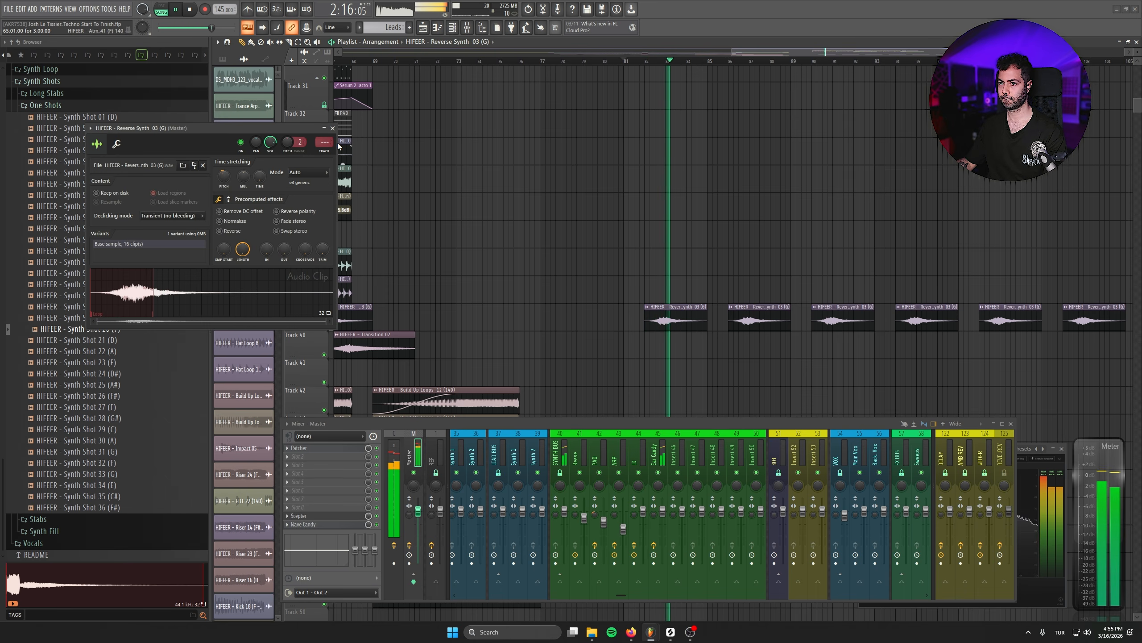
pyautogui.scroll(3, 595, 374)
pyautogui.scroll(-3, 595, 374)
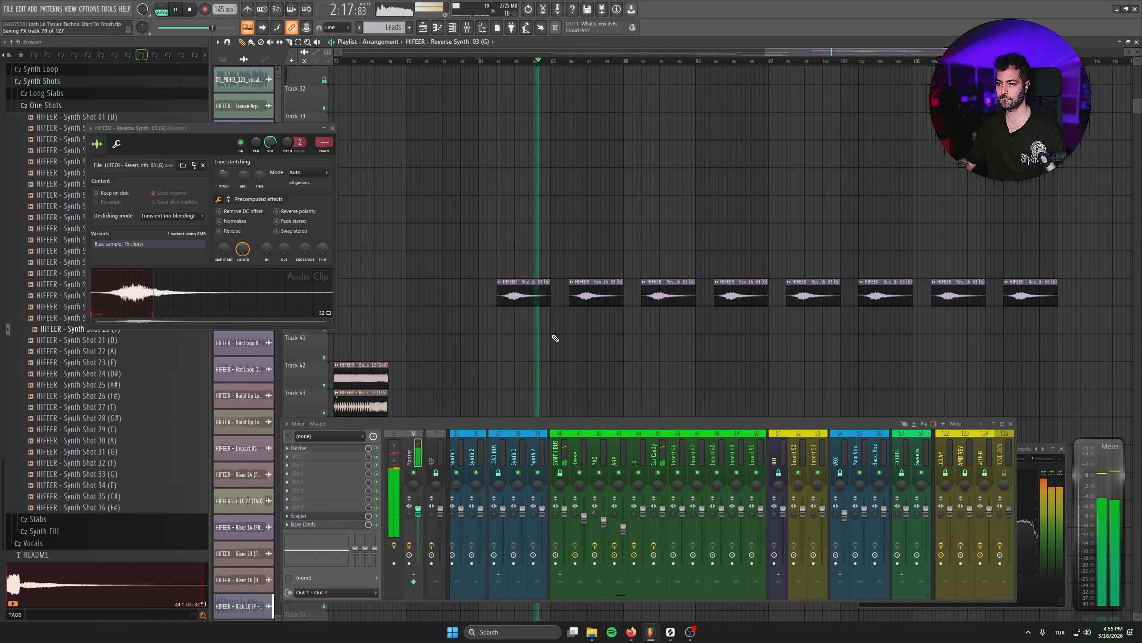
pyautogui.press('space')
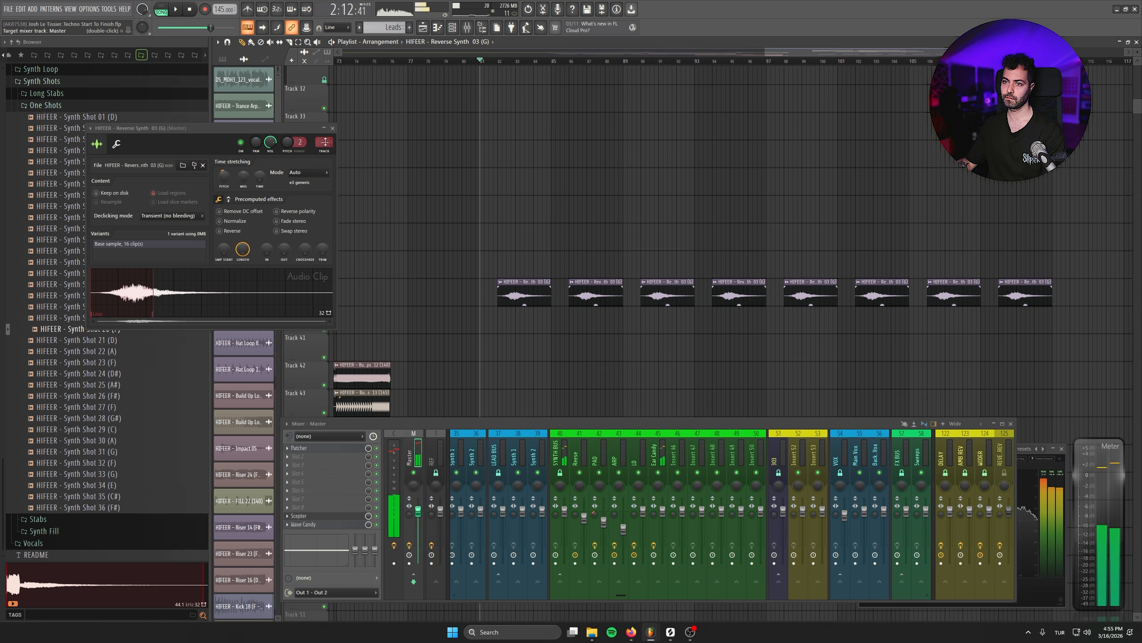
pyautogui.moveTo(324, 143); pyautogui.dragTo(324, 103)
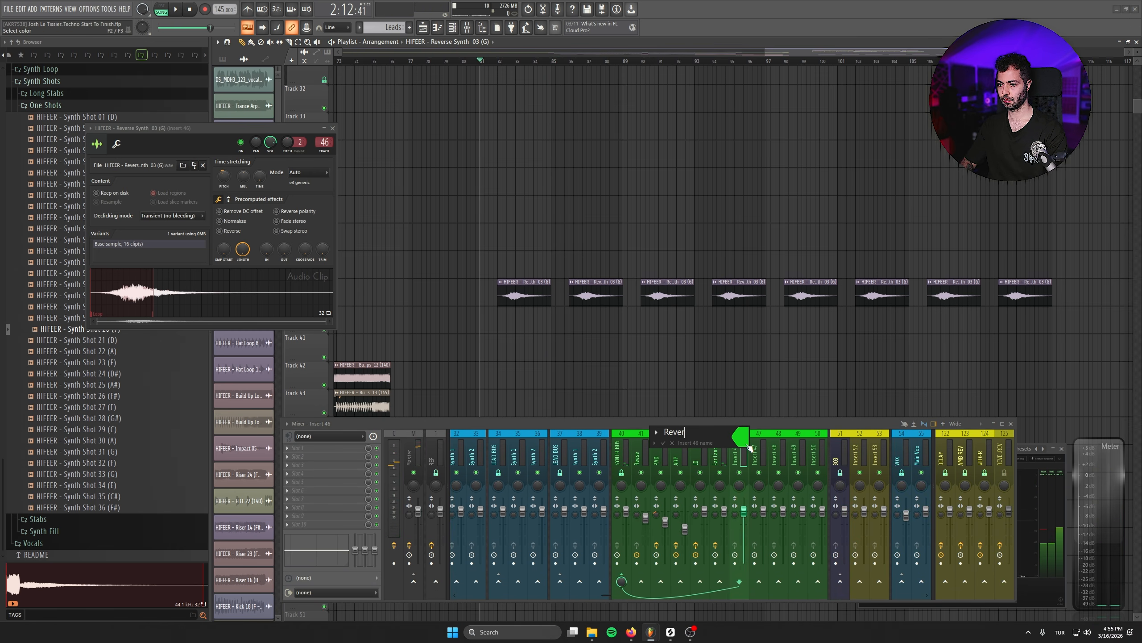
# - Load Kickstart 2 in the last effect slot of the Reverse insert and link its mix level to the SIDECHAIN MAIN automation
pyautogui.click(347, 525)
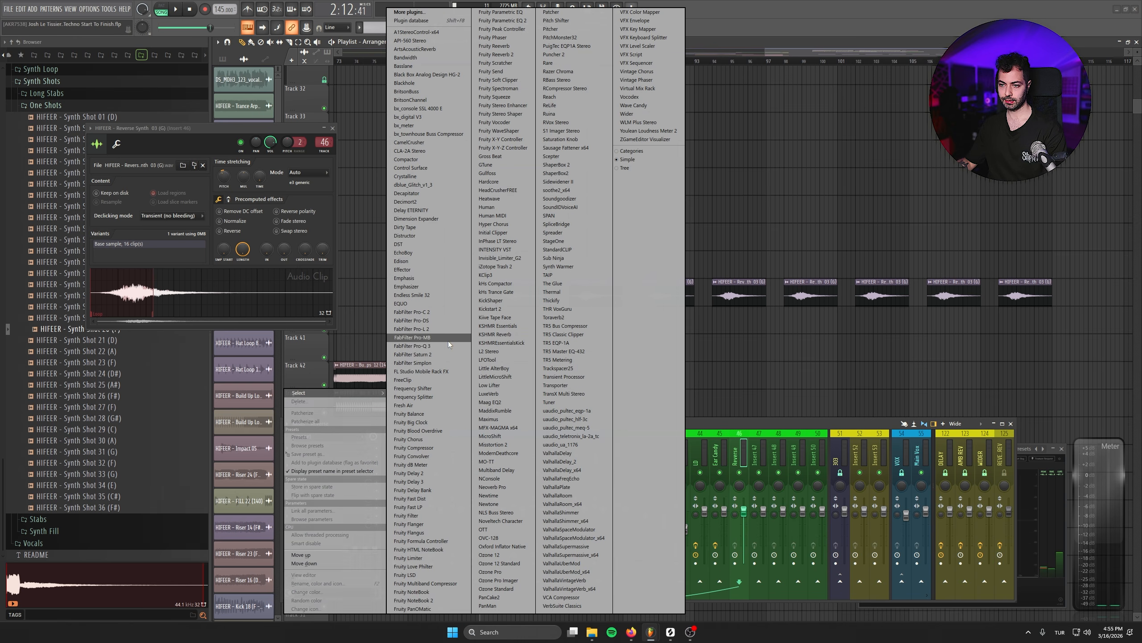
pyautogui.click(500, 308)
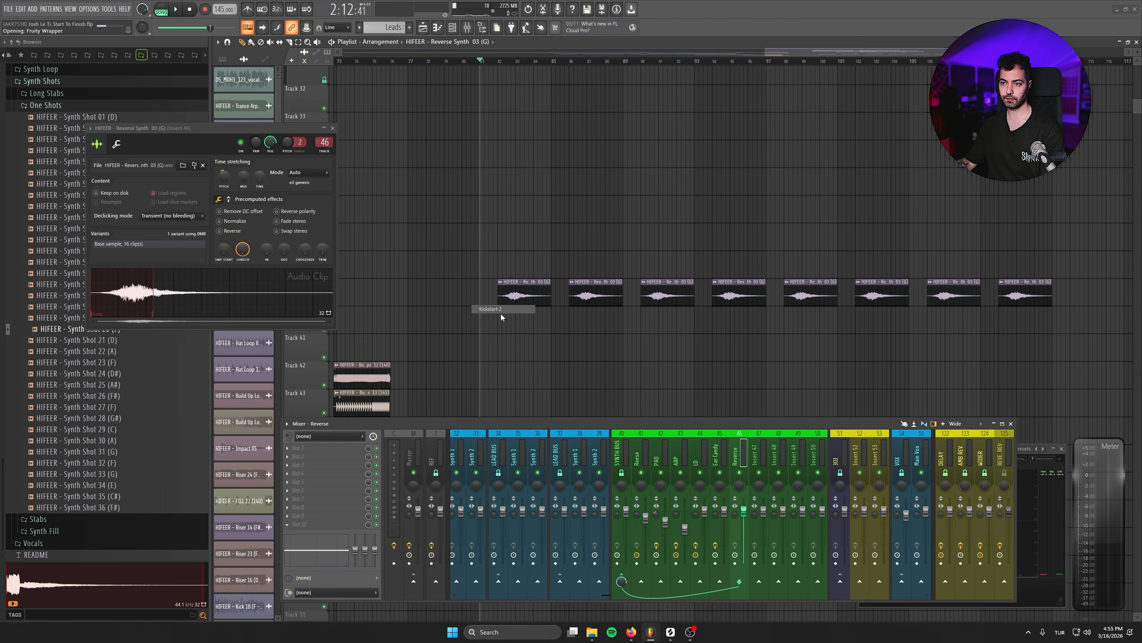
pyautogui.click(478, 128)
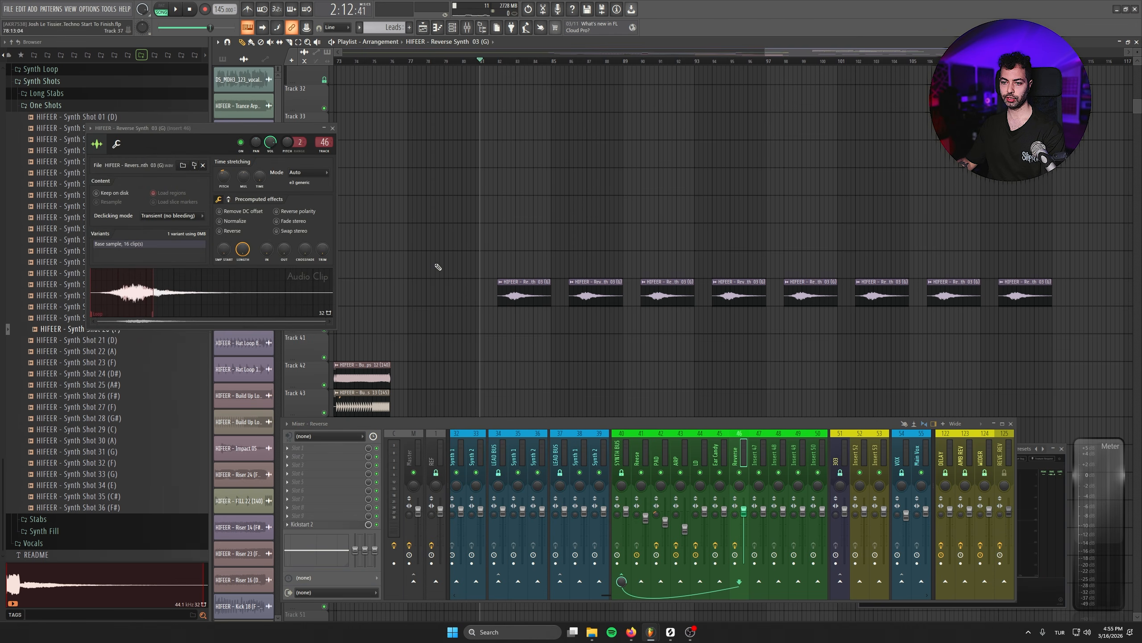
pyautogui.rightClick(367, 526)
pyautogui.click(396, 558)
pyautogui.click(534, 301)
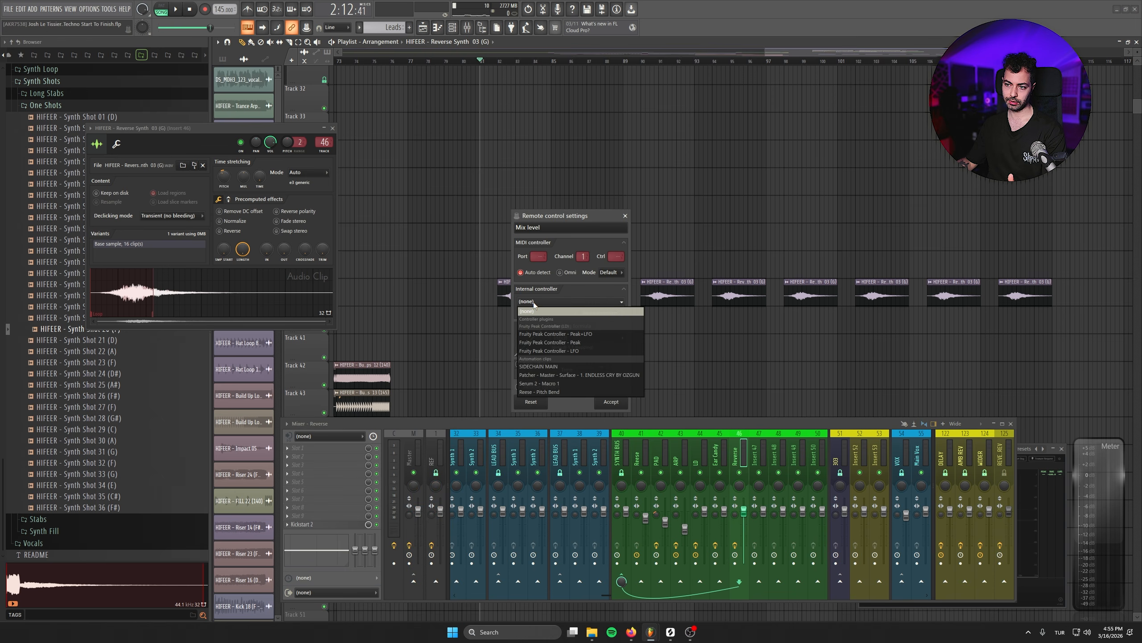
pyautogui.click(538, 366)
pyautogui.click(611, 401)
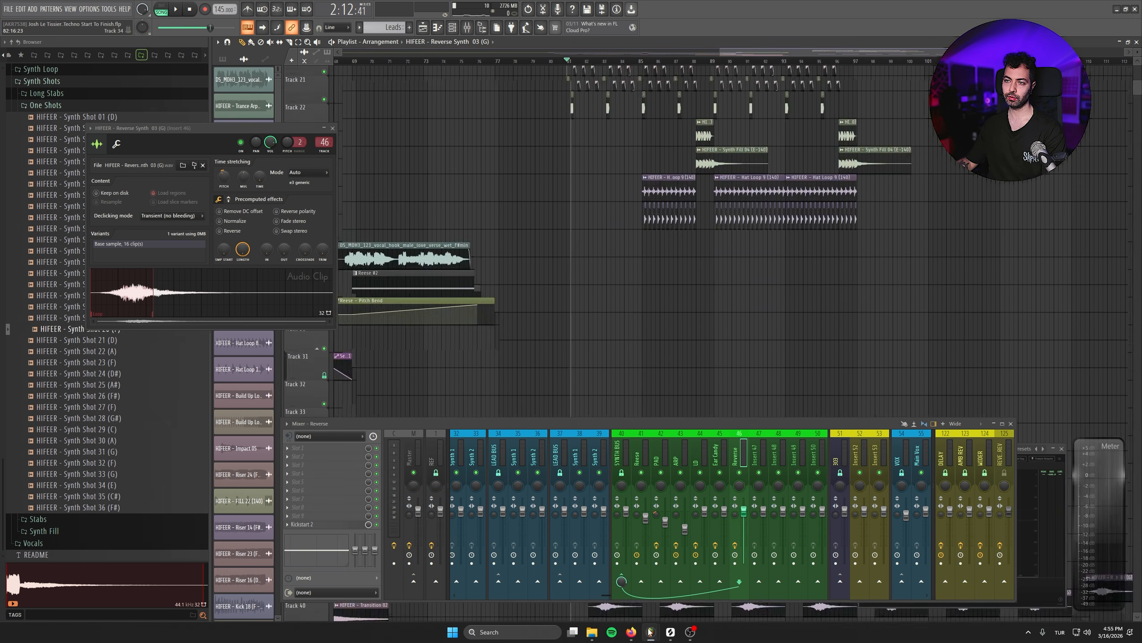
# - Shape the SIDECHAIN MAIN automation on Track 2 so it stays at its minimum until bar 81 and steps up there
pyautogui.scroll(2, 406, 161)
pyautogui.click(333, 128)
pyautogui.scroll(-6, 585, 306)
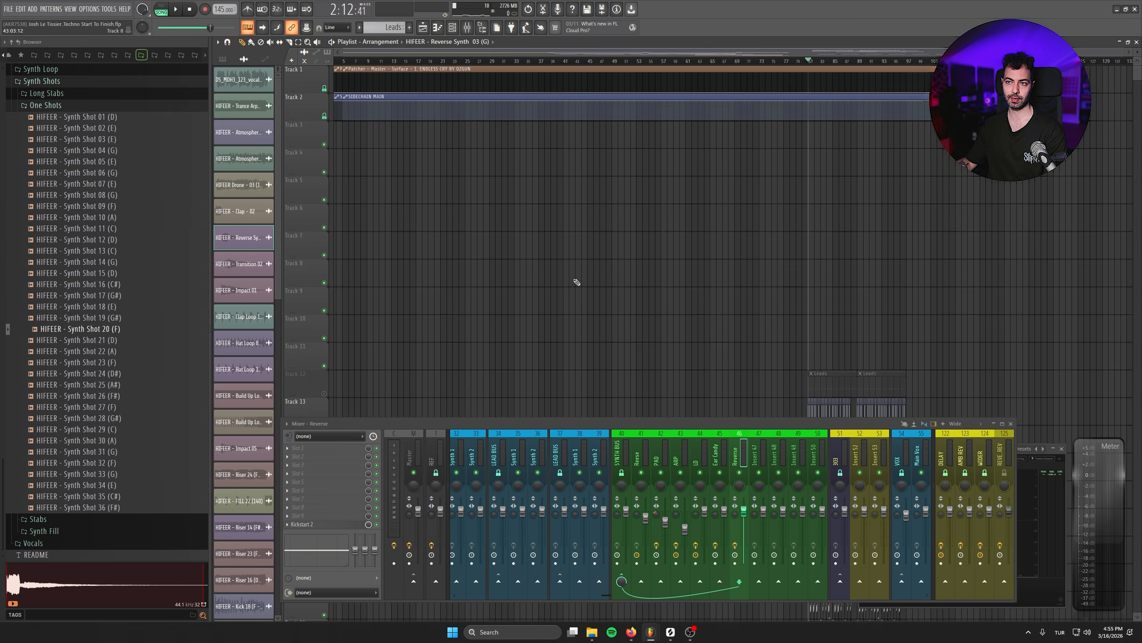
pyautogui.hotkey('ctrl', 's')
pyautogui.moveTo(420, 96); pyautogui.dragTo(337, 121)
pyautogui.scroll(-5, 769, 253)
pyautogui.scroll(-2, 786, 277)
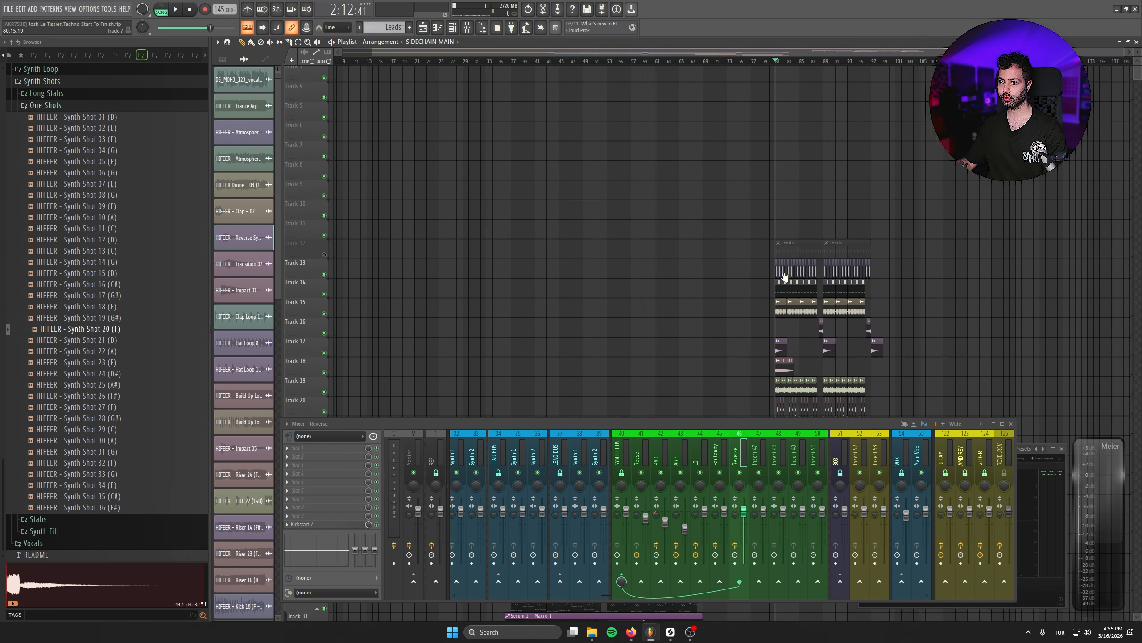
pyautogui.scroll(5, 794, 131)
pyautogui.moveTo(789, 96); pyautogui.dragTo(789, 117)
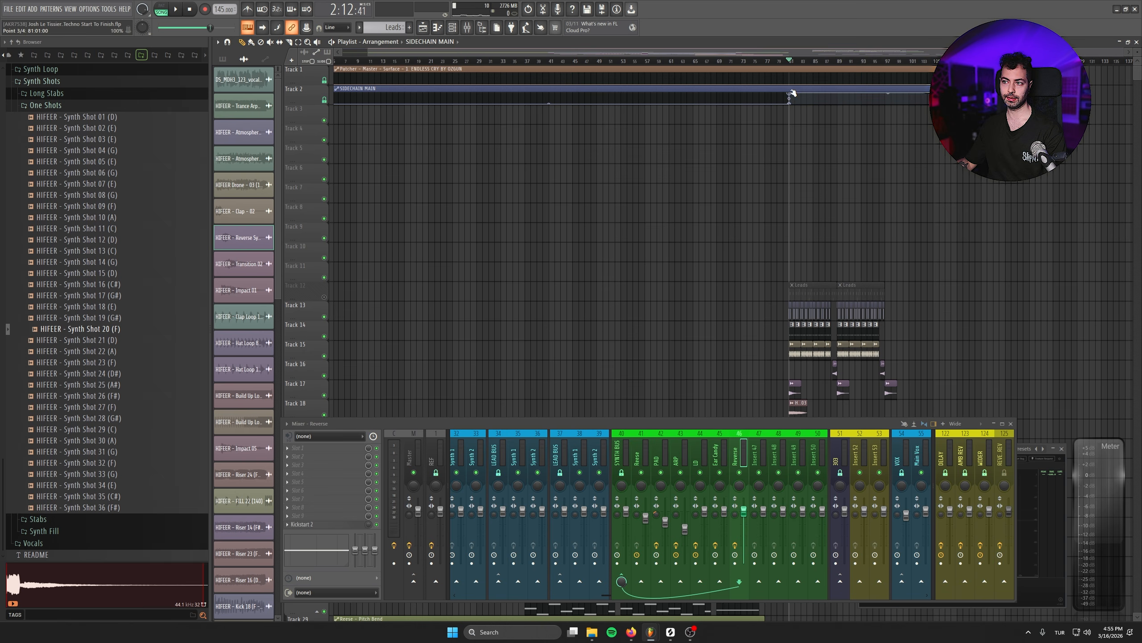
pyautogui.hotkey('ctrl', 'a')
# - Delete the Reverse Synth 03 clips from bar 98 onward on Track 39, keeping the first four, and play the drop
pyautogui.click(783, 59)
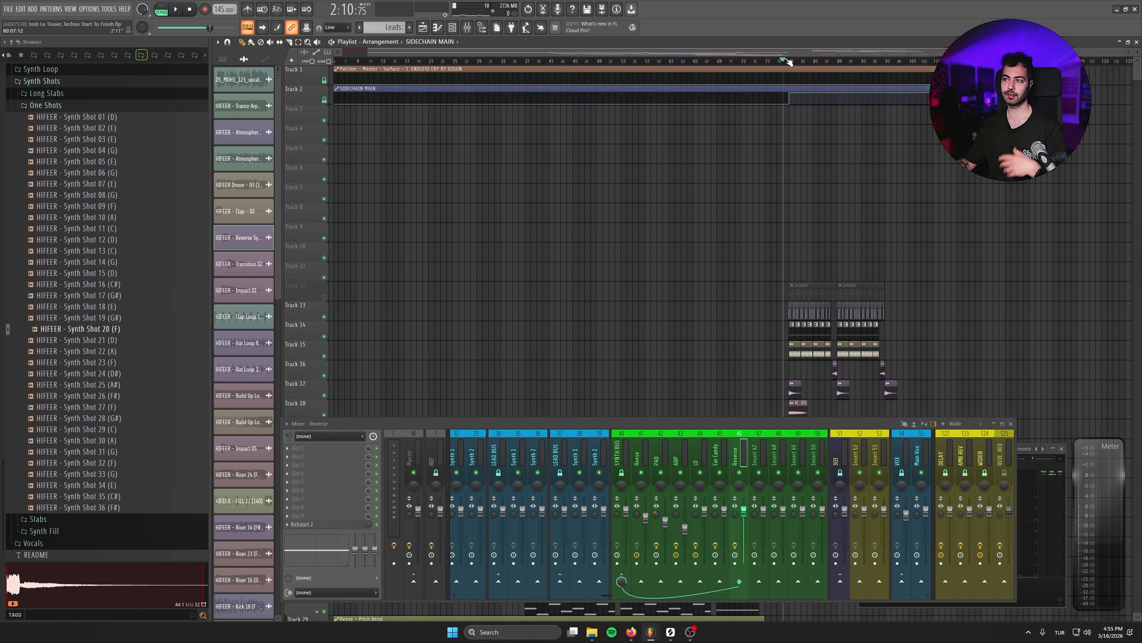
pyautogui.moveTo(702, 224); pyautogui.dragTo(582, 148)
pyautogui.scroll(3, 581, 151)
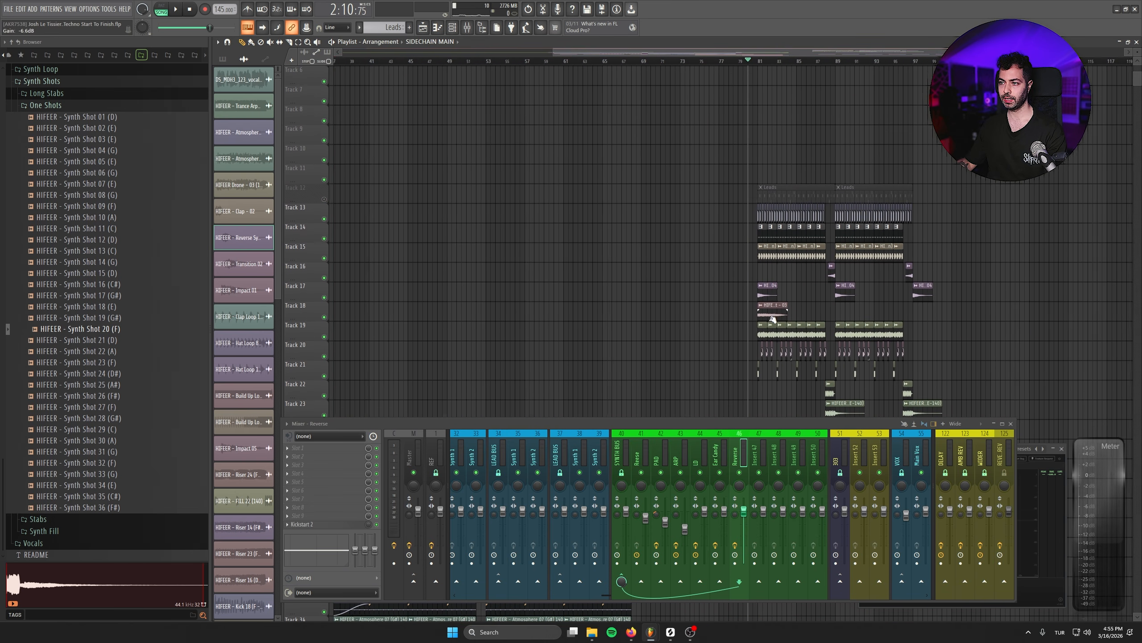
pyautogui.moveTo(760, 321); pyautogui.dragTo(479, 80)
pyautogui.scroll(2, 542, 298)
pyautogui.scroll(-1, 478, 80)
pyautogui.scroll(-5, 603, 284)
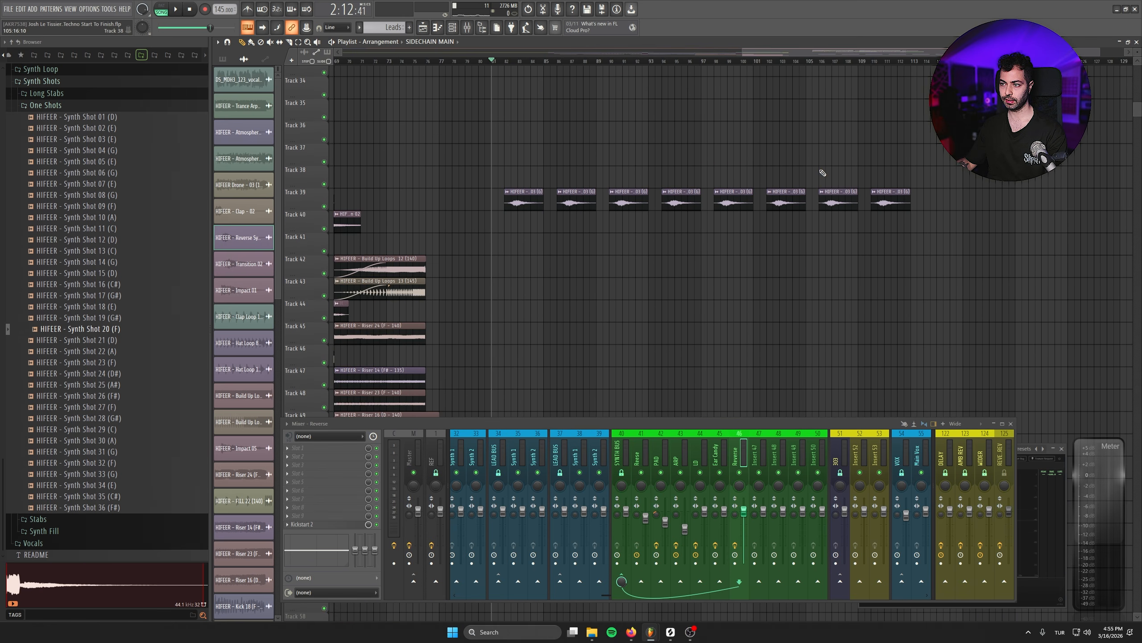
pyautogui.moveTo(669, 194); pyautogui.dragTo(670, 367)
pyautogui.scroll(-2, 674, 360)
pyautogui.scroll(-2, 718, 288)
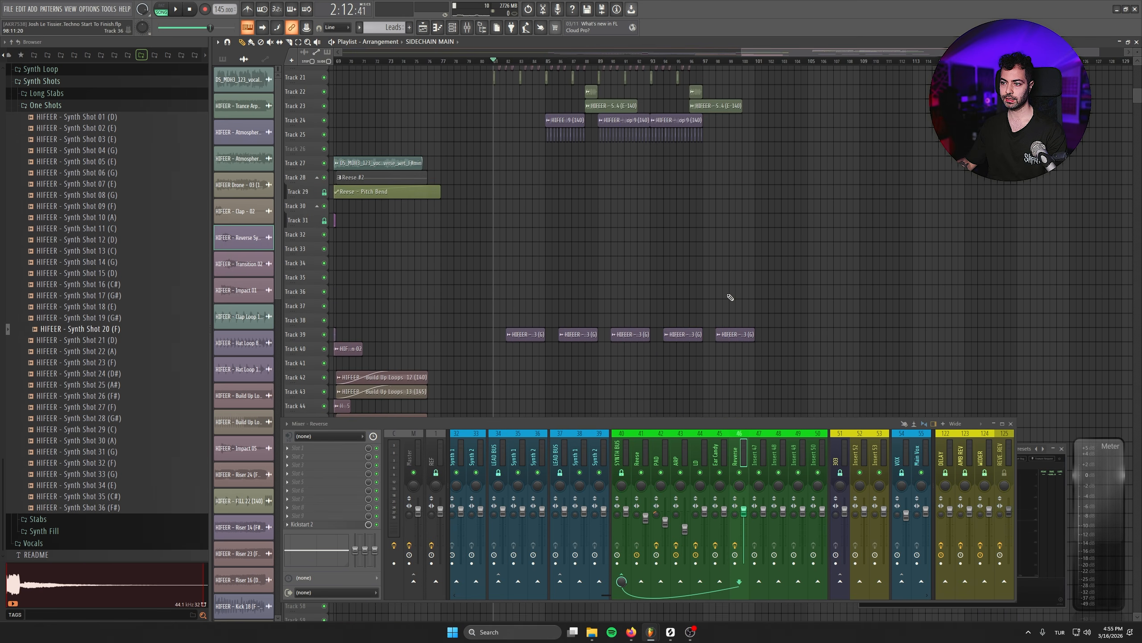
pyautogui.rightClick(733, 334)
pyautogui.press('space')
pyautogui.scroll(1, 604, 292)
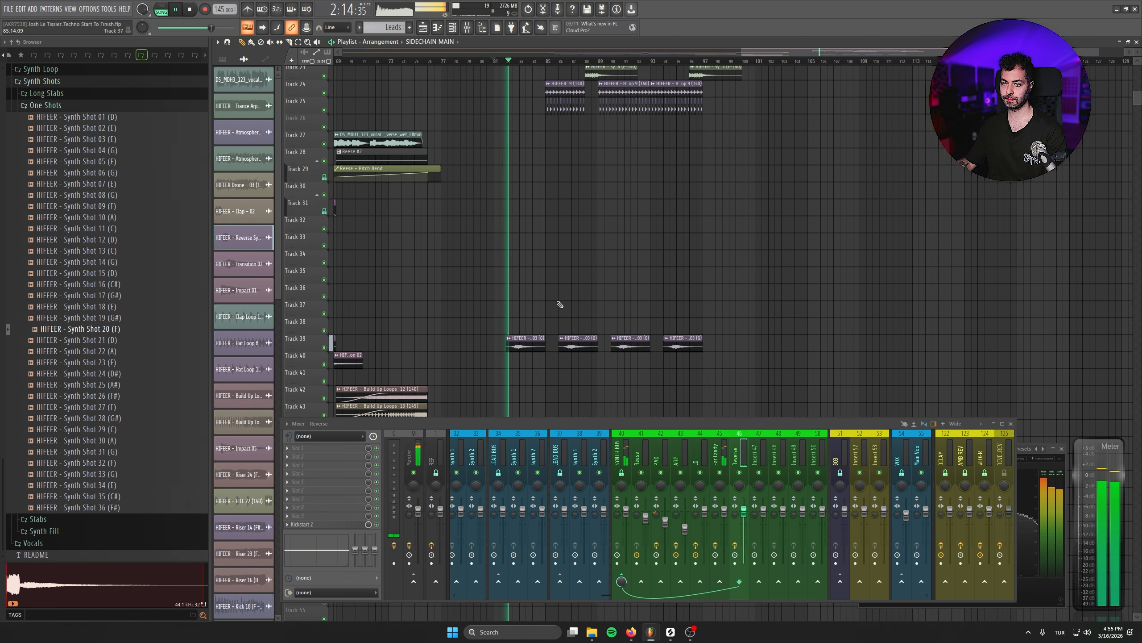
# - Listen to the drop around the Reverse Synth 03 clips and stop playback
pyautogui.scroll(-1, 560, 305)
pyautogui.scroll(2, 563, 294)
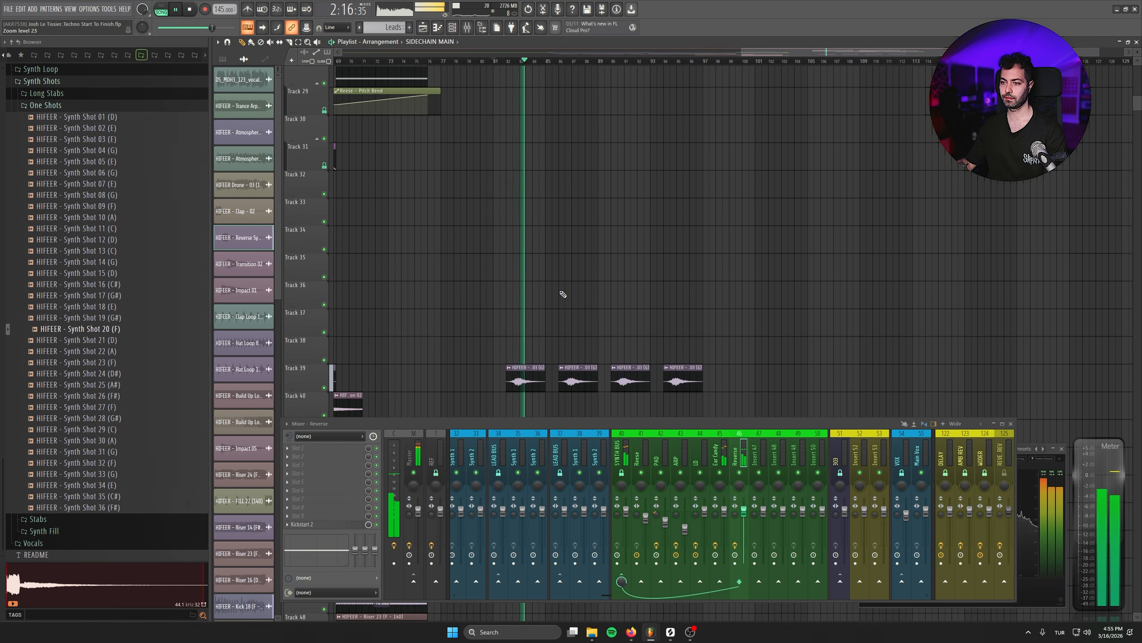
pyautogui.scroll(-1, 563, 293)
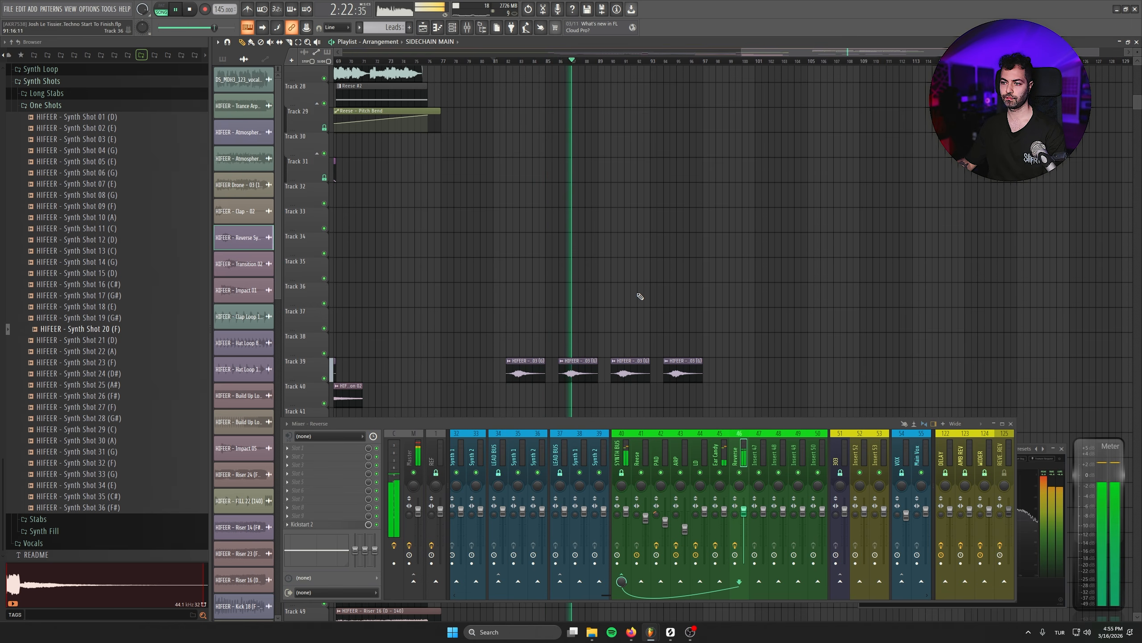
pyautogui.scroll(-1, 640, 297)
pyautogui.press('space')
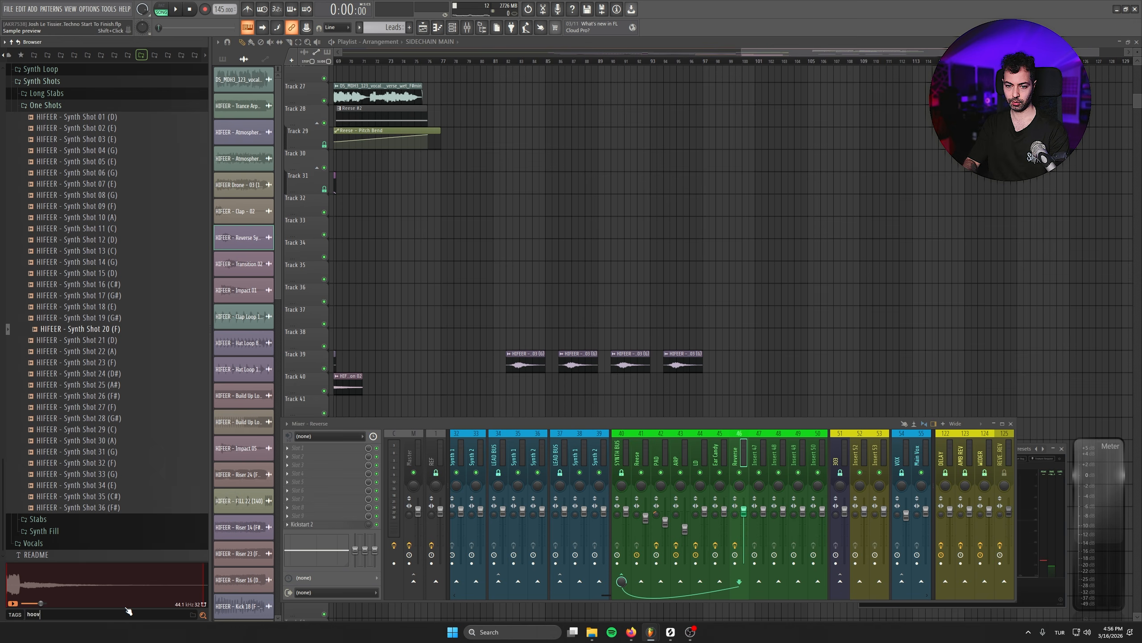
# - Search the sample browser for "hoov" and audition the Hoover samples up to Hoover 11 (F-140)
pyautogui.press('Return')
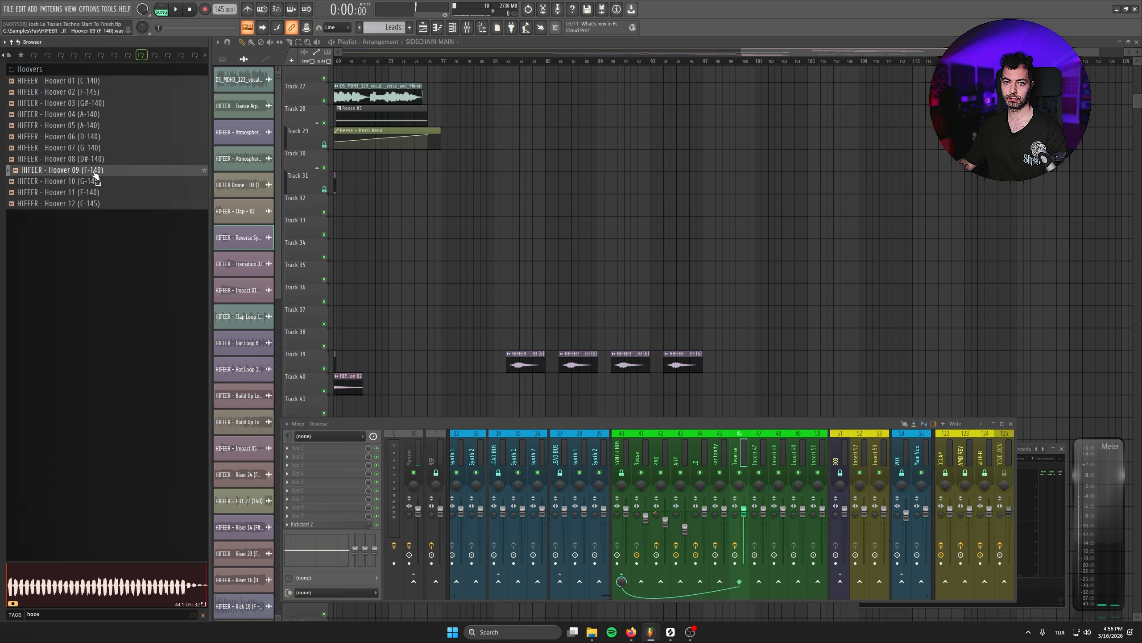
pyautogui.click(72, 180)
pyautogui.click(89, 192)
# - Insert a new track at Track 19, place Hoover 11 (F-140) there at bar 81 and set its time-stretching mode to Stretch
pyautogui.scroll(3, 544, 286)
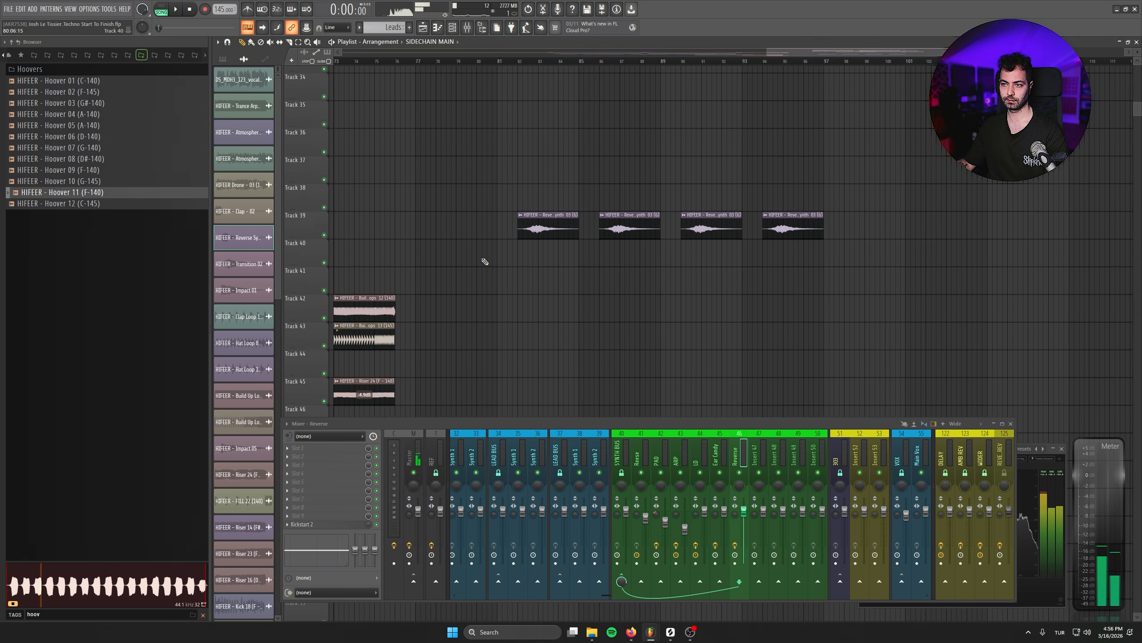
pyautogui.scroll(6, 567, 324)
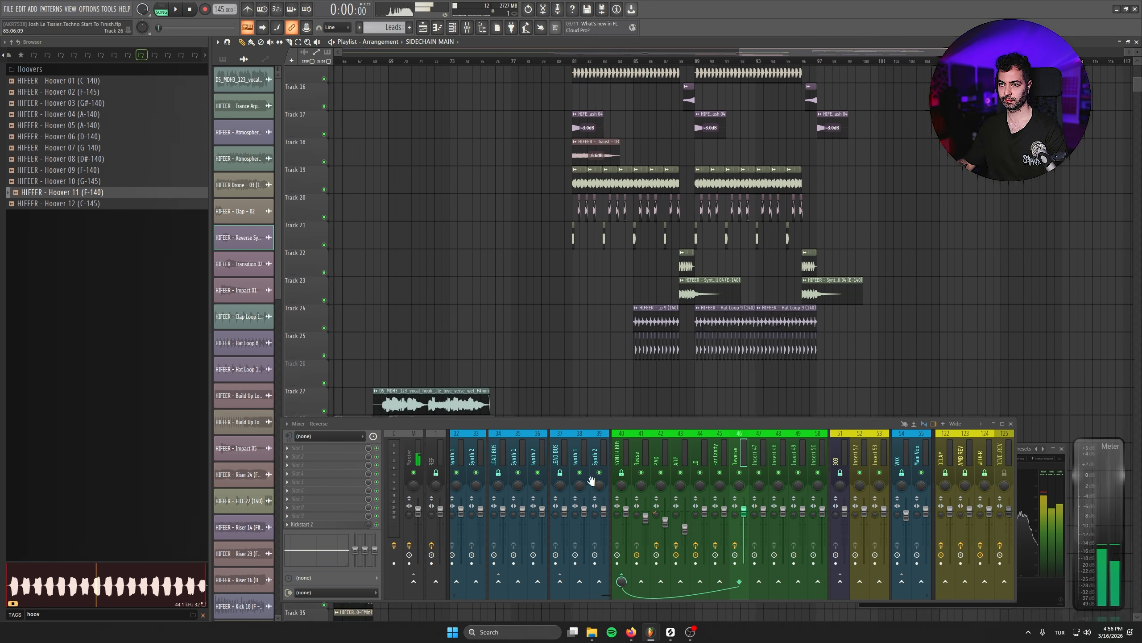
pyautogui.scroll(4, 450, 383)
pyautogui.rightClick(309, 285)
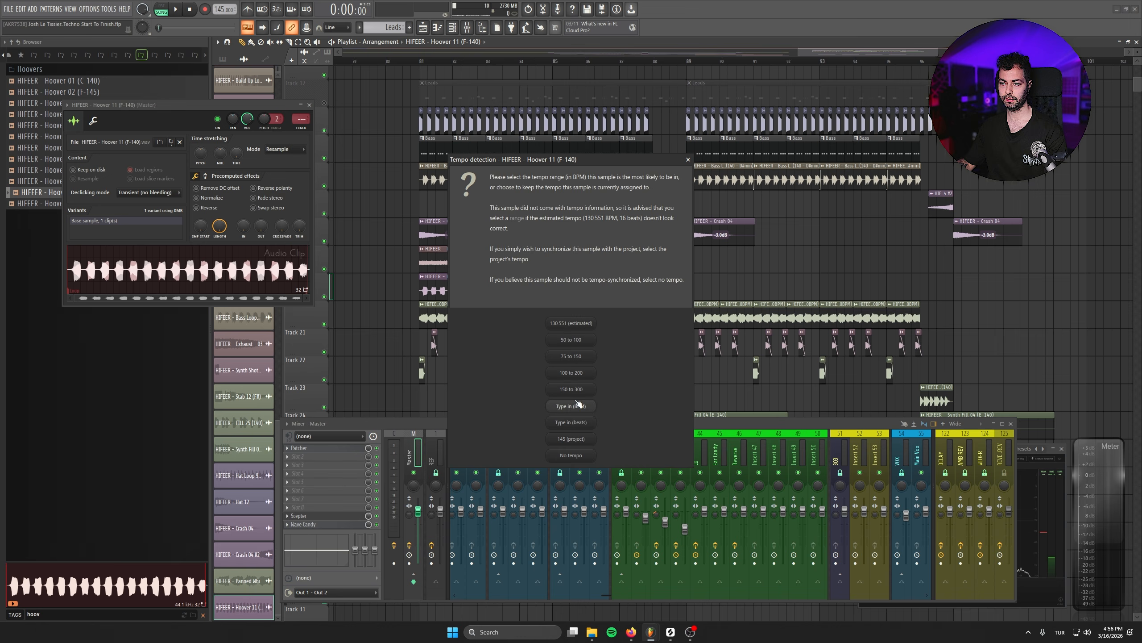
pyautogui.click(578, 401)
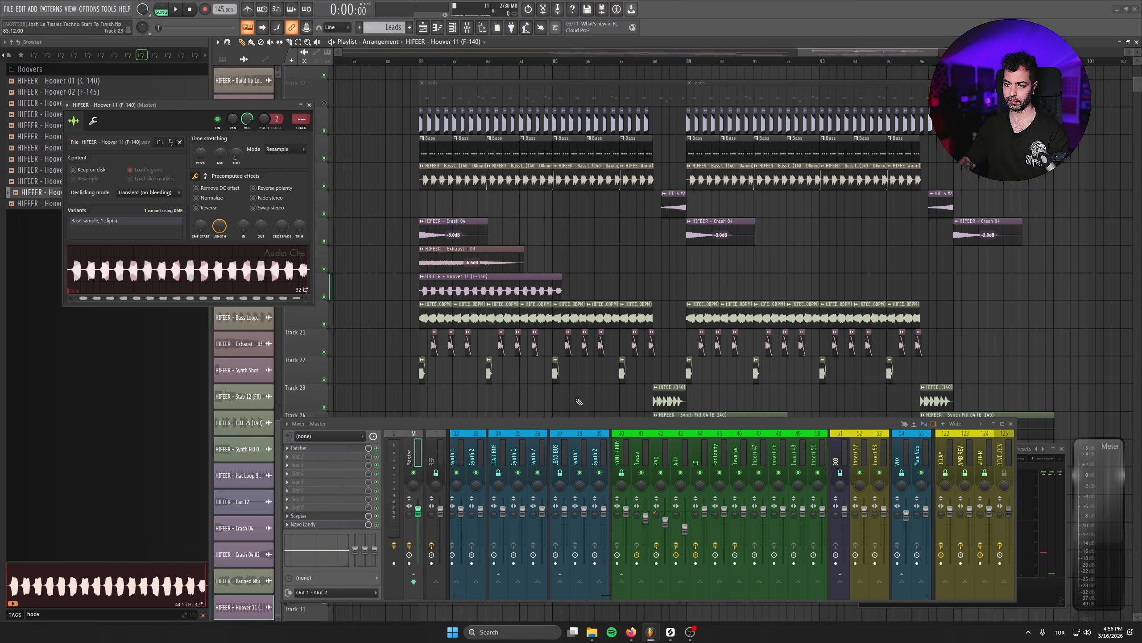
pyautogui.click(277, 174)
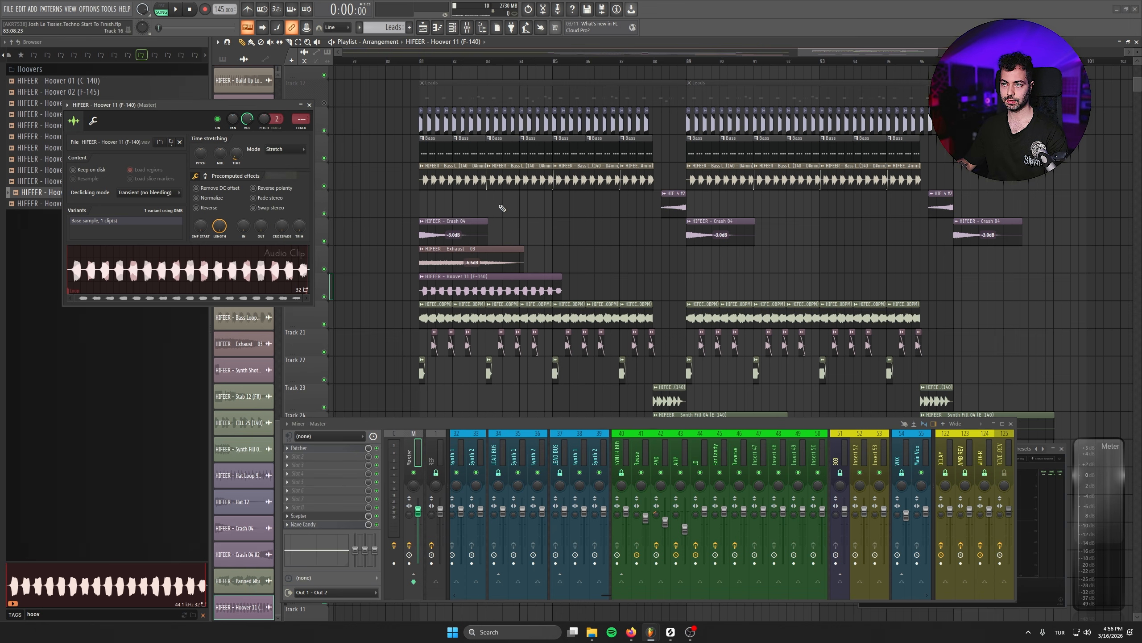
pyautogui.click(309, 104)
# - Repeat the Hoover 11 clip along Track 19 to fill both drop sections starting at bars 81 and 89
pyautogui.press('space')
pyautogui.moveTo(486, 288); pyautogui.dragTo(745, 286)
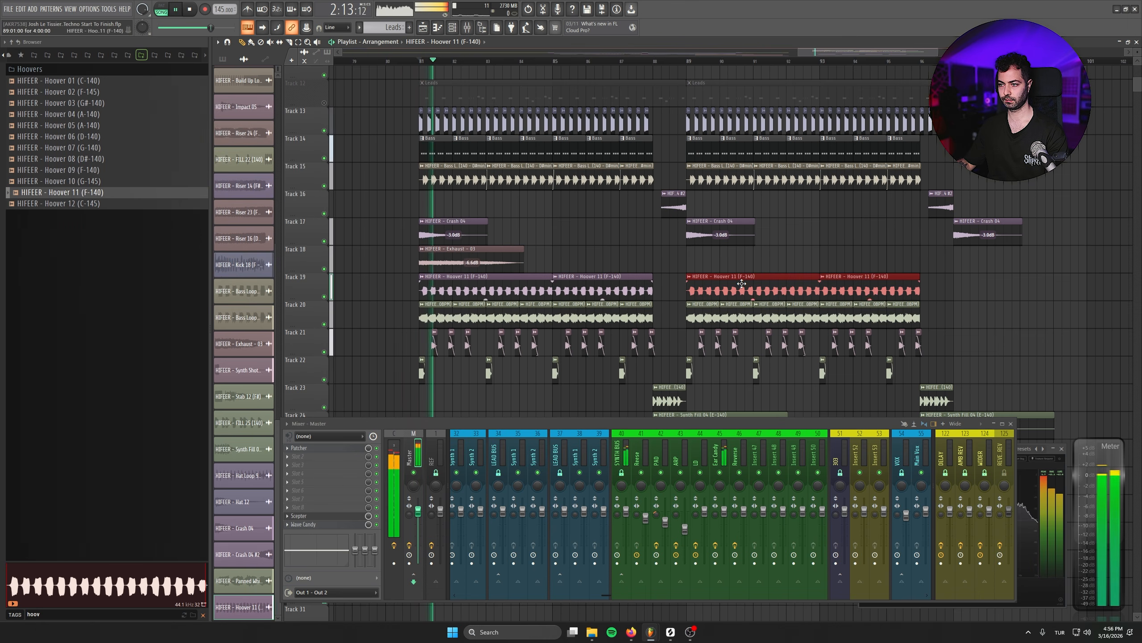
pyautogui.moveTo(988, 287); pyautogui.dragTo(485, 291)
pyautogui.doubleClick(478, 280)
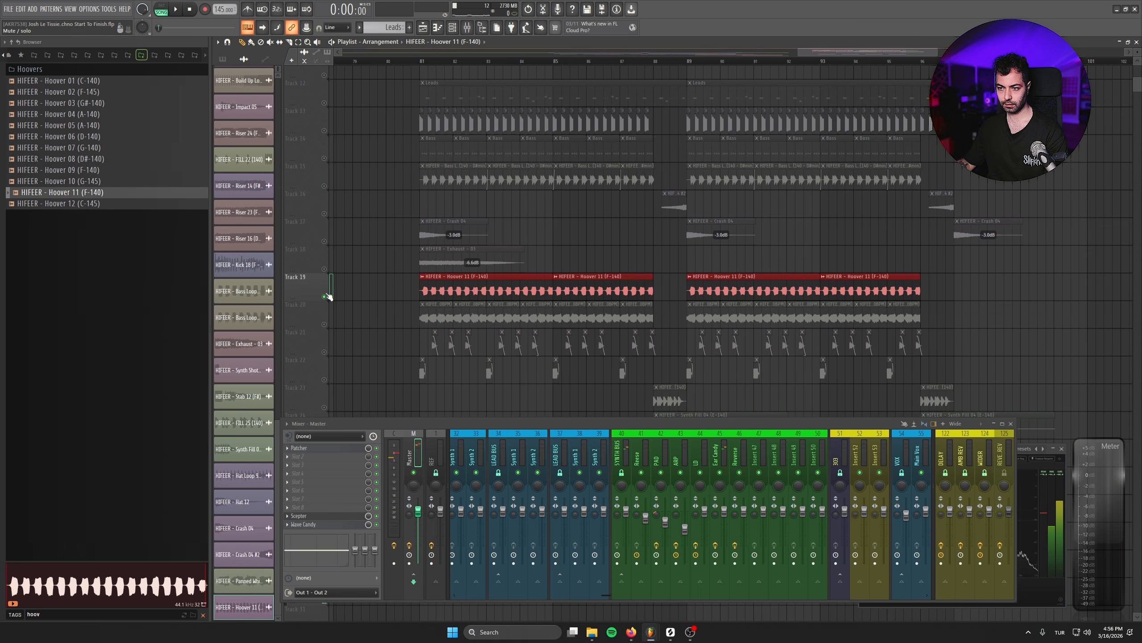
# - Solo Track 19 and examine the hoover's fundamental pitch in the Scepter spectrum analyser on the Master insert
pyautogui.rightClick(326, 296)
pyautogui.rightClick(325, 297)
pyautogui.click(439, 62)
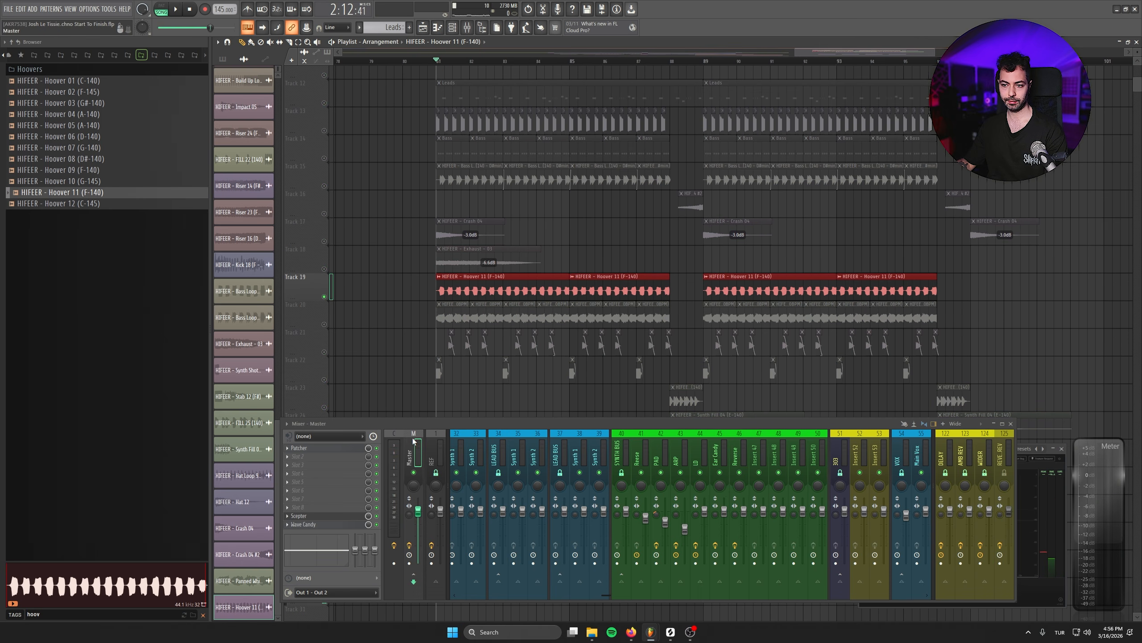
pyautogui.click(299, 515)
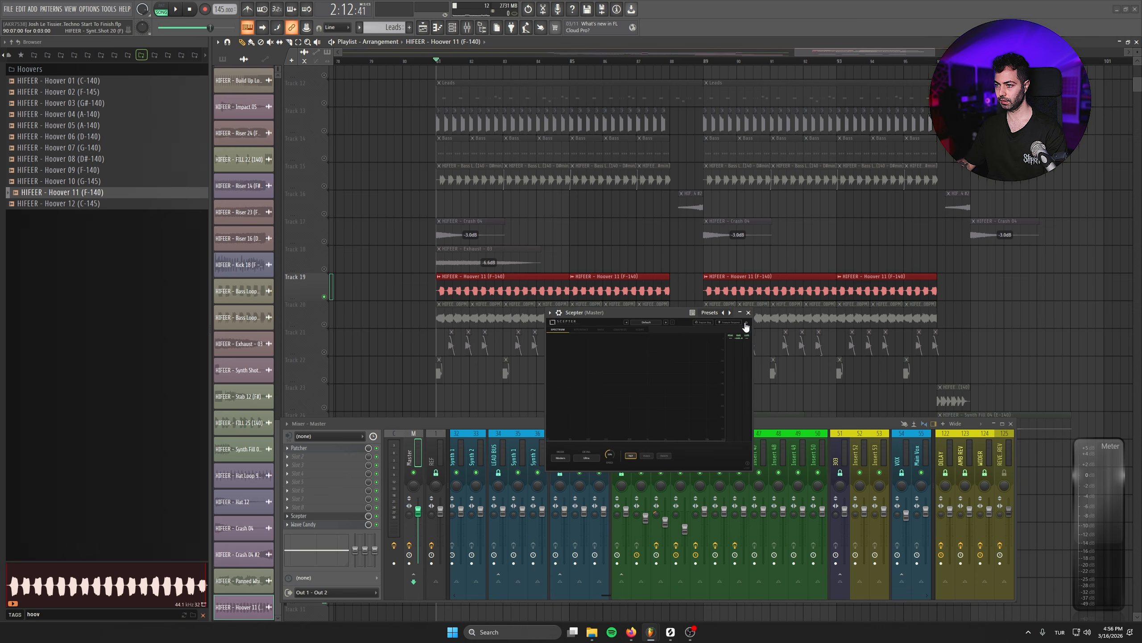
pyautogui.click(744, 347)
pyautogui.moveTo(677, 311); pyautogui.dragTo(626, 248)
pyautogui.click(440, 60)
pyautogui.press('space')
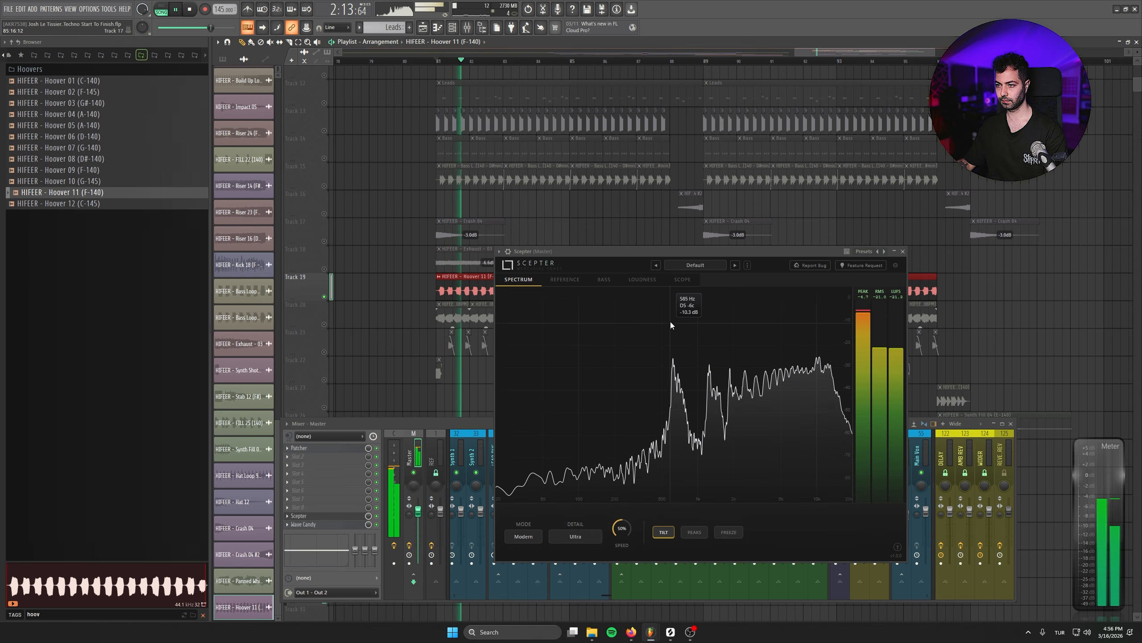
pyautogui.press('space')
pyautogui.moveTo(545, 253); pyautogui.dragTo(608, 323)
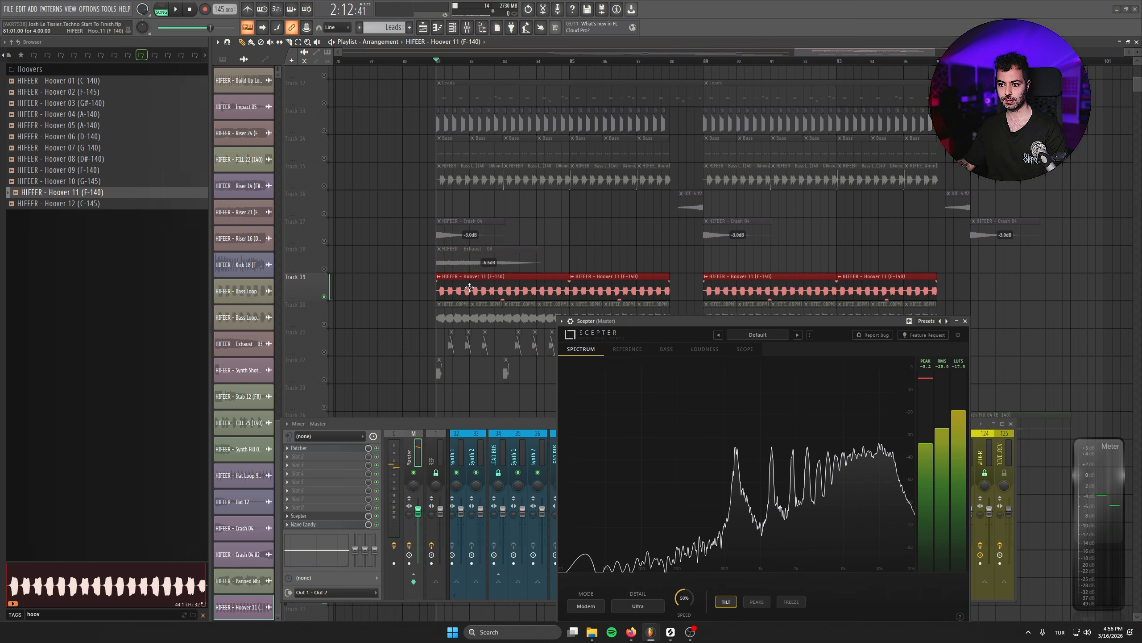
# - Pitch-shift the Hoover 11 sample by +200 cents and route it to mixer insert 62, naming that insert Hoover
pyautogui.doubleClick(469, 288)
pyautogui.press('space')
pyautogui.press('space')
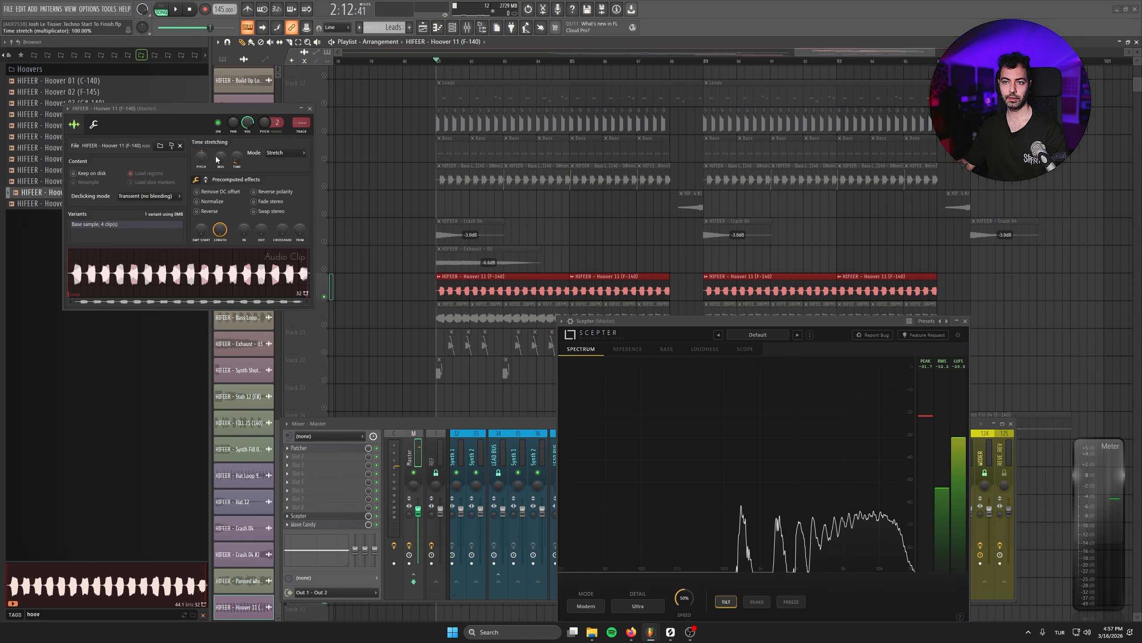
pyautogui.moveTo(202, 161); pyautogui.dragTo(202, 149)
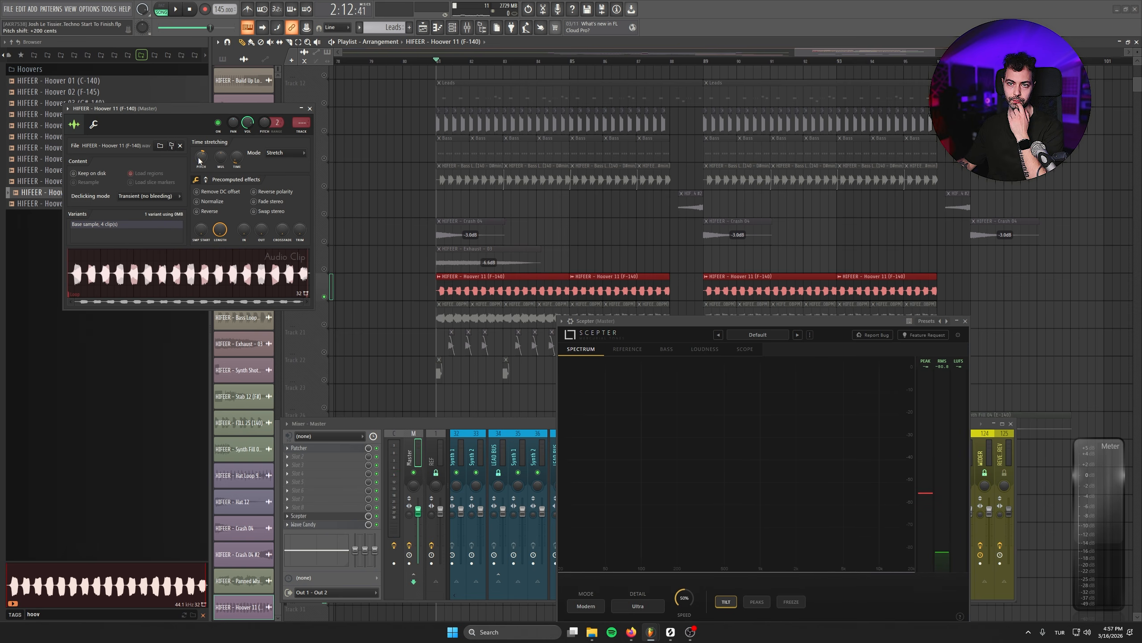
pyautogui.moveTo(301, 123); pyautogui.dragTo(301, 84)
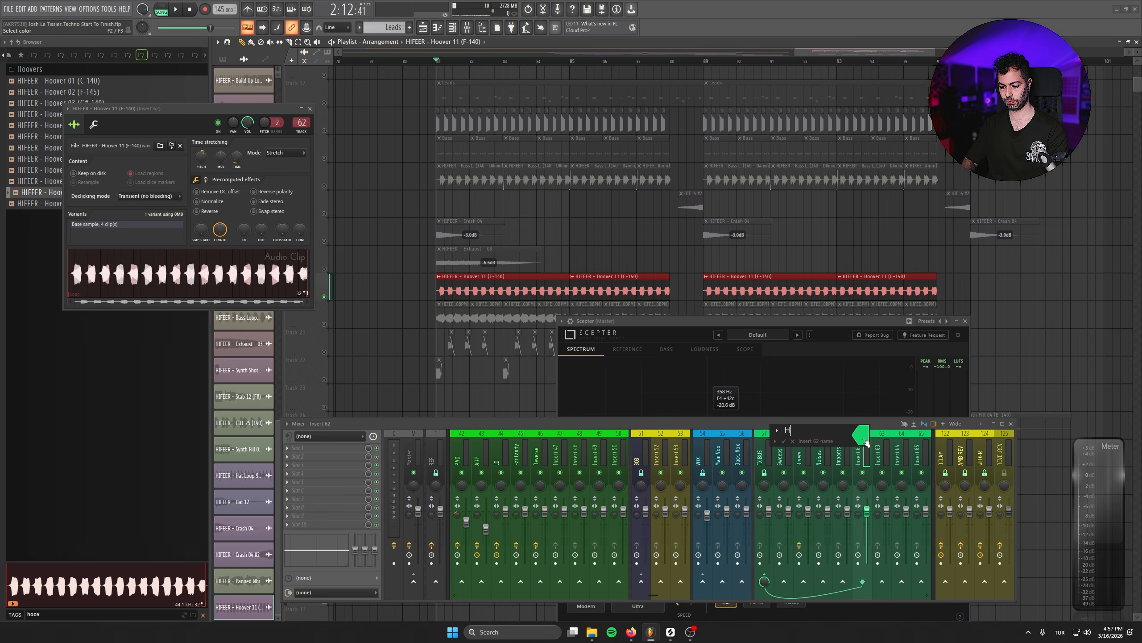
pyautogui.press('space')
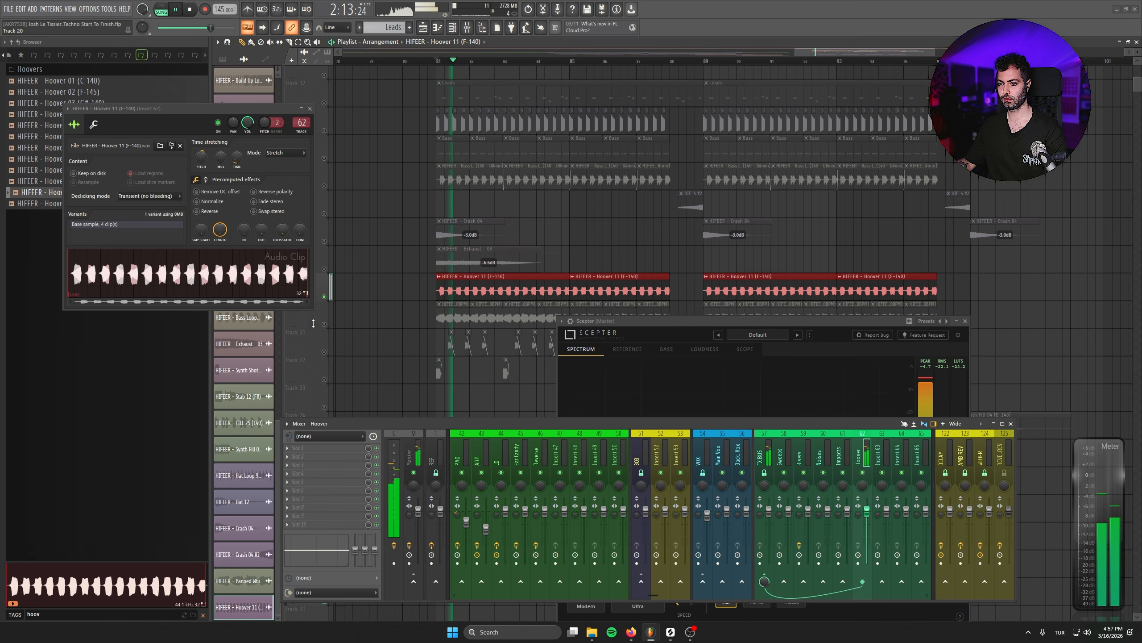
# - Unsolo the hoover track, fine-tune the Hoover 11 channel's volume against the full drop, and close the sampler, Scepter and mixer windows
pyautogui.rightClick(324, 324)
pyautogui.press('space')
pyautogui.press('space')
pyautogui.moveTo(247, 122); pyautogui.dragTo(247, 124)
pyautogui.click(309, 109)
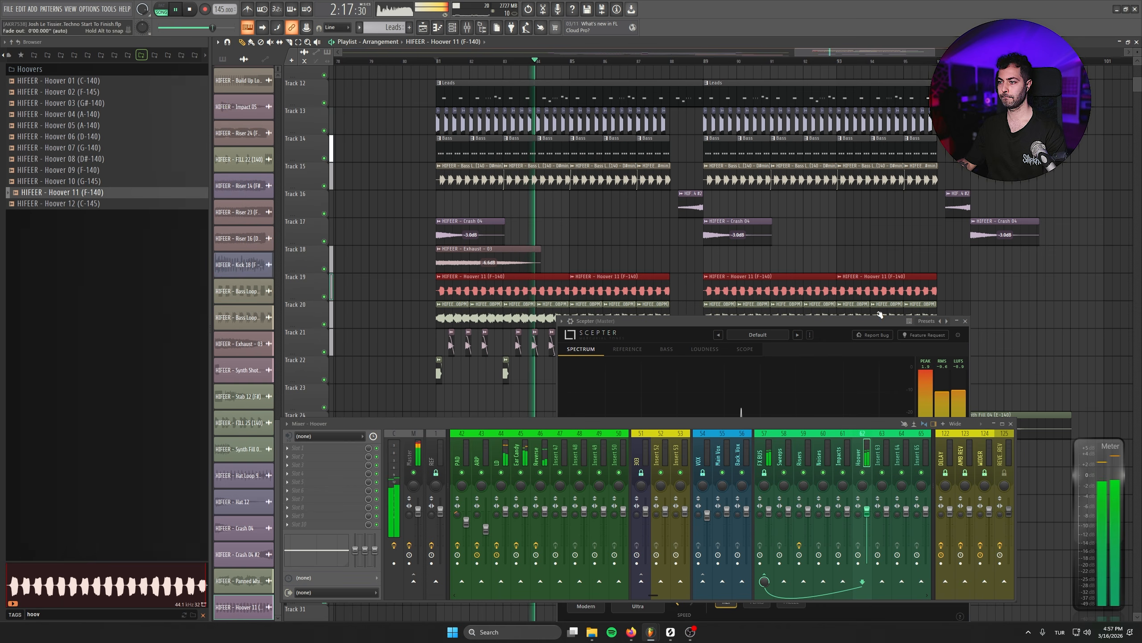
pyautogui.click(966, 321)
pyautogui.click(1011, 424)
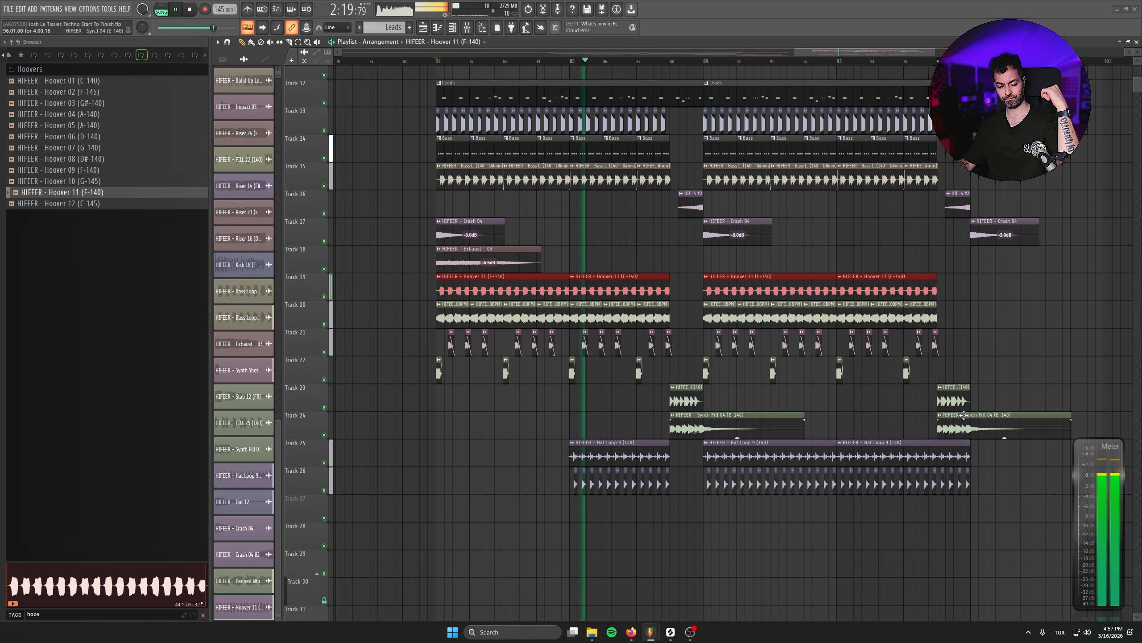
# - Listen to the drop with the hoover layer, checking the mixer levels and the lower playlist tracks
pyautogui.scroll(-2, 666, 415)
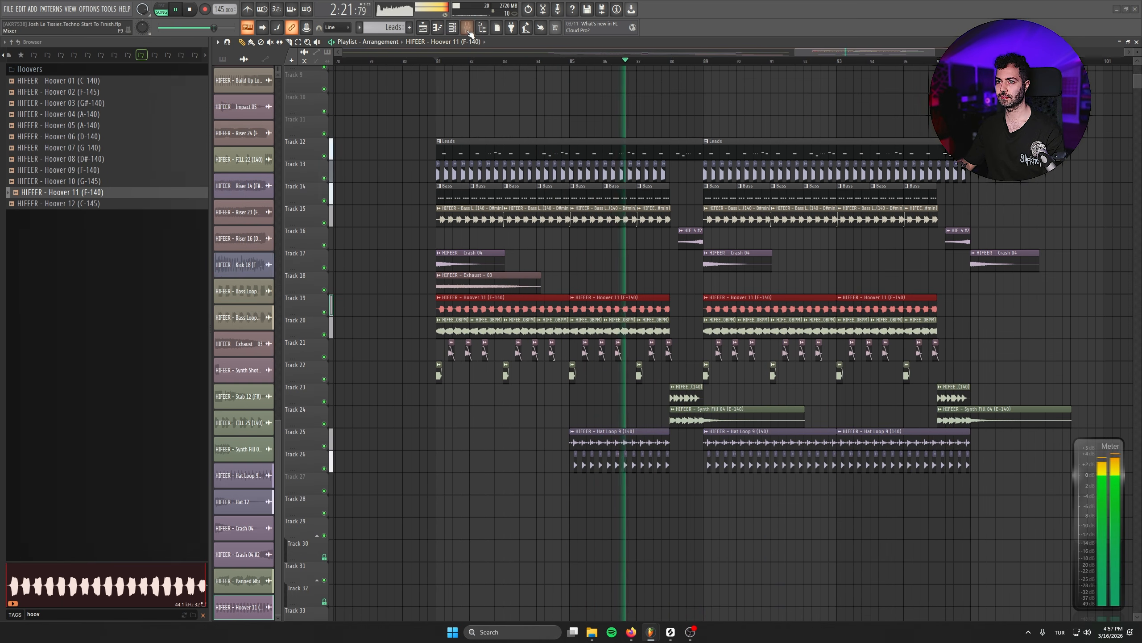
pyautogui.press('F9')
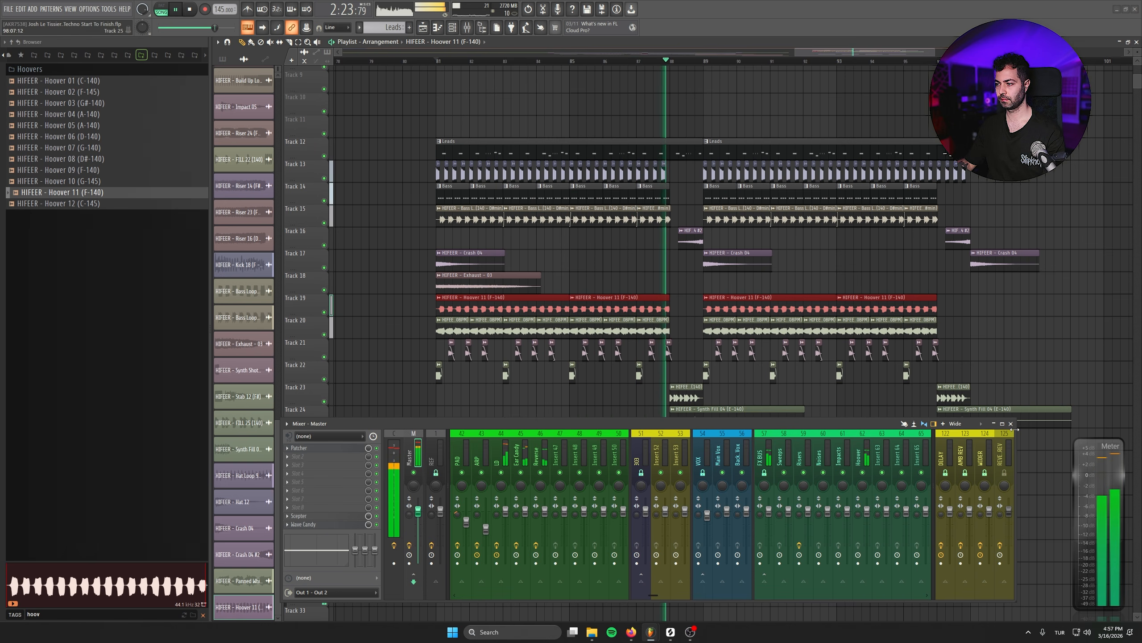
pyautogui.press('F9')
pyautogui.moveTo(853, 297); pyautogui.dragTo(785, 203)
pyautogui.scroll(-2, 852, 393)
pyautogui.moveTo(790, 350); pyautogui.dragTo(775, 318)
pyautogui.scroll(2, 674, 412)
pyautogui.scroll(-8, 620, 428)
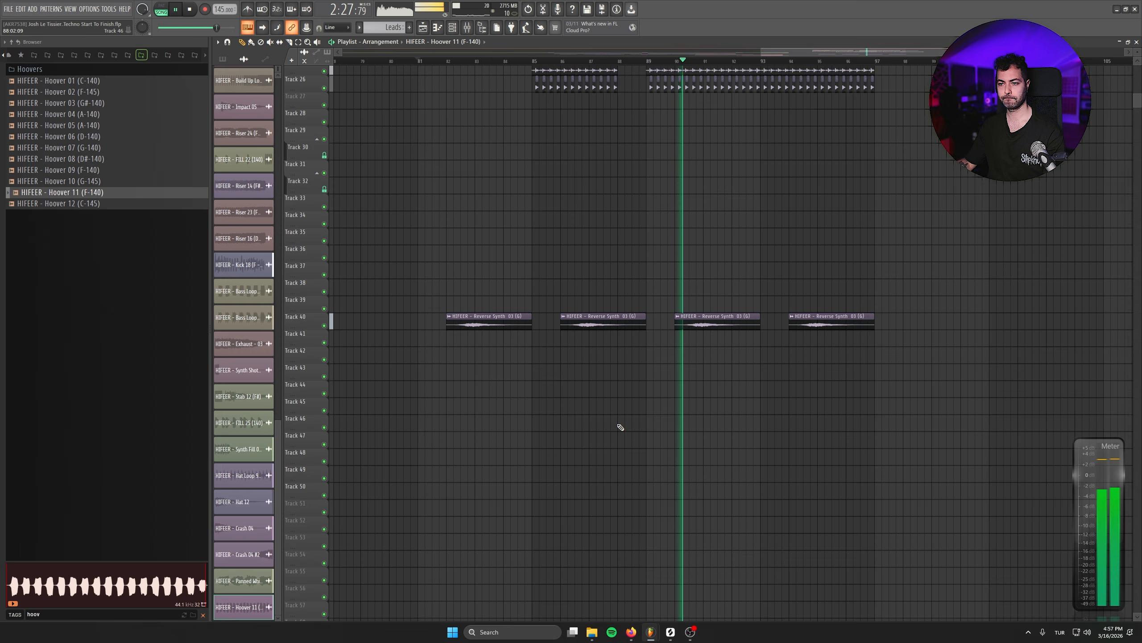
pyautogui.doubleClick(351, 320)
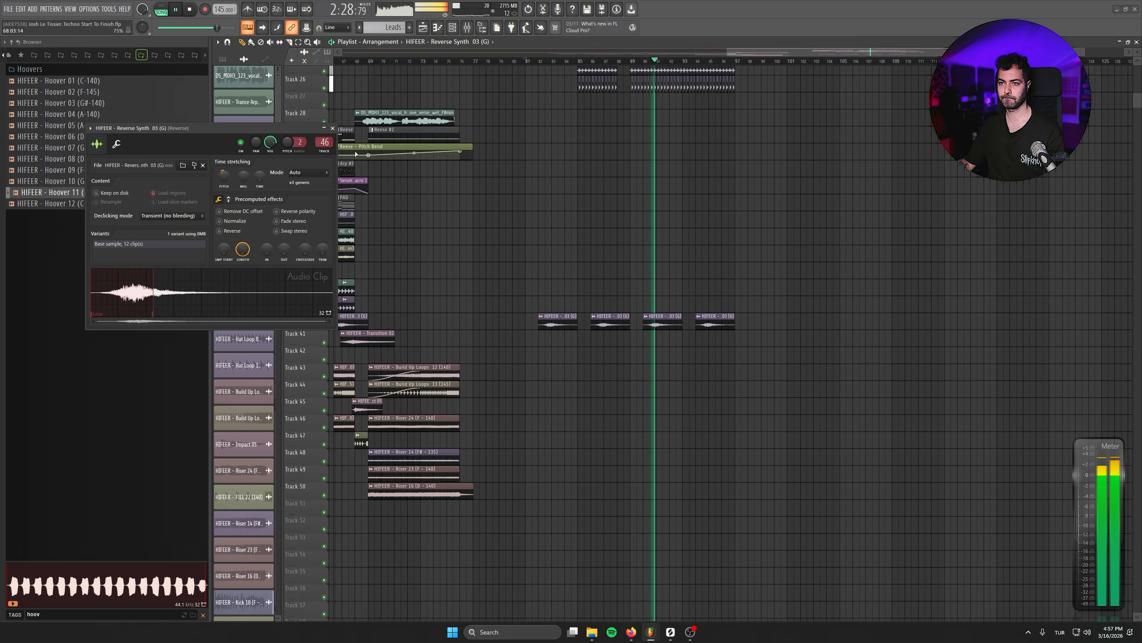
pyautogui.click(332, 128)
pyautogui.moveTo(663, 272); pyautogui.dragTo(688, 446)
pyautogui.scroll(-3, 690, 446)
pyautogui.click(870, 399)
pyautogui.rightClick(886, 400)
pyautogui.scroll(-3, 906, 426)
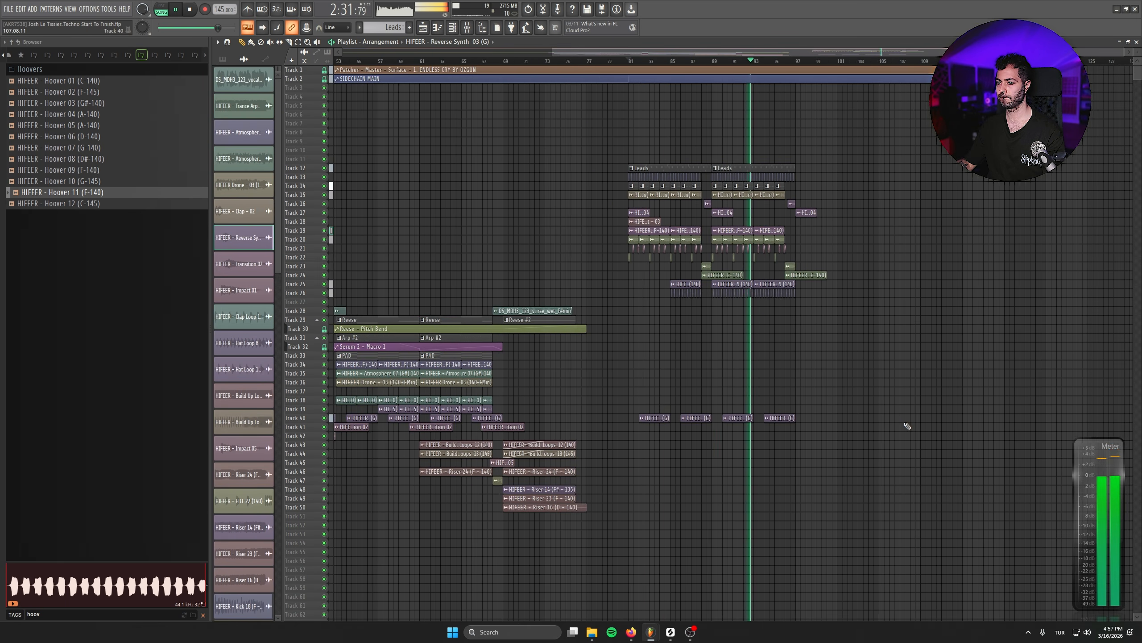
# - Insert a new track at Track 21 and place Atmosphere 37 (D#) 140 from the "atmo" search there at bar 81
pyautogui.moveTo(854, 412); pyautogui.dragTo(835, 411)
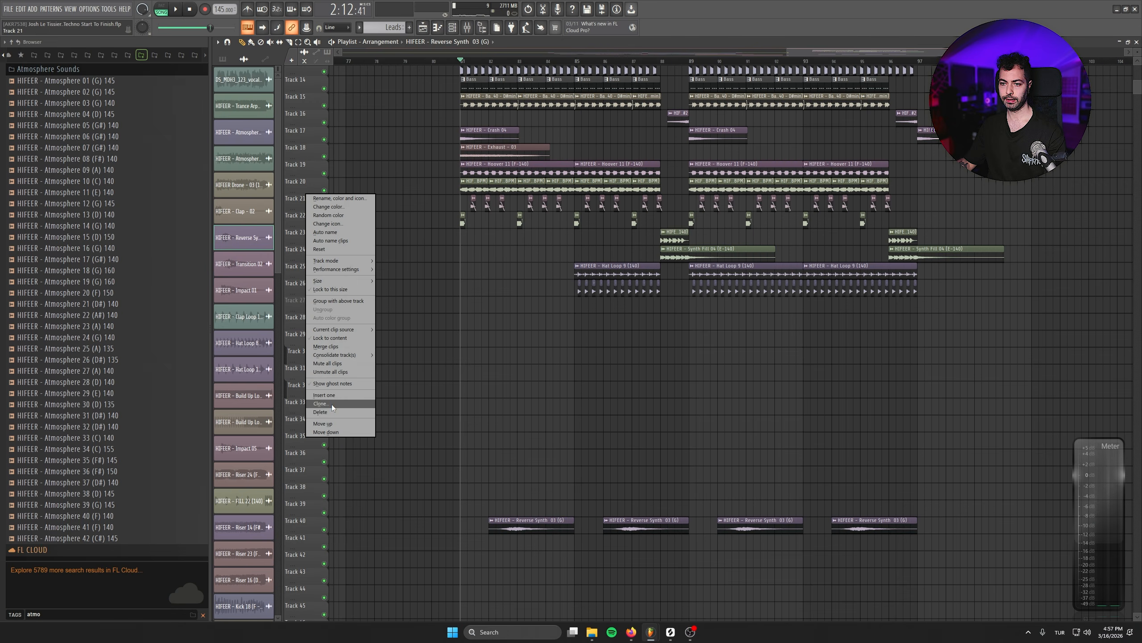
pyautogui.click(339, 394)
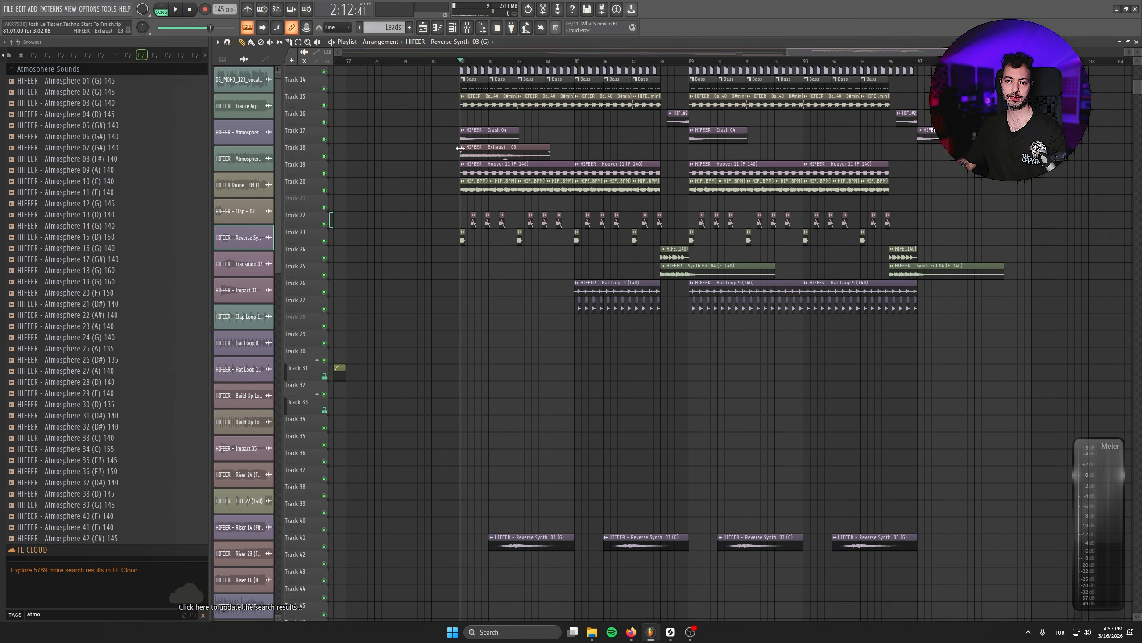
pyautogui.moveTo(113, 482); pyautogui.dragTo(471, 206)
pyautogui.doubleClick(471, 206)
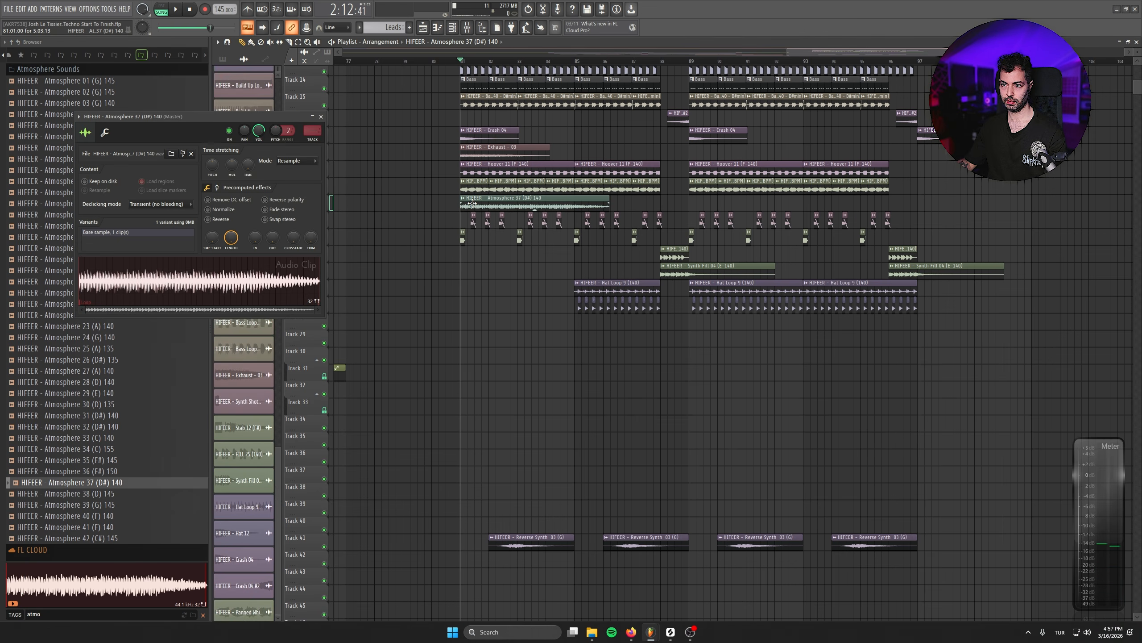
# - Route the Atmosphere 37 channel to mixer insert 64
pyautogui.doubleClick(313, 131)
pyautogui.moveTo(313, 130); pyautogui.dragTo(312, 156)
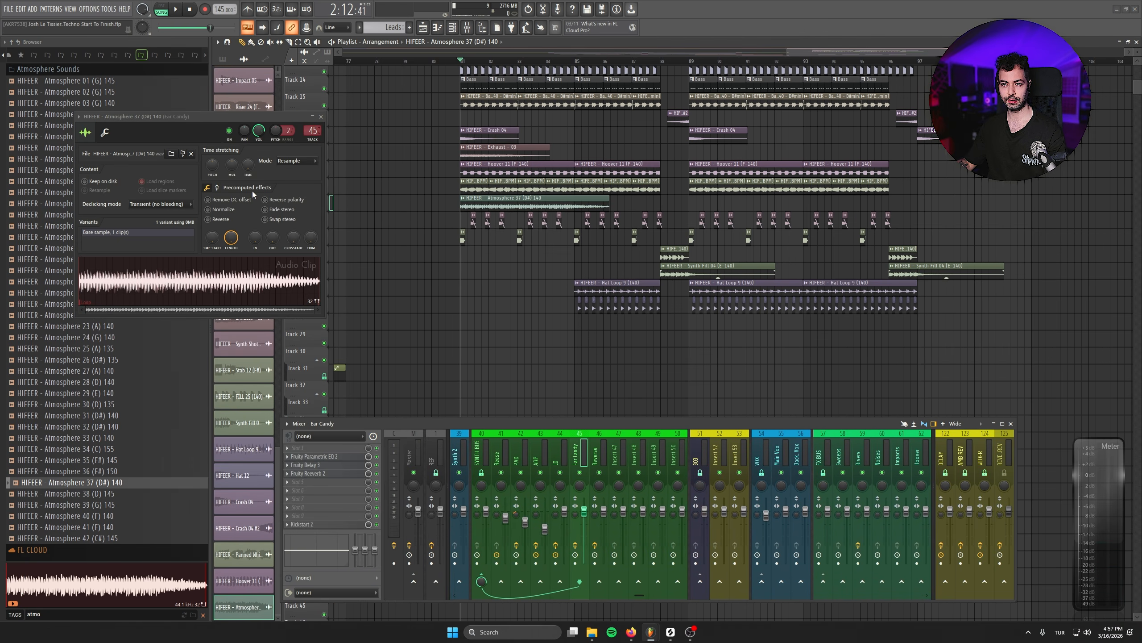
pyautogui.moveTo(313, 130); pyautogui.dragTo(312, 113)
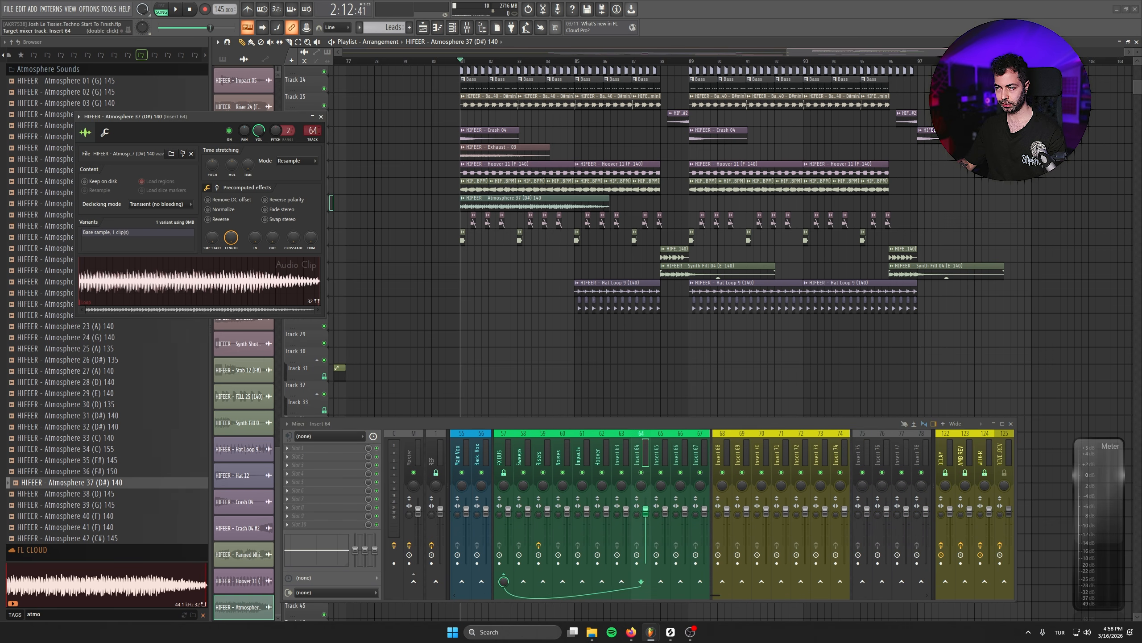
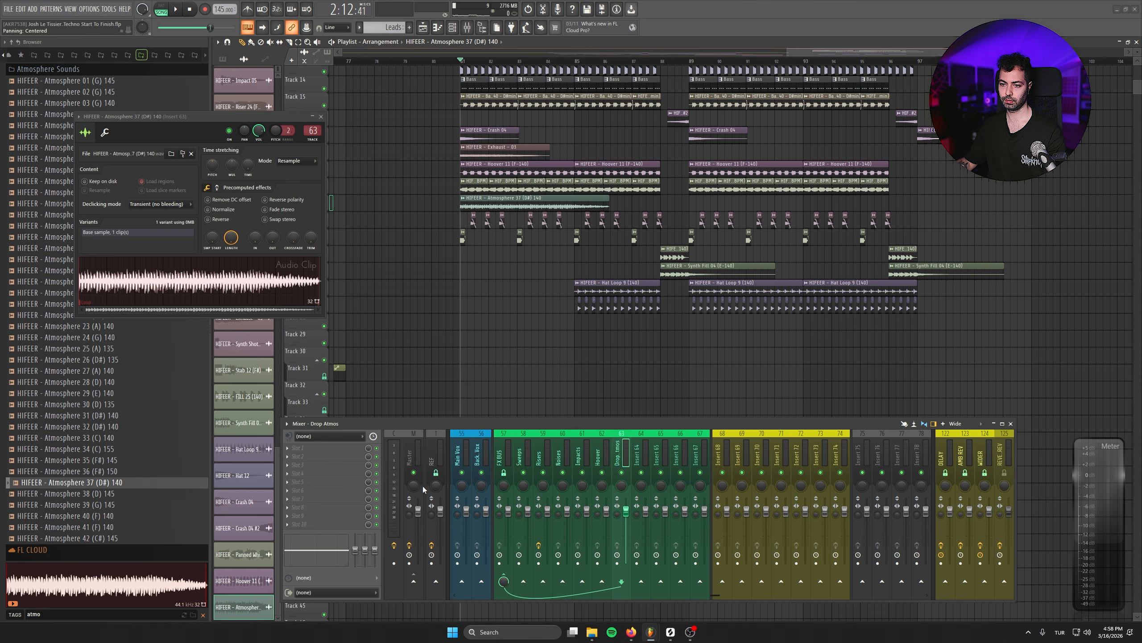
# - Load Kickstart 2 and Fruity Parametric EQ 2 on the Drop Atmos insert and apply the EQ's LOWCUT preset
pyautogui.click(350, 515)
pyautogui.click(491, 309)
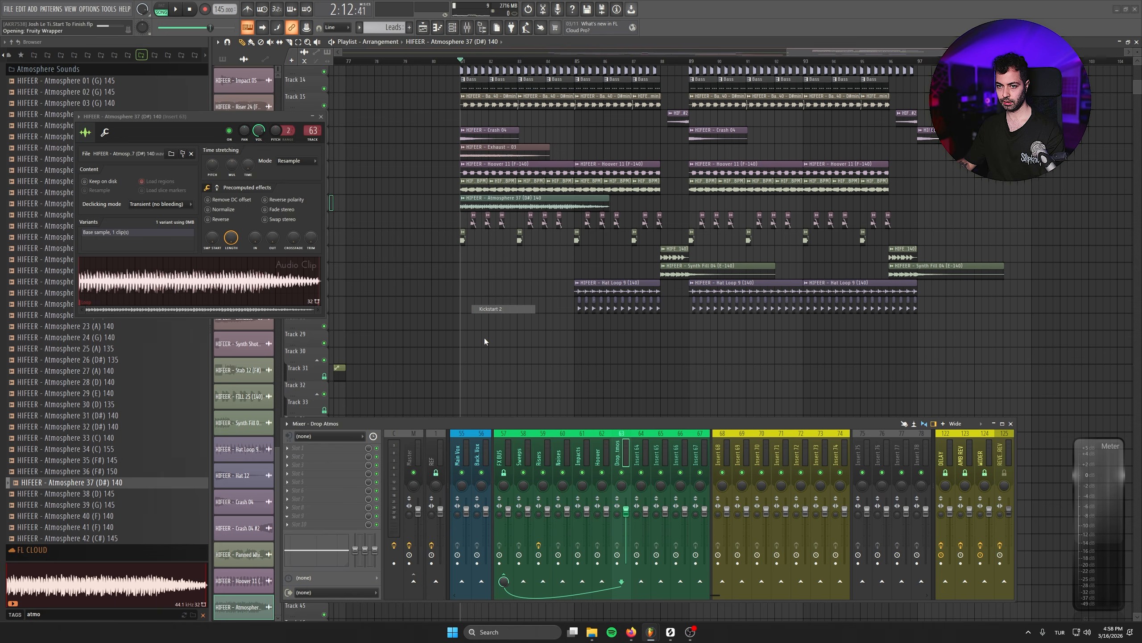
pyautogui.click(331, 449)
pyautogui.click(504, 21)
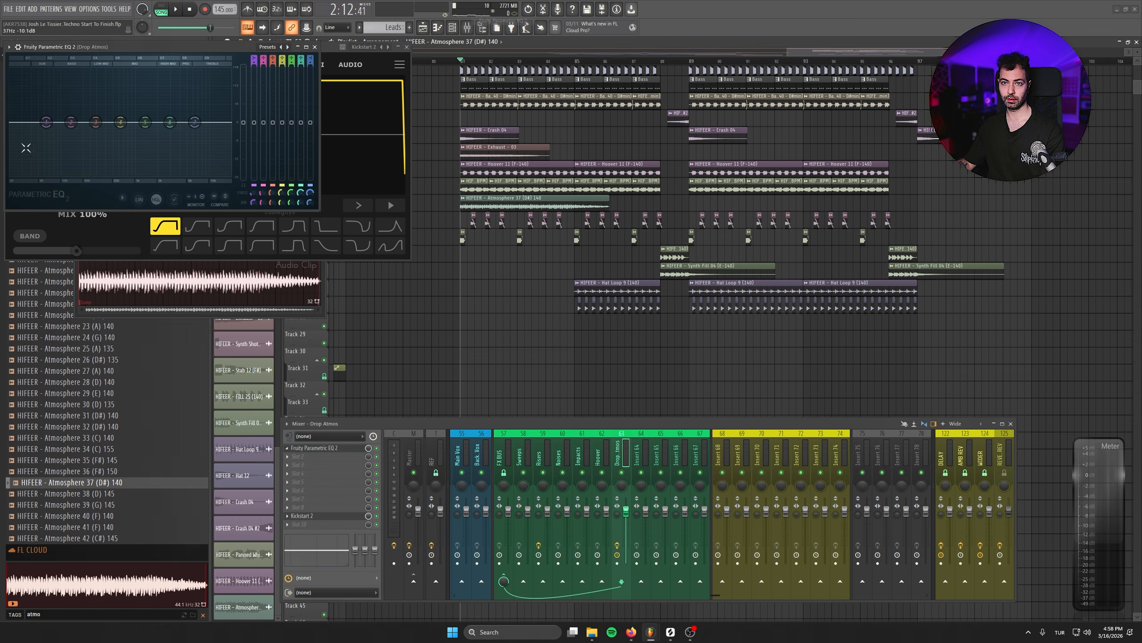
pyautogui.click(9, 47)
pyautogui.moveTo(32, 100)
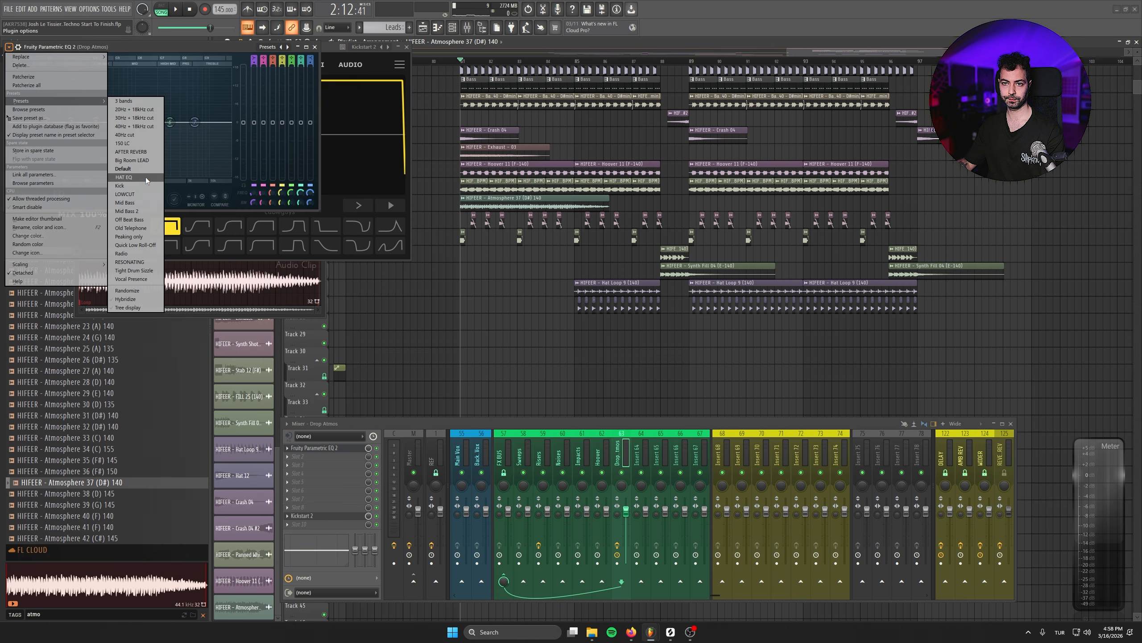
pyautogui.click(149, 194)
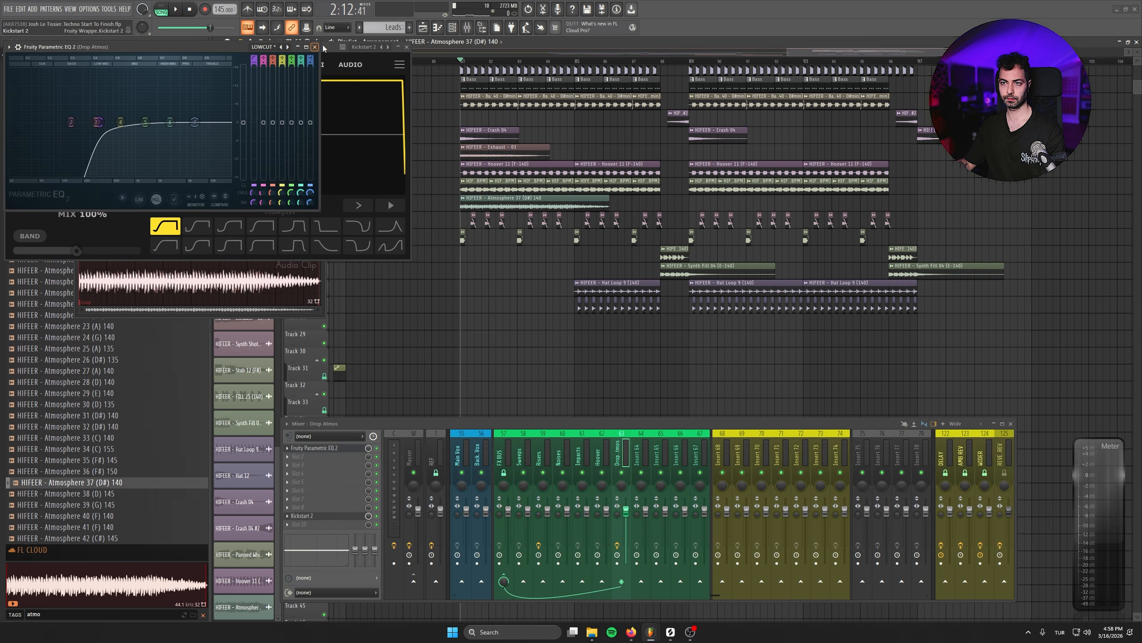
# - Raise the Drop Atmos EQ's low-cut frequency and lower its high-shelf band to about -8.7 dB while the atmosphere plays
pyautogui.moveTo(325, 47); pyautogui.dragTo(615, 163)
pyautogui.click(251, 279)
pyautogui.moveTo(164, 43); pyautogui.dragTo(249, 80)
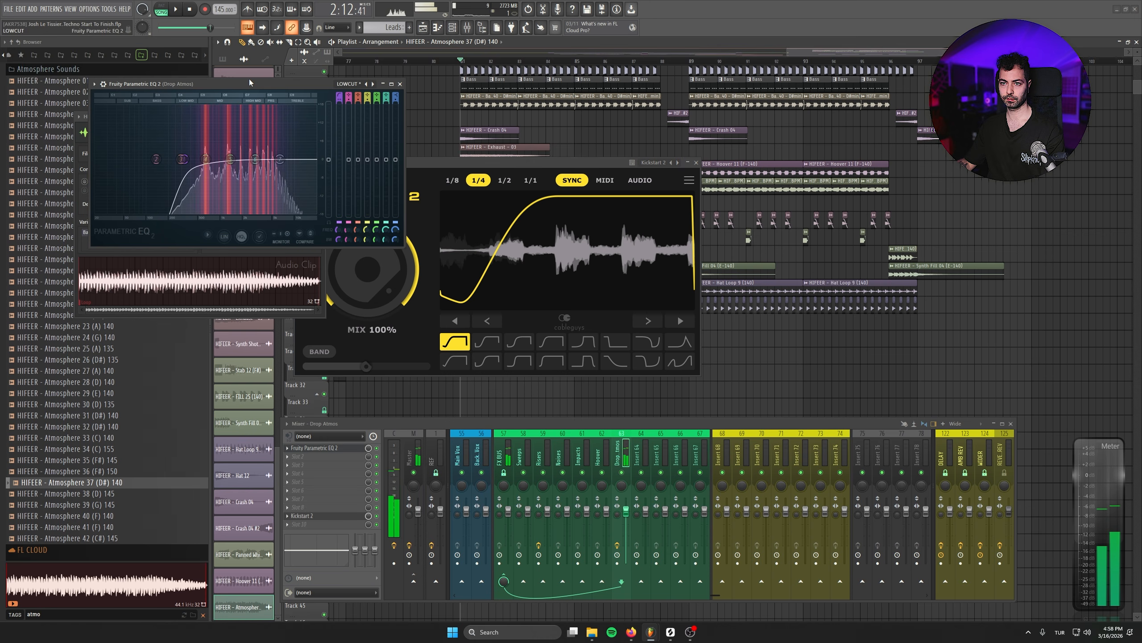
pyautogui.moveTo(184, 159); pyautogui.dragTo(195, 159)
pyautogui.moveTo(280, 159); pyautogui.dragTo(280, 186)
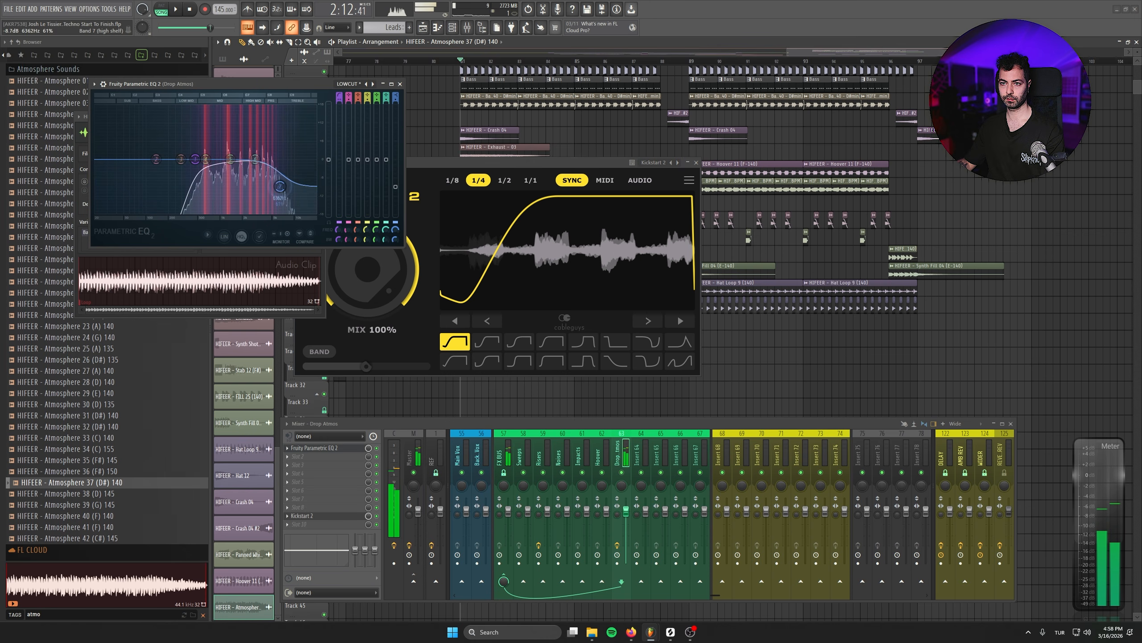
pyautogui.press('Escape')
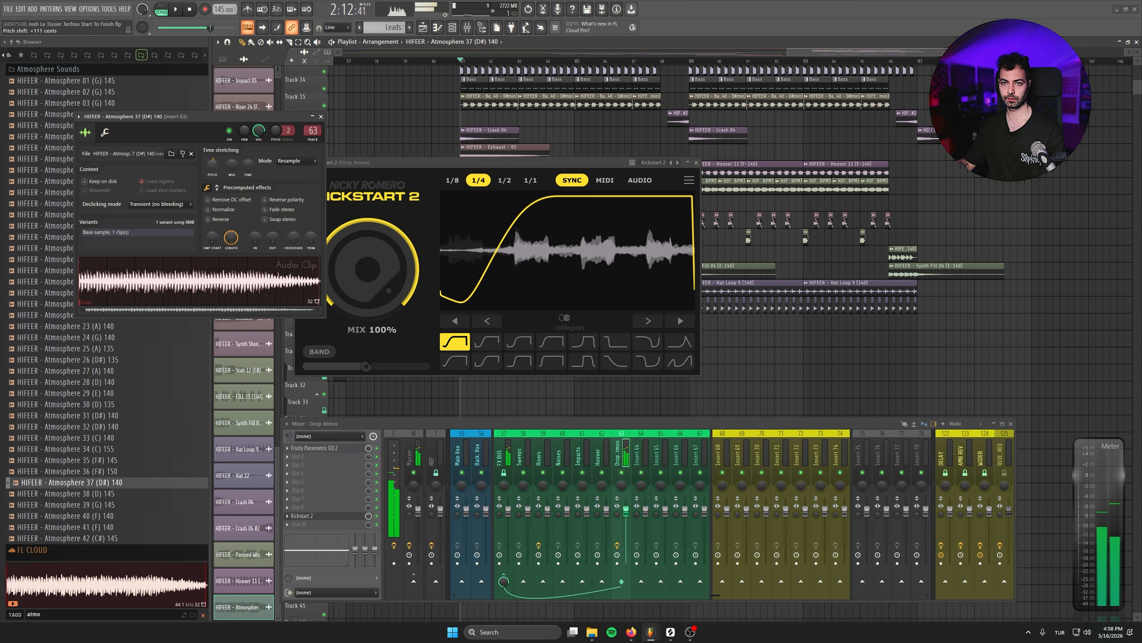
# - Pitch the Atmosphere 37 sample up and set the Drop Atmos insert's volume to about -2.4 dB against the drop
pyautogui.scroll(1, 292, 161)
pyautogui.press('Escape')
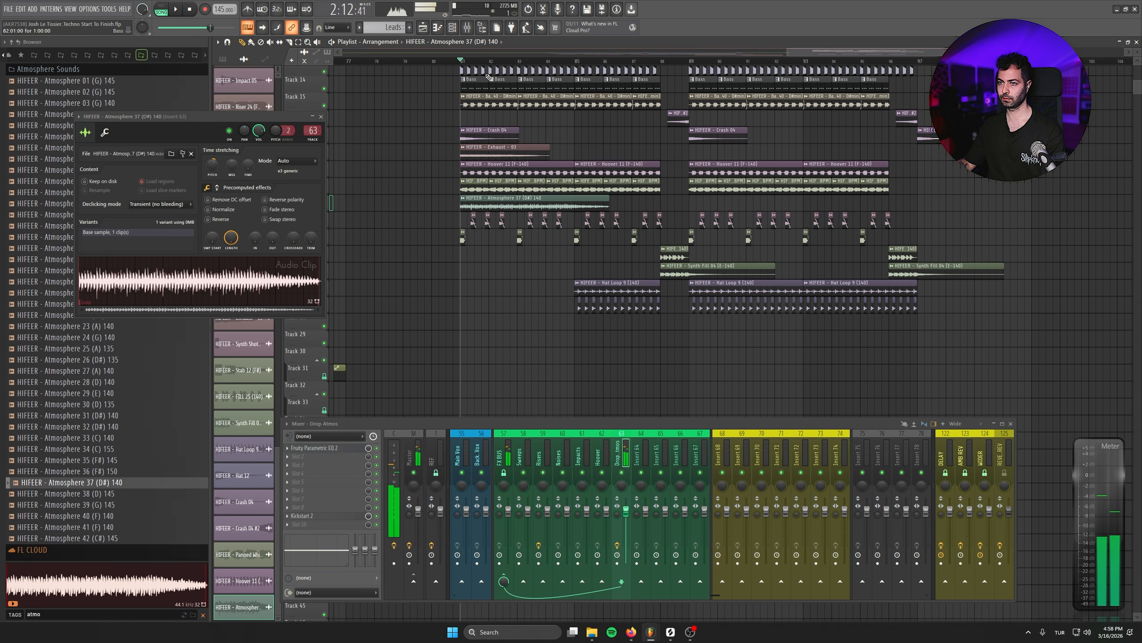
pyautogui.press('space')
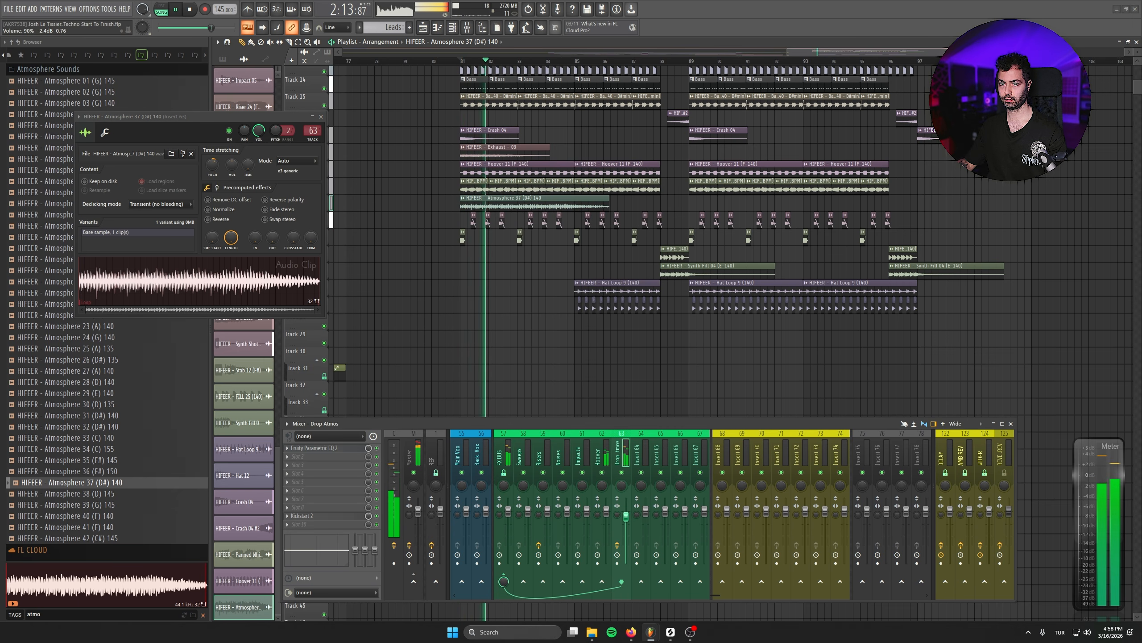
pyautogui.click(322, 117)
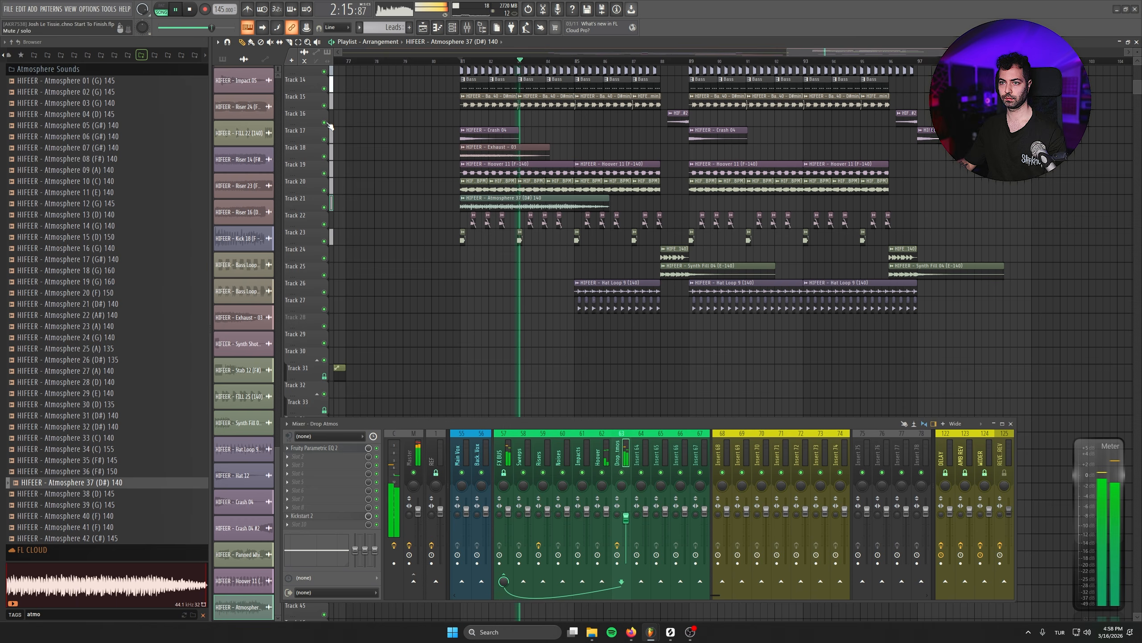
pyautogui.scroll(3, 505, 274)
pyautogui.keyDown('ctrl'); pyautogui.scroll(2, 489, 273); pyautogui.keyUp('ctrl')
pyautogui.press('space')
# - Time-stretch the Atmosphere 37 sample from a source tempo of 140 BPM using Stretch mode
pyautogui.doubleClick(454, 257)
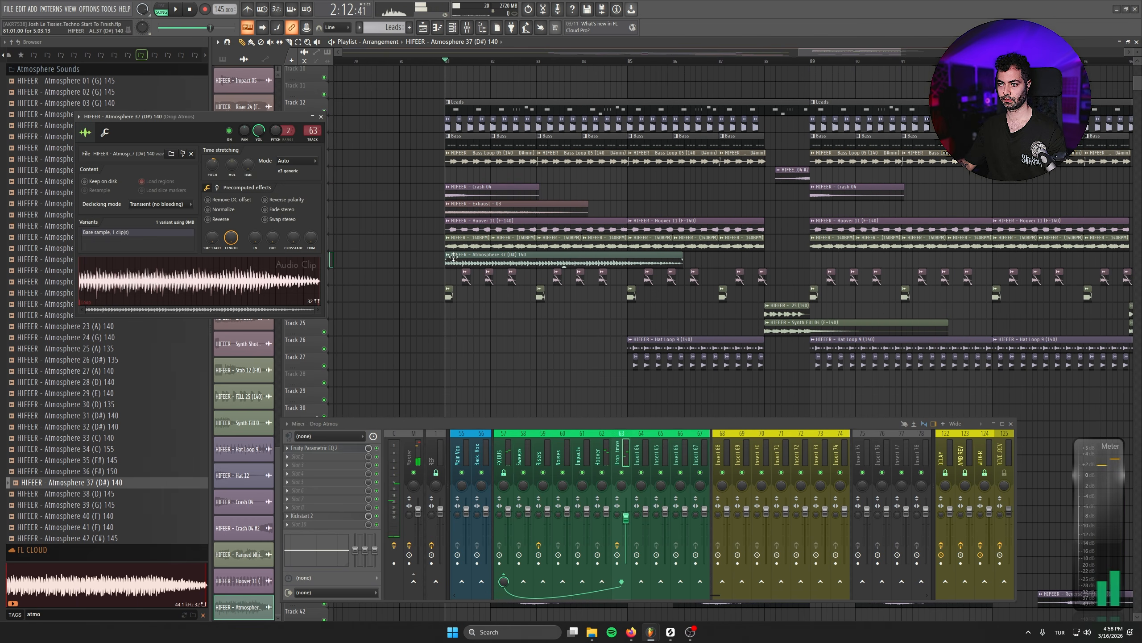
pyautogui.rightClick(245, 164)
pyautogui.click(270, 176)
pyautogui.click(602, 401)
pyautogui.write('140')
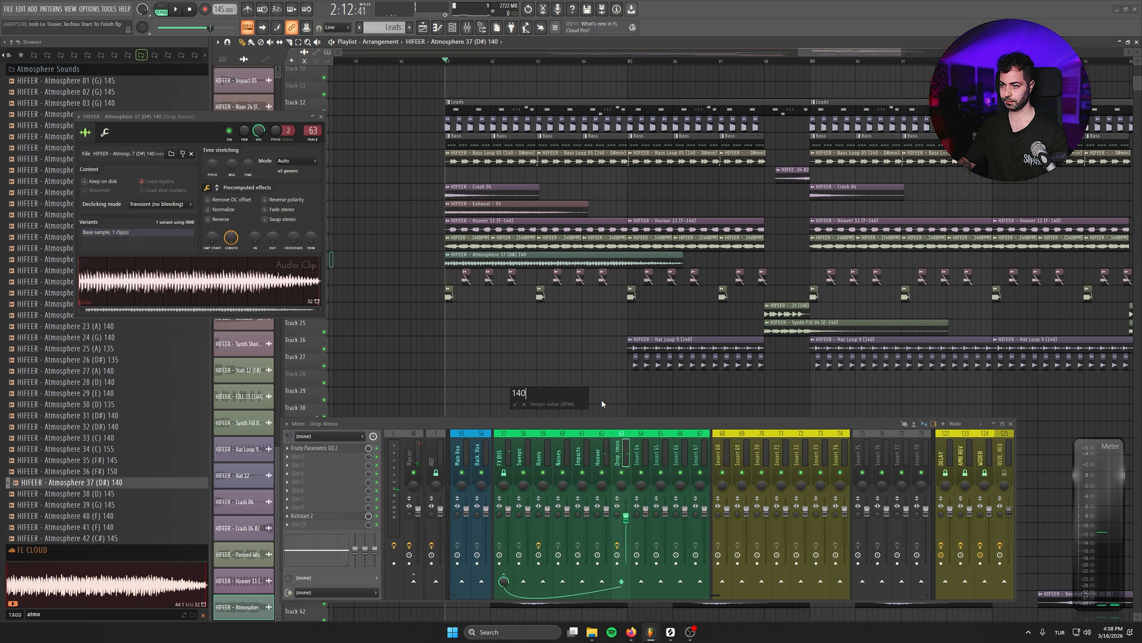
pyautogui.press('Return')
pyautogui.click(292, 186)
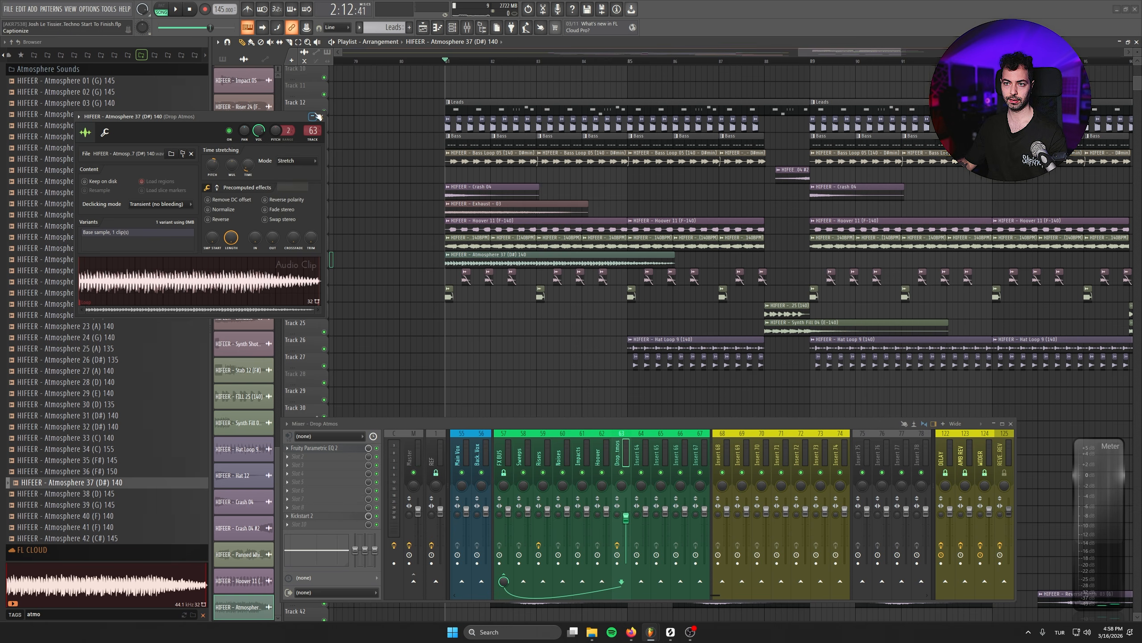
pyautogui.click(321, 118)
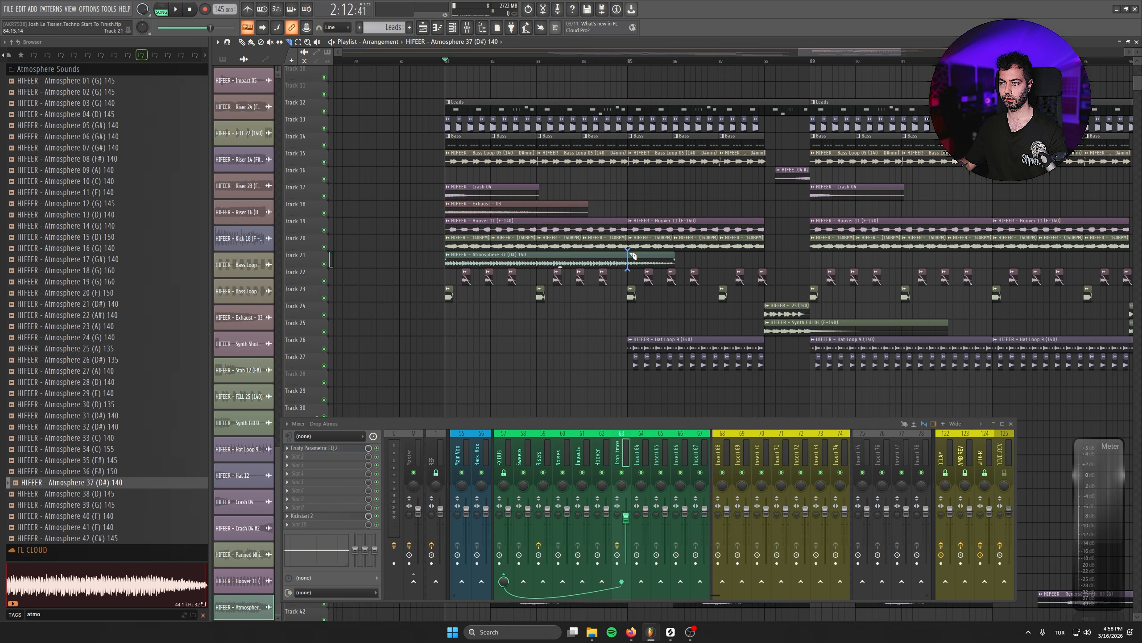
# - Repeat the Atmosphere 37 clip at bar 85 with a fade-out up to bar 89, and duplicate both clips across the drop's second half
pyautogui.press('space')
pyautogui.rightClick(652, 259)
pyautogui.click(646, 259)
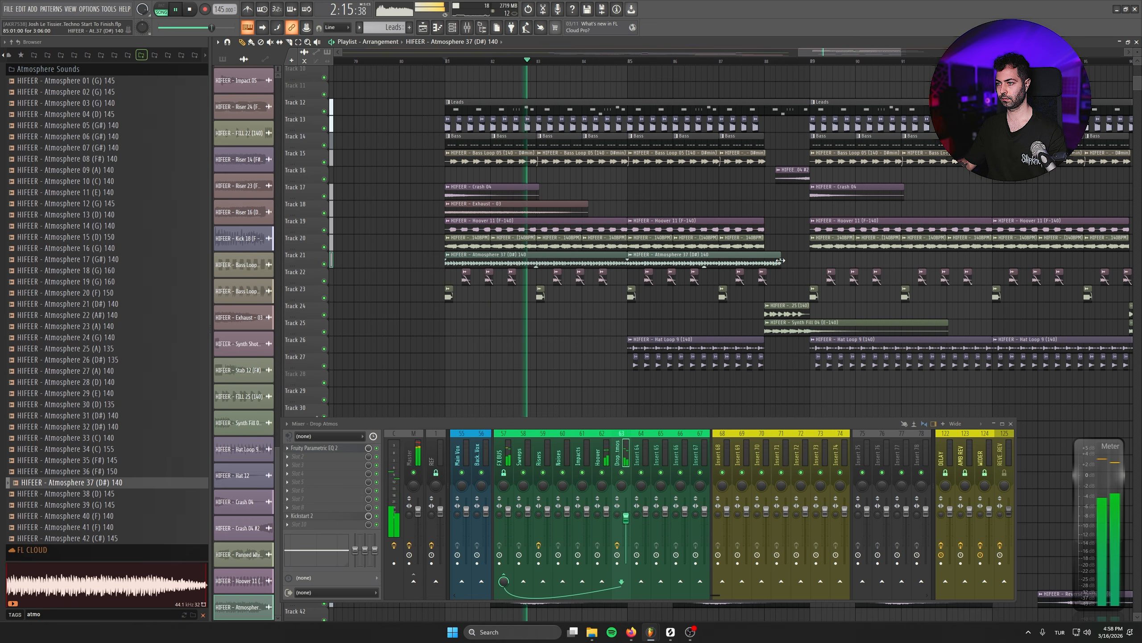
pyautogui.hotkey('ctrl', 'z')
pyautogui.click(592, 260)
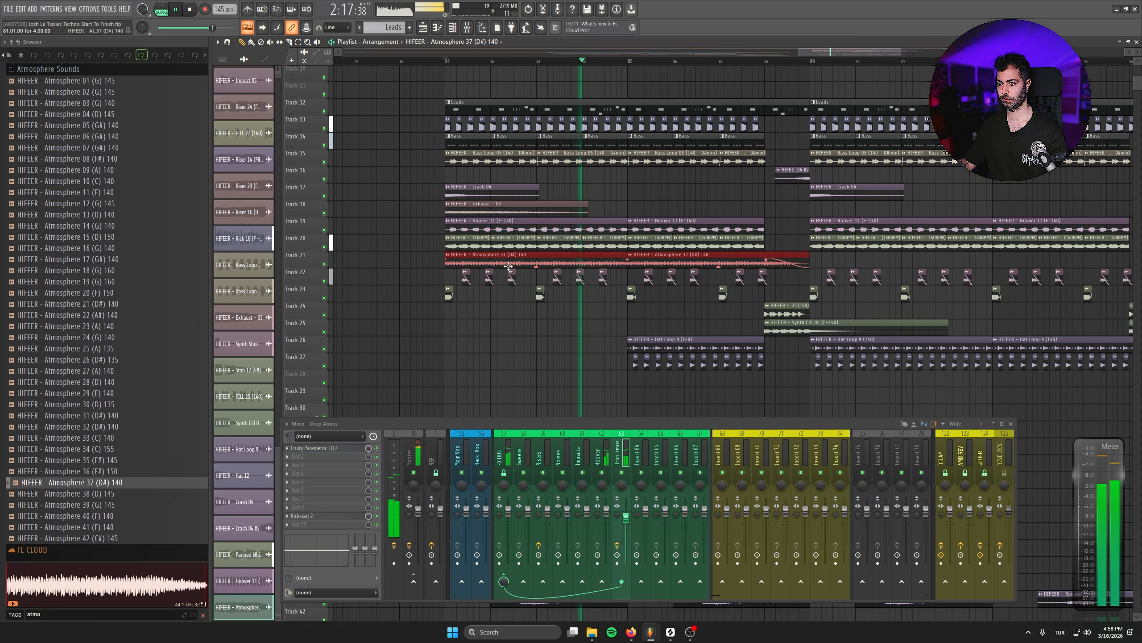
pyautogui.hotkey('ctrl', 'b')
# - Set the Atmosphere 37 channel volume to about 53% while the drop plays, and save the project
pyautogui.doubleClick(589, 261)
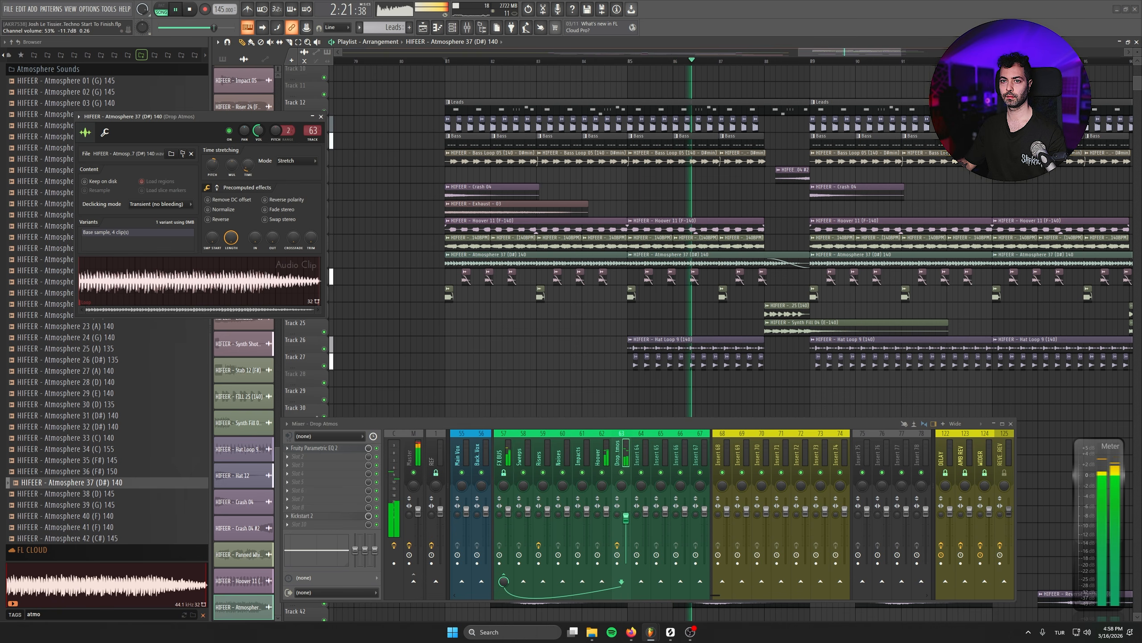
pyautogui.click(320, 116)
pyautogui.keyDown('ctrl'); pyautogui.scroll(-5, 1041, 298); pyautogui.keyUp('ctrl')
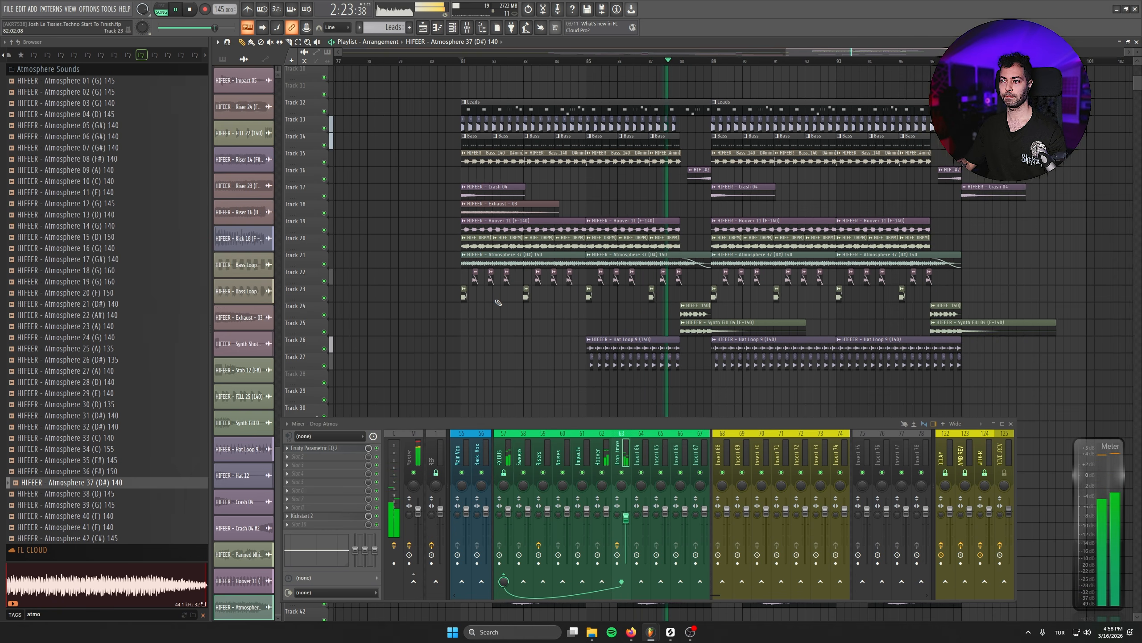
pyautogui.keyDown('alt'); pyautogui.scroll(3, 620, 107); pyautogui.keyUp('alt')
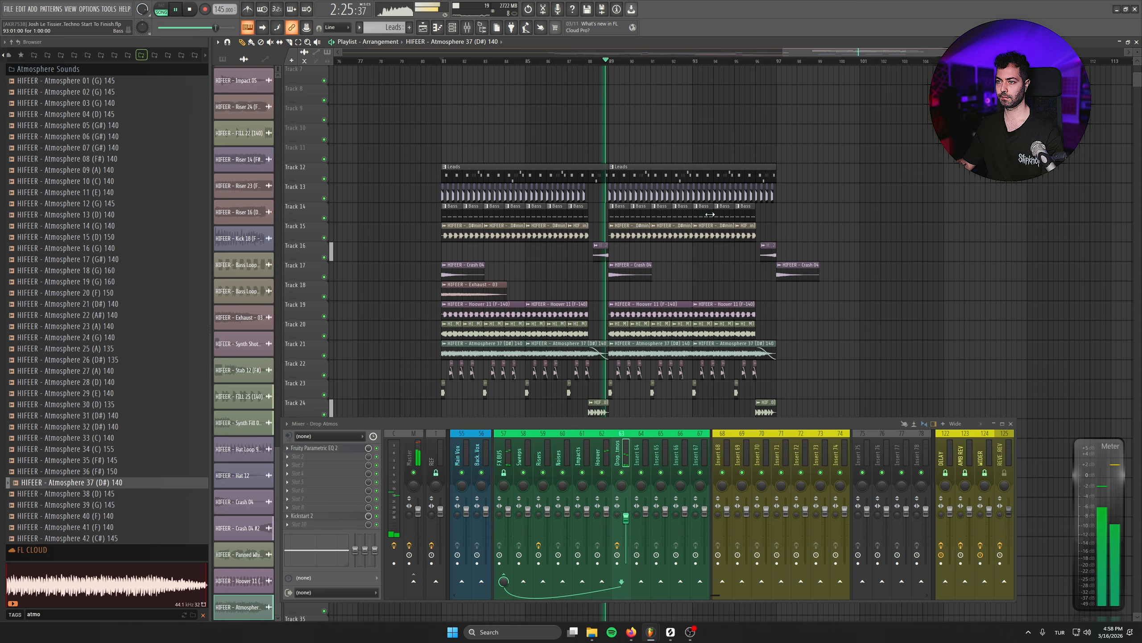
pyautogui.press('space')
pyautogui.hotkey('ctrl', 's')
pyautogui.scroll(2, 613, 65)
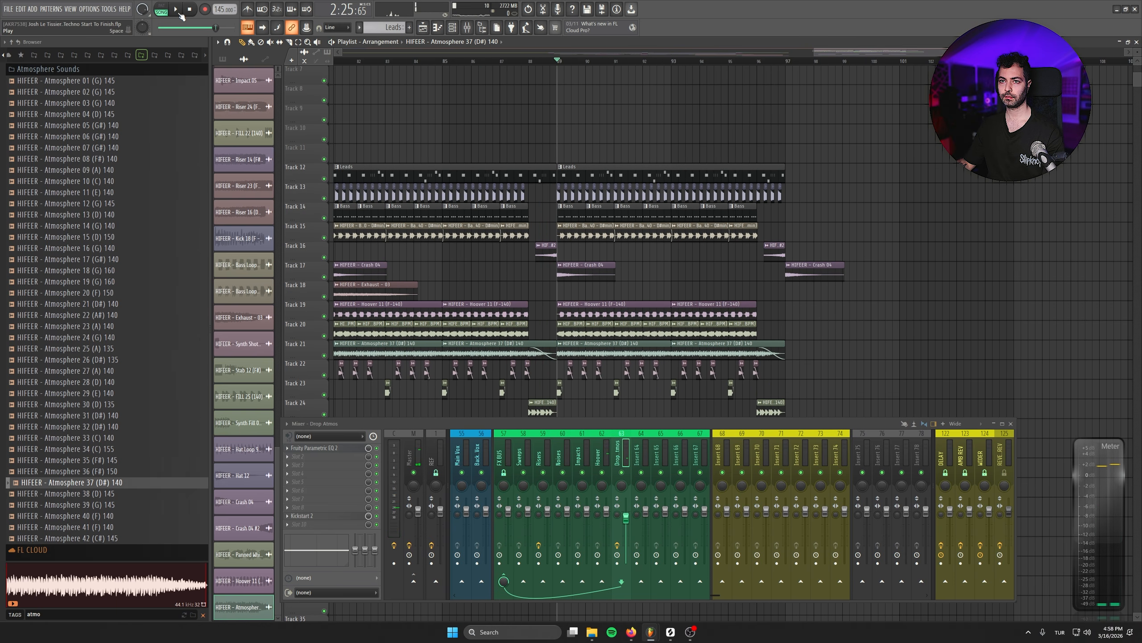
# - Merge the two Leads clips on Track 12 into a single 16-bar pattern clip starting at bar 81
pyautogui.rightClick(563, 169)
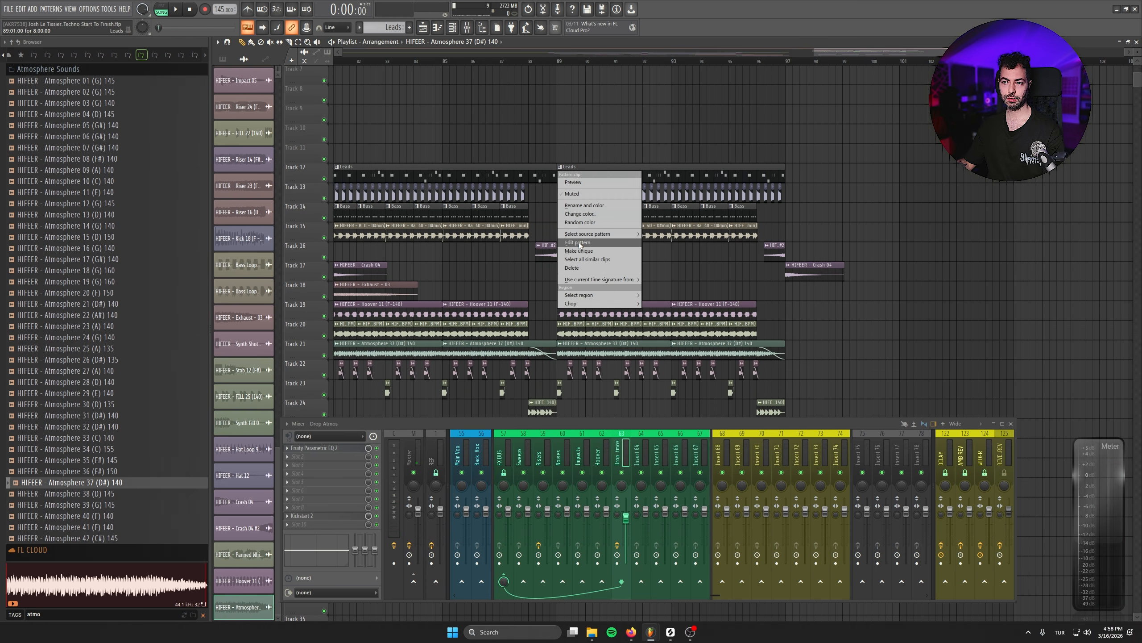
pyautogui.keyDown('ctrl'); pyautogui.moveTo(622, 124); pyautogui.dragTo(509, 174); pyautogui.keyUp('ctrl')
pyautogui.hotkey('ctrl', 'g')
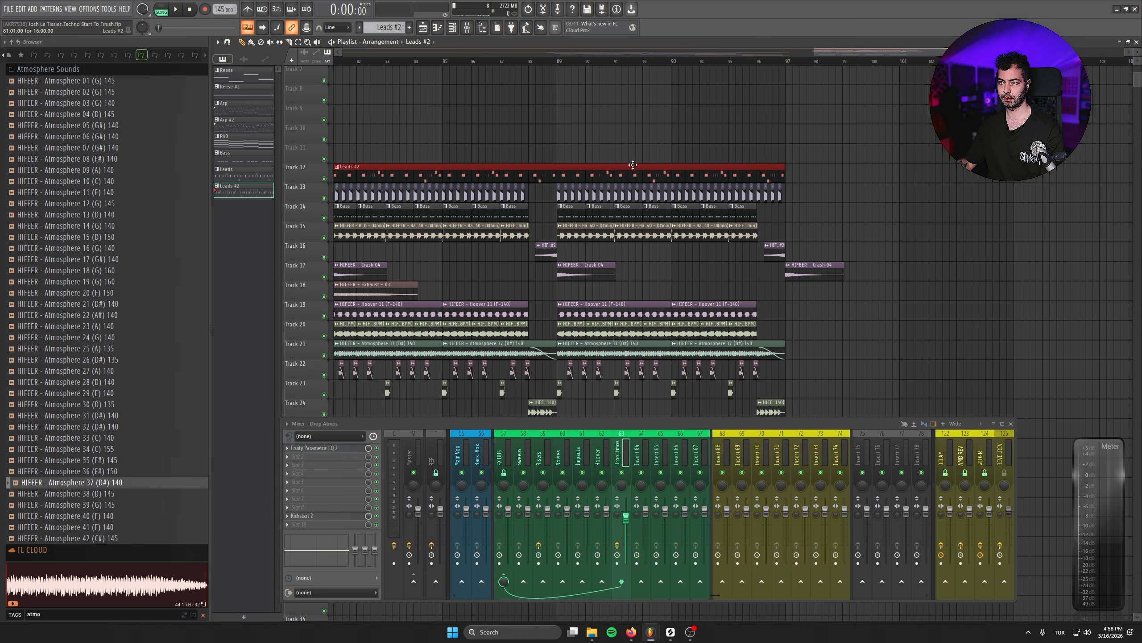
pyautogui.scroll(2, 607, 198)
pyautogui.doubleClick(625, 174)
pyautogui.scroll(-3, 598, 174)
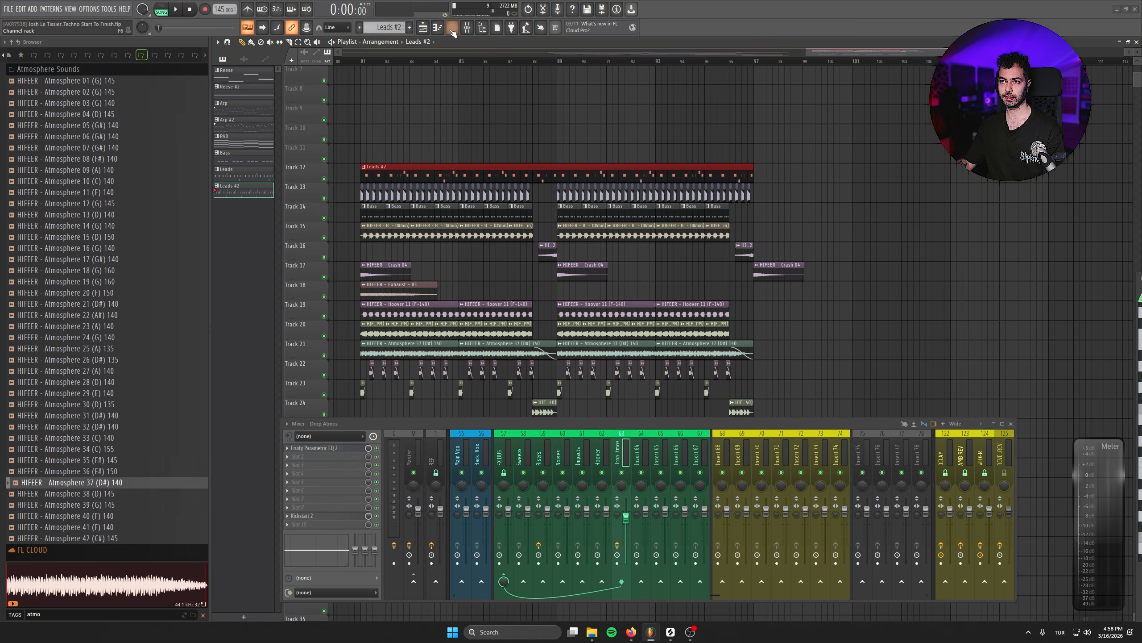
# - Transpose the Serum 2 #10 notes in the second half of the Leads #2 pattern down one octave
pyautogui.click(453, 27)
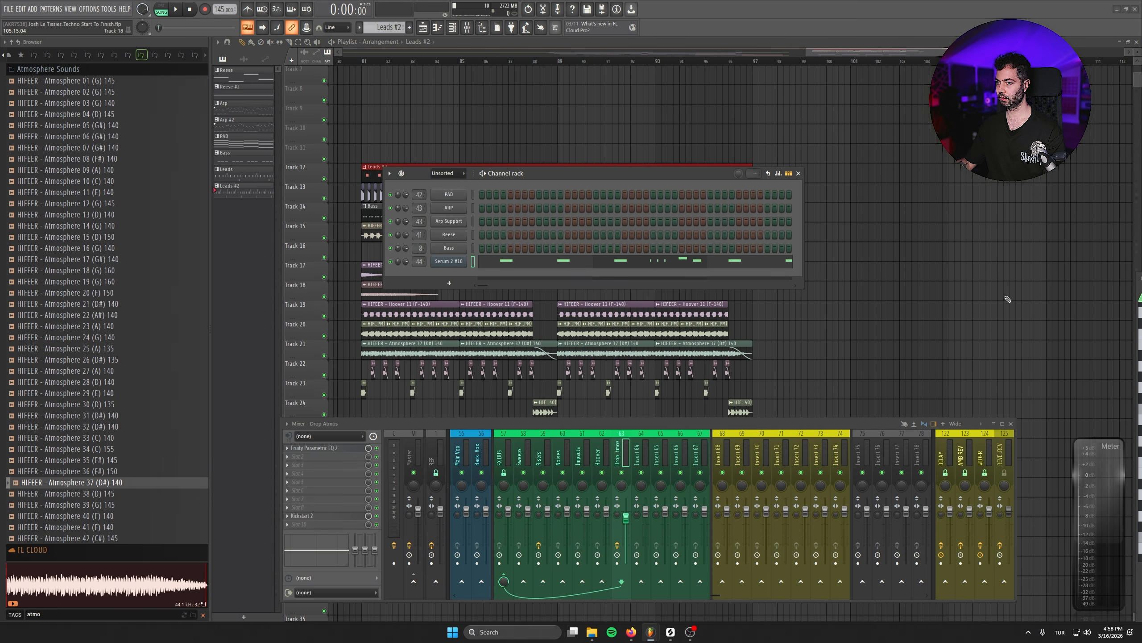
pyautogui.scroll(-3, 608, 311)
pyautogui.scroll(1, 672, 312)
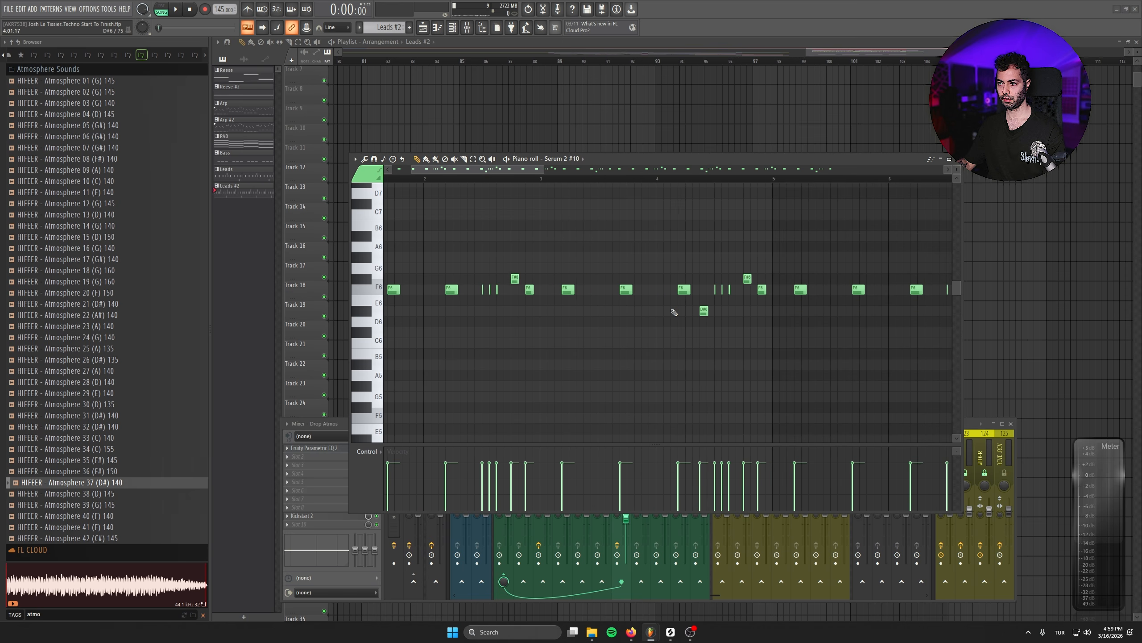
pyautogui.scroll(-3, 604, 305)
pyautogui.scroll(-4, 605, 305)
pyautogui.moveTo(926, 242); pyautogui.dragTo(620, 422)
pyautogui.hotkey('ctrl', 'Down')
pyautogui.press('F7')
# - Close the channel rack and mixer and listen to the drop's second half with the edited lead
pyautogui.click(533, 61)
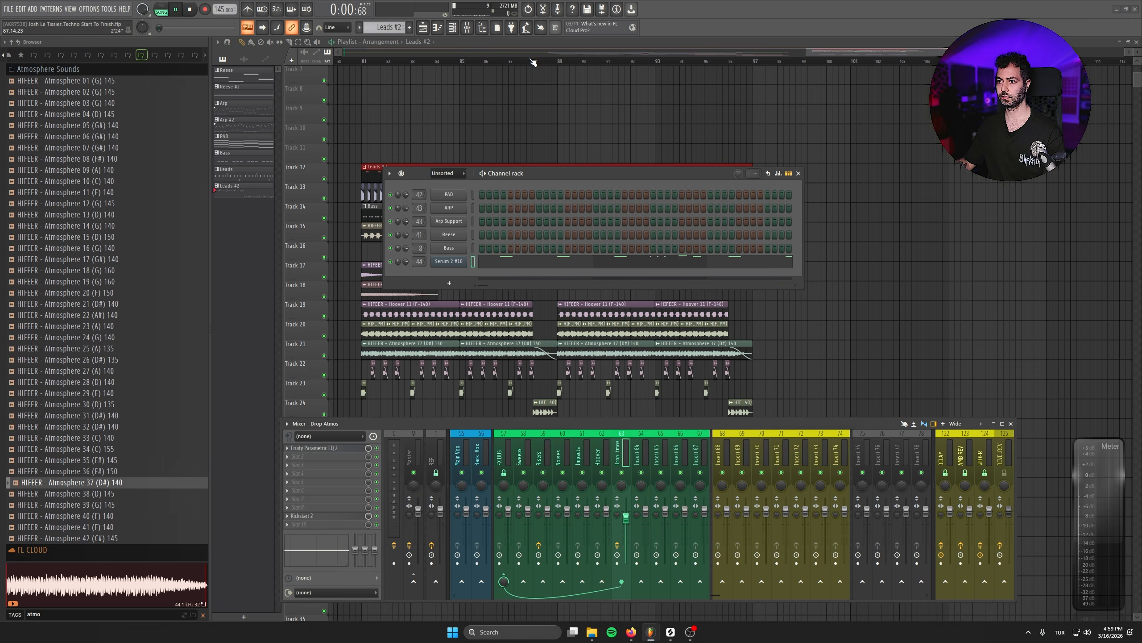
pyautogui.press('F6')
pyautogui.press('space')
pyautogui.click(934, 233)
pyautogui.rightClick(967, 237)
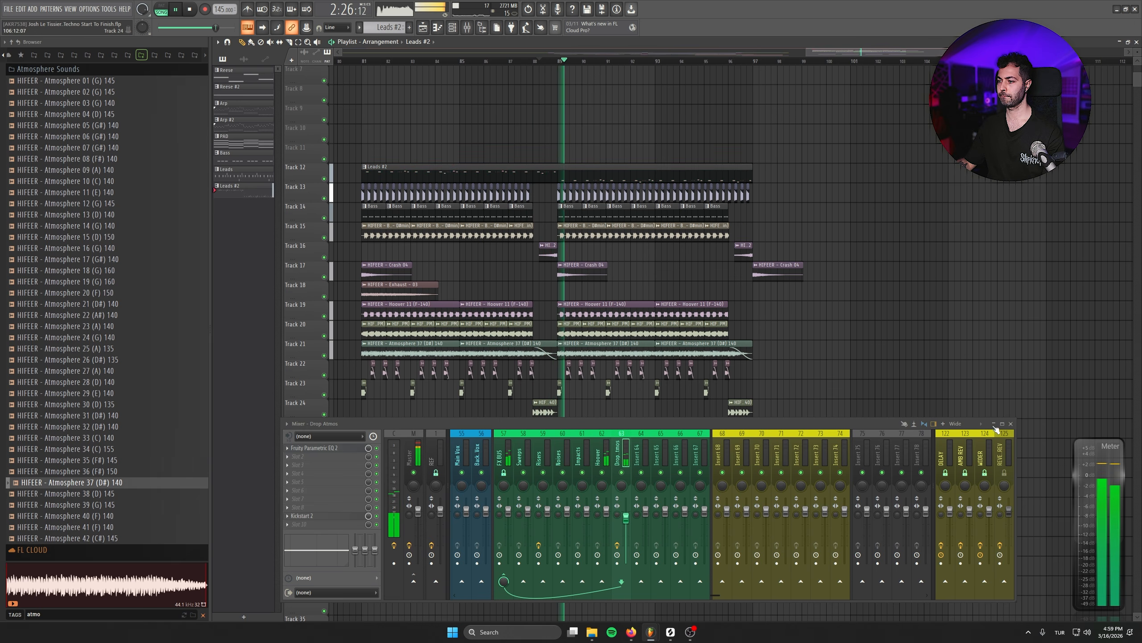
pyautogui.click(1011, 424)
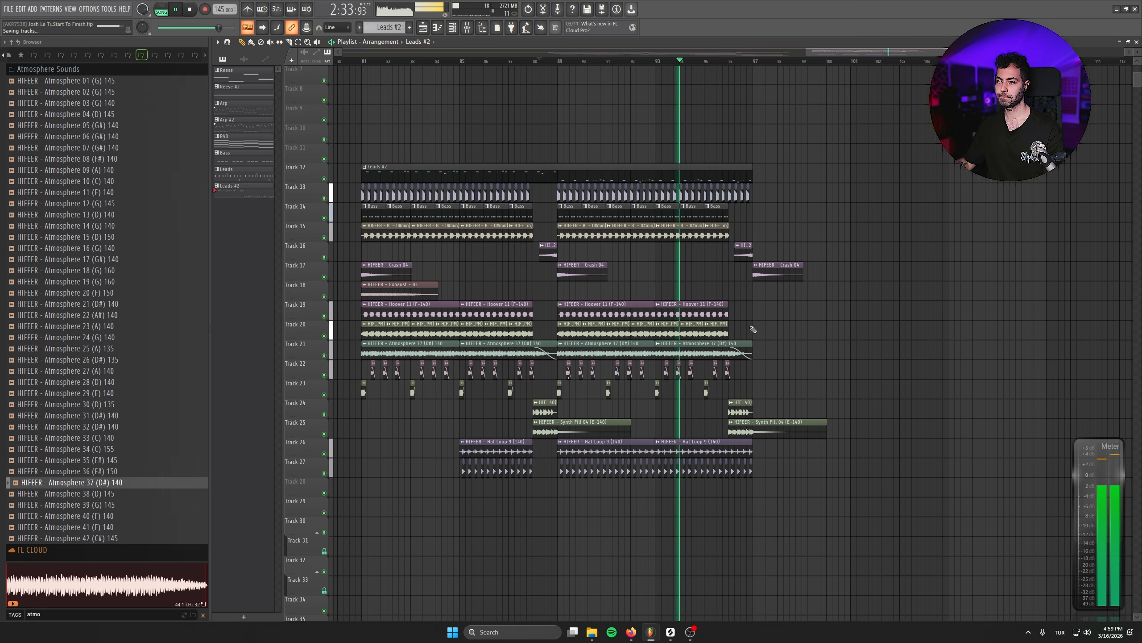
pyautogui.scroll(2, 855, 224)
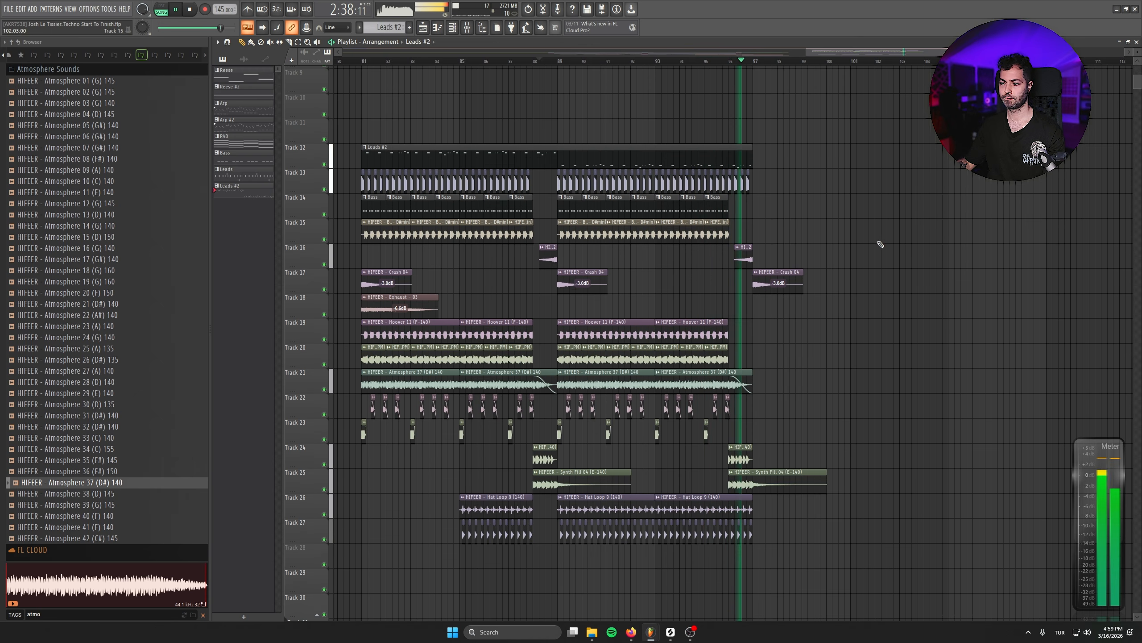
pyautogui.press('space')
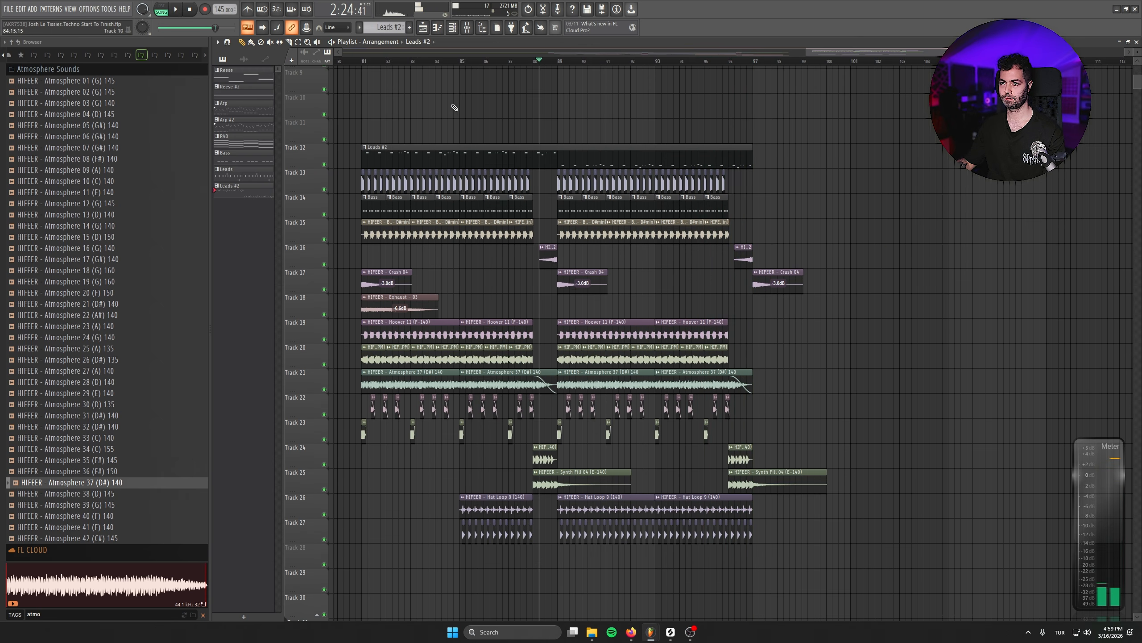
# - Place a four-bar copy of the Leads #2 clip on Track 12 at bar 77, just before the drop
pyautogui.scroll(-6, 454, 108)
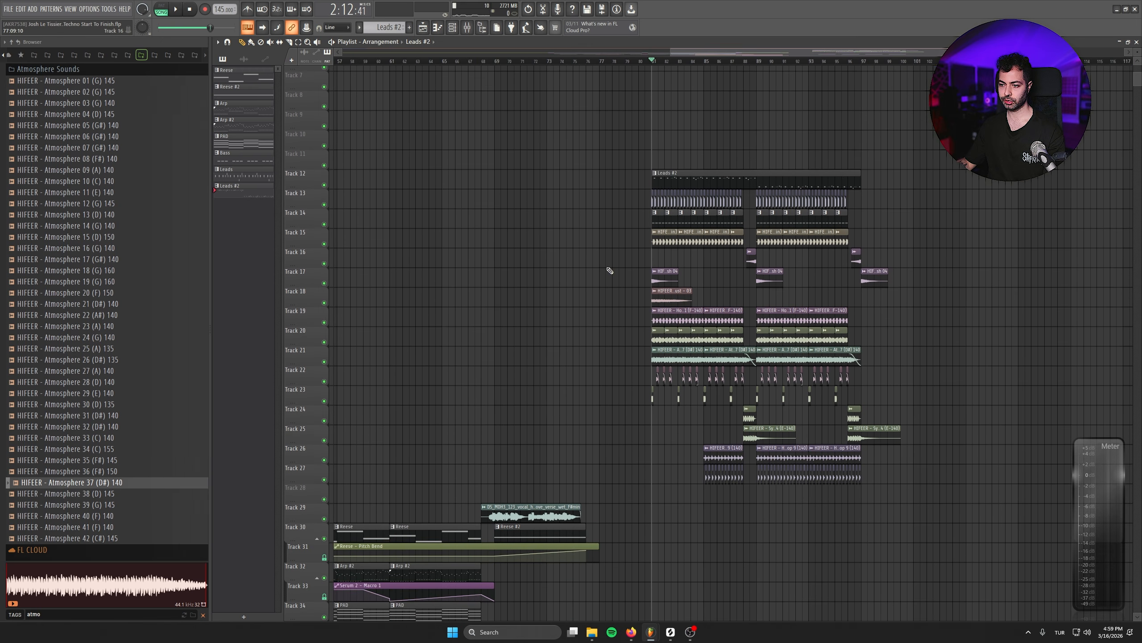
pyautogui.scroll(5, 616, 272)
pyautogui.moveTo(779, 150); pyautogui.dragTo(596, 174)
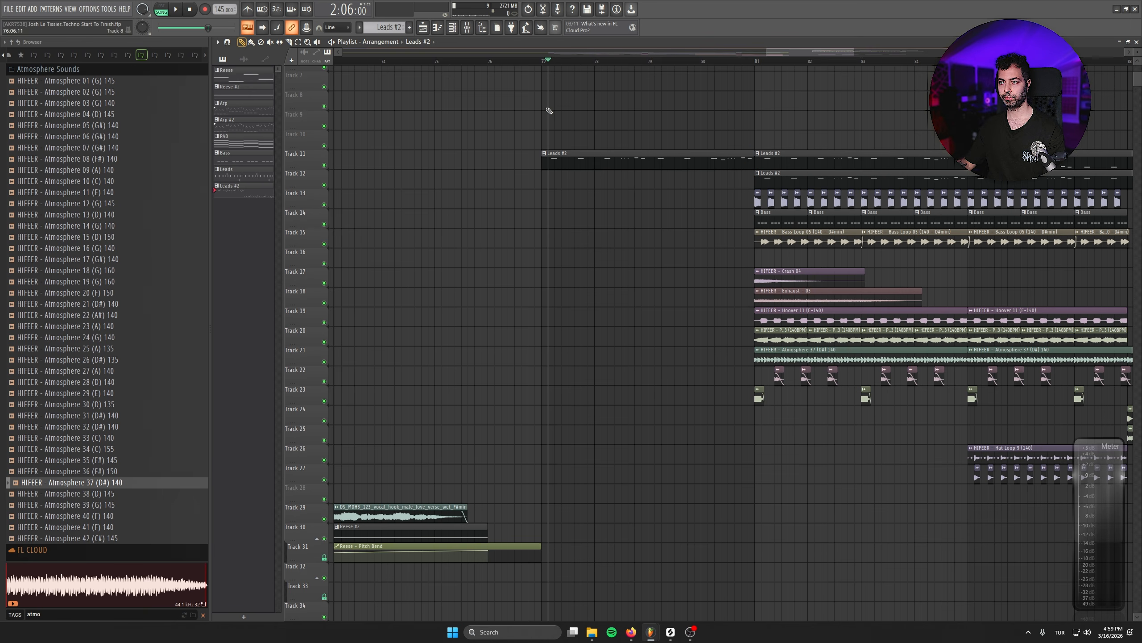
pyautogui.moveTo(676, 166); pyautogui.dragTo(683, 194)
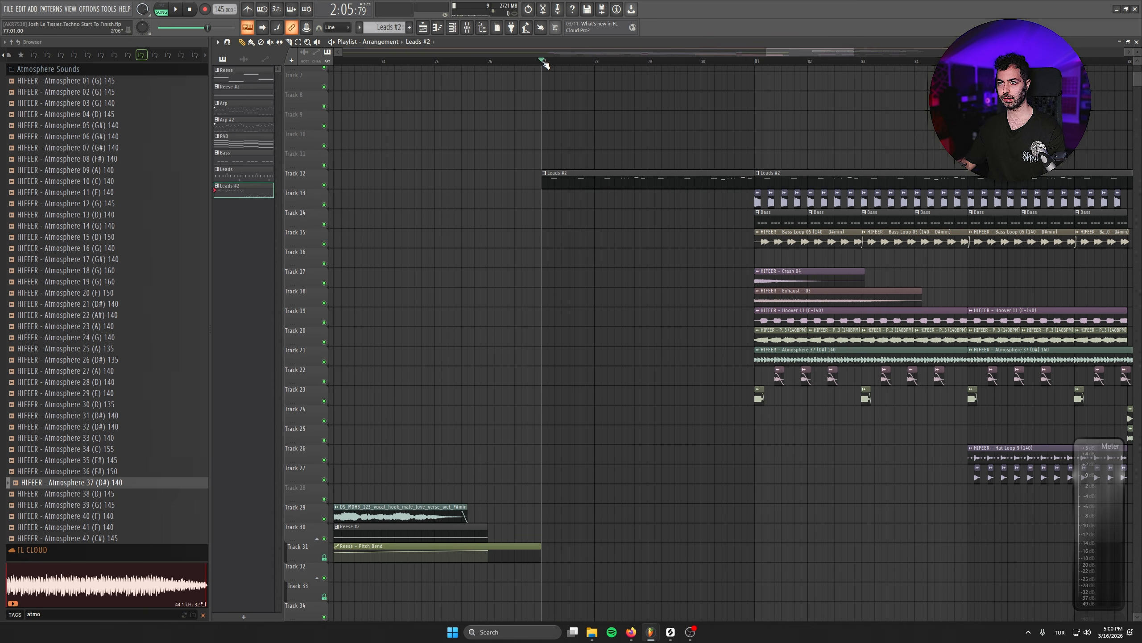
# - Solo Track 12 with the Leads #2 clips and bring up the REVERSE REV insert in the mixer
pyautogui.rightClick(323, 178)
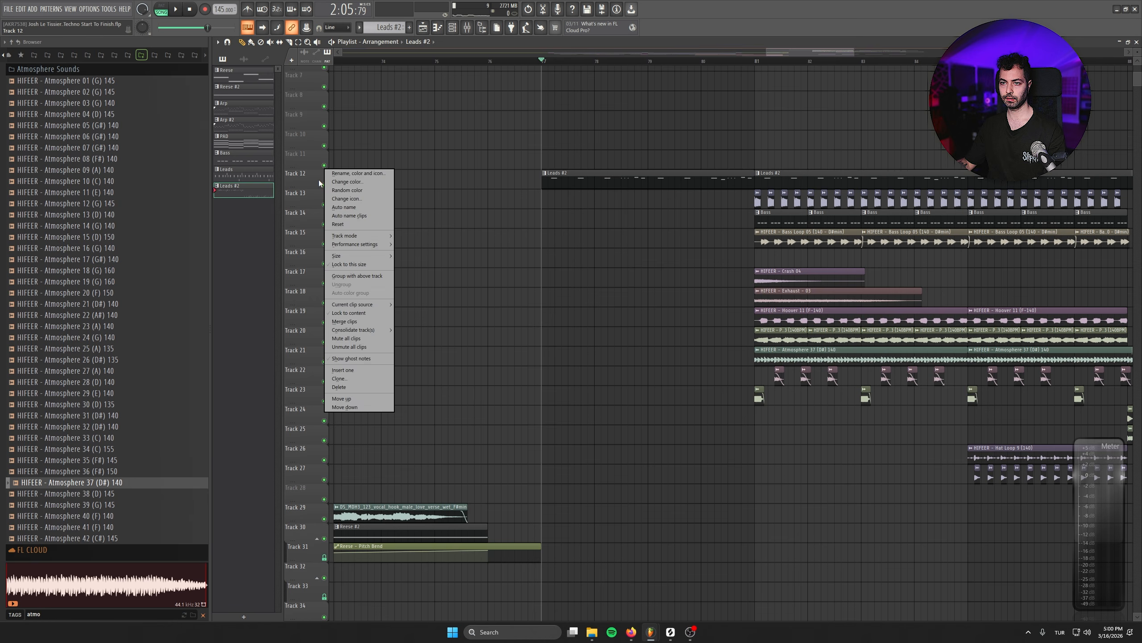
pyautogui.click(332, 187)
pyautogui.click(481, 30)
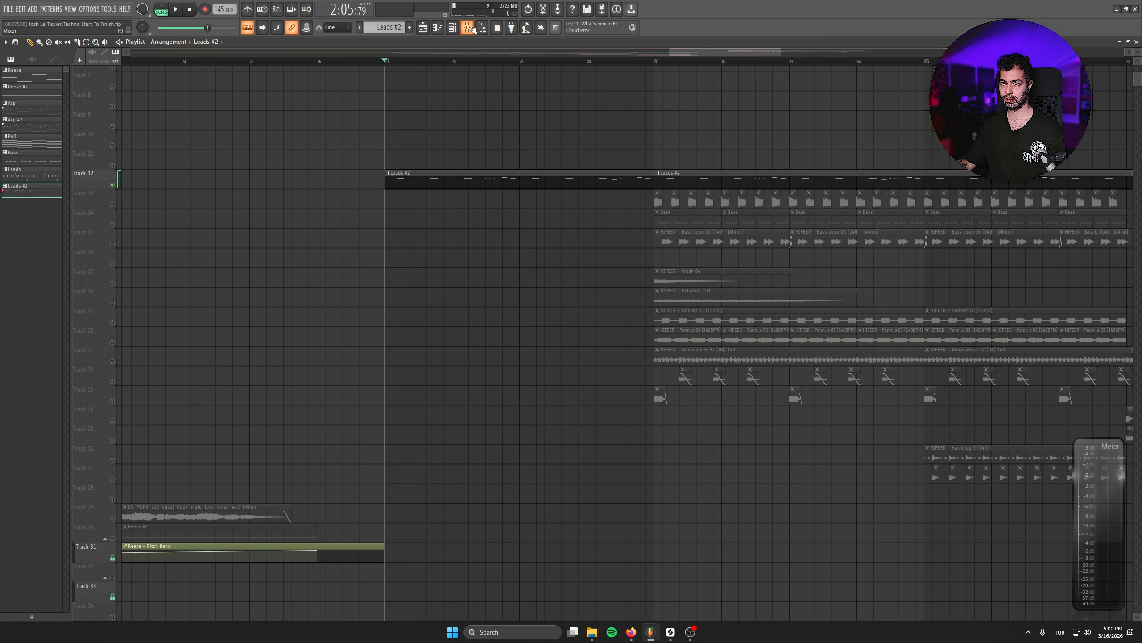
pyautogui.click(470, 28)
pyautogui.press('F9')
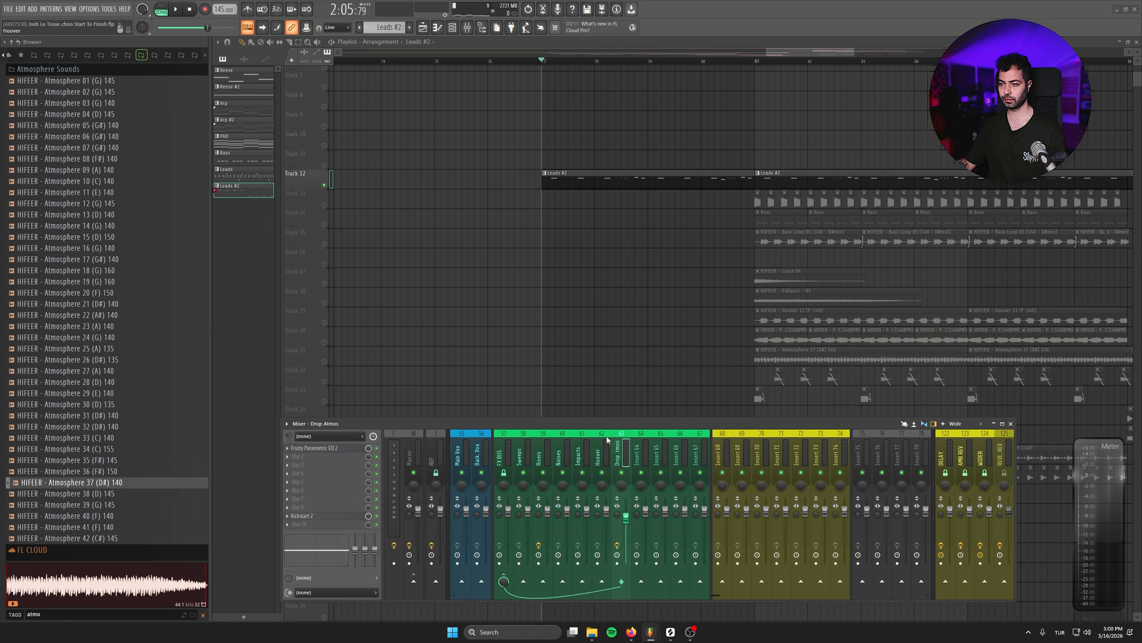
pyautogui.scroll(8, 607, 440)
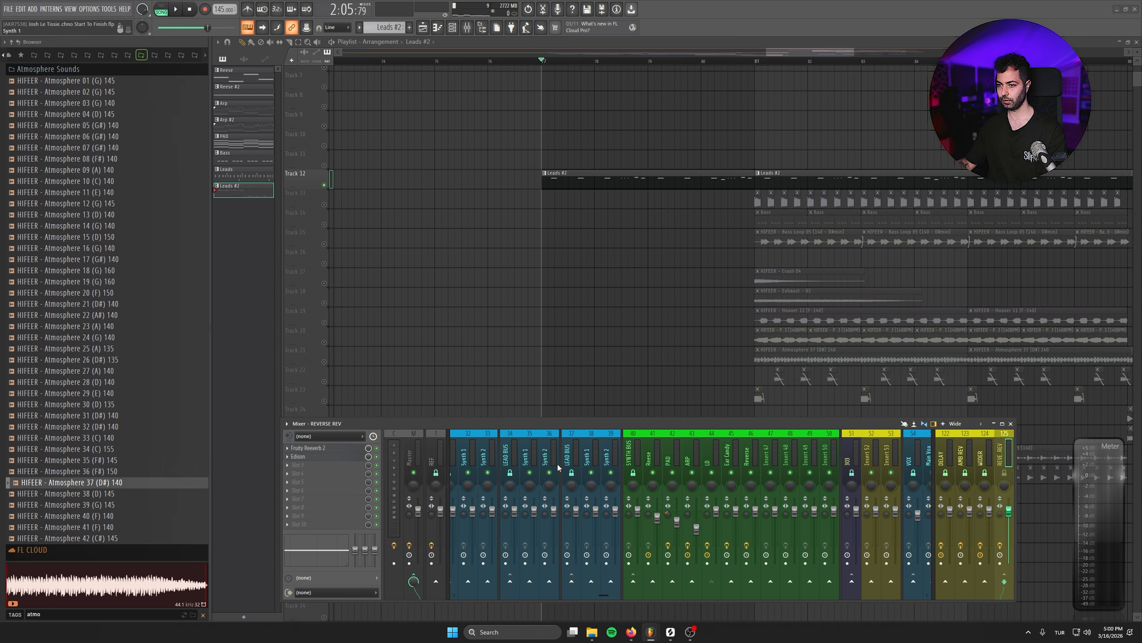
# - Record the reverb of the lead's opening at bar 77 into Edison on the REVERSE REV insert
pyautogui.click(325, 458)
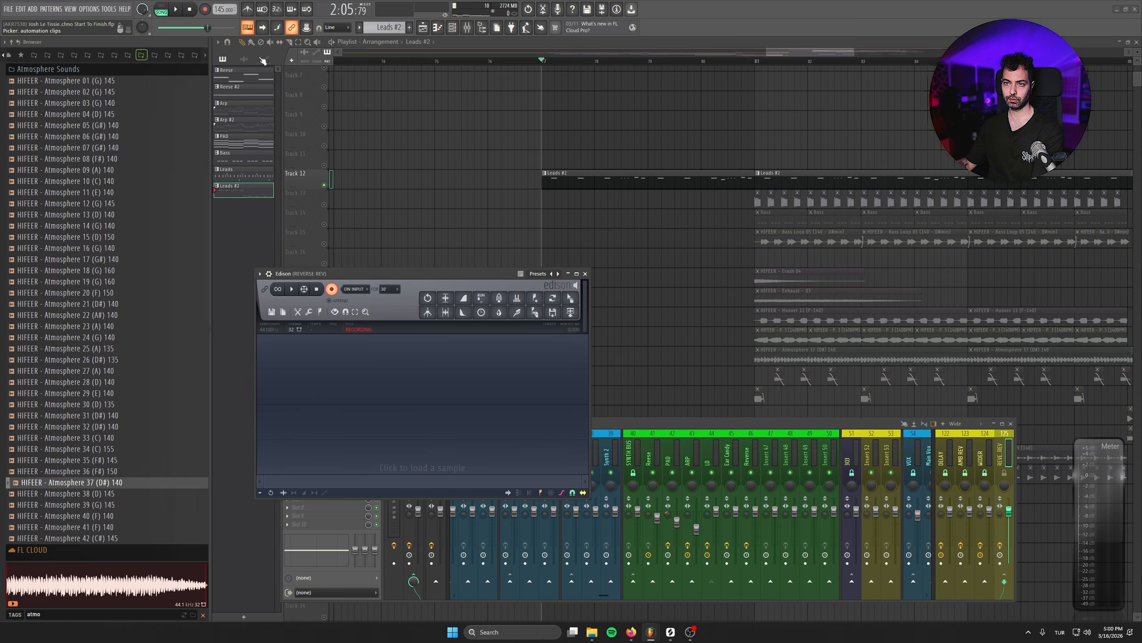
pyautogui.click(178, 12)
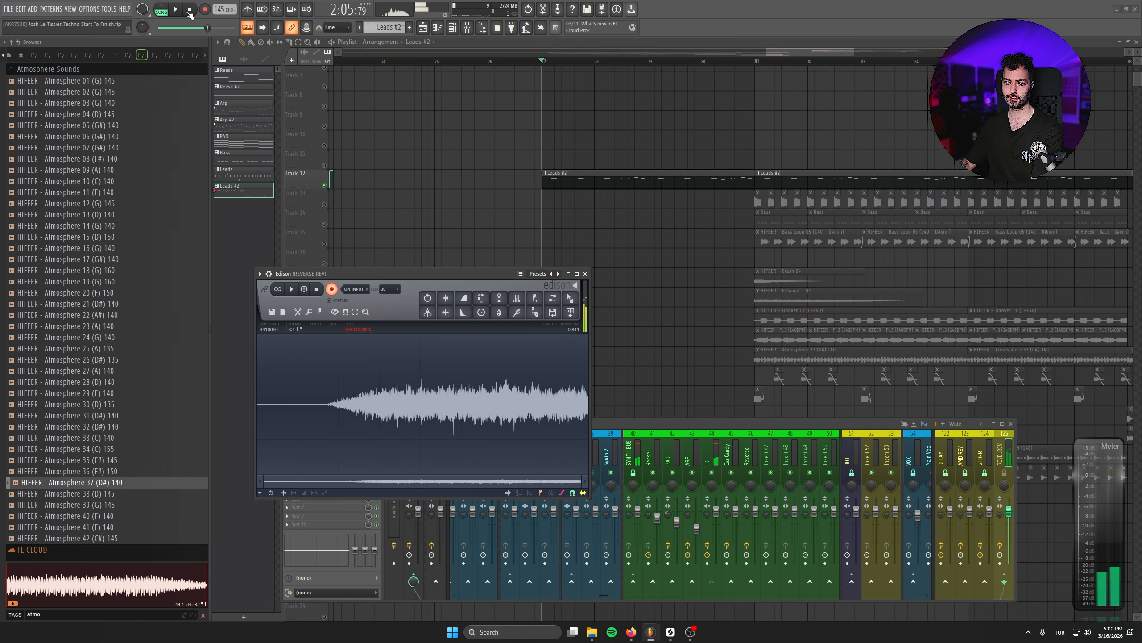
pyautogui.click(317, 289)
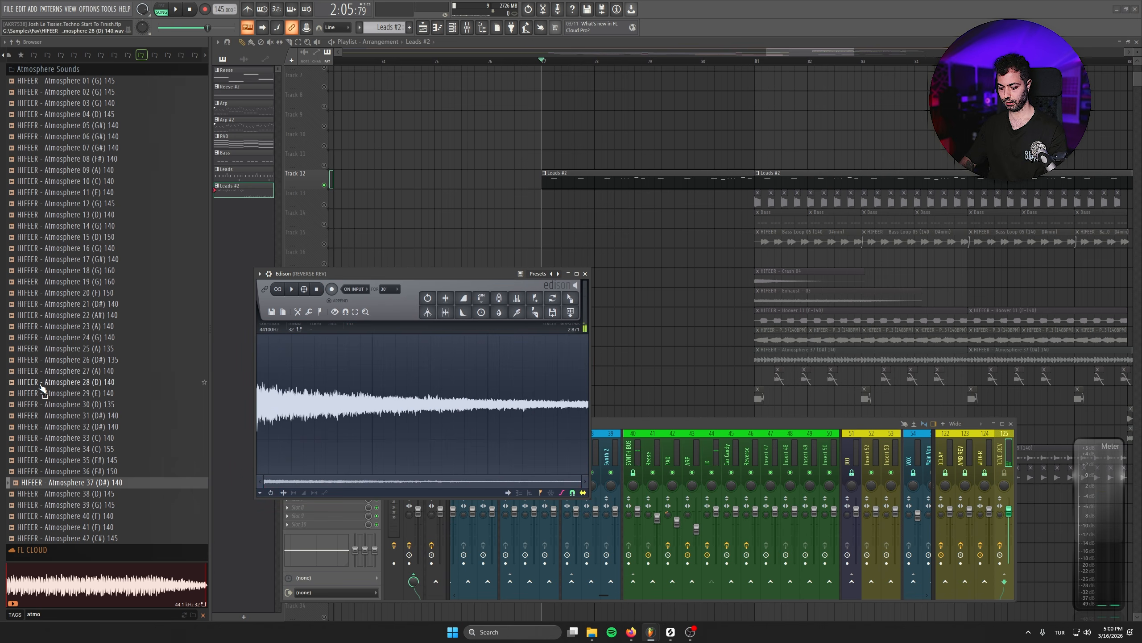
# - Reverse, normalize and fade in the Edison recording, place it on Track 11 just before the lead, and close Edison
pyautogui.hotkey('alt', 'r')
pyautogui.hotkey('ctrl', 'n')
pyautogui.hotkey('ctrl', 'i')
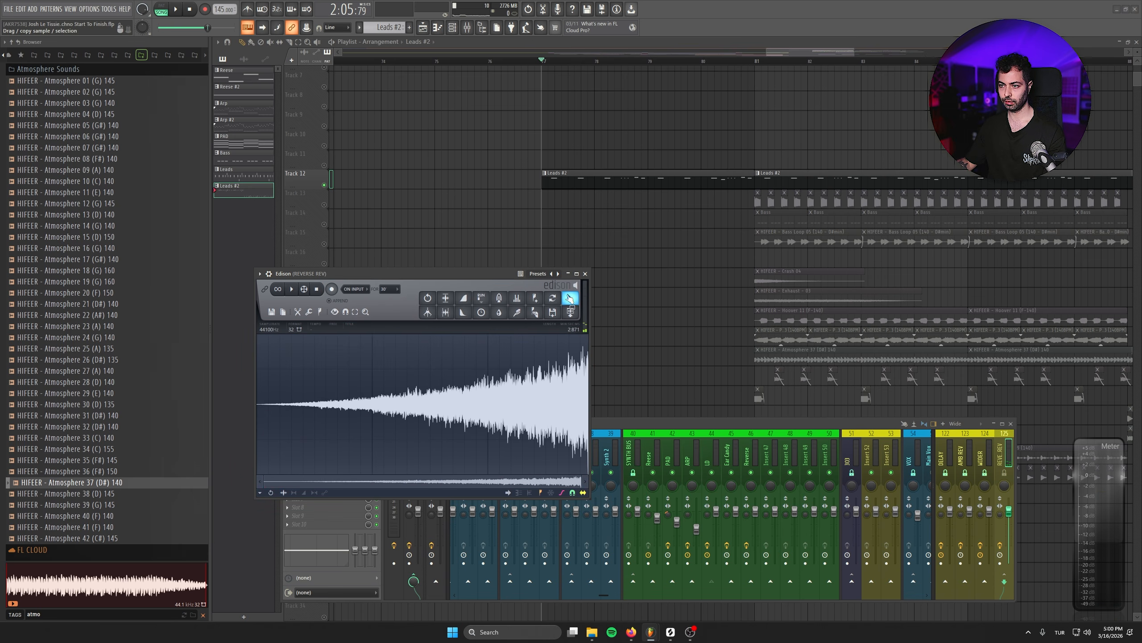
pyautogui.moveTo(570, 298); pyautogui.dragTo(496, 152)
pyautogui.click(585, 274)
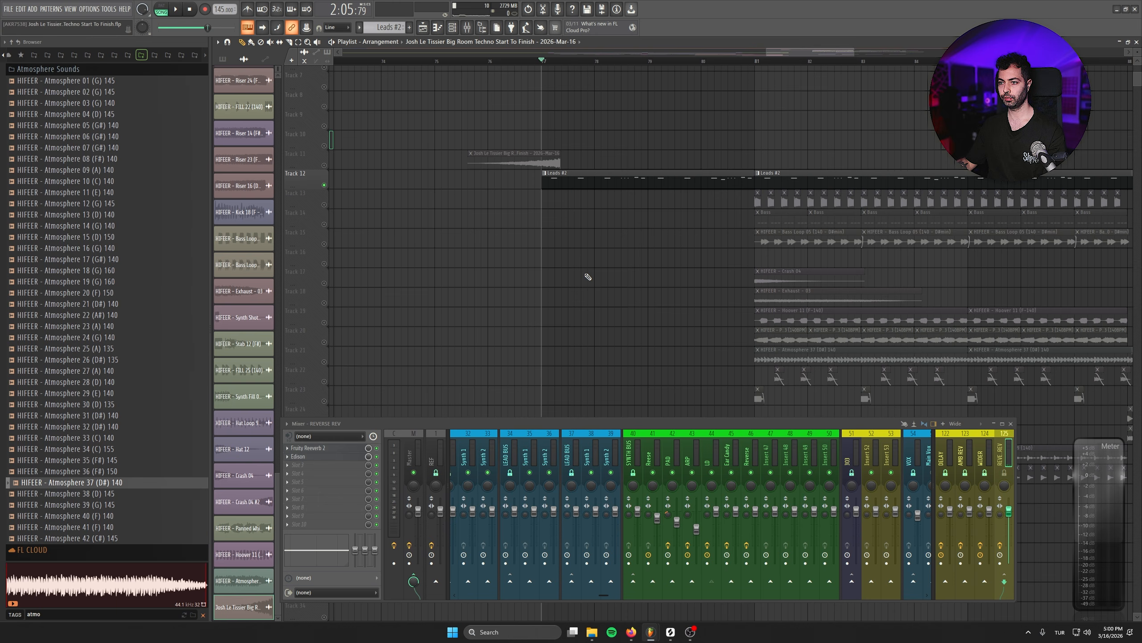
# - Fit the reversed reverb clip to one bar at bar 76 on Track 11, leading into the lead, and listen to it
pyautogui.click(1011, 423)
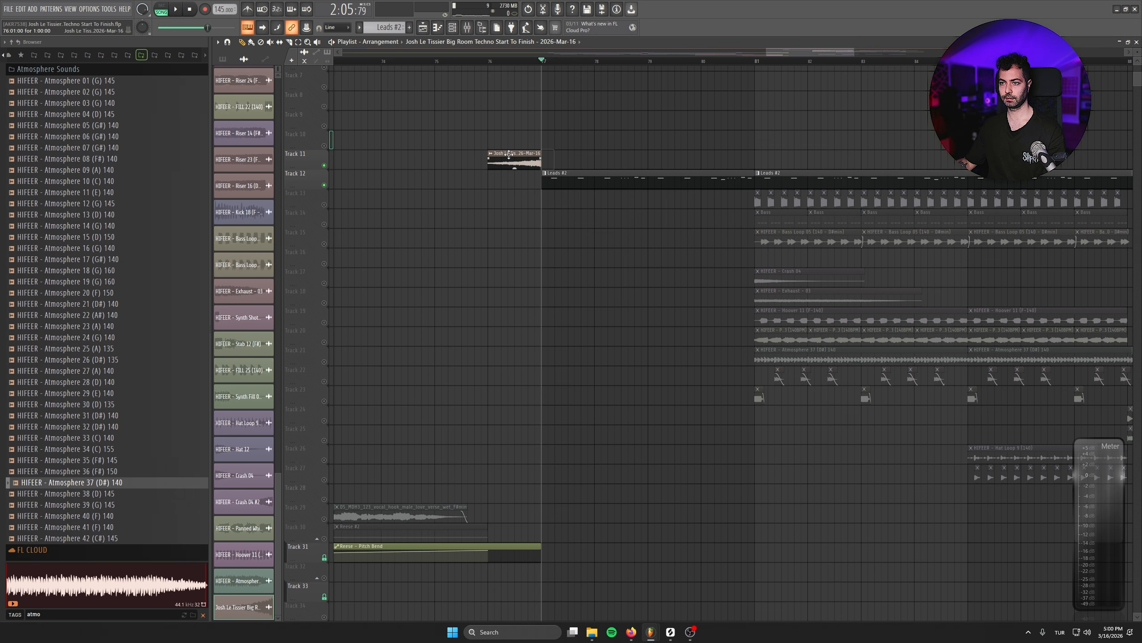
pyautogui.press('space')
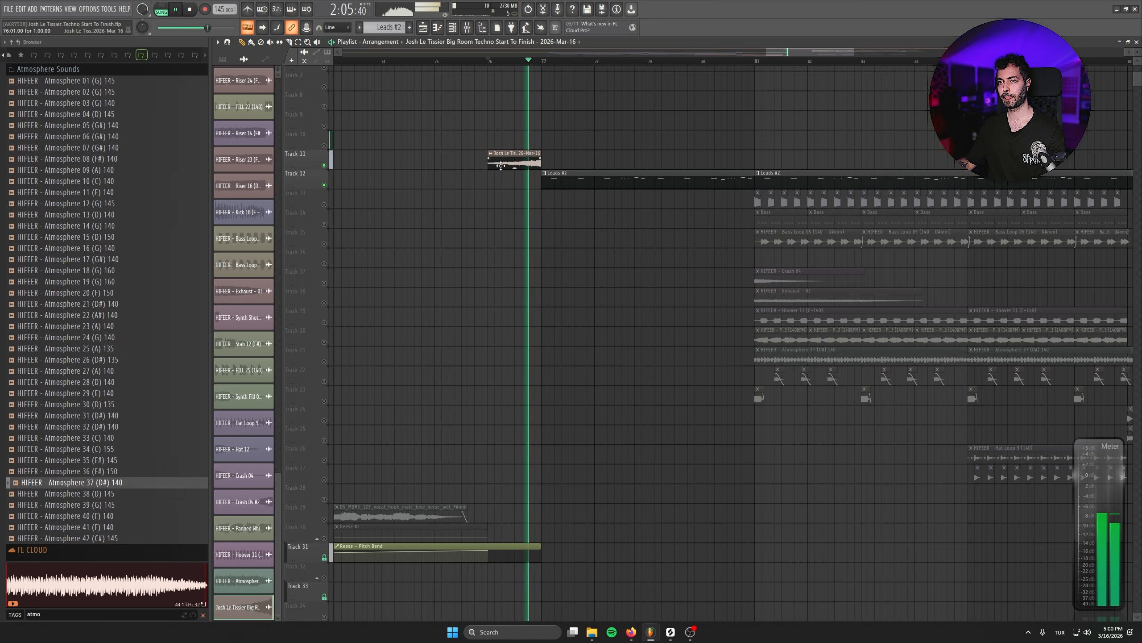
pyautogui.press('space')
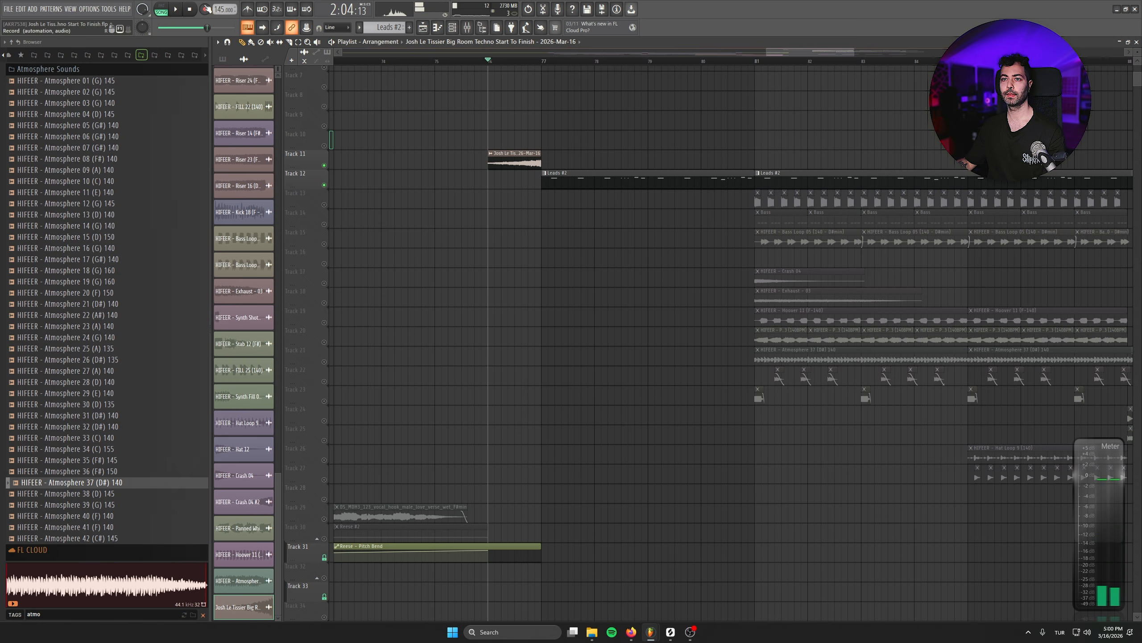
# - Link the mix level of Kickstart 2 on the LD insert to an internal controller and close the mixer
pyautogui.moveTo(624, 153); pyautogui.dragTo(600, 215)
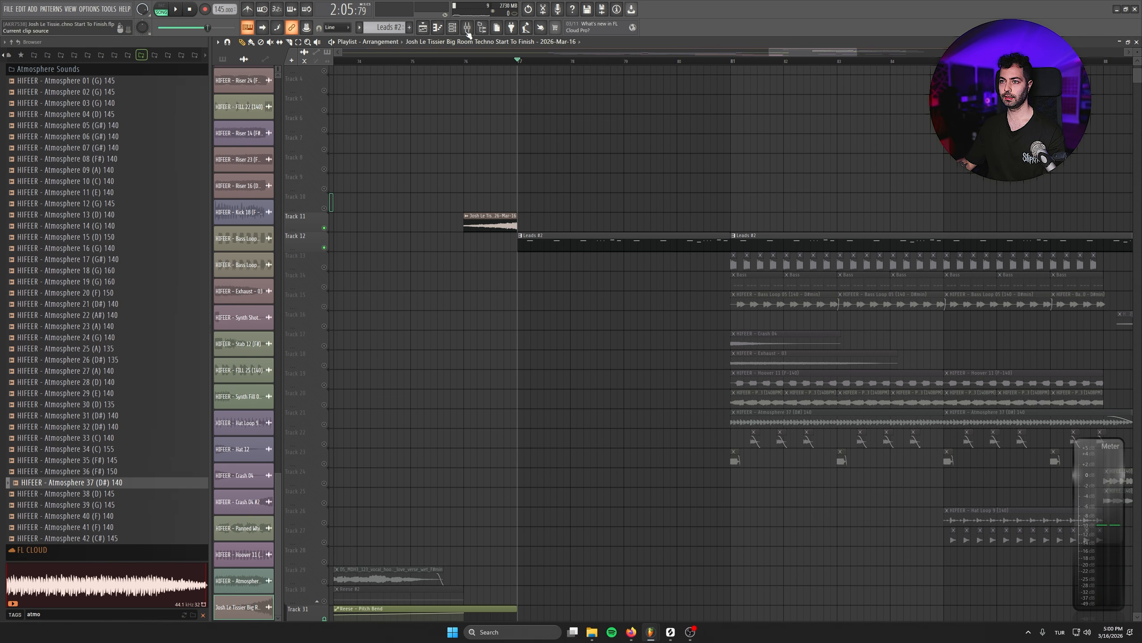
pyautogui.click(472, 32)
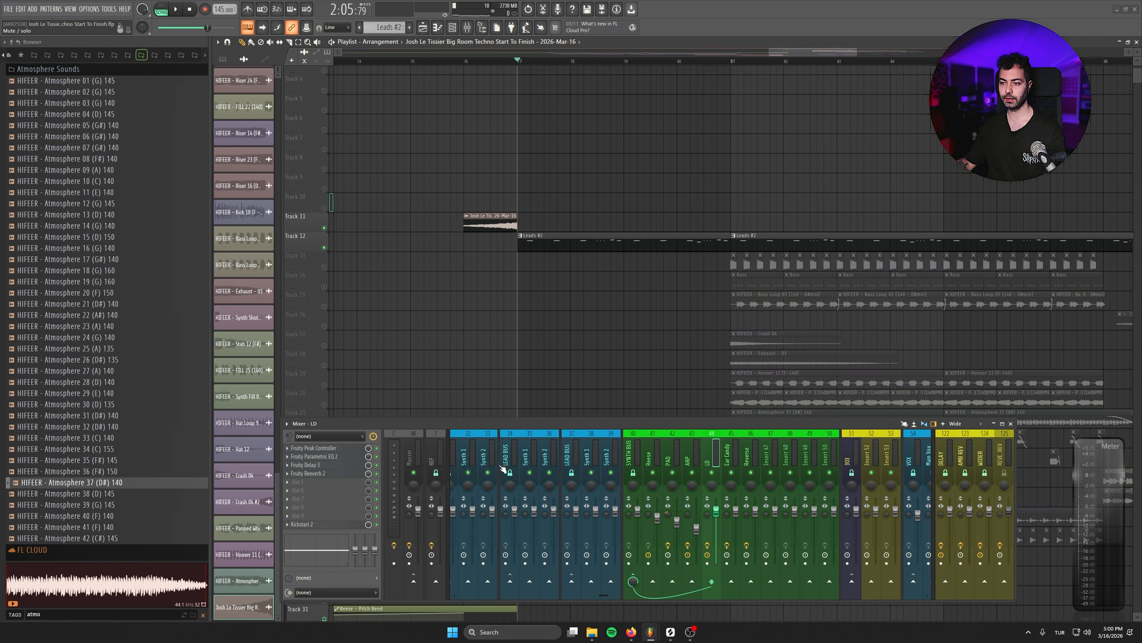
pyautogui.rightClick(366, 525)
pyautogui.click(407, 554)
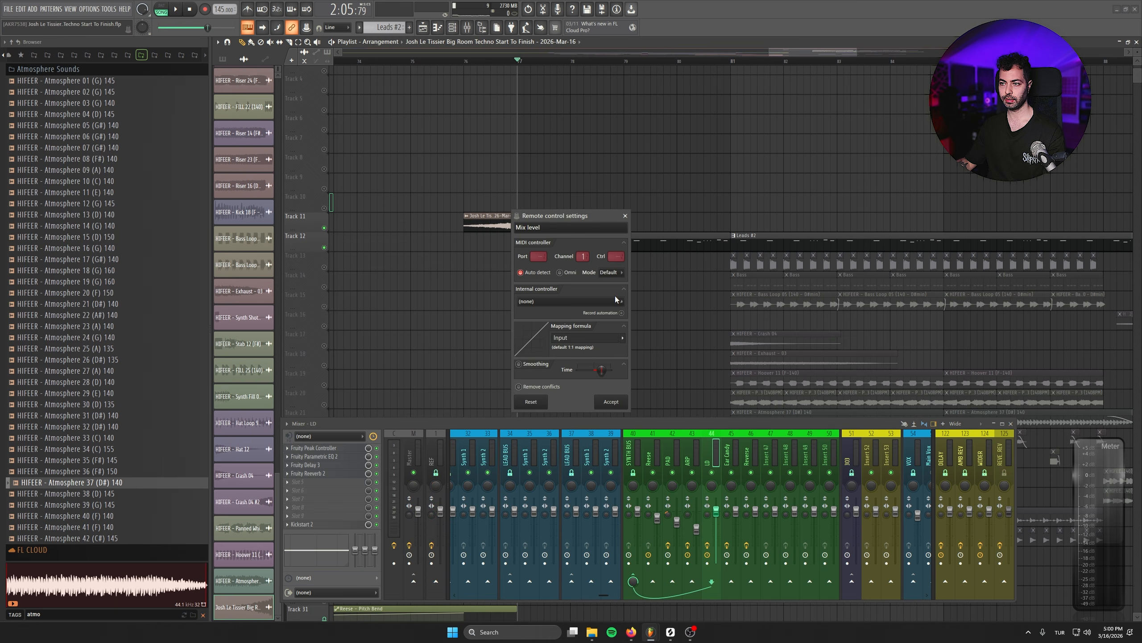
pyautogui.click(564, 301)
pyautogui.click(569, 367)
pyautogui.click(616, 401)
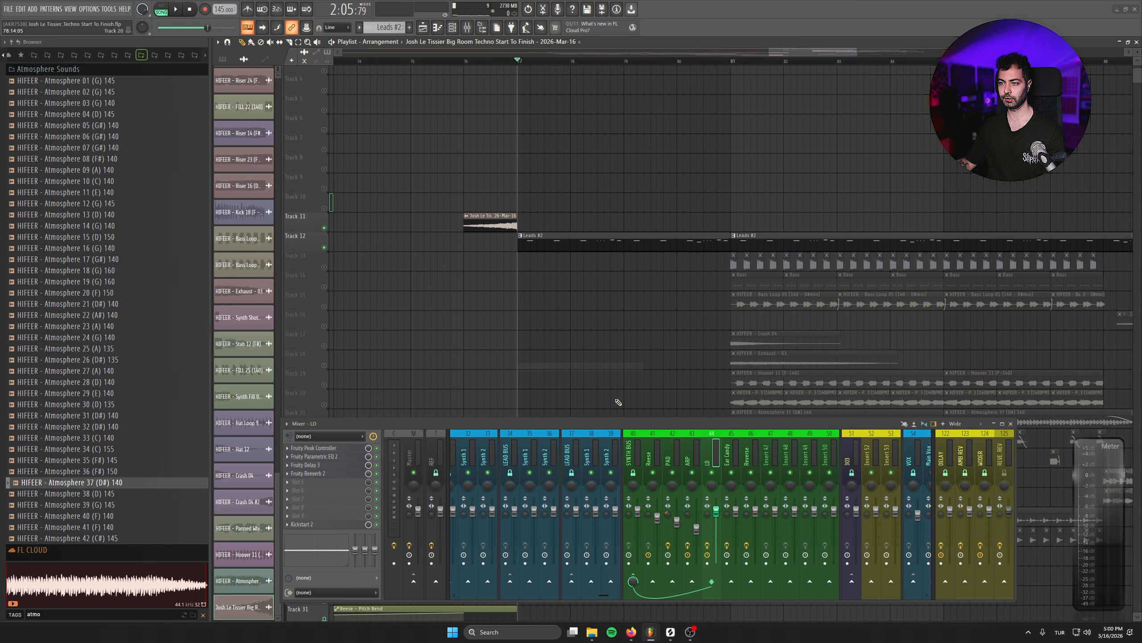
pyautogui.click(1012, 424)
# - Listen to the soloed lead from bar 77 with the linked sidechain, and unsolo Track 12
pyautogui.scroll(3, 704, 487)
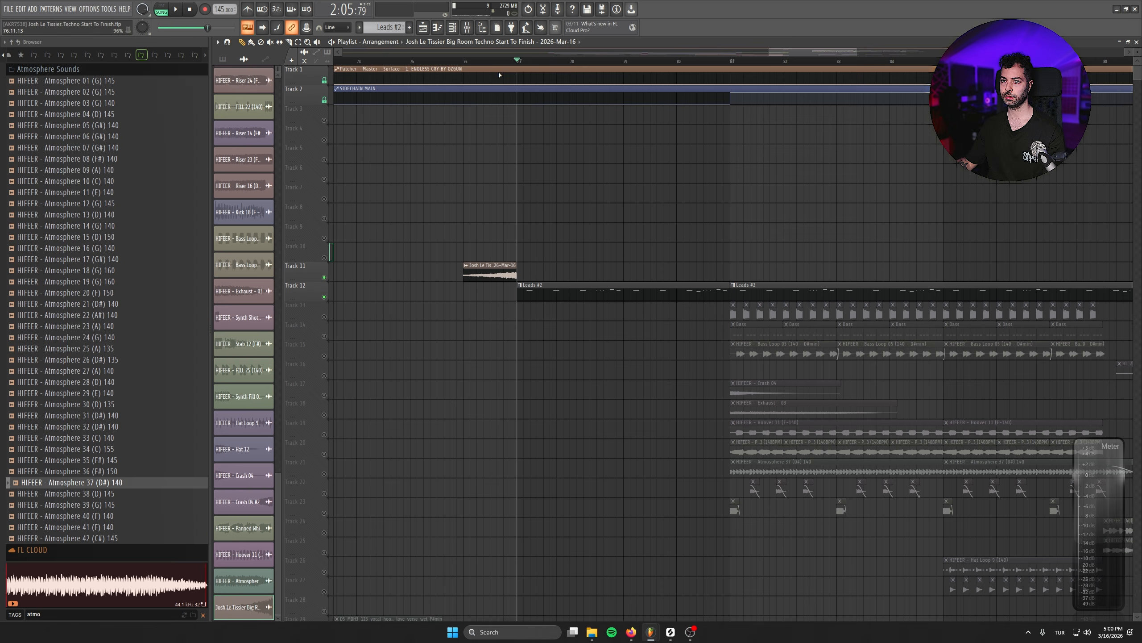
pyautogui.press('space')
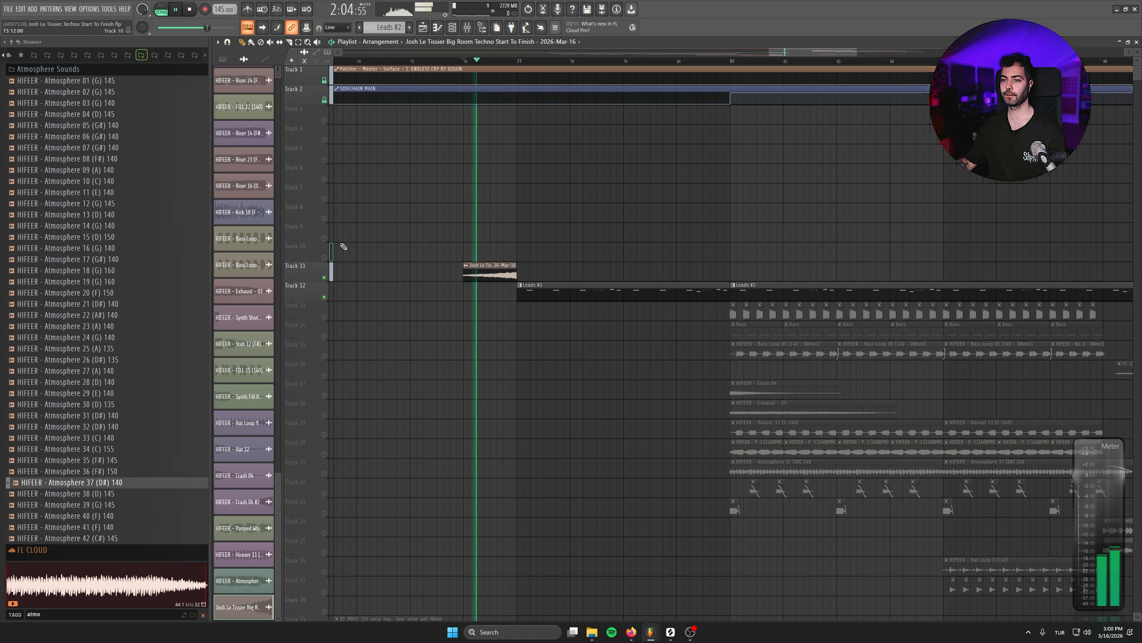
pyautogui.rightClick(323, 297)
# - Place a copy of the one-bar FILL 22 clip on Track 48 at bar 80, just before the drop, and audition it
pyautogui.scroll(-1, 623, 200)
pyautogui.scroll(-8, 739, 395)
pyautogui.scroll(-5, 818, 401)
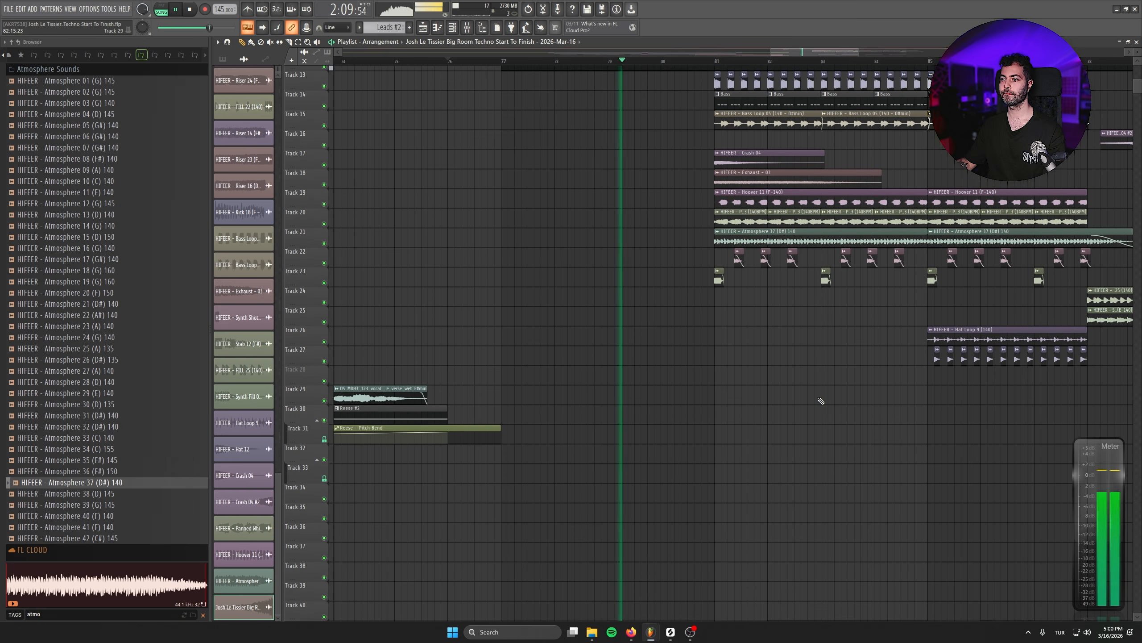
pyautogui.scroll(-10, 701, 408)
pyautogui.scroll(-5, 676, 385)
pyautogui.hscroll(-4, 826, 406)
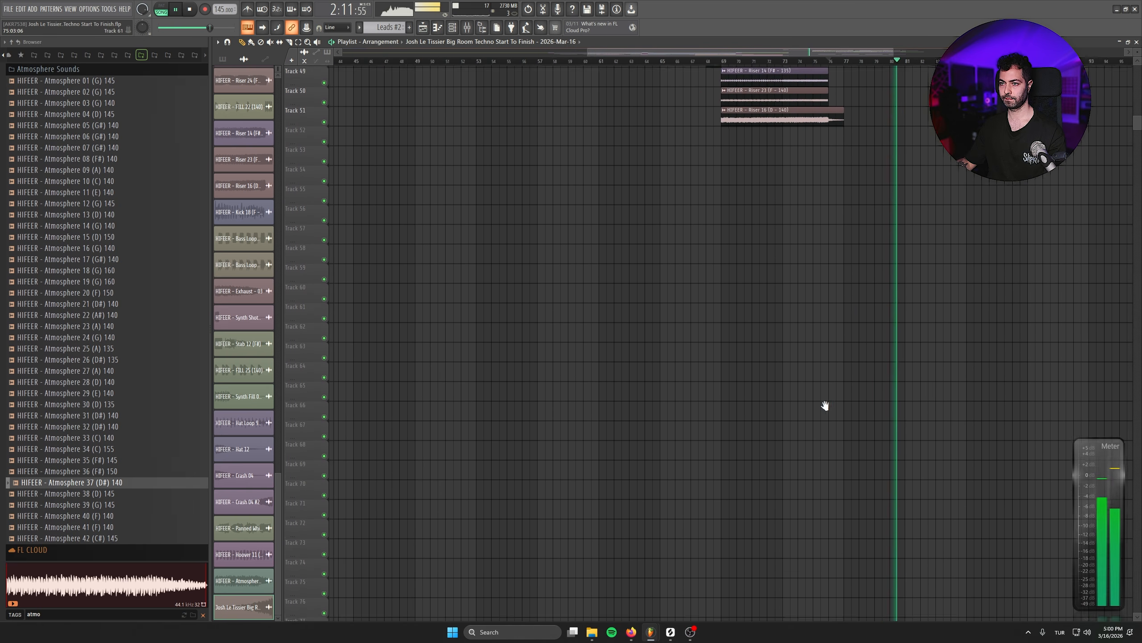
pyautogui.scroll(5, 755, 300)
pyautogui.scroll(5, 709, 421)
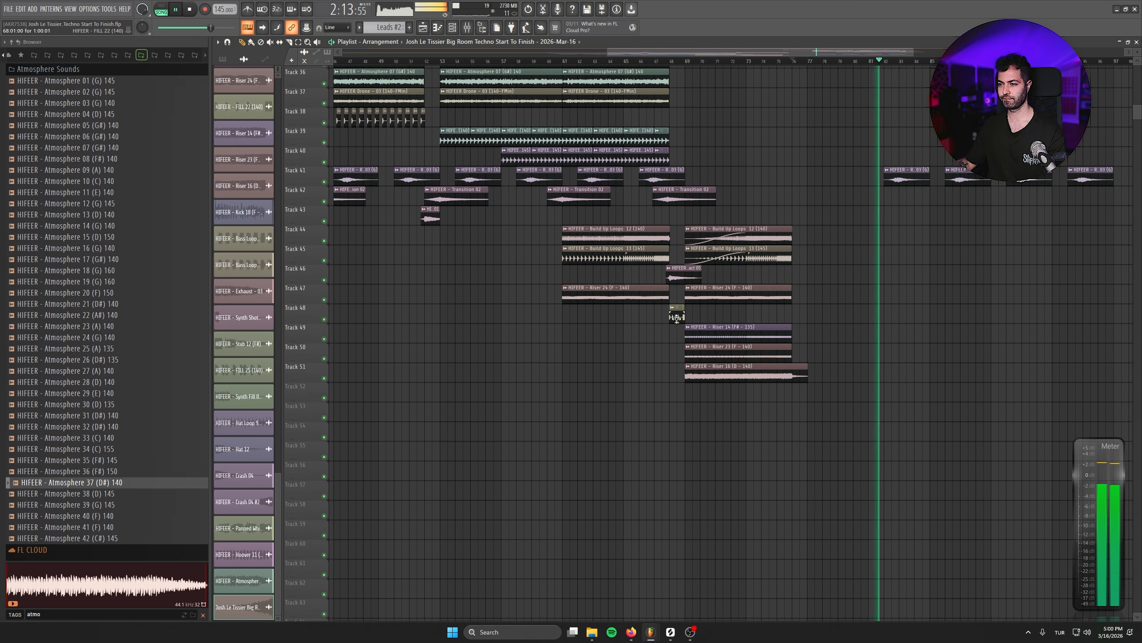
pyautogui.keyDown('shift'); pyautogui.moveTo(676, 315); pyautogui.dragTo(861, 315); pyautogui.keyUp('shift')
pyautogui.press('space')
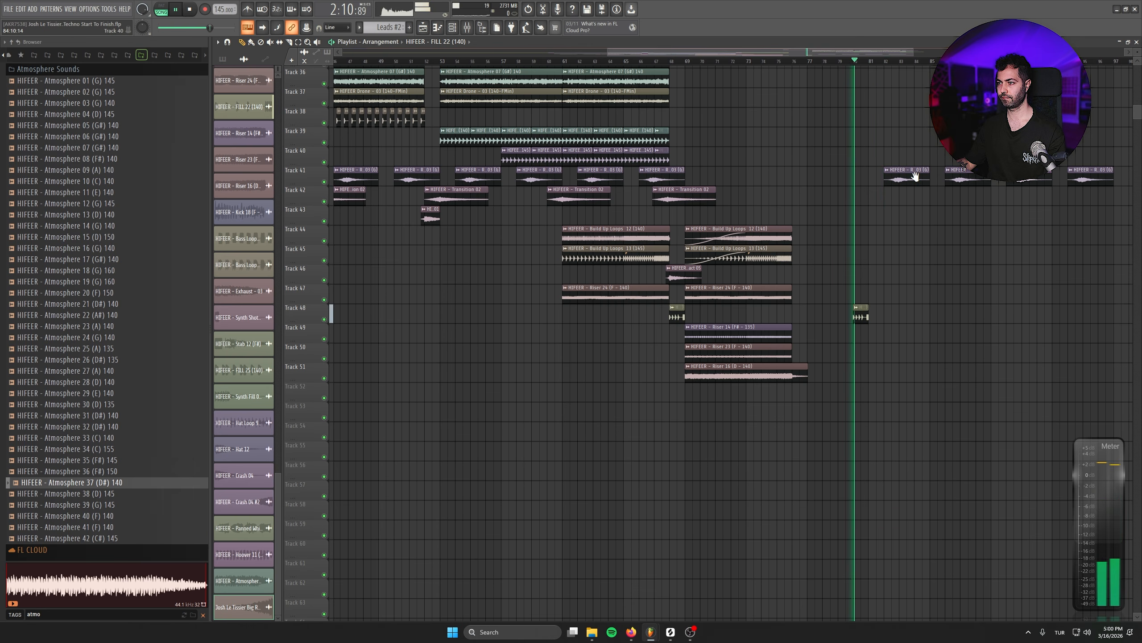
# - Listen to the start of the drop and mute the Track 22 clips in its first half
pyautogui.moveTo(916, 176); pyautogui.dragTo(729, 283)
pyautogui.scroll(-1, 722, 286)
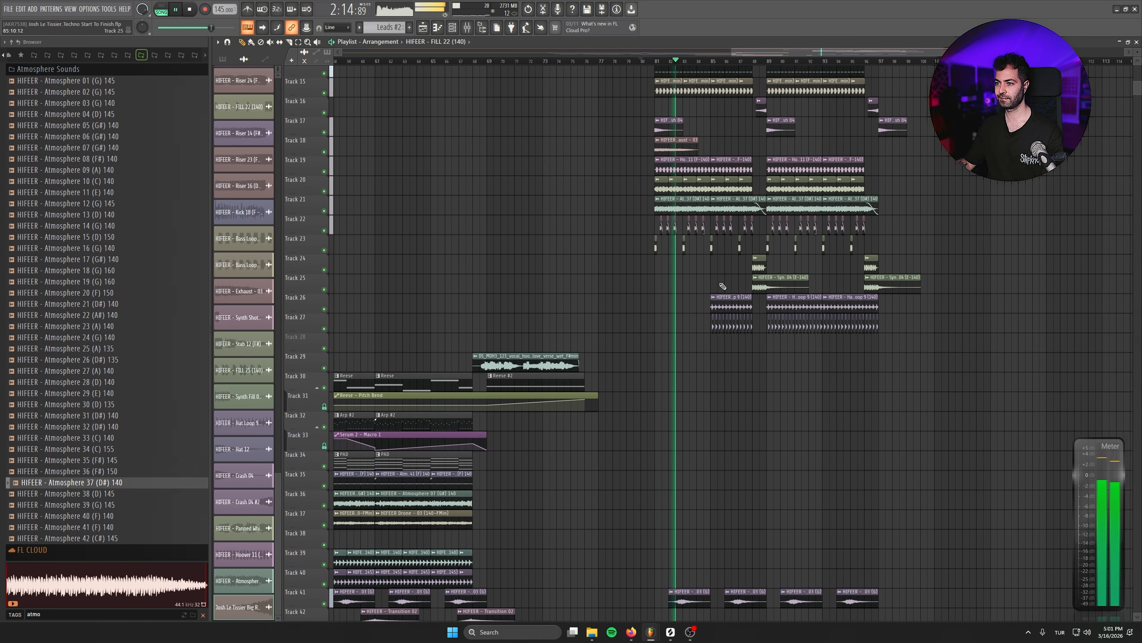
pyautogui.scroll(5, 729, 290)
pyautogui.scroll(-1, 745, 306)
pyautogui.press('space')
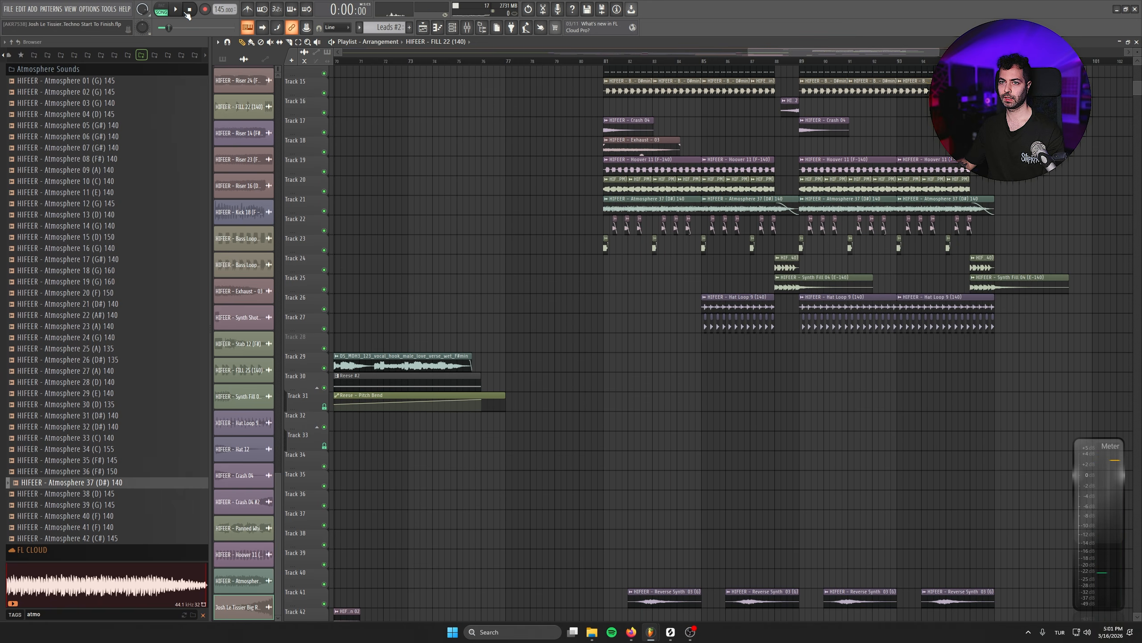
pyautogui.scroll(3, 754, 358)
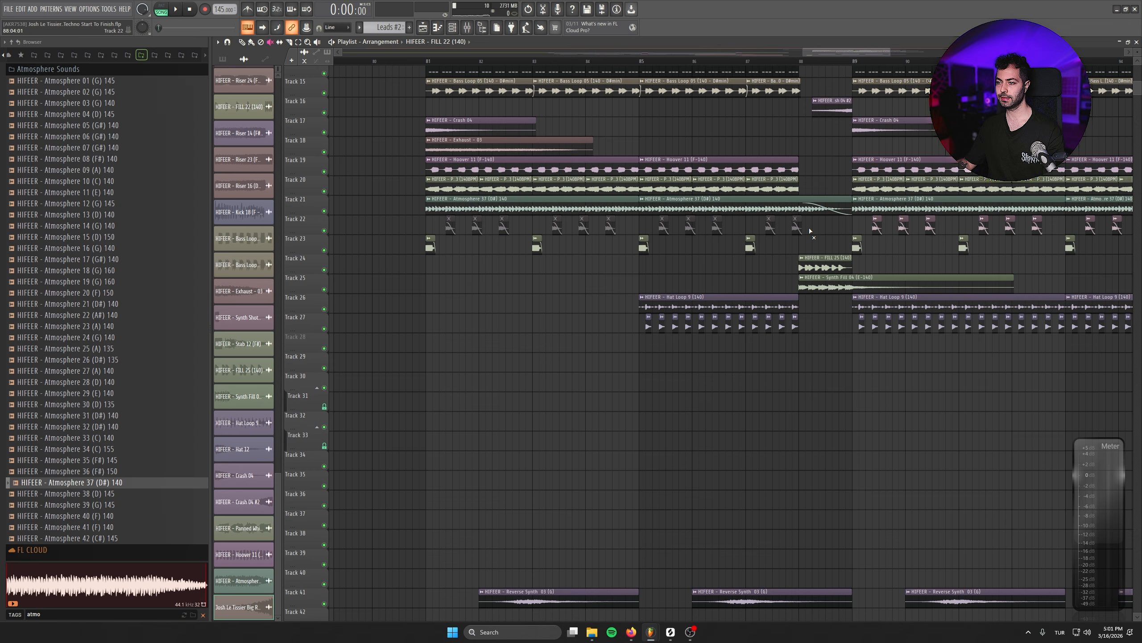
pyautogui.moveTo(383, 97); pyautogui.dragTo(716, 93)
# - Play the arrangement from the end of the build-up through the lead intro into the drop
pyautogui.click(489, 61)
pyautogui.moveTo(373, 258); pyautogui.dragTo(688, 273)
pyautogui.scroll(-3, 687, 273)
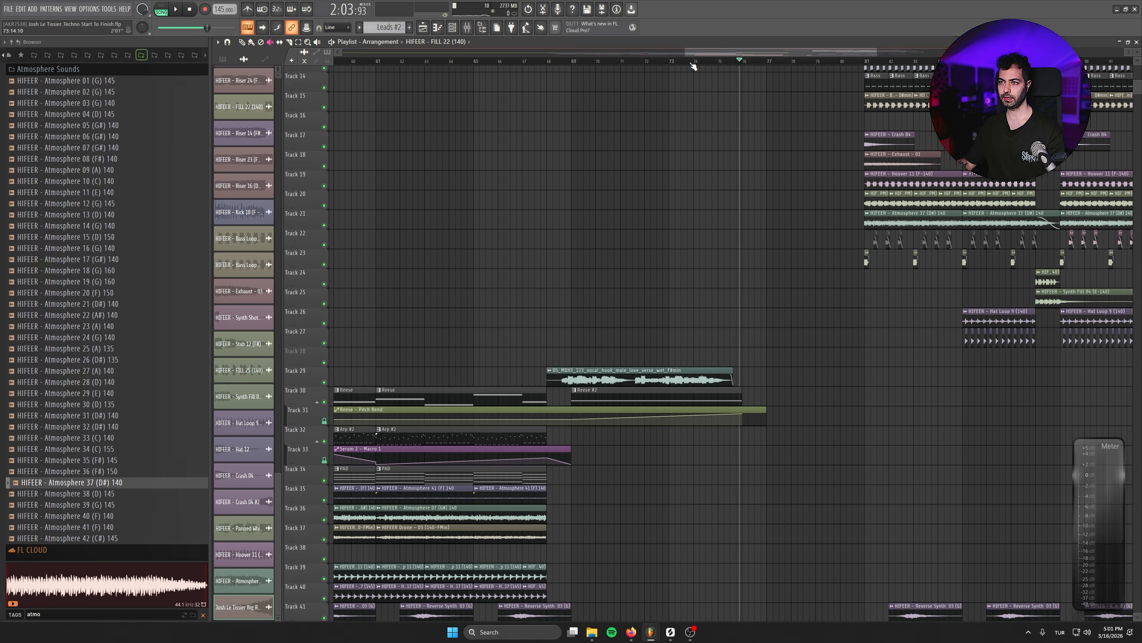
pyautogui.scroll(-3, 742, 301)
pyautogui.press('space')
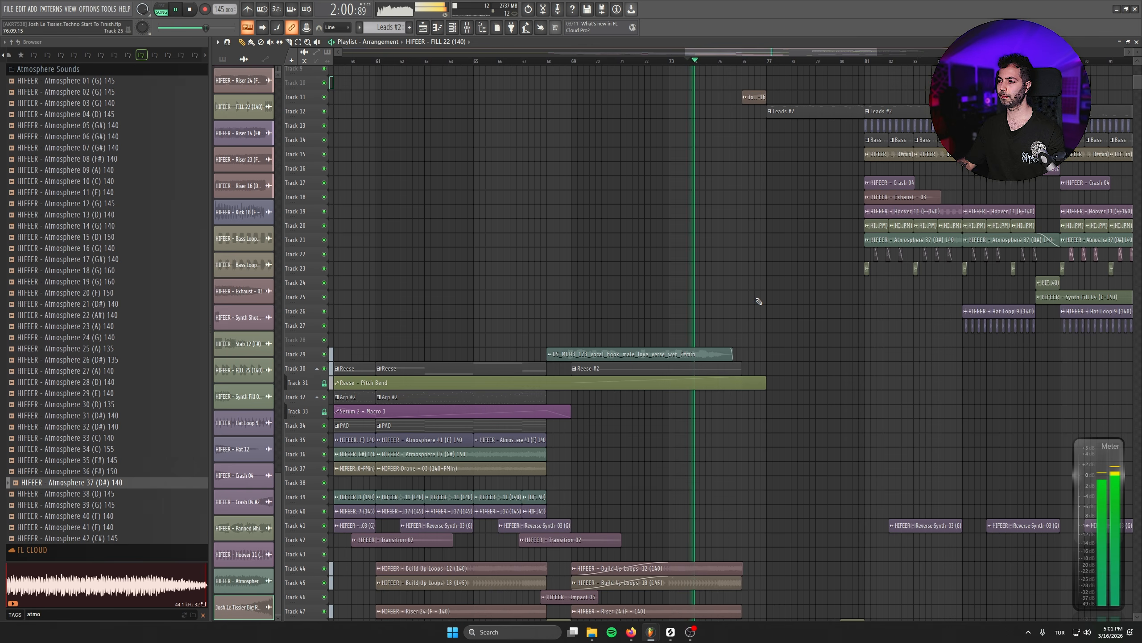
pyautogui.moveTo(826, 379); pyautogui.dragTo(742, 220)
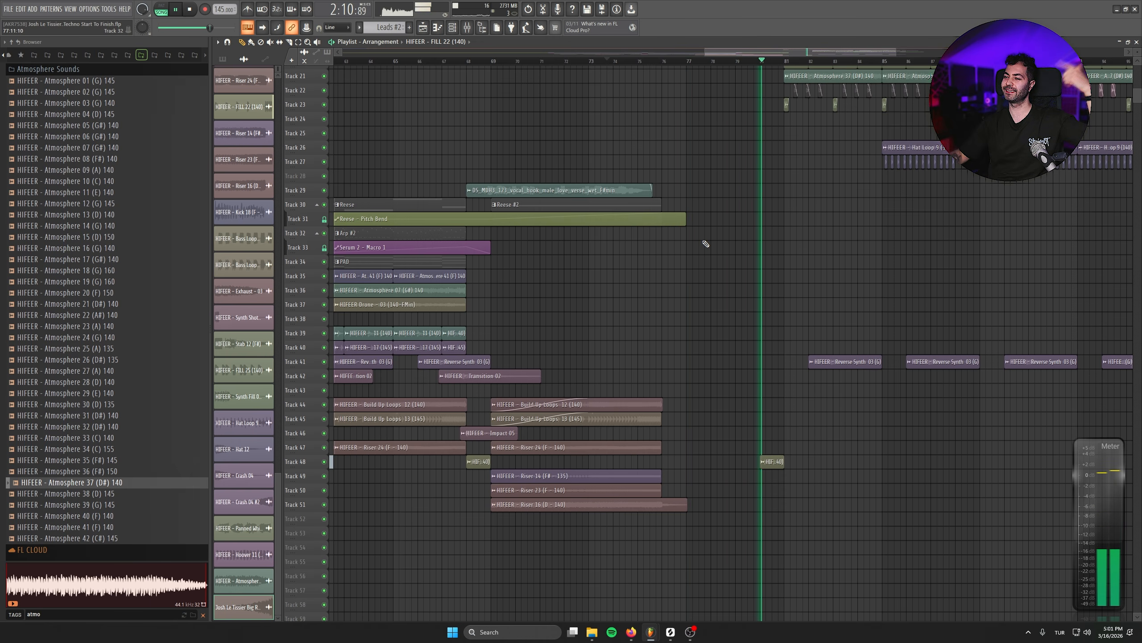
# - Open the settings of the FILL 22 clip at bar 80 and keep listening to the layers of the drop
pyautogui.doubleClick(772, 461)
pyautogui.click(263, 59)
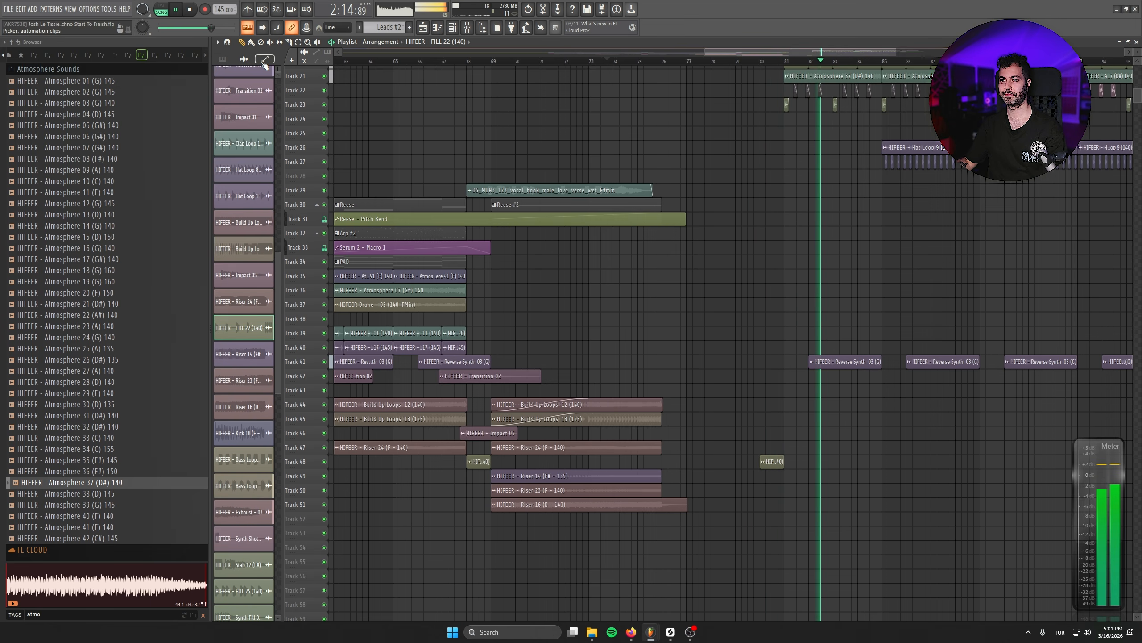
pyautogui.moveTo(628, 288); pyautogui.dragTo(513, 402)
pyautogui.scroll(-2, 899, 373)
pyautogui.scroll(2, 920, 368)
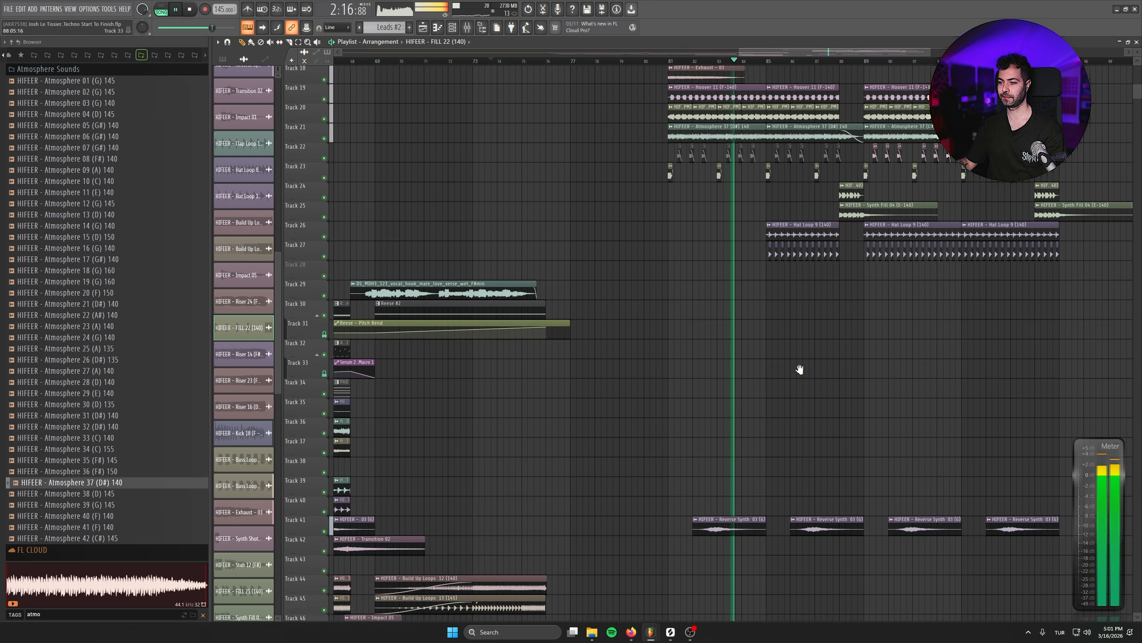
pyautogui.moveTo(798, 370); pyautogui.dragTo(724, 378)
pyautogui.moveTo(641, 270); pyautogui.dragTo(622, 363)
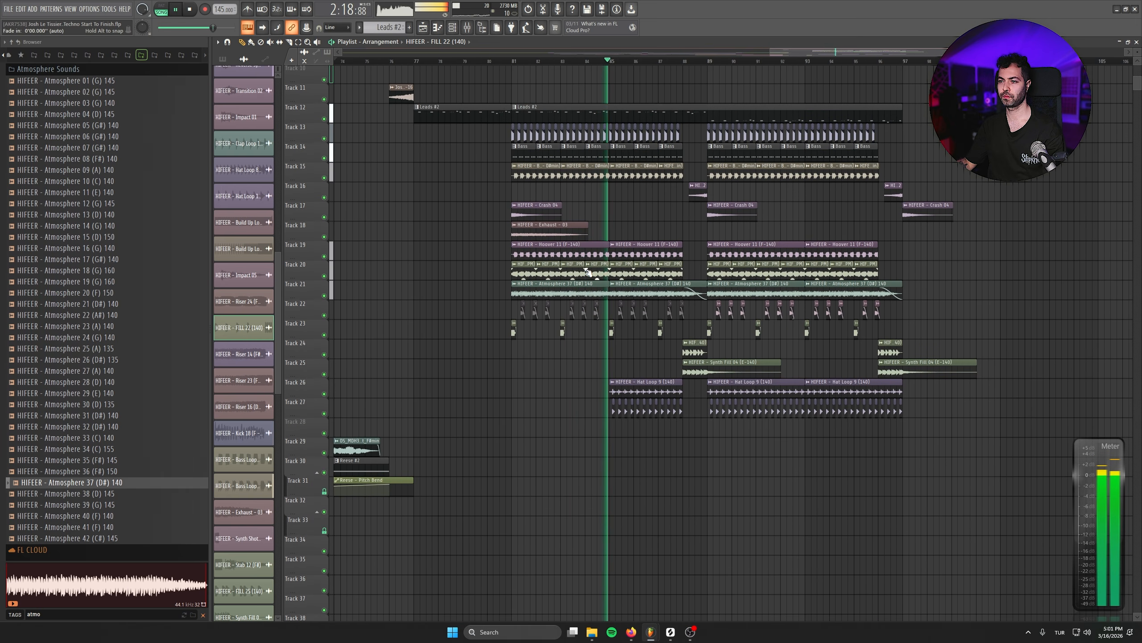
# - Set the channel volume of the Hoover 11 clip on Track 19 to 46% and listen to the rest of the drop
pyautogui.doubleClick(591, 247)
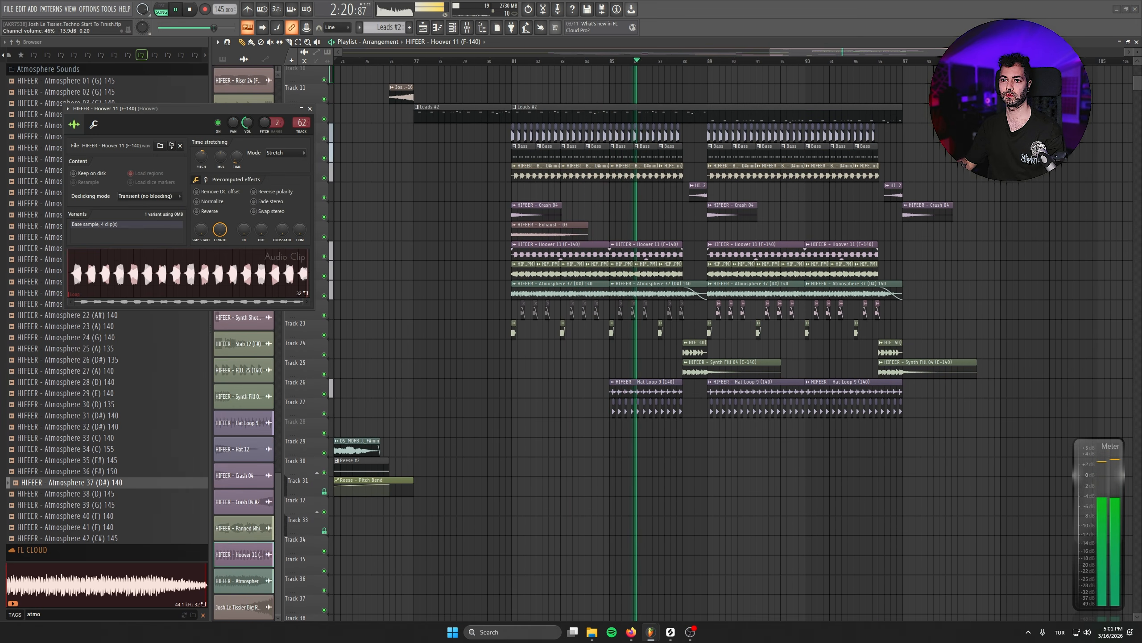
pyautogui.click(904, 464)
pyautogui.rightClick(925, 464)
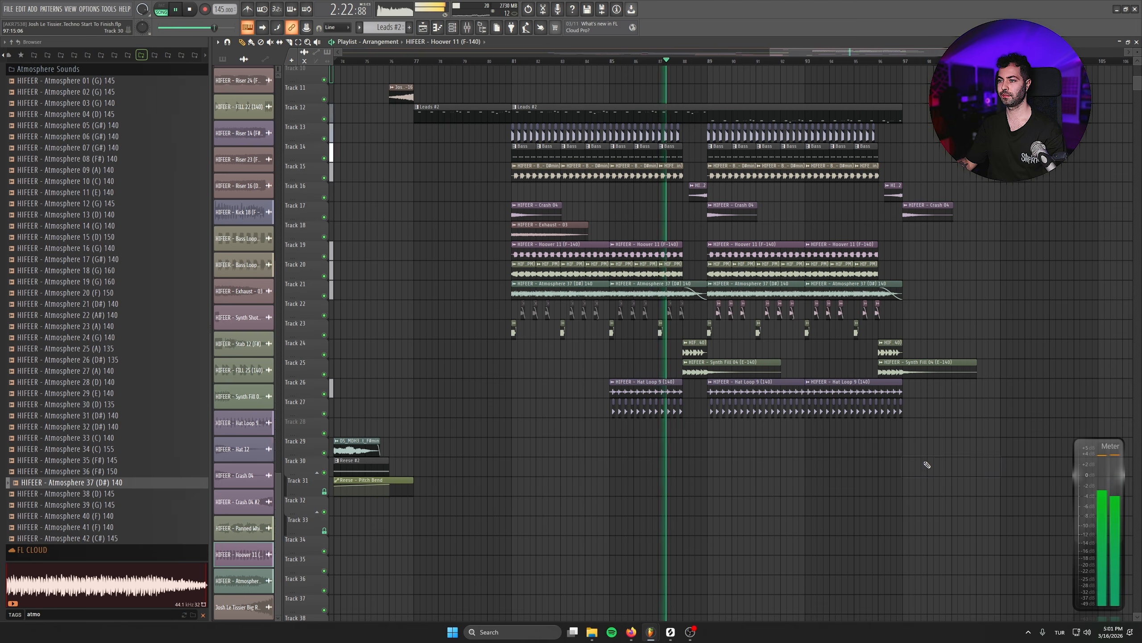
pyautogui.scroll(2, 927, 465)
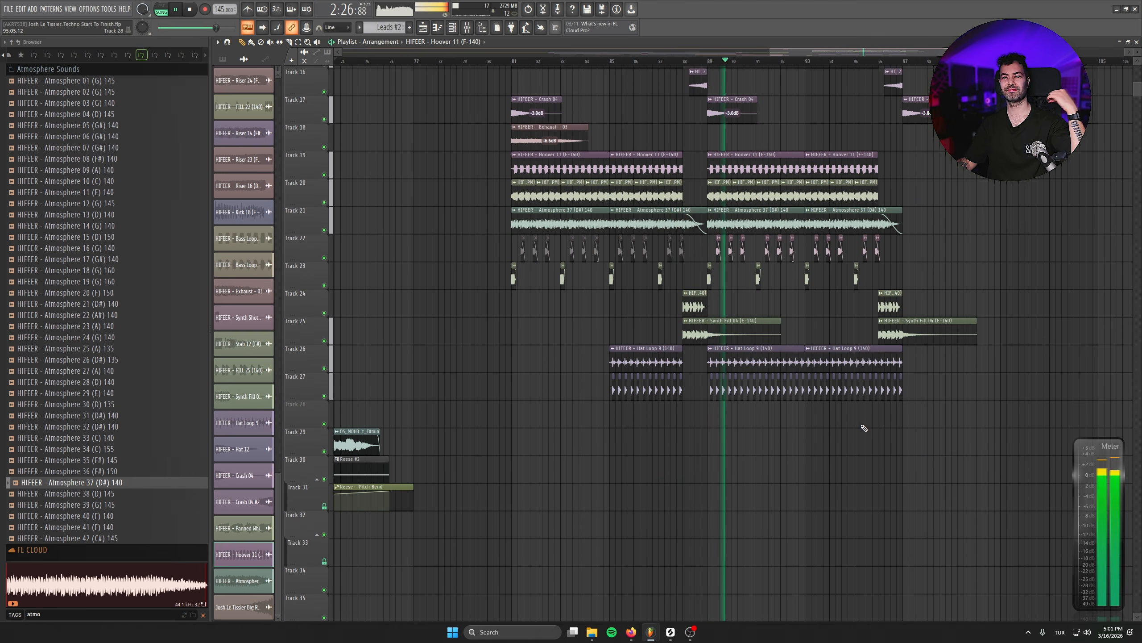
pyautogui.scroll(-1, 889, 457)
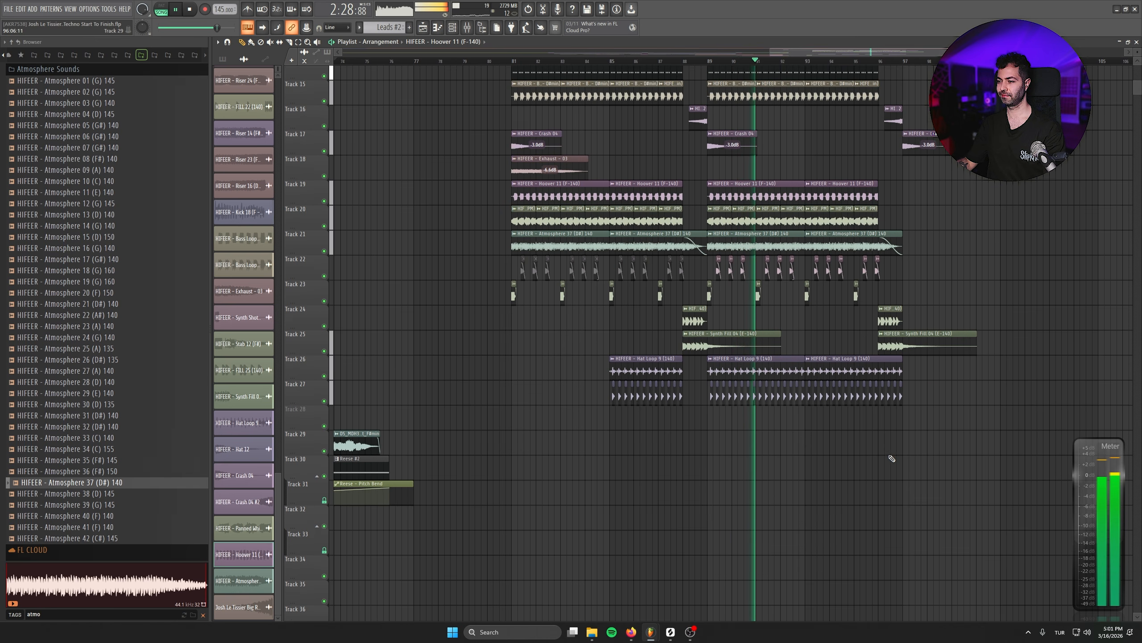
# - Listen to the second half of the drop and stop playback
pyautogui.scroll(-1, 944, 459)
pyautogui.scroll(-1, 777, 443)
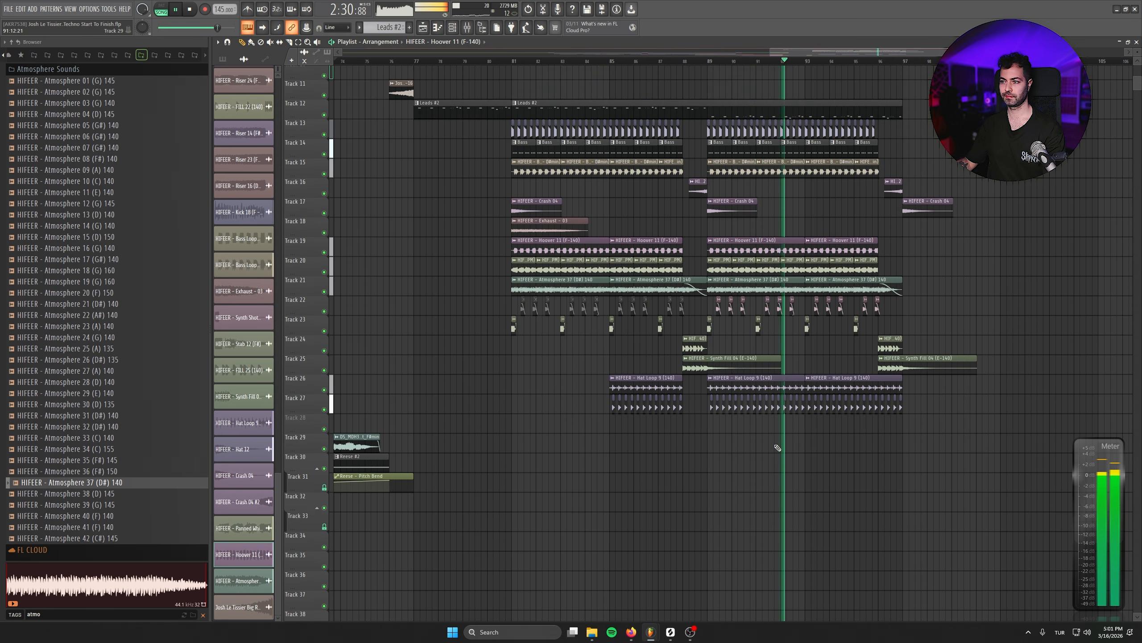
pyautogui.press('space')
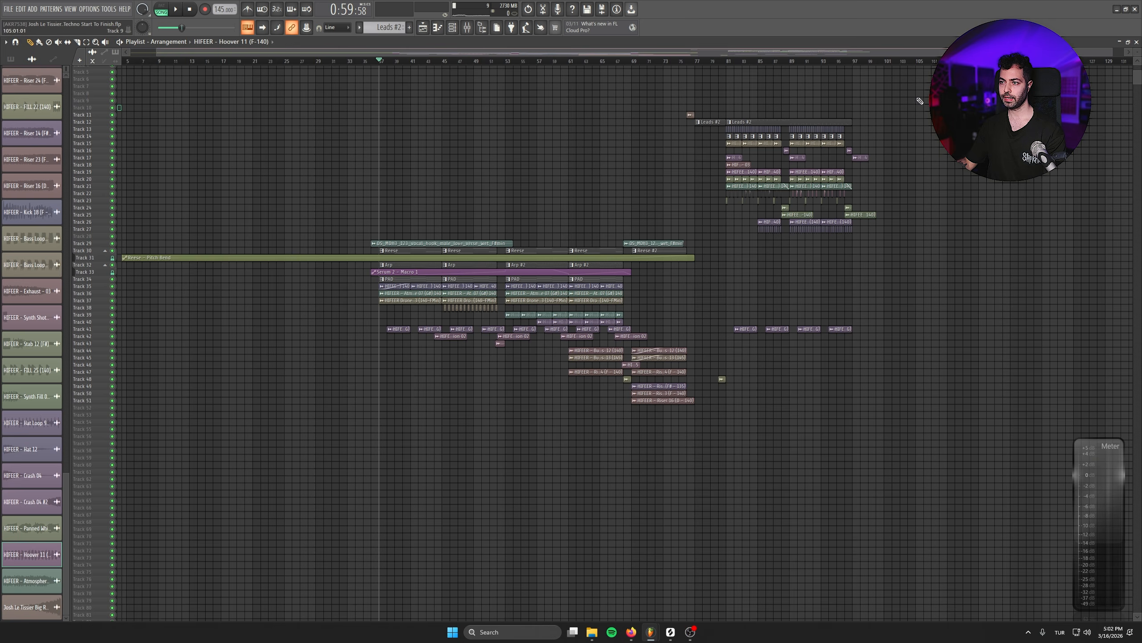
# - Select the whole drop section with its Reverse Synth 03 clips and duplicate it to bar 21, ahead of the vocal break
pyautogui.moveTo(922, 90); pyautogui.dragTo(729, 378)
pyautogui.scroll(5, 759, 317)
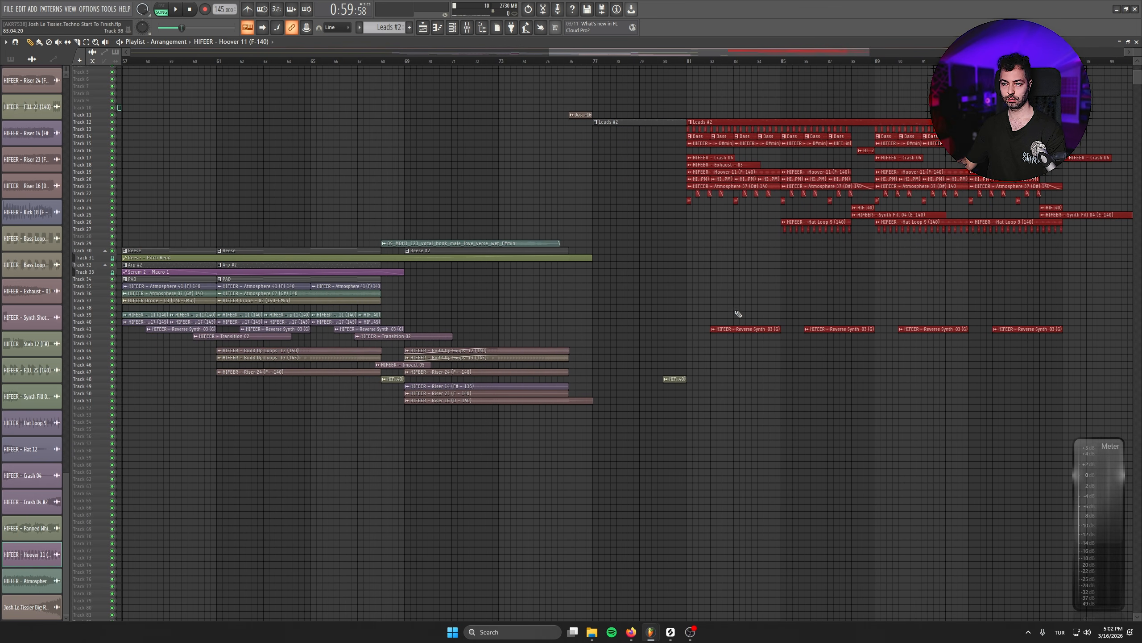
pyautogui.moveTo(585, 334); pyautogui.dragTo(1075, 349)
pyautogui.scroll(-4, 625, 350)
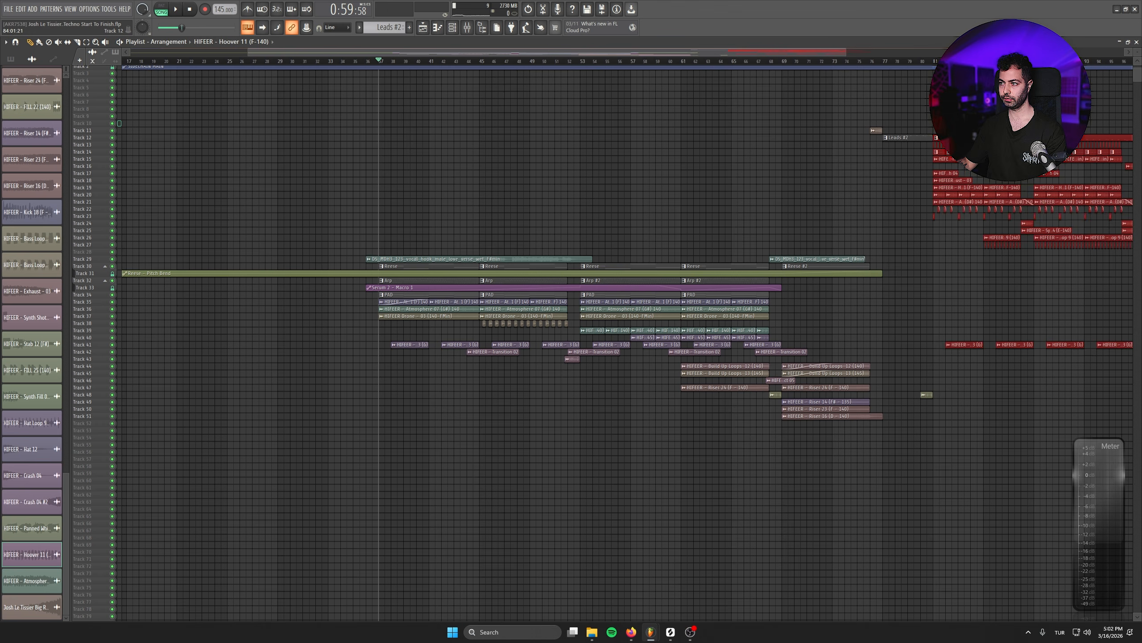
pyautogui.moveTo(972, 158); pyautogui.dragTo(330, 159)
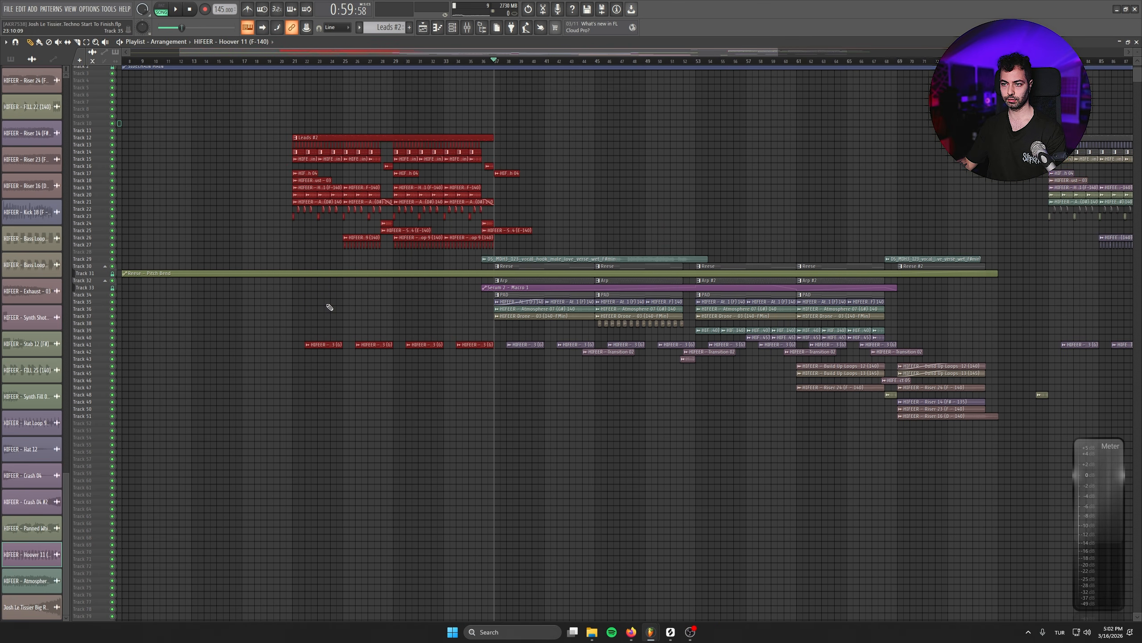
# - Play the transition from the end of the copied drop into the vocal break and clear the clip selection
pyautogui.scroll(3, 345, 315)
pyautogui.scroll(5, 522, 363)
pyautogui.moveTo(573, 206); pyautogui.dragTo(543, 440)
pyautogui.click(550, 61)
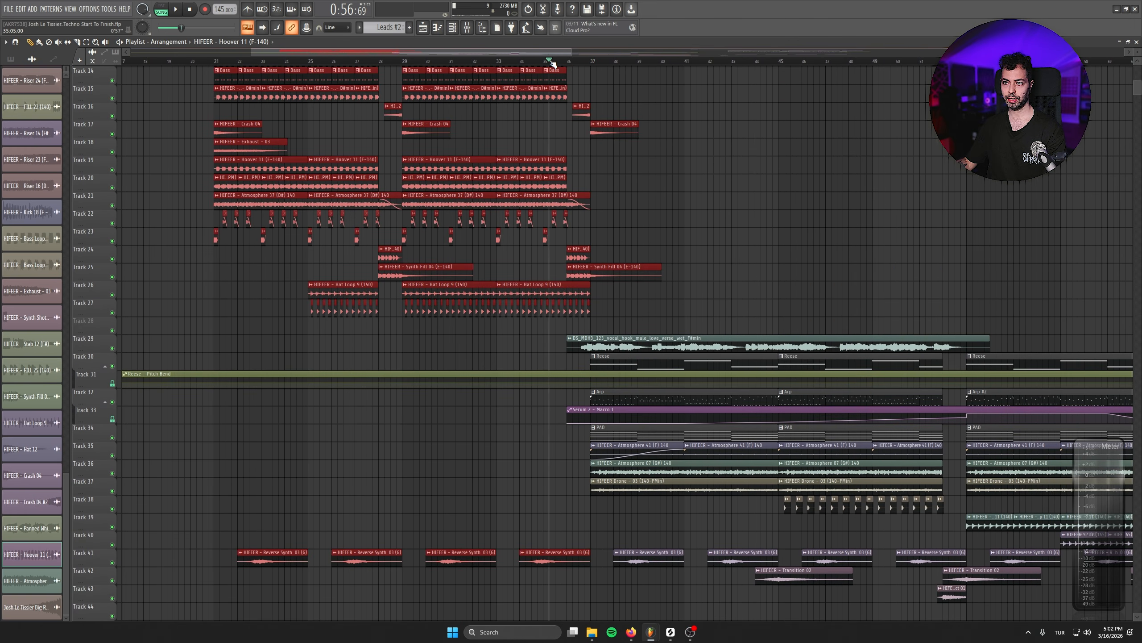
pyautogui.press('space')
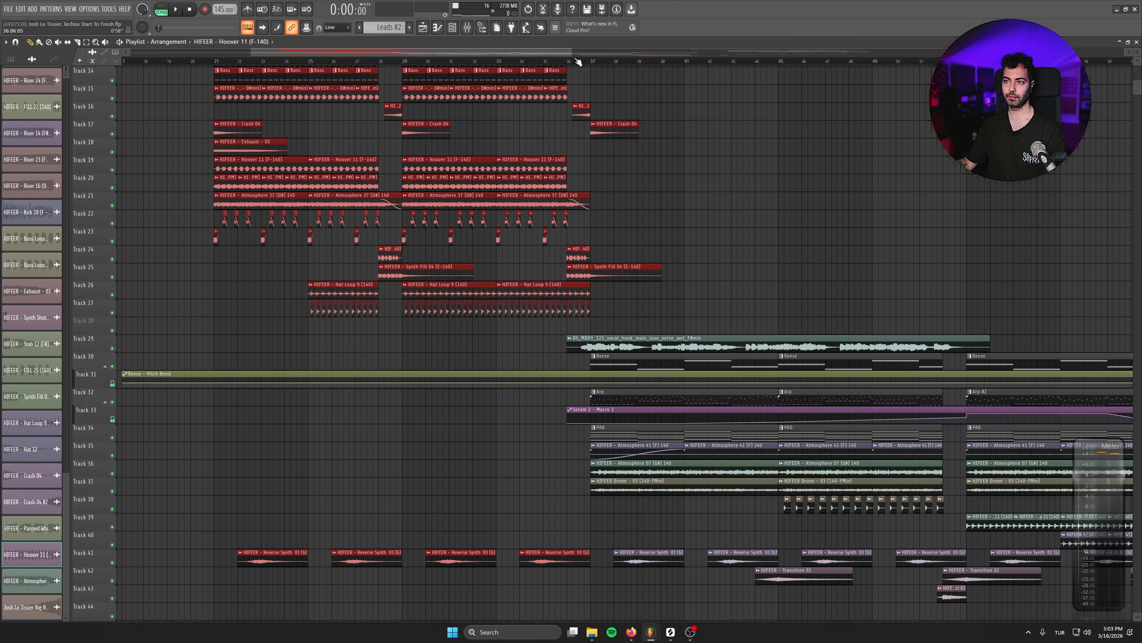
pyautogui.press('space')
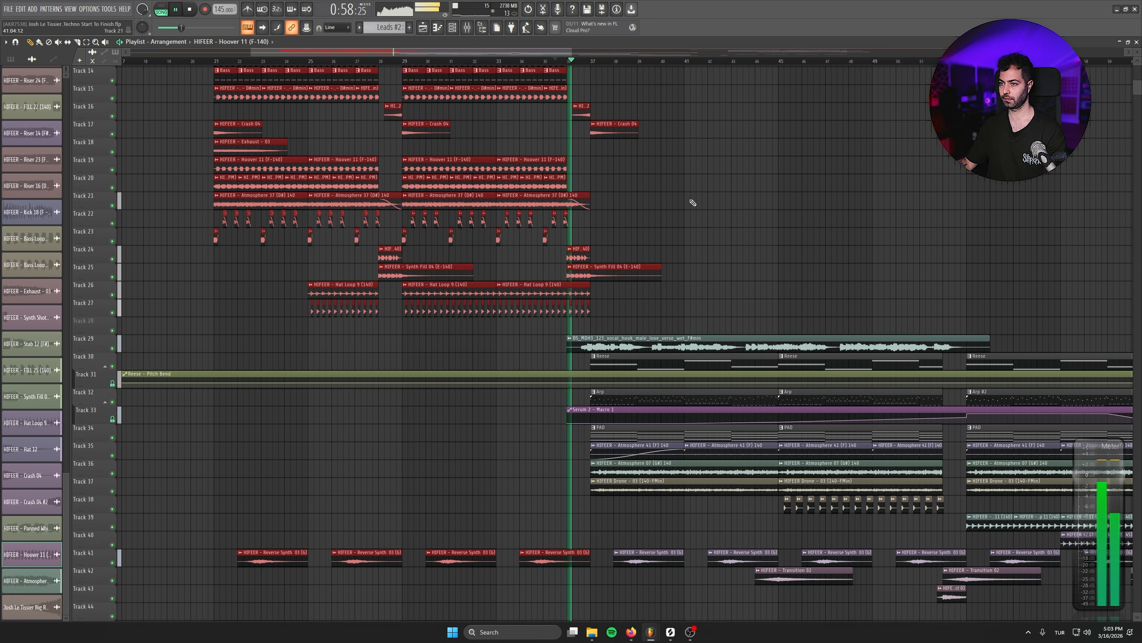
pyautogui.moveTo(720, 199); pyautogui.dragTo(818, 205)
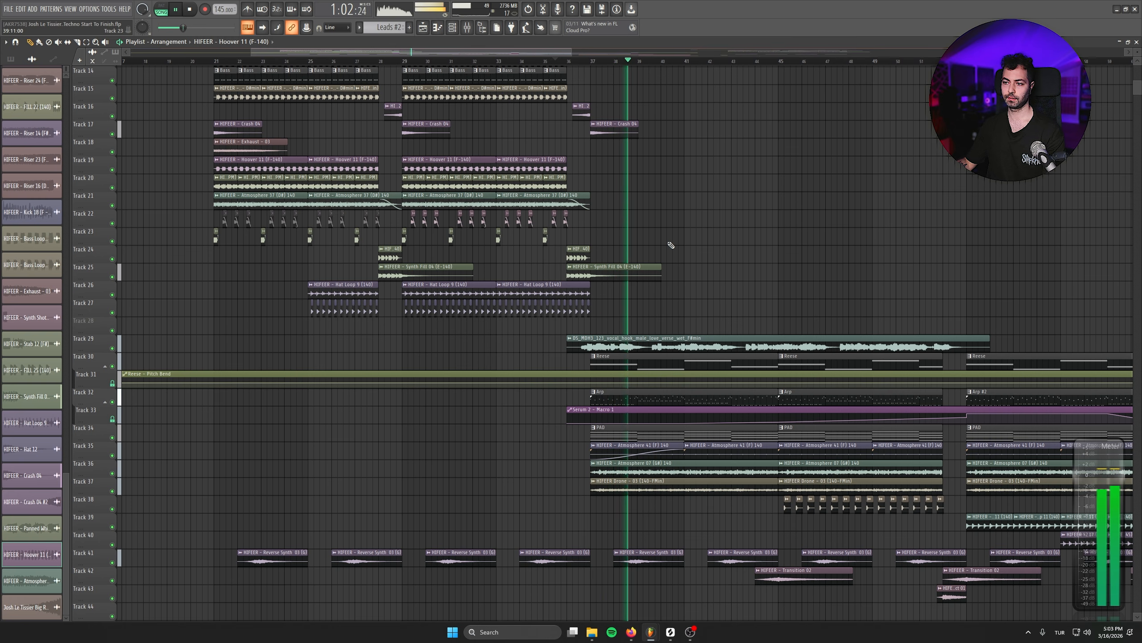
pyautogui.click(773, 237)
pyautogui.rightClick(775, 239)
pyautogui.moveTo(629, 219); pyautogui.dragTo(386, 107)
pyautogui.scroll(3, 303, 336)
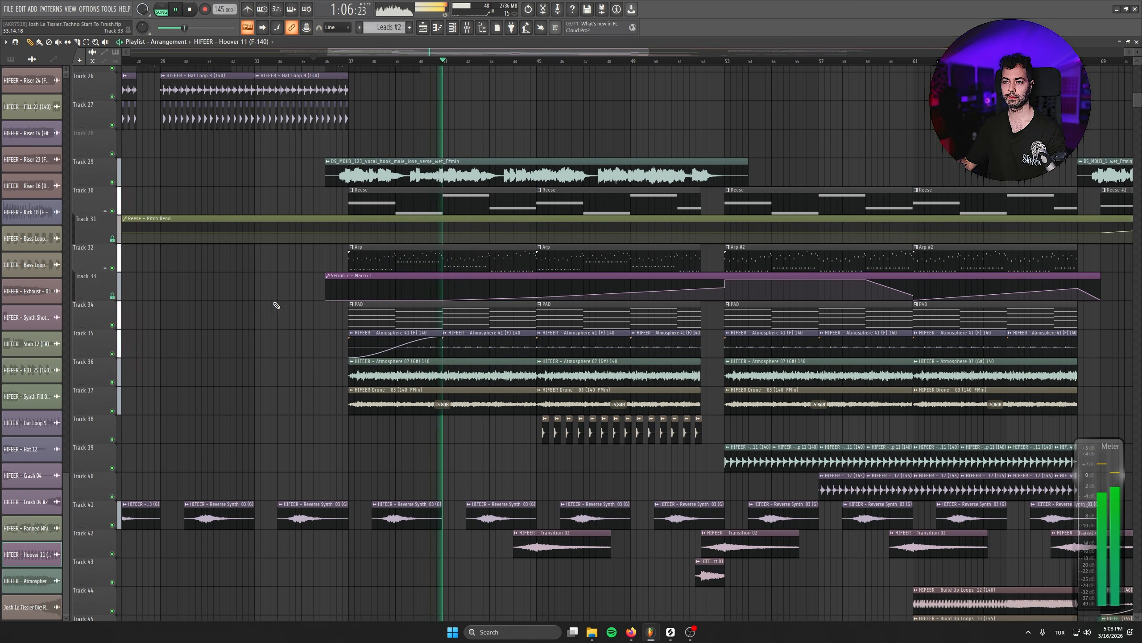
# - Insert an empty track directly below the PAD pattern track and stop playback
pyautogui.rightClick(94, 330)
pyautogui.click(110, 533)
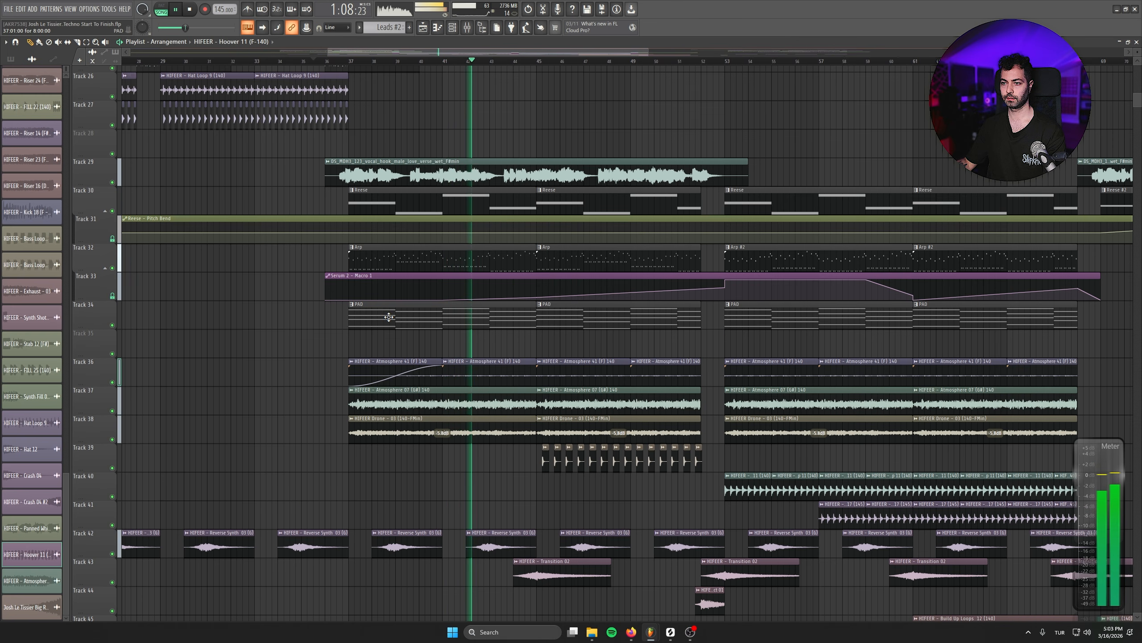
pyautogui.press('space')
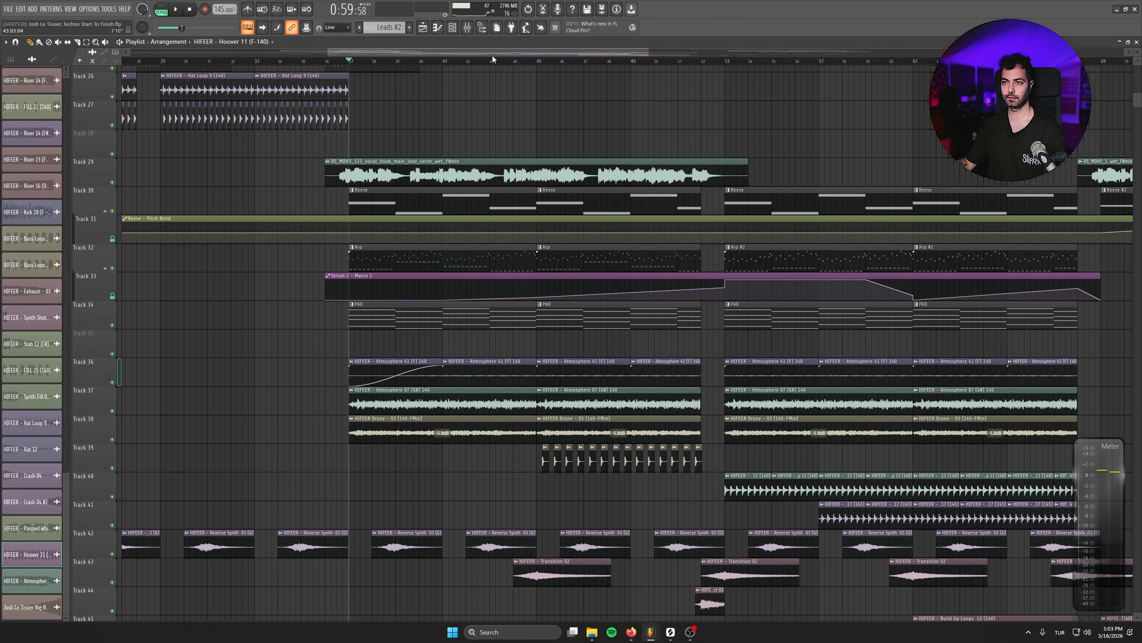
# - Load Fruity Balance into the second effect slot of the PAD mixer track
pyautogui.press('F9')
pyautogui.scroll(3, 572, 452)
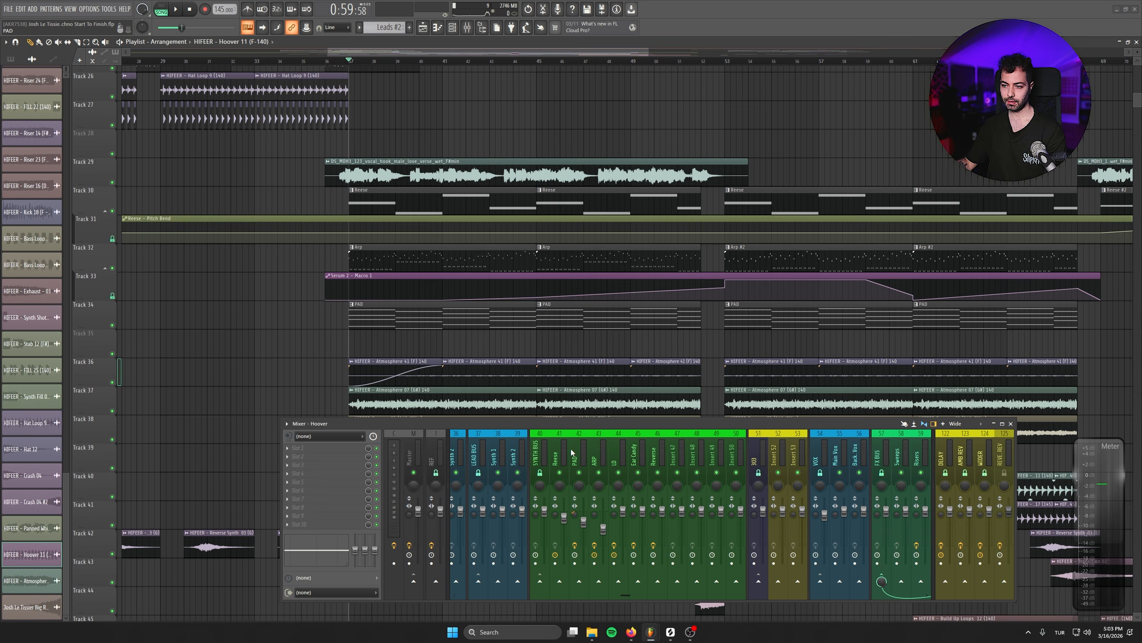
pyautogui.click(329, 460)
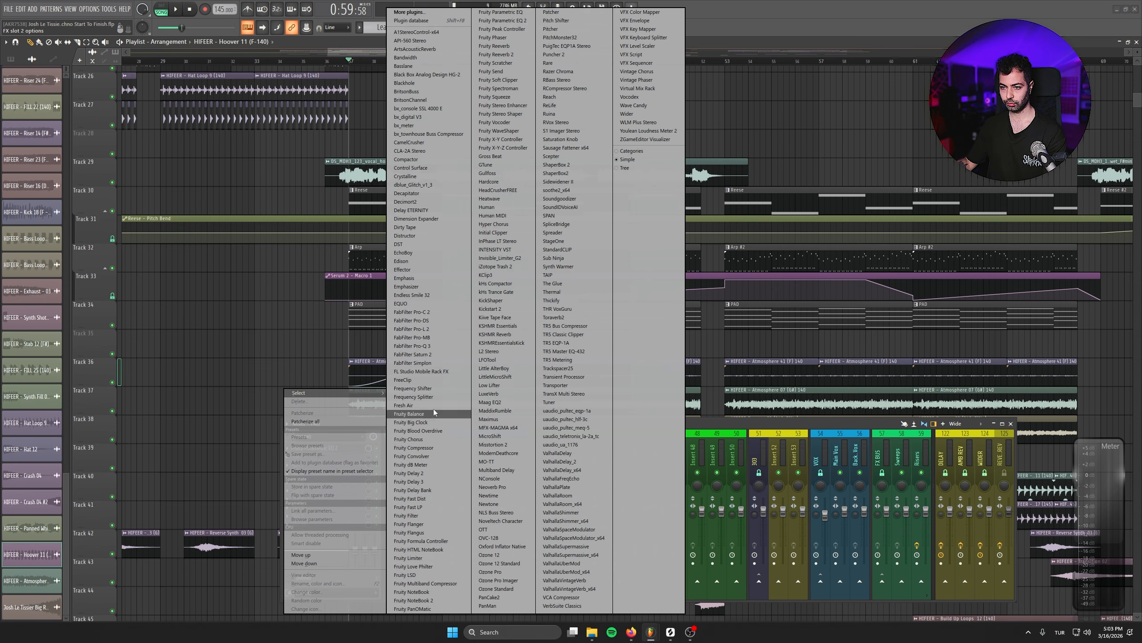
pyautogui.click(454, 414)
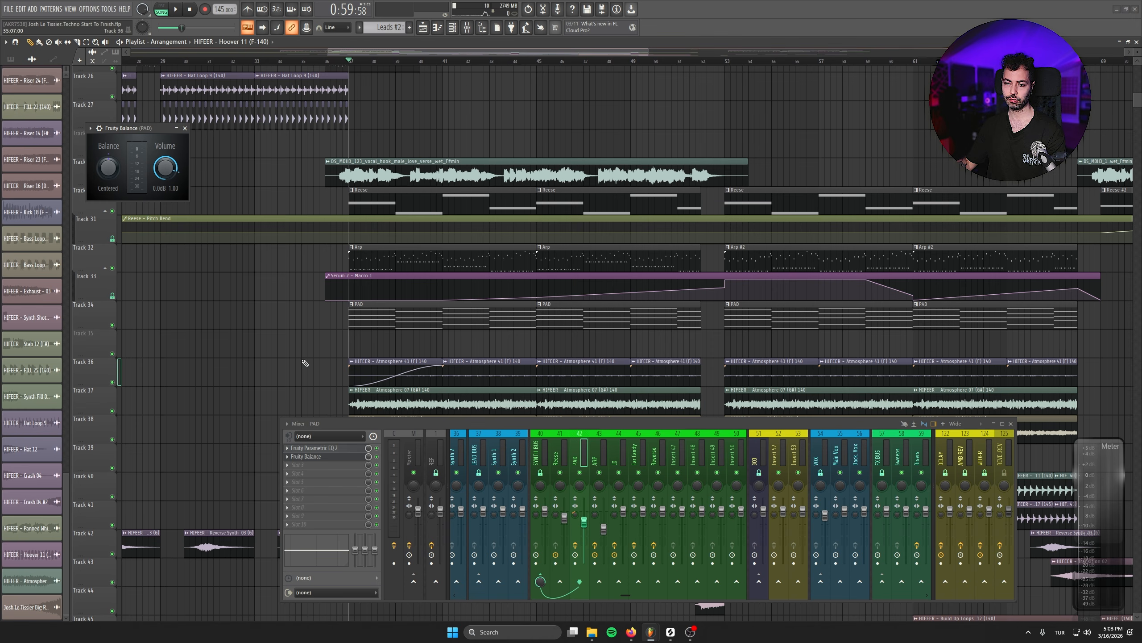
# - Create an automation clip for the PAD Fruity Balance volume, move it to Track 35 and paste the 50% value into its first point
pyautogui.rightClick(174, 179)
pyautogui.scroll(-3, 439, 357)
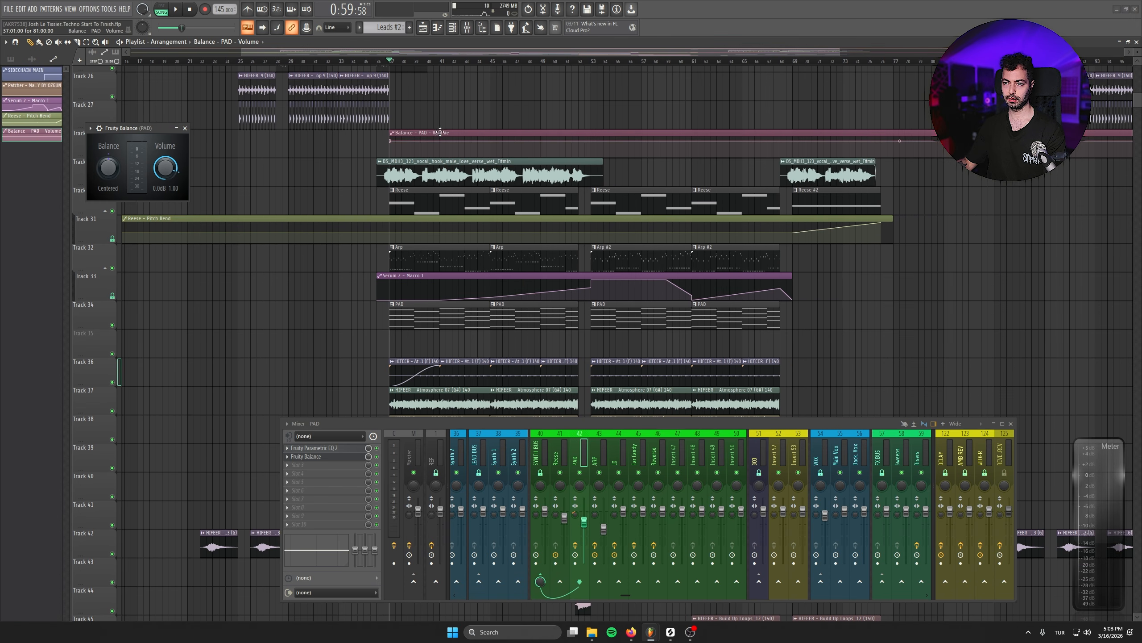
pyautogui.moveTo(392, 140); pyautogui.dragTo(342, 340)
pyautogui.rightClick(342, 341)
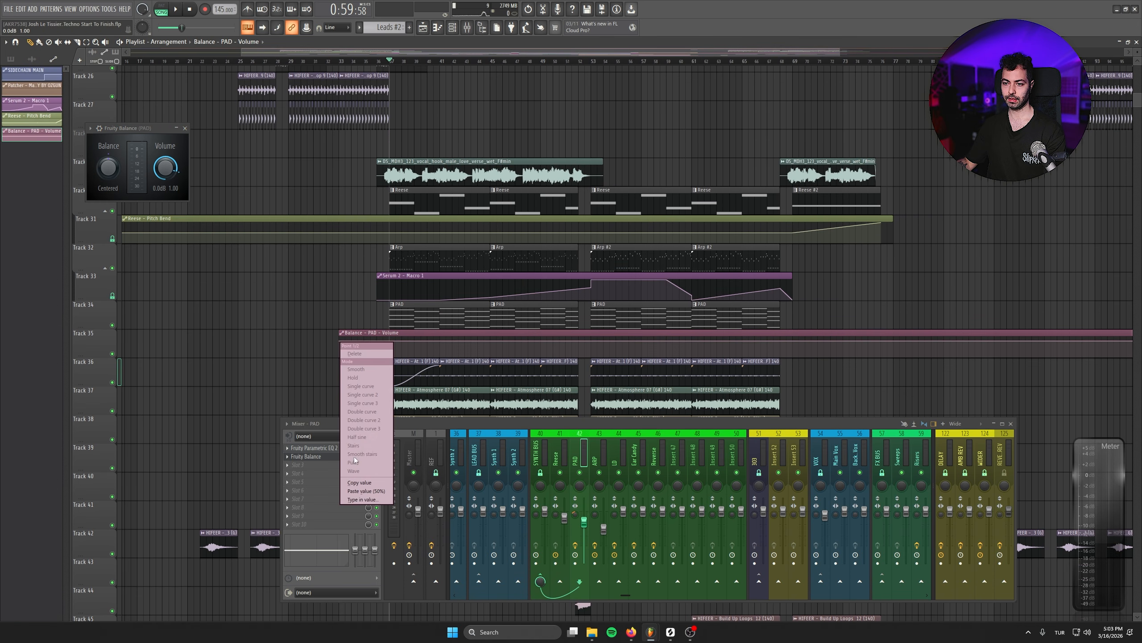
pyautogui.click(364, 491)
pyautogui.scroll(-3, 352, 334)
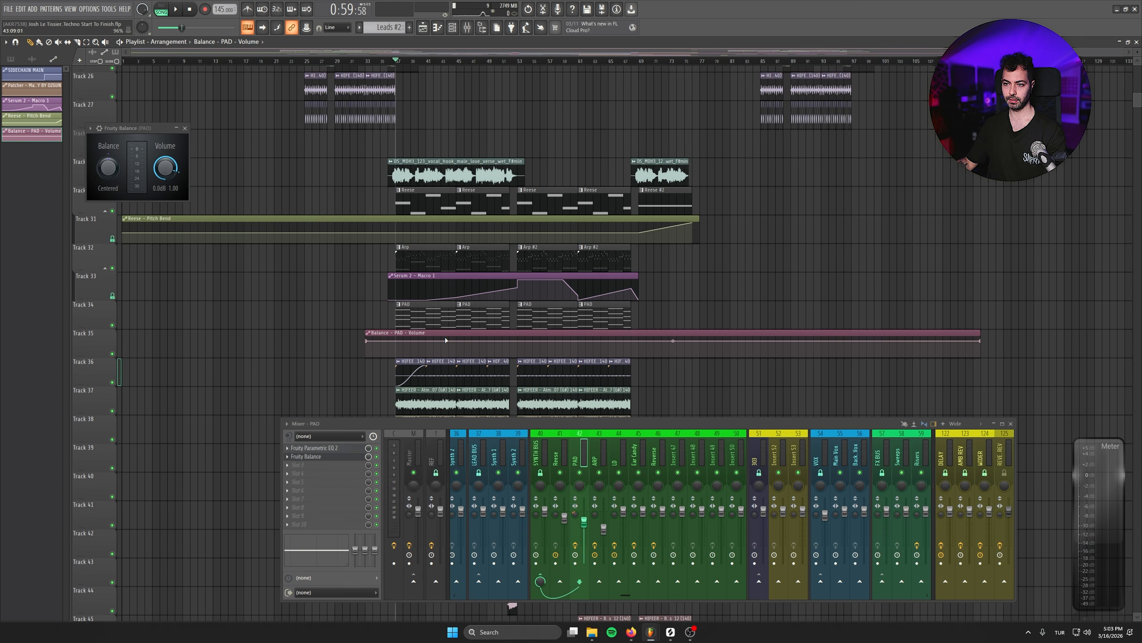
pyautogui.scroll(5, 352, 334)
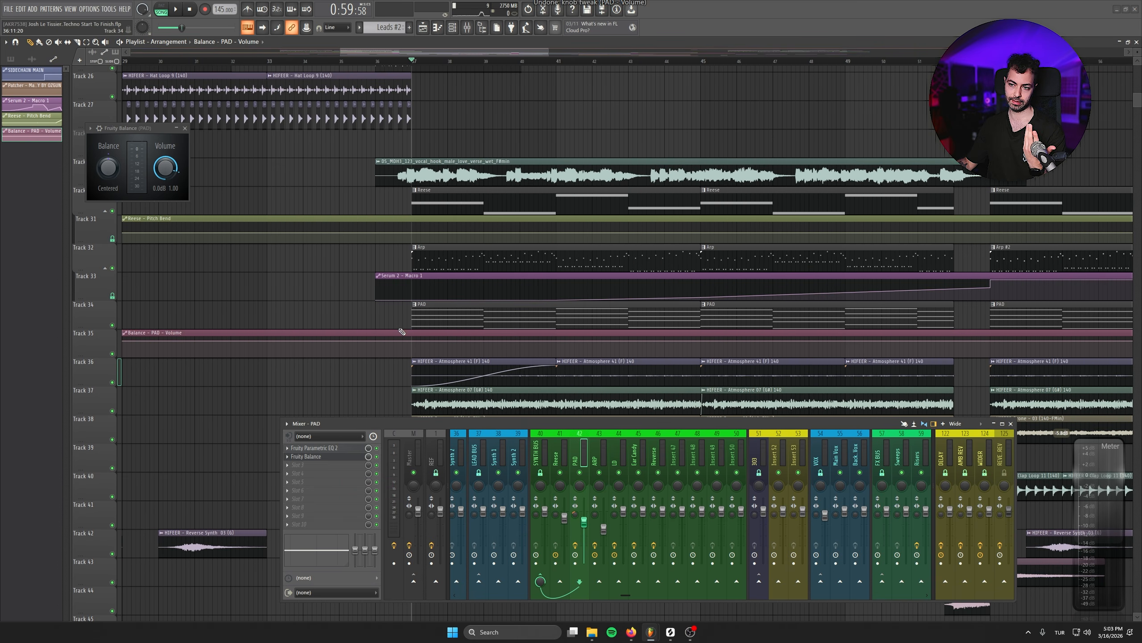
# - Shape the PAD volume automation with a full-level point at bar 36, a dip to about -17.6 dB at bar 37 and full level at bar 45
pyautogui.click(375, 341)
pyautogui.rightClick(377, 342)
pyautogui.click(411, 494)
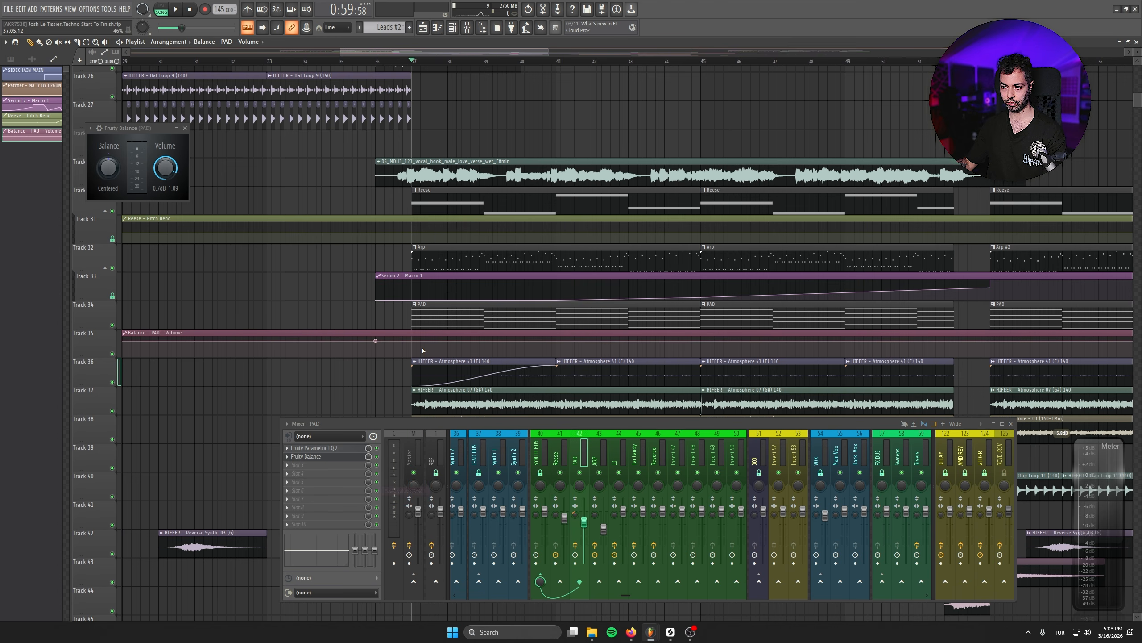
pyautogui.rightClick(412, 349)
pyautogui.rightClick(701, 342)
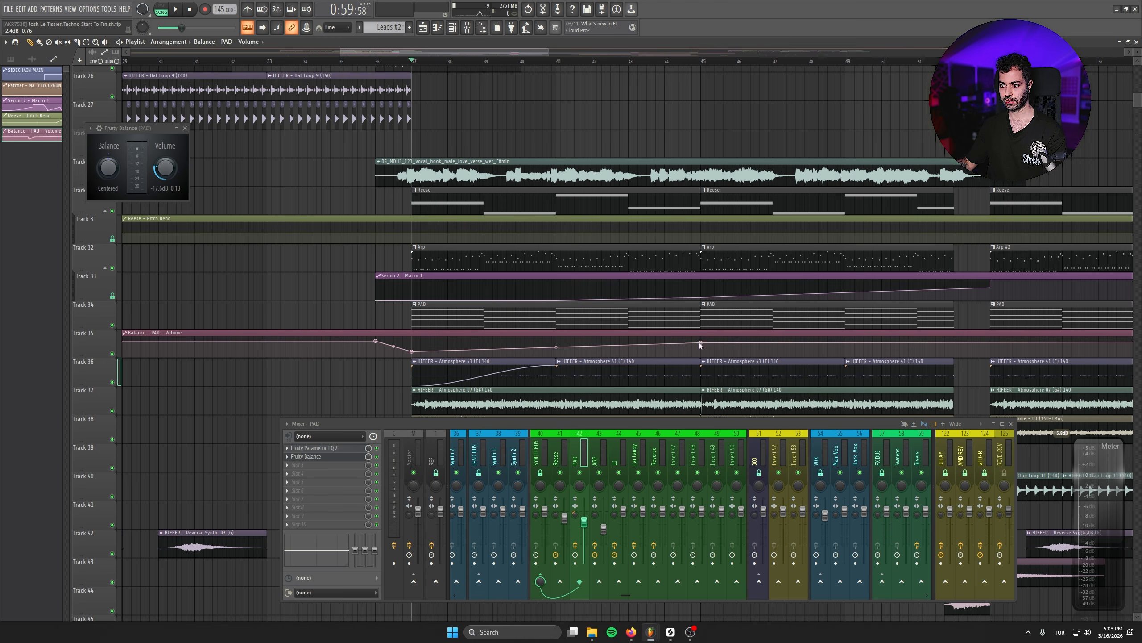
pyautogui.rightClick(701, 343)
pyautogui.click(726, 495)
# - Close the Fruity Balance window and, during playback, fade in the first Atmosphere 07 and Drone 03 clips from bar 37 to 45
pyautogui.press('space')
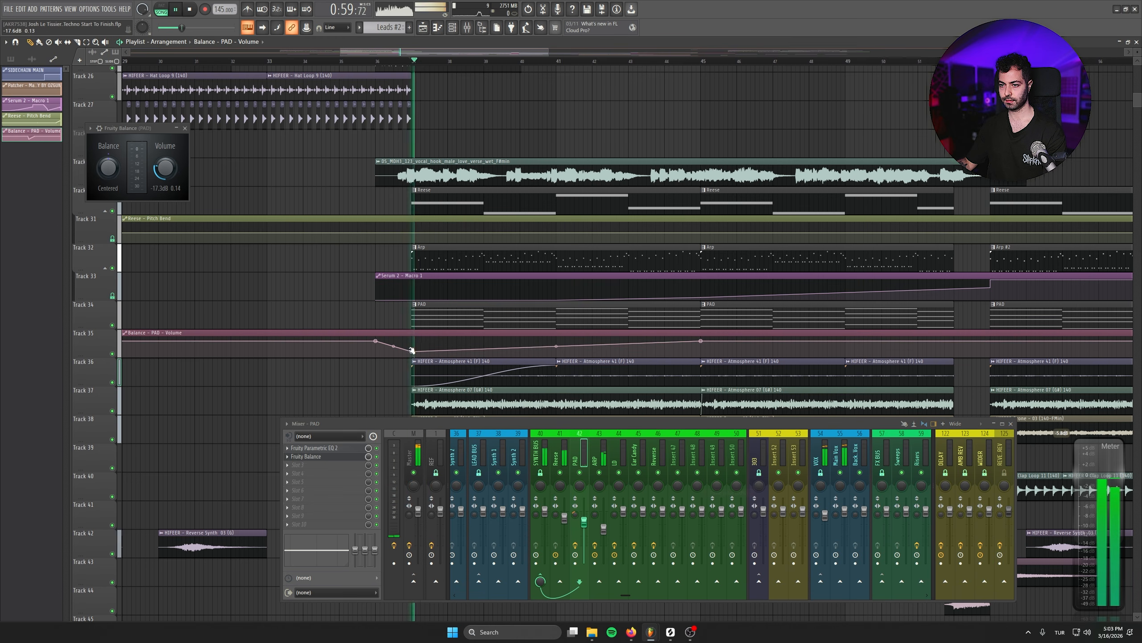
pyautogui.click(185, 128)
pyautogui.scroll(-3, 263, 331)
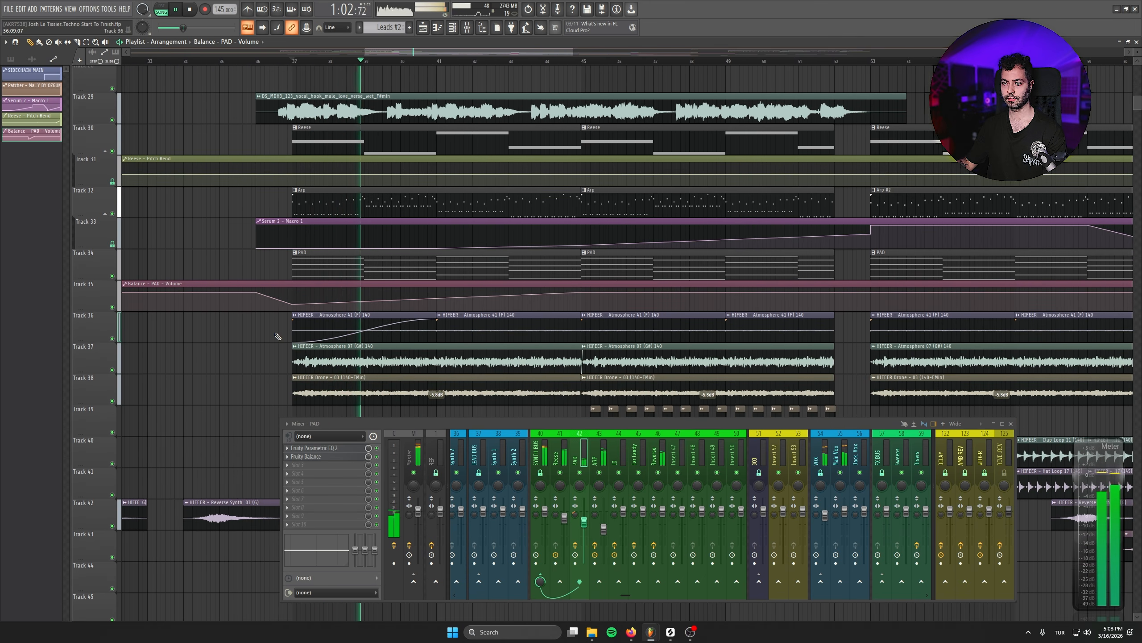
pyautogui.moveTo(293, 349); pyautogui.dragTo(582, 341)
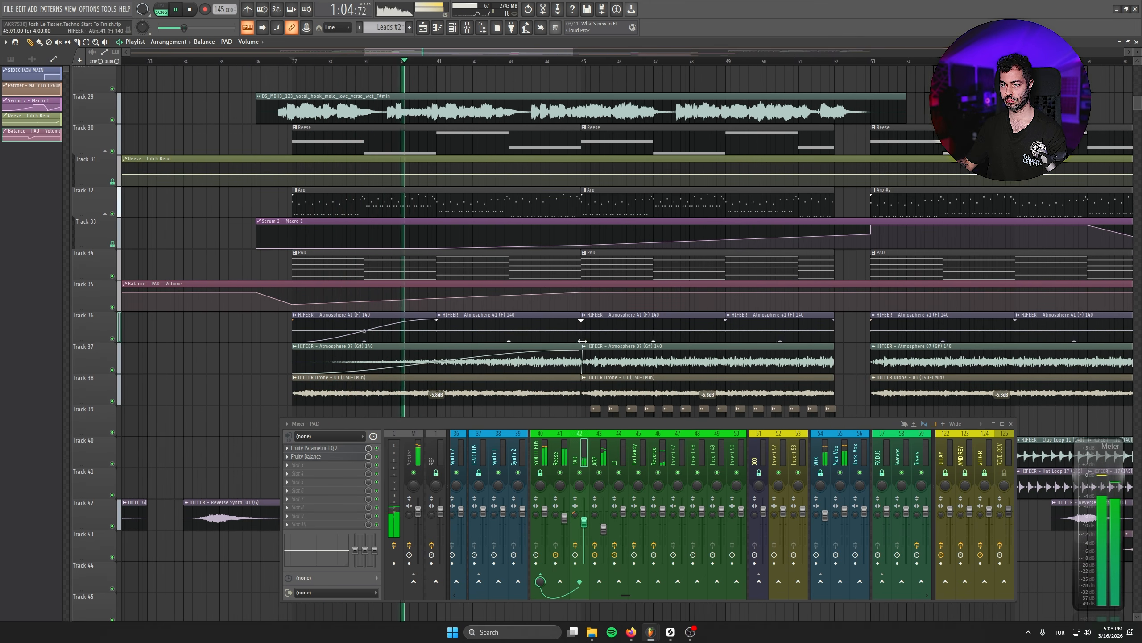
pyautogui.moveTo(299, 386); pyautogui.dragTo(582, 382)
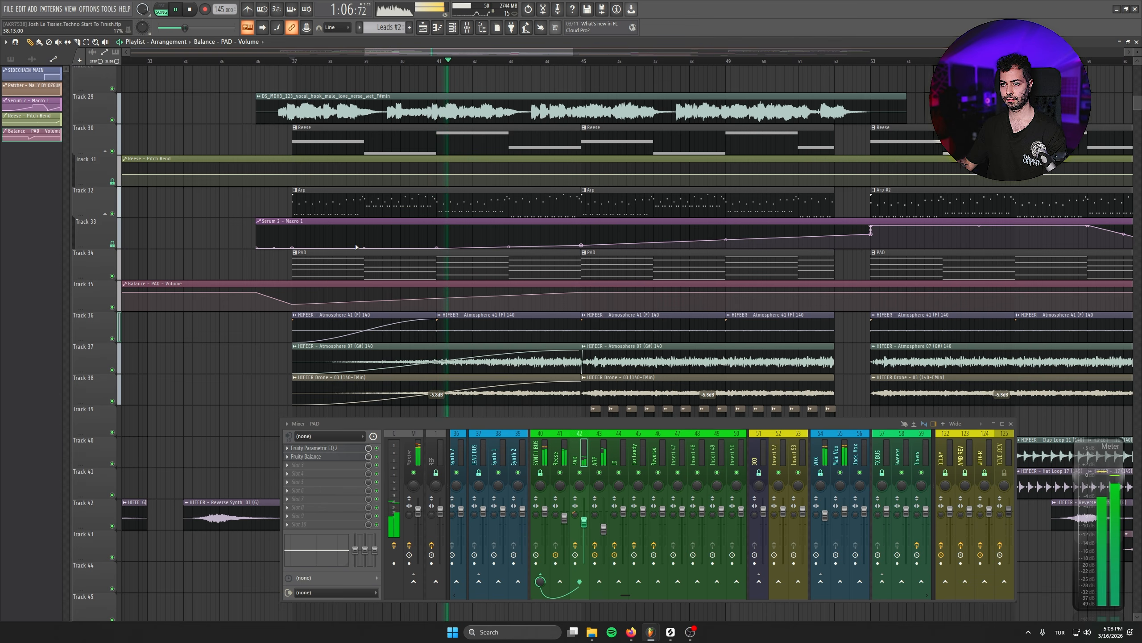
# - Stop playback and insert an empty track between the Reese pattern track and the Reese pitch bend automation
pyautogui.scroll(1, 328, 267)
pyautogui.scroll(2, 328, 268)
pyautogui.press('space')
pyautogui.rightClick(102, 227)
pyautogui.click(135, 413)
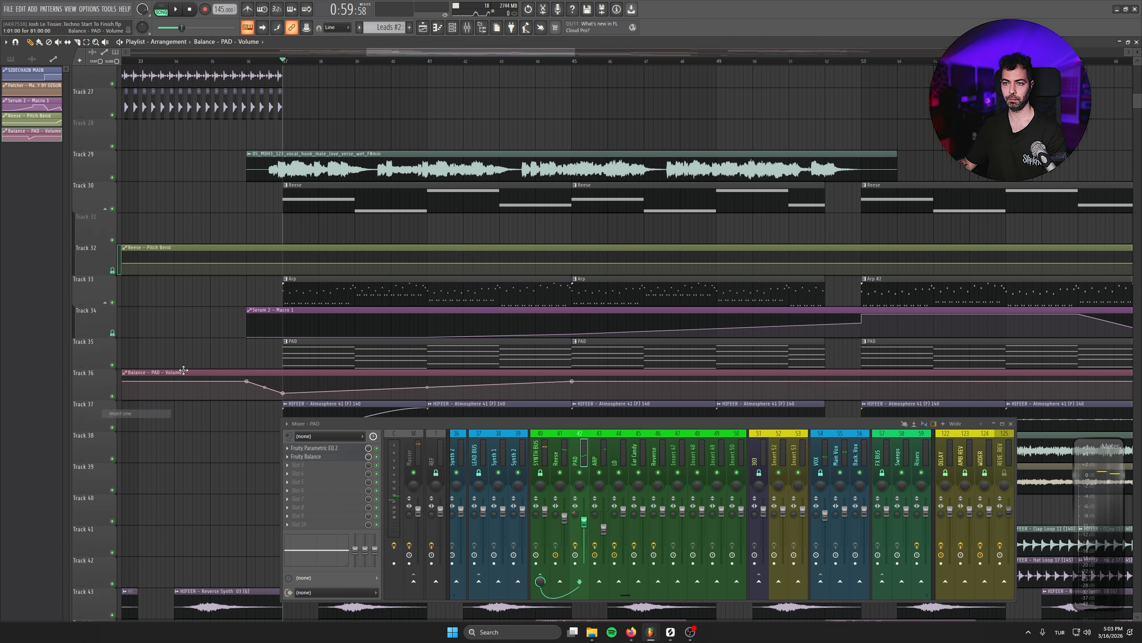
# - Create an automation clip for the channel volume of the Reese channel and close the channel rack
pyautogui.click(329, 191)
pyautogui.click(453, 29)
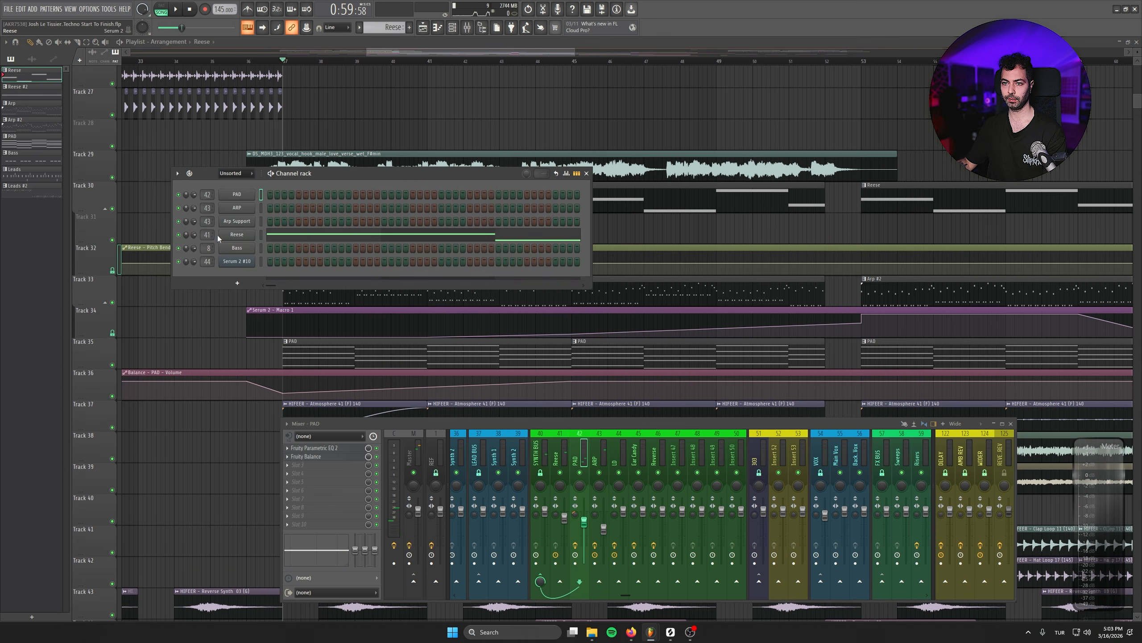
pyautogui.rightClick(196, 234)
pyautogui.click(227, 302)
pyautogui.click(586, 173)
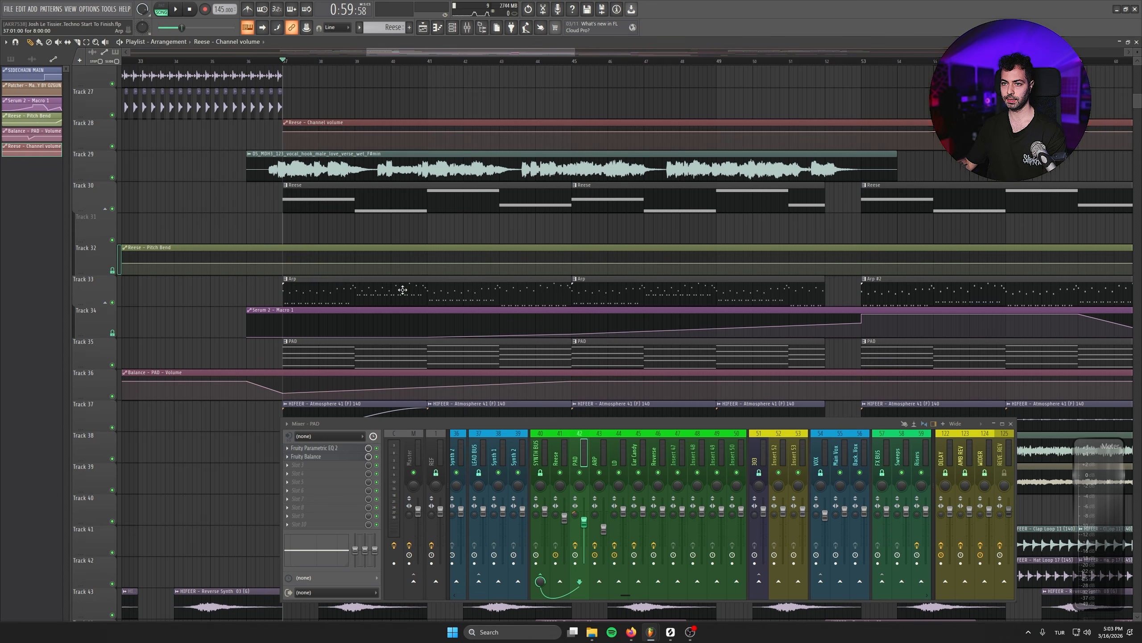
# - Move the Reese channel volume automation to the start of Track 31 and copy the value of its first point
pyautogui.scroll(-3, 237, 325)
pyautogui.scroll(-3, 237, 324)
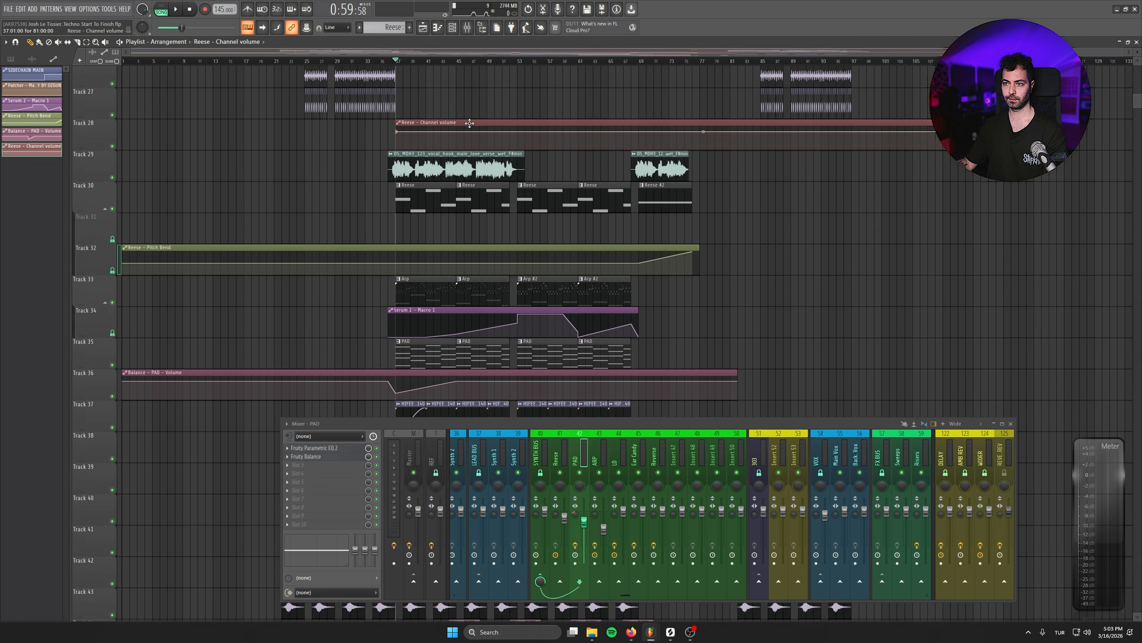
pyautogui.moveTo(469, 123); pyautogui.dragTo(85, 229)
pyautogui.rightClick(124, 225)
pyautogui.click(148, 366)
# - Shape the Reese volume automation with the copied level at bar 36, a dip at bar 37 and the copied level again at bar 45
pyautogui.scroll(4, 403, 324)
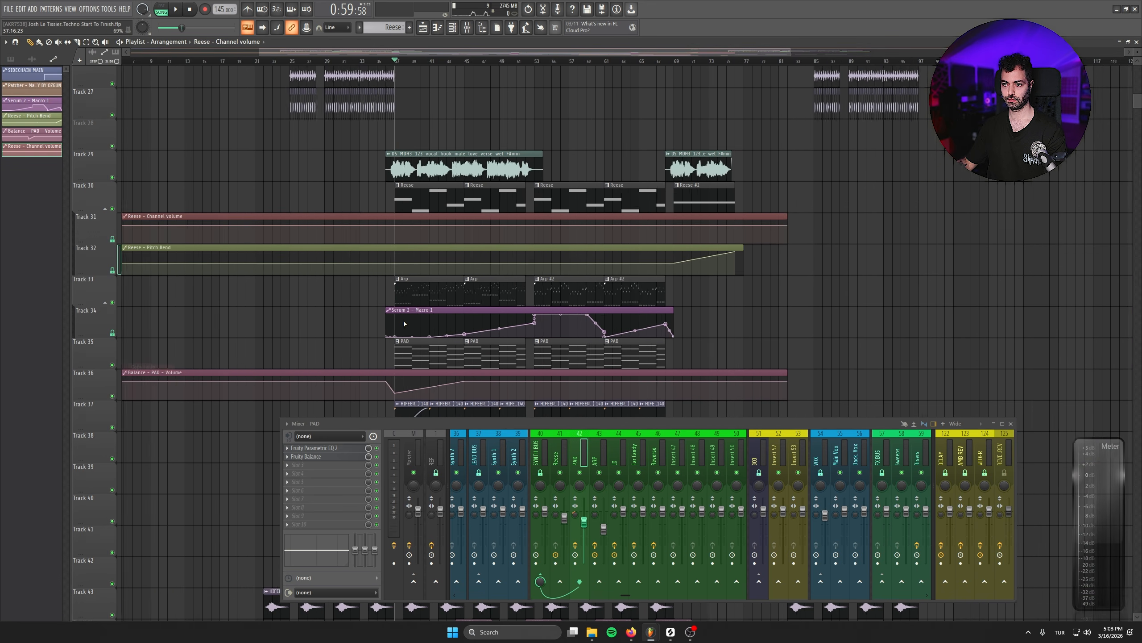
pyautogui.rightClick(371, 228)
pyautogui.rightClick(372, 228)
pyautogui.click(392, 377)
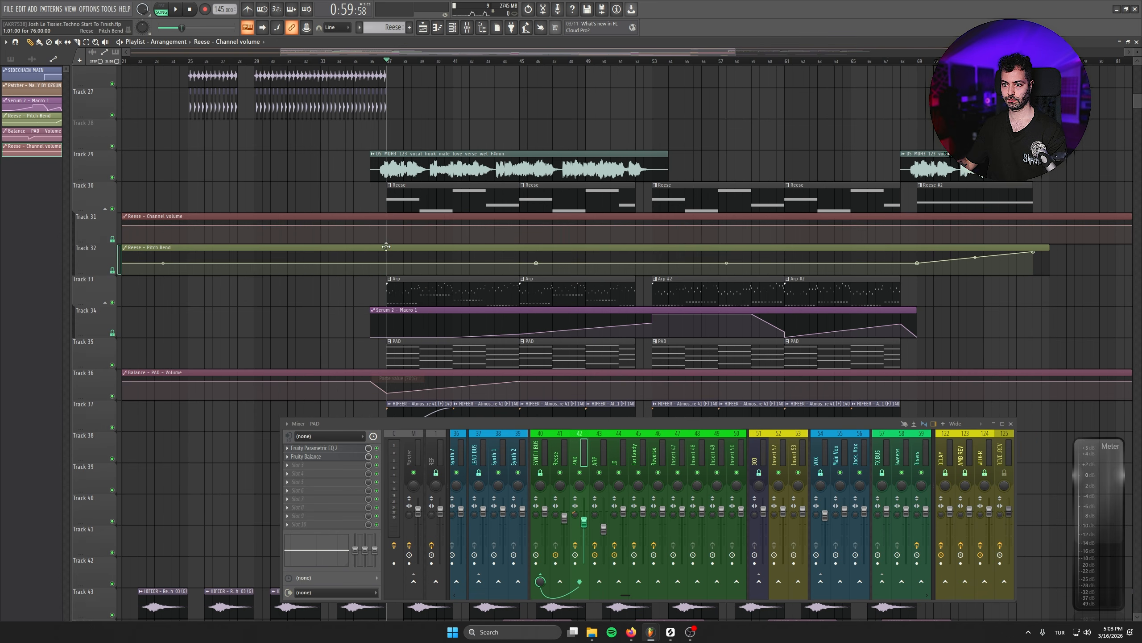
pyautogui.rightClick(387, 236)
pyautogui.rightClick(519, 227)
pyautogui.click(540, 375)
# - During playback, make the Reese volume automation fall from bar 69 to about -15.7 dB at bar 76 and return to full level at bar 77
pyautogui.press('space')
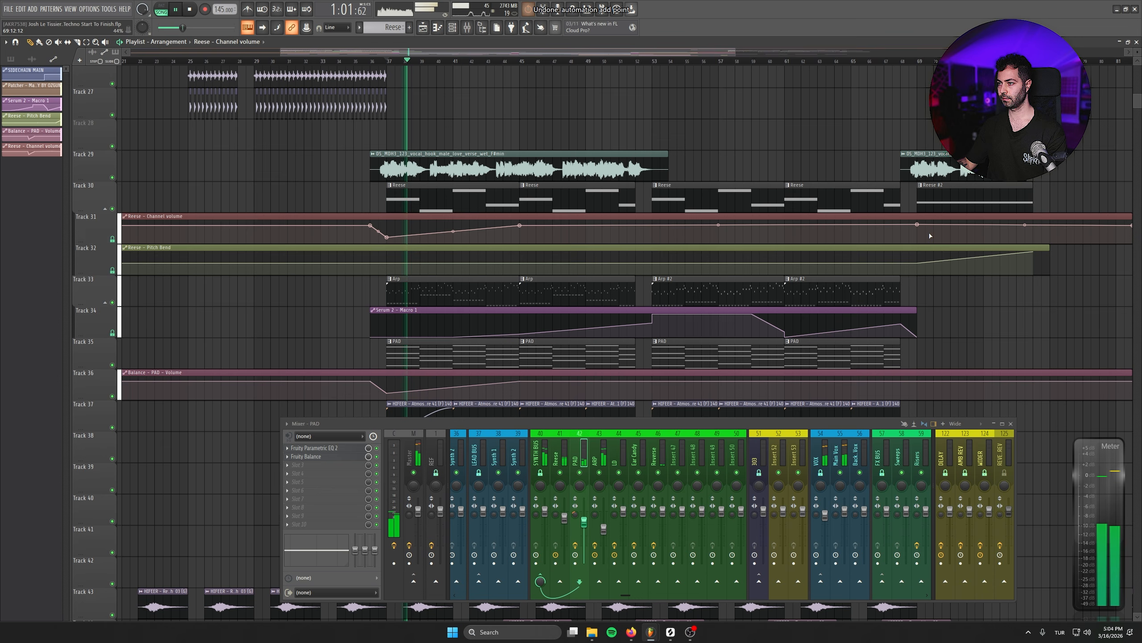
pyautogui.rightClick(918, 224)
pyautogui.click(949, 375)
pyautogui.rightClick(1034, 234)
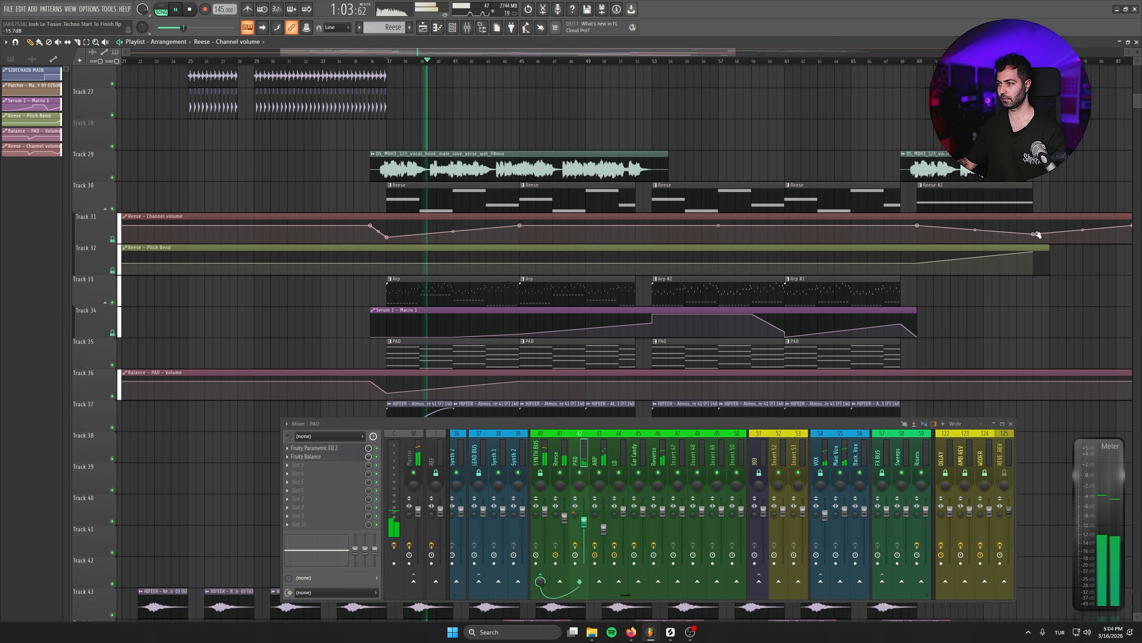
pyautogui.rightClick(1050, 228)
pyautogui.rightClick(1051, 228)
pyautogui.click(1072, 369)
# - Close the mixer and save the project
pyautogui.scroll(-2, 788, 346)
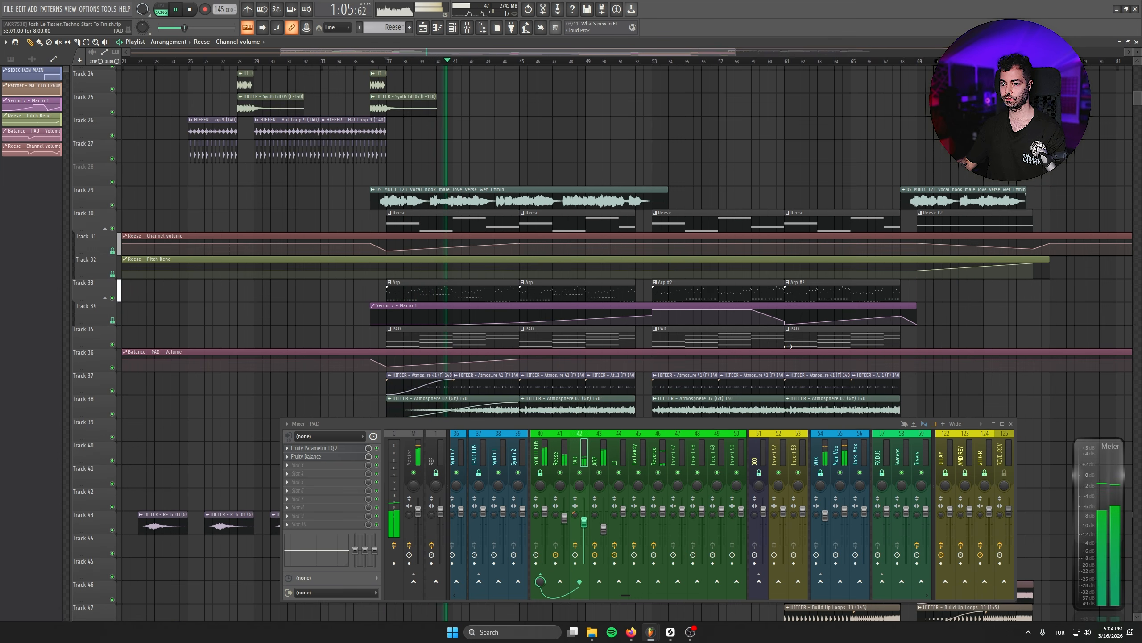
pyautogui.click(1010, 423)
pyautogui.scroll(3, 506, 337)
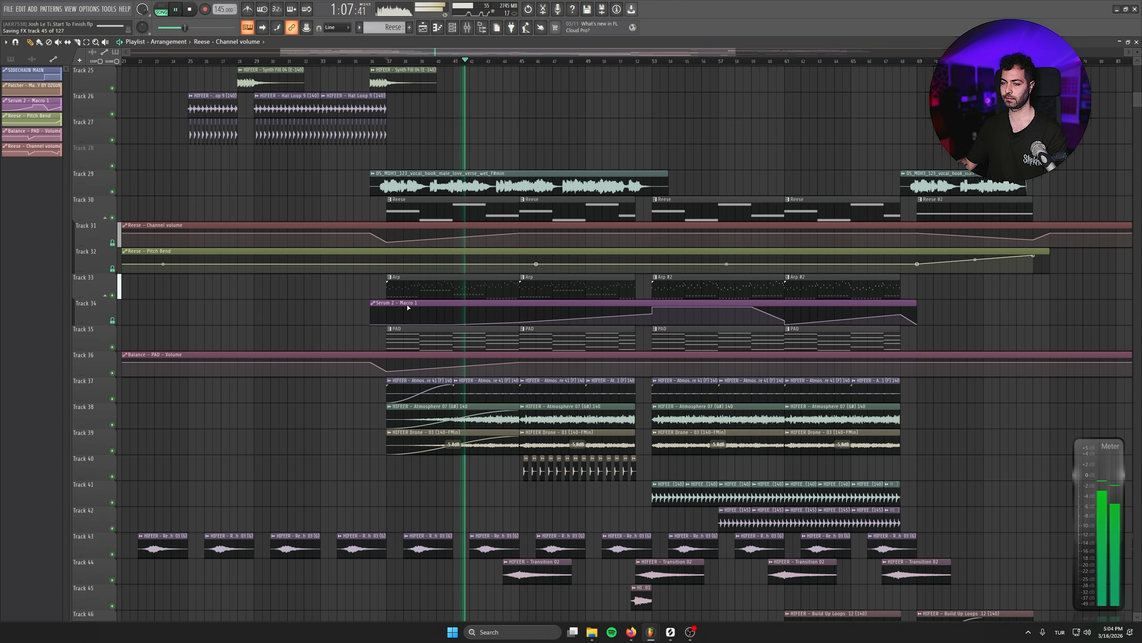
# - Play on through the opening of the break and save the project
pyautogui.scroll(-1, 507, 337)
pyautogui.moveTo(507, 337); pyautogui.dragTo(581, 385)
pyautogui.moveTo(787, 261); pyautogui.dragTo(642, 243)
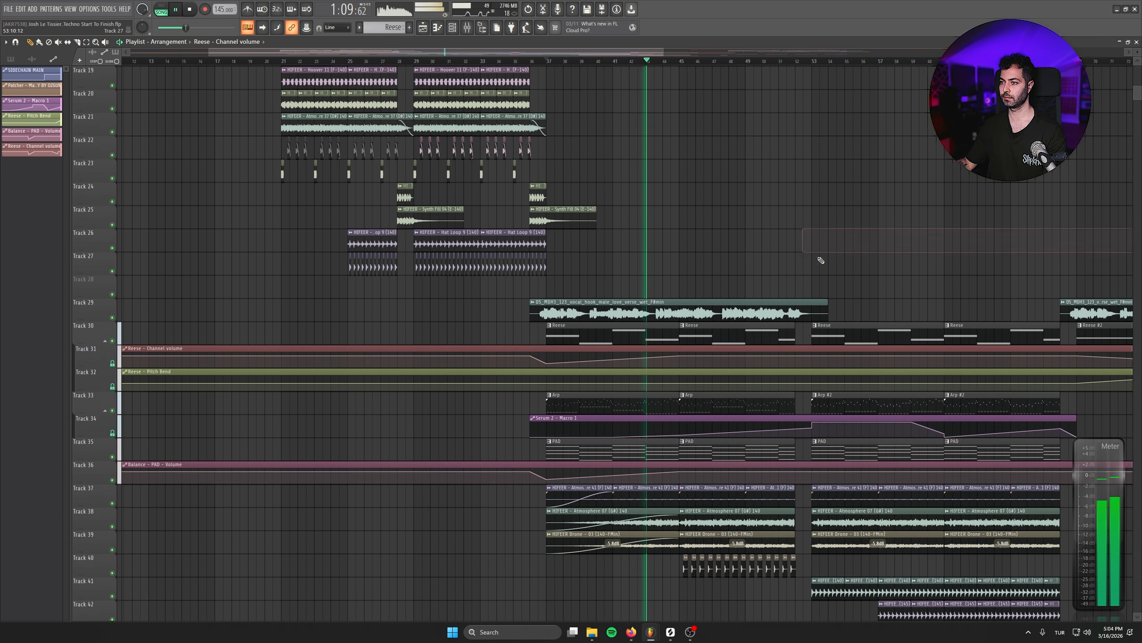
pyautogui.press('space')
pyautogui.hotkey('ctrl', 's')
# - Play the arrangement from bar 35 and listen to the break's entry and the layers of its first half
pyautogui.moveTo(788, 244); pyautogui.dragTo(726, 13)
pyautogui.scroll(3, 490, 515)
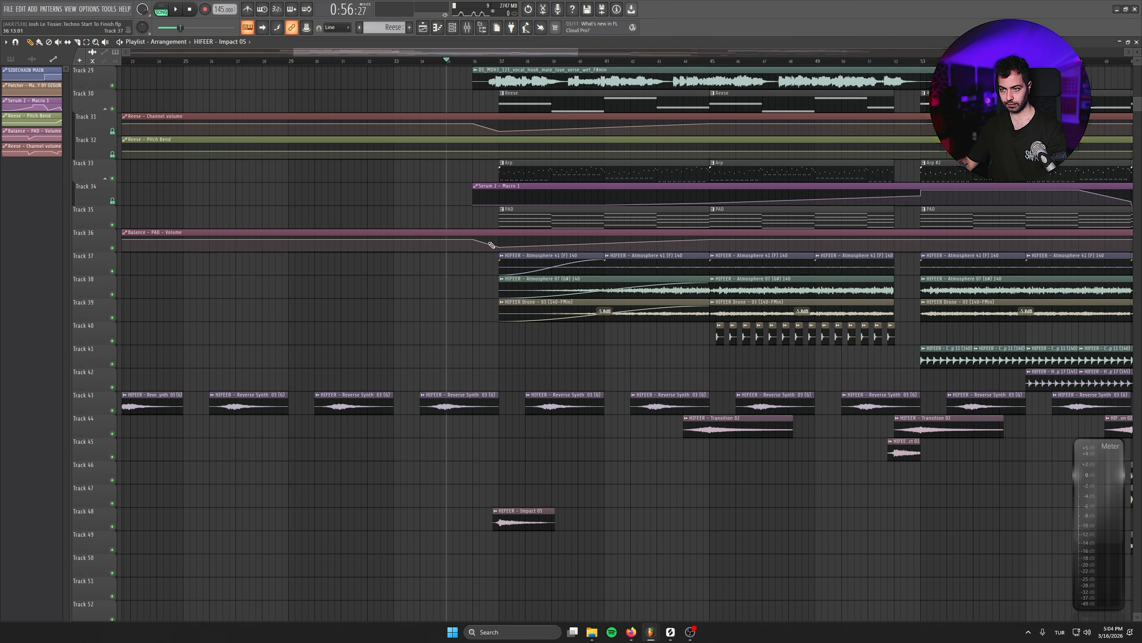
pyautogui.press('space')
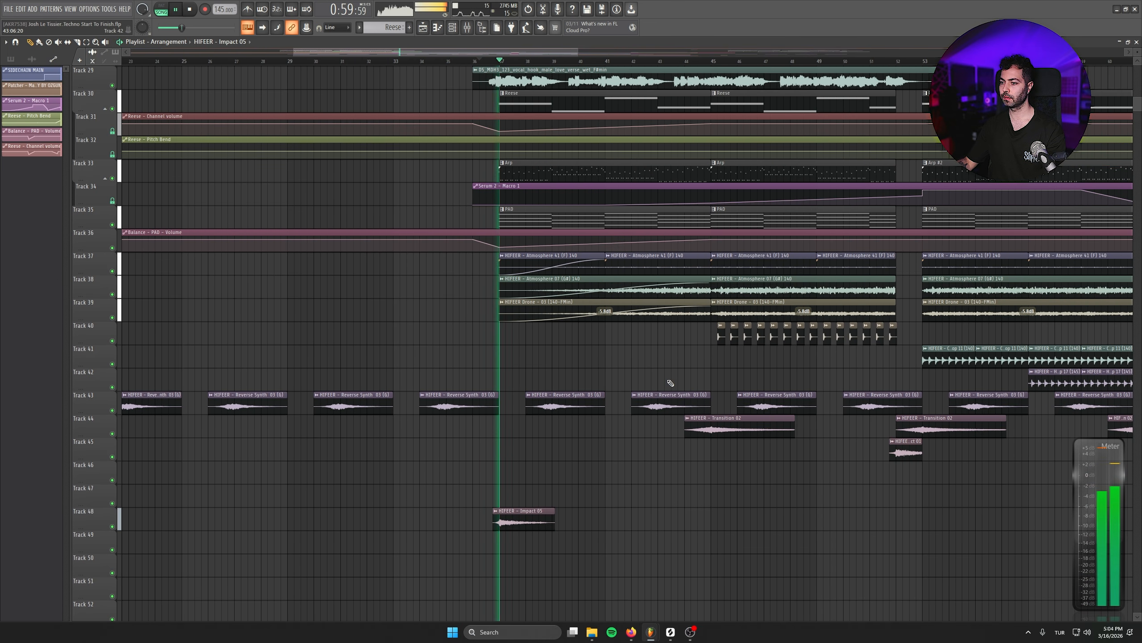
pyautogui.scroll(-1, 610, 491)
pyautogui.scroll(-3, 609, 491)
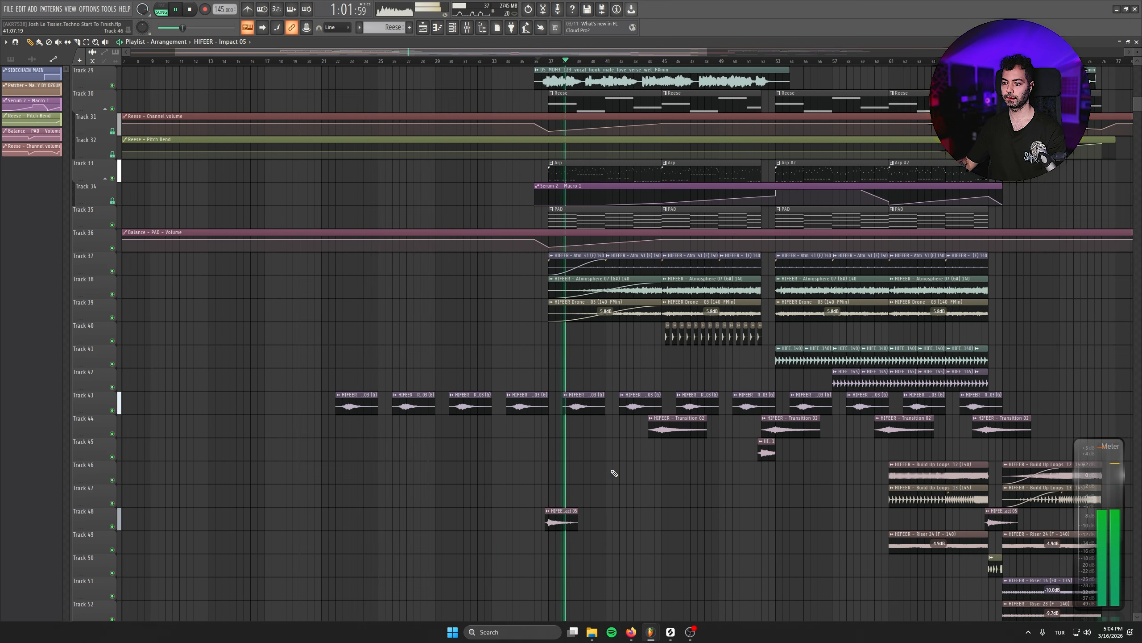
pyautogui.scroll(5, 629, 436)
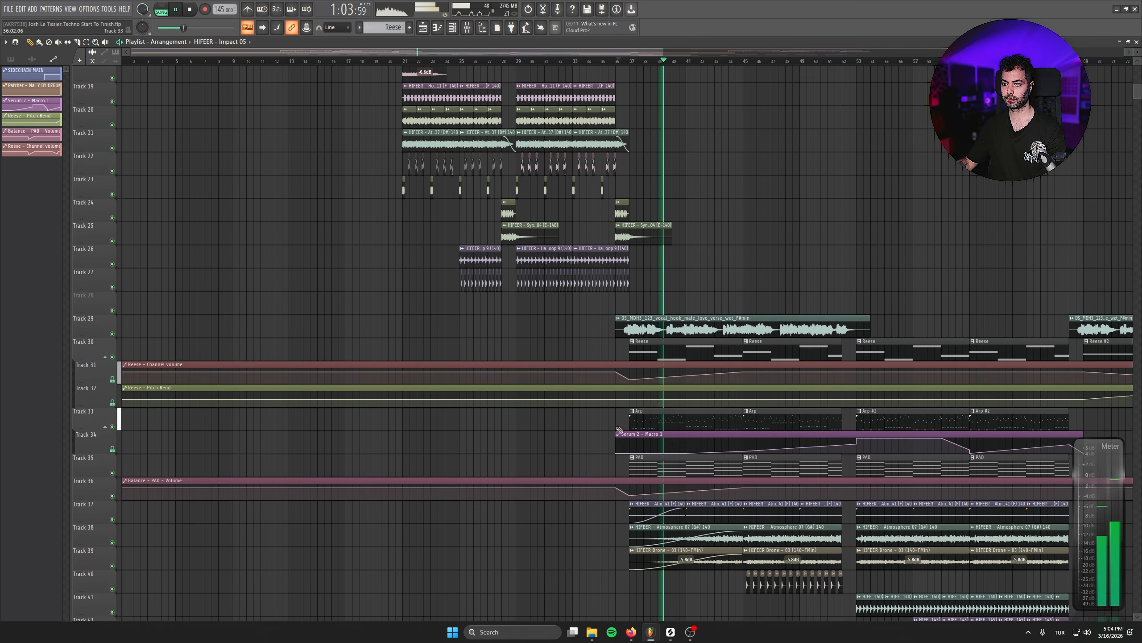
pyautogui.scroll(3, 610, 381)
pyautogui.moveTo(666, 466); pyautogui.dragTo(588, 317)
pyautogui.scroll(2, 574, 462)
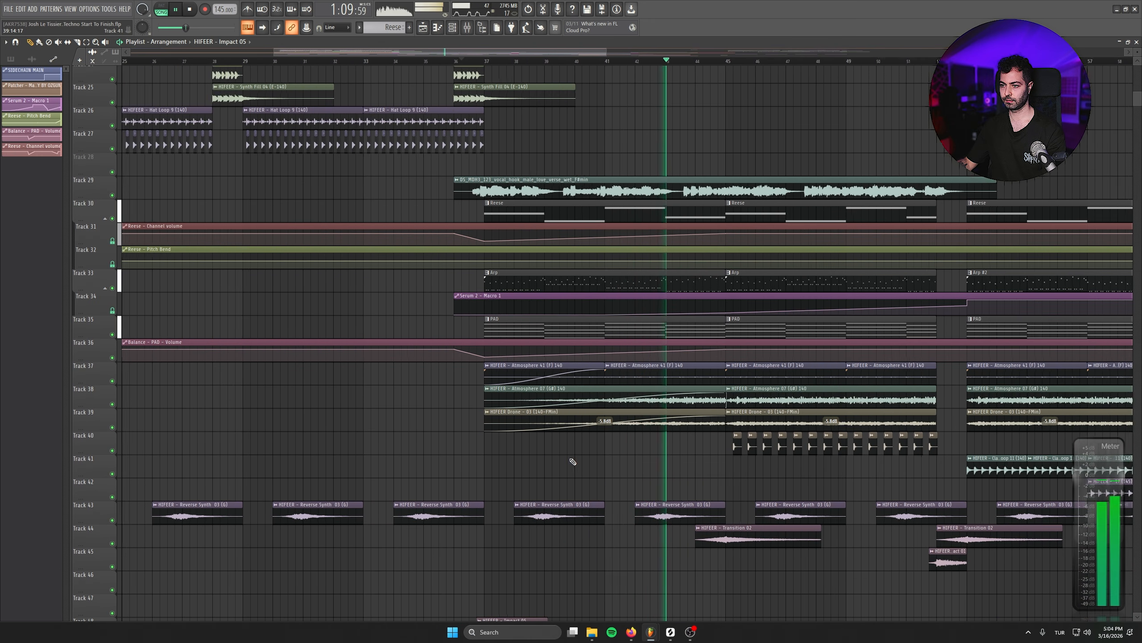
pyautogui.scroll(-6, 570, 459)
pyautogui.scroll(-2, 566, 454)
pyautogui.click(861, 369)
pyautogui.scroll(3, 918, 446)
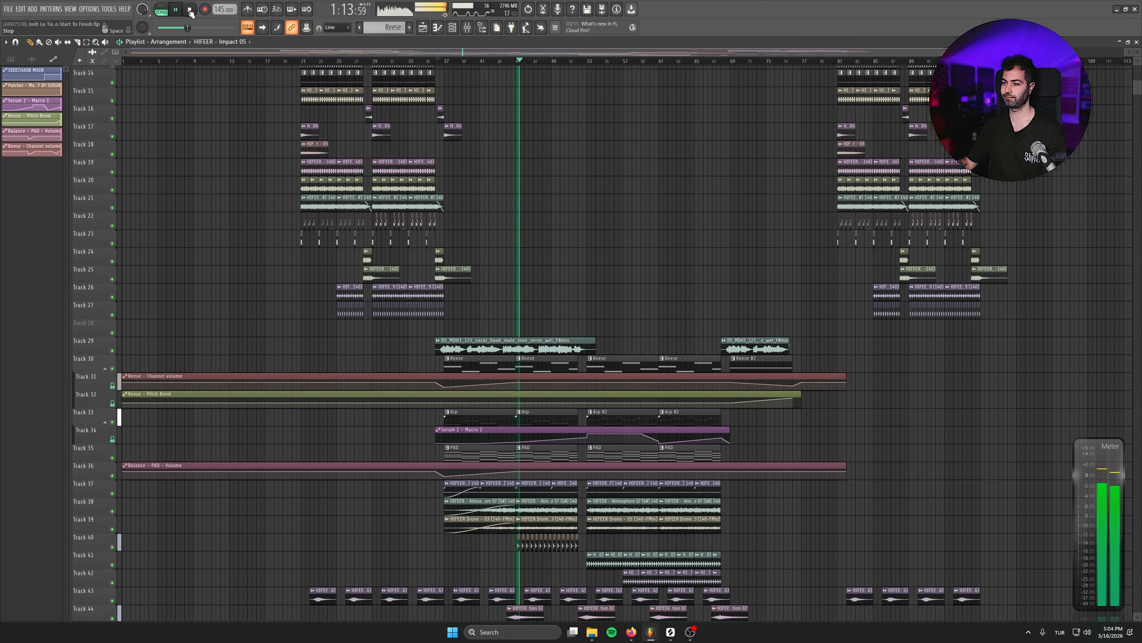
pyautogui.rightClick(576, 538)
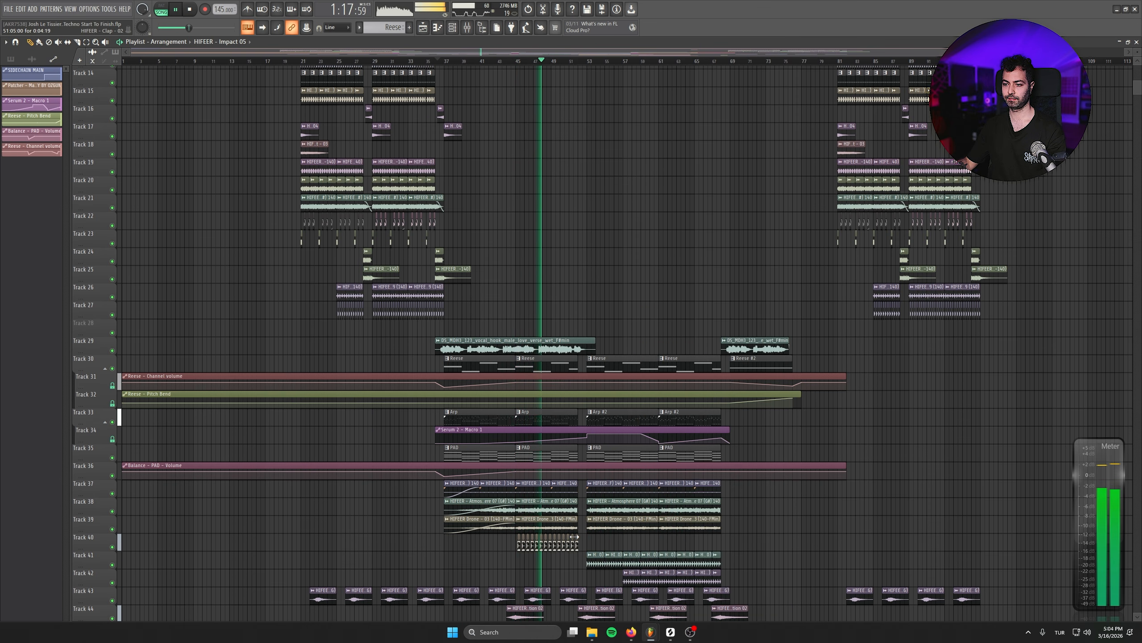
# - Copy the impact, fill, build-up loops and risers leading into the second drop to the lead-in of the first drop
pyautogui.moveTo(971, 358); pyautogui.dragTo(859, 535)
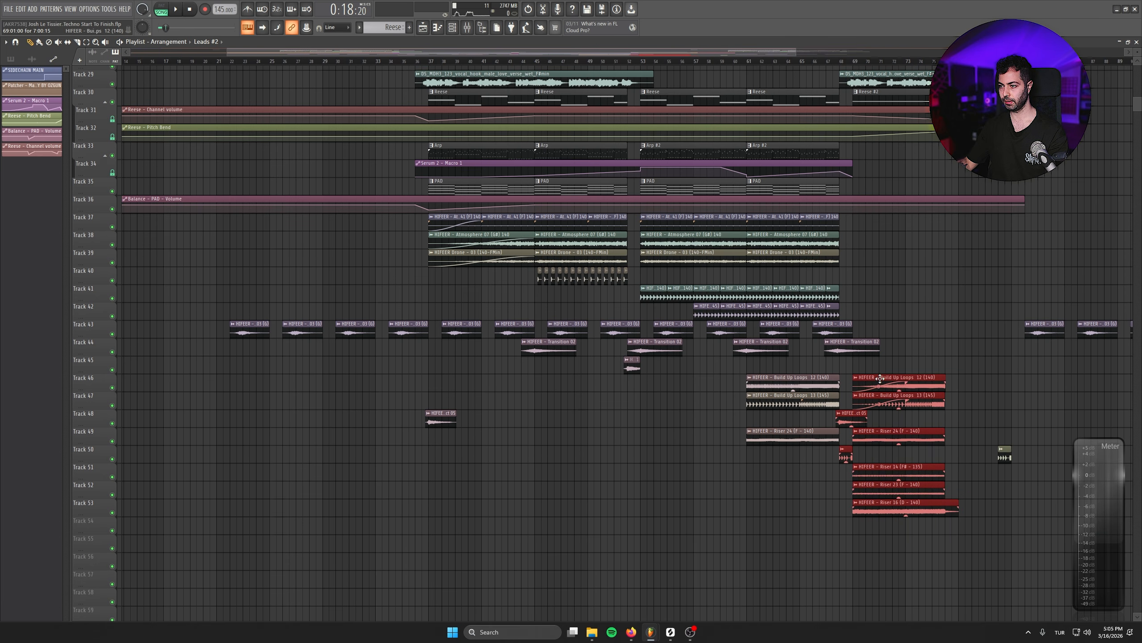
pyautogui.moveTo(880, 379); pyautogui.dragTo(174, 382)
pyautogui.scroll(1, 193, 387)
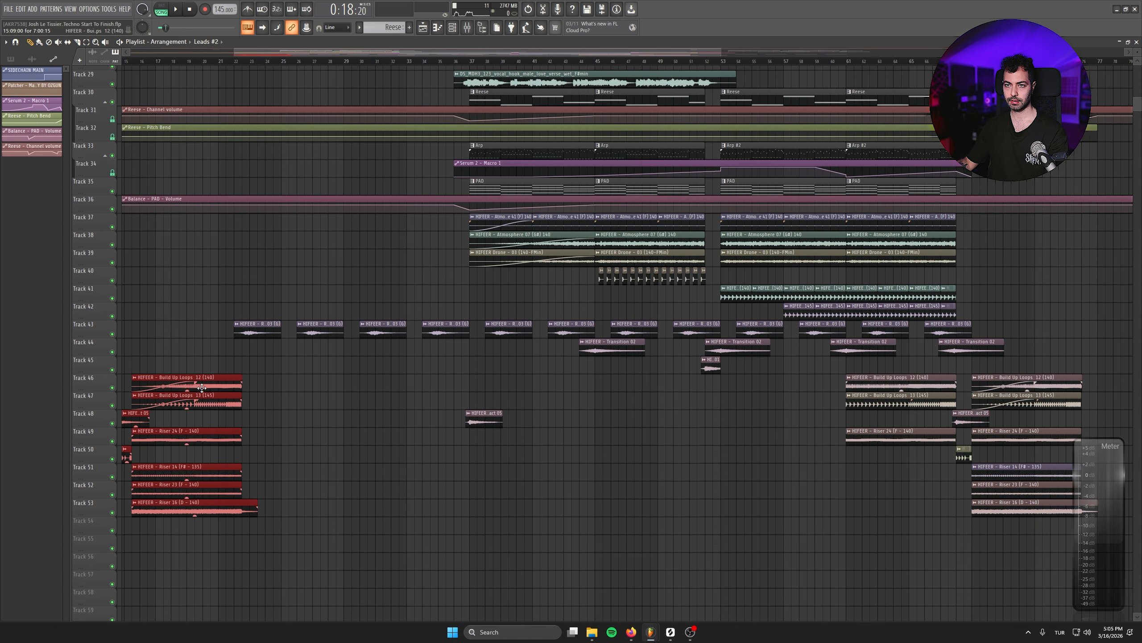
# - Align the copied group on Tracks 46 to 53 so the build-up loops and risers start at bar 13
pyautogui.moveTo(139, 217); pyautogui.dragTo(626, 371)
pyautogui.scroll(-1, 362, 324)
pyautogui.scroll(3, 403, 304)
pyautogui.scroll(-3, 328, 373)
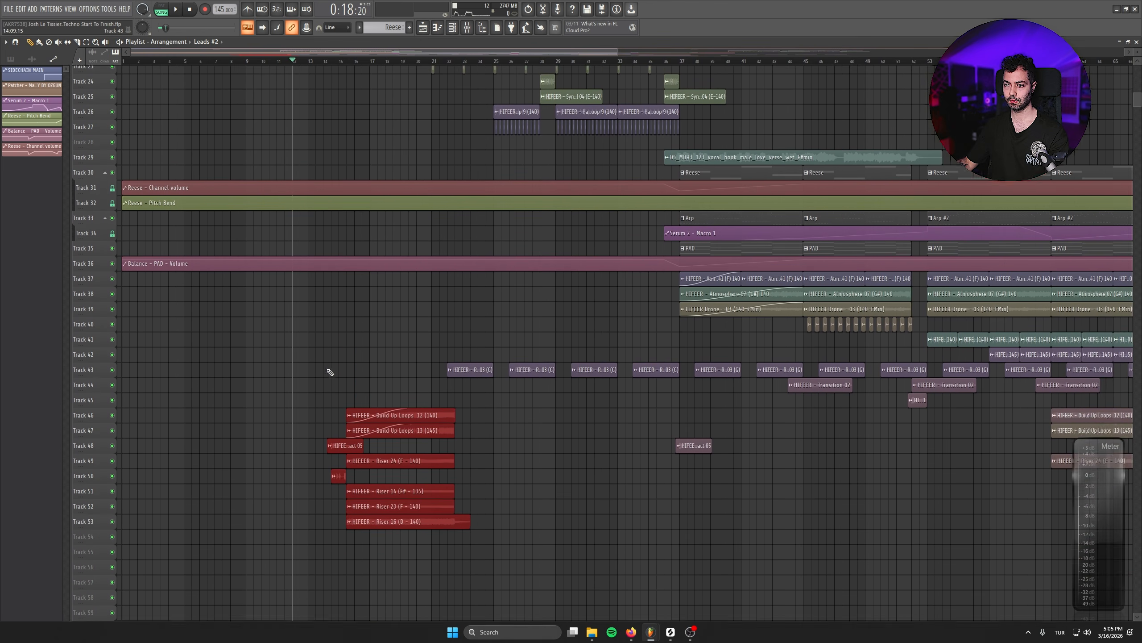
pyautogui.scroll(1, 399, 398)
pyautogui.moveTo(355, 407); pyautogui.dragTo(348, 407)
pyautogui.press('space')
pyautogui.scroll(-3, 240, 387)
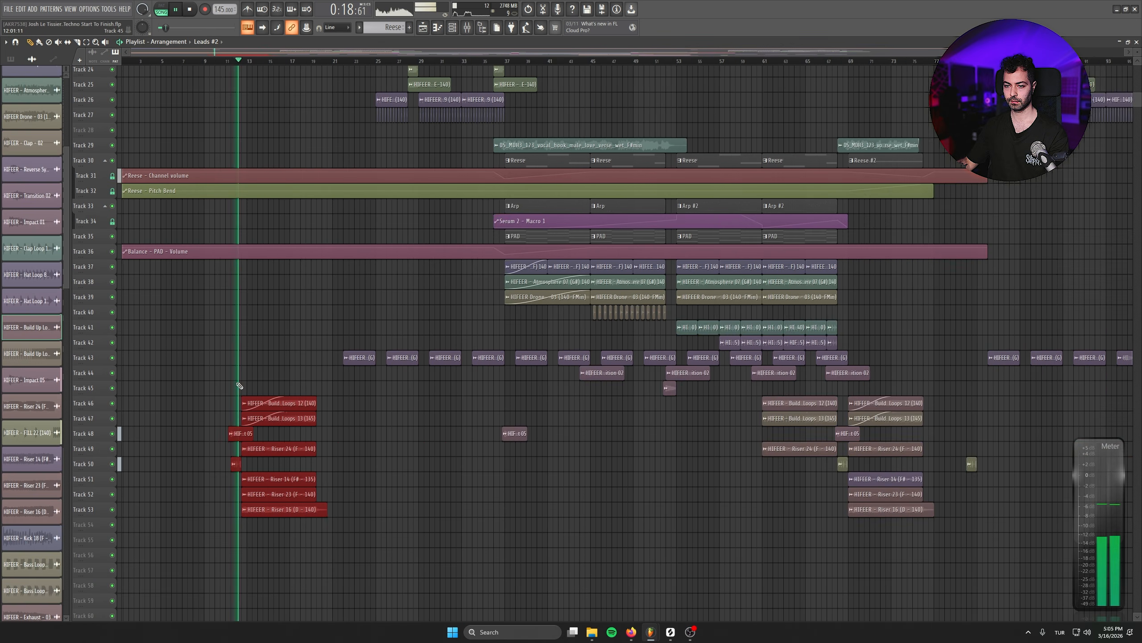
pyautogui.scroll(3, 174, 384)
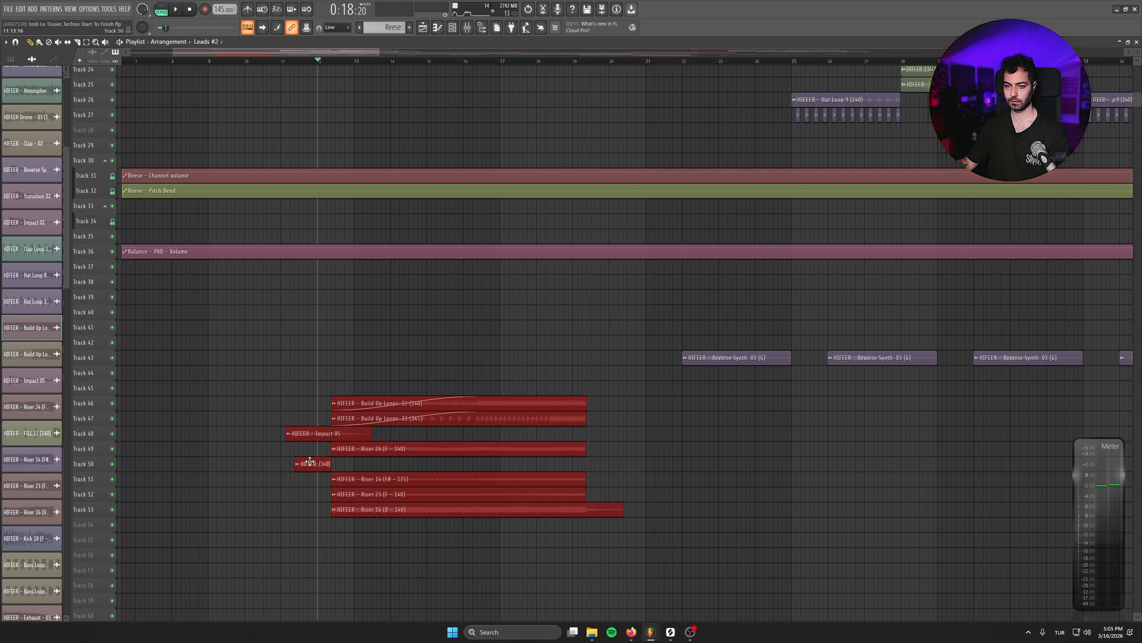
pyautogui.scroll(-2, 334, 465)
pyautogui.scroll(3, 320, 472)
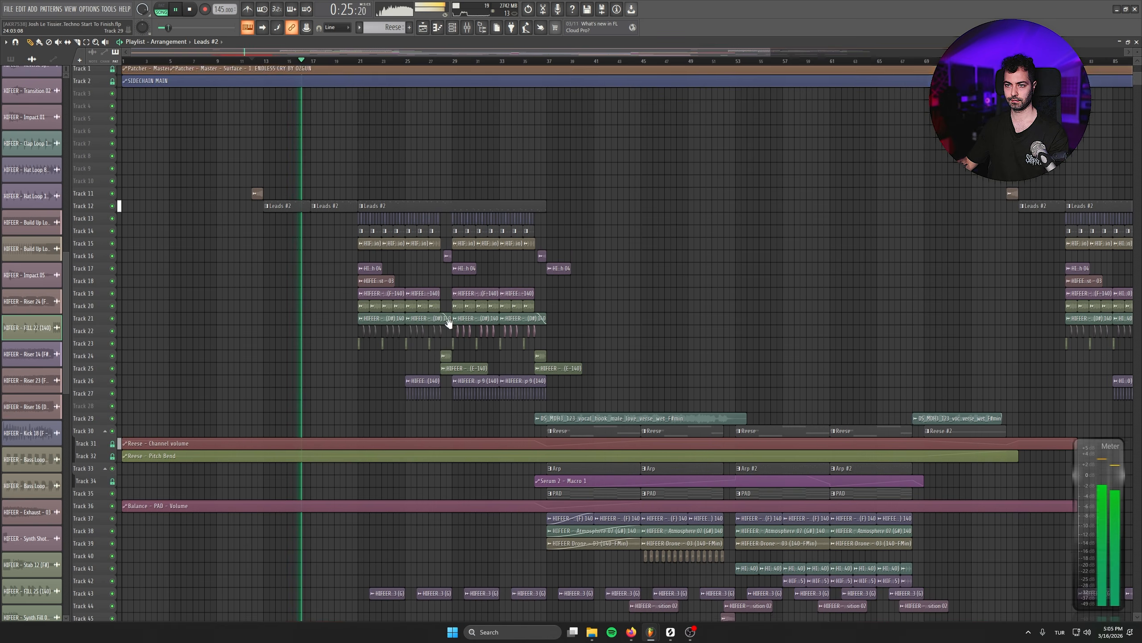
# - Copy the one-bar audio clip on Track 11 to bar 20 and end the preceding Leads #2 clip there
pyautogui.scroll(2, 328, 413)
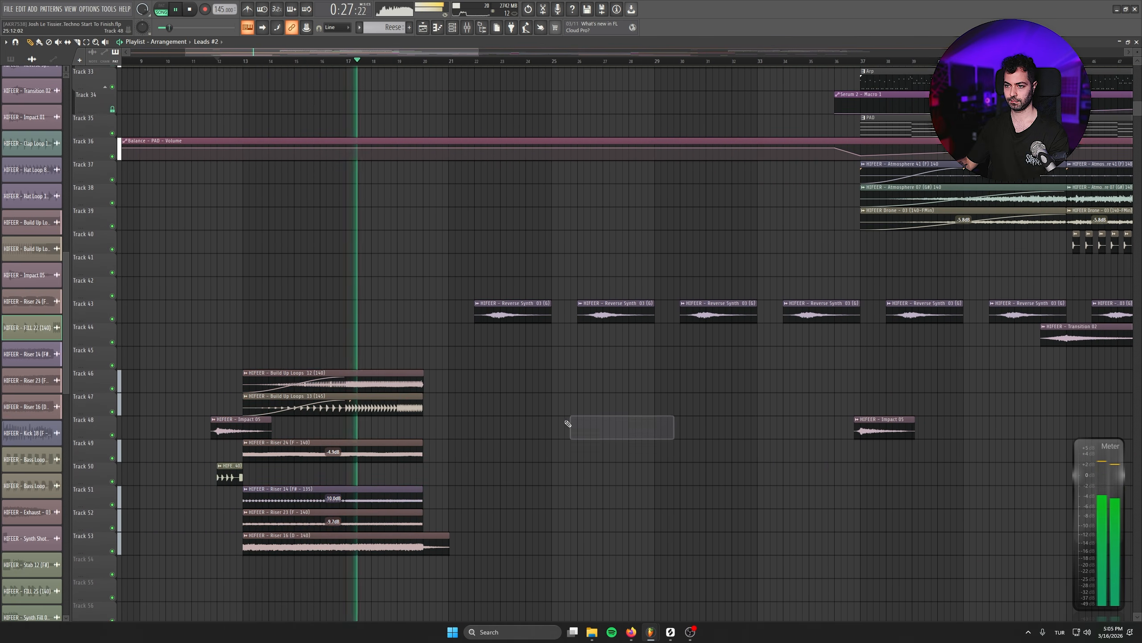
pyautogui.scroll(-5, 557, 374)
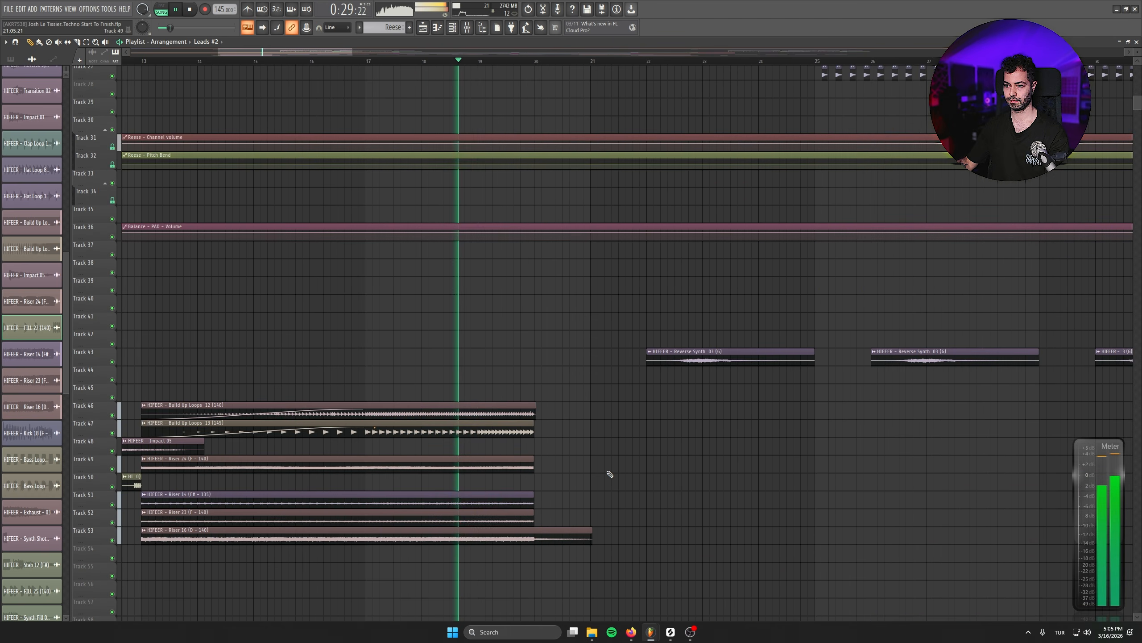
pyautogui.scroll(5, 625, 438)
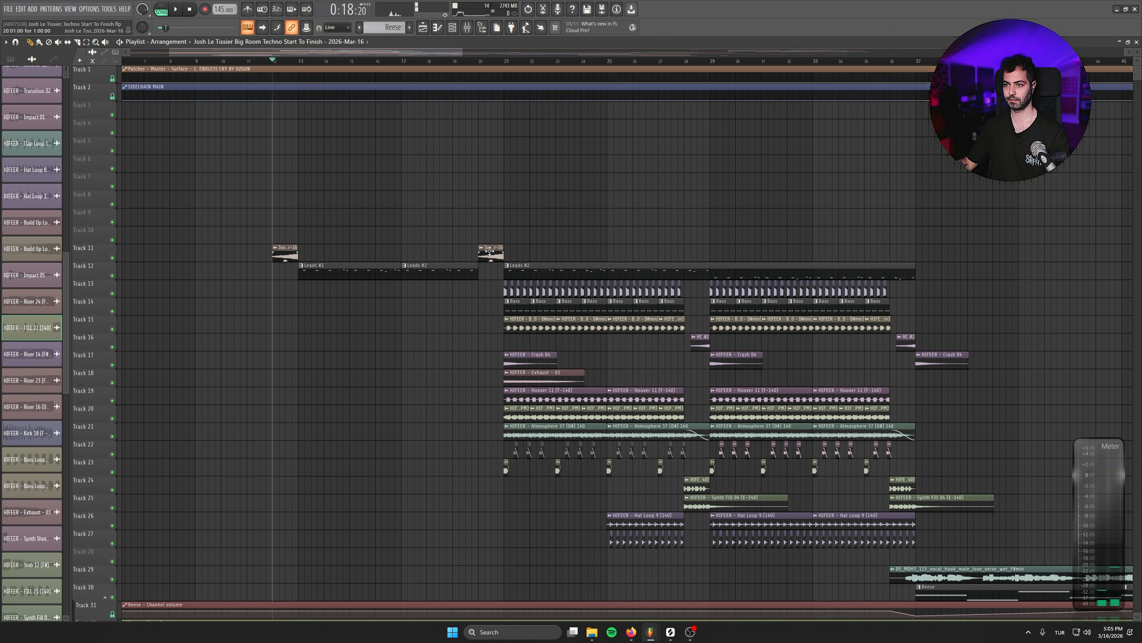
# - Play from bar 80 to hear the Track 50 fill leading into the second drop
pyautogui.scroll(-6, 590, 418)
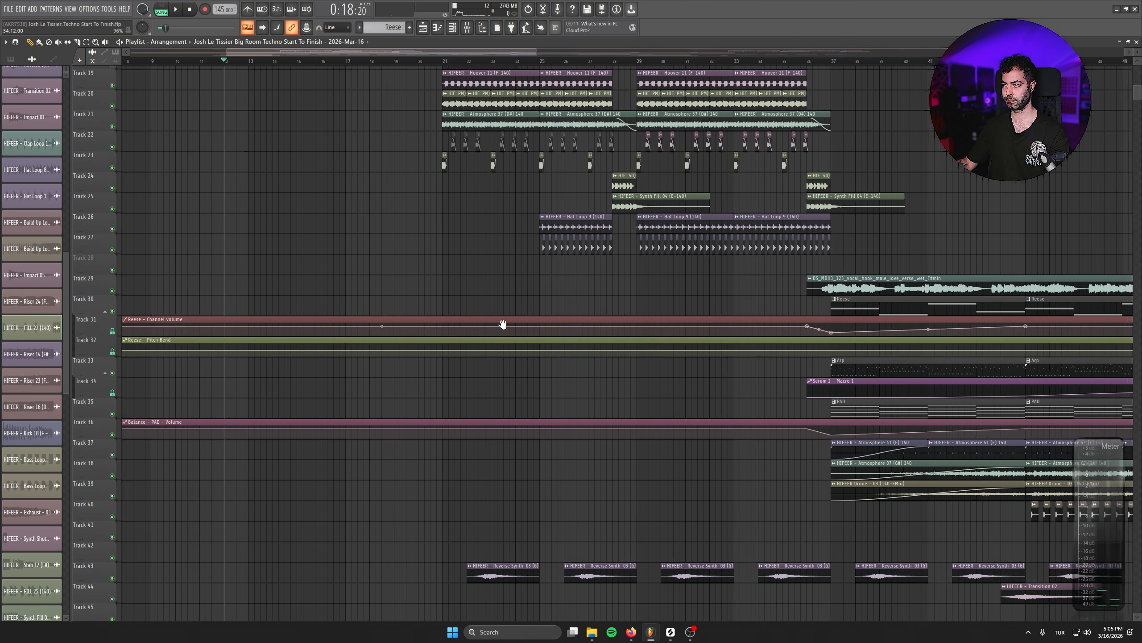
pyautogui.scroll(-4, 678, 444)
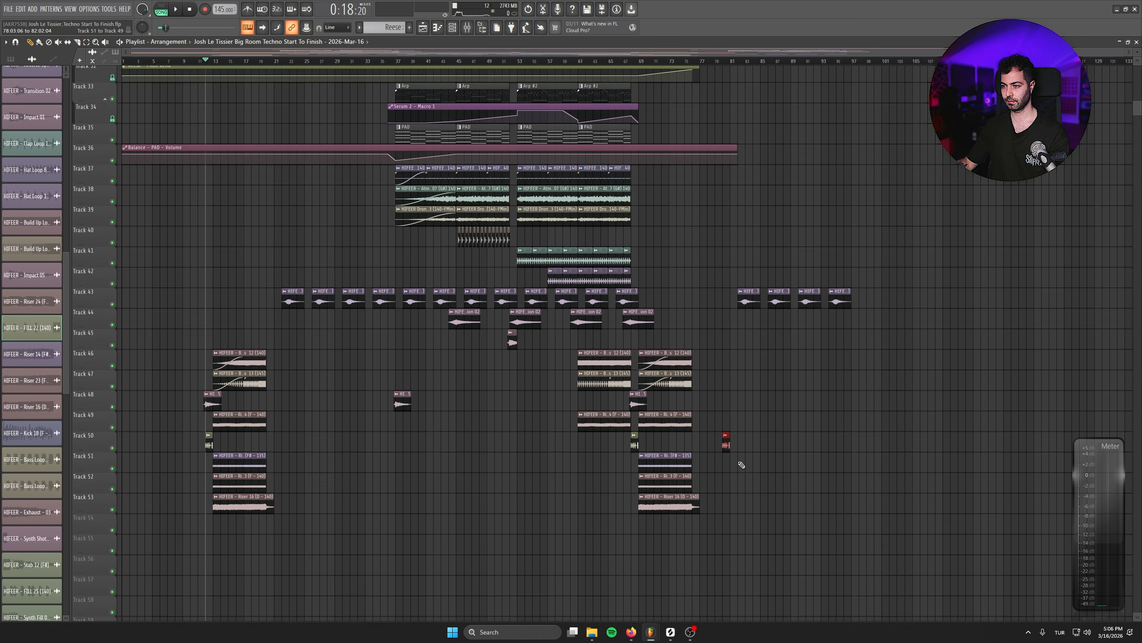
pyautogui.click(725, 63)
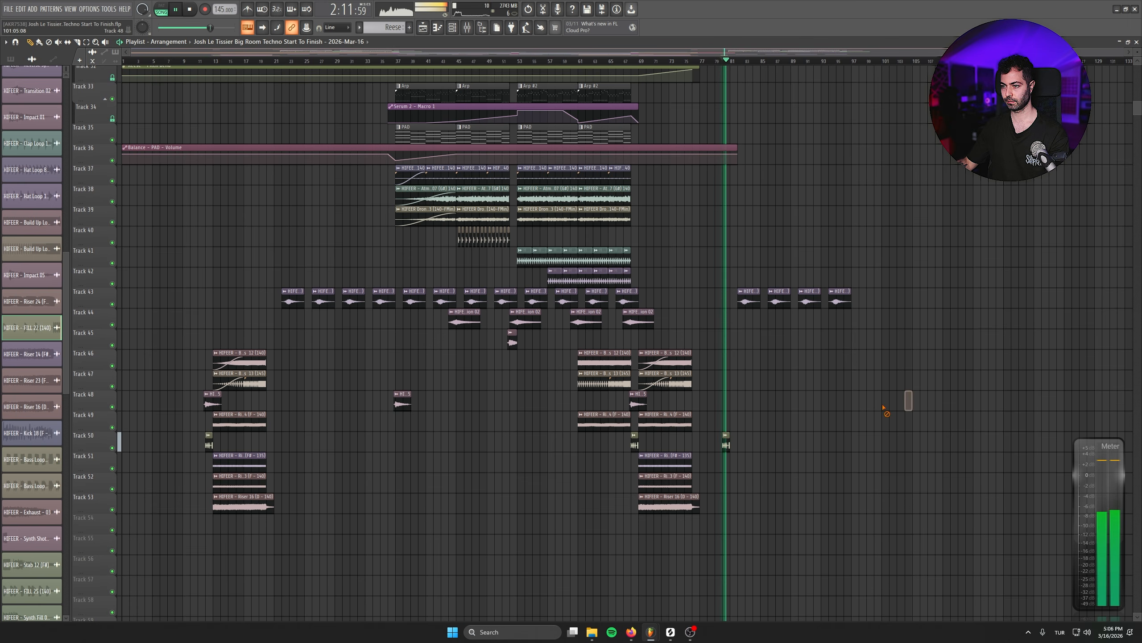
# - Split out the Reese volume and pitch bend automation from bars 69 to 77 and copy it with Reese #2 to bar 13
pyautogui.scroll(-1, 687, 400)
pyautogui.scroll(5, 687, 400)
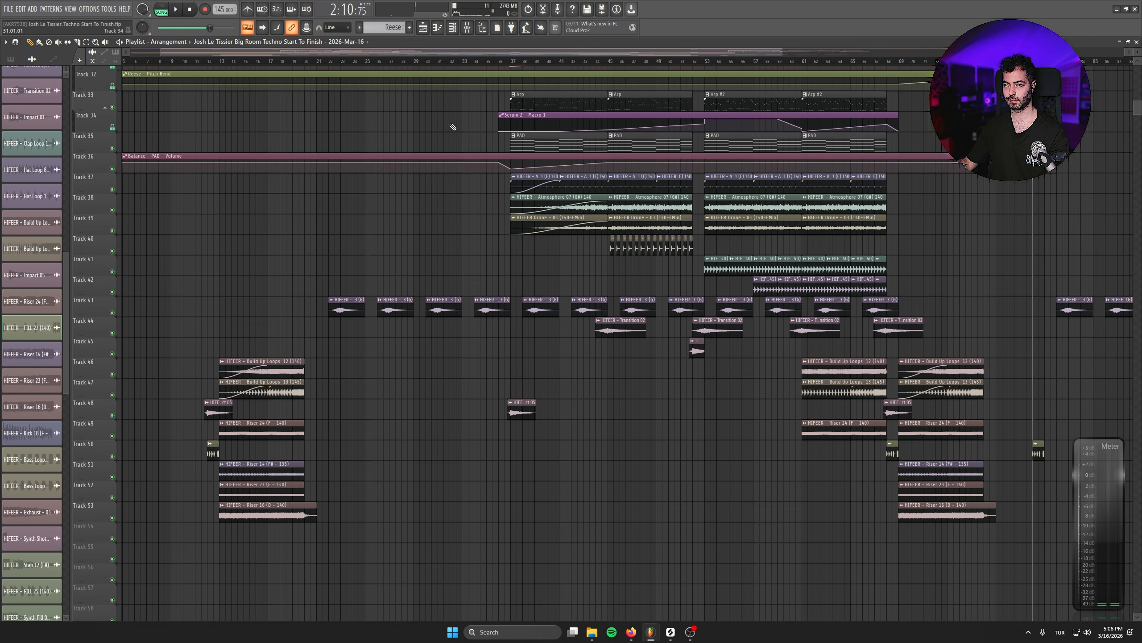
pyautogui.scroll(4, 453, 127)
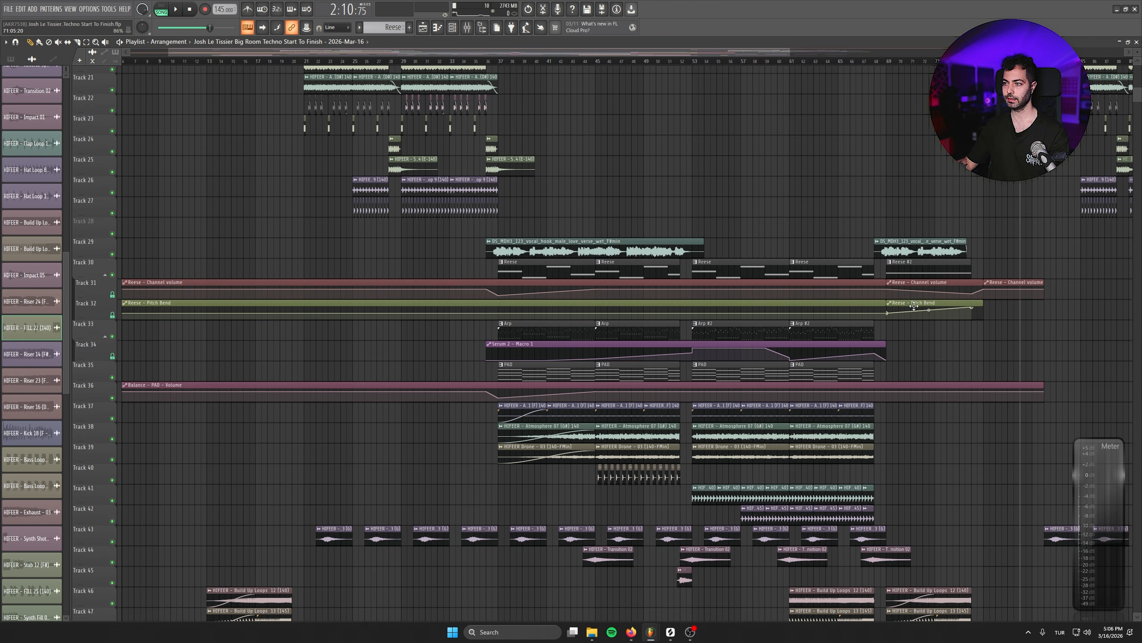
pyautogui.moveTo(918, 277); pyautogui.dragTo(305, 180)
# - Replace the Reese automation between bars 13 and 21 with the copied sections, placing Reese #2 on Track 30
pyautogui.scroll(4, 171, 316)
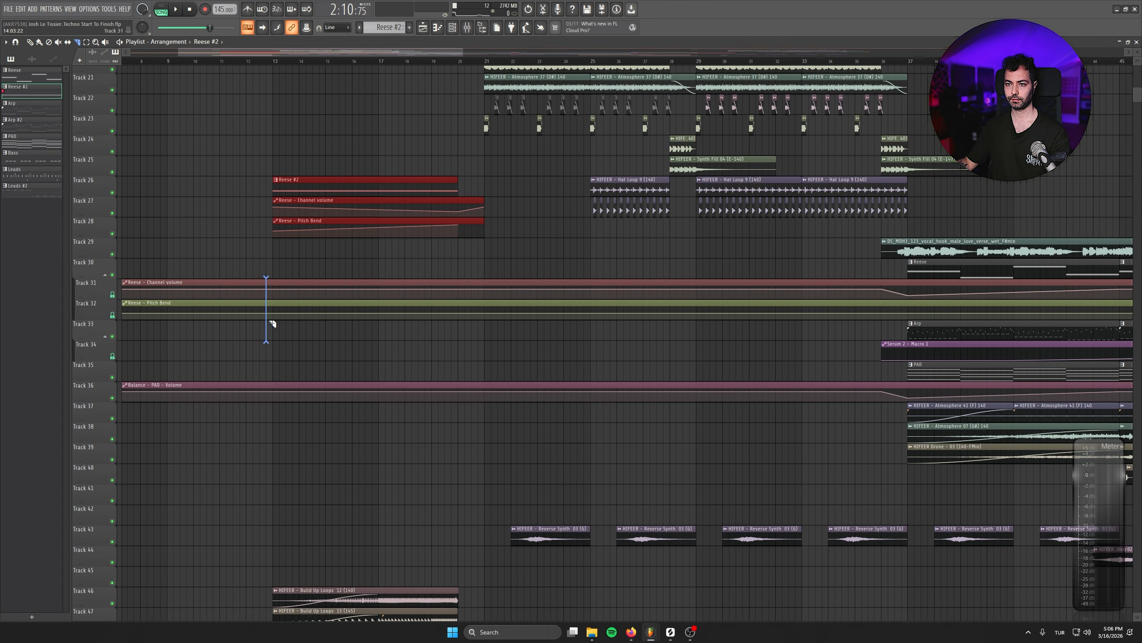
pyautogui.moveTo(272, 324); pyautogui.dragTo(273, 322)
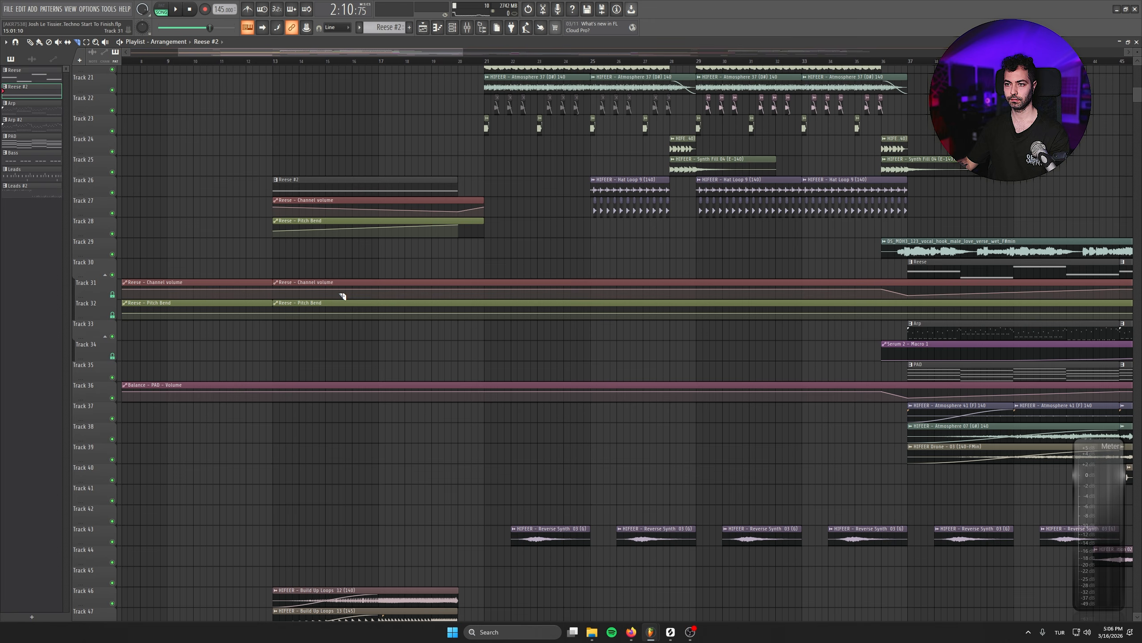
pyautogui.click(36, 42)
pyautogui.moveTo(392, 184)
pyautogui.mouseDown()
pyautogui.moveTo(395, 299)
pyautogui.moveTo(392, 265)
pyautogui.mouseUp()
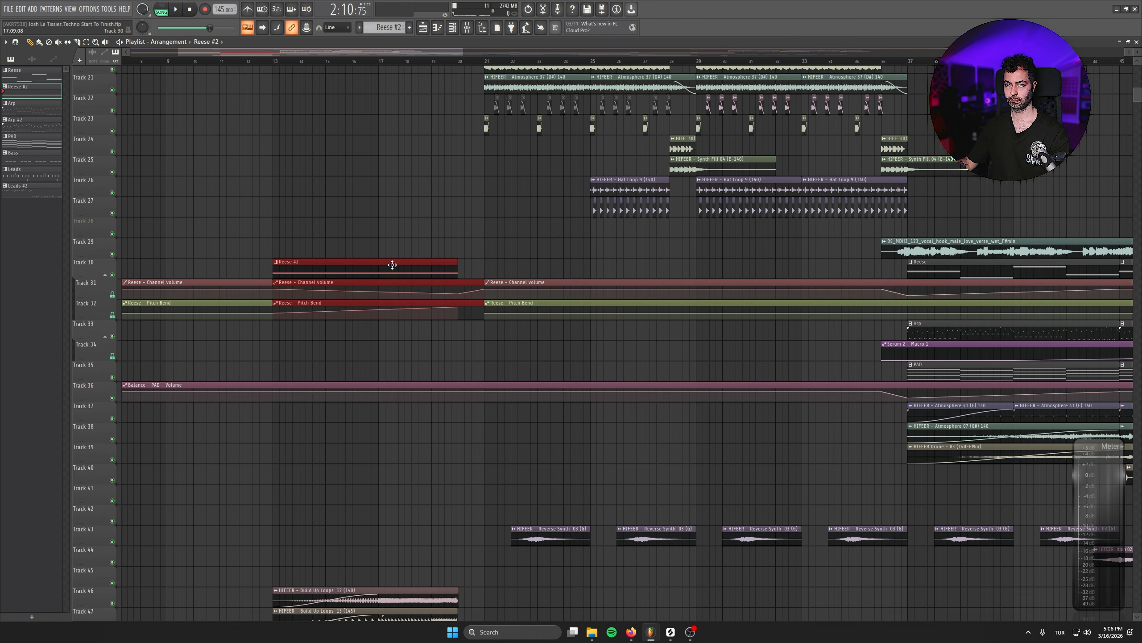
# - Play the lead-in with the added Reese from bar 13 and save the project
pyautogui.click(272, 62)
pyautogui.press('space')
pyautogui.click(571, 226)
pyautogui.rightClick(590, 234)
pyautogui.scroll(-6, 541, 227)
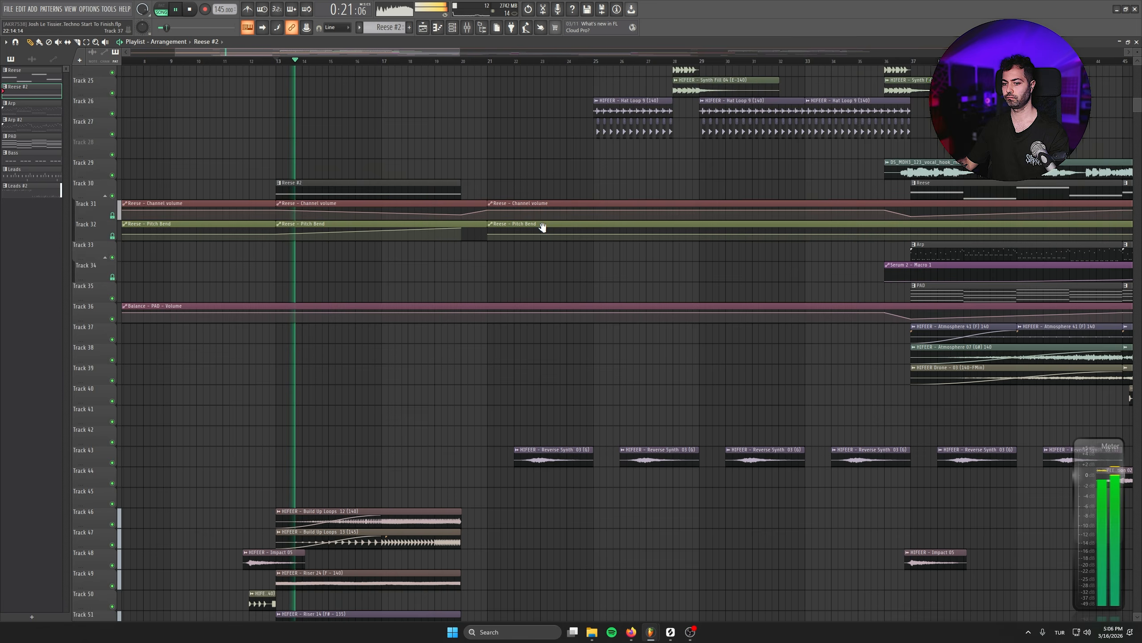
pyautogui.hotkey('ctrl', 's')
pyautogui.scroll(6, 553, 405)
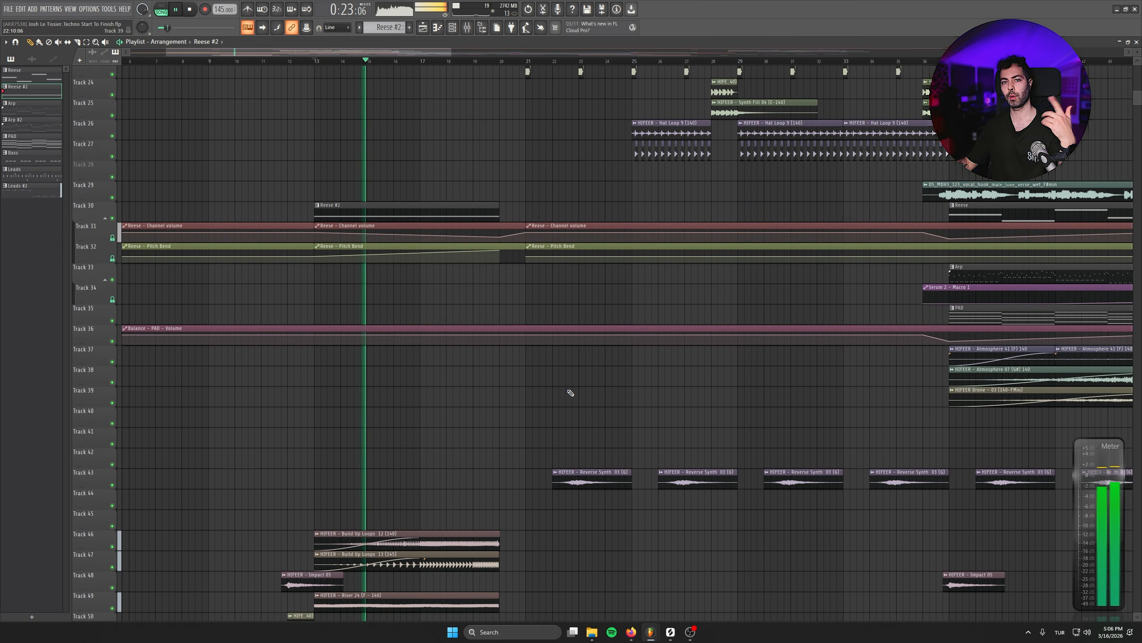
# - Insert an empty track at Track 13, directly under the Leads #2 track
pyautogui.scroll(16, 535, 517)
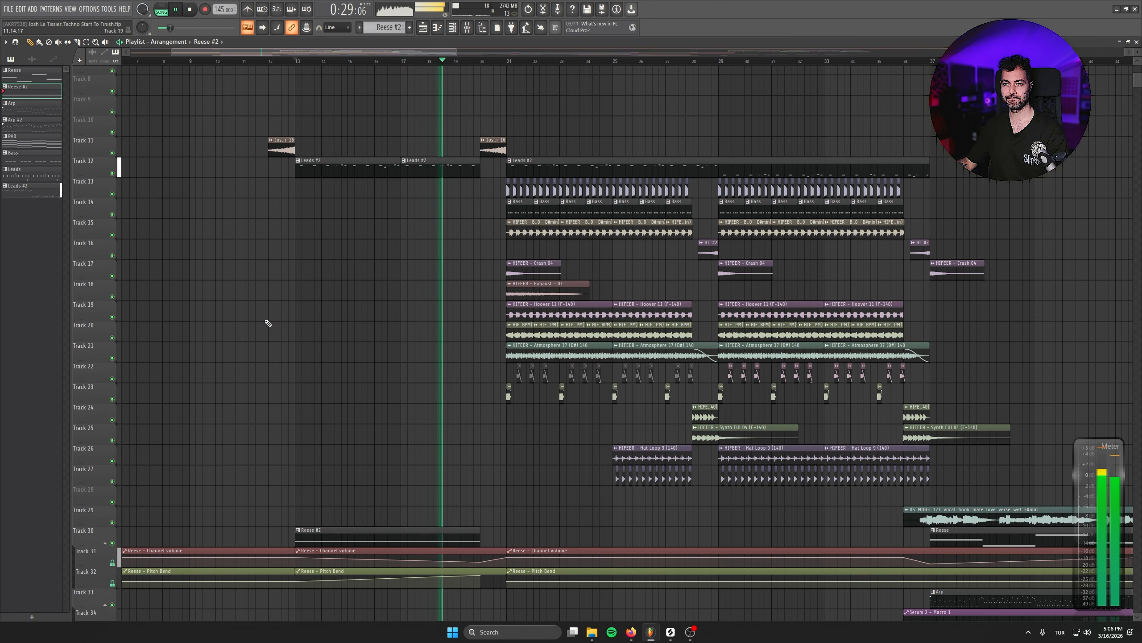
pyautogui.rightClick(94, 181)
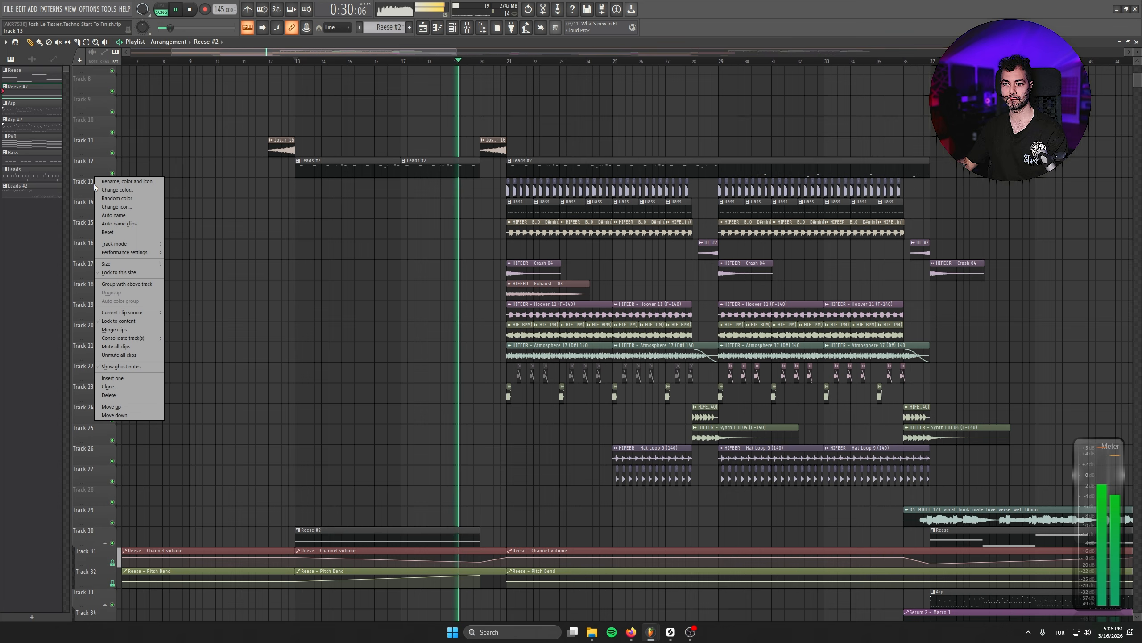
pyautogui.click(141, 380)
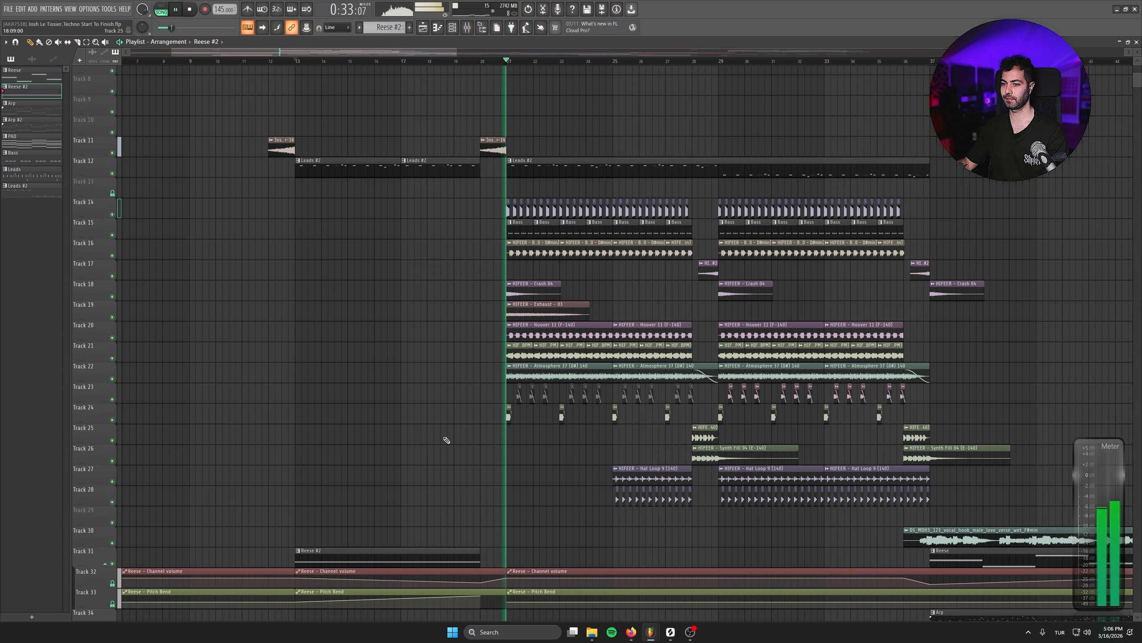
# - Copy the FILL 22 clip on Track 51 from bar 12 to about bar 20, just before the first drop
pyautogui.scroll(-6, 482, 382)
pyautogui.scroll(-3, 482, 382)
pyautogui.moveTo(286, 390); pyautogui.dragTo(499, 388)
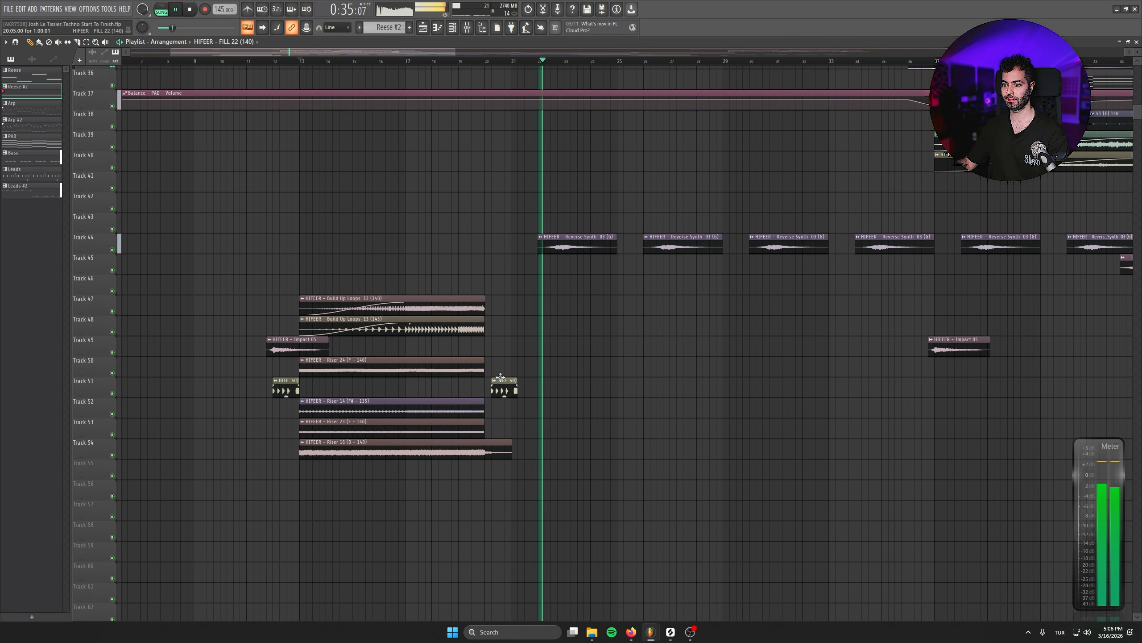
pyautogui.press('space')
# - Raise the SIDECHAIN MAIN automation on Track 2 for the first drop, from bar 21 to bar 37
pyautogui.scroll(12, 591, 377)
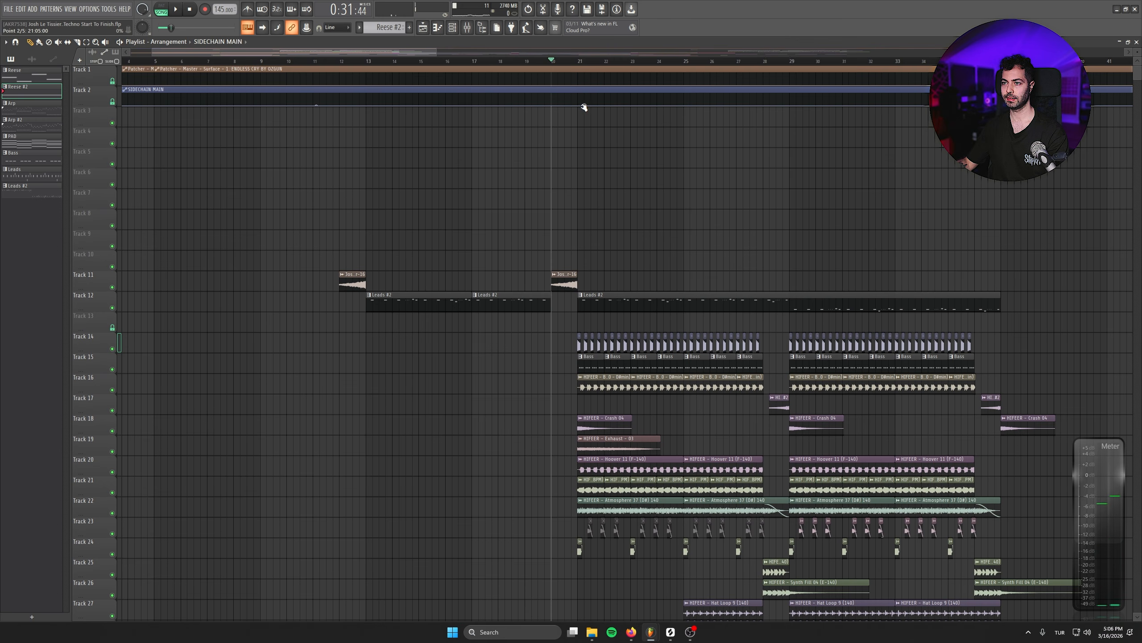
pyautogui.moveTo(584, 107); pyautogui.dragTo(577, 107)
pyautogui.rightClick(579, 98)
pyautogui.scroll(-2, 675, 135)
pyautogui.rightClick(787, 96)
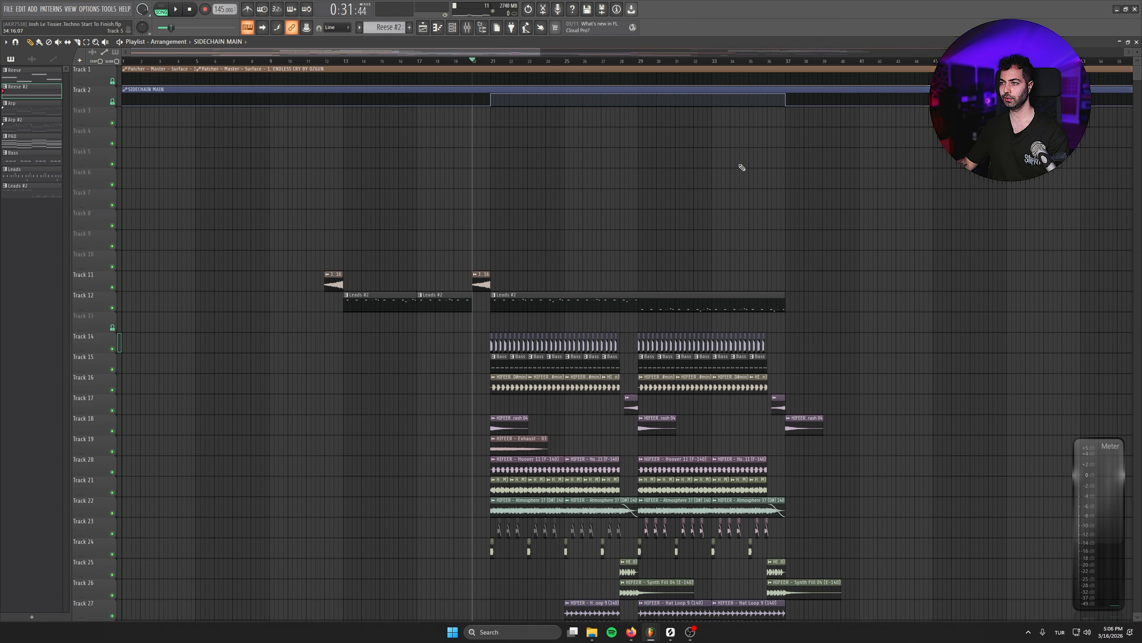
pyautogui.scroll(3, 301, 334)
pyautogui.click(781, 215)
pyautogui.rightClick(781, 215)
# - Show all channels in the Channel rack and open the Serum 2 #10 synth
pyautogui.moveTo(413, 555)
pyautogui.mouseDown()
pyautogui.moveTo(336, 317)
pyautogui.moveTo(299, 436)
pyautogui.mouseUp()
pyautogui.press('F6')
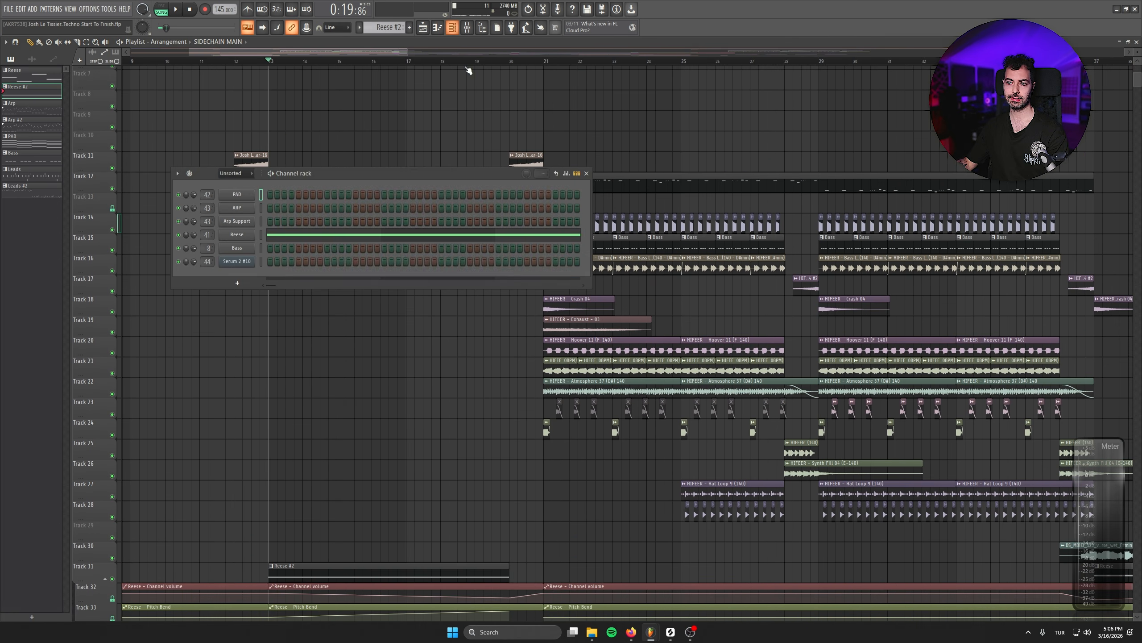
pyautogui.click(241, 175)
pyautogui.click(235, 183)
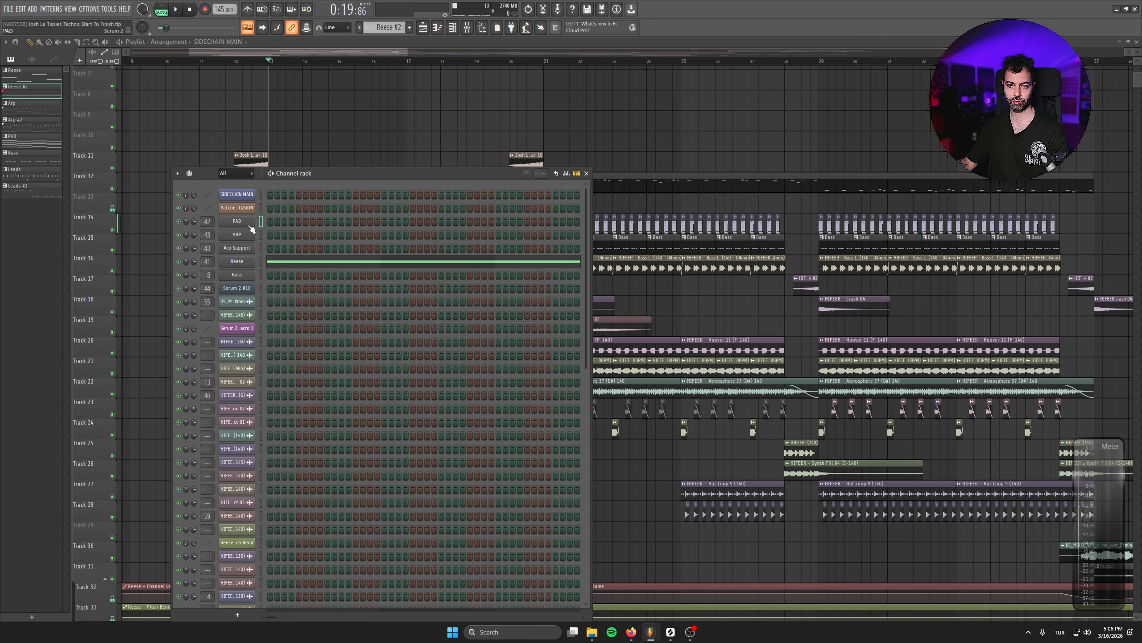
pyautogui.click(243, 289)
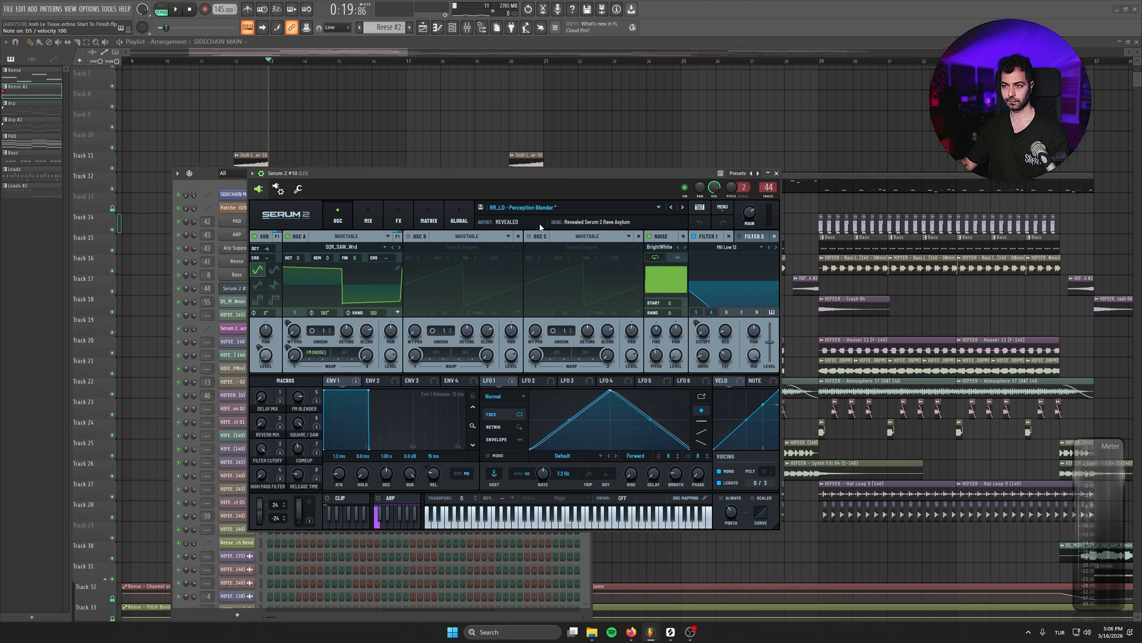
# - Audition the Serum 2 #10 macros during playback and set the Release Time macro to 22
pyautogui.press('space')
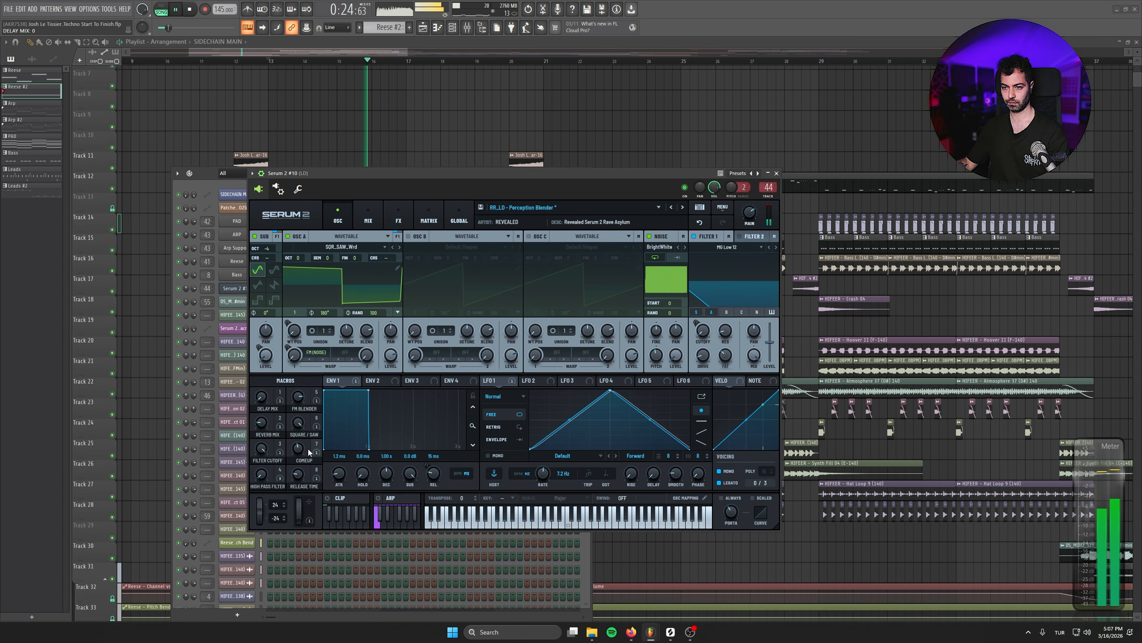
pyautogui.moveTo(304, 407); pyautogui.dragTo(305, 395)
pyautogui.moveTo(297, 446); pyautogui.dragTo(296, 465)
pyautogui.press('space')
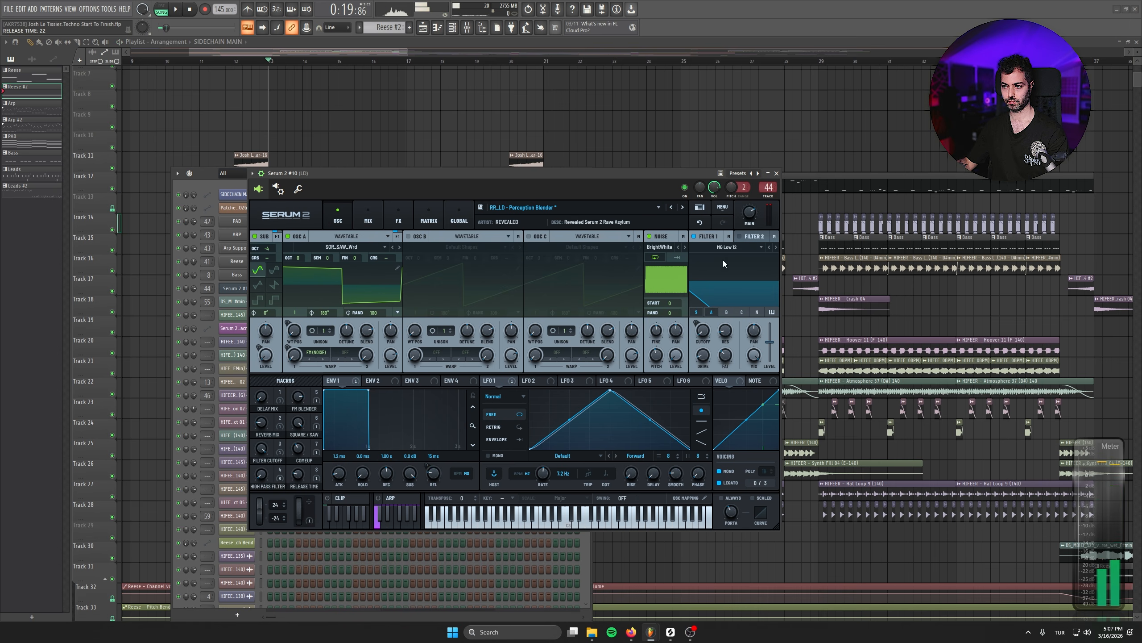
# - Create an automation clip for the Serum 2 #10 Release Time macro and place it on Track 13 below Leads #2
pyautogui.click(777, 173)
pyautogui.click(112, 10)
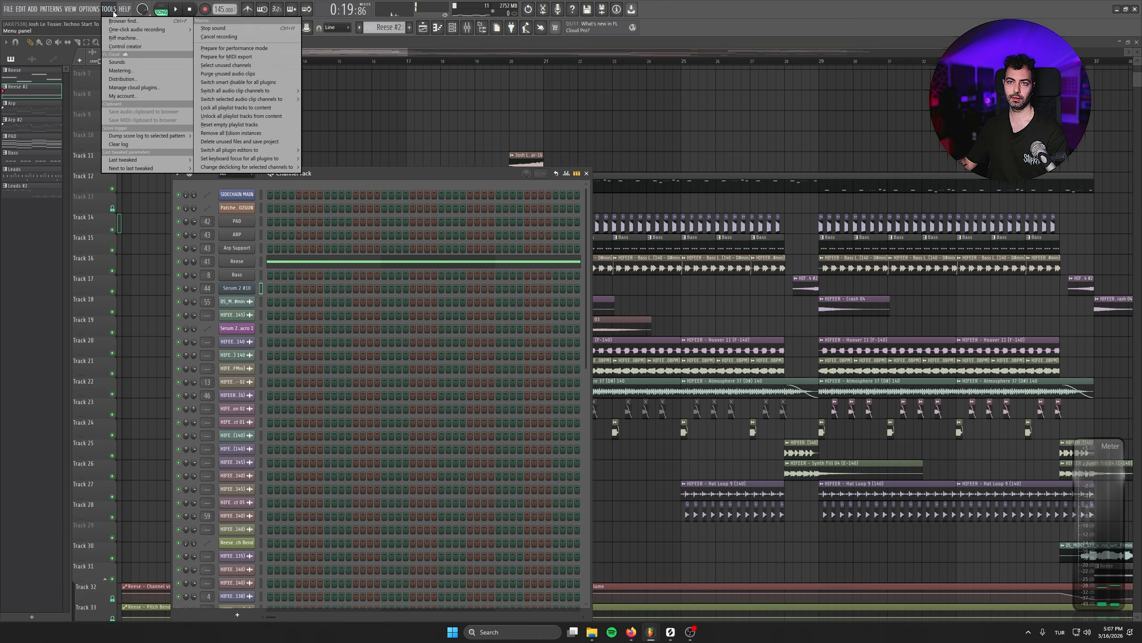
pyautogui.click(248, 245)
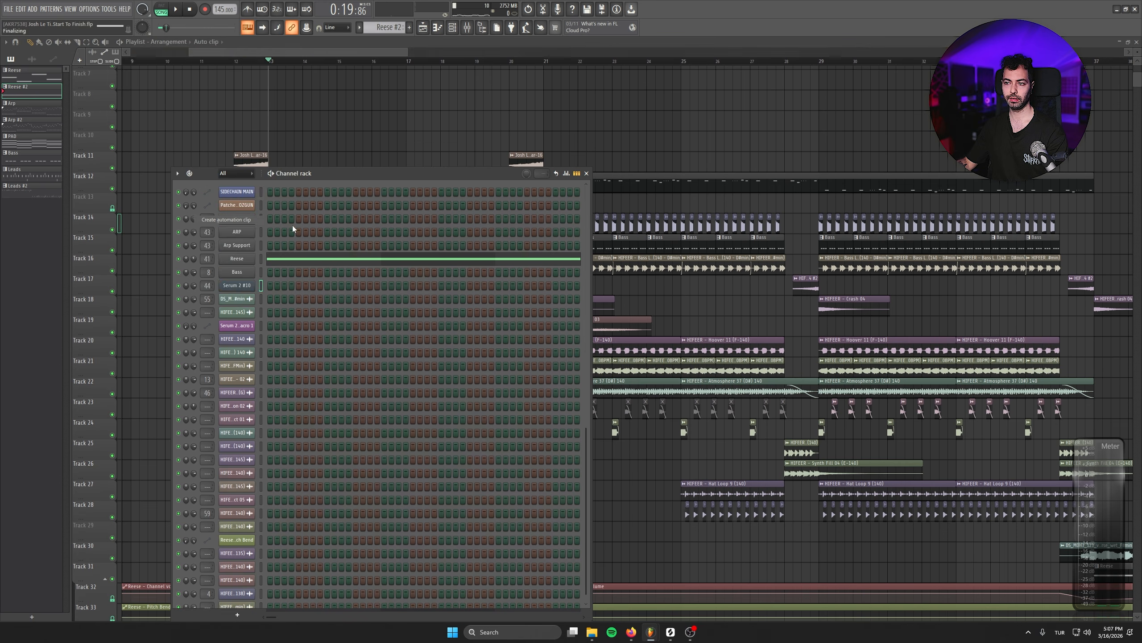
pyautogui.click(586, 174)
pyautogui.moveTo(379, 73); pyautogui.dragTo(310, 212)
pyautogui.scroll(2, 206, 229)
pyautogui.scroll(1, 207, 229)
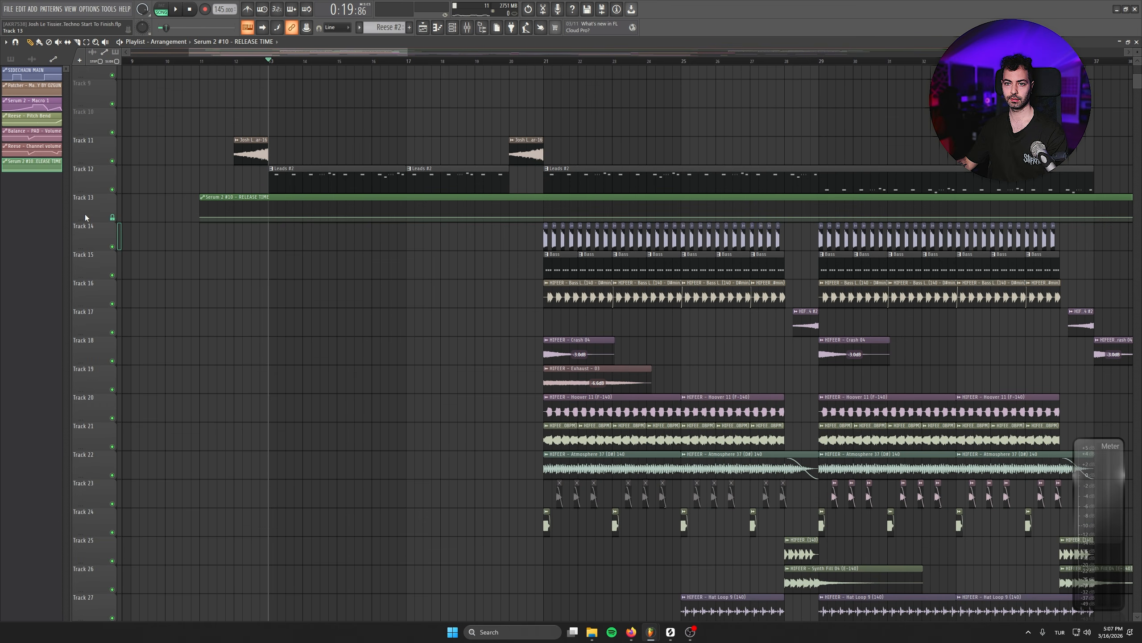
# - Shape the Release Time automation to rise gradually until bar 20 and fall back to its copied starting value at bar 21
pyautogui.rightClick(201, 217)
pyautogui.click(225, 360)
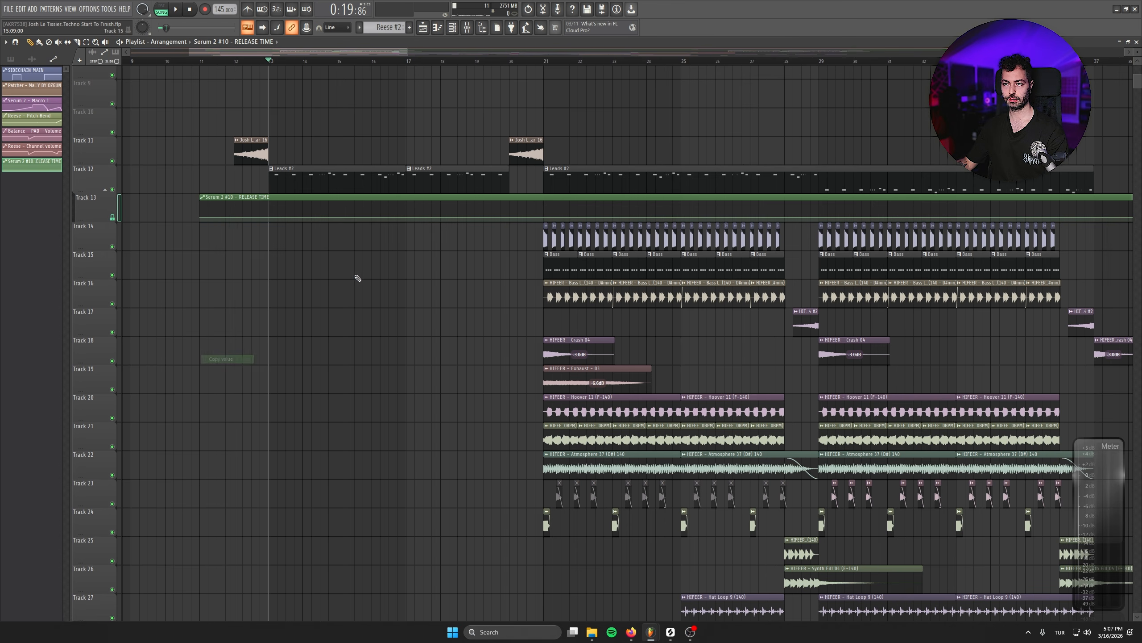
pyautogui.scroll(4, 368, 270)
pyautogui.moveTo(617, 235); pyautogui.dragTo(668, 238)
pyautogui.rightClick(671, 238)
pyautogui.click(695, 388)
pyautogui.press('space')
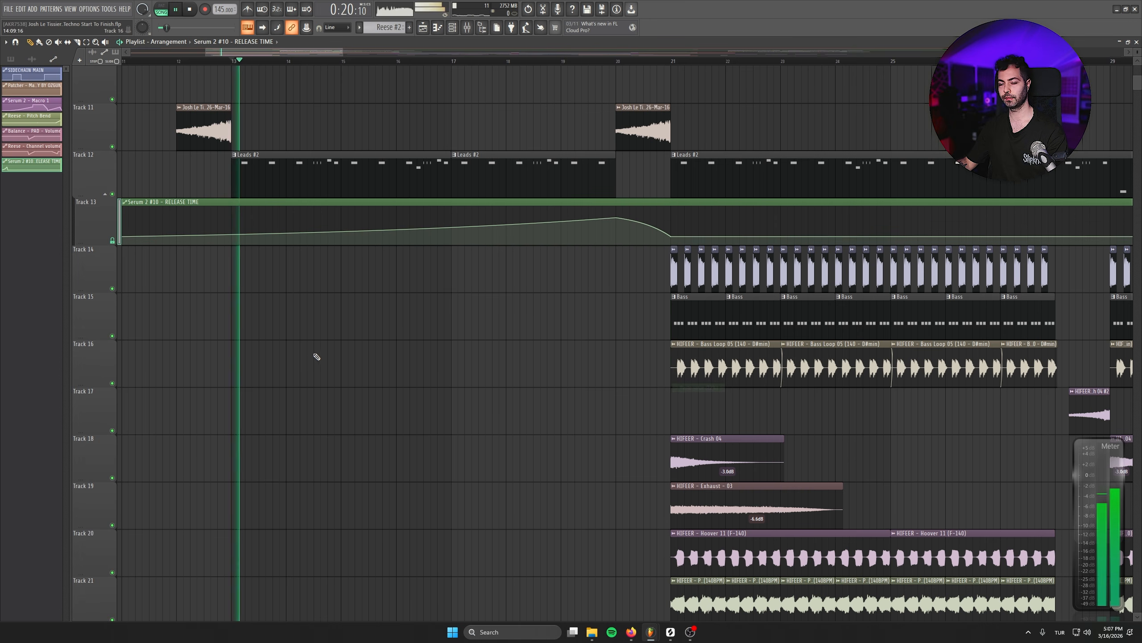
# - Add a Release Time rise from bar 25 to bar 29 on Track 13, dropping back to 22% at bar 29
pyautogui.scroll(-4, 304, 335)
pyautogui.scroll(-1, 301, 324)
pyautogui.scroll(5, 523, 295)
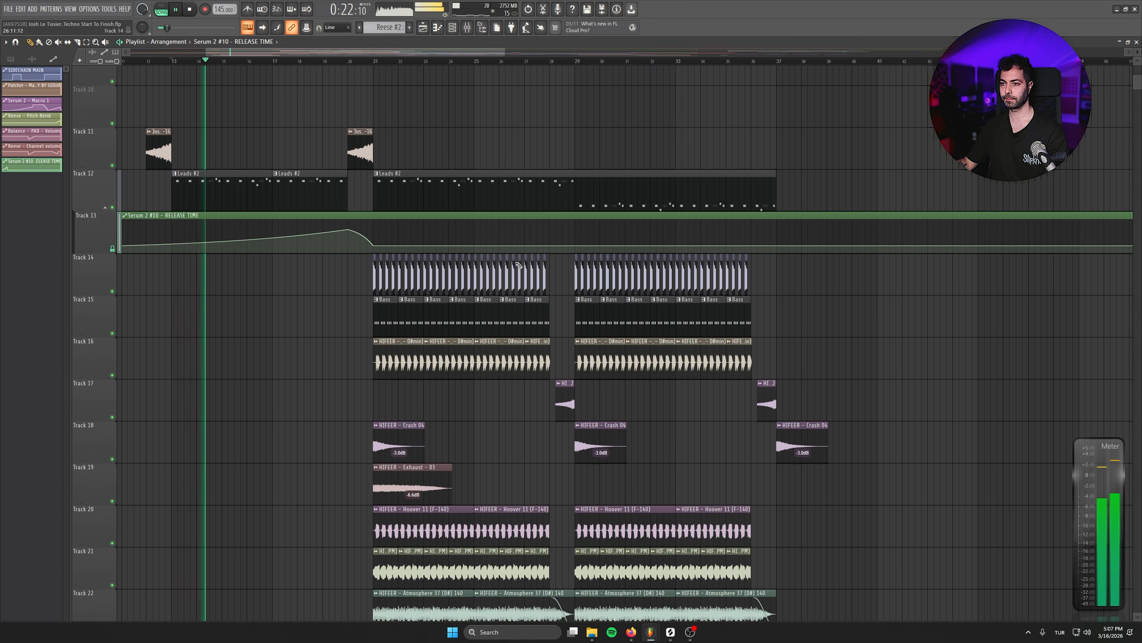
pyautogui.rightClick(462, 246)
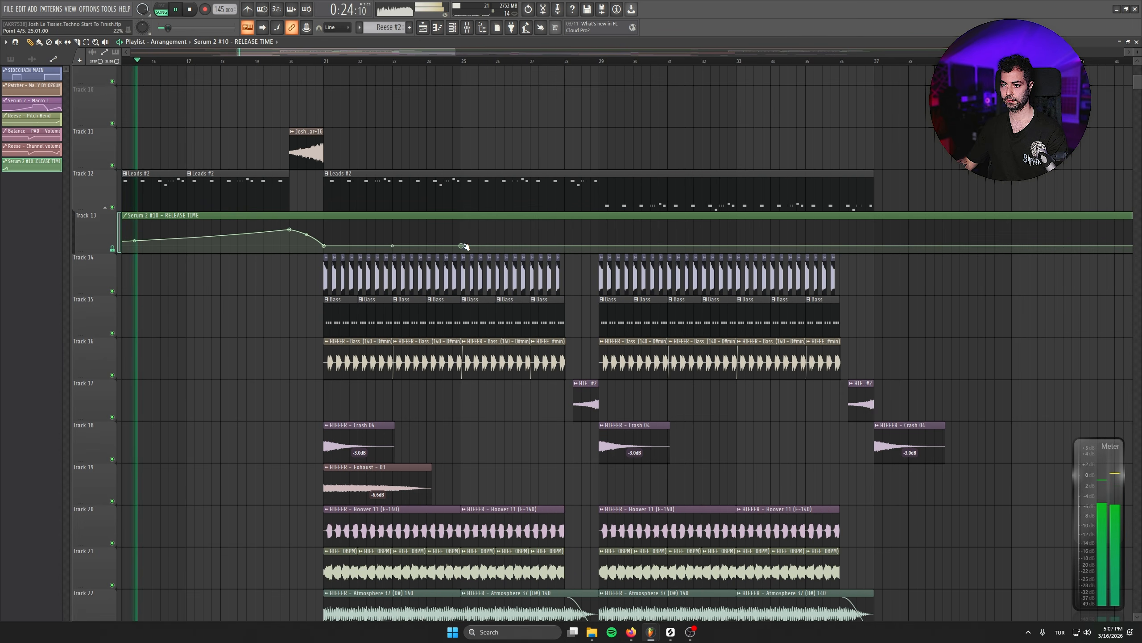
pyautogui.rightClick(462, 247)
pyautogui.click(488, 397)
pyautogui.rightClick(601, 240)
pyautogui.moveTo(602, 242); pyautogui.dragTo(600, 231)
pyautogui.rightClick(600, 247)
pyautogui.rightClick(600, 247)
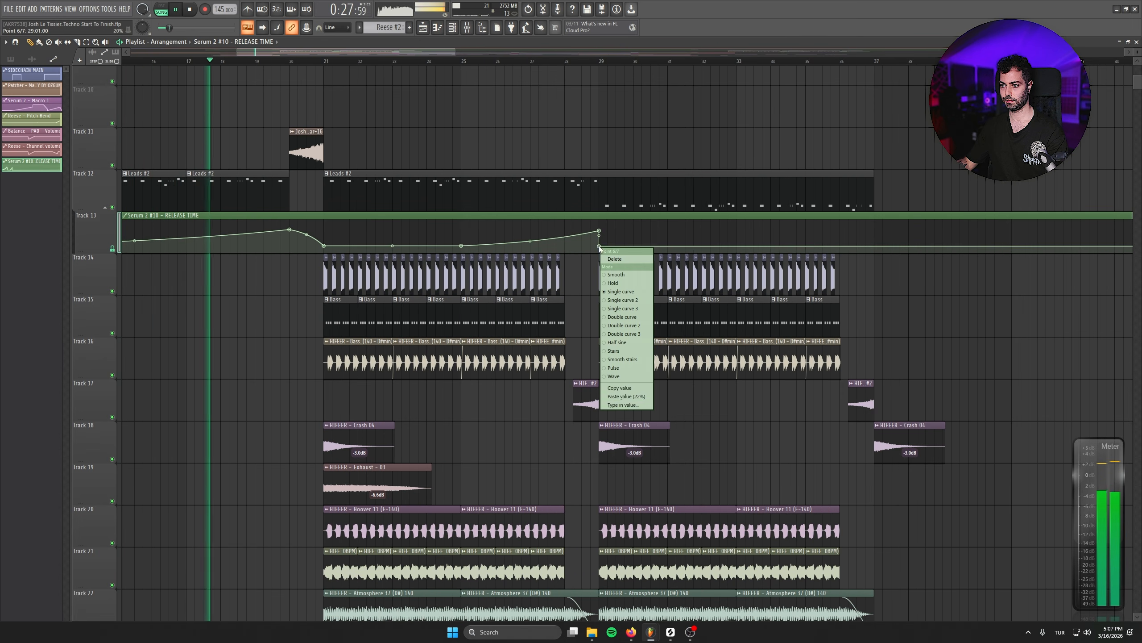
pyautogui.click(627, 397)
# - Add a matching Release Time rise from bar 33 to bar 37, dropping to 22% at bar 37, and save the project
pyautogui.rightClick(738, 245)
pyautogui.rightClick(737, 245)
pyautogui.click(764, 395)
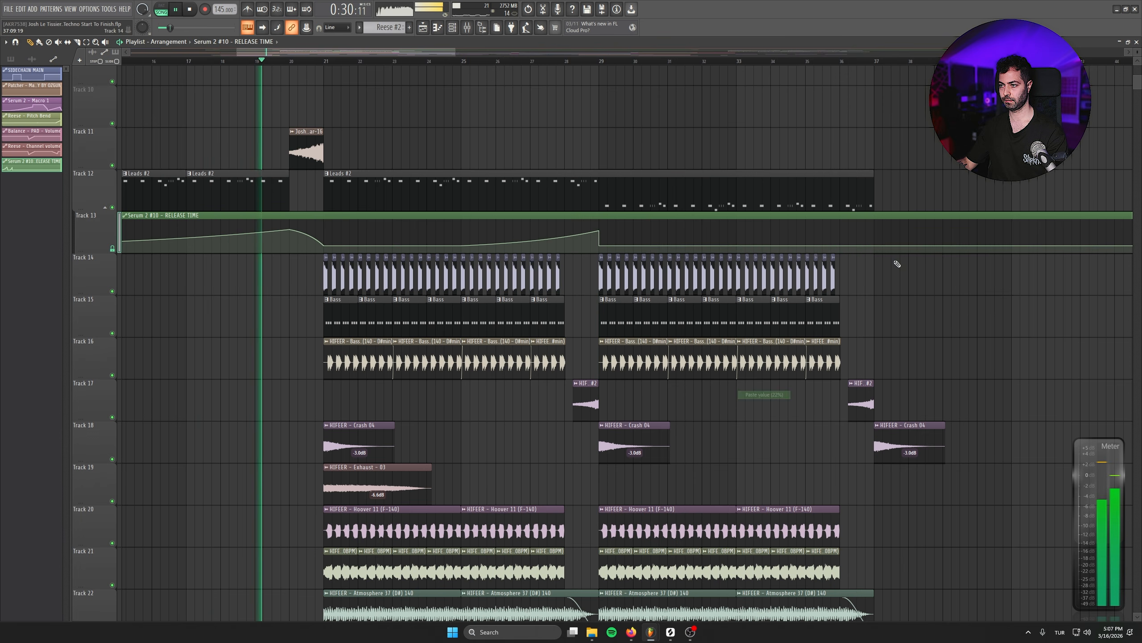
pyautogui.rightClick(876, 235)
pyautogui.moveTo(876, 234); pyautogui.dragTo(875, 230)
pyautogui.rightClick(874, 246)
pyautogui.rightClick(875, 249)
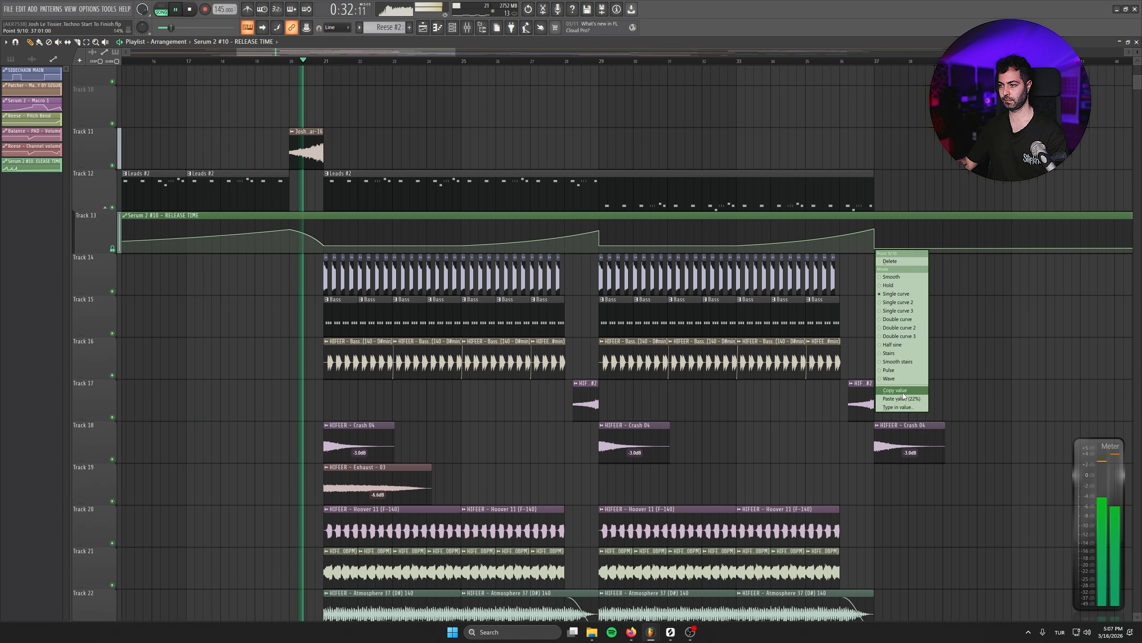
pyautogui.click(901, 399)
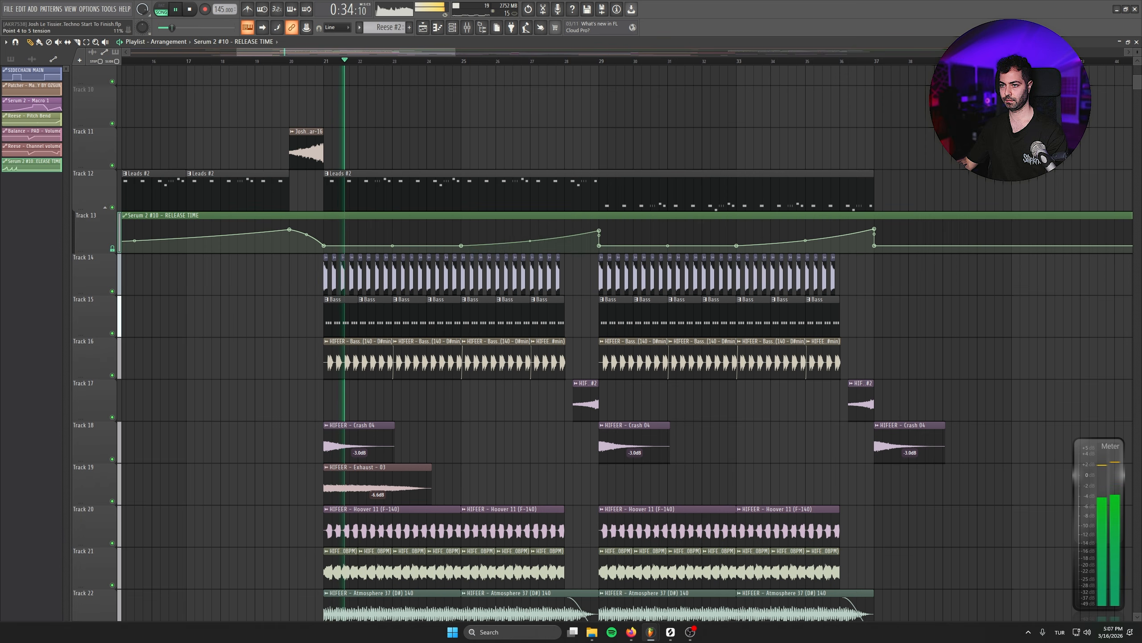
pyautogui.hotkey('ctrl', 's')
# - Listen to the drop and delete all four Hoover 11 clips from Track 20
pyautogui.scroll(-2, 760, 358)
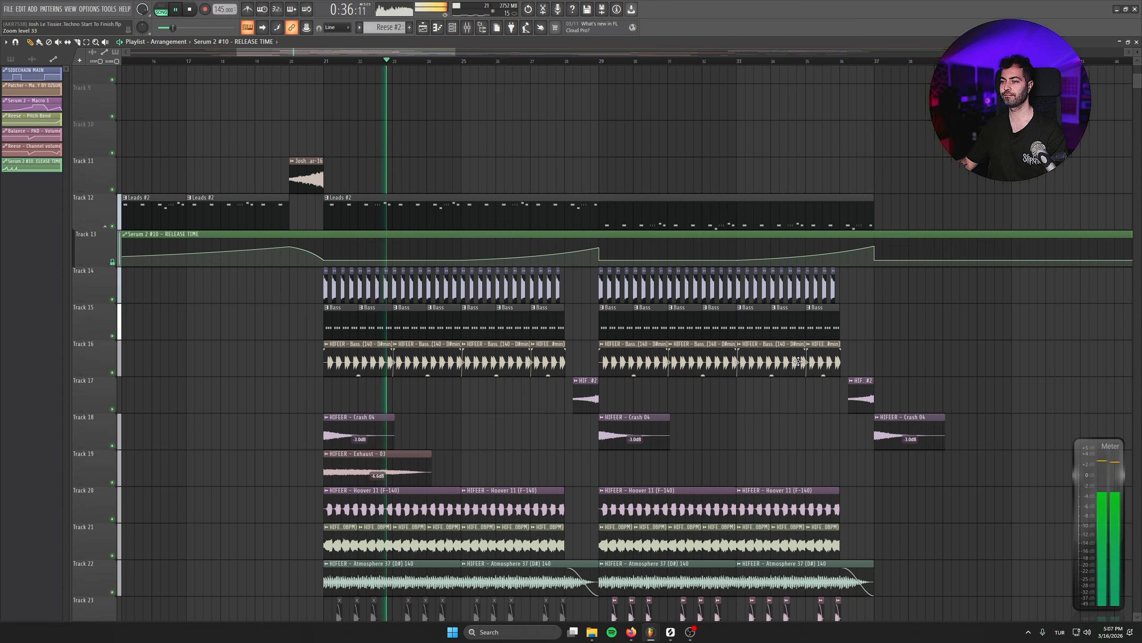
pyautogui.scroll(-3, 426, 326)
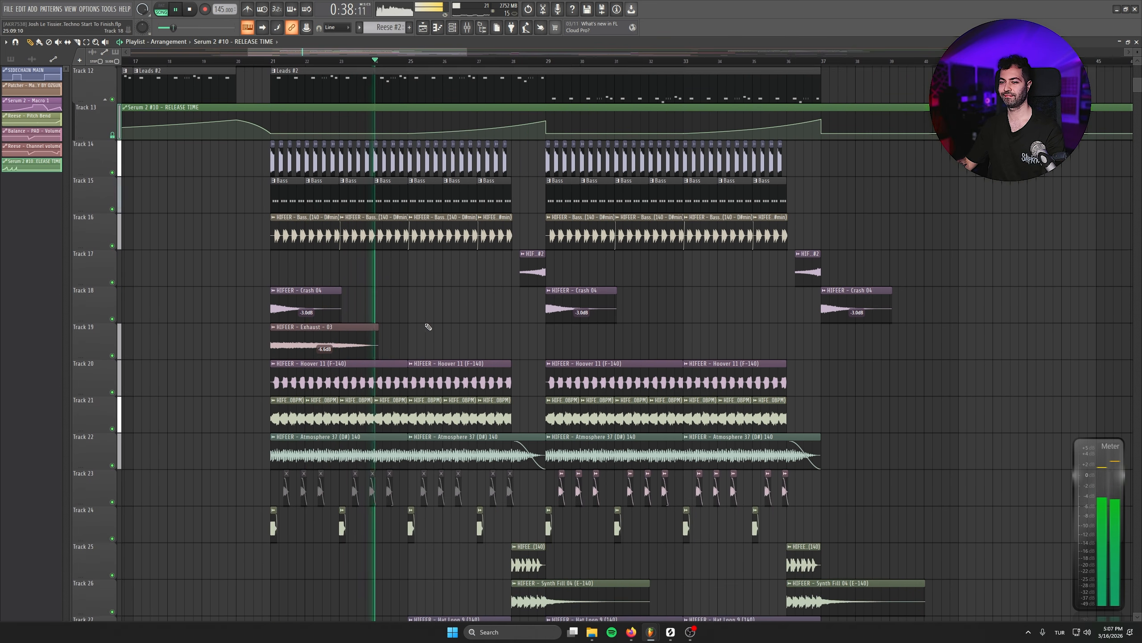
pyautogui.press('space')
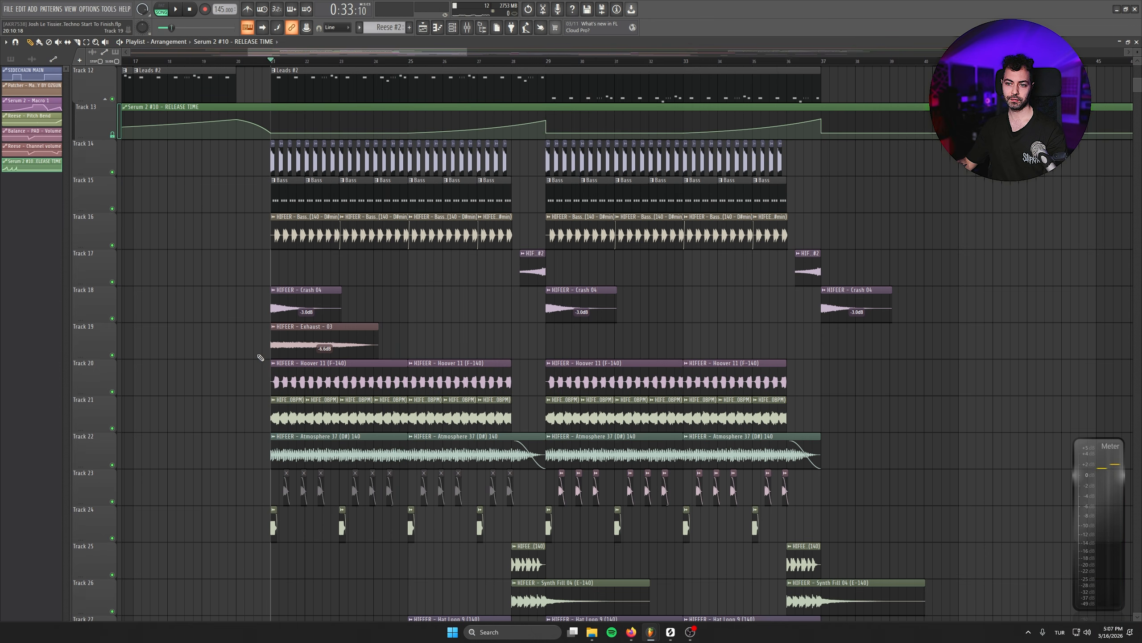
pyautogui.rightClick(337, 383)
pyautogui.rightClick(459, 382)
pyautogui.rightClick(620, 382)
pyautogui.rightClick(733, 383)
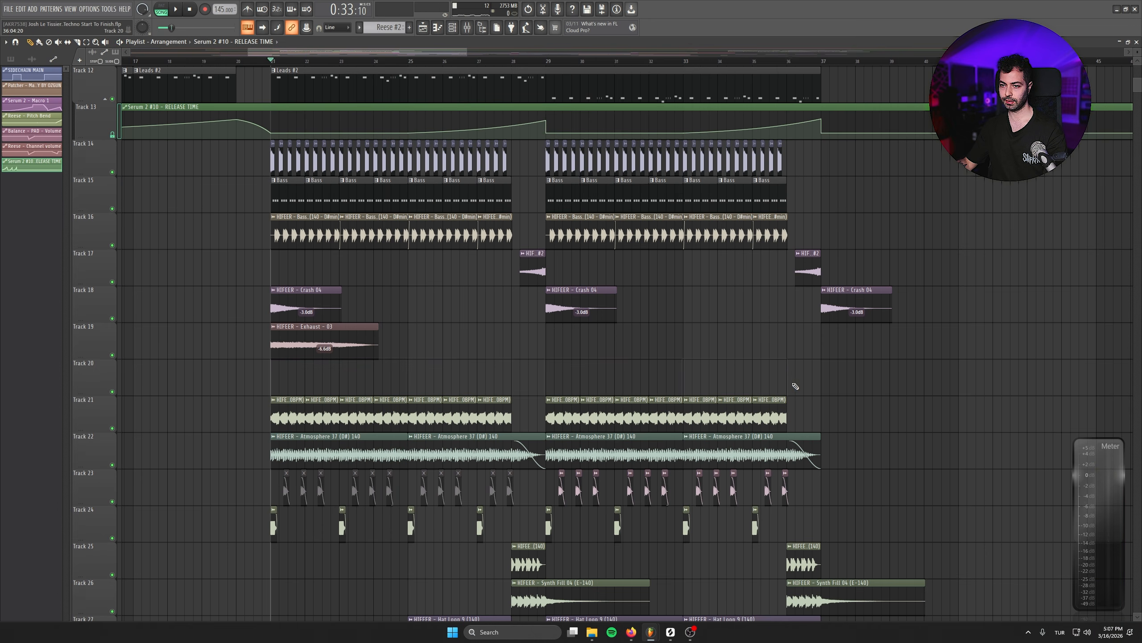
pyautogui.scroll(-2, 319, 327)
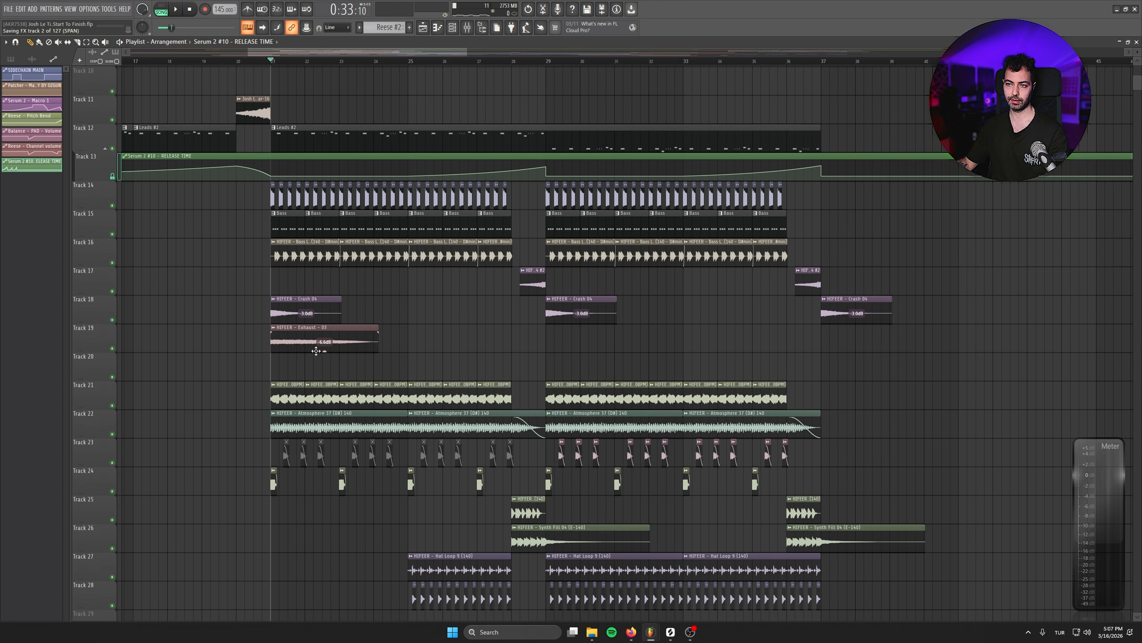
# - Play the drop and slightly adjust the channel volume of the Panned Whites 03 sample on Track 21
pyautogui.press('space')
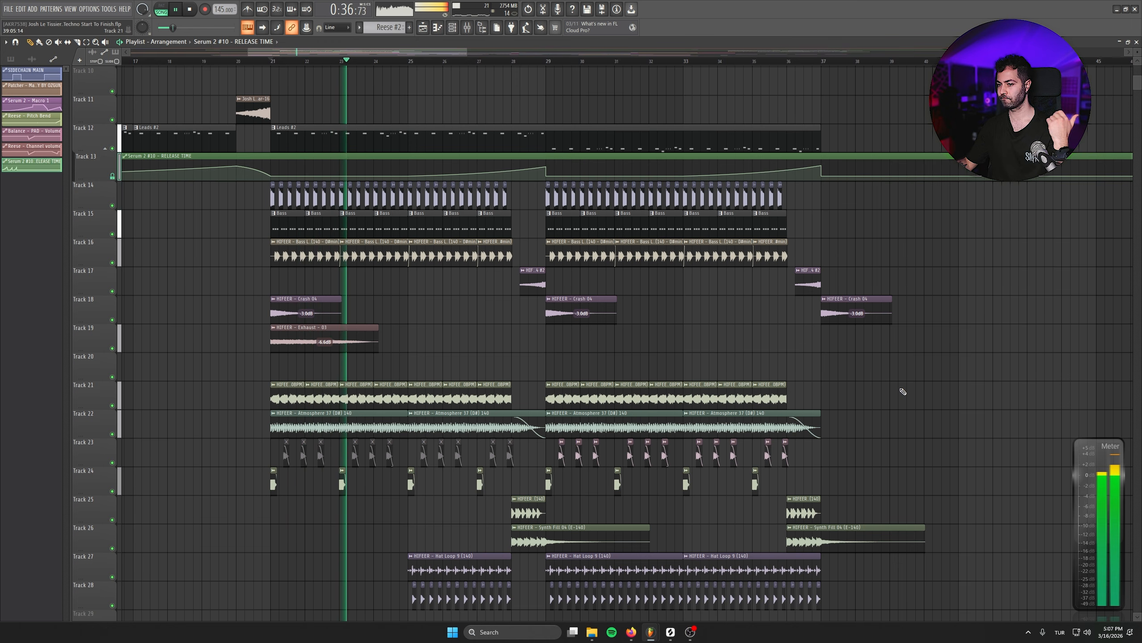
pyautogui.scroll(-2, 945, 367)
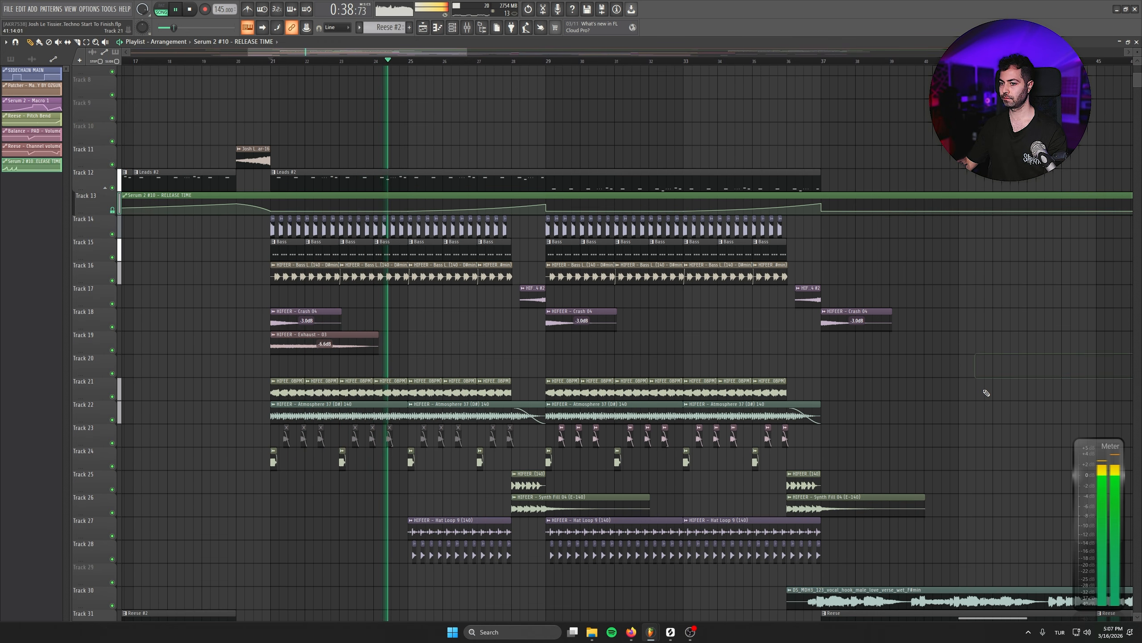
pyautogui.scroll(-3, 986, 392)
pyautogui.doubleClick(449, 311)
pyautogui.moveTo(236, 108); pyautogui.dragTo(235, 104)
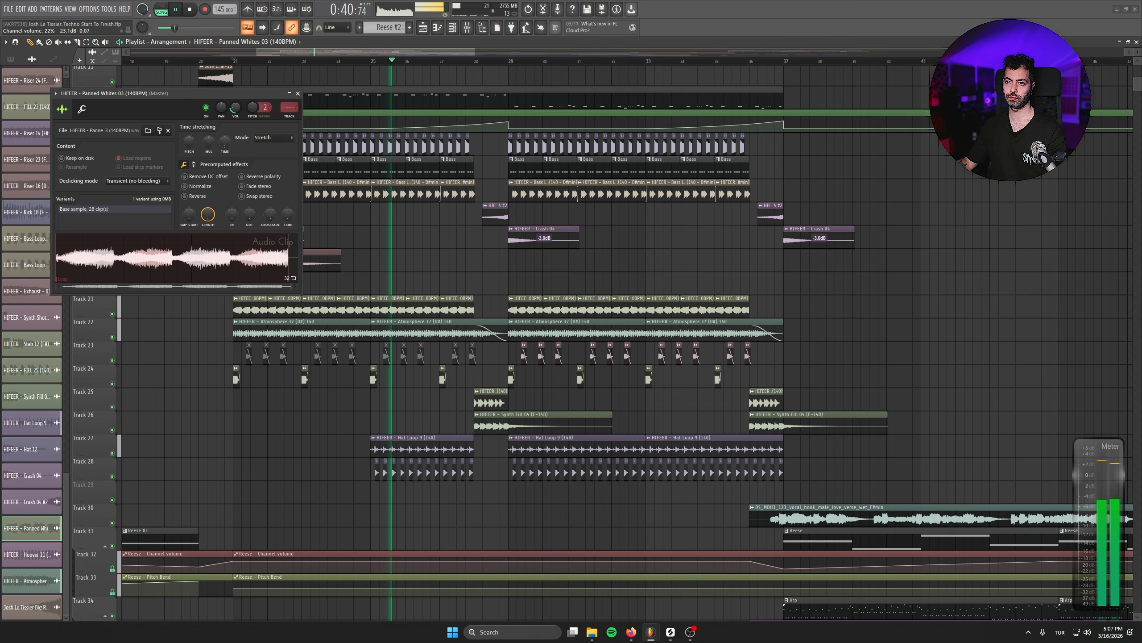
pyautogui.click(297, 93)
# - Lower the clip gain of all Synth Shot 20 clips on Track 23 together to about -5.9 dB
pyautogui.scroll(-2, 888, 234)
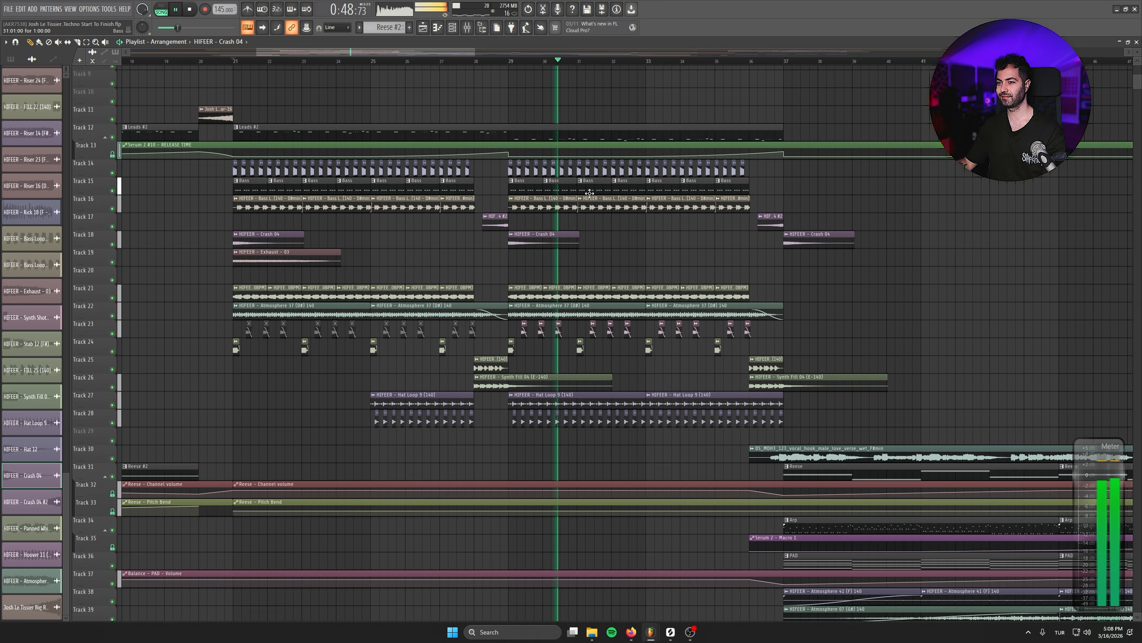
pyautogui.scroll(3, 589, 193)
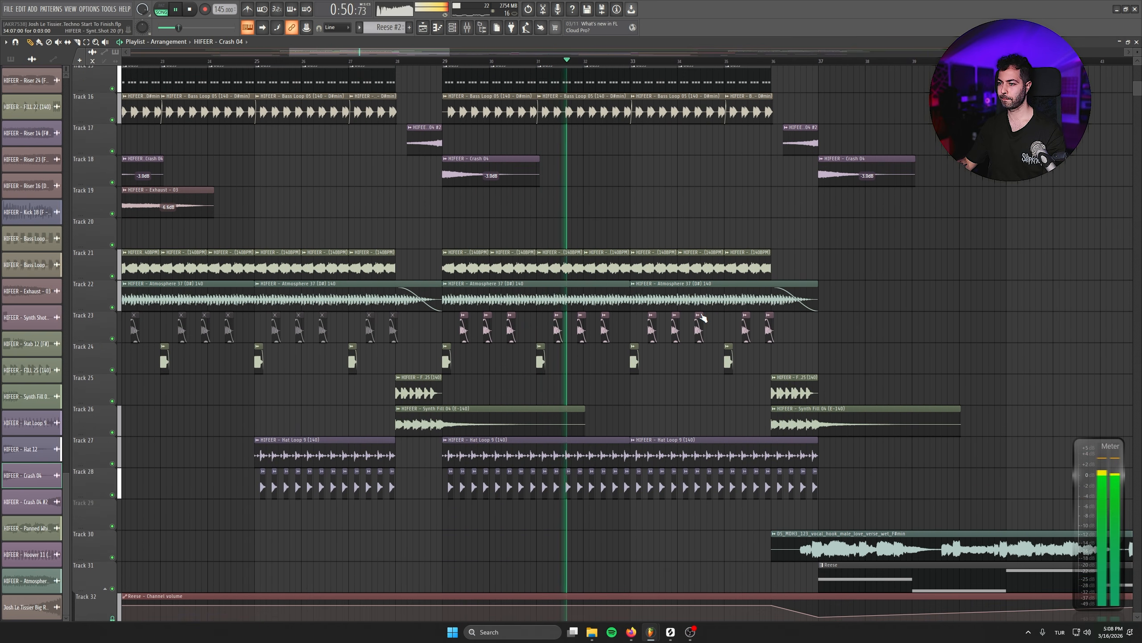
pyautogui.click(119, 327)
pyautogui.scroll(-2, 499, 367)
pyautogui.scroll(2, 626, 381)
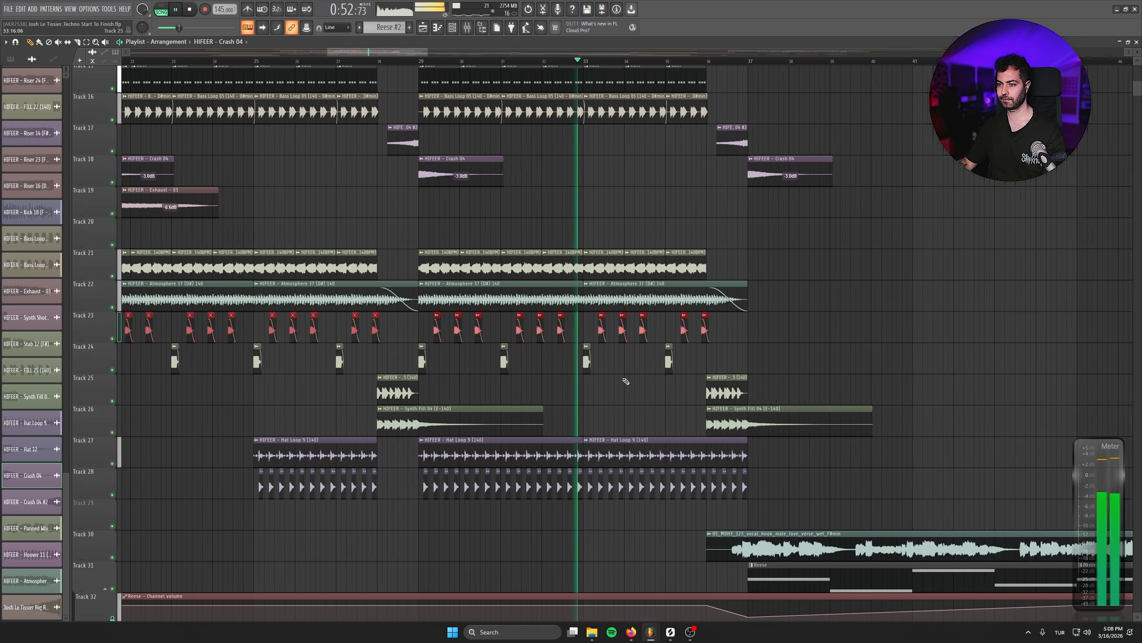
pyautogui.scroll(5, 626, 381)
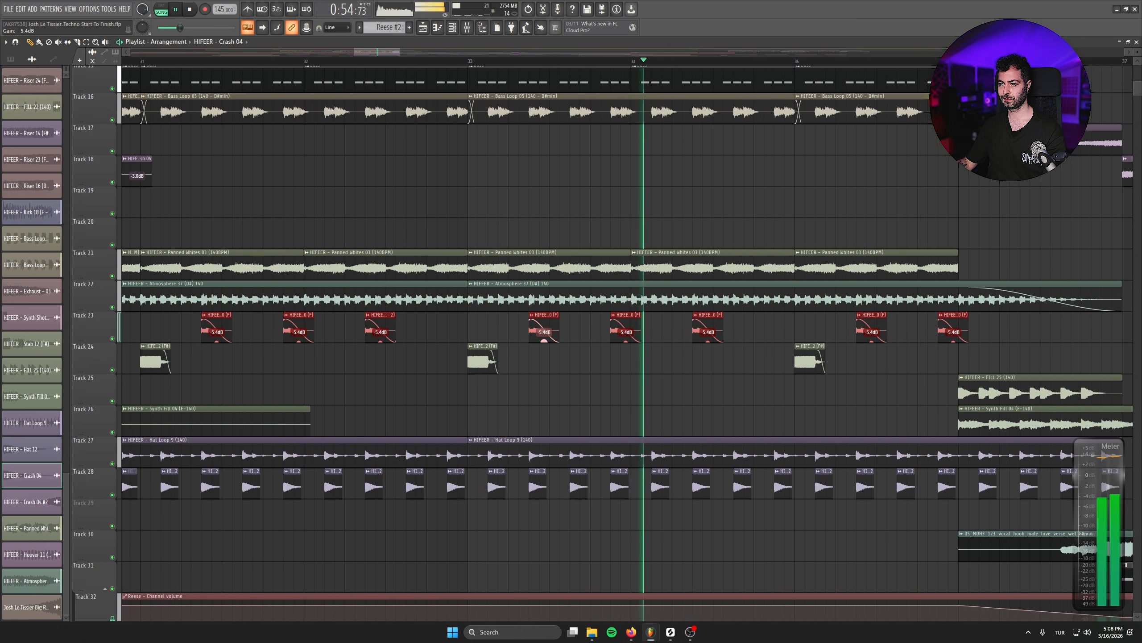
pyautogui.moveTo(544, 341); pyautogui.dragTo(544, 343)
pyautogui.hscroll(5, 686, 355)
pyautogui.click(831, 334)
pyautogui.rightClick(832, 335)
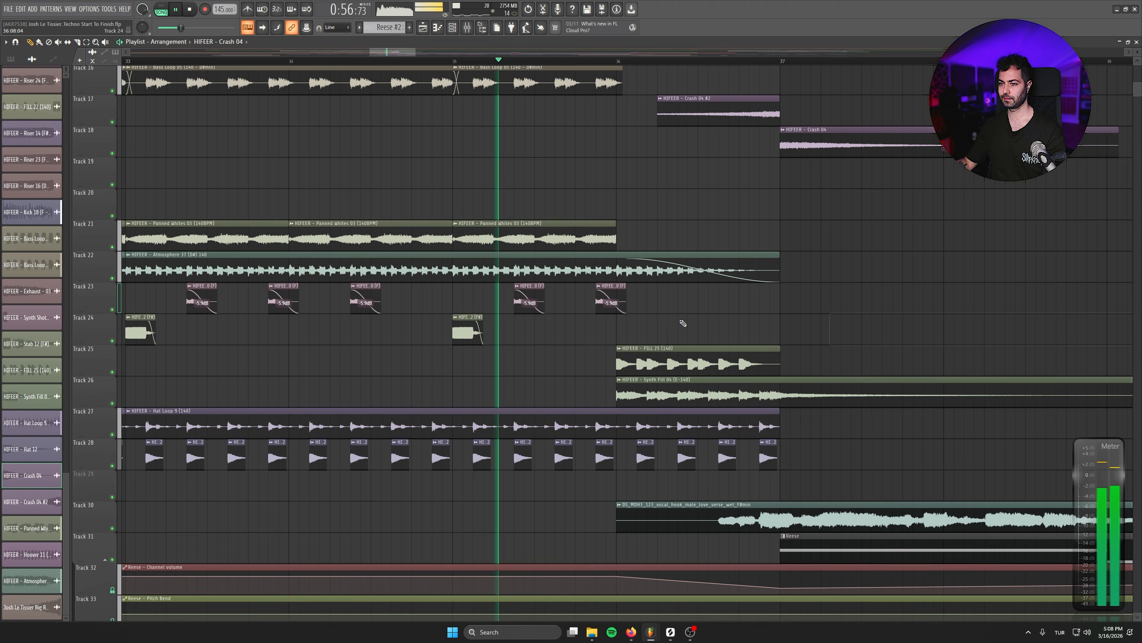
pyautogui.scroll(-6, 586, 332)
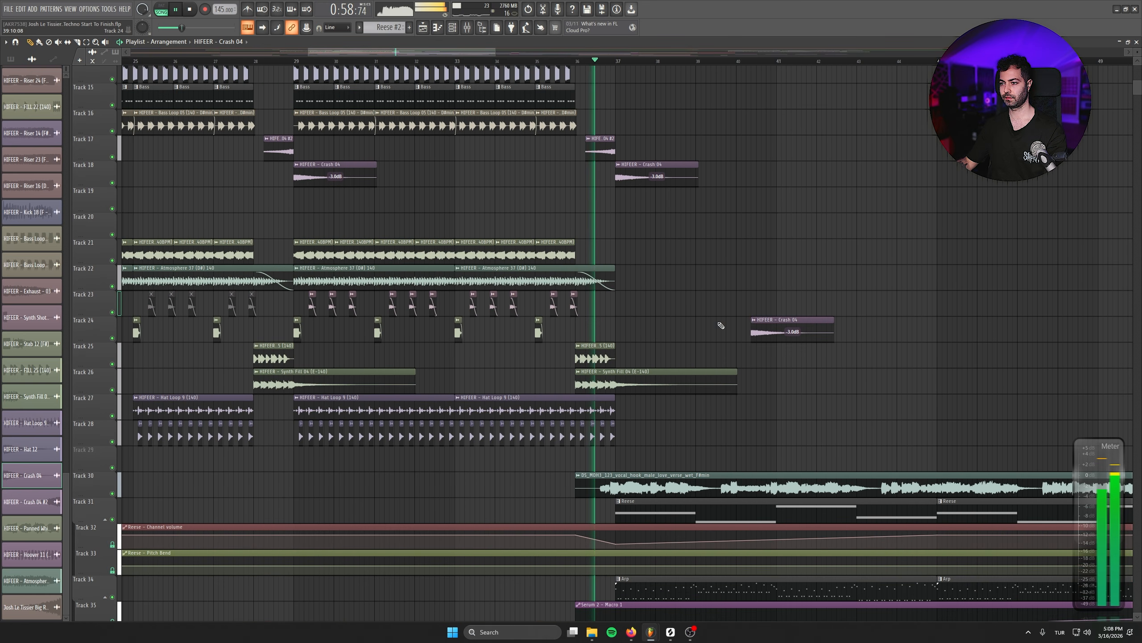
pyautogui.rightClick(788, 332)
pyautogui.scroll(-1, 788, 332)
pyautogui.moveTo(762, 248); pyautogui.dragTo(747, 329)
pyautogui.click(819, 314)
pyautogui.rightClick(830, 313)
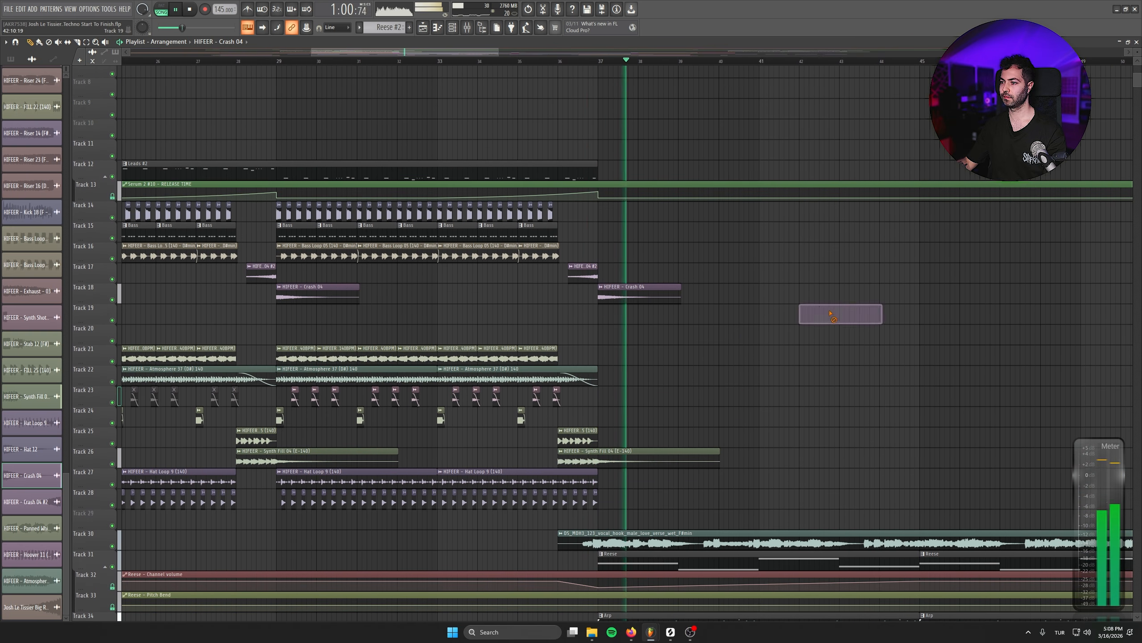
# - Add Fruity Reeverb 2 to the Main Vox mixer track of the Track 30 vocal hook, with the wet level at 45%
pyautogui.moveTo(835, 414); pyautogui.dragTo(729, 338)
pyautogui.scroll(-1, 729, 337)
pyautogui.doubleClick(701, 408)
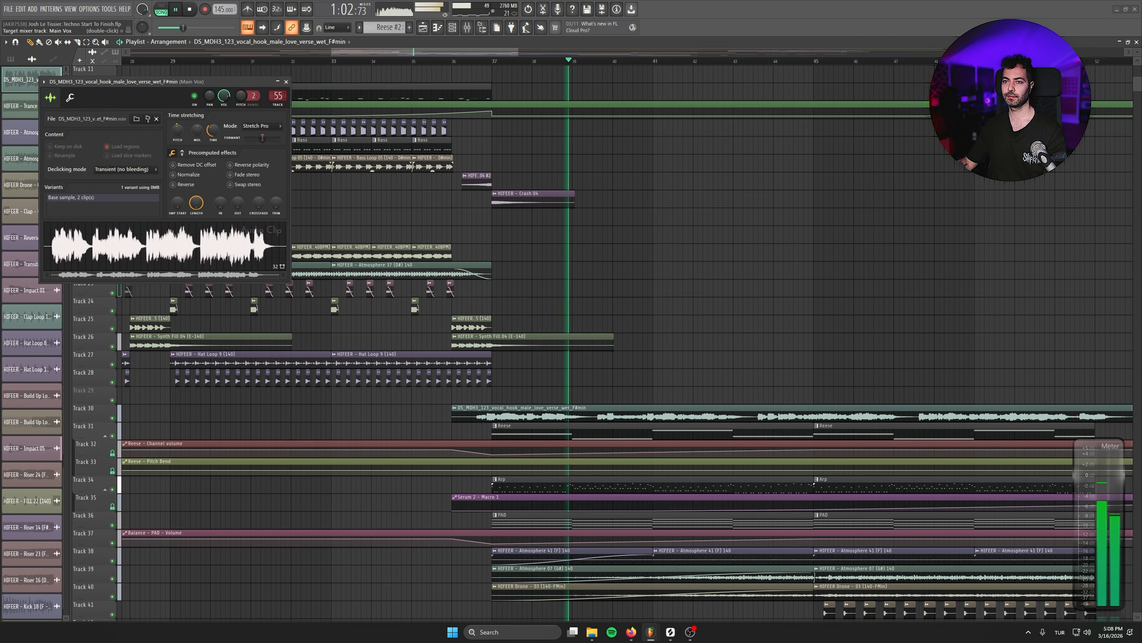
pyautogui.doubleClick(278, 96)
pyautogui.click(288, 453)
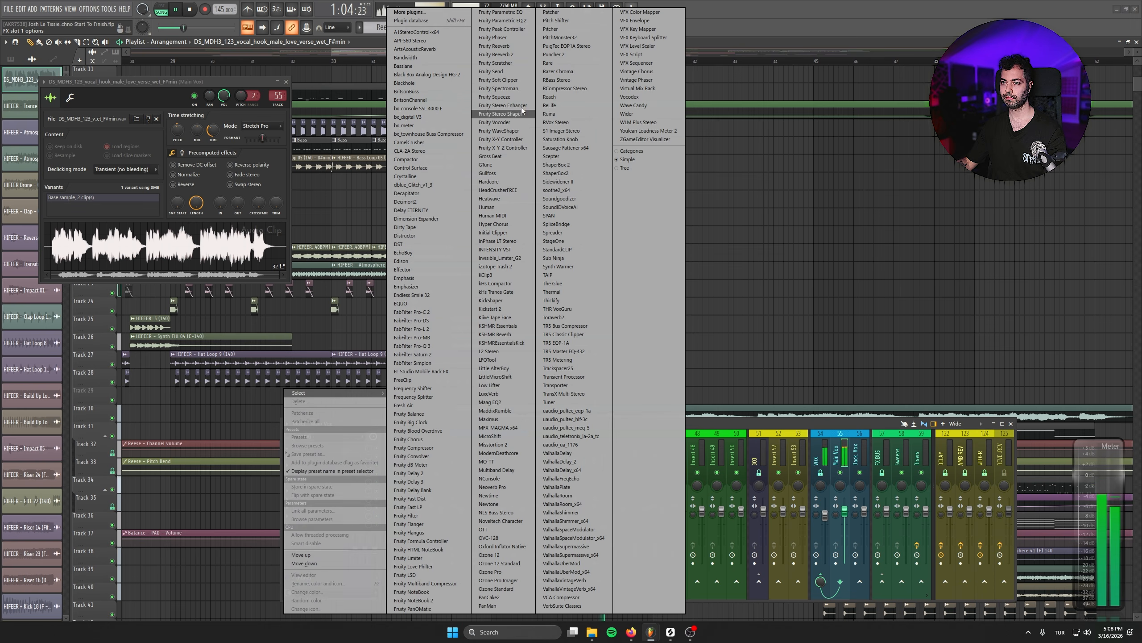
pyautogui.click(516, 53)
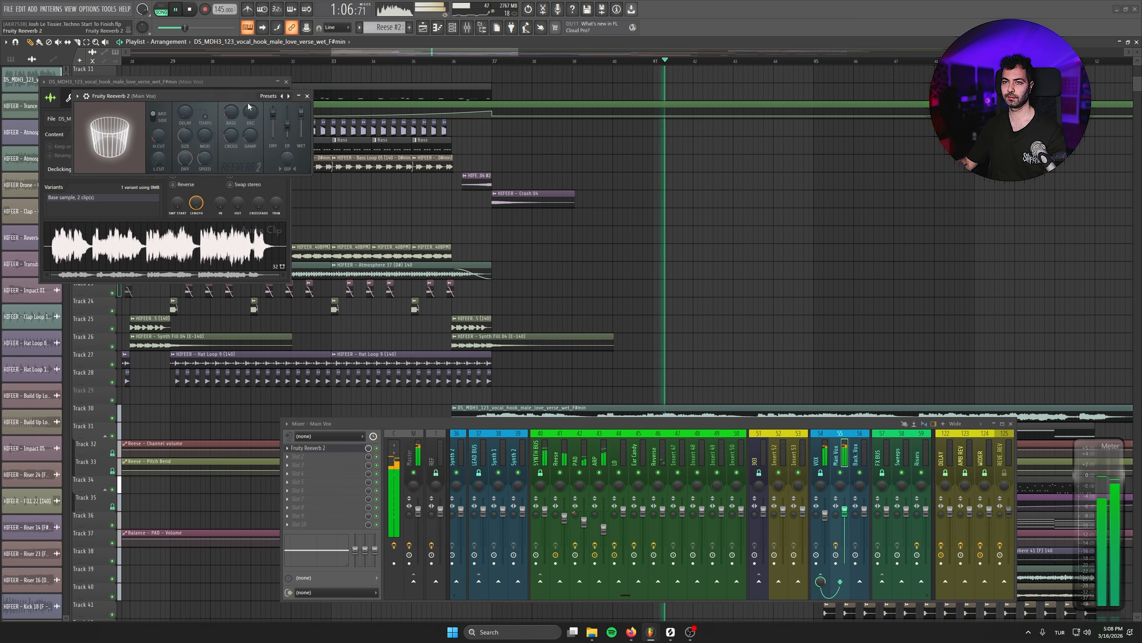
pyautogui.moveTo(248, 96); pyautogui.dragTo(430, 236)
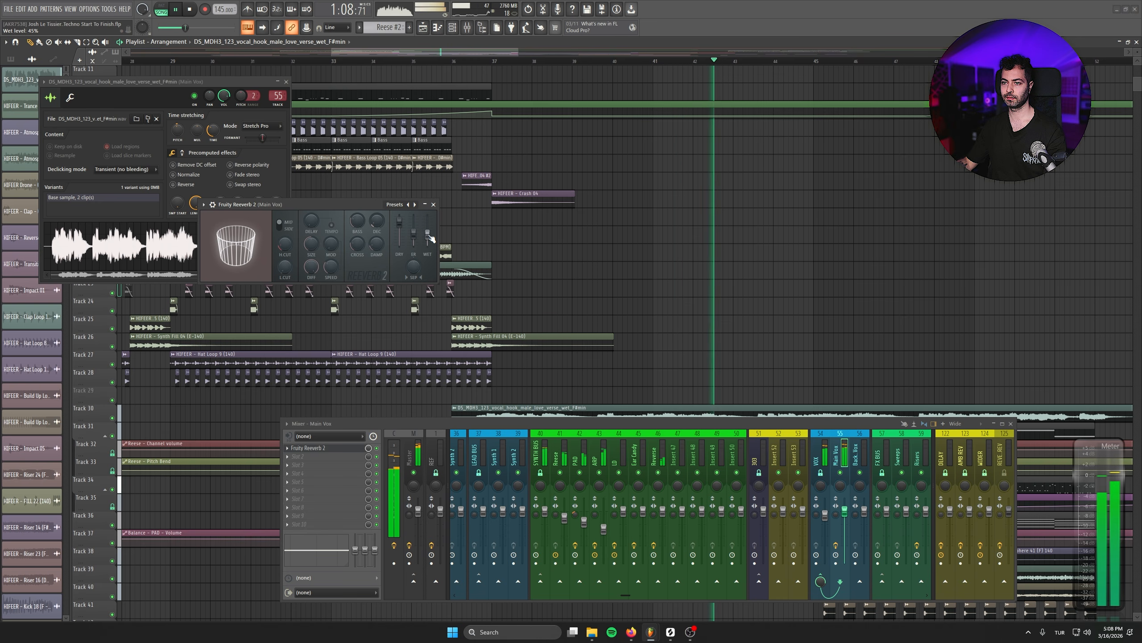
pyautogui.click(434, 205)
# - Add Fruity Delay 3 to the second effect slot of Main Vox and switch its delay mode to Ping pong
pyautogui.click(299, 456)
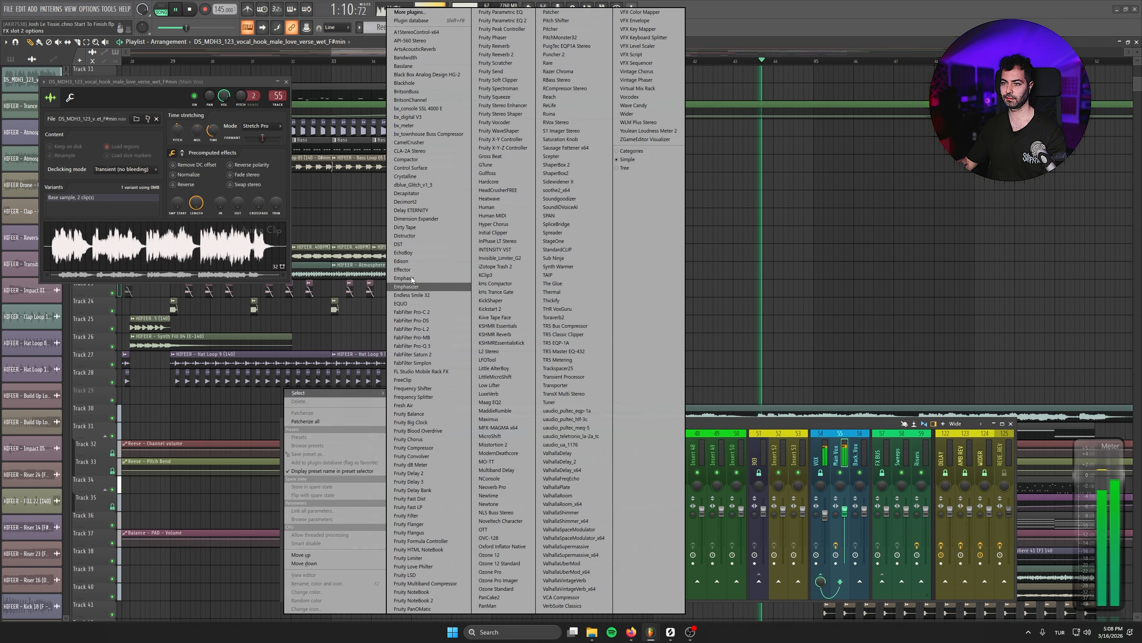
pyautogui.click(455, 484)
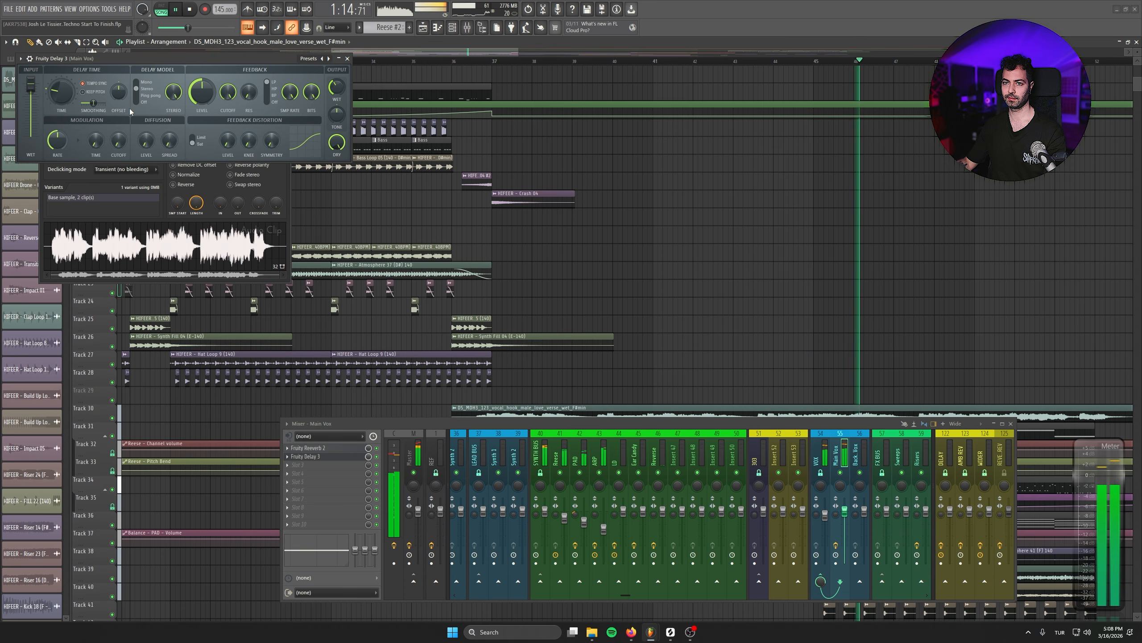
pyautogui.click(136, 96)
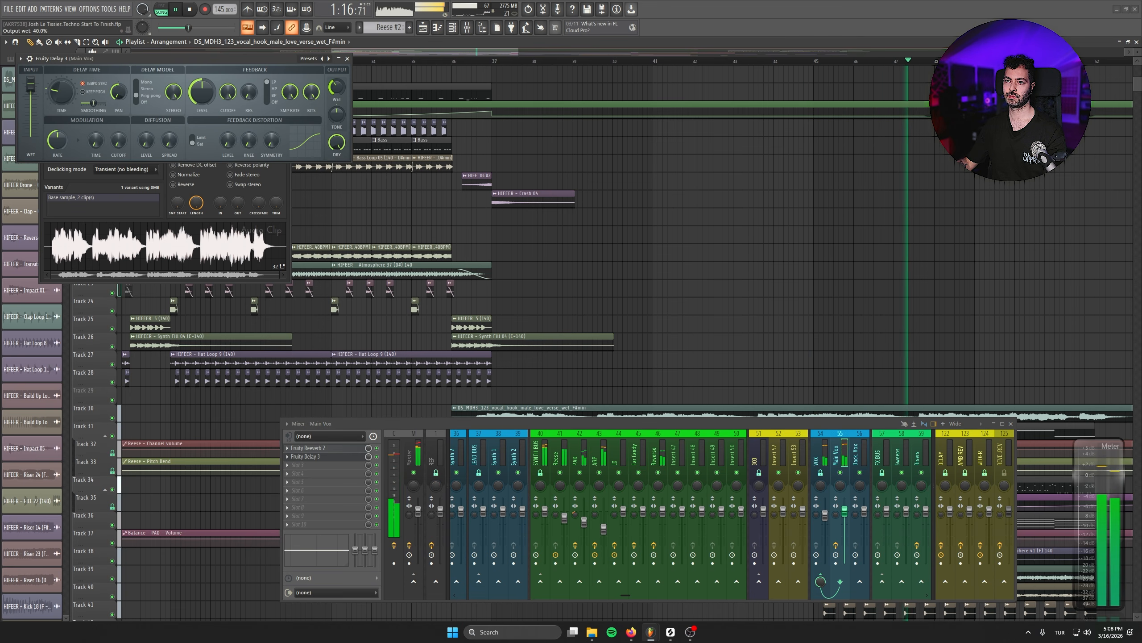
# - Close the Fruity Delay 3, vocal sample and mixer windows to return to the full arrangement
pyautogui.click(348, 58)
pyautogui.click(285, 96)
pyautogui.moveTo(1111, 345); pyautogui.dragTo(709, 202)
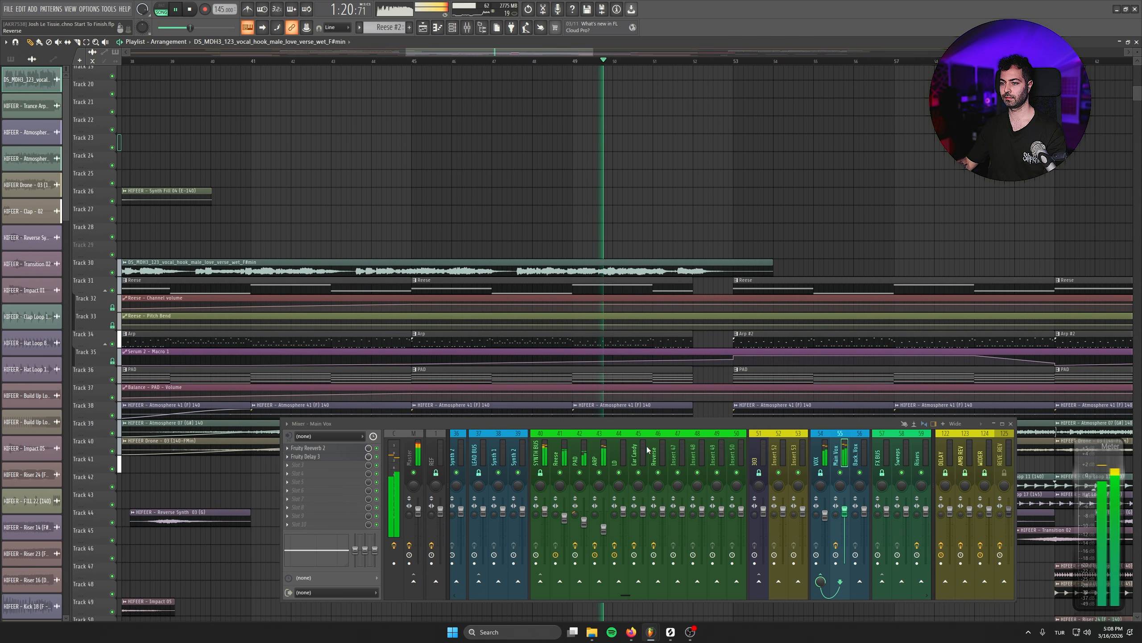
pyautogui.click(596, 454)
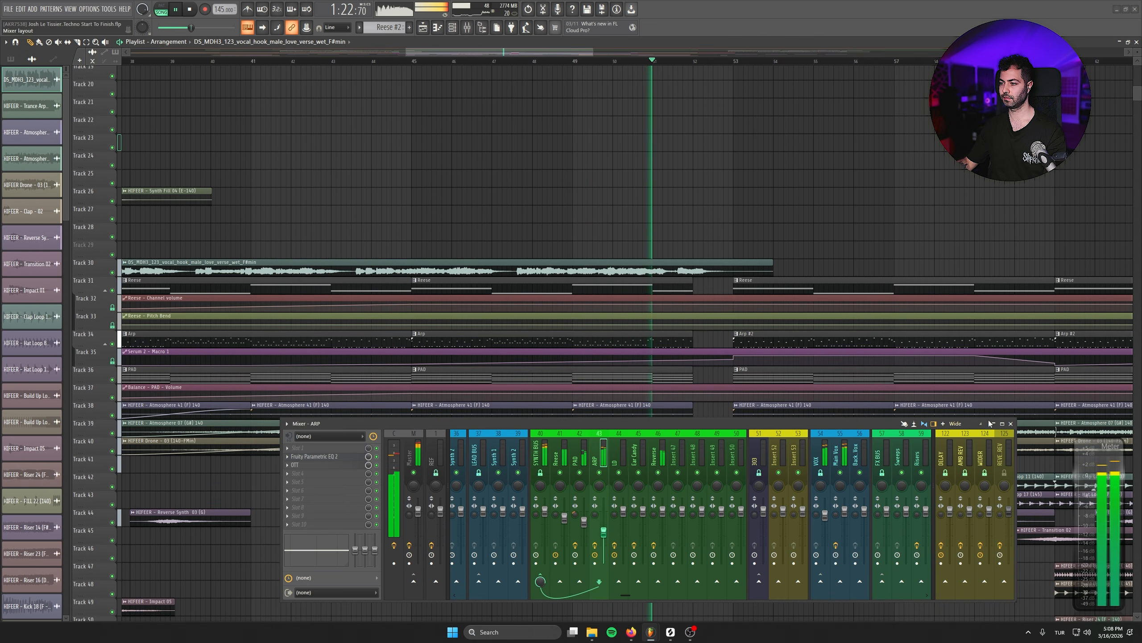
pyautogui.click(1011, 424)
# - Listen to the breakdown and examine how its tracks are arranged around the vocal hook, then stop playback
pyautogui.moveTo(735, 245); pyautogui.dragTo(617, 204)
pyautogui.scroll(-3, 674, 296)
pyautogui.scroll(-5, 688, 261)
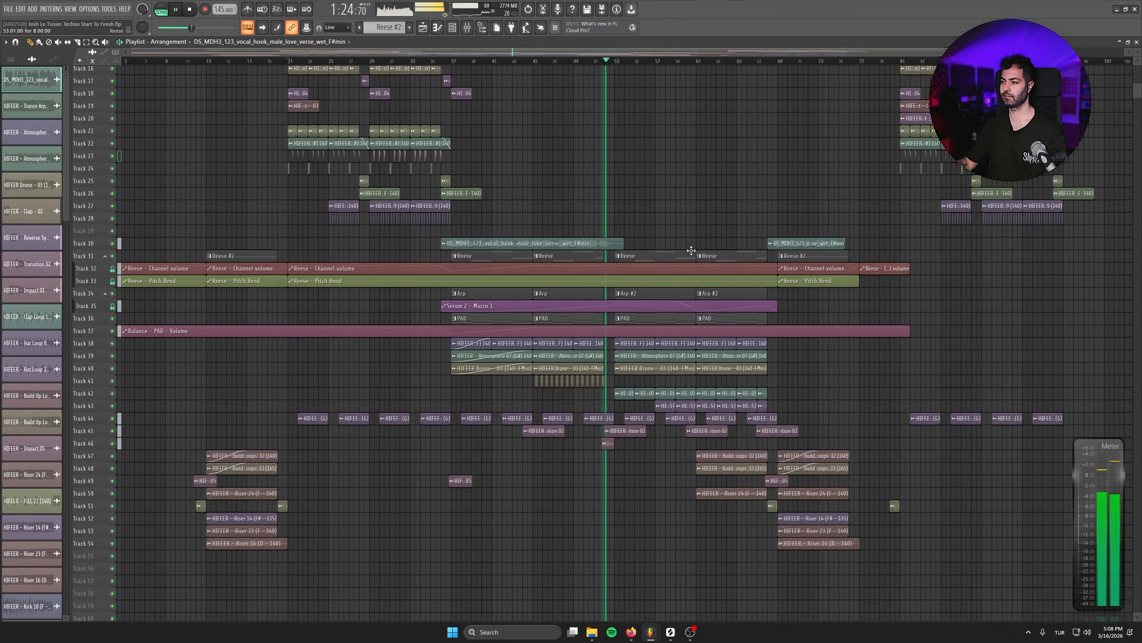
pyautogui.scroll(-3, 692, 251)
pyautogui.scroll(4, 988, 300)
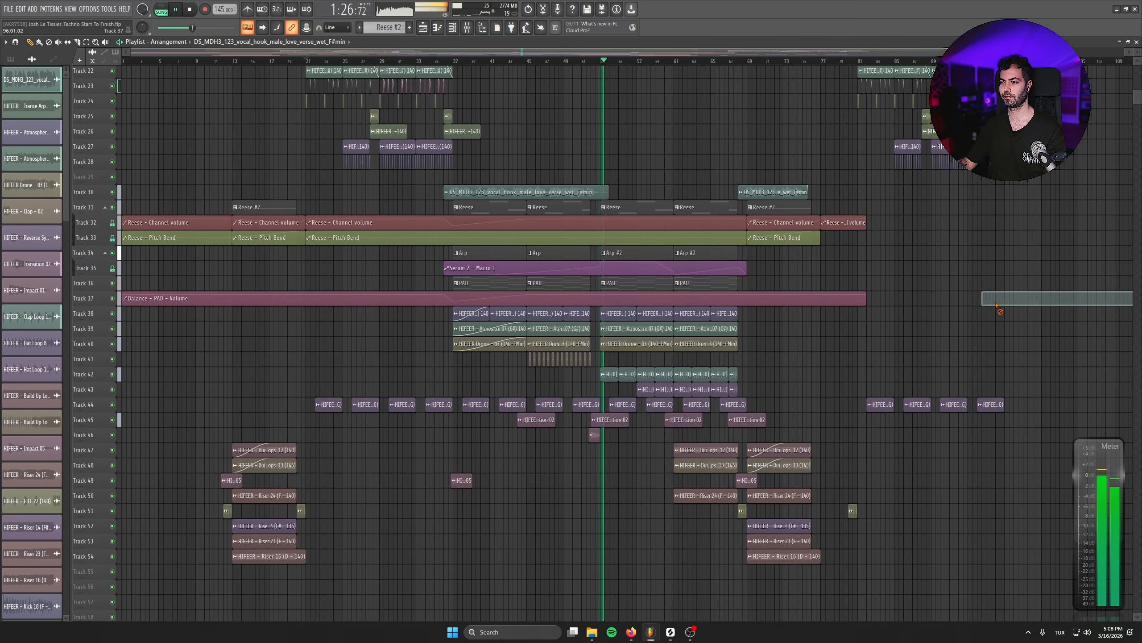
pyautogui.scroll(4, 766, 316)
pyautogui.moveTo(481, 229); pyautogui.dragTo(507, 249)
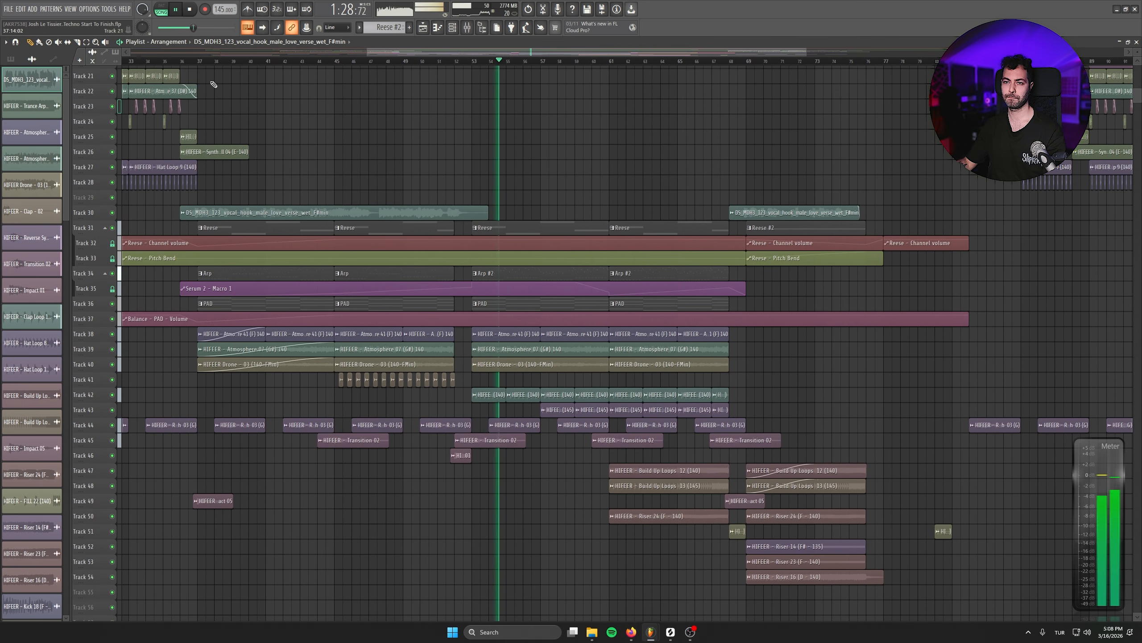
pyautogui.press('space')
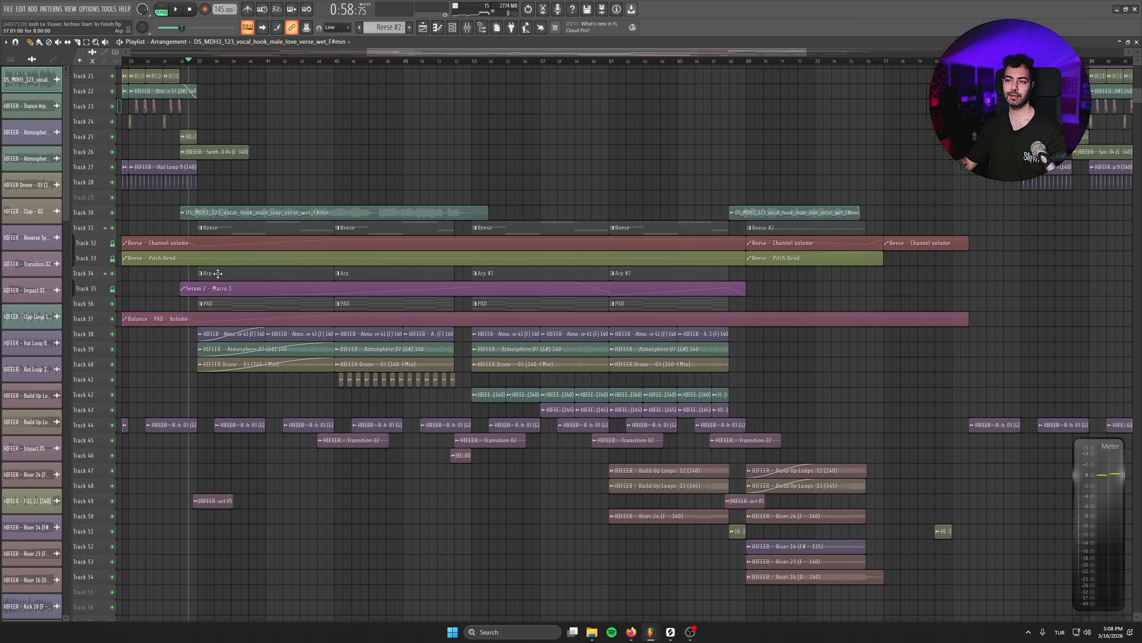
pyautogui.scroll(3, 218, 273)
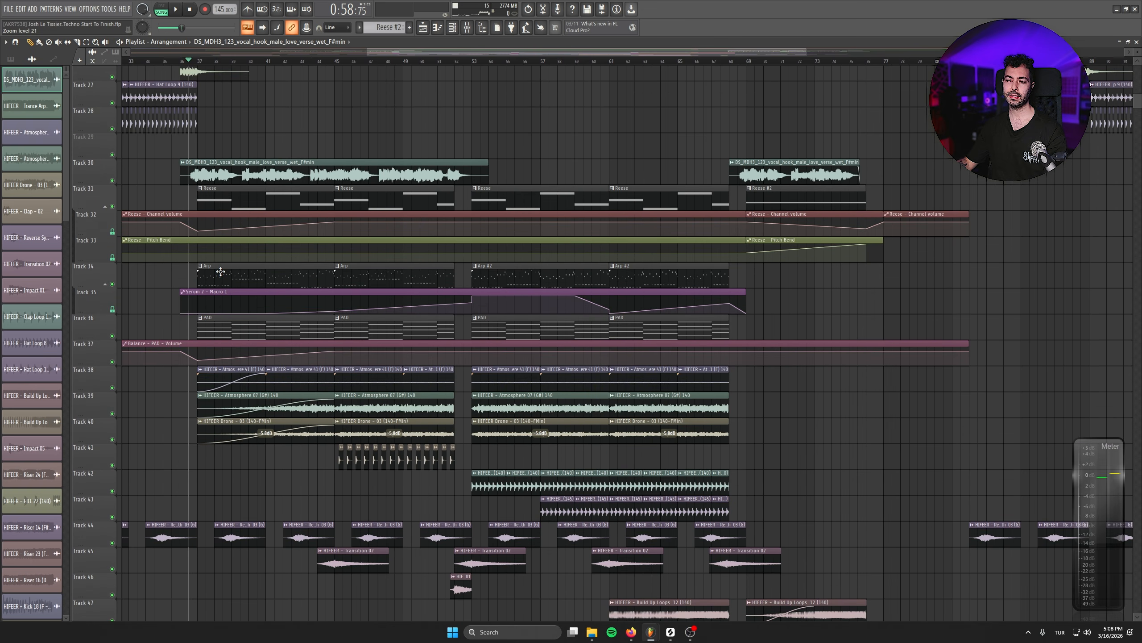
pyautogui.moveTo(271, 298); pyautogui.dragTo(317, 335)
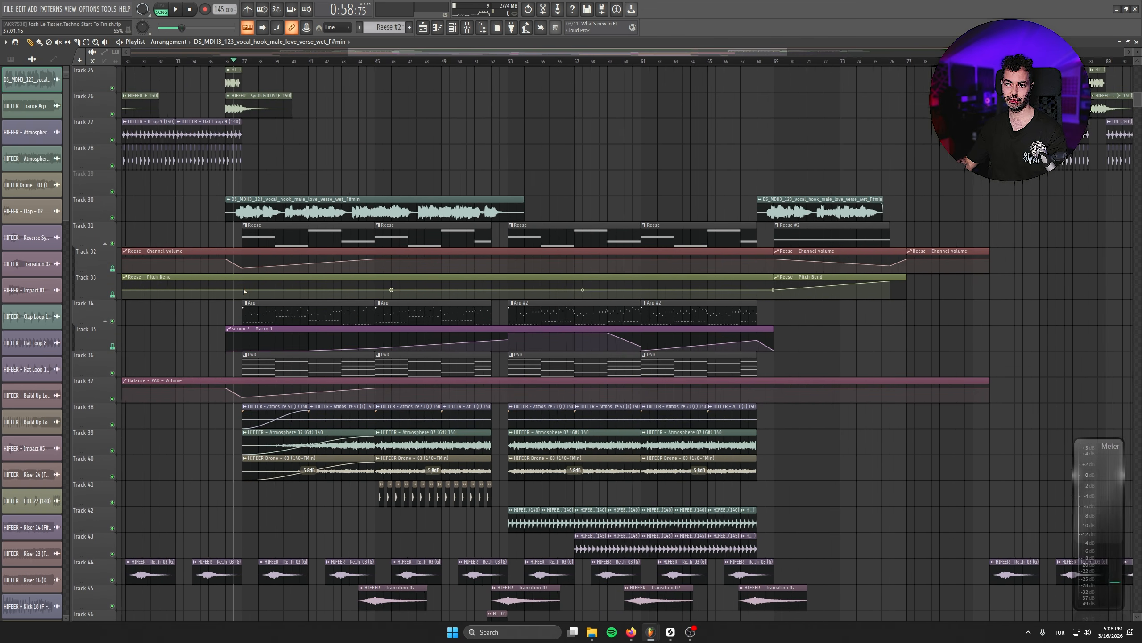
# - Play the breakdown from the vocal's entry and add Fruity Parametric EQ 2 to the first effect slot of the VOX bus
pyautogui.click(470, 25)
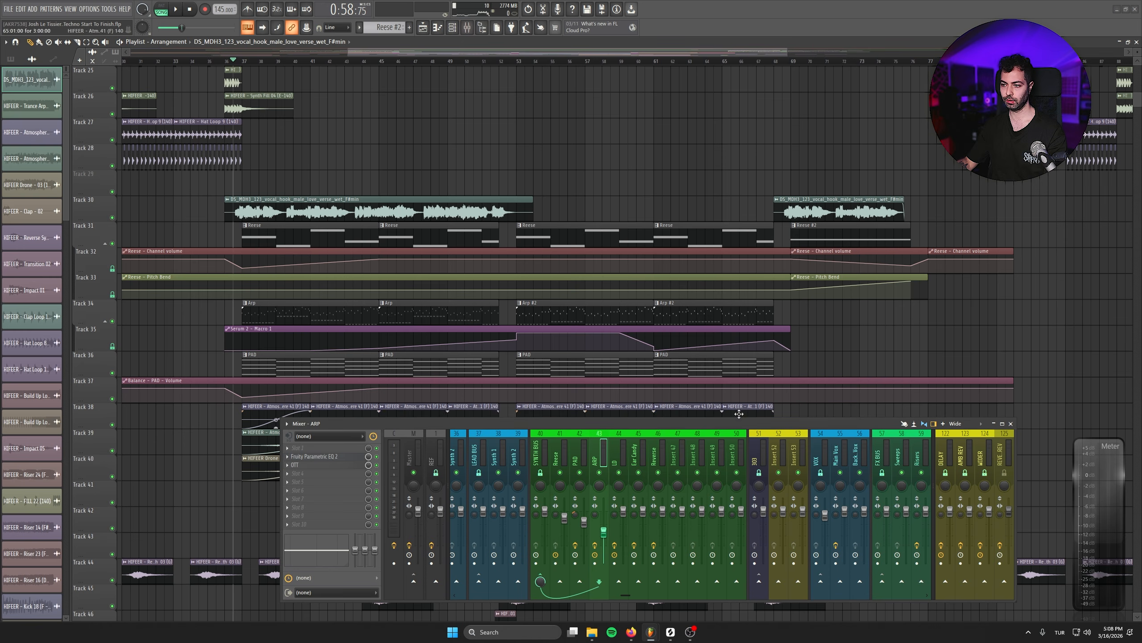
pyautogui.press('space')
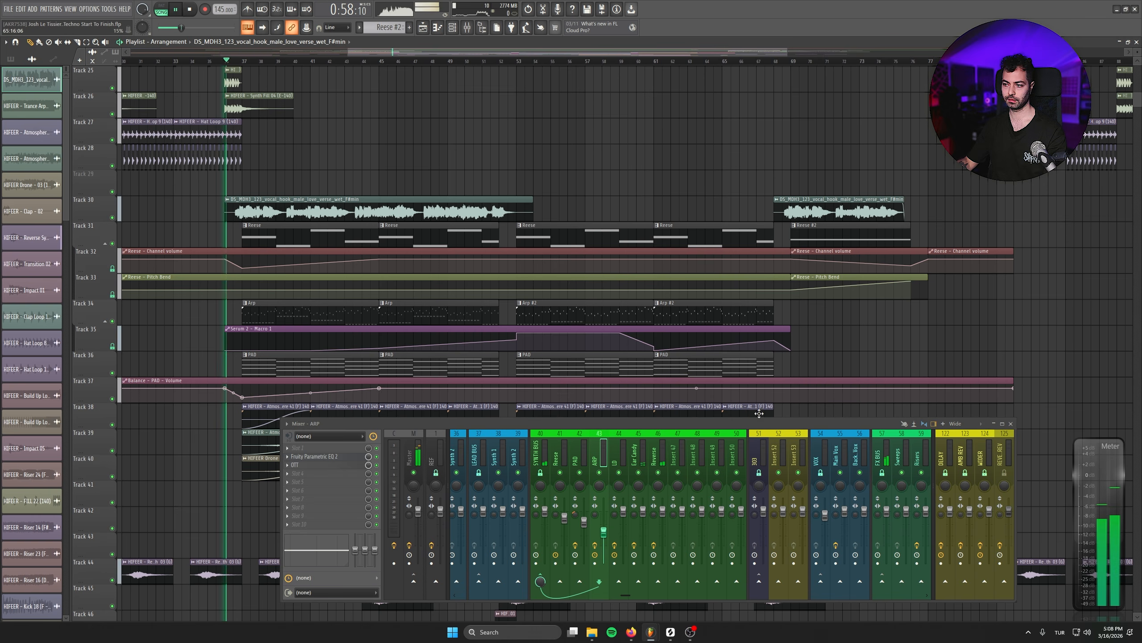
pyautogui.click(826, 517)
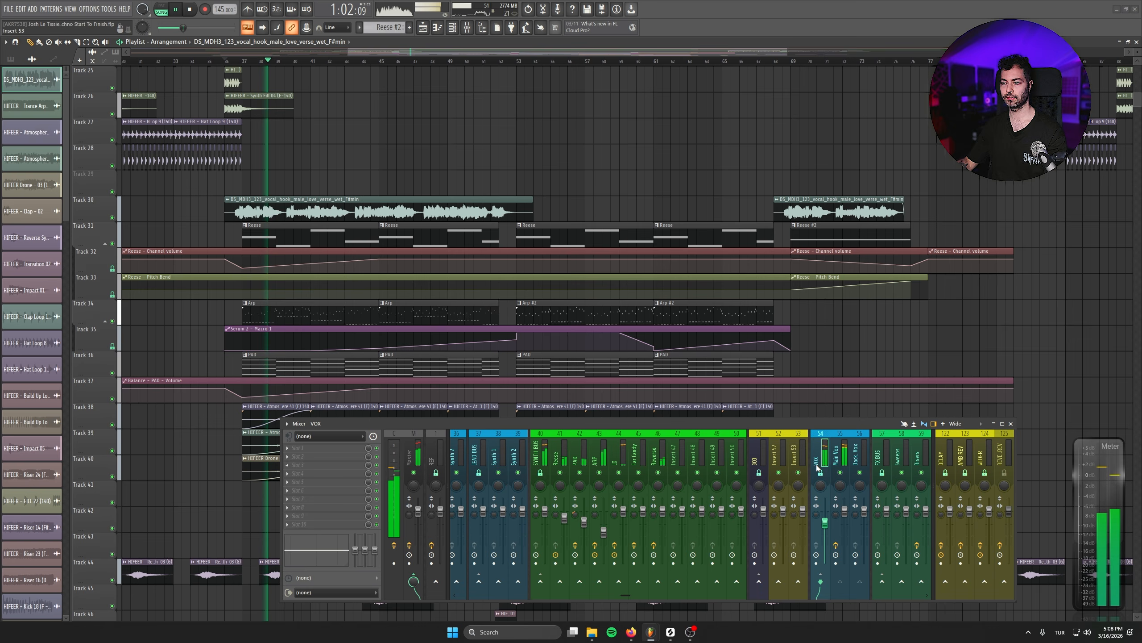
pyautogui.click(334, 448)
pyautogui.moveTo(330, 393)
pyautogui.click(508, 22)
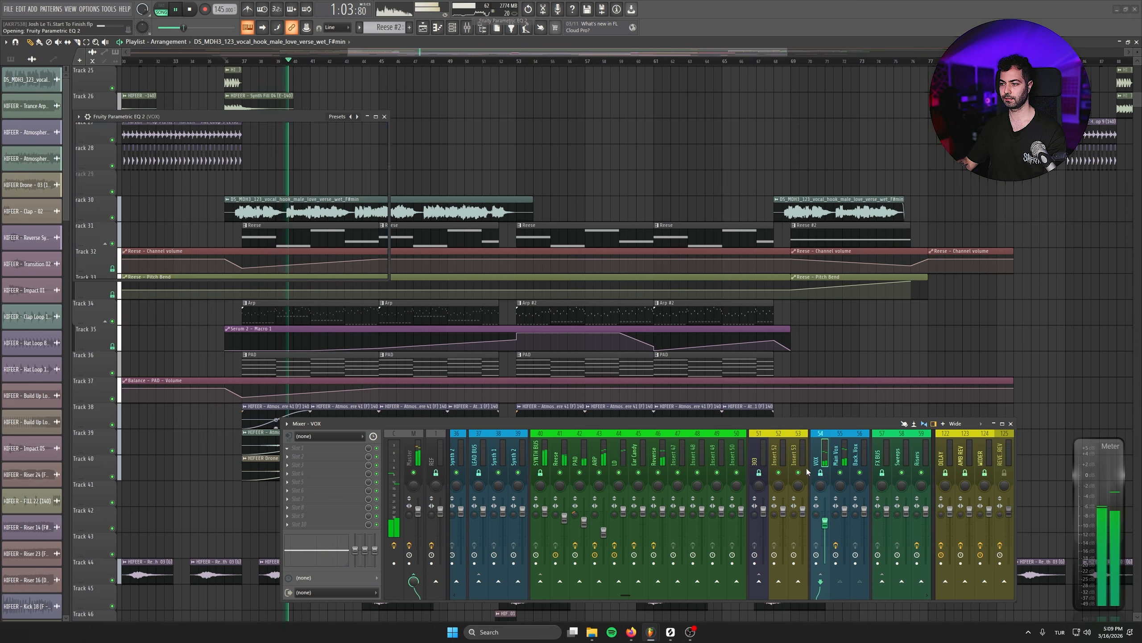
# - Shape a shallow band 3 dip at about 294 Hz in the VOX equalizer and fine-tune the VOX fader
pyautogui.moveTo(165, 192); pyautogui.dragTo(165, 210)
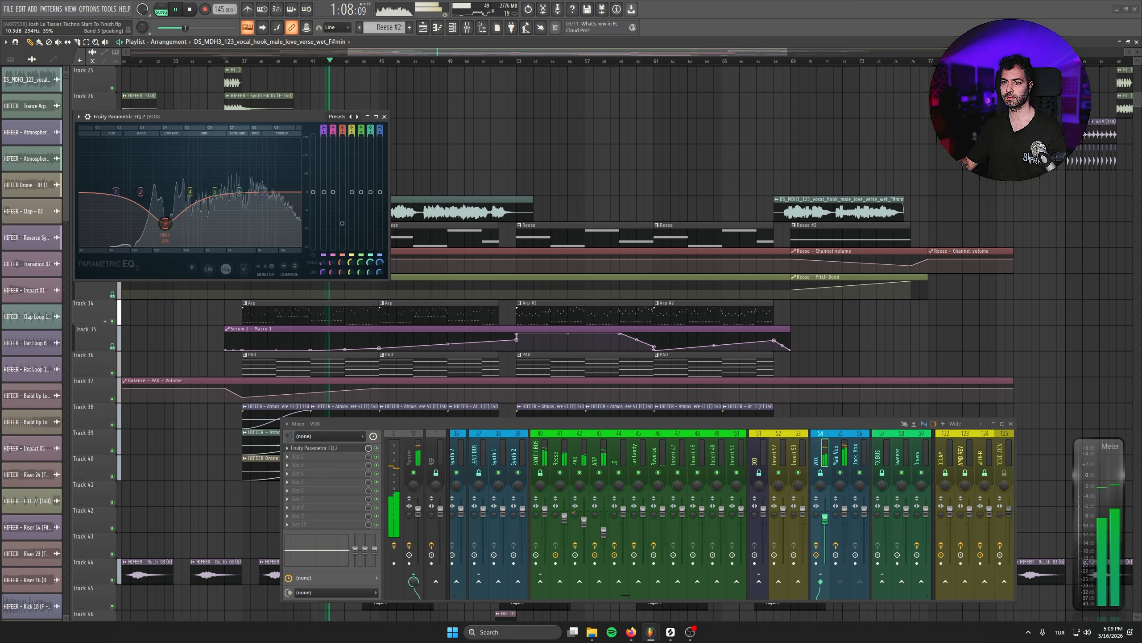
pyautogui.moveTo(825, 519); pyautogui.dragTo(825, 511)
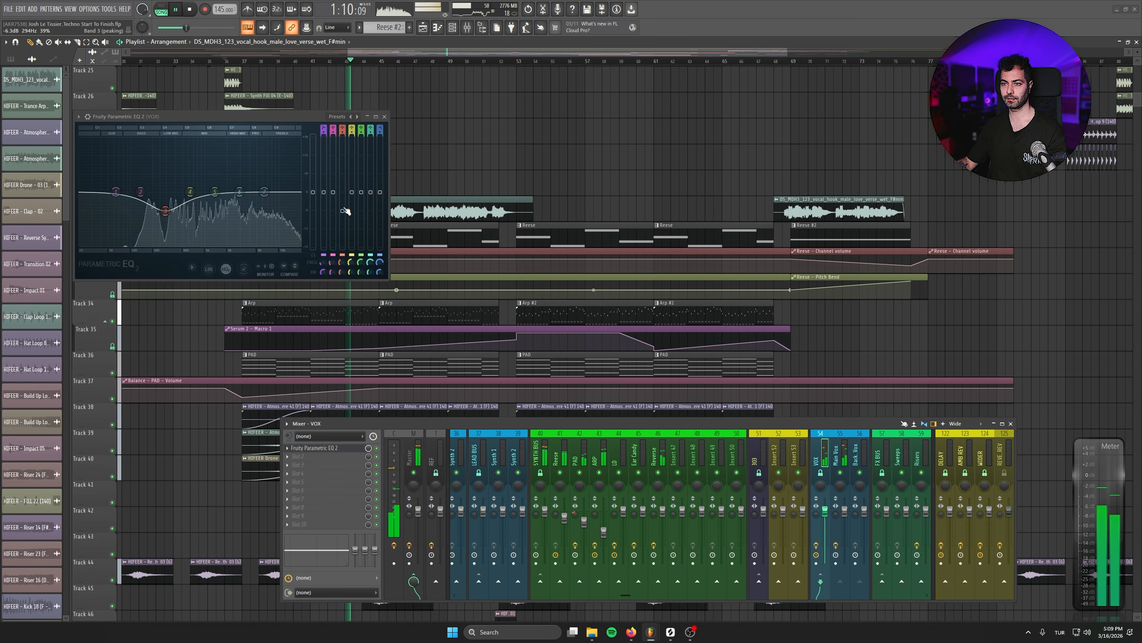
pyautogui.moveTo(342, 211); pyautogui.dragTo(342, 199)
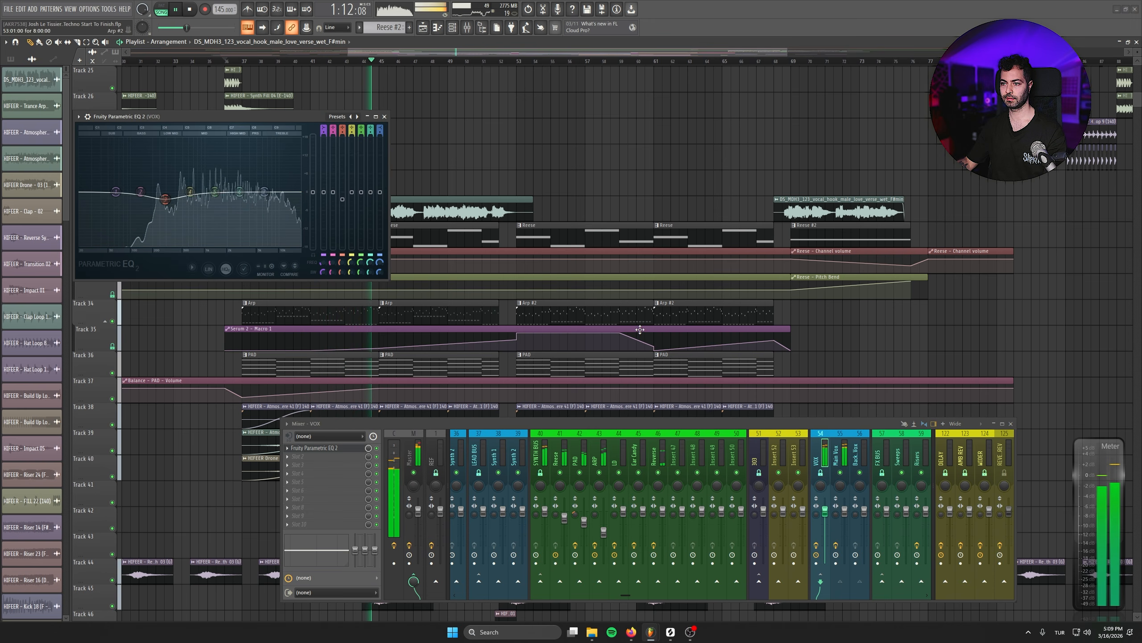
pyautogui.moveTo(825, 511); pyautogui.dragTo(825, 514)
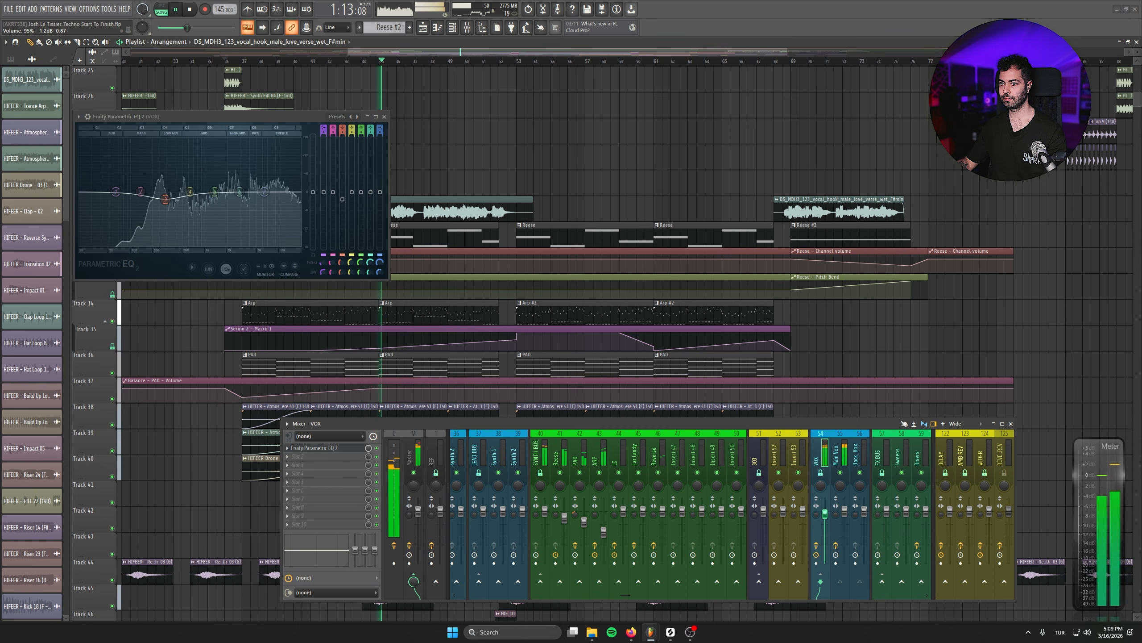
pyautogui.click(384, 116)
# - Rebalance the synth faders in the mixer: PAD down to 0%, Reese slightly lower and ARP slightly higher
pyautogui.moveTo(651, 400); pyautogui.dragTo(662, 320)
pyautogui.moveTo(583, 521); pyautogui.dragTo(584, 546)
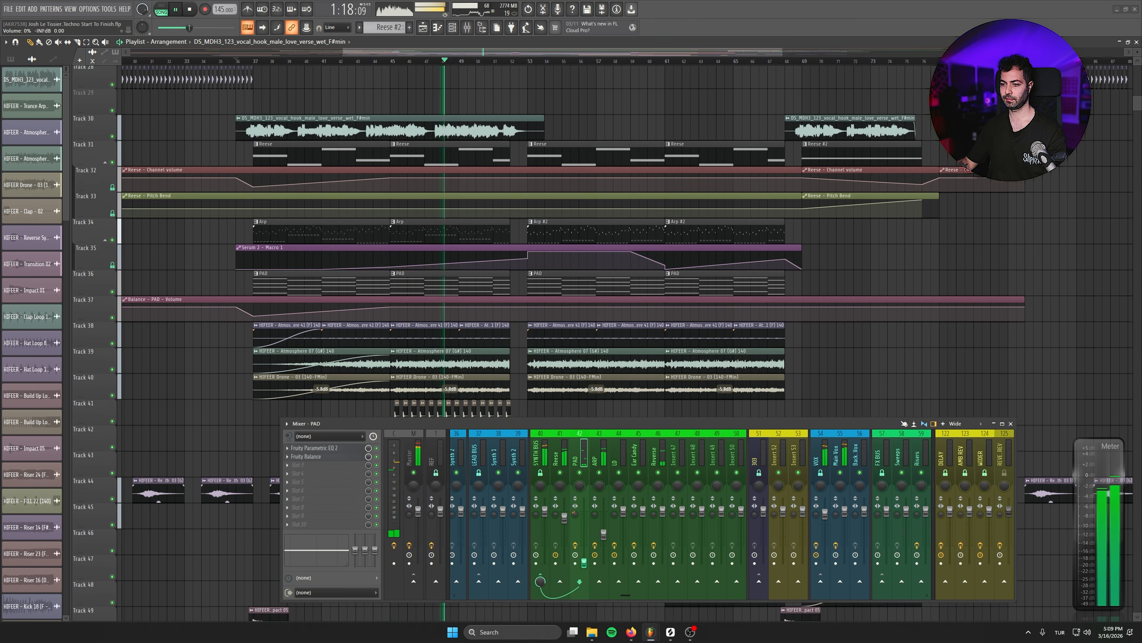
pyautogui.moveTo(564, 513); pyautogui.dragTo(565, 521)
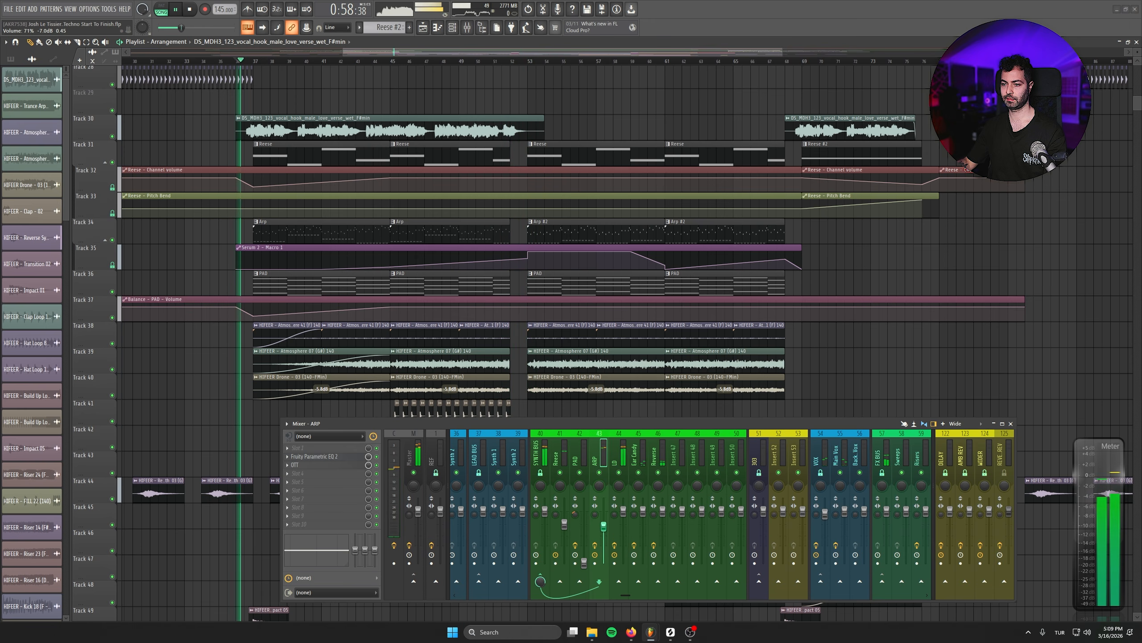
pyautogui.scroll(2, 395, 340)
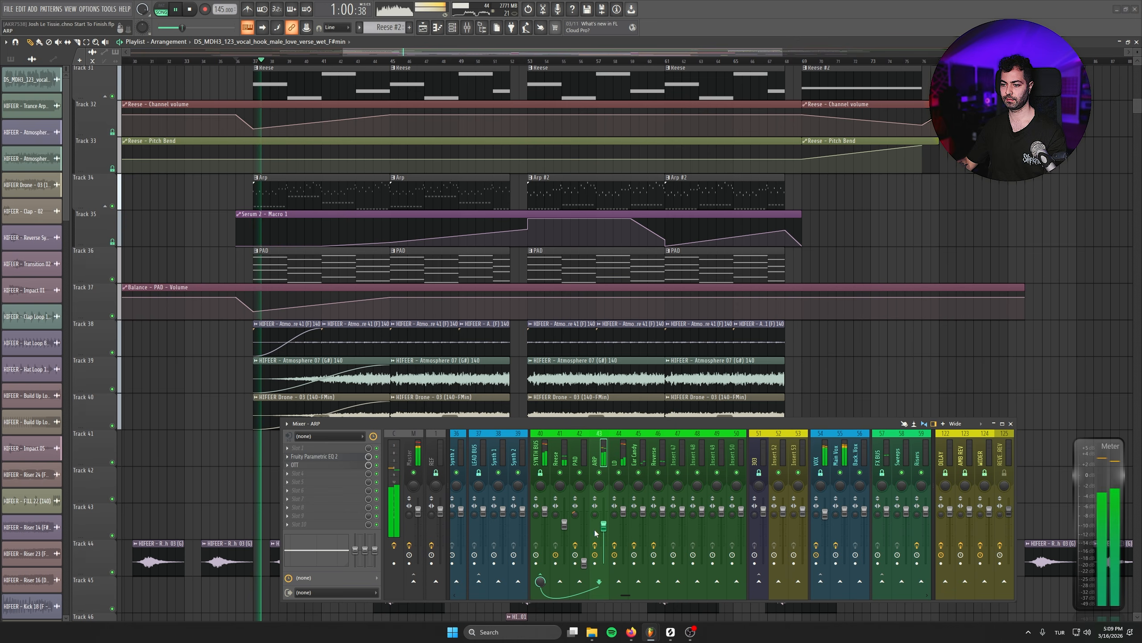
pyautogui.moveTo(604, 527); pyautogui.dragTo(604, 528)
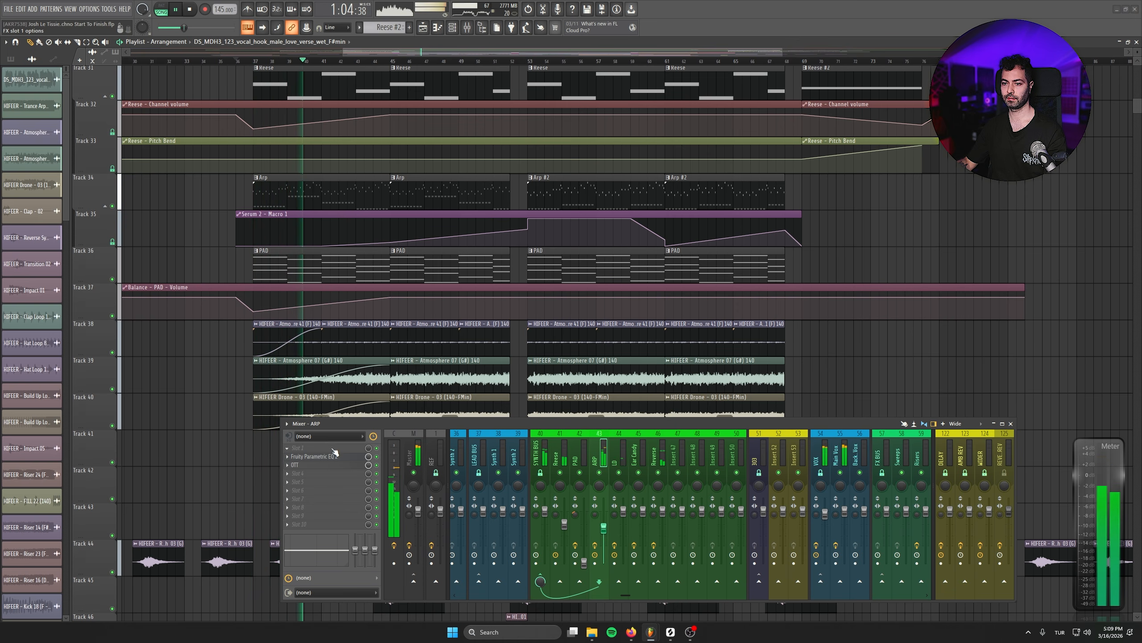
# - Add Fruity Balance to the fourth effect slot of ARP and insert an empty playlist track above the Serum 2 - Macro 1 automation
pyautogui.click(323, 470)
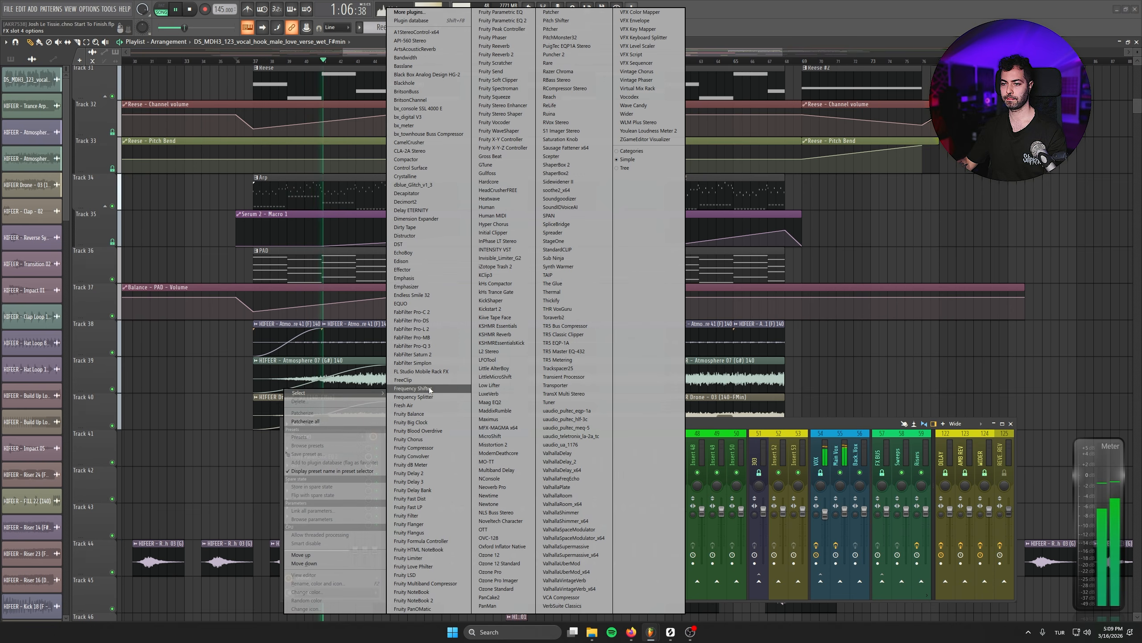
pyautogui.click(433, 413)
pyautogui.rightClick(102, 216)
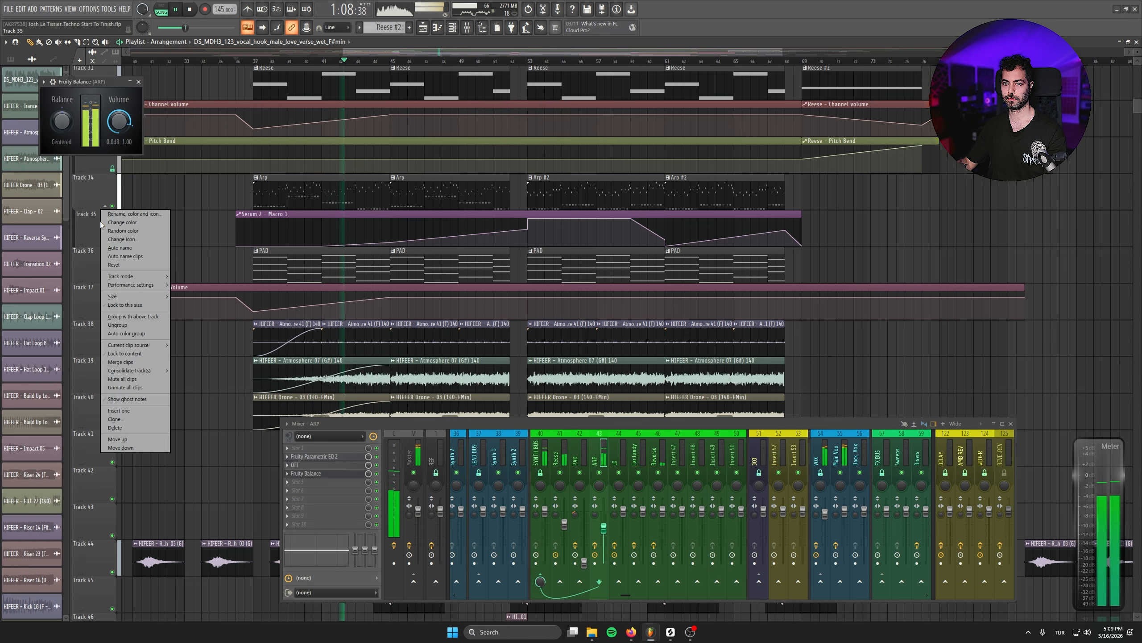
pyautogui.click(138, 82)
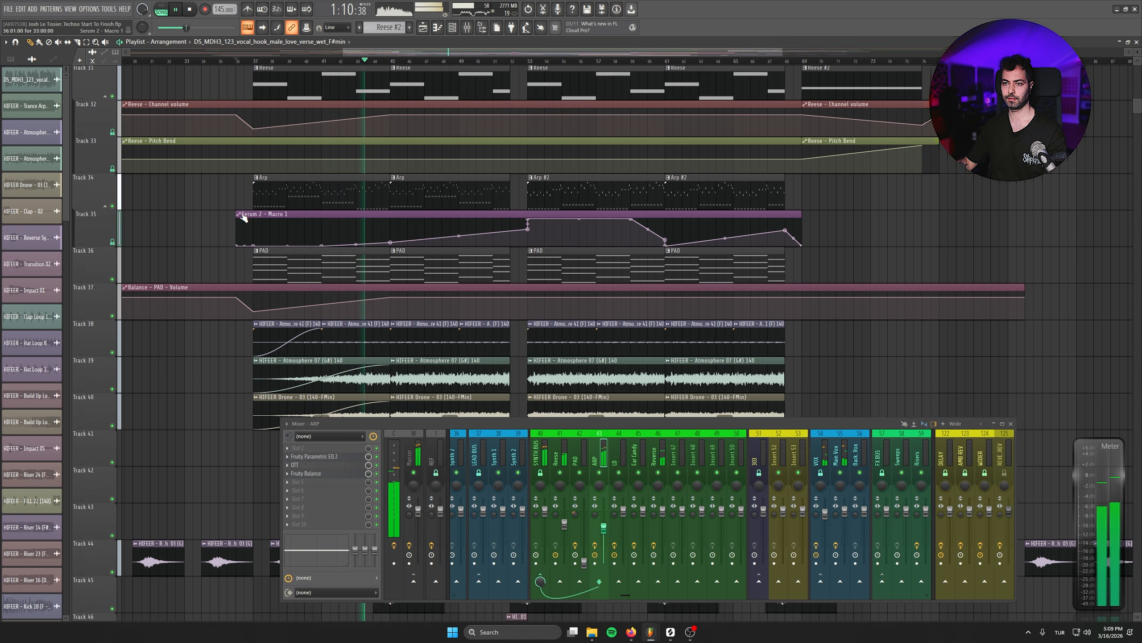
pyautogui.rightClick(80, 218)
pyautogui.click(123, 410)
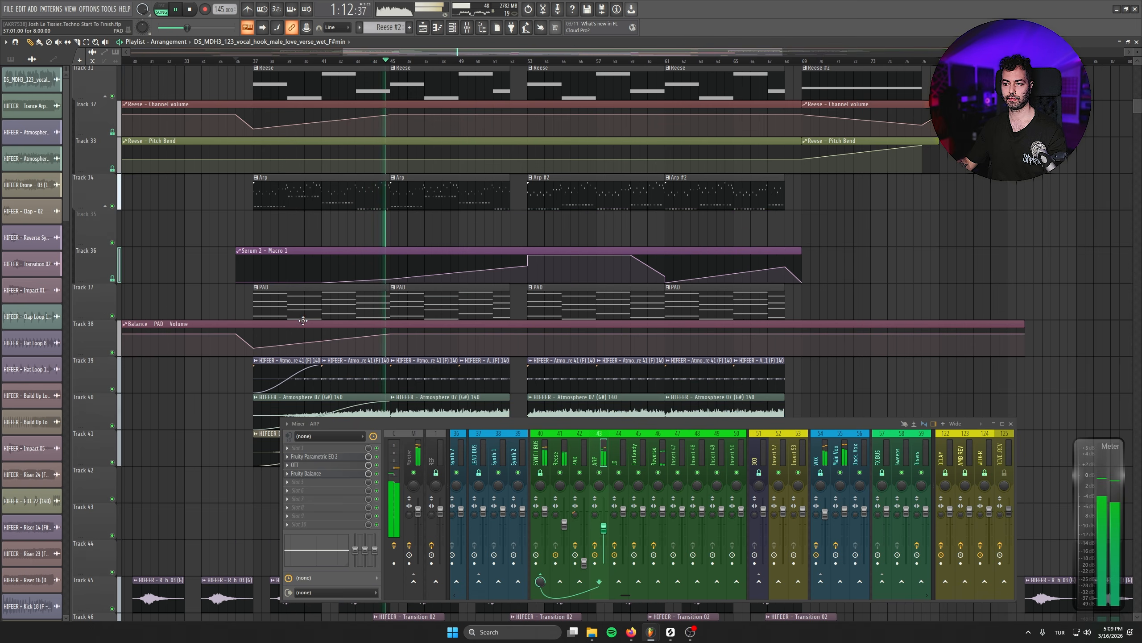
# - Create an automation clip for the Fruity Balance volume of ARP on the empty Track 35
pyautogui.click(334, 472)
pyautogui.rightClick(128, 128)
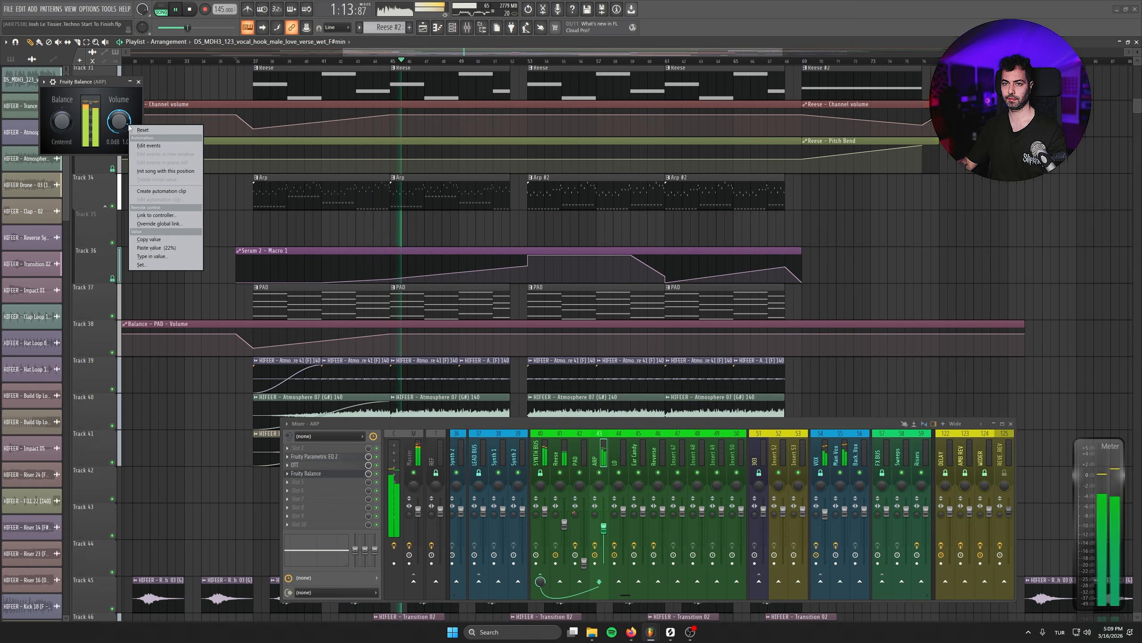
pyautogui.click(158, 191)
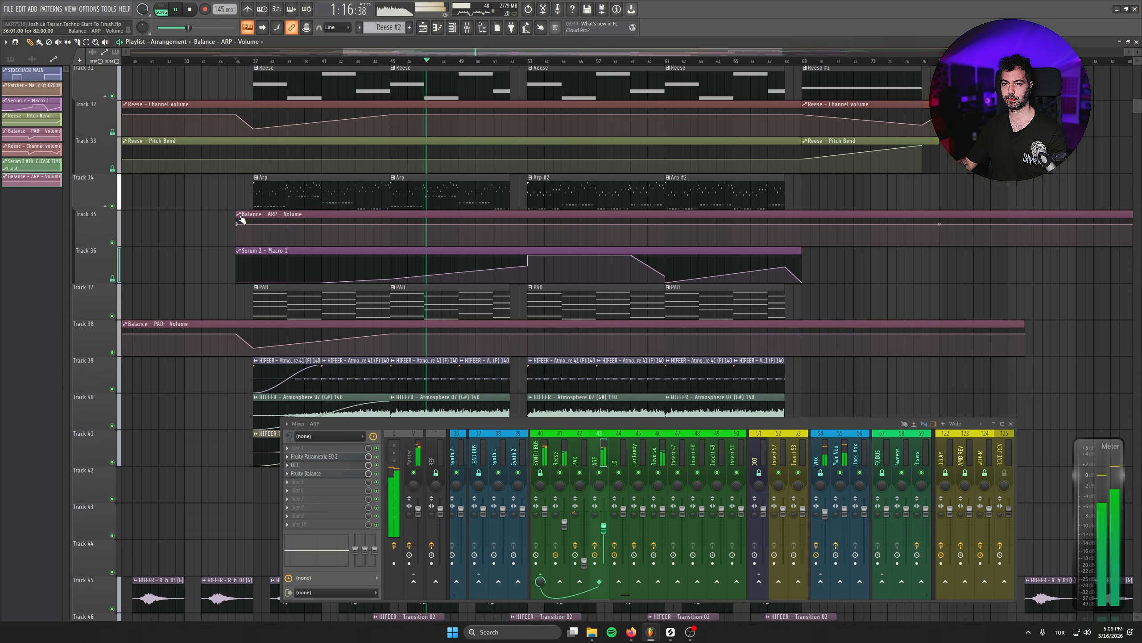
# - Shape the ARP volume automation into a gentle curved rise ending at a new point where Arp #2 starts at bar 53
pyautogui.rightClick(237, 223)
pyautogui.click(258, 366)
pyautogui.scroll(2, 515, 218)
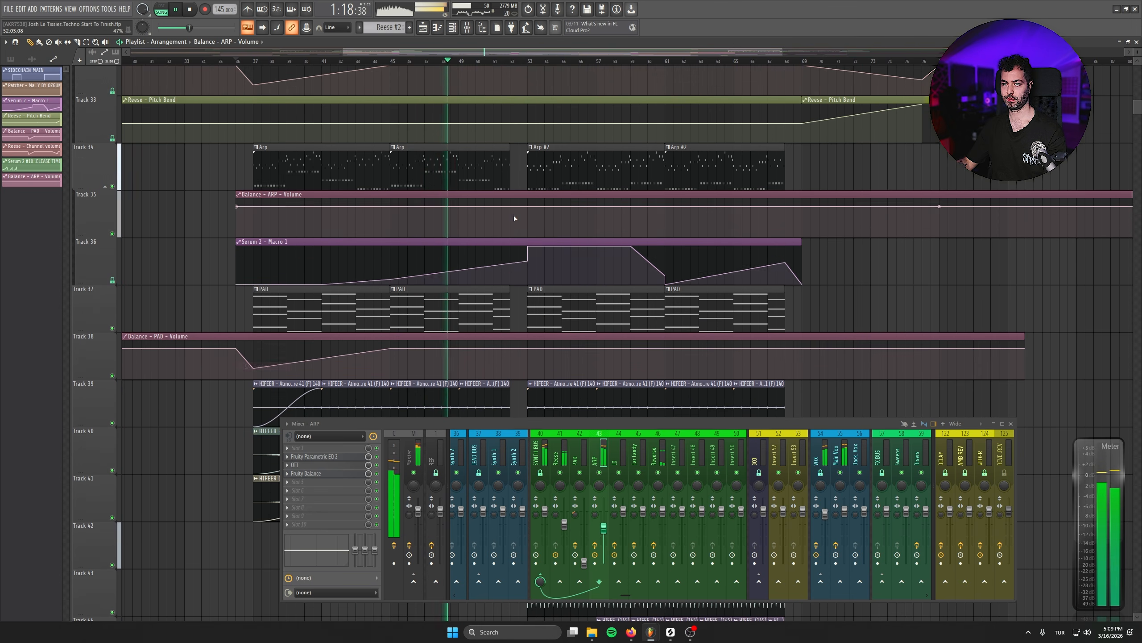
pyautogui.scroll(2, 514, 218)
pyautogui.click(524, 232)
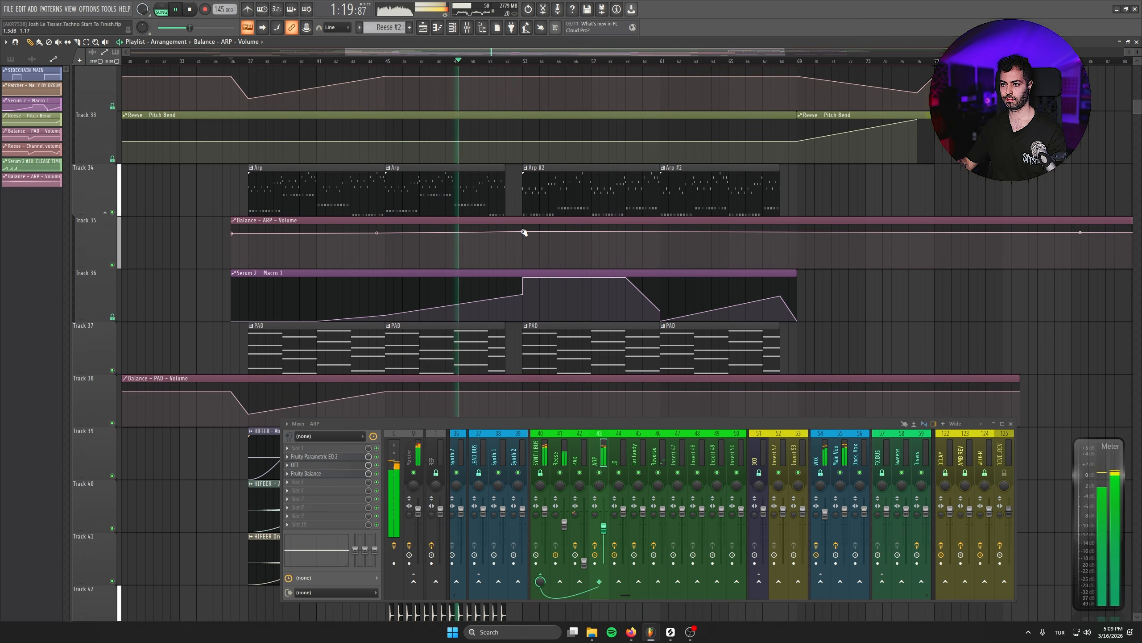
pyautogui.click(376, 234)
pyautogui.scroll(3, 524, 233)
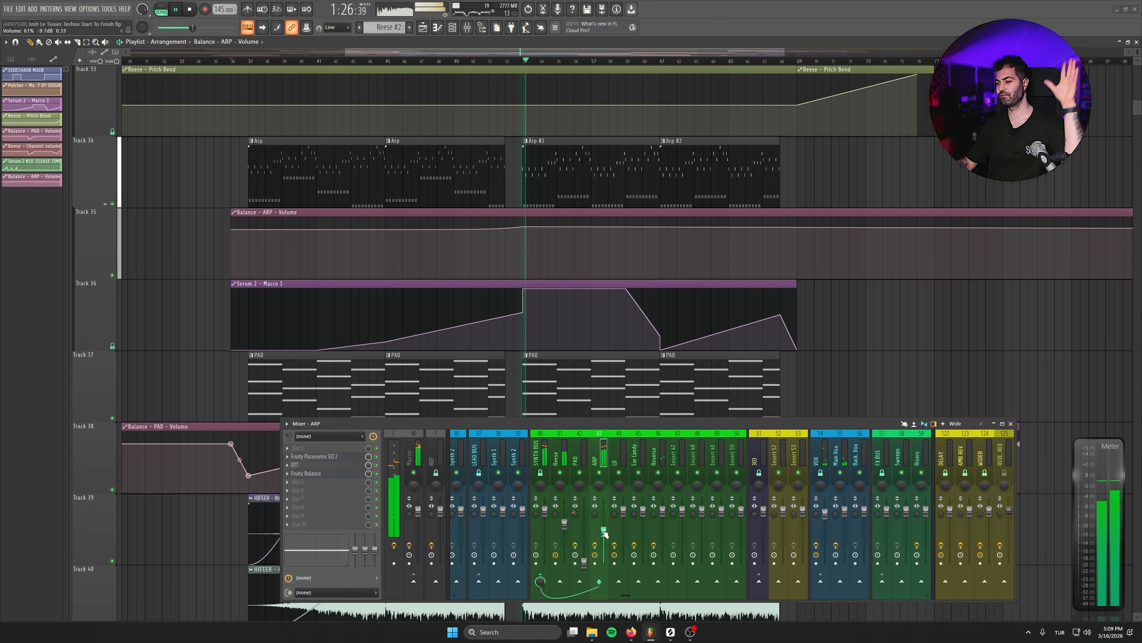
# - Solo the Arp on Track 34 together with its volume automation on Track 35 and play it from bar 53
pyautogui.click(543, 186)
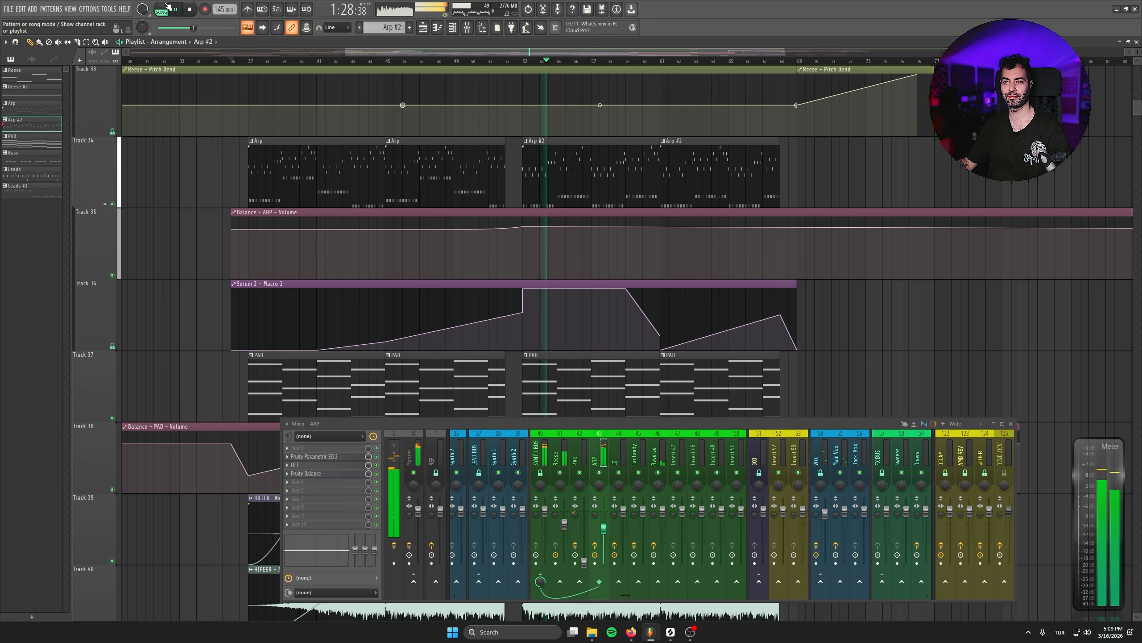
pyautogui.click(390, 62)
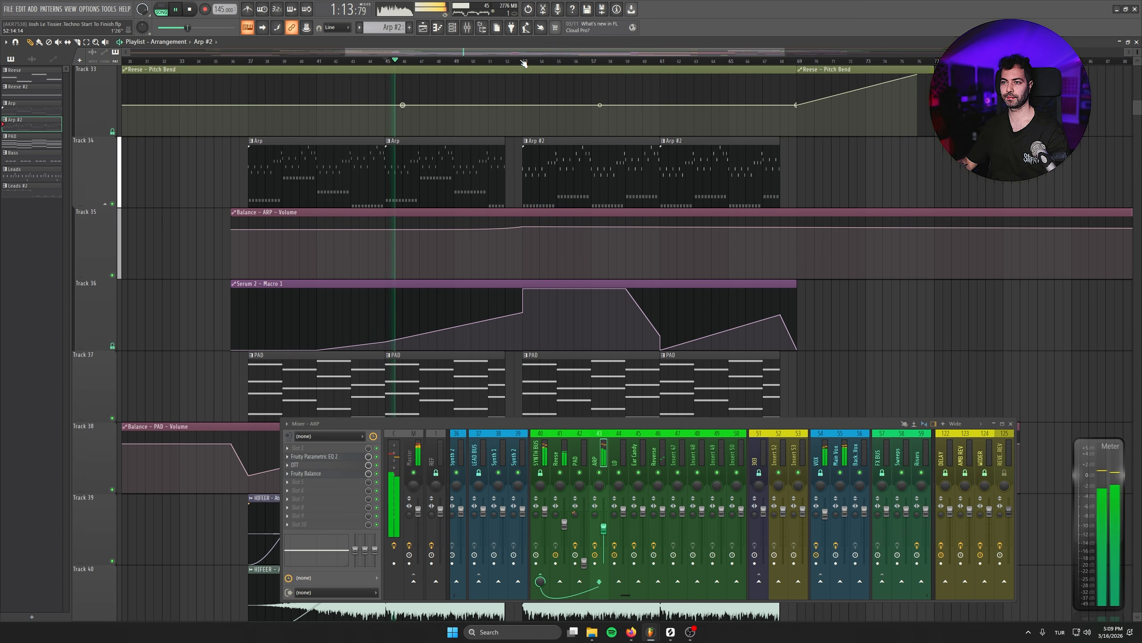
pyautogui.rightClick(113, 204)
pyautogui.click(112, 274)
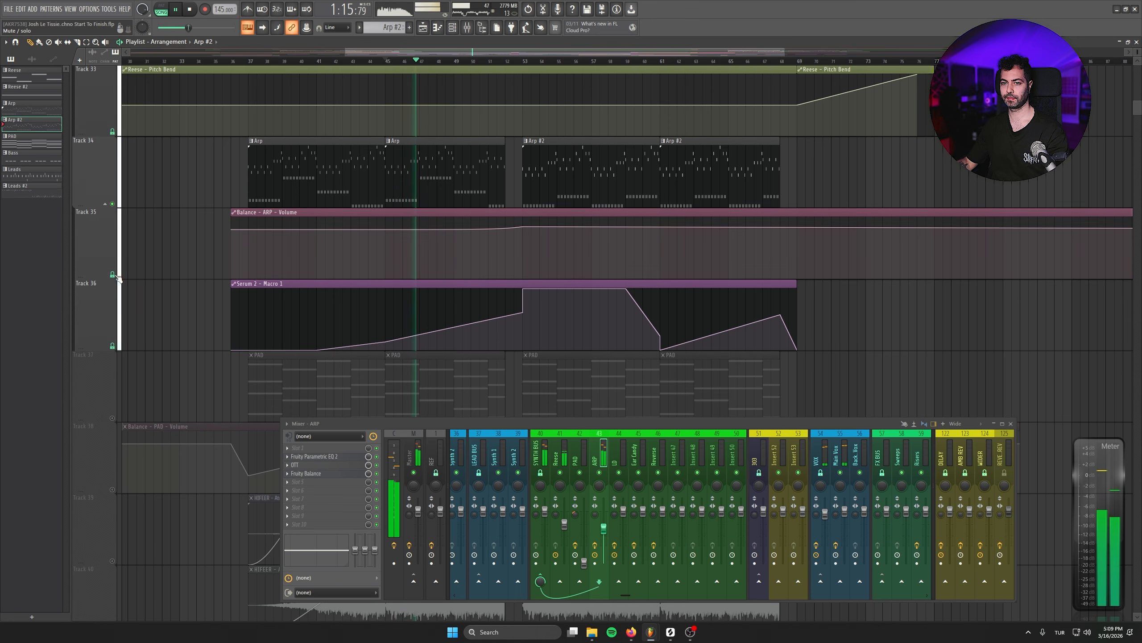
pyautogui.click(479, 61)
pyautogui.click(525, 61)
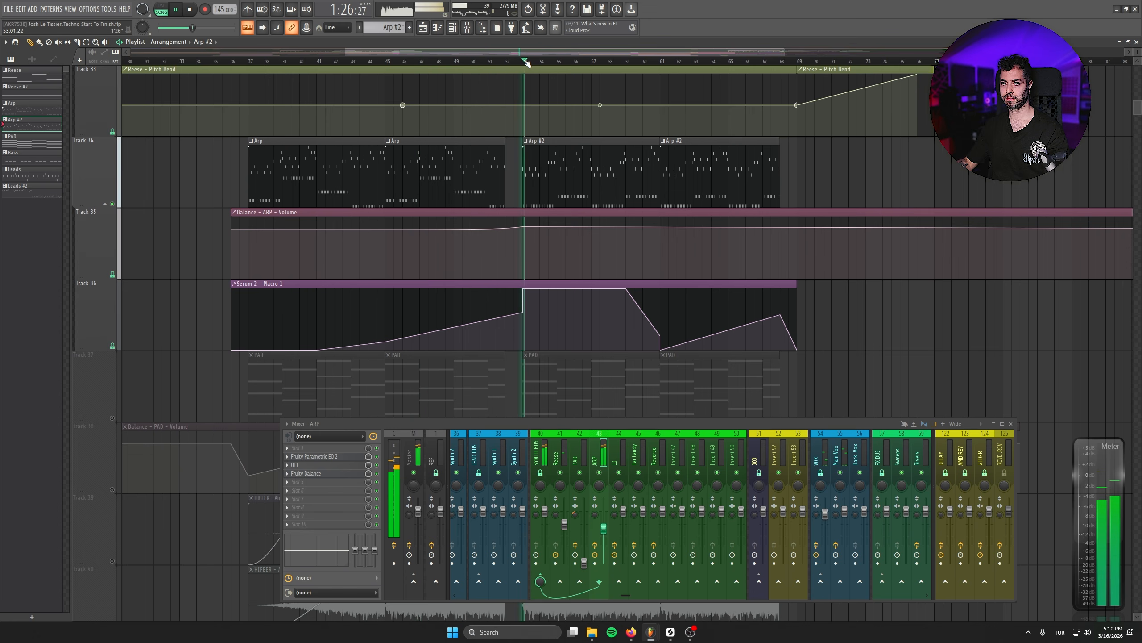
# - Compare the ARP and Arp Support layers of Arp #2 by muting each in turn in the channel rack during playback
pyautogui.click(453, 28)
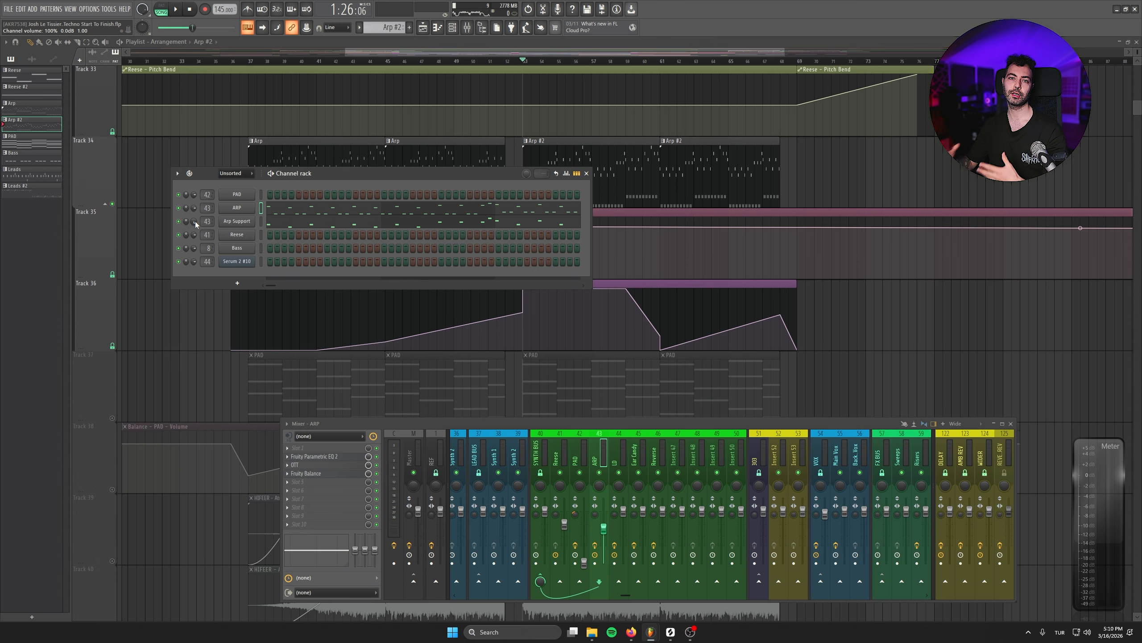
pyautogui.press('space')
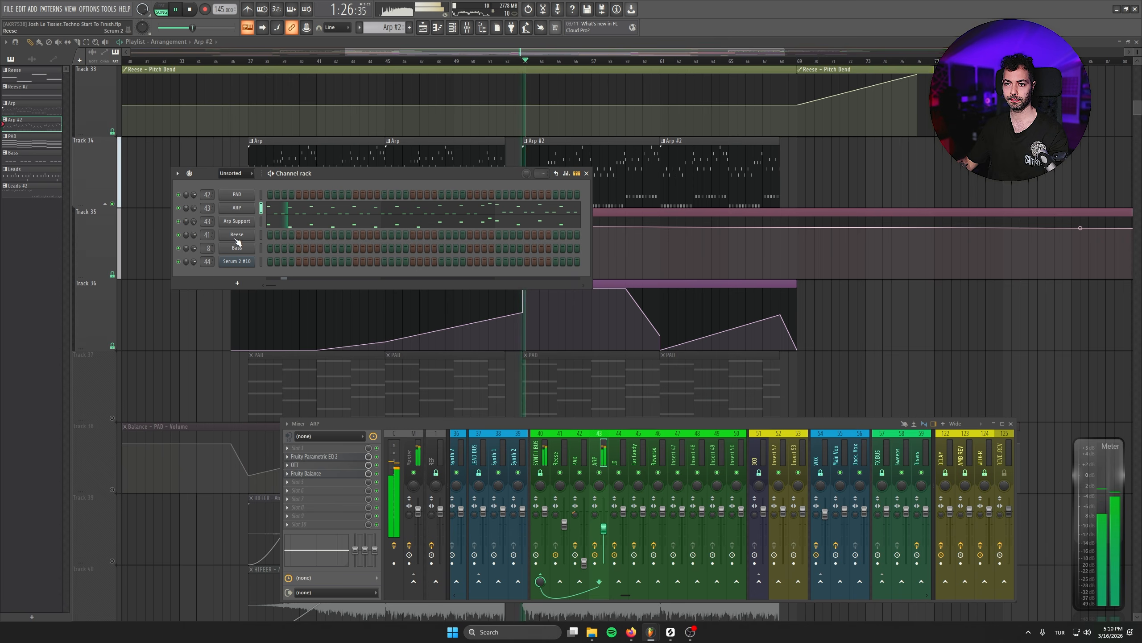
pyautogui.click(178, 220)
pyautogui.click(178, 221)
pyautogui.click(178, 208)
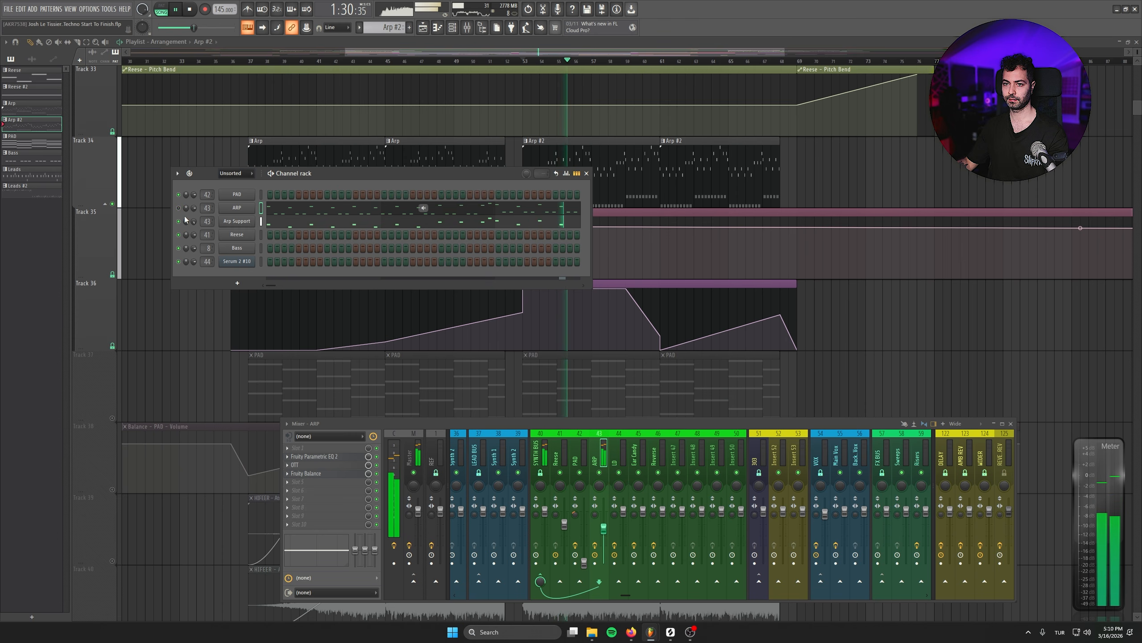
# - Inspect the Arp Support channel's piano roll notes and its Serum 2 patch while the arp plays from bar 53
pyautogui.rightClick(250, 223)
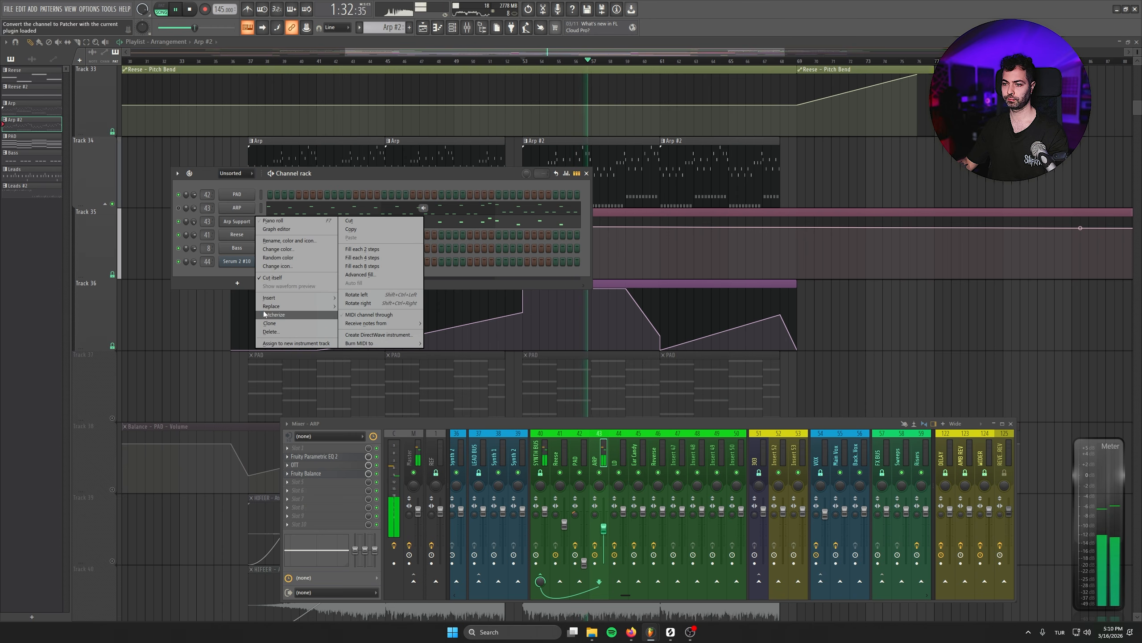
pyautogui.click(279, 318)
pyautogui.click(289, 227)
pyautogui.click(247, 223)
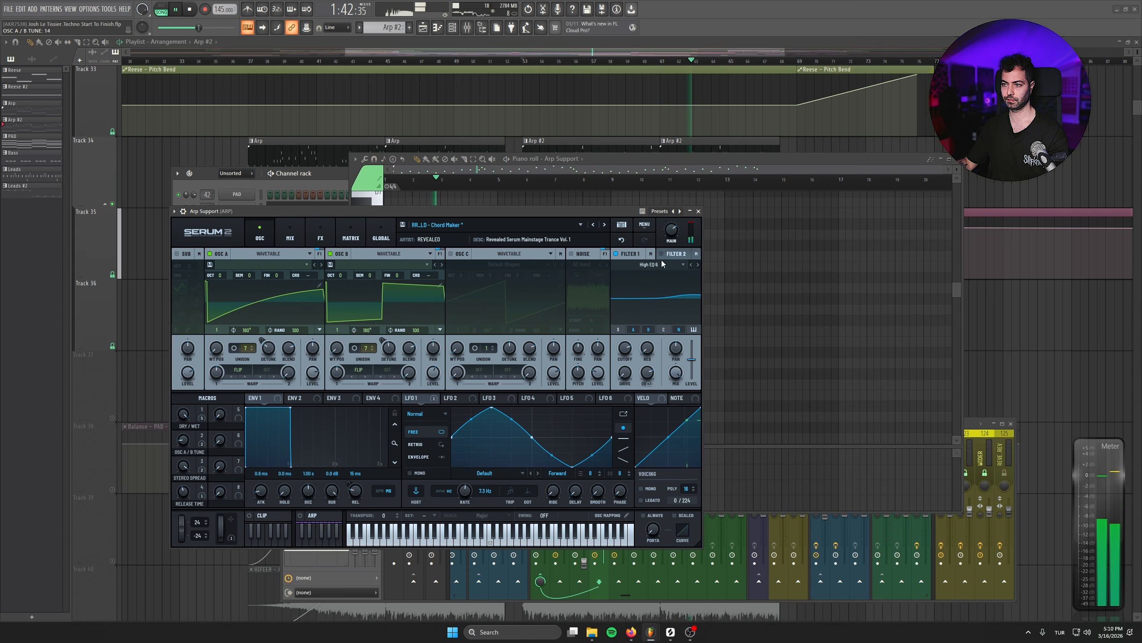
pyautogui.click(699, 212)
pyautogui.press('space')
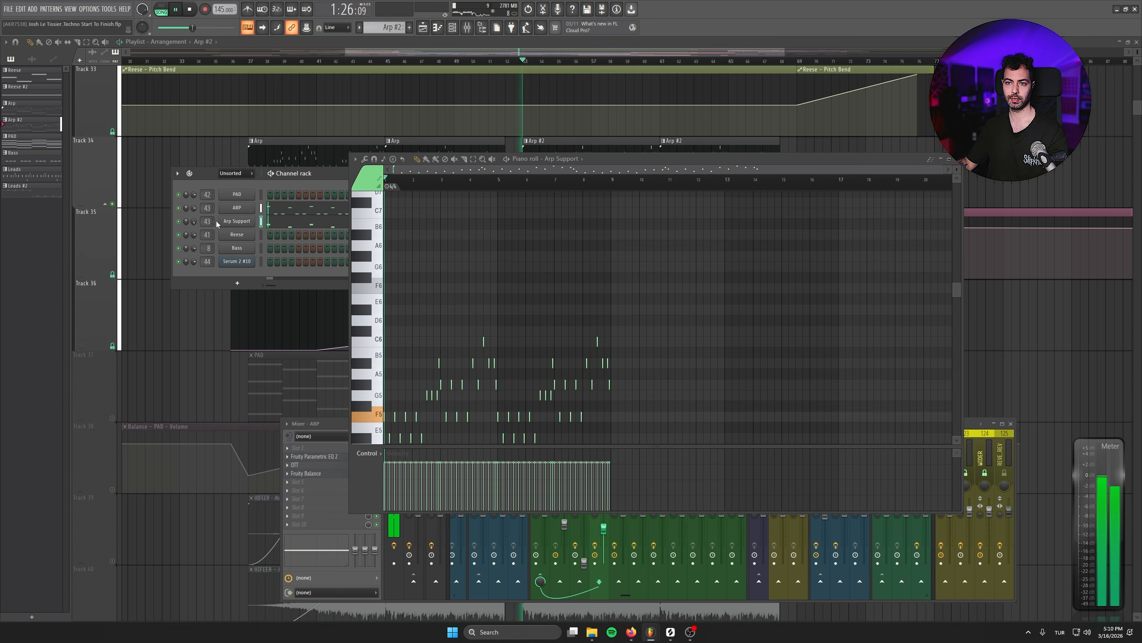
pyautogui.click(958, 159)
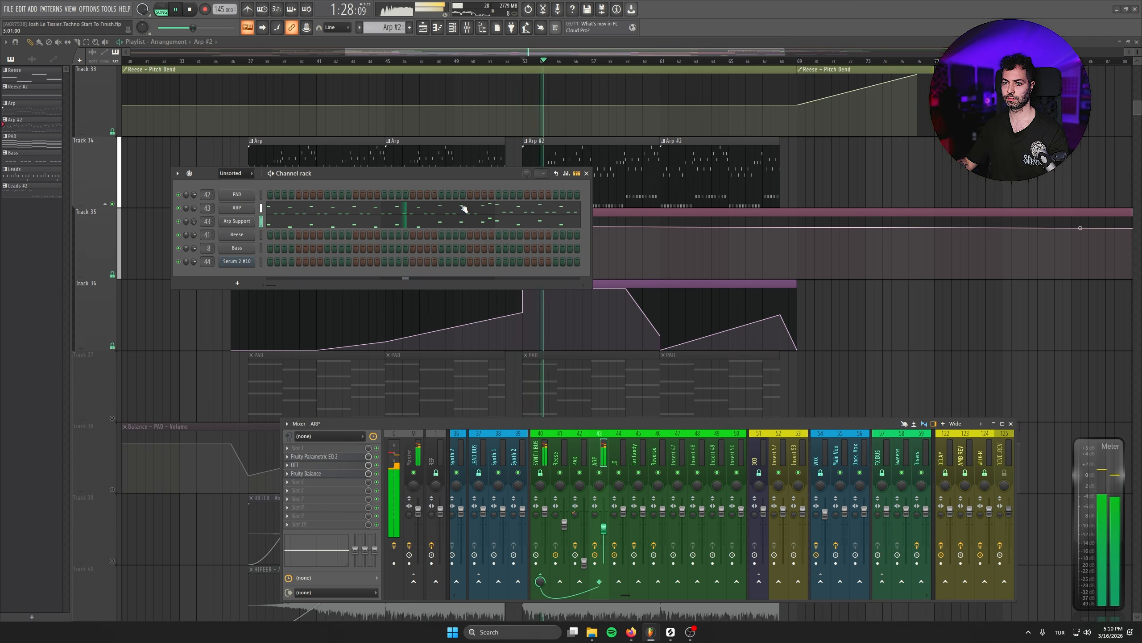
pyautogui.click(587, 173)
# - Take the Arp out of solo, mute the ARP volume automation on Track 35 and play from bar 53
pyautogui.rightClick(112, 204)
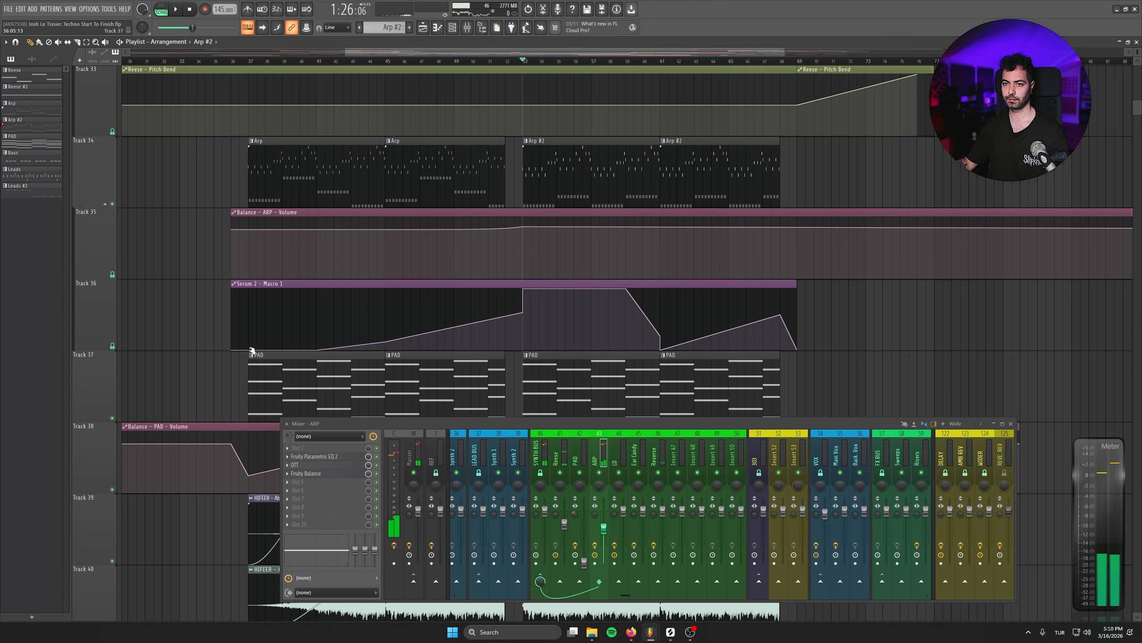
pyautogui.click(112, 276)
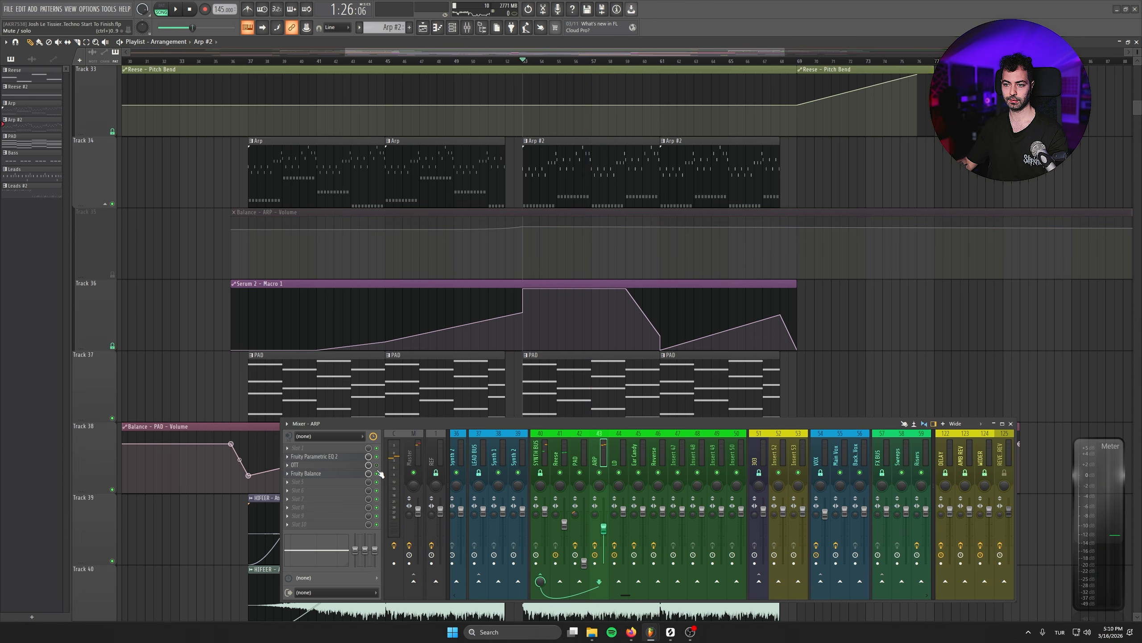
pyautogui.press('space')
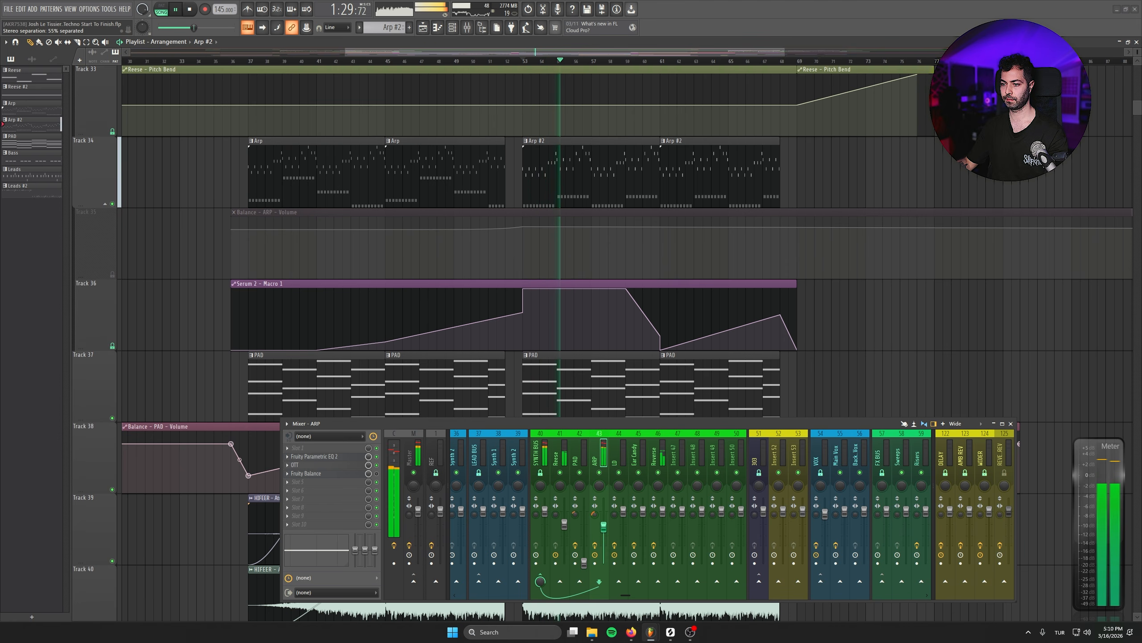
# - Load Fruity Reeverb 2 into the first effect slot of the ARP mixer track
pyautogui.click(332, 448)
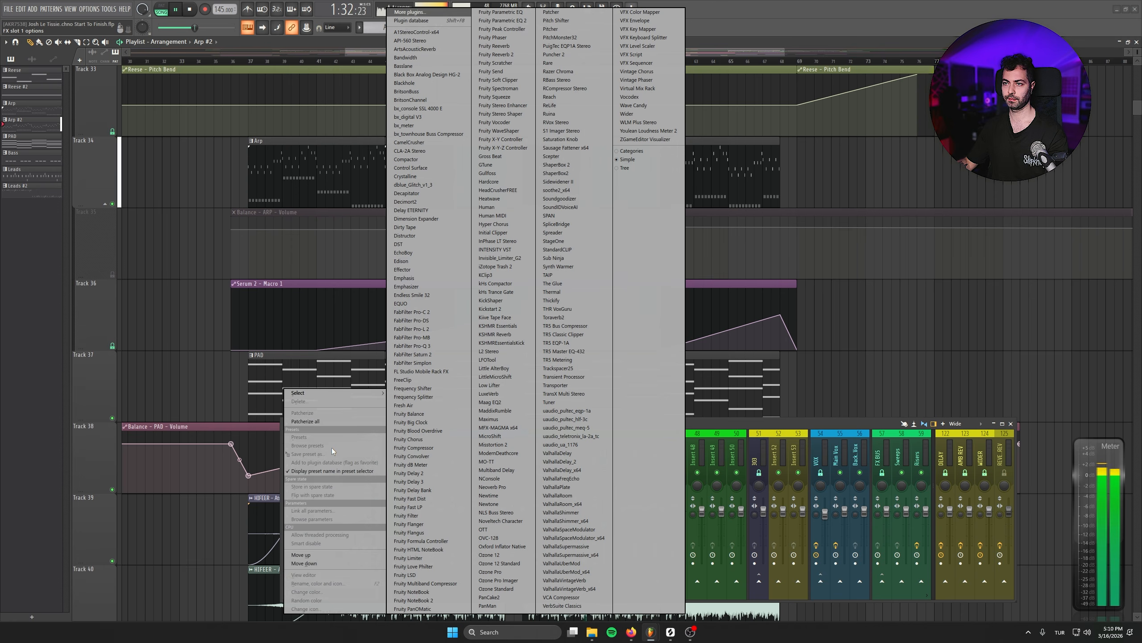
pyautogui.click(503, 55)
pyautogui.press('space')
# - Apply the BIG REVERB preset to the ARP reverb and fine-tune its wet level during playback from bar 53
pyautogui.click(229, 73)
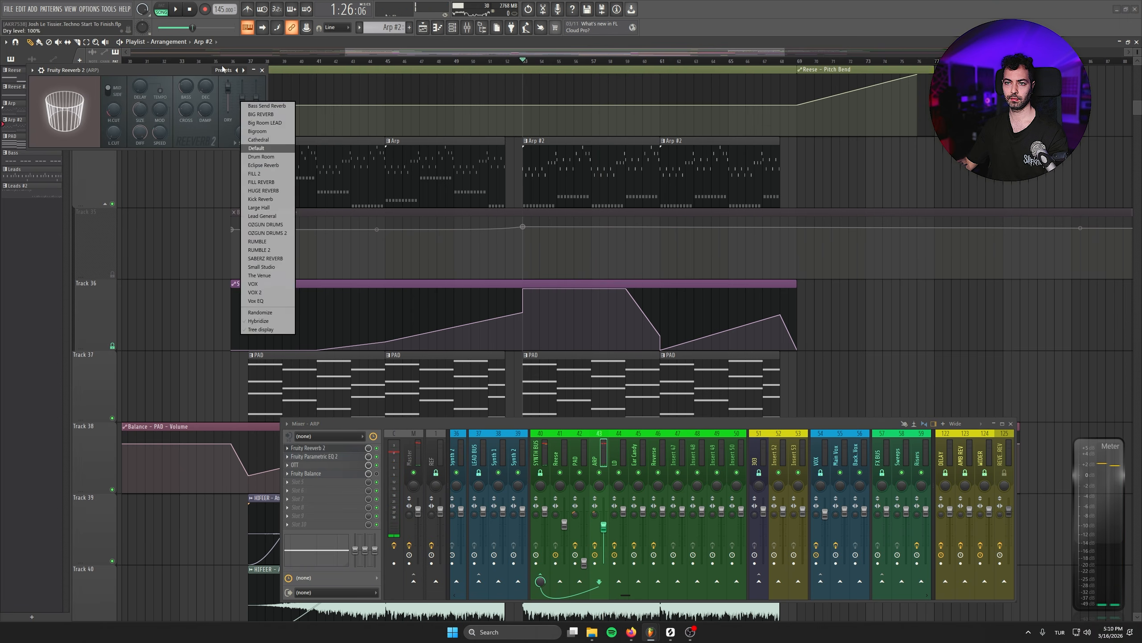
pyautogui.click(252, 149)
pyautogui.click(225, 69)
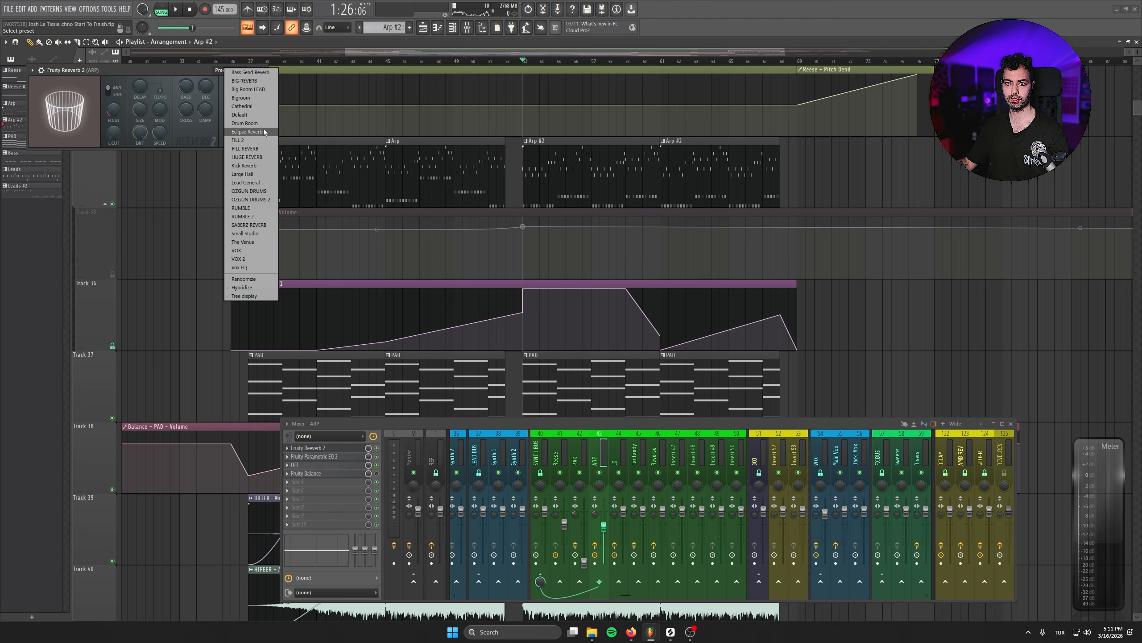
pyautogui.click(264, 80)
pyautogui.press('space')
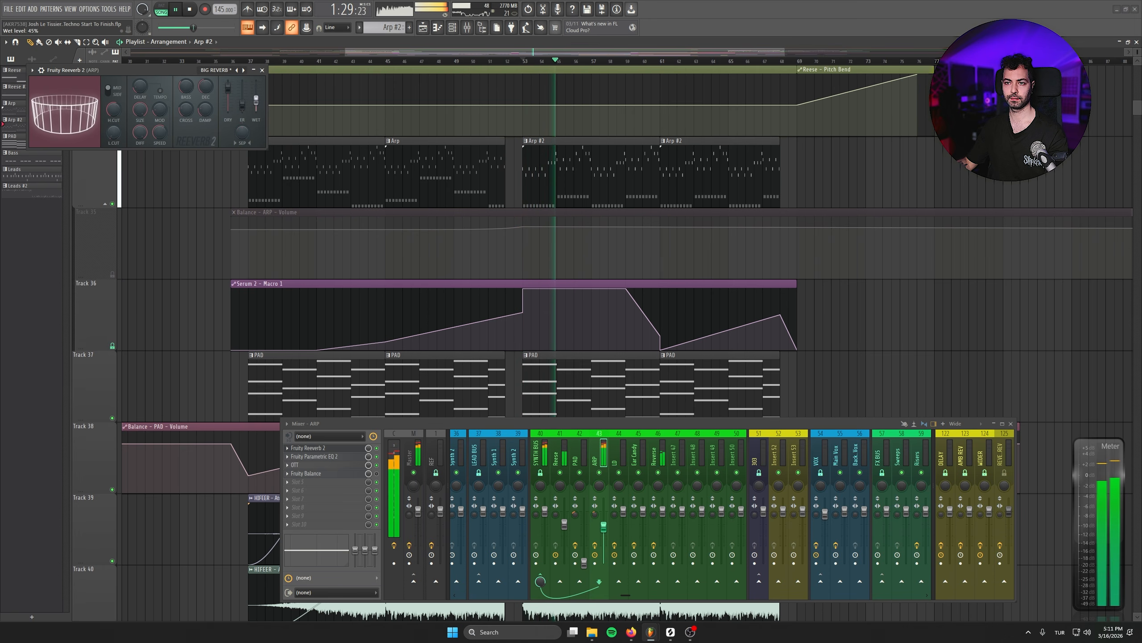
pyautogui.moveTo(256, 100); pyautogui.dragTo(256, 104)
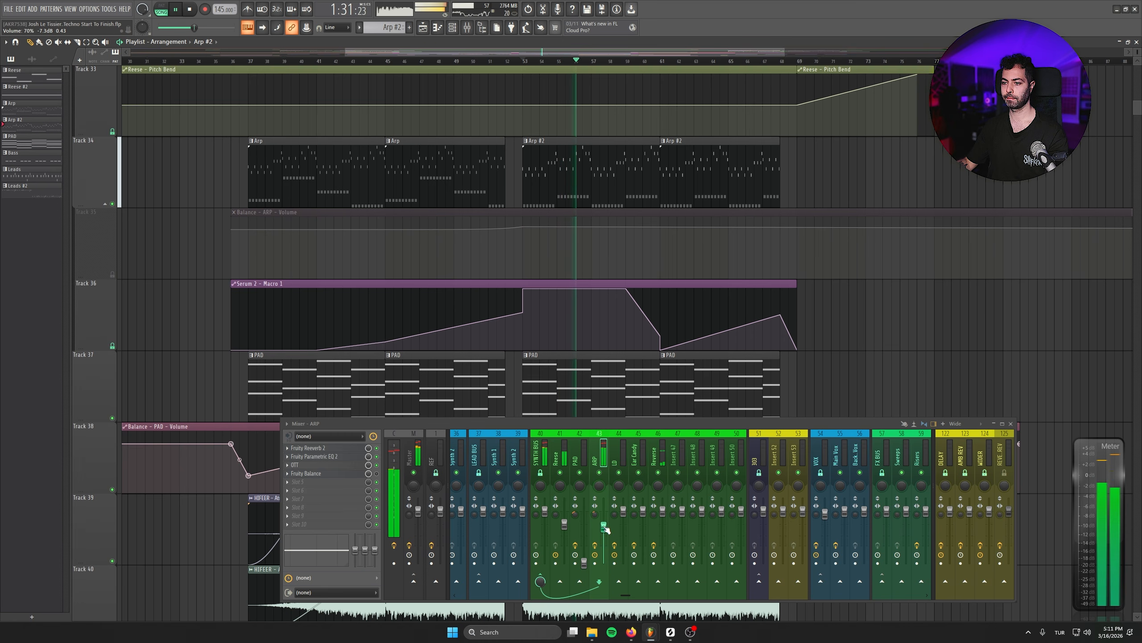
# - Replace the second Arp #2 clip on Track 34 at bar 61 with a copy of the Arp clip
pyautogui.press('F6')
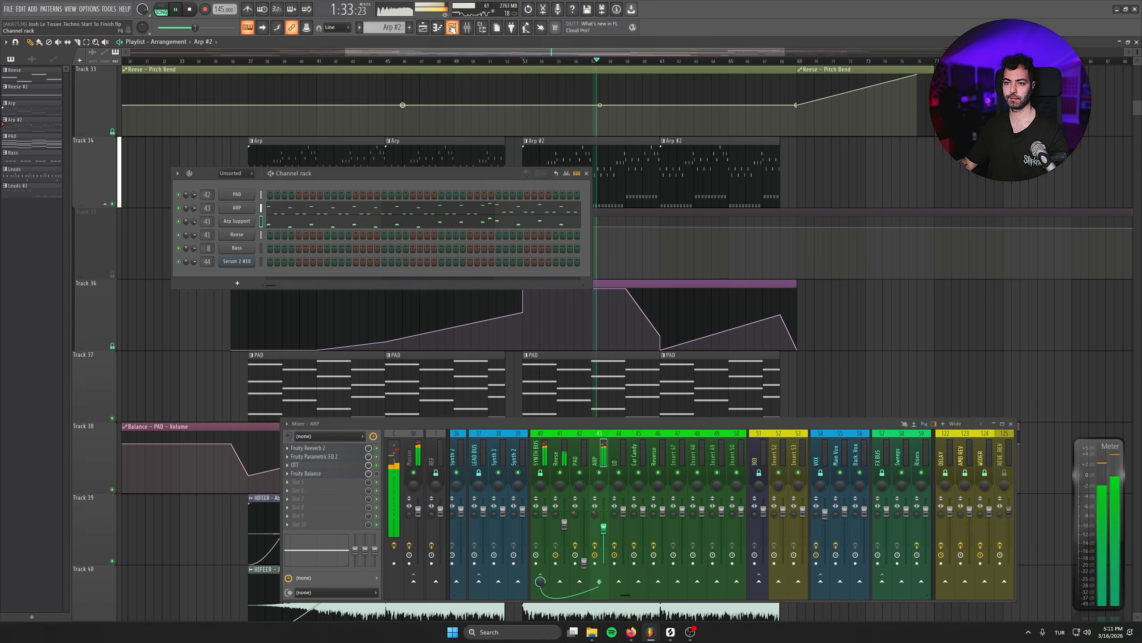
pyautogui.press('F6')
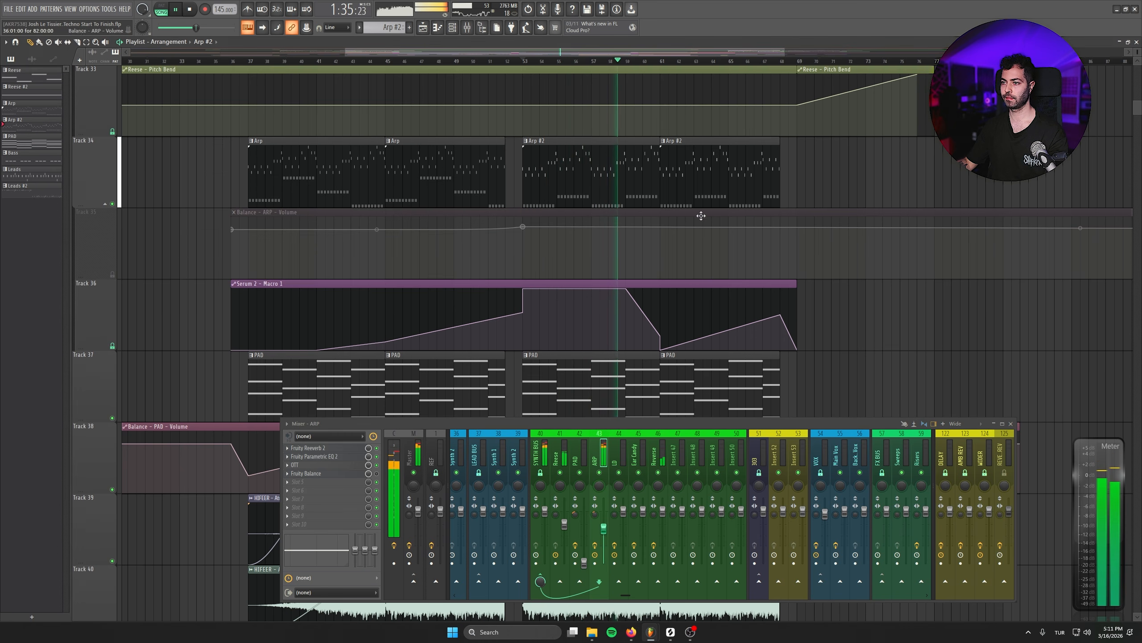
pyautogui.scroll(-3, 174, 298)
pyautogui.scroll(-3, 174, 297)
pyautogui.scroll(1, 175, 297)
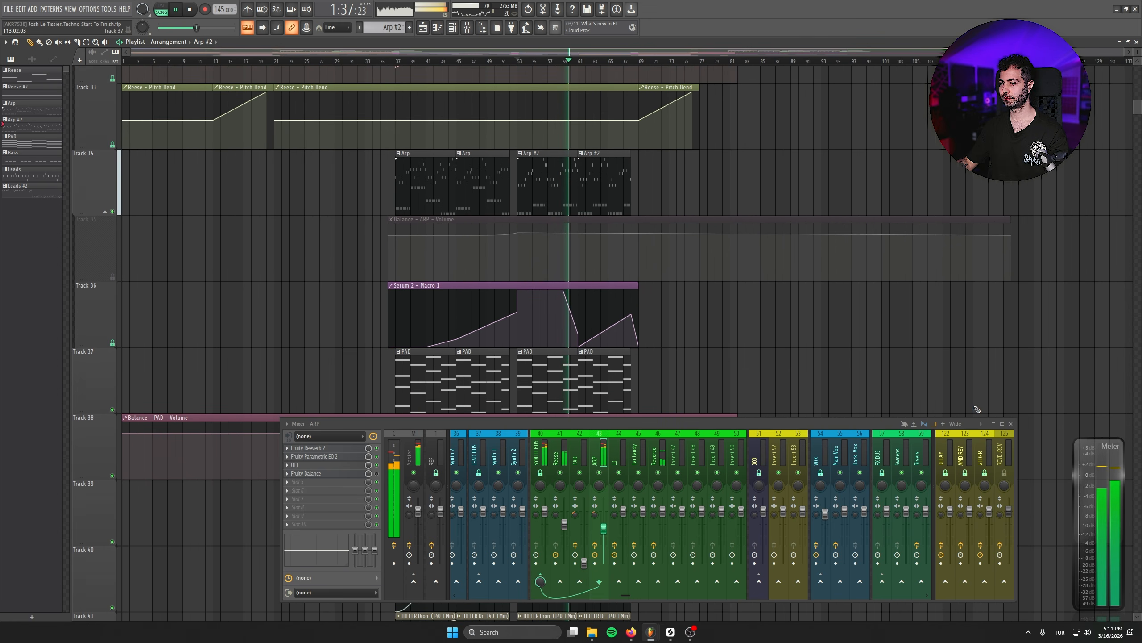
pyautogui.click(1011, 424)
pyautogui.scroll(2, 801, 388)
pyautogui.scroll(3, 581, 255)
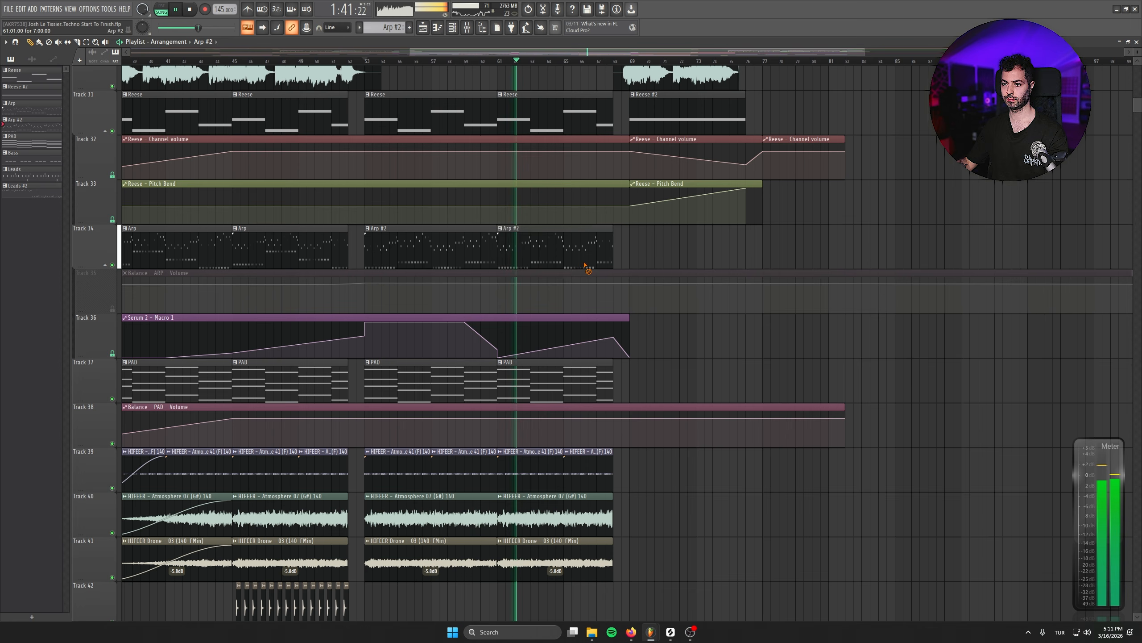
pyautogui.rightClick(588, 265)
pyautogui.keyDown('shift'); pyautogui.moveTo(281, 252); pyautogui.dragTo(538, 252); pyautogui.keyUp('shift')
pyautogui.scroll(-2, 765, 281)
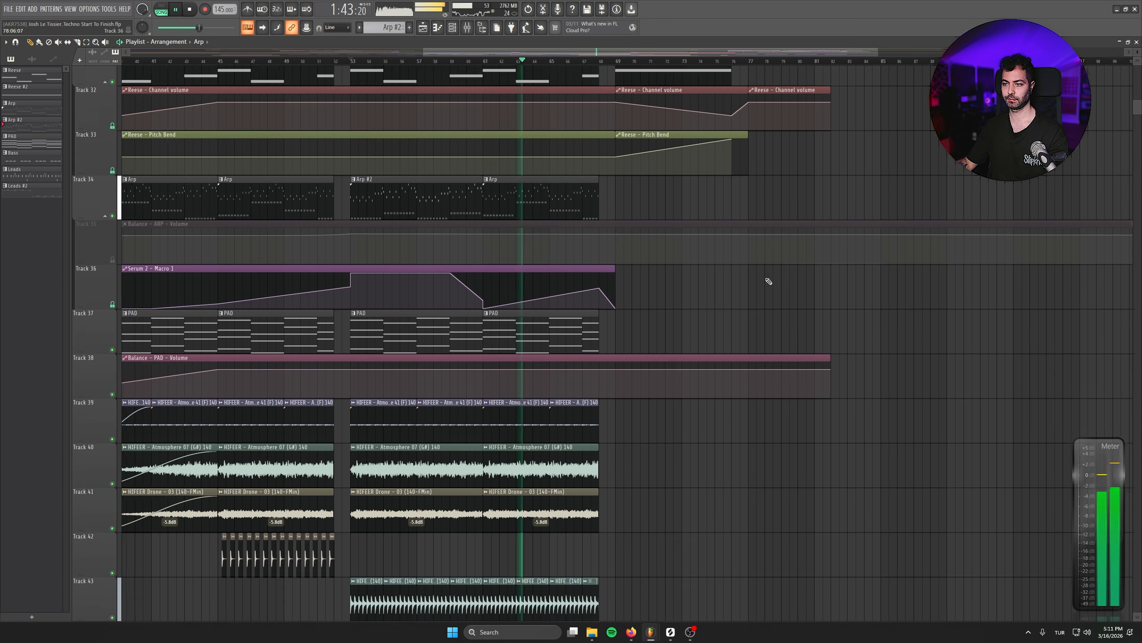
pyautogui.scroll(-1, 777, 388)
# - Play the breakdown from the vocal's entry at bar 36 and lower the VOX bus volume slightly
pyautogui.press('space')
pyautogui.scroll(2, 449, 215)
pyautogui.hscroll(-3, 449, 215)
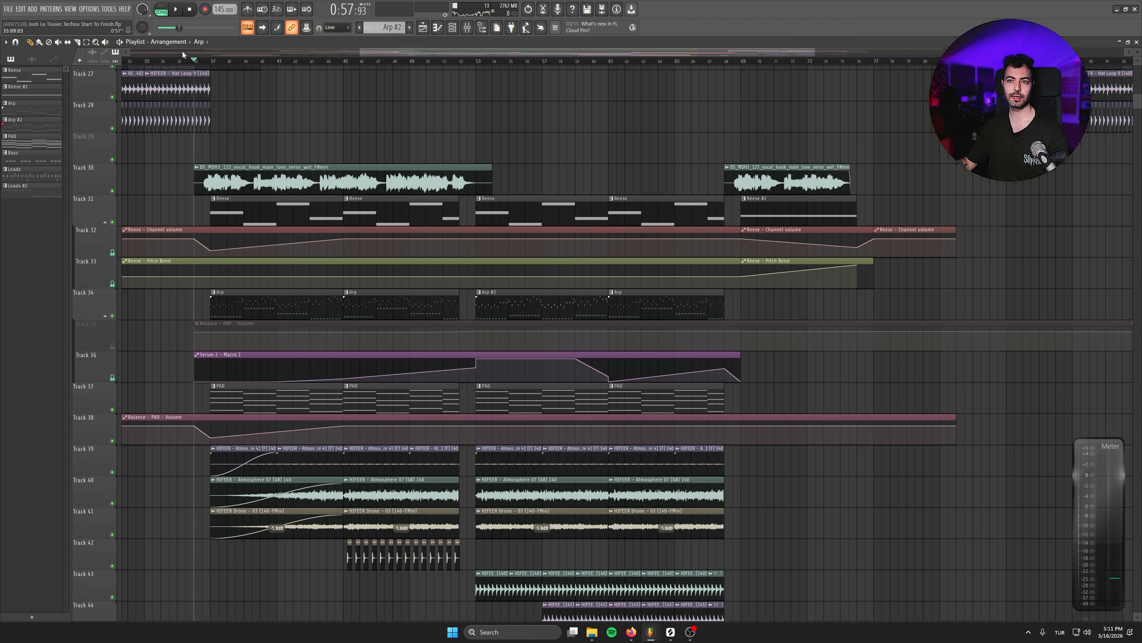
pyautogui.scroll(3, 208, 148)
pyautogui.hscroll(-2, 207, 148)
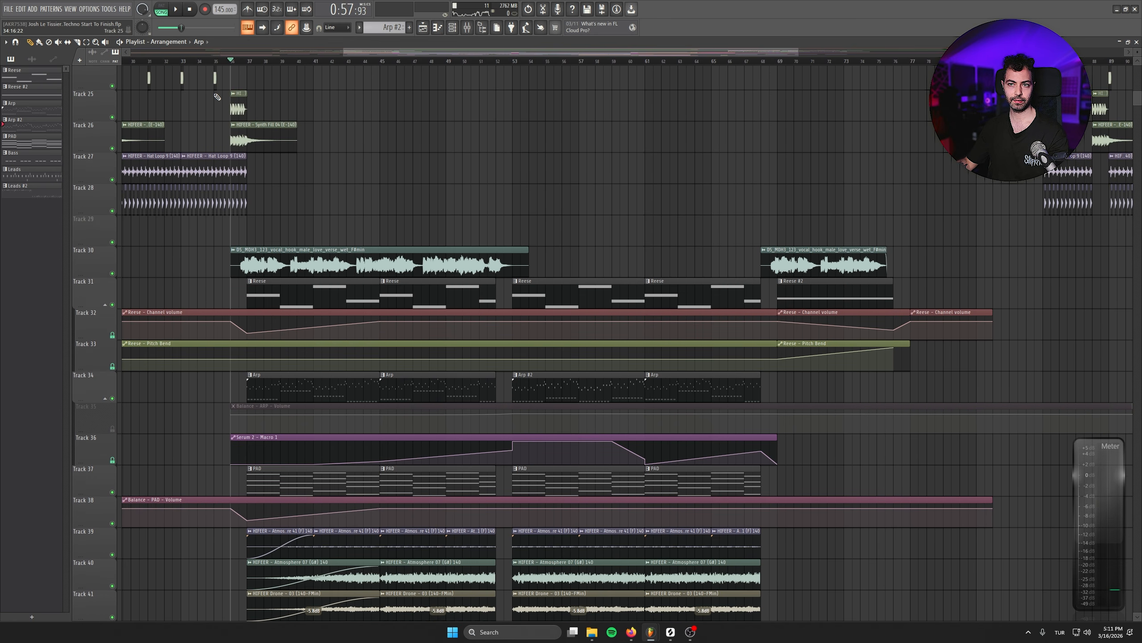
pyautogui.press('space')
pyautogui.press('F9')
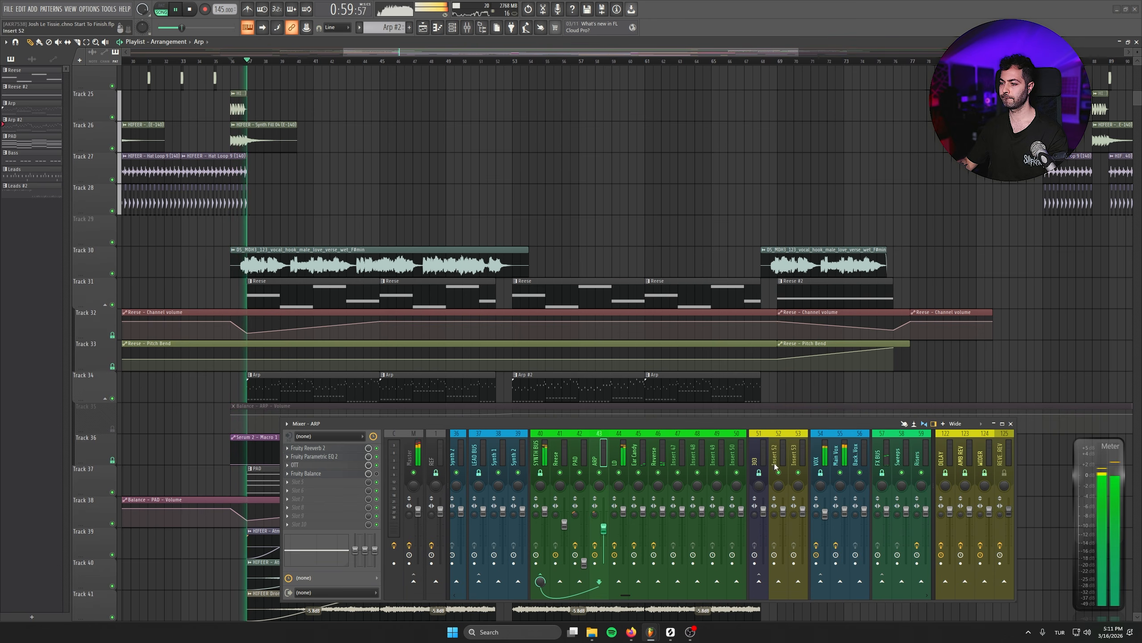
pyautogui.moveTo(825, 511); pyautogui.dragTo(825, 514)
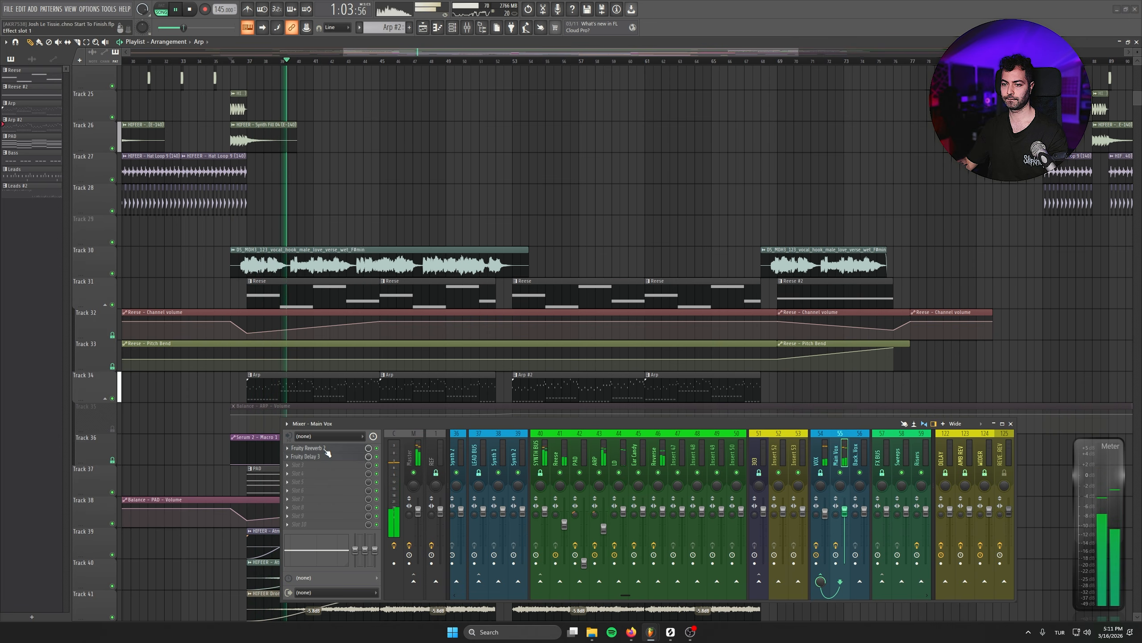
# - Set the wet level of Fruity Reeverb 2 on Main Vox to 27% and raise the track's high EQ band slightly
pyautogui.click(315, 447)
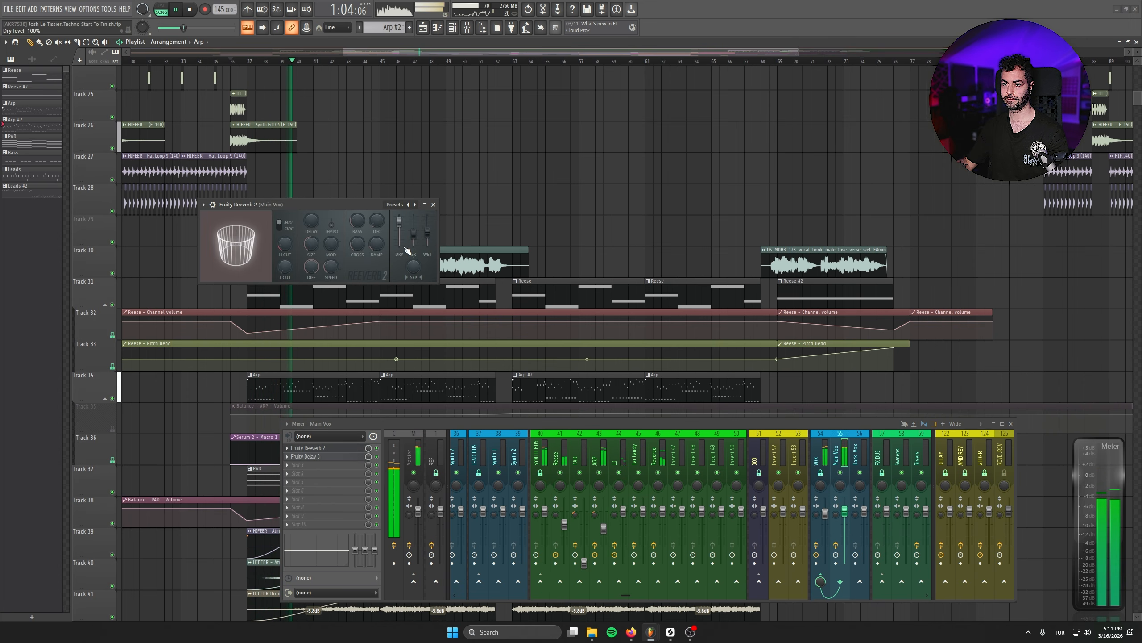
pyautogui.click(433, 205)
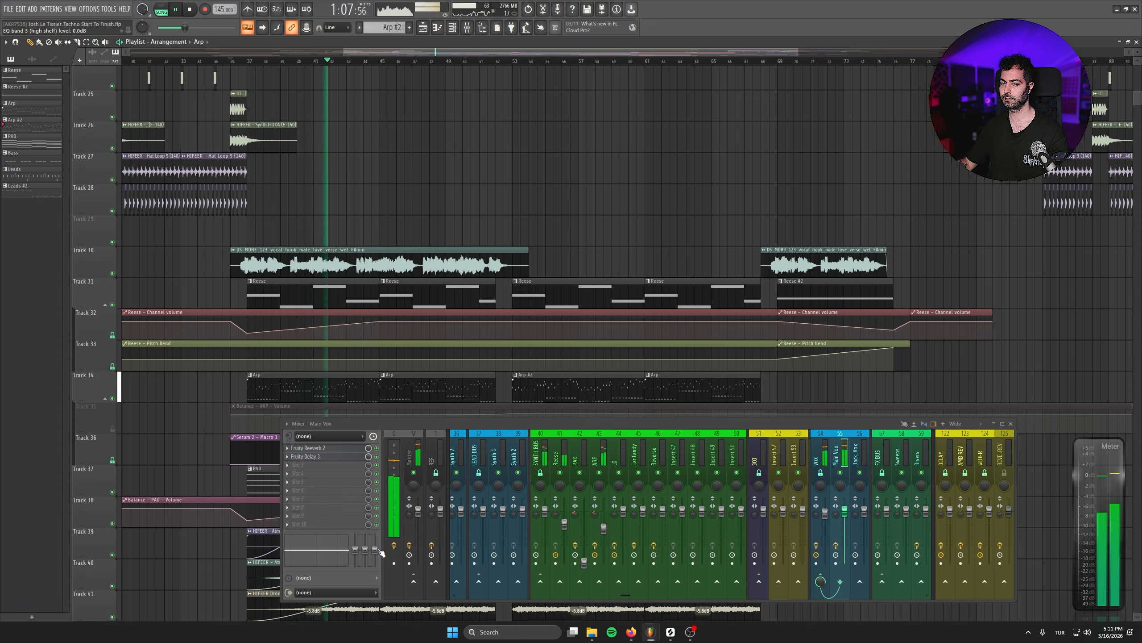
pyautogui.click(1010, 423)
# - Play the breakdown on past bar 53 to review how all its layers sit together
pyautogui.scroll(-3, 811, 400)
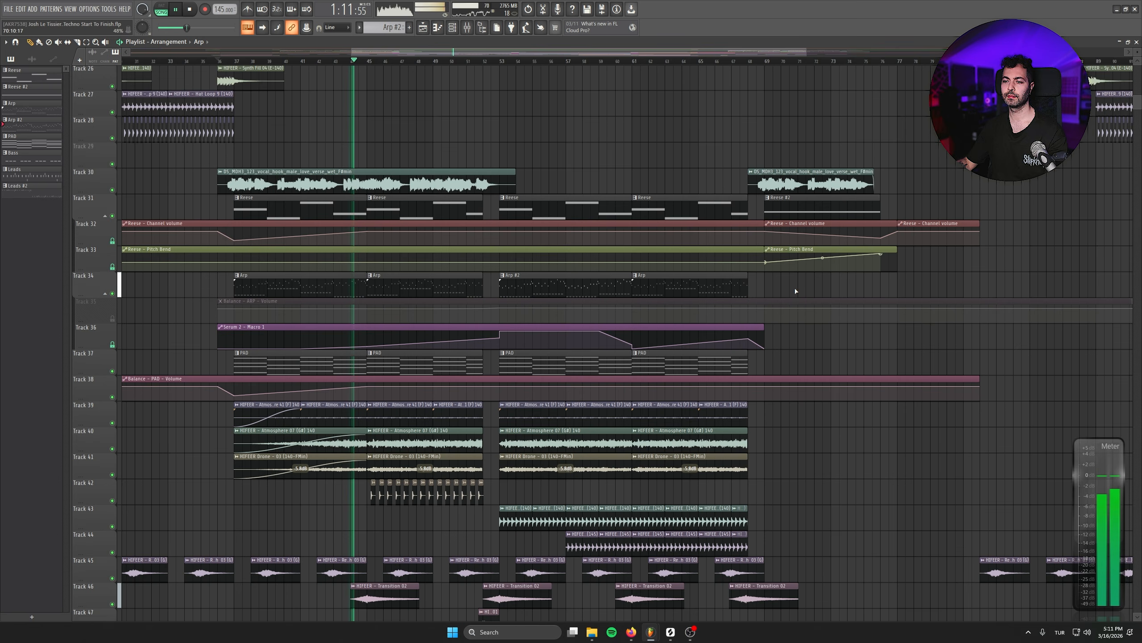
pyautogui.scroll(-1, 795, 291)
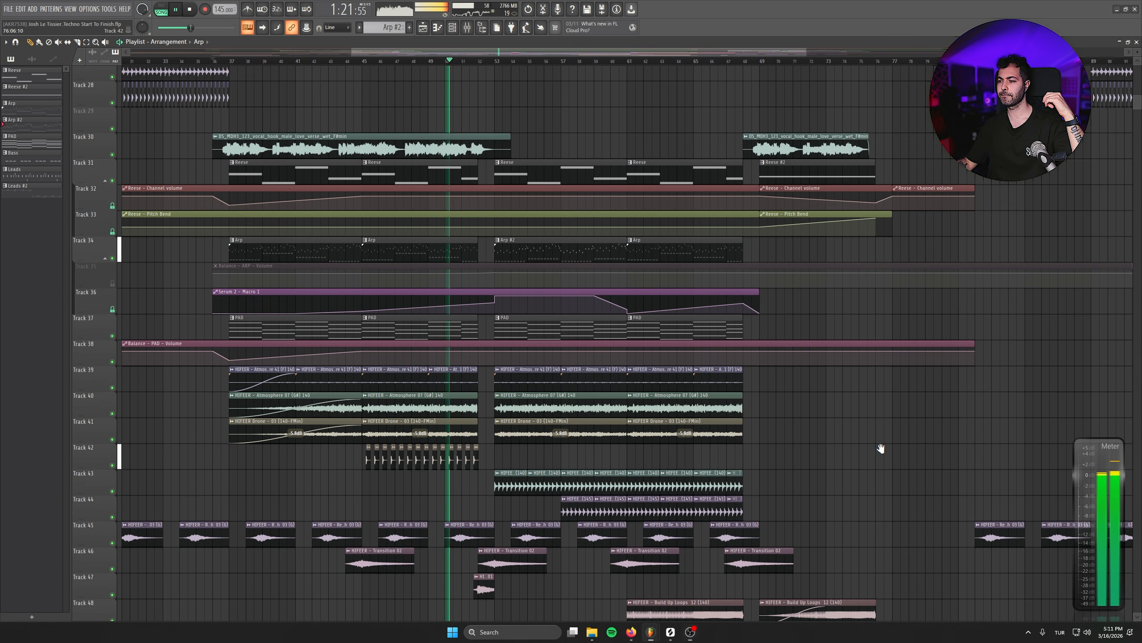
pyautogui.moveTo(885, 453); pyautogui.dragTo(803, 382)
pyautogui.scroll(-1, 783, 475)
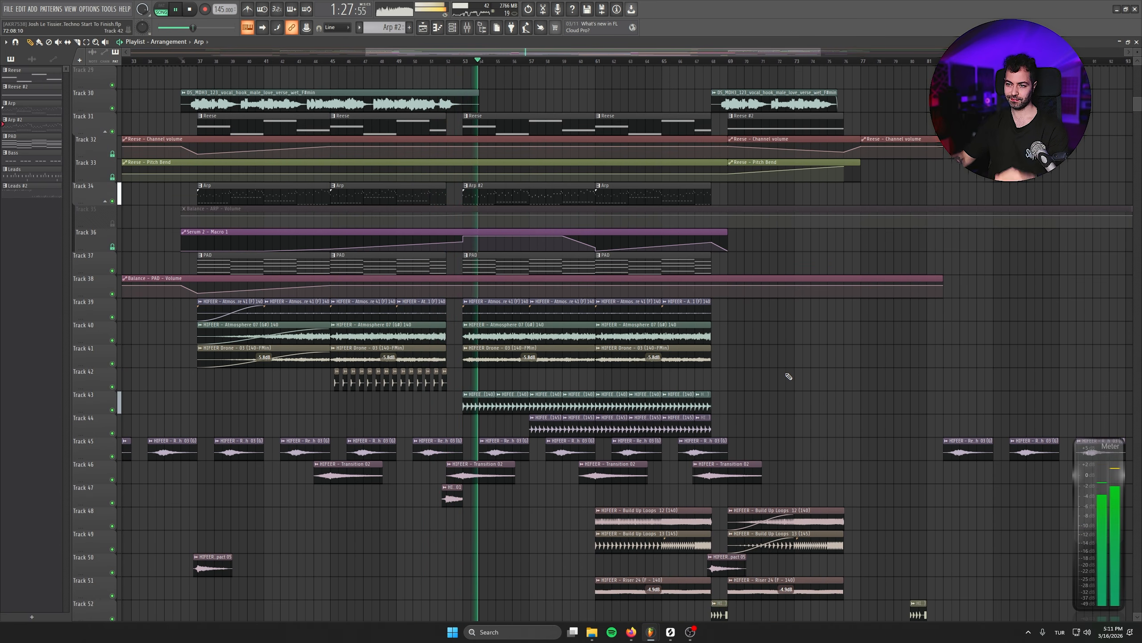
pyautogui.moveTo(505, 224); pyautogui.dragTo(463, 347)
pyautogui.press('space')
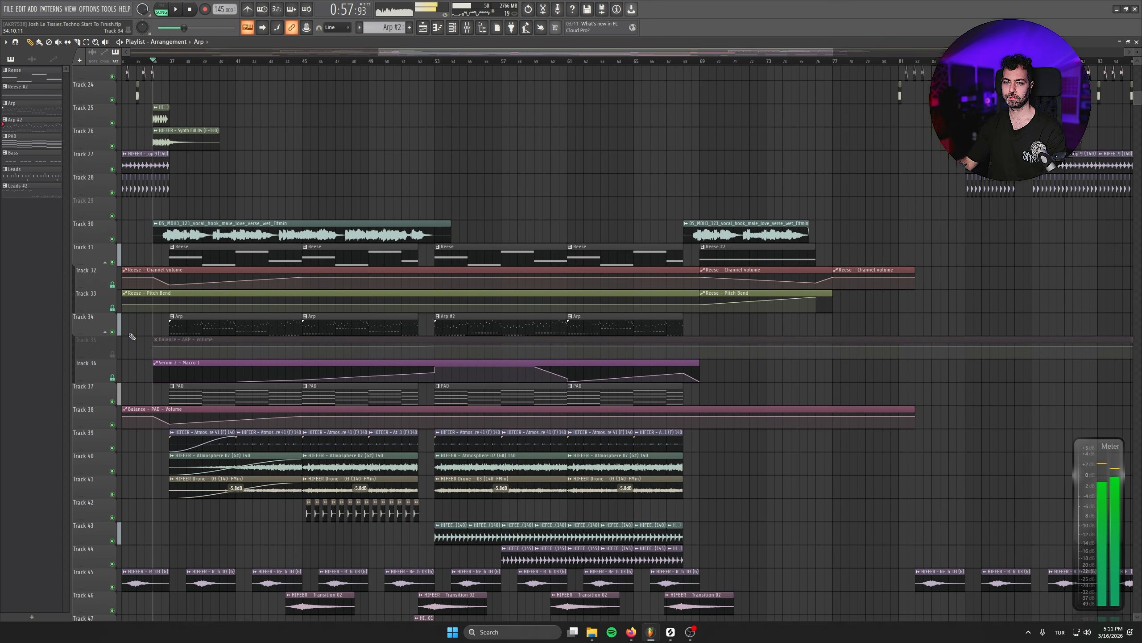
# - Insert an empty track above the Arp track, solo the Arp and set the playhead to bar 53
pyautogui.rightClick(89, 316)
pyautogui.click(116, 515)
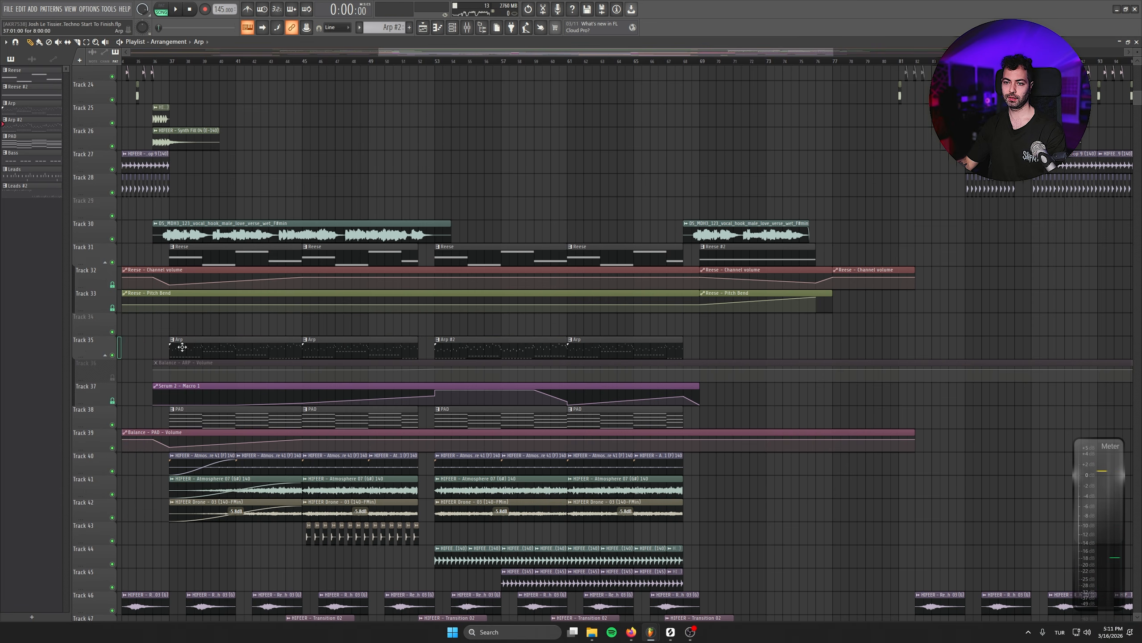
pyautogui.keyDown('ctrl'); pyautogui.click(113, 356); pyautogui.keyUp('ctrl')
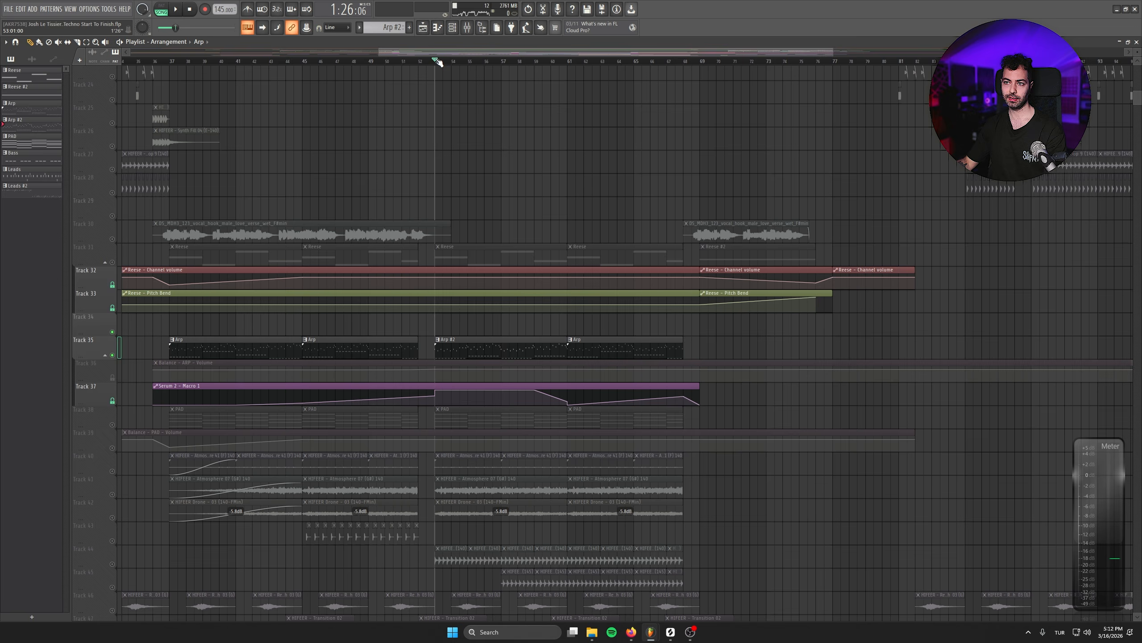
# - Send ARP to the REVERSE REV mixer track and record the reverb tail of its first note at bar 53 in Edison
pyautogui.press('F9')
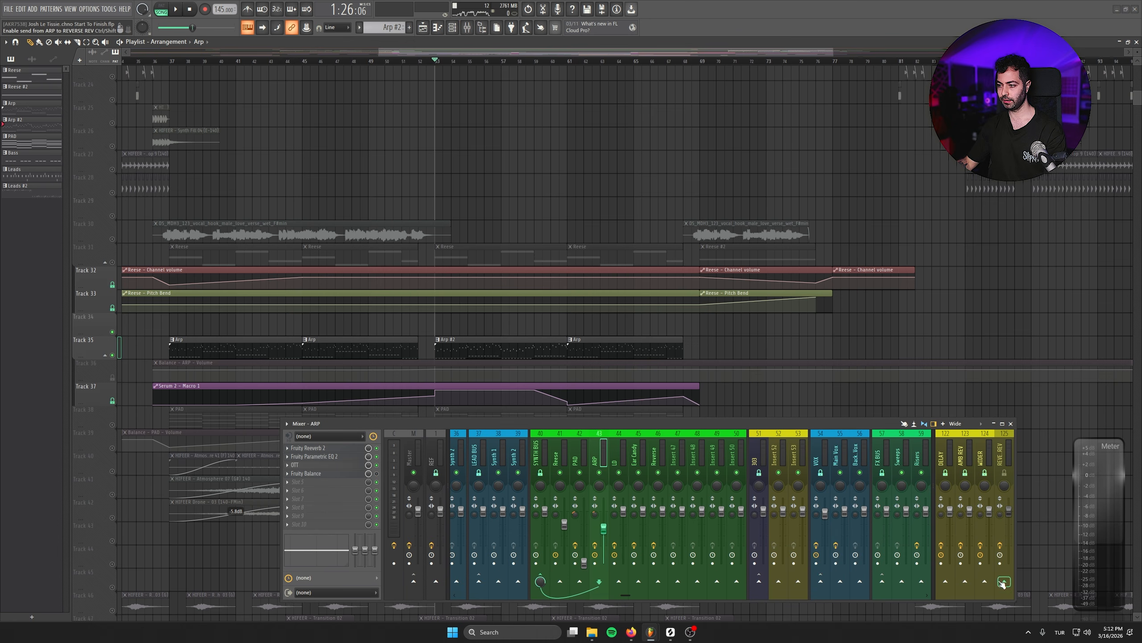
pyautogui.click(1005, 453)
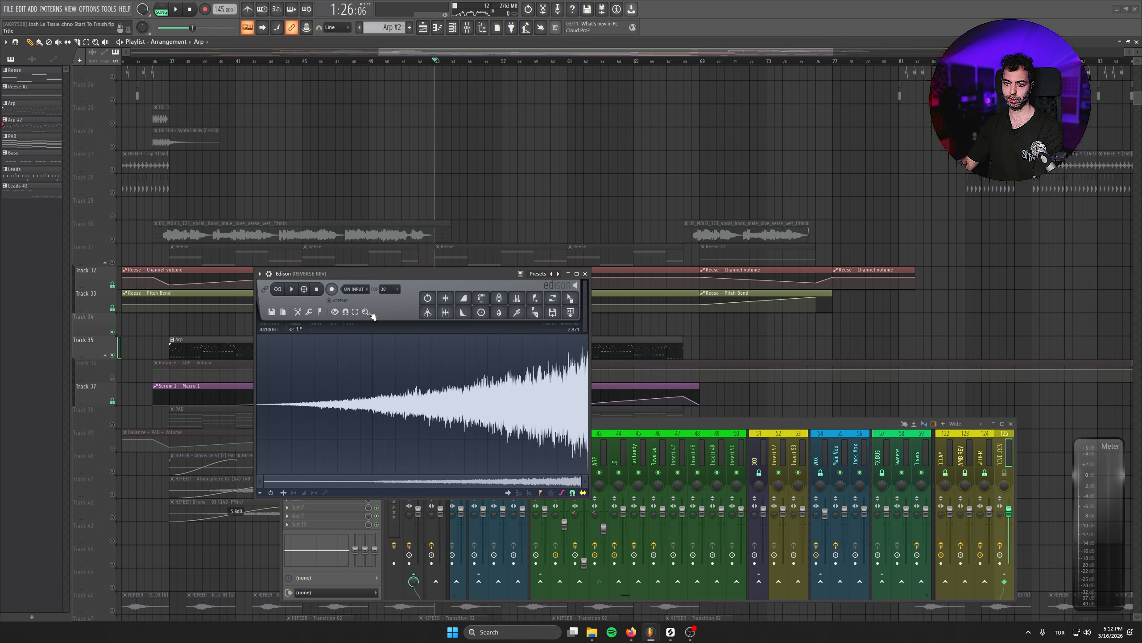
pyautogui.click(331, 290)
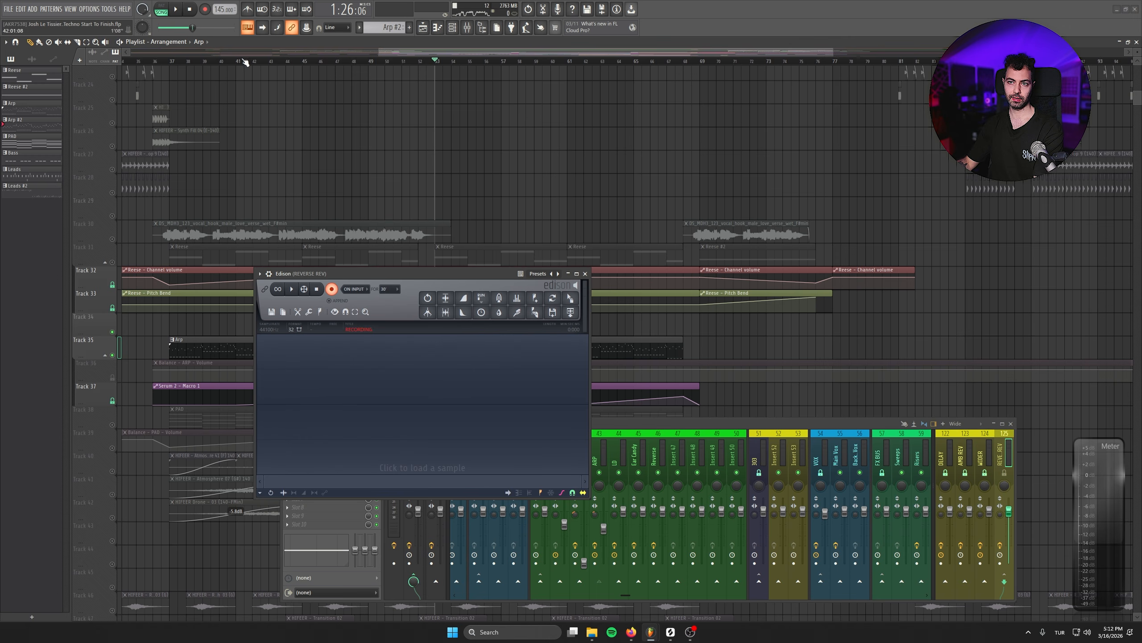
pyautogui.click(175, 9)
pyautogui.click(189, 10)
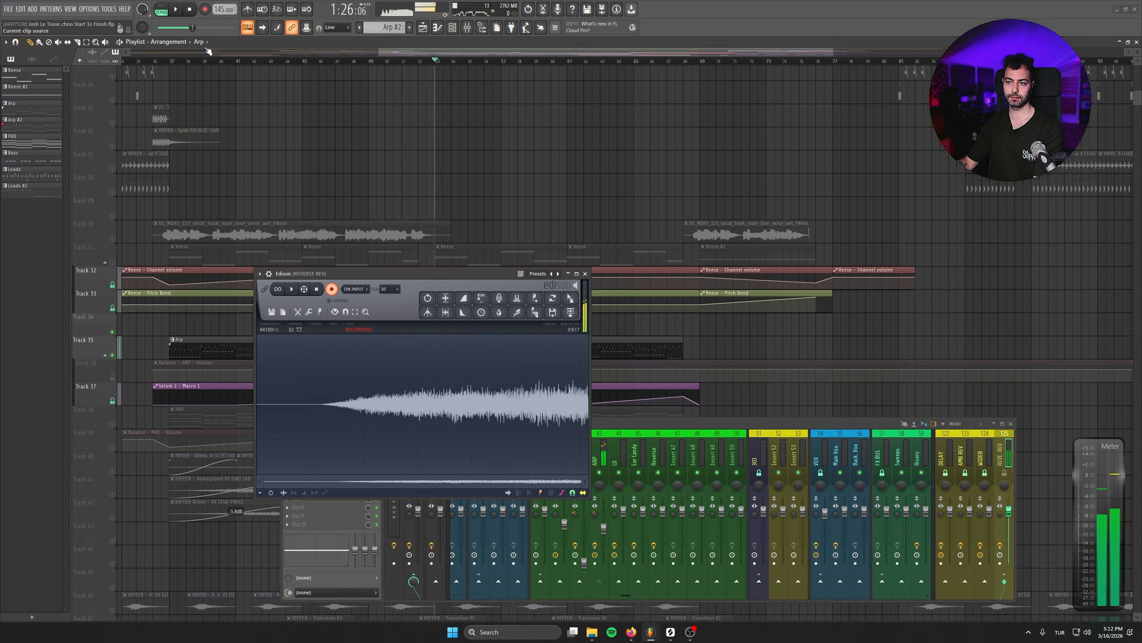
pyautogui.click(320, 292)
# - Trim the start of the Edison recording, then reverse and normalize it
pyautogui.click(300, 374)
pyautogui.press('Delete')
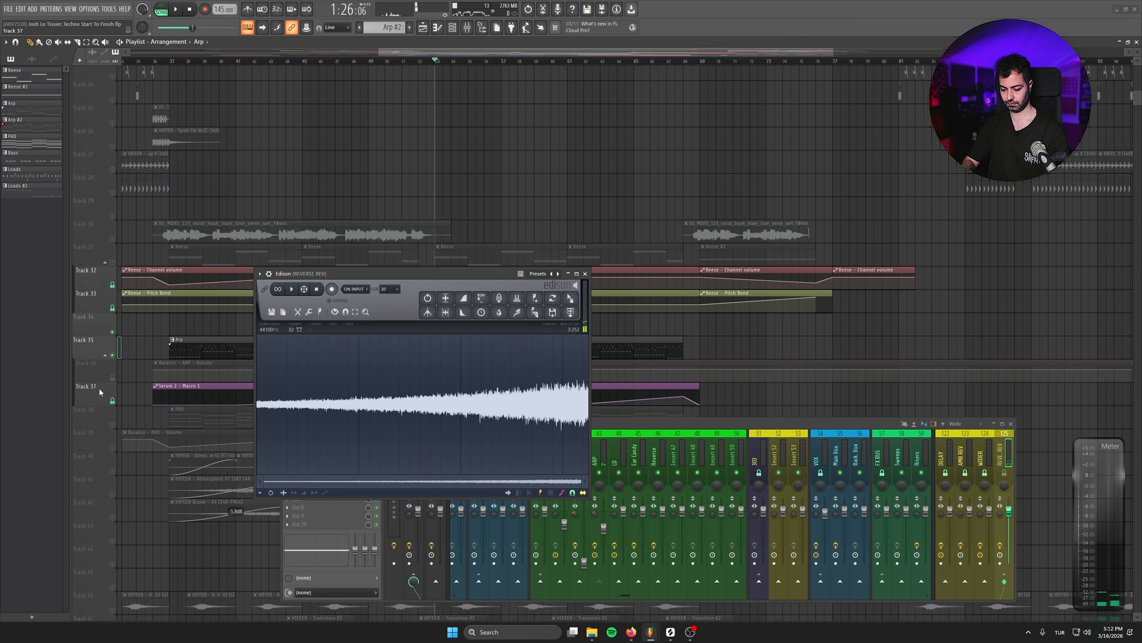
pyautogui.hotkey('ctrl', 'r')
# - Place the reversed reverb recording on the empty Track 34 at bar 61 and open its channel settings
pyautogui.moveTo(570, 298); pyautogui.dragTo(570, 324)
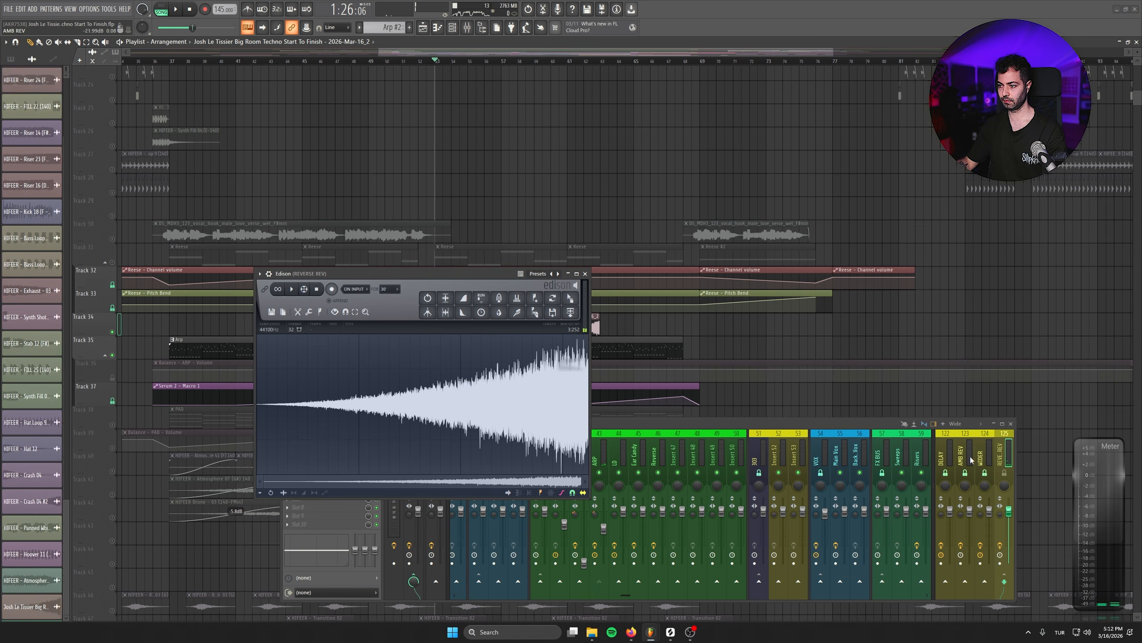
pyautogui.click(585, 273)
pyautogui.doubleClick(594, 328)
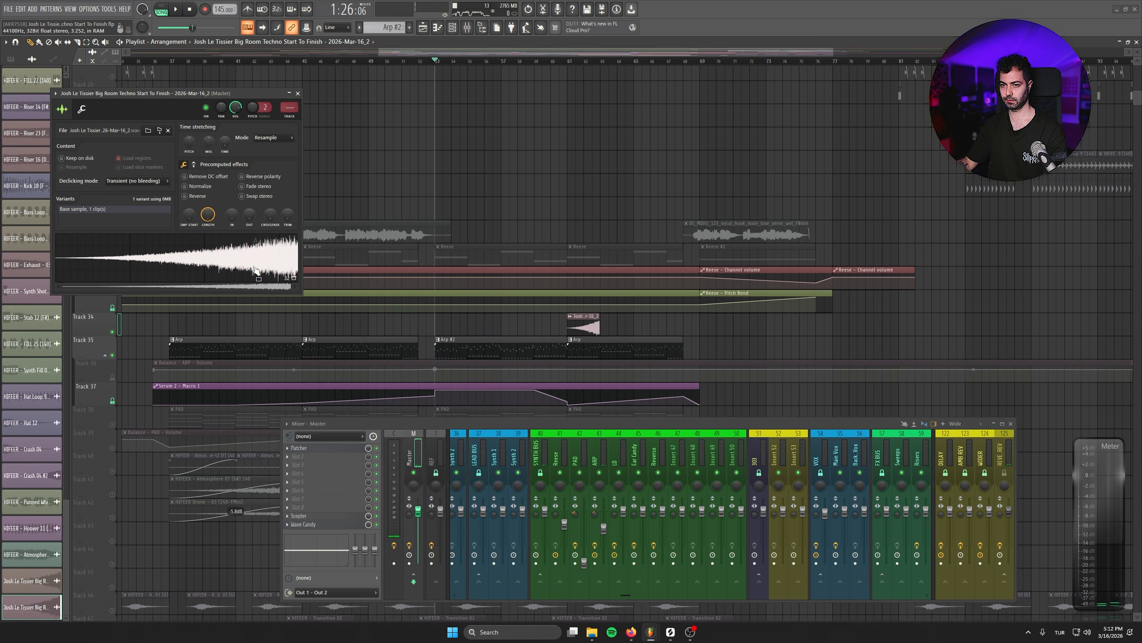
# - Move the reversed reverb clip on Track 34 so it ends at bar 53, and give it a fade-in
pyautogui.click(298, 93)
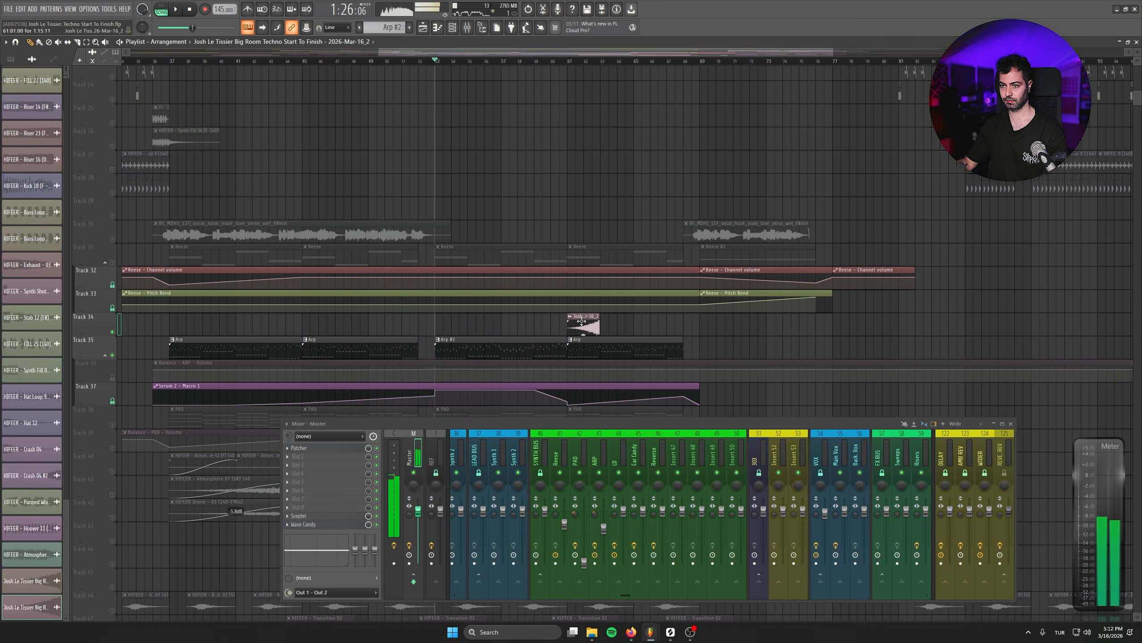
pyautogui.scroll(4, 419, 317)
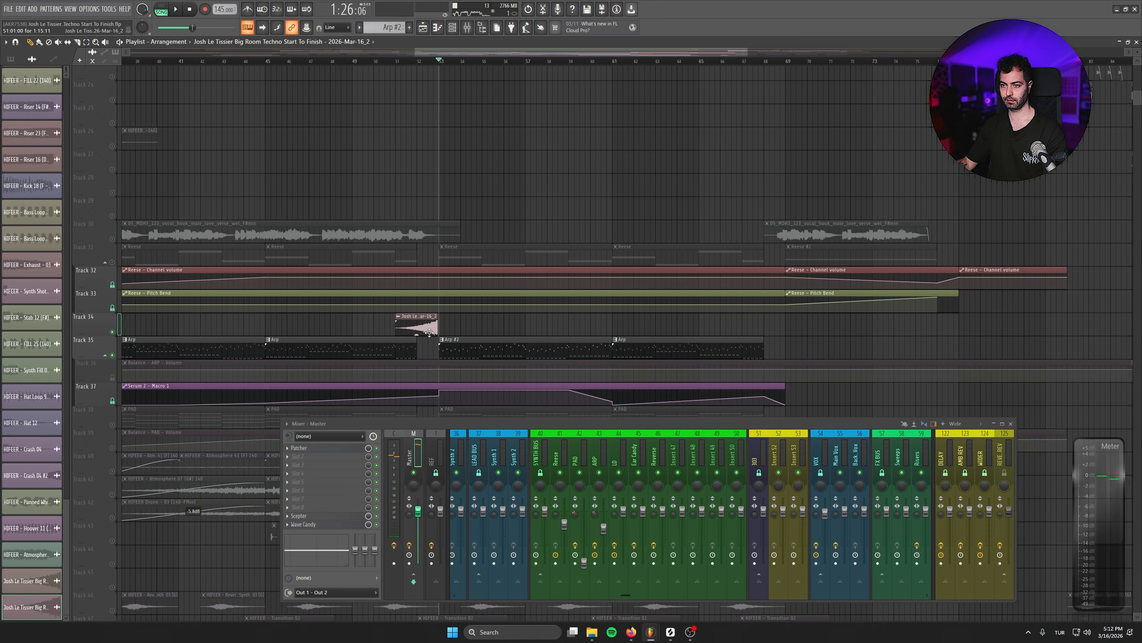
pyautogui.scroll(5, 431, 332)
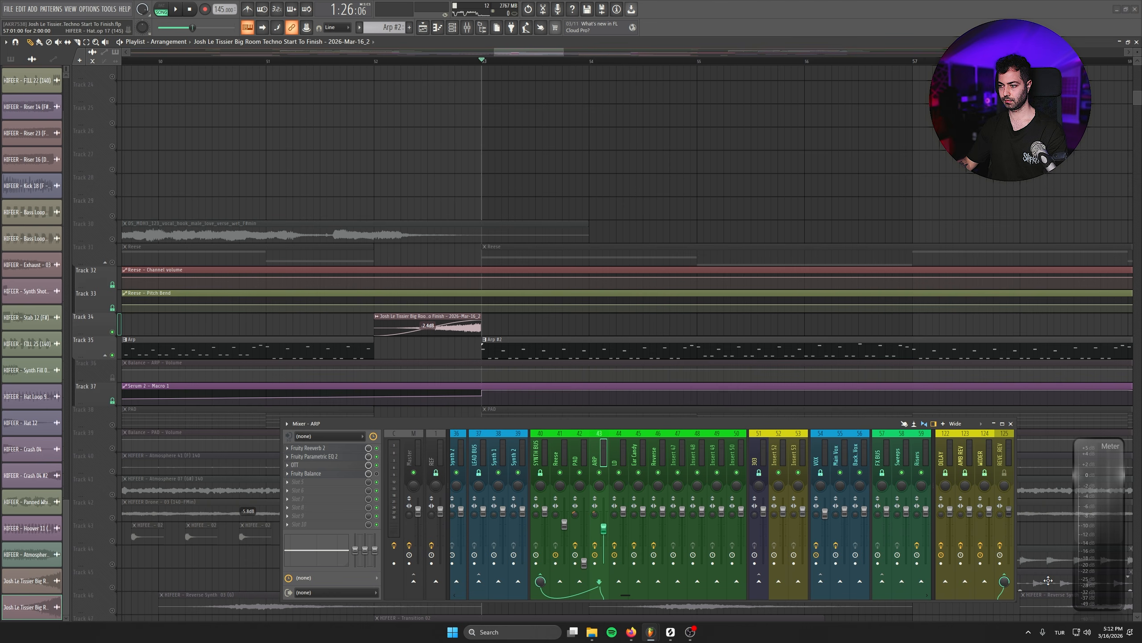
pyautogui.click(1011, 423)
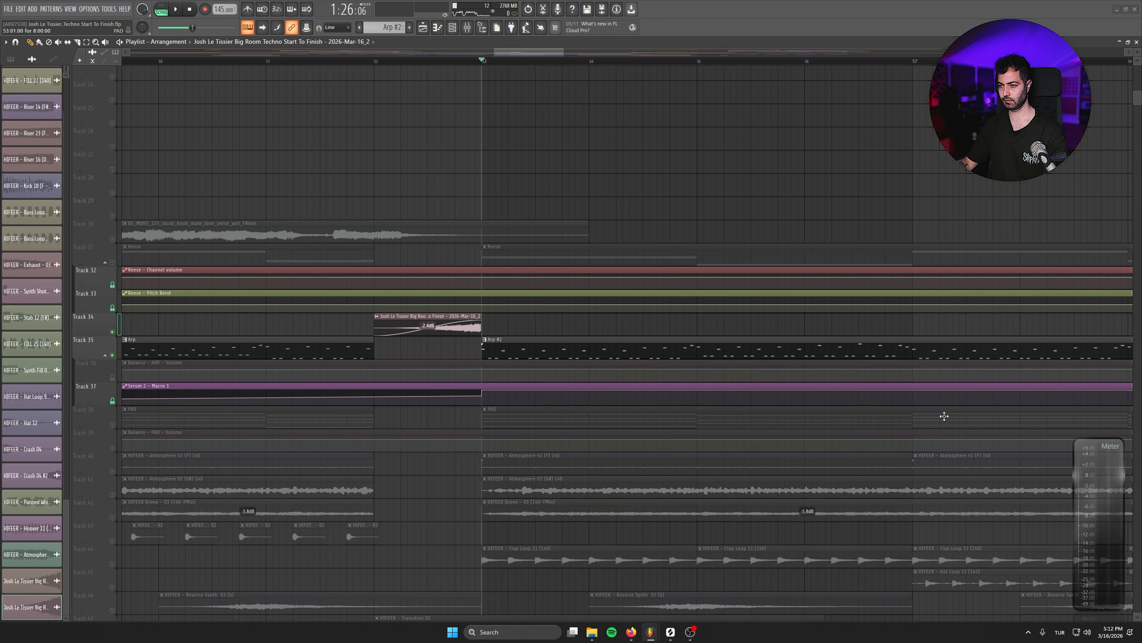
# - Turn off the Arp group's solo so all tracks sound, and play the transition leading into bar 53
pyautogui.scroll(-3, 444, 288)
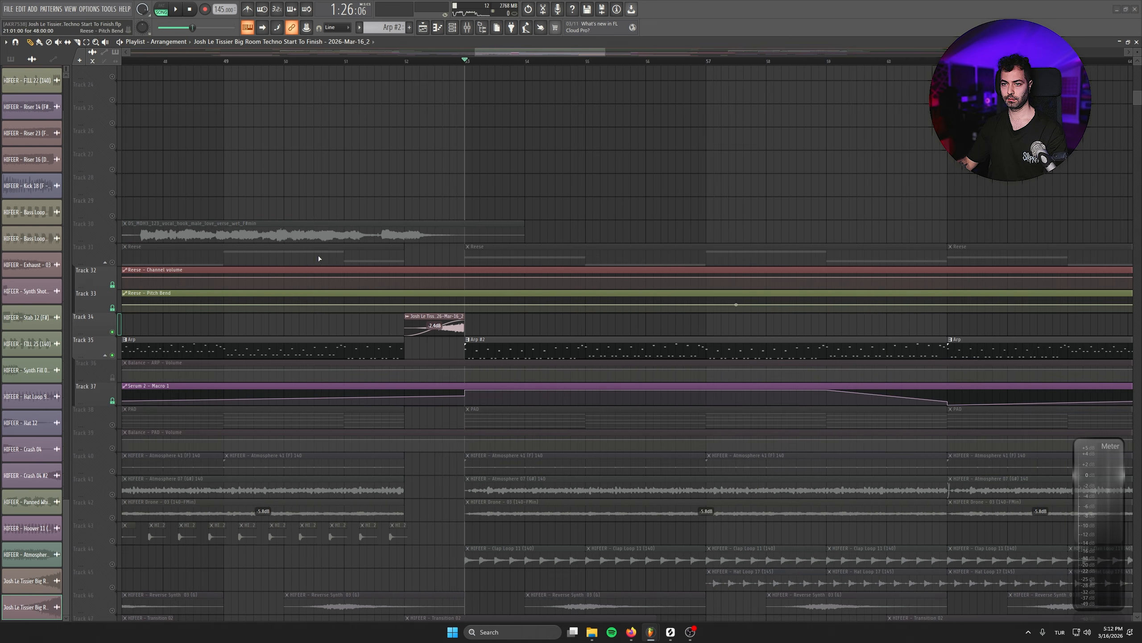
pyautogui.click(109, 260)
pyautogui.click(109, 260)
pyautogui.rightClick(112, 262)
pyautogui.rightClick(112, 262)
pyautogui.press('space')
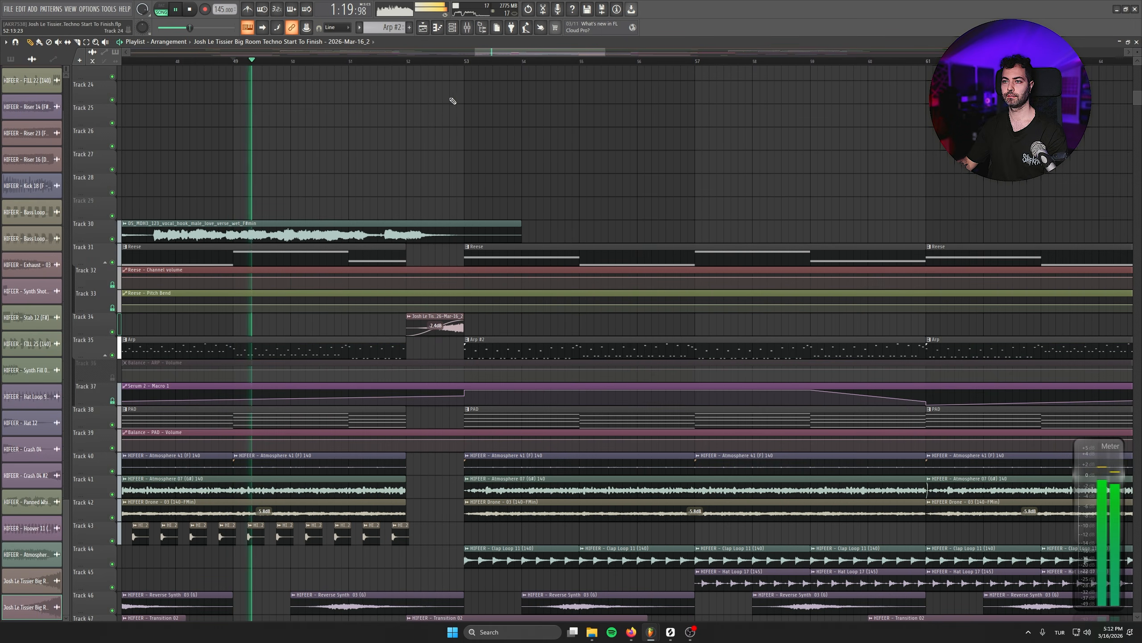
pyautogui.click(379, 61)
pyautogui.scroll(-3, 544, 280)
pyautogui.click(663, 171)
pyautogui.rightClick(675, 173)
# - Replay the transition into bar 53 and adjust the gain of the reversed reverb clip
pyautogui.scroll(2, 555, 304)
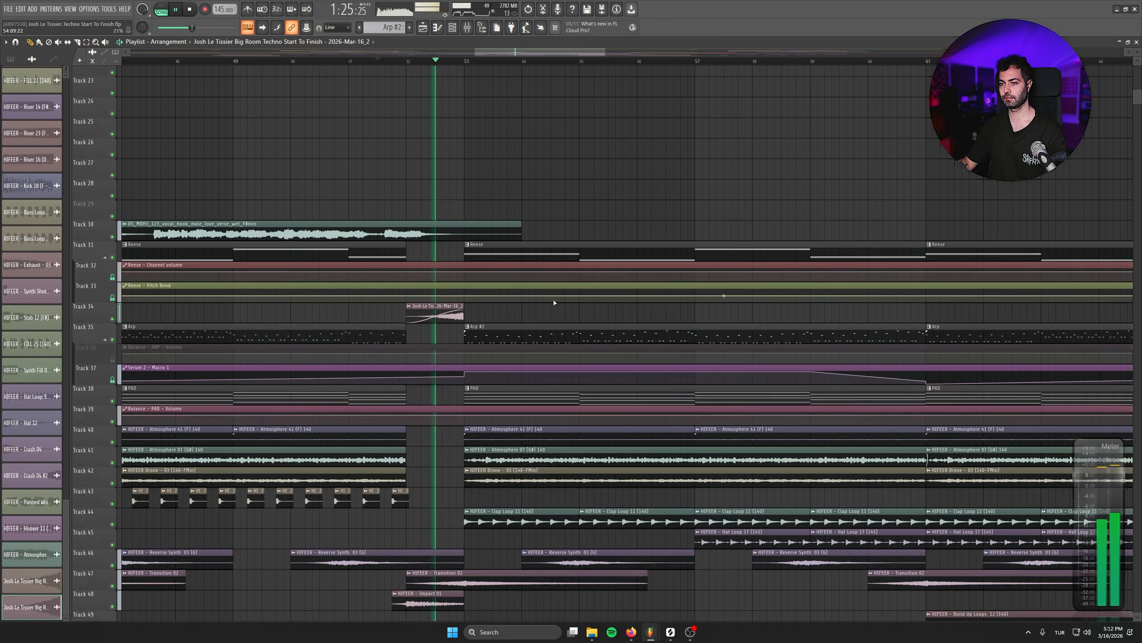
pyautogui.scroll(3, 554, 303)
pyautogui.press('space')
pyautogui.press('space')
pyautogui.moveTo(435, 332); pyautogui.dragTo(435, 334)
pyautogui.moveTo(618, 281); pyautogui.dragTo(559, 189)
pyautogui.moveTo(594, 369); pyautogui.dragTo(571, 255)
# - Listen to the second part of the breakdown and the start of the build-up at bar 69
pyautogui.scroll(-4, 427, 429)
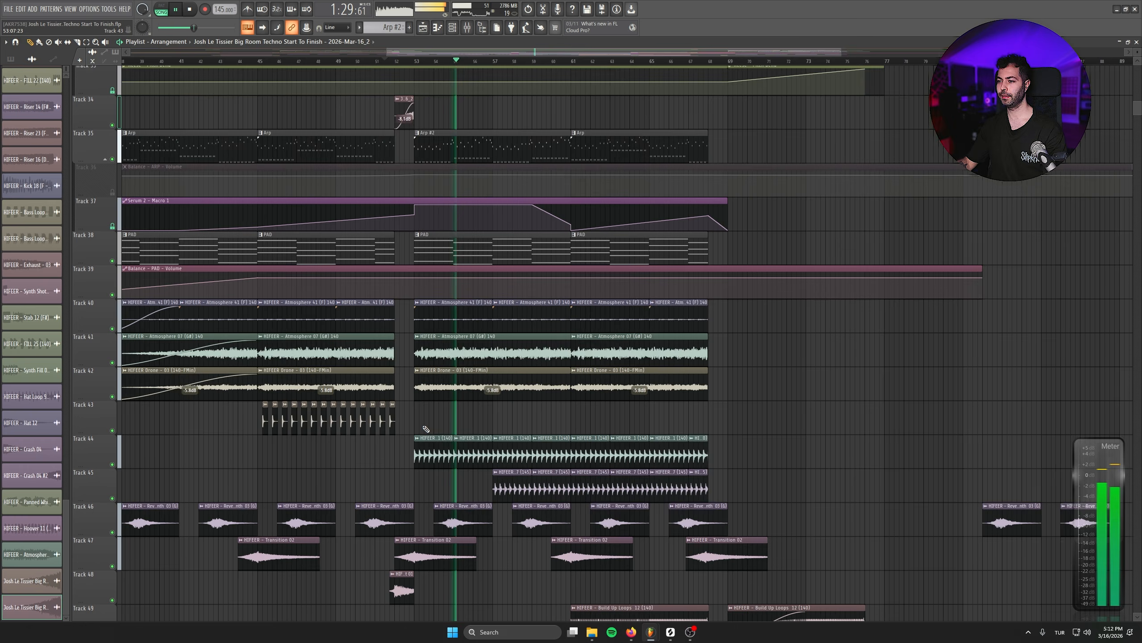
pyautogui.scroll(-6, 426, 429)
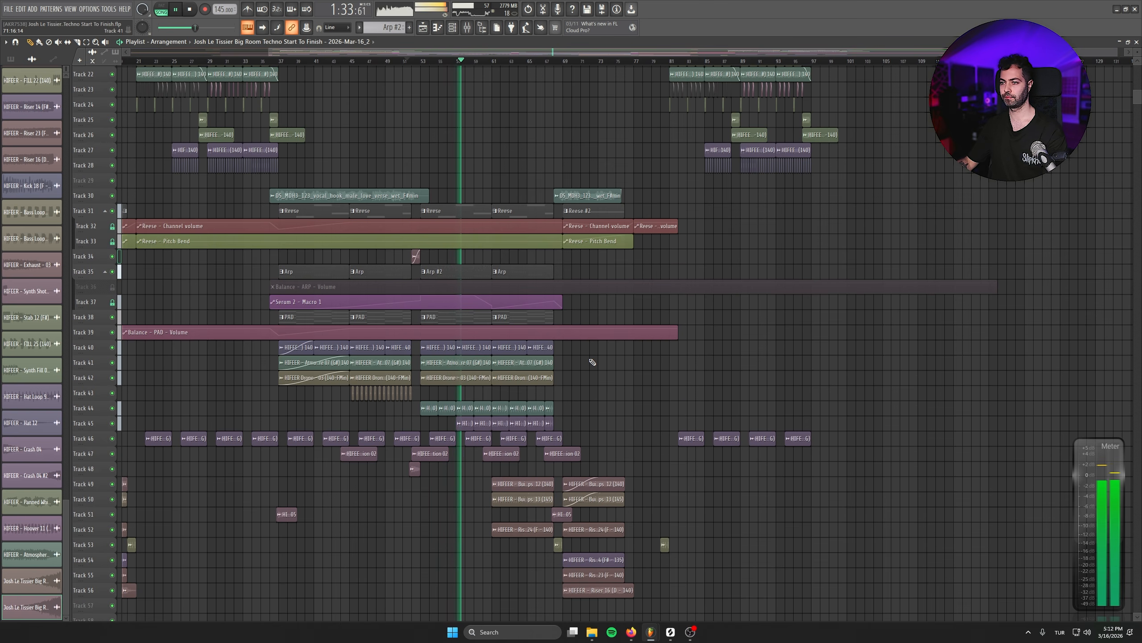
pyautogui.scroll(8, 590, 360)
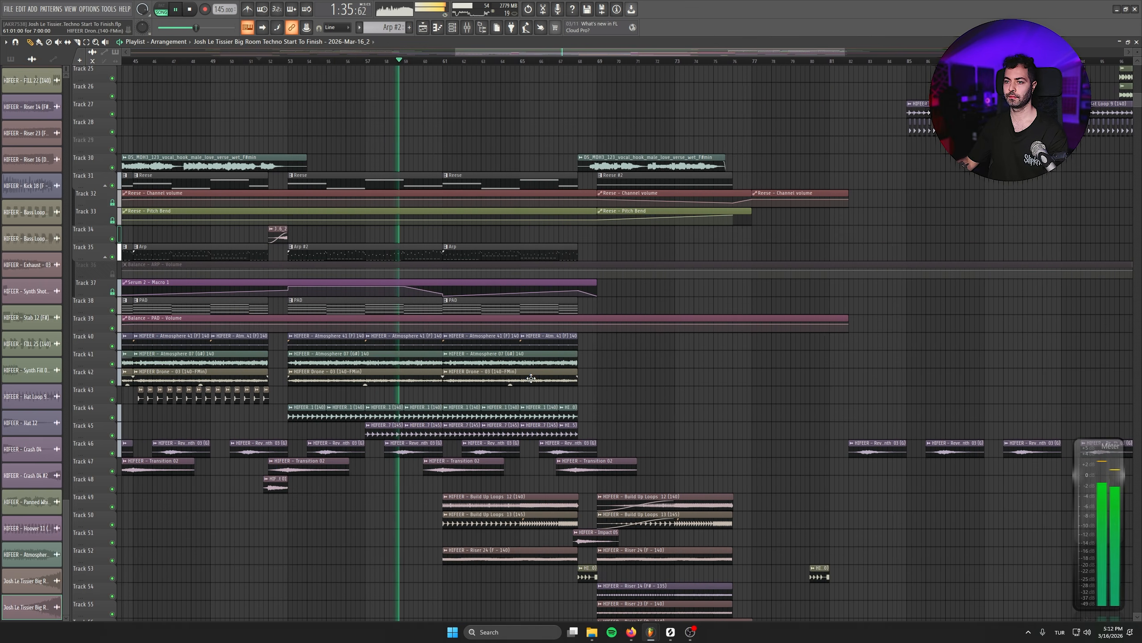
pyautogui.click(571, 61)
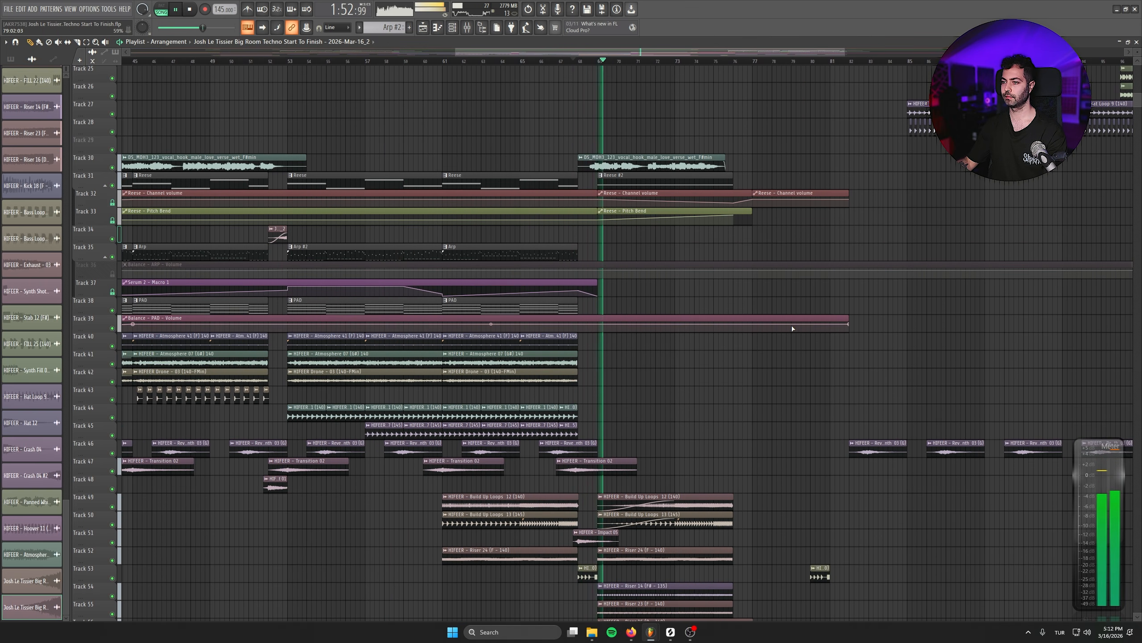
pyautogui.moveTo(723, 302); pyautogui.dragTo(628, 210)
pyautogui.doubleClick(493, 483)
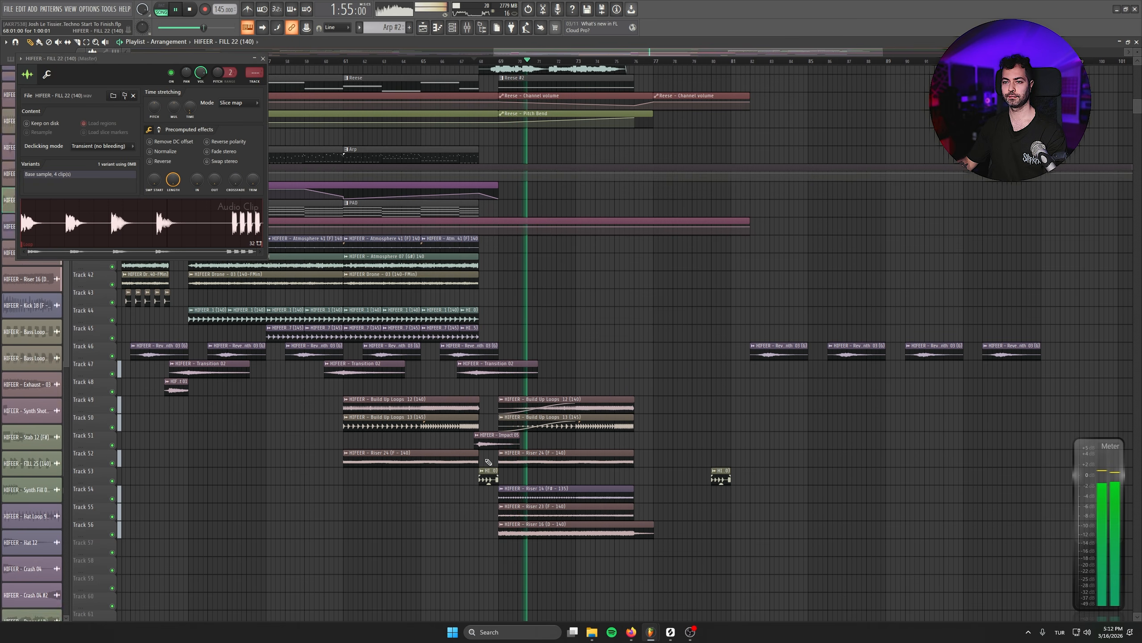
pyautogui.click(263, 58)
# - Listen to the end of the build-up and its transition into the second drop at bar 81
pyautogui.moveTo(650, 74); pyautogui.dragTo(583, 180)
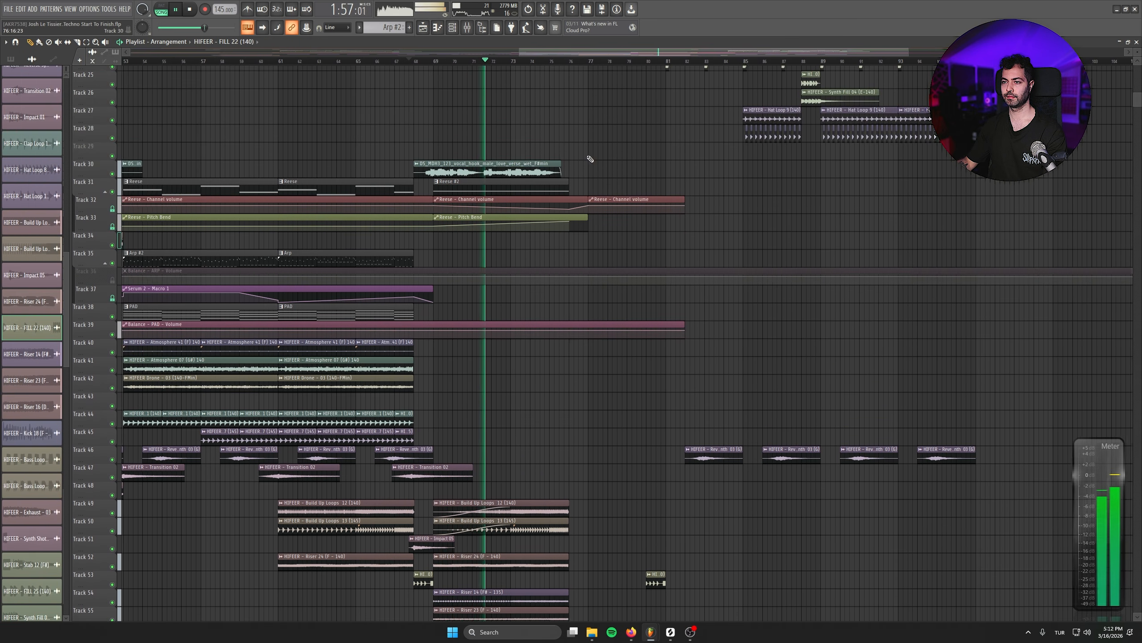
pyautogui.click(563, 61)
pyautogui.moveTo(644, 141); pyautogui.dragTo(490, 339)
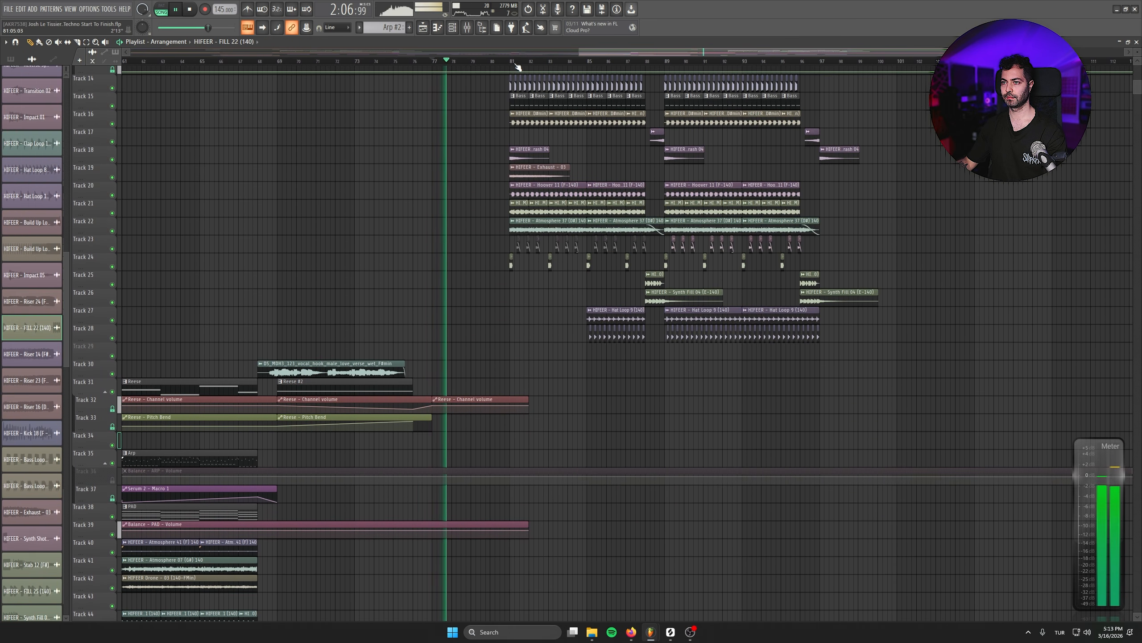
pyautogui.scroll(-2, 543, 307)
pyautogui.click(963, 286)
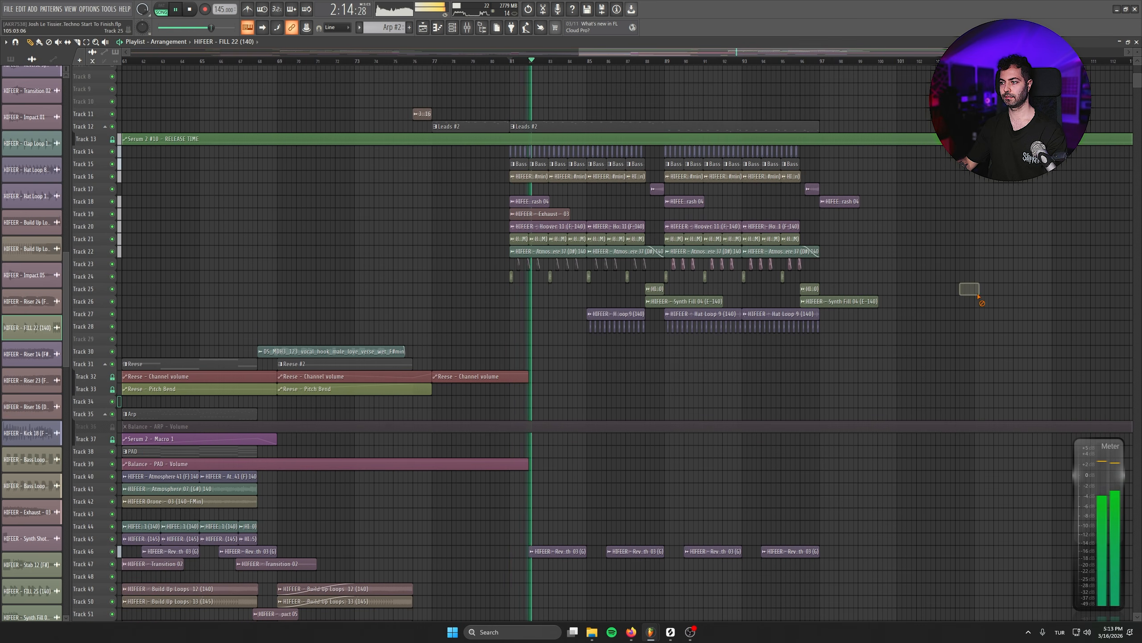
pyautogui.rightClick(971, 291)
pyautogui.scroll(1, 889, 274)
pyautogui.scroll(2, 888, 271)
pyautogui.press('space')
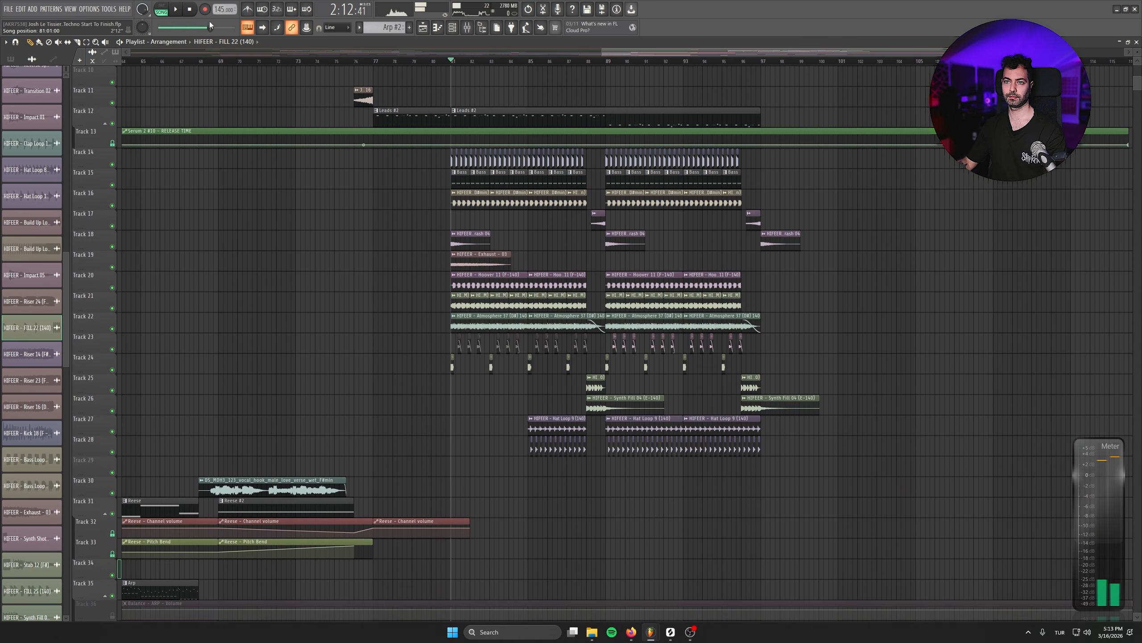
# - Split the Leads #2 clip and Serum 2 release-time automation at the section borders, and duplicate bars 89–97 of the drop to bar 97
pyautogui.scroll(3, 582, 252)
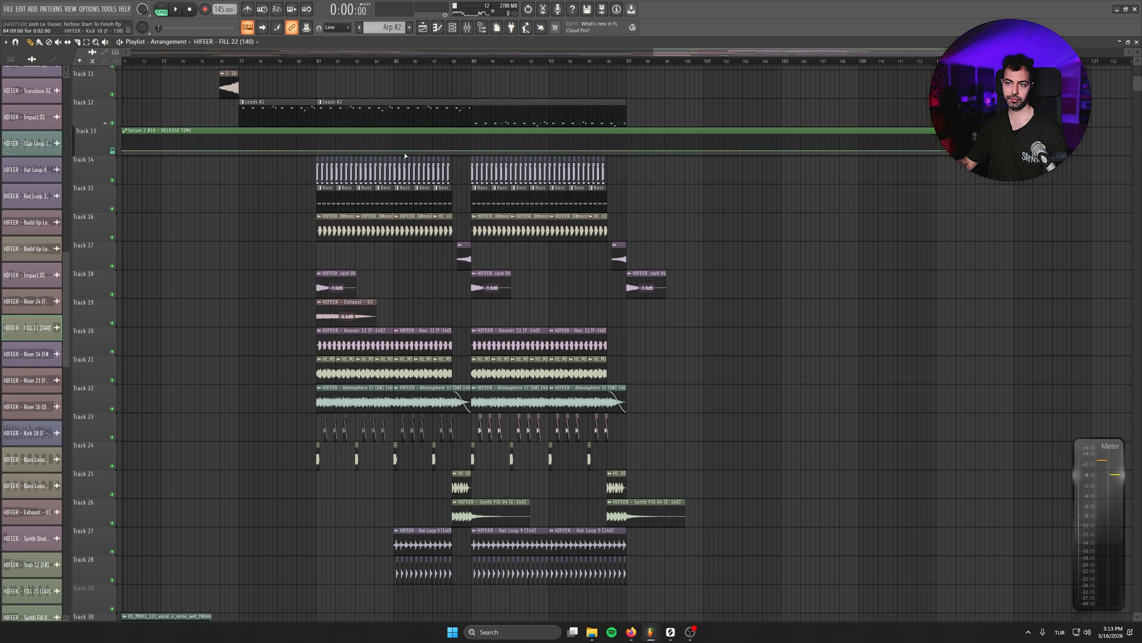
pyautogui.scroll(-4, 581, 251)
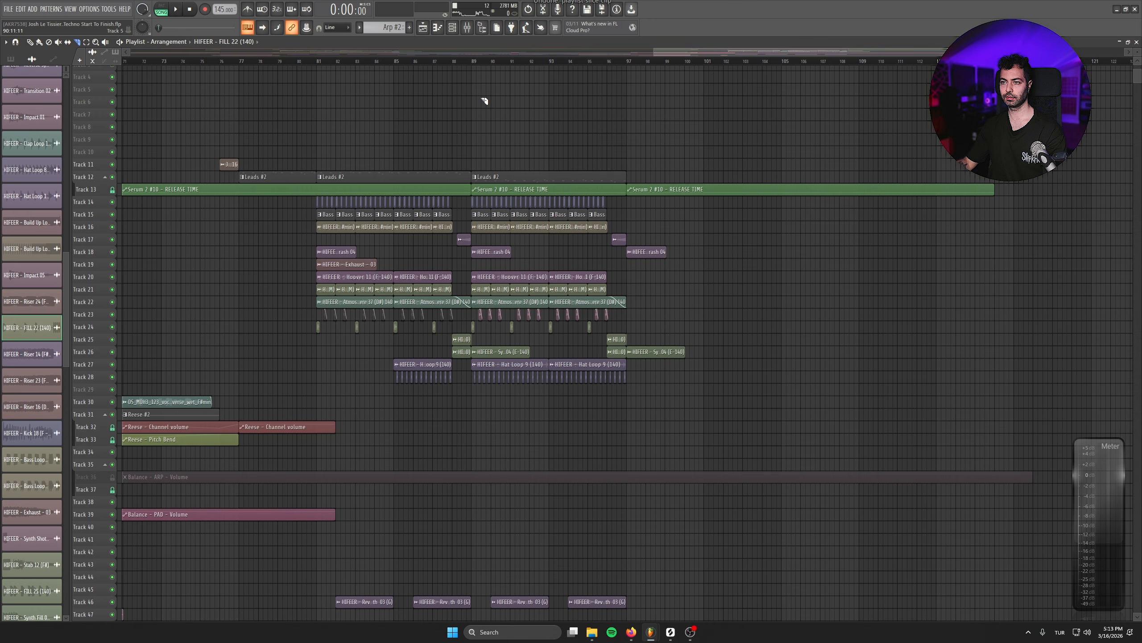
pyautogui.moveTo(760, 95); pyautogui.dragTo(472, 440)
pyautogui.moveTo(514, 190); pyautogui.dragTo(670, 190)
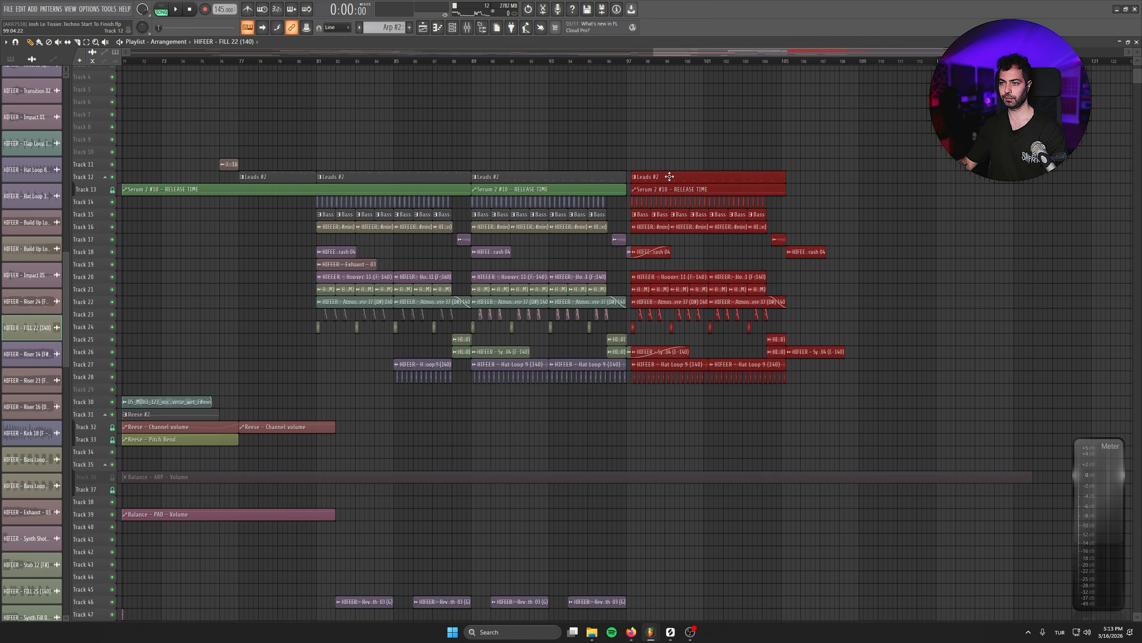
pyautogui.scroll(3, 790, 311)
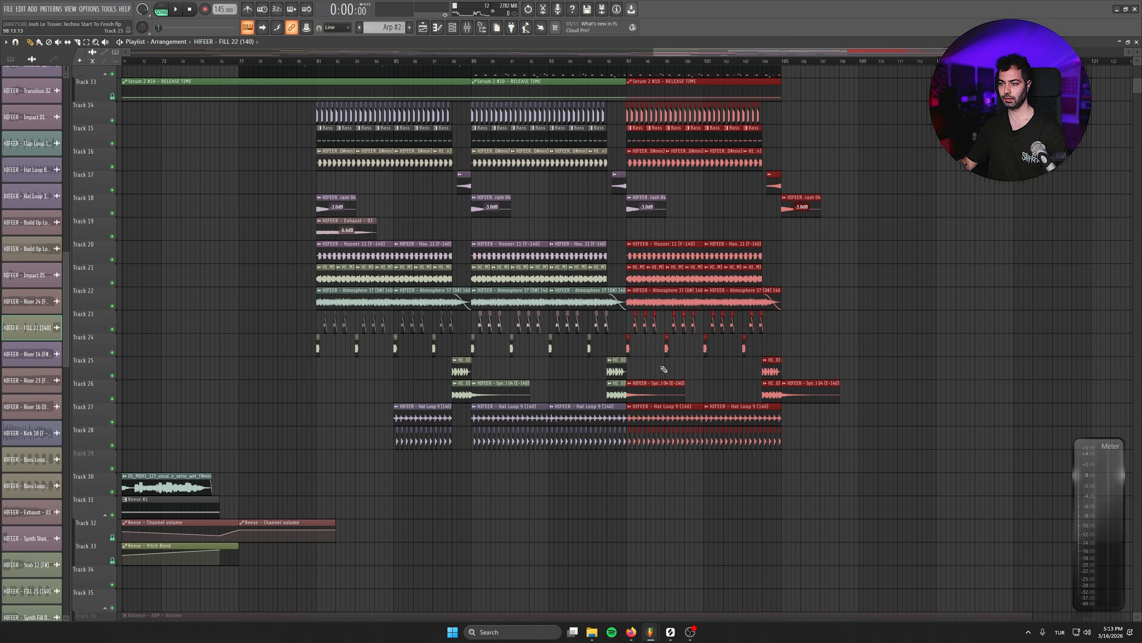
# - Delete the Leads #2 clip from the duplicated section at bar 97 and play that section from its start
pyautogui.moveTo(894, 296); pyautogui.dragTo(772, 355)
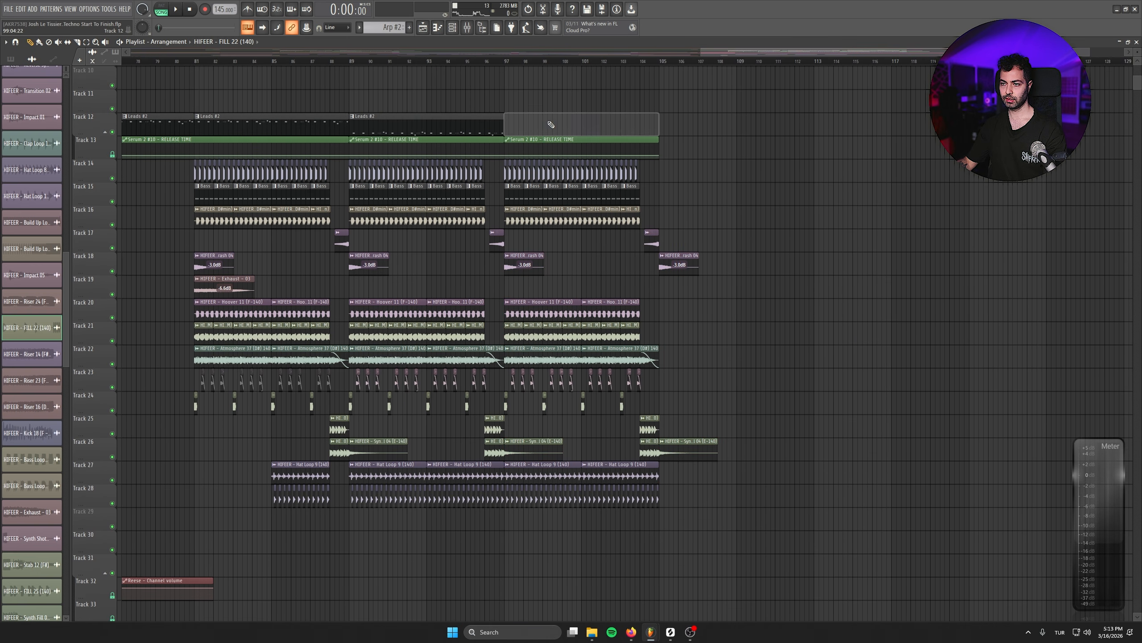
pyautogui.click(501, 62)
pyautogui.scroll(-2, 605, 310)
pyautogui.scroll(3, 670, 324)
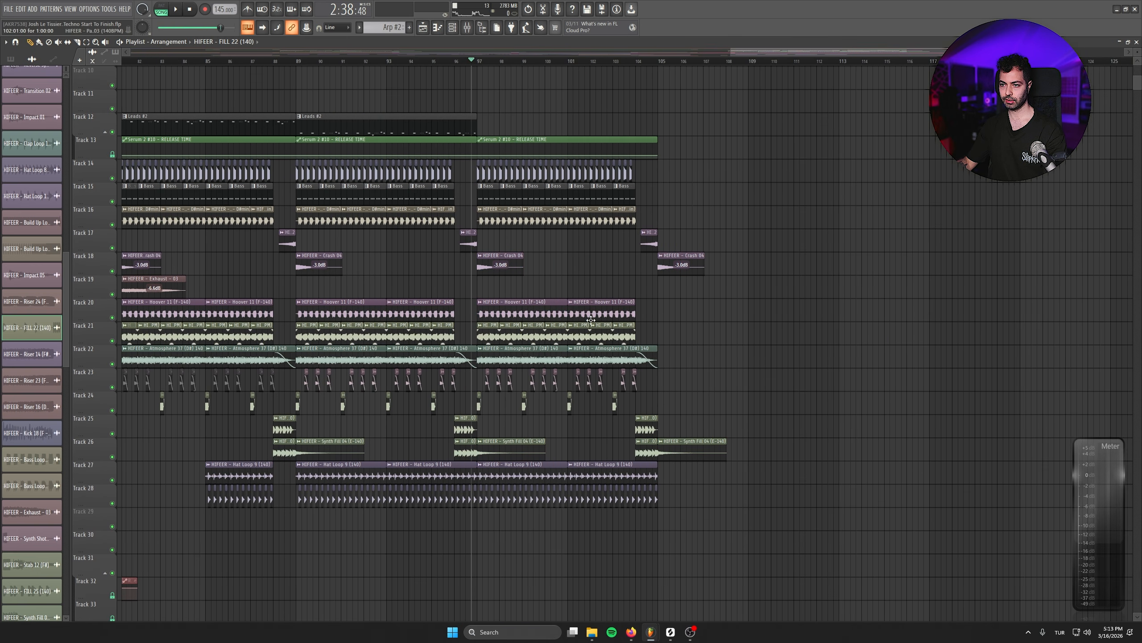
pyautogui.scroll(-2, 557, 326)
pyautogui.scroll(-1, 478, 220)
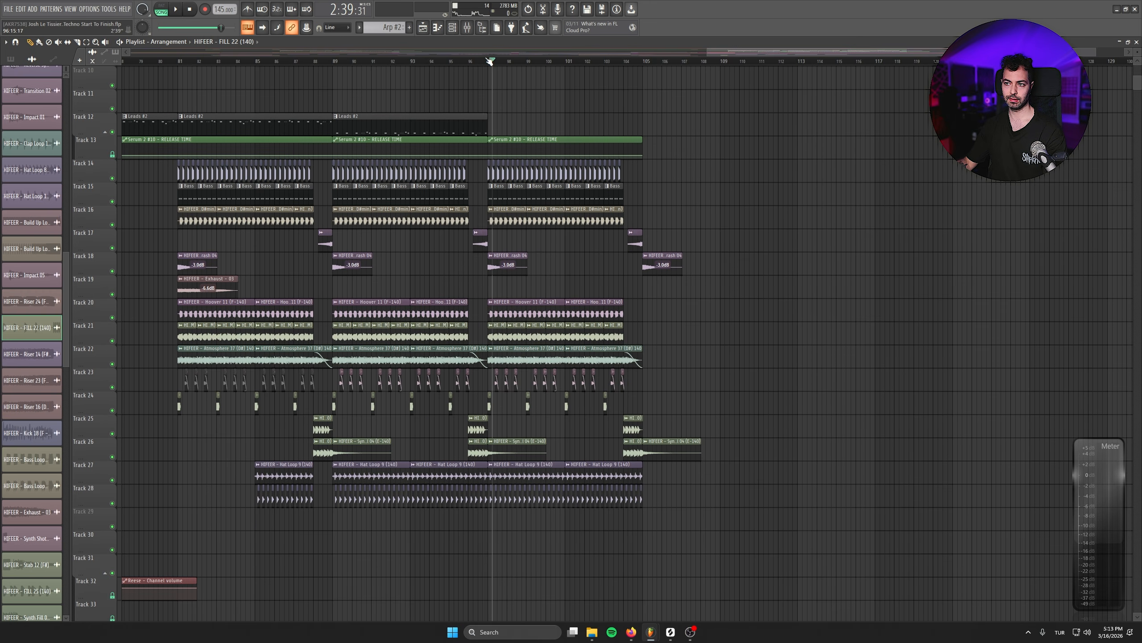
pyautogui.press('space')
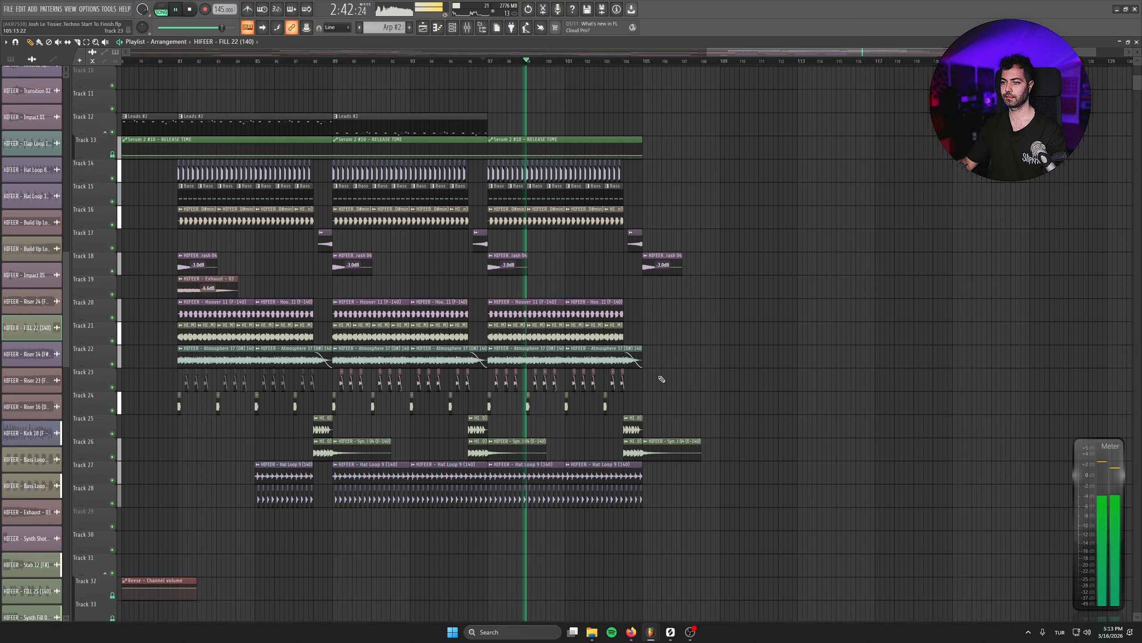
pyautogui.moveTo(661, 379); pyautogui.dragTo(492, 383)
pyautogui.click(763, 382)
pyautogui.rightClick(765, 382)
# - Load Emphasis in effect slot 4 of the Master track, set to Loud mode with an output of -0.1
pyautogui.moveTo(442, 245); pyautogui.dragTo(795, 286)
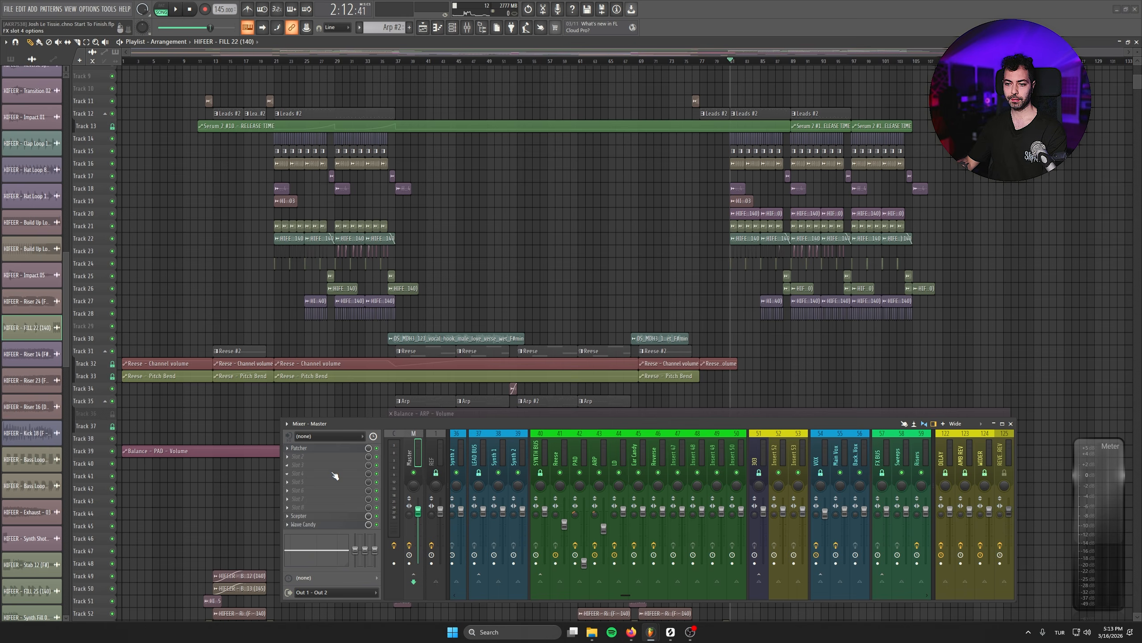
pyautogui.click(335, 475)
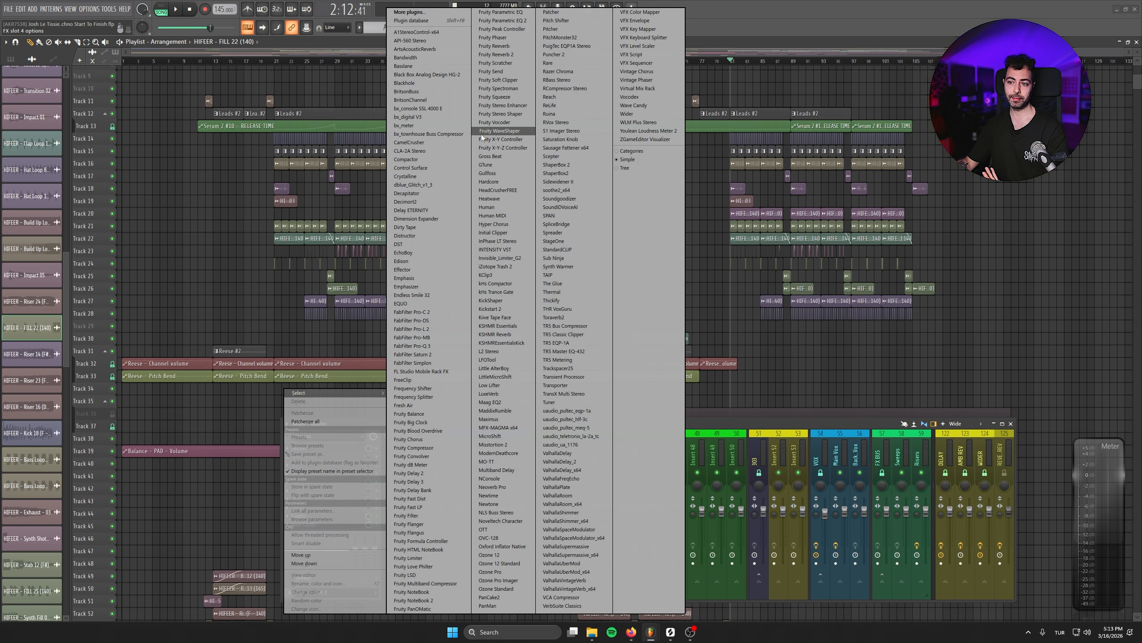
pyautogui.click(404, 278)
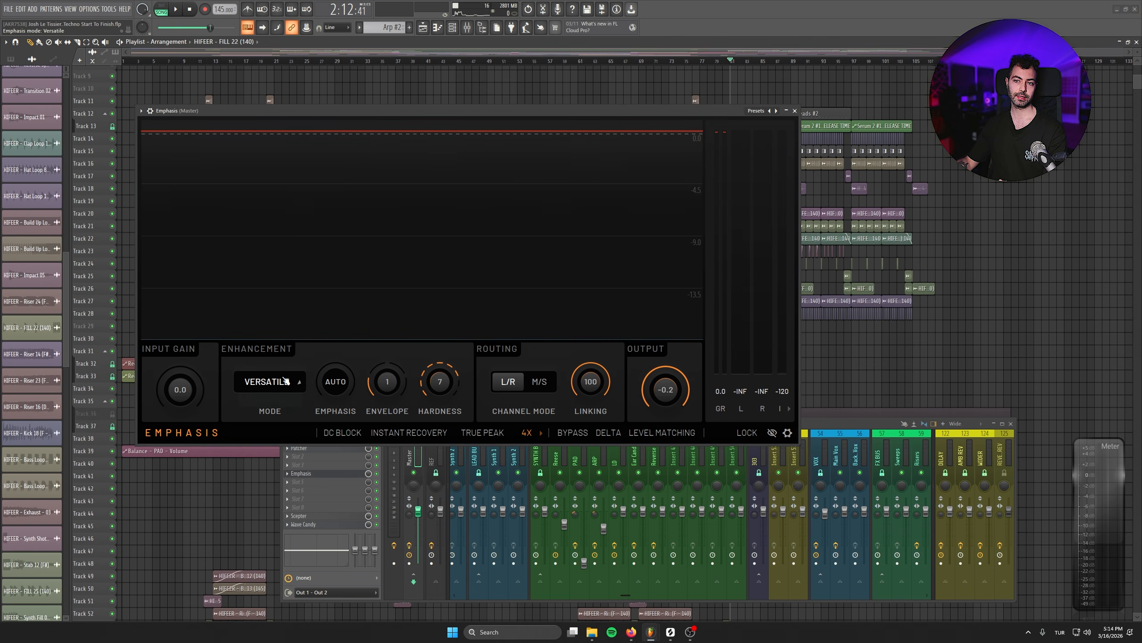
pyautogui.click(281, 411)
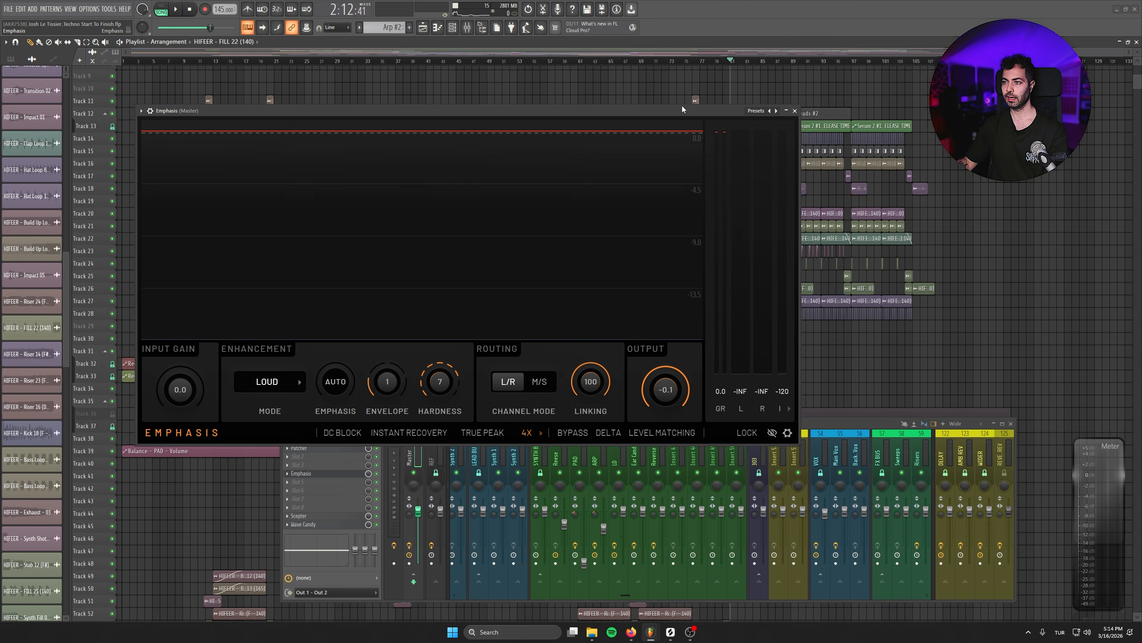
# - Play the drop from bar 81 and watch the limiting in Emphasis on the Master track
pyautogui.moveTo(683, 110); pyautogui.dragTo(582, 272)
pyautogui.scroll(4, 799, 210)
pyautogui.scroll(2, 853, 217)
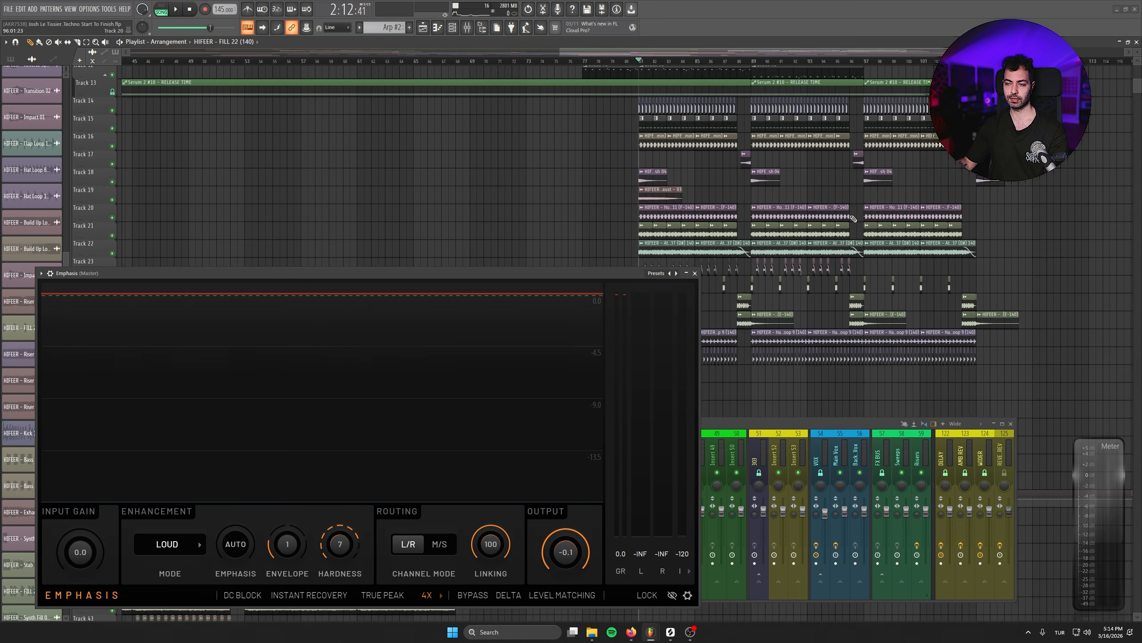
pyautogui.moveTo(400, 273); pyautogui.dragTo(412, 208)
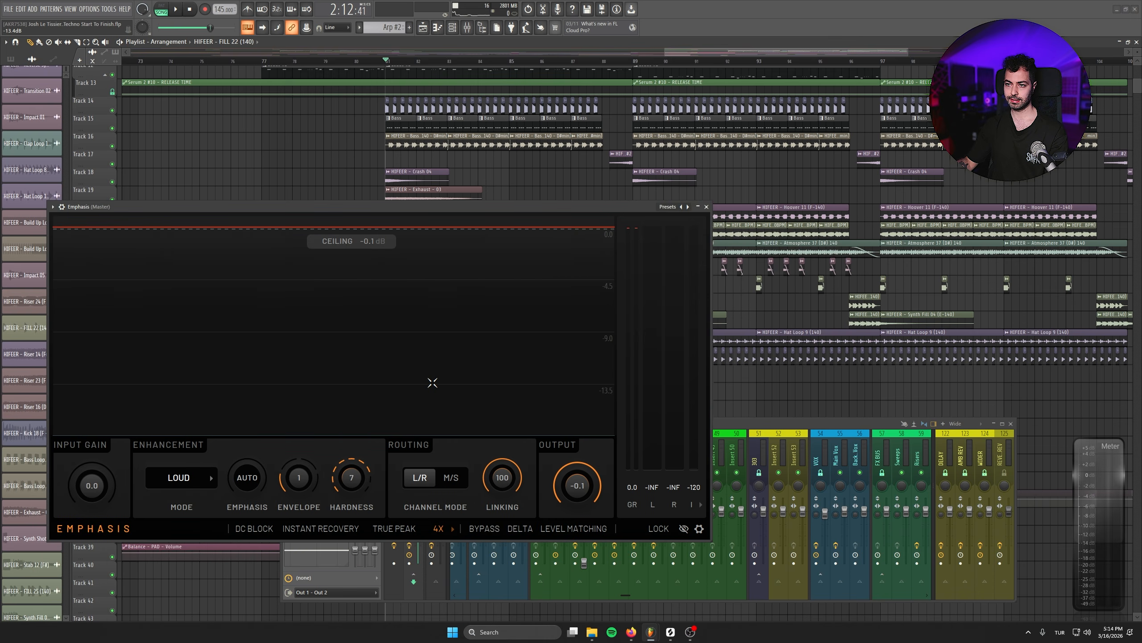
pyautogui.press('space')
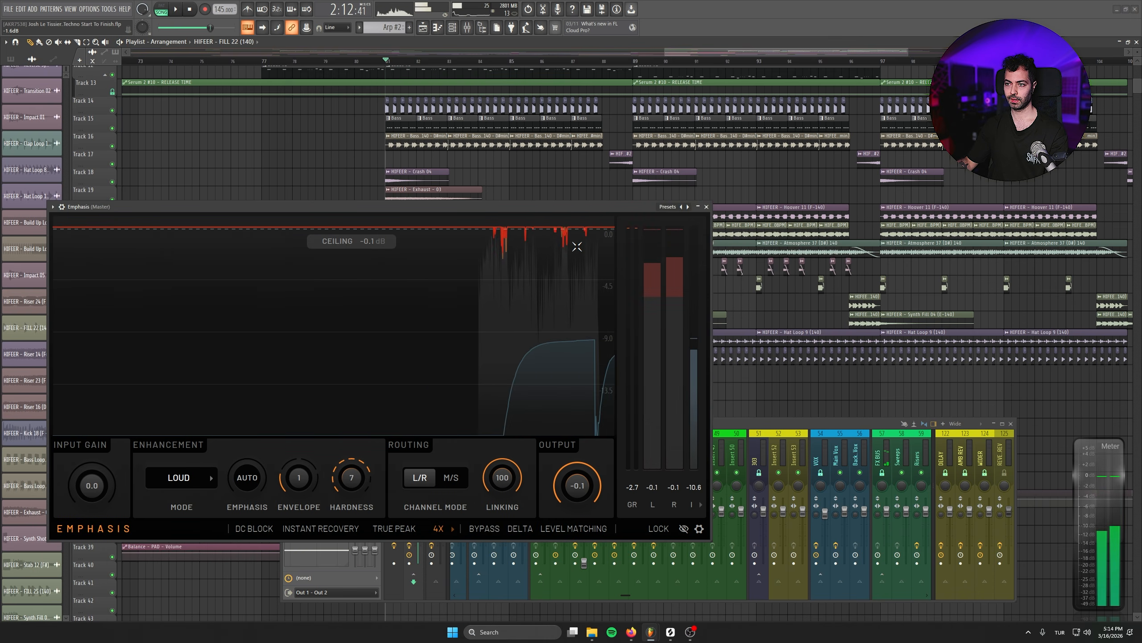
pyautogui.press('space')
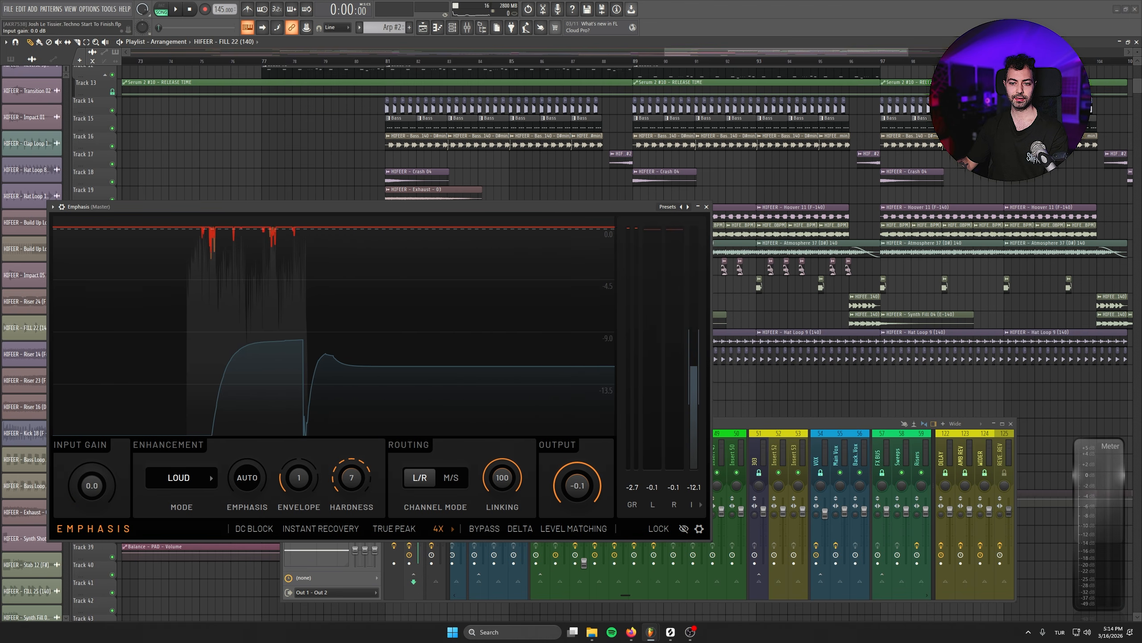
# - Open Scepter on the Master track, show its Scope view and place it beside Emphasis
pyautogui.click(839, 424)
pyautogui.click(317, 516)
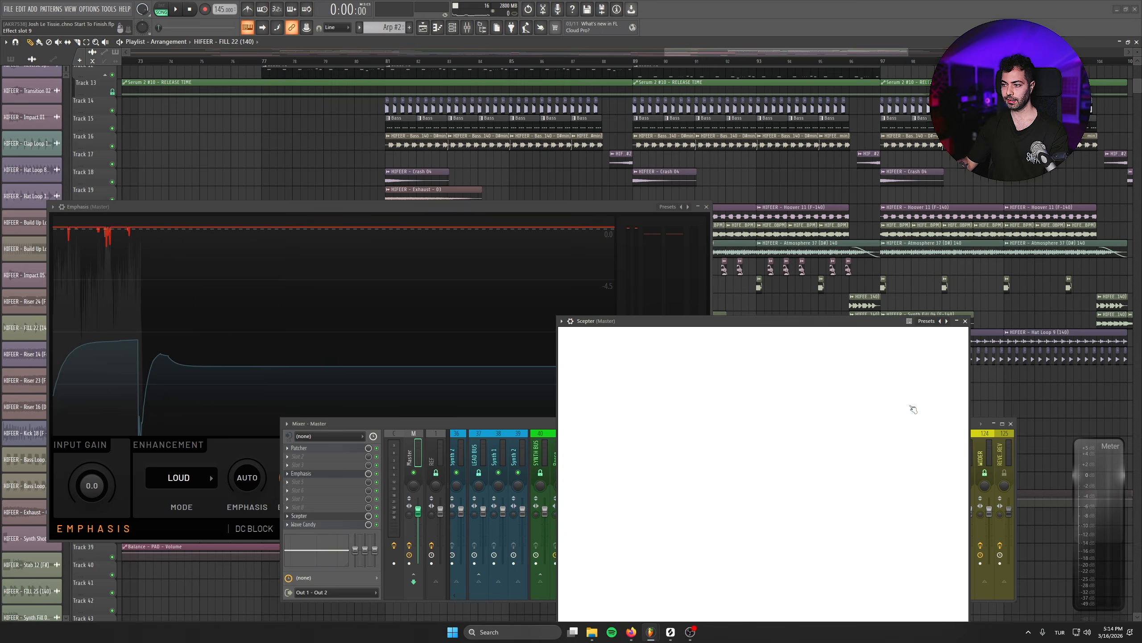
pyautogui.moveTo(849, 321); pyautogui.dragTo(693, 205)
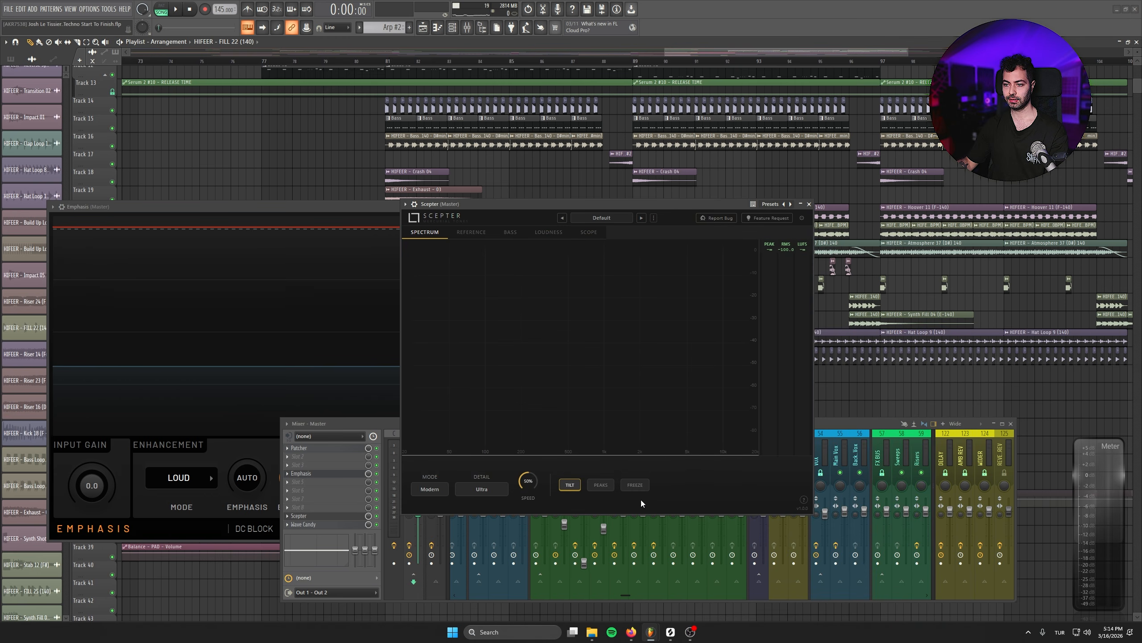
pyautogui.click(588, 232)
pyautogui.moveTo(508, 204); pyautogui.dragTo(687, 162)
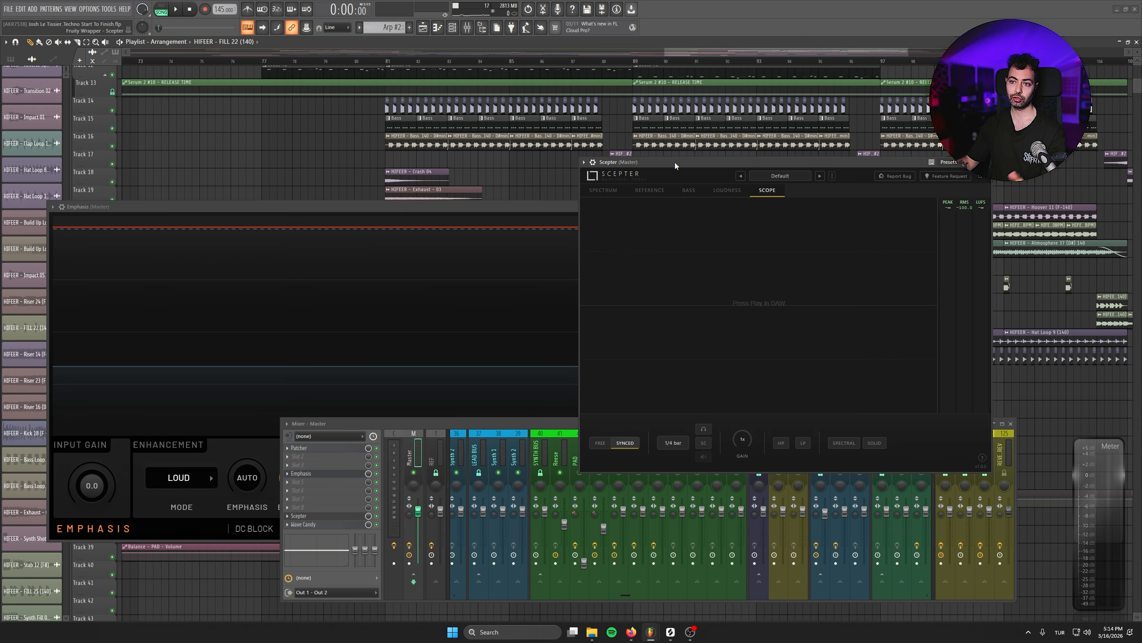
# - Arrange the Emphasis and Scepter windows side by side and play the drop
pyautogui.moveTo(400, 212); pyautogui.dragTo(391, 195)
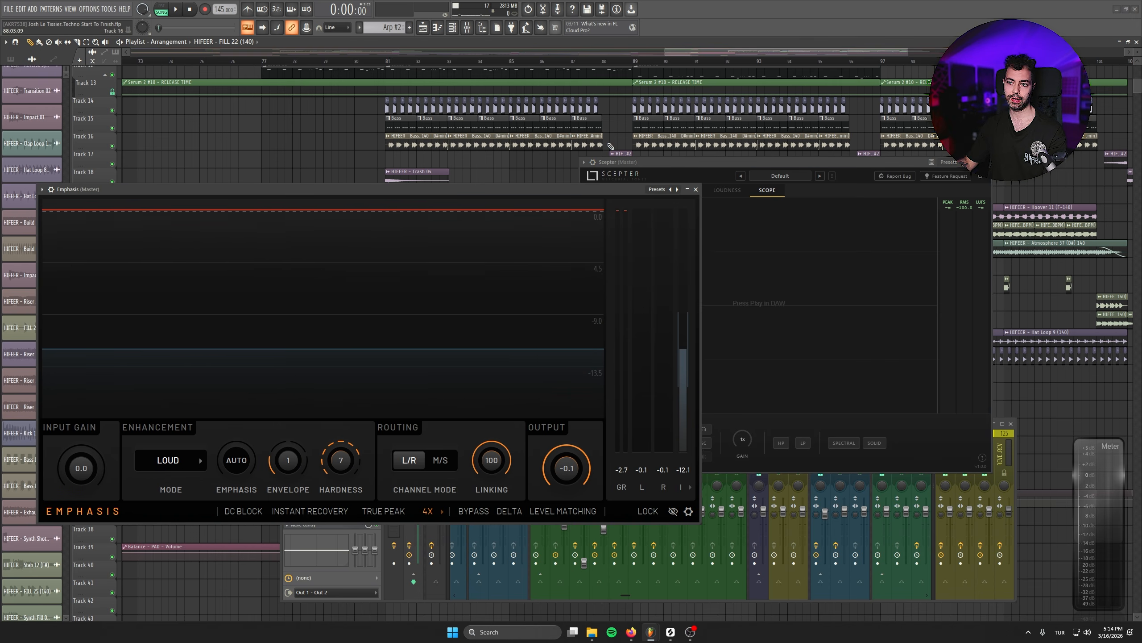
pyautogui.moveTo(652, 167); pyautogui.dragTo(682, 166)
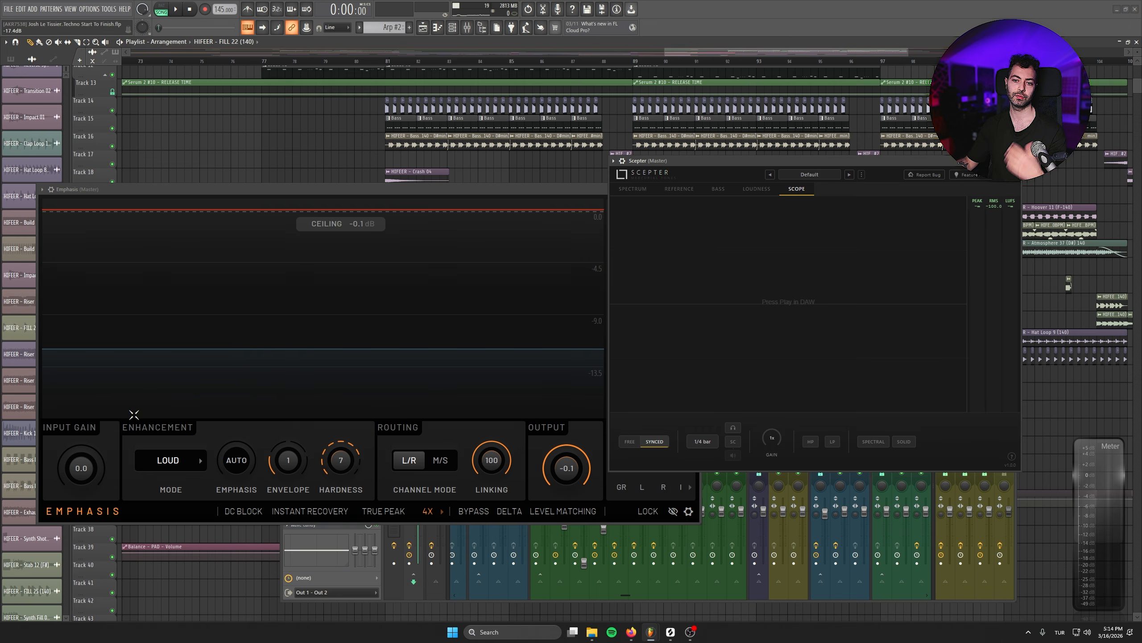
pyautogui.press('space')
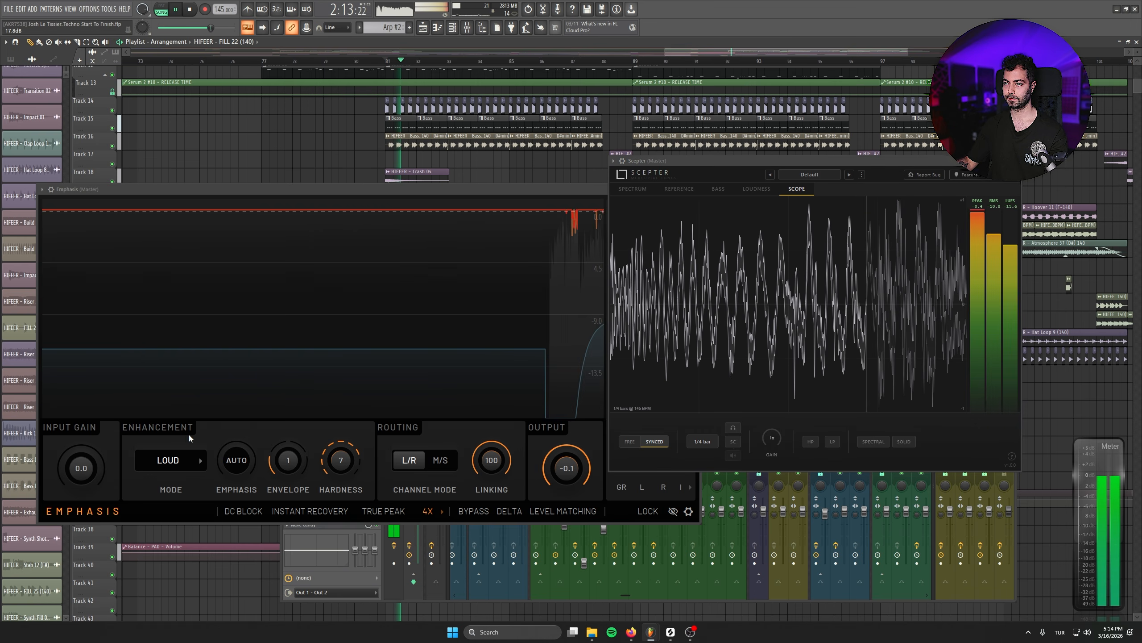
# - Set the Emphasis input gain to 4.5 while the drop plays, with Scepter moved clear of the Emphasis window
pyautogui.moveTo(81, 469); pyautogui.dragTo(82, 443)
pyautogui.moveTo(670, 162); pyautogui.dragTo(762, 193)
pyautogui.moveTo(81, 469); pyautogui.dragTo(82, 442)
pyautogui.moveTo(81, 468); pyautogui.dragTo(80, 466)
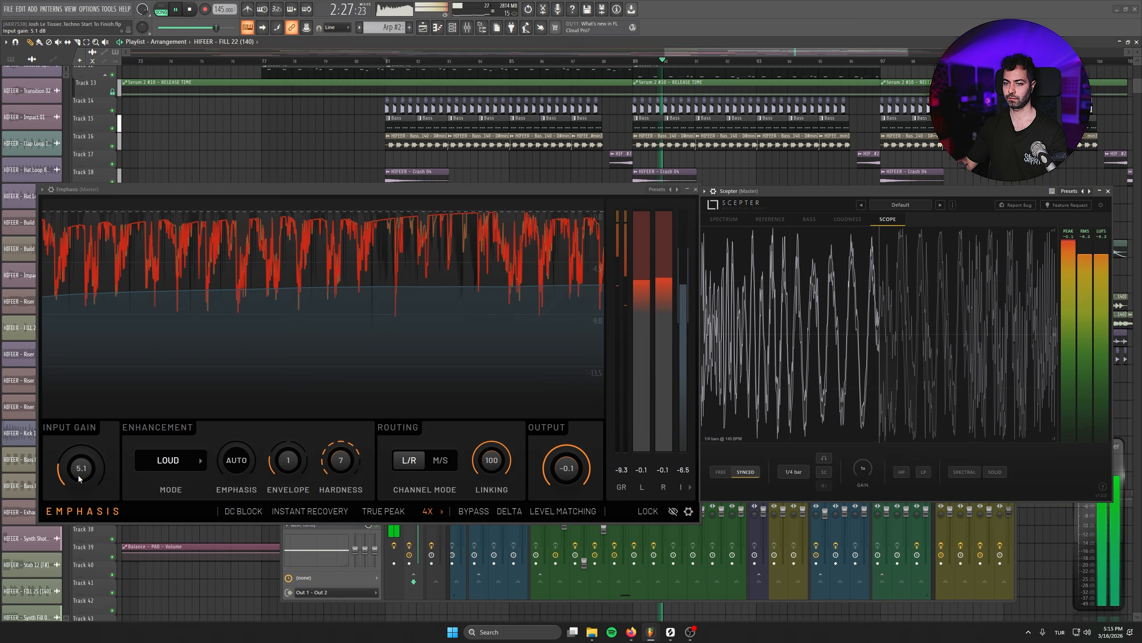
pyautogui.moveTo(79, 475); pyautogui.dragTo(79, 476)
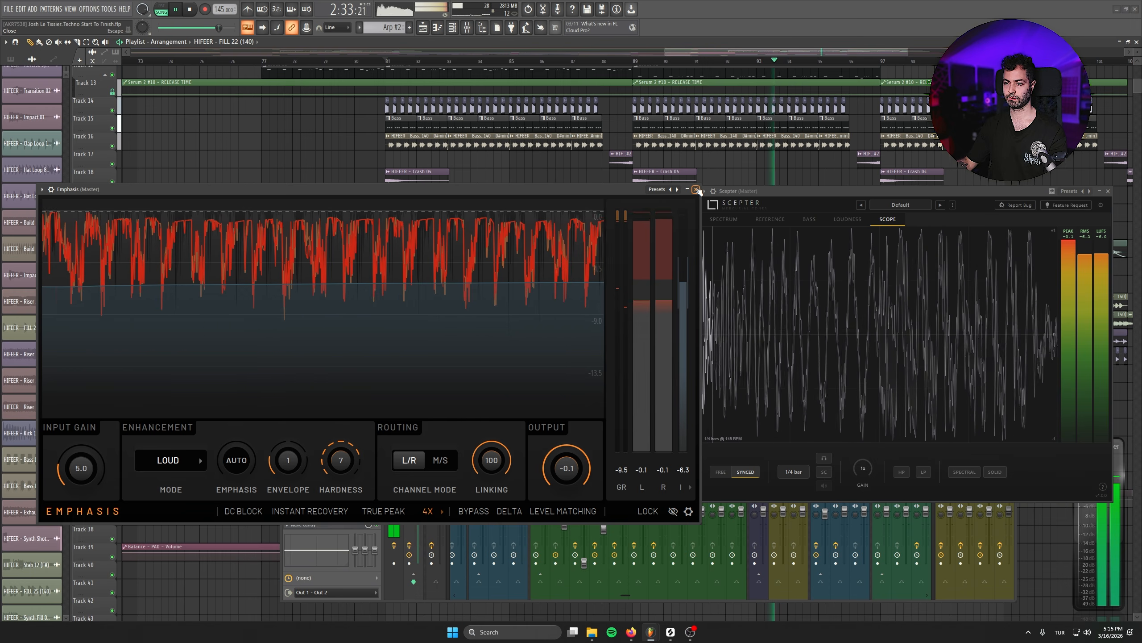
pyautogui.moveTo(81, 470); pyautogui.dragTo(81, 476)
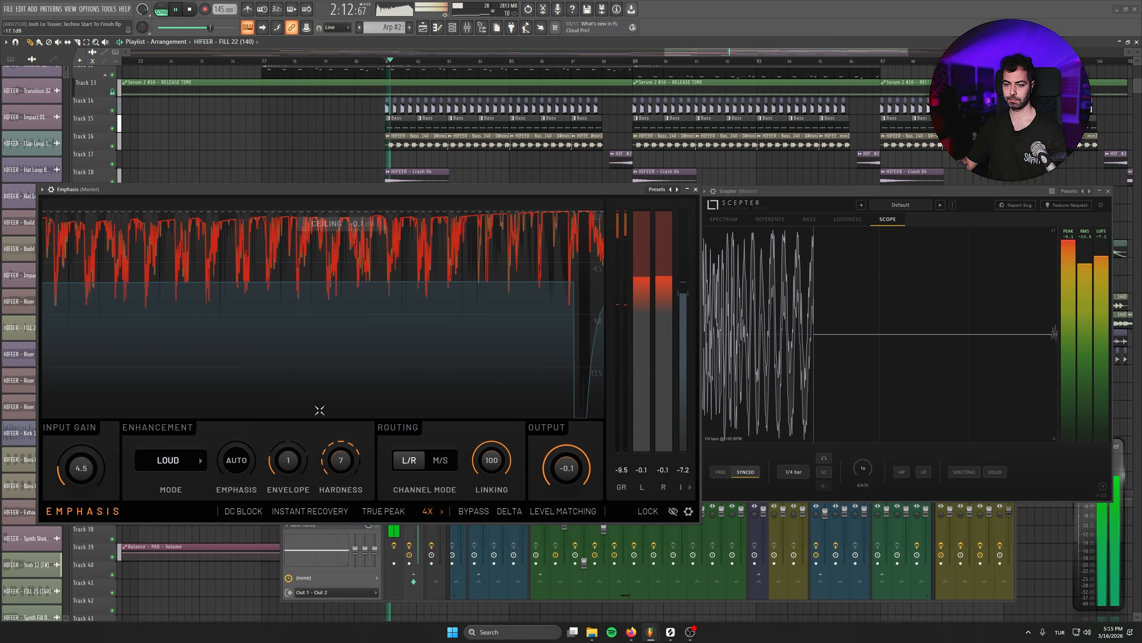
# - Audition Hardness at 0 and 9 and Envelope at 2 in Emphasis, then return them to 7 and 1
pyautogui.moveTo(346, 461); pyautogui.dragTo(345, 477)
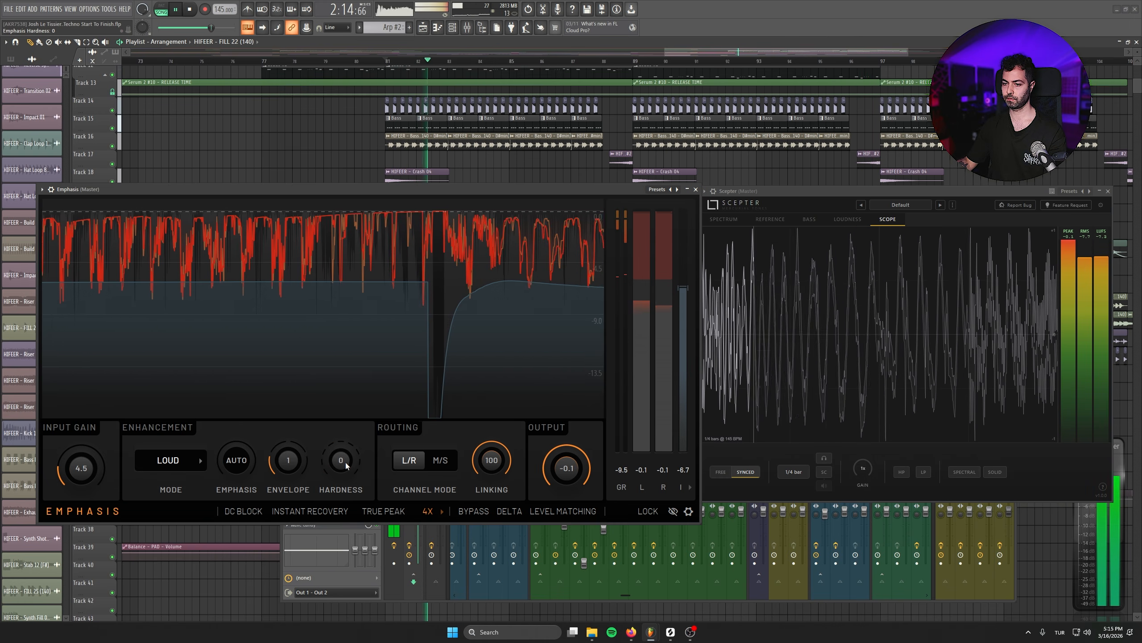
pyautogui.scroll(9, 345, 464)
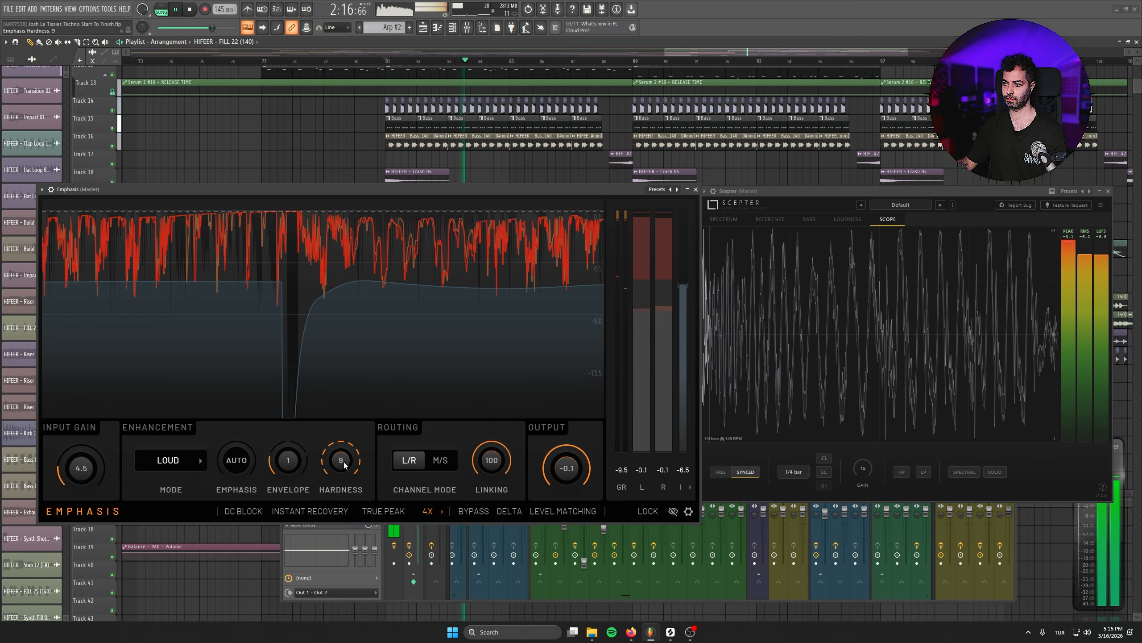
pyautogui.moveTo(346, 465)
pyautogui.mouseDown()
pyautogui.moveTo(346, 540)
pyautogui.moveTo(342, 443)
pyautogui.mouseUp()
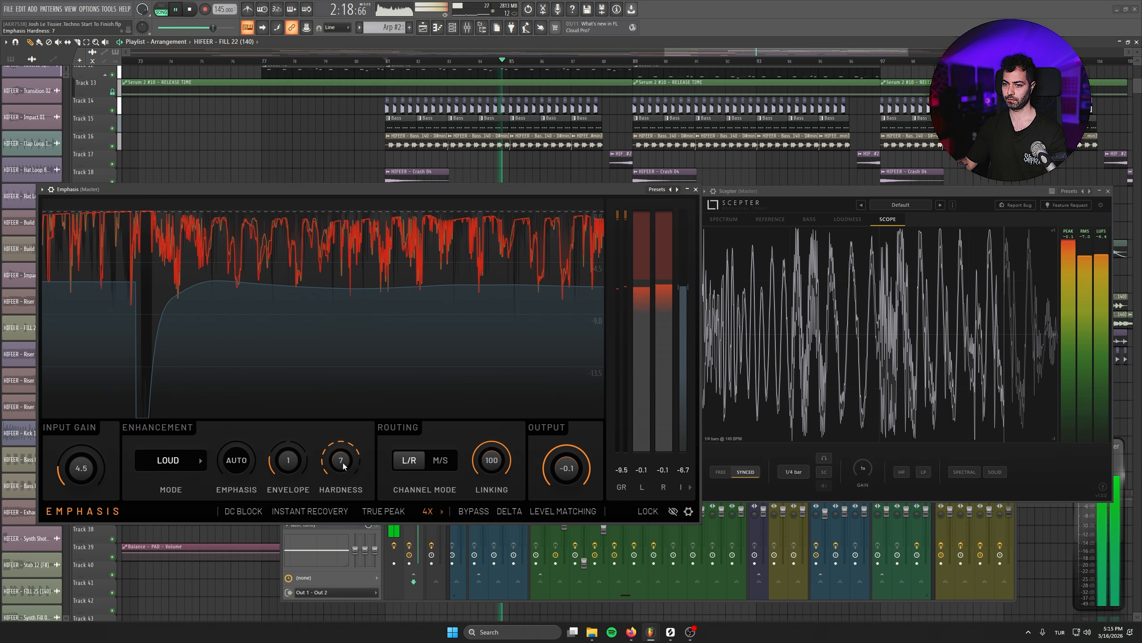
pyautogui.moveTo(285, 472); pyautogui.dragTo(286, 439)
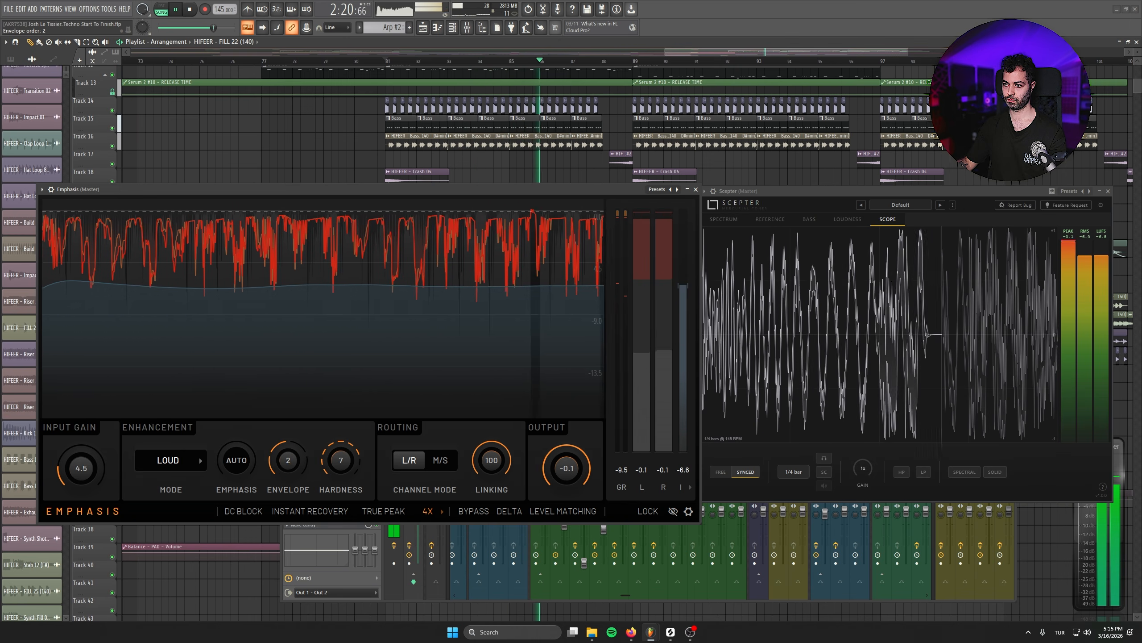
pyautogui.scroll(-3, 287, 461)
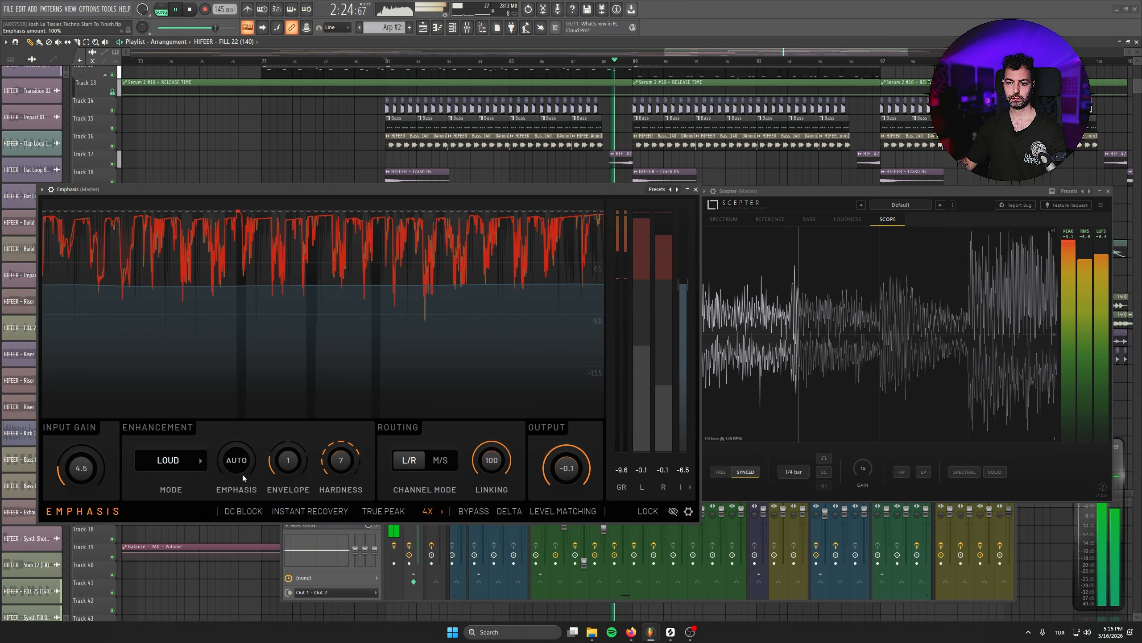
# - Audition the Transient, Versatile and Steady modes in Emphasis, return to Loud mode and stop playback
pyautogui.click(167, 460)
pyautogui.click(164, 505)
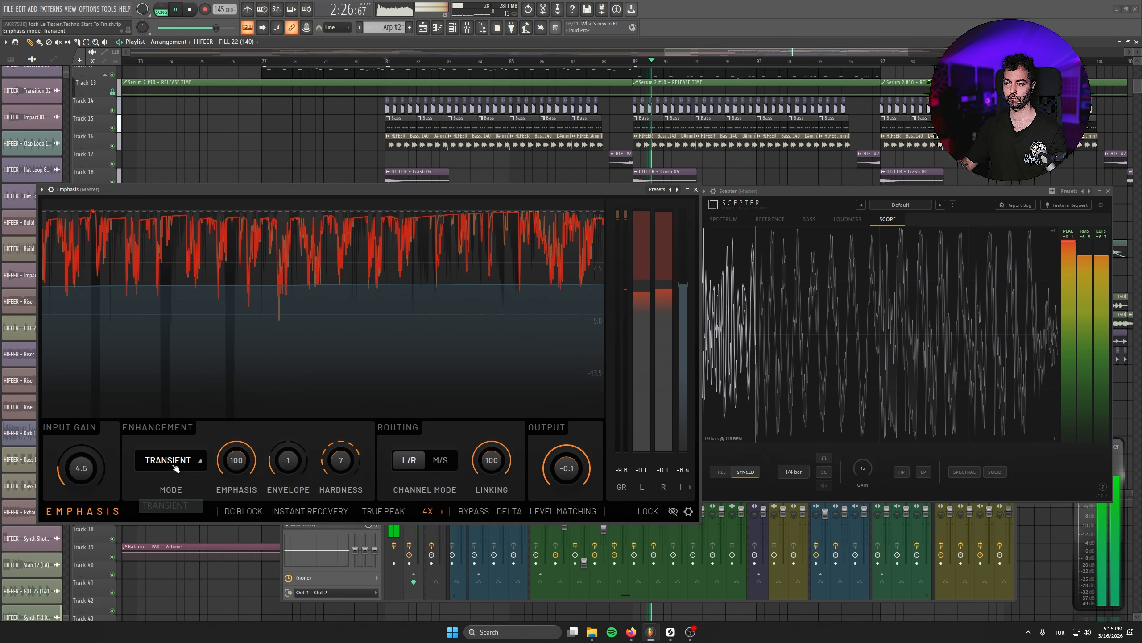
pyautogui.click(171, 461)
pyautogui.click(169, 481)
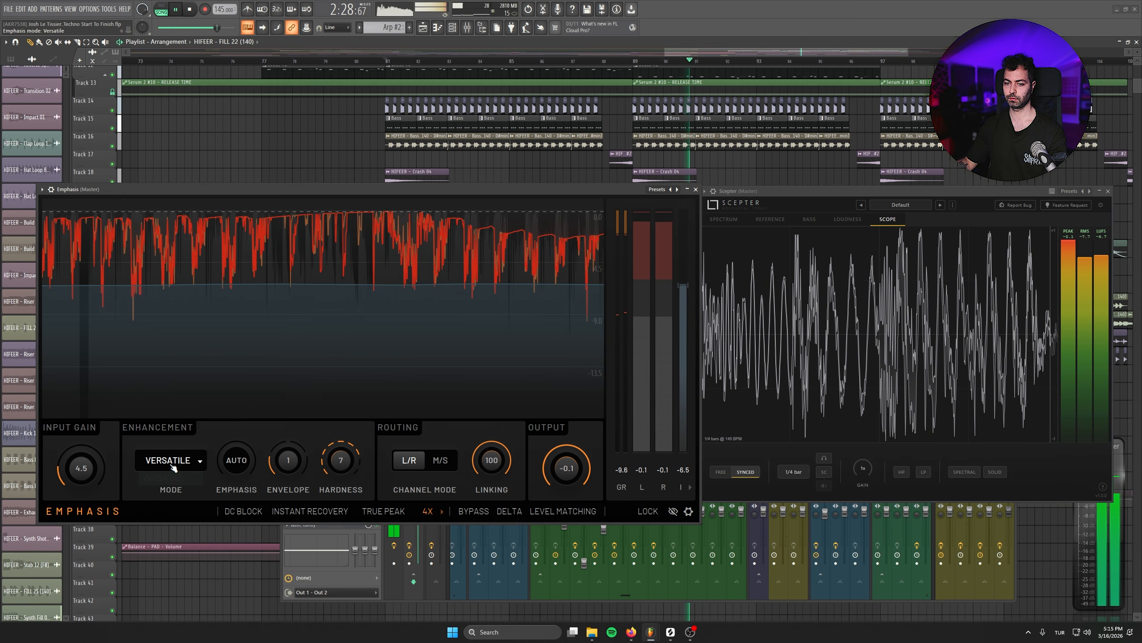
pyautogui.click(169, 460)
pyautogui.click(156, 519)
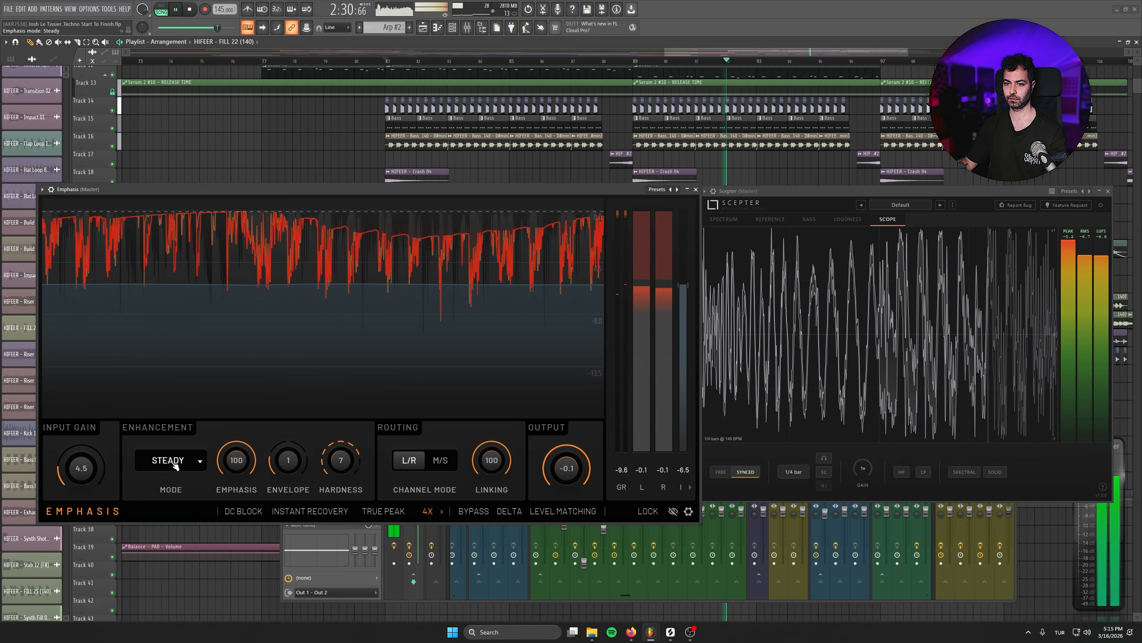
pyautogui.click(173, 458)
pyautogui.click(172, 491)
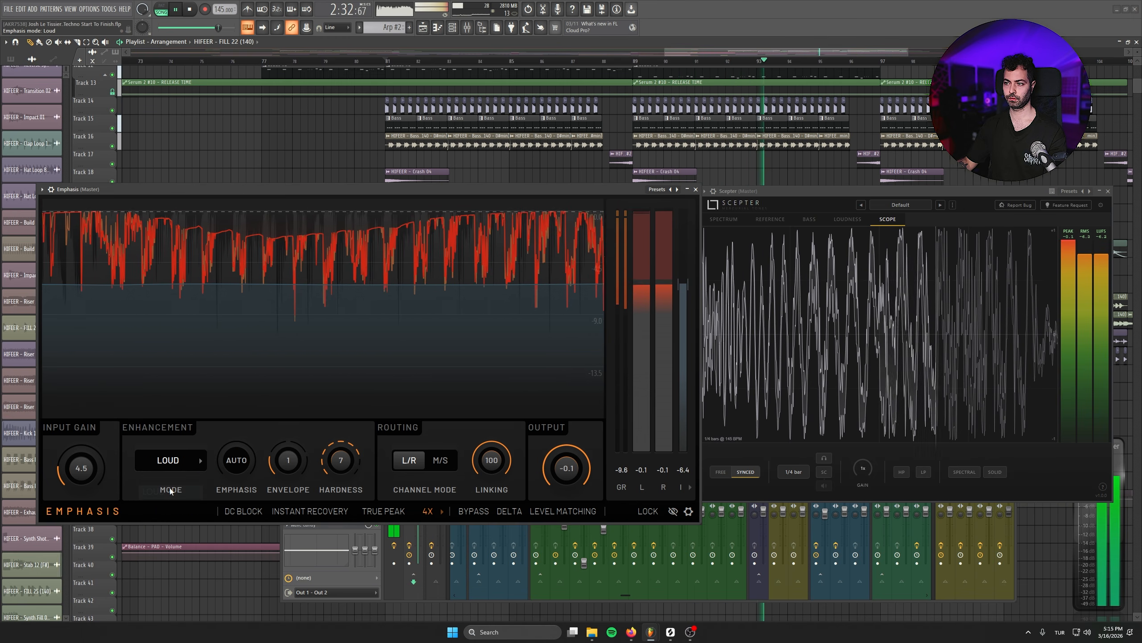
pyautogui.press('space')
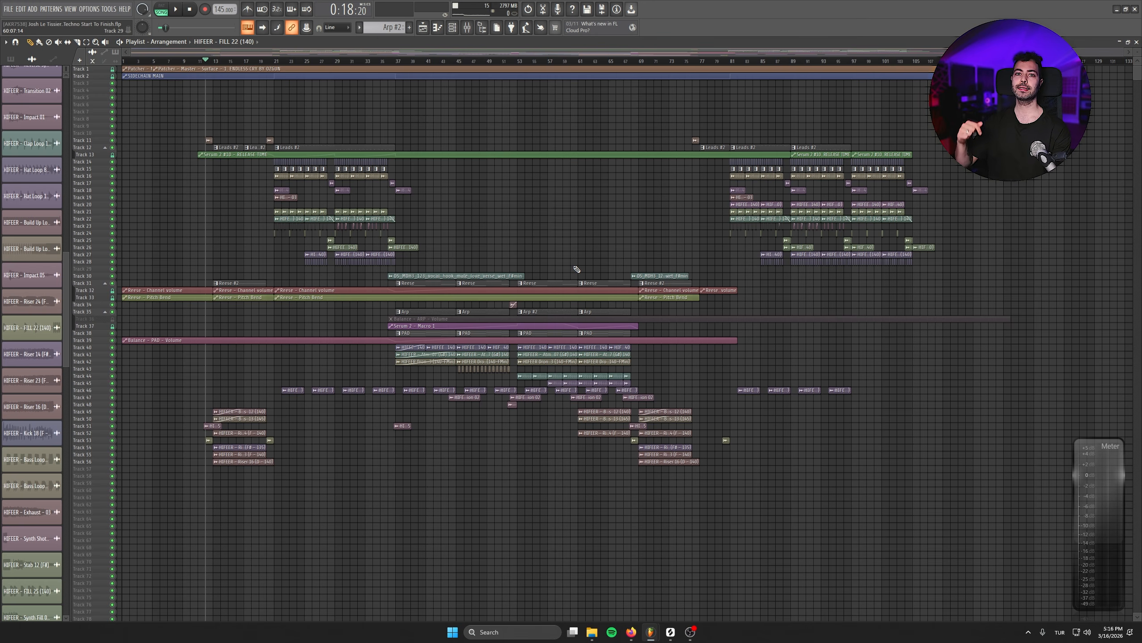
# - Review the arrangement's tracks in the playlist and play the song from just before the first build-up, around bar 12
pyautogui.scroll(4, 266, 405)
pyautogui.scroll(4, 263, 432)
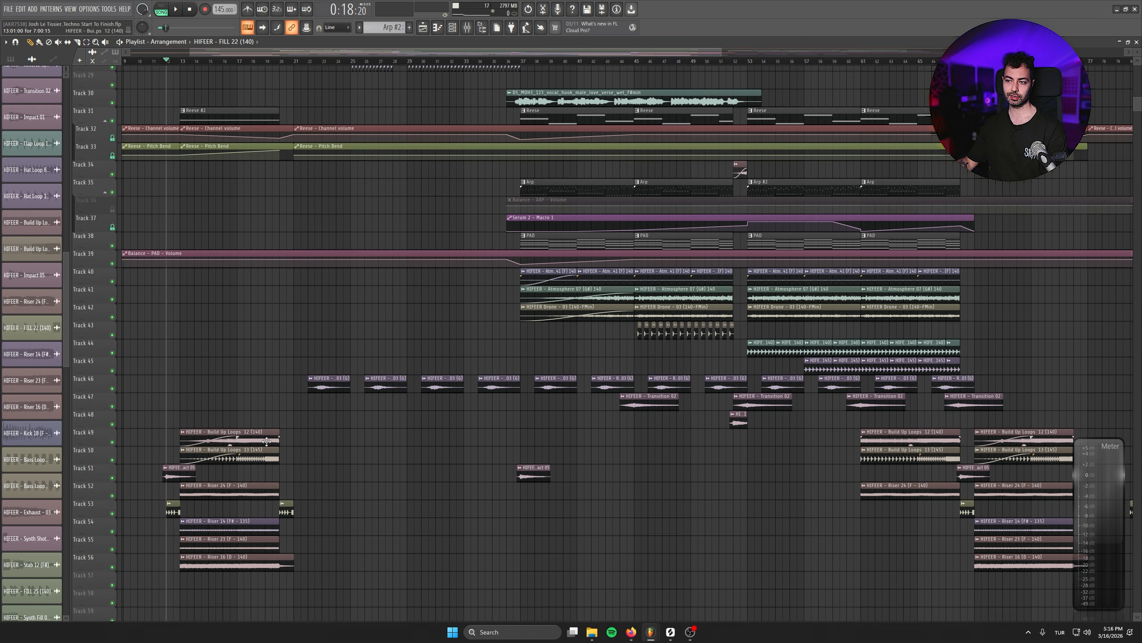
pyautogui.scroll(-4, 268, 440)
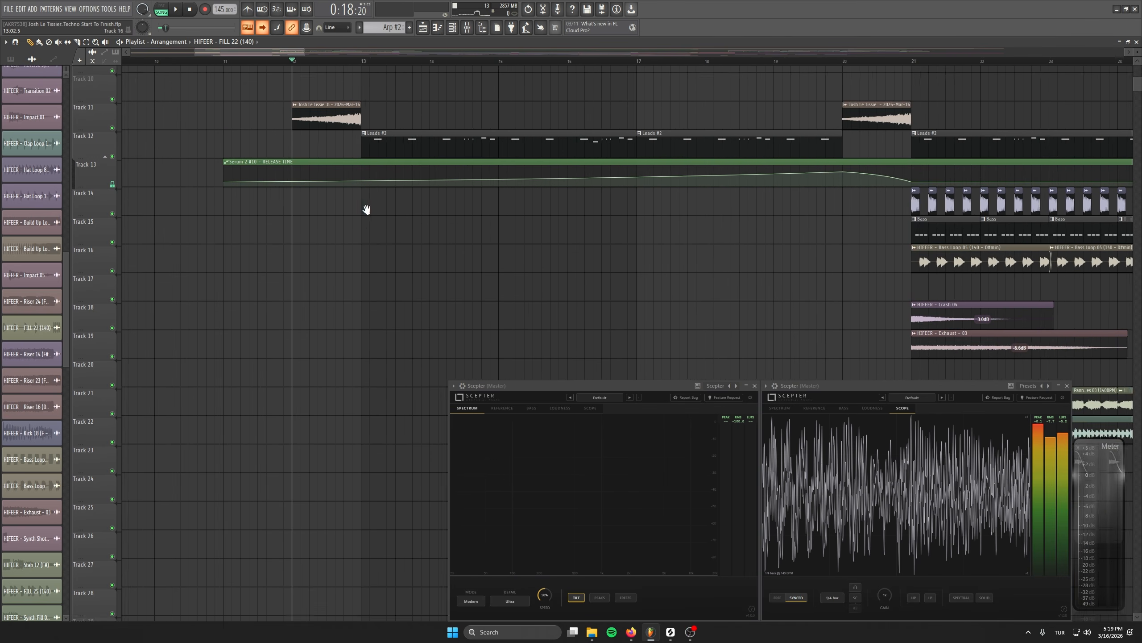
pyautogui.press('space')
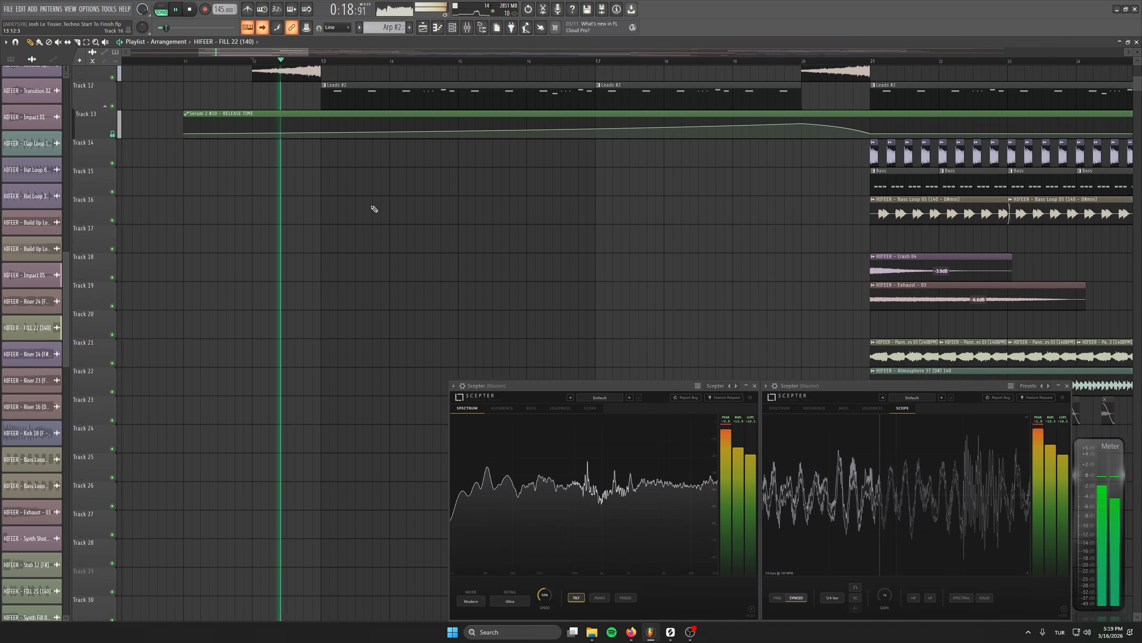
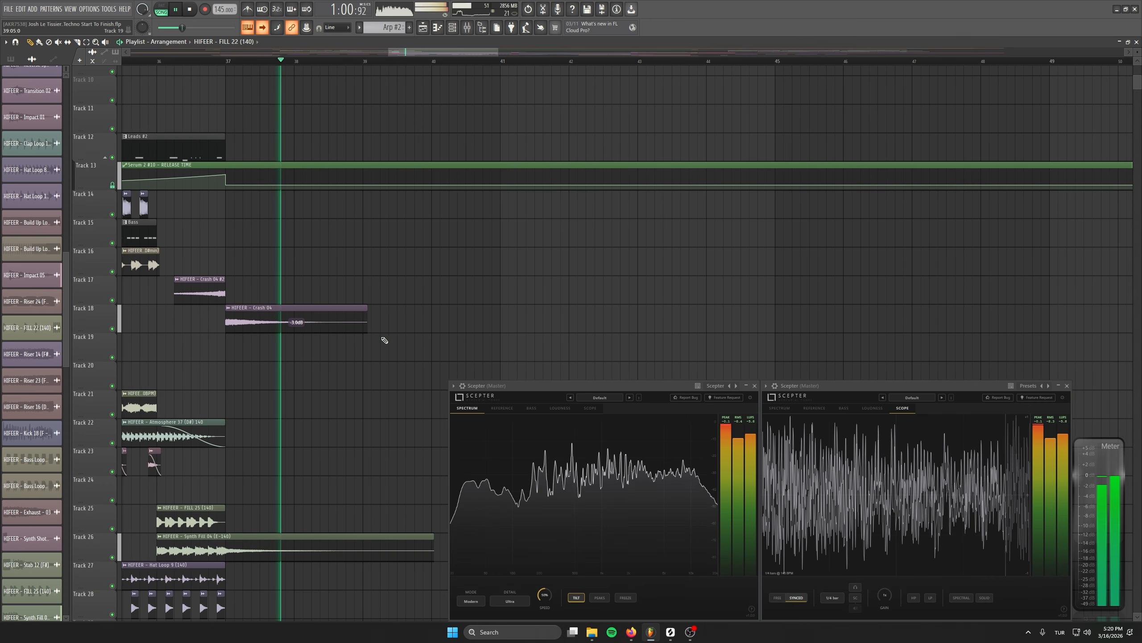
pyautogui.scroll(-6, 385, 339)
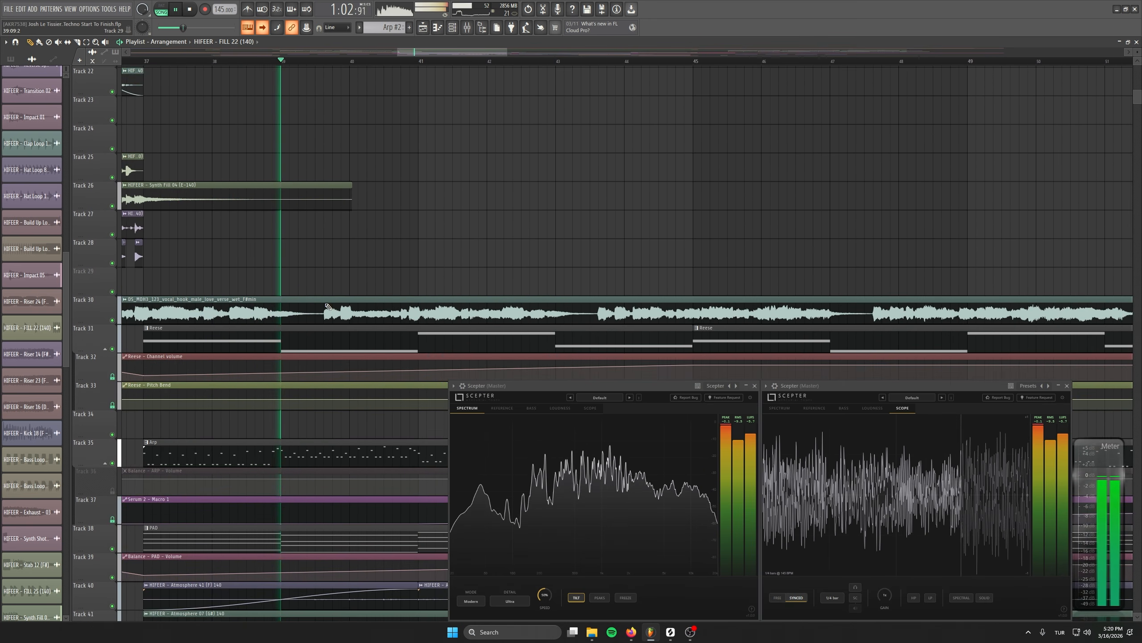
pyautogui.scroll(-4, 327, 307)
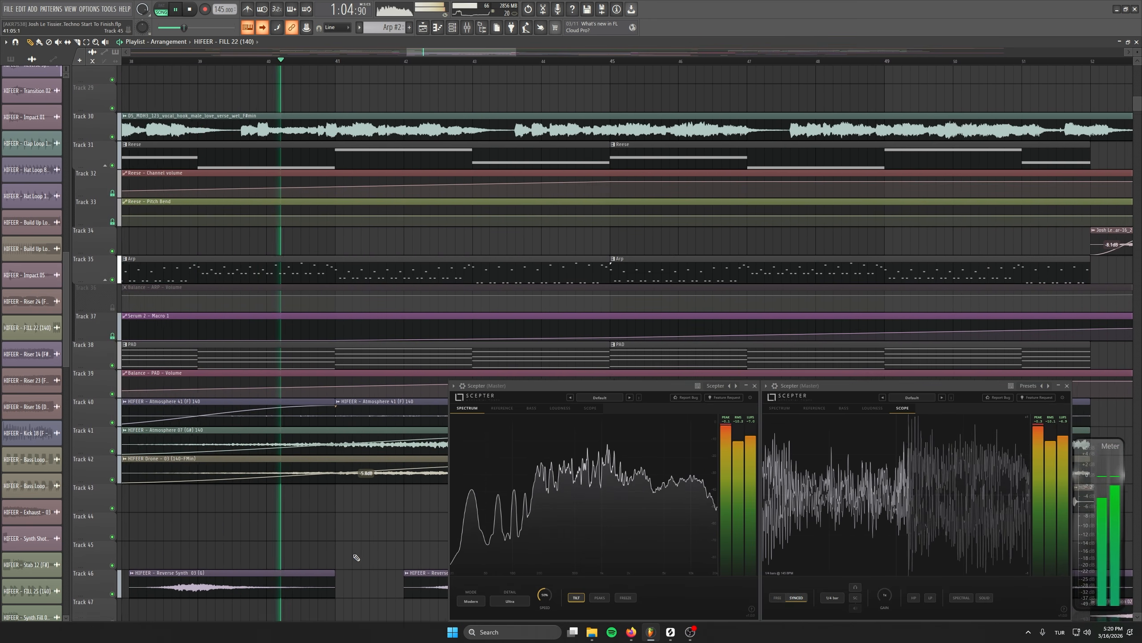
pyautogui.scroll(-1, 356, 557)
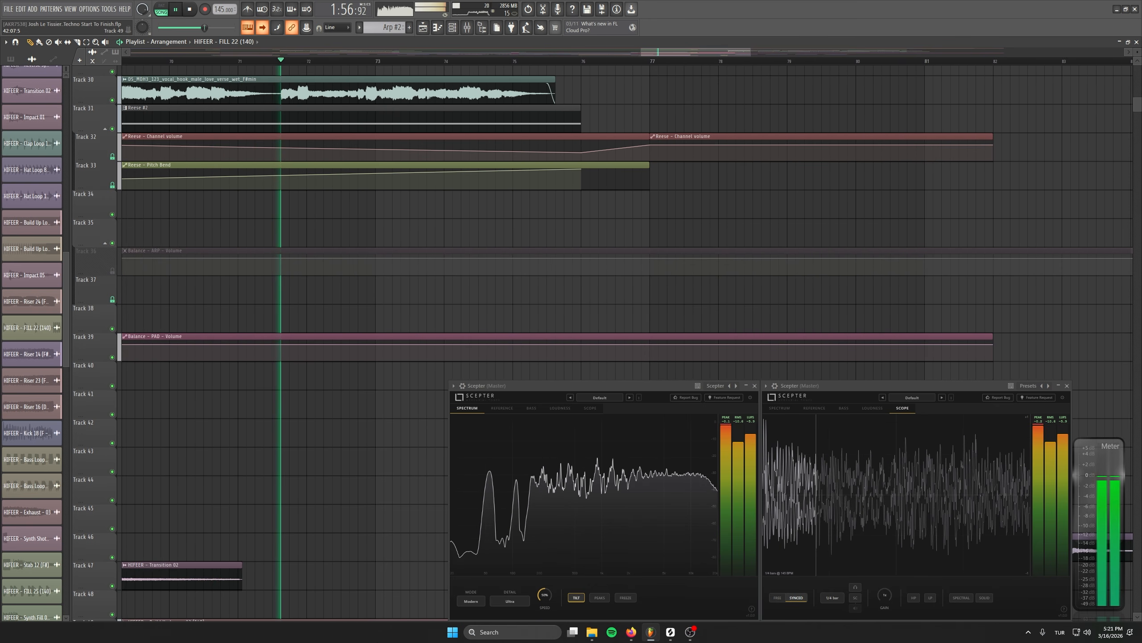
pyautogui.scroll(10, 597, 382)
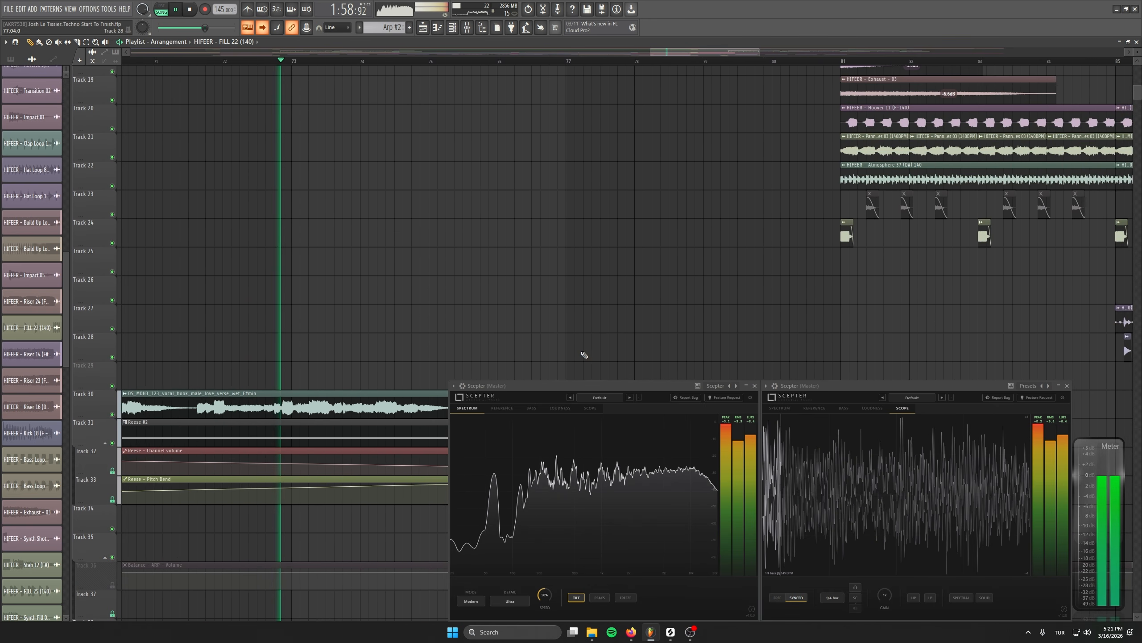
pyautogui.scroll(3, 582, 353)
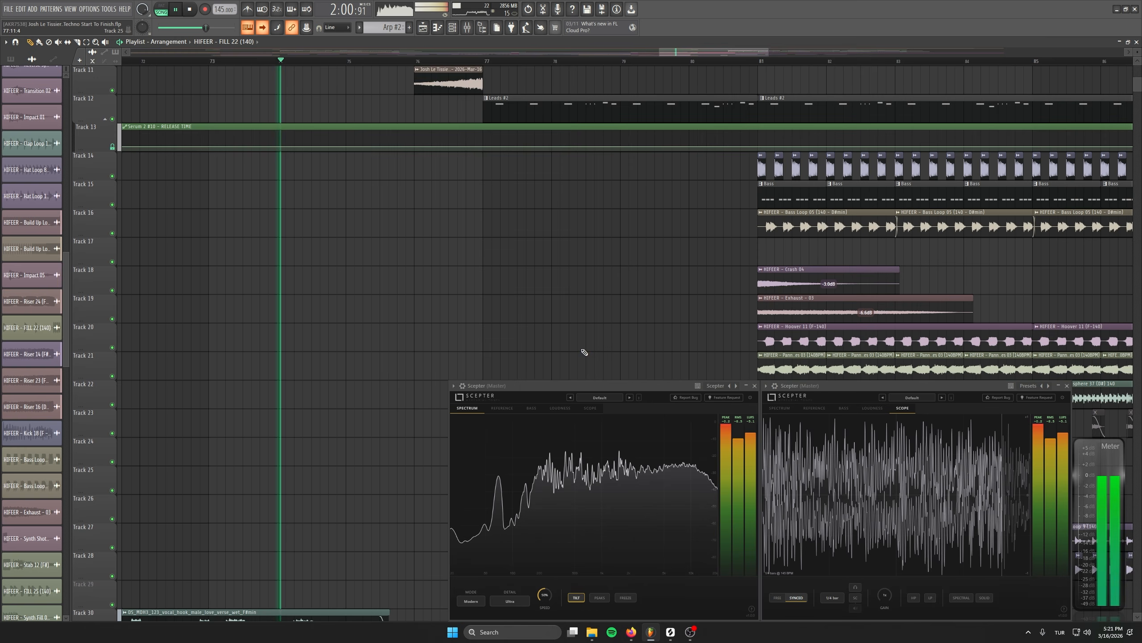